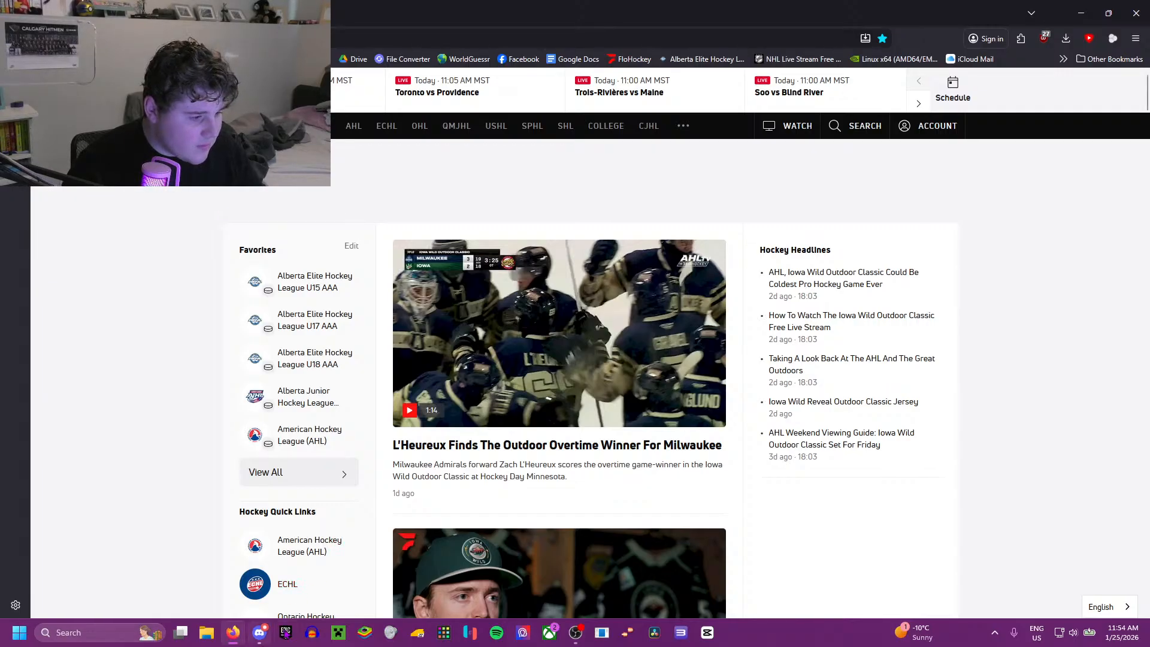
Step: Close the blank Celemony download tab and return to the hockey news page
{"action": "left_click", "coordinate": [321, 643]}
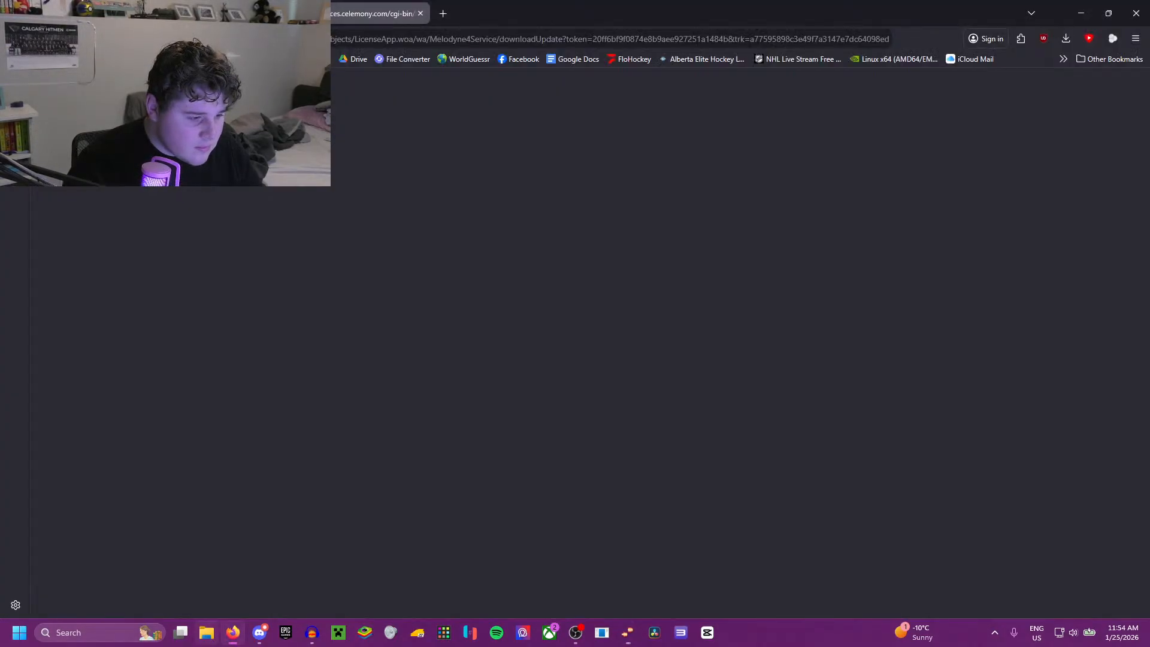
{"action": "left_click", "coordinate": [421, 13]}
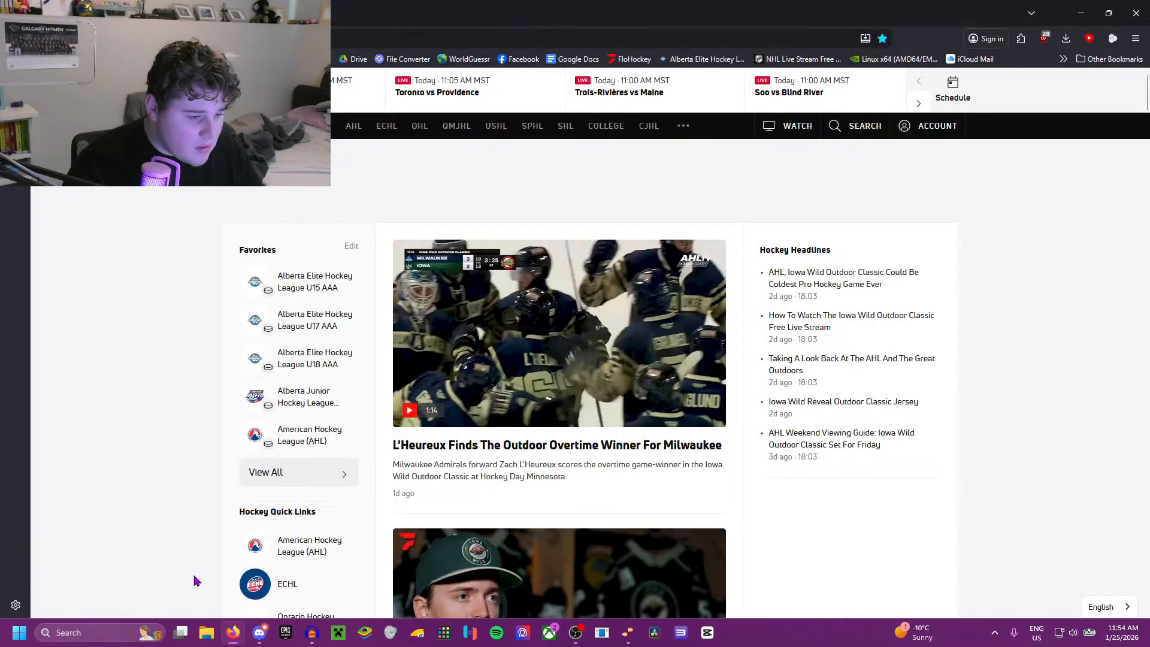
{"action": "mouse_move", "coordinate": [233, 640]}
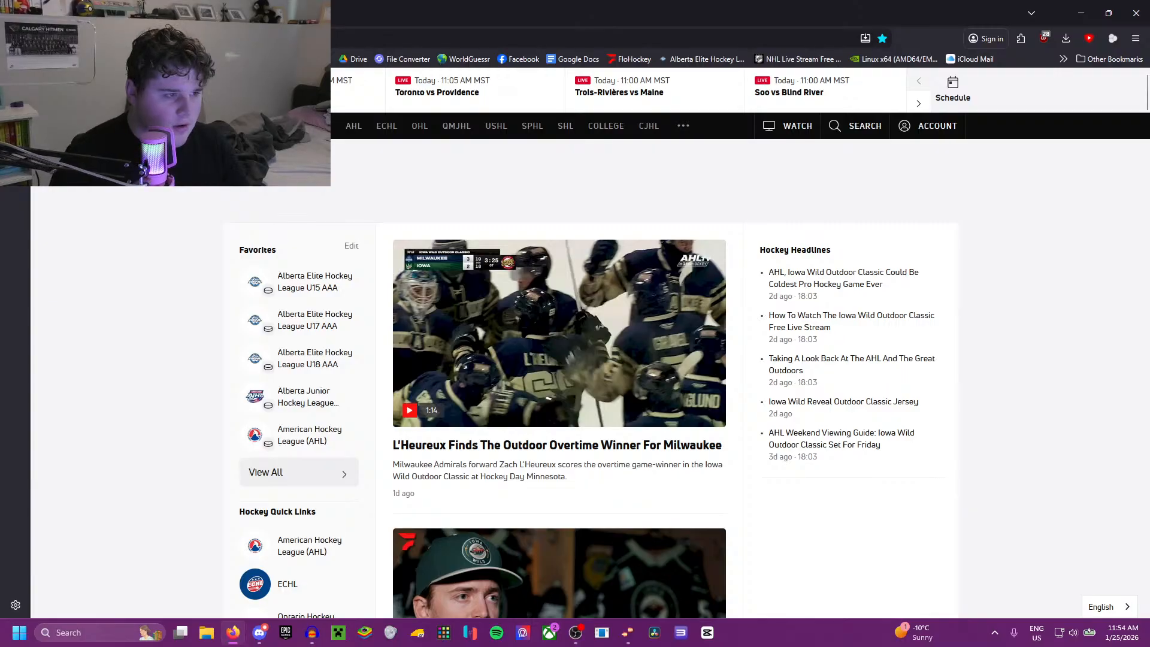
Step: Switch to the ECHL teams page and look over the list of teams
{"action": "left_click", "coordinate": [240, 13]}
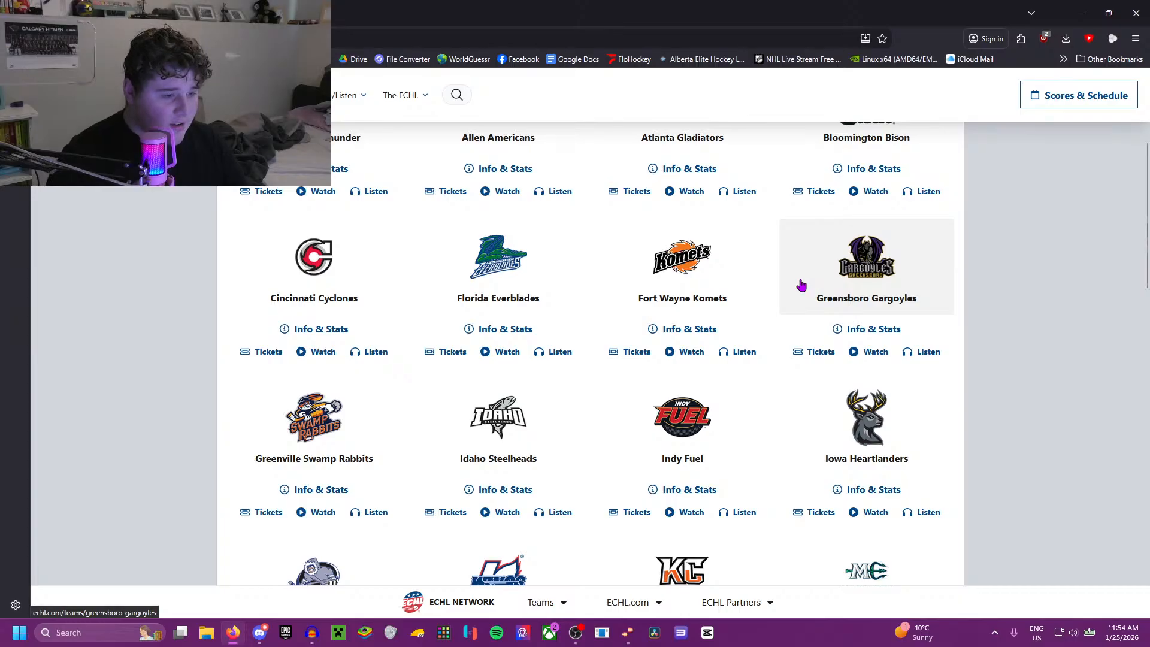
{"action": "scroll", "coordinate": [899, 344], "scroll_direction": "down", "scroll_amount": 1}
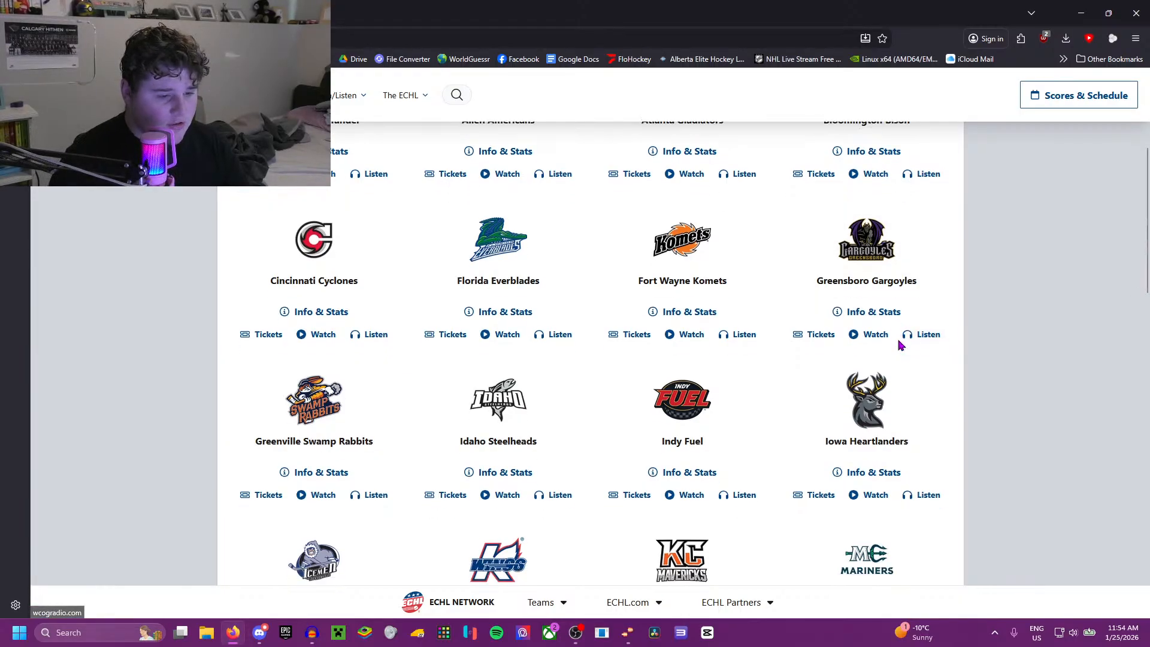
{"action": "scroll", "coordinate": [889, 345], "scroll_direction": "up", "scroll_amount": 2}
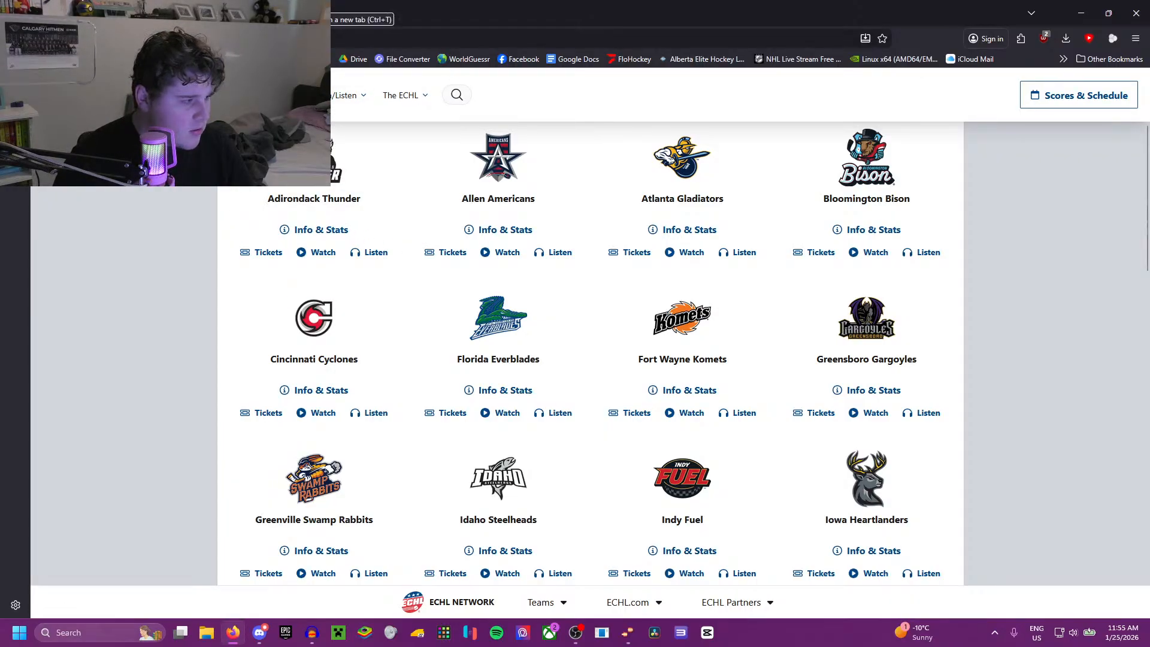
Step: Open an empty browser tab, and open the ECHL site's NHL / AHL Affiliations page in its own tab and display it
{"action": "left_click", "coordinate": [308, 11]}
{"action": "left_click", "coordinate": [96, 13]}
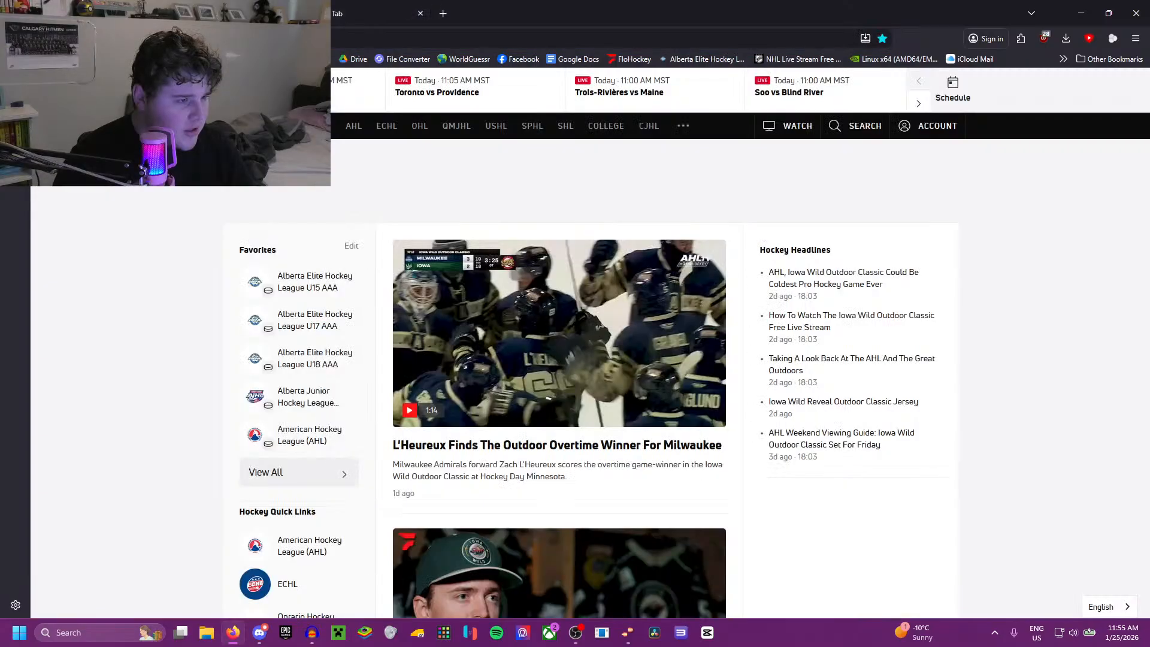
{"action": "left_click", "coordinate": [230, 13]}
{"action": "mouse_move", "coordinate": [187, 95]}
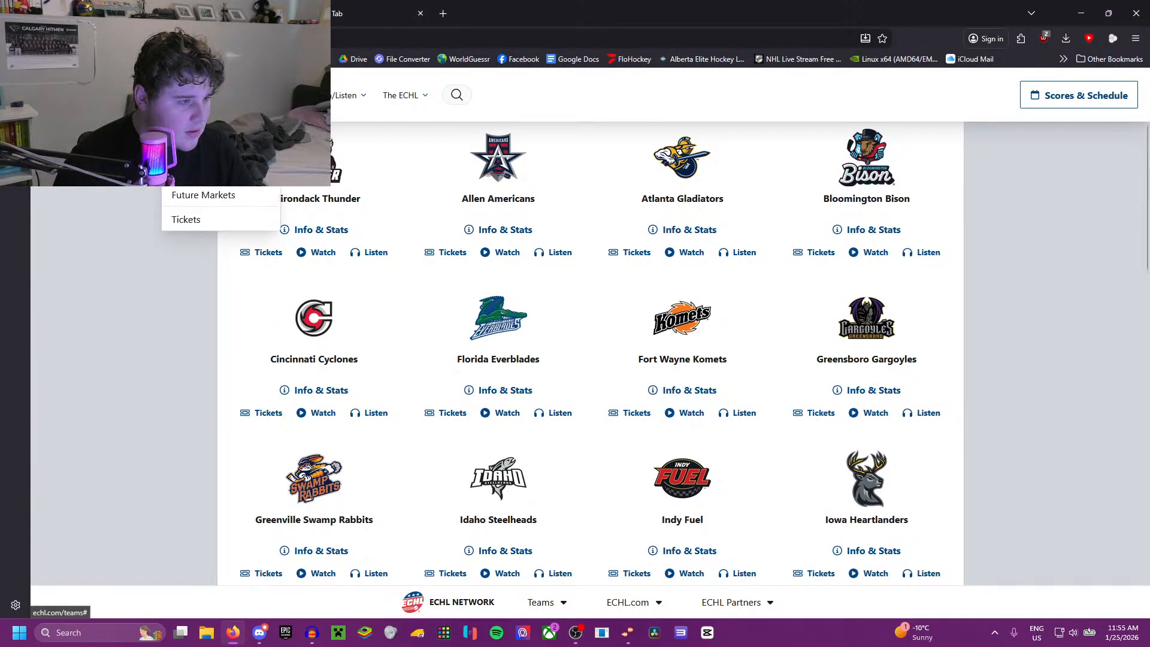
{"action": "right_click", "coordinate": [220, 125]}
{"action": "left_click", "coordinate": [252, 139]}
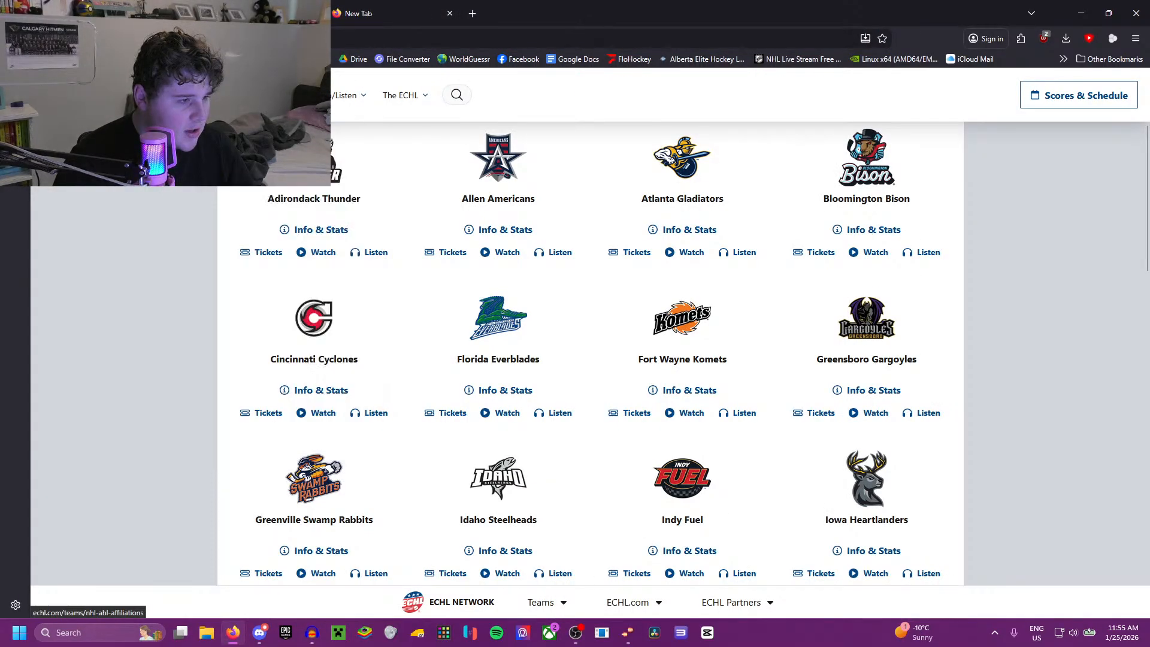
{"action": "left_click", "coordinate": [231, 13]}
{"action": "scroll", "coordinate": [367, 288], "scroll_direction": "down", "scroll_amount": 6}
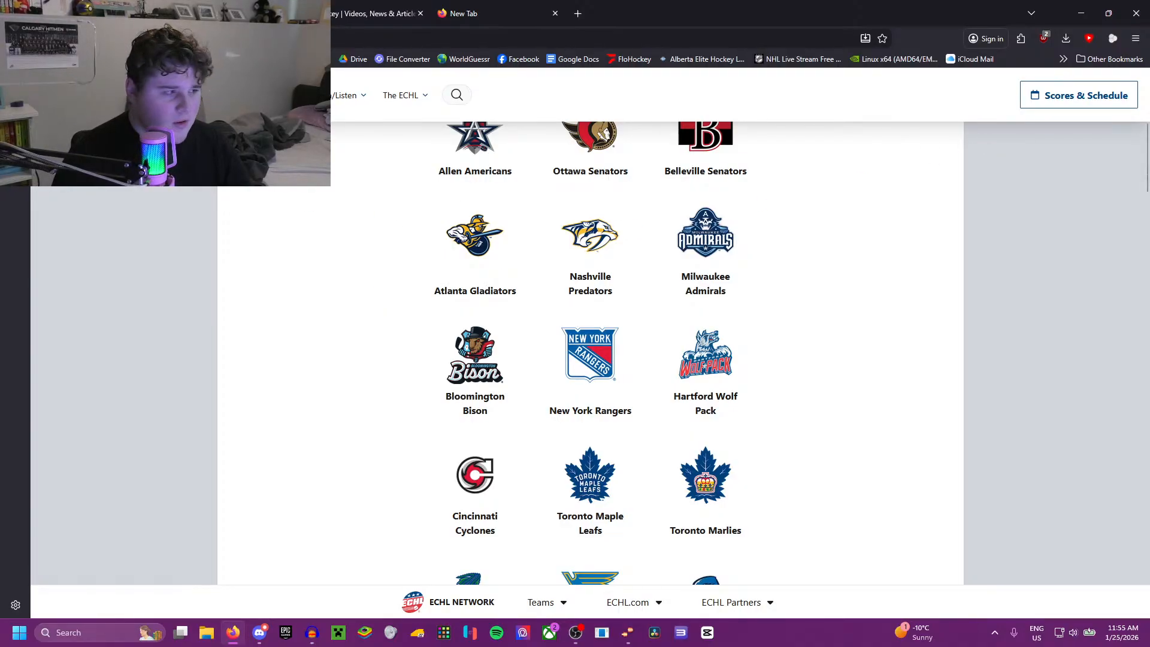
{"action": "left_click_drag", "start_coordinate": [0, 208], "coordinate": [1149, 53]}
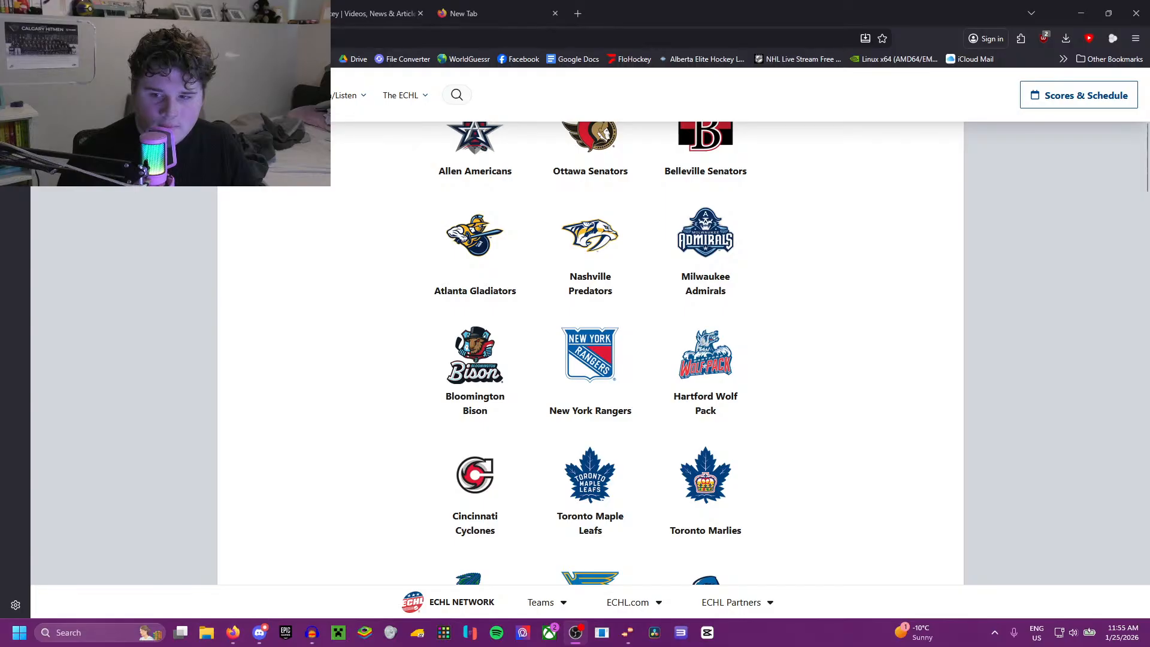
{"action": "key", "text": "alt+Tab"}
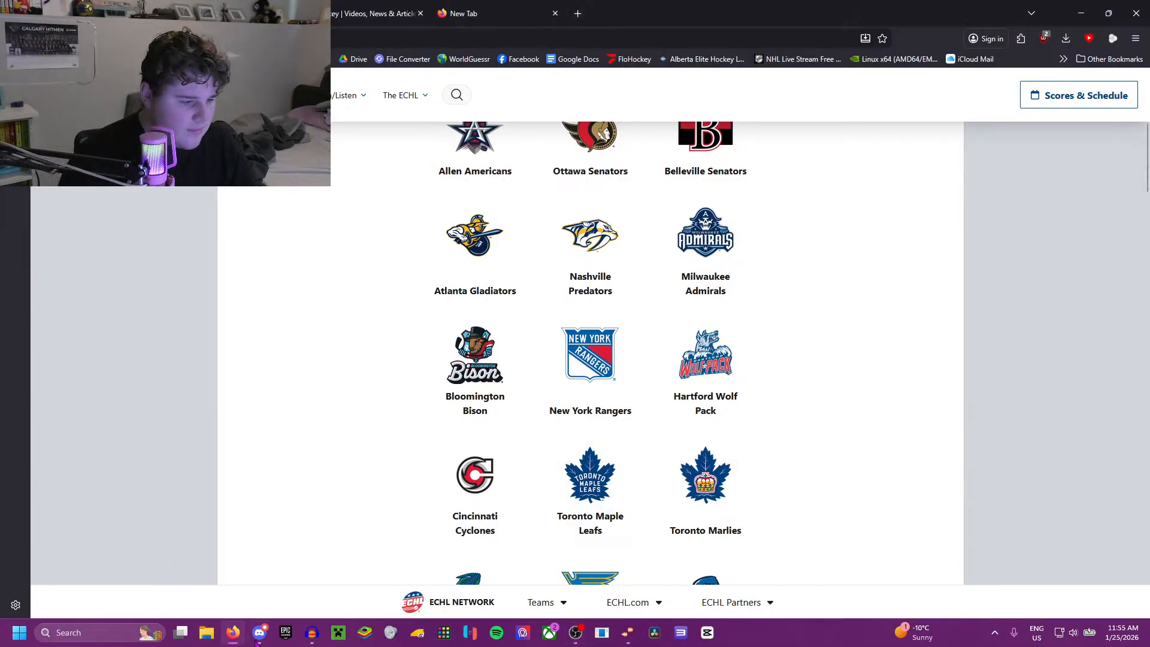
{"action": "key", "text": "alt+Tab"}
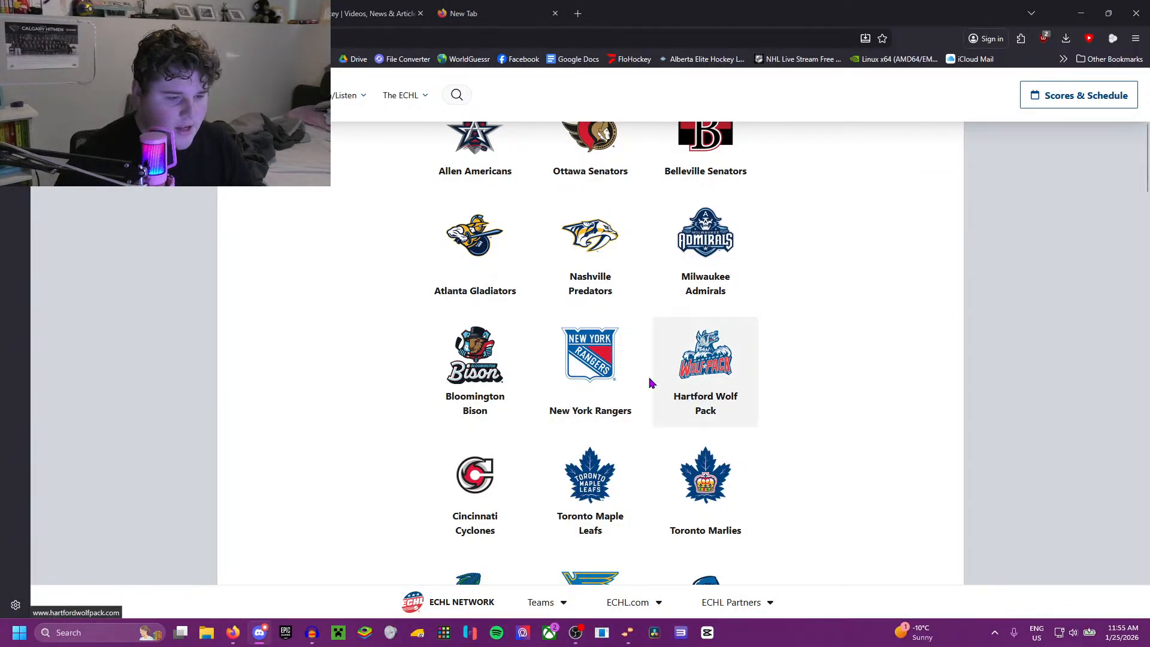
Step: Examine the NHL / AHL Affiliations list to see which NHL and AHL clubs each ECHL team is paired with
{"action": "scroll", "coordinate": [637, 378], "scroll_direction": "down", "scroll_amount": 15}
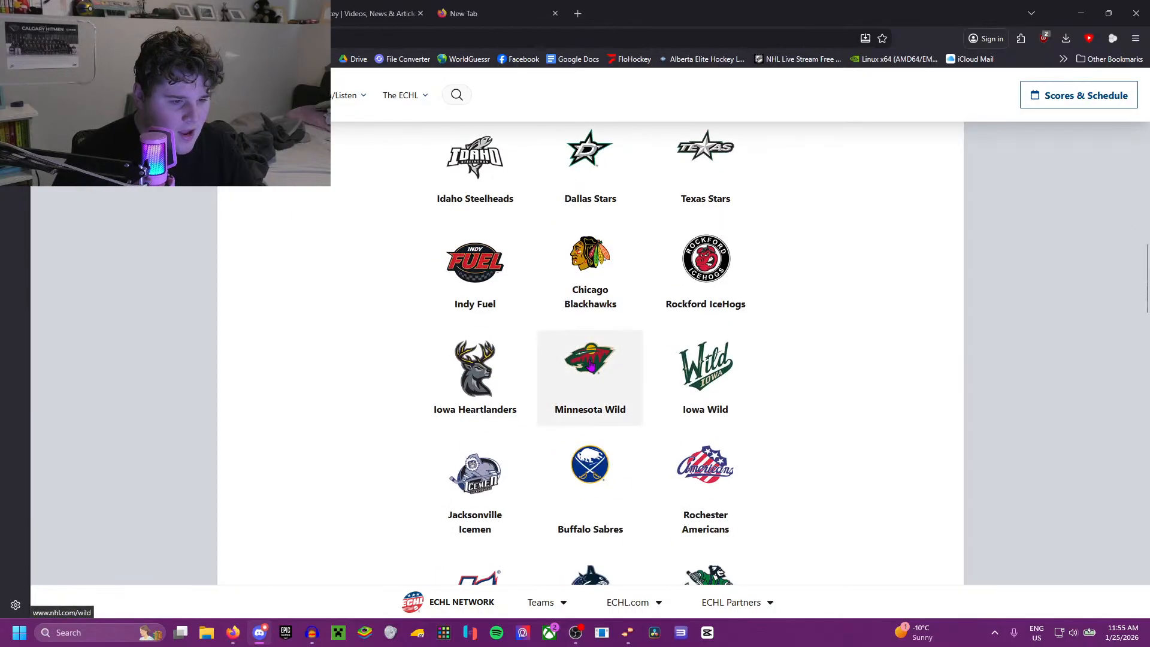
{"action": "scroll", "coordinate": [583, 359], "scroll_direction": "up", "scroll_amount": 8}
{"action": "scroll", "coordinate": [582, 359], "scroll_direction": "up", "scroll_amount": 6}
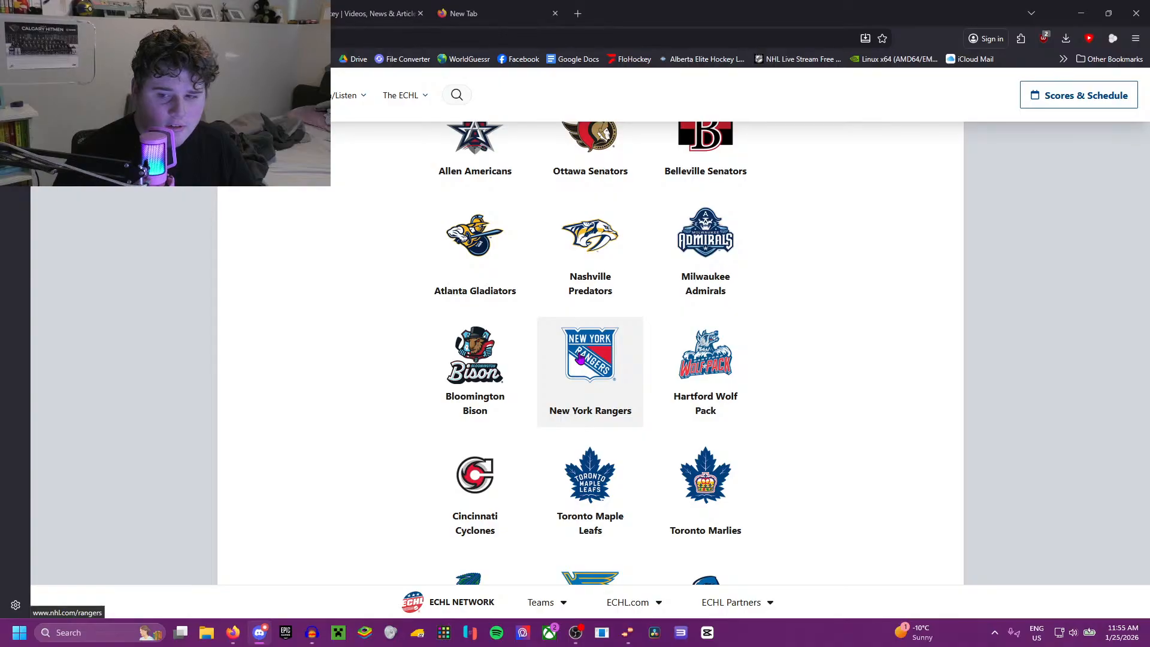
{"action": "scroll", "coordinate": [581, 360], "scroll_direction": "down", "scroll_amount": 12}
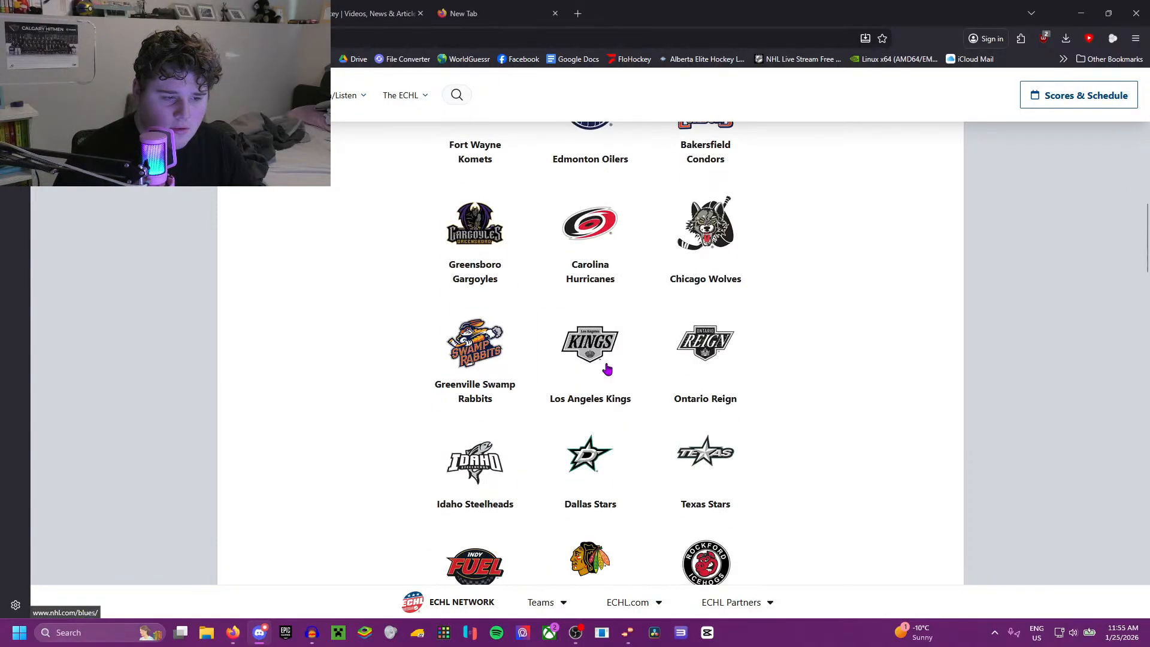
{"action": "scroll", "coordinate": [607, 368], "scroll_direction": "down", "scroll_amount": 18}
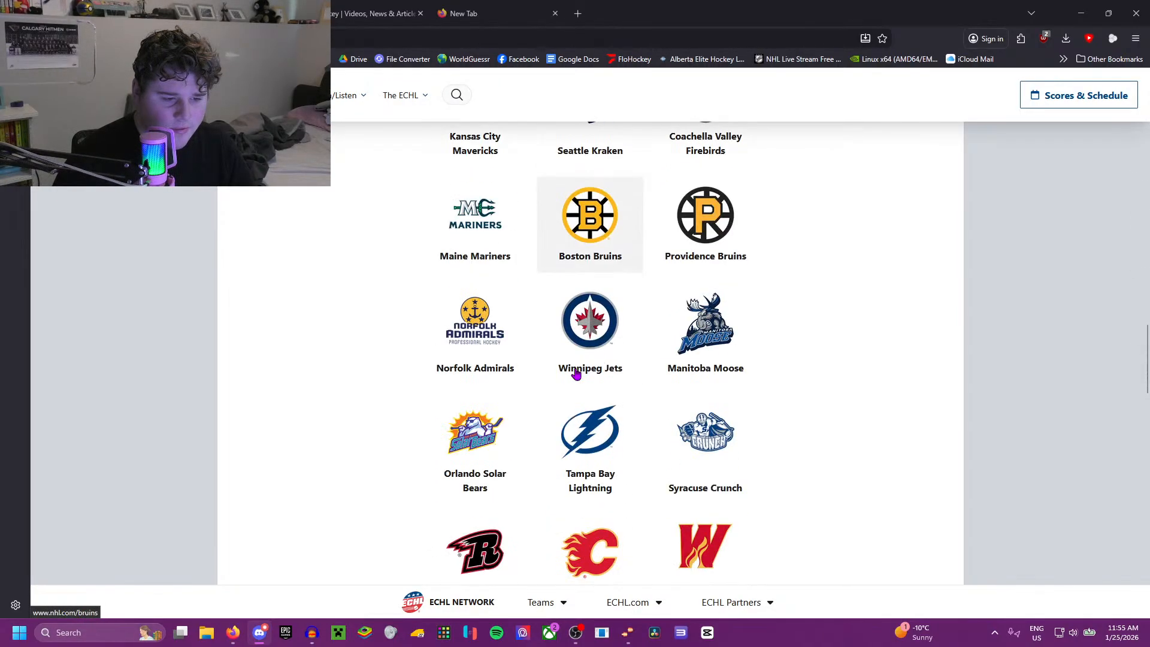
{"action": "scroll", "coordinate": [576, 374], "scroll_direction": "down", "scroll_amount": 15}
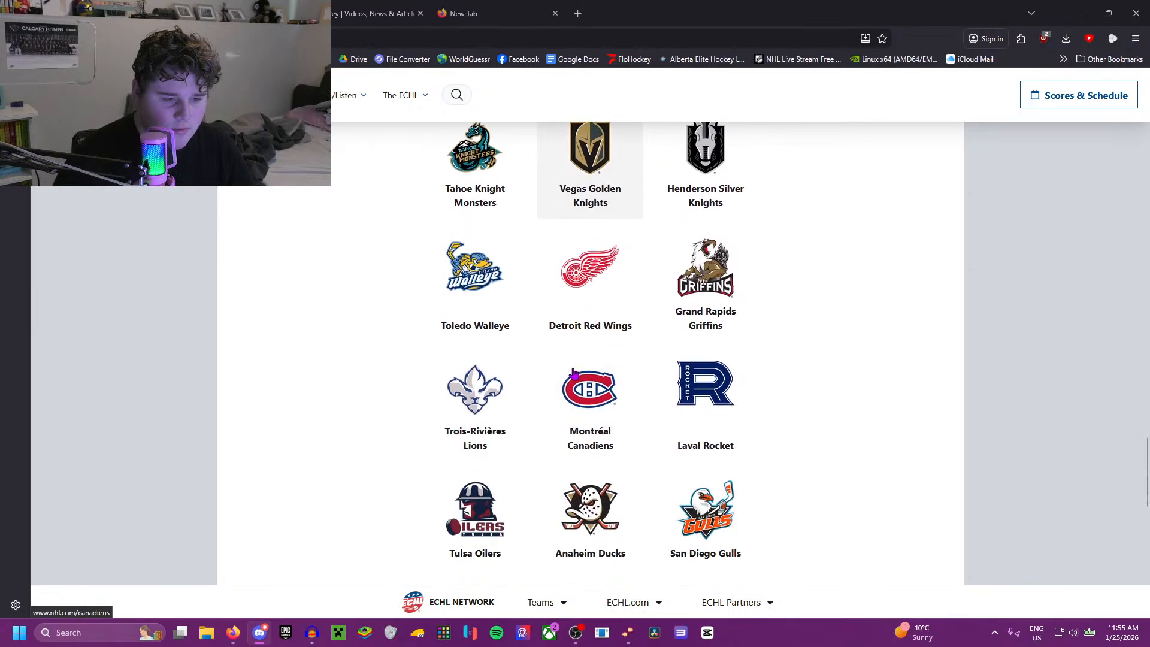
{"action": "scroll", "coordinate": [574, 374], "scroll_direction": "down", "scroll_amount": 10}
{"action": "scroll", "coordinate": [572, 374], "scroll_direction": "up", "scroll_amount": 20}
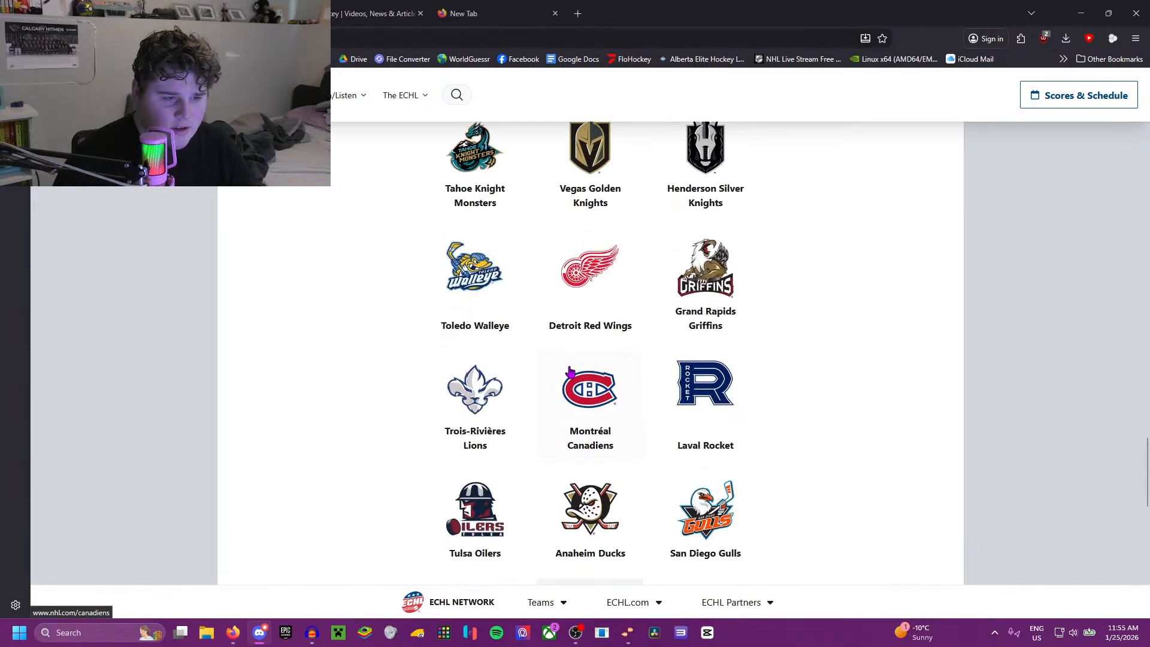
{"action": "scroll", "coordinate": [570, 372], "scroll_direction": "up", "scroll_amount": 20}
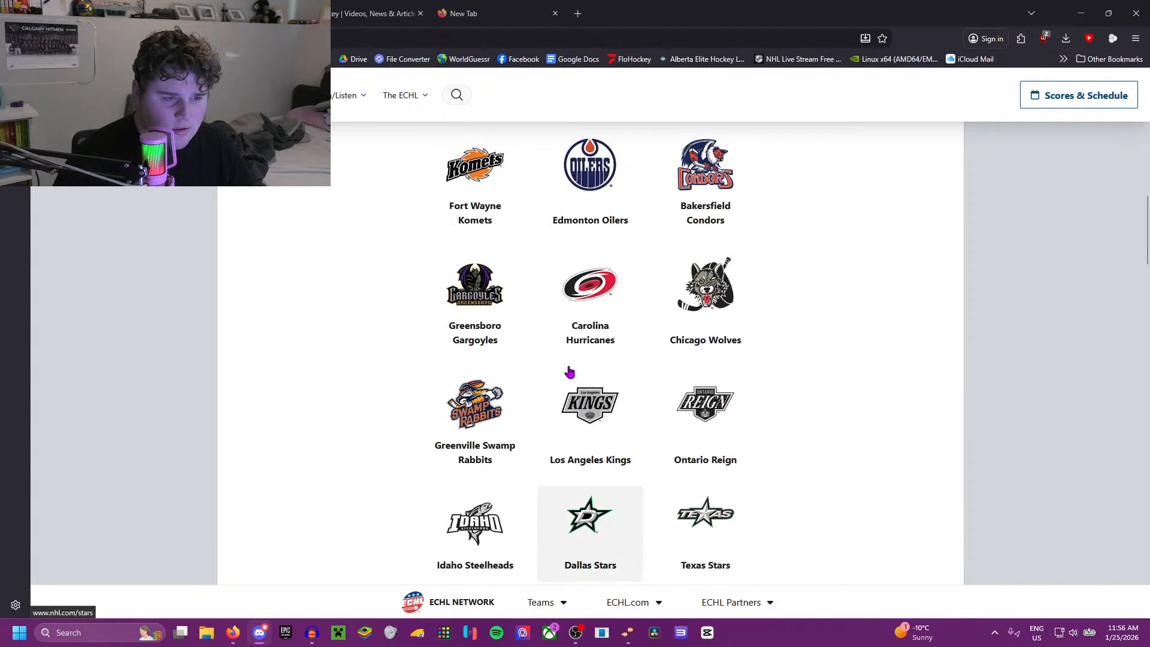
{"action": "scroll", "coordinate": [570, 373], "scroll_direction": "down", "scroll_amount": 1}
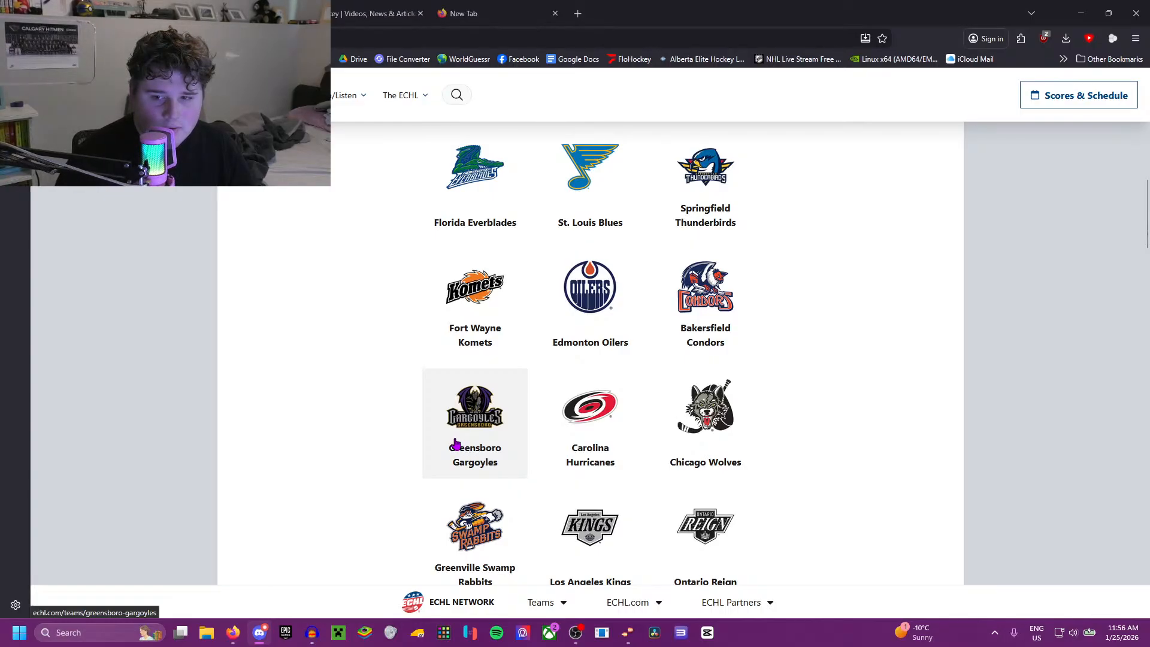
{"action": "scroll", "coordinate": [406, 431], "scroll_direction": "down", "scroll_amount": 5}
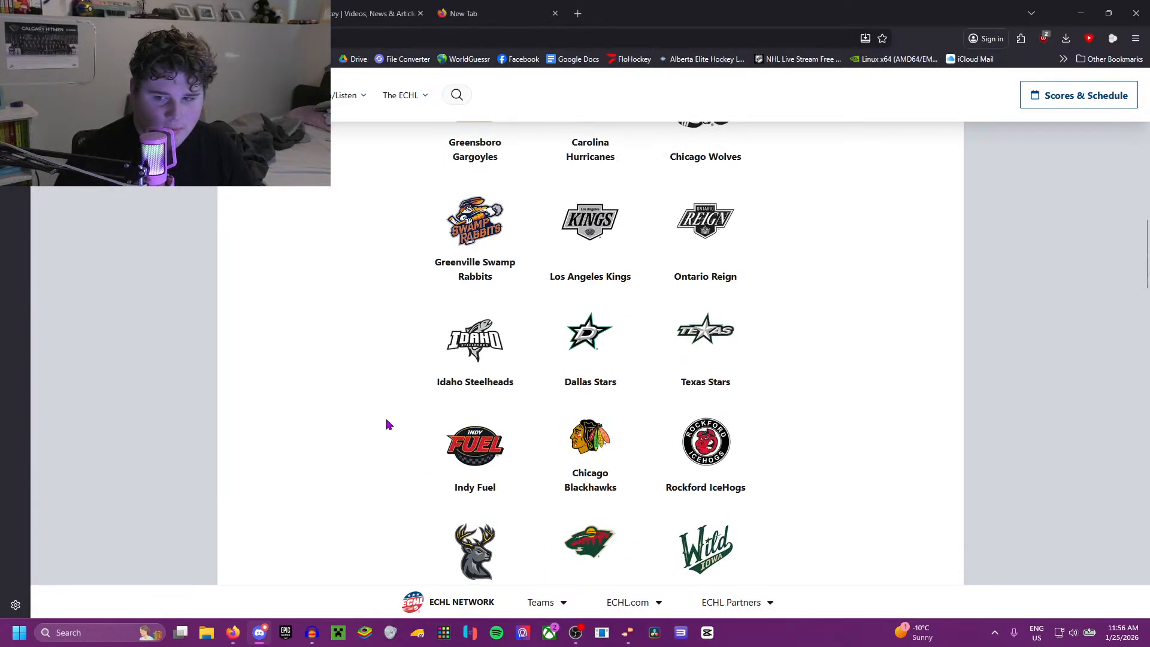
{"action": "scroll", "coordinate": [381, 413], "scroll_direction": "down", "scroll_amount": 1}
{"action": "scroll", "coordinate": [381, 412], "scroll_direction": "up", "scroll_amount": 1}
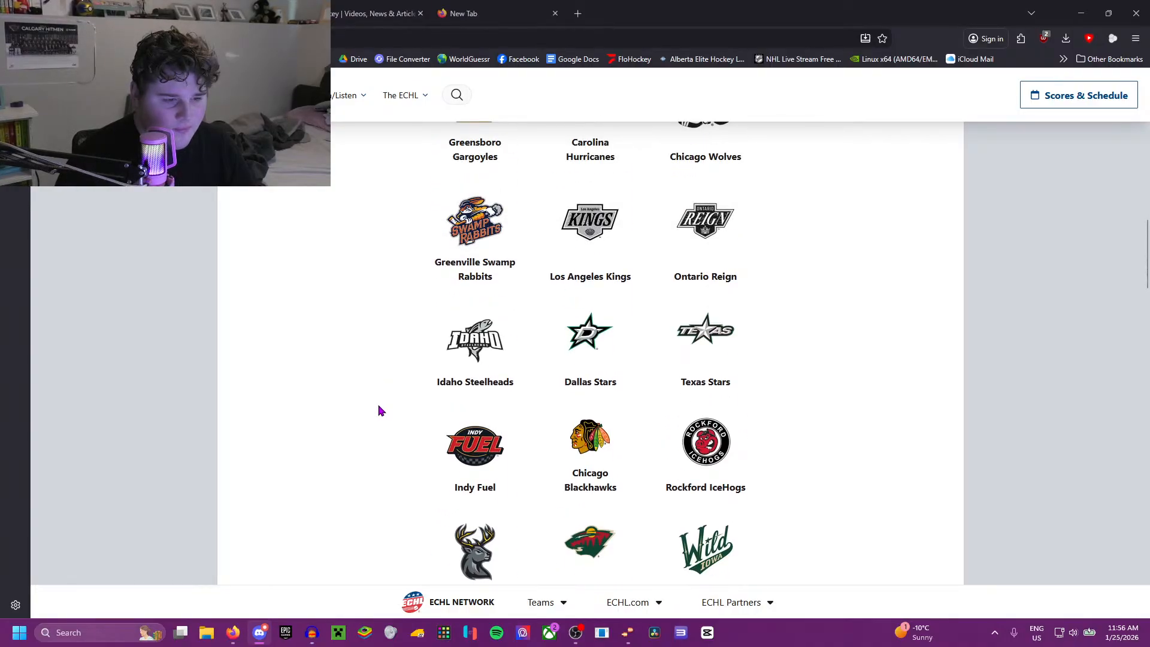
{"action": "scroll", "coordinate": [376, 410], "scroll_direction": "up", "scroll_amount": 4}
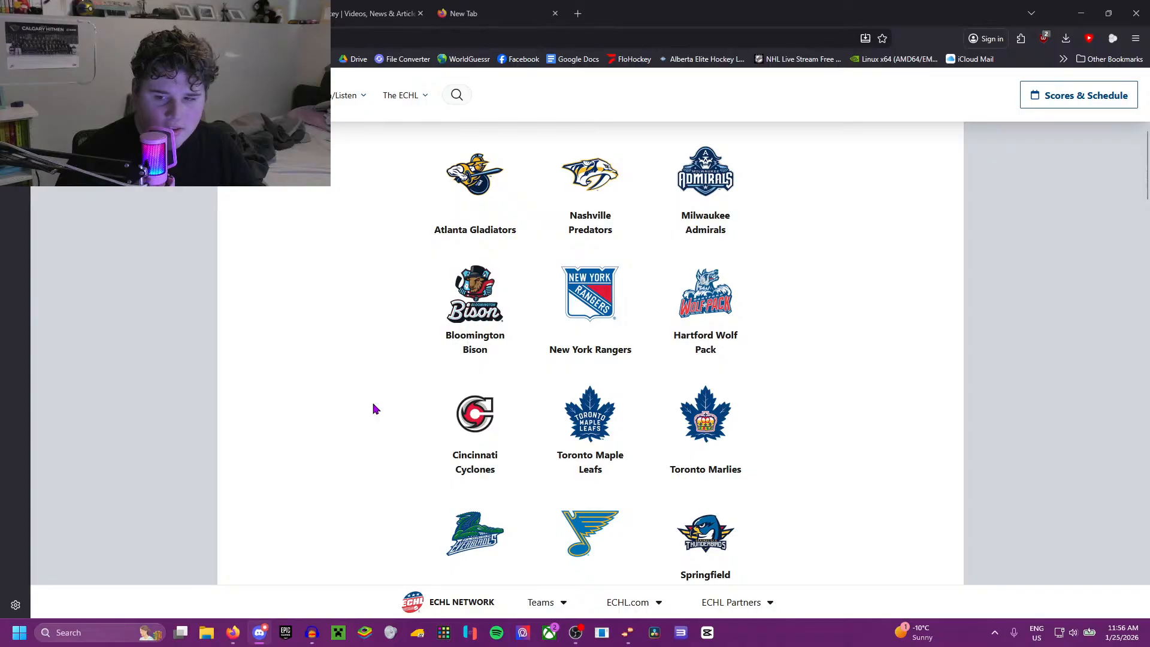
{"action": "scroll", "coordinate": [368, 405], "scroll_direction": "up", "scroll_amount": 2}
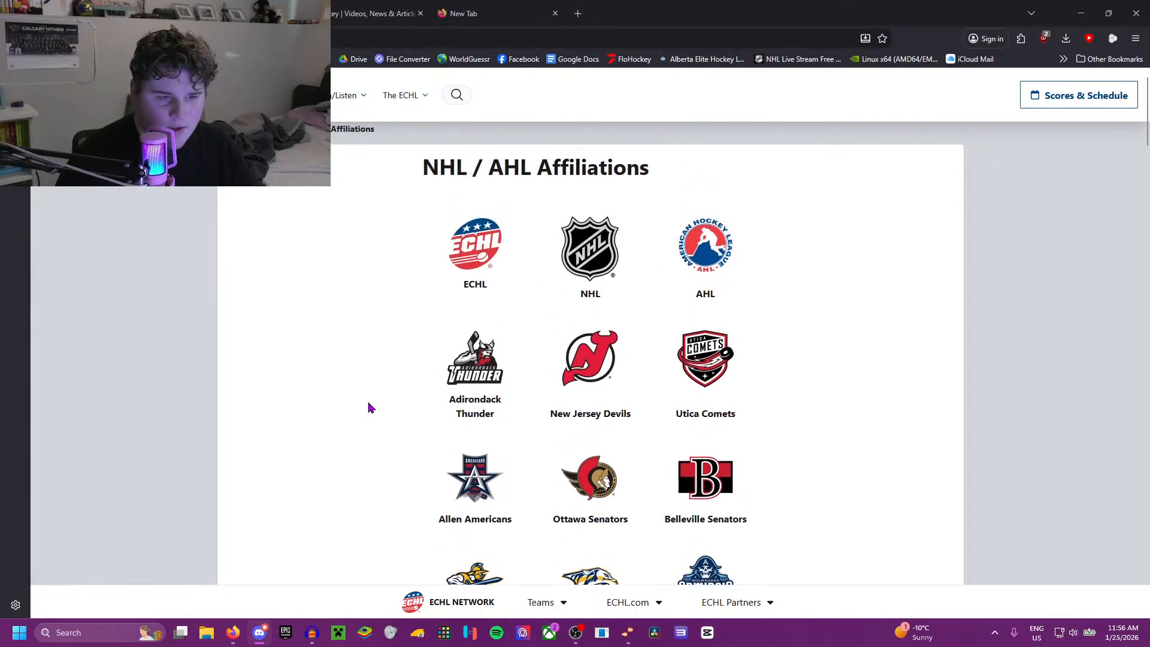
{"action": "scroll", "coordinate": [366, 406], "scroll_direction": "down", "scroll_amount": 8}
{"action": "scroll", "coordinate": [365, 407], "scroll_direction": "down", "scroll_amount": 12}
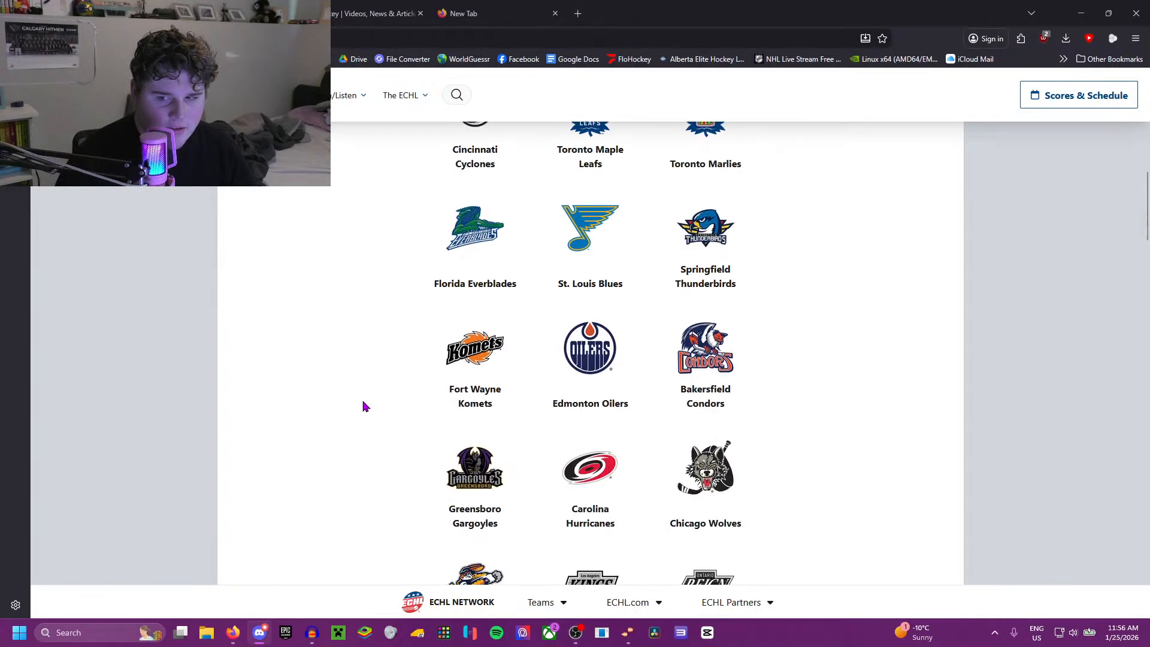
{"action": "scroll", "coordinate": [366, 407], "scroll_direction": "down", "scroll_amount": 3}
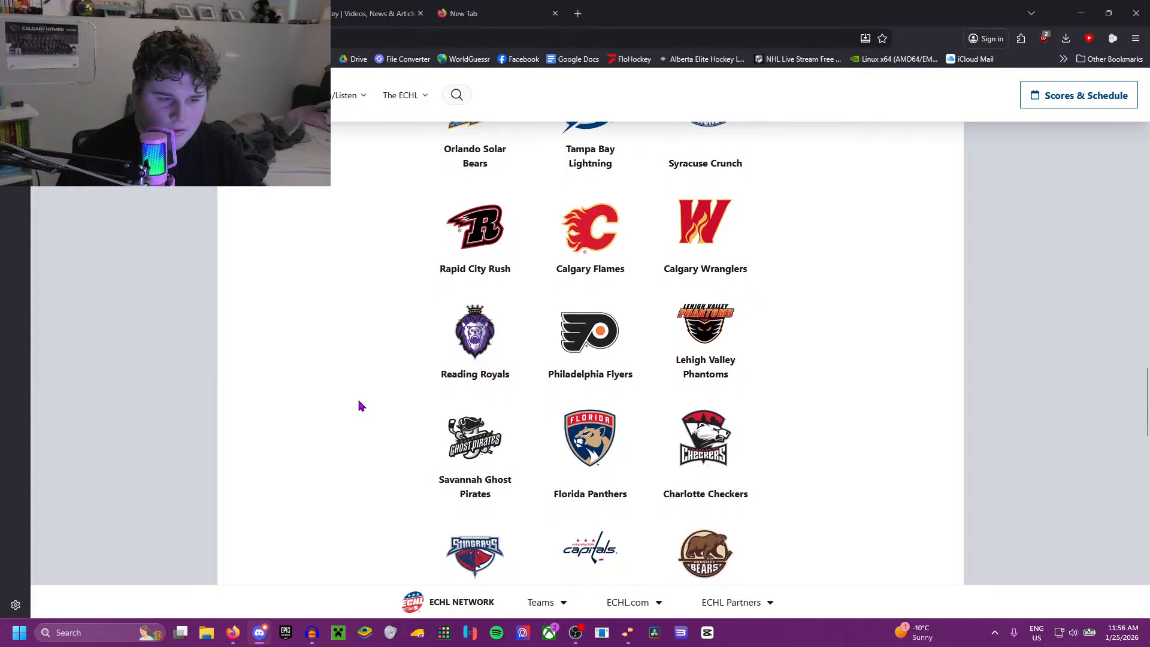
{"action": "scroll", "coordinate": [360, 407], "scroll_direction": "down", "scroll_amount": 10}
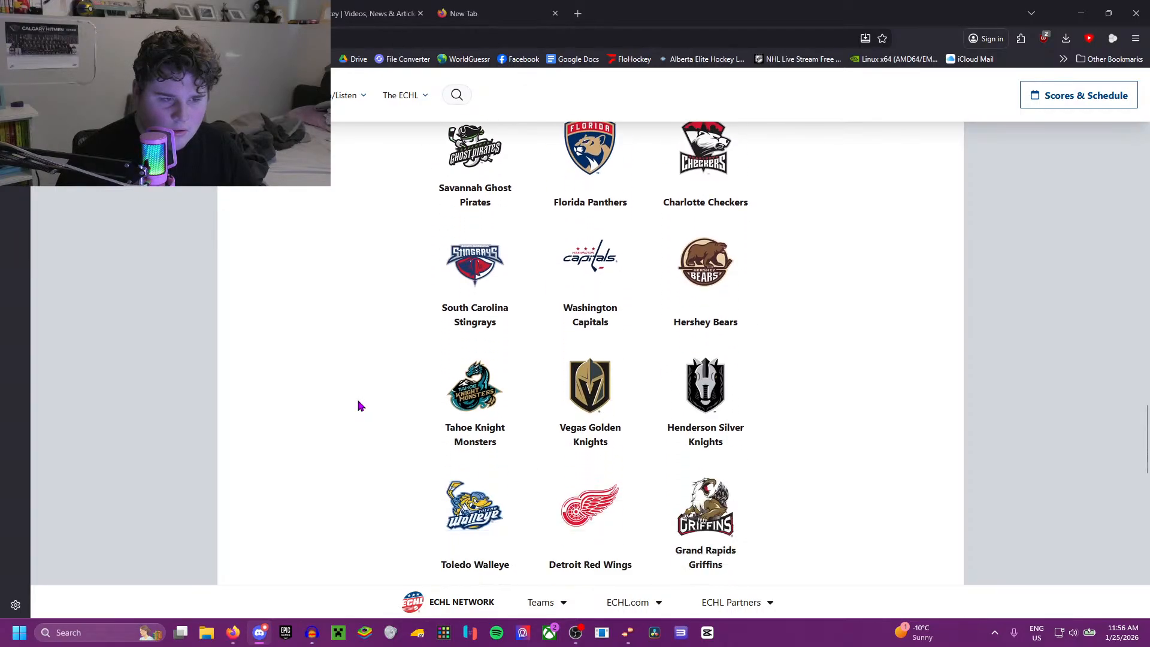
{"action": "scroll", "coordinate": [359, 407], "scroll_direction": "down", "scroll_amount": 2}
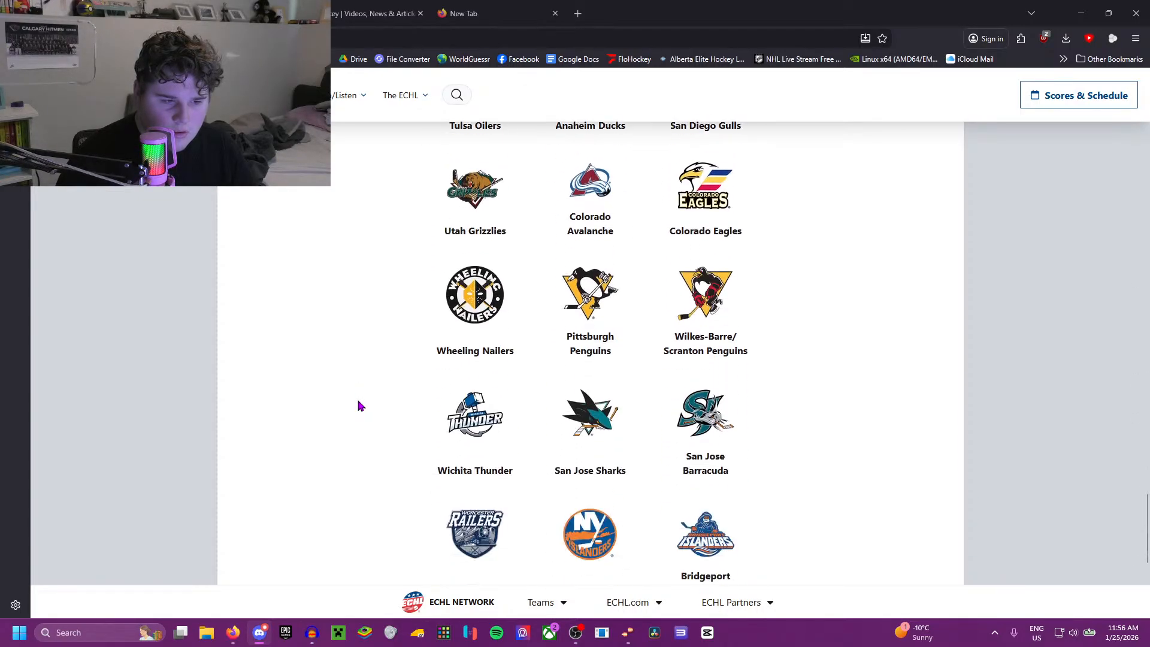
{"action": "scroll", "coordinate": [359, 407], "scroll_direction": "down", "scroll_amount": 1}
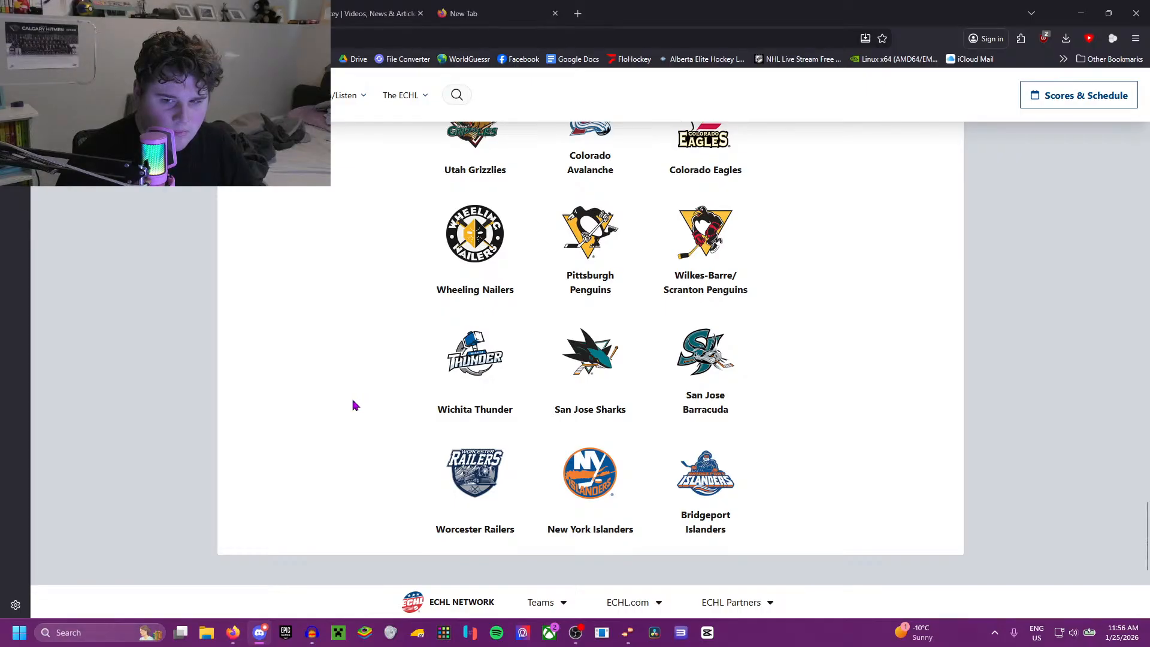
{"action": "scroll", "coordinate": [354, 405], "scroll_direction": "up", "scroll_amount": 15}
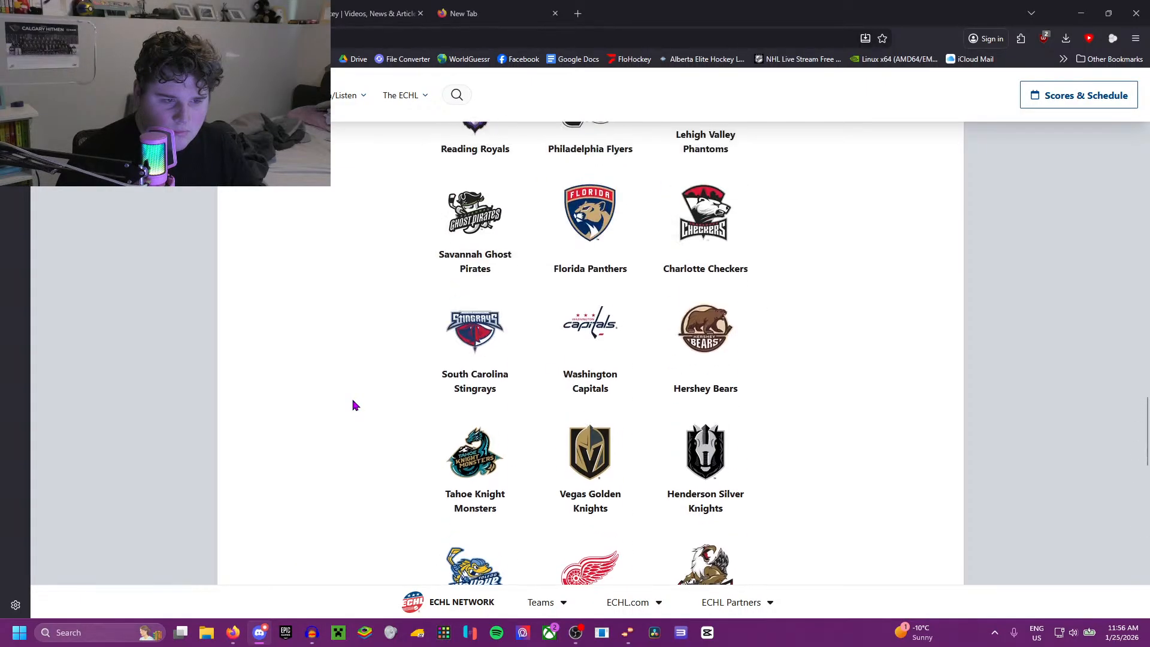
{"action": "scroll", "coordinate": [353, 405], "scroll_direction": "up", "scroll_amount": 12}
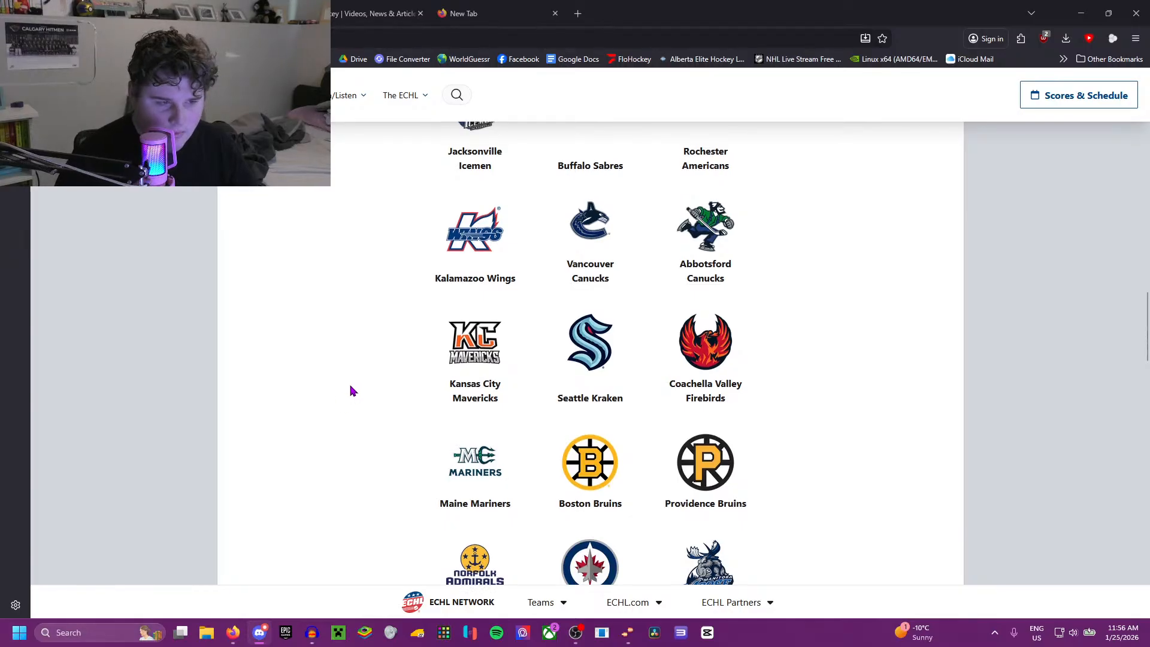
{"action": "scroll", "coordinate": [348, 395], "scroll_direction": "up", "scroll_amount": 2}
{"action": "scroll", "coordinate": [342, 396], "scroll_direction": "up", "scroll_amount": 1}
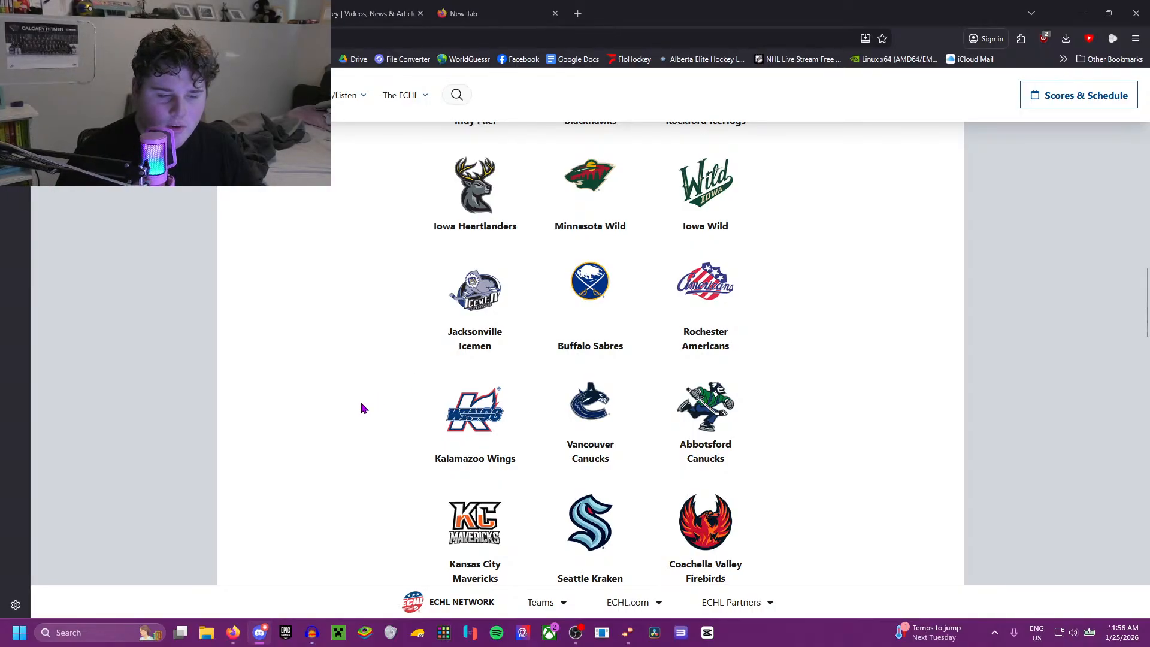
{"action": "scroll", "coordinate": [362, 408], "scroll_direction": "up", "scroll_amount": 1}
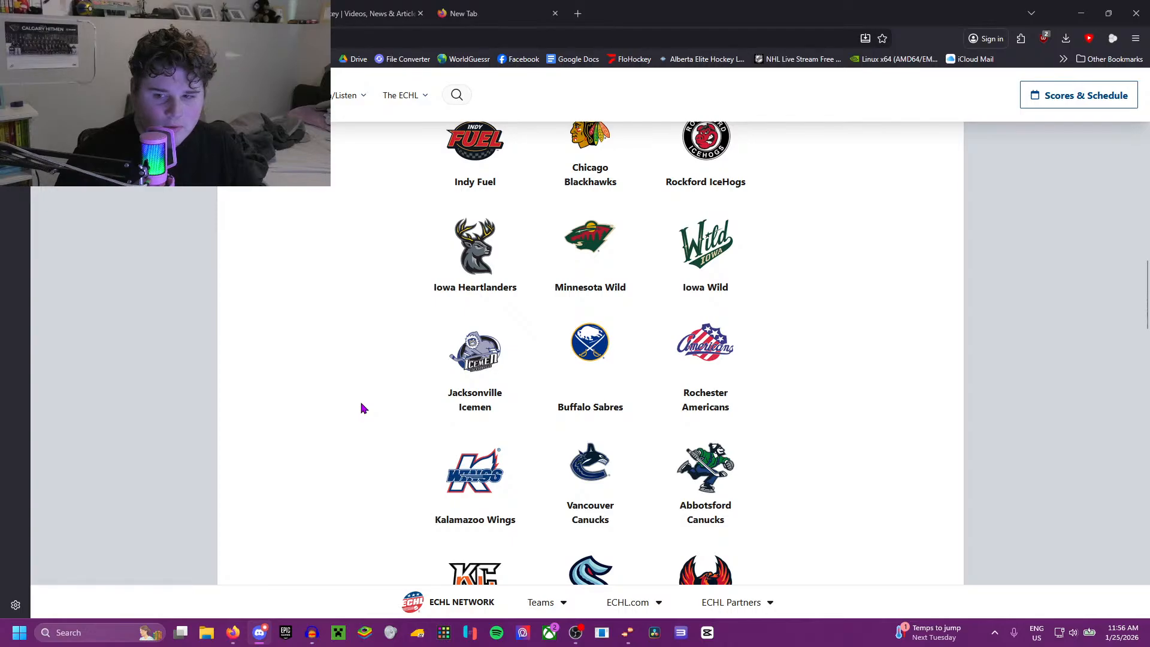
{"action": "scroll", "coordinate": [362, 408], "scroll_direction": "up", "scroll_amount": 7}
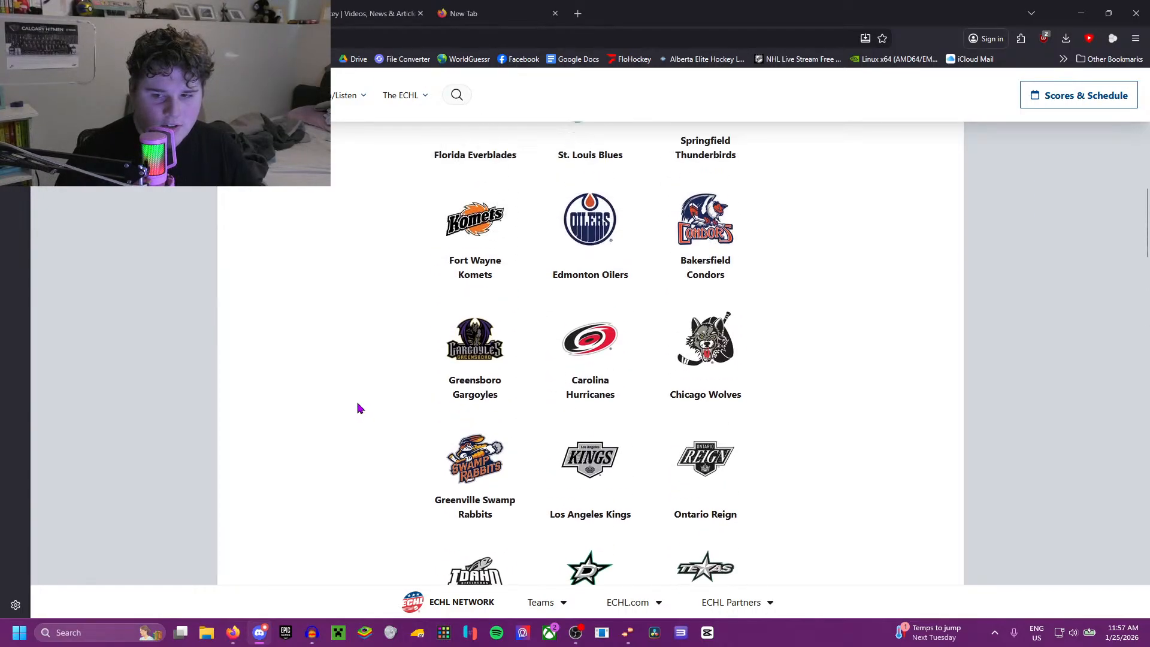
Step: Look back and forth through the full ECHL, NHL and AHL affiliation table, from the Adirondack Thunder to the Wheeling Nailers
{"action": "scroll", "coordinate": [356, 408], "scroll_direction": "down", "scroll_amount": 20}
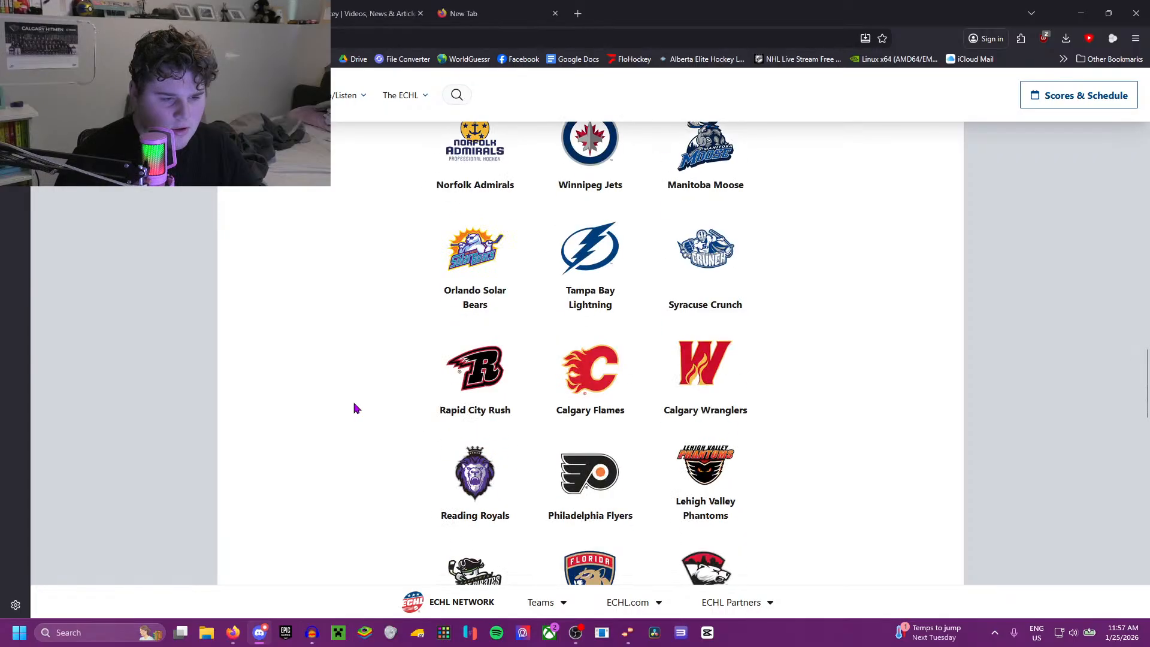
{"action": "scroll", "coordinate": [350, 407], "scroll_direction": "down", "scroll_amount": 5}
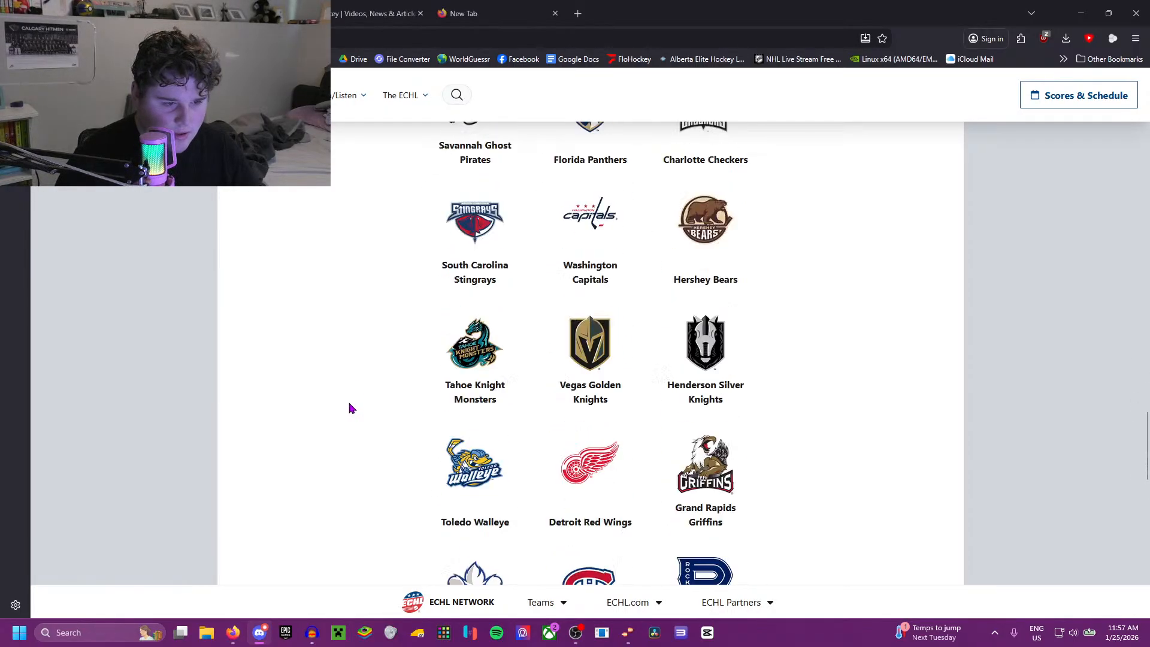
{"action": "scroll", "coordinate": [345, 404], "scroll_direction": "up", "scroll_amount": 11}
{"action": "scroll", "coordinate": [342, 403], "scroll_direction": "up", "scroll_amount": 20}
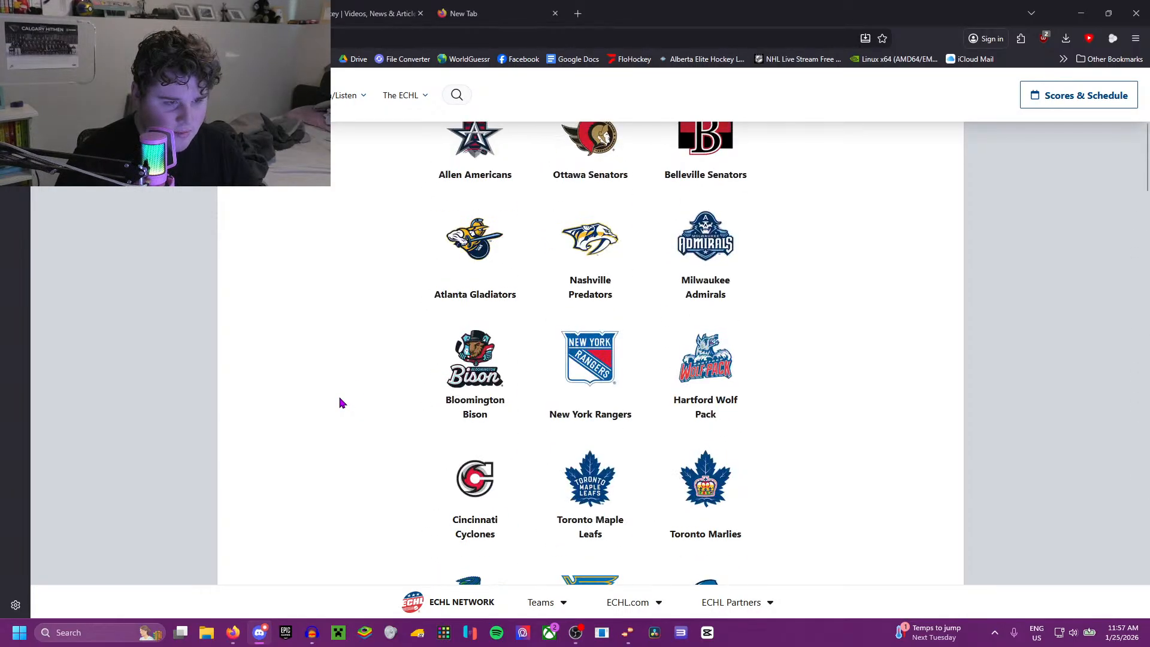
{"action": "scroll", "coordinate": [337, 404], "scroll_direction": "down", "scroll_amount": 20}
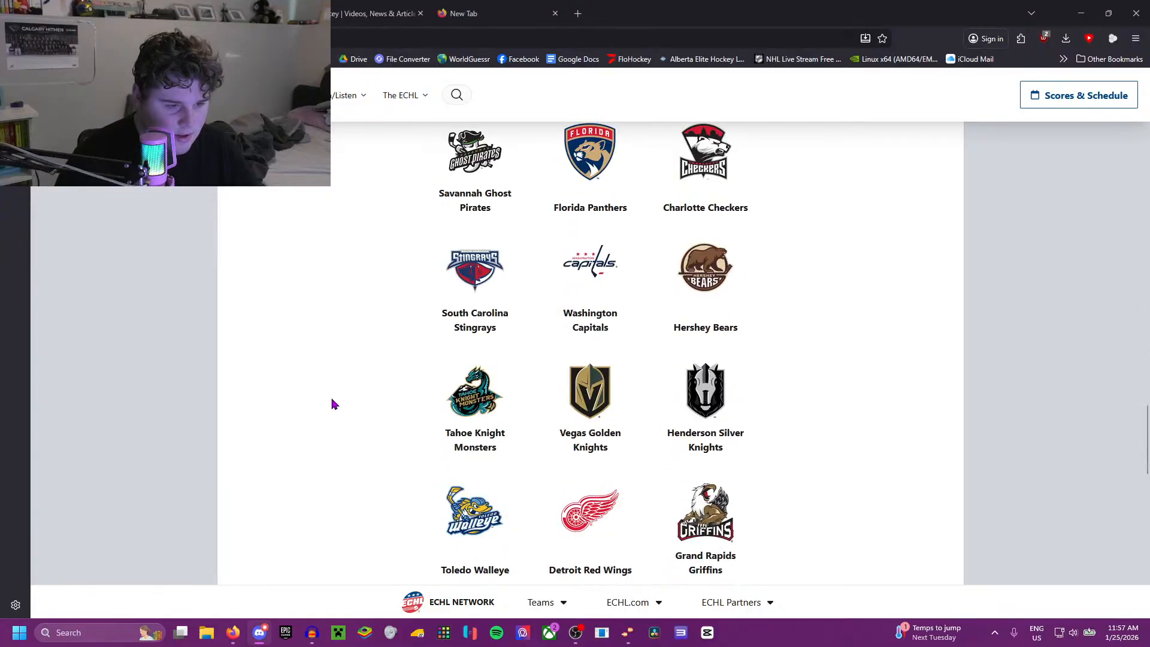
{"action": "scroll", "coordinate": [334, 403], "scroll_direction": "down", "scroll_amount": 9}
{"action": "scroll", "coordinate": [334, 403], "scroll_direction": "up", "scroll_amount": 17}
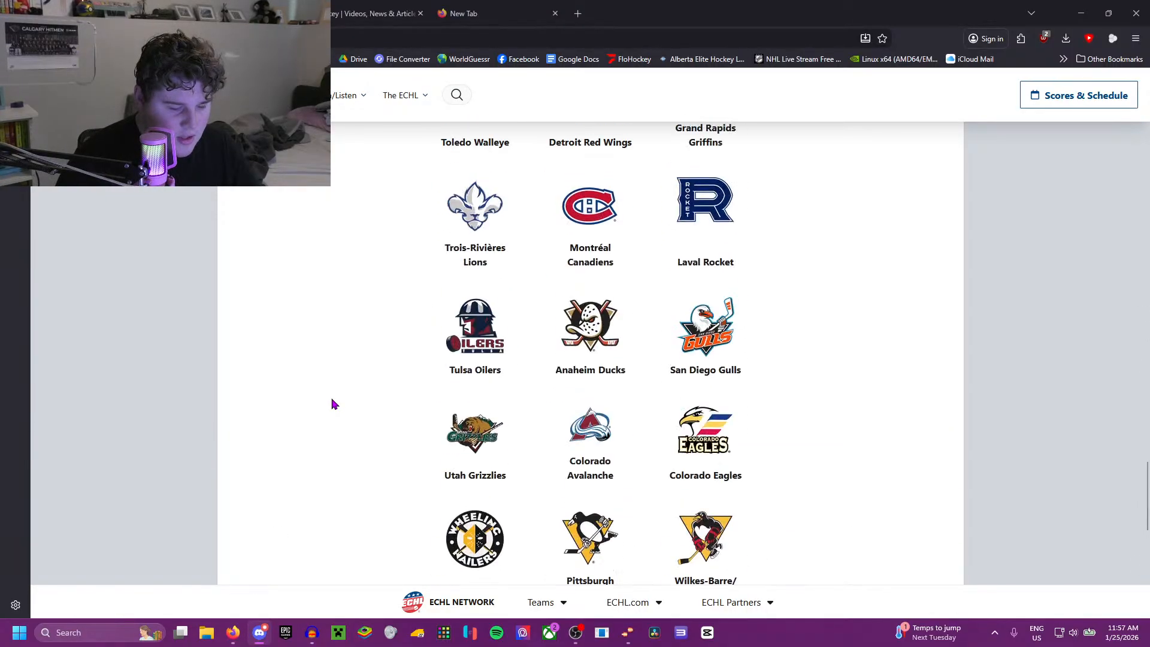
{"action": "scroll", "coordinate": [334, 403], "scroll_direction": "up", "scroll_amount": 8}
{"action": "scroll", "coordinate": [333, 403], "scroll_direction": "up", "scroll_amount": 17}
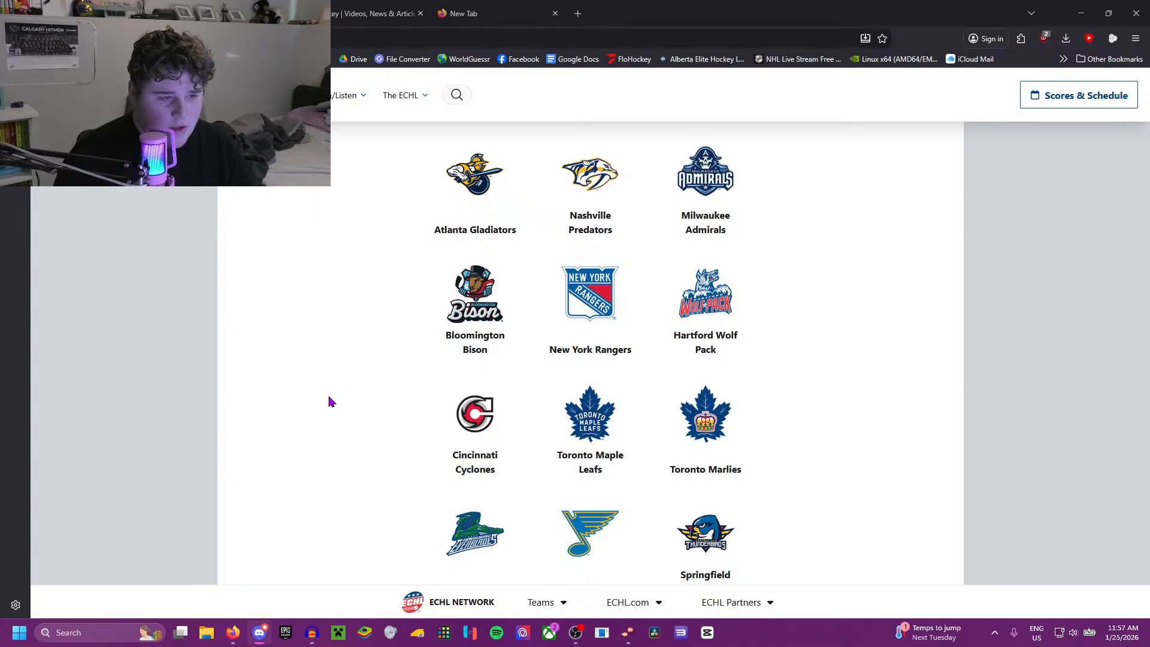
{"action": "scroll", "coordinate": [330, 401], "scroll_direction": "down", "scroll_amount": 15}
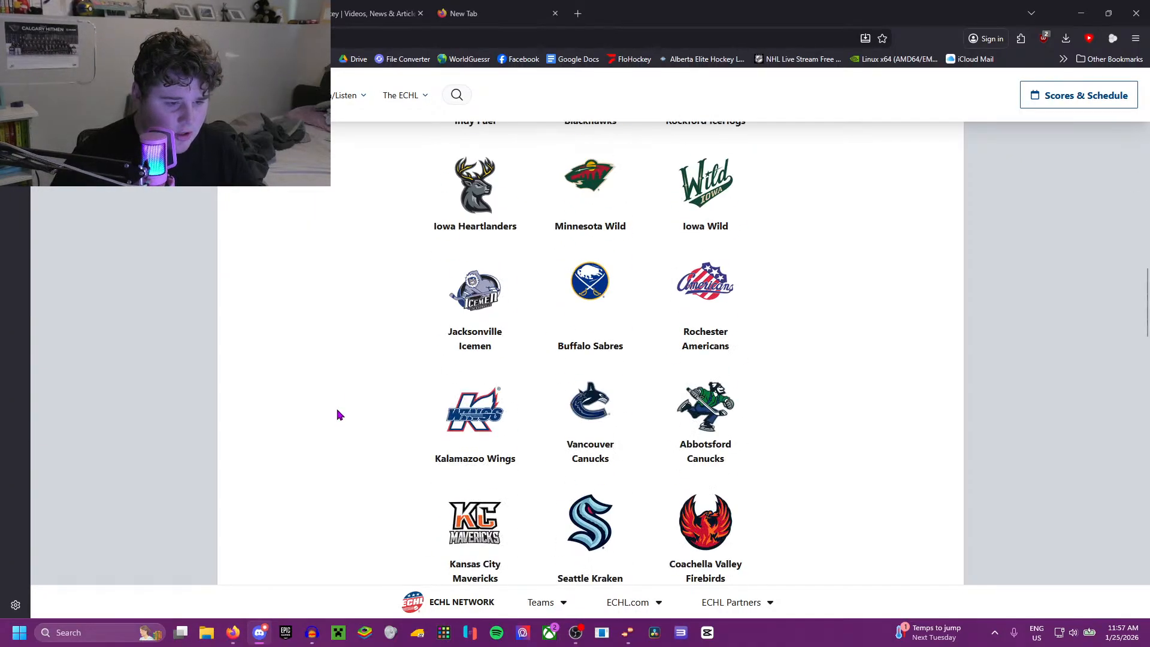
{"action": "scroll", "coordinate": [341, 414], "scroll_direction": "down", "scroll_amount": 15}
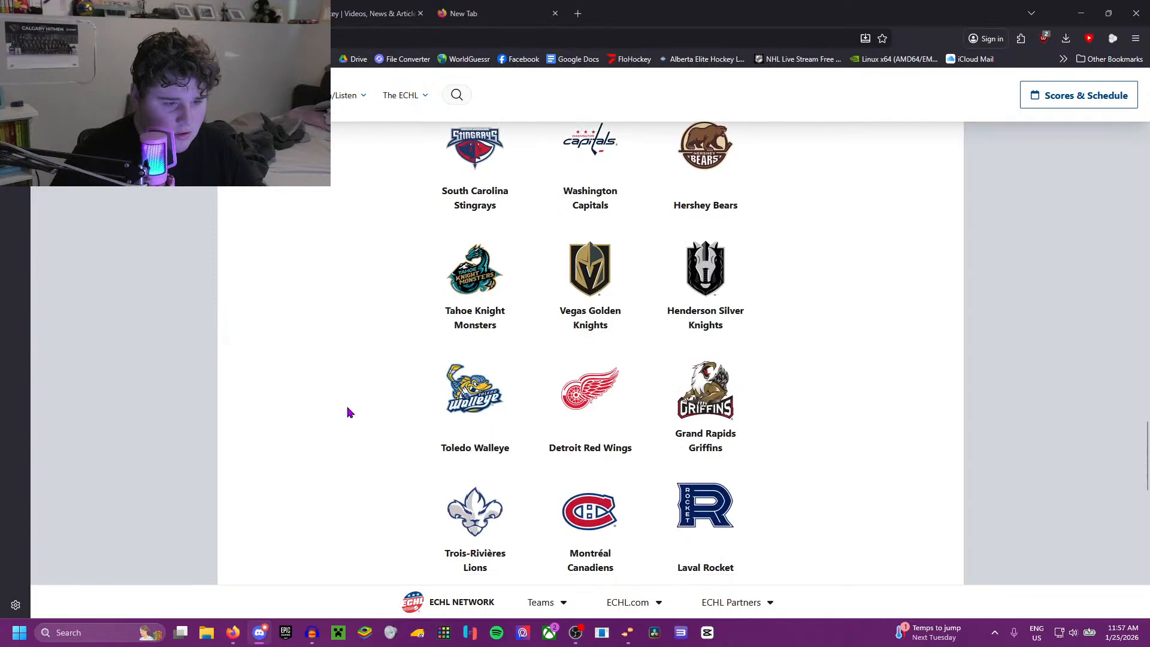
{"action": "scroll", "coordinate": [349, 413], "scroll_direction": "down", "scroll_amount": 10}
{"action": "scroll", "coordinate": [349, 412], "scroll_direction": "up", "scroll_amount": 20}
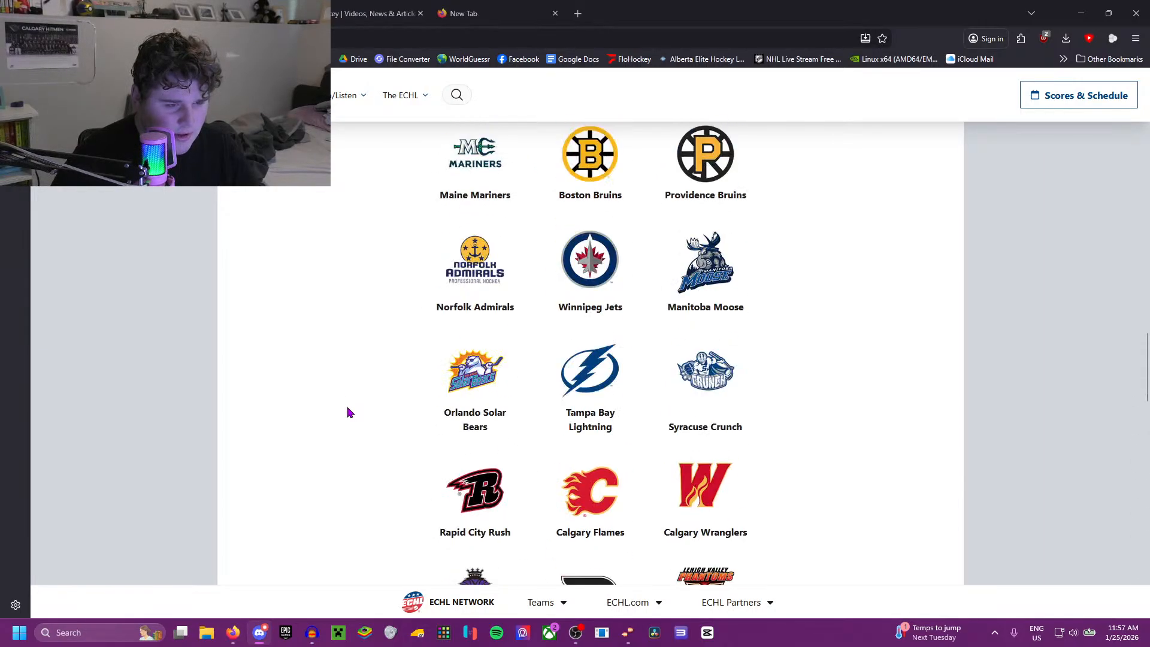
{"action": "scroll", "coordinate": [350, 413], "scroll_direction": "up", "scroll_amount": 10}
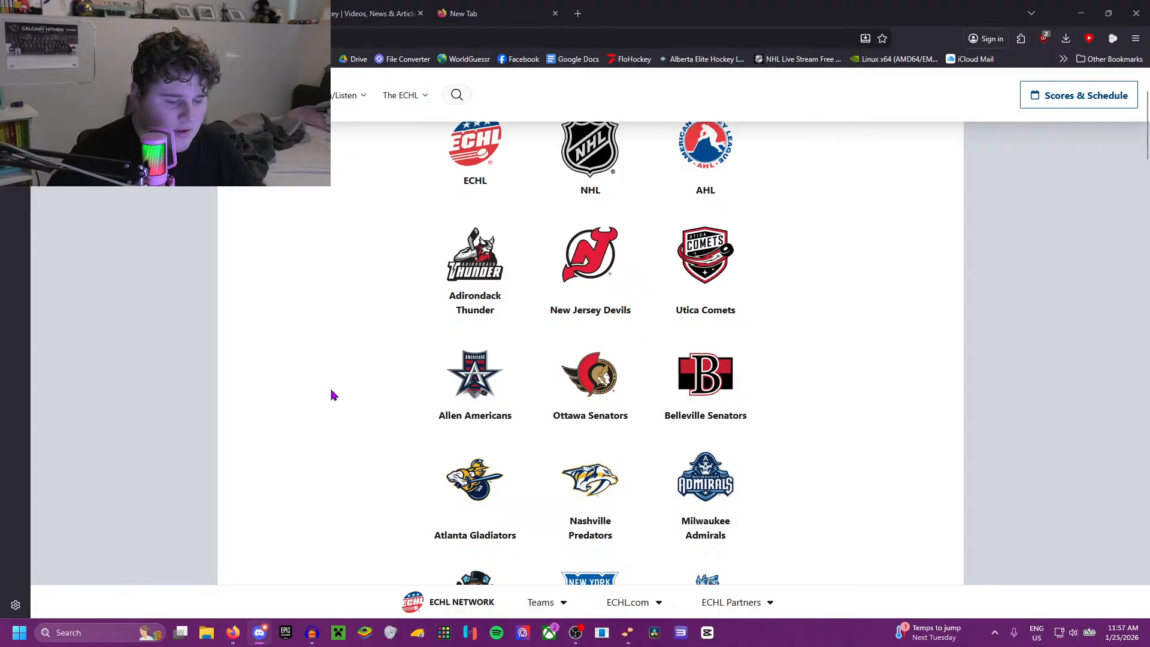
{"action": "scroll", "coordinate": [346, 397], "scroll_direction": "down", "scroll_amount": 1}
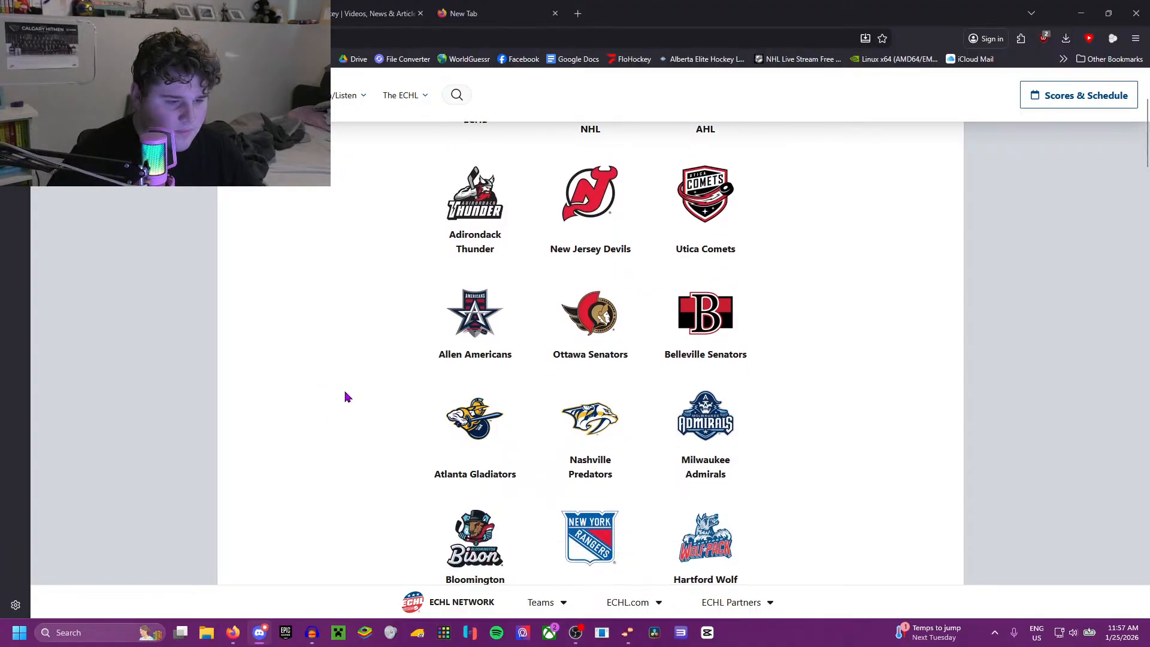
{"action": "scroll", "coordinate": [346, 398], "scroll_direction": "down", "scroll_amount": 3}
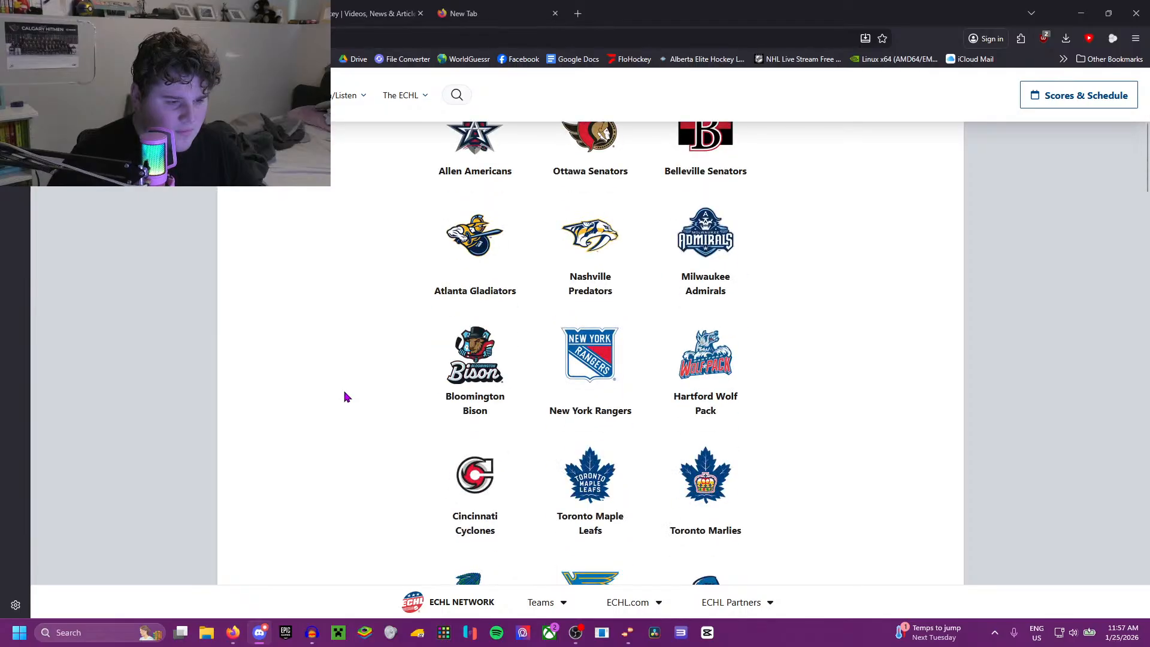
Step: Switch to the FloHockey page and open the ECHL league's videos
{"action": "left_click", "coordinate": [368, 7]}
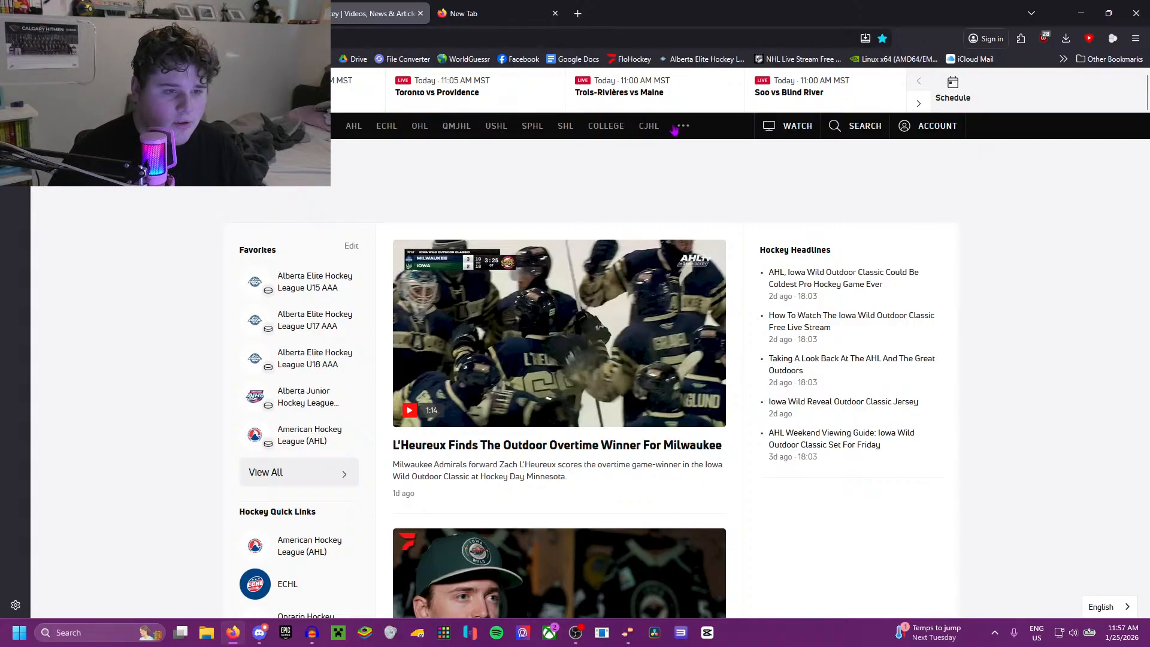
{"action": "left_click", "coordinate": [380, 134]}
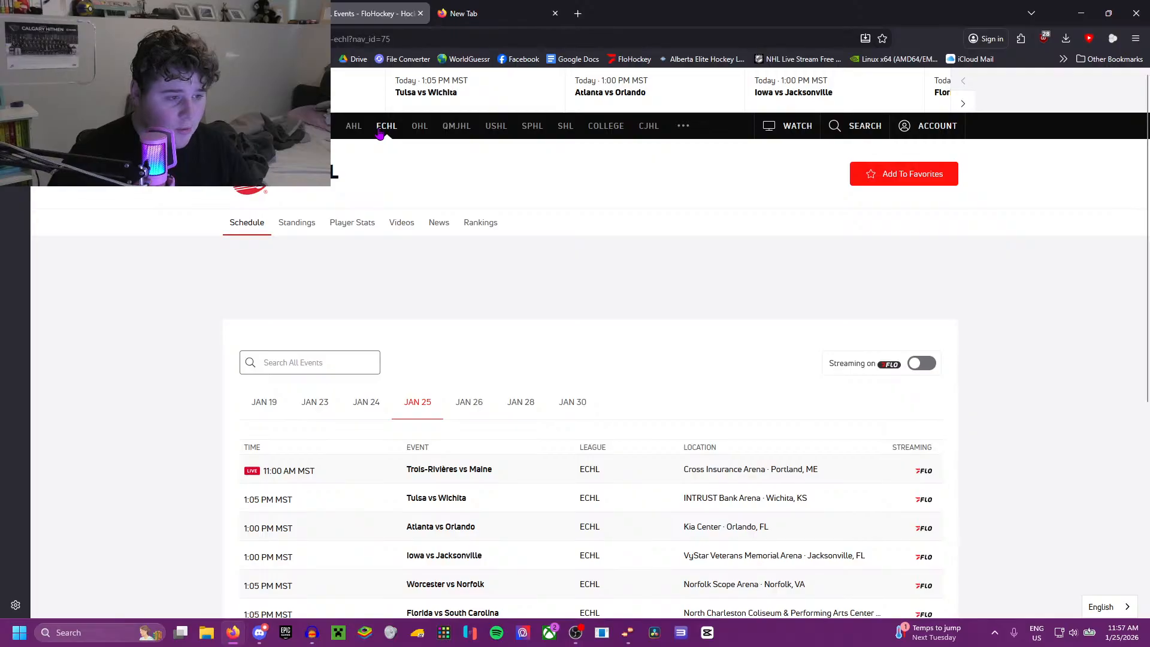
{"action": "left_click", "coordinate": [409, 220]}
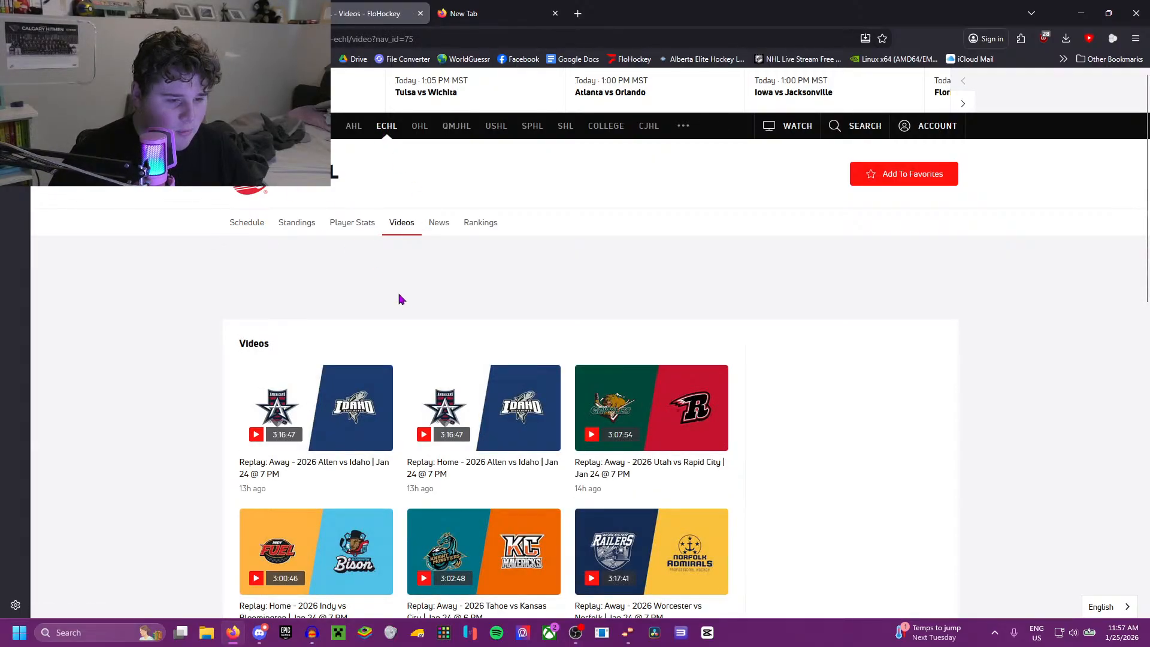
Step: Find the away replay of 2026 Adirondack vs Greensboro from Jan 24 @ 2 PM and play it in full screen
{"action": "scroll", "coordinate": [389, 293], "scroll_direction": "down", "scroll_amount": 1}
{"action": "scroll", "coordinate": [204, 256], "scroll_direction": "down", "scroll_amount": 3}
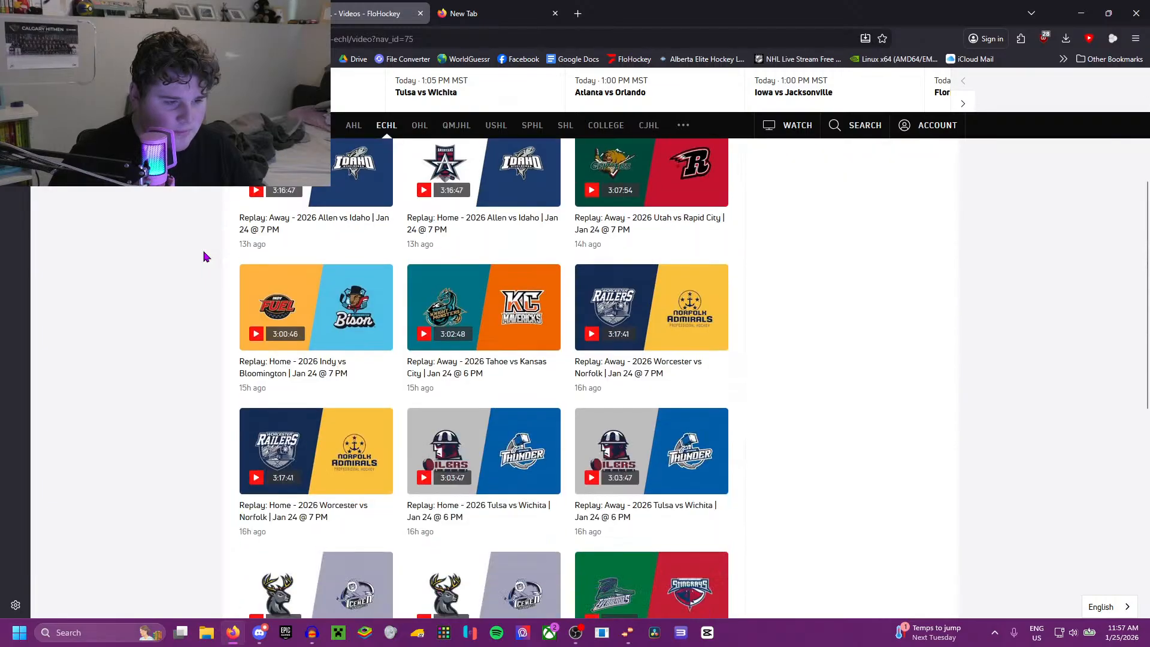
{"action": "scroll", "coordinate": [204, 257], "scroll_direction": "down", "scroll_amount": 7}
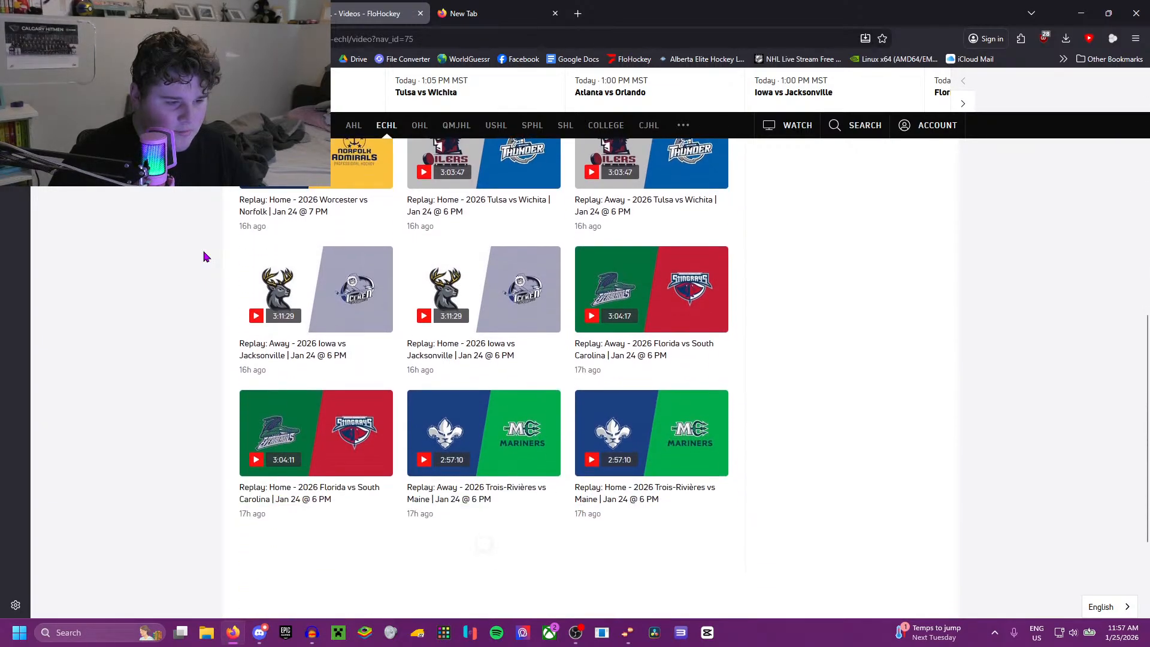
{"action": "scroll", "coordinate": [204, 256], "scroll_direction": "down", "scroll_amount": 6}
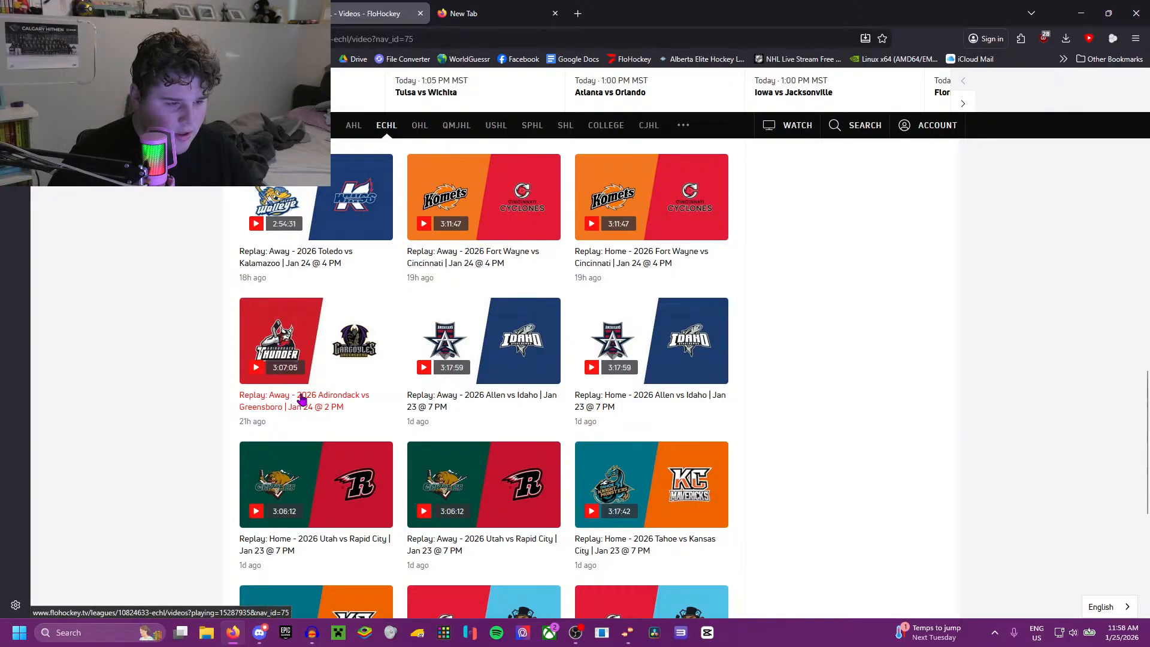
{"action": "left_click", "coordinate": [302, 400]}
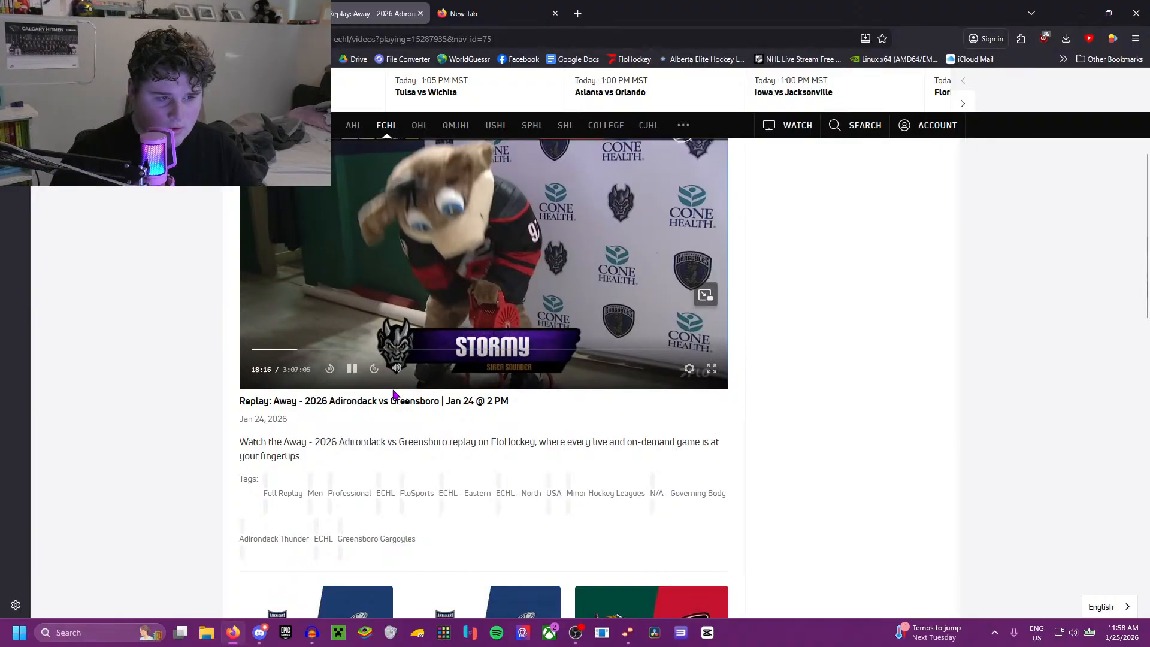
{"action": "scroll", "coordinate": [394, 393], "scroll_direction": "up", "scroll_amount": 1}
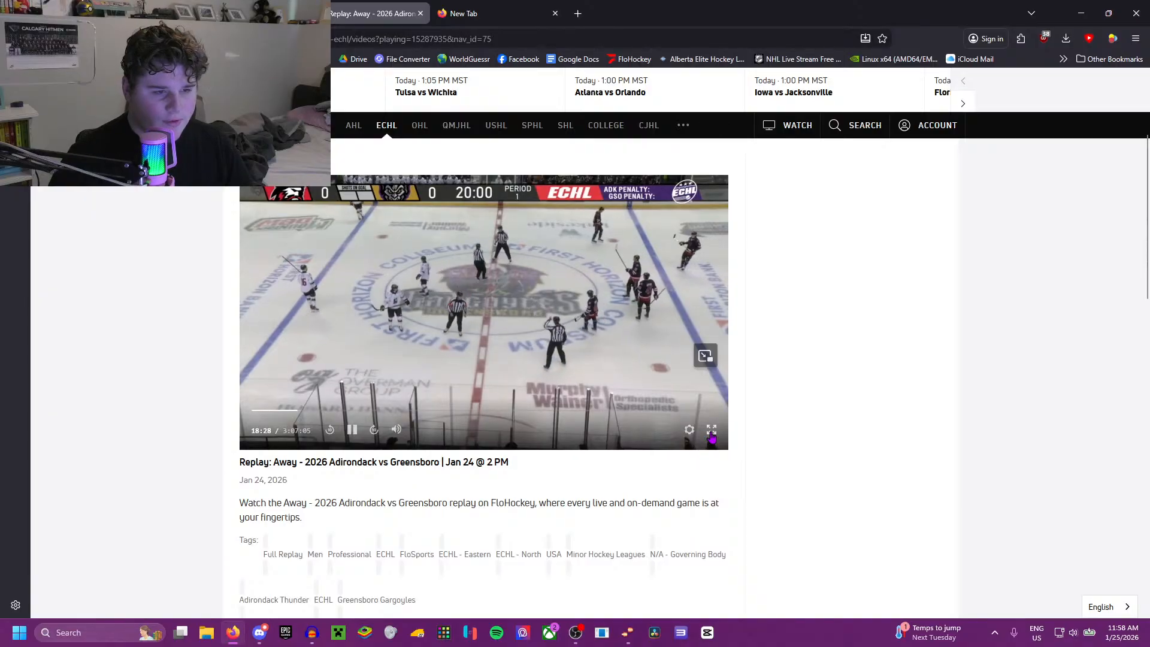
{"action": "left_click", "coordinate": [711, 432]}
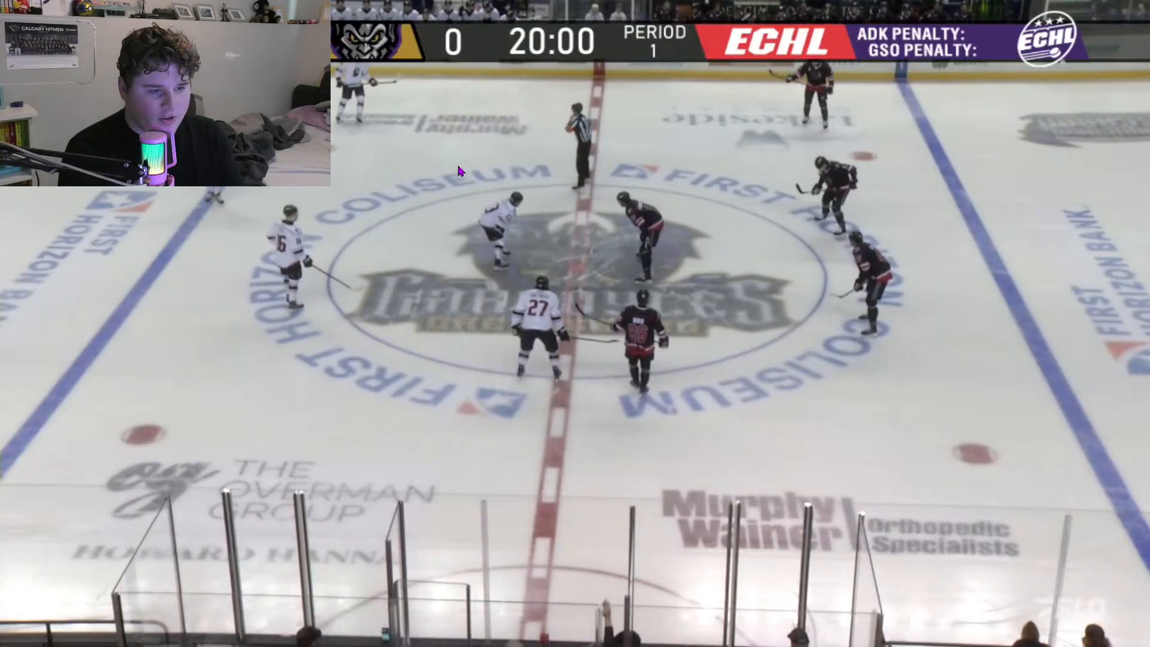
Step: Seek the replay to 33:38, on to 43:11, and back to about 38 minutes in the first period
{"action": "mouse_move", "coordinate": [459, 160]}
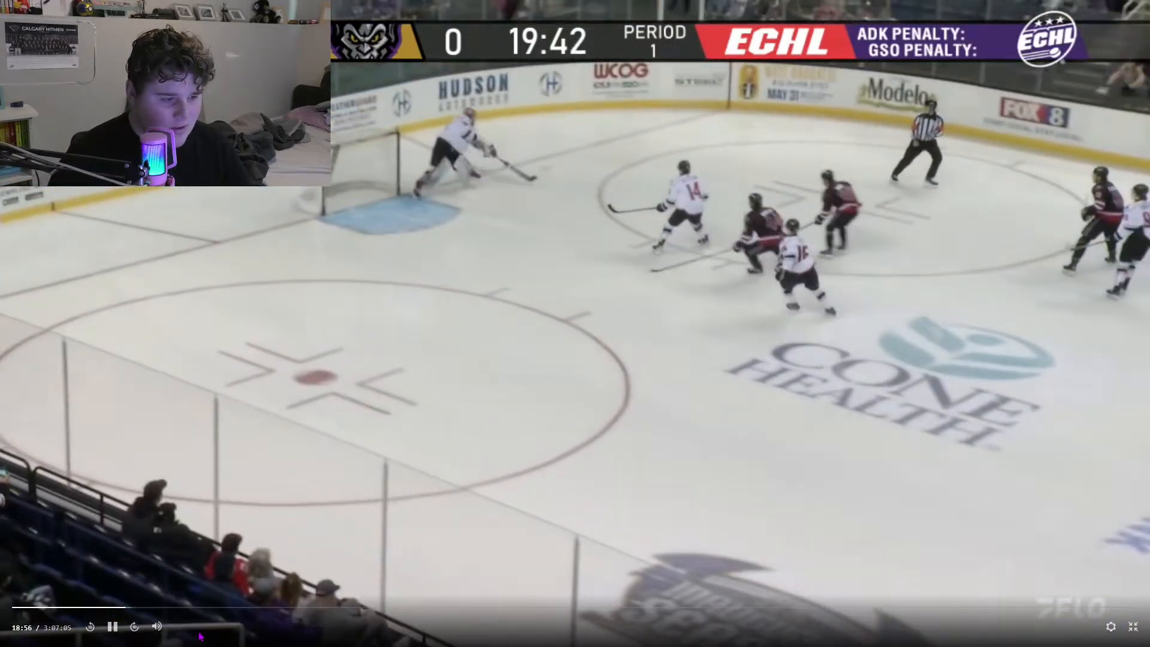
{"action": "left_click", "coordinate": [215, 608]}
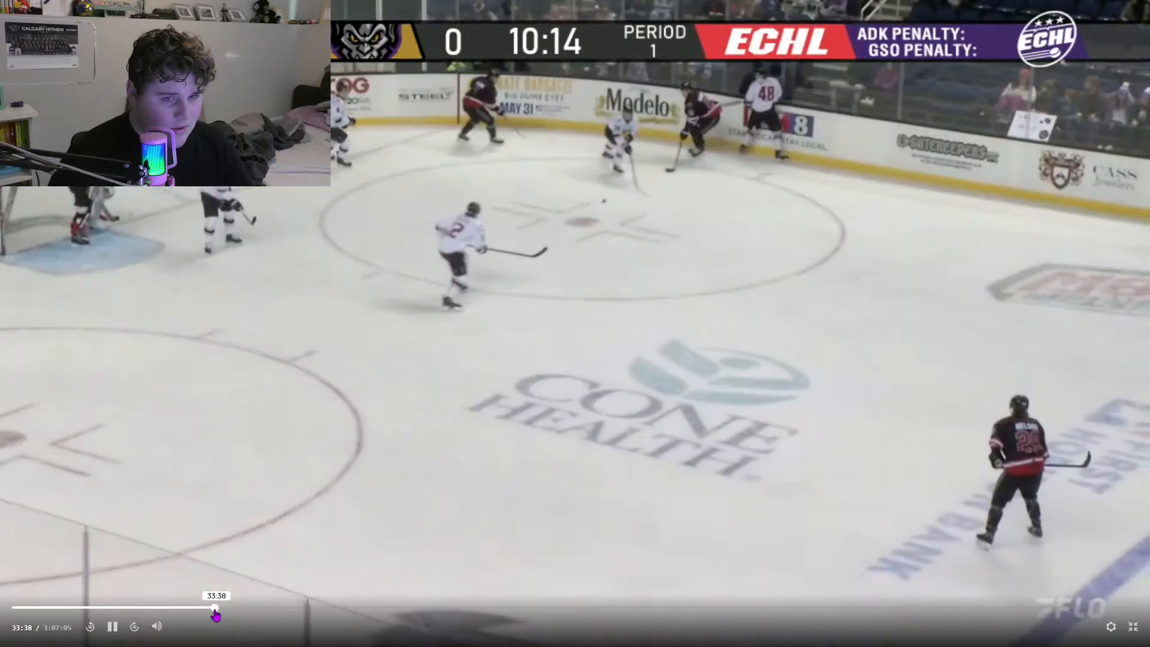
{"action": "left_click", "coordinate": [273, 613]}
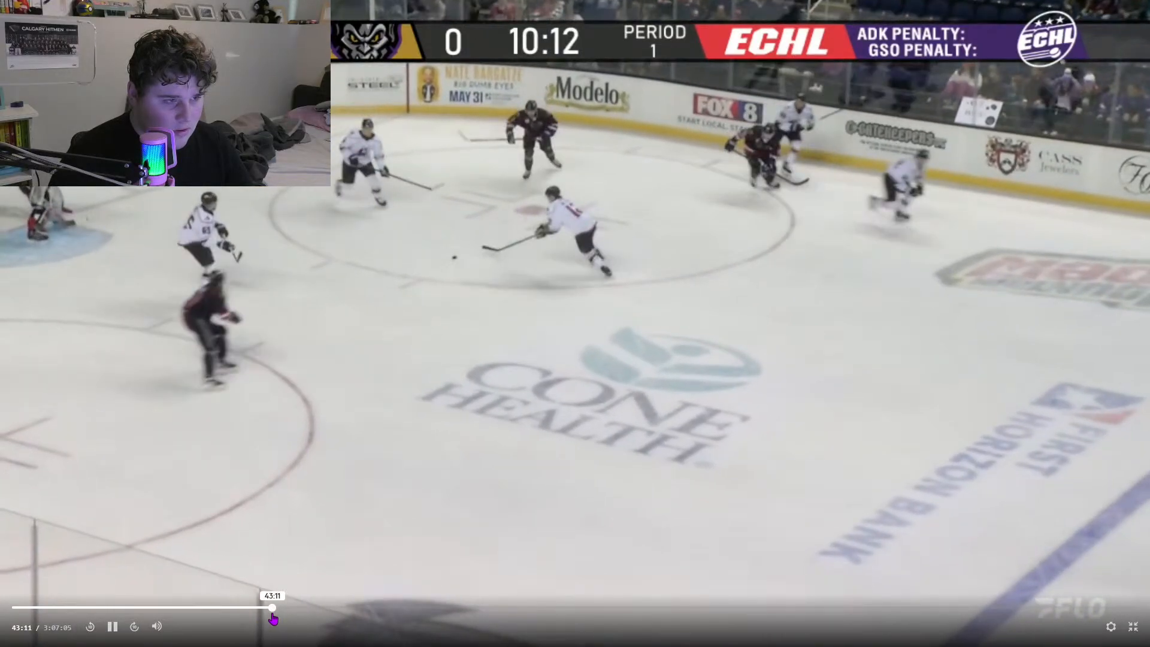
{"action": "left_click", "coordinate": [240, 609]}
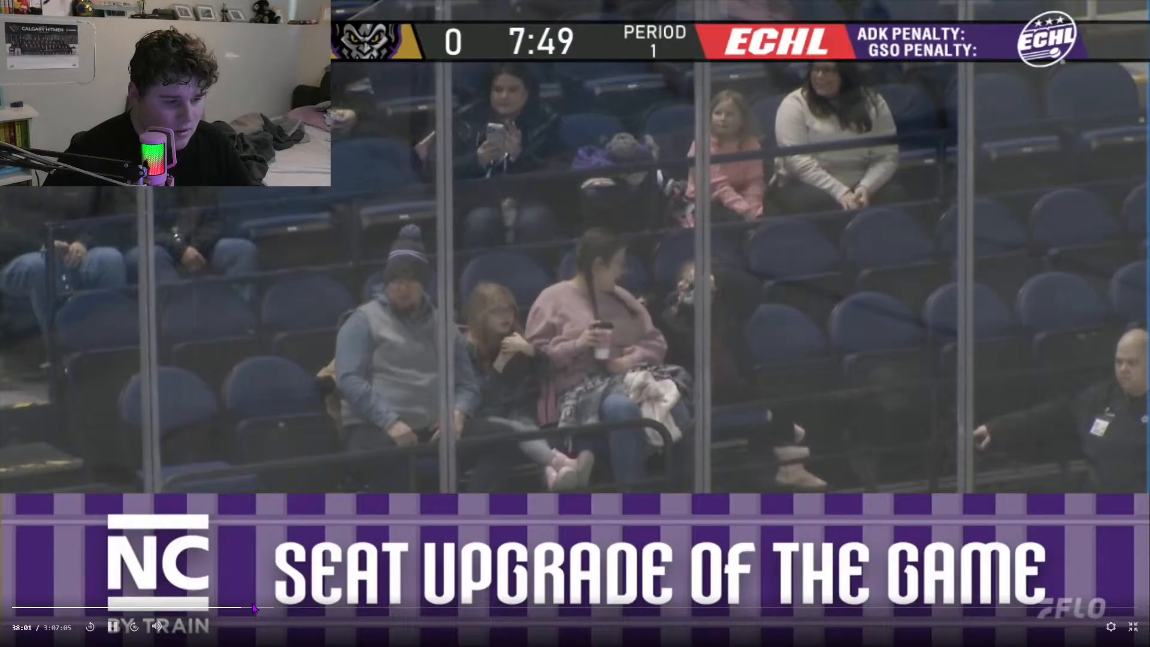
Step: Skip ahead through the first period in short jumps to reach the goal and watch it
{"action": "key", "text": "Right"}
{"action": "key", "text": "Right"}
{"action": "key", "text": "Right"}
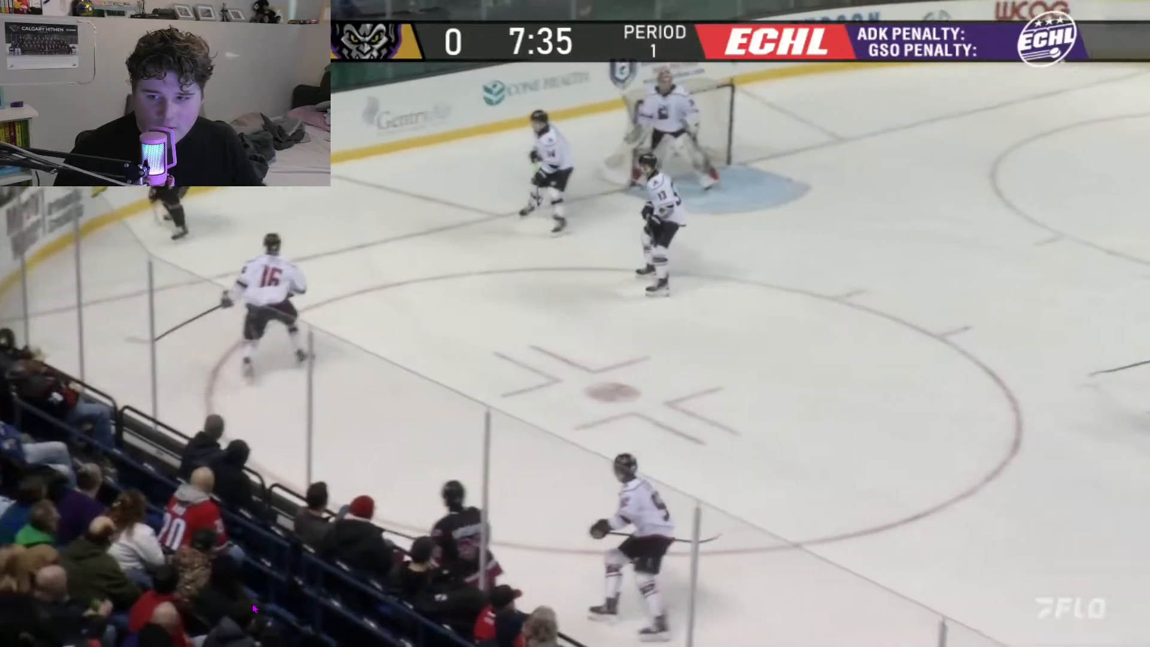
{"action": "key", "text": "Right"}
{"action": "key", "text": "Right"}
{"action": "key", "text": "Right"}
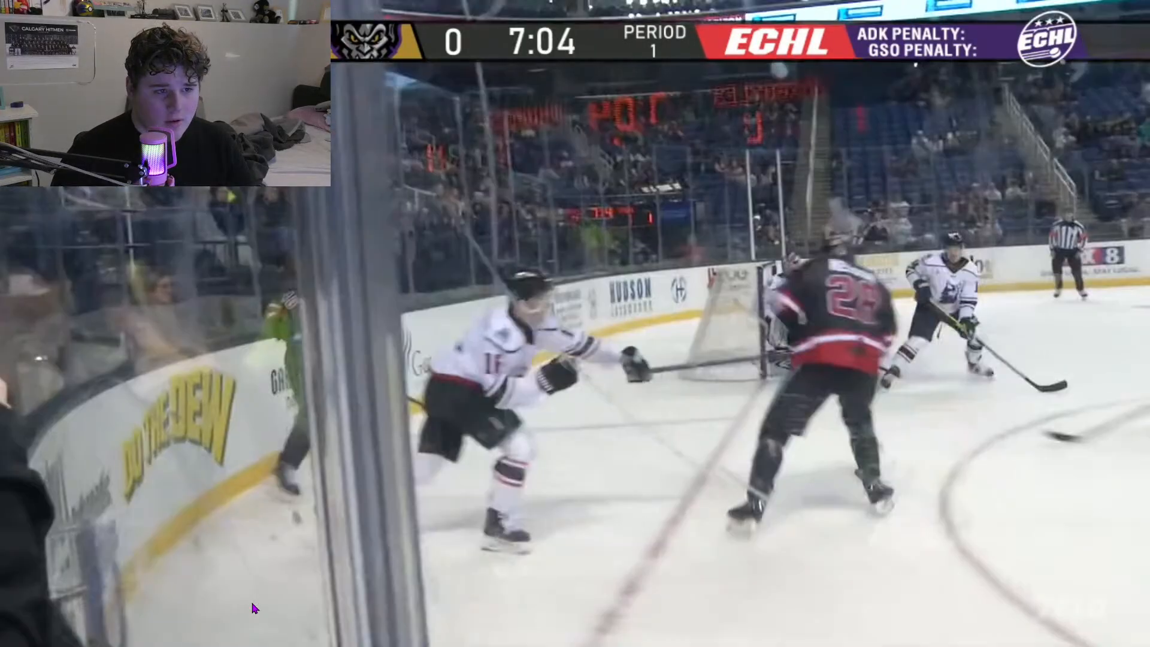
{"action": "key", "text": "Right"}
{"action": "key", "text": "Left"}
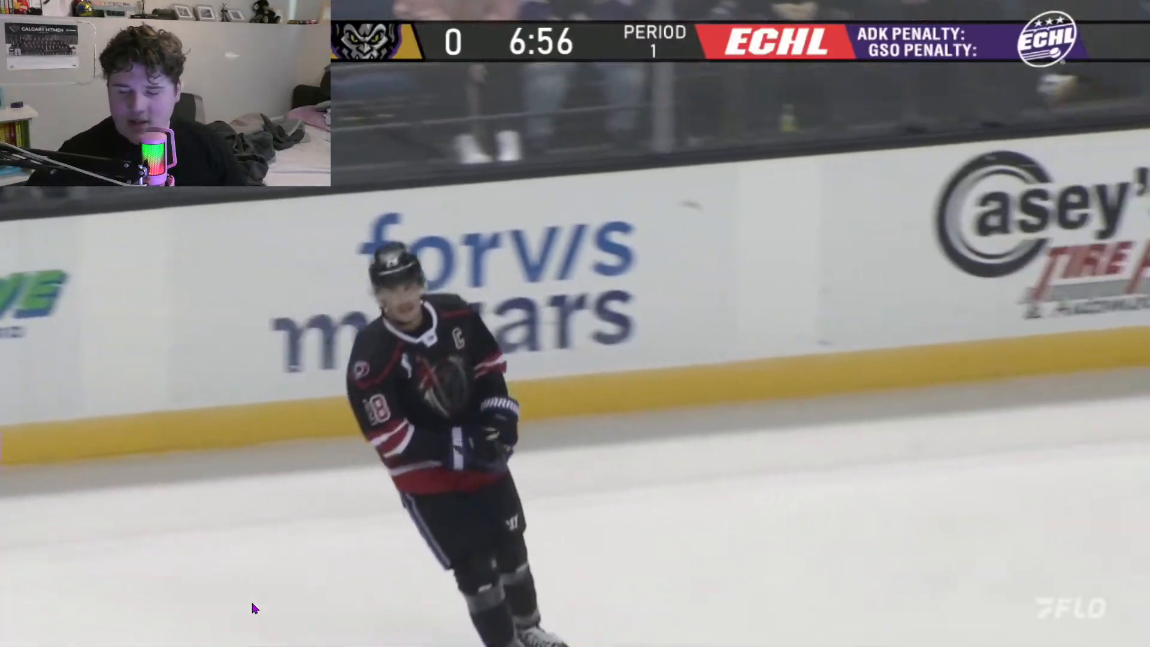
Step: Leave full-screen playback and pause the replay at 39:45
{"action": "mouse_move", "coordinate": [252, 602]}
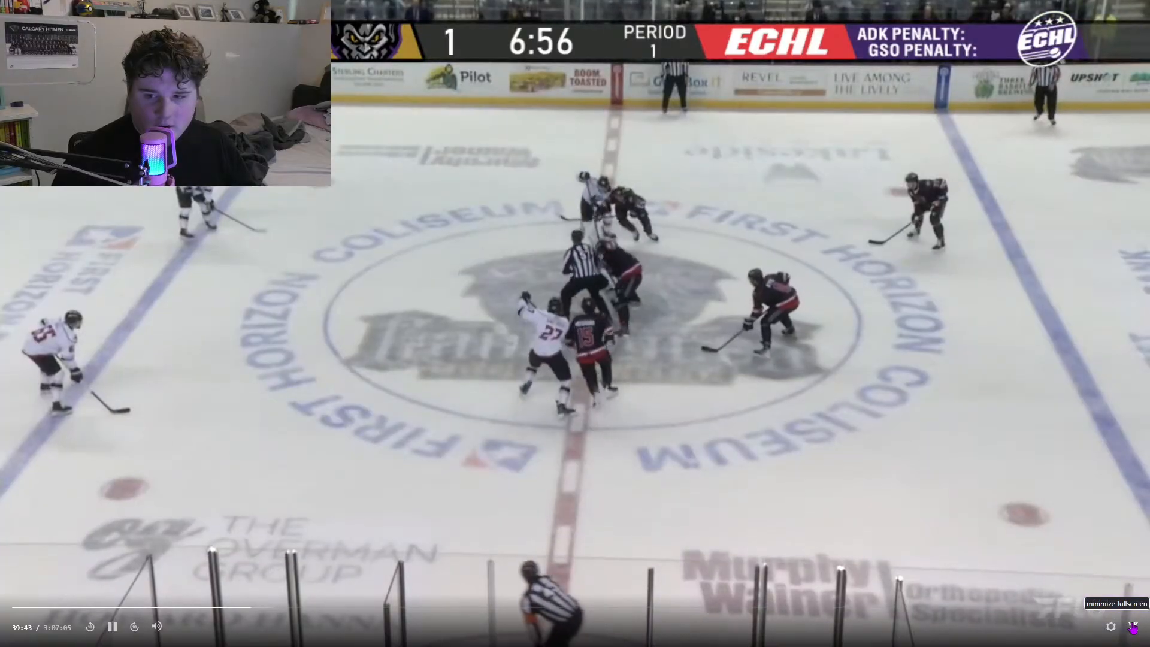
{"action": "left_click", "coordinate": [1132, 629]}
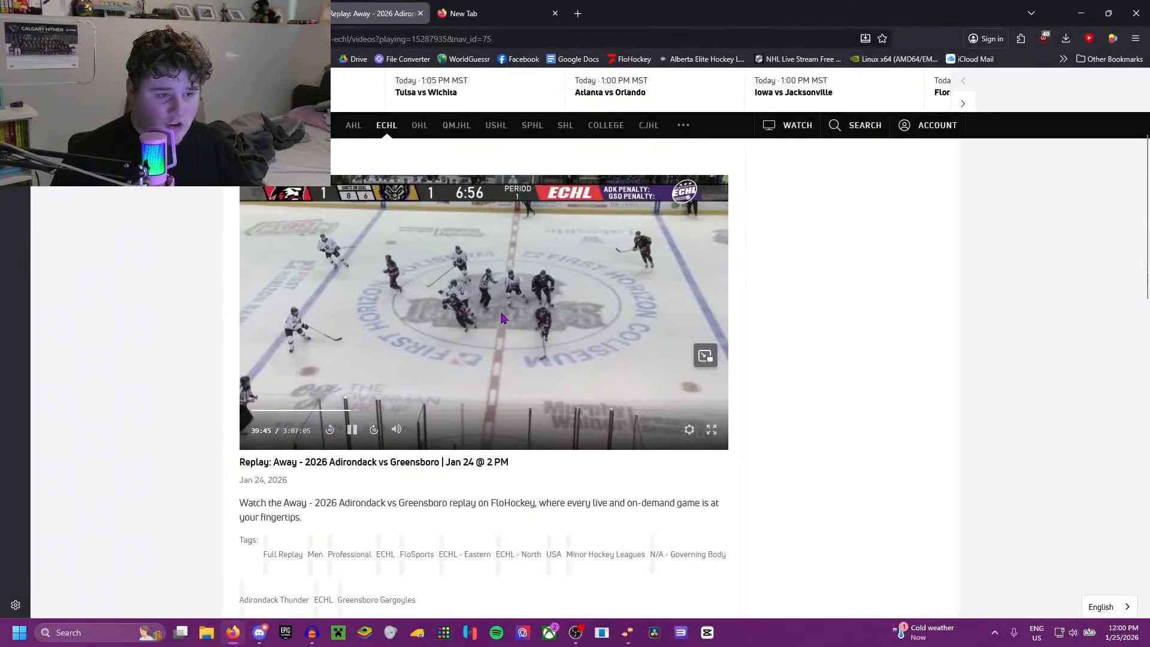
{"action": "left_click", "coordinate": [505, 318]}
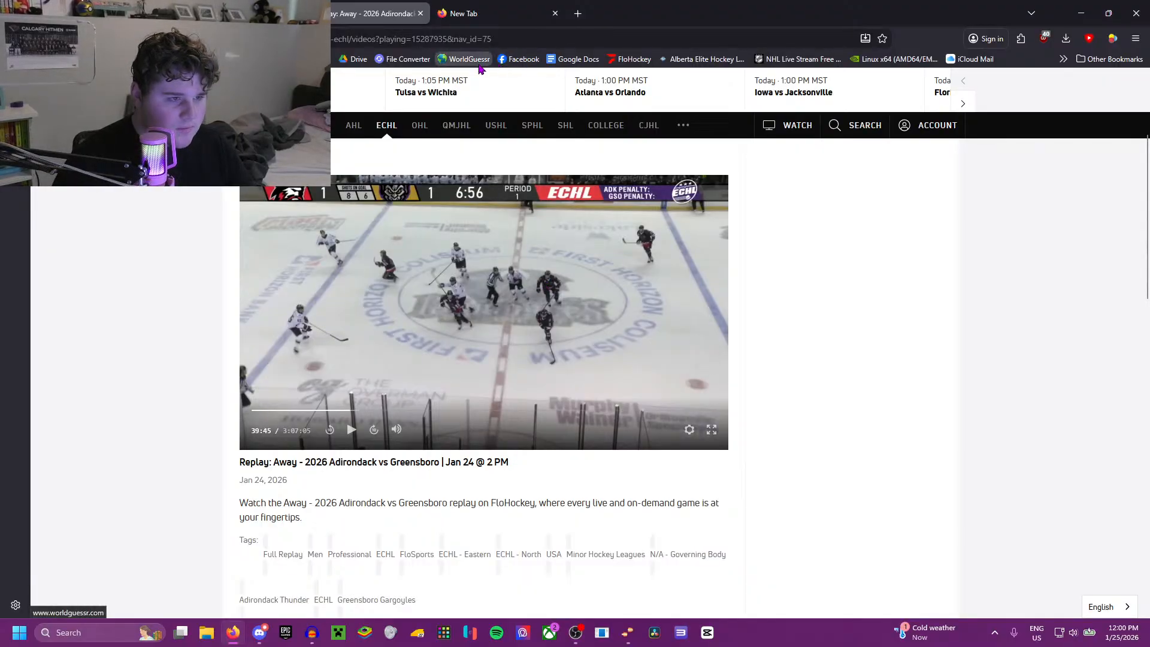
Step: Launch Audacity, skip recovering the unsaved projects, and dismiss the welcome window
{"action": "left_click", "coordinate": [310, 637]}
{"action": "left_click", "coordinate": [639, 504]}
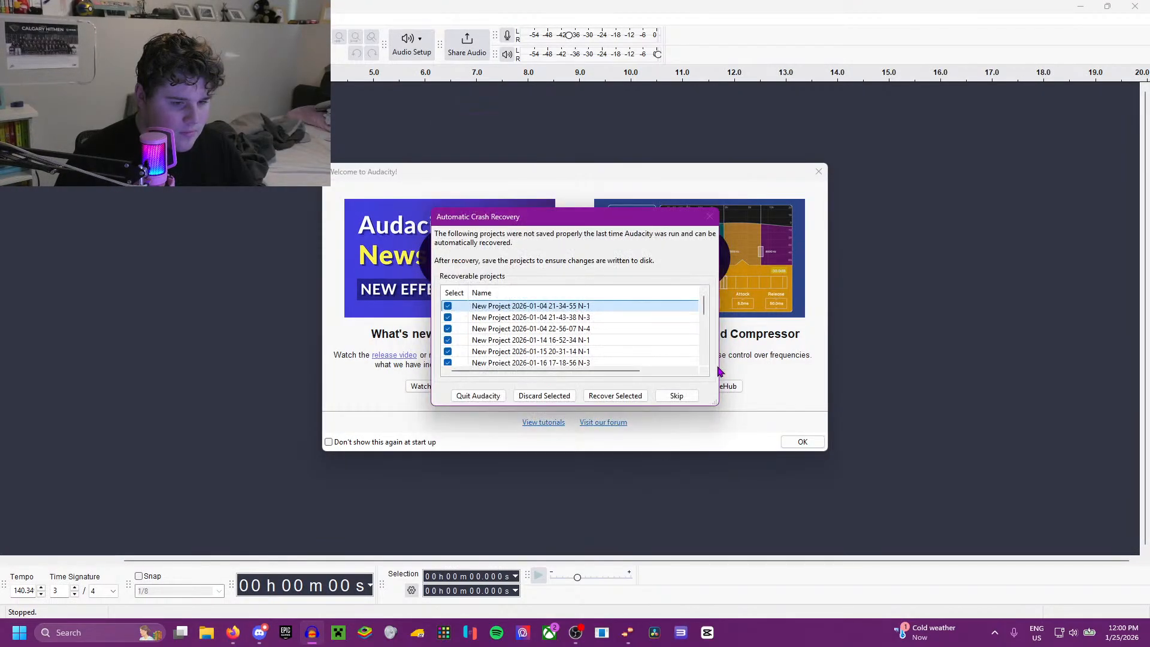
{"action": "left_click", "coordinate": [672, 396]}
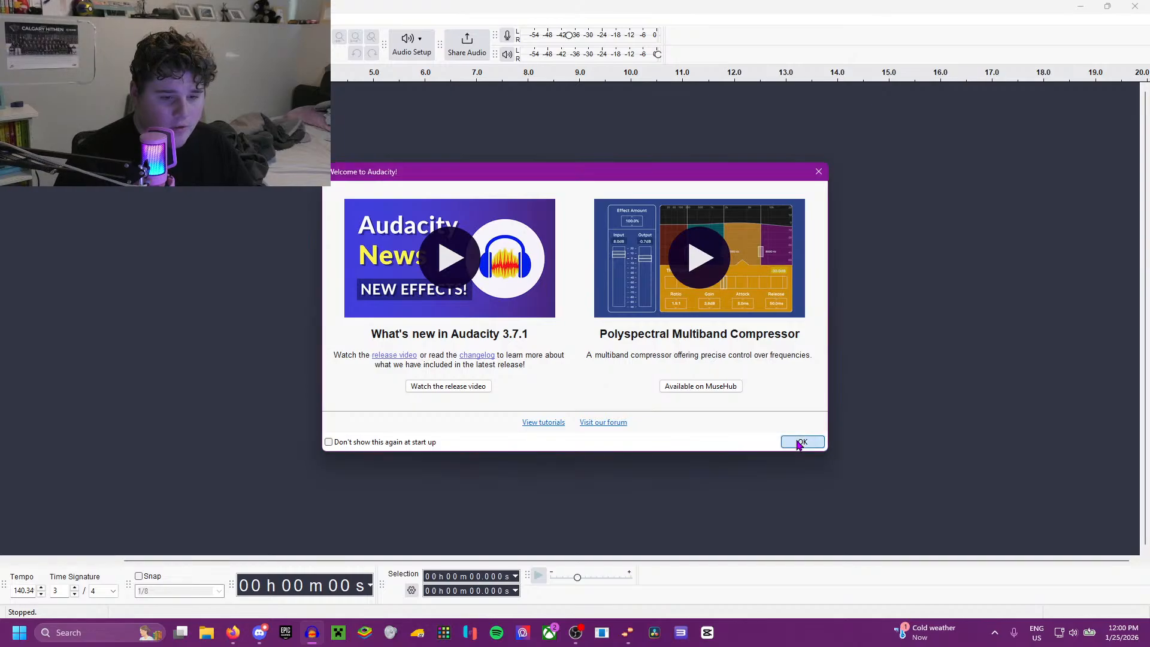
{"action": "left_click", "coordinate": [801, 443]}
Step: Open File Explorer and move its window off the main screen
{"action": "left_click", "coordinate": [207, 636]}
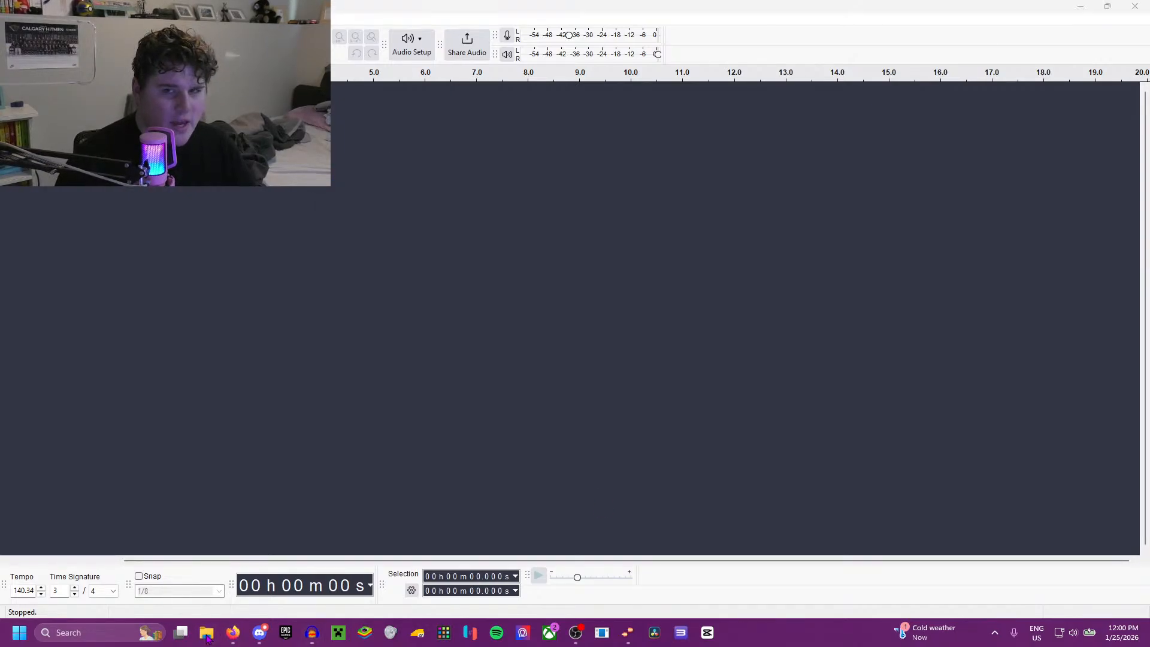
{"action": "left_click_drag", "start_coordinate": [544, 124], "coordinate": [0, 118]}
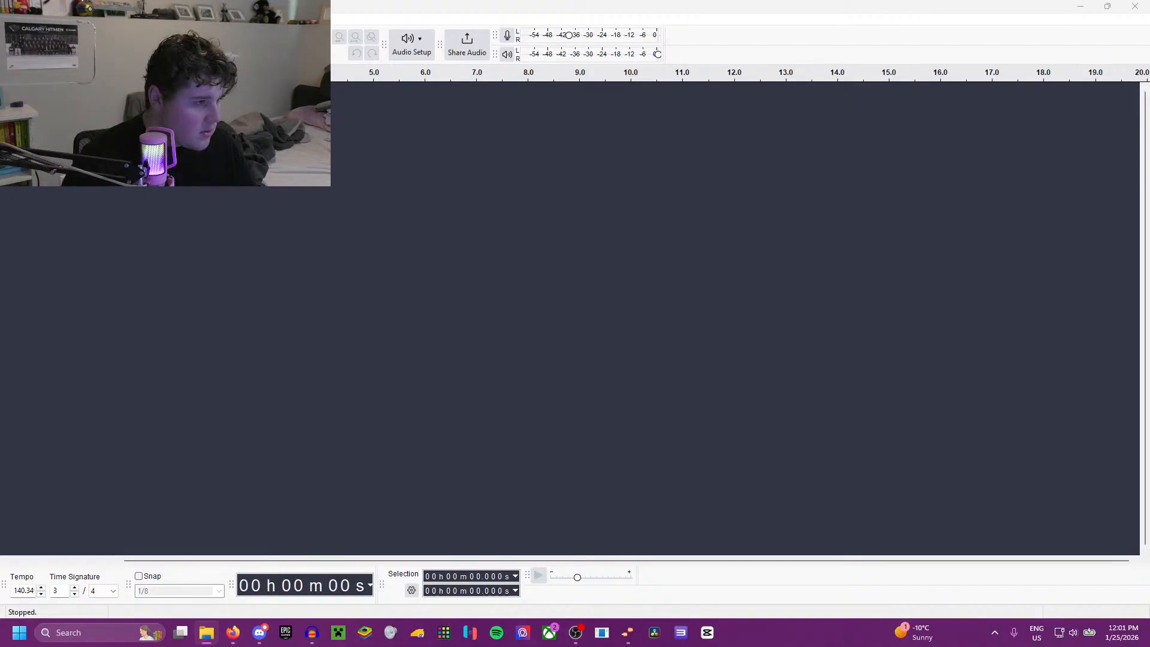
Step: Open the project file Greensboro Ghost Kings.aup3 in Audacity
{"action": "left_click", "coordinate": [9, 19]}
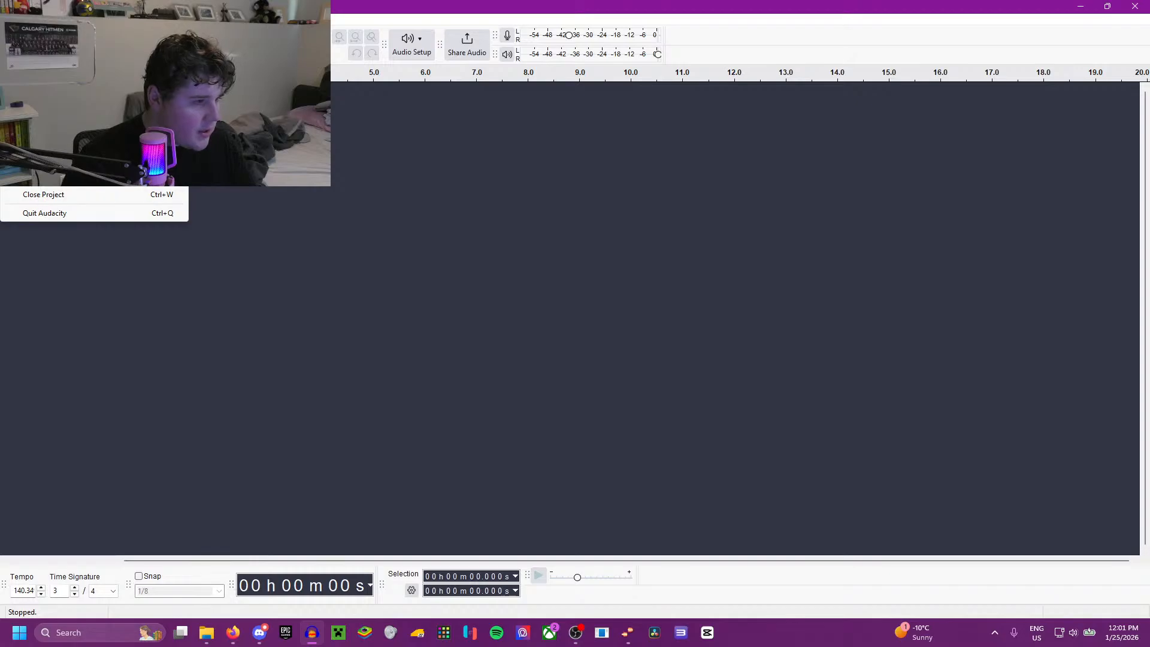
{"action": "key", "text": "ctrl+o"}
{"action": "type", "text": "gre"}
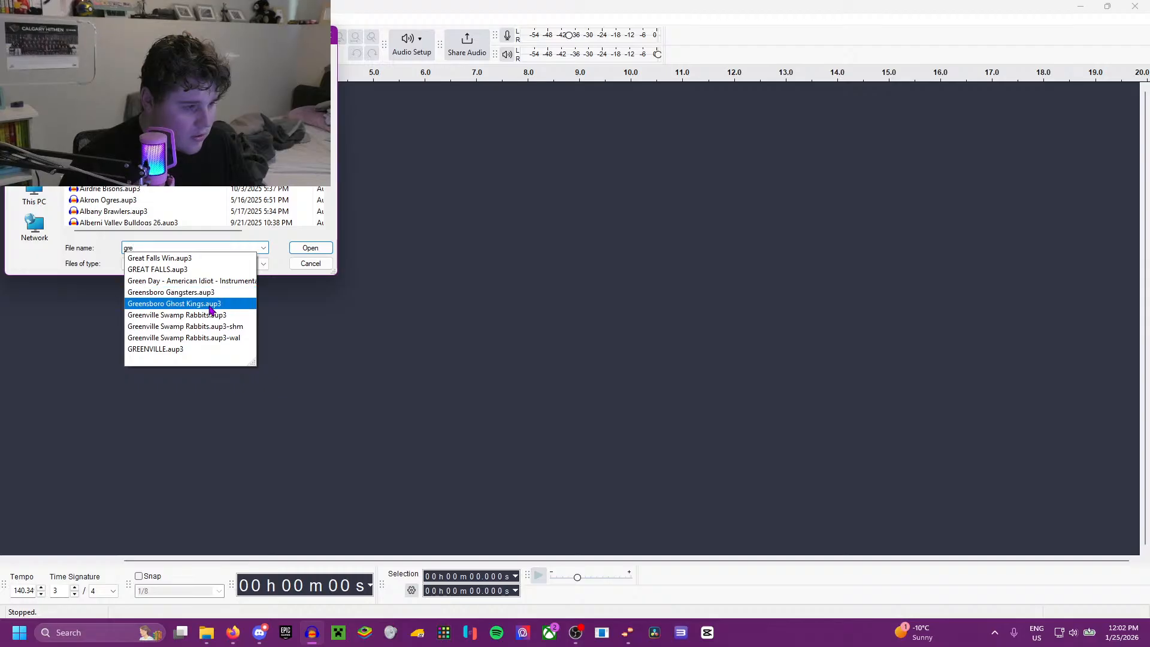
{"action": "left_click", "coordinate": [243, 303]}
{"action": "left_click", "coordinate": [322, 254]}
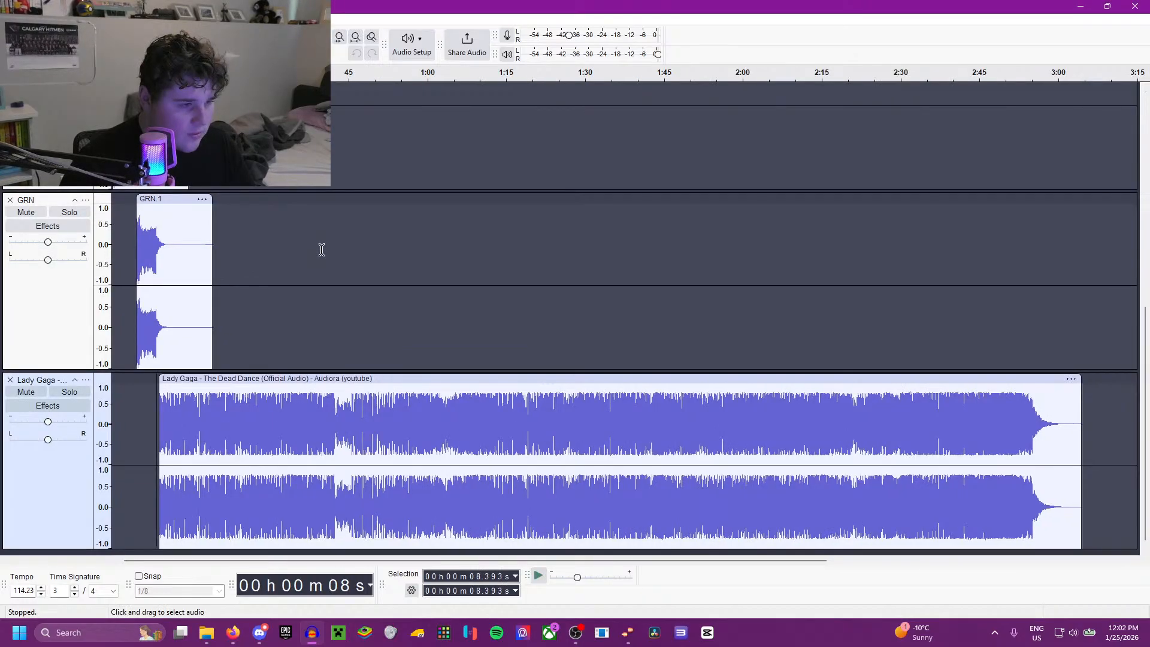
Step: Play parts of the GRN clip directly above the Lady Gaga track to hear how it sounds
{"action": "left_click", "coordinate": [178, 255]}
{"action": "key", "text": "space"}
{"action": "key", "text": "space"}
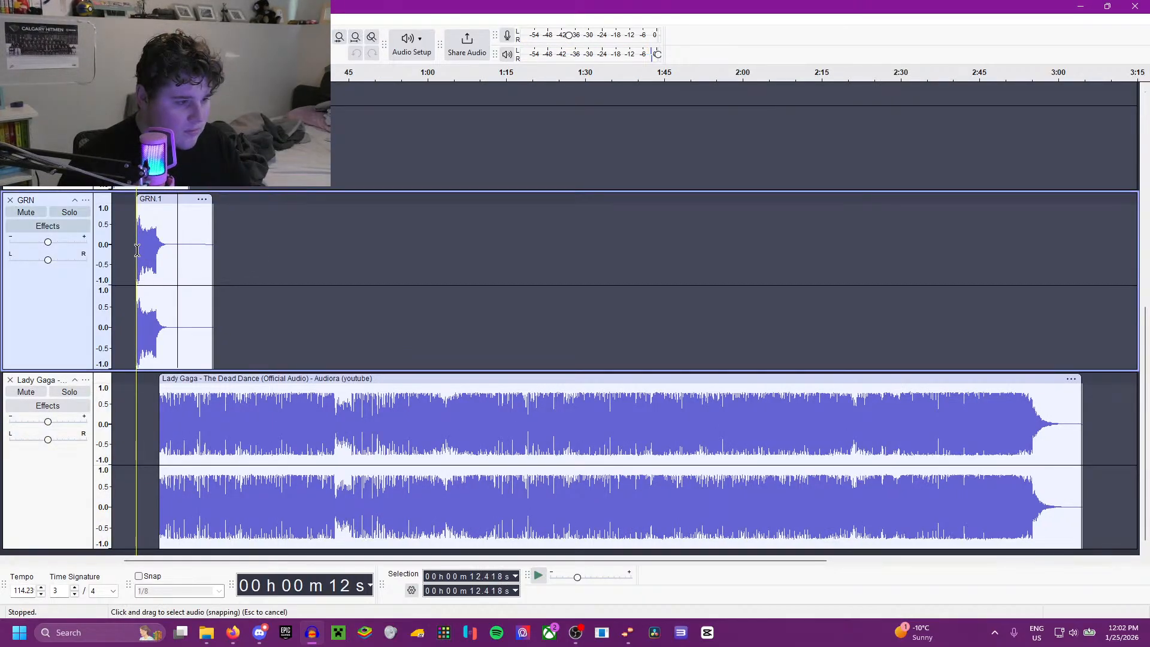
{"action": "key", "text": "space"}
{"action": "key", "text": "space"}
Step: Play the GRN clip directly below the Thriller track from its very start and stop playback
{"action": "scroll", "coordinate": [152, 302], "scroll_direction": "up", "scroll_amount": 3}
{"action": "scroll", "coordinate": [152, 299], "scroll_direction": "left", "scroll_amount": 2}
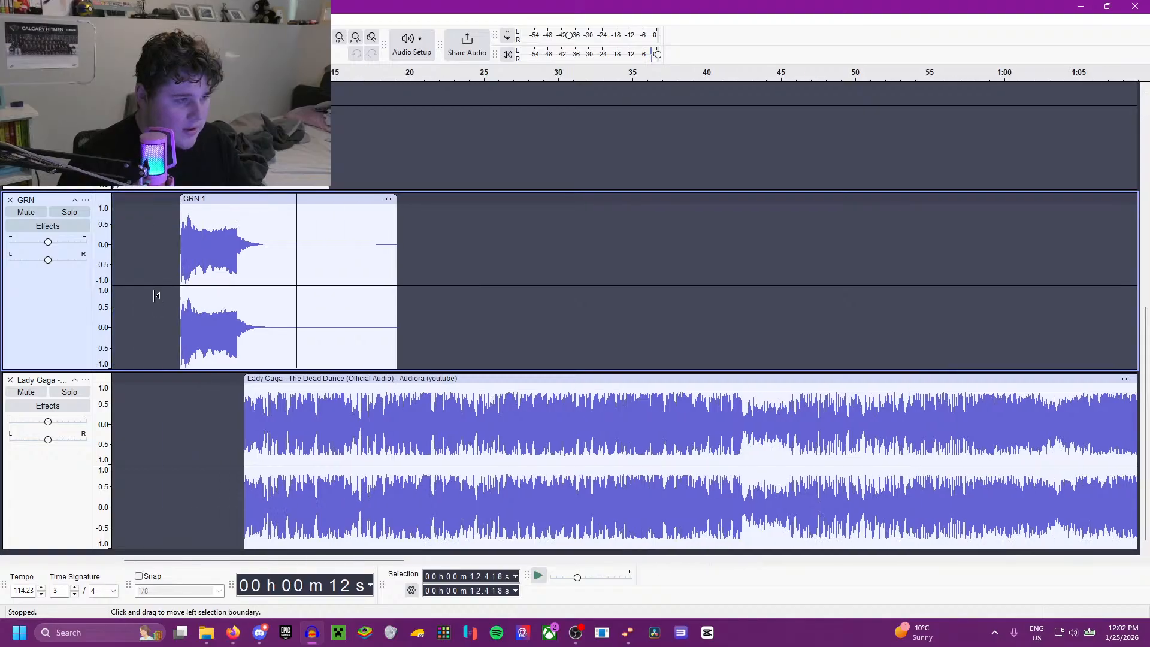
{"action": "scroll", "coordinate": [158, 336], "scroll_direction": "up", "scroll_amount": 5}
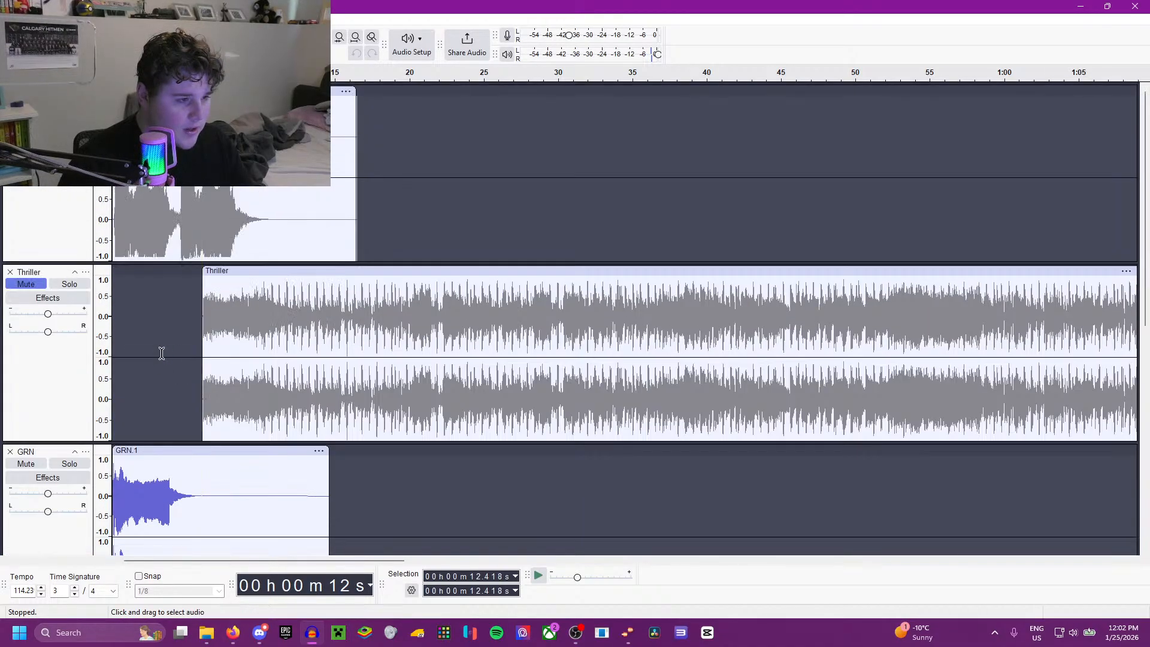
{"action": "scroll", "coordinate": [162, 354], "scroll_direction": "down", "scroll_amount": 5}
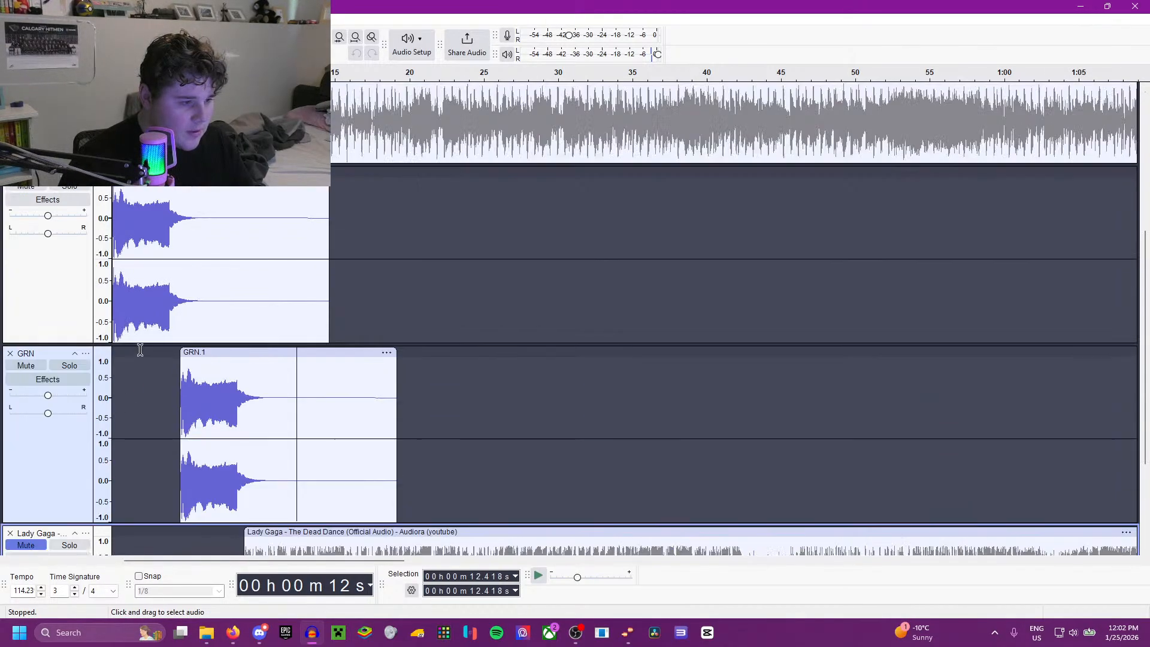
{"action": "scroll", "coordinate": [139, 351], "scroll_direction": "up", "scroll_amount": 3}
{"action": "left_click", "coordinate": [110, 410]}
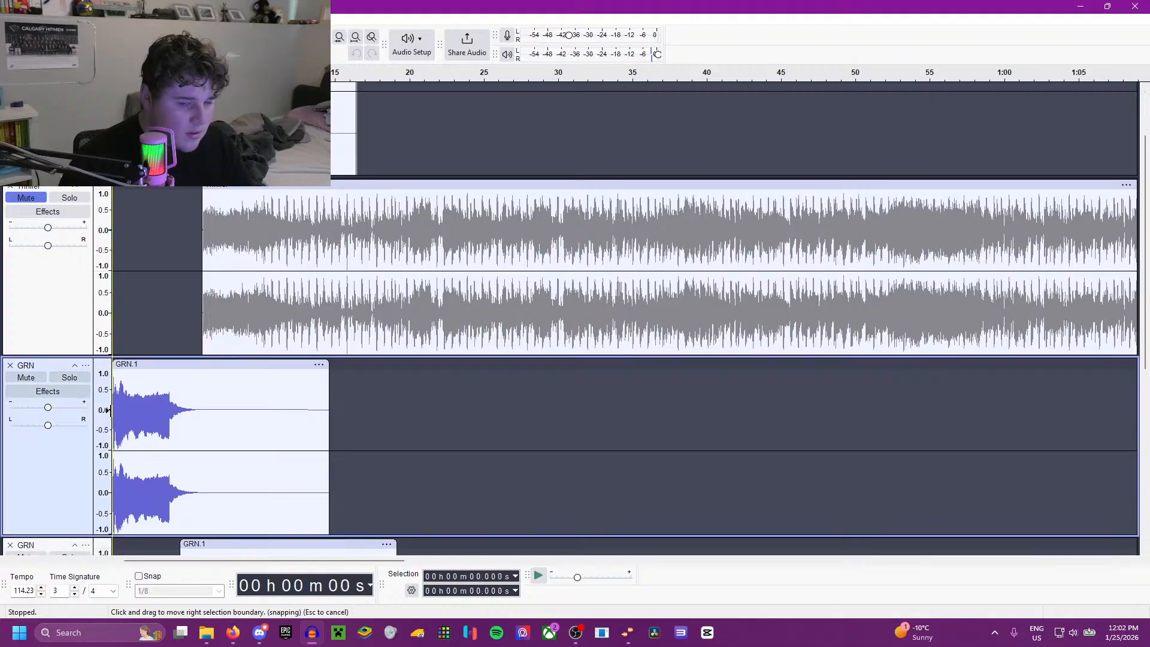
{"action": "key", "text": "space"}
{"action": "scroll", "coordinate": [288, 386], "scroll_direction": "down", "scroll_amount": 3}
{"action": "key", "text": "space"}
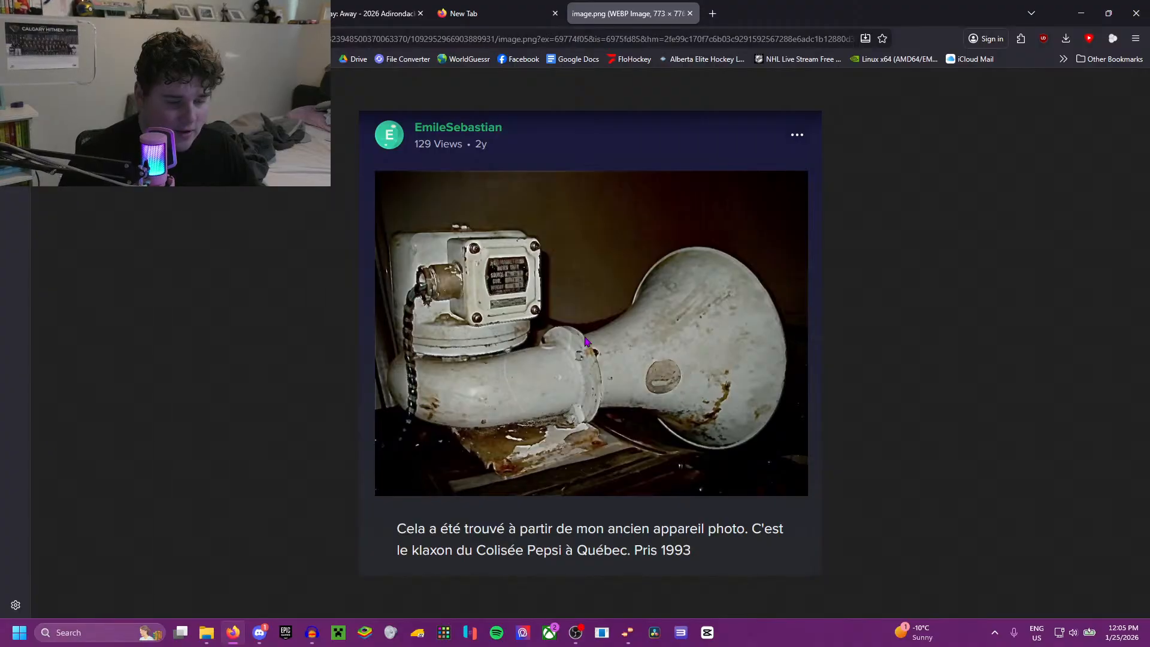
Step: Close the browser tab with the horn photo and switch back to Audacity
{"action": "left_click", "coordinate": [690, 13]}
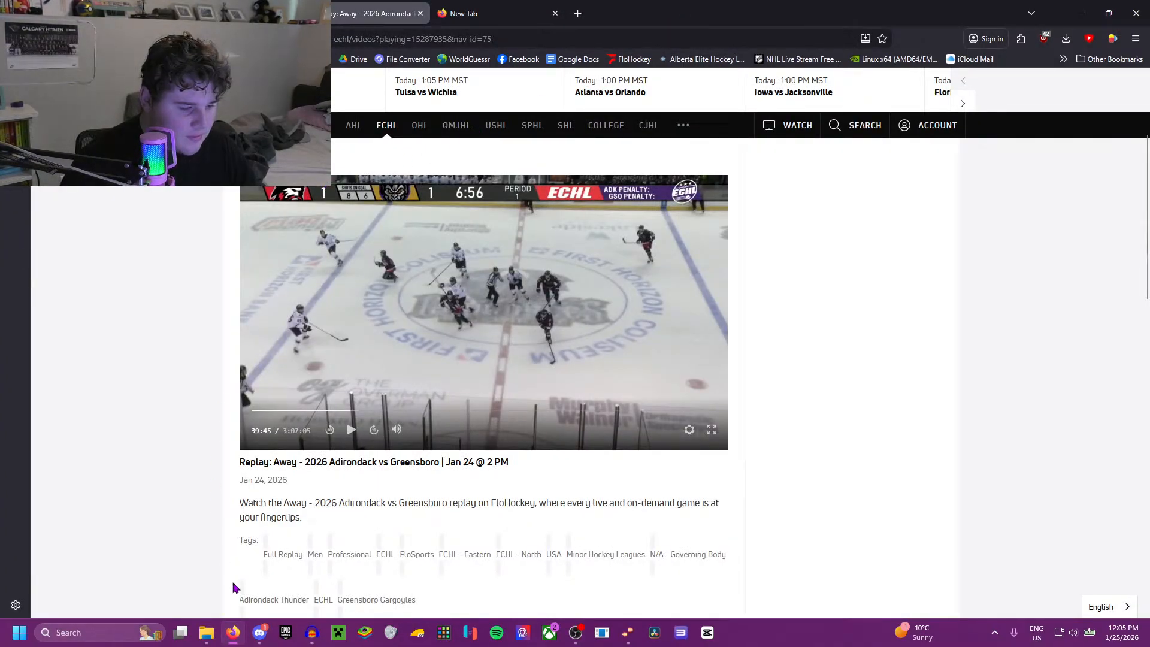
{"action": "mouse_move", "coordinate": [234, 626]}
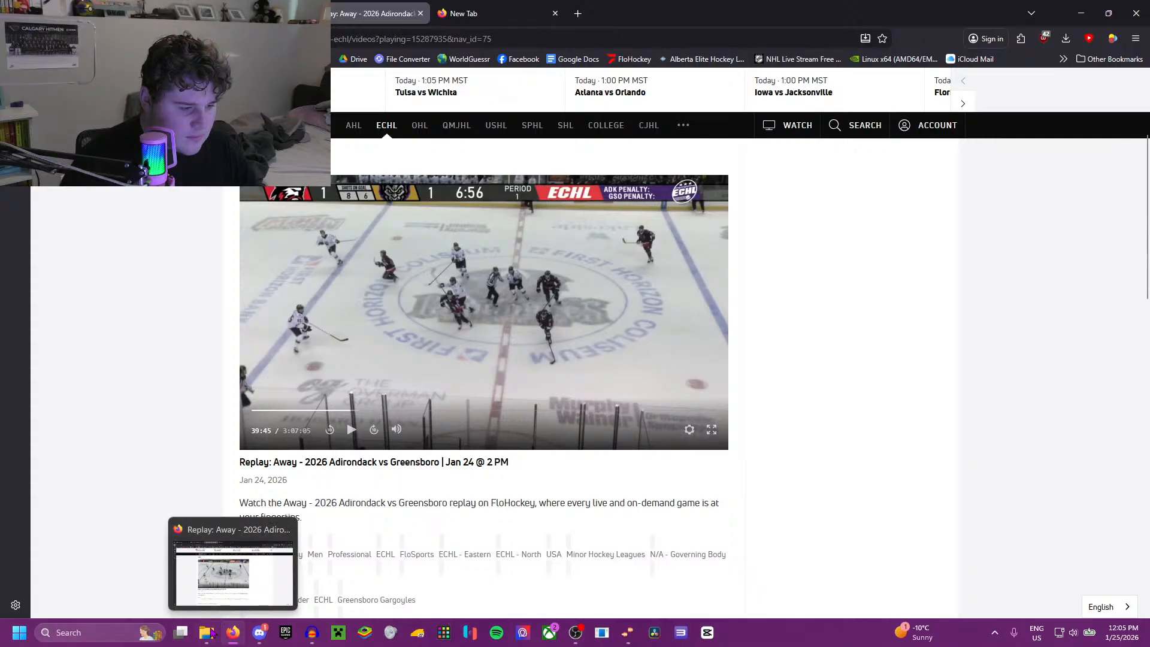
{"action": "left_click", "coordinate": [308, 640]}
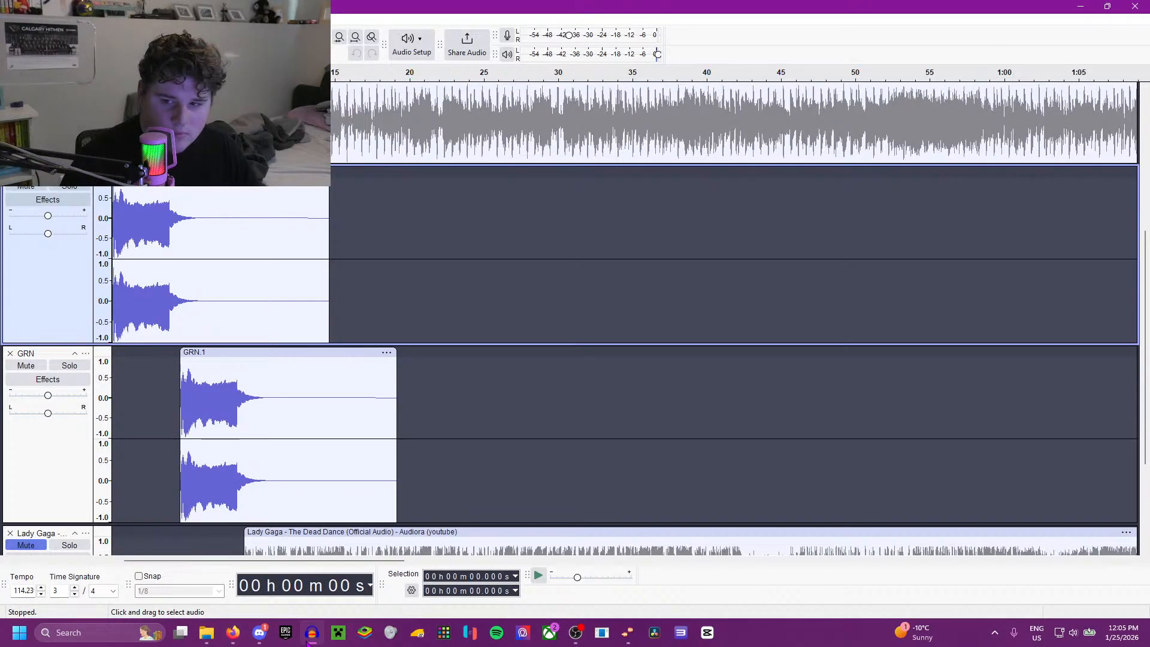
Step: Copy the whole GRN clip below the Thriller track into a new project and play it there
{"action": "double_click", "coordinate": [267, 265]}
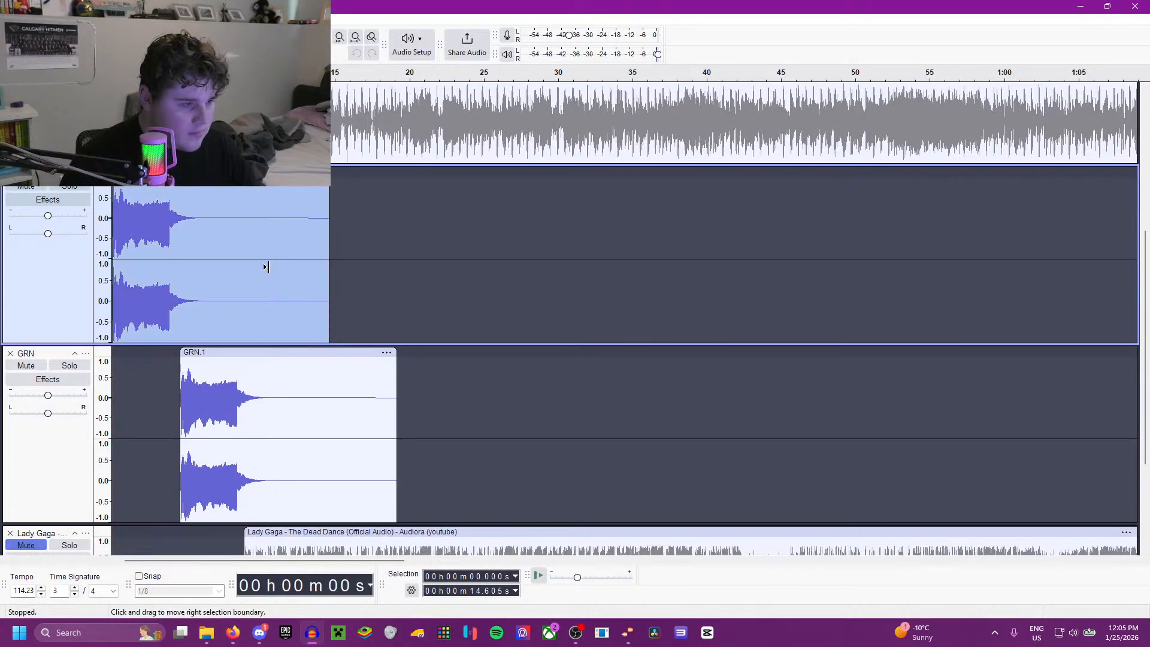
{"action": "left_click", "coordinate": [9, 19]}
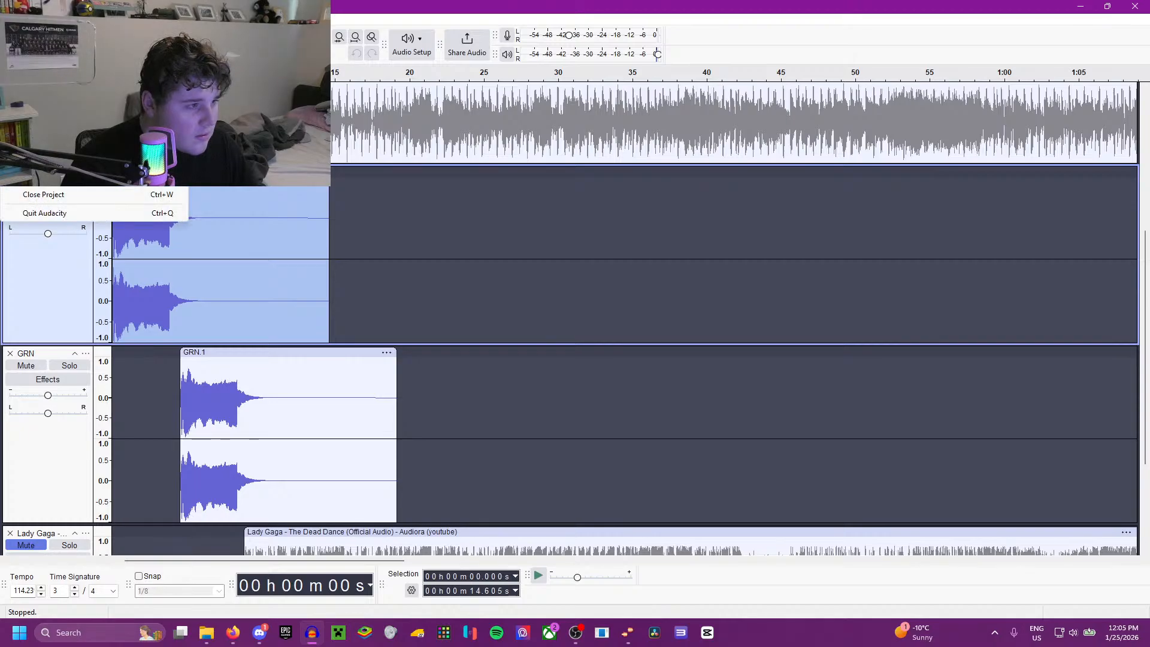
{"action": "left_click", "coordinate": [29, 32]}
{"action": "key", "text": "ctrl+v"}
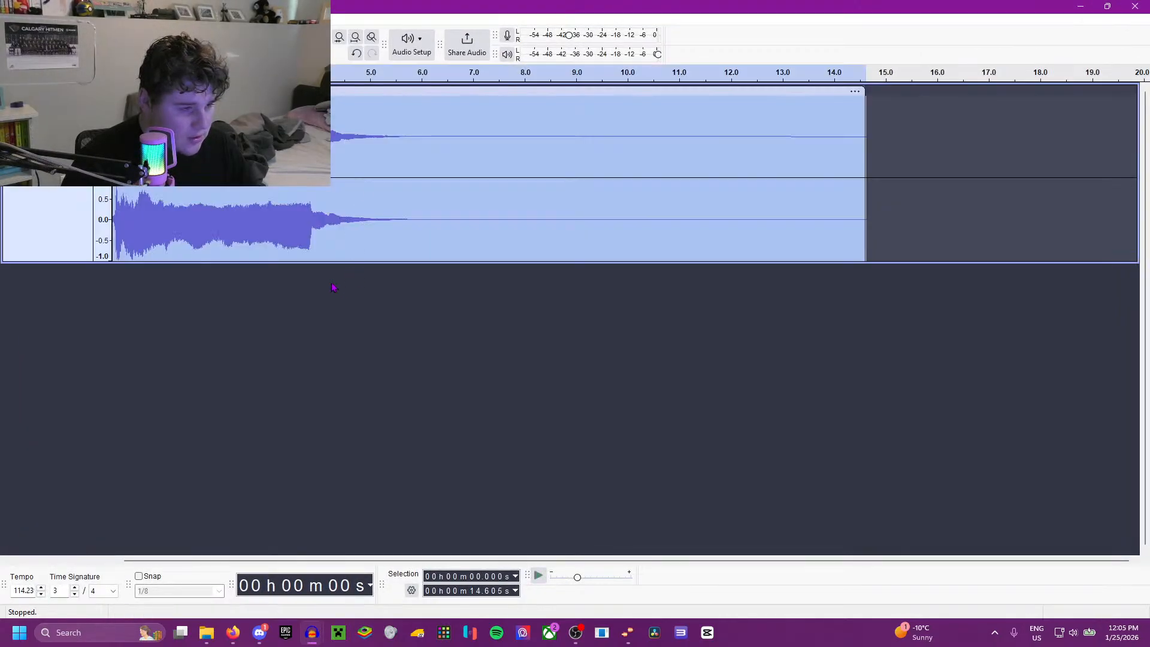
{"action": "key", "text": "space"}
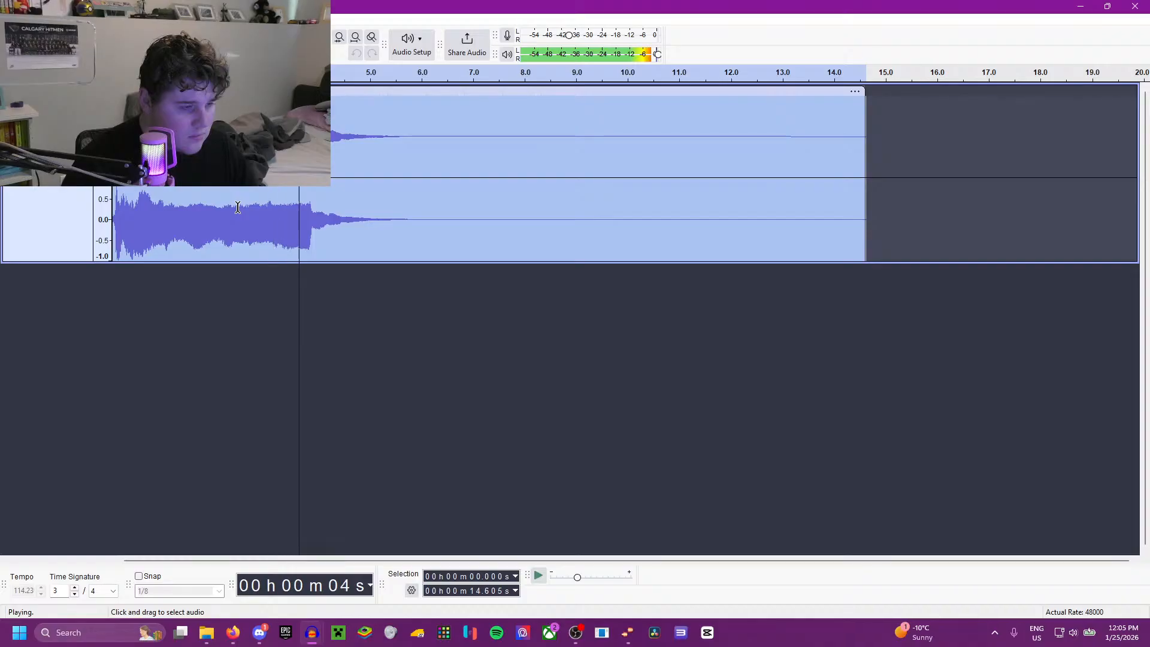
{"action": "key", "text": "space"}
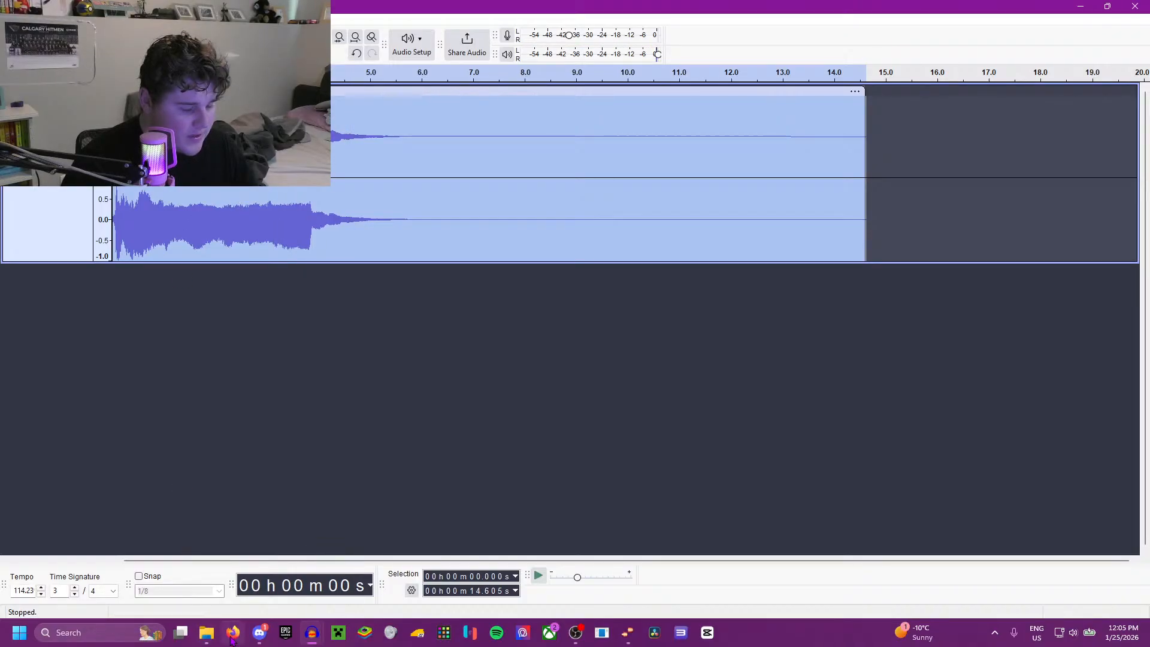
Step: Switch to Firefox, rewind the replay to about 39:08, and place the browser as a smaller window over Audacity
{"action": "left_click", "coordinate": [233, 629]}
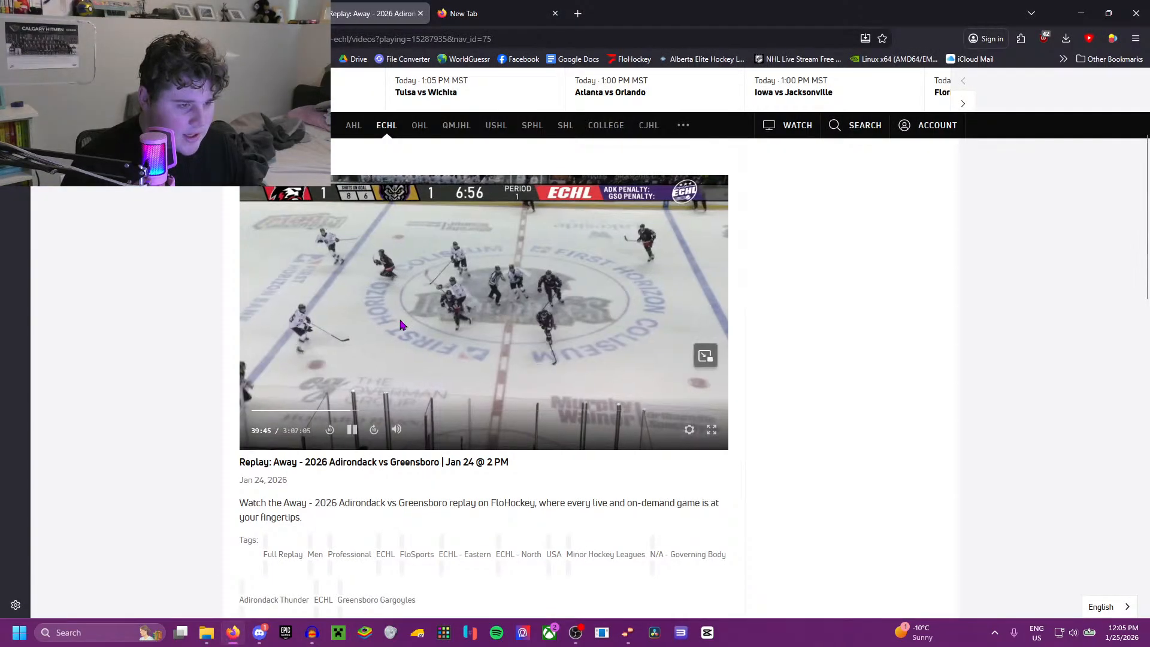
{"action": "key", "text": "Left"}
{"action": "key", "text": "Left"}
{"action": "key", "text": "Left"}
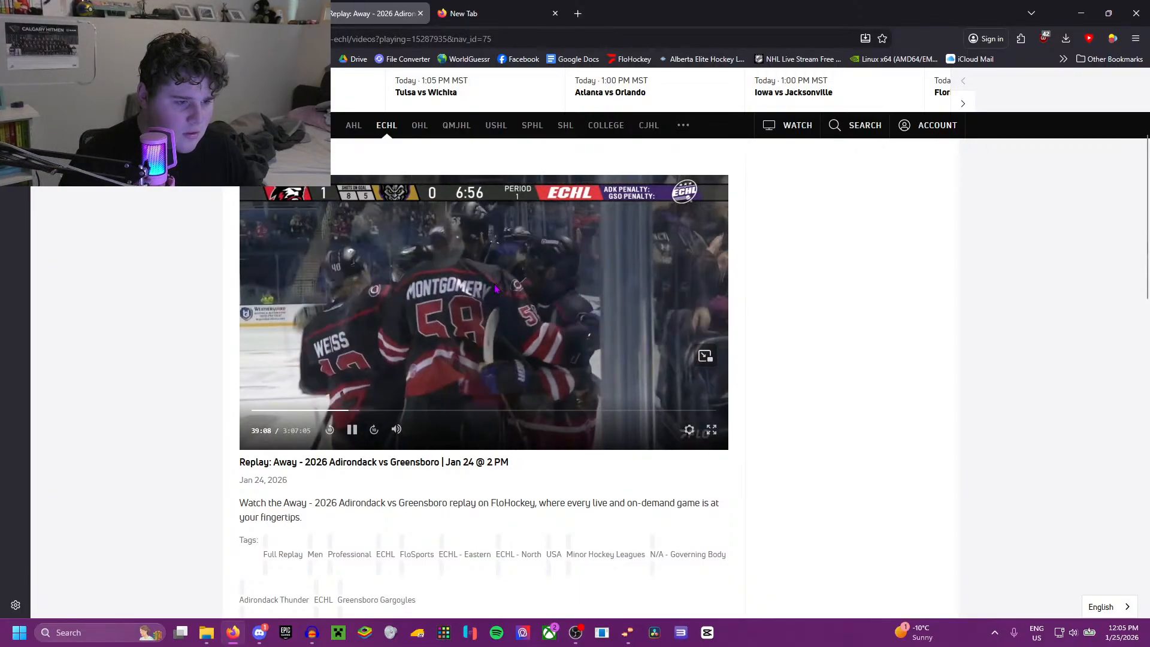
{"action": "left_click_drag", "start_coordinate": [658, 24], "coordinate": [871, 120]}
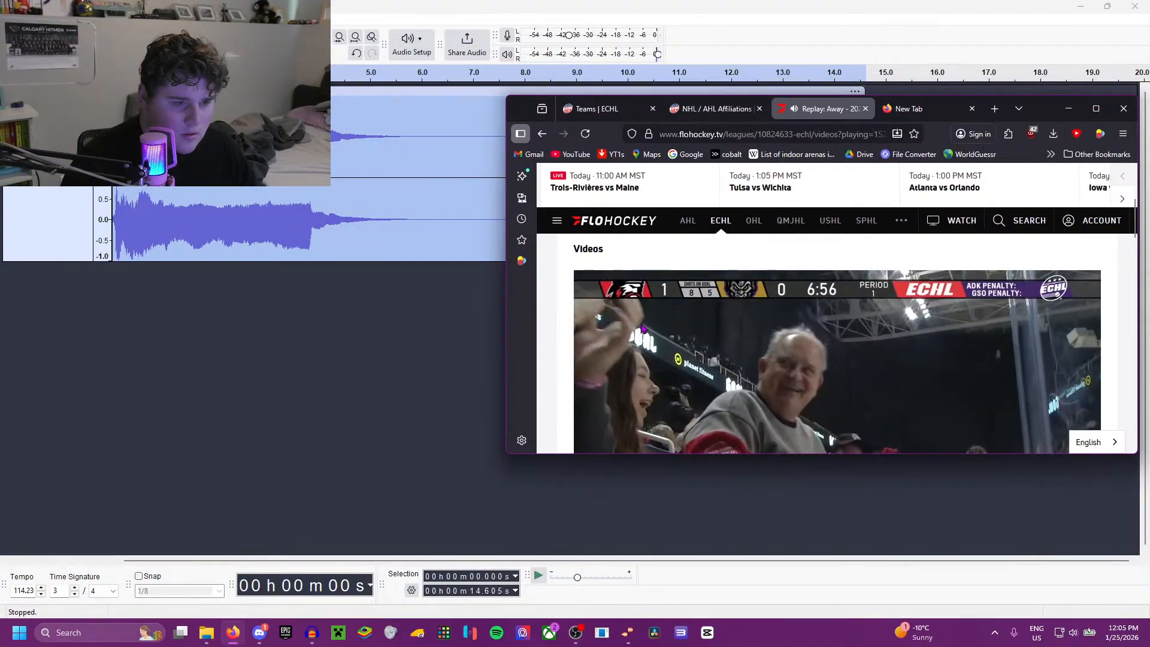
Step: Play the pasted clip in Audacity from about 1.3 s to compare it with the replay's sound
{"action": "left_click", "coordinate": [180, 191]}
{"action": "key", "text": "space"}
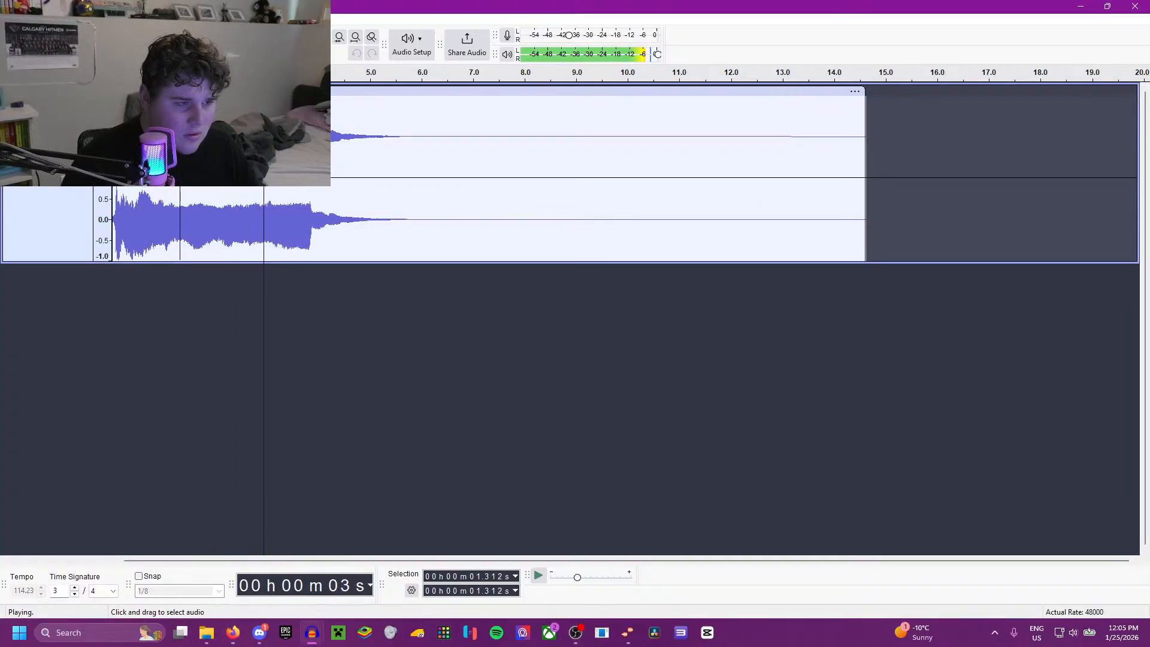
{"action": "key", "text": "space"}
Step: Select the entire clip and preview the Bass and Treble effect with bass at 0.0 dB and treble at -7.5 dB
{"action": "key", "text": "ctrl+a"}
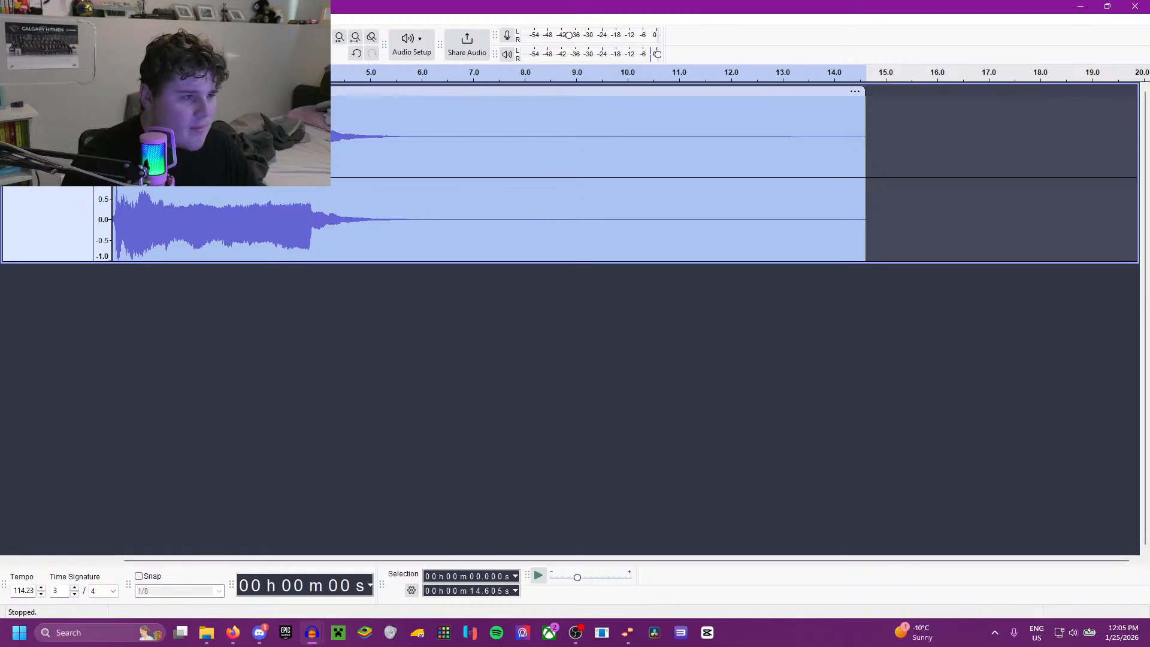
{"action": "left_click", "coordinate": [204, 19]}
{"action": "mouse_move", "coordinate": [240, 129]}
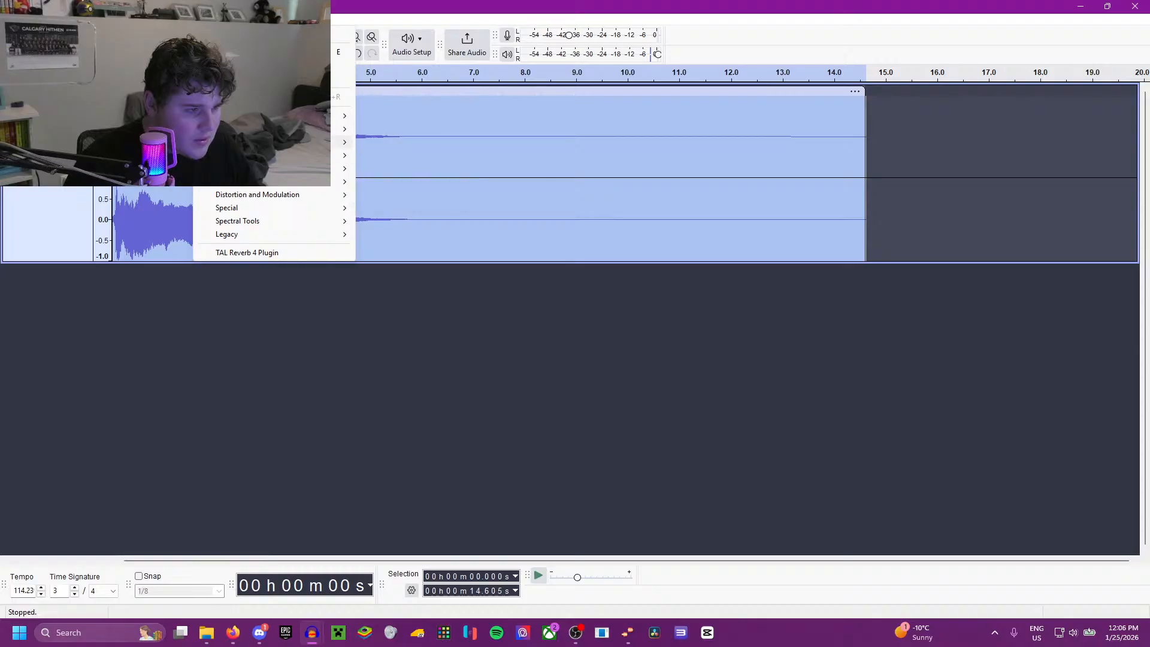
{"action": "left_click", "coordinate": [391, 154]}
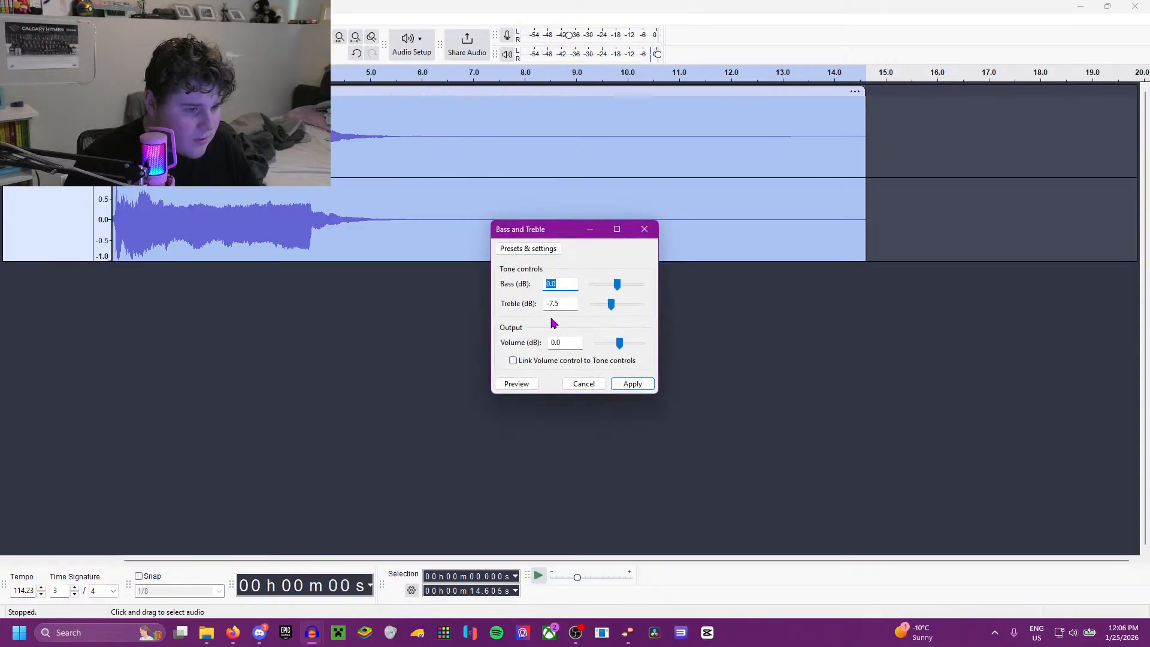
{"action": "left_click", "coordinate": [522, 385]}
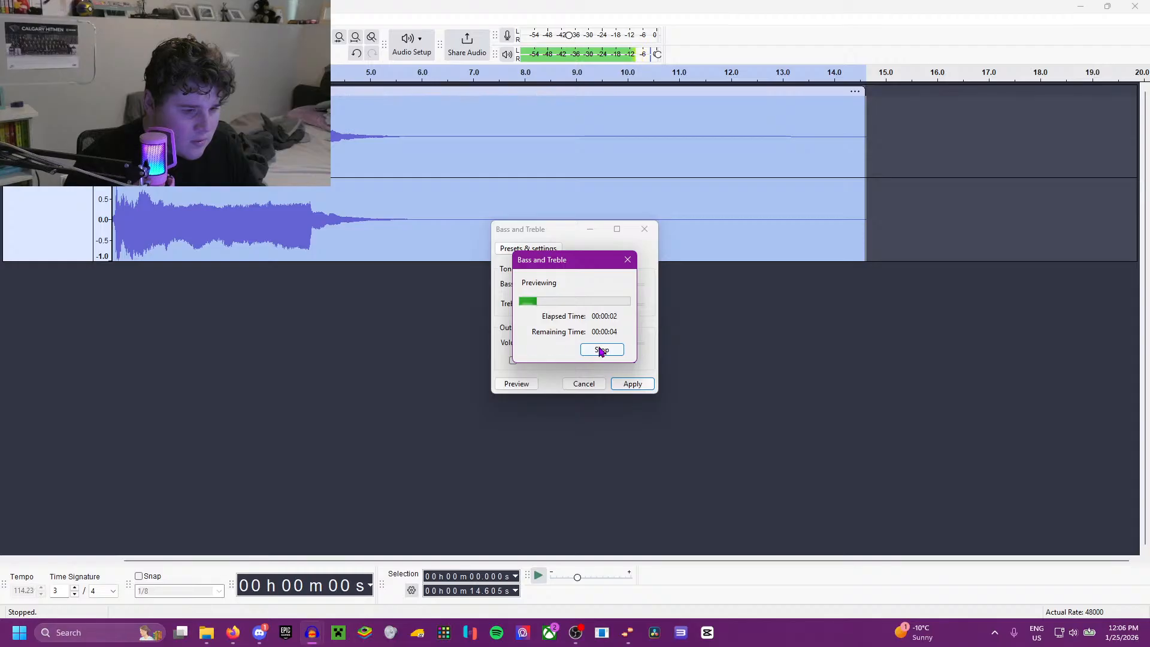
{"action": "left_click", "coordinate": [601, 351]}
Step: Switch to Firefox and replay the goal celebration around 39:05 for a sound comparison, pausing the video when done
{"action": "left_click", "coordinate": [233, 633]}
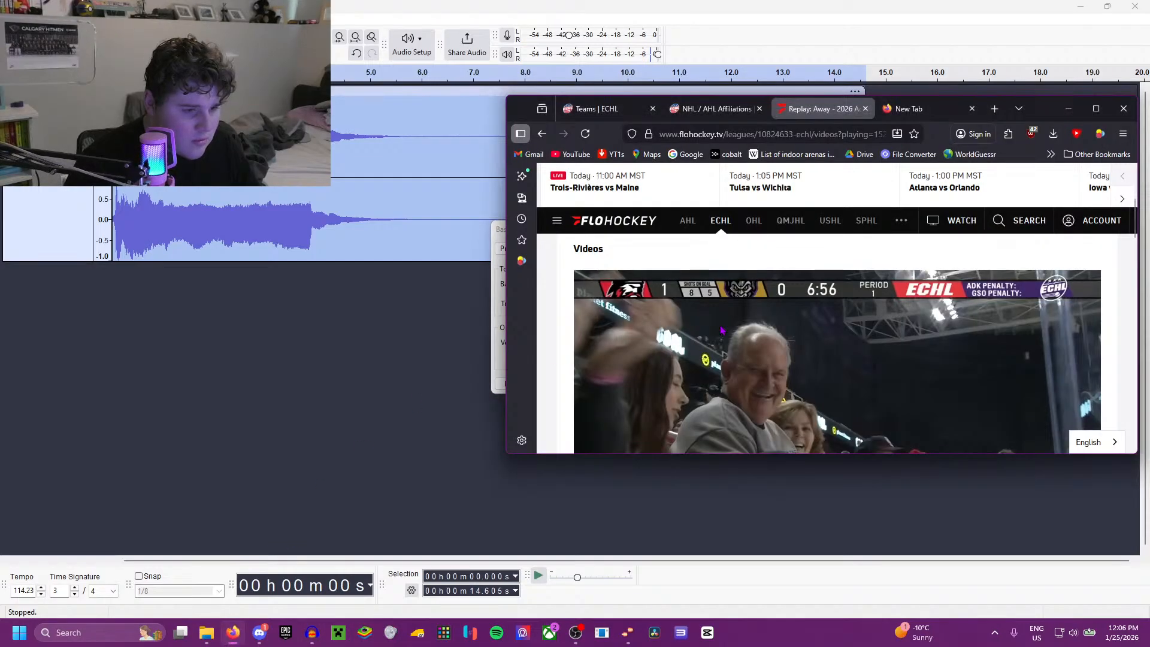
{"action": "scroll", "coordinate": [707, 341], "scroll_direction": "down", "scroll_amount": 3}
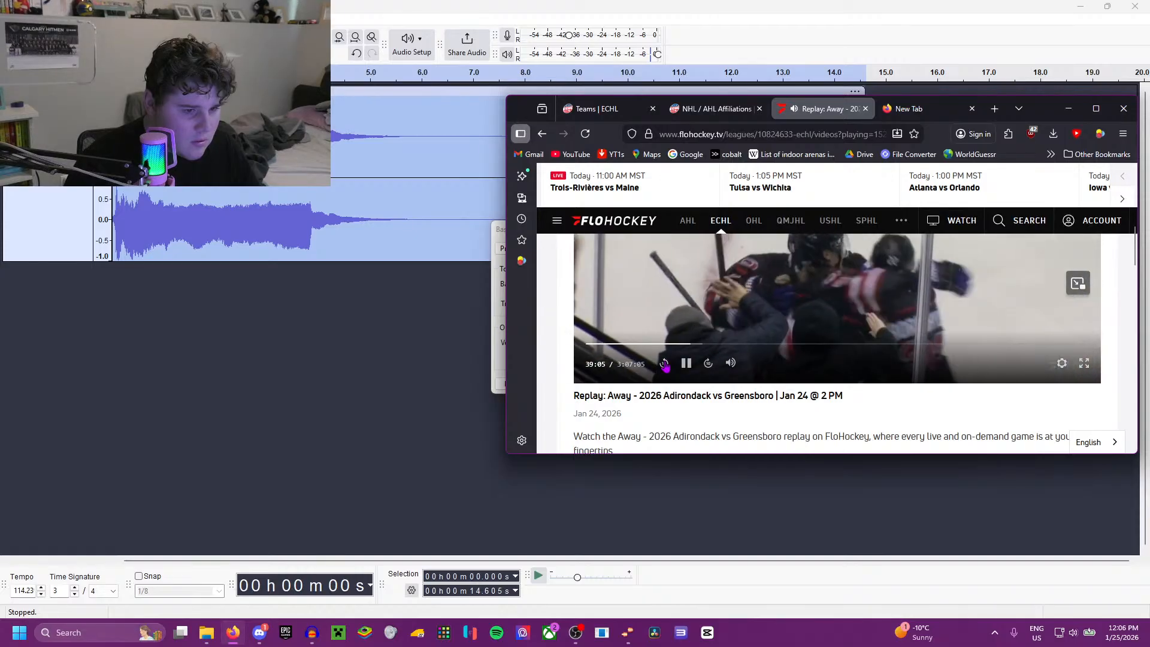
{"action": "left_click", "coordinate": [687, 364]}
Step: Try Bass and Treble on the clip with treble at -7.5 dB, listen to the outcome, and undo the effect
{"action": "left_click", "coordinate": [223, 224]}
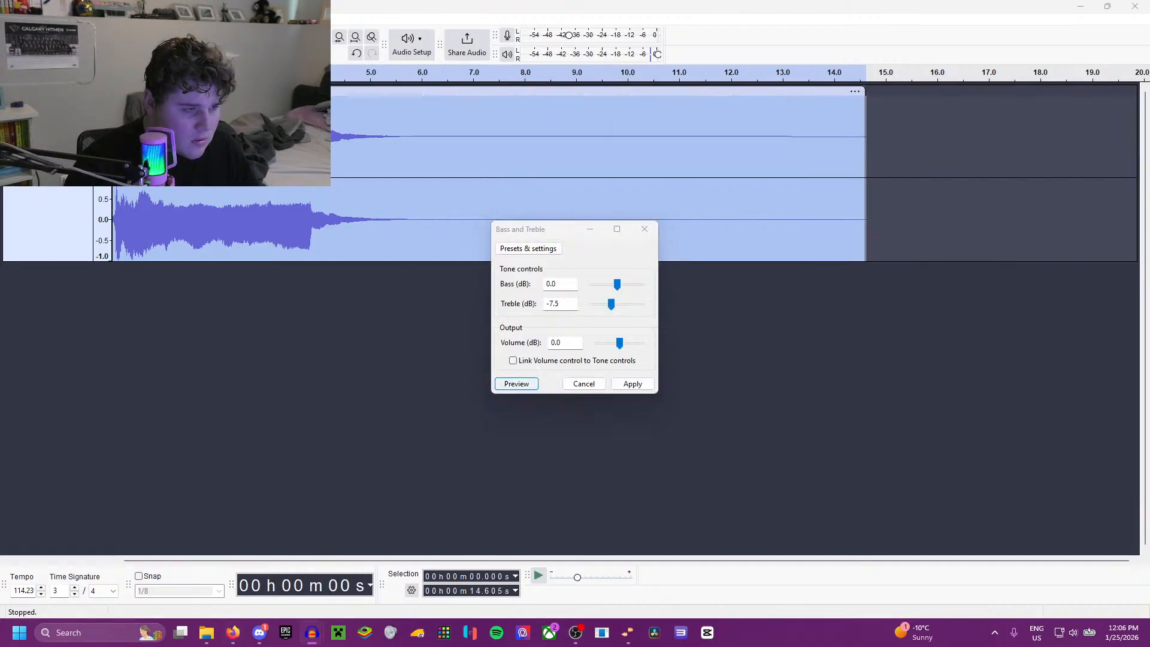
{"action": "left_click", "coordinate": [511, 383]}
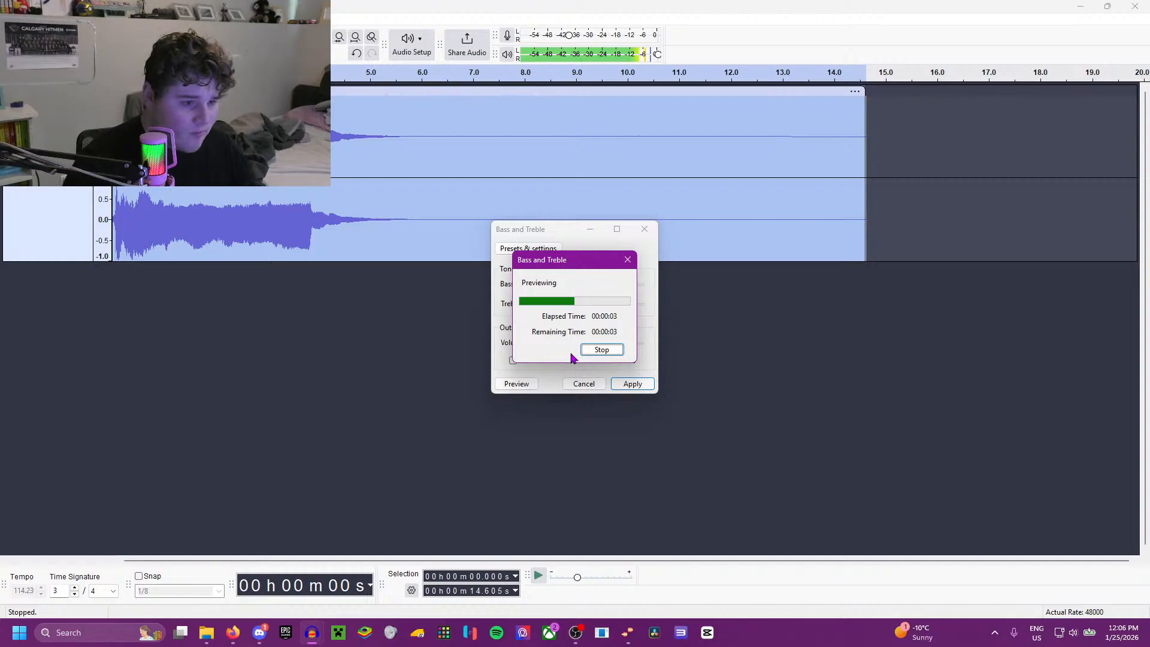
{"action": "left_click", "coordinate": [633, 383]}
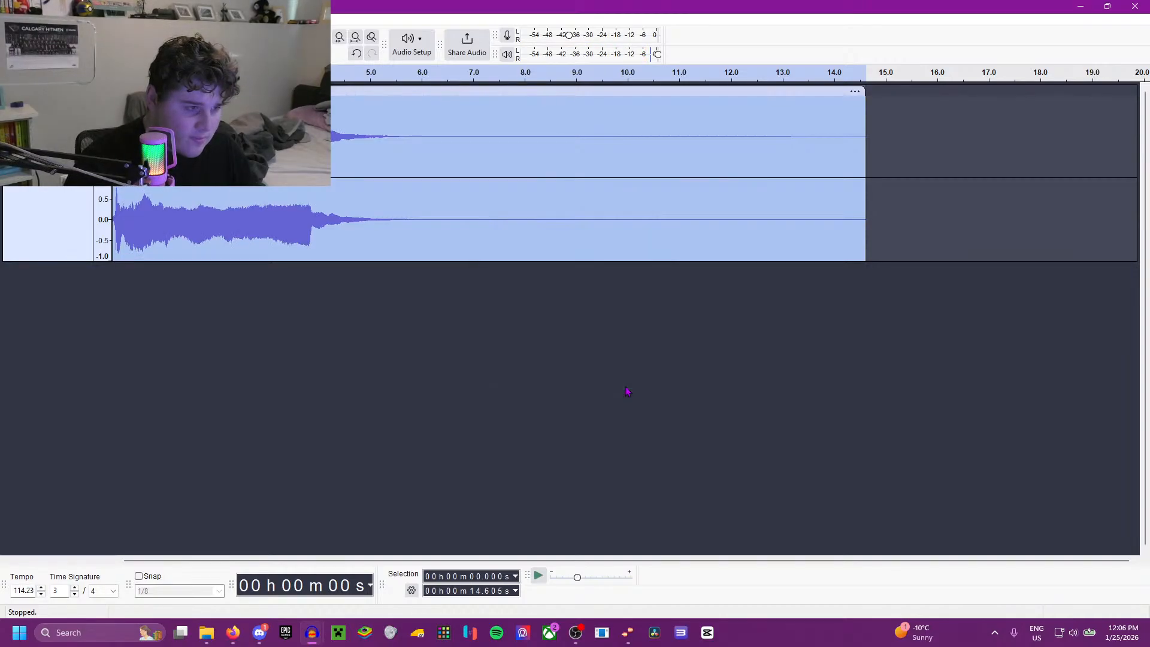
{"action": "key", "text": "space"}
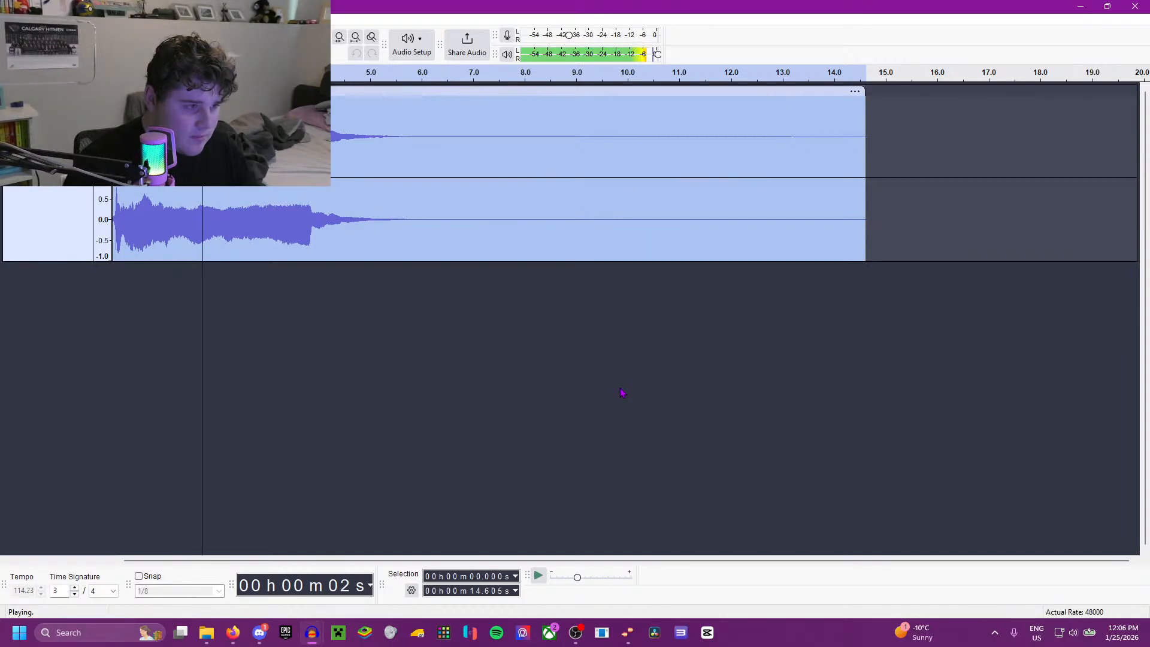
{"action": "key", "text": "space"}
{"action": "key", "text": "ctrl+z"}
Step: Apply Bass and Treble to the selected clip with bass at 0.0 dB and treble at -7.5 dB, and play it
{"action": "left_click", "coordinate": [205, 19]}
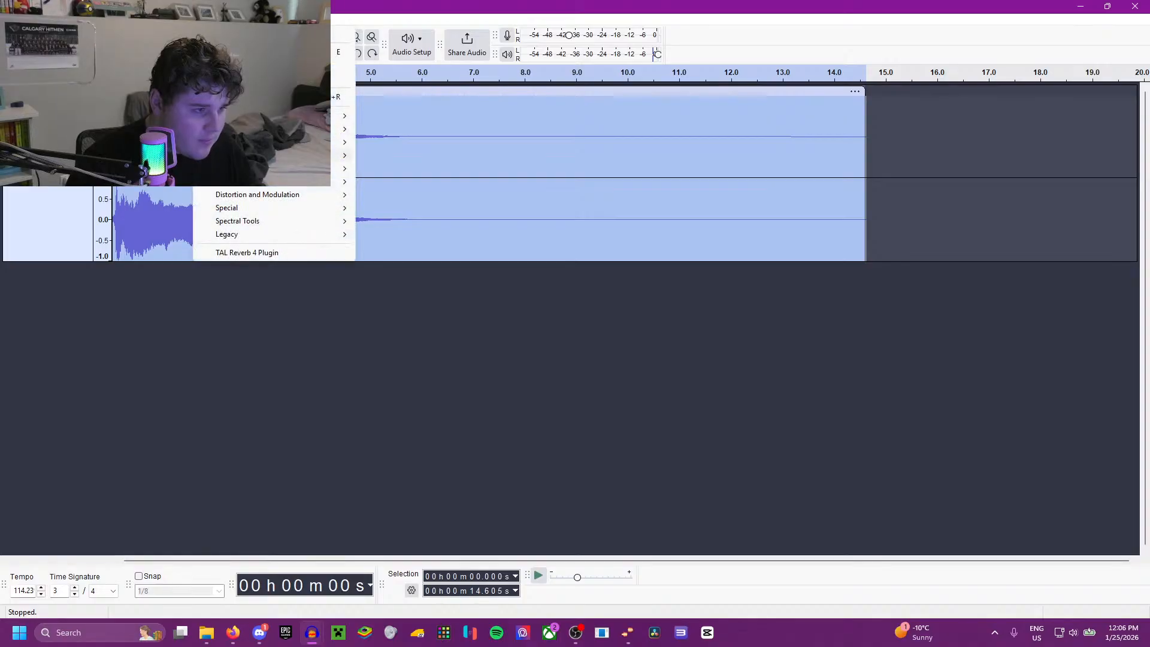
{"action": "mouse_move", "coordinate": [344, 155]}
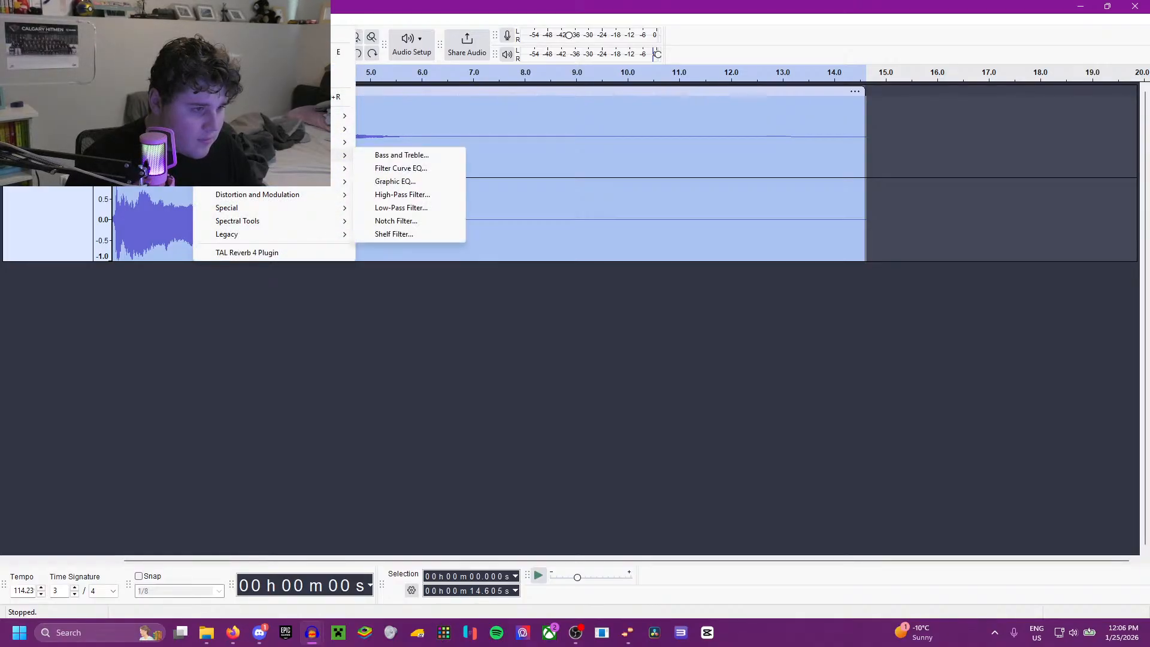
{"action": "left_click", "coordinate": [401, 155]}
{"action": "left_click", "coordinate": [630, 385]}
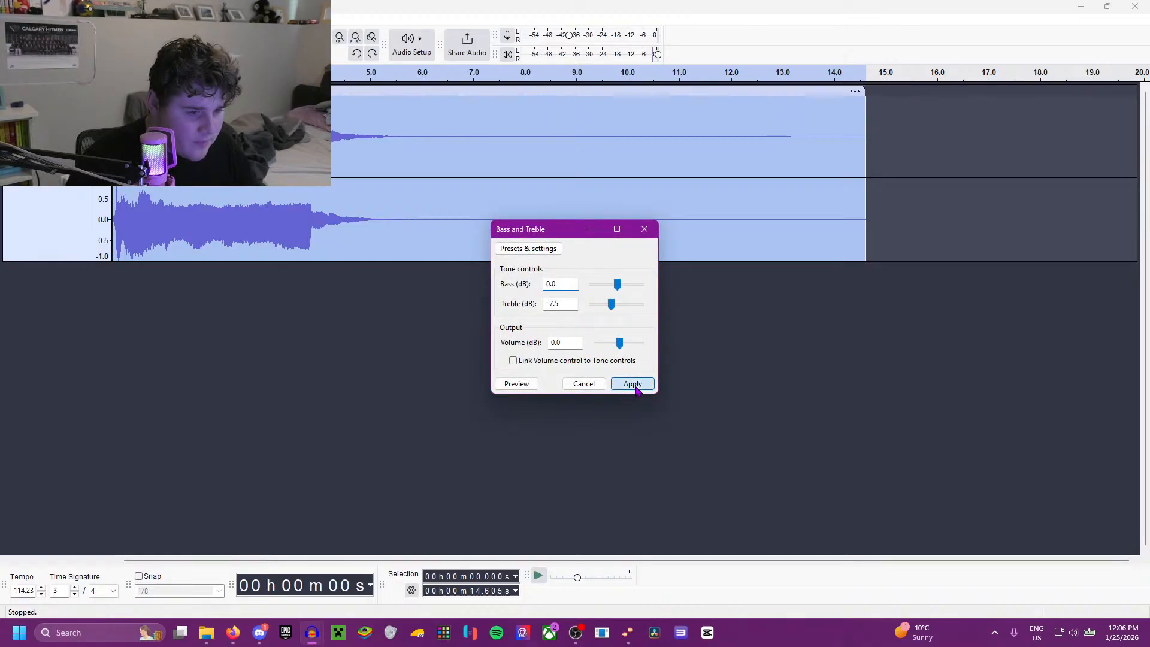
{"action": "key", "text": "space"}
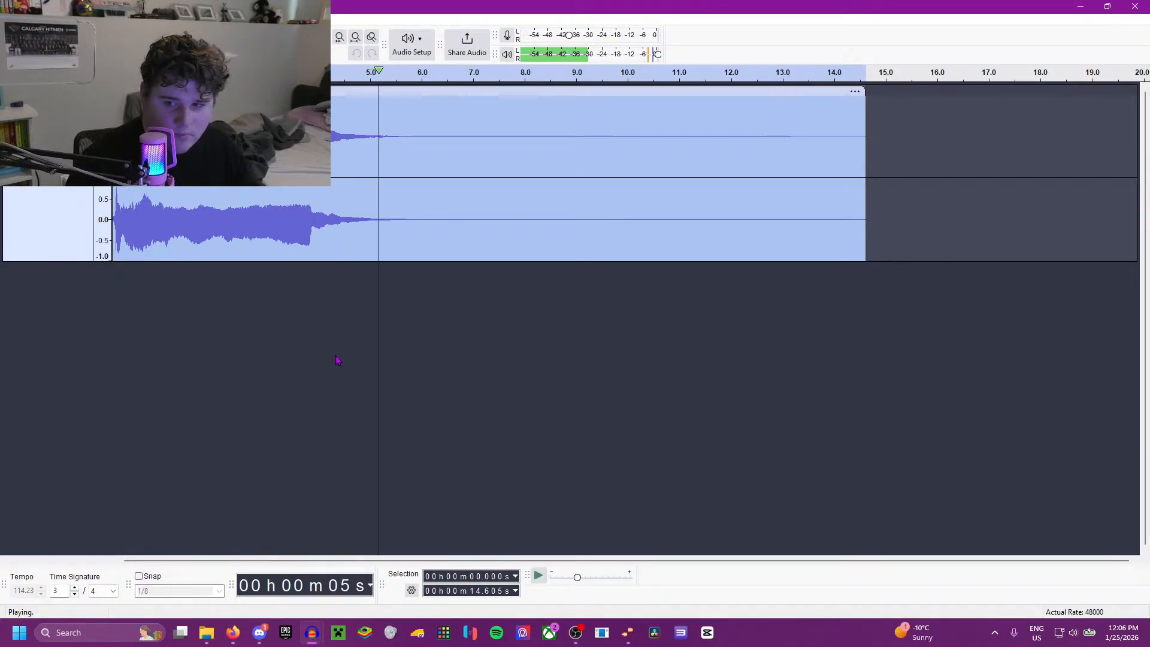
Step: Duplicate the GRN clip onto a second track, shift the copy to start at about 4.67 s, and play the transition
{"action": "key", "text": "space"}
{"action": "key", "text": "ctrl+d"}
{"action": "left_click", "coordinate": [315, 429]}
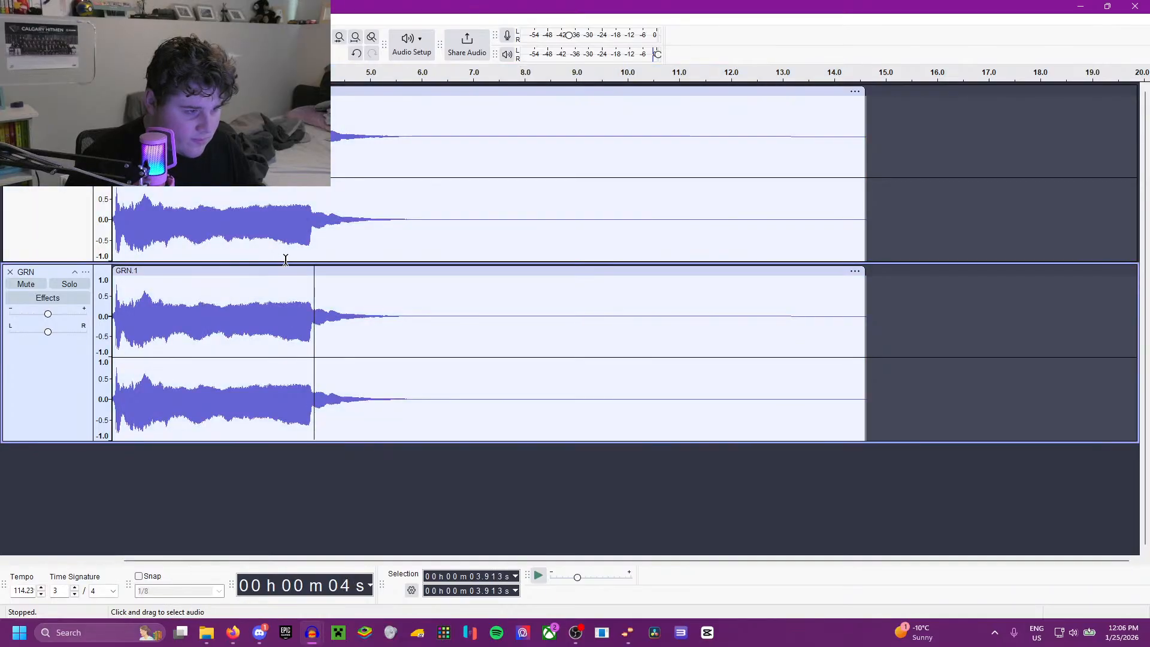
{"action": "left_click_drag", "start_coordinate": [285, 271], "coordinate": [490, 282]}
{"action": "left_click", "coordinate": [288, 293]}
{"action": "key", "text": "space"}
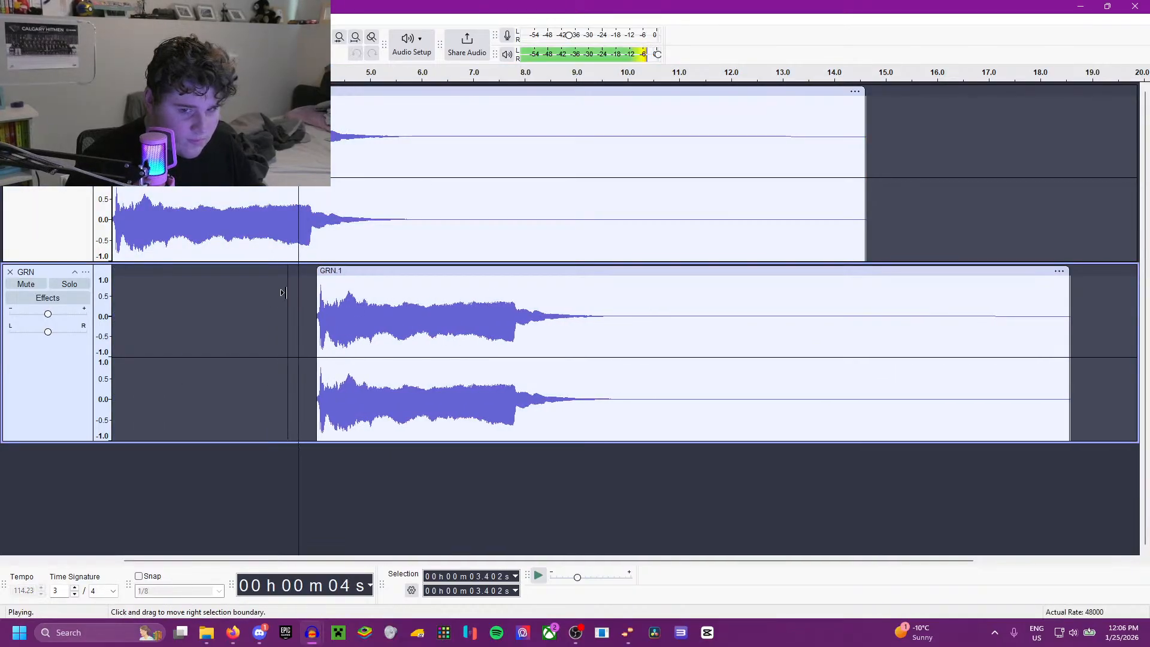
{"action": "left_click_drag", "start_coordinate": [336, 280], "coordinate": [373, 280]}
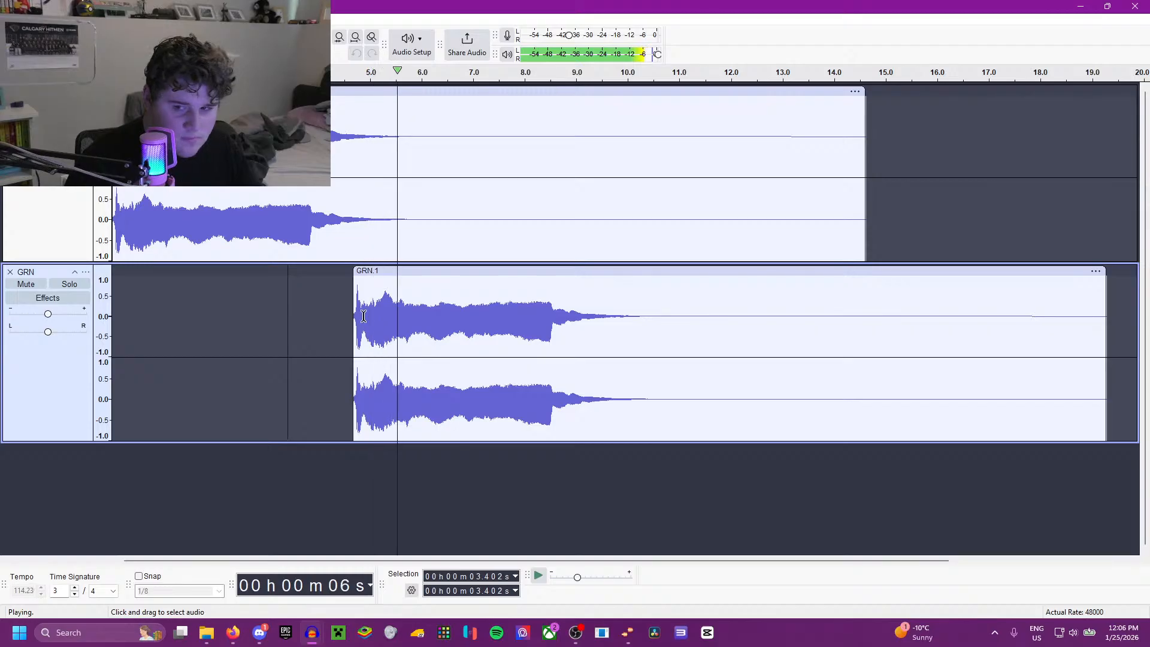
{"action": "key", "text": "space"}
Step: Apply a fade-in to the opening of the second GRN clip, from 4.667 s to 4.818 s
{"action": "left_click_drag", "start_coordinate": [354, 341], "coordinate": [361, 342]}
{"action": "left_click", "coordinate": [204, 20]}
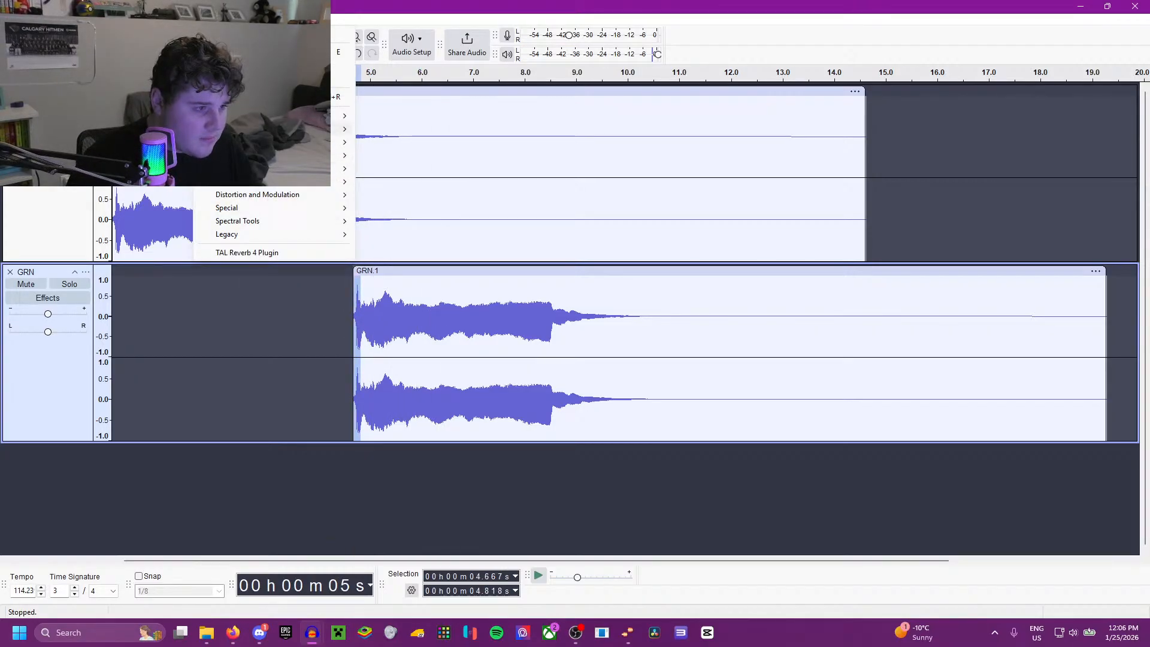
{"action": "mouse_move", "coordinate": [287, 129]}
{"action": "left_click", "coordinate": [391, 169]}
Step: Play the two overlapping GRN clips from about 4.3 s and from about 3.6 s to check the transition
{"action": "left_click", "coordinate": [333, 290]}
{"action": "key", "text": "space"}
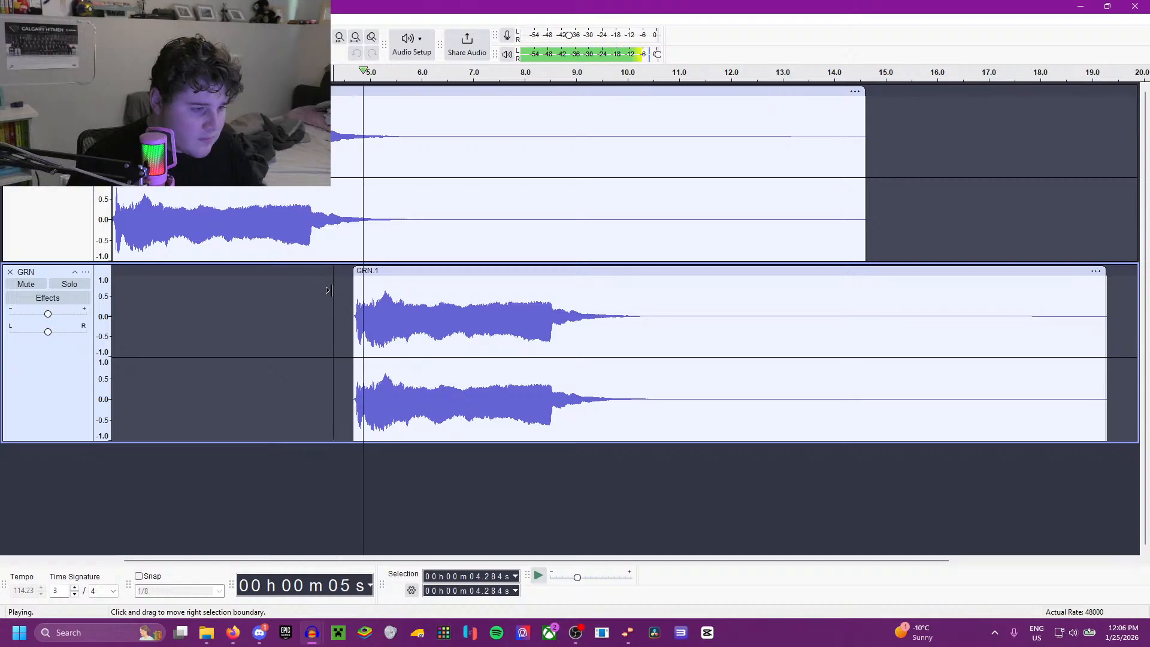
{"action": "left_click", "coordinate": [297, 283]}
{"action": "key", "text": "space"}
{"action": "key", "text": "space"}
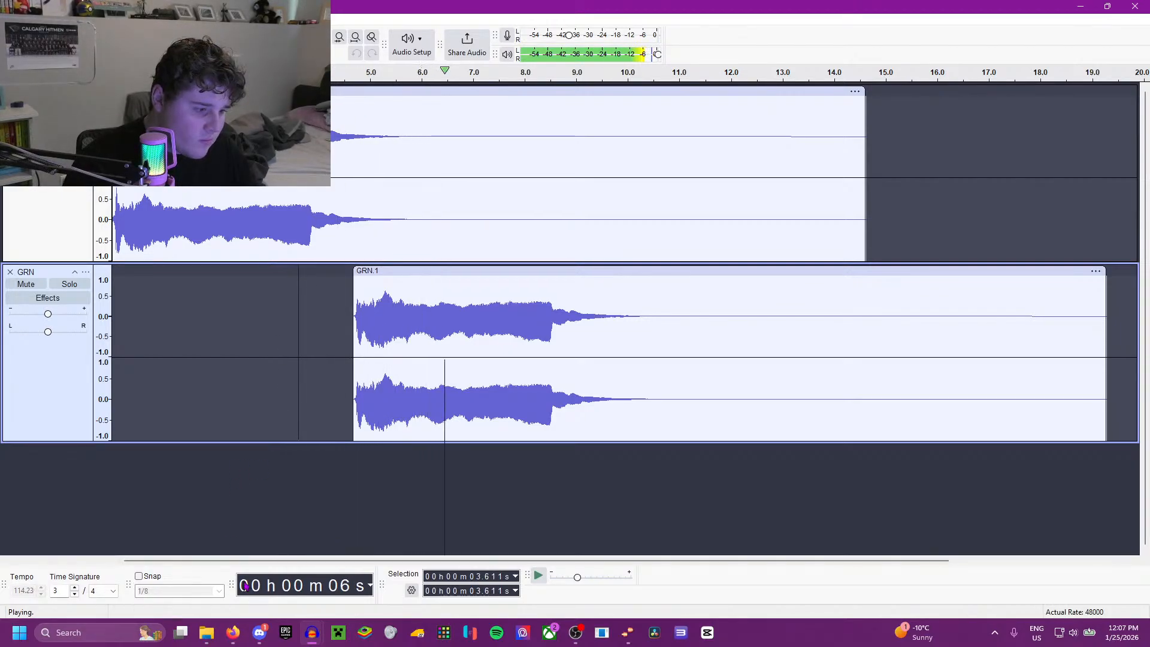
{"action": "scroll", "coordinate": [417, 395], "scroll_direction": "down", "scroll_amount": 2}
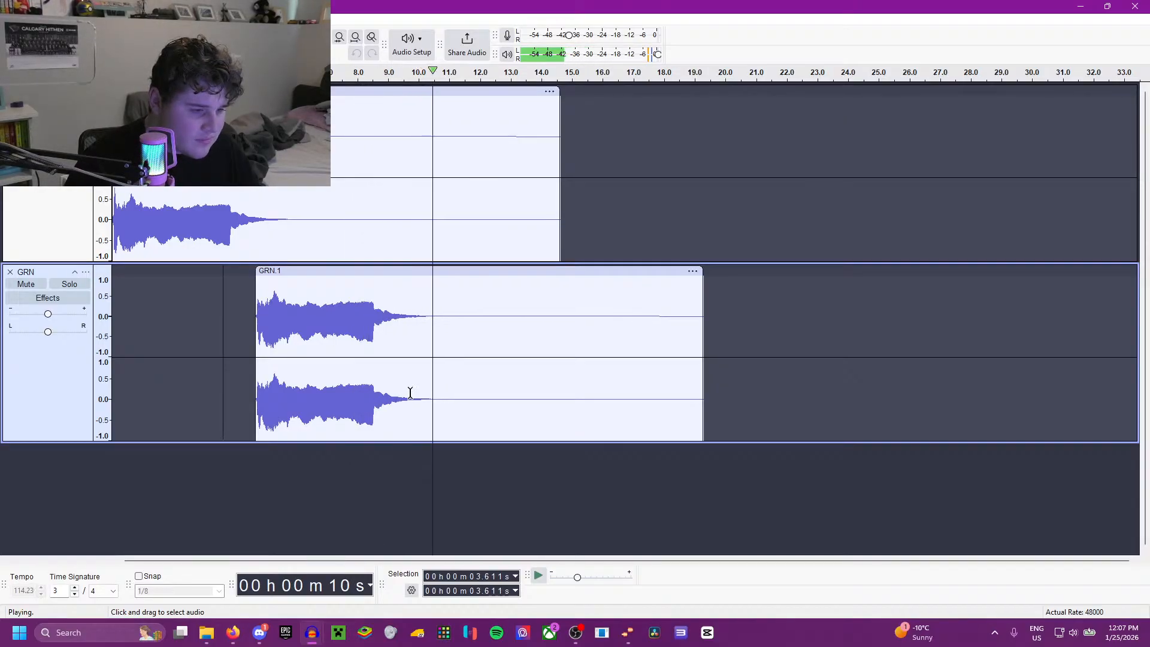
{"action": "key", "text": "space"}
Step: Import the song "Nickelback - Burn It to the Ground [Audio]" into the project and mix its stereo track down to mono
{"action": "left_click", "coordinate": [207, 632]}
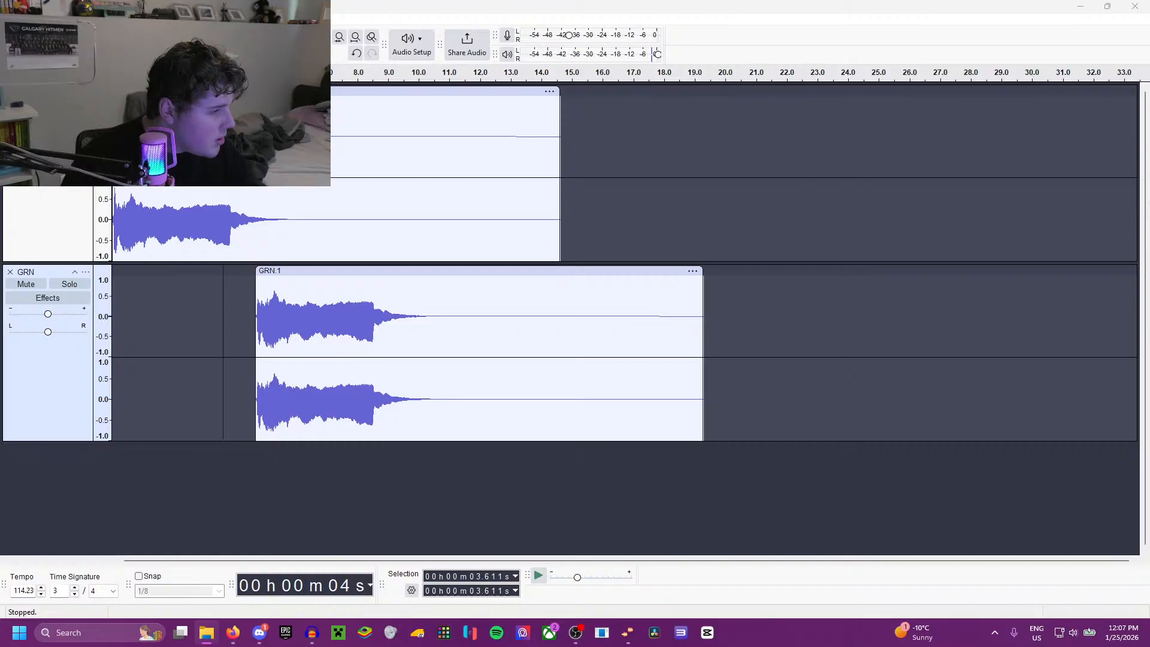
{"action": "left_click_drag", "start_coordinate": [305, 575], "coordinate": [309, 534]}
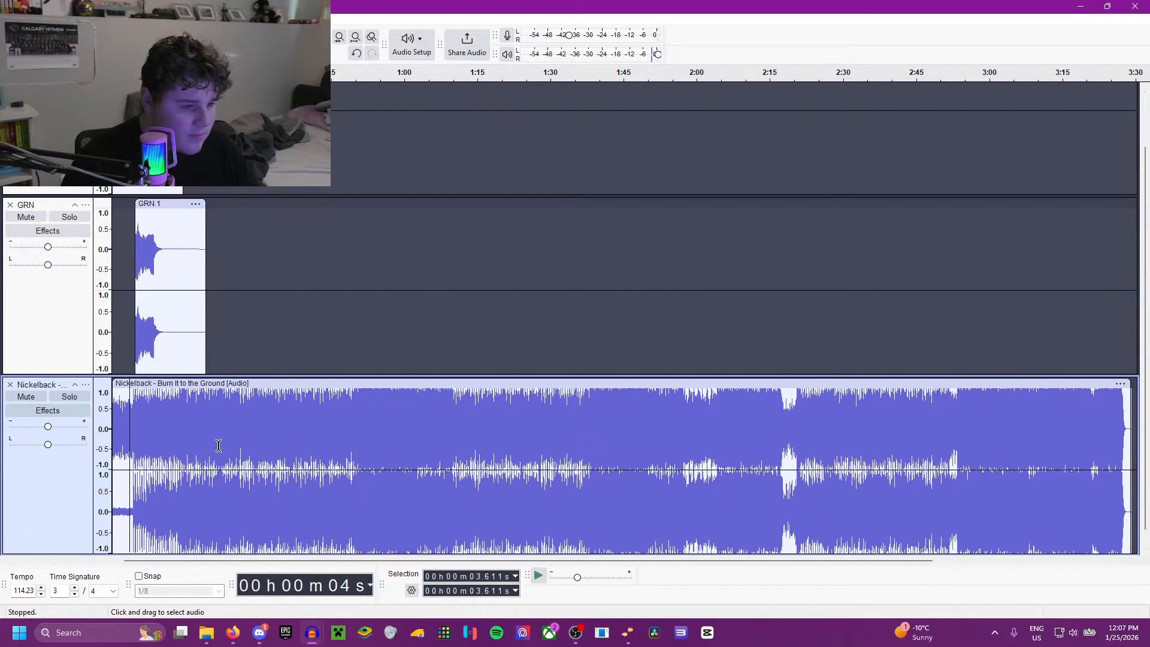
{"action": "double_click", "coordinate": [156, 446]}
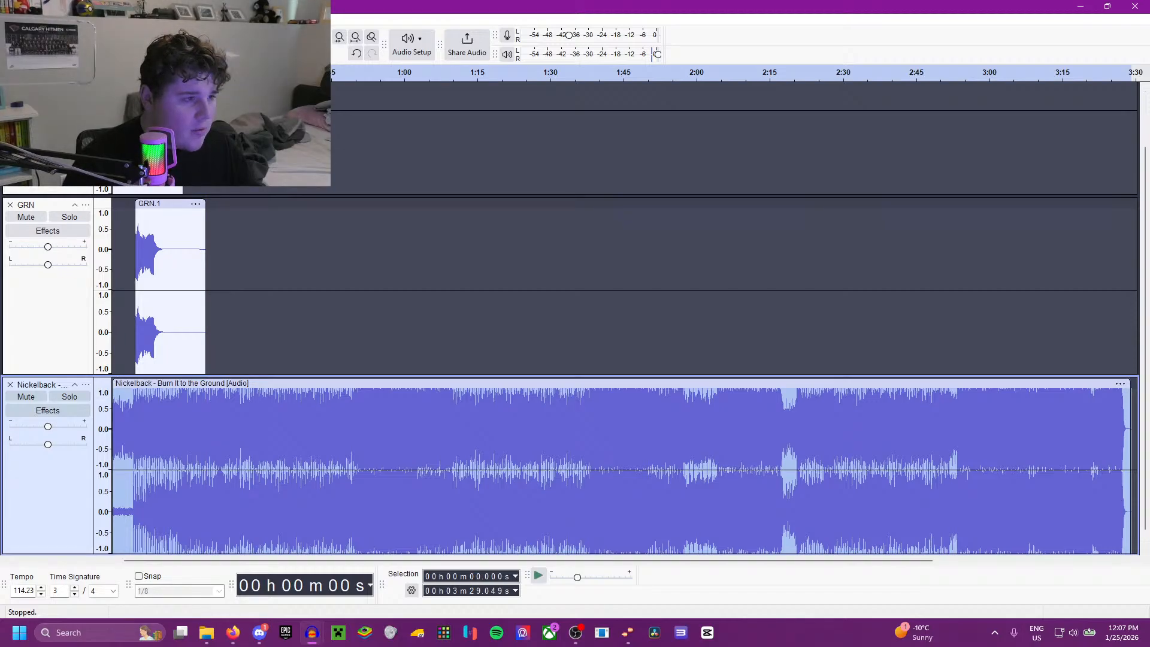
{"action": "left_click", "coordinate": [207, 19]}
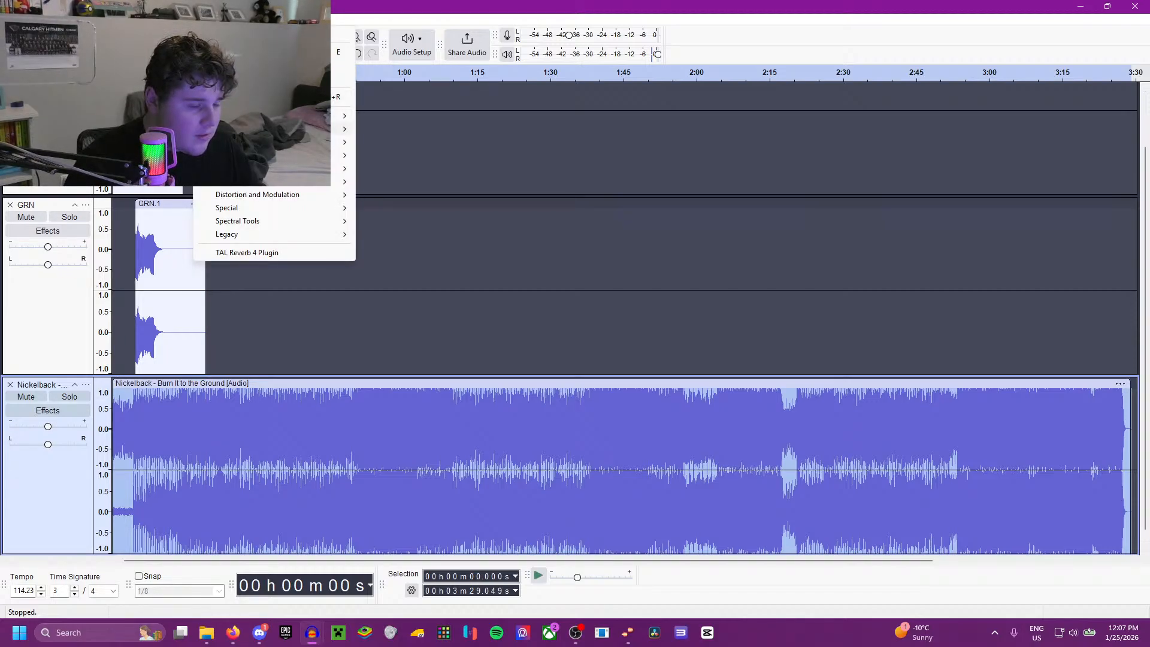
{"action": "mouse_move", "coordinate": [252, 115]}
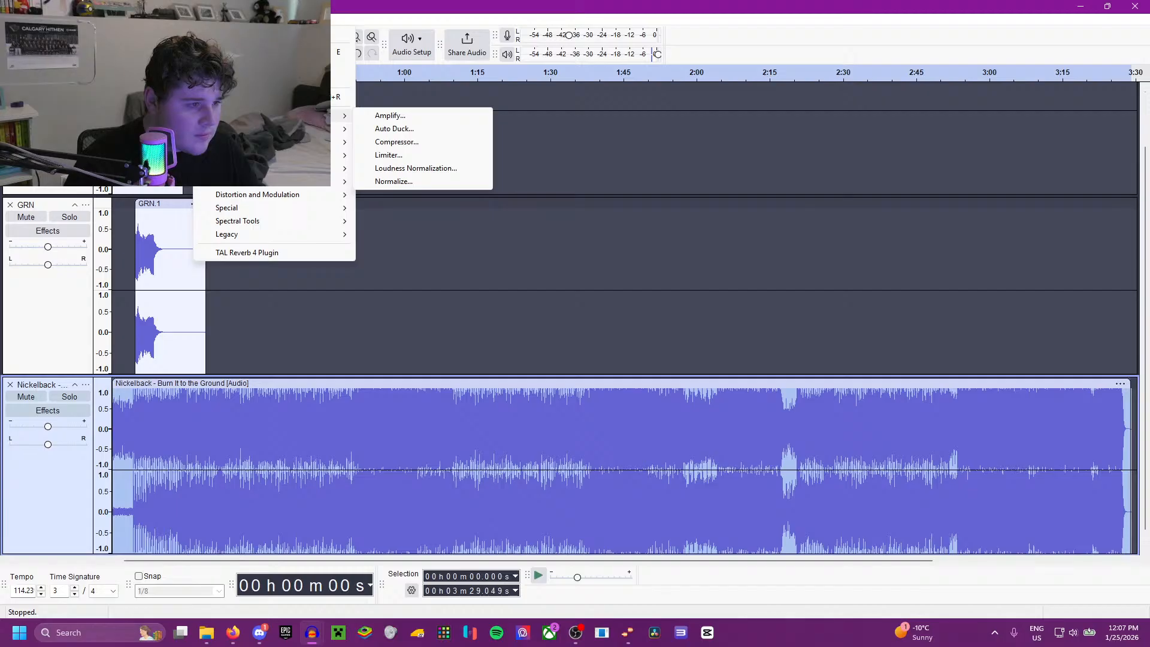
{"action": "left_click", "coordinate": [206, 20]}
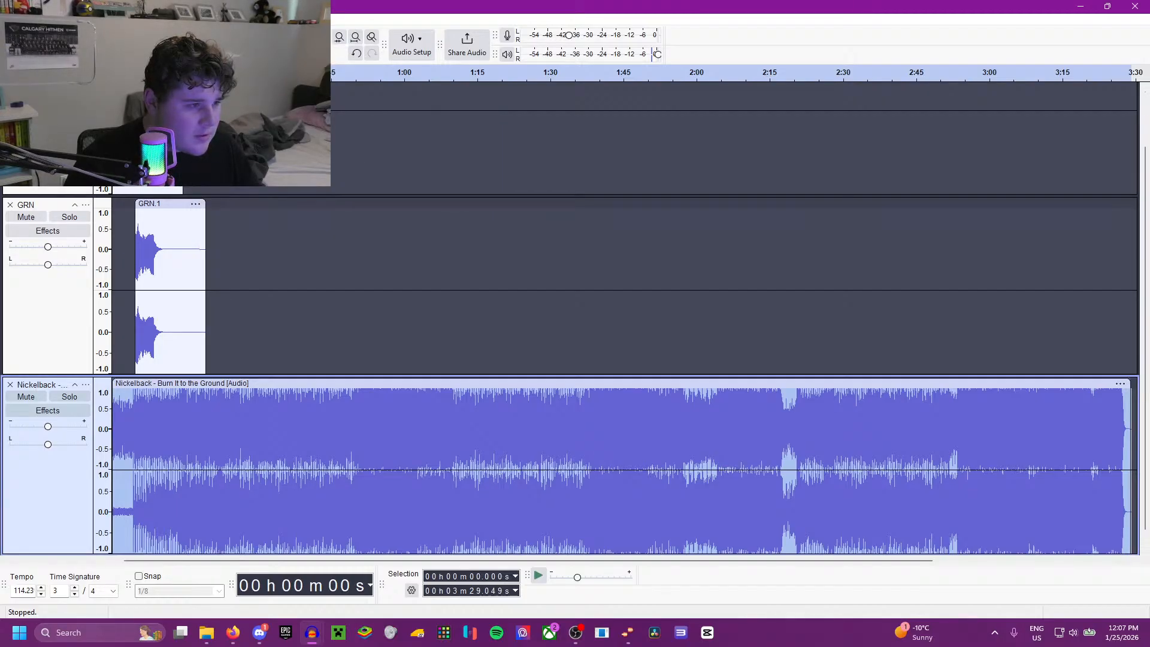
{"action": "mouse_move", "coordinate": [180, 51]}
{"action": "left_click", "coordinate": [347, 56]}
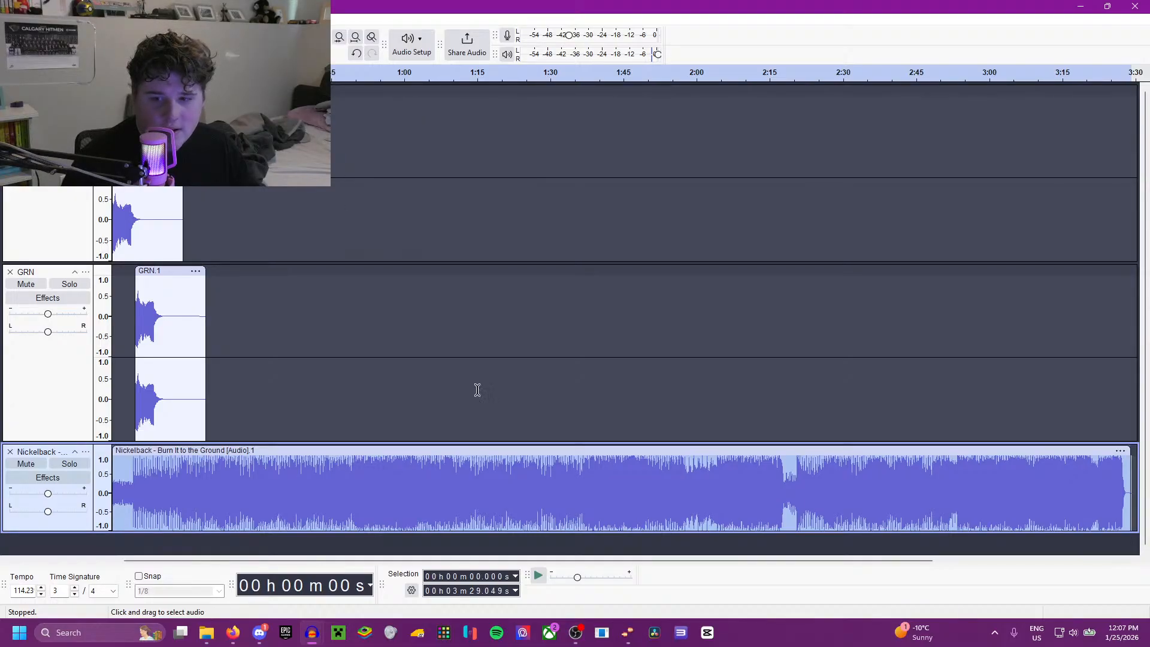
Step: Duplicate the mono Nickelback track and briefly play the project from the start
{"action": "scroll", "coordinate": [248, 403], "scroll_direction": "up", "scroll_amount": 3}
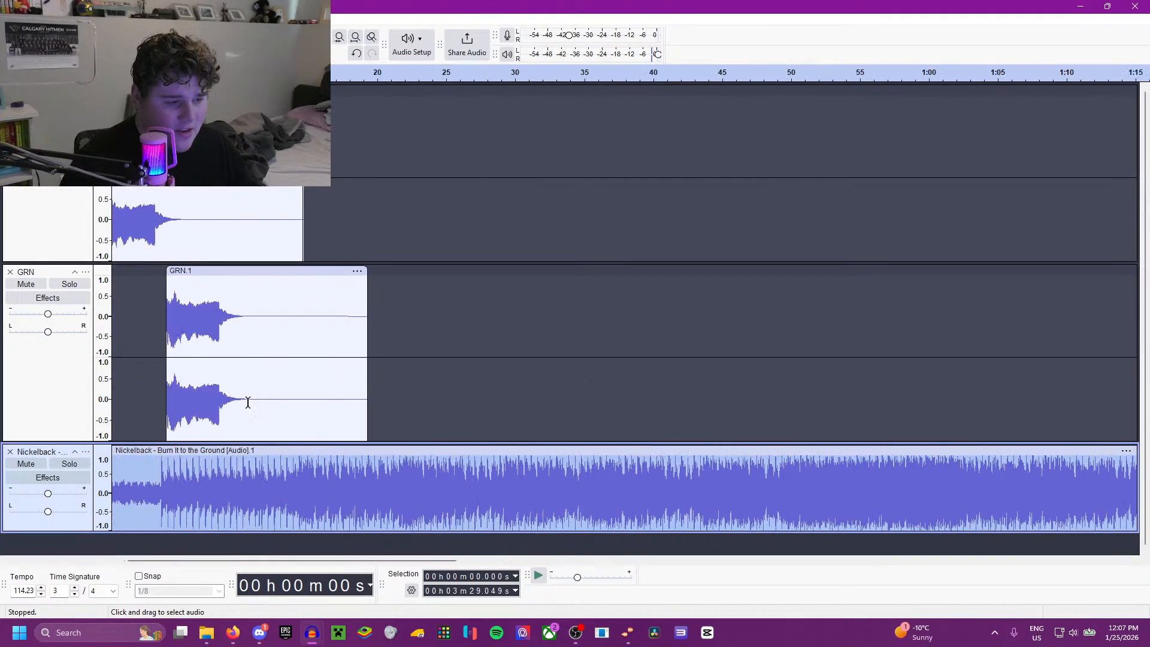
{"action": "scroll", "coordinate": [248, 403], "scroll_direction": "left", "scroll_amount": 1}
{"action": "key", "text": "ctrl+d"}
{"action": "left_click", "coordinate": [252, 436]}
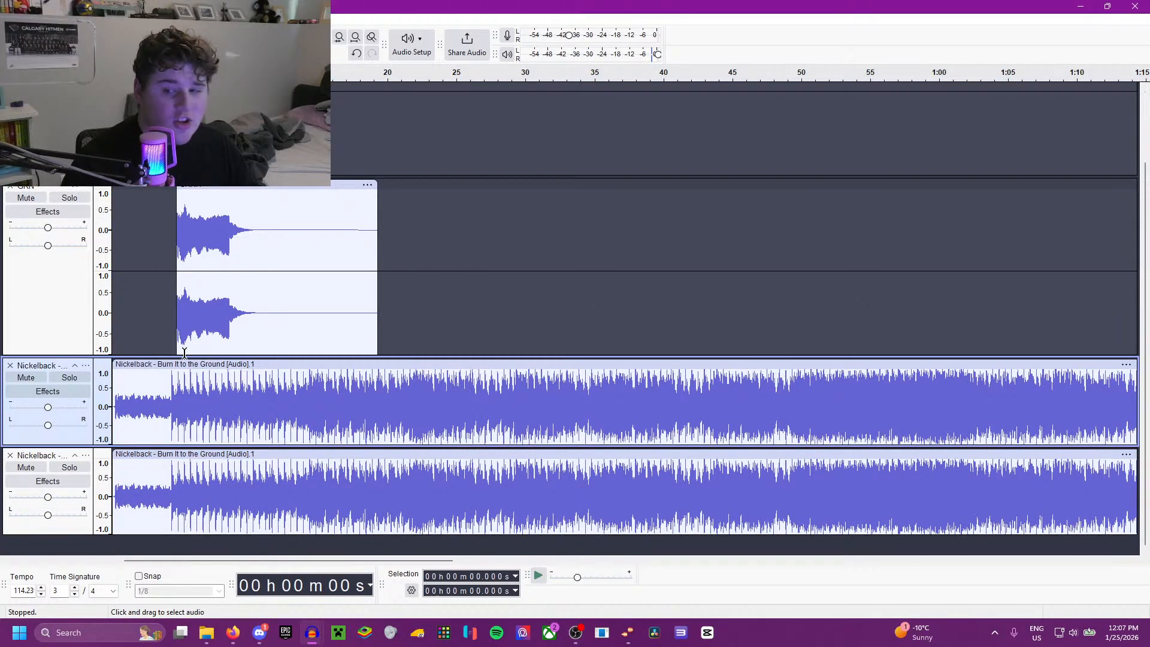
{"action": "key", "text": "space"}
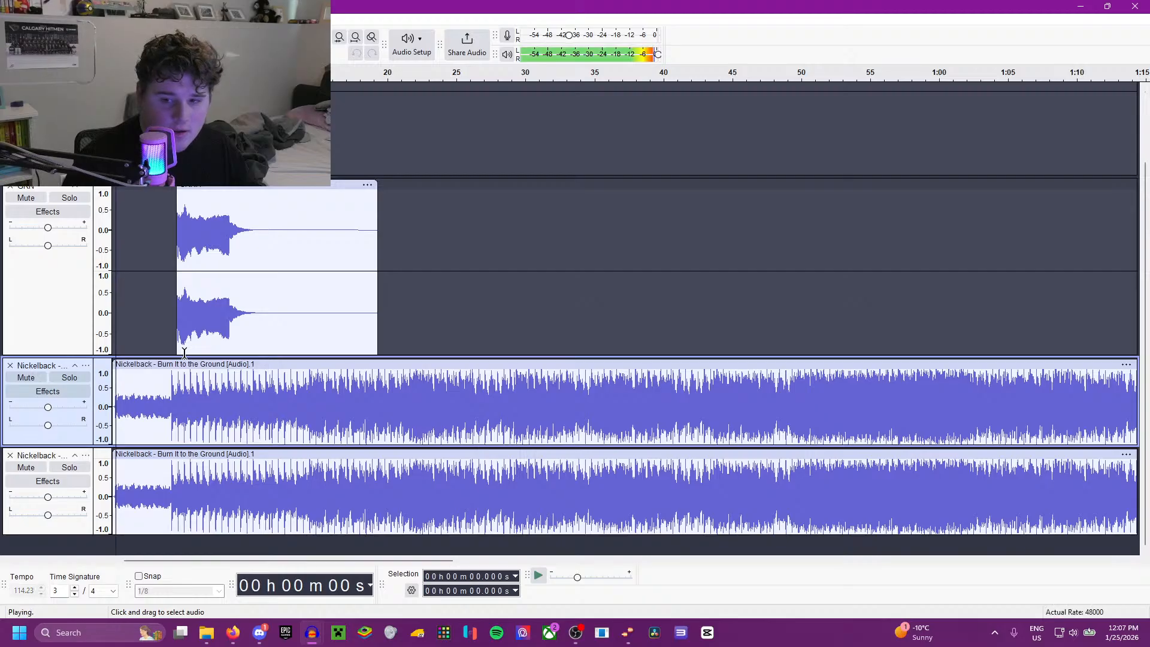
{"action": "key", "text": "space"}
Step: Combine the two mono Nickelback tracks into one stereo track
{"action": "scroll", "coordinate": [179, 405], "scroll_direction": "up", "scroll_amount": 1}
{"action": "scroll", "coordinate": [175, 405], "scroll_direction": "right", "scroll_amount": 3}
{"action": "scroll", "coordinate": [174, 405], "scroll_direction": "left", "scroll_amount": 4}
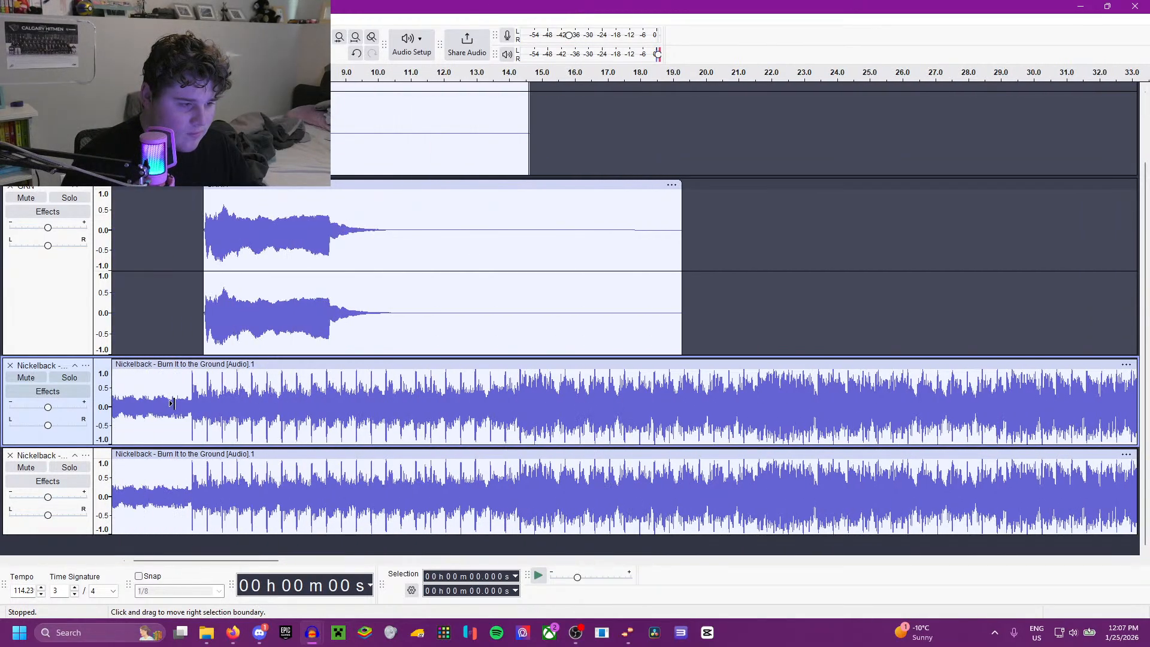
{"action": "double_click", "coordinate": [143, 398]}
{"action": "left_click", "coordinate": [131, 400]}
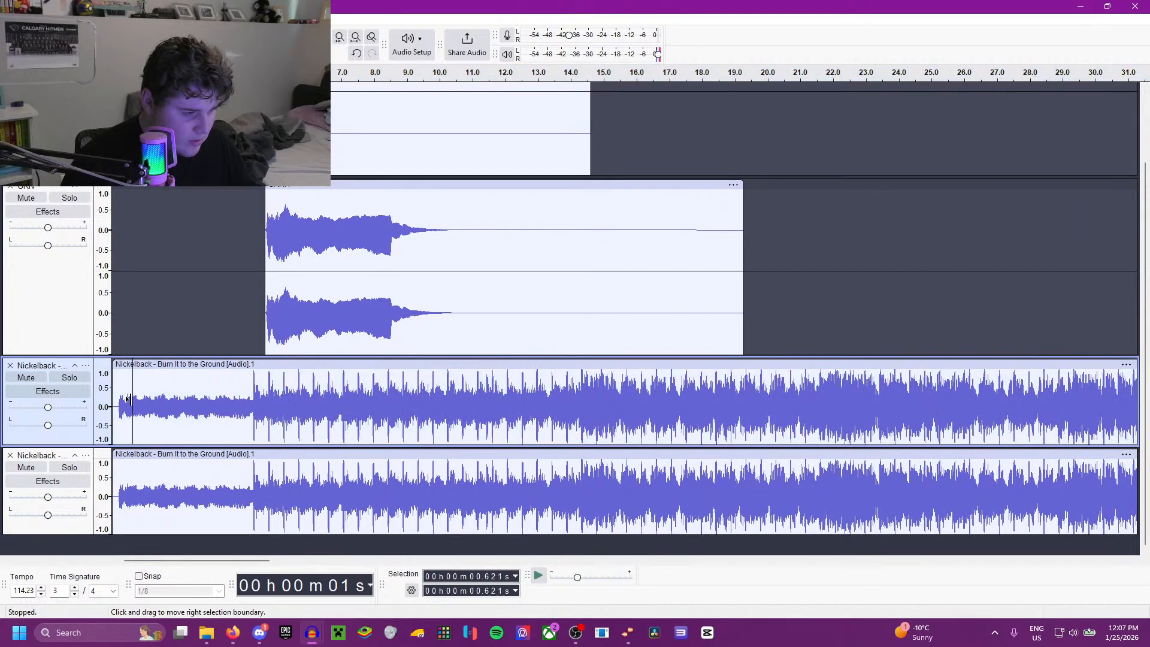
{"action": "left_click_drag", "start_coordinate": [114, 412], "coordinate": [404, 486]}
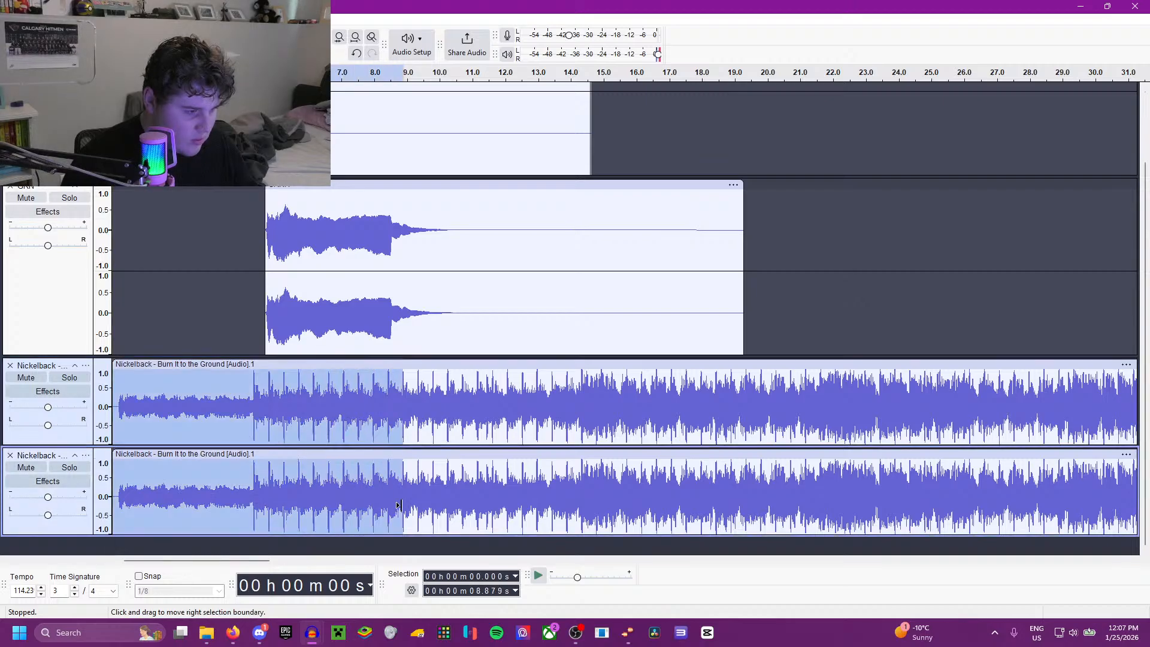
{"action": "left_click", "coordinate": [86, 365]}
{"action": "left_click", "coordinate": [138, 519]}
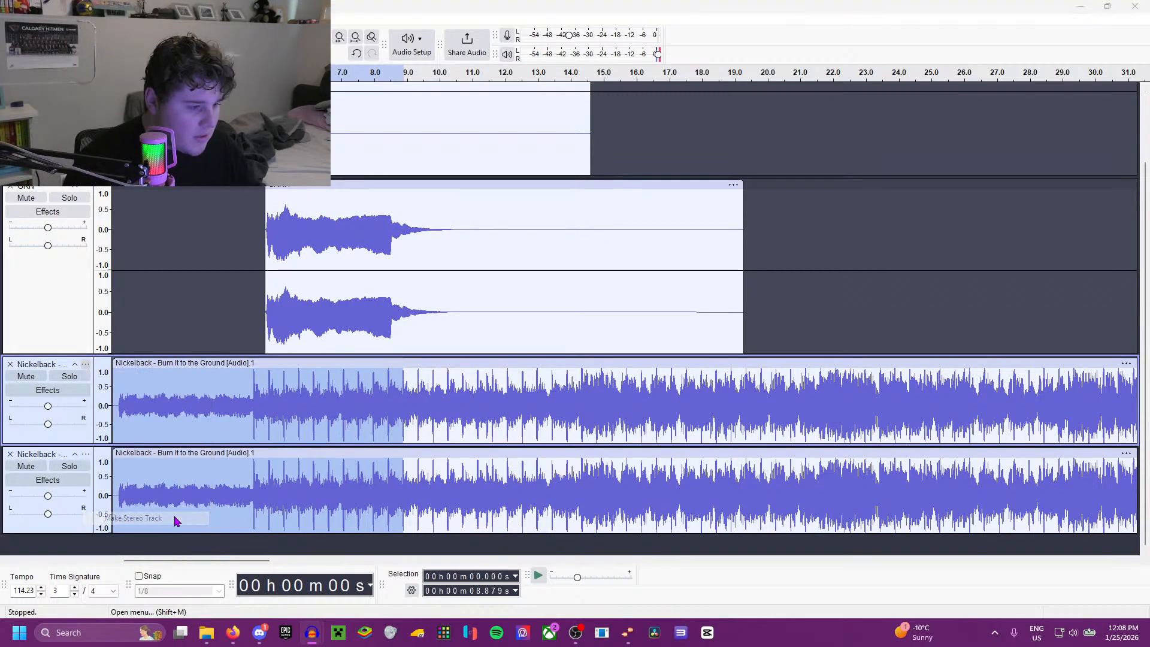
Step: Play the opening seconds of the stereo Nickelback track together with the GRN clips, and stop playback
{"action": "key", "text": "space"}
{"action": "key", "text": "ctrl+f"}
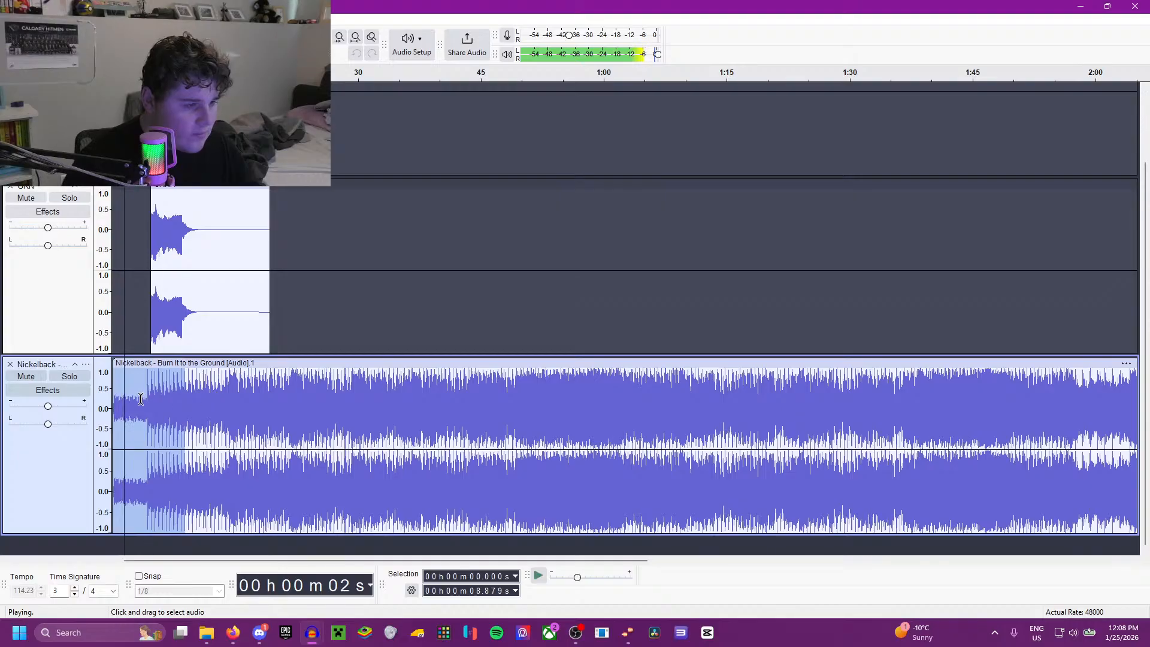
{"action": "scroll", "coordinate": [137, 395], "scroll_direction": "up", "scroll_amount": 3}
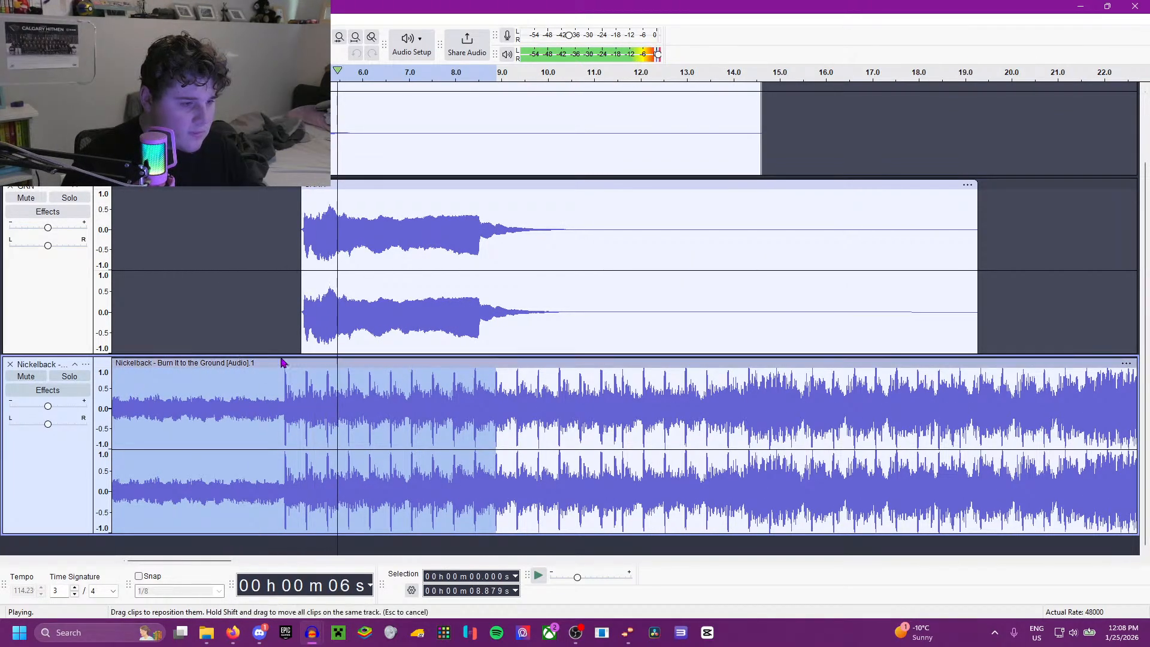
{"action": "scroll", "coordinate": [336, 275], "scroll_direction": "down", "scroll_amount": 1}
{"action": "key", "text": "space"}
Step: Select the whole second GRN clip, apply Amplify with the suggested gain, and play it
{"action": "double_click", "coordinate": [345, 243]}
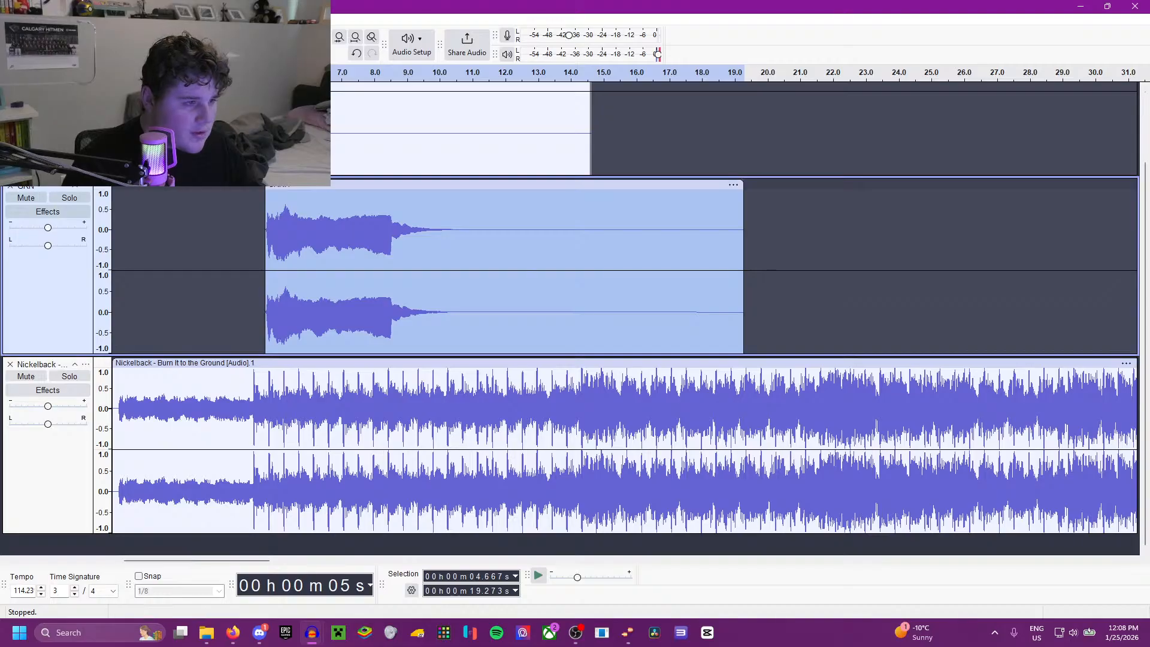
{"action": "left_click", "coordinate": [204, 20]}
{"action": "mouse_move", "coordinate": [350, 116]}
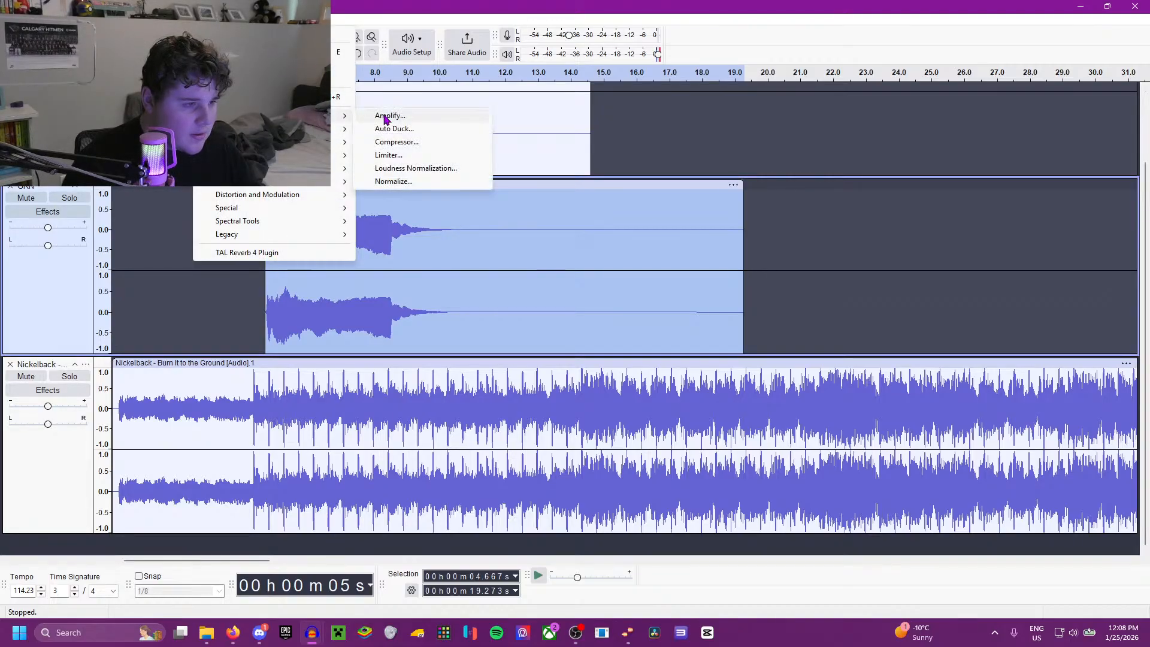
{"action": "left_click", "coordinate": [396, 124]}
{"action": "left_click", "coordinate": [621, 366]}
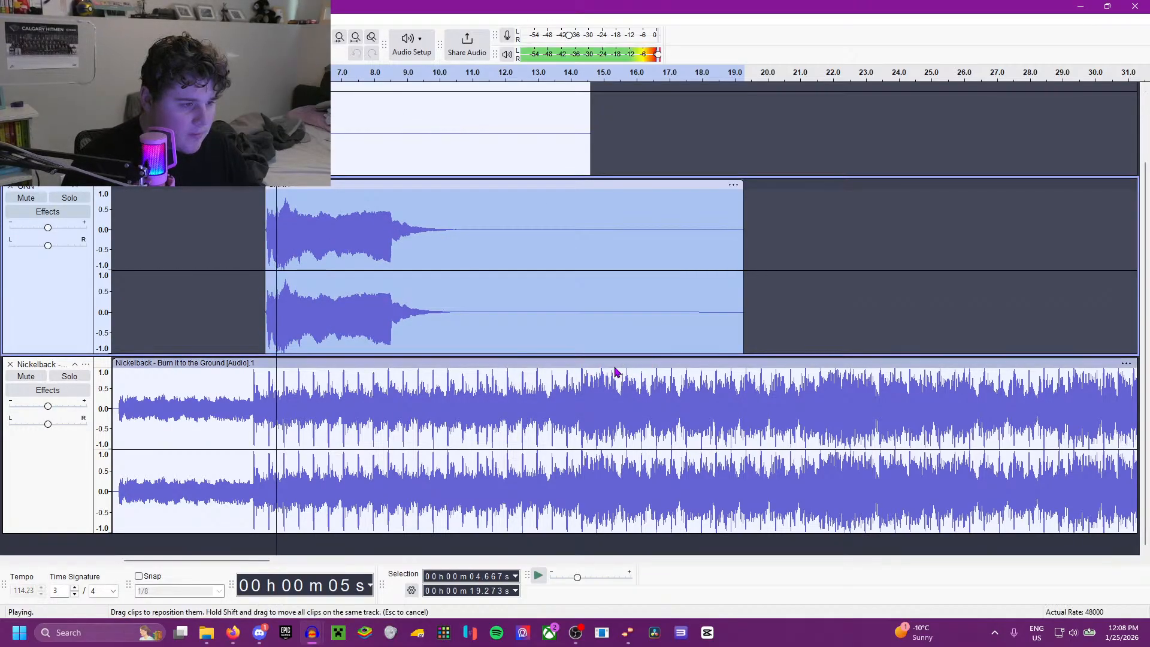
Step: Select the entire first GRN clip and apply the same Amplify effect to it
{"action": "double_click", "coordinate": [221, 160]}
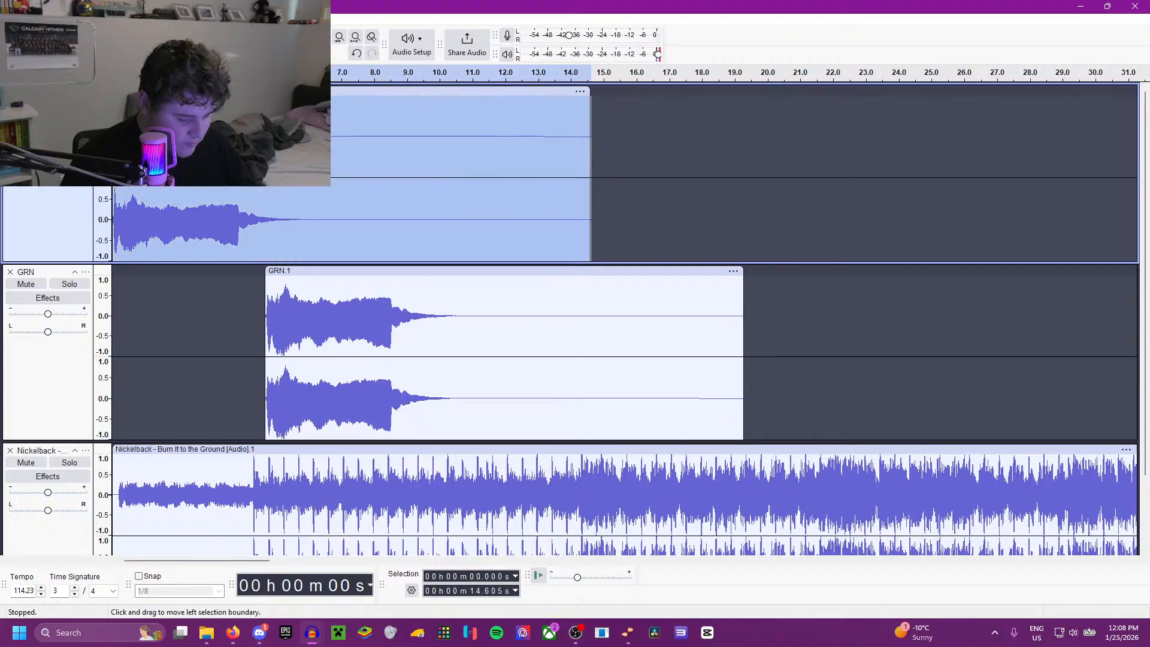
{"action": "key", "text": "space"}
{"action": "key", "text": "space"}
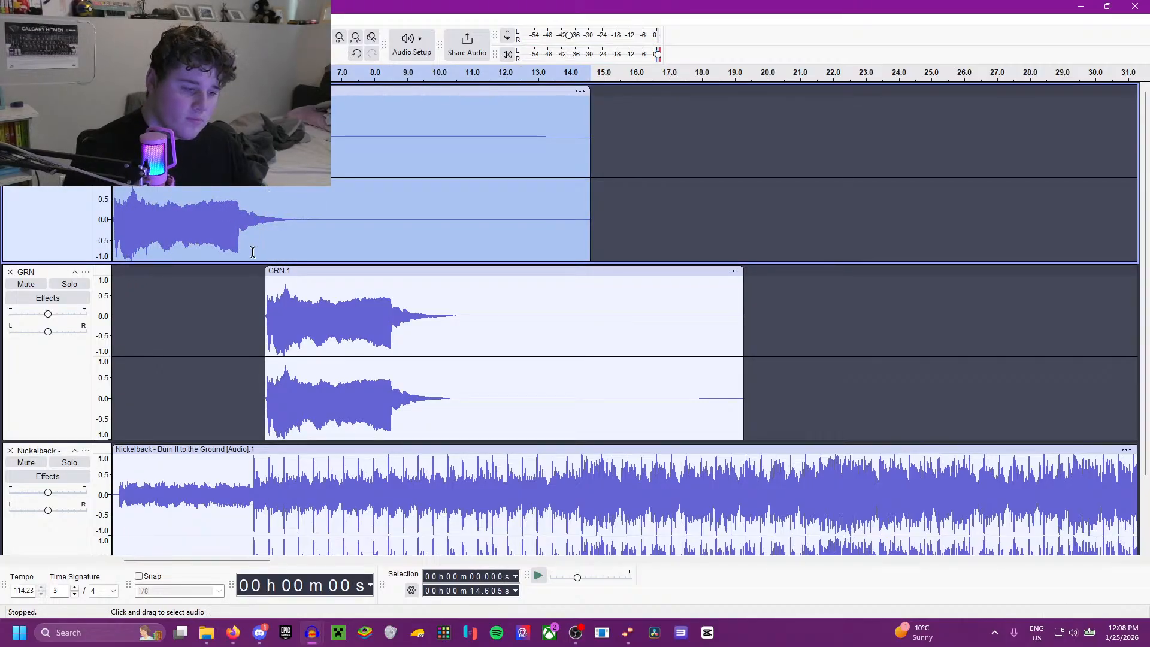
Step: Listen to the Nickelback song from about 0:44 and from about 1:13 to locate the part for the goal song
{"action": "scroll", "coordinate": [250, 254], "scroll_direction": "down", "scroll_amount": 2}
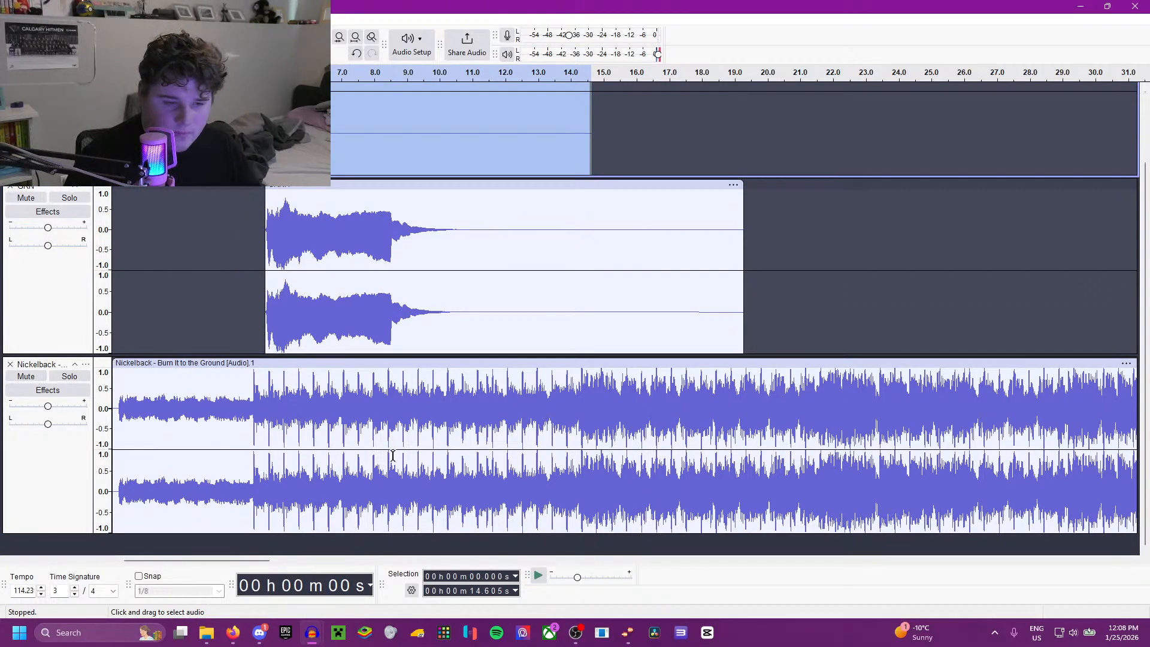
{"action": "scroll", "coordinate": [669, 408], "scroll_direction": "down", "scroll_amount": 2}
{"action": "left_click", "coordinate": [473, 403]}
{"action": "key", "text": "space"}
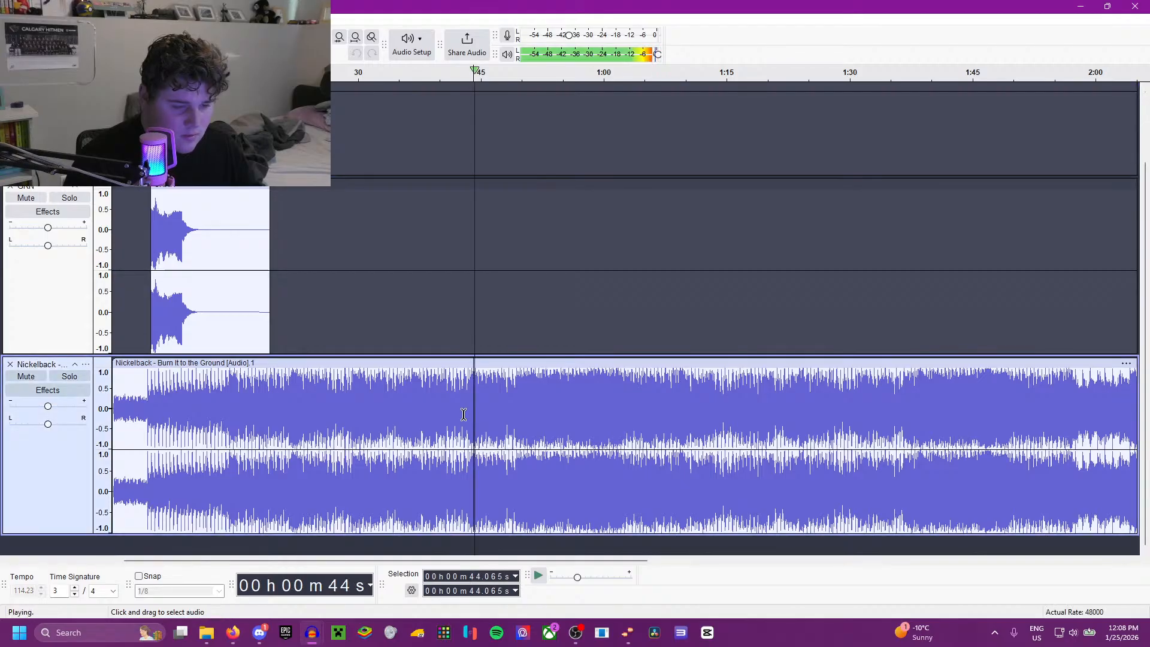
{"action": "scroll", "coordinate": [467, 410], "scroll_direction": "up", "scroll_amount": 1}
{"action": "scroll", "coordinate": [463, 416], "scroll_direction": "up", "scroll_amount": 1}
{"action": "scroll", "coordinate": [463, 416], "scroll_direction": "down", "scroll_amount": 1}
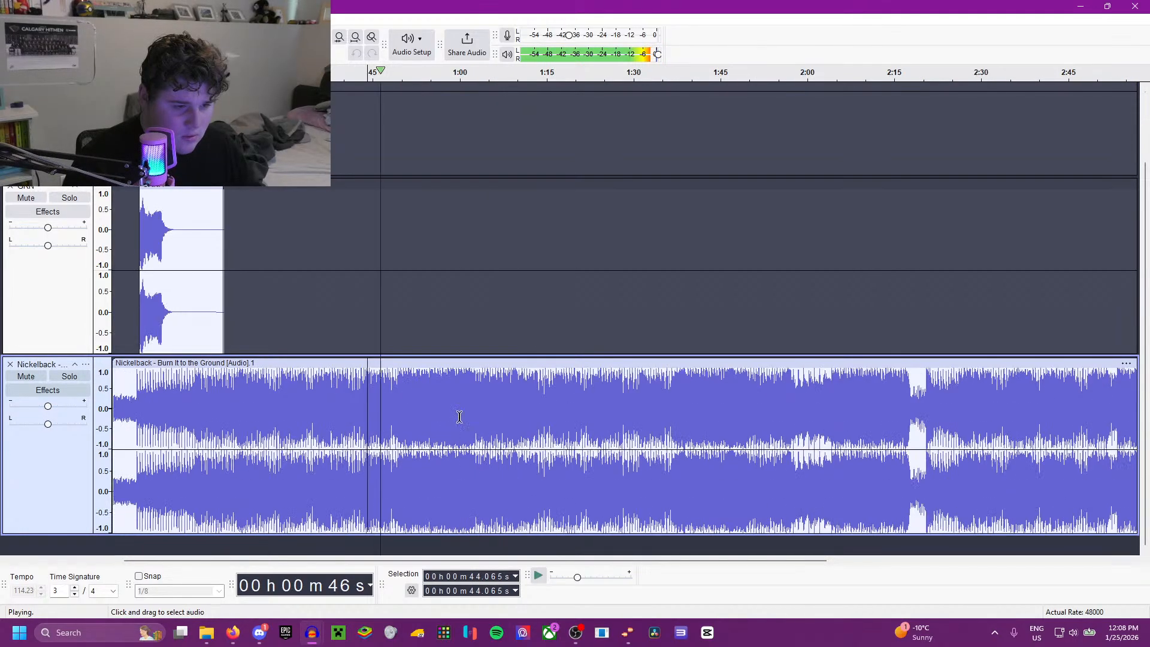
{"action": "scroll", "coordinate": [437, 417], "scroll_direction": "down", "scroll_amount": 1}
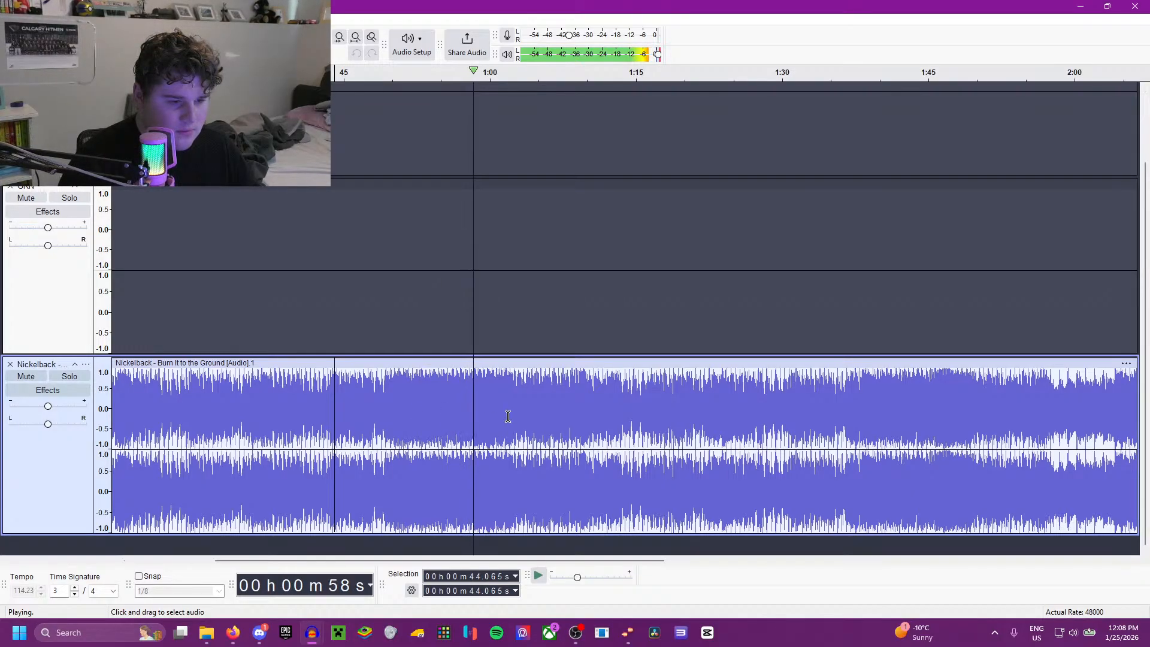
{"action": "left_click", "coordinate": [618, 402]}
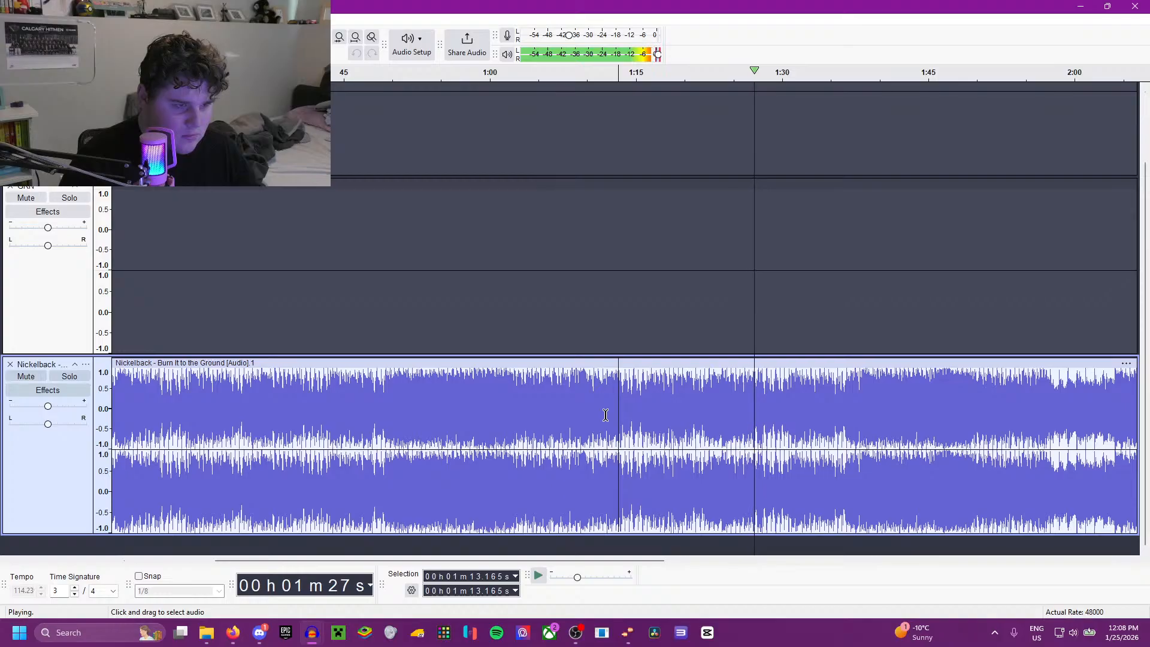
{"action": "key", "text": "space"}
{"action": "scroll", "coordinate": [532, 444], "scroll_direction": "down", "scroll_amount": 6}
{"action": "scroll", "coordinate": [207, 401], "scroll_direction": "up", "scroll_amount": 6}
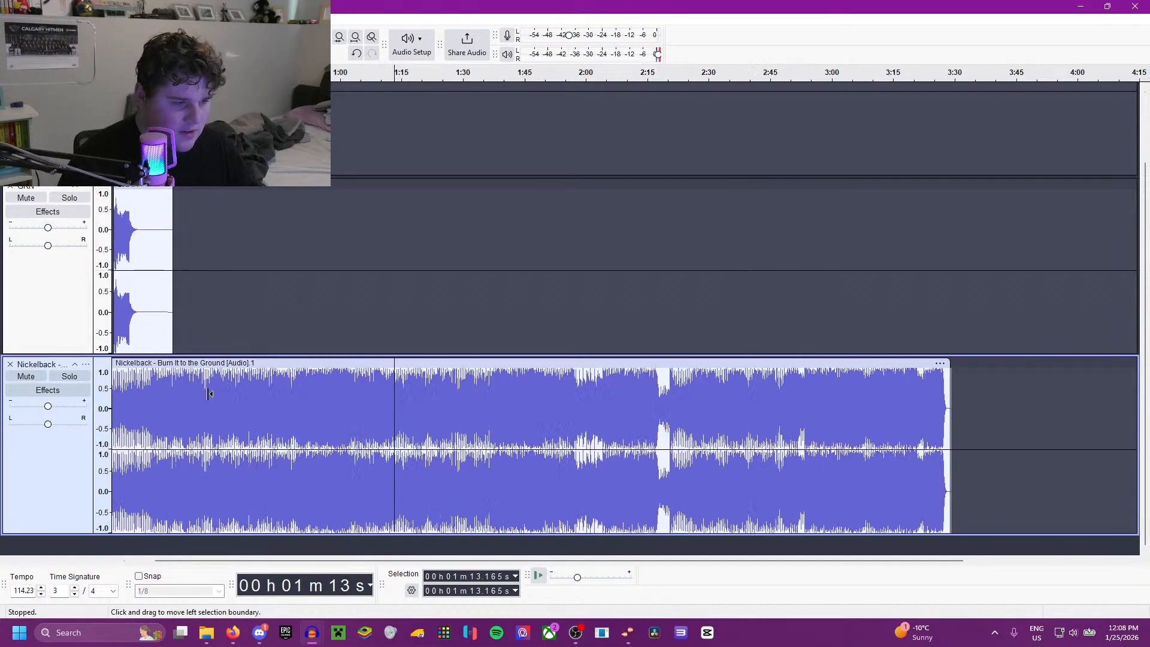
{"action": "scroll", "coordinate": [111, 387], "scroll_direction": "left", "scroll_amount": 3}
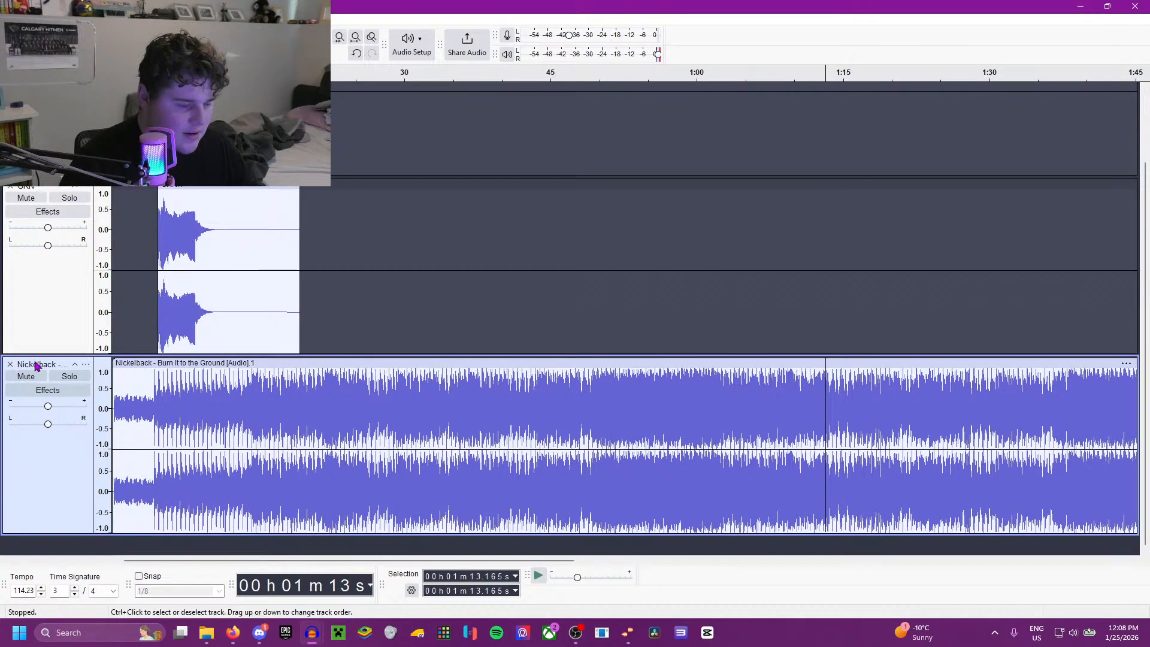
Step: Select the whole Nickelback clip, then switch to Firefox, maximize its window and open YouTube
{"action": "double_click", "coordinate": [347, 439]}
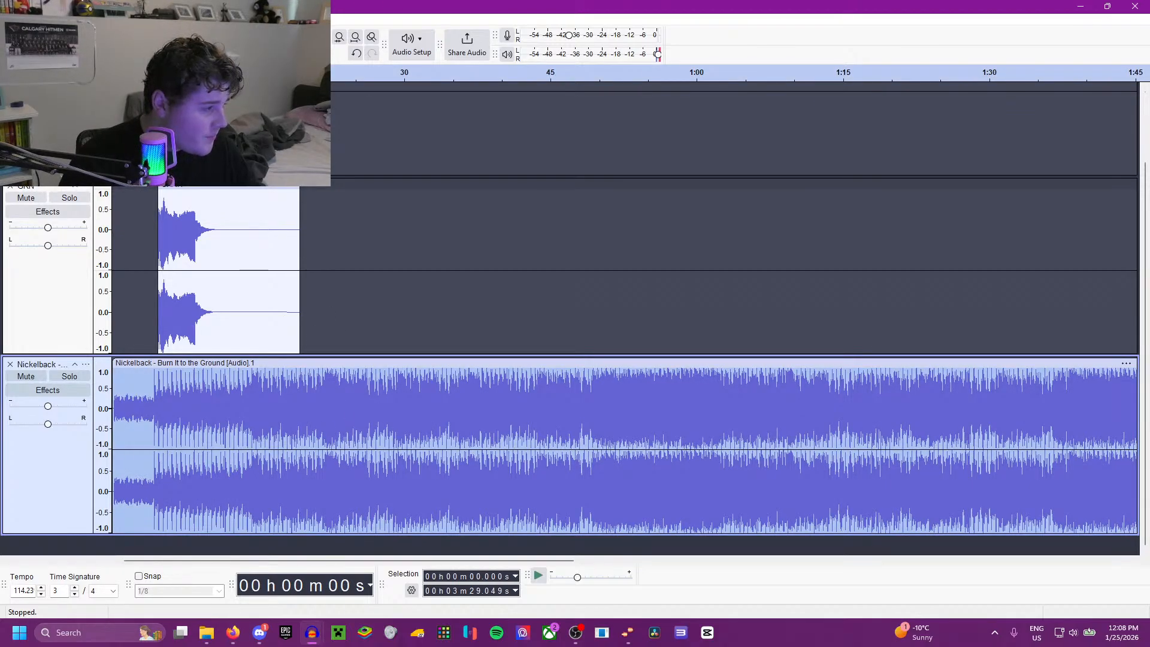
{"action": "key", "text": "alt+Tab"}
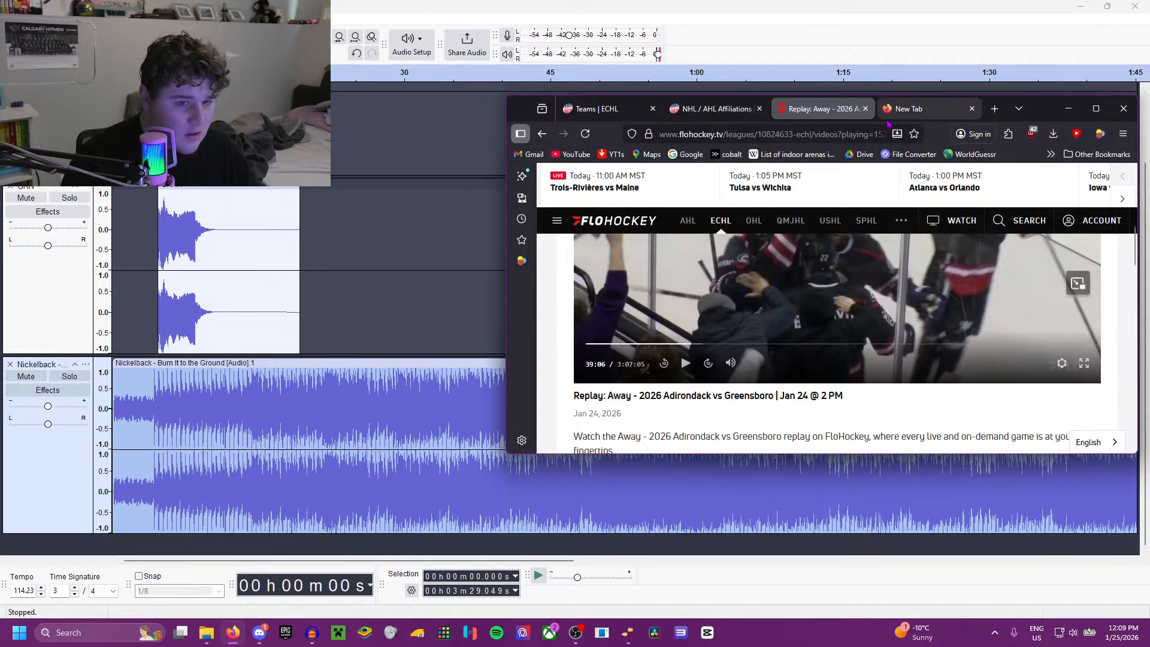
{"action": "left_click_drag", "start_coordinate": [1049, 111], "coordinate": [670, 7]}
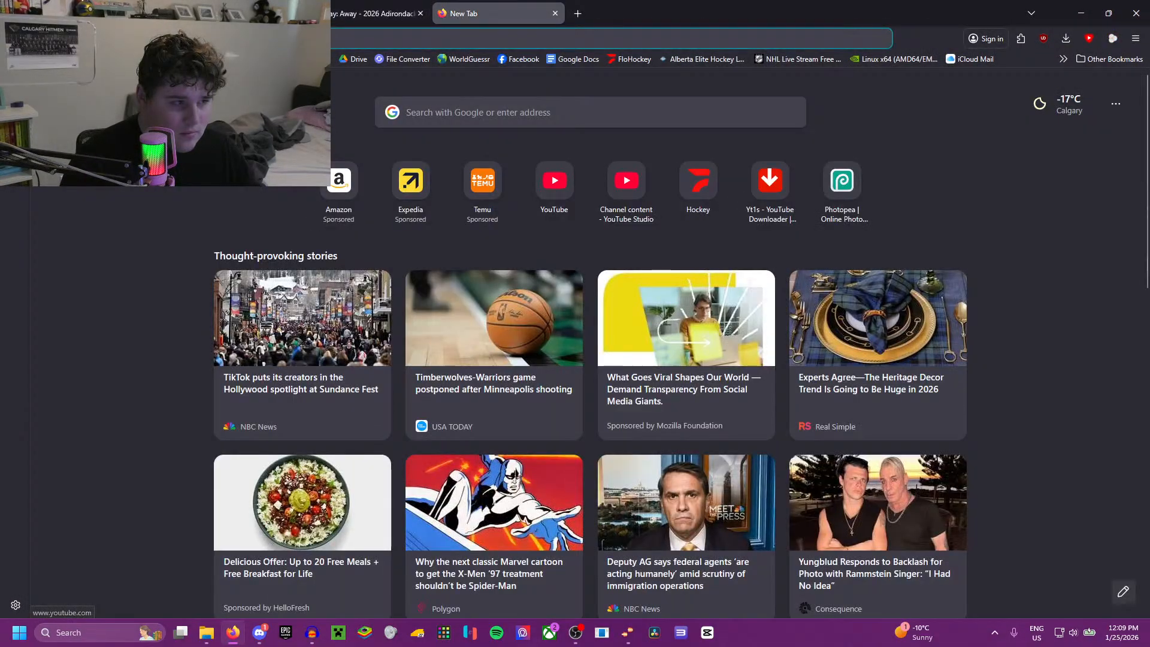
{"action": "left_click", "coordinate": [270, 59]}
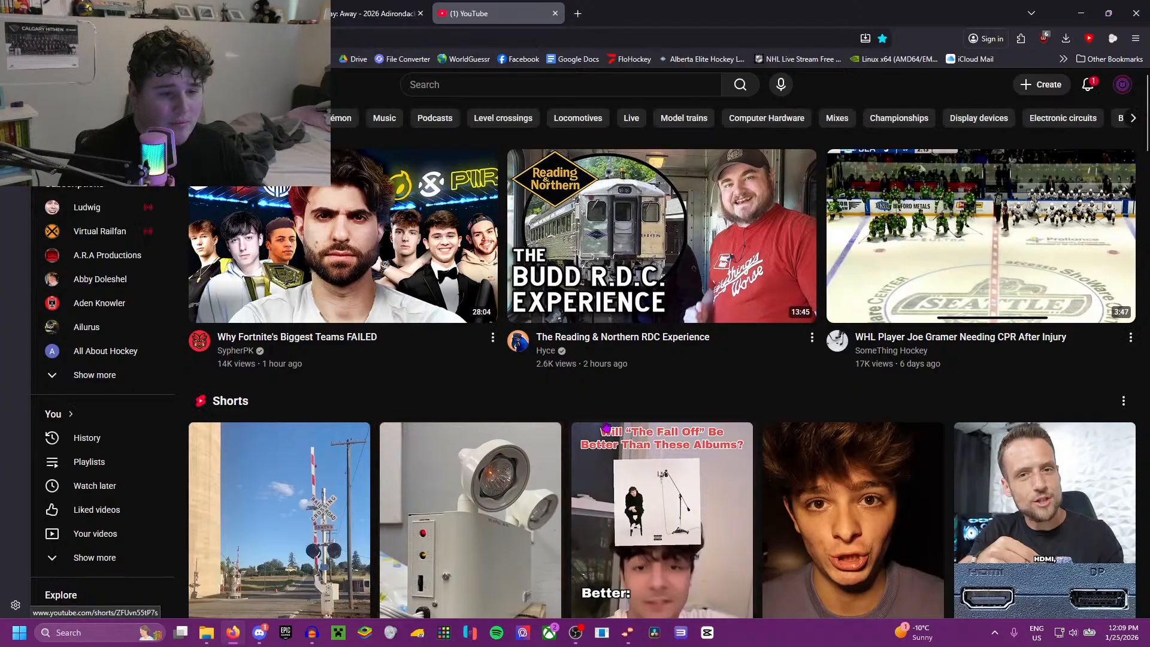
{"action": "left_click", "coordinate": [1088, 90]}
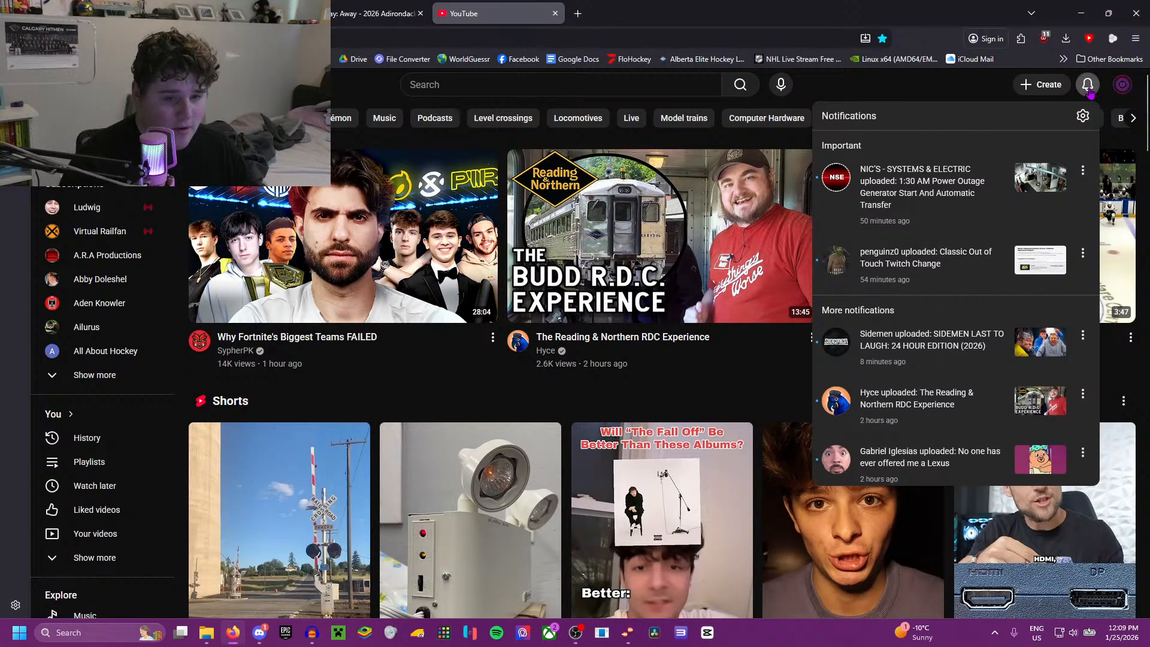
{"action": "left_click", "coordinate": [1089, 91]}
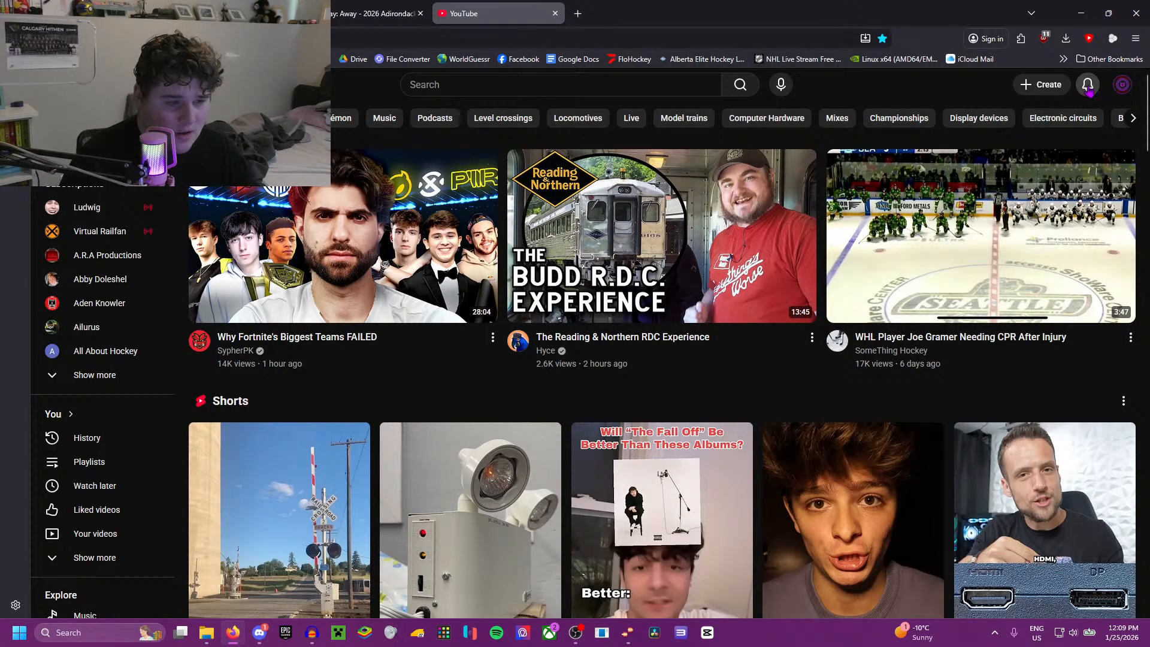
Step: Search YouTube for "burn it to the greopund clean"
{"action": "left_click", "coordinate": [437, 85]}
{"action": "type", "text": "b"}
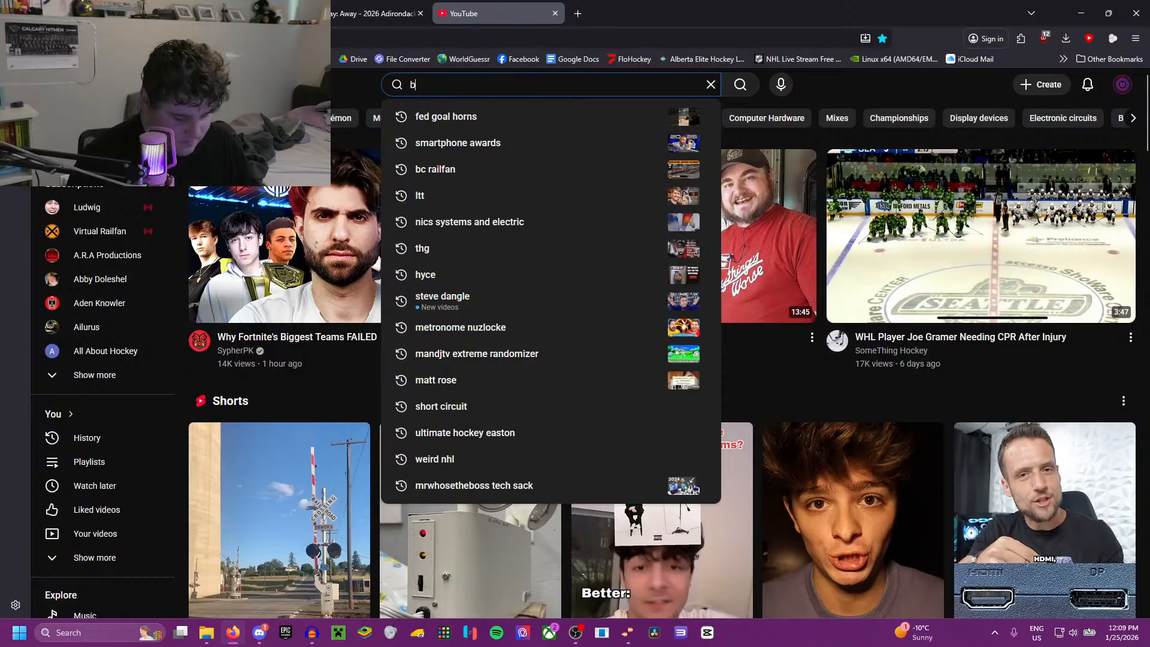
{"action": "type", "text": "urn it  to the greopund"}
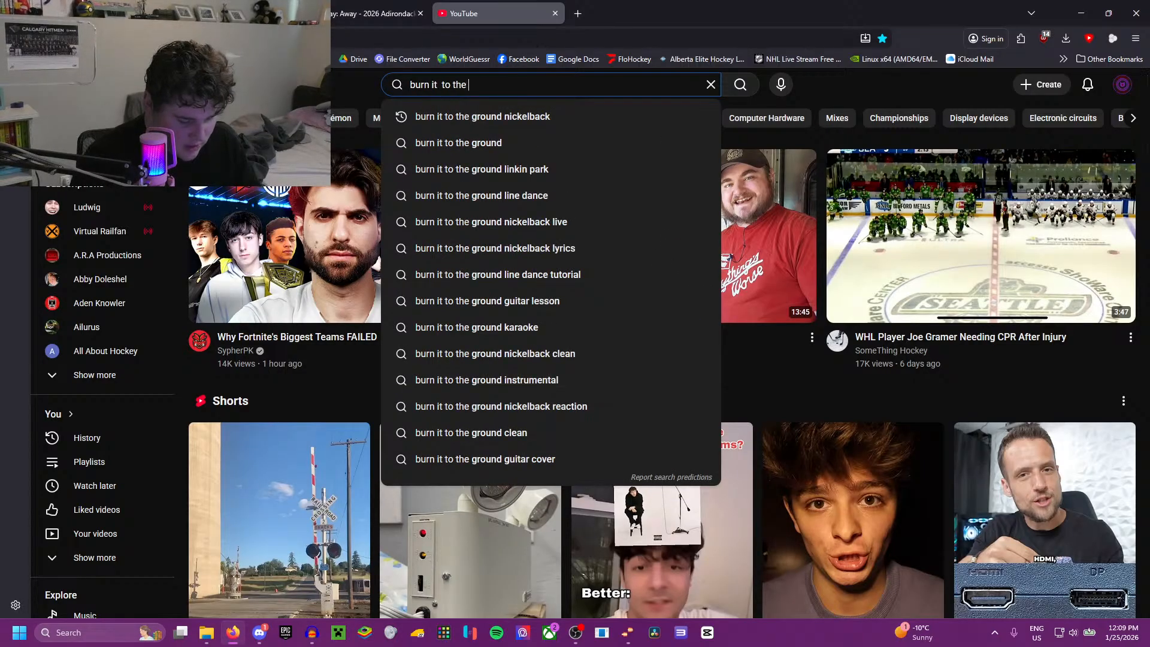
{"action": "type", "text": " clean"}
{"action": "key", "text": "Return"}
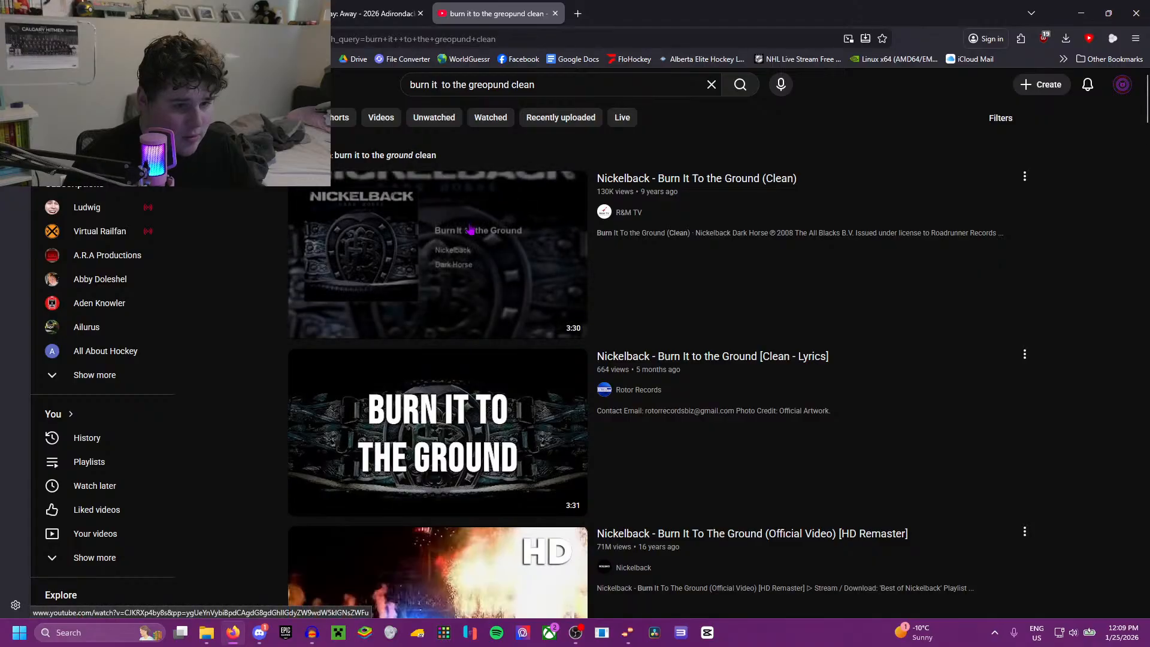
Step: Open the "Nickelback - Burn It to the Ground [Clean - Lyrics]" video and preview its first verse from about 0:21
{"action": "left_click", "coordinate": [484, 389]}
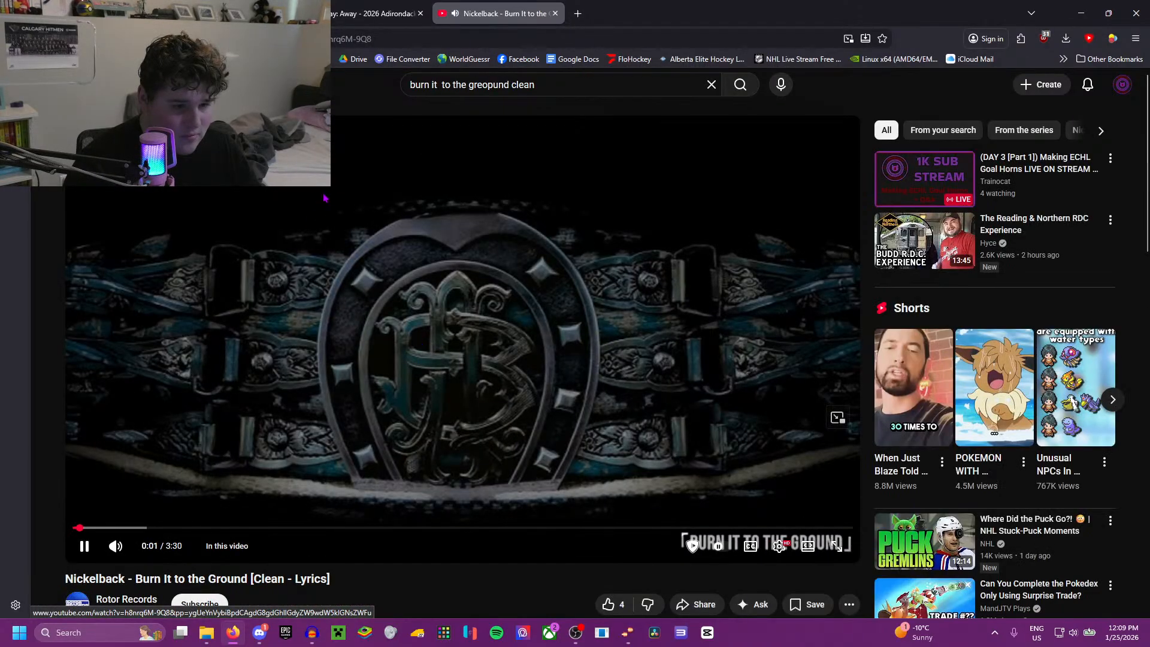
{"action": "left_click", "coordinate": [425, 41]}
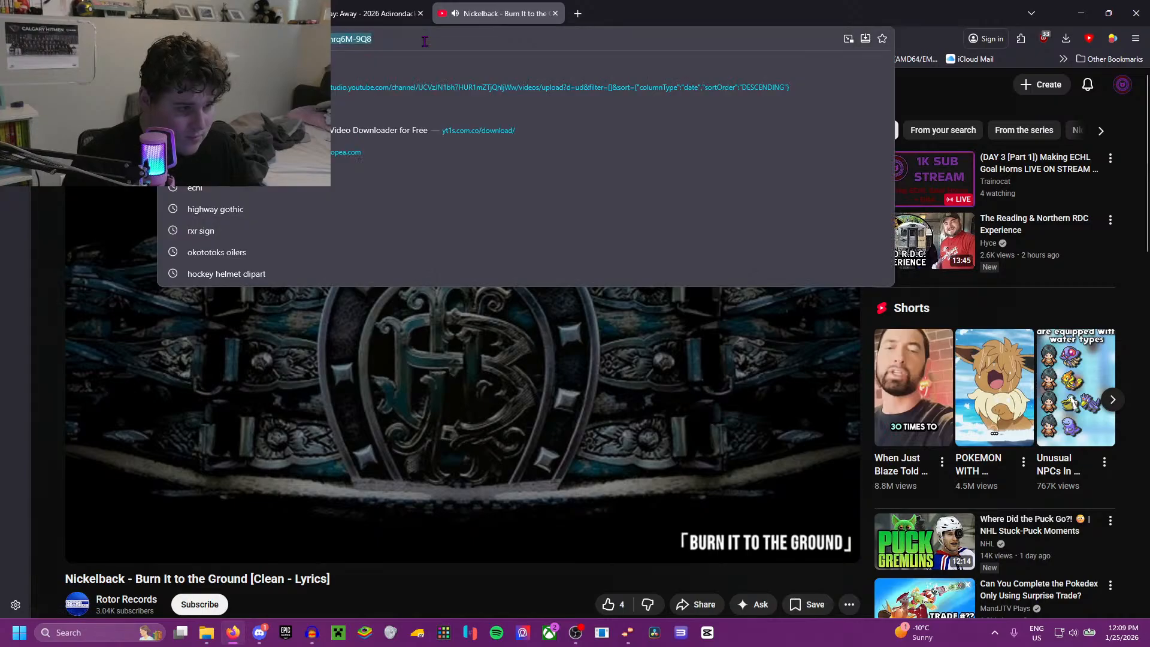
{"action": "left_click", "coordinate": [579, 13]}
{"action": "left_click", "coordinate": [497, 13]}
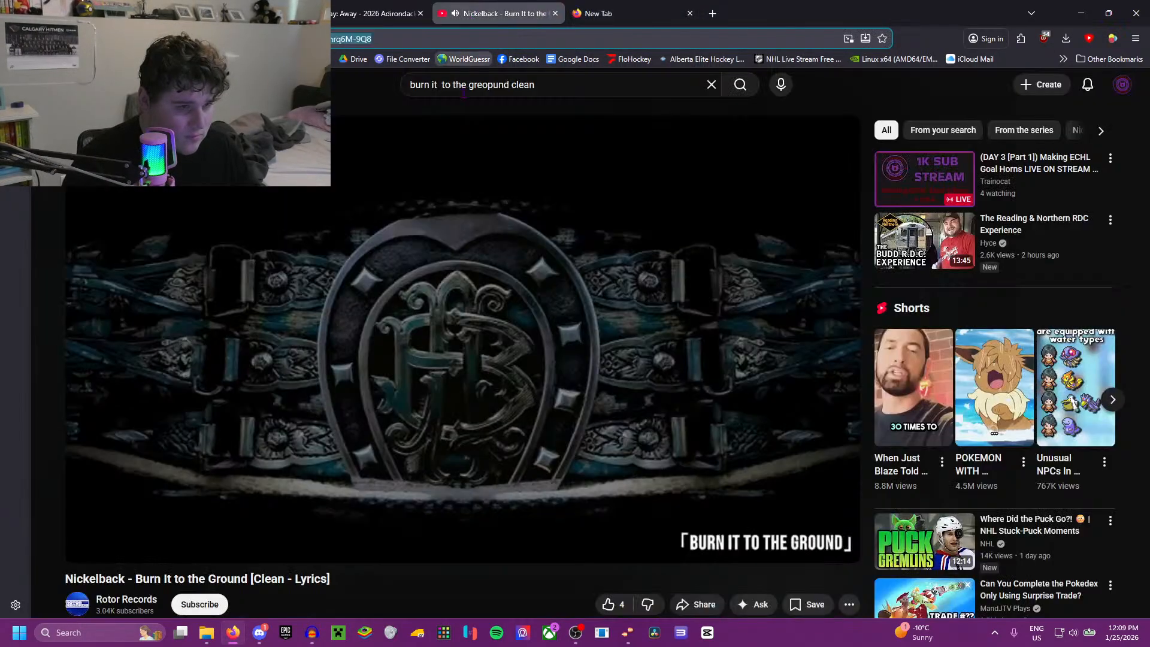
{"action": "left_click", "coordinate": [443, 230]}
{"action": "left_click", "coordinate": [150, 528]}
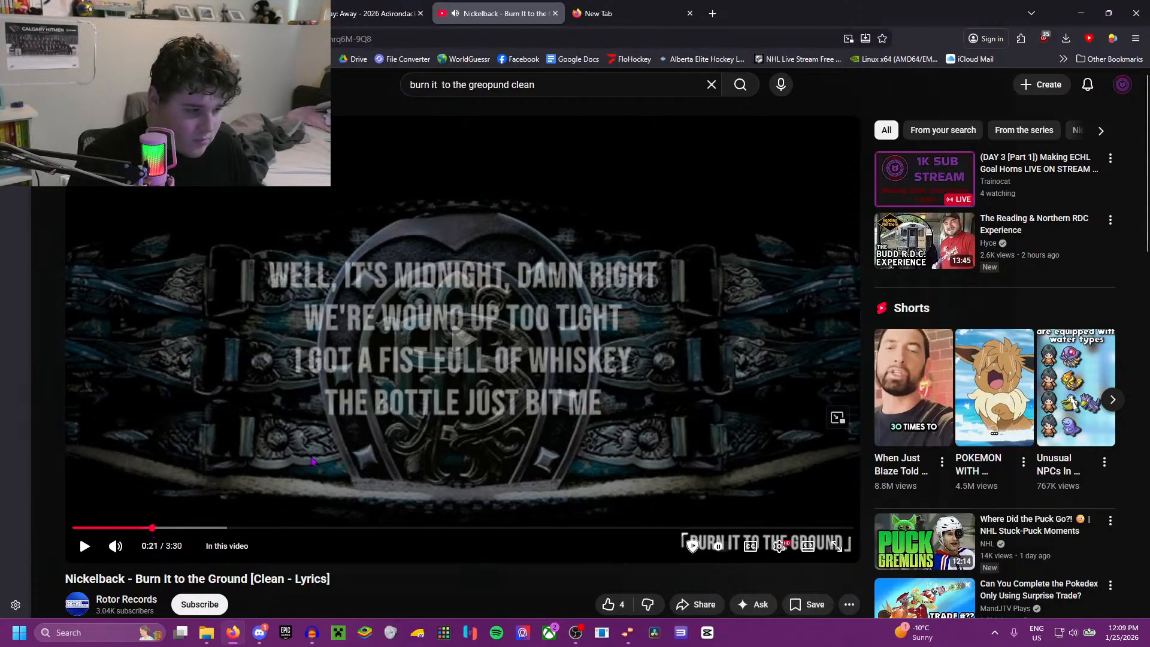
{"action": "left_click", "coordinate": [495, 396]}
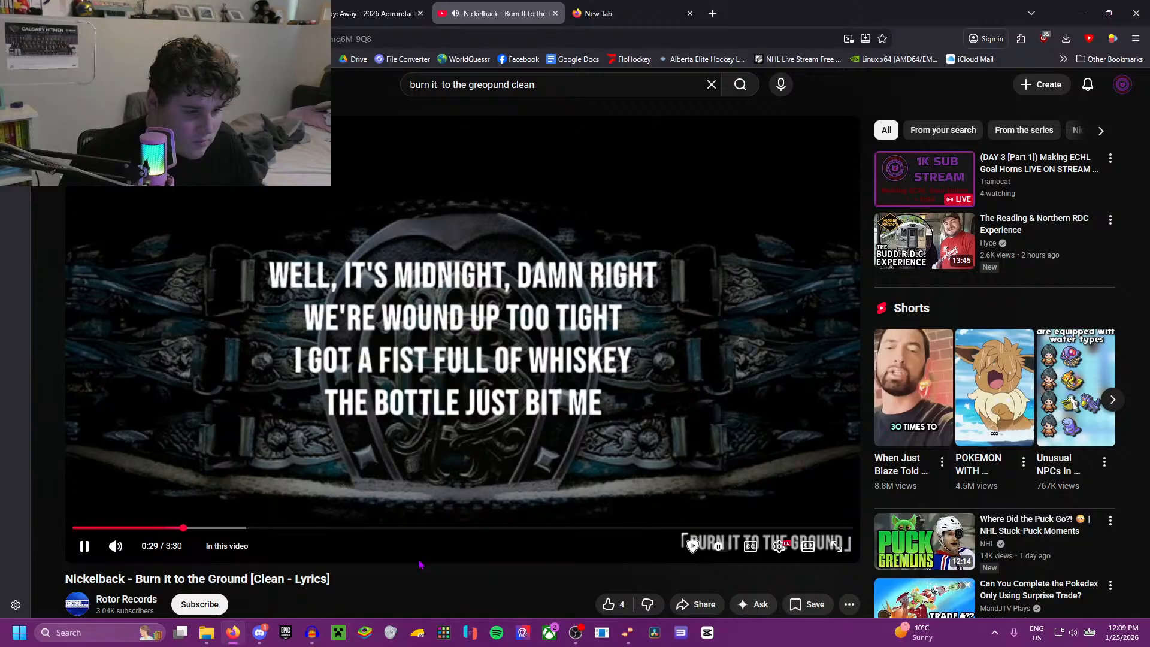
{"action": "key", "text": "Right"}
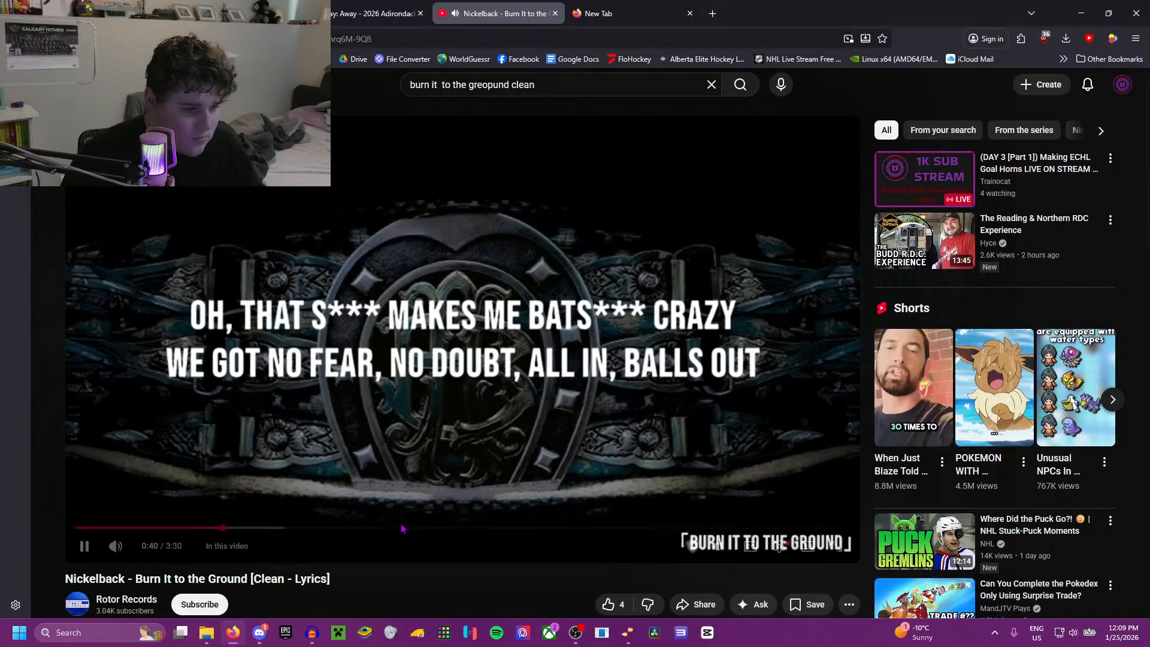
Step: Return to the search results, browse the other clean versions, and correct the search to "burn it to the ground clean"
{"action": "scroll", "coordinate": [334, 304], "scroll_direction": "down", "scroll_amount": 10}
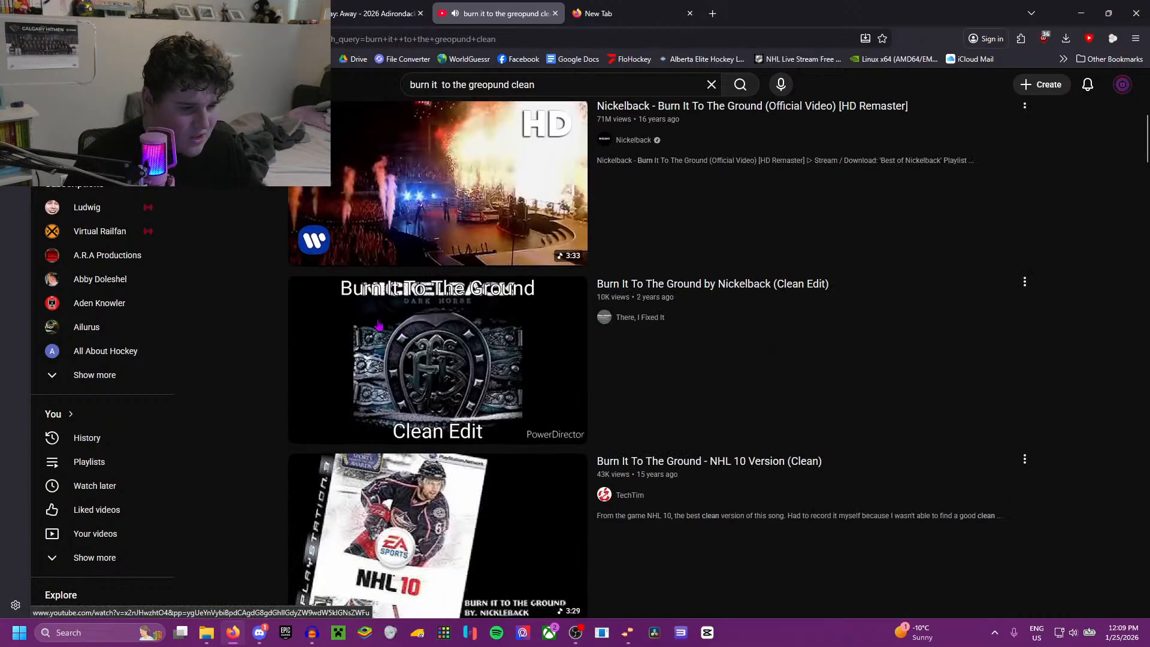
{"action": "scroll", "coordinate": [334, 303], "scroll_direction": "down", "scroll_amount": 10}
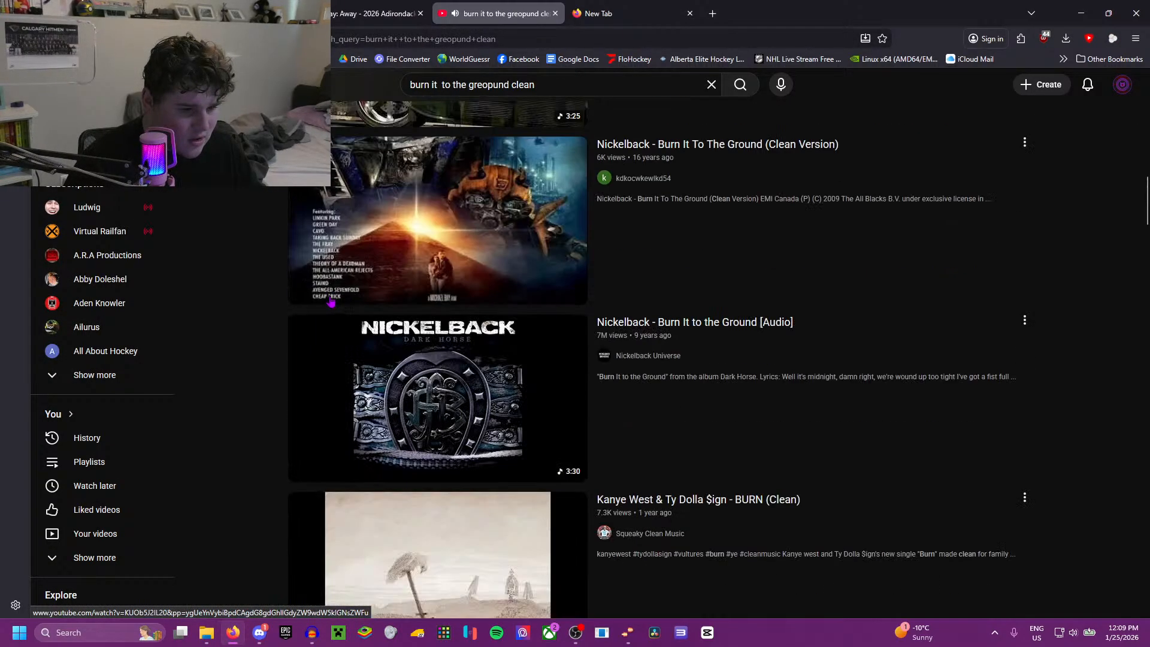
{"action": "scroll", "coordinate": [317, 302], "scroll_direction": "up", "scroll_amount": 10}
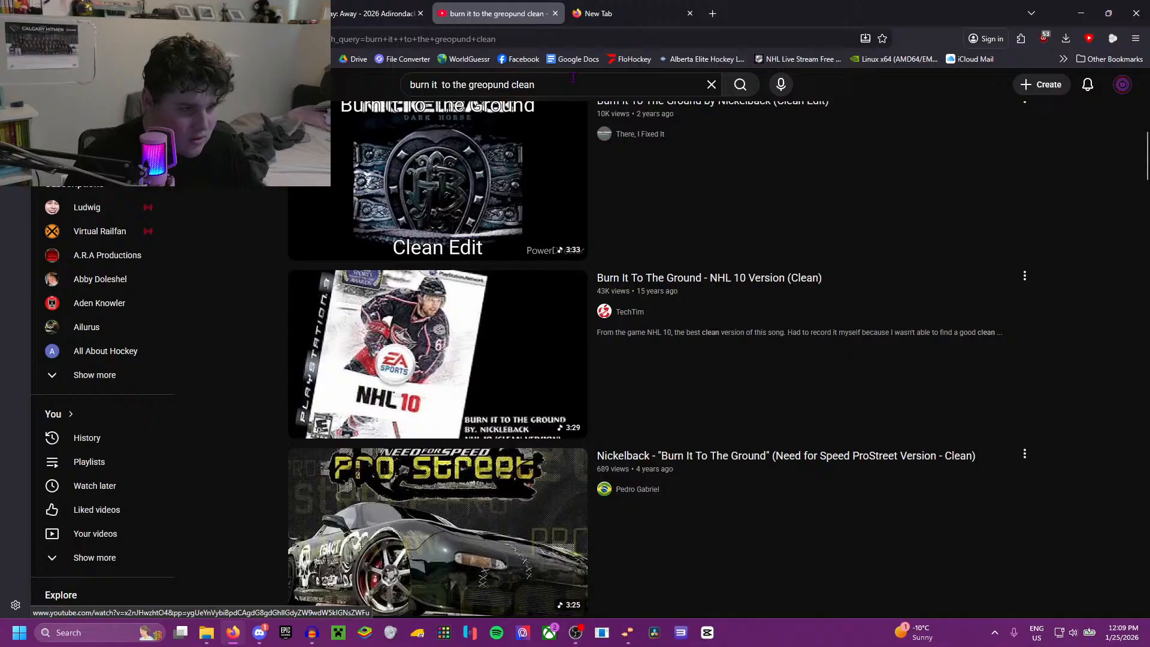
{"action": "left_click", "coordinate": [493, 89]}
{"action": "key", "text": "BackSpace"}
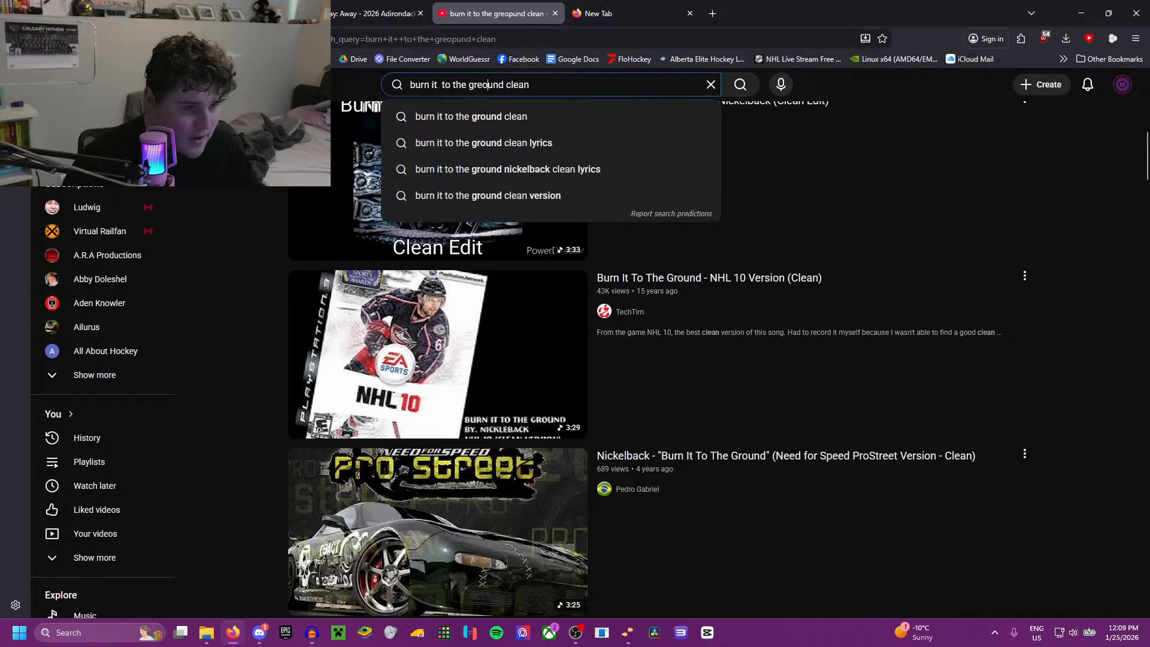
{"action": "key", "text": "Return"}
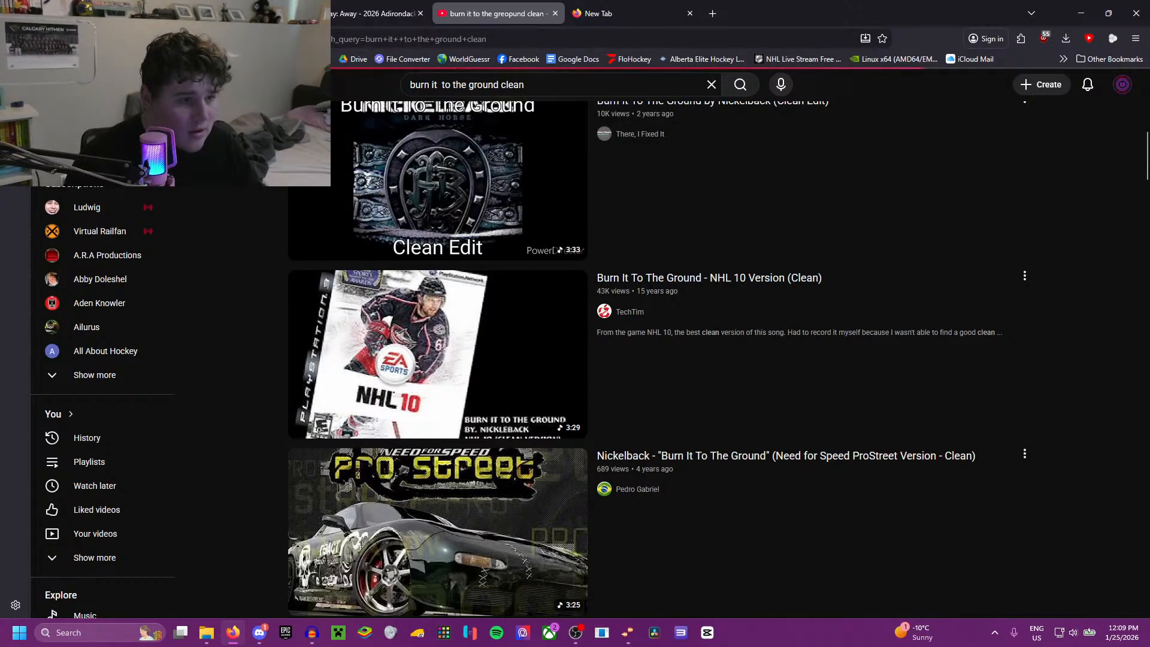
Step: Preview the R&M TV clean version and the "Clean Edit" version of Burn It To The Ground from the search results
{"action": "left_click", "coordinate": [485, 239]}
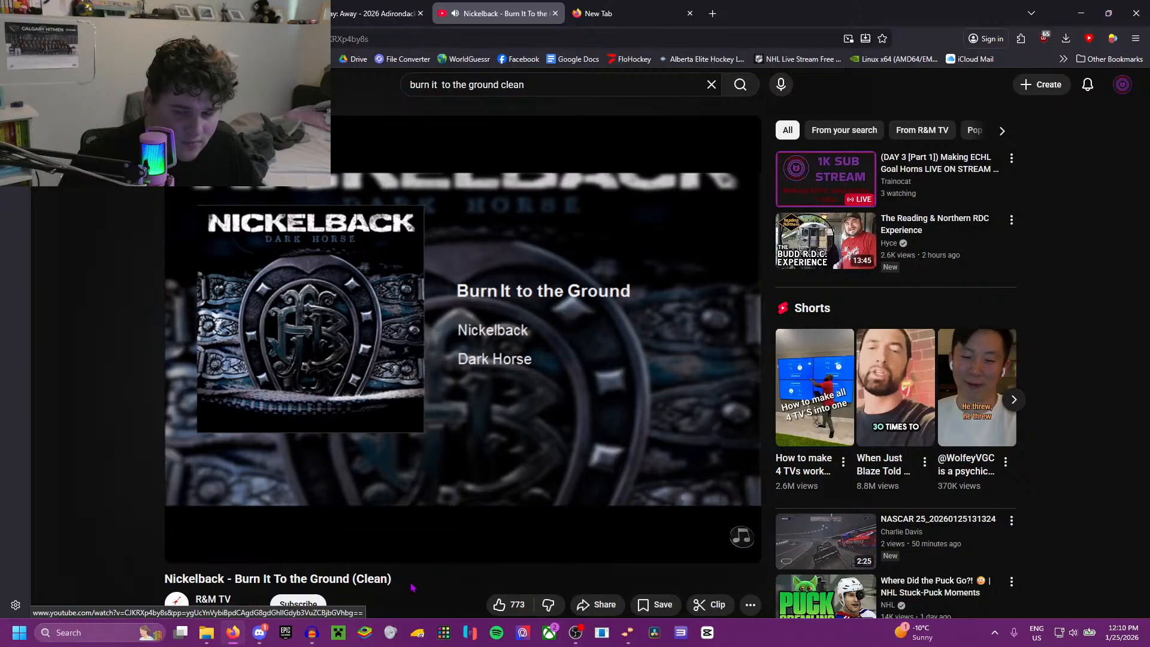
{"action": "key", "text": "l"}
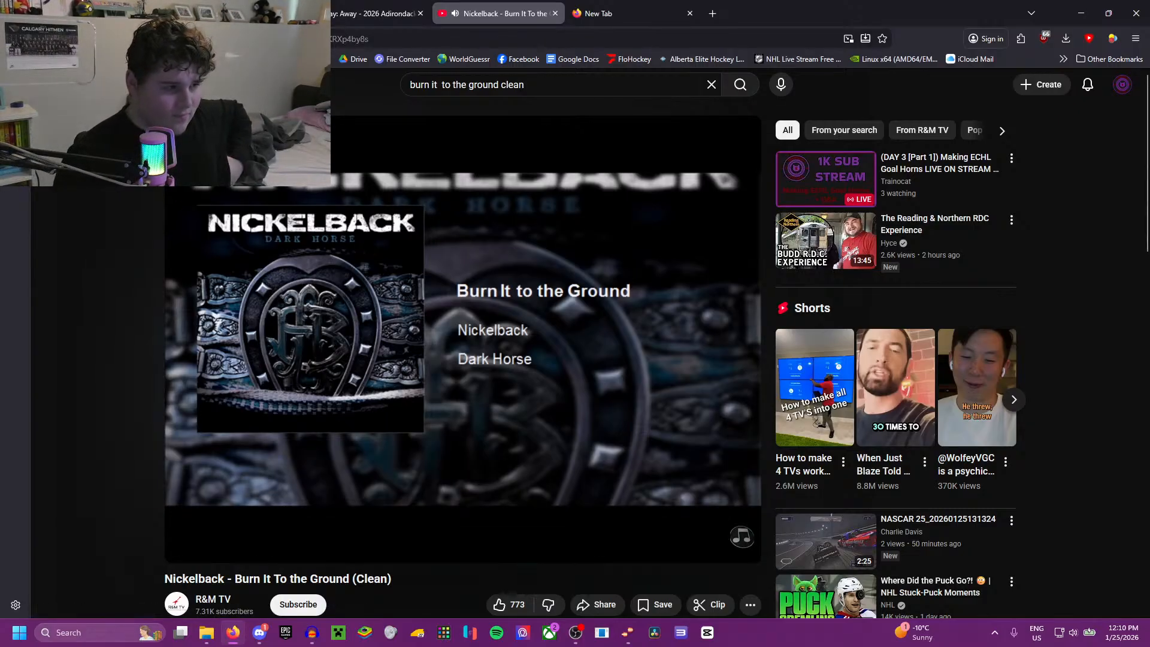
{"action": "left_click", "coordinate": [37, 39]}
{"action": "scroll", "coordinate": [359, 277], "scroll_direction": "down", "scroll_amount": 2}
{"action": "scroll", "coordinate": [364, 294], "scroll_direction": "up", "scroll_amount": 2}
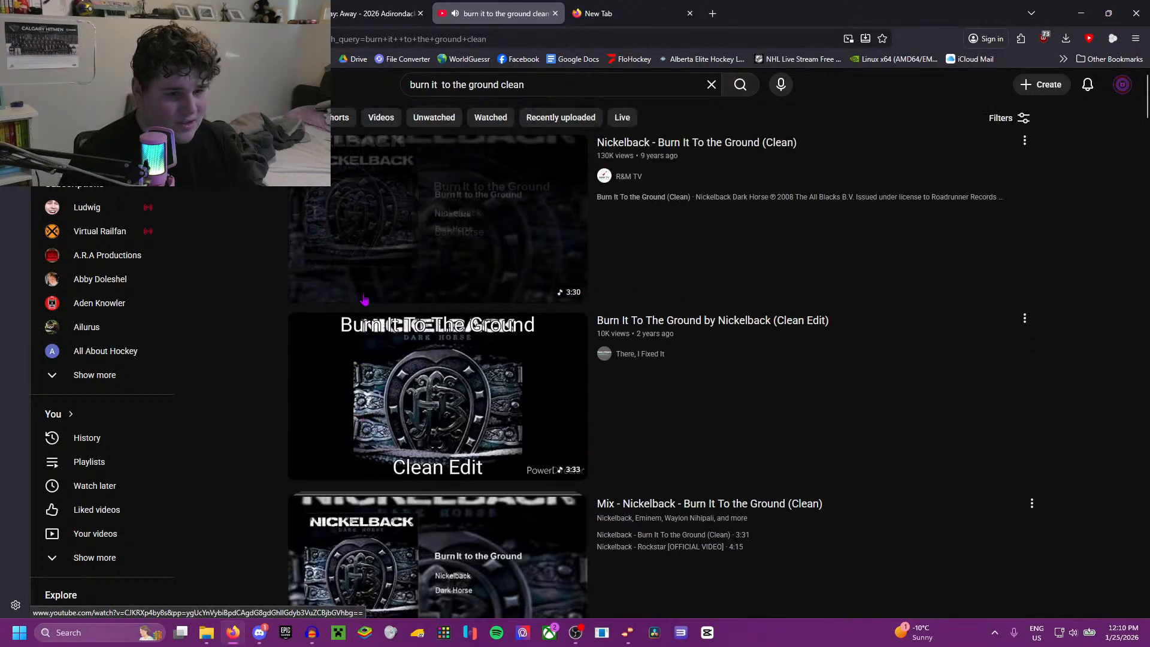
{"action": "scroll", "coordinate": [205, 329], "scroll_direction": "down", "scroll_amount": 10}
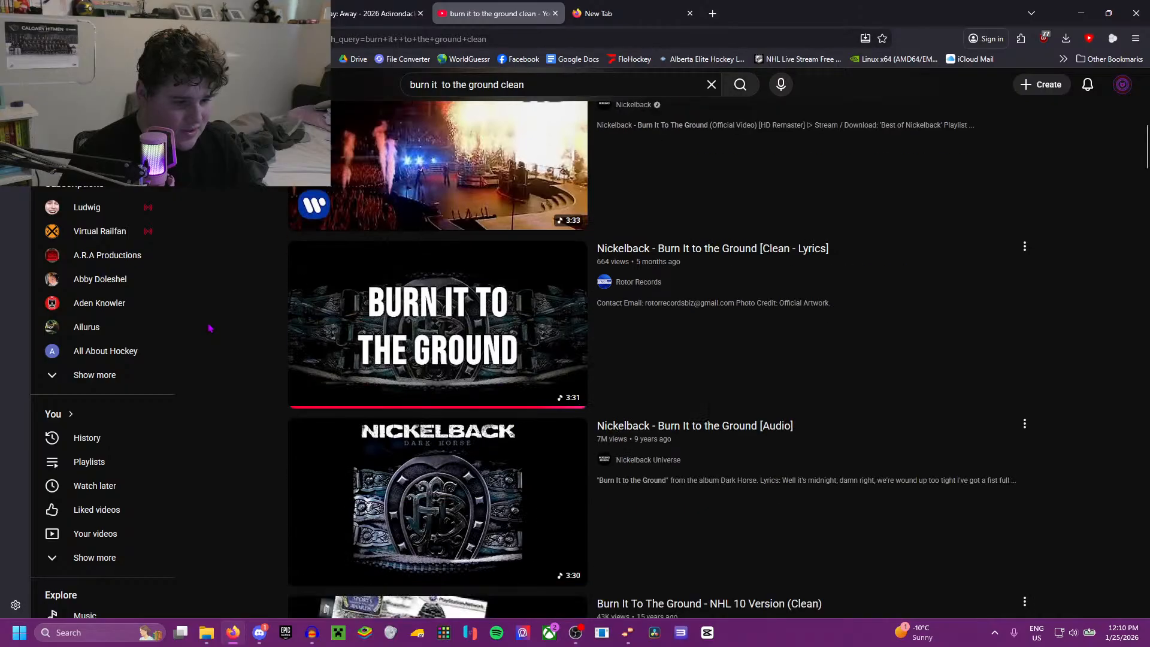
{"action": "scroll", "coordinate": [209, 327], "scroll_direction": "down", "scroll_amount": 6}
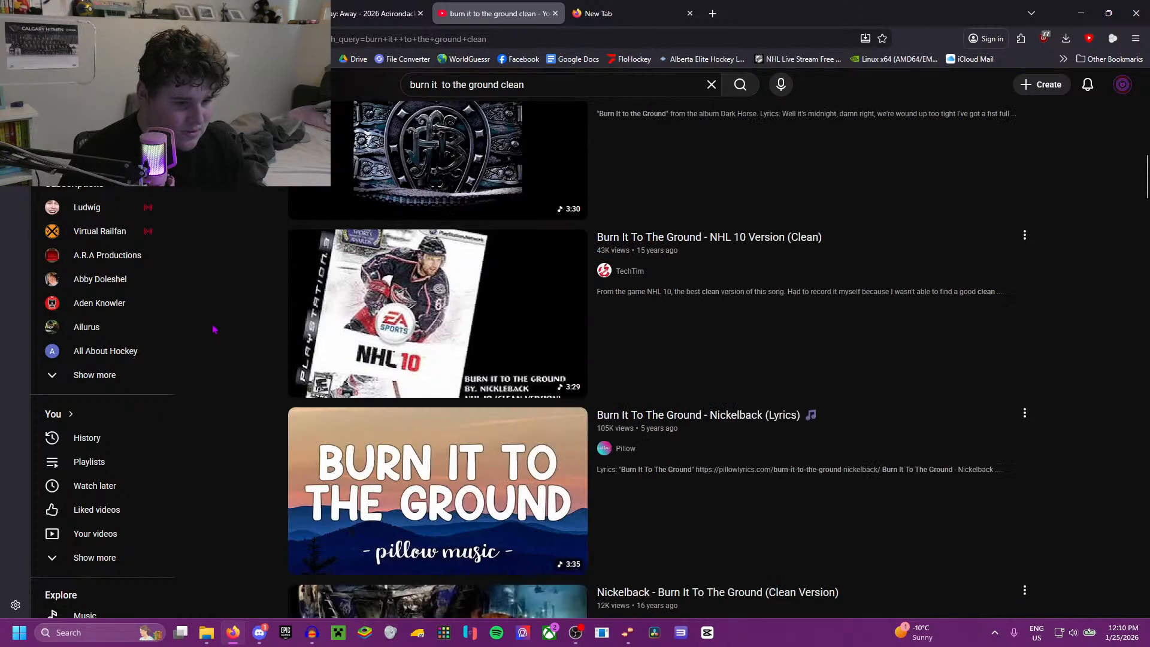
{"action": "scroll", "coordinate": [214, 329], "scroll_direction": "up", "scroll_amount": 16}
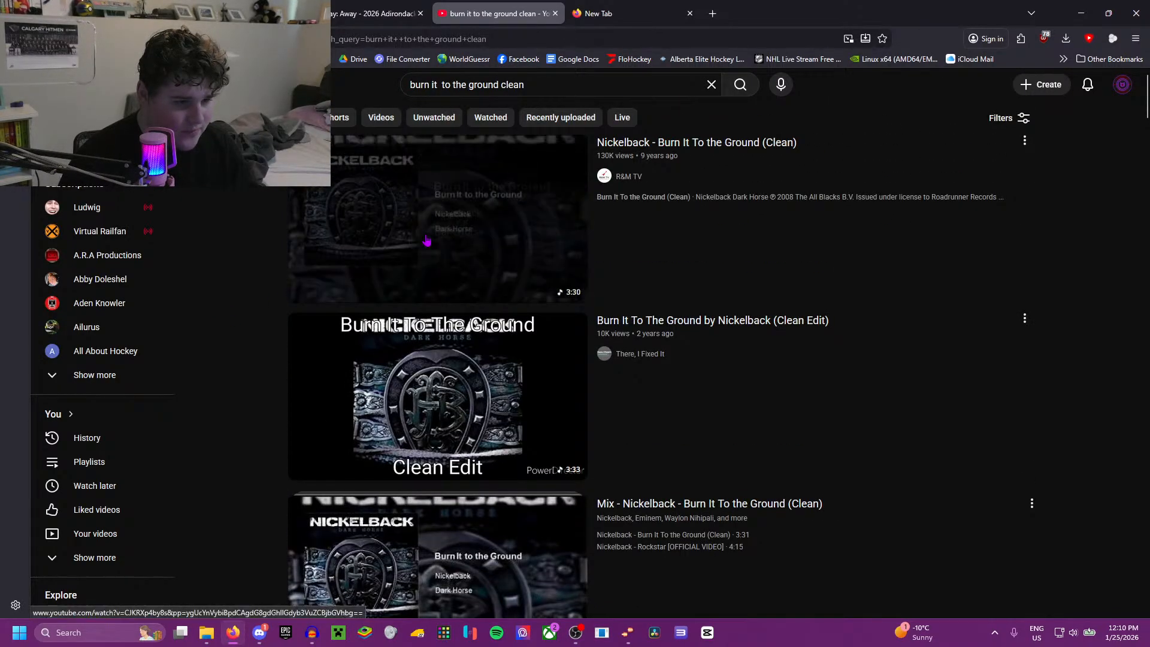
{"action": "left_click", "coordinate": [400, 426]}
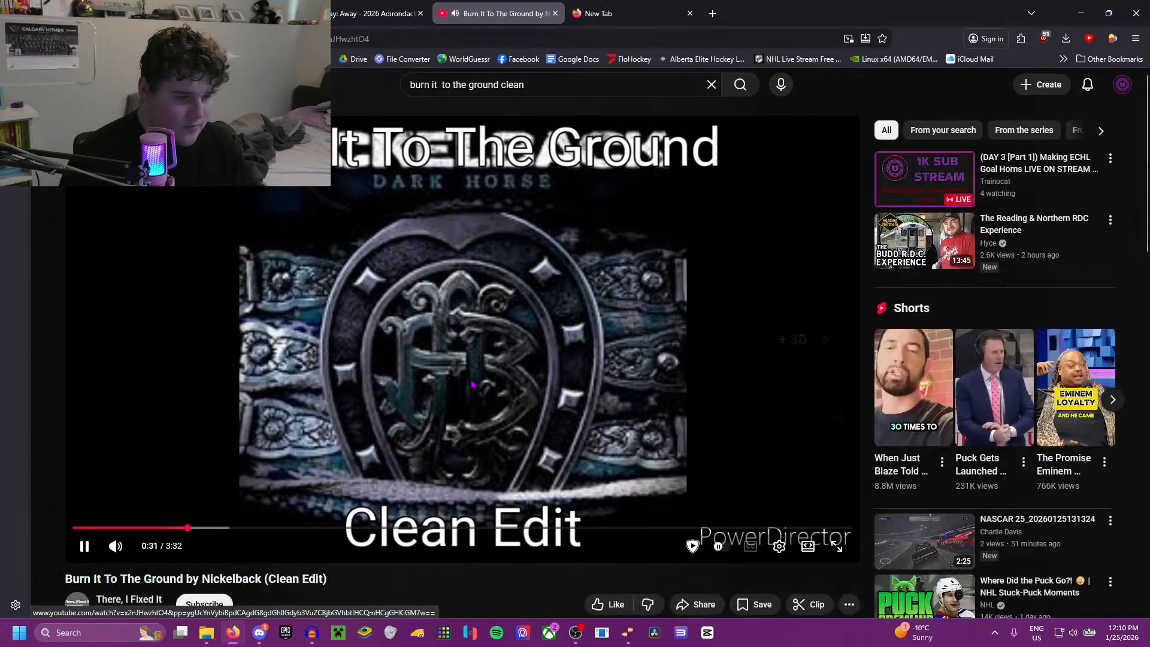
{"action": "key", "text": "alt+Left"}
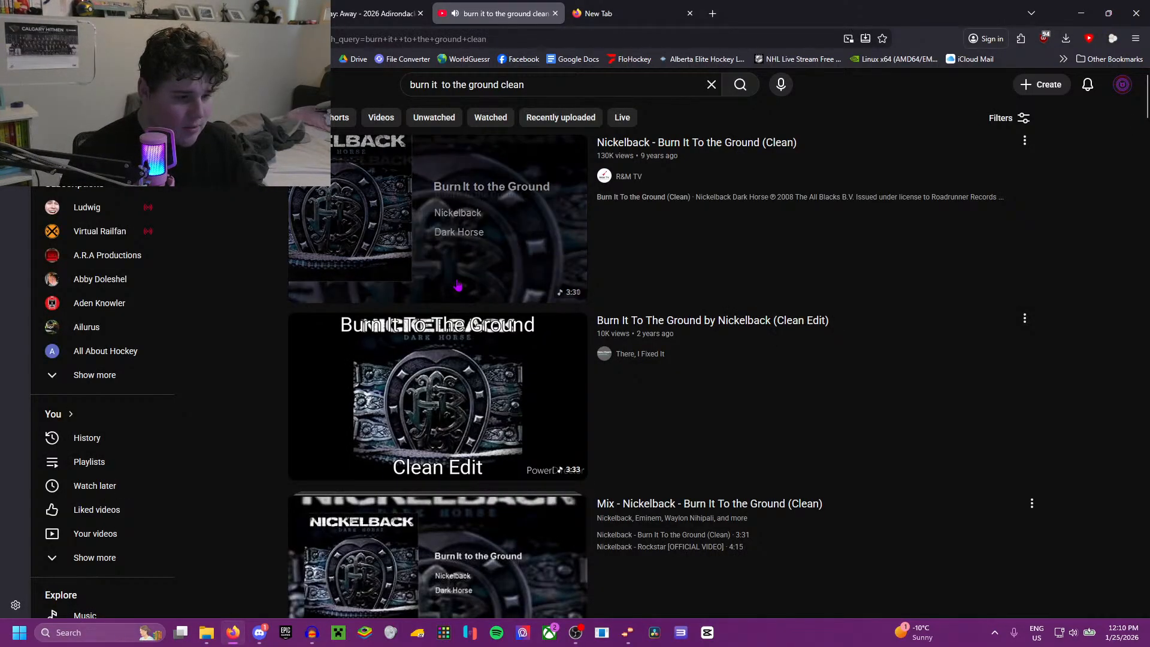
Step: Open the R&M TV video "Nickelback - Burn It To the Ground (Clean)" and copy its link
{"action": "left_click", "coordinate": [400, 313]}
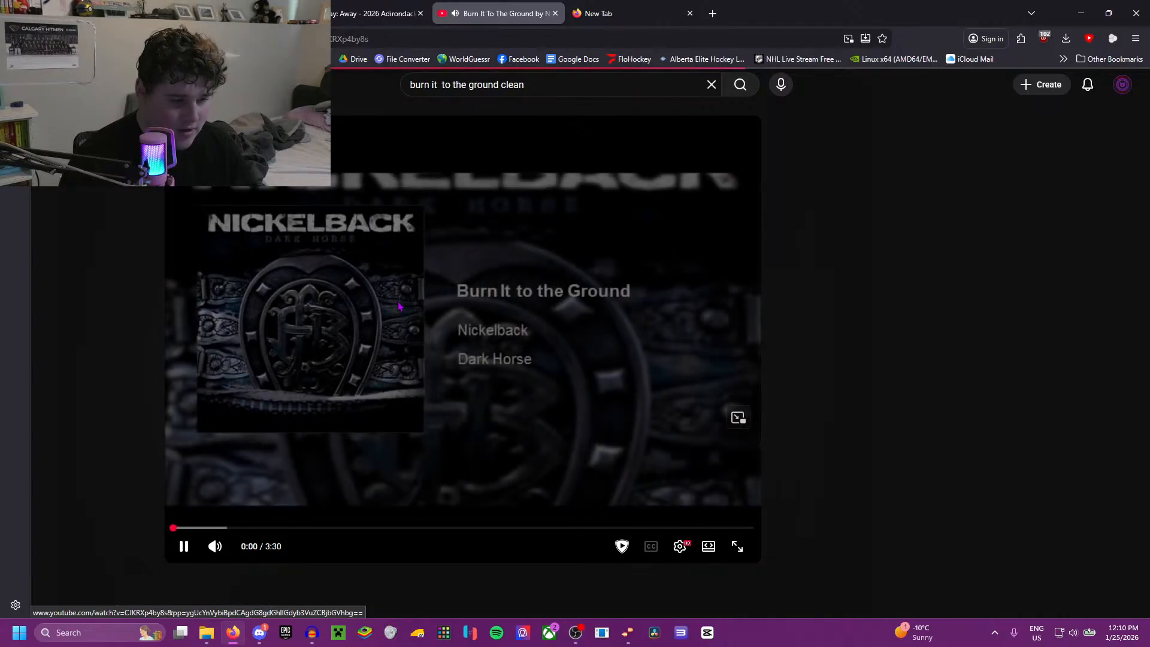
{"action": "key", "text": "ctrl+l"}
{"action": "key", "text": "Escape"}
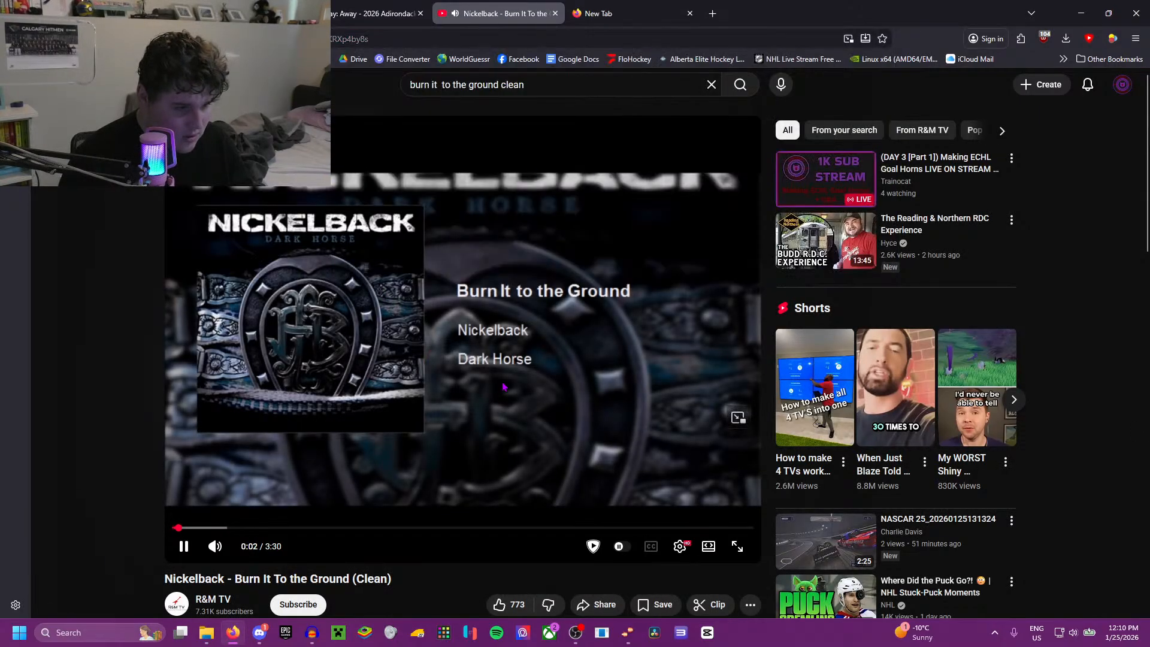
Step: Convert the copied video link on the YT1s site and download the audio as a 320 kbps MP3
{"action": "left_click", "coordinate": [629, 13]}
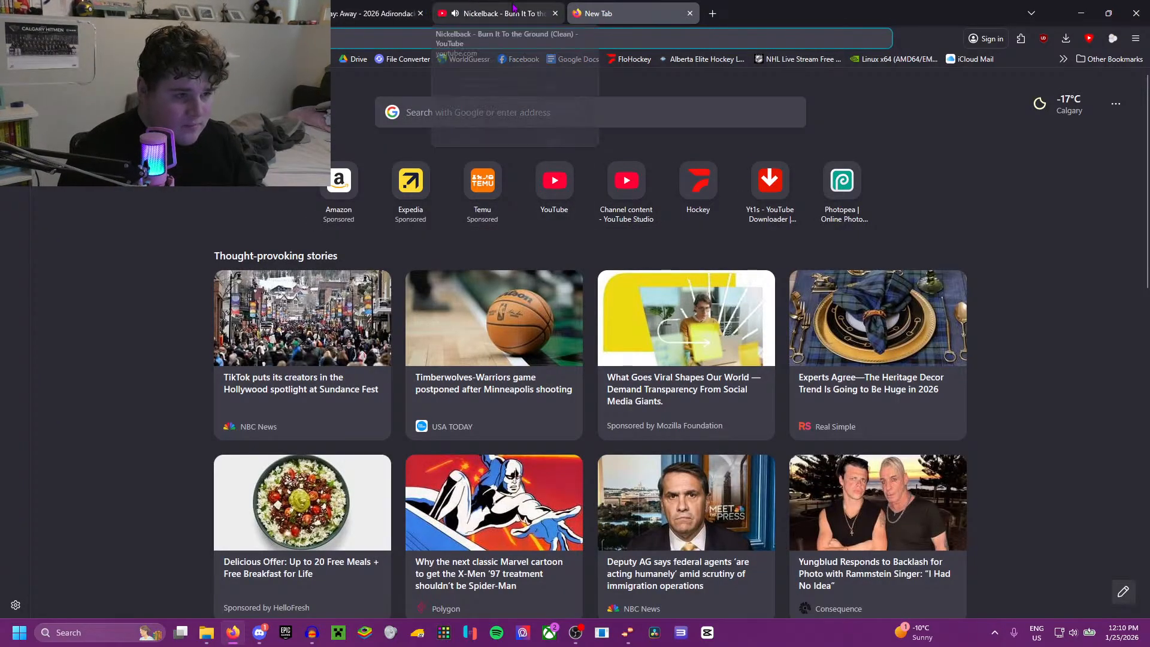
{"action": "left_click", "coordinate": [772, 186]}
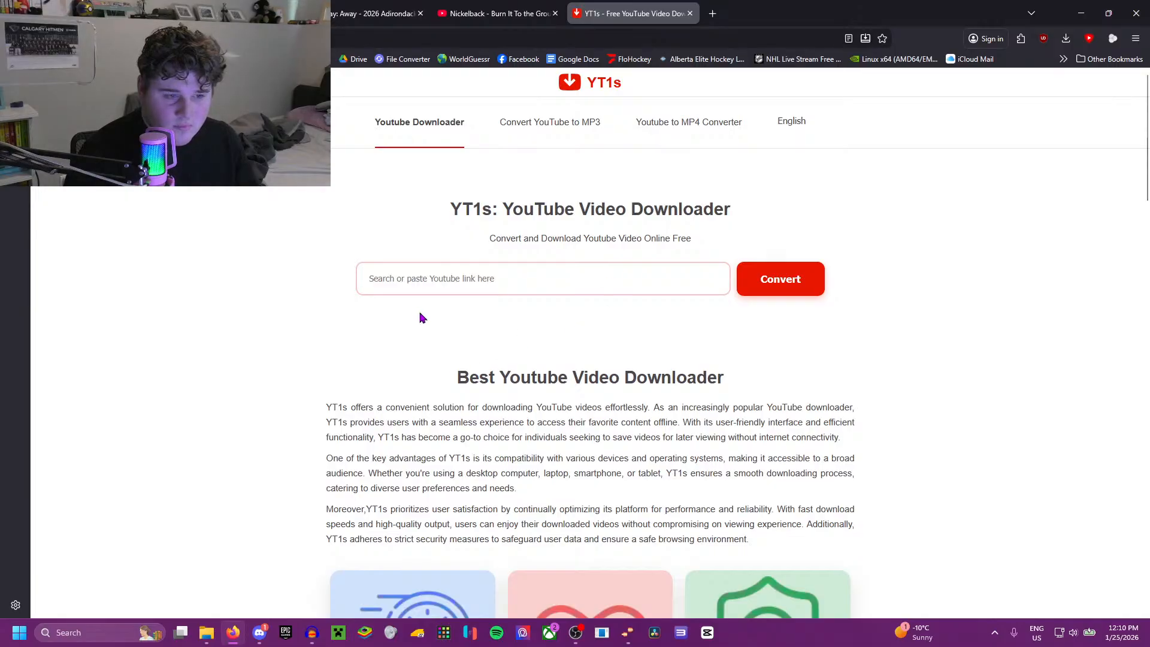
{"action": "key", "text": "ctrl+v"}
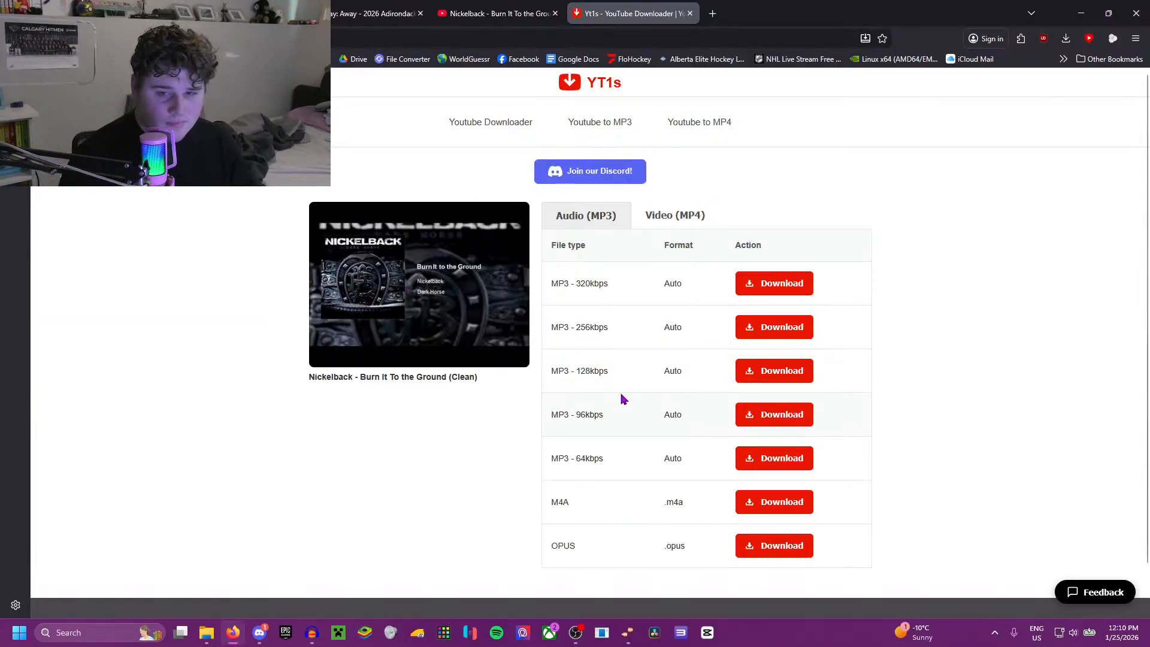
{"action": "left_click", "coordinate": [766, 290]}
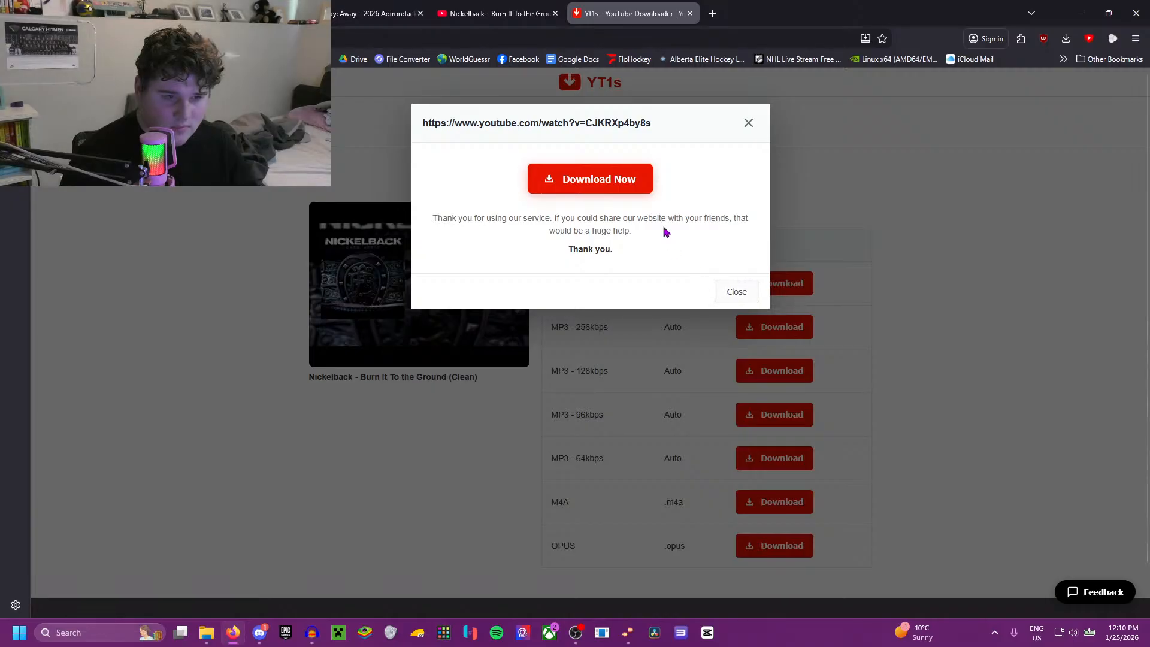
{"action": "left_click", "coordinate": [637, 185]}
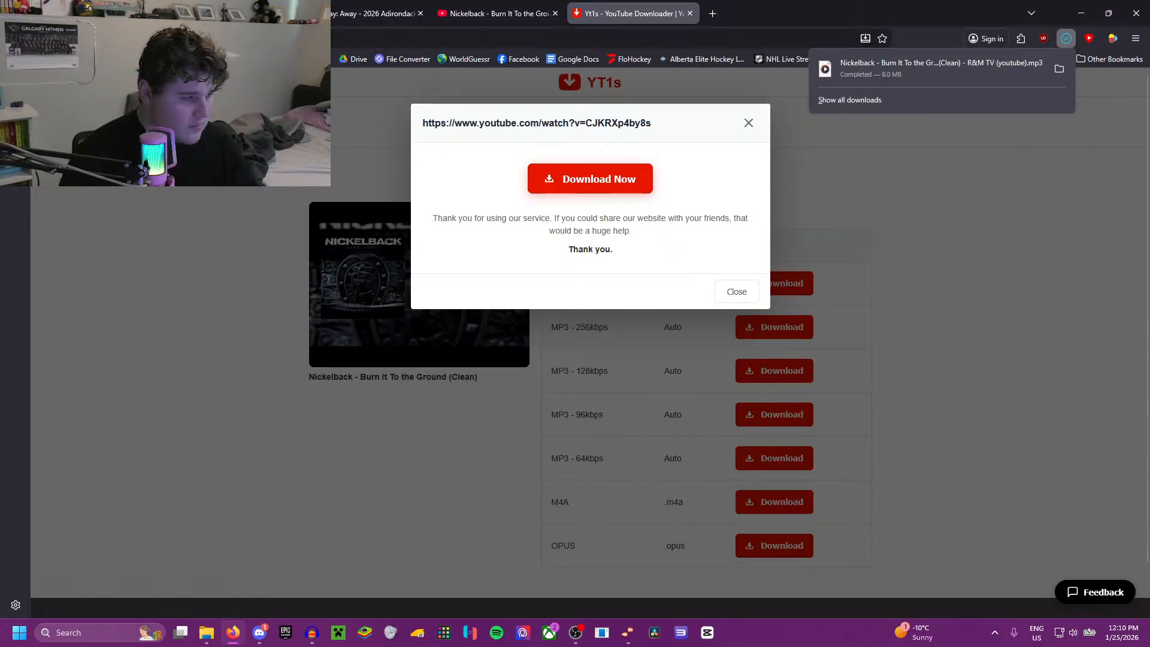
Step: Switch to the Audacity project with the GRN horn tracks, delete its old song track, and import the downloaded clean Burn It to the Ground MP3
{"action": "left_click", "coordinate": [1060, 69]}
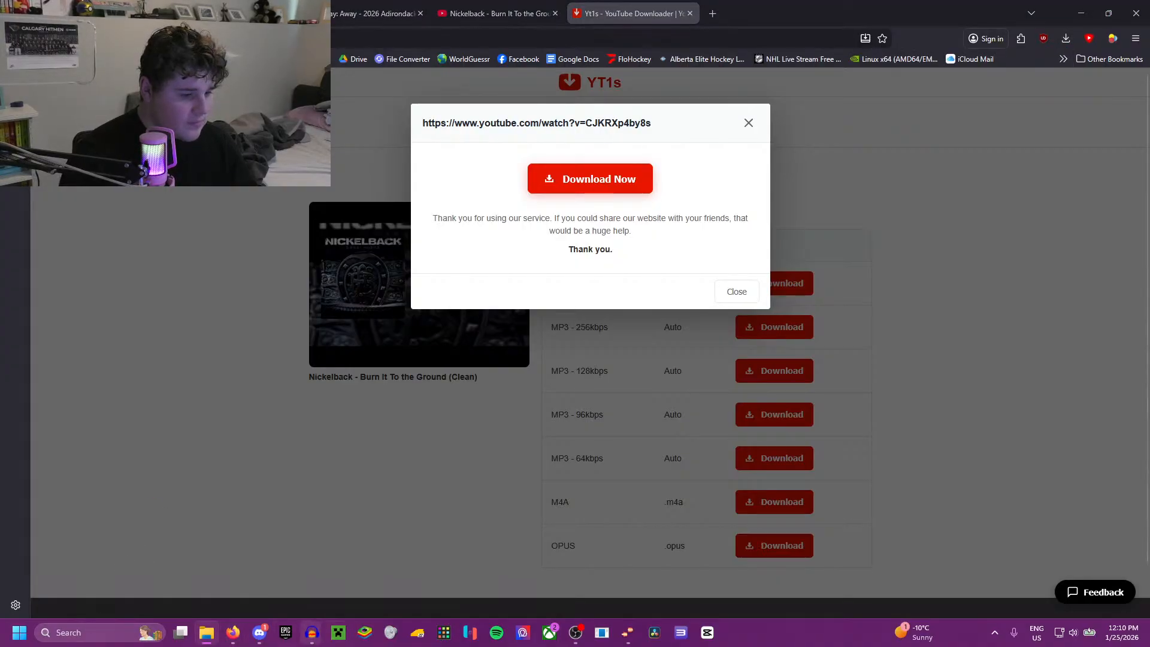
{"action": "mouse_move", "coordinate": [316, 638]}
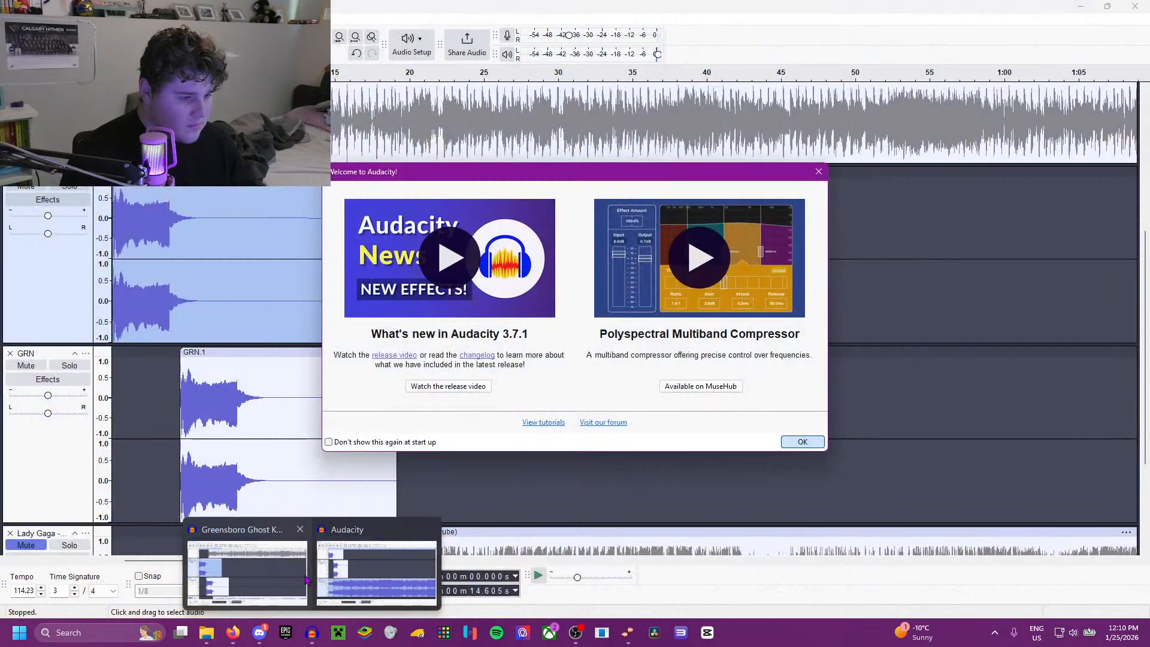
{"action": "left_click", "coordinate": [328, 580]}
{"action": "left_click", "coordinate": [10, 364]}
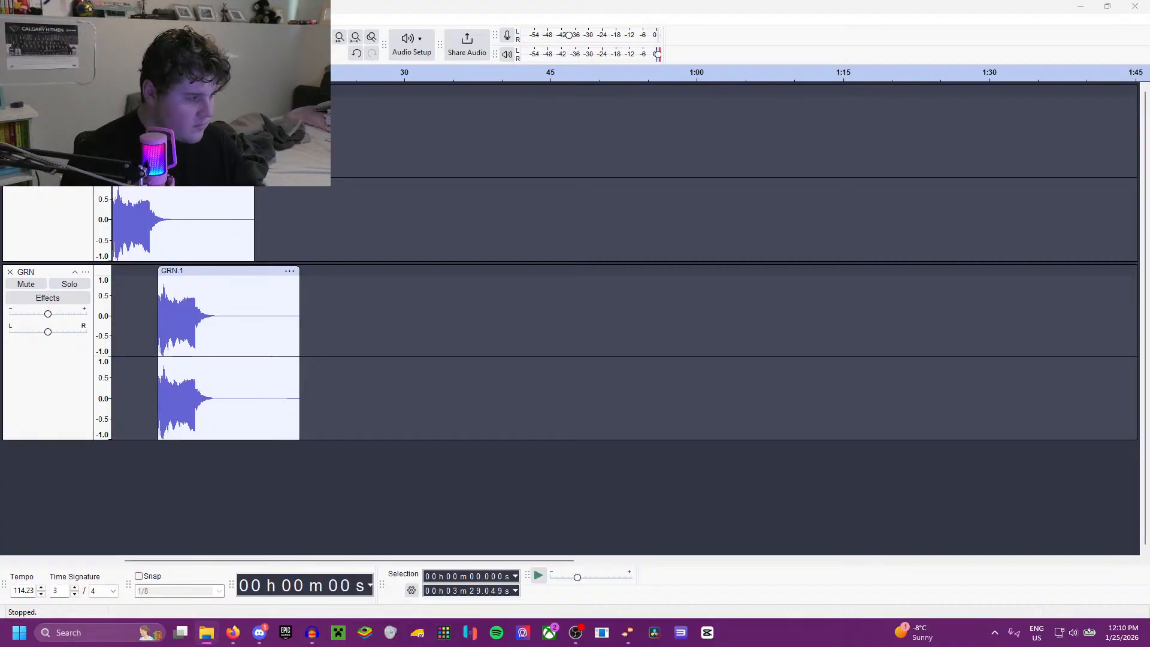
{"action": "left_click_drag", "start_coordinate": [203, 442], "coordinate": [201, 438]}
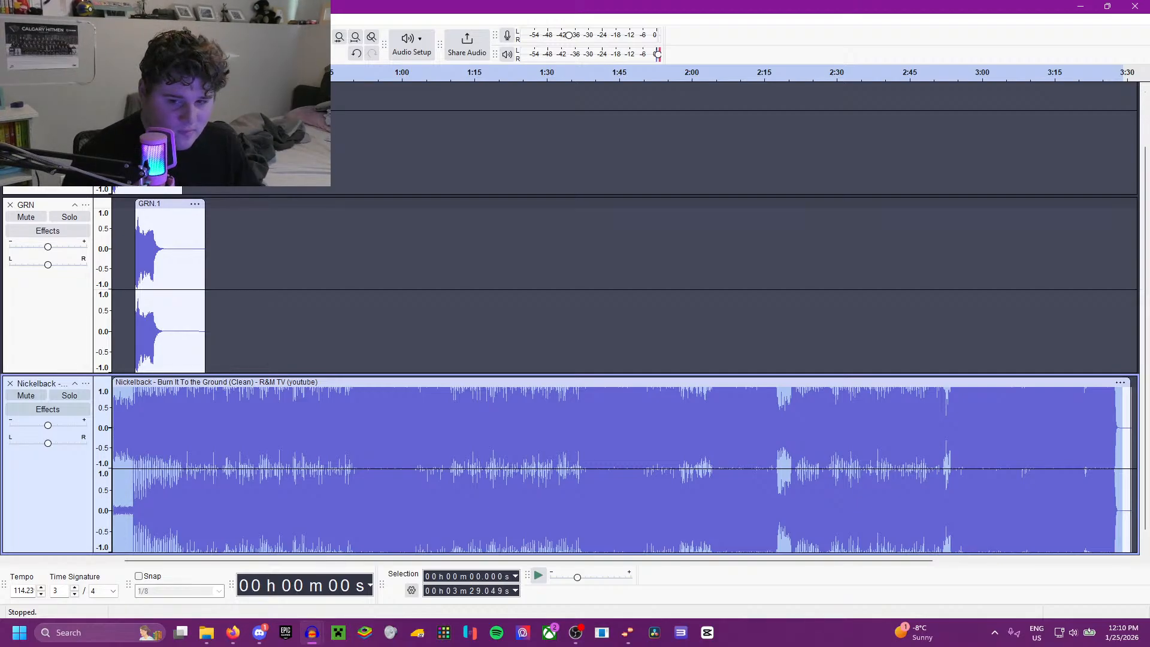
Step: Mix the imported Nickelback track from stereo down to mono and duplicate it
{"action": "left_click", "coordinate": [205, 20]}
{"action": "mouse_move", "coordinate": [252, 128]}
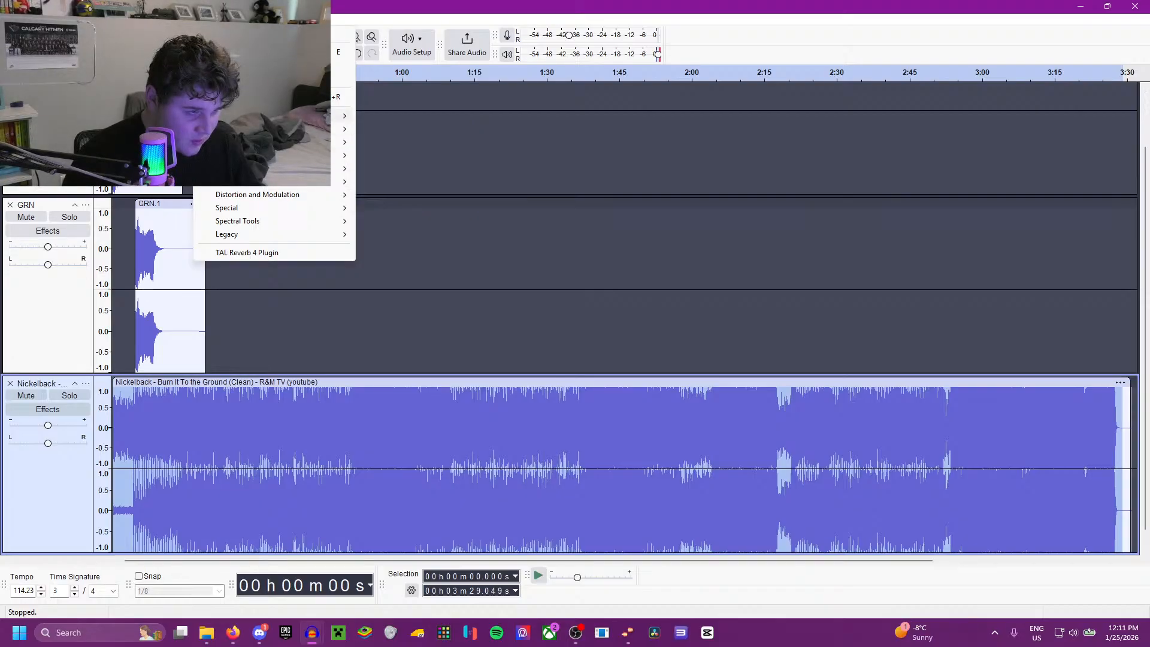
{"action": "left_click", "coordinate": [205, 19]}
{"action": "mouse_move", "coordinate": [173, 34]}
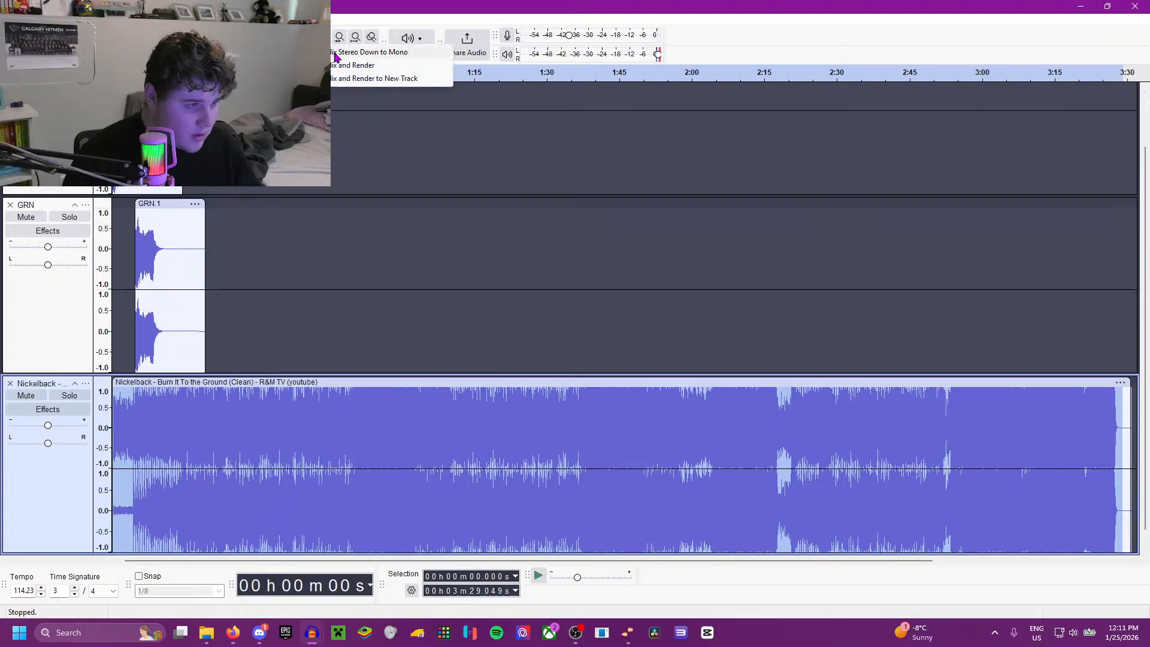
{"action": "left_click", "coordinate": [340, 56]}
{"action": "key", "text": "ctrl+d"}
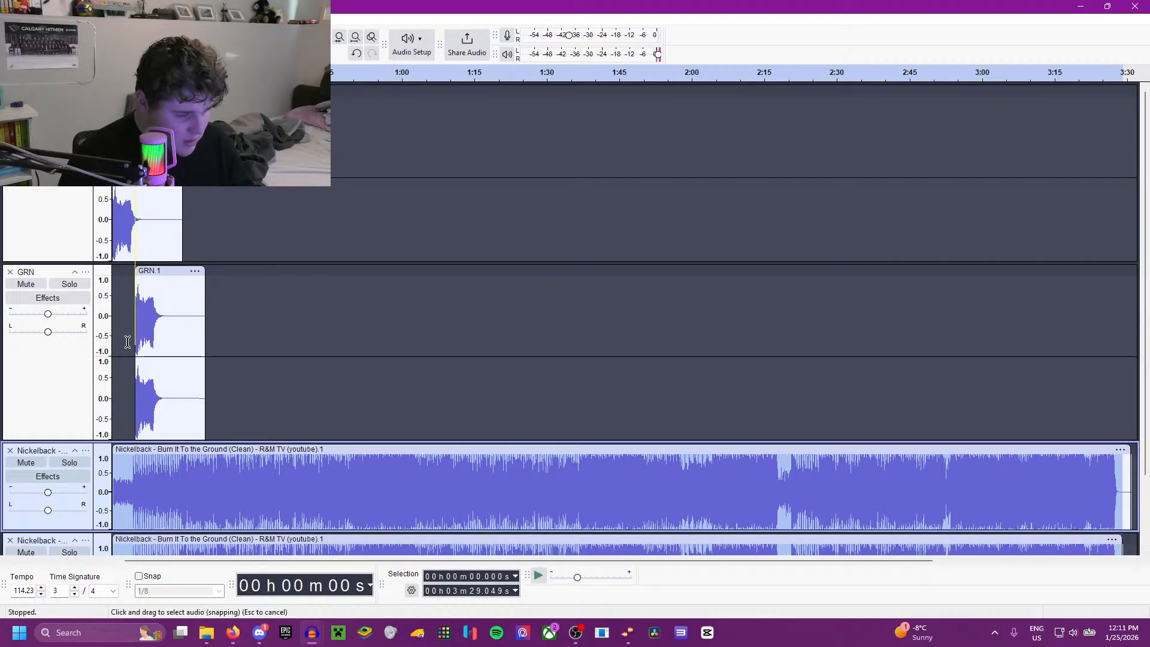
Step: Combine the two mono Nickelback tracks into one stereo track, allowing the clips to be rendered
{"action": "left_click", "coordinate": [85, 450]}
{"action": "left_click", "coordinate": [138, 371]}
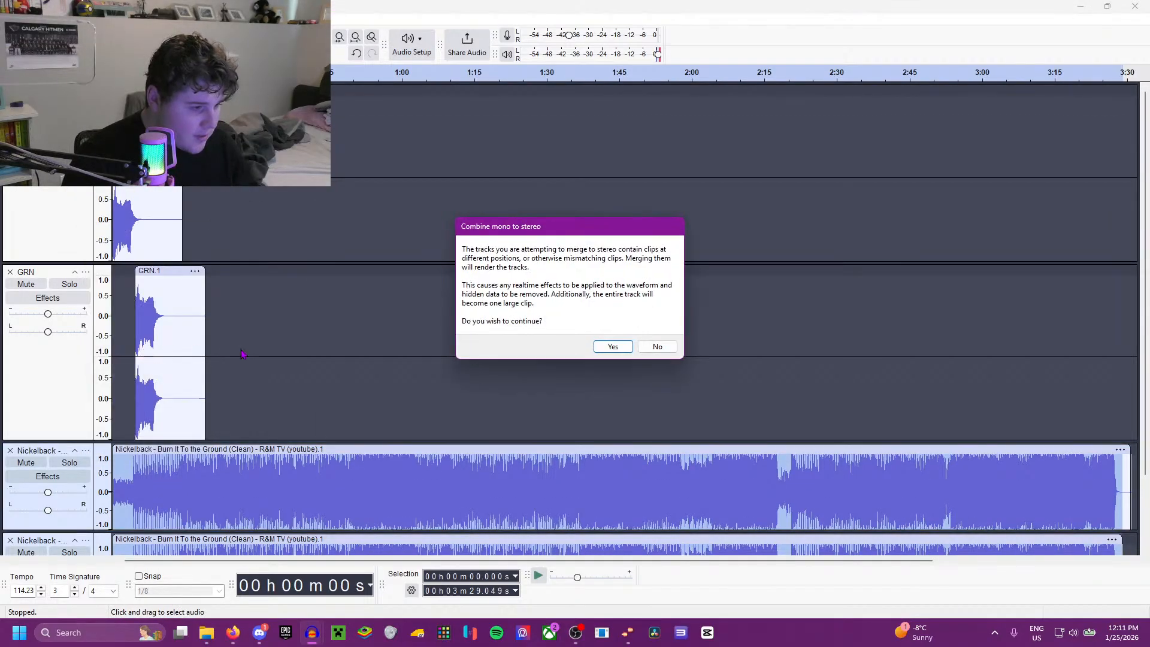
{"action": "left_click", "coordinate": [607, 347]}
Step: Play the combined Nickelback track from the start and listen through its first 16 seconds or so
{"action": "scroll", "coordinate": [174, 334], "scroll_direction": "down", "scroll_amount": 3}
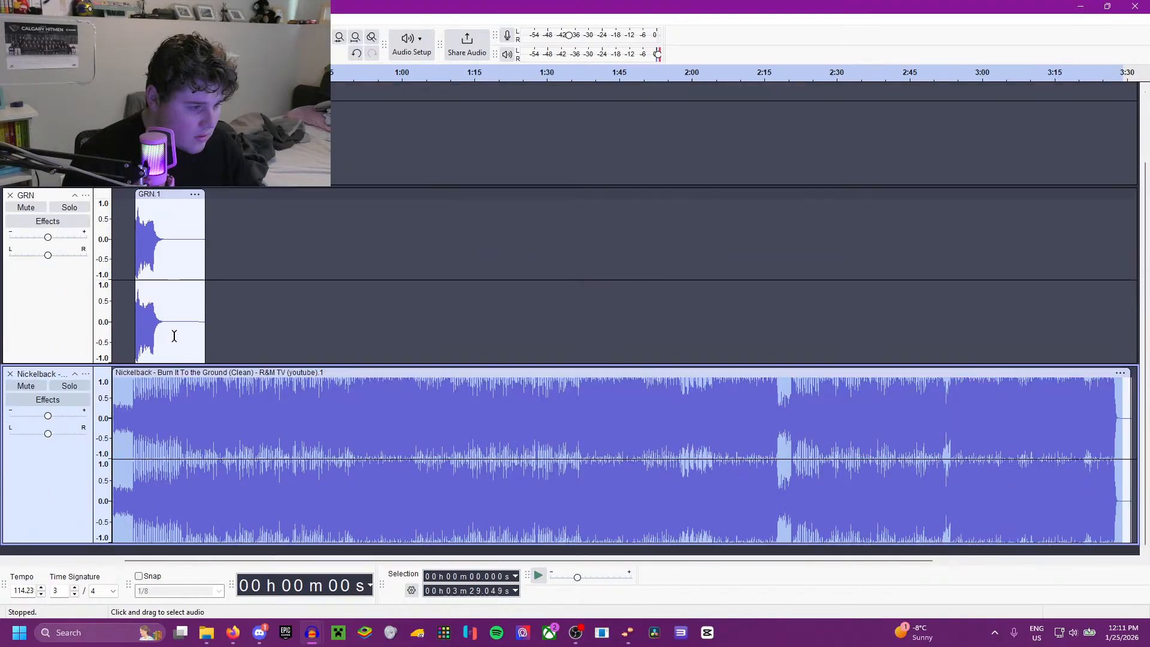
{"action": "key", "text": "space"}
{"action": "scroll", "coordinate": [122, 363], "scroll_direction": "up", "scroll_amount": 2}
{"action": "scroll", "coordinate": [123, 366], "scroll_direction": "up", "scroll_amount": 2}
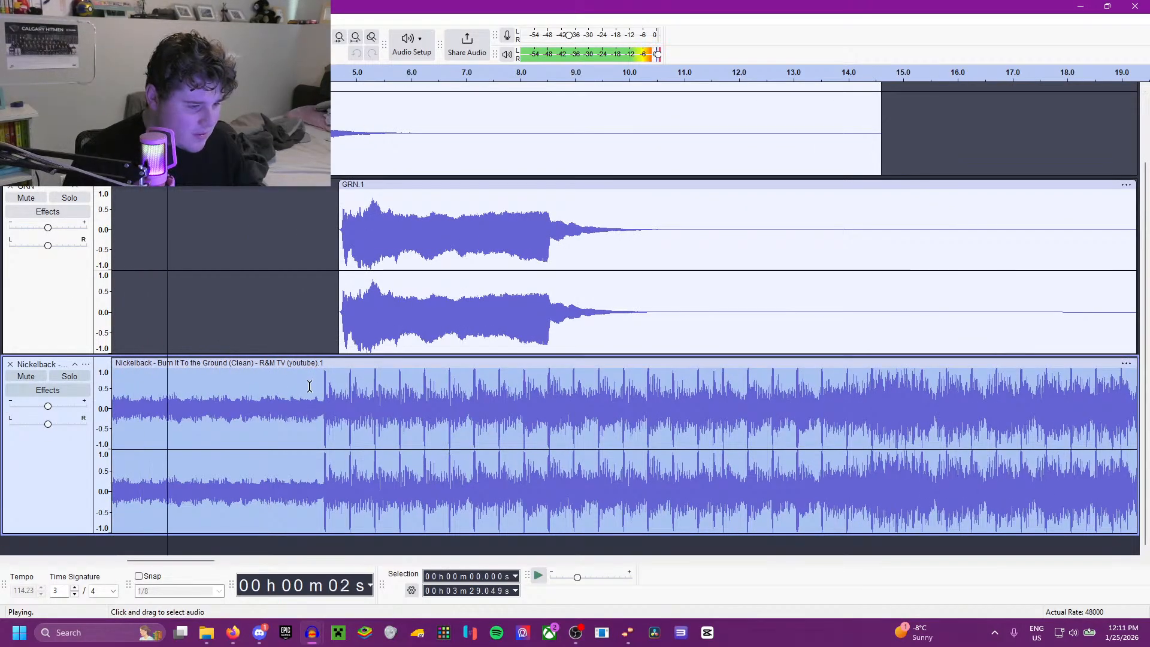
{"action": "scroll", "coordinate": [280, 397], "scroll_direction": "down", "scroll_amount": 3}
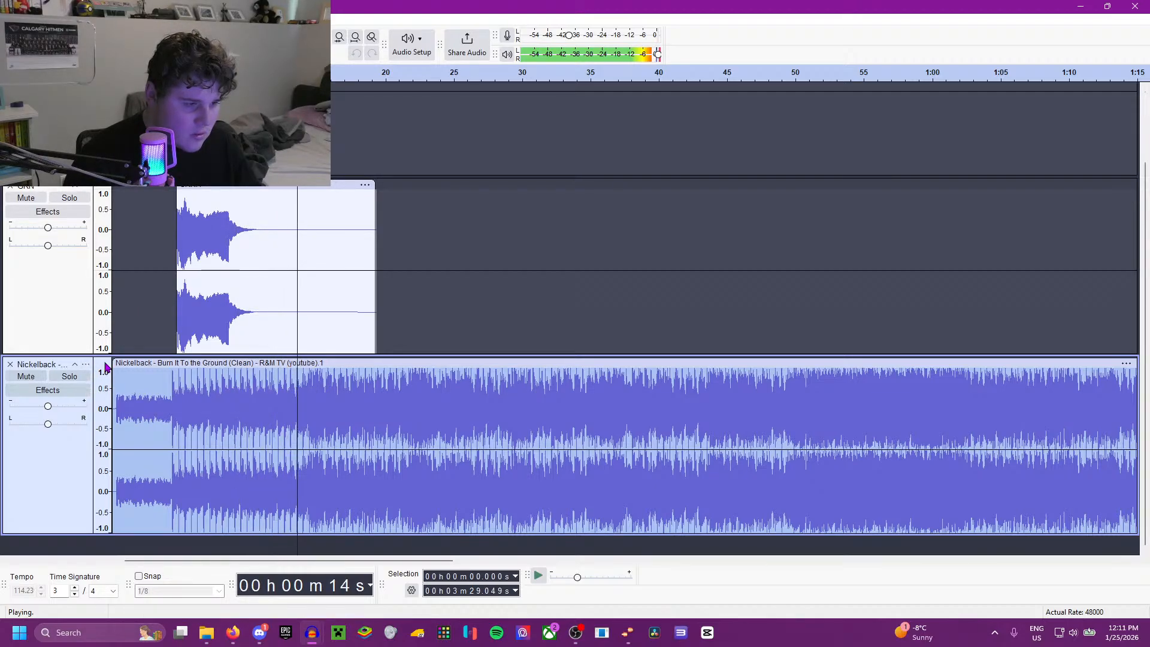
{"action": "scroll", "coordinate": [251, 394], "scroll_direction": "up", "scroll_amount": 2}
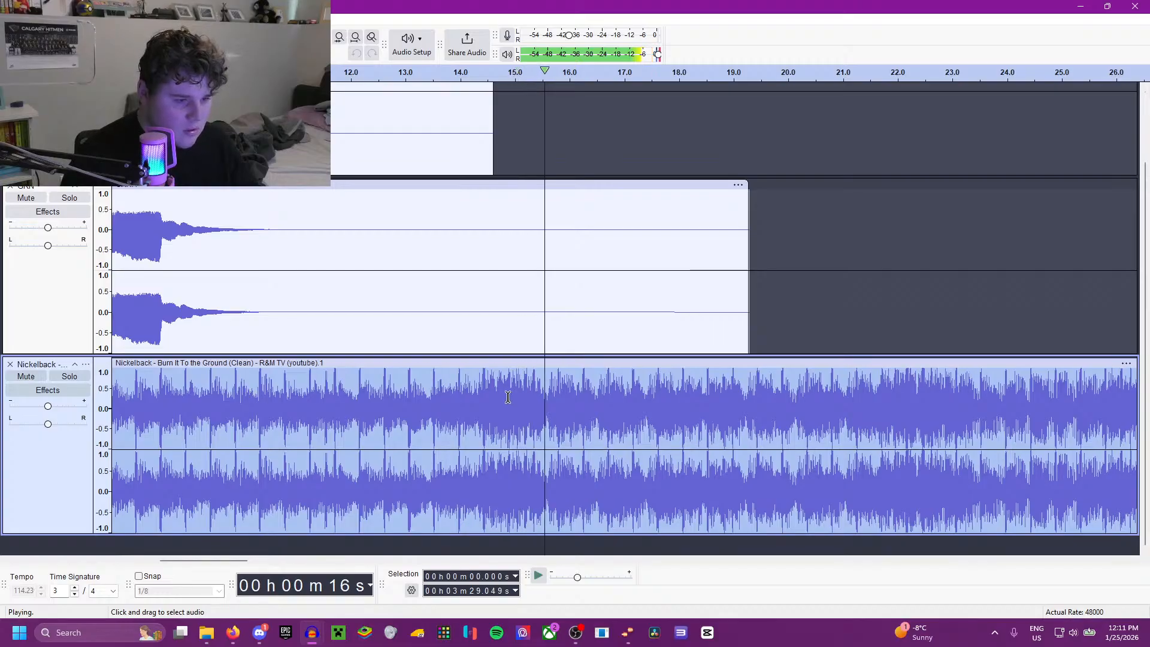
{"action": "key", "text": "space"}
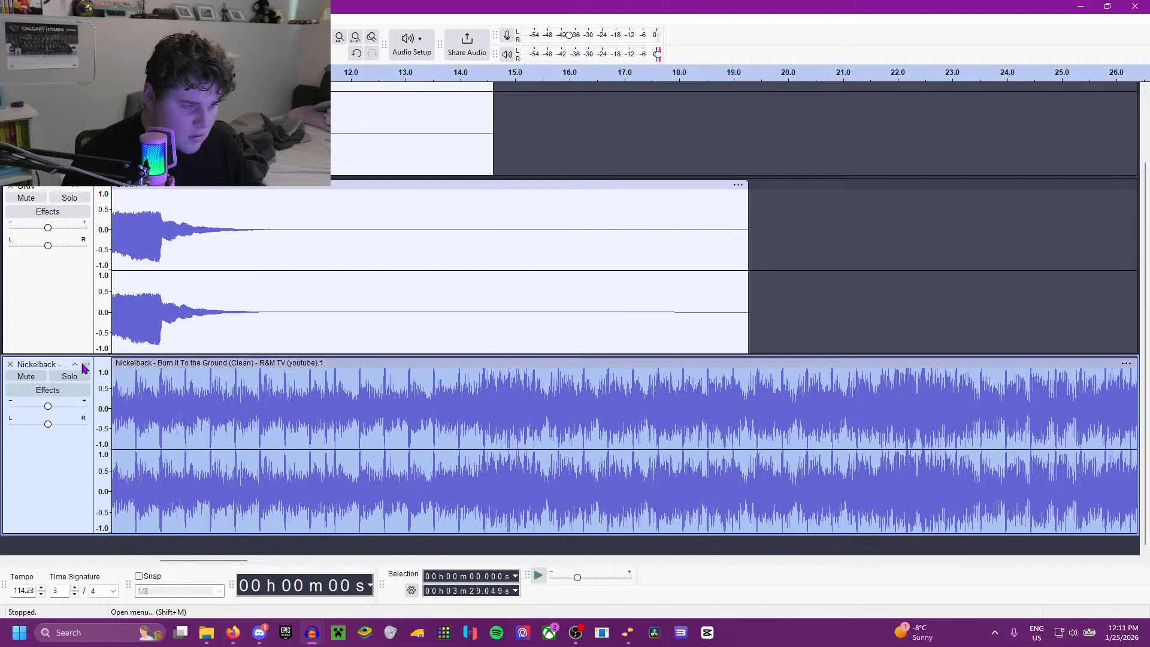
Step: Reduce the level of the entire stereo Nickelback track with the Amplify effect
{"action": "left_click", "coordinate": [86, 364]}
{"action": "left_click", "coordinate": [205, 19]}
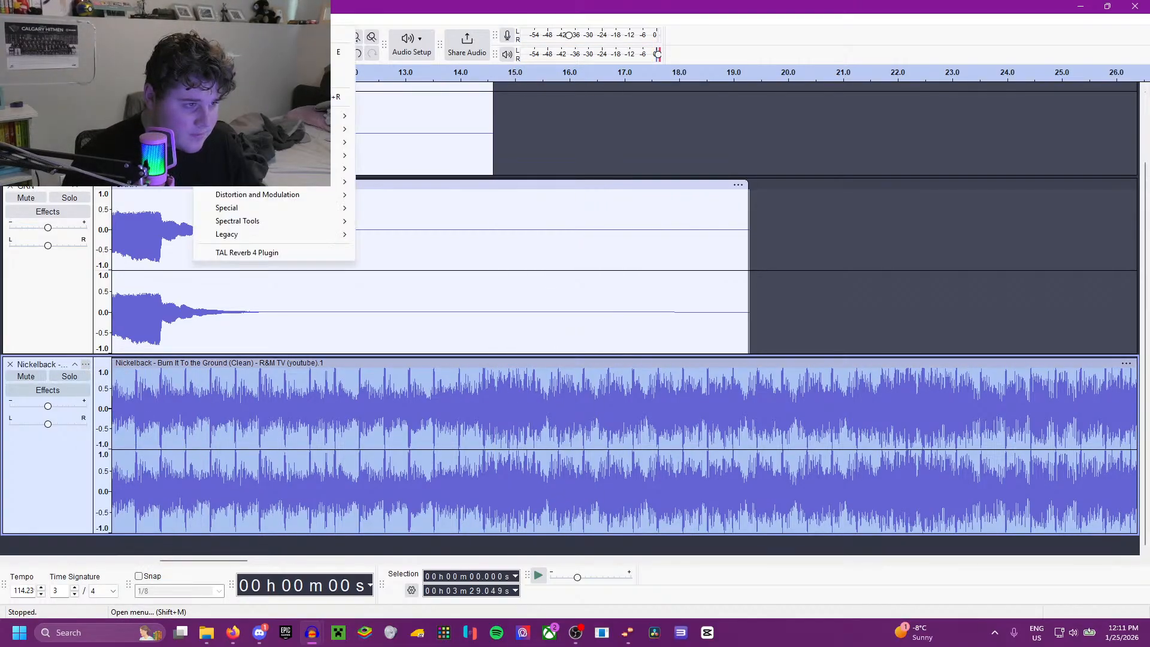
{"action": "mouse_move", "coordinate": [288, 115]}
{"action": "left_click", "coordinate": [423, 116]}
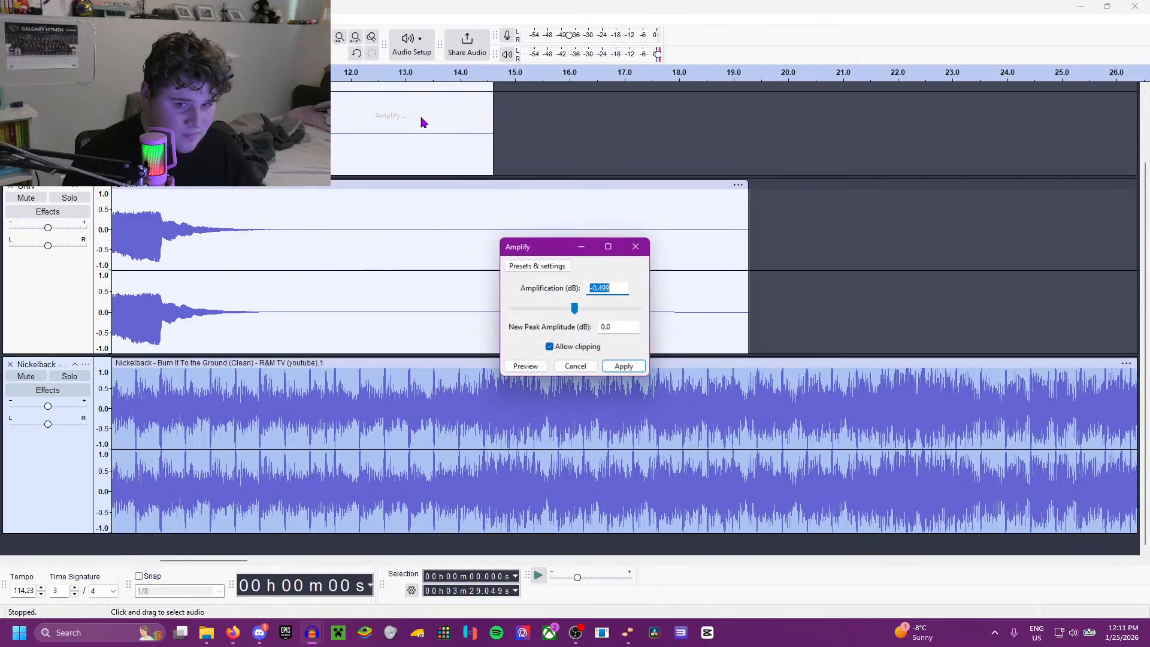
{"action": "left_click", "coordinate": [624, 366]}
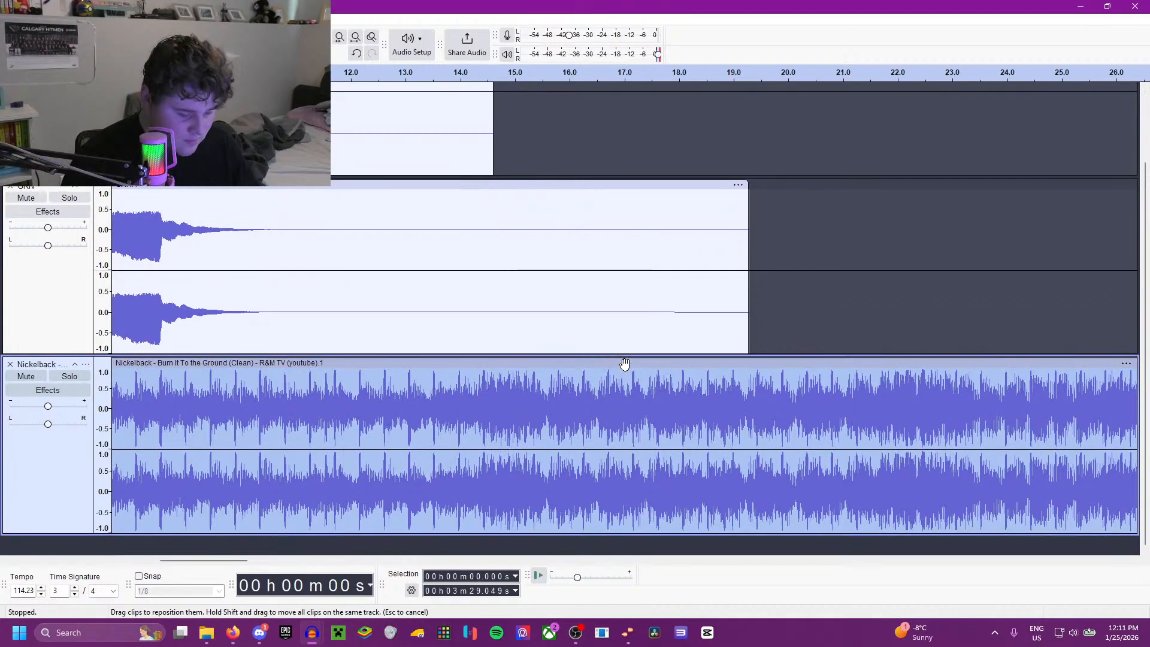
Step: Audition the Nickelback track from the start and around 7.6, 24, 37 and 43.5 seconds to find the goal song section
{"action": "key", "text": "space"}
{"action": "scroll", "coordinate": [557, 347], "scroll_direction": "down", "scroll_amount": 3}
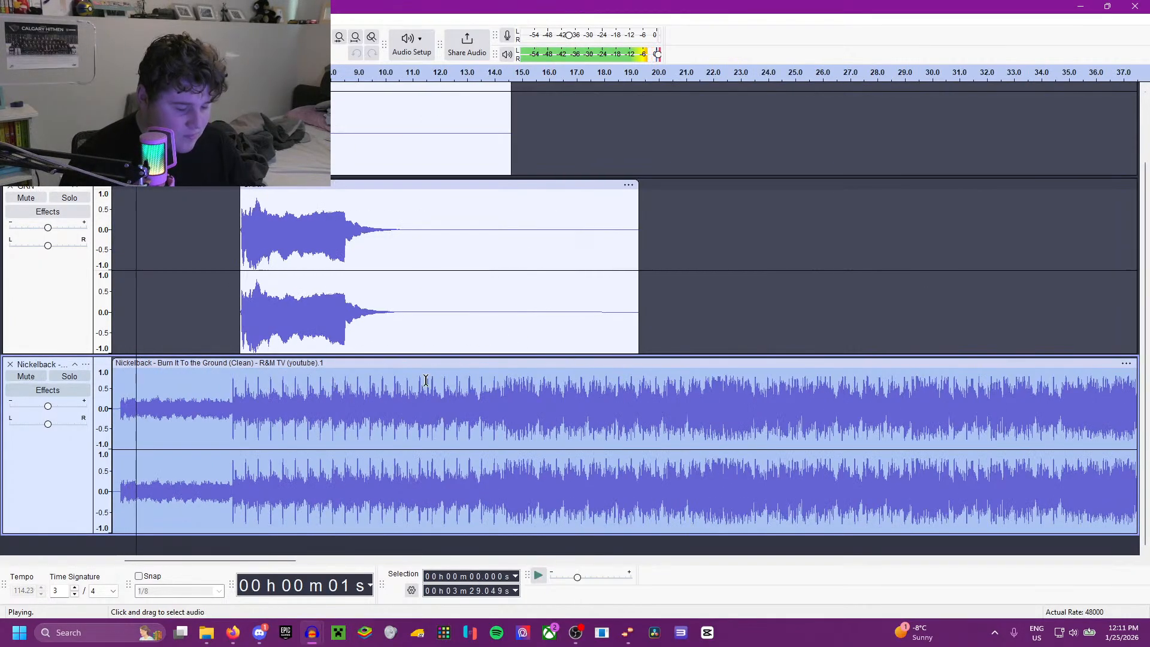
{"action": "key", "text": "space"}
{"action": "key", "text": "space"}
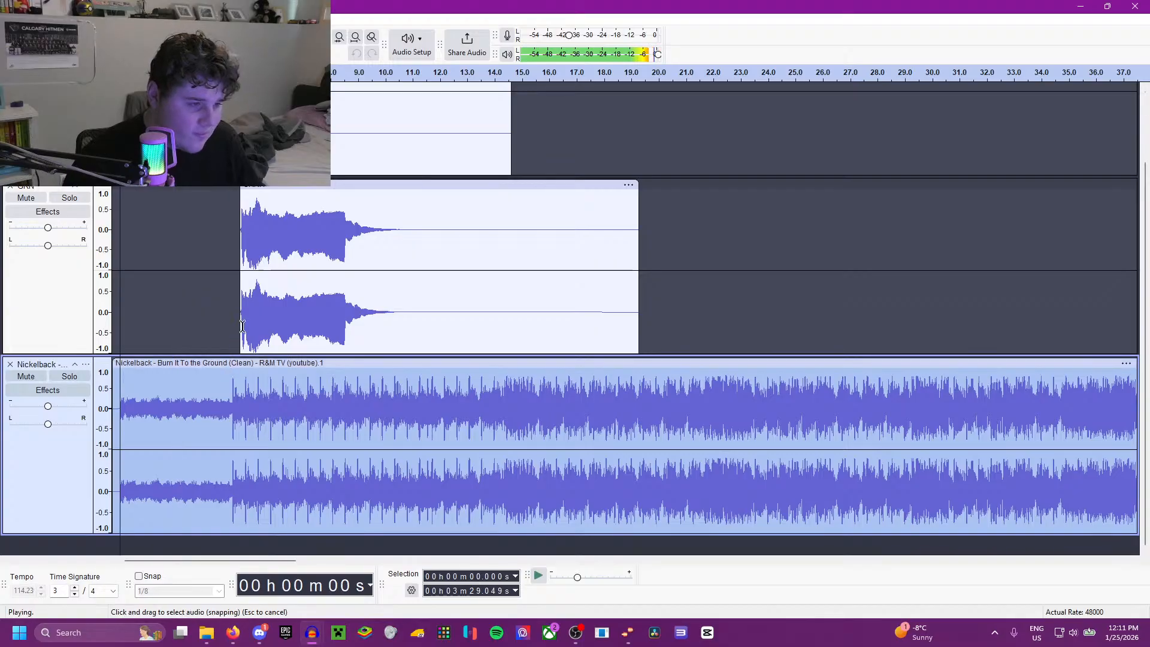
{"action": "left_click", "coordinate": [319, 286]}
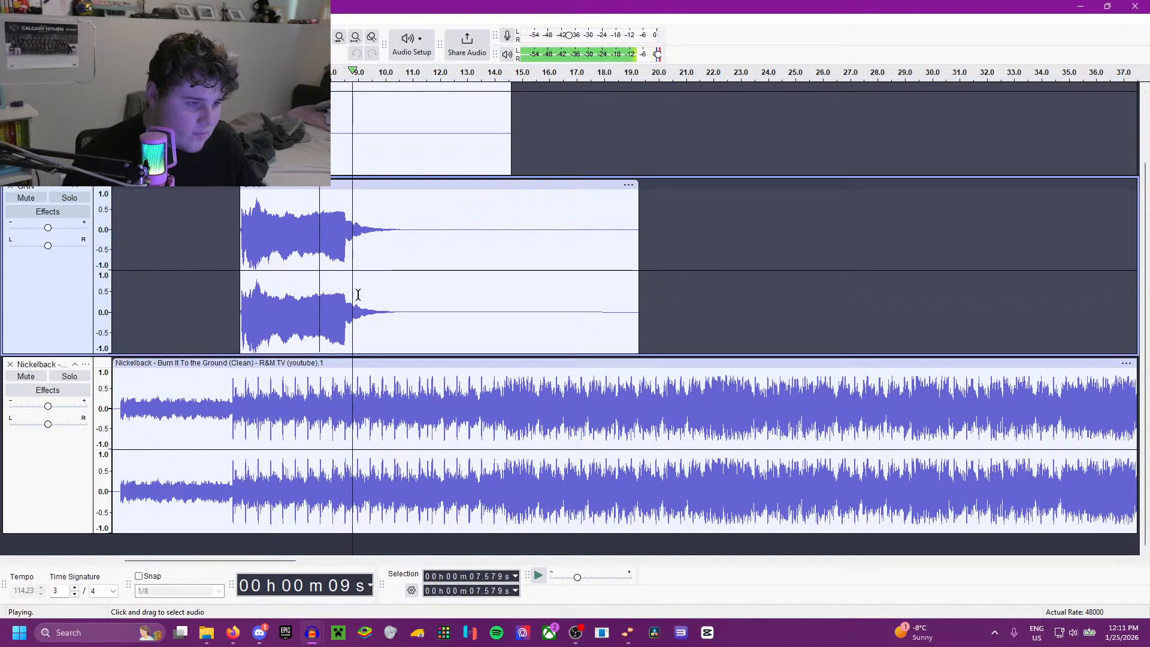
{"action": "scroll", "coordinate": [459, 311], "scroll_direction": "down", "scroll_amount": 1}
{"action": "scroll", "coordinate": [459, 311], "scroll_direction": "down", "scroll_amount": 2}
{"action": "left_click", "coordinate": [442, 394]}
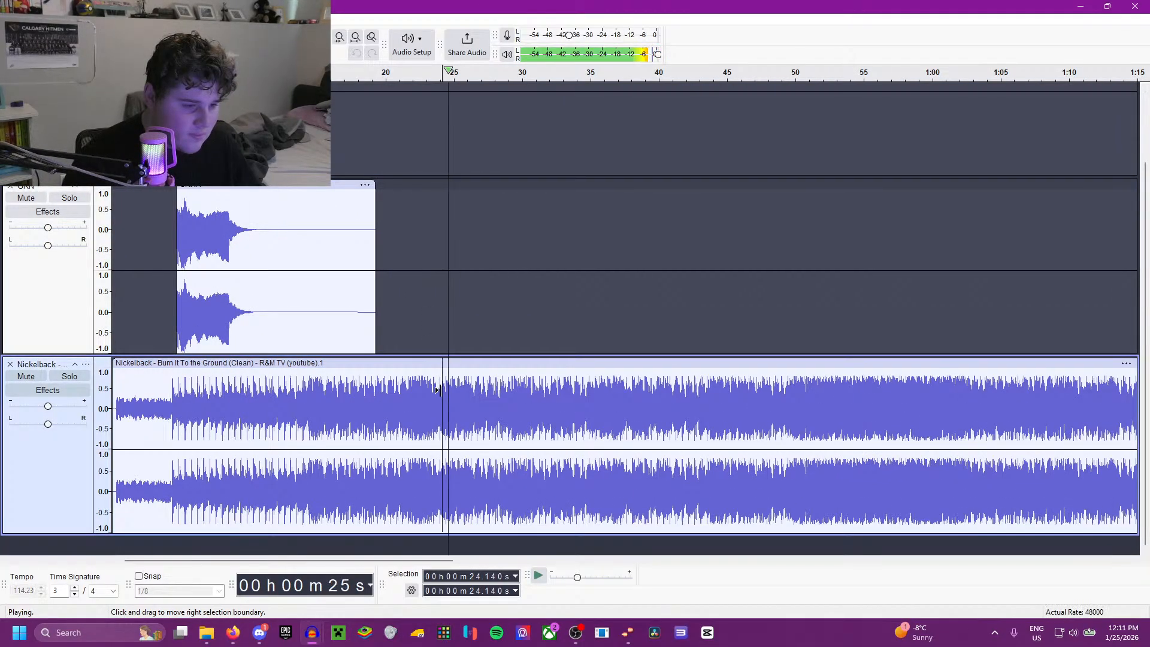
{"action": "left_click", "coordinate": [621, 390]}
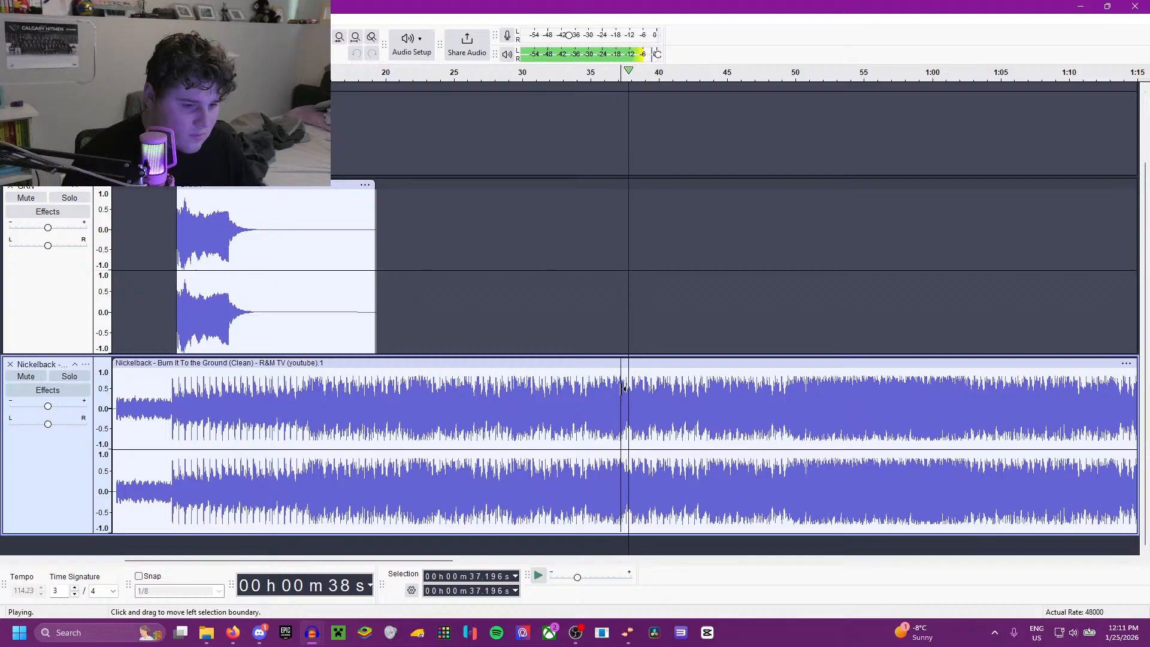
{"action": "left_click", "coordinate": [707, 397]}
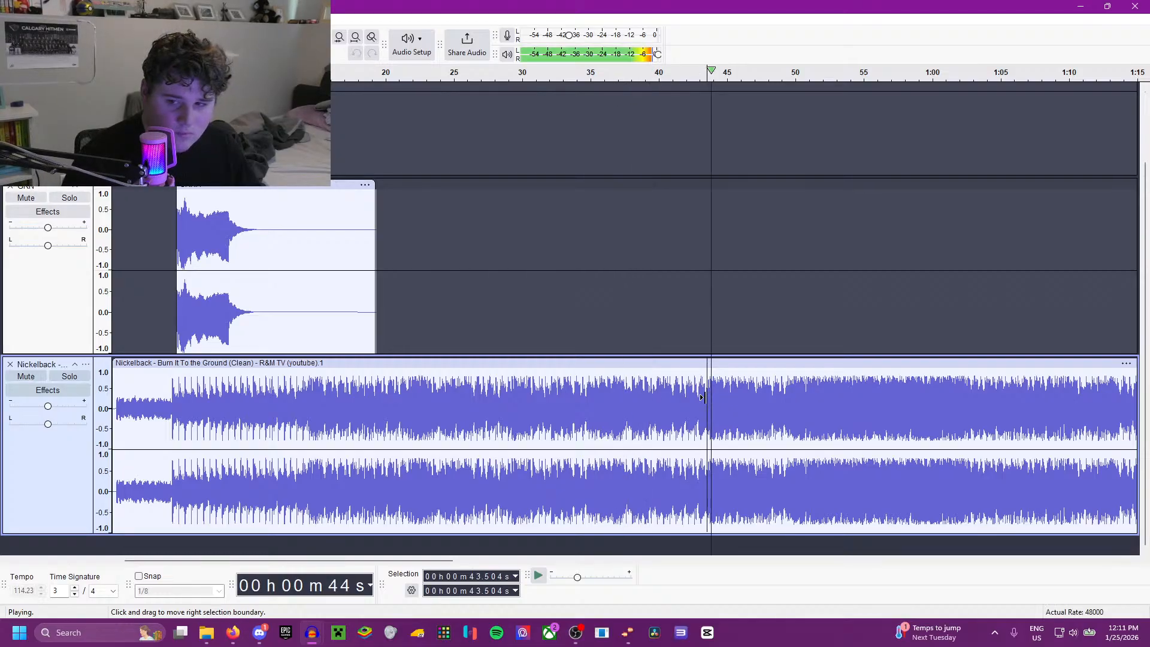
Step: Listen to the louder section starting near 49 seconds, placing the playback cursor at 49.215 and 49.386 seconds
{"action": "scroll", "coordinate": [737, 405], "scroll_direction": "up", "scroll_amount": 3}
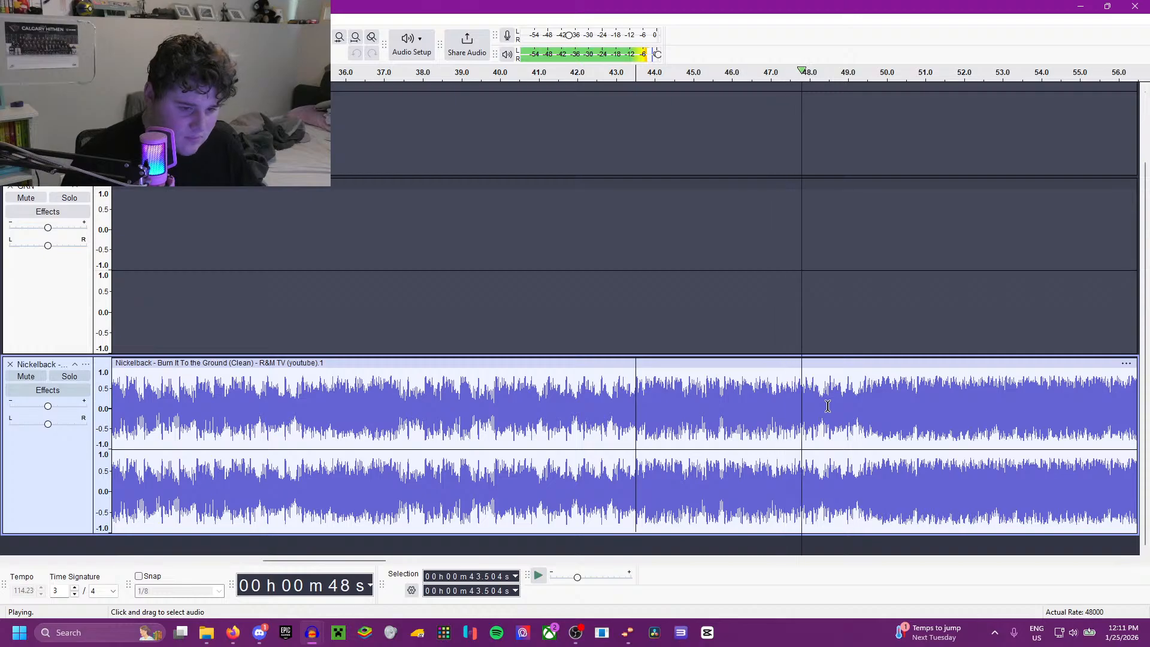
{"action": "left_click", "coordinate": [857, 397]}
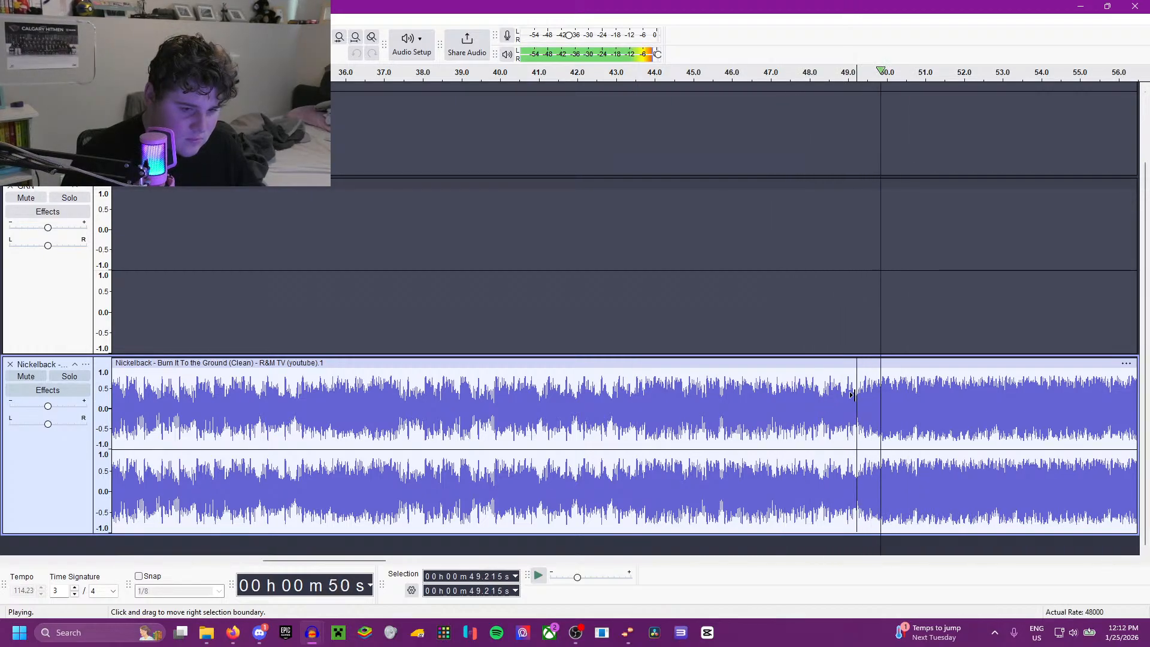
{"action": "scroll", "coordinate": [842, 437], "scroll_direction": "down", "scroll_amount": 2}
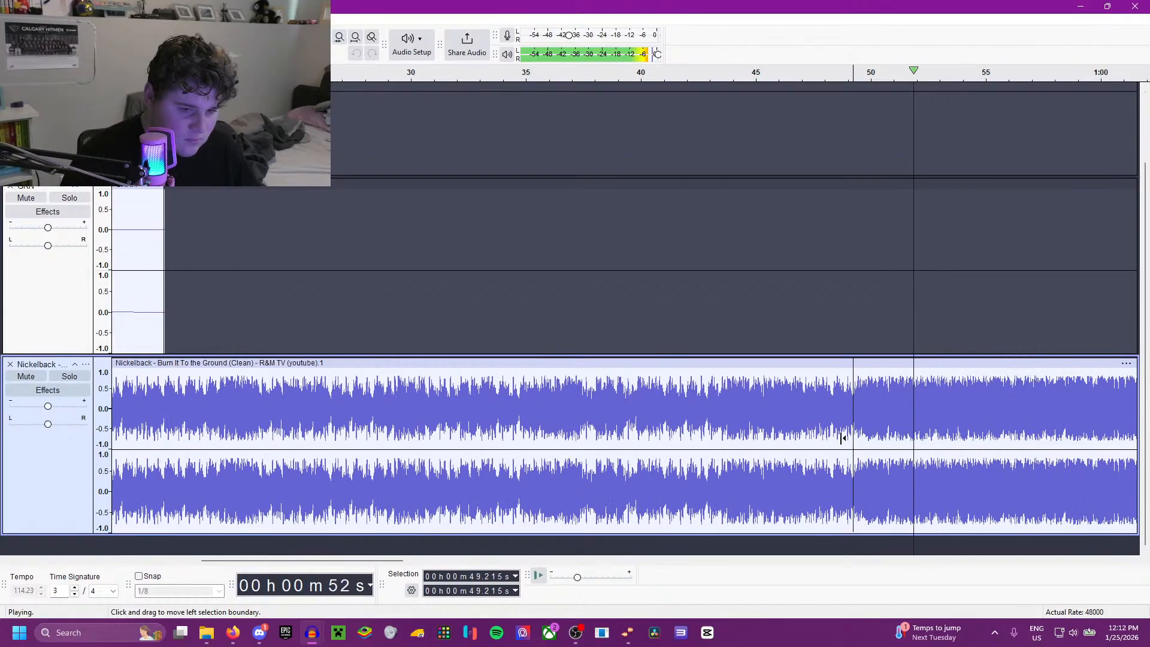
{"action": "scroll", "coordinate": [785, 426], "scroll_direction": "up", "scroll_amount": 3}
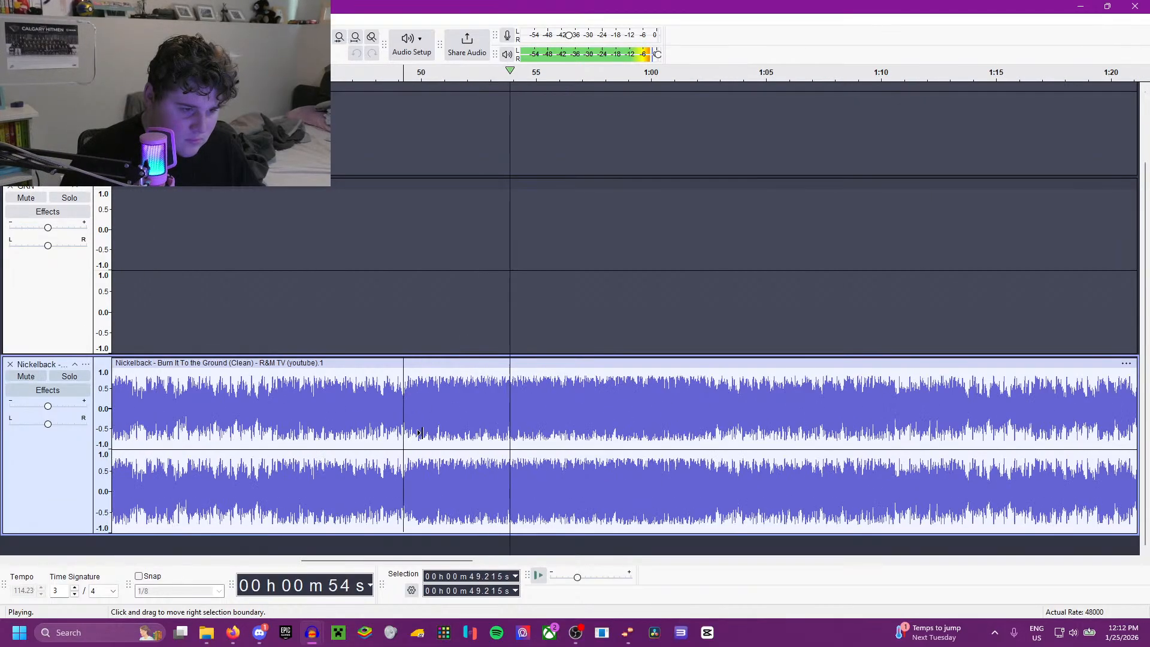
{"action": "scroll", "coordinate": [382, 423], "scroll_direction": "up", "scroll_amount": 1}
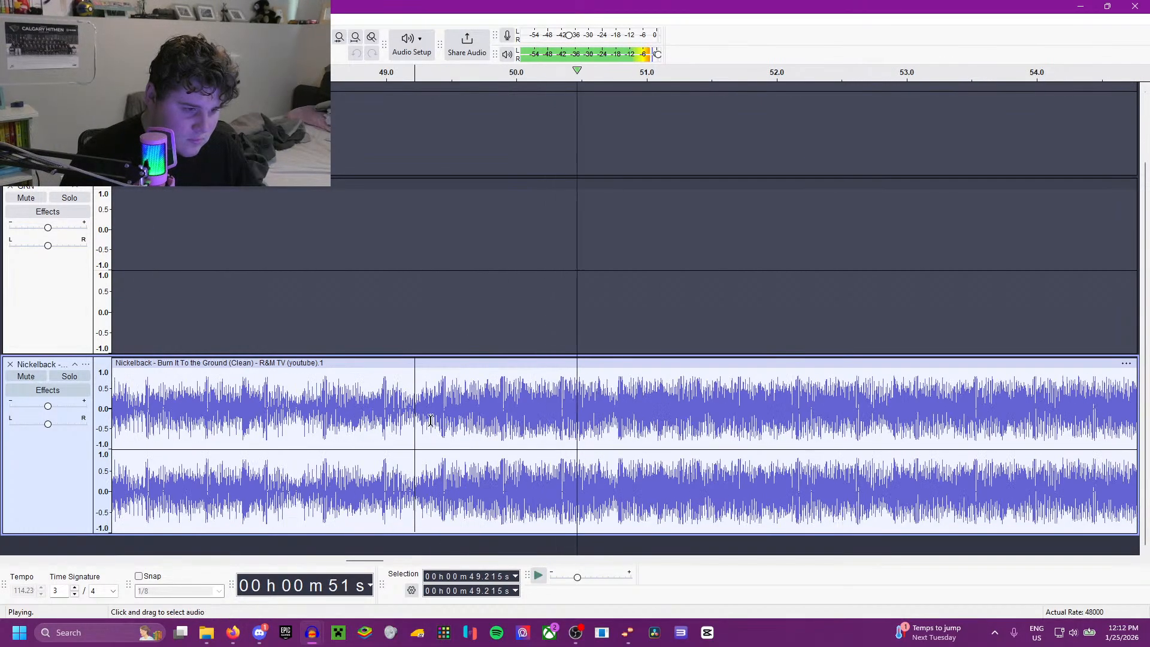
{"action": "left_click", "coordinate": [436, 395]}
{"action": "key", "text": "space"}
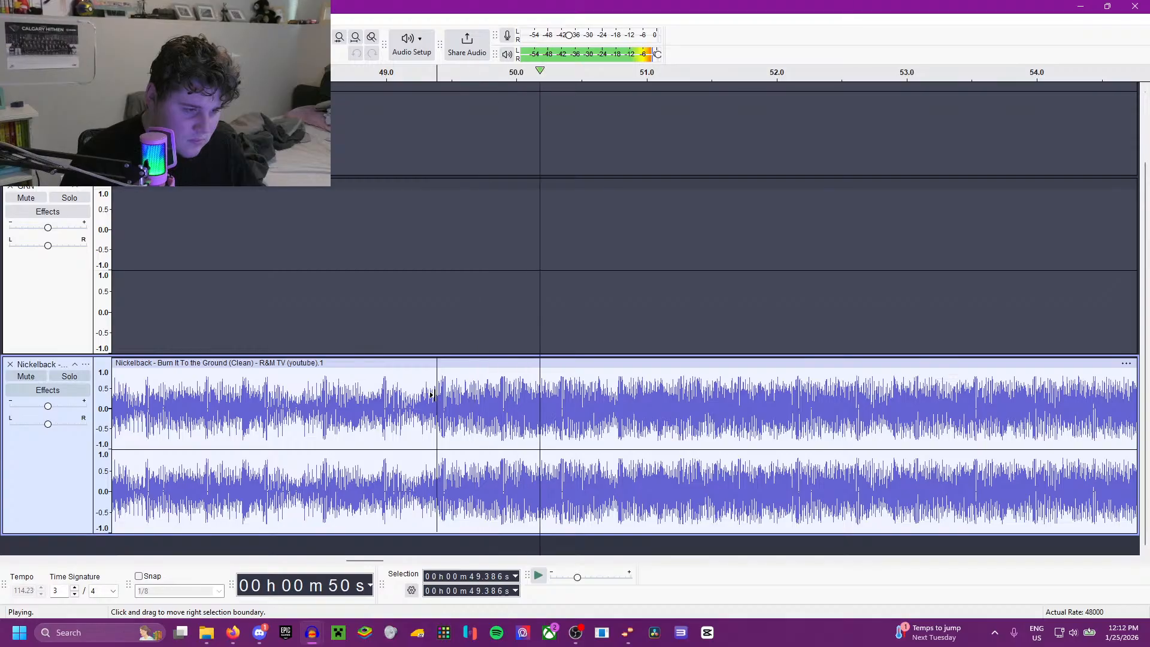
{"action": "key", "text": "space"}
Step: Check earlier start points for the goal song by playing the Nickelback track from 48.000 and 48.334 seconds
{"action": "scroll", "coordinate": [409, 419], "scroll_direction": "down", "scroll_amount": 2}
{"action": "scroll", "coordinate": [409, 420], "scroll_direction": "left", "scroll_amount": 4}
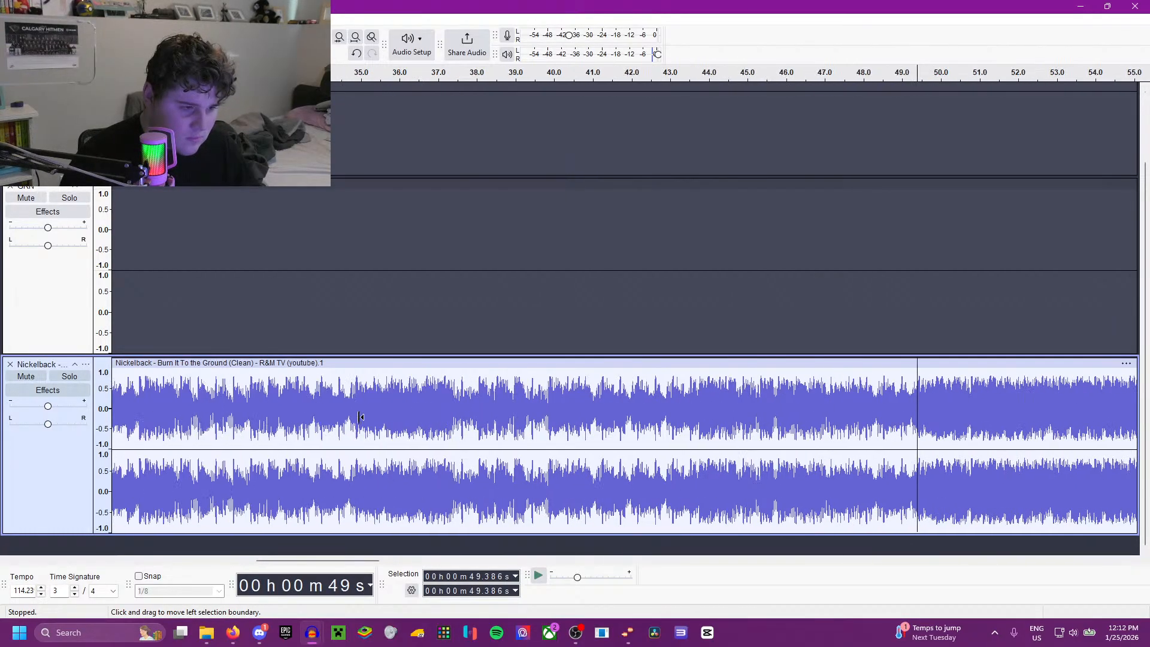
{"action": "scroll", "coordinate": [361, 423], "scroll_direction": "down", "scroll_amount": 2}
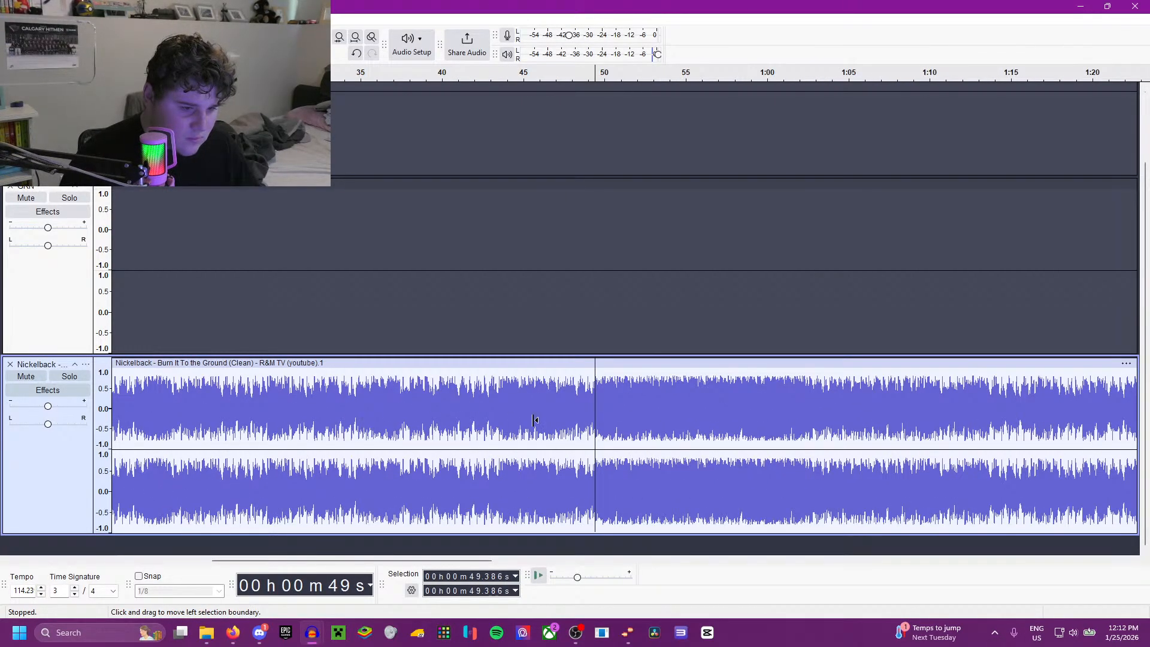
{"action": "scroll", "coordinate": [535, 420], "scroll_direction": "up", "scroll_amount": 3}
{"action": "left_click", "coordinate": [423, 399]}
{"action": "key", "text": "space"}
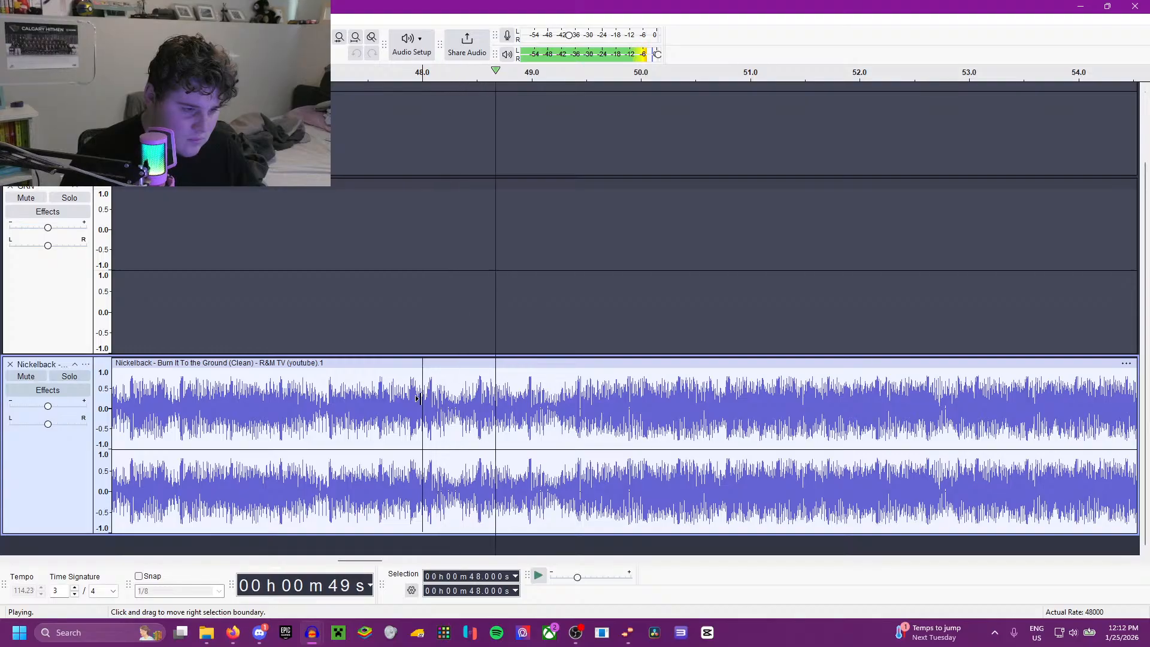
{"action": "key", "text": "space"}
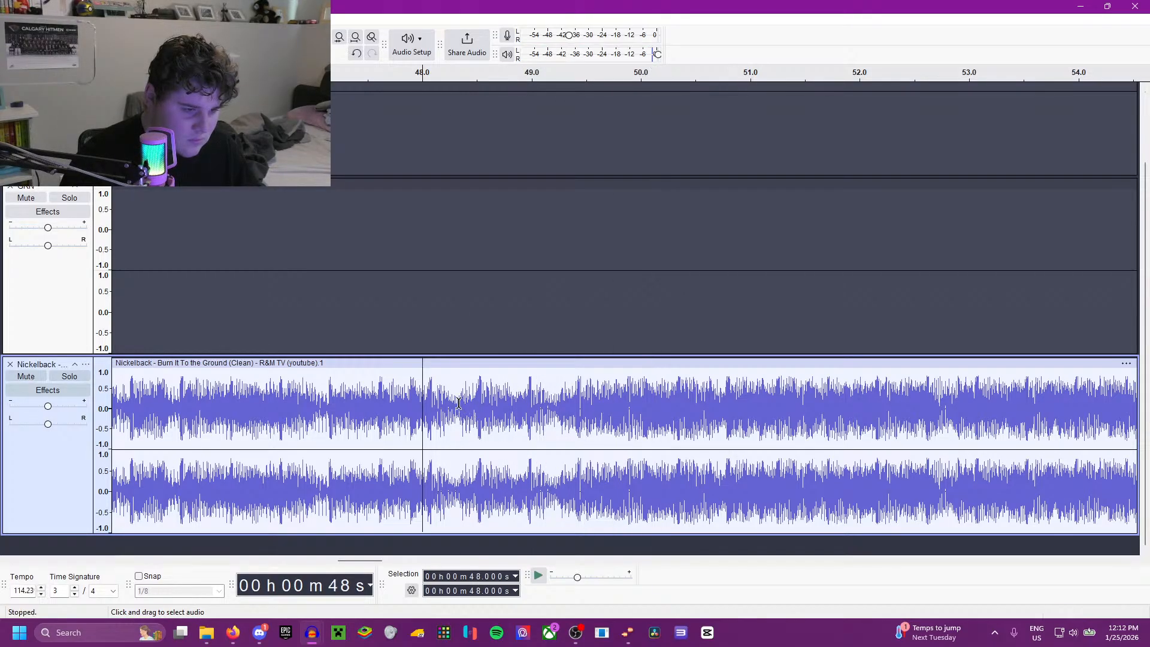
{"action": "left_click", "coordinate": [459, 403]}
{"action": "key", "text": "space"}
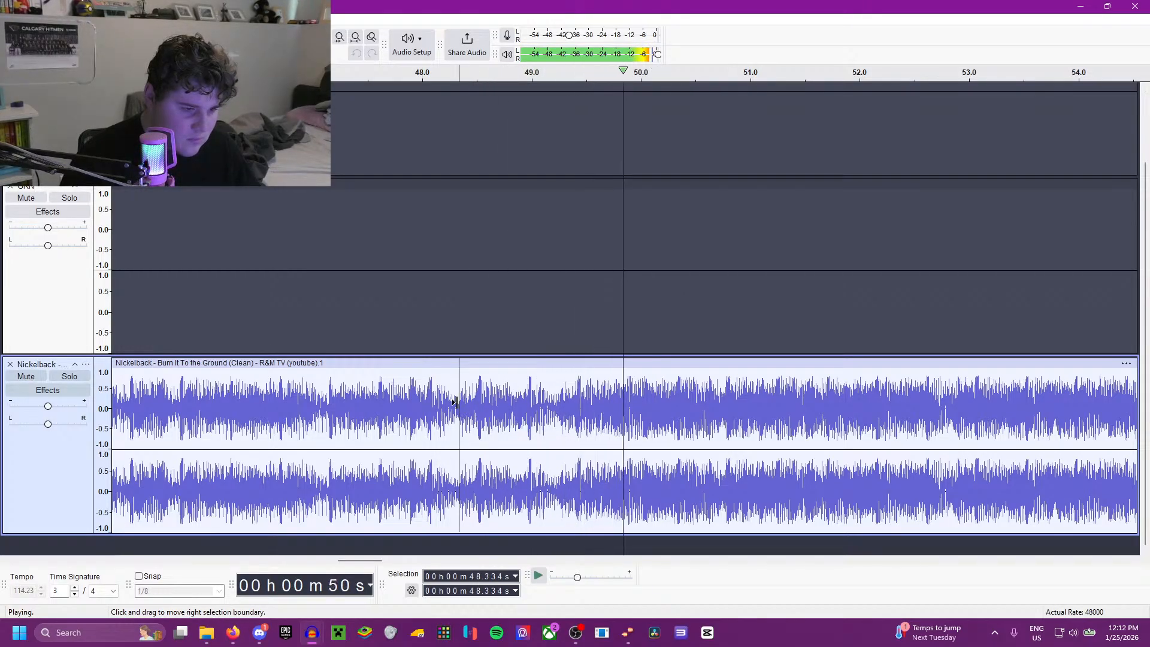
{"action": "key", "text": "space"}
Step: Audition the Nickelback track from 46.757 and 48.494 seconds to pinpoint where the chorus lead-in beat starts
{"action": "scroll", "coordinate": [457, 402], "scroll_direction": "up", "scroll_amount": 2}
{"action": "scroll", "coordinate": [457, 403], "scroll_direction": "down", "scroll_amount": 2}
{"action": "left_click", "coordinate": [336, 406]}
{"action": "key", "text": "space"}
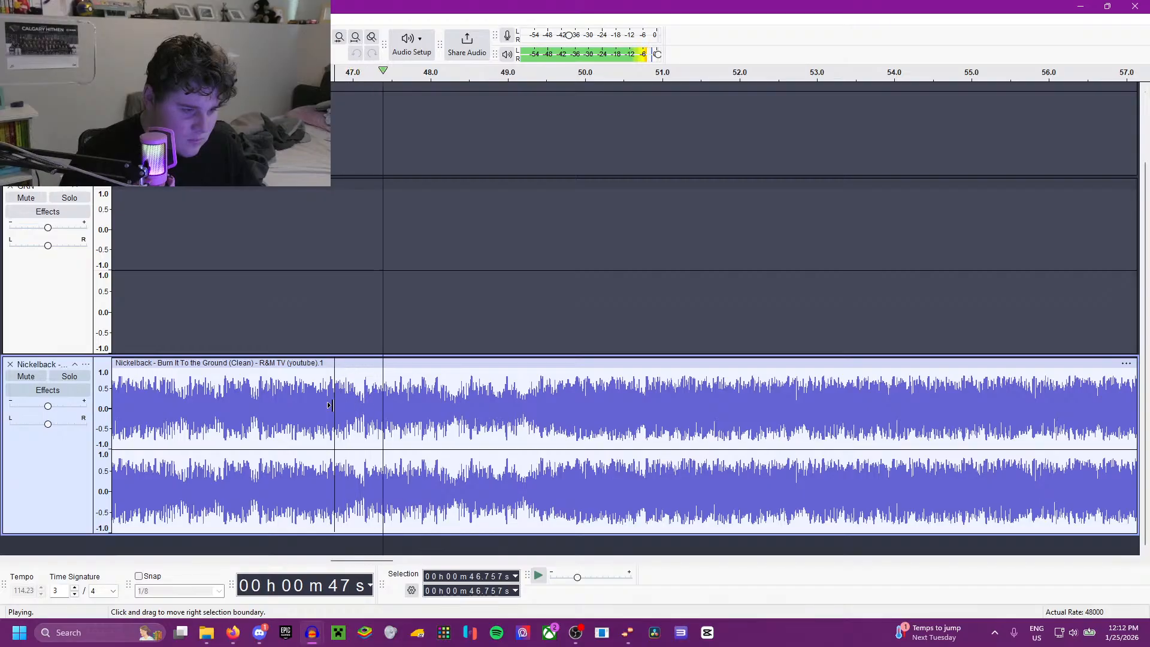
{"action": "scroll", "coordinate": [451, 427], "scroll_direction": "up", "scroll_amount": 2}
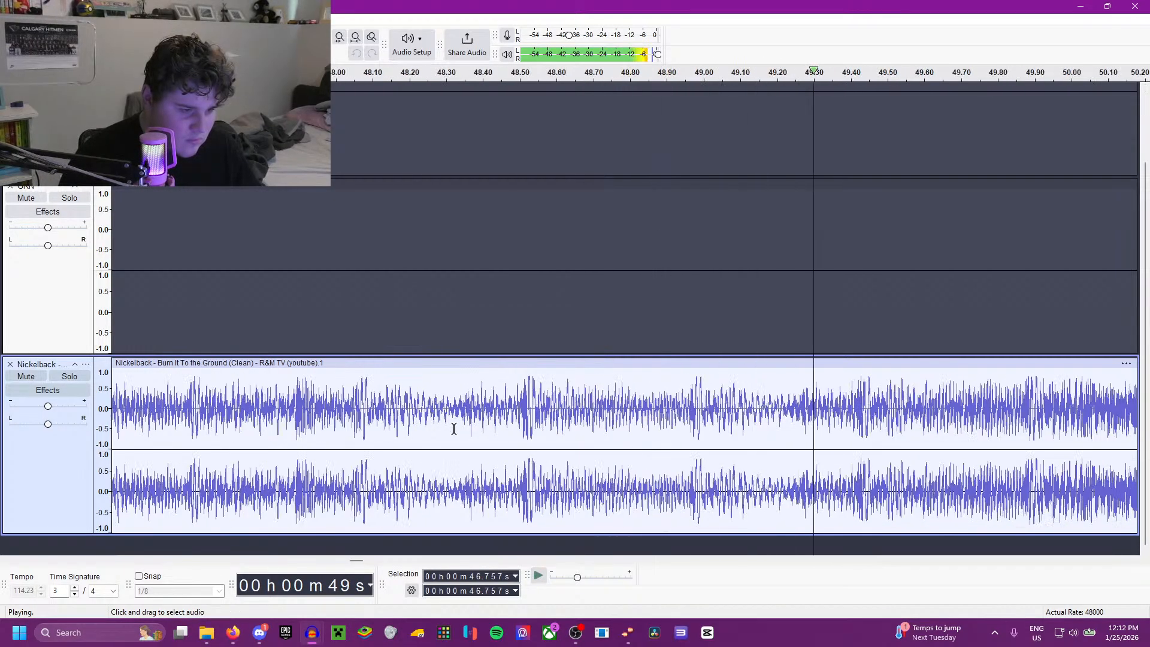
{"action": "key", "text": "space"}
{"action": "left_click", "coordinate": [518, 399]}
{"action": "key", "text": "space"}
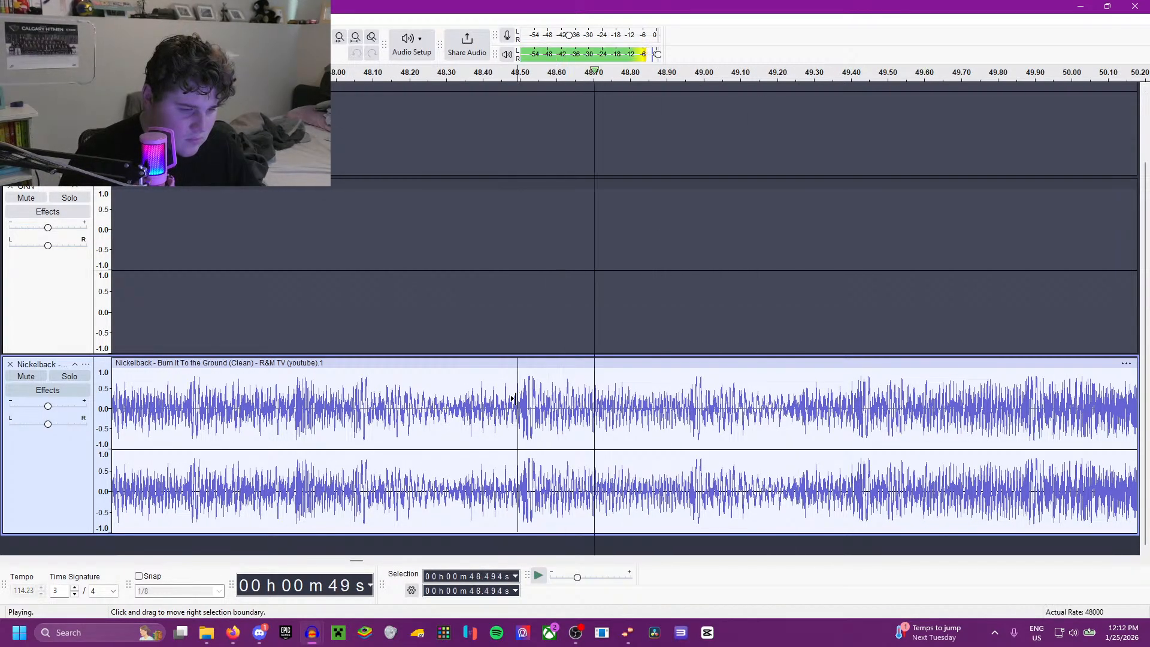
Step: Place the playback cursor in the Nickelback track at 48.490 seconds, just before the beat, and check how it plays
{"action": "key", "text": "space"}
{"action": "scroll", "coordinate": [498, 431], "scroll_direction": "down", "scroll_amount": 1}
{"action": "scroll", "coordinate": [496, 433], "scroll_direction": "up", "scroll_amount": 1}
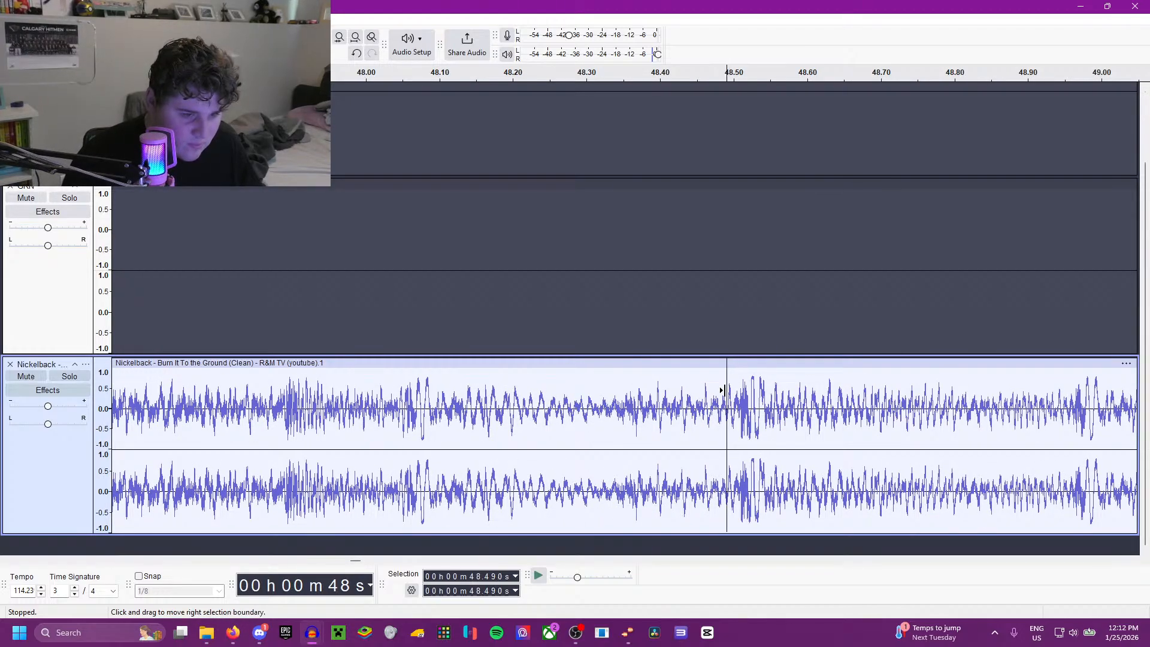
{"action": "key", "text": "space"}
{"action": "key", "text": "space"}
Step: Extend the Nickelback selection back from 48.490 to 4.399 seconds and listen through the intro to about 19 seconds
{"action": "scroll", "coordinate": [722, 393], "scroll_direction": "down", "scroll_amount": 4}
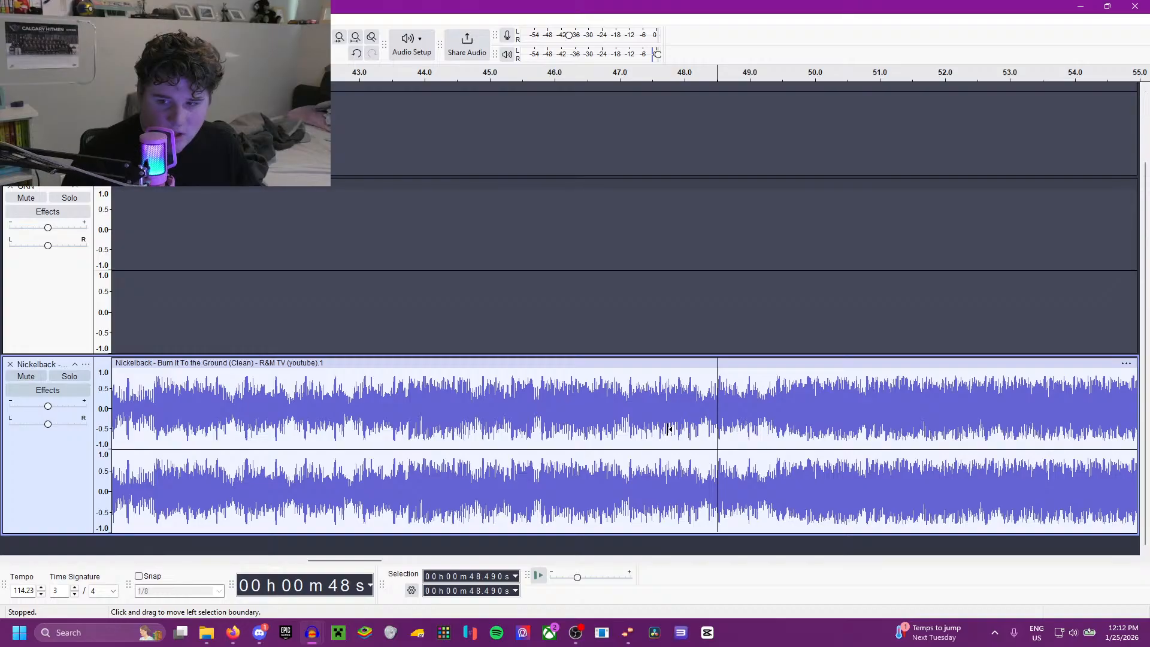
{"action": "scroll", "coordinate": [669, 429], "scroll_direction": "up", "scroll_amount": 1}
{"action": "scroll", "coordinate": [669, 429], "scroll_direction": "down", "scroll_amount": 2}
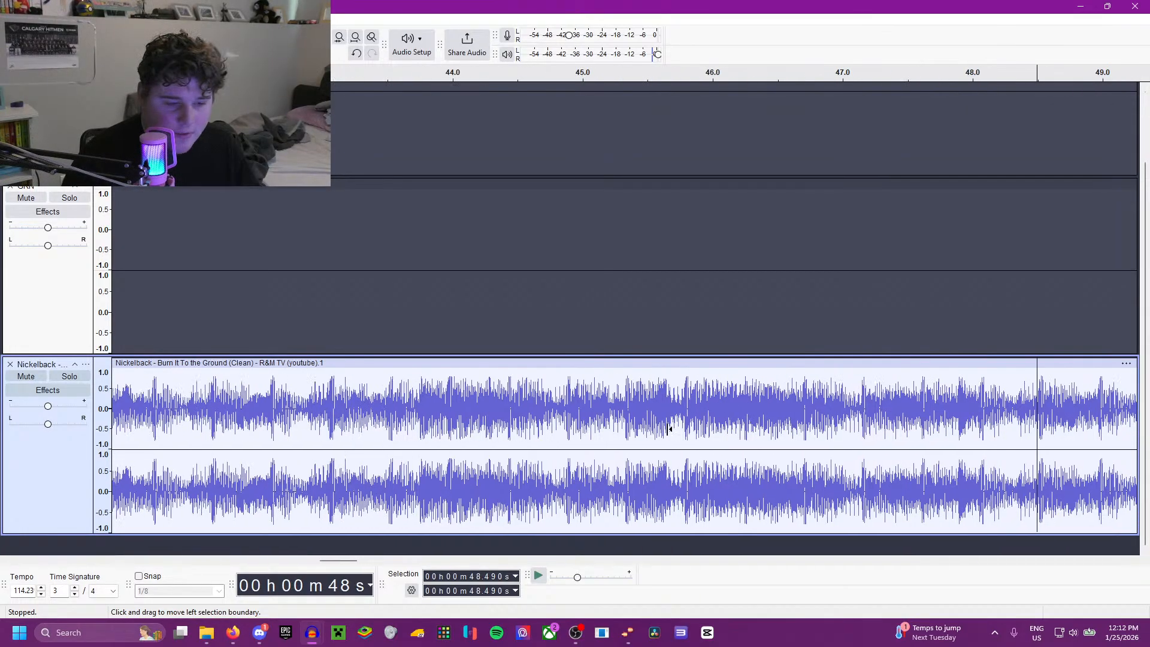
{"action": "scroll", "coordinate": [472, 442], "scroll_direction": "left", "scroll_amount": 10}
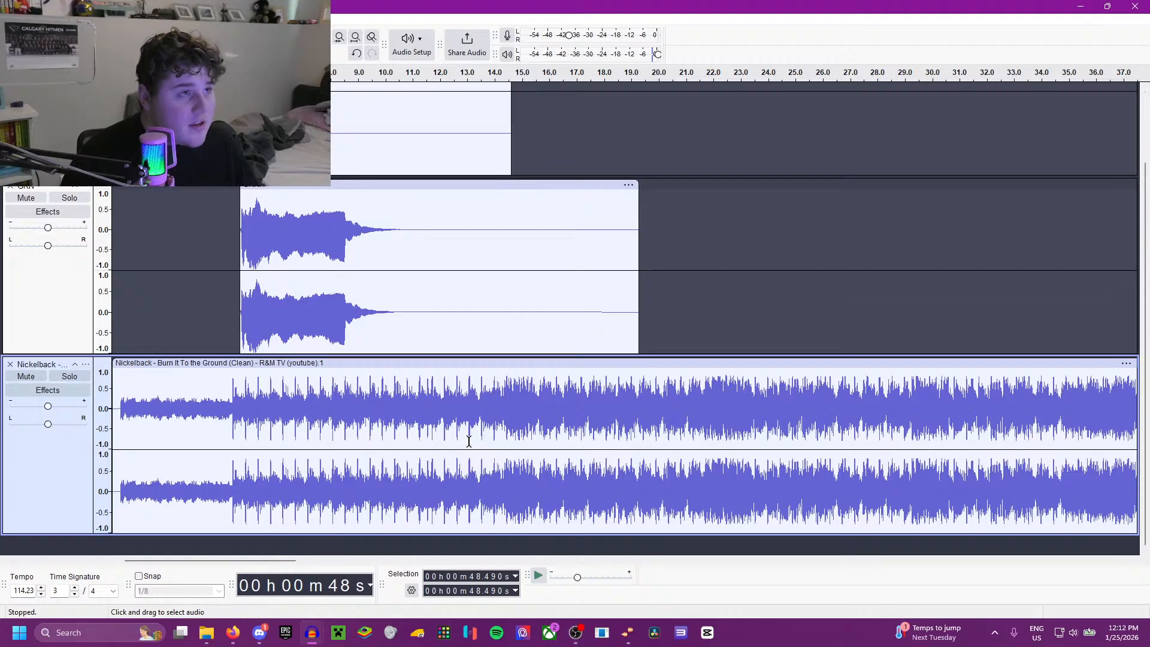
{"action": "scroll", "coordinate": [452, 451], "scroll_direction": "up", "scroll_amount": 1}
{"action": "scroll", "coordinate": [442, 446], "scroll_direction": "left", "scroll_amount": 2}
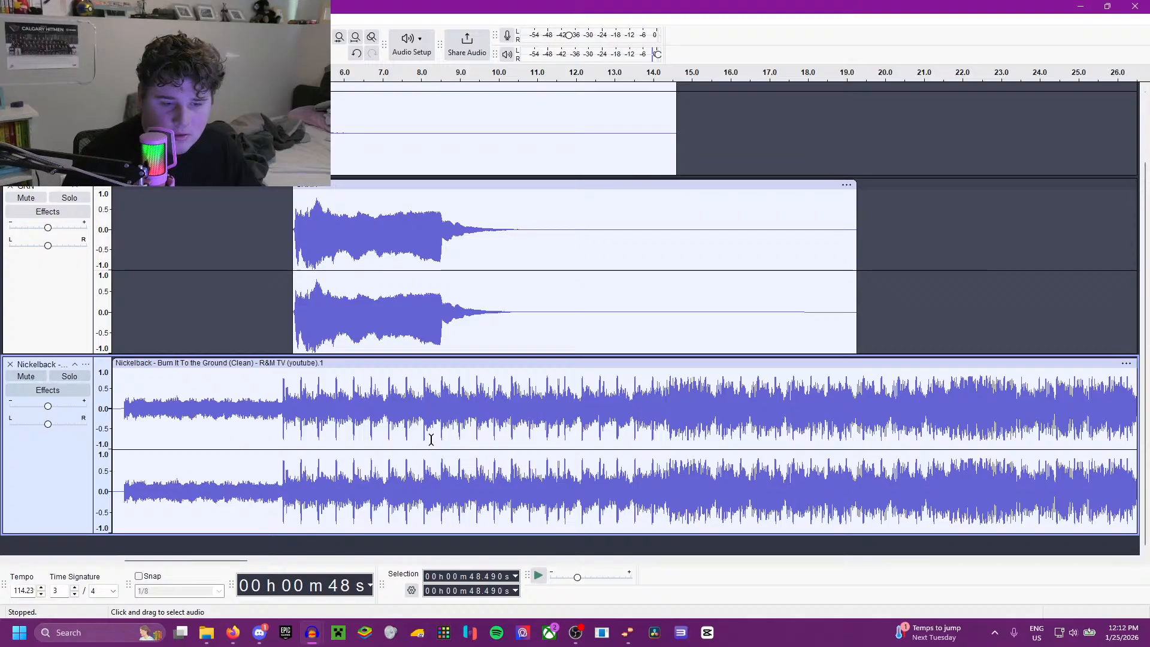
{"action": "left_click", "coordinate": [285, 402], "text": "shift"}
{"action": "key", "text": "space"}
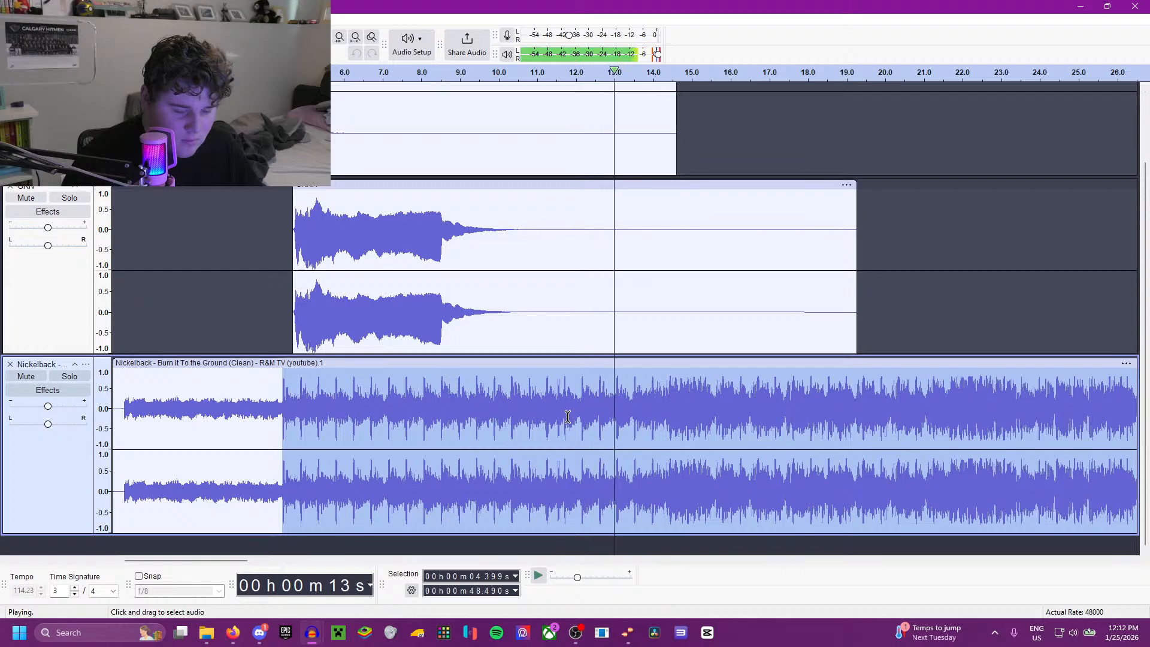
{"action": "scroll", "coordinate": [765, 426], "scroll_direction": "down", "scroll_amount": 2}
{"action": "scroll", "coordinate": [441, 421], "scroll_direction": "up", "scroll_amount": 3}
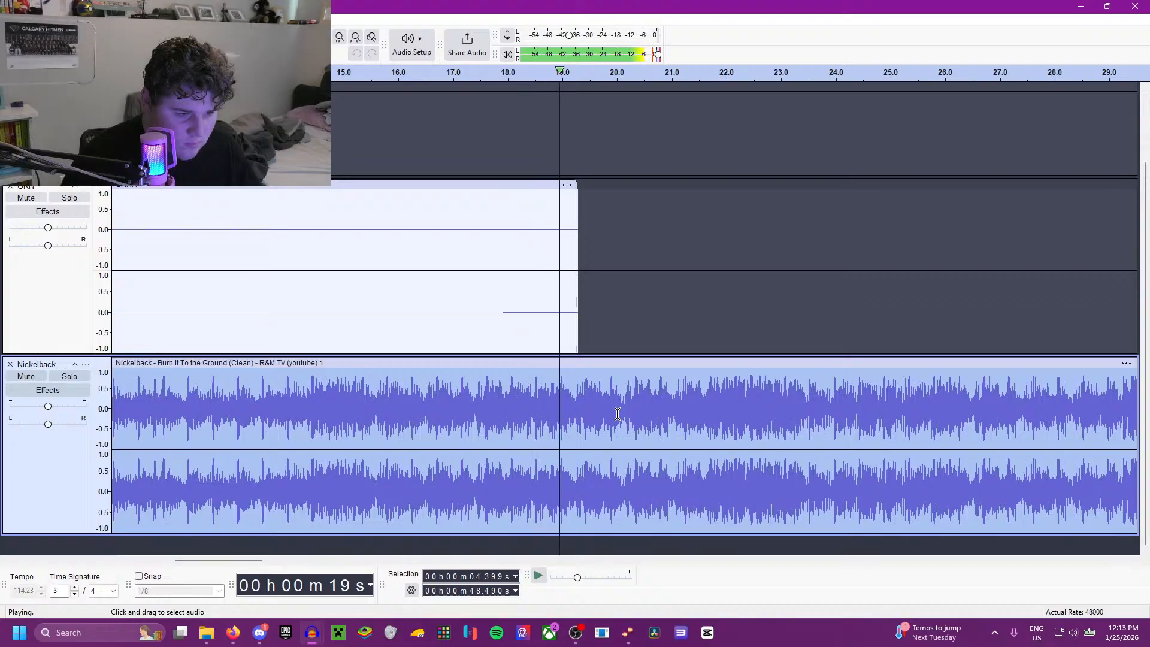
{"action": "key", "text": "space"}
Step: Try cutting the Nickelback audio between 18.502 and 48.490 seconds, play the join, and undo the cut
{"action": "scroll", "coordinate": [556, 422], "scroll_direction": "up", "scroll_amount": 1}
{"action": "scroll", "coordinate": [556, 421], "scroll_direction": "up", "scroll_amount": 1}
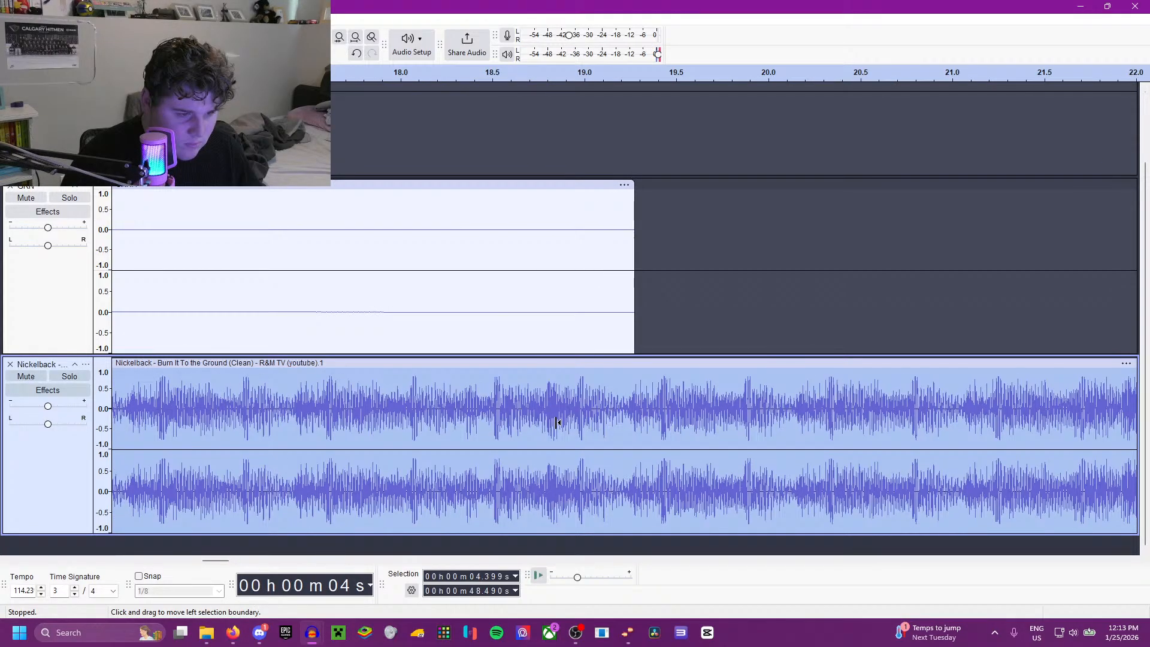
{"action": "left_click", "coordinate": [497, 391]}
{"action": "key", "text": "space"}
{"action": "left_click", "coordinate": [493, 388]}
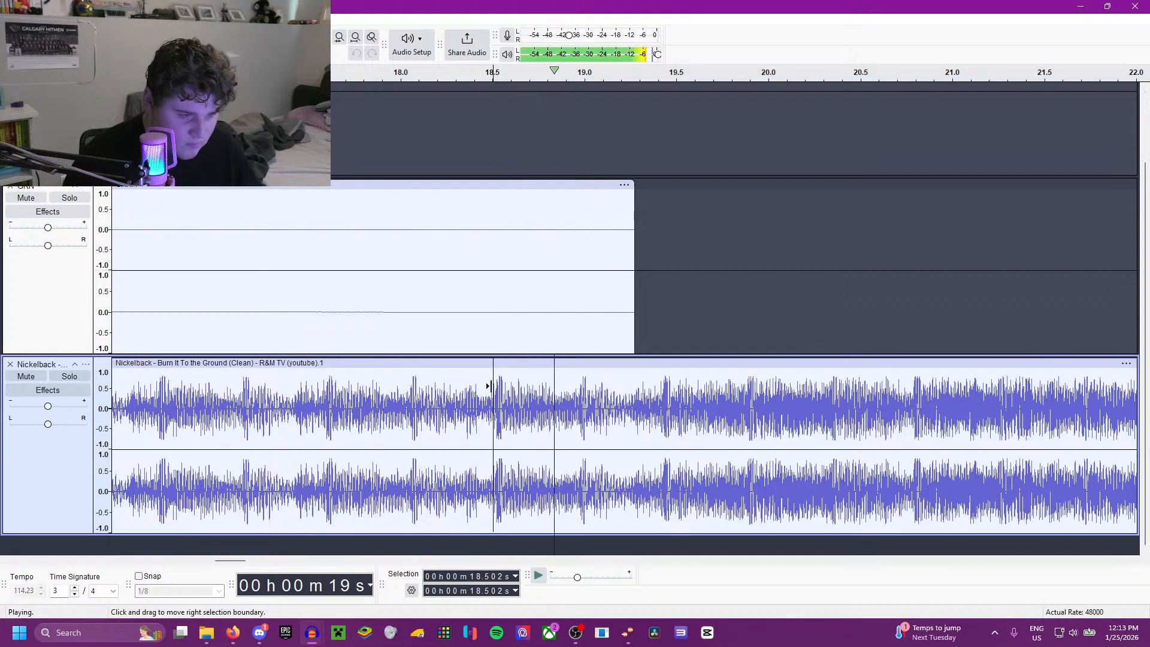
{"action": "key", "text": "space"}
{"action": "key", "text": "ctrl+z"}
Step: Move the start of the Nickelback selection to 18.945 and then 19.391 seconds, playing briefly from each point
{"action": "left_click", "coordinate": [576, 389], "text": "shift"}
{"action": "key", "text": "space"}
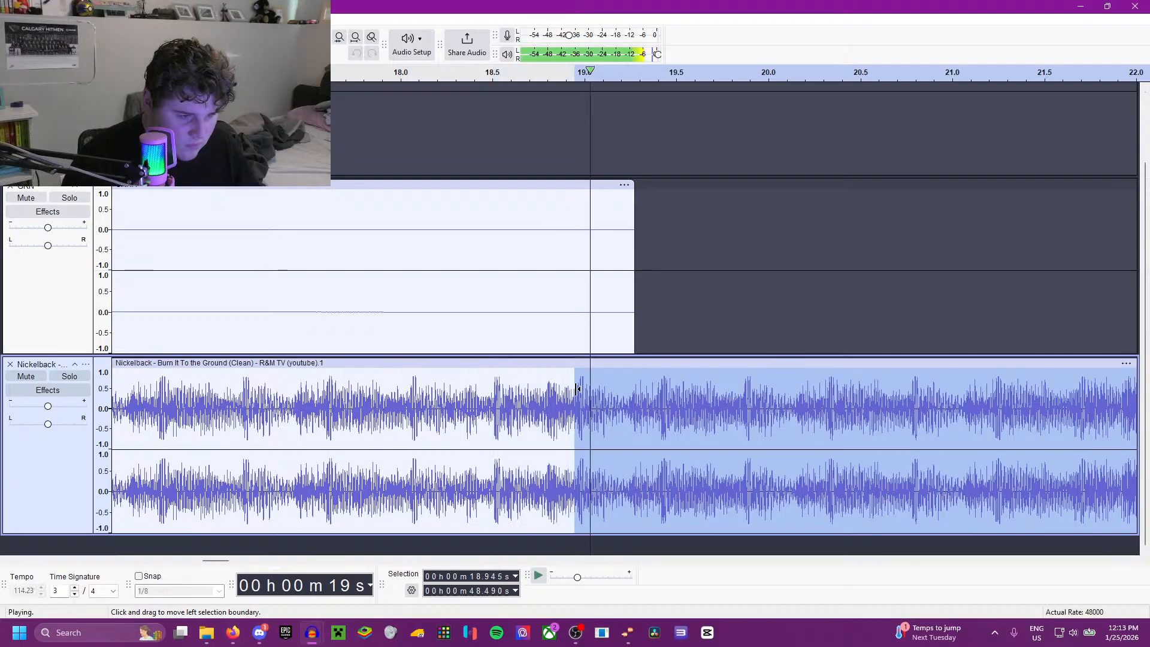
{"action": "key", "text": "space"}
{"action": "left_click", "coordinate": [661, 390], "text": "shift"}
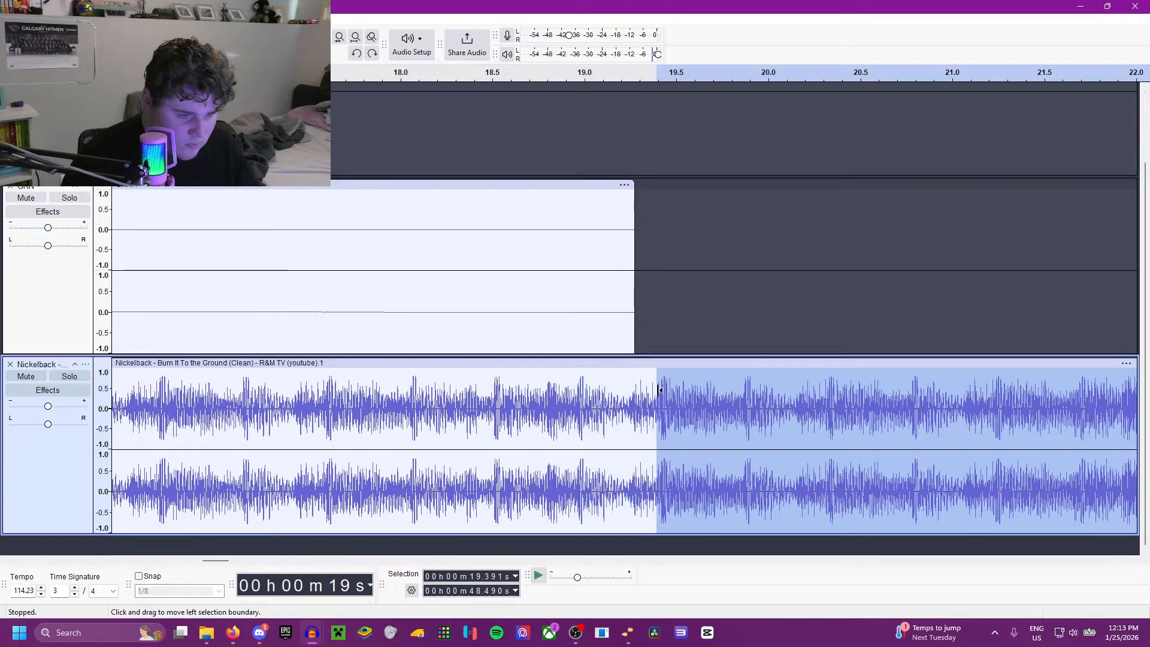
{"action": "key", "text": "space"}
{"action": "key", "text": "space"}
Step: Fine-tune the selection start at waveform level and delete the Nickelback audio from 19.391 to 48.490 seconds
{"action": "scroll", "coordinate": [643, 407], "scroll_direction": "up", "scroll_amount": 3}
{"action": "scroll", "coordinate": [643, 408], "scroll_direction": "up", "scroll_amount": 1}
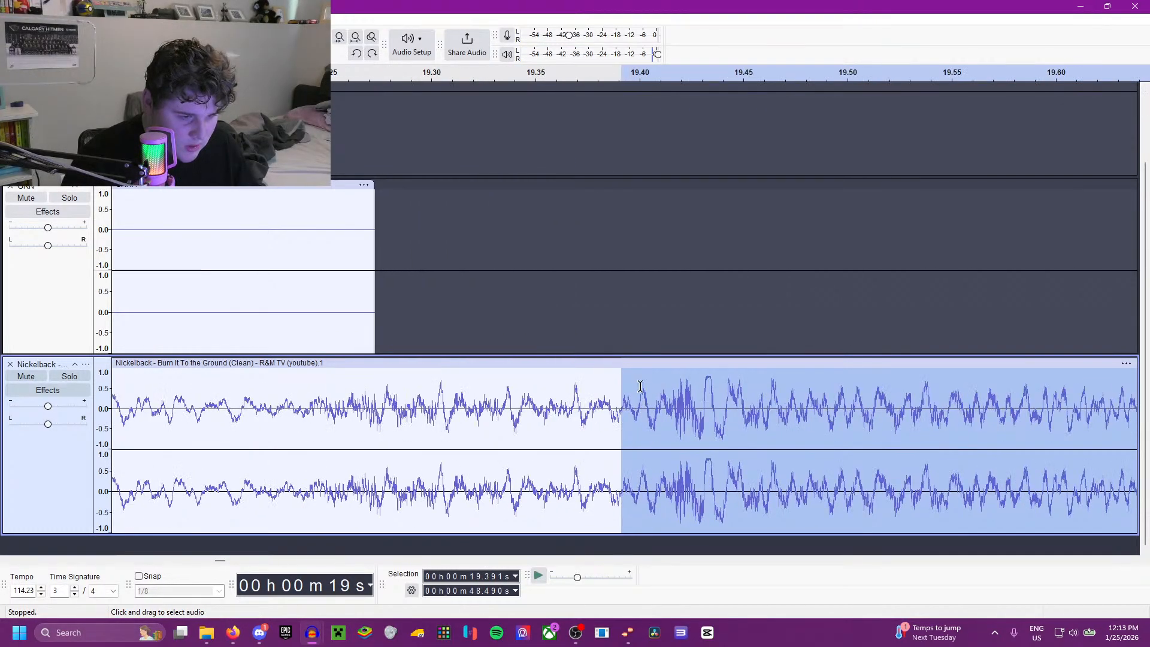
{"action": "left_click", "coordinate": [638, 386], "text": "shift"}
{"action": "scroll", "coordinate": [642, 403], "scroll_direction": "up", "scroll_amount": 4}
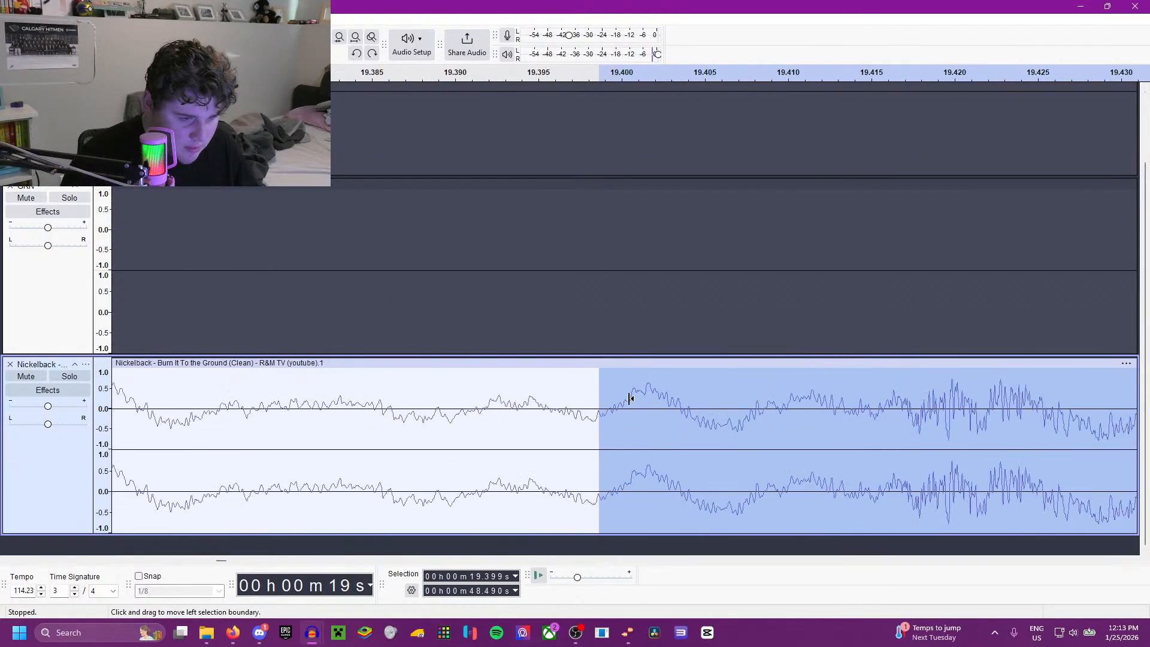
{"action": "left_click", "coordinate": [571, 381], "text": "shift"}
{"action": "key", "text": "Delete"}
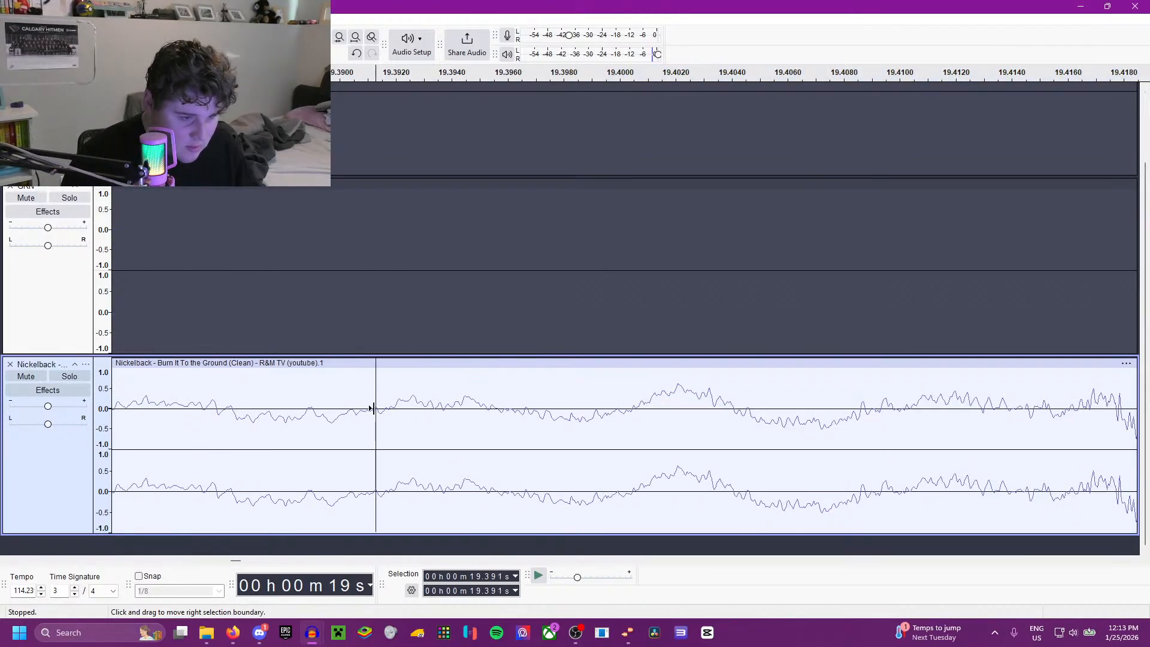
Step: Audition the new join in the Nickelback track from 19.391 and 17.905 seconds
{"action": "key", "text": "space"}
{"action": "scroll", "coordinate": [375, 407], "scroll_direction": "down", "scroll_amount": 10}
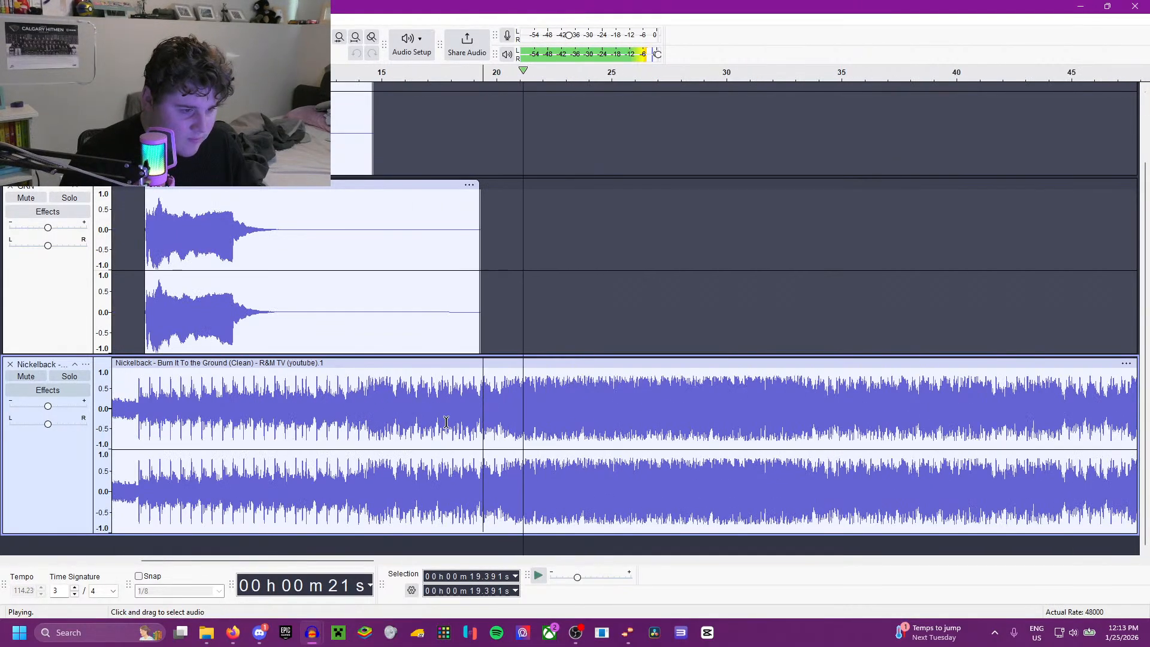
{"action": "left_click", "coordinate": [448, 428]}
{"action": "scroll", "coordinate": [459, 444], "scroll_direction": "up", "scroll_amount": 3}
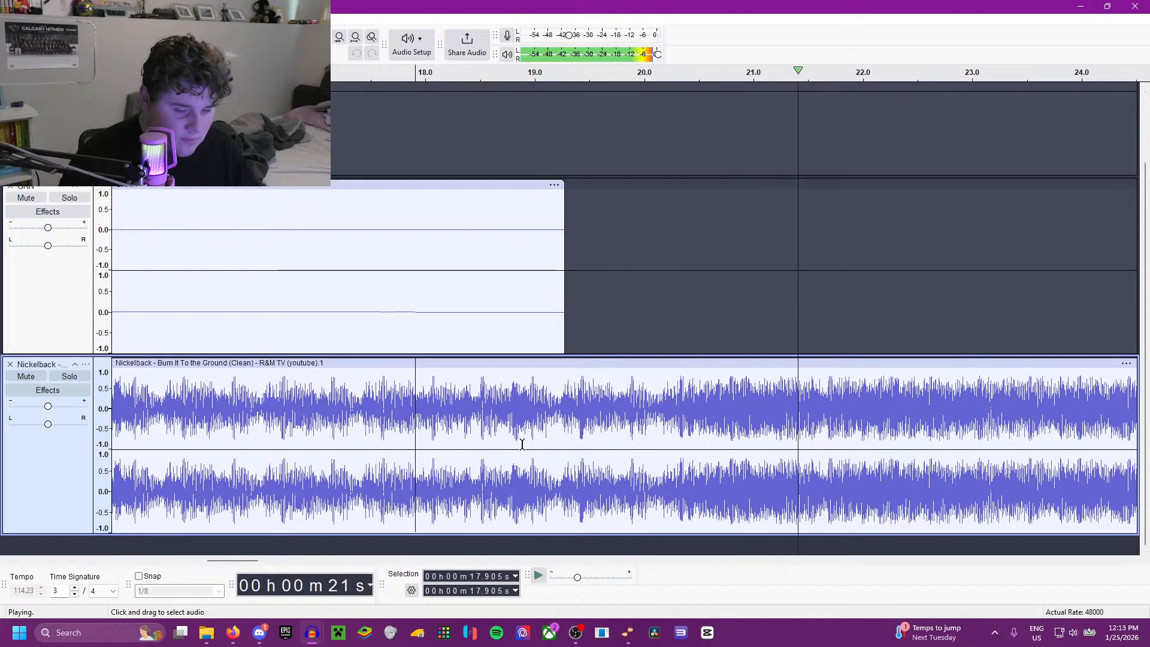
{"action": "scroll", "coordinate": [522, 444], "scroll_direction": "down", "scroll_amount": 5}
{"action": "key", "text": "space"}
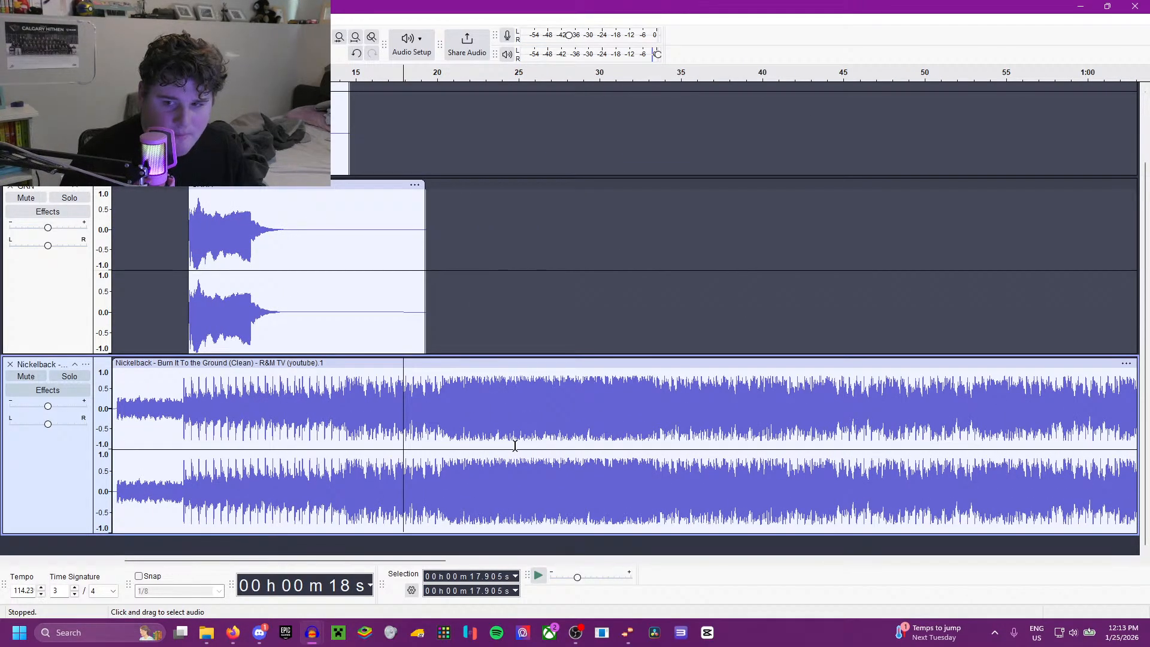
Step: Listen to the Nickelback track from 12.113 and 13.469 seconds to look for a suitable song start
{"action": "scroll", "coordinate": [512, 446], "scroll_direction": "down", "scroll_amount": 2}
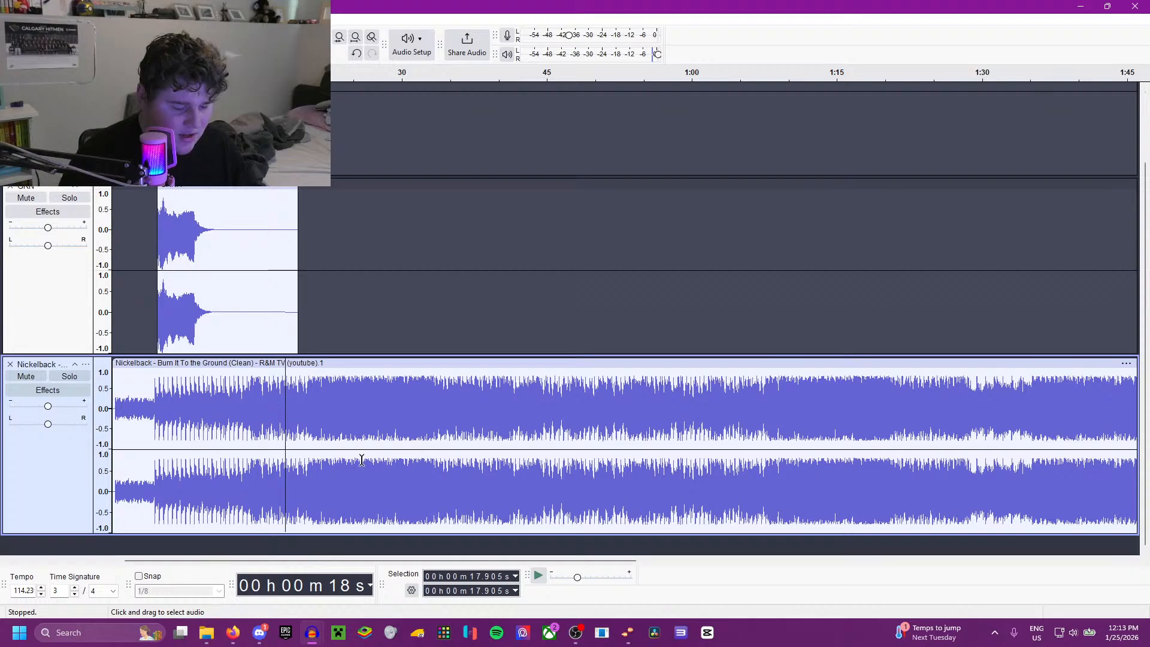
{"action": "scroll", "coordinate": [362, 460], "scroll_direction": "up", "scroll_amount": 3}
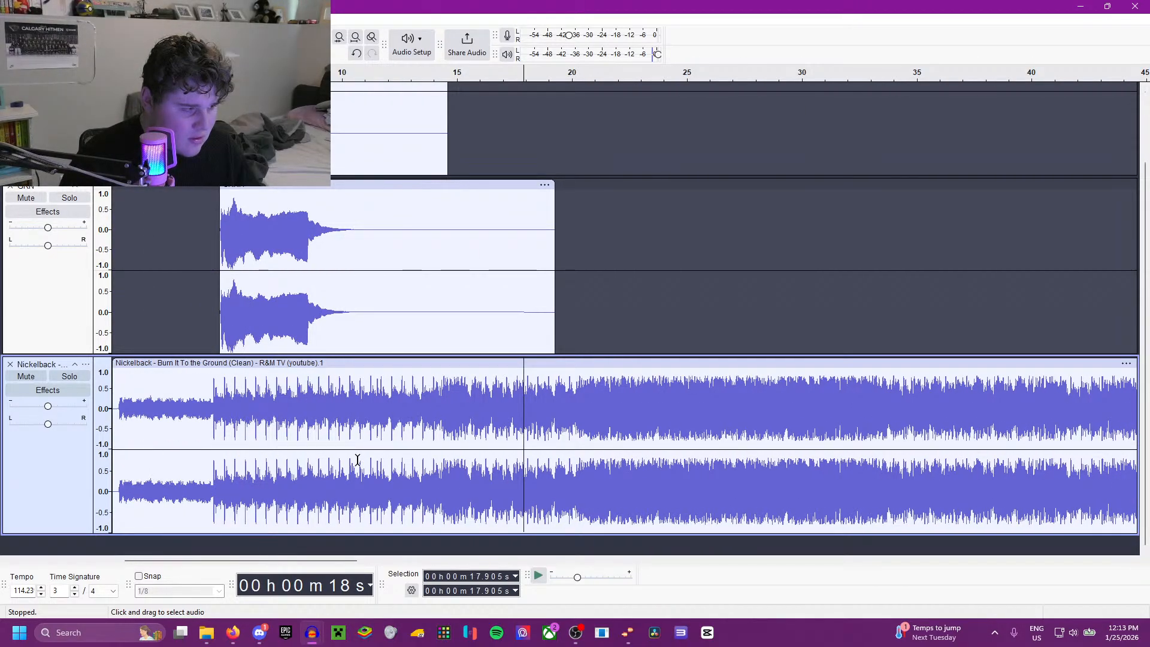
{"action": "key", "text": "space"}
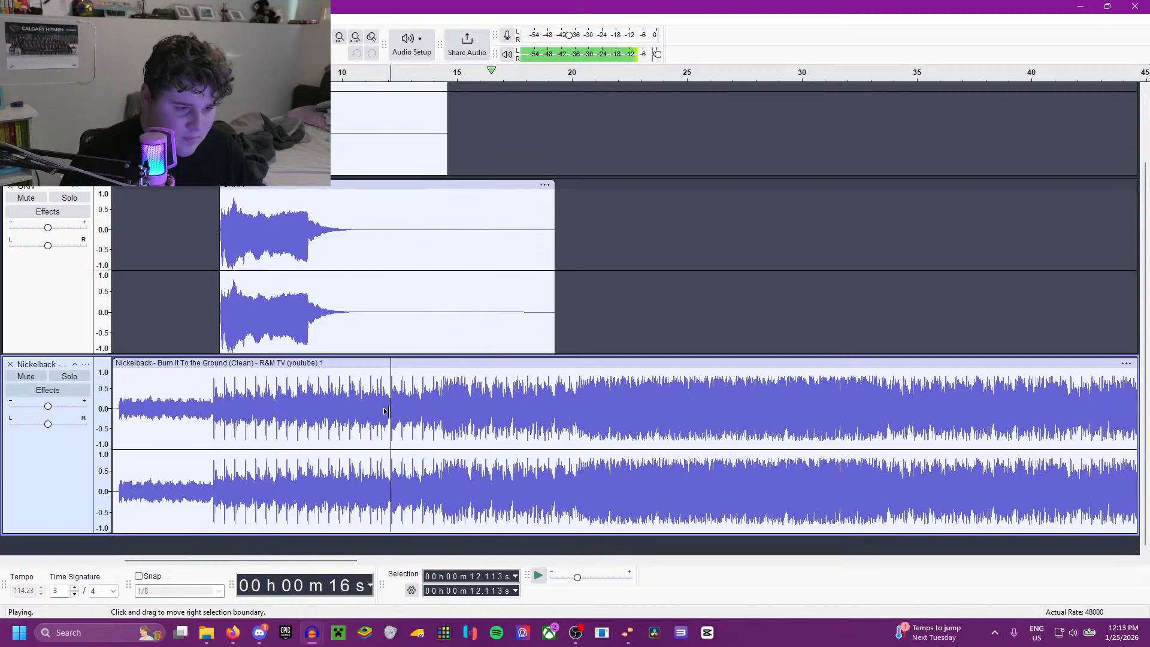
{"action": "scroll", "coordinate": [419, 409], "scroll_direction": "up", "scroll_amount": 2}
{"action": "key", "text": "space"}
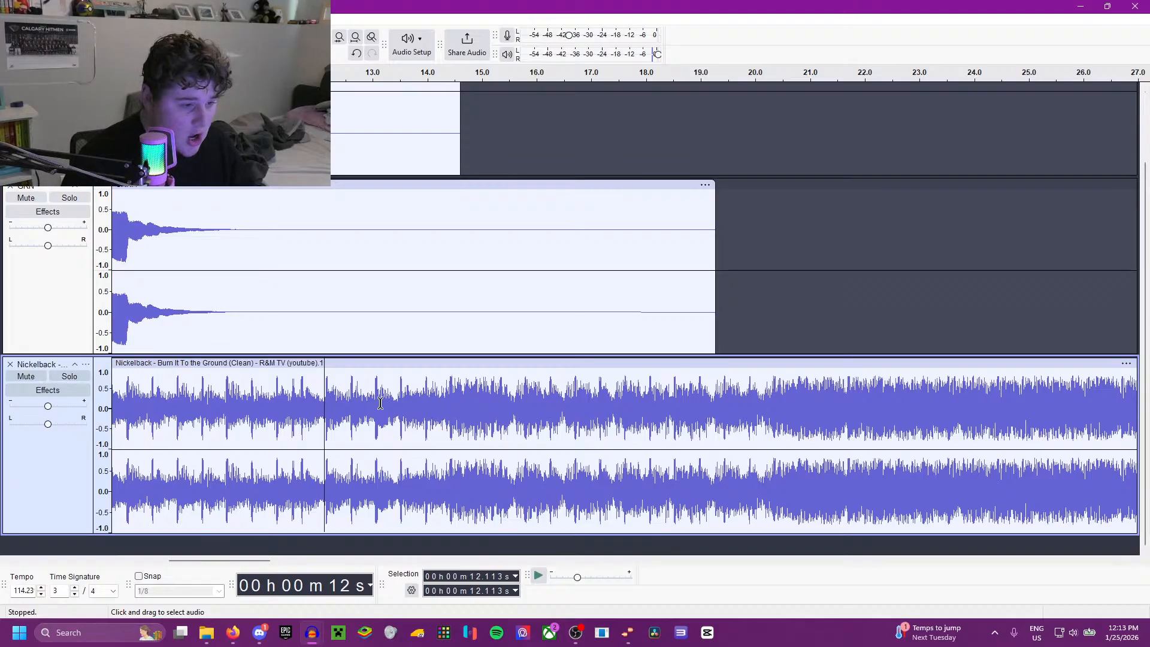
{"action": "left_click", "coordinate": [398, 400]}
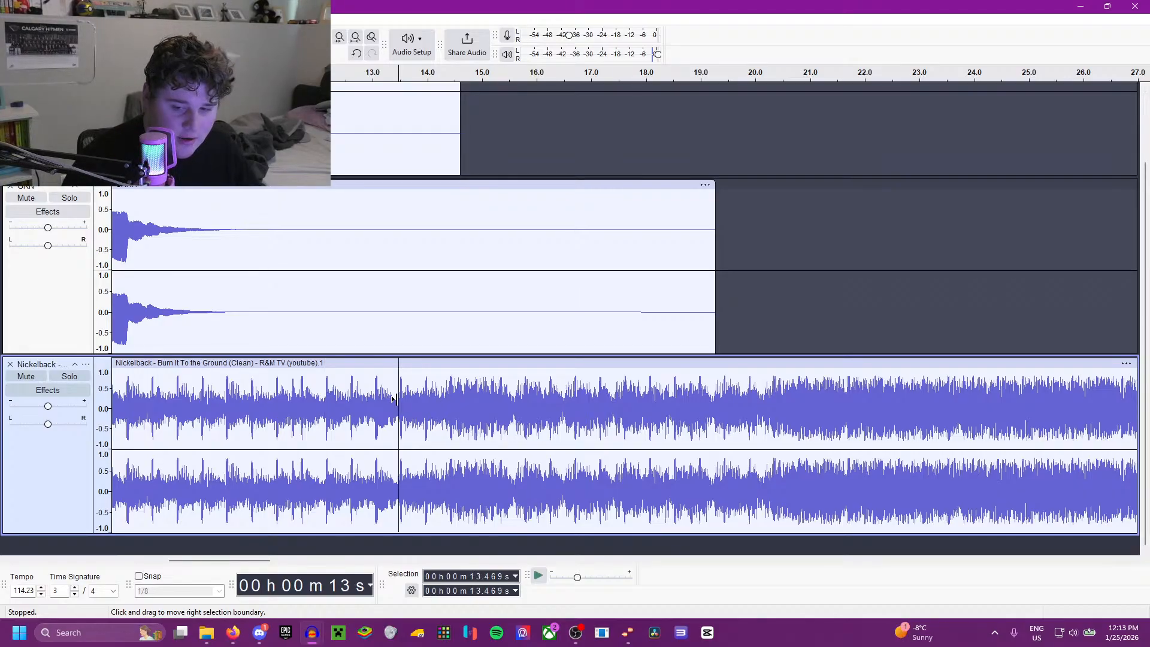
{"action": "key", "text": "space"}
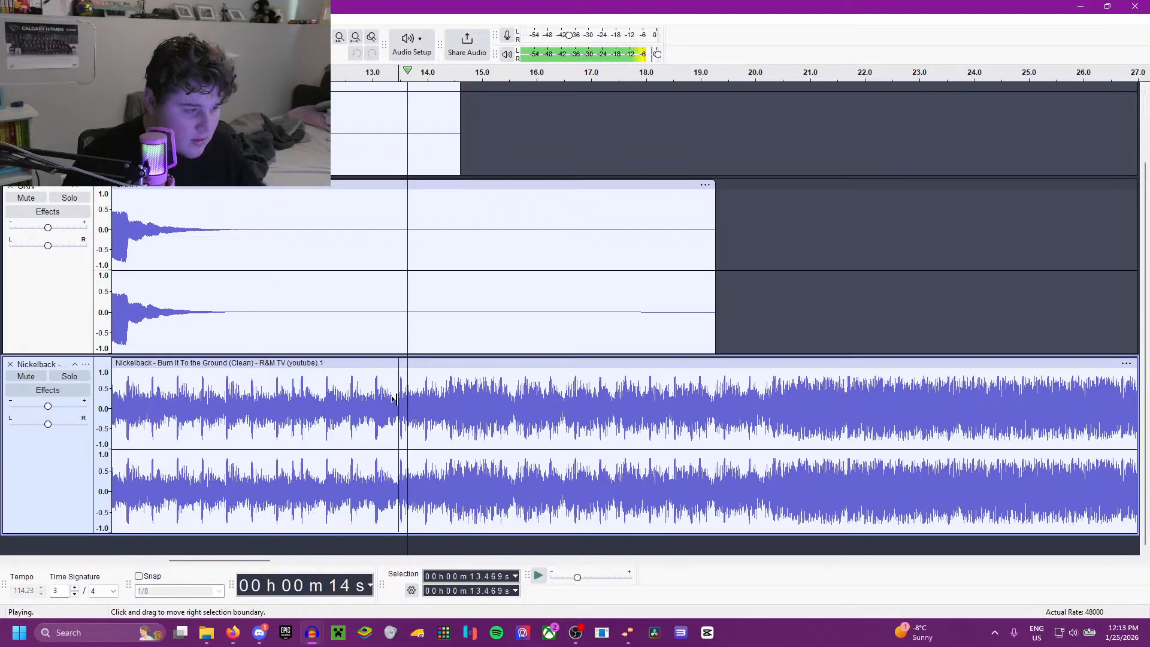
Step: Try start points for the song at 14.301 and 15.144 seconds, then place the playback cursor at 15.300 seconds
{"action": "left_click", "coordinate": [444, 398]}
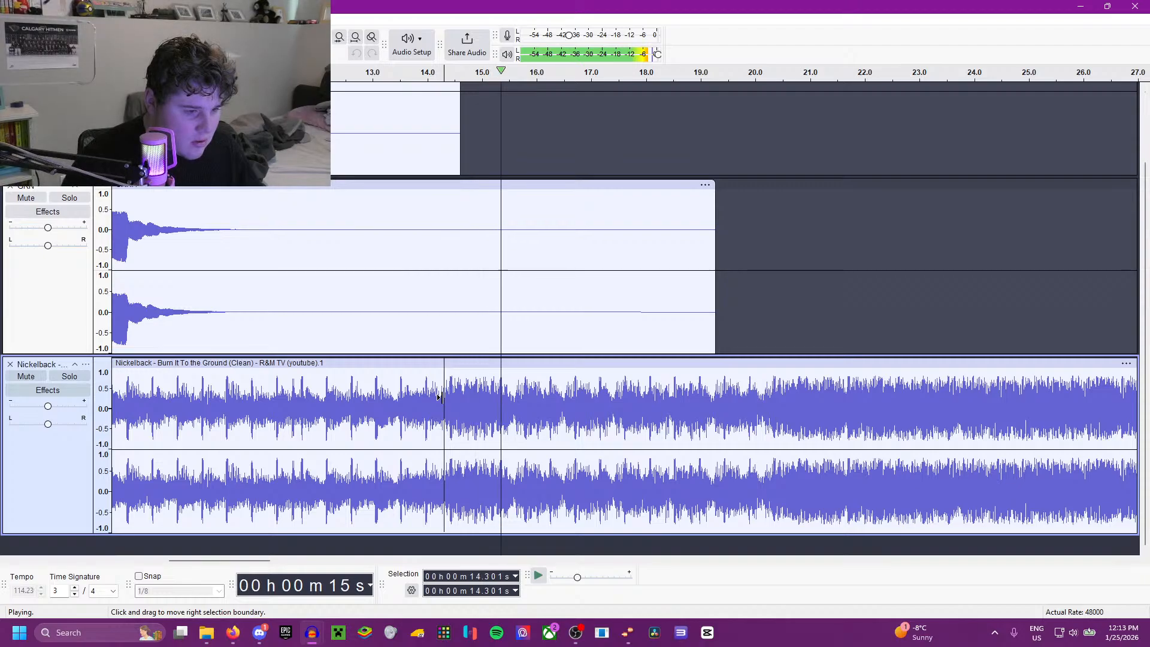
{"action": "left_click", "coordinate": [490, 398]}
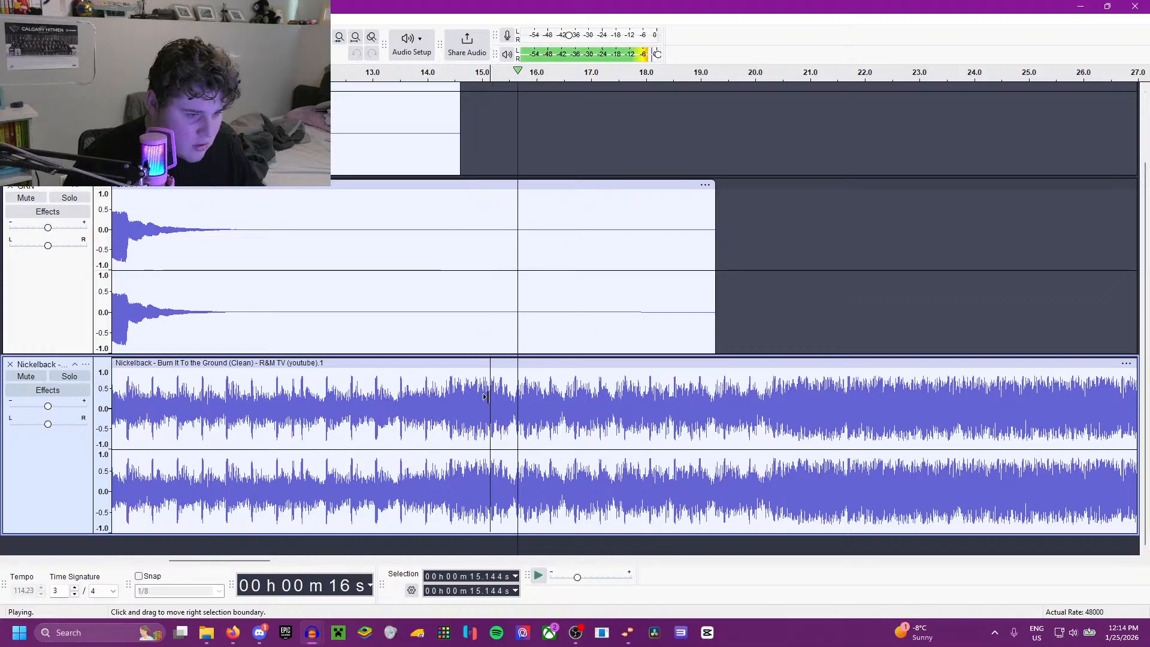
{"action": "scroll", "coordinate": [502, 398], "scroll_direction": "up", "scroll_amount": 4}
{"action": "key", "text": "space"}
{"action": "left_click", "coordinate": [483, 395]}
{"action": "key", "text": "space"}
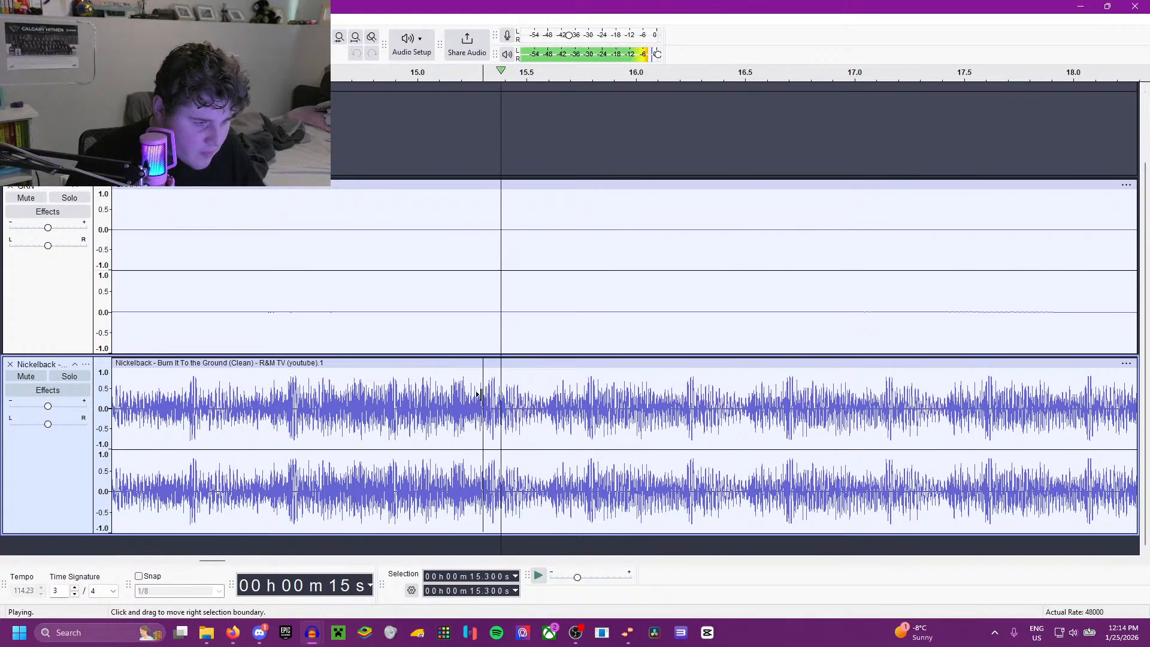
Step: Delete the Nickelback audio from the beginning of the track up to 15.300 seconds
{"action": "scroll", "coordinate": [500, 441], "scroll_direction": "down", "scroll_amount": 5}
{"action": "key", "text": "space"}
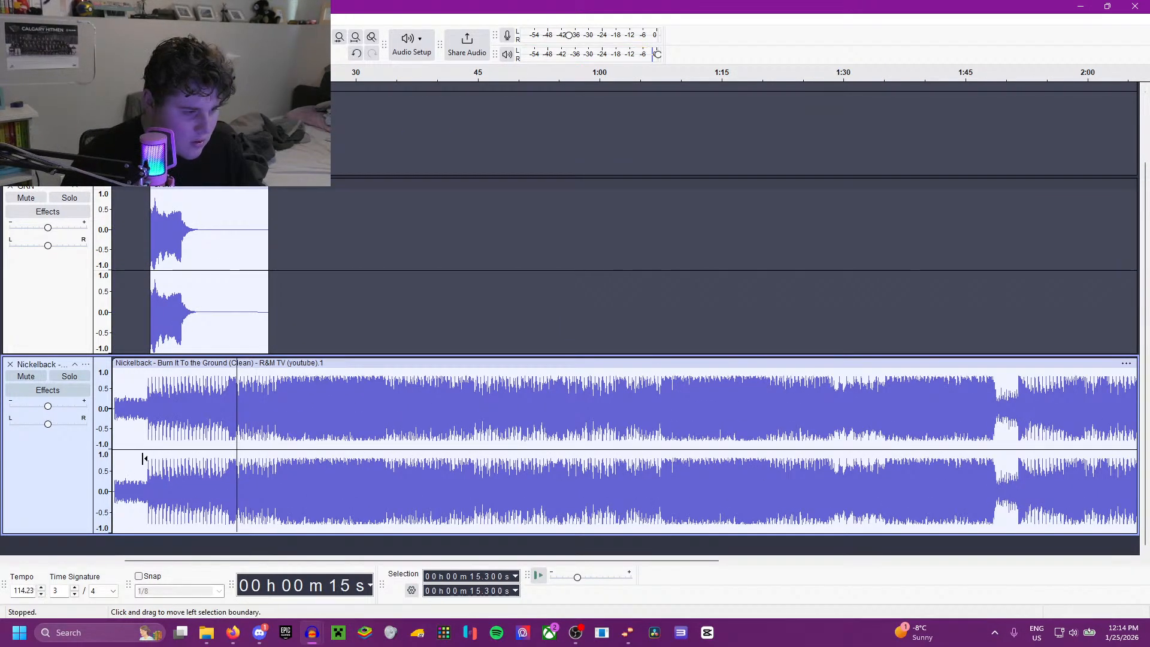
{"action": "scroll", "coordinate": [143, 454], "scroll_direction": "up", "scroll_amount": 1}
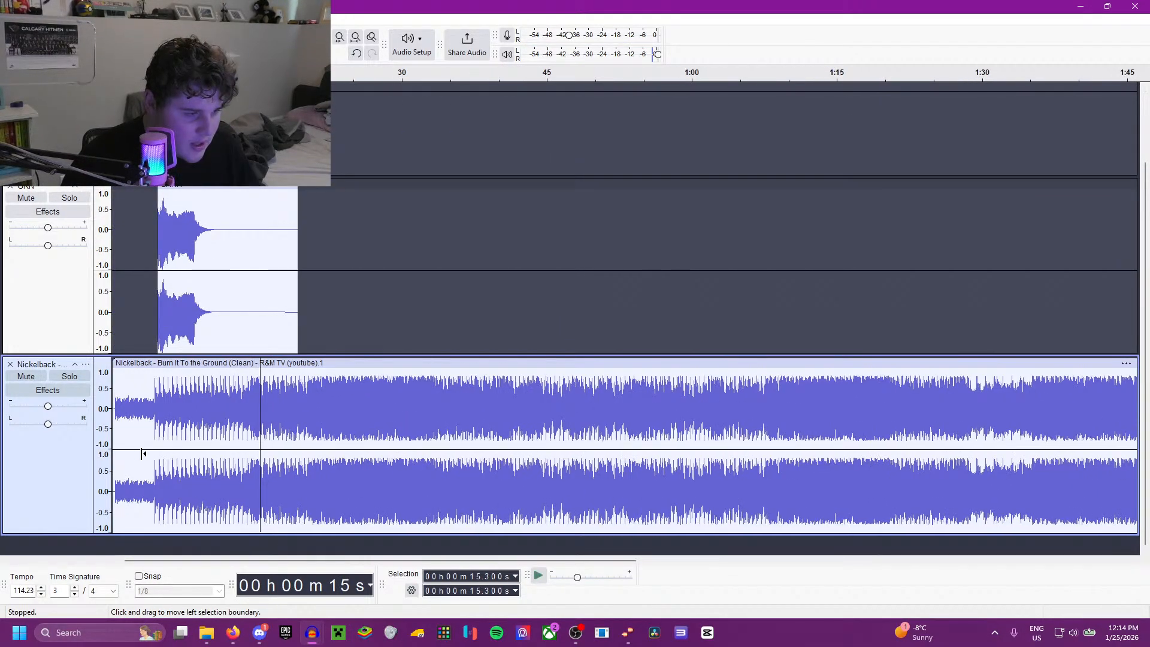
{"action": "left_click", "coordinate": [114, 425], "text": "shift"}
{"action": "key", "text": "Delete"}
Step: Move the Nickelback clip to start at about 6.3 seconds, under the GRN horn, and play the mix from 5.576 seconds
{"action": "left_click_drag", "start_coordinate": [214, 358], "coordinate": [276, 360]}
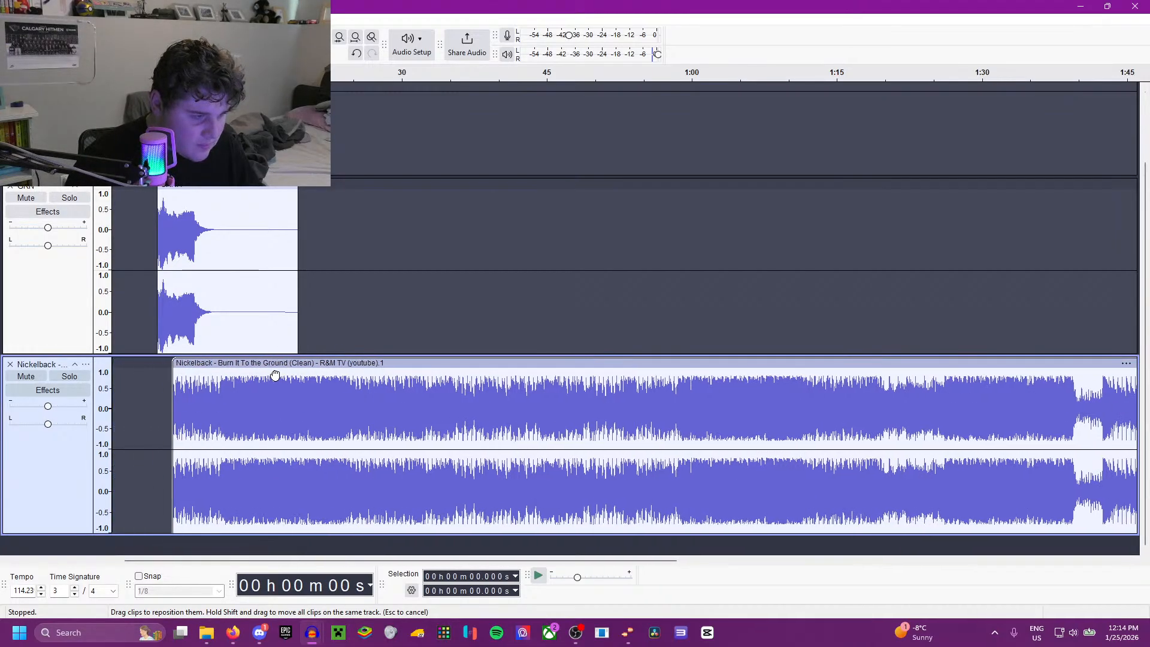
{"action": "left_click", "coordinate": [166, 431]}
{"action": "key", "text": "space"}
{"action": "scroll", "coordinate": [161, 432], "scroll_direction": "up", "scroll_amount": 3}
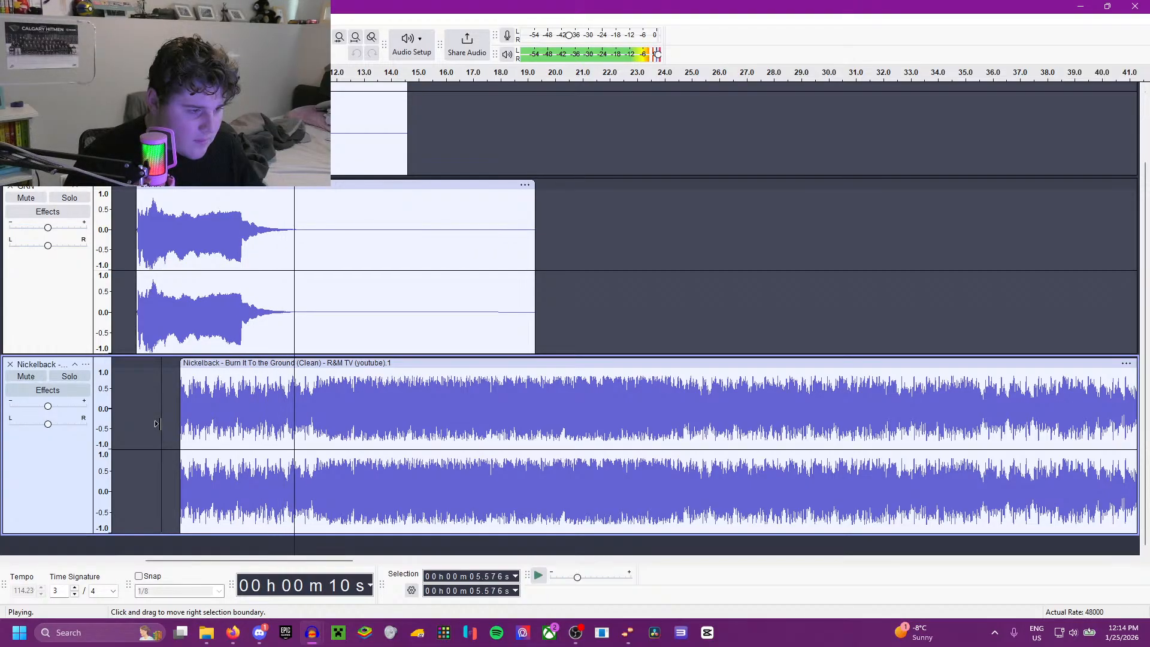
{"action": "scroll", "coordinate": [301, 417], "scroll_direction": "down", "scroll_amount": 1}
{"action": "scroll", "coordinate": [298, 414], "scroll_direction": "down", "scroll_amount": 1}
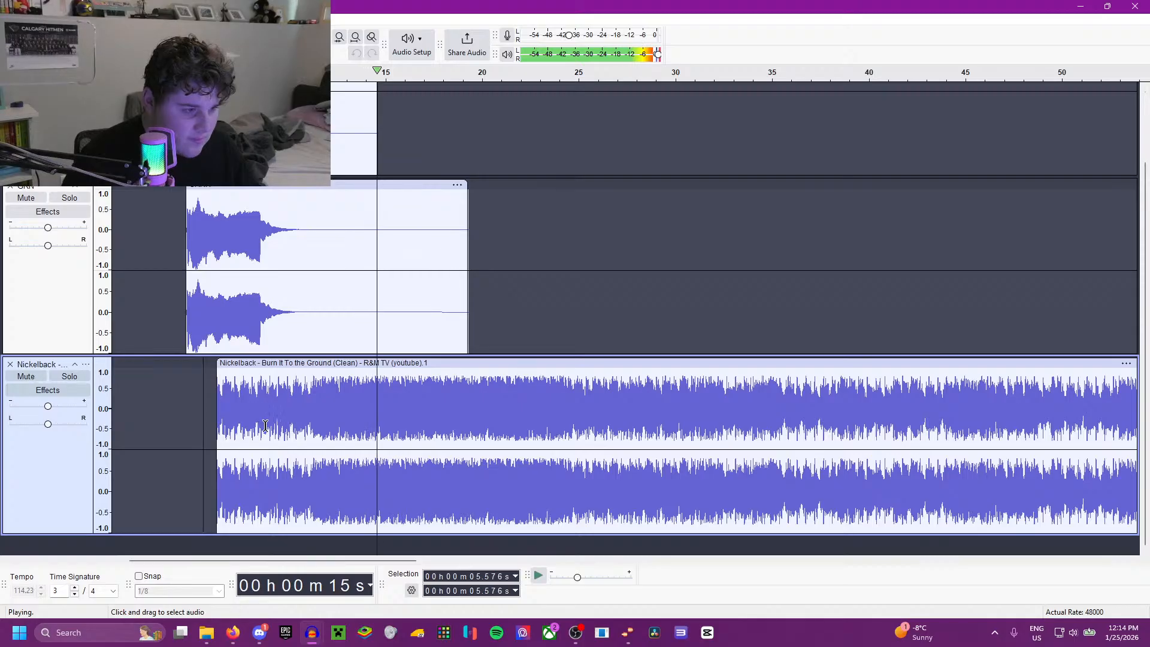
{"action": "scroll", "coordinate": [263, 421], "scroll_direction": "left", "scroll_amount": 1}
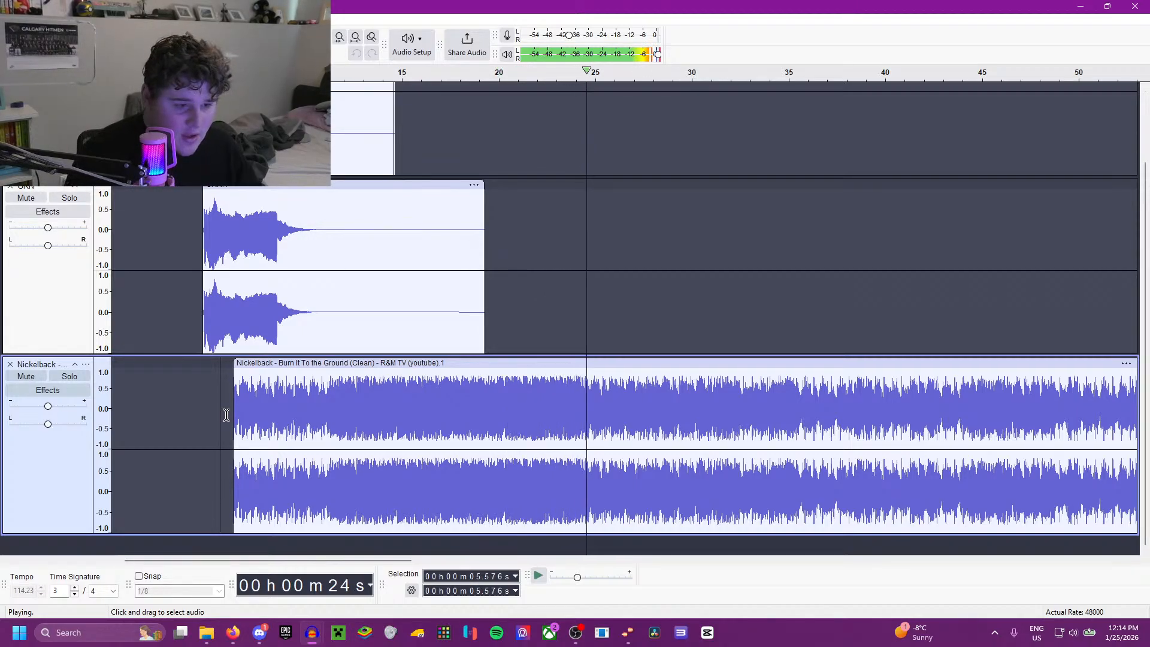
Step: Listen to the layered horn and song mix from 1.425 seconds
{"action": "key", "text": "space"}
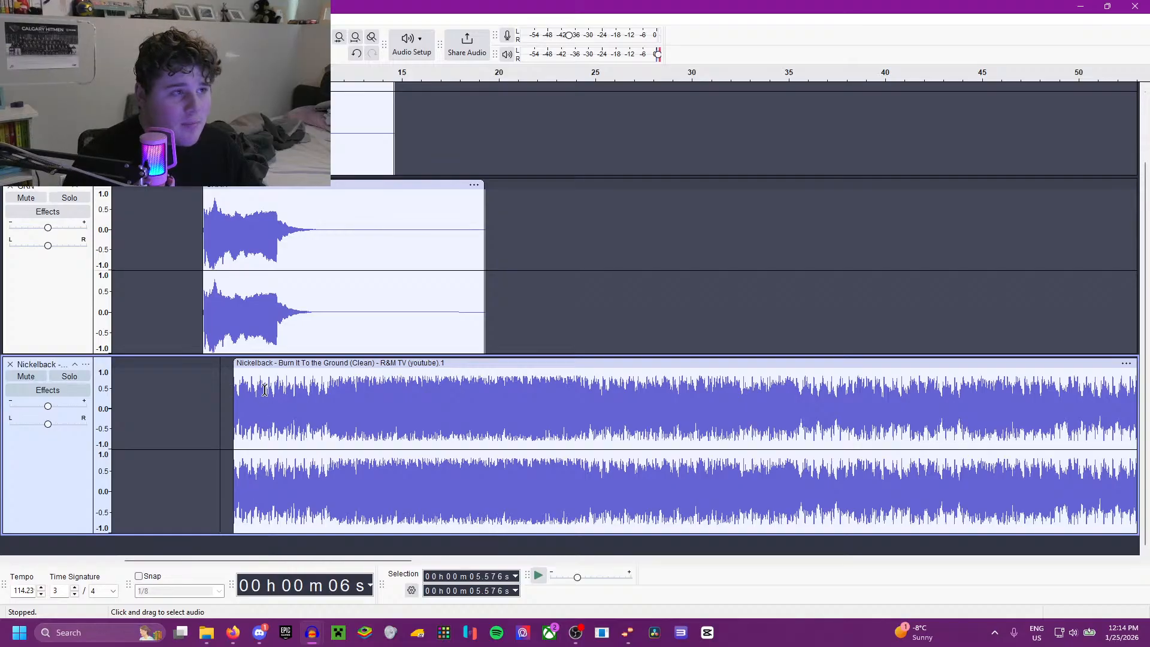
{"action": "double_click", "coordinate": [321, 322]}
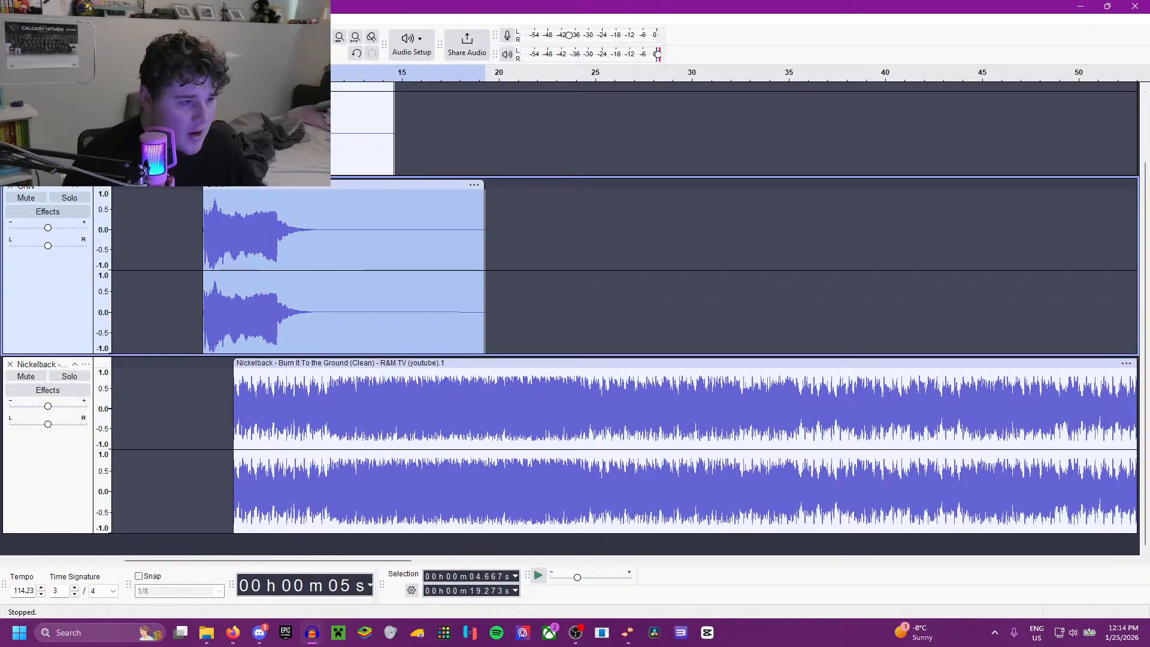
{"action": "left_click", "coordinate": [205, 19]}
{"action": "mouse_move", "coordinate": [234, 129]}
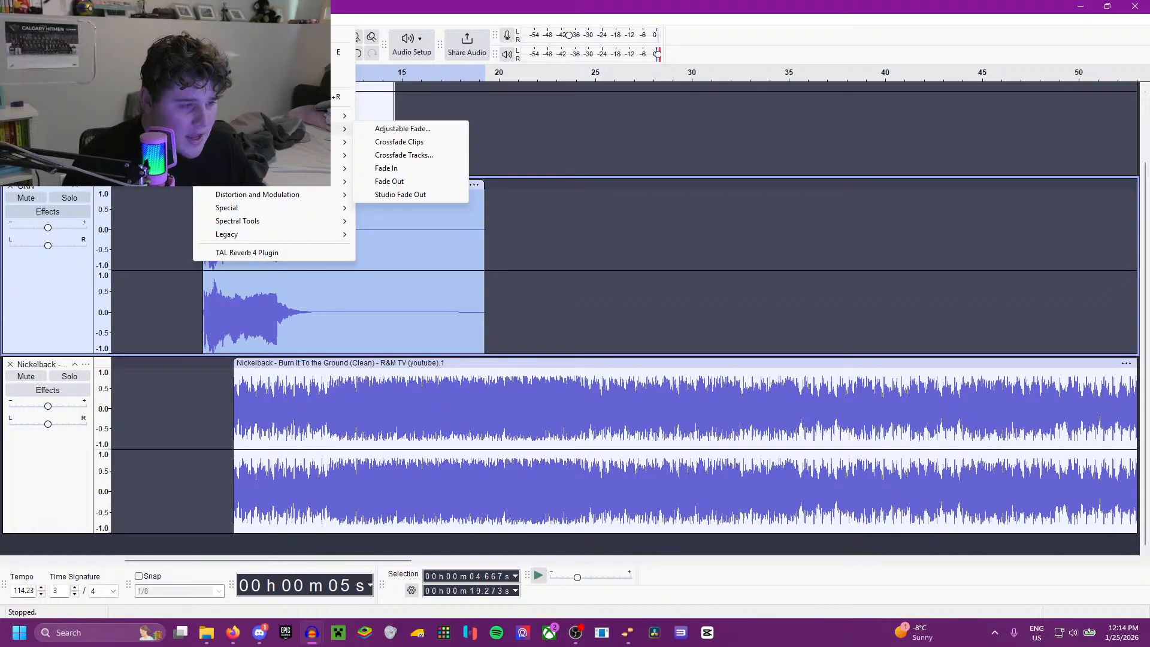
{"action": "left_click", "coordinate": [139, 227]}
{"action": "key", "text": "space"}
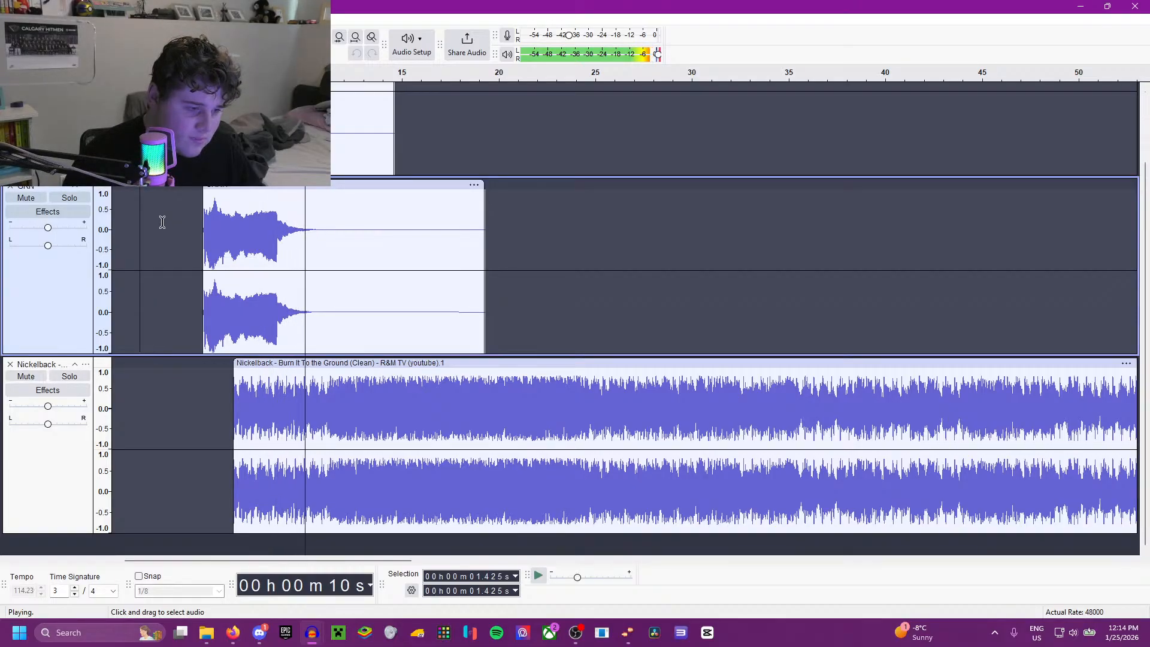
{"action": "key", "text": "space"}
Step: Lower the volume of the whole Nickelback clip with the Amplify effect, using a negative amplification value
{"action": "double_click", "coordinate": [336, 402]}
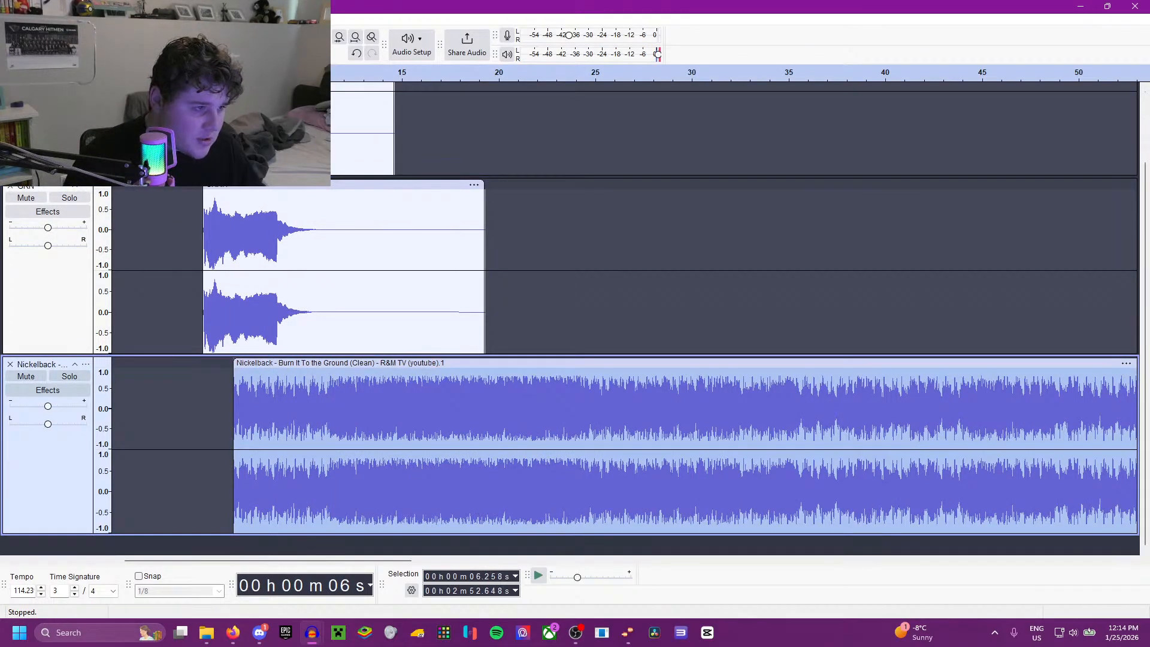
{"action": "left_click", "coordinate": [204, 20]}
{"action": "mouse_move", "coordinate": [270, 115]}
{"action": "left_click", "coordinate": [382, 117]}
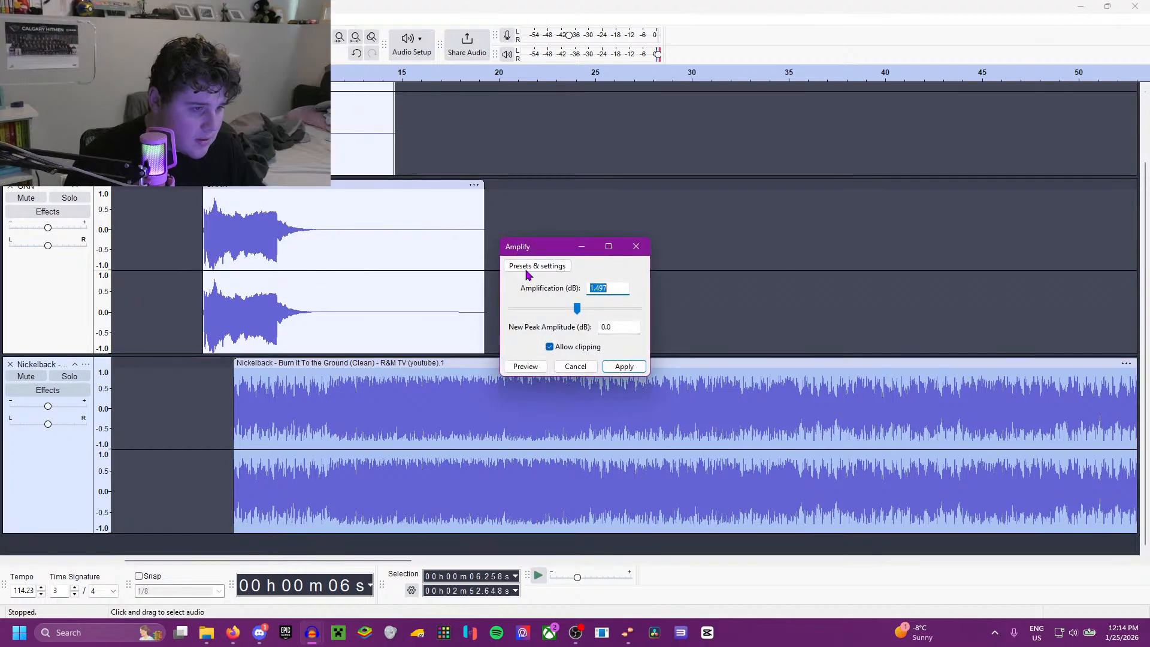
{"action": "type", "text": "-5"}
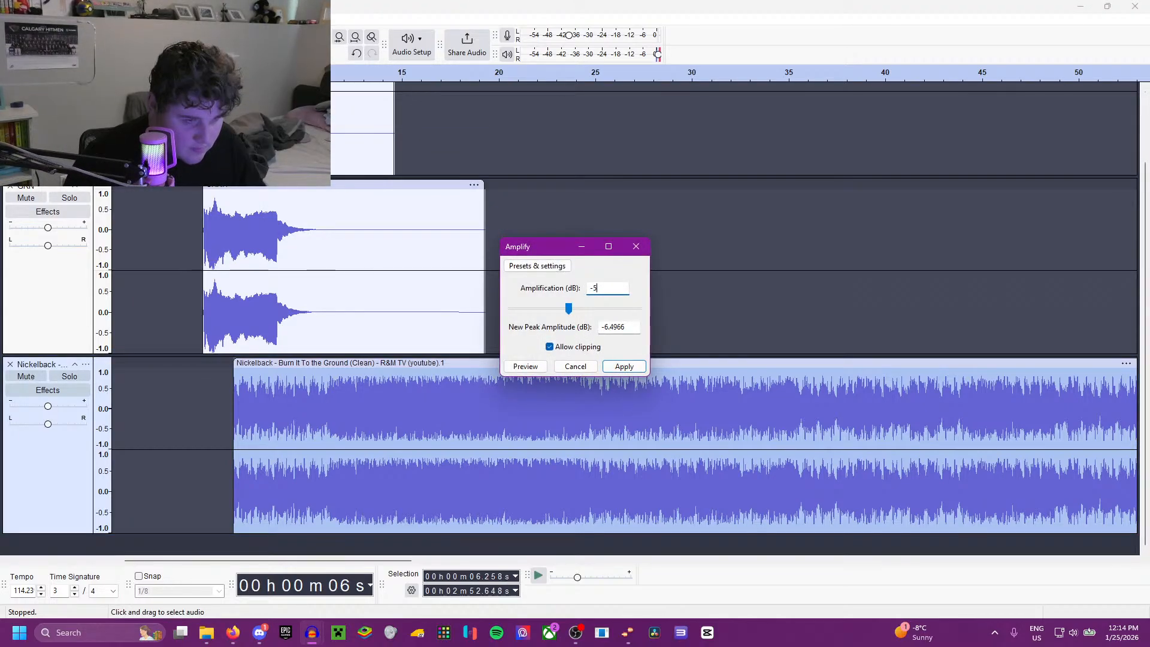
{"action": "key", "text": "BackSpace"}
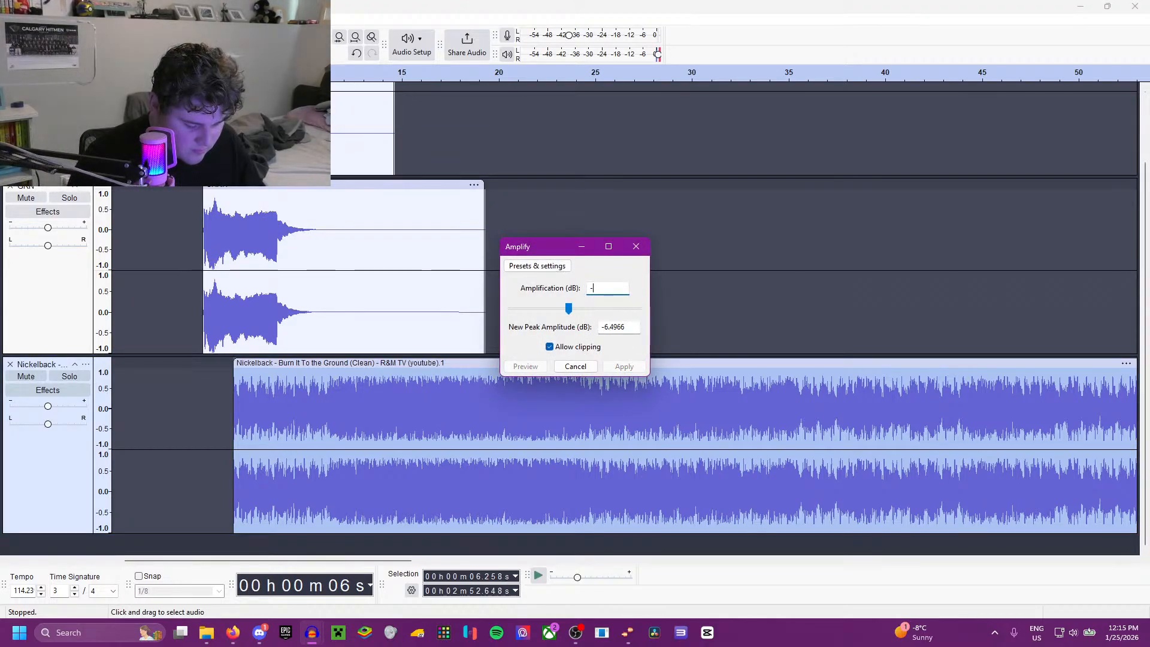
{"action": "key", "text": "Return"}
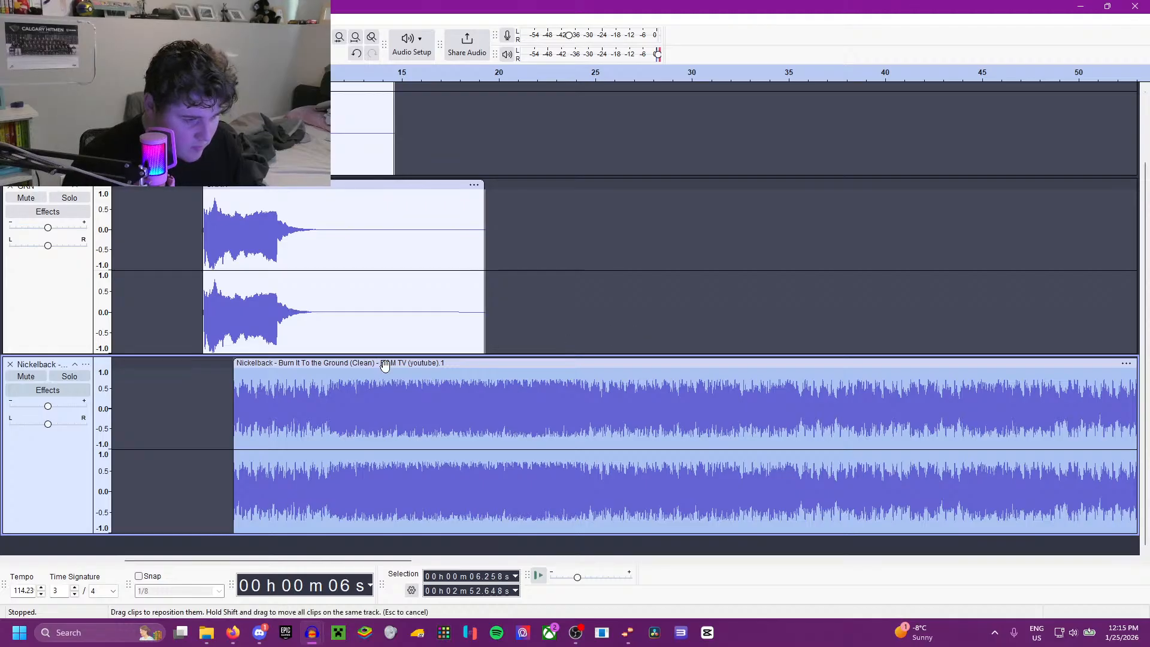
Step: Play the mix from 6.258, 1.805, 0 and 6.177 seconds to check the song's level against the horn
{"action": "key", "text": "space"}
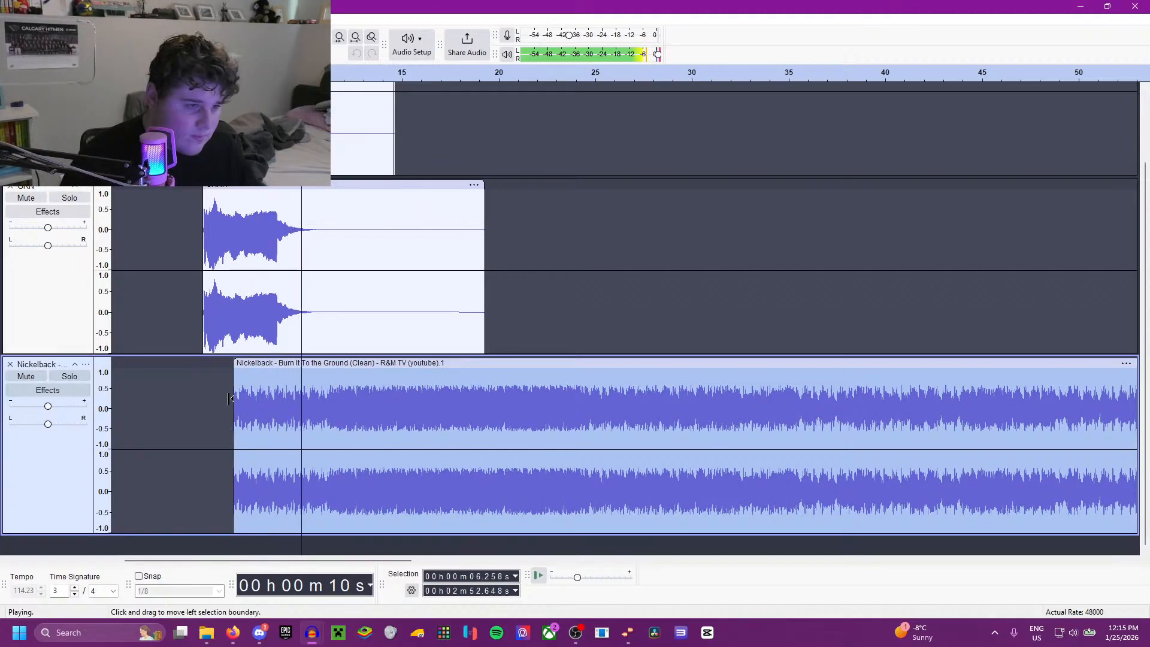
{"action": "scroll", "coordinate": [201, 398], "scroll_direction": "down", "scroll_amount": 1}
{"action": "scroll", "coordinate": [172, 394], "scroll_direction": "up", "scroll_amount": 3}
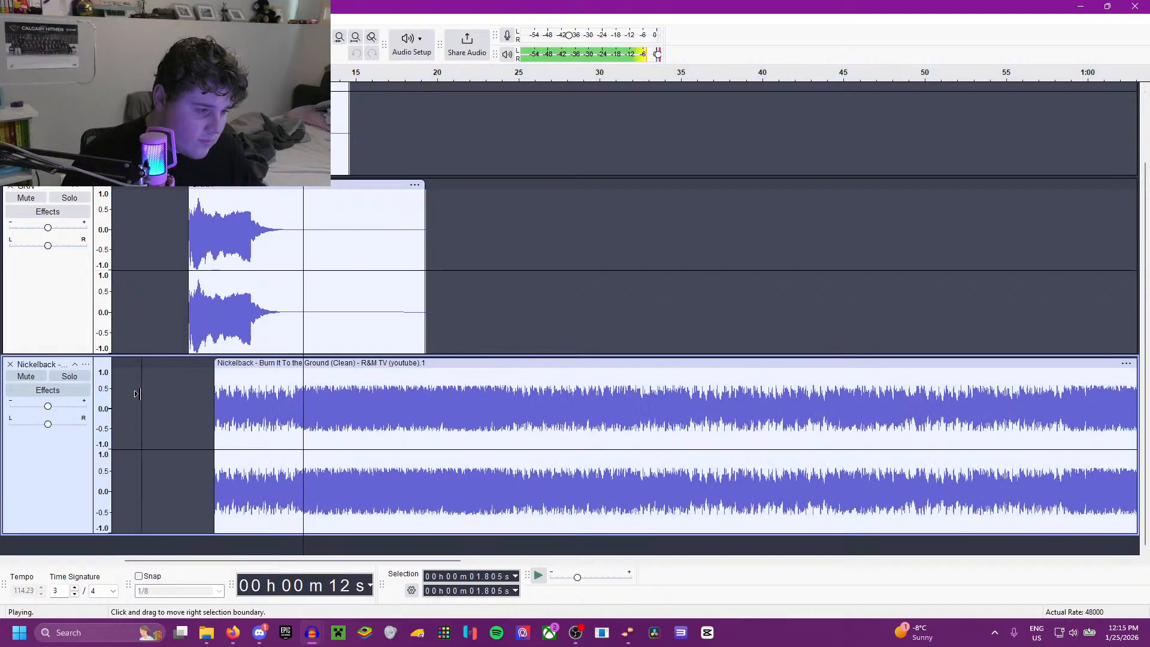
{"action": "left_click", "coordinate": [161, 397]}
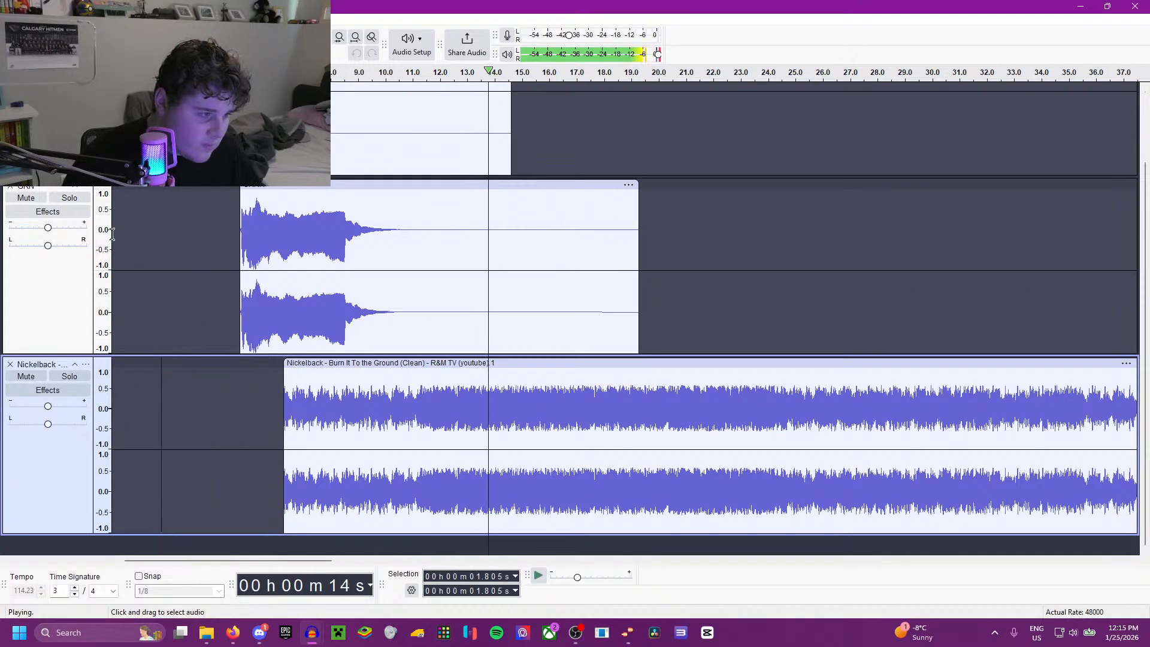
{"action": "left_click", "coordinate": [110, 237]}
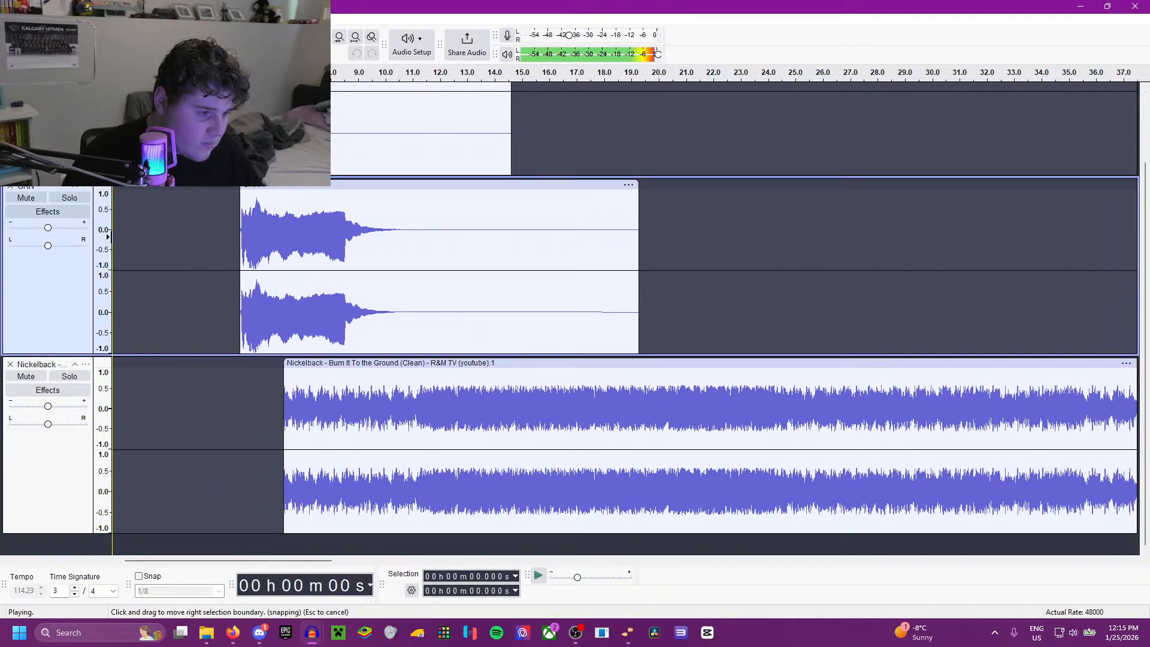
{"action": "left_click", "coordinate": [275, 395]}
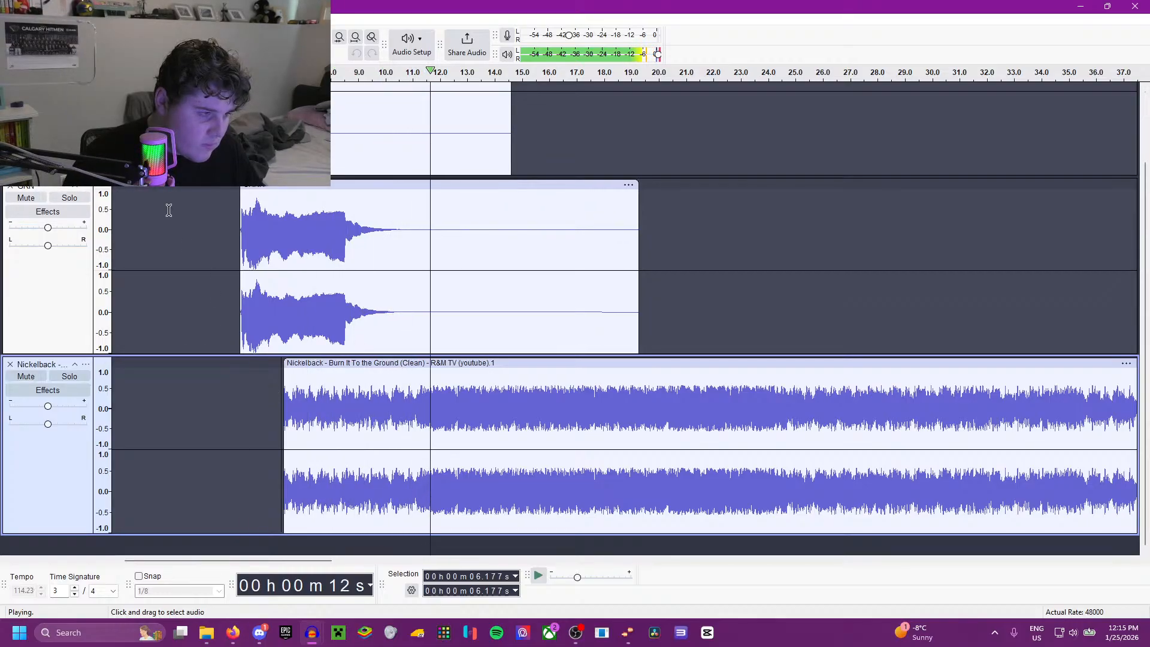
{"action": "key", "text": "space"}
Step: Save the project as Greensboro Gargoyles in AUP3 format
{"action": "left_click", "coordinate": [9, 19]}
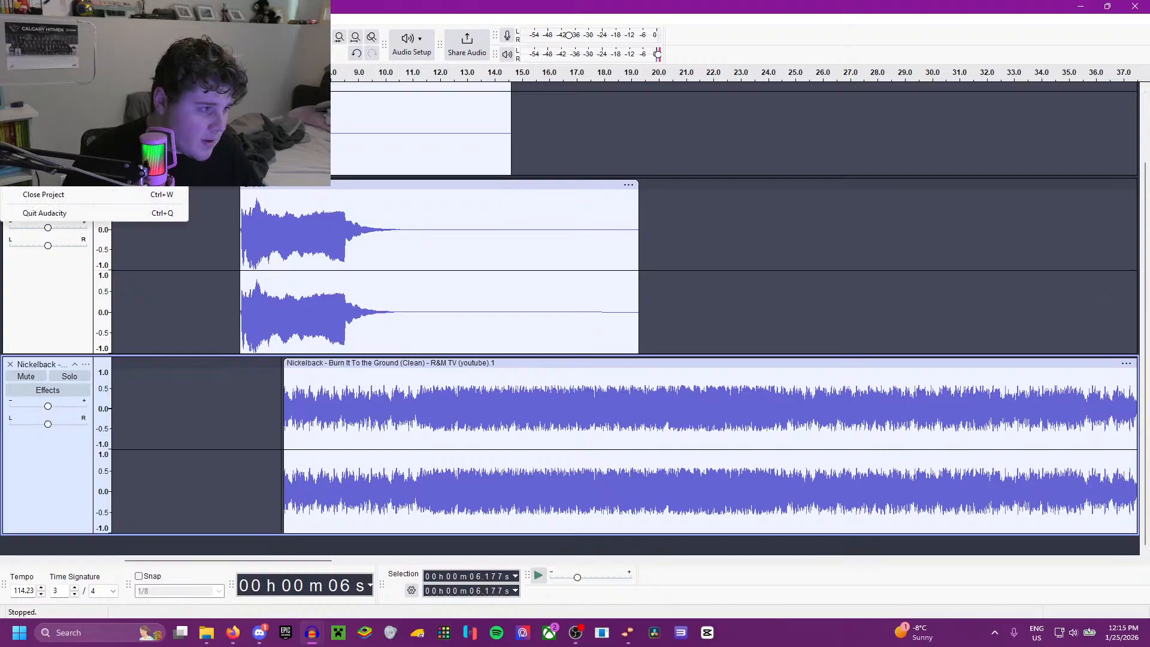
{"action": "left_click", "coordinate": [234, 88]}
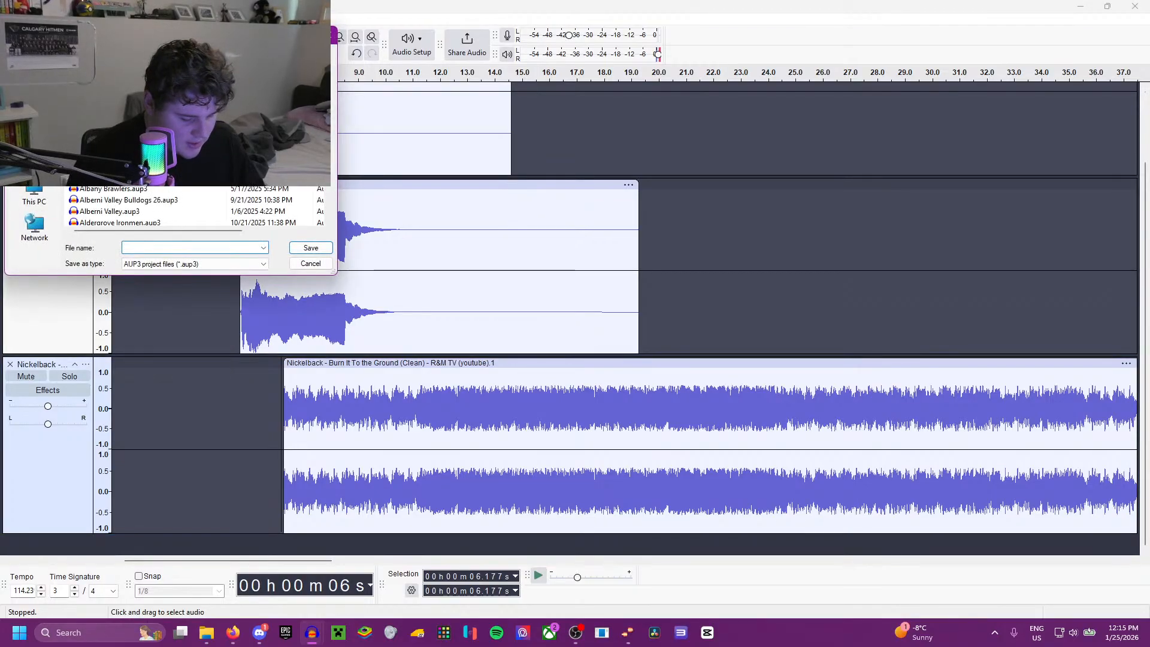
{"action": "type", "text": "Greensgor"}
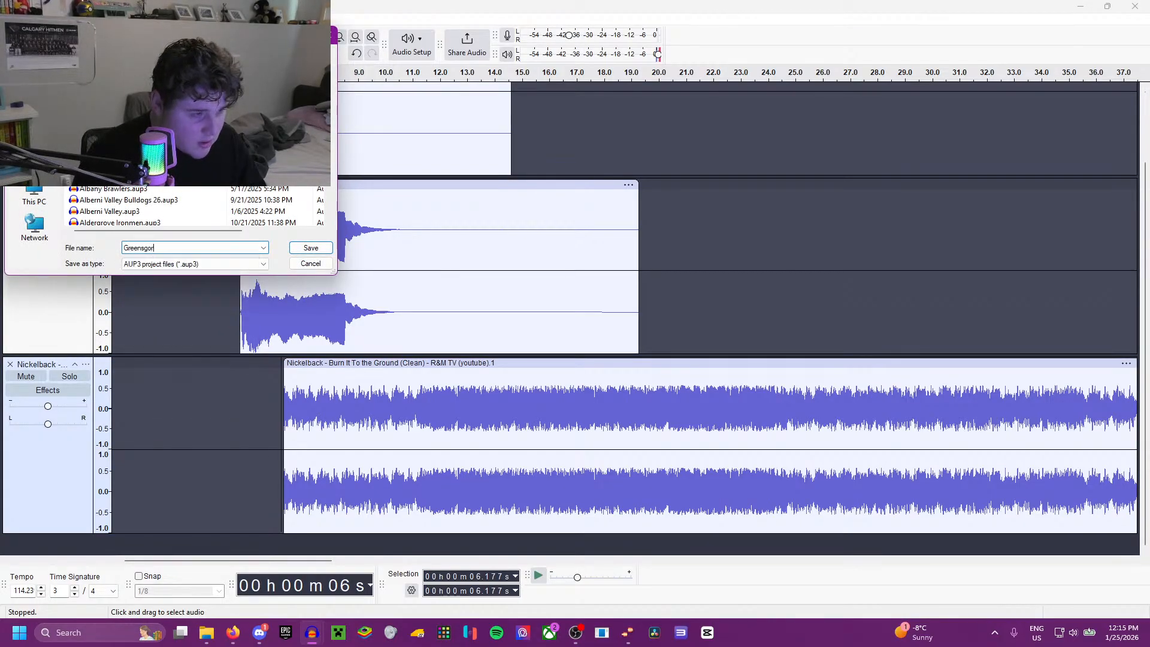
{"action": "key", "text": "BackSpace"}
{"action": "key", "text": "BackSpace"}
{"action": "key", "text": "BackSpace"}
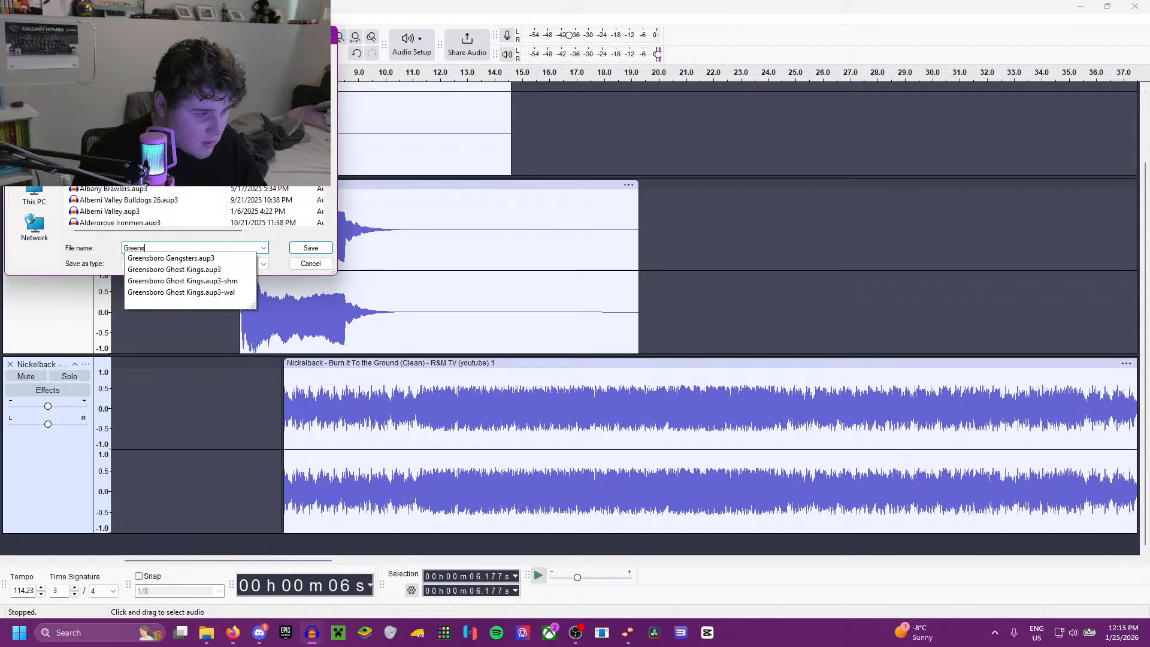
{"action": "type", "text": "boro Gargoyles"}
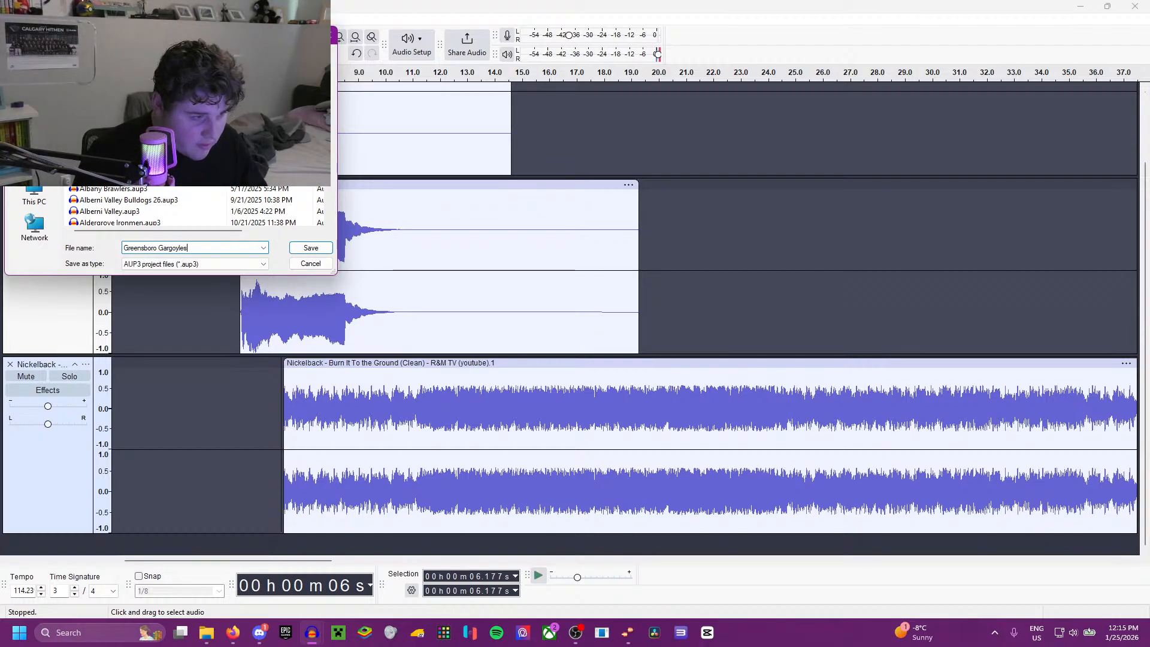
{"action": "left_click", "coordinate": [300, 242]}
Step: Start an audio export and set its destination to Greensboro Gargoyles.wav in the Documents folder ECHL 2026
{"action": "left_click", "coordinate": [10, 19]}
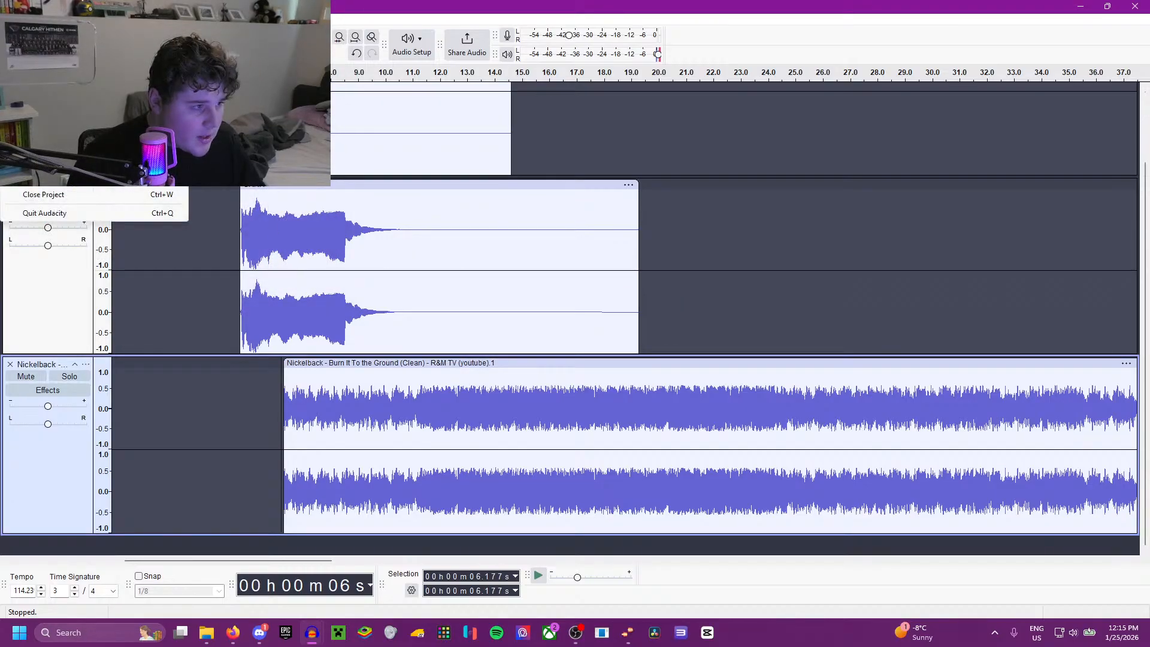
{"action": "left_click", "coordinate": [36, 129]}
{"action": "left_click", "coordinate": [690, 231]}
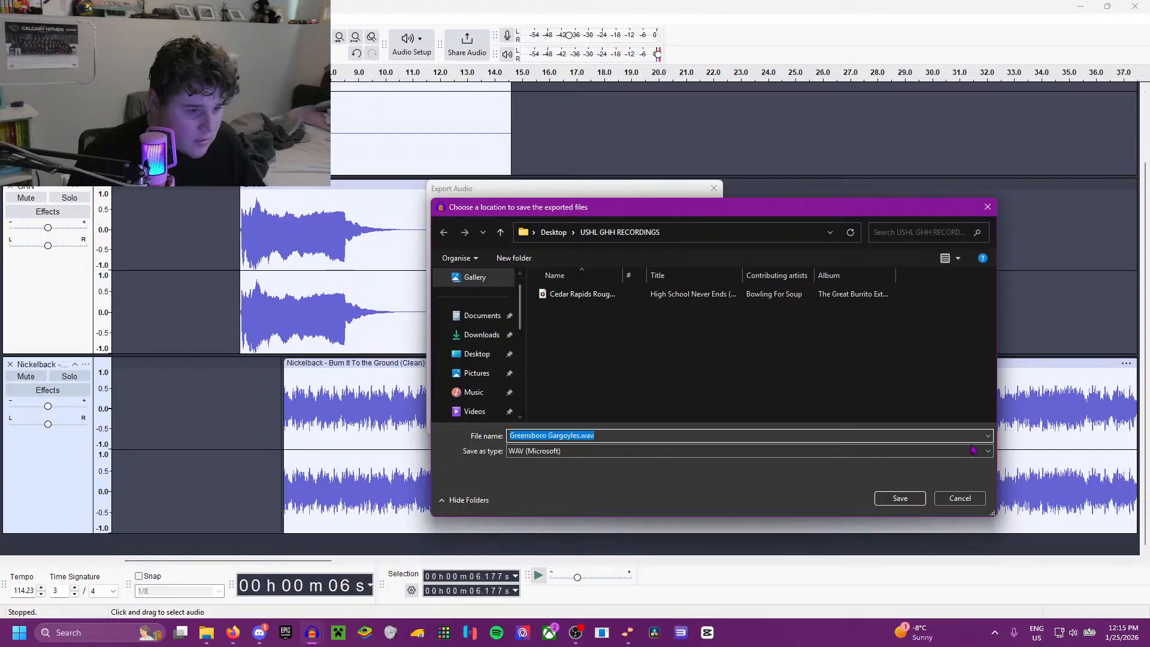
{"action": "left_click", "coordinate": [960, 498]}
{"action": "left_click", "coordinate": [703, 233]}
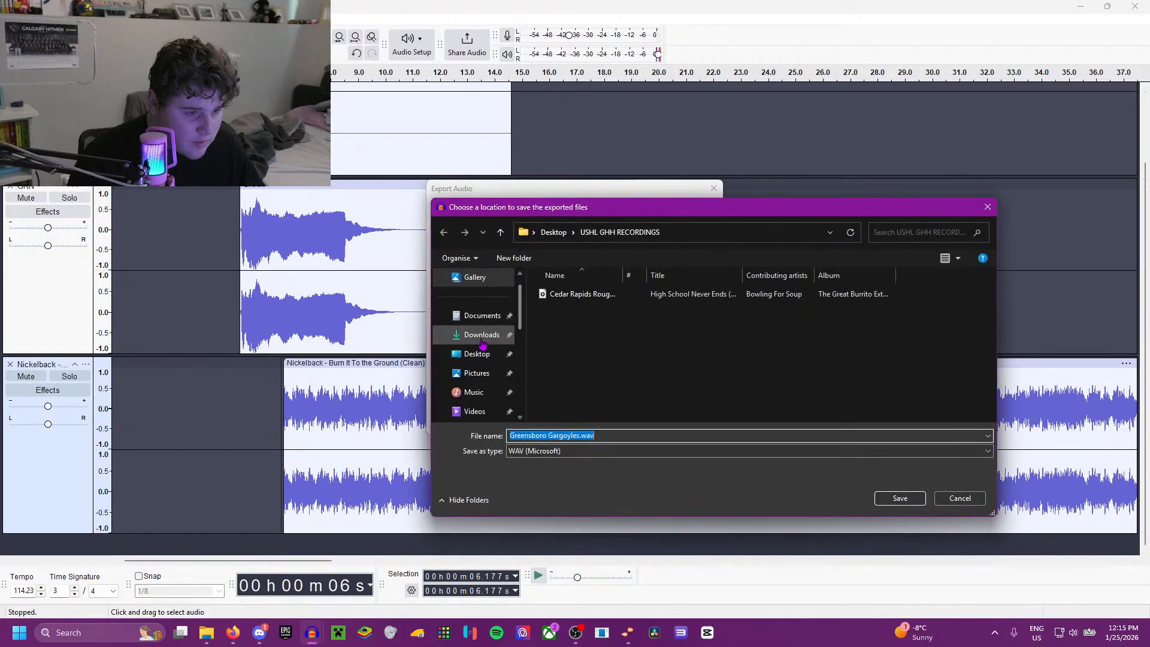
{"action": "left_click", "coordinate": [481, 316]}
{"action": "scroll", "coordinate": [604, 341], "scroll_direction": "down", "scroll_amount": 5}
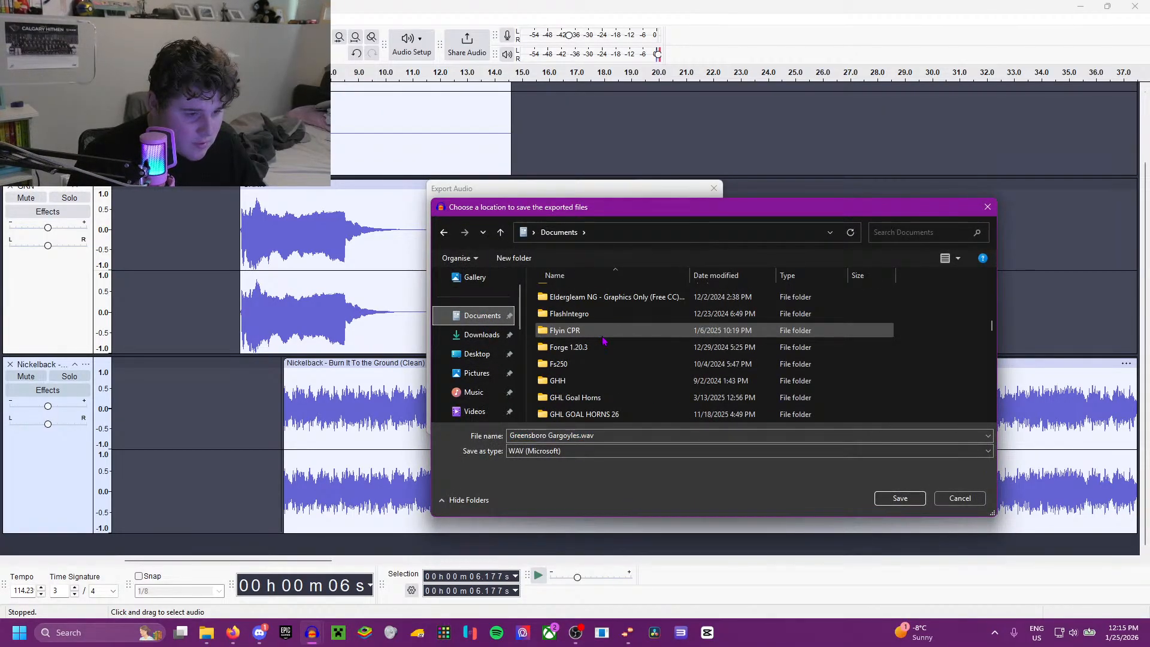
{"action": "scroll", "coordinate": [604, 340], "scroll_direction": "down", "scroll_amount": 4}
{"action": "scroll", "coordinate": [604, 340], "scroll_direction": "up", "scroll_amount": 6}
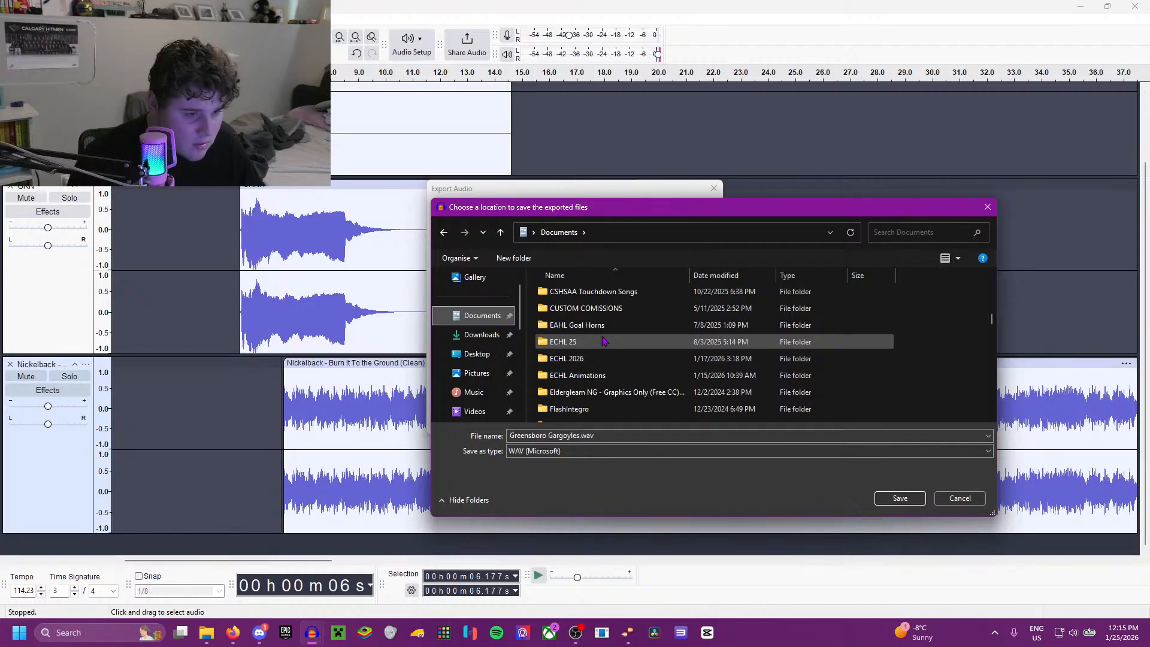
{"action": "double_click", "coordinate": [580, 359]}
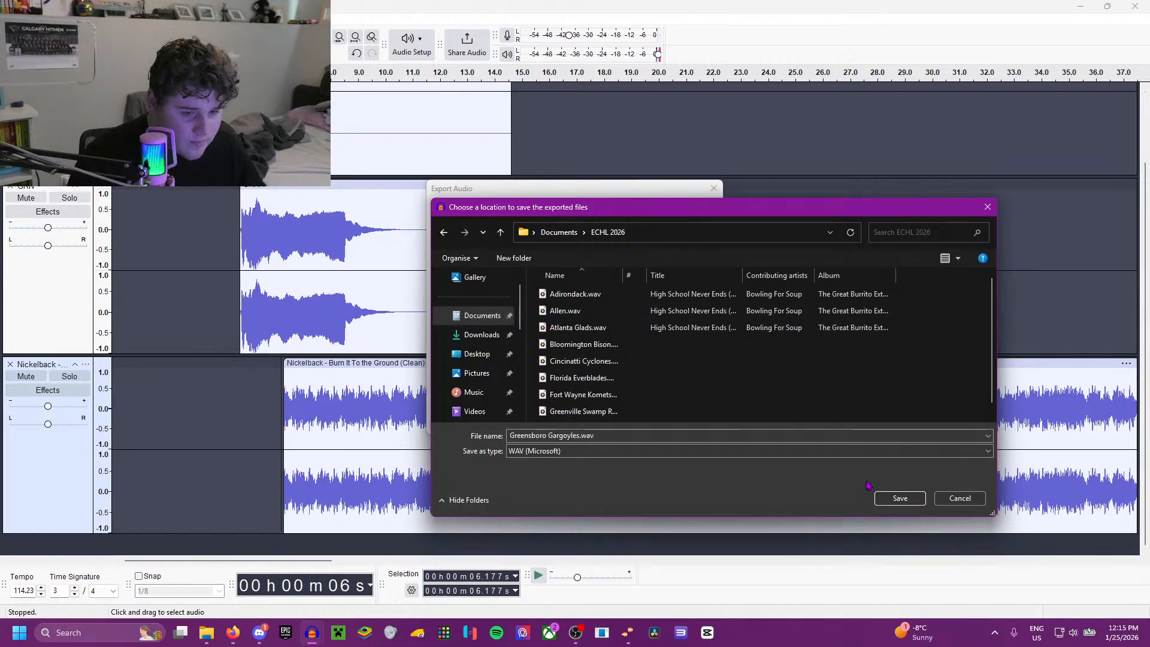
{"action": "left_click", "coordinate": [899, 498]}
Step: Clear all metadata tags and export the entire project as a stereo 44100 Hz, 16-bit WAV file
{"action": "left_click", "coordinate": [461, 427]}
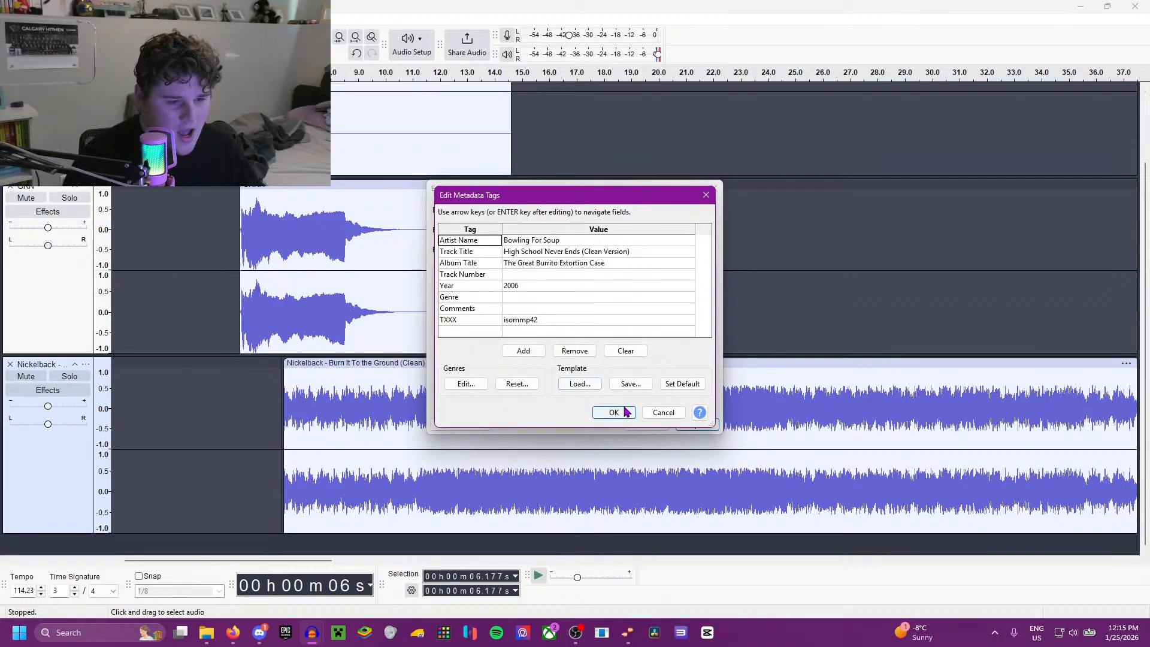
{"action": "left_click", "coordinate": [627, 351]}
{"action": "left_click", "coordinate": [611, 413]}
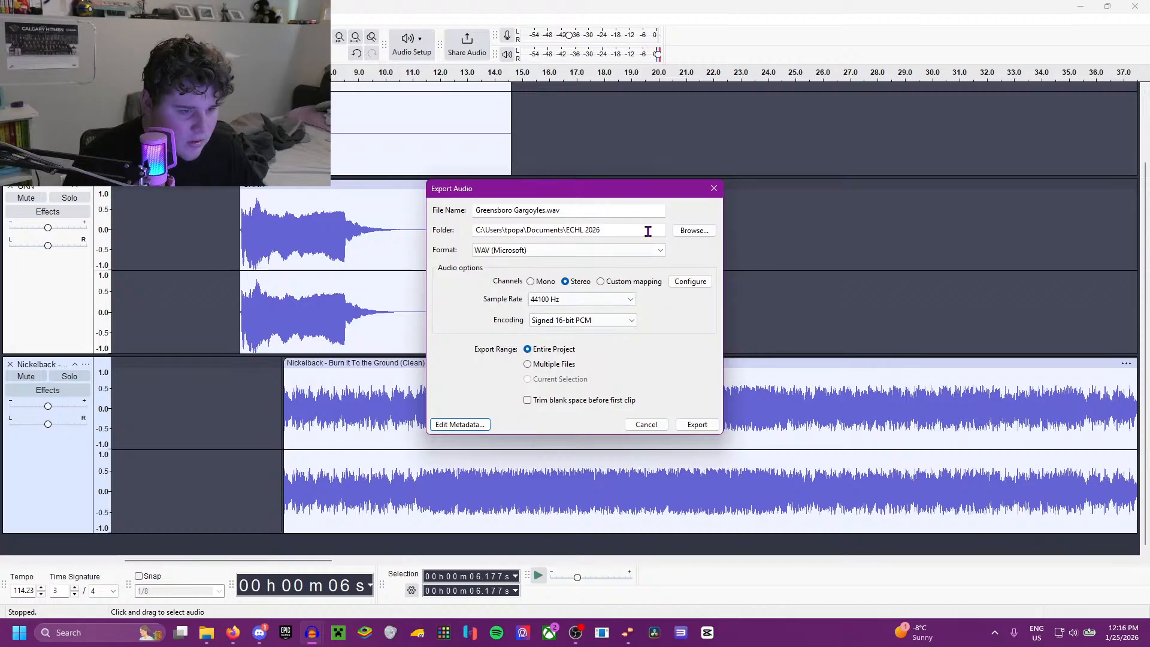
{"action": "left_click", "coordinate": [694, 425]}
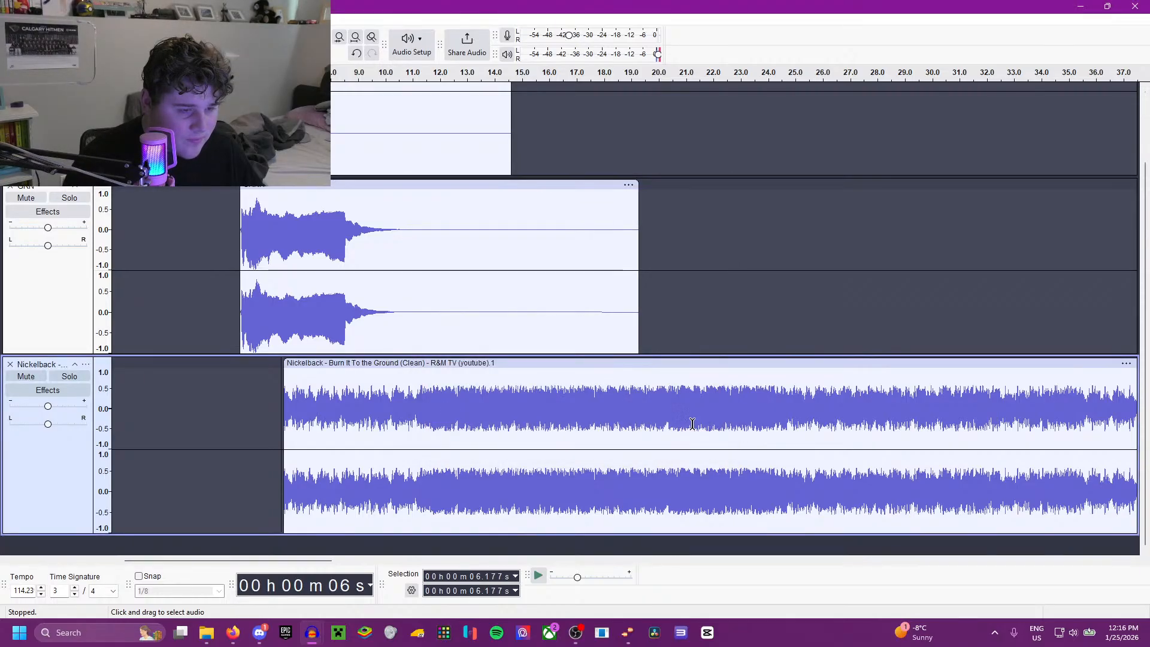
Step: Switch to Firefox and look through the ECHL team affiliations list for the team that follows the Greensboro Gargoyles
{"action": "left_click", "coordinate": [233, 633]}
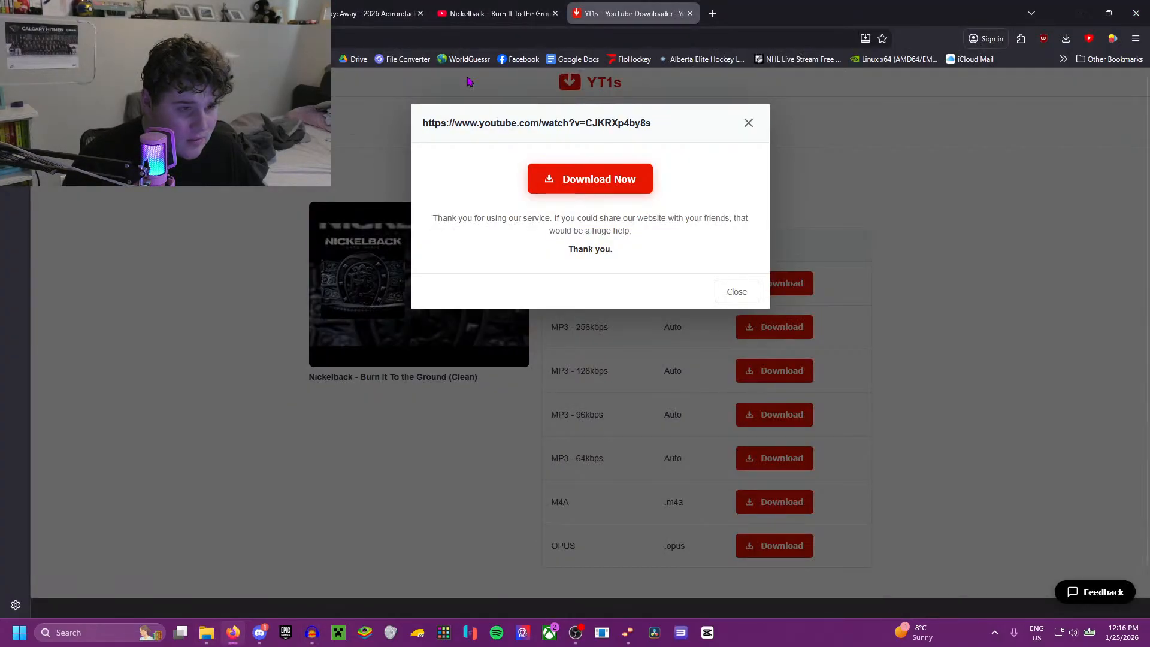
{"action": "left_click", "coordinate": [229, 13]}
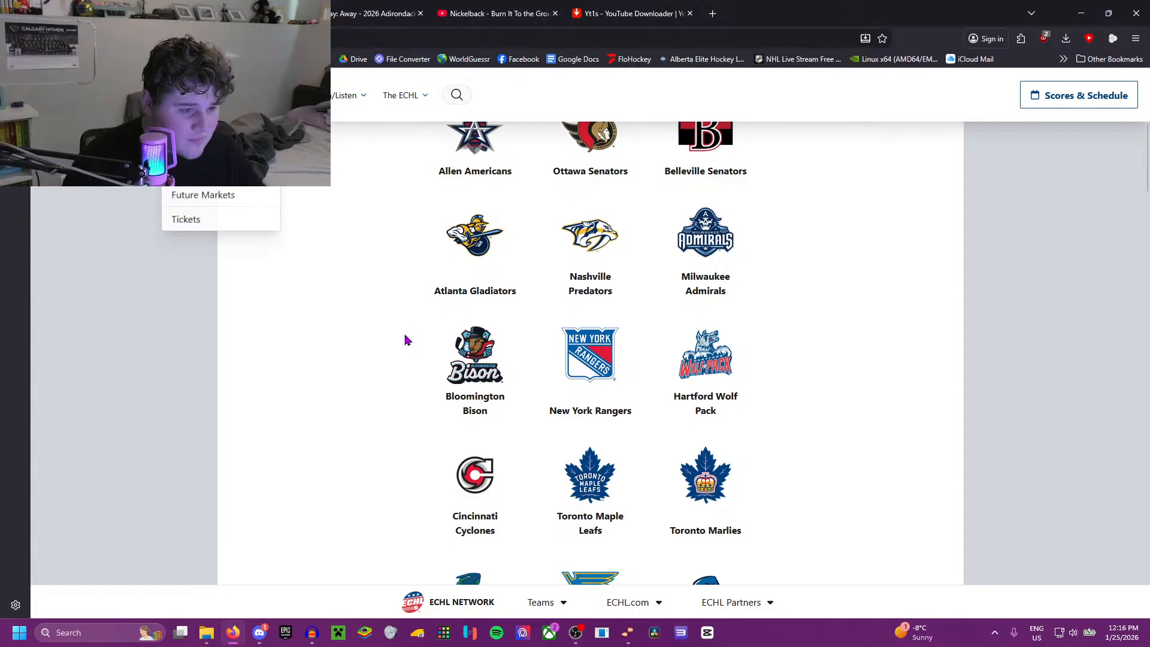
{"action": "scroll", "coordinate": [405, 341], "scroll_direction": "down", "scroll_amount": 10}
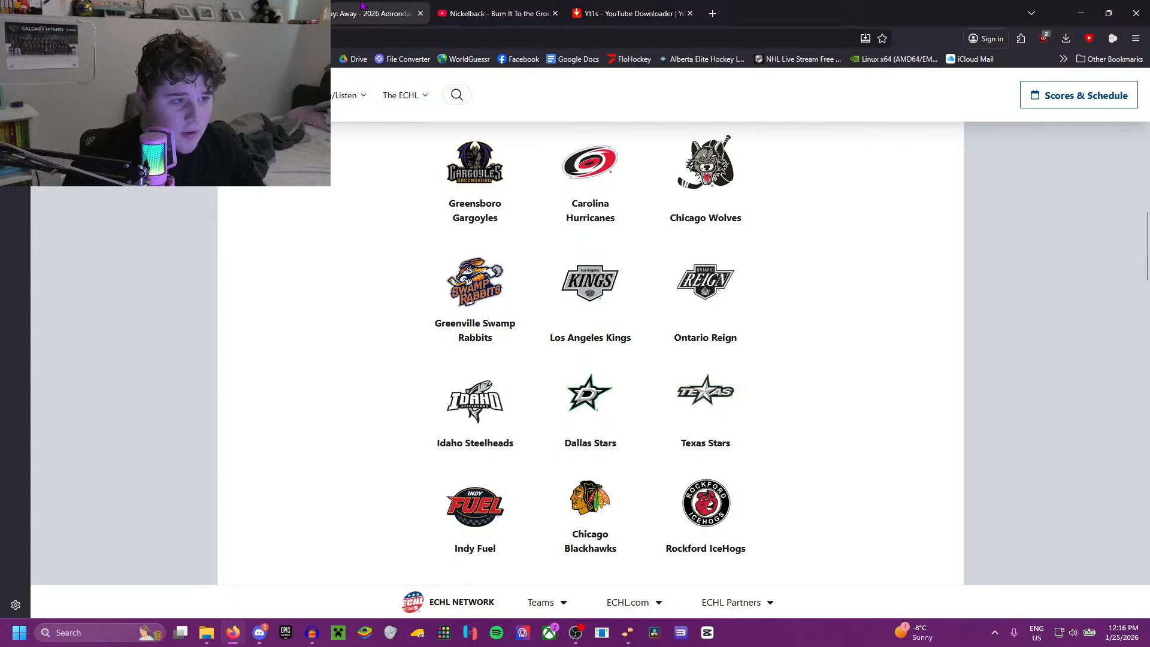
{"action": "mouse_move", "coordinate": [361, 5]}
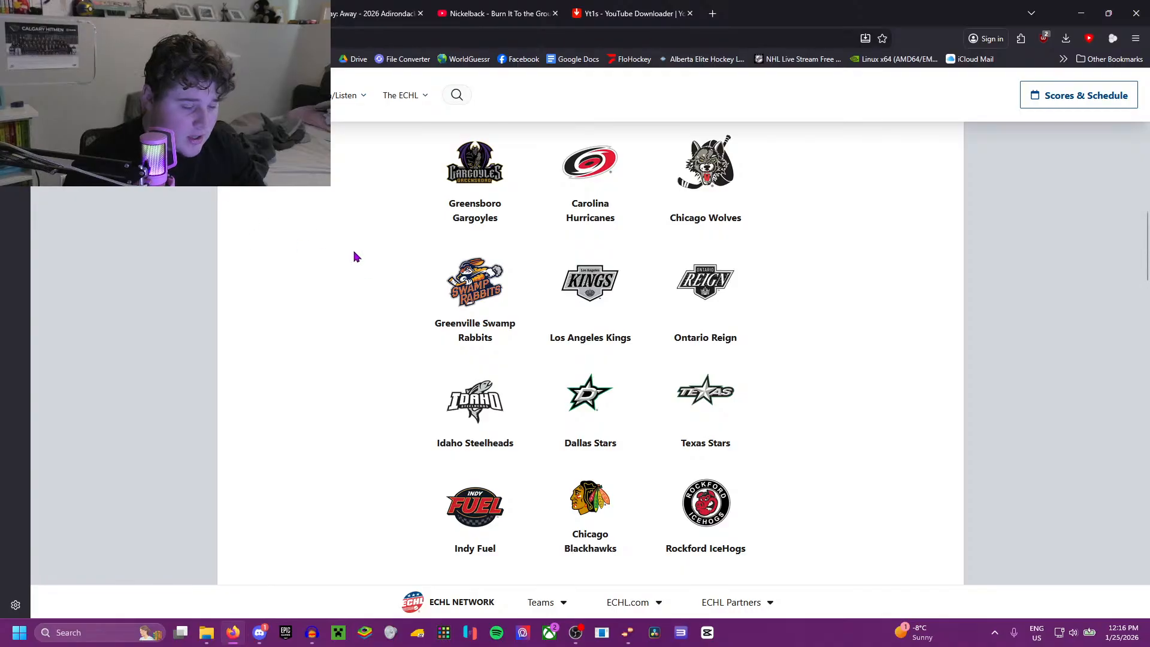
{"action": "scroll", "coordinate": [354, 255], "scroll_direction": "down", "scroll_amount": 1}
{"action": "scroll", "coordinate": [353, 249], "scroll_direction": "up", "scroll_amount": 2}
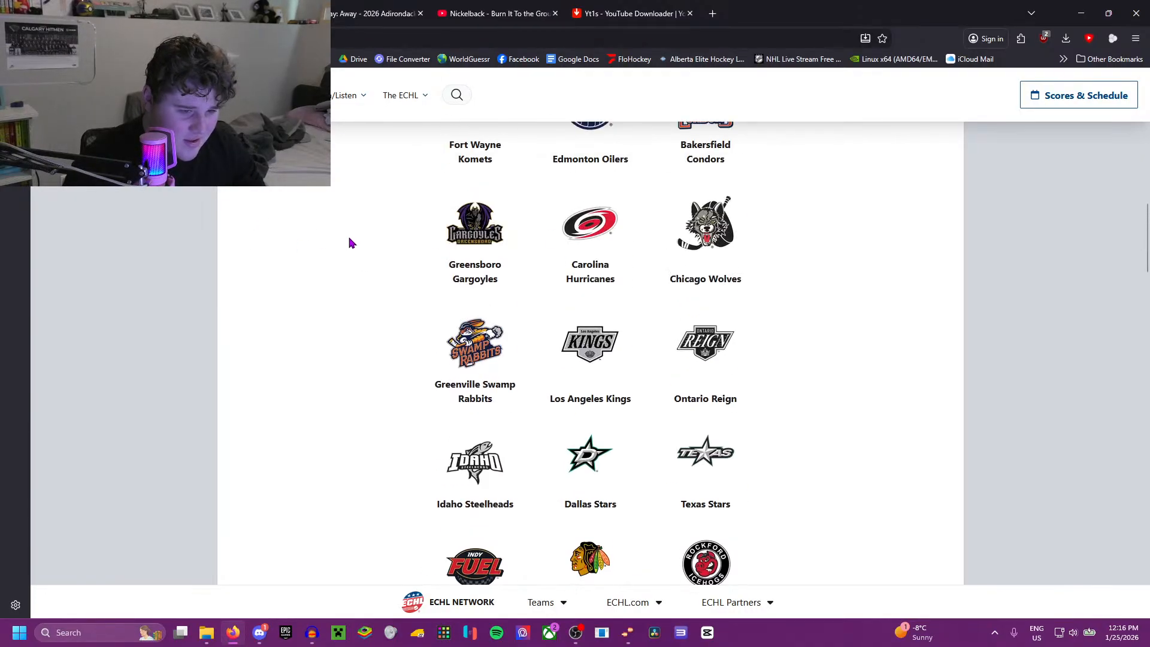
{"action": "scroll", "coordinate": [351, 242], "scroll_direction": "down", "scroll_amount": 1}
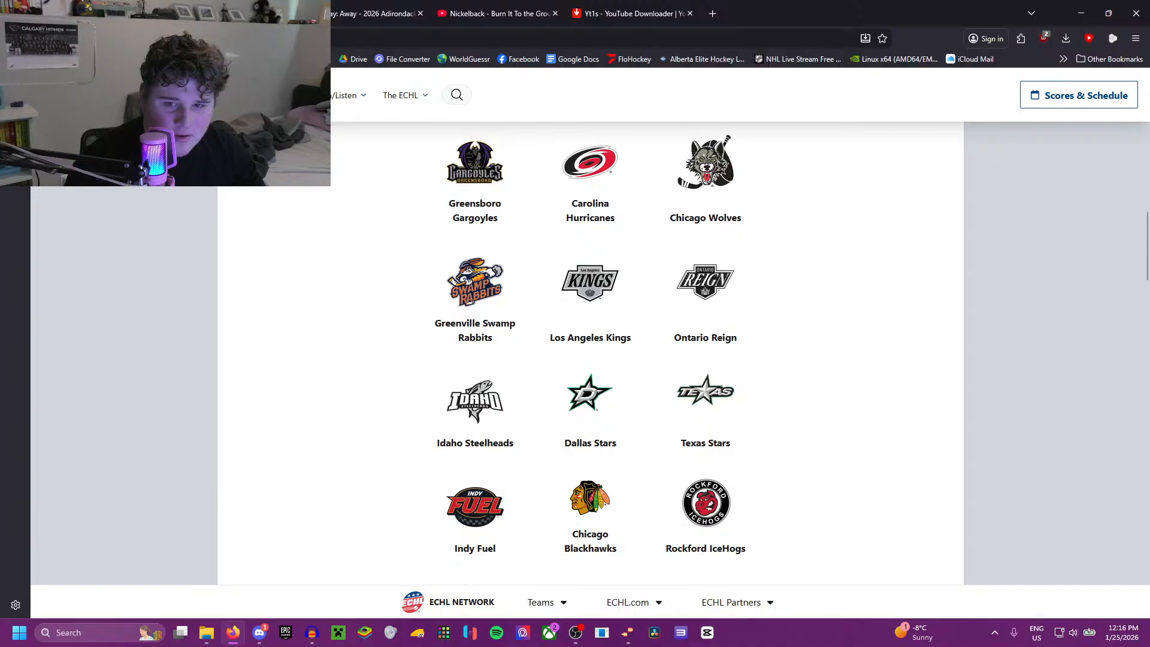
{"action": "key", "text": "alt+Tab"}
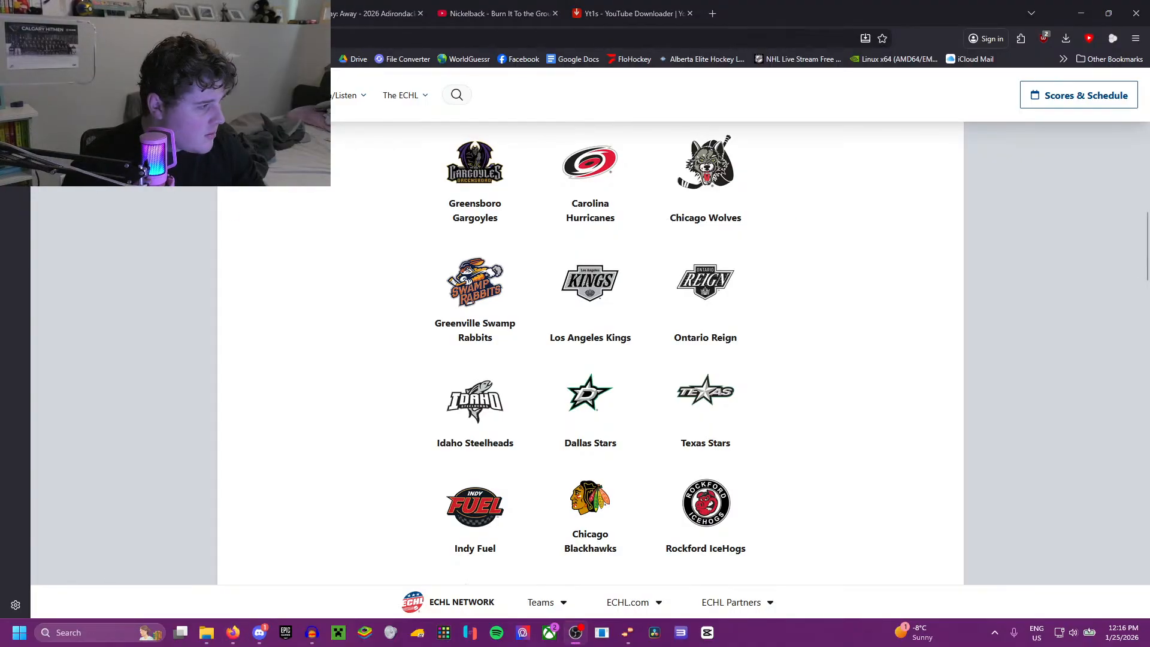
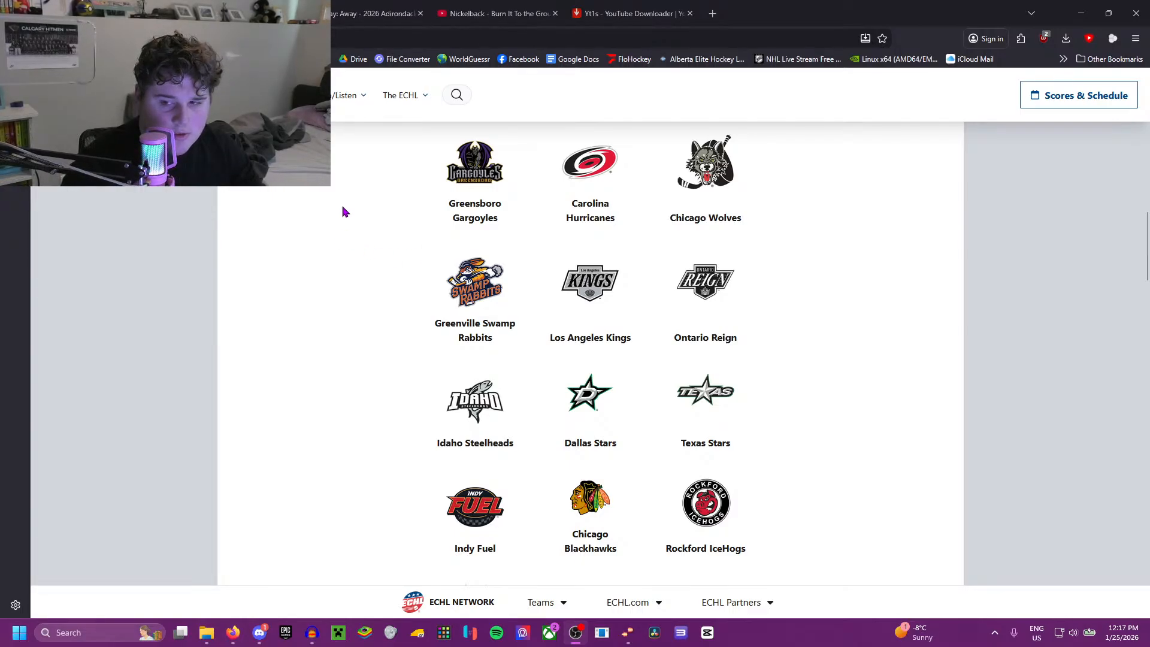
Step: Open an empty browser tab, return to FloHockey and open the Away replay of 2026 Allen vs Idaho from Jan 24
{"action": "left_click", "coordinate": [184, 95]}
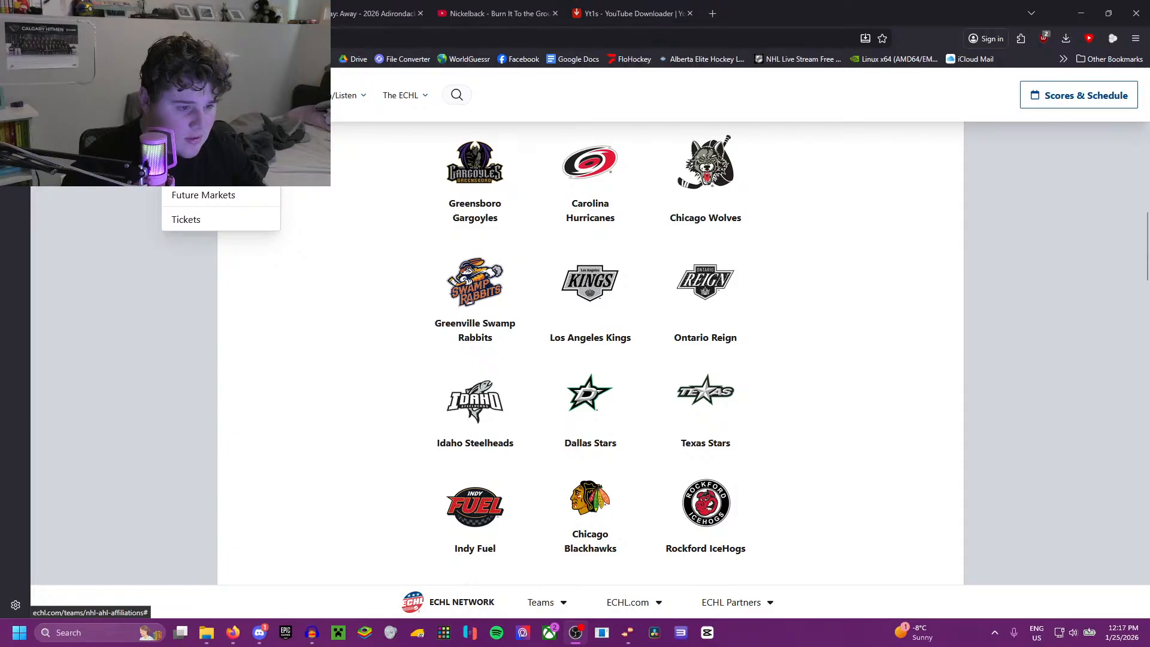
{"action": "left_click", "coordinate": [712, 7]}
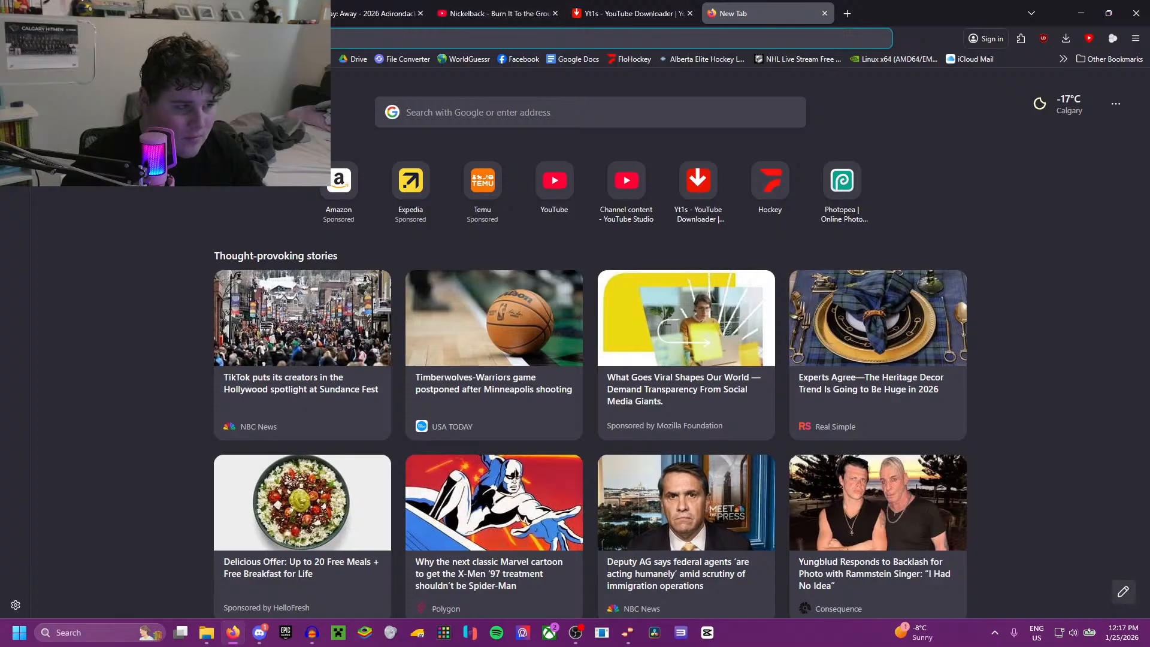
{"action": "left_click", "coordinate": [376, 12]}
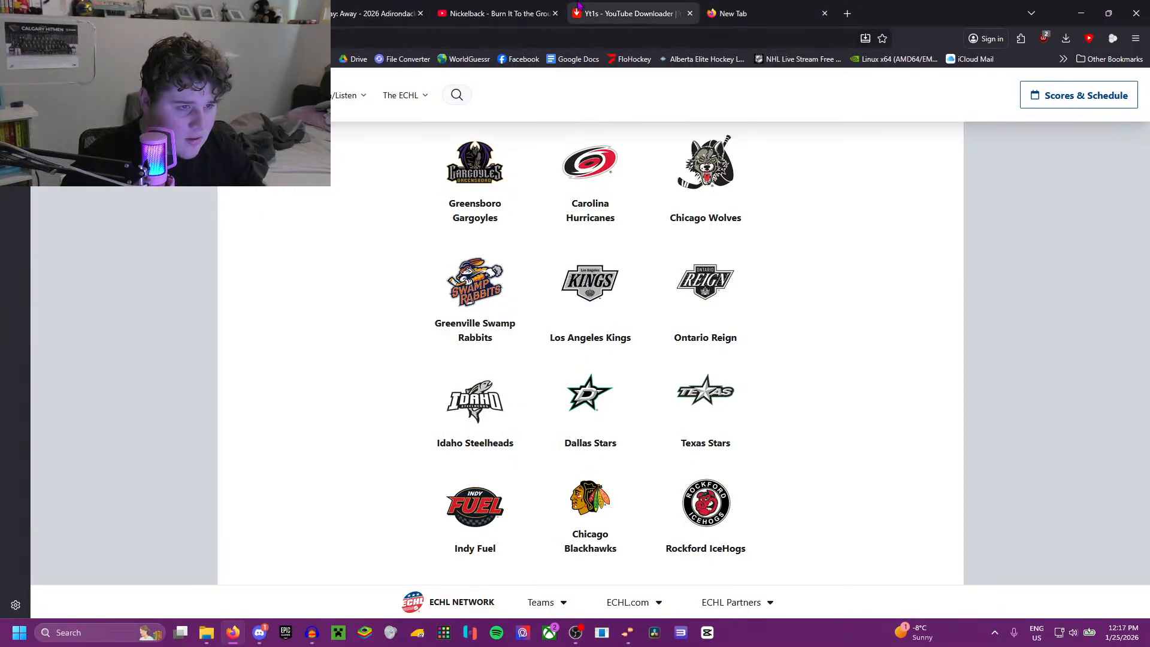
{"action": "left_click", "coordinate": [375, 7]}
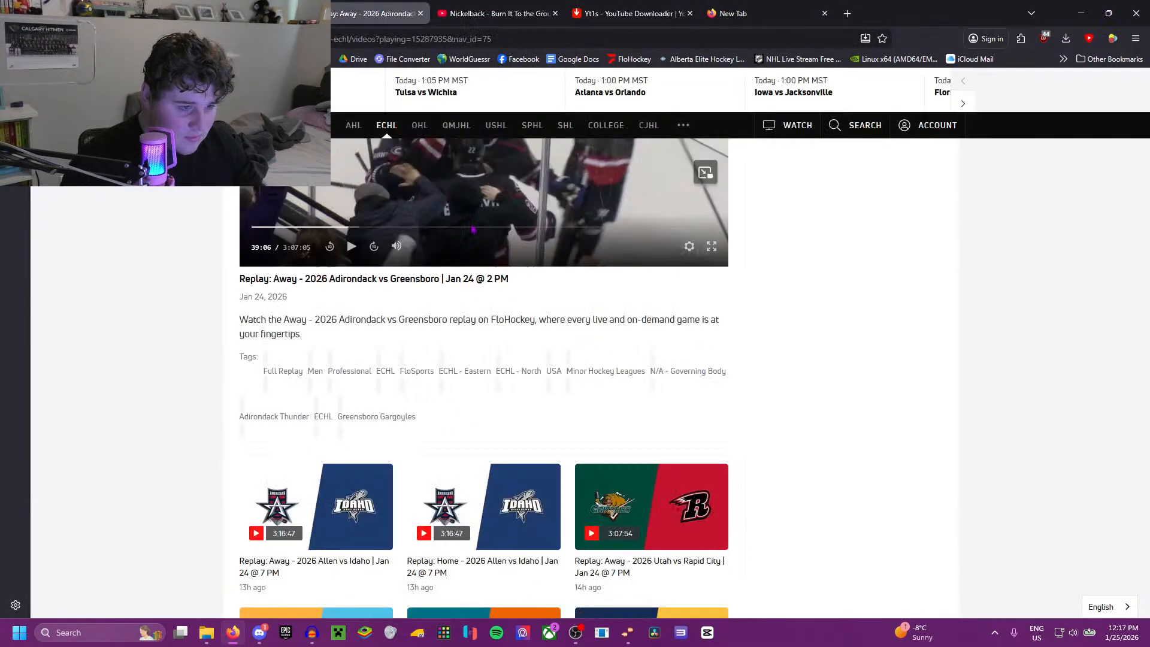
{"action": "scroll", "coordinate": [445, 360], "scroll_direction": "down", "scroll_amount": 6}
{"action": "scroll", "coordinate": [445, 359], "scroll_direction": "up", "scroll_amount": 4}
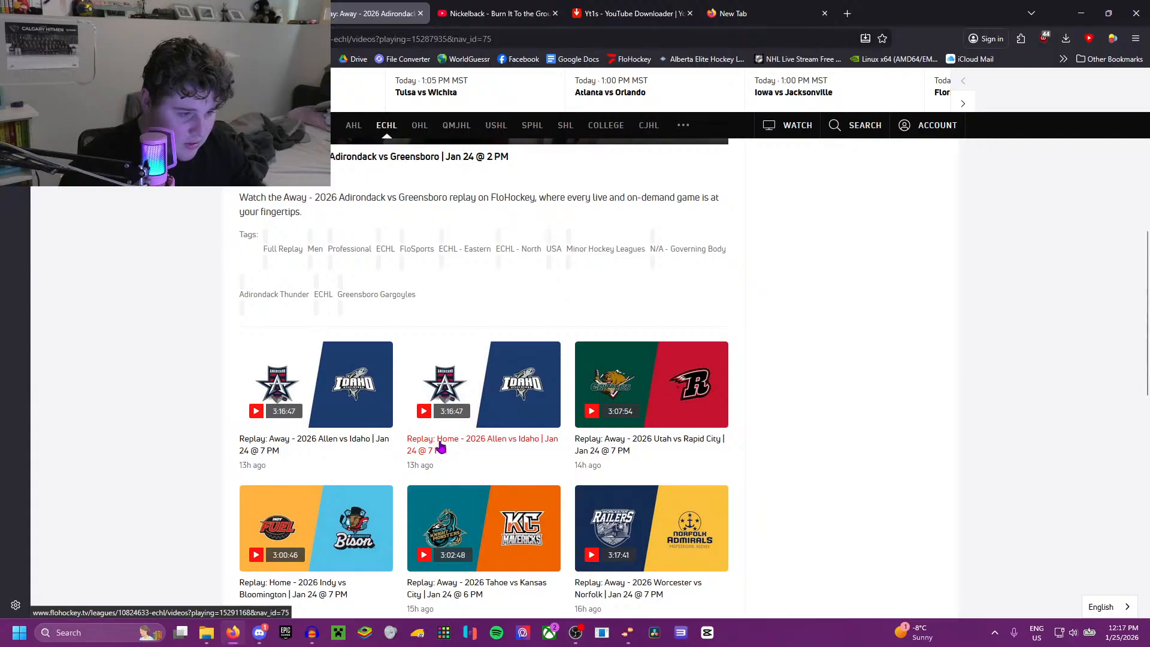
{"action": "left_click", "coordinate": [441, 446]}
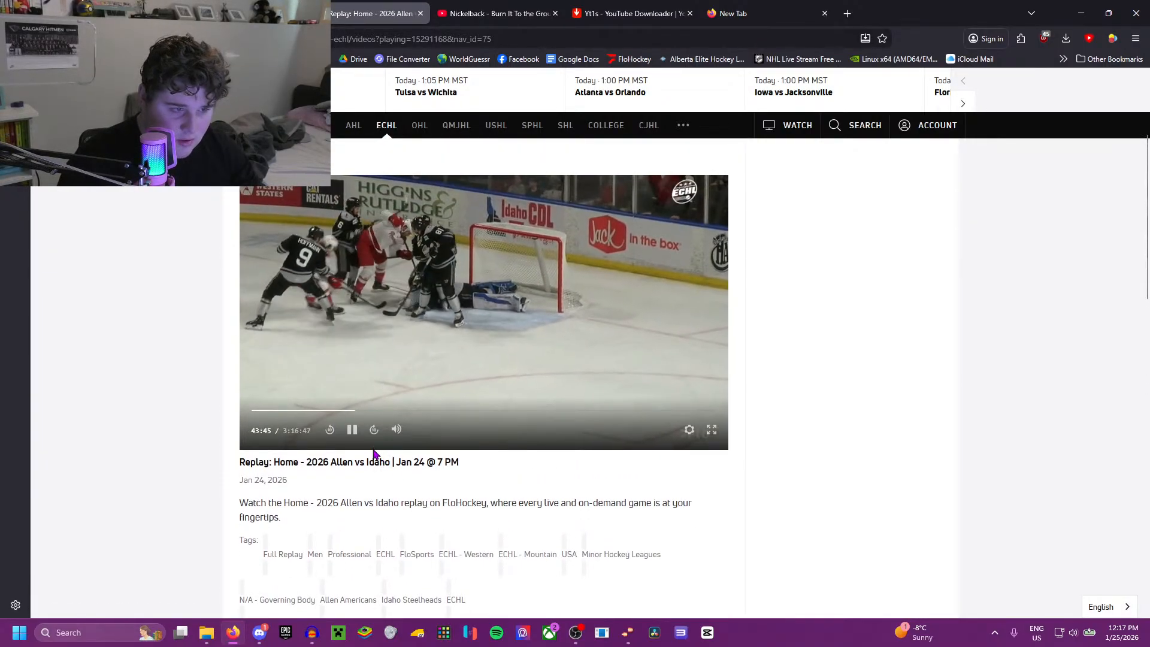
{"action": "scroll", "coordinate": [373, 455], "scroll_direction": "down", "scroll_amount": 4}
{"action": "left_click", "coordinate": [311, 497]}
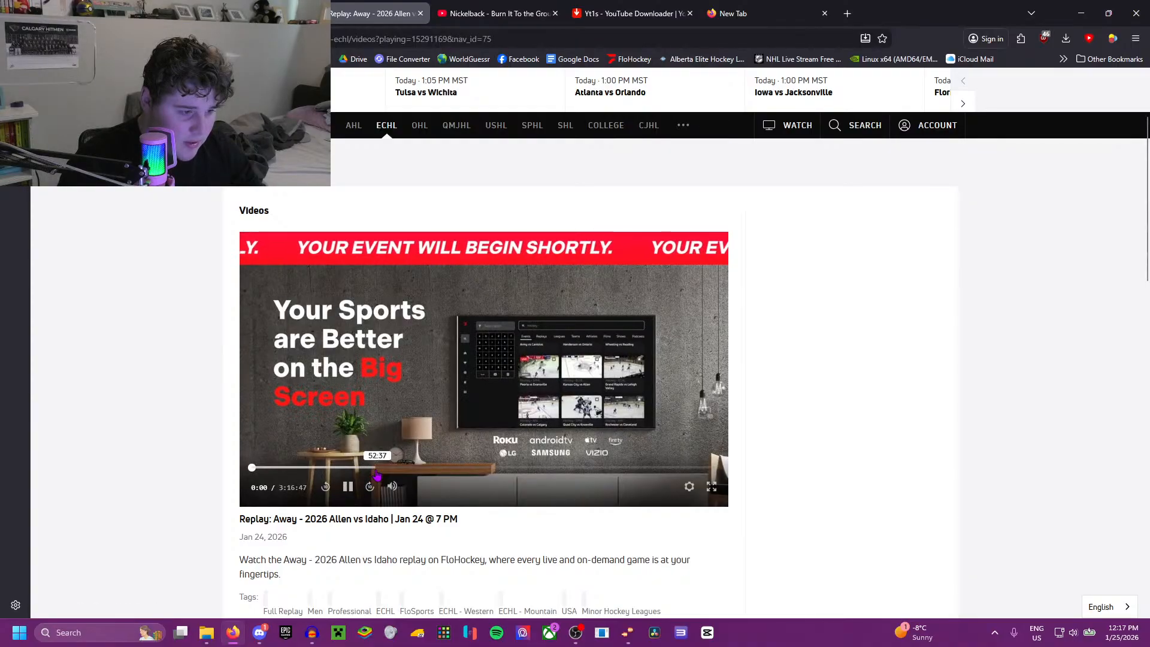
Step: Start the replay at about 52:37 and skip forward through the first period in search of an Idaho Steelheads goal
{"action": "left_click", "coordinate": [377, 468]}
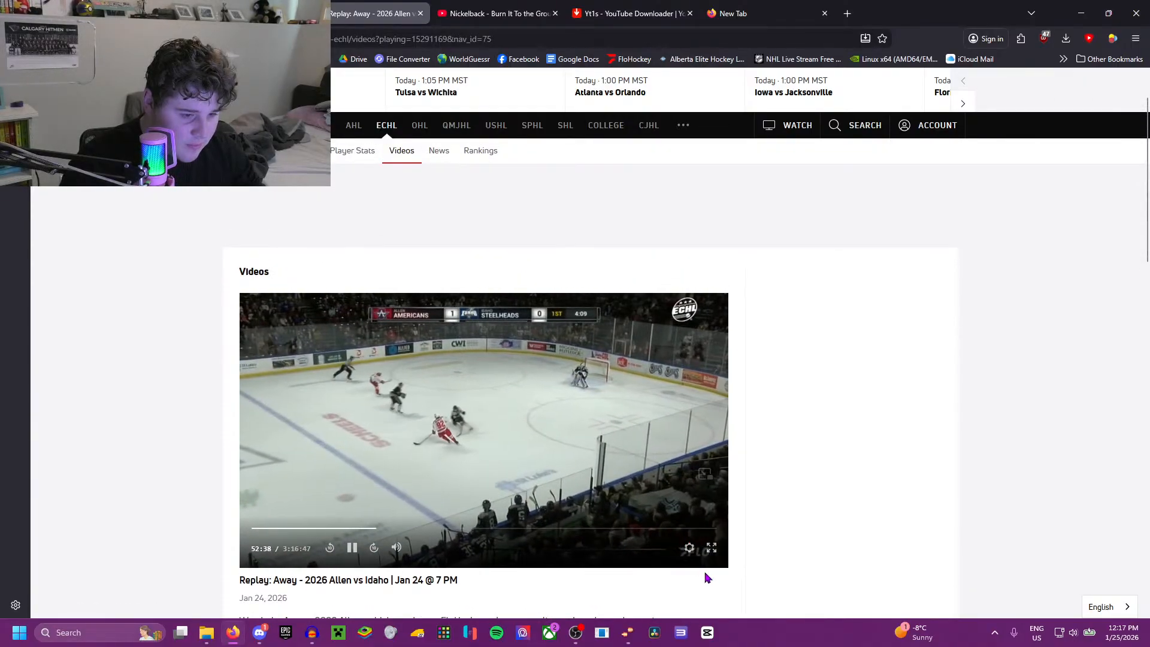
{"action": "key", "text": "Right"}
{"action": "key", "text": "Right"}
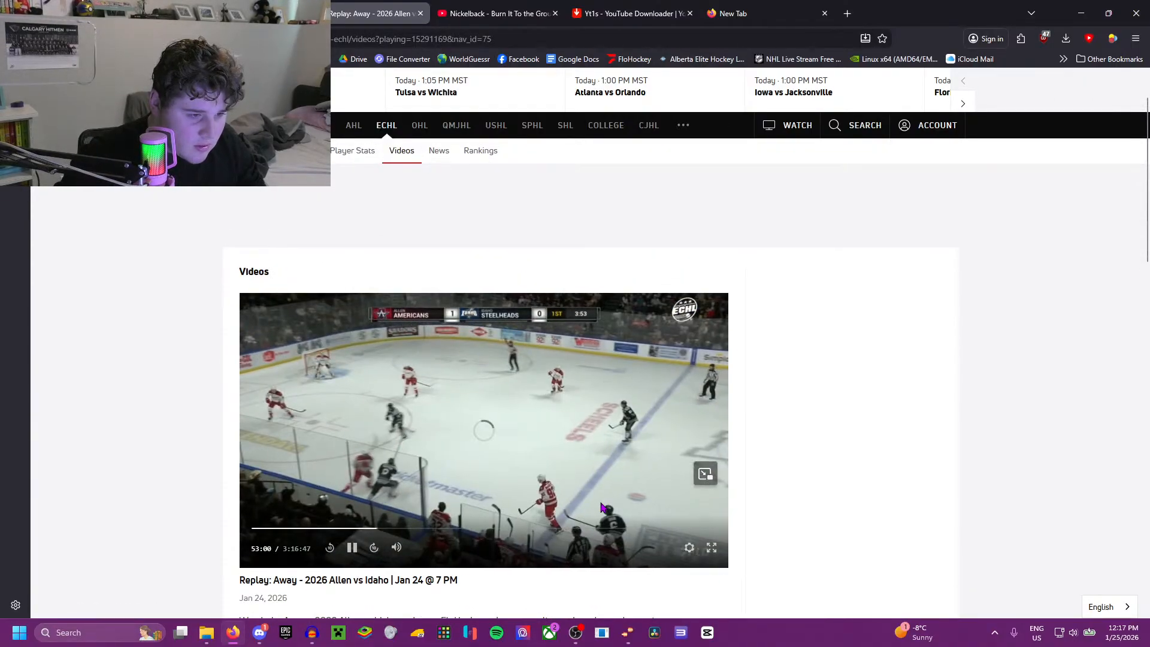
{"action": "key", "text": "Right"}
{"action": "key", "text": "Right"}
{"action": "key", "text": "Right"}
{"action": "key", "text": "Right"}
{"action": "key", "text": "Right"}
{"action": "key", "text": "Right"}
{"action": "key", "text": "Right"}
{"action": "key", "text": "Right"}
{"action": "key", "text": "Right"}
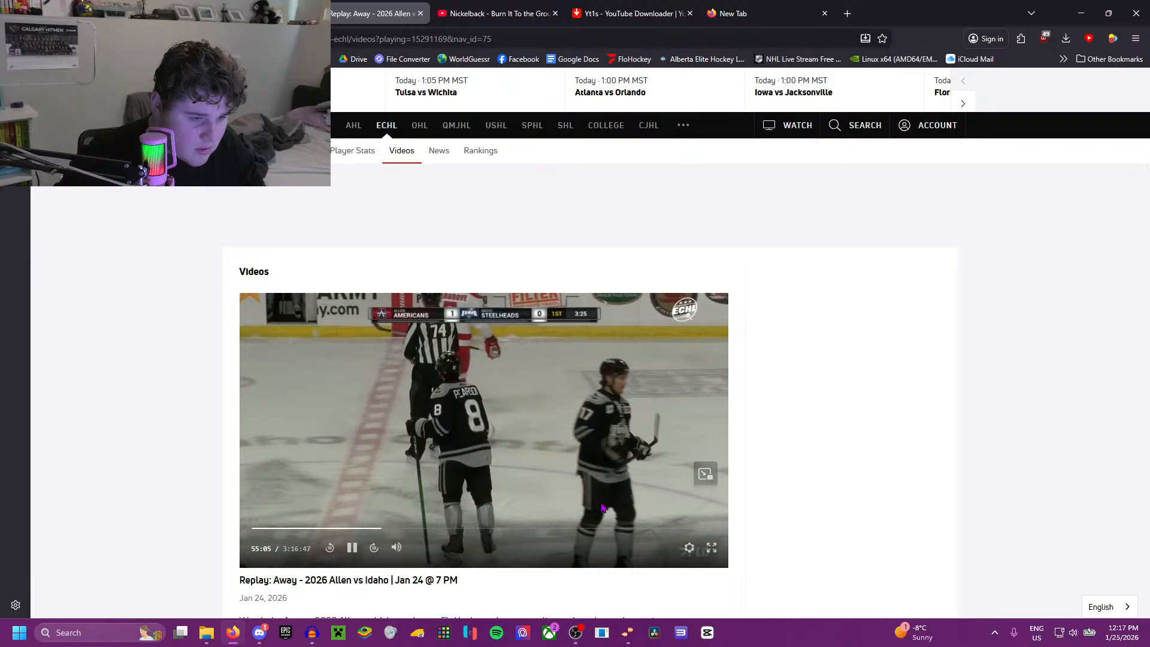
{"action": "key", "text": "Right"}
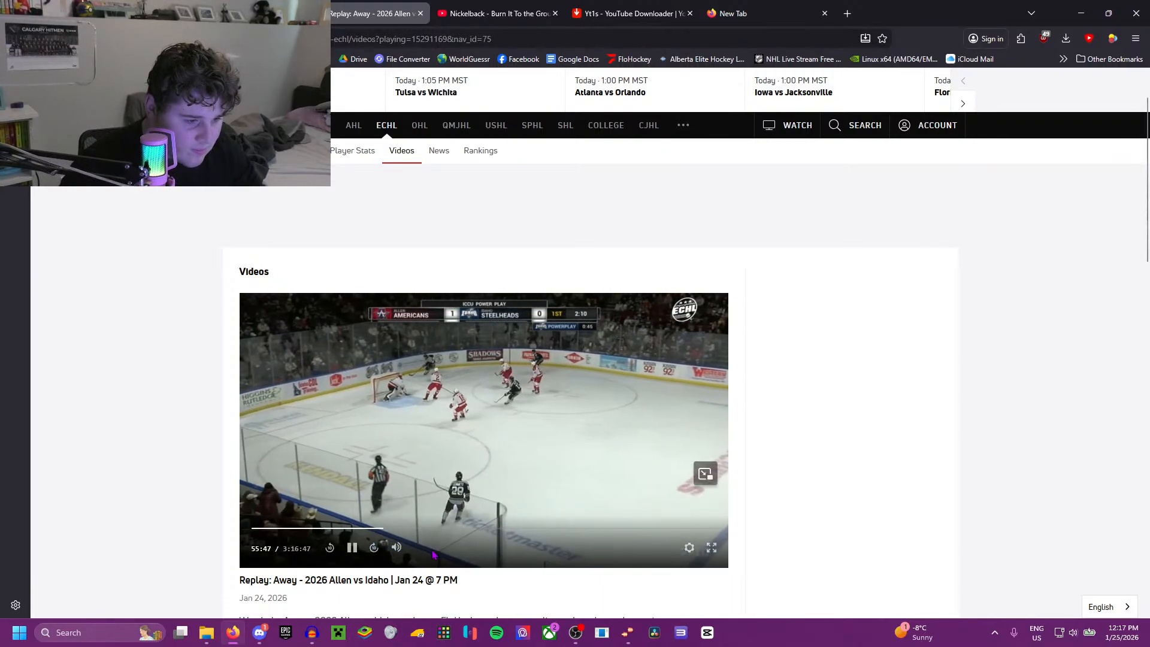
Step: Jump through the second period to the Idaho goal near 1:33:42, listen to the goal sound and pause the replay
{"action": "left_click", "coordinate": [429, 531]}
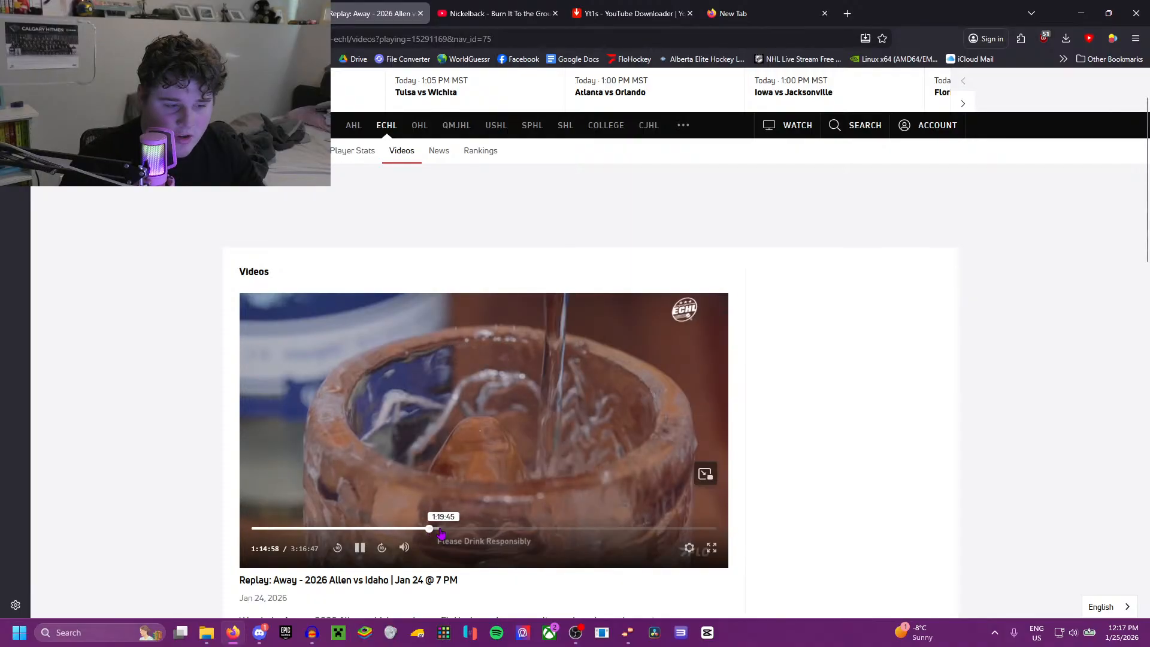
{"action": "left_click", "coordinate": [466, 531]}
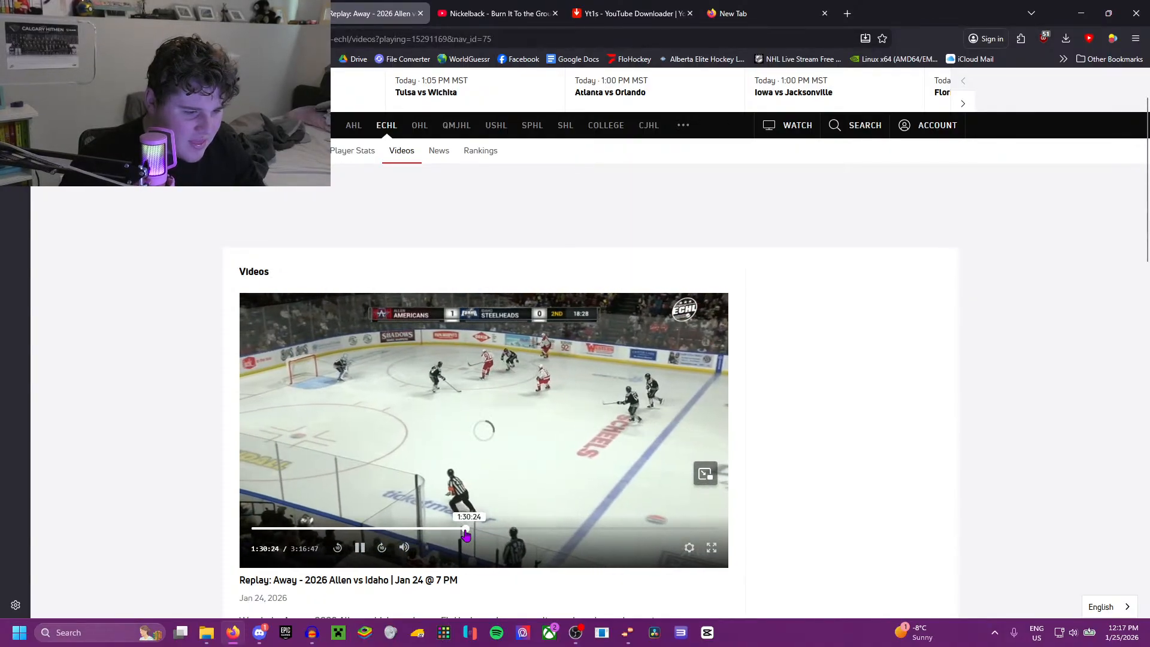
{"action": "left_click", "coordinate": [490, 531]}
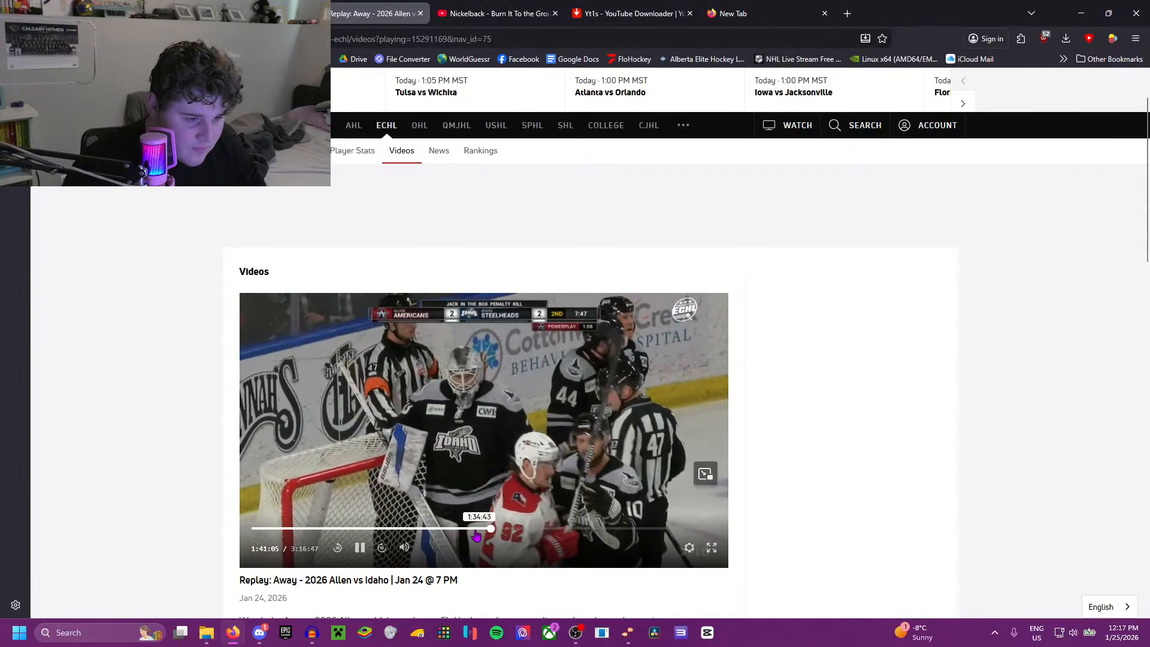
{"action": "left_click", "coordinate": [474, 529]}
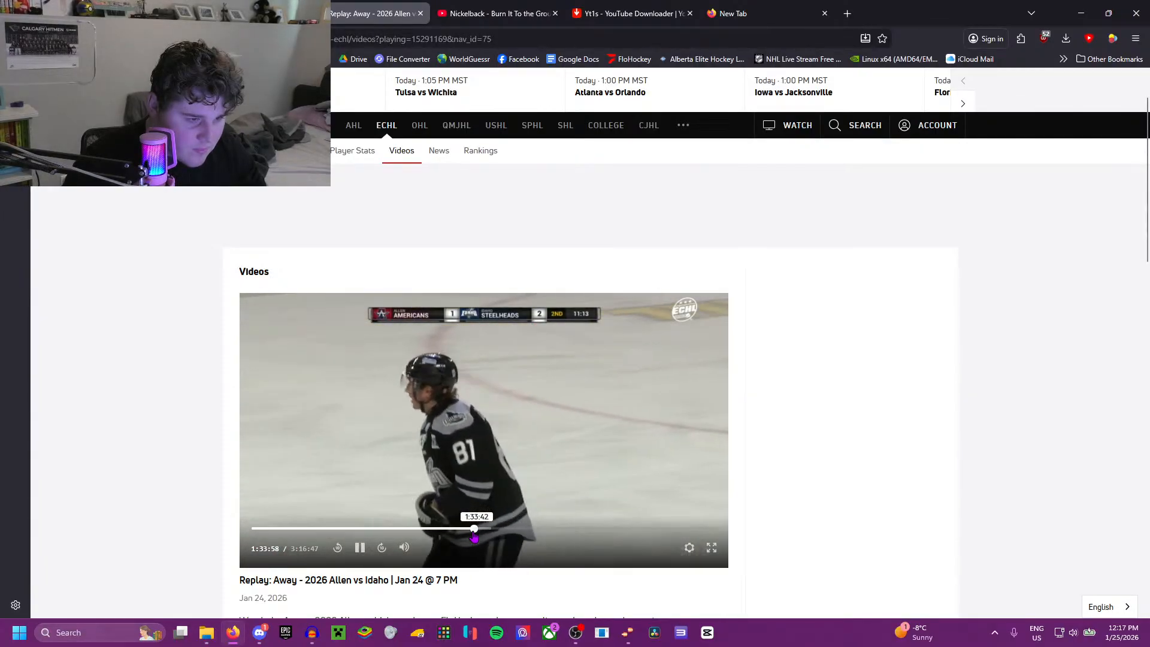
{"action": "left_click", "coordinate": [473, 531]}
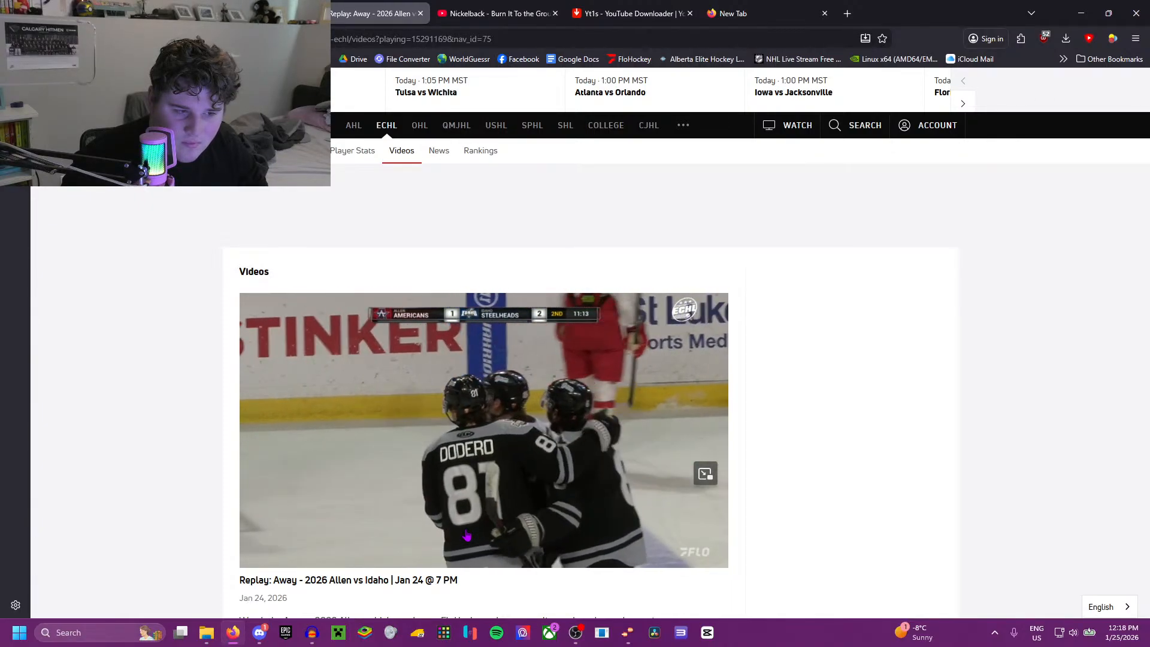
{"action": "left_click", "coordinate": [531, 442]}
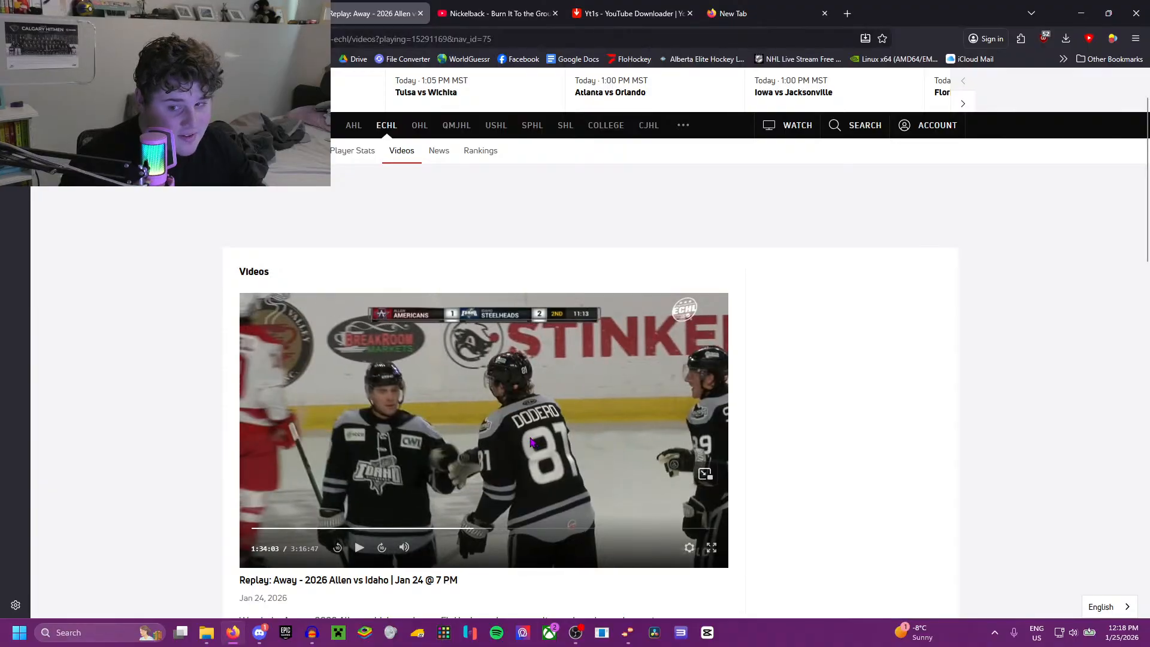
Step: Open Google Maps in the empty tab and select Idaho Central Arena in downtown Boise, Idaho
{"action": "left_click", "coordinate": [734, 13]}
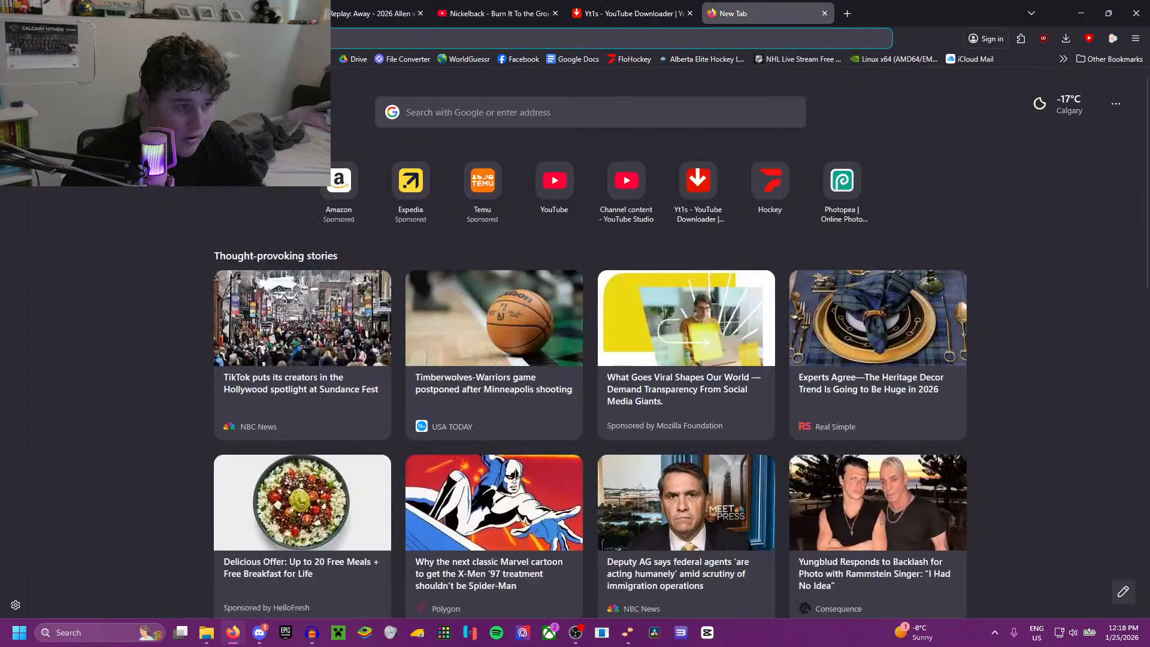
{"action": "key", "text": "Return"}
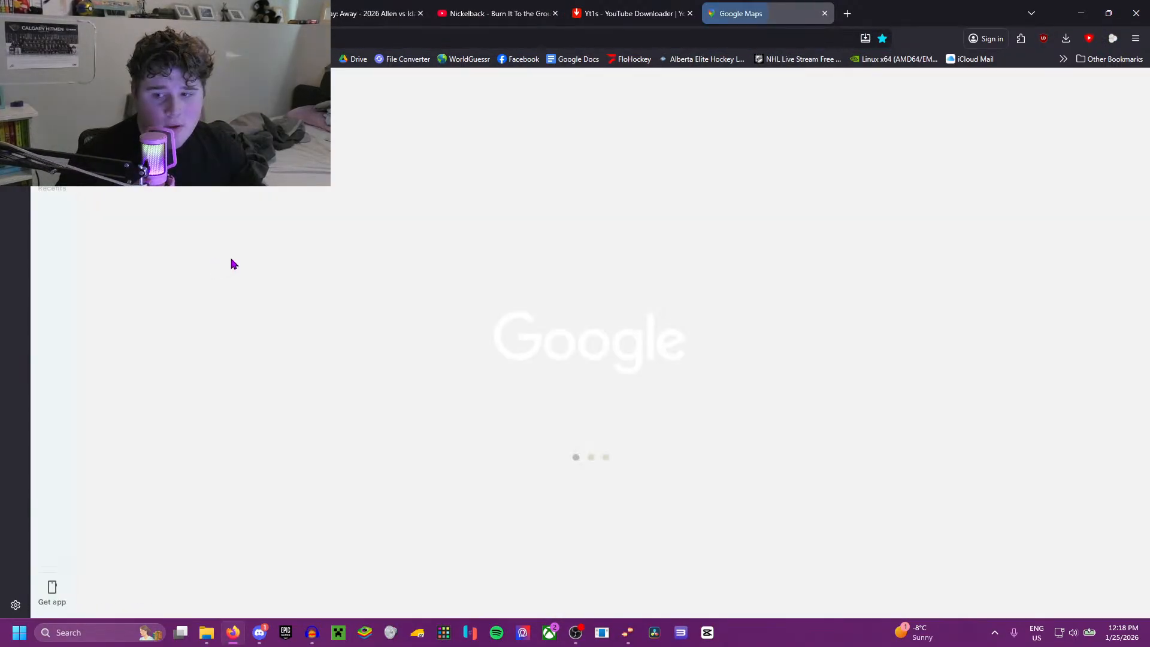
{"action": "scroll", "coordinate": [470, 342], "scroll_direction": "down", "scroll_amount": 6}
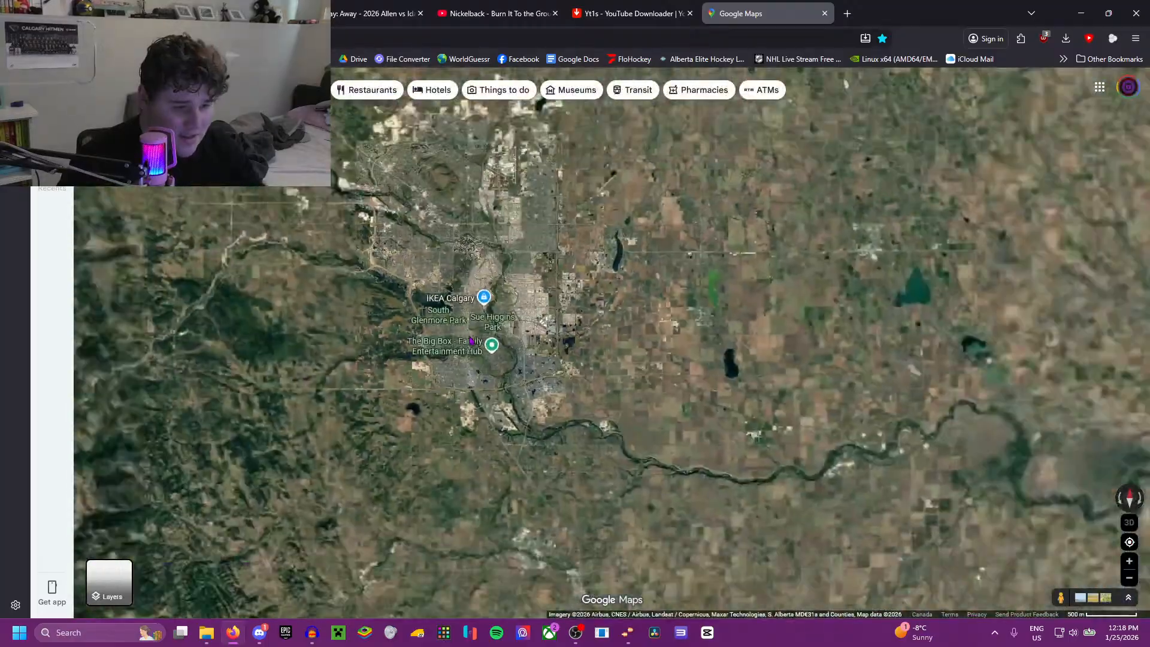
{"action": "left_click_drag", "start_coordinate": [472, 420], "coordinate": [558, 222]}
{"action": "scroll", "coordinate": [558, 221], "scroll_direction": "down", "scroll_amount": 5}
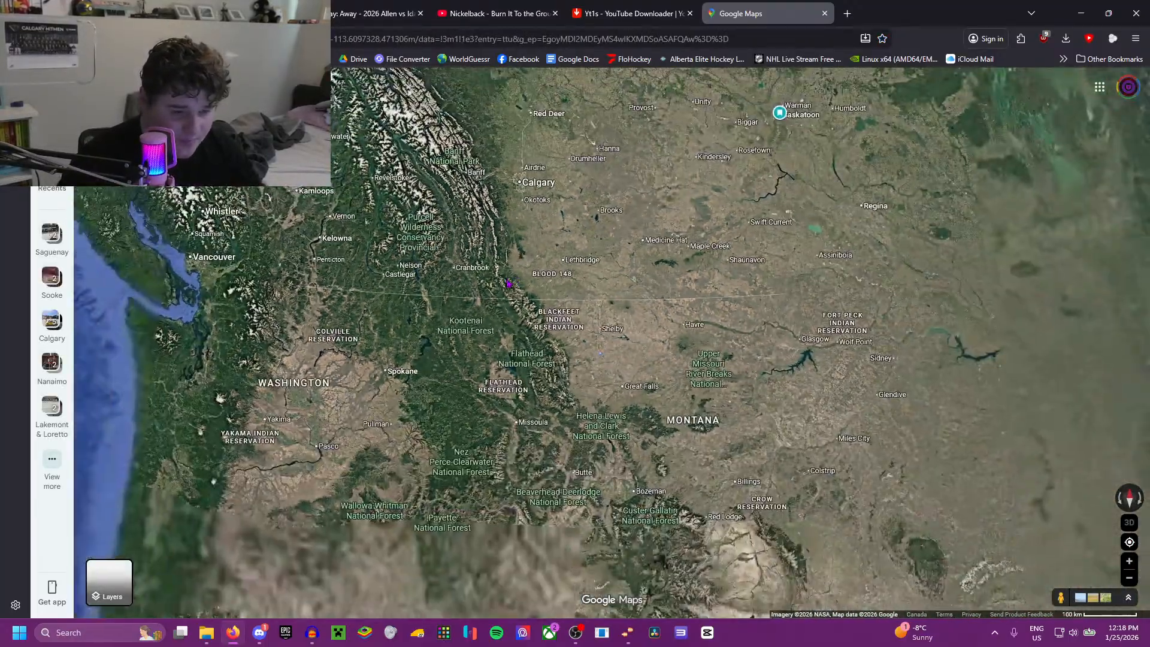
{"action": "left_click_drag", "start_coordinate": [407, 420], "coordinate": [409, 349]}
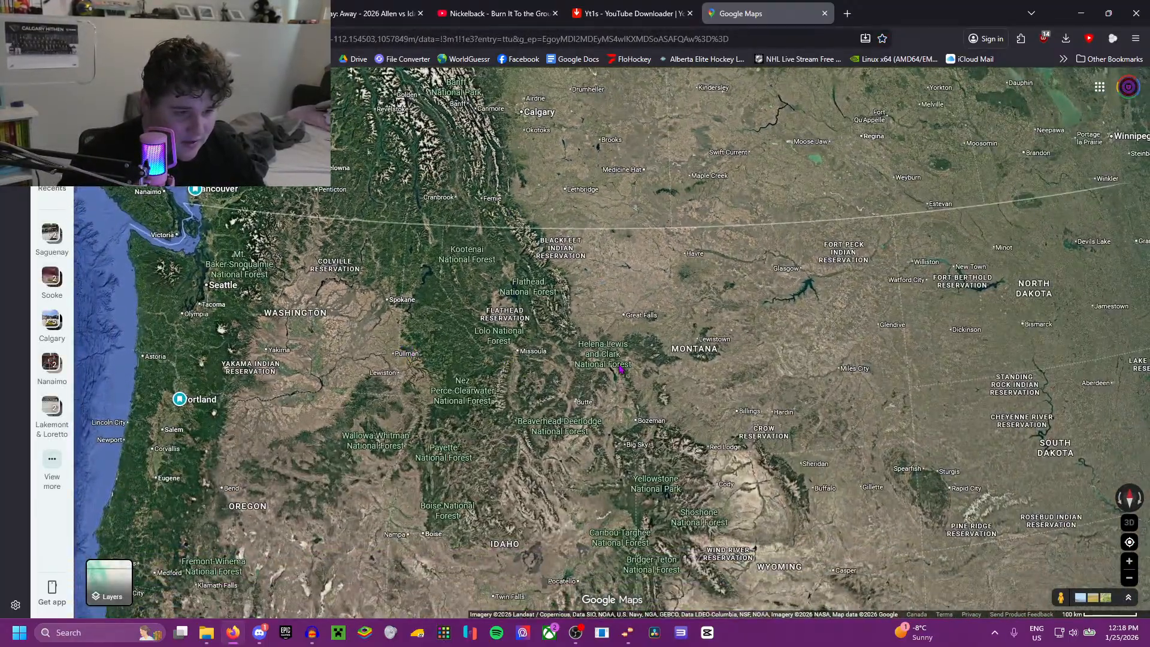
{"action": "left_click_drag", "start_coordinate": [594, 386], "coordinate": [536, 248]}
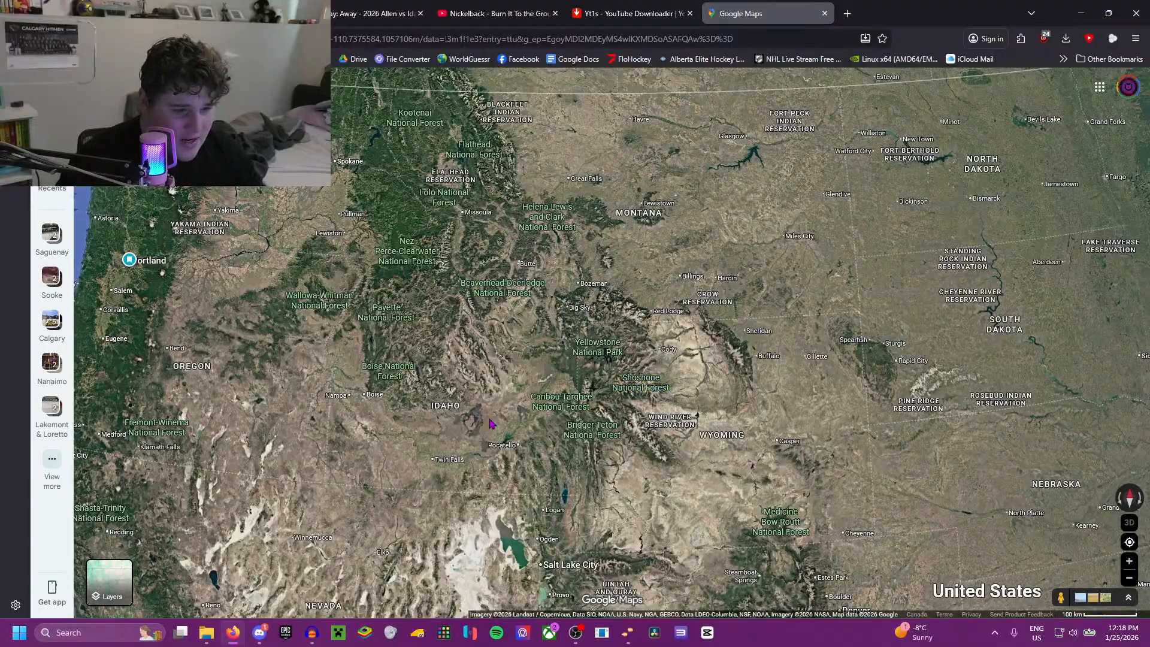
{"action": "scroll", "coordinate": [489, 424], "scroll_direction": "up", "scroll_amount": 2}
{"action": "scroll", "coordinate": [454, 491], "scroll_direction": "up", "scroll_amount": 8}
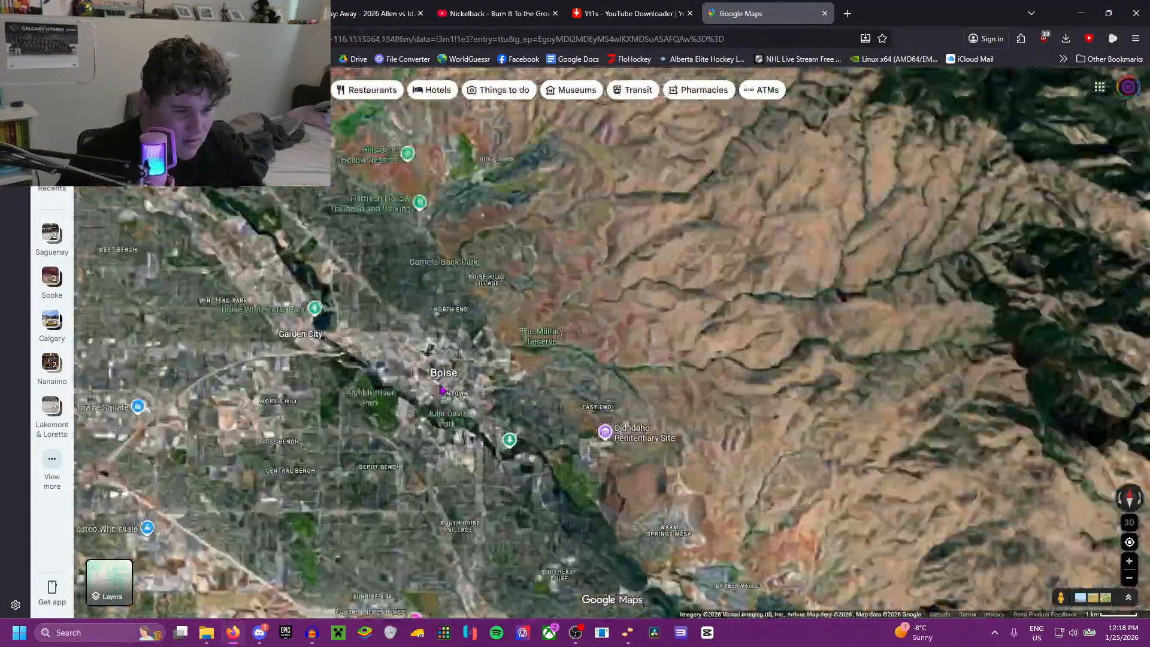
{"action": "scroll", "coordinate": [431, 399], "scroll_direction": "up", "scroll_amount": 4}
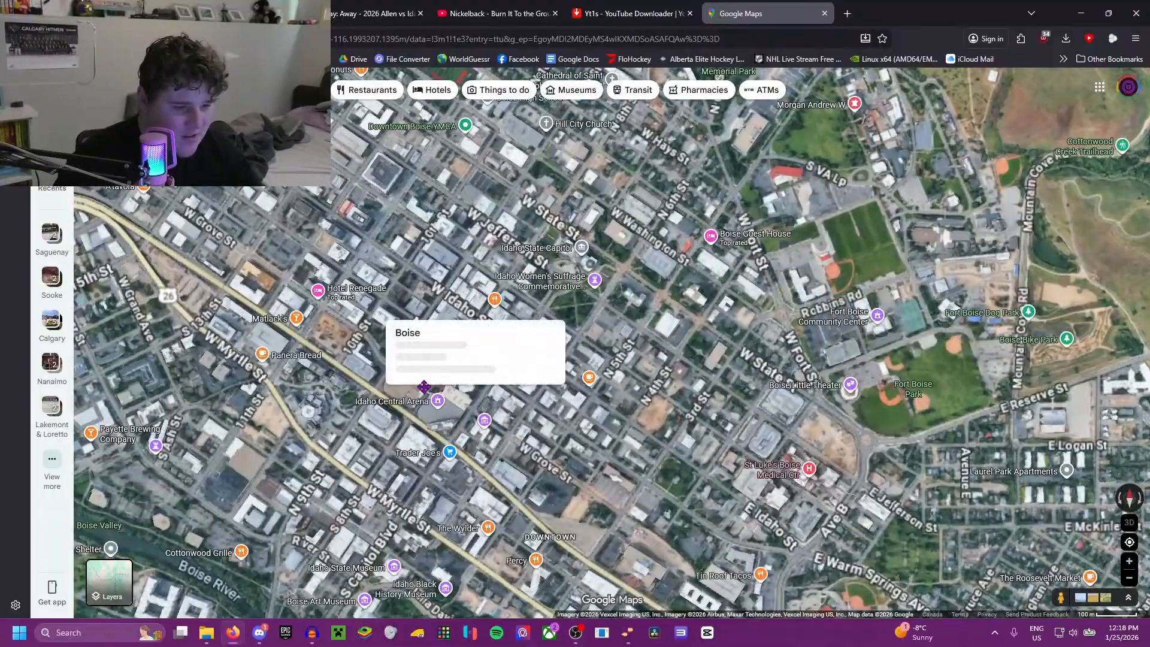
{"action": "left_click_drag", "start_coordinate": [425, 415], "coordinate": [423, 358]}
{"action": "left_click", "coordinate": [438, 350]}
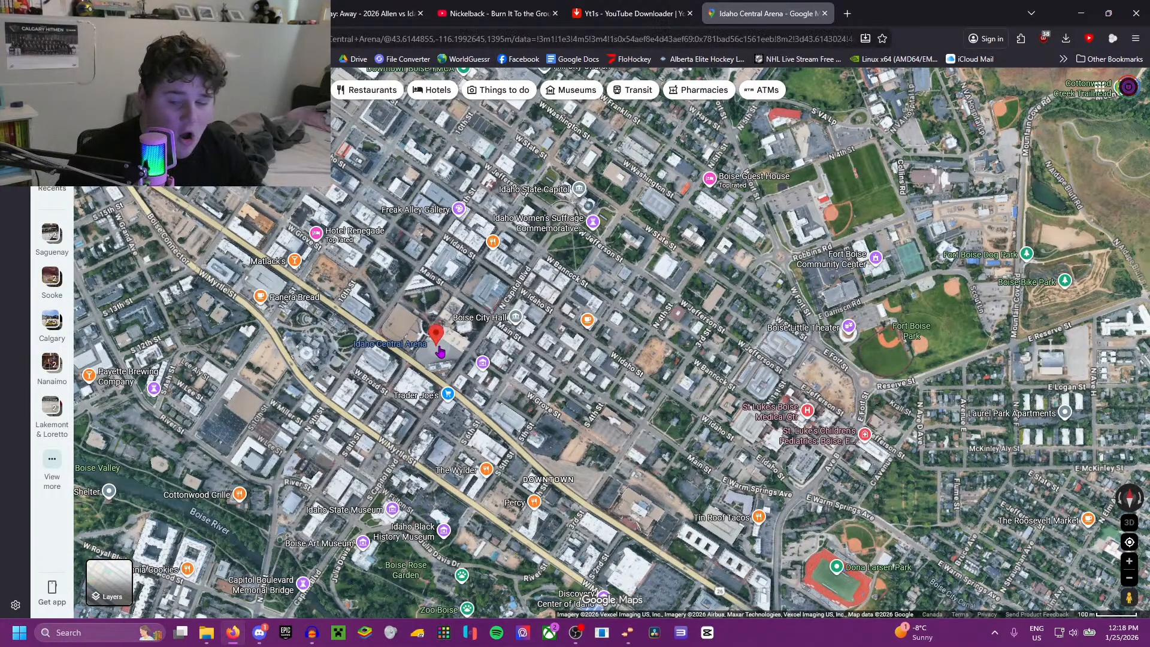
Step: Open the Idaho Central Arena photo gallery and examine the arena interior, including the Sep 2023 intermission photo
{"action": "left_click", "coordinate": [192, 180]}
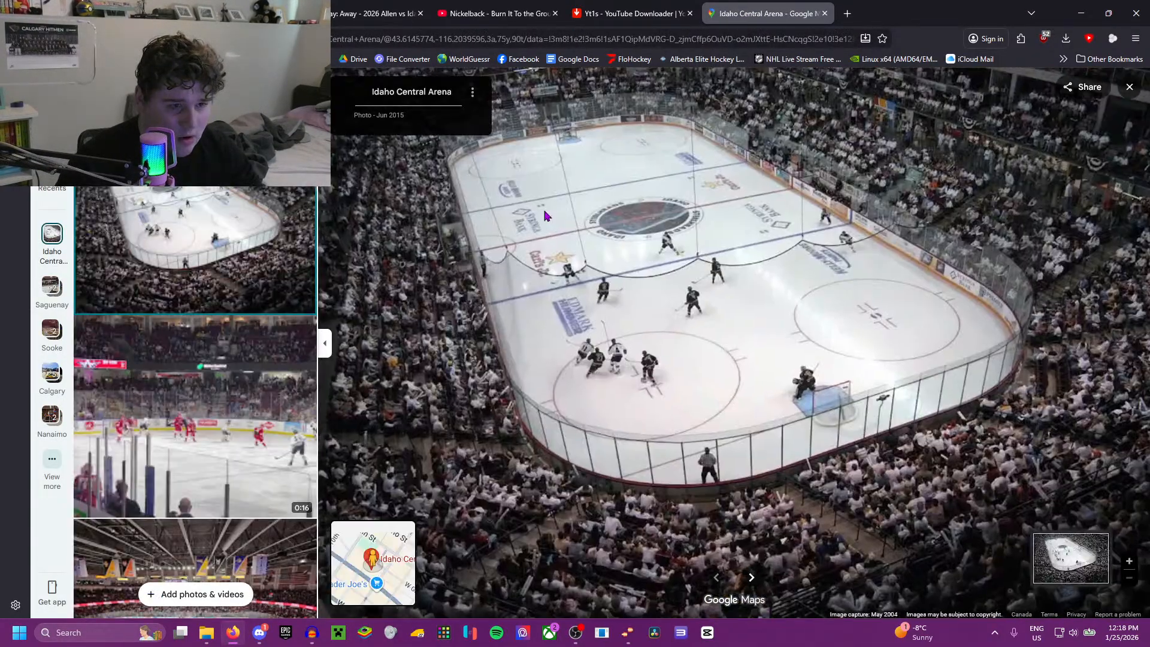
{"action": "left_click", "coordinate": [252, 125]}
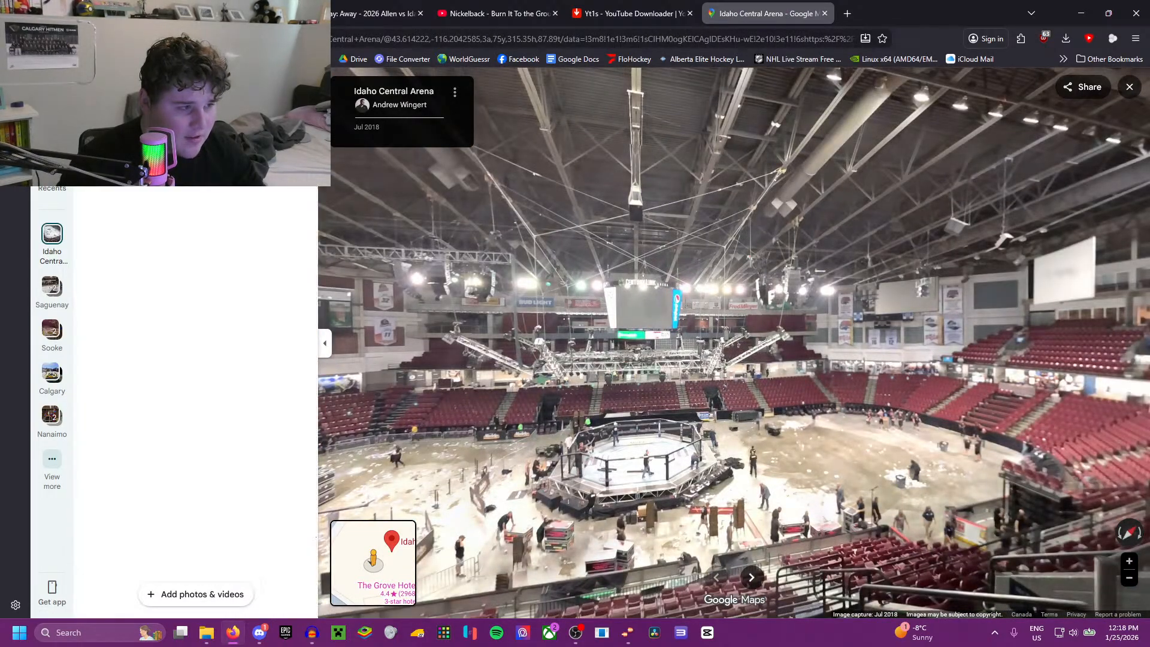
{"action": "scroll", "coordinate": [185, 318], "scroll_direction": "down", "scroll_amount": 10}
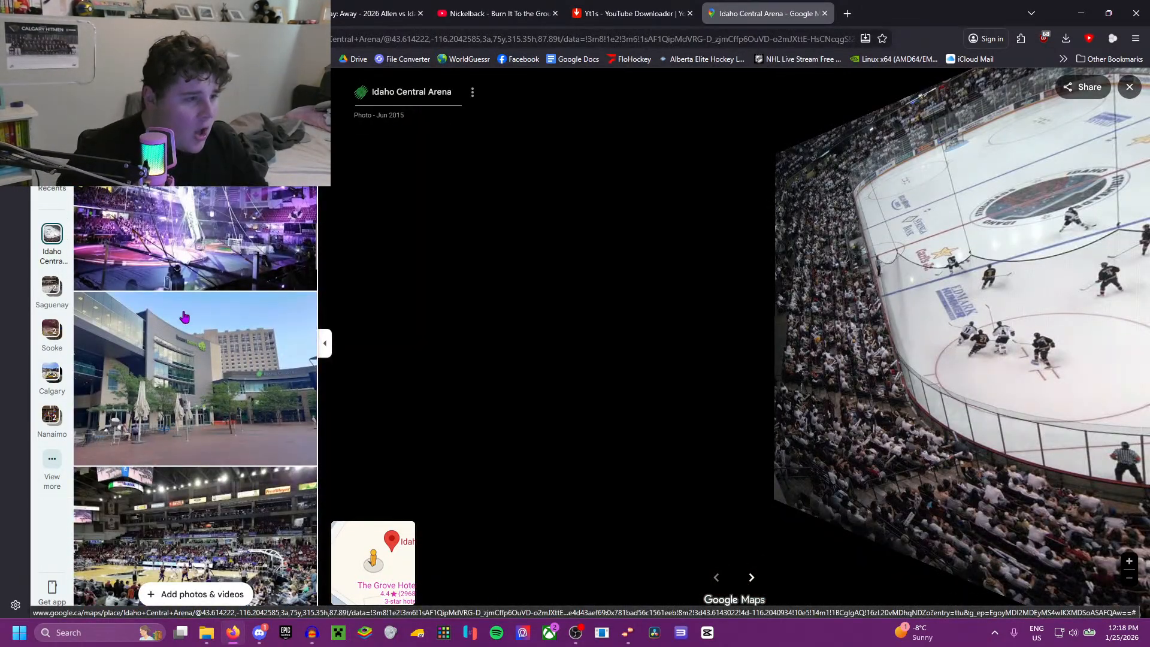
{"action": "scroll", "coordinate": [183, 312], "scroll_direction": "down", "scroll_amount": 10}
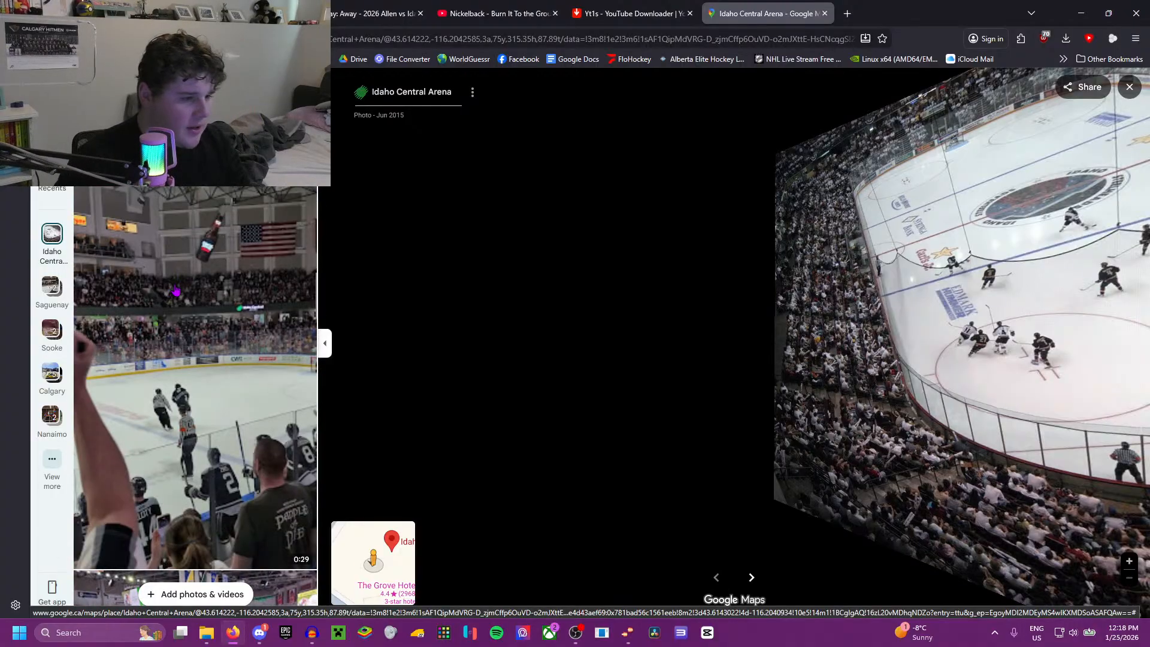
{"action": "left_click", "coordinate": [176, 290]}
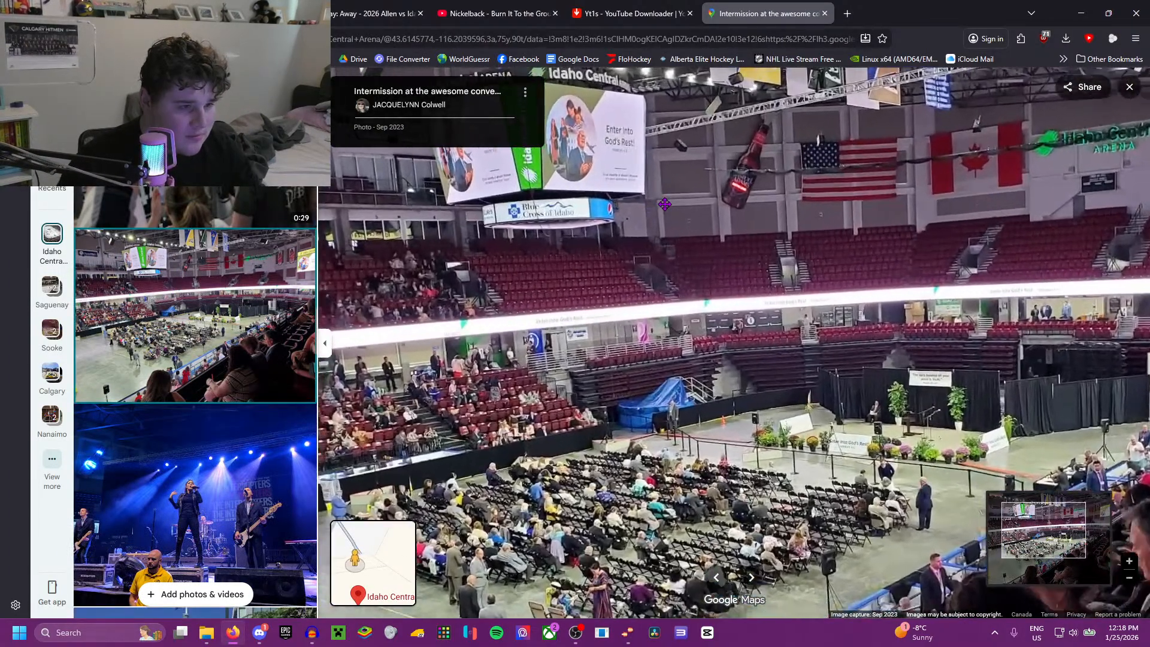
Step: Browse further arena photos and examine the Dec 2019 scoreboard photo and the Apr 2023 photo of the stands and rafters
{"action": "scroll", "coordinate": [201, 273], "scroll_direction": "down", "scroll_amount": 10}
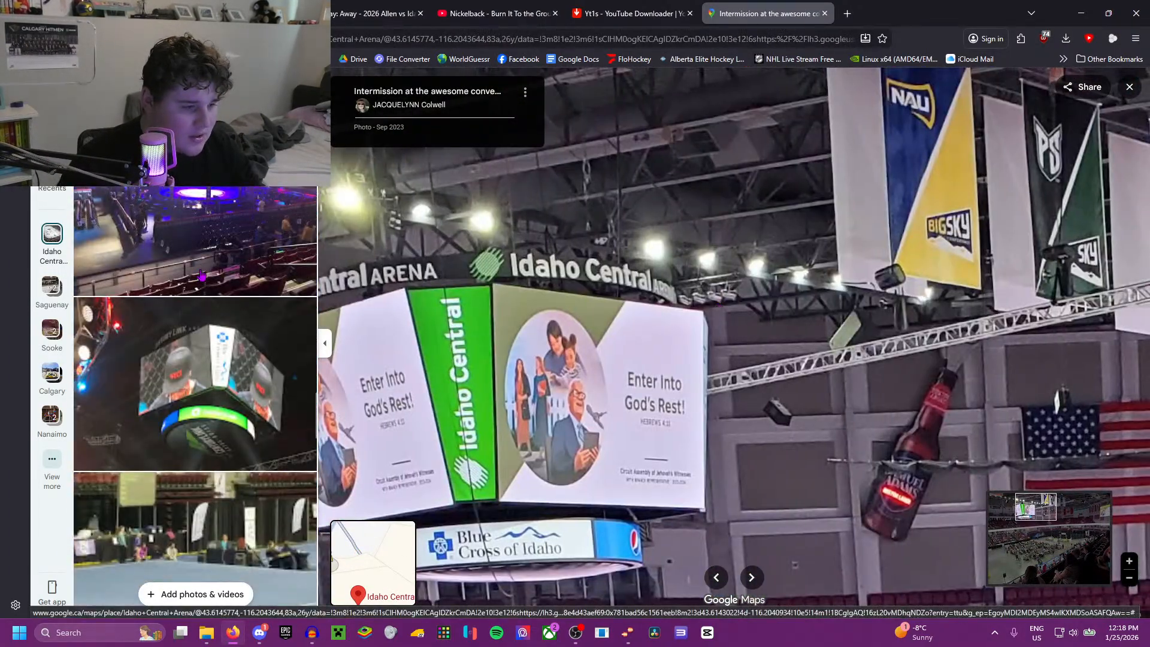
{"action": "scroll", "coordinate": [201, 273], "scroll_direction": "down", "scroll_amount": 5}
{"action": "left_click", "coordinate": [193, 209]}
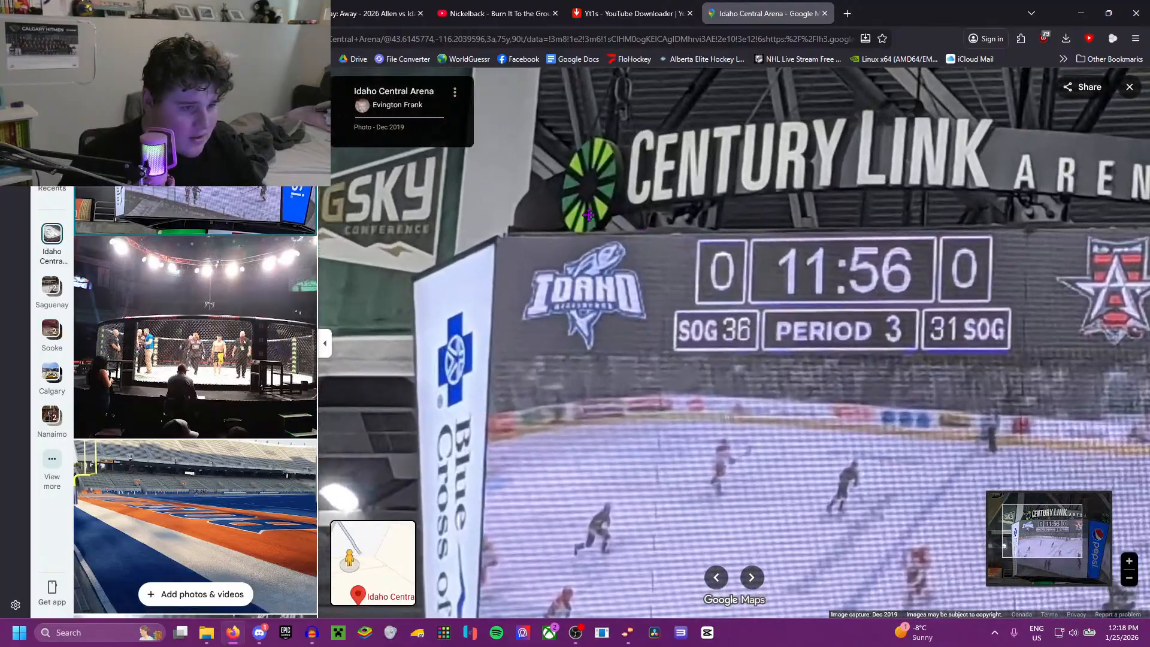
{"action": "scroll", "coordinate": [174, 340], "scroll_direction": "down", "scroll_amount": 4}
{"action": "scroll", "coordinate": [174, 340], "scroll_direction": "down", "scroll_amount": 5}
{"action": "left_click", "coordinate": [235, 204]}
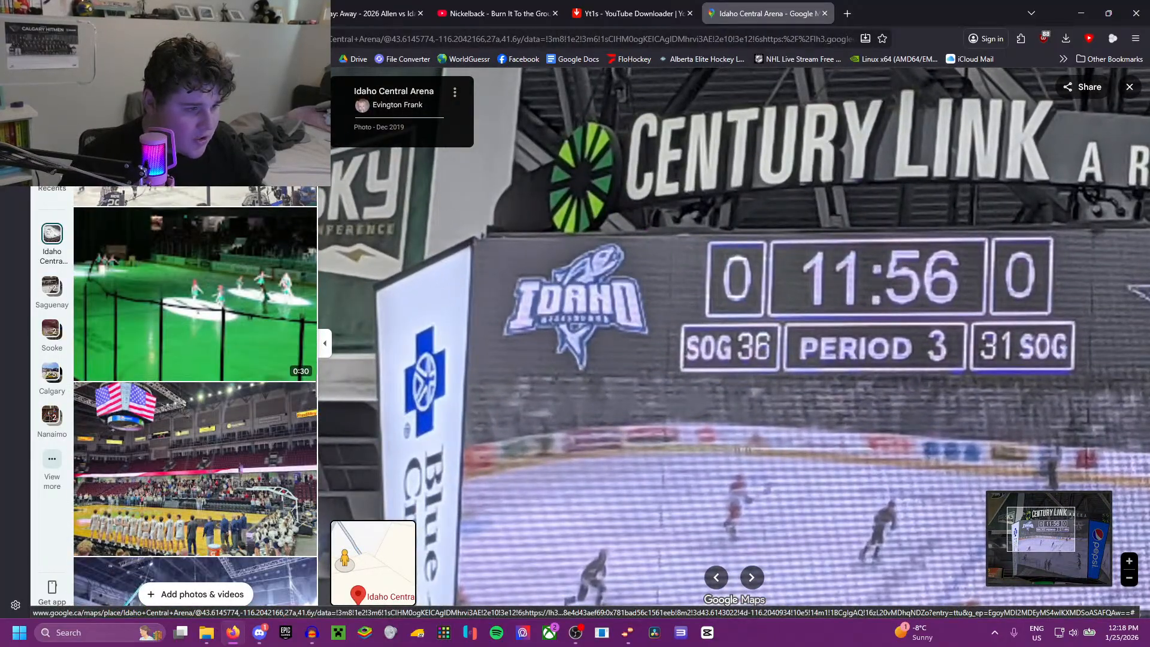
{"action": "scroll", "coordinate": [653, 260], "scroll_direction": "up", "scroll_amount": 3}
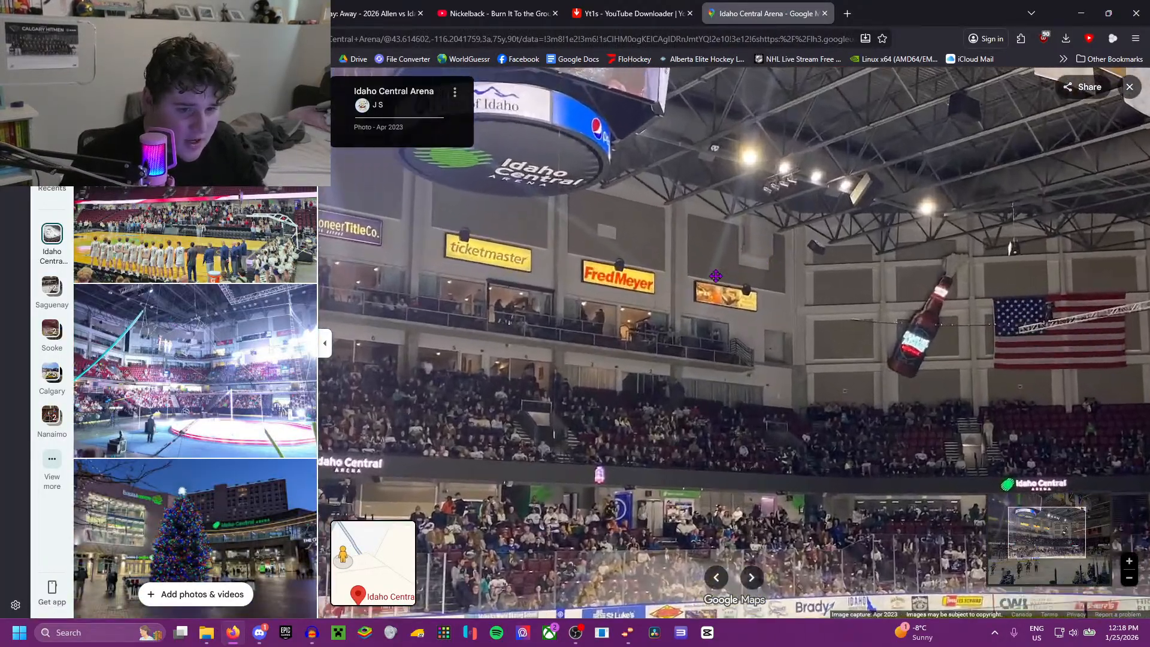
Step: Browse further Idaho Central Arena photos and open the Mar 2025 close-up of the centre scoreboard
{"action": "scroll", "coordinate": [165, 339], "scroll_direction": "down", "scroll_amount": 10}
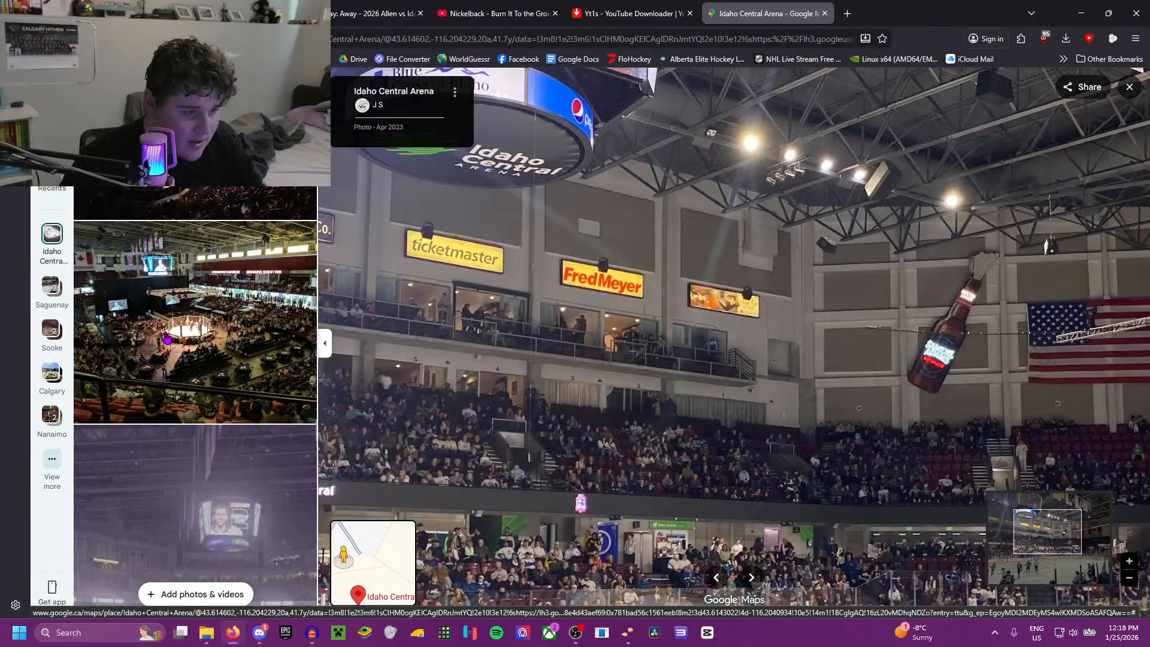
{"action": "scroll", "coordinate": [164, 338], "scroll_direction": "down", "scroll_amount": 5}
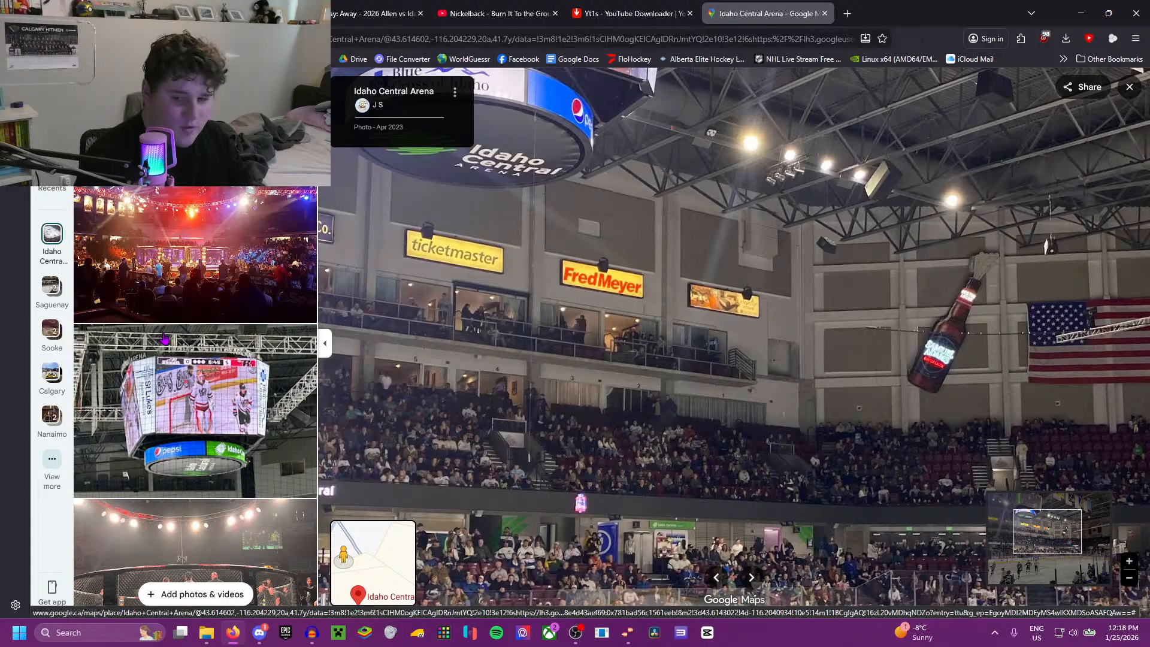
{"action": "left_click", "coordinate": [164, 337]}
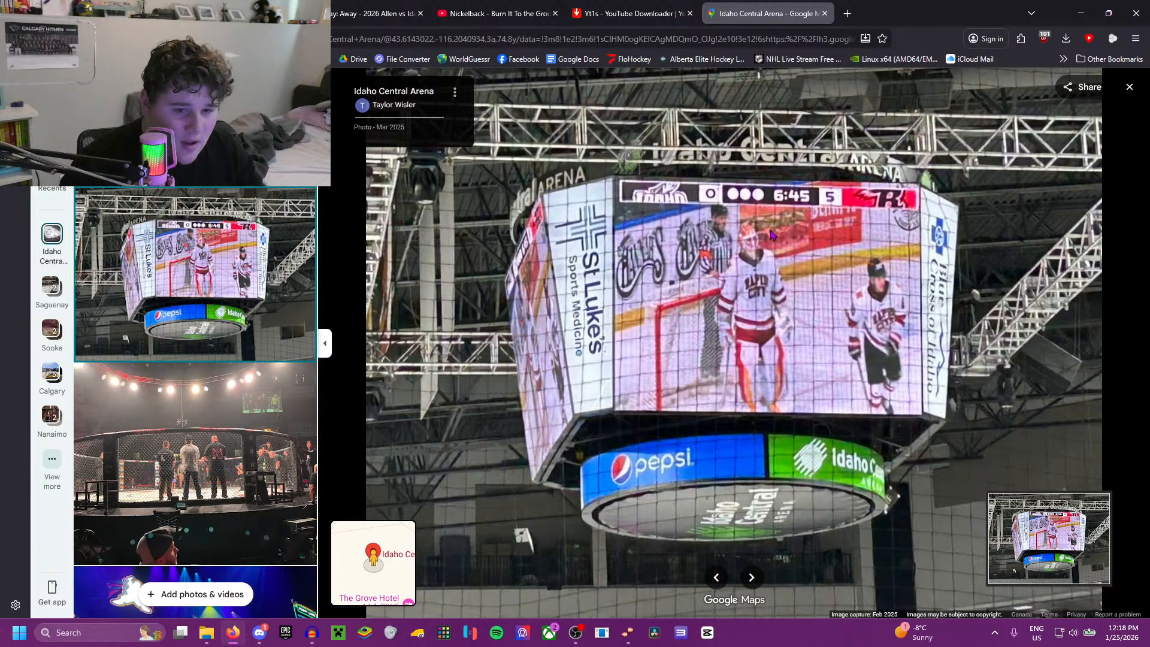
Step: Open the Jan 2019 rink photo from the gallery and examine the Century Link Arena scoreboard and surrounding rafters, then browse more photos
{"action": "scroll", "coordinate": [188, 298], "scroll_direction": "down", "scroll_amount": 10}
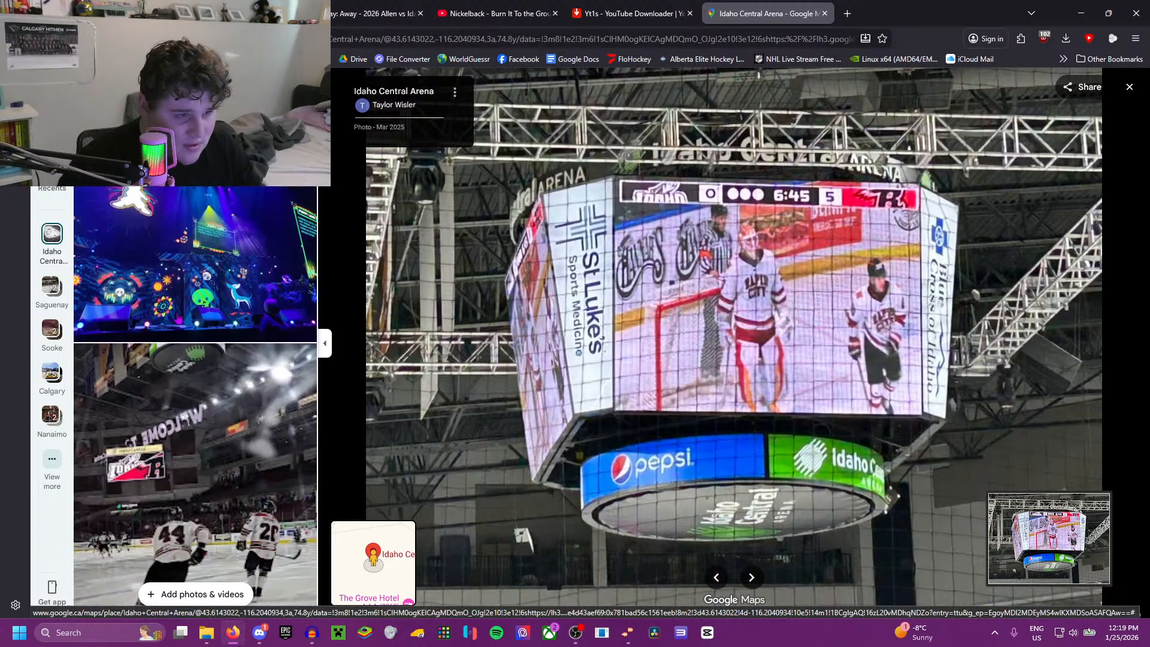
{"action": "scroll", "coordinate": [174, 319], "scroll_direction": "down", "scroll_amount": 10}
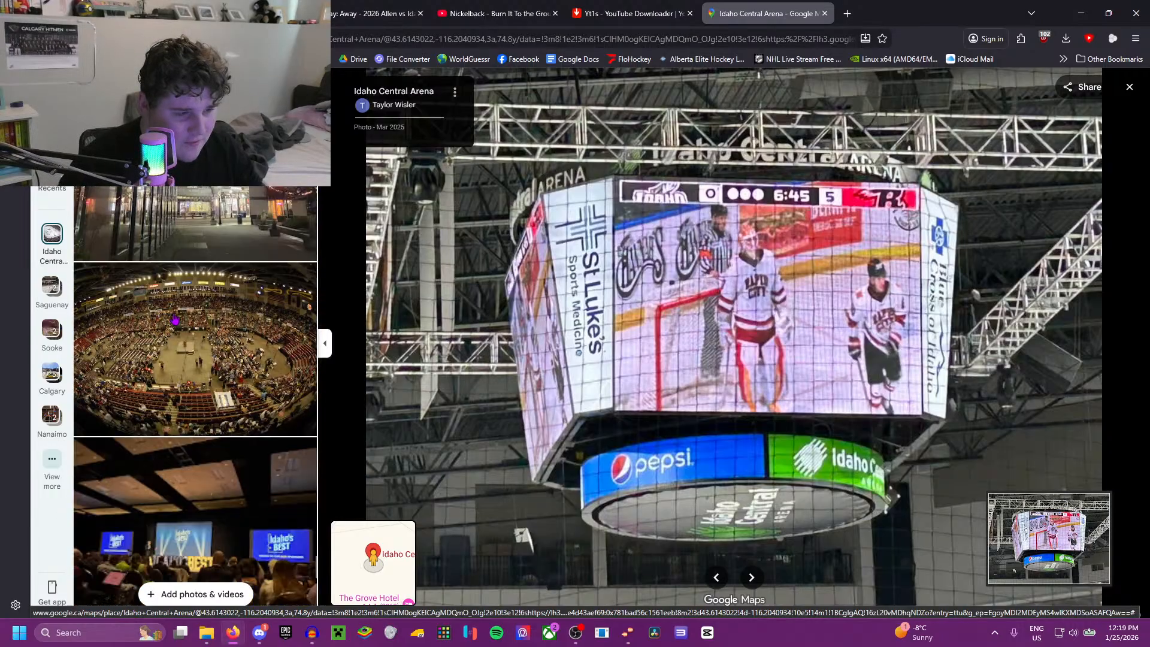
{"action": "scroll", "coordinate": [199, 308], "scroll_direction": "down", "scroll_amount": 5}
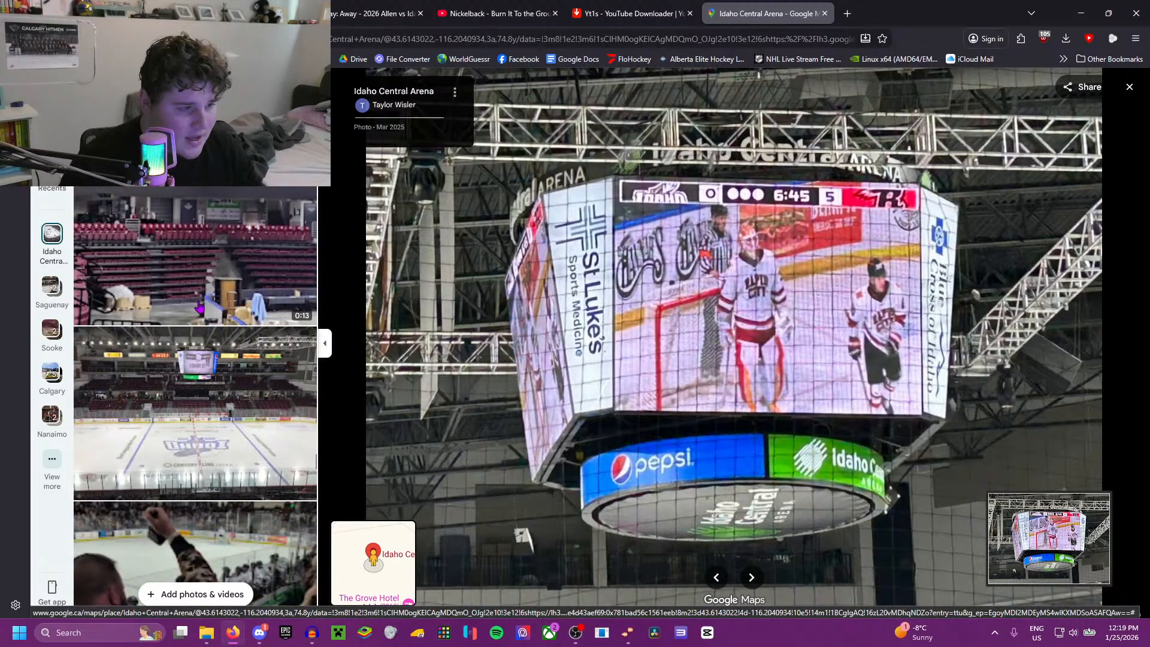
{"action": "left_click", "coordinate": [180, 372]}
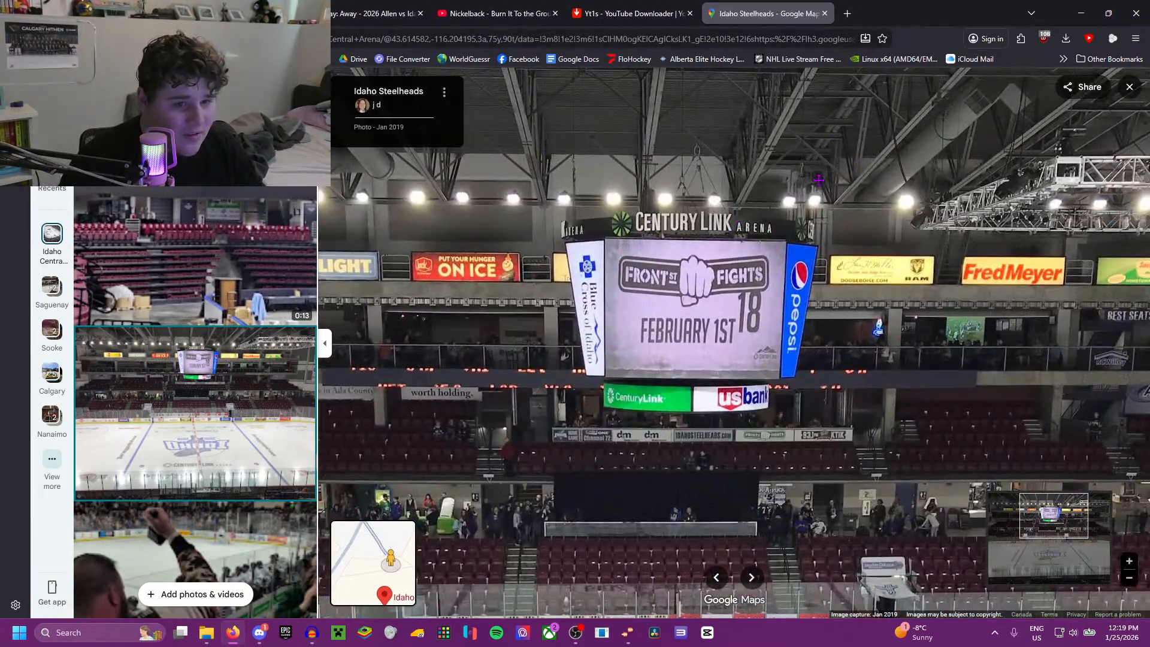
{"action": "scroll", "coordinate": [818, 179], "scroll_direction": "up", "scroll_amount": 3}
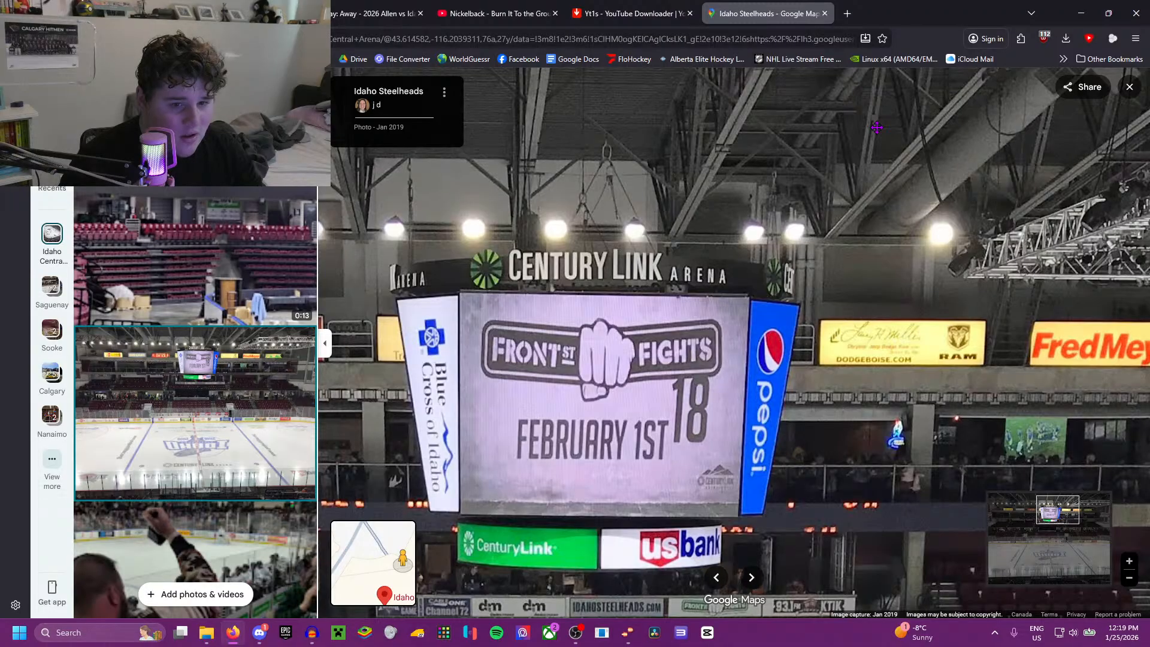
{"action": "left_click_drag", "start_coordinate": [860, 247], "coordinate": [776, 305]}
{"action": "left_click_drag", "start_coordinate": [456, 372], "coordinate": [637, 402]}
{"action": "scroll", "coordinate": [249, 375], "scroll_direction": "down", "scroll_amount": 12}
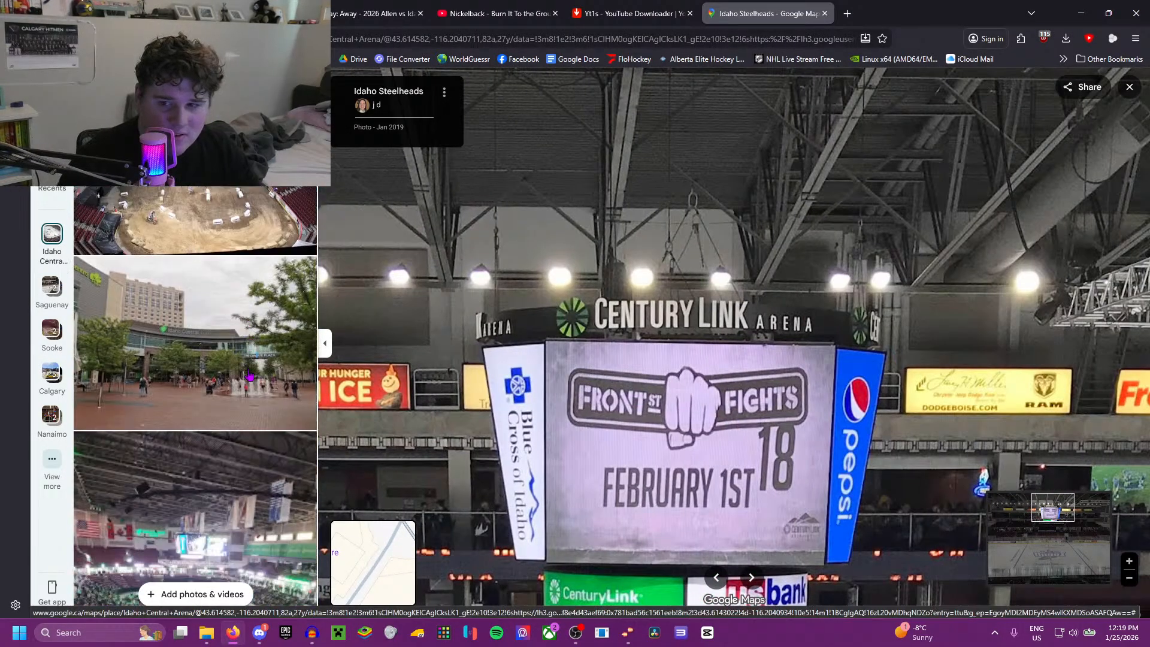
{"action": "scroll", "coordinate": [249, 374], "scroll_direction": "down", "scroll_amount": 15}
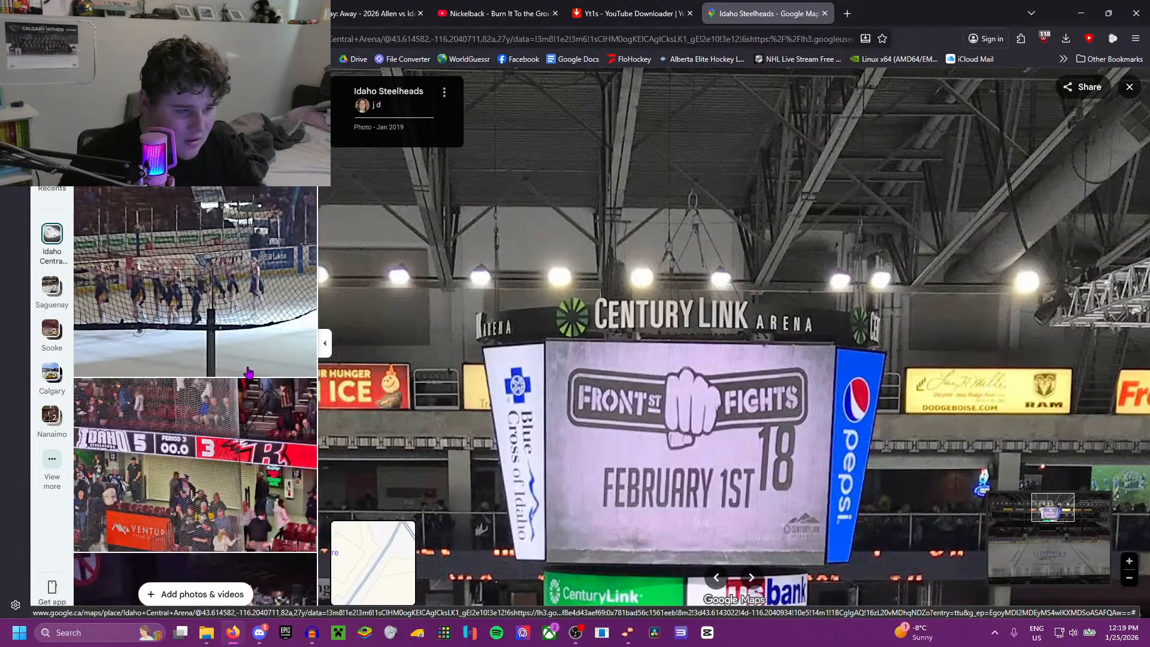
Step: Return to the Allen vs Idaho replay, rewind through the footage after the second-period goal and pause it at 1:33:58
{"action": "left_click", "coordinate": [473, 14]}
{"action": "left_click", "coordinate": [377, 13]}
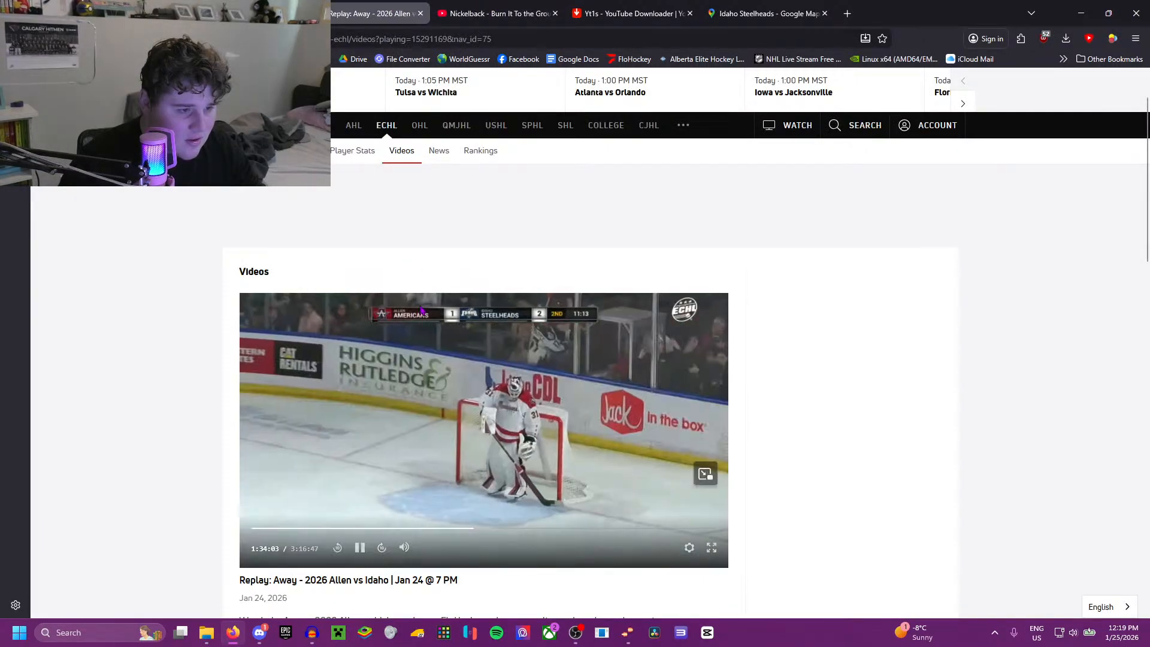
{"action": "key", "text": "Left"}
{"action": "key", "text": "Left"}
{"action": "key", "text": "Down"}
{"action": "key", "text": "Left"}
{"action": "key", "text": "Up"}
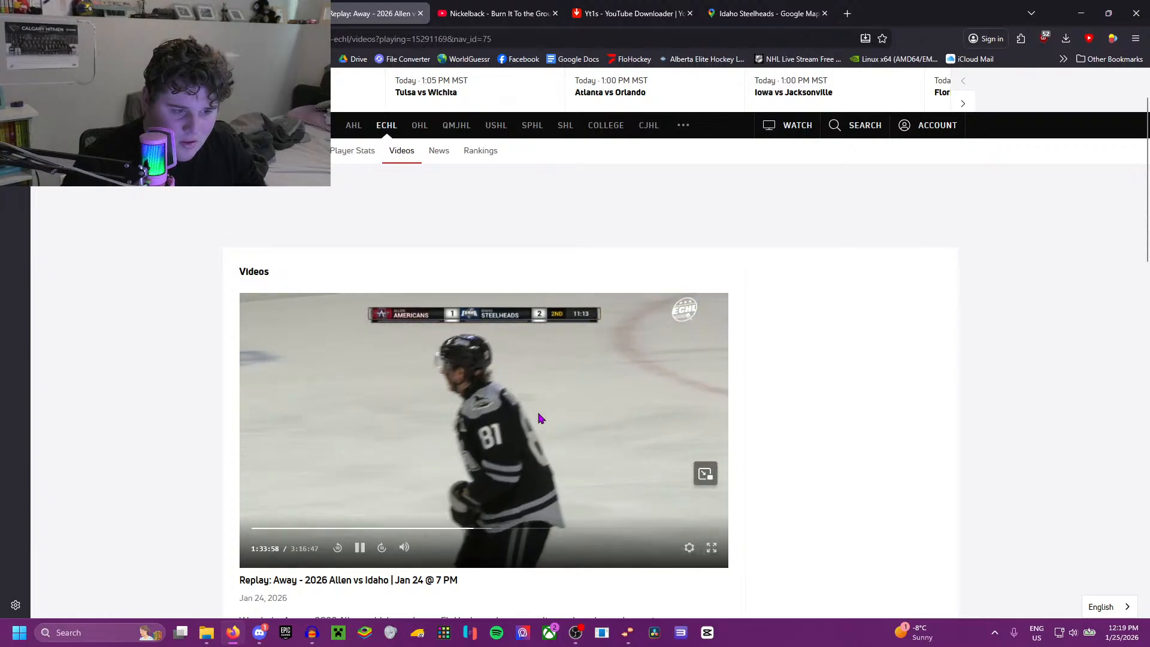
{"action": "left_click", "coordinate": [539, 414]}
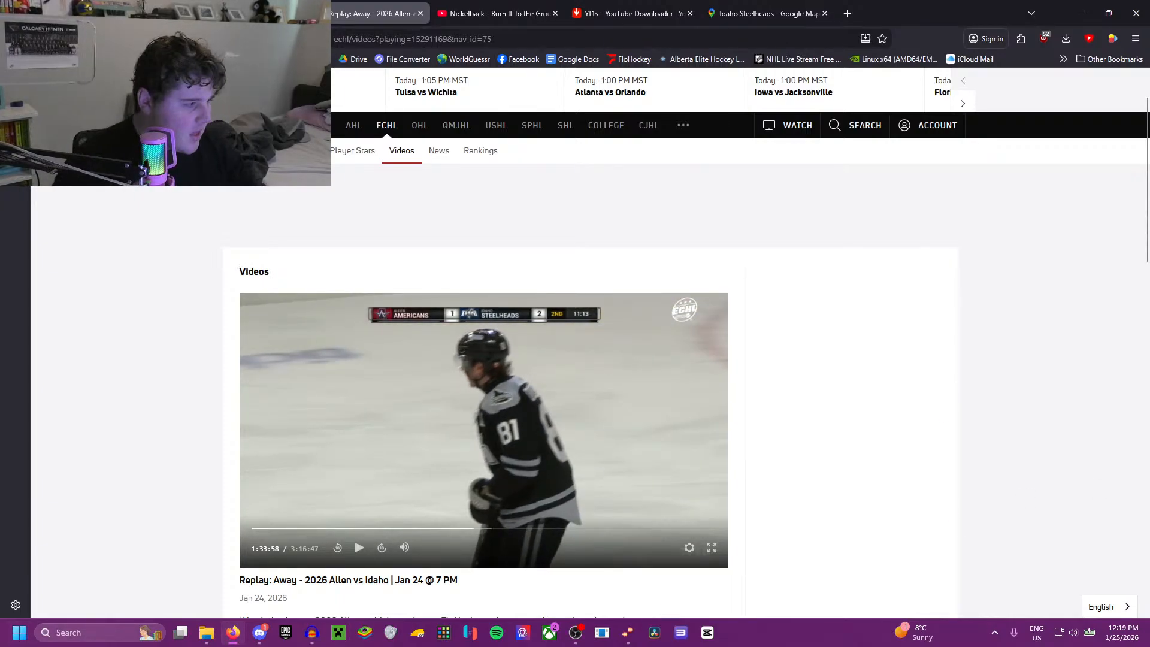
Step: Download the Discord attachment ScreenRecording_08-22-2025_21-15-08_1.mov and open it in the media player
{"action": "key", "text": "alt+Tab"}
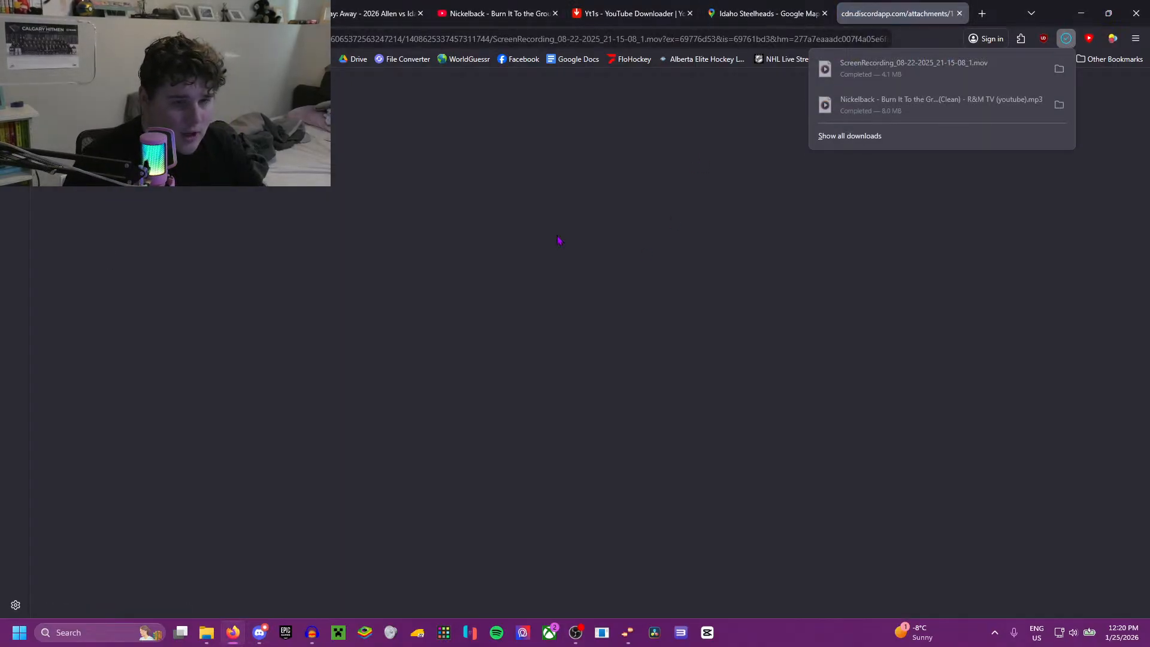
{"action": "left_click", "coordinate": [952, 82]}
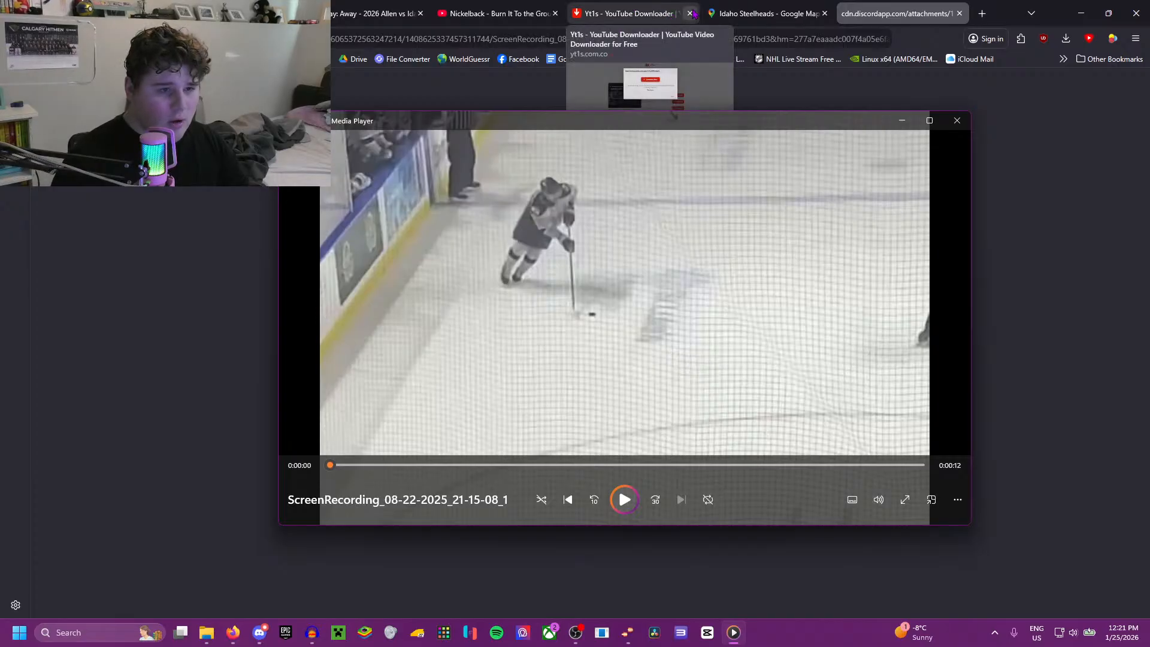
Step: Go back to the arena photos in Google Maps and examine the rafters in the Dec 2025 hockey game photo
{"action": "left_click", "coordinate": [723, 12]}
{"action": "scroll", "coordinate": [132, 326], "scroll_direction": "down", "scroll_amount": 15}
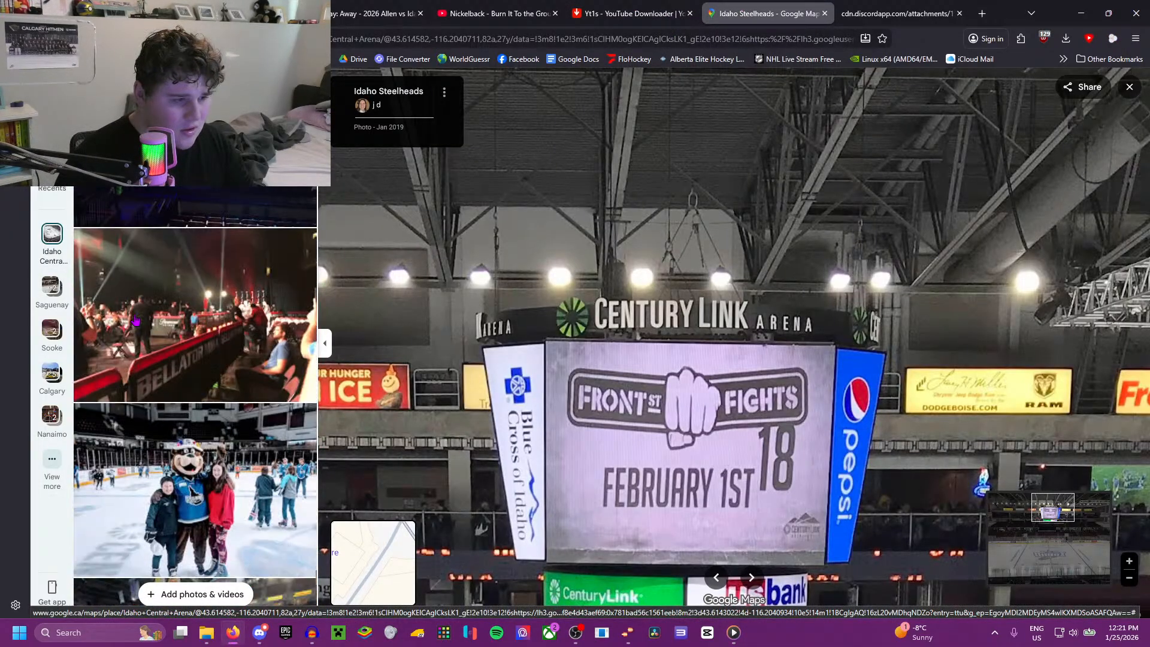
{"action": "scroll", "coordinate": [182, 360], "scroll_direction": "down", "scroll_amount": 6}
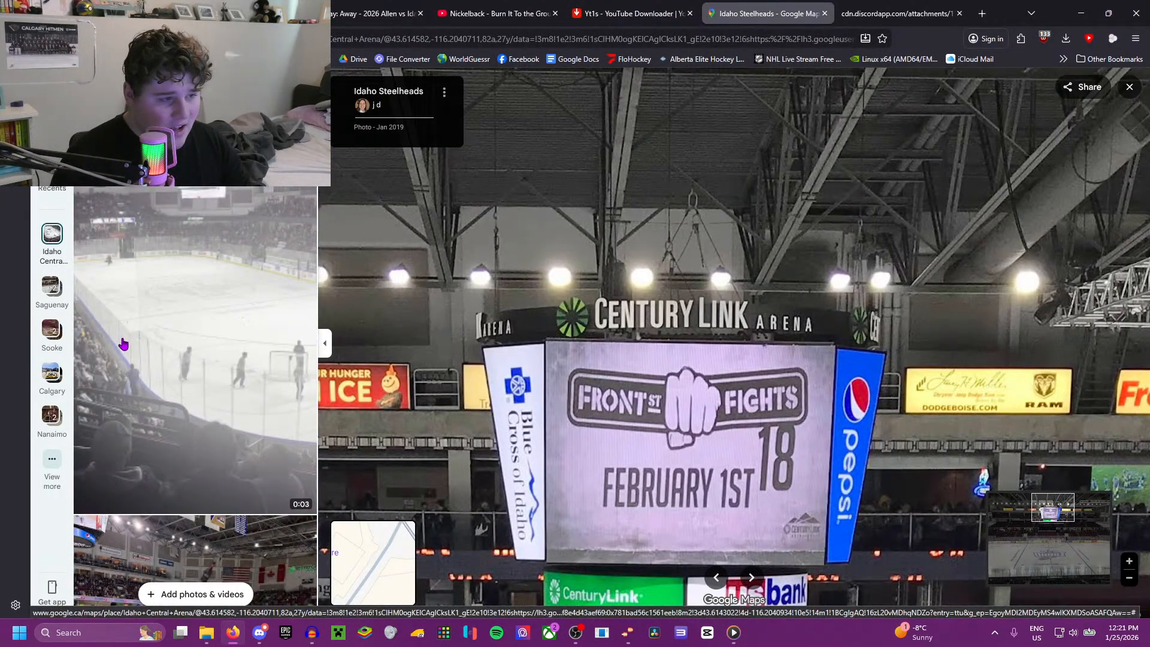
{"action": "left_click", "coordinate": [178, 248]}
{"action": "scroll", "coordinate": [795, 171], "scroll_direction": "up", "scroll_amount": 6}
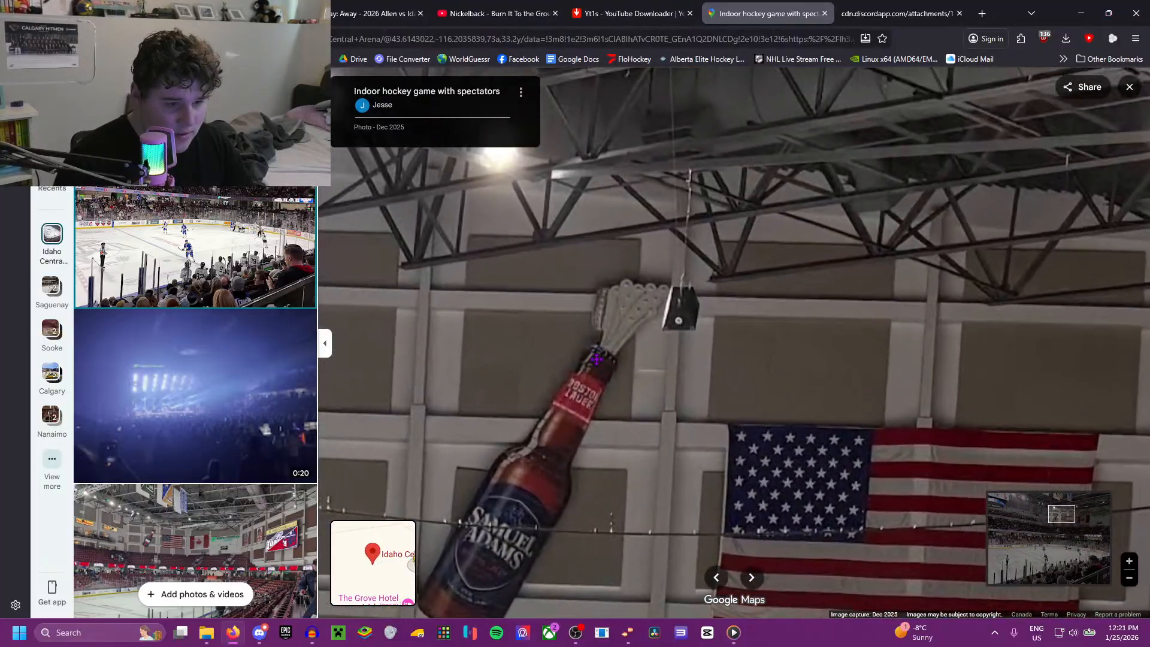
{"action": "left_click_drag", "start_coordinate": [597, 359], "coordinate": [535, 511]}
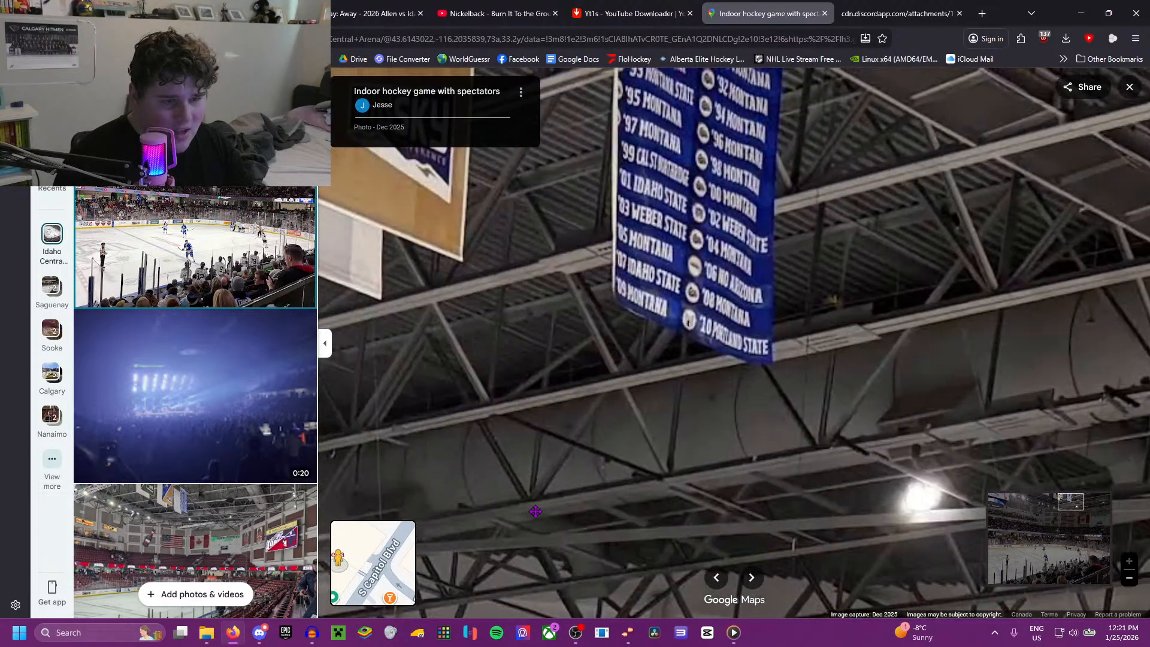
Step: Examine the rafters and banners in the Apr 2024 photo and the upper stands in the Apr 2018 mascot photo
{"action": "scroll", "coordinate": [187, 381], "scroll_direction": "down", "scroll_amount": 8}
{"action": "scroll", "coordinate": [180, 359], "scroll_direction": "up", "scroll_amount": 3}
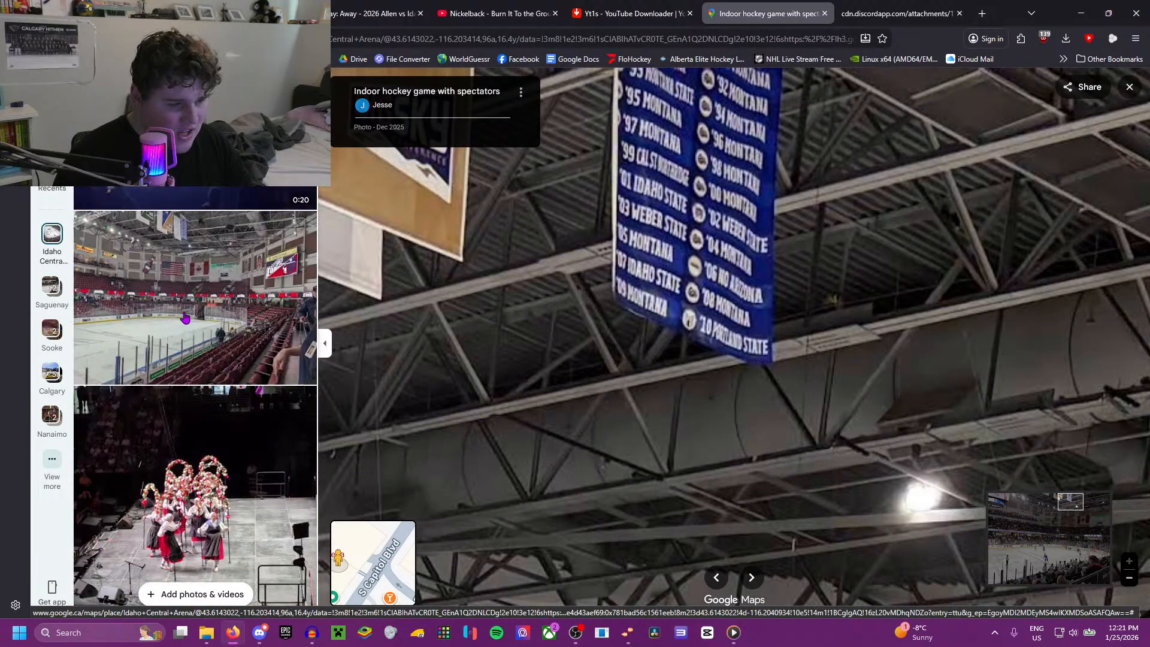
{"action": "left_click", "coordinate": [182, 317]}
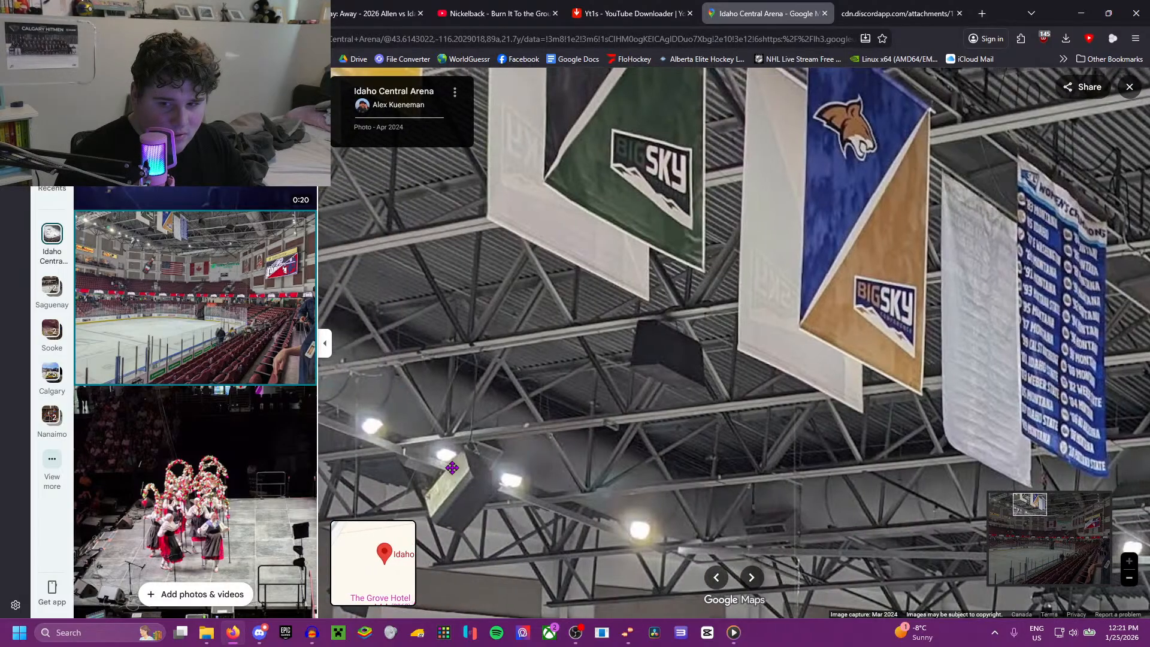
{"action": "scroll", "coordinate": [120, 398], "scroll_direction": "down", "scroll_amount": 10}
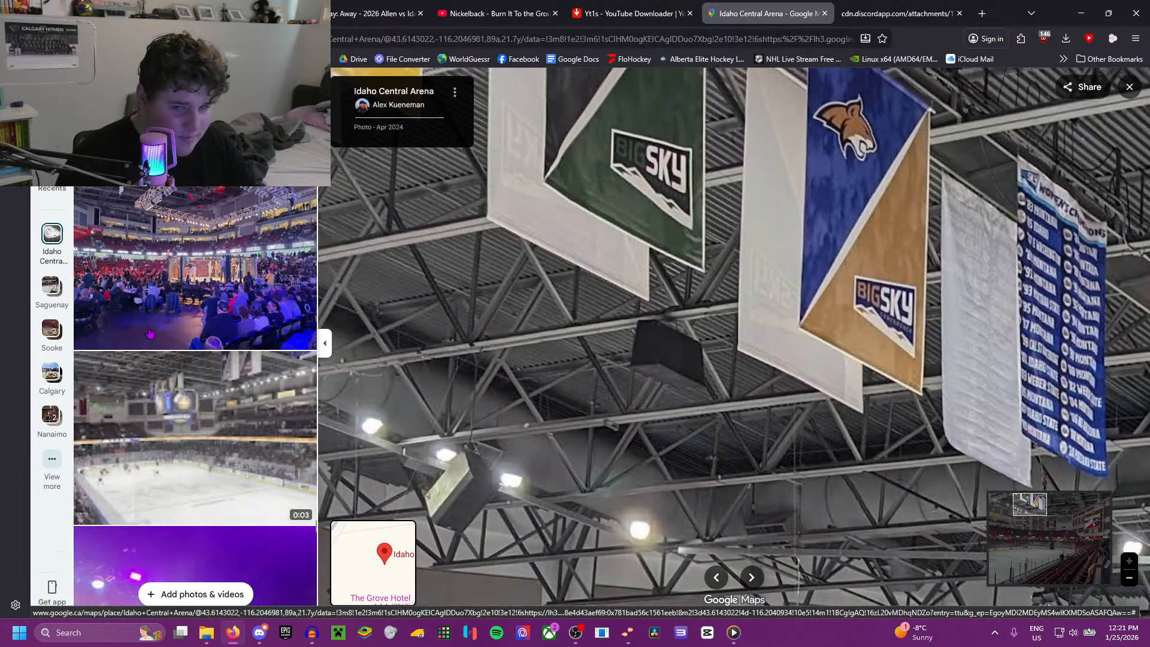
{"action": "scroll", "coordinate": [148, 330], "scroll_direction": "down", "scroll_amount": 10}
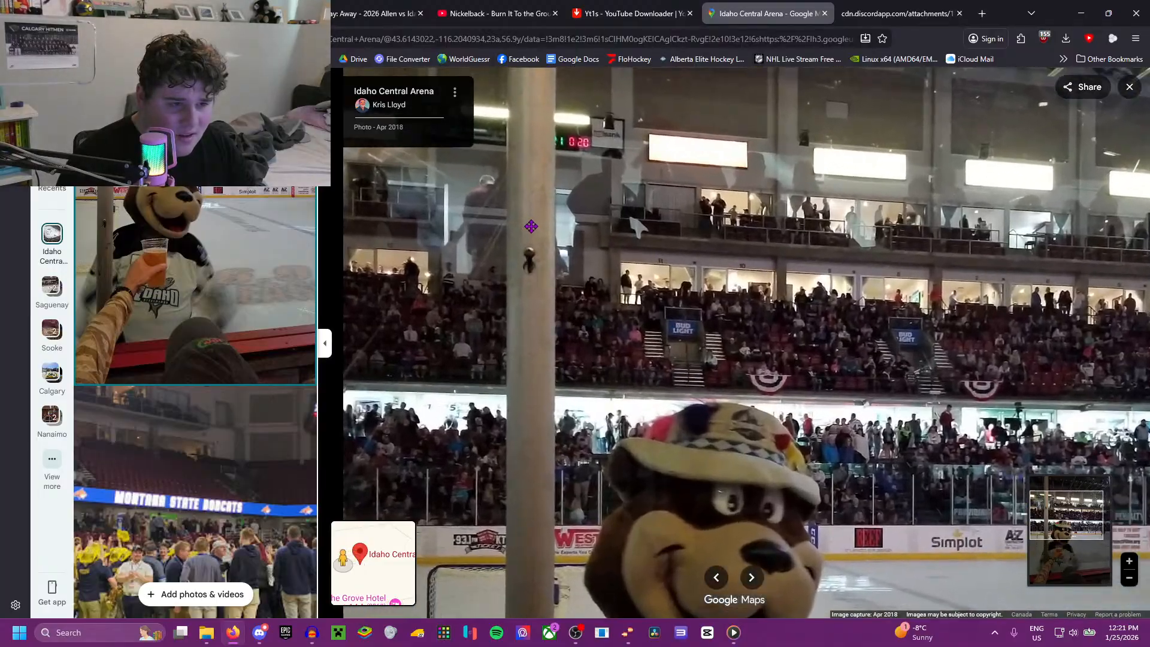
{"action": "scroll", "coordinate": [187, 257], "scroll_direction": "down", "scroll_amount": 5}
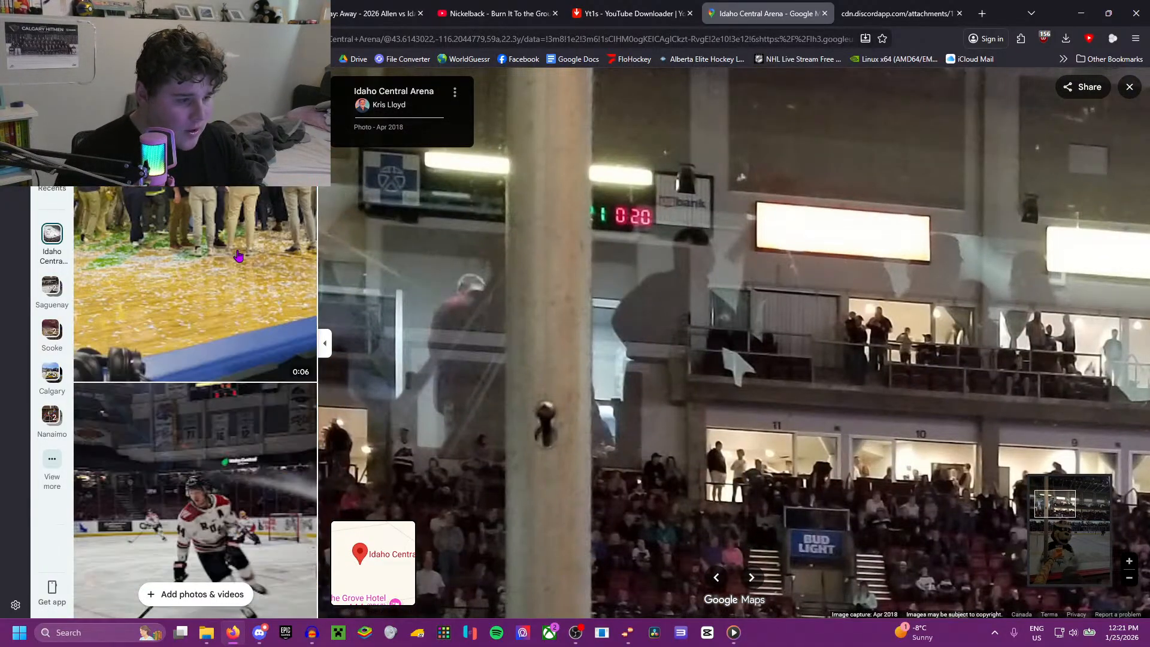
Step: Open the Dec 2021 teddy bear toss photo and examine the lights and rafters above the stands
{"action": "scroll", "coordinate": [187, 257], "scroll_direction": "down", "scroll_amount": 4}
{"action": "left_click", "coordinate": [188, 258]}
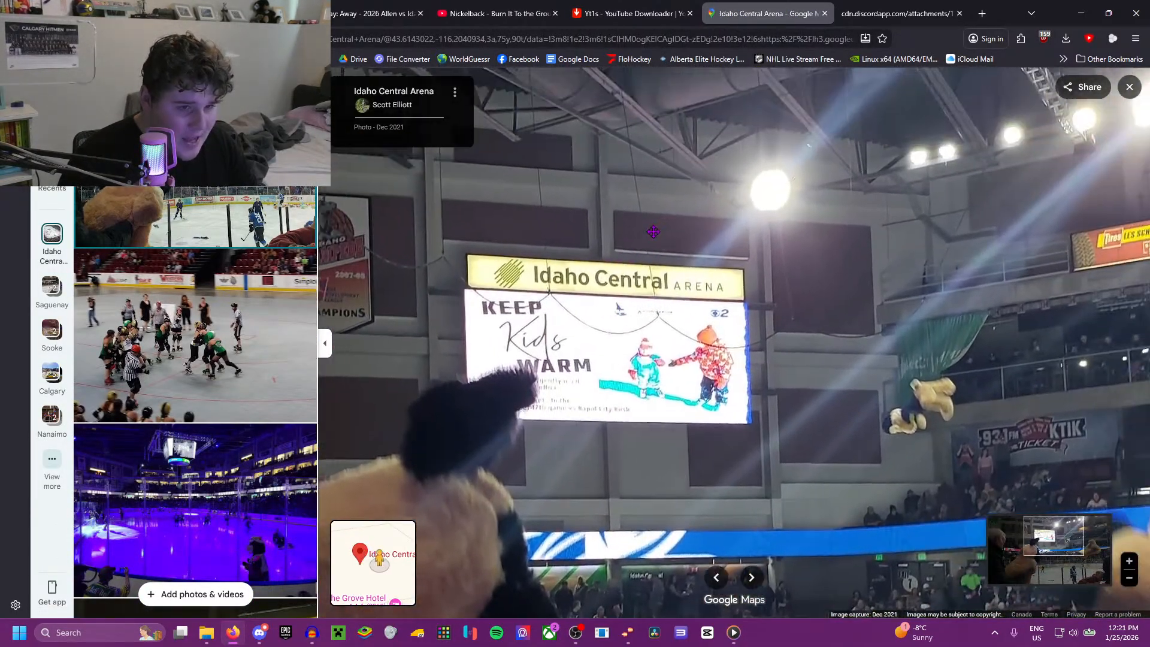
{"action": "scroll", "coordinate": [654, 232], "scroll_direction": "up", "scroll_amount": 2}
{"action": "left_click_drag", "start_coordinate": [905, 218], "coordinate": [579, 291]}
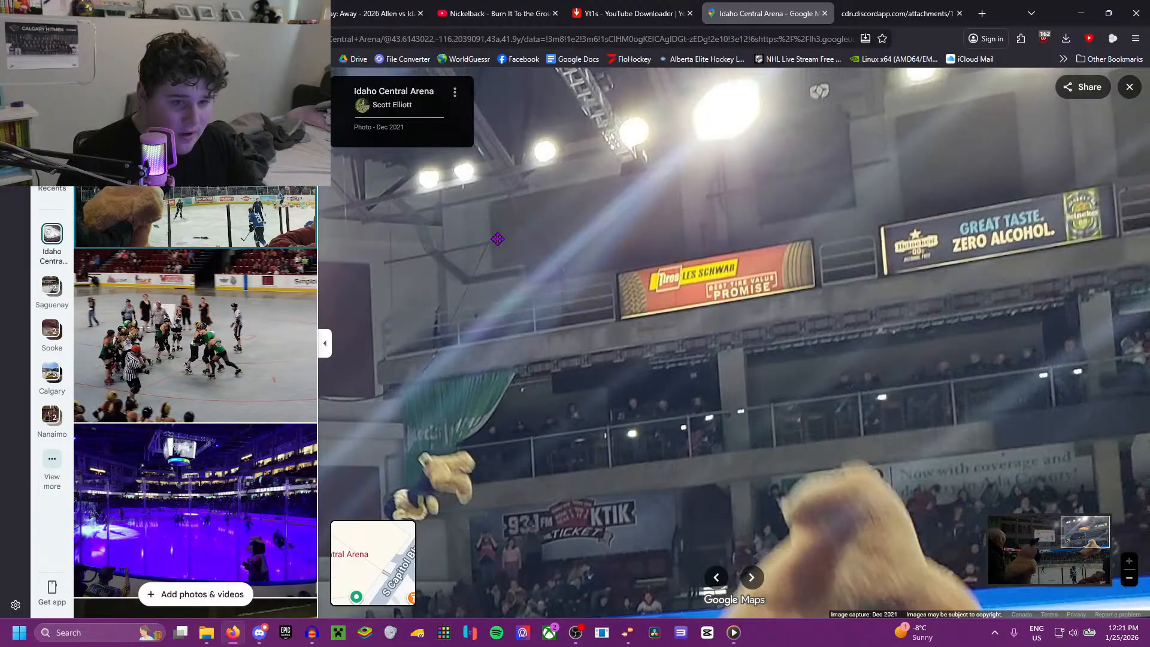
{"action": "left_click_drag", "start_coordinate": [498, 239], "coordinate": [598, 322]}
Step: Examine the ceiling trusses and scoreboard in the tilted Mar 2023 photo, and open the Mar 2025 full-rink game photo
{"action": "scroll", "coordinate": [223, 310], "scroll_direction": "down", "scroll_amount": 8}
{"action": "left_click", "coordinate": [222, 310]}
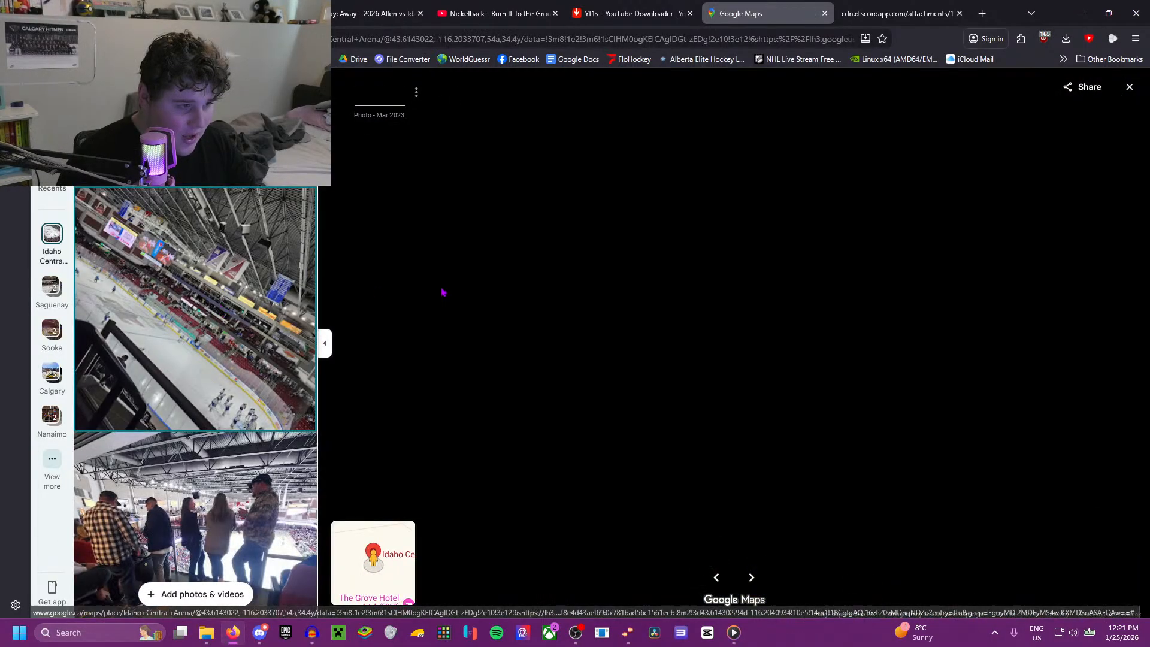
{"action": "scroll", "coordinate": [605, 172], "scroll_direction": "up", "scroll_amount": 3}
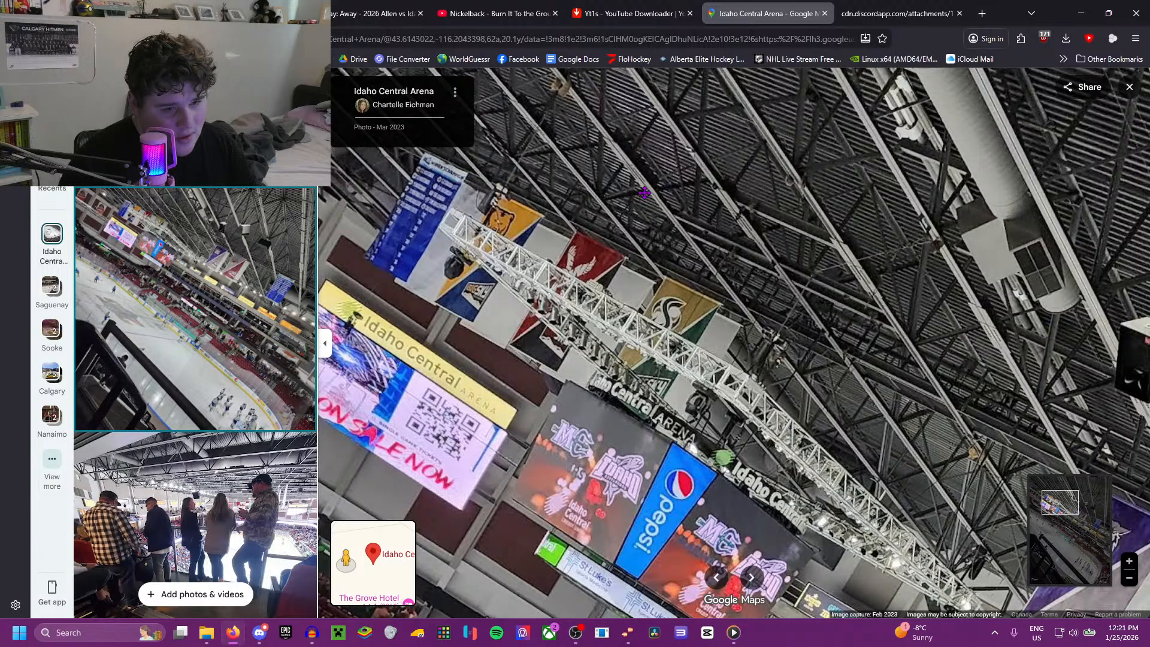
{"action": "left_click_drag", "start_coordinate": [644, 192], "coordinate": [652, 211]}
{"action": "scroll", "coordinate": [160, 341], "scroll_direction": "down", "scroll_amount": 5}
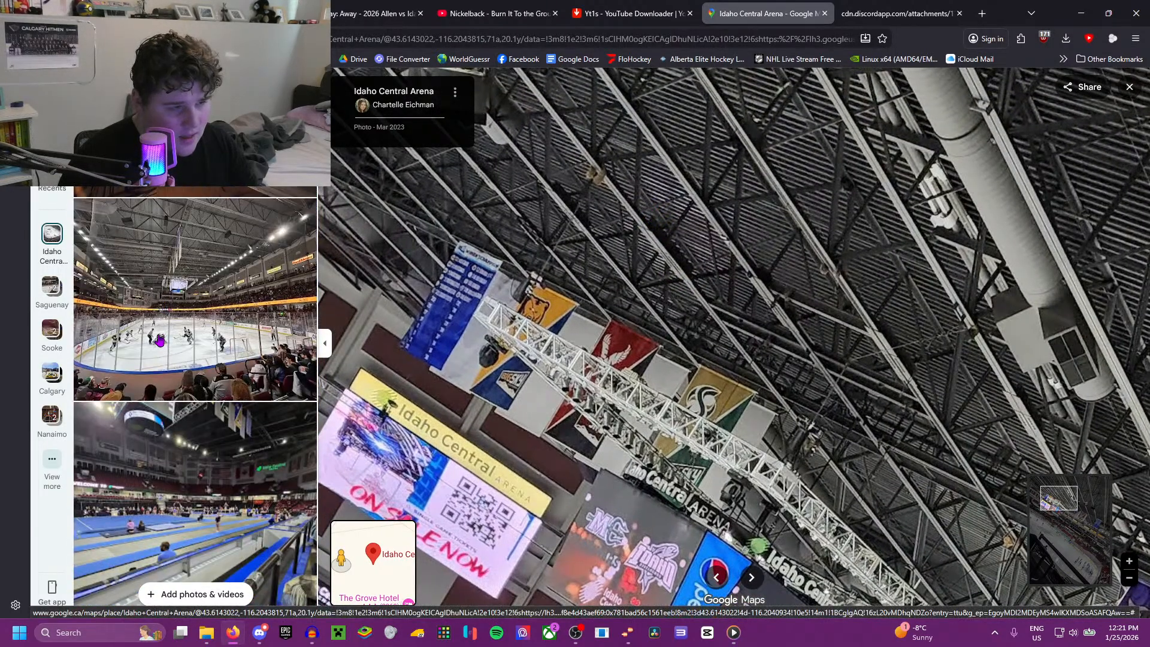
{"action": "left_click", "coordinate": [160, 342]}
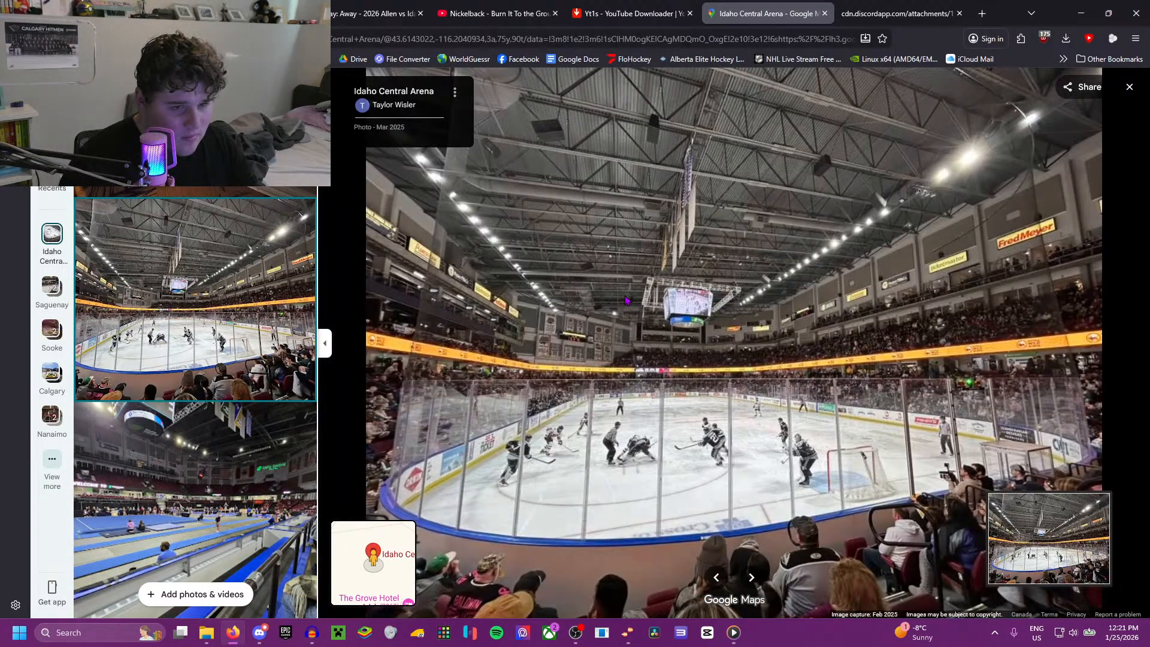
Step: Open the pink-lit Feb 2025 arena photo and examine the ceiling, banners and equipment above the scoreboard
{"action": "scroll", "coordinate": [228, 305], "scroll_direction": "down", "scroll_amount": 5}
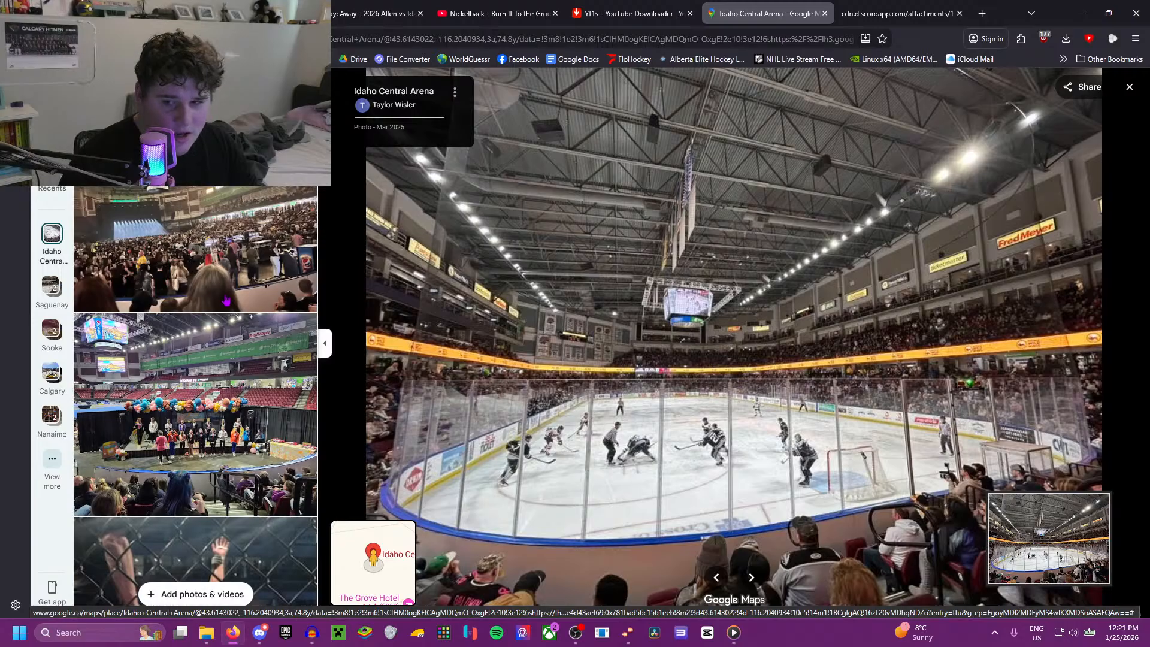
{"action": "scroll", "coordinate": [226, 300], "scroll_direction": "down", "scroll_amount": 10}
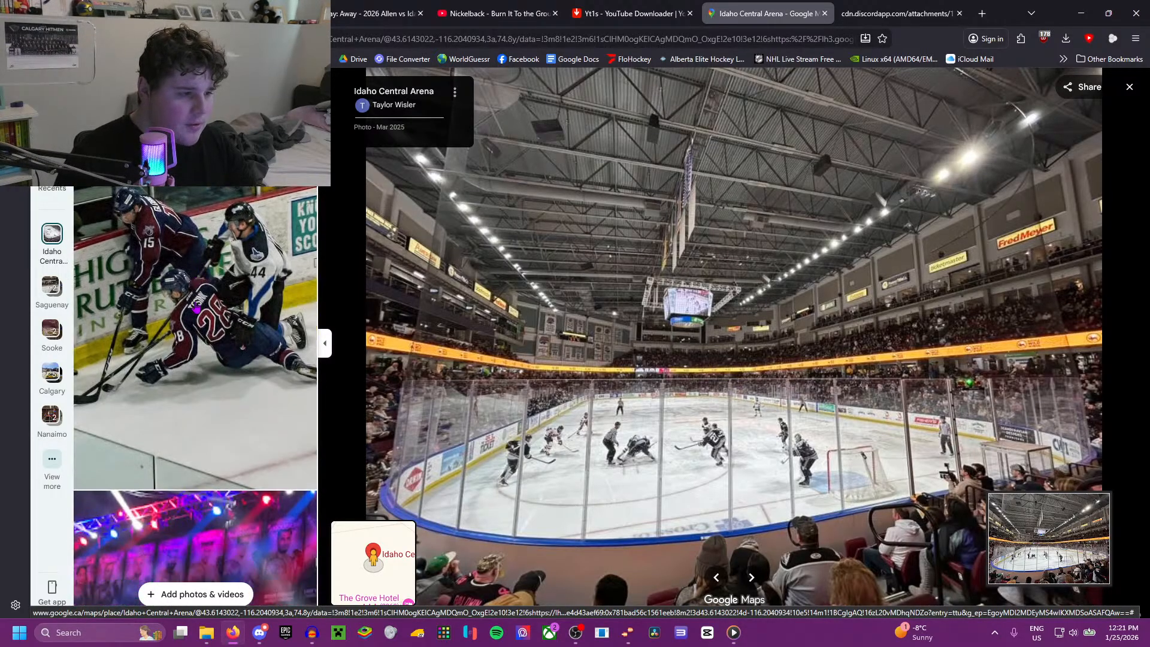
{"action": "scroll", "coordinate": [197, 309], "scroll_direction": "down", "scroll_amount": 4}
{"action": "left_click", "coordinate": [197, 308]}
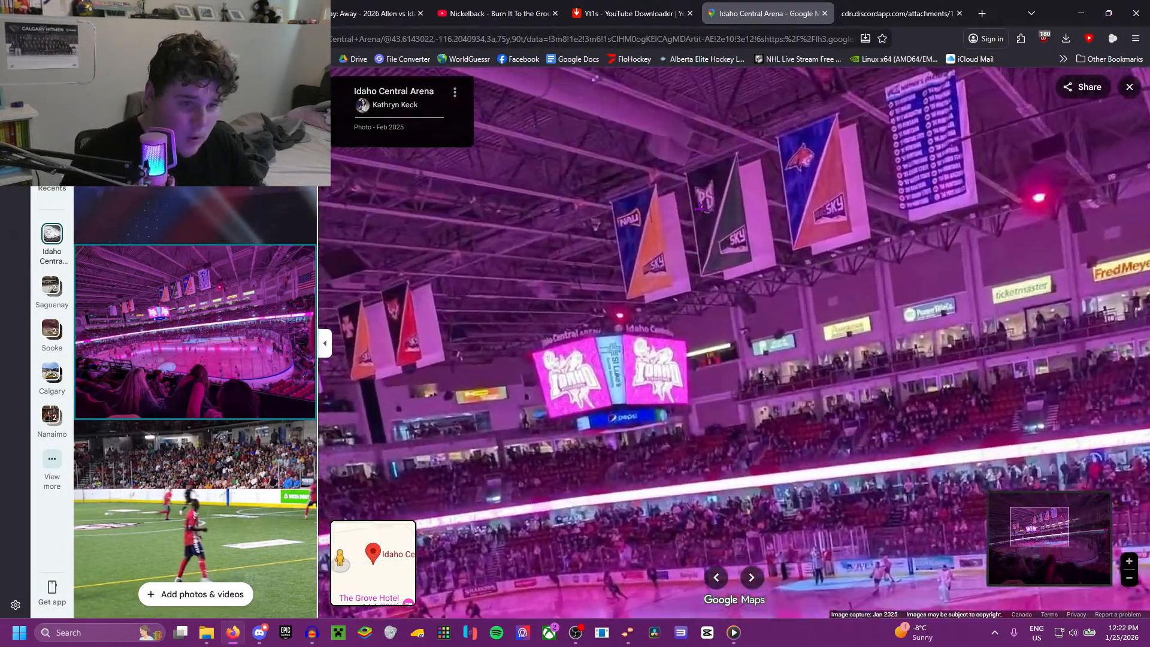
{"action": "left_click_drag", "start_coordinate": [701, 208], "coordinate": [470, 425]}
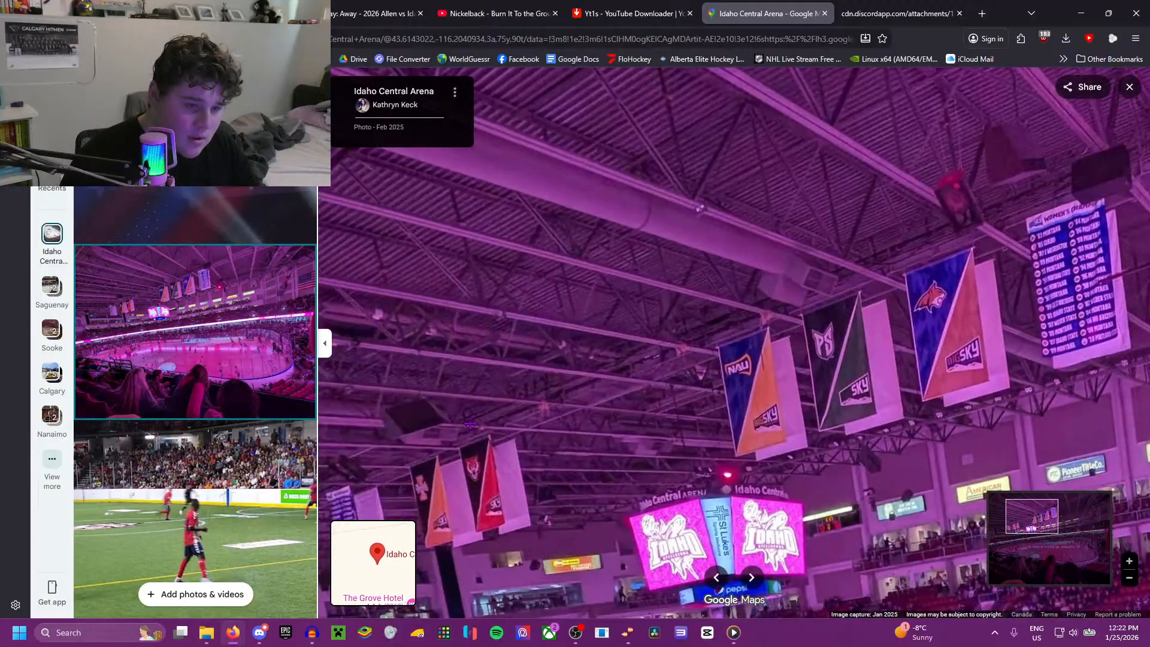
{"action": "scroll", "coordinate": [215, 324], "scroll_direction": "down", "scroll_amount": 15}
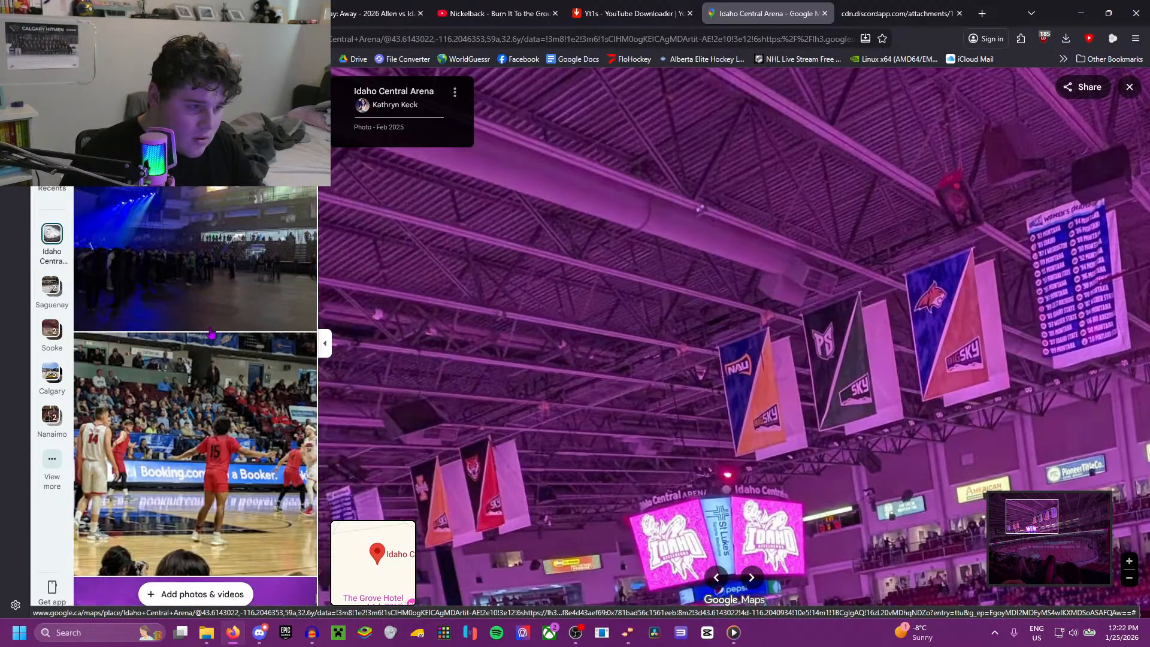
Step: Open the Apr 2025 scoreboard photo and examine the lighting trusses, the scoreboard's underside and the rafters around it
{"action": "scroll", "coordinate": [210, 334], "scroll_direction": "down", "scroll_amount": 5}
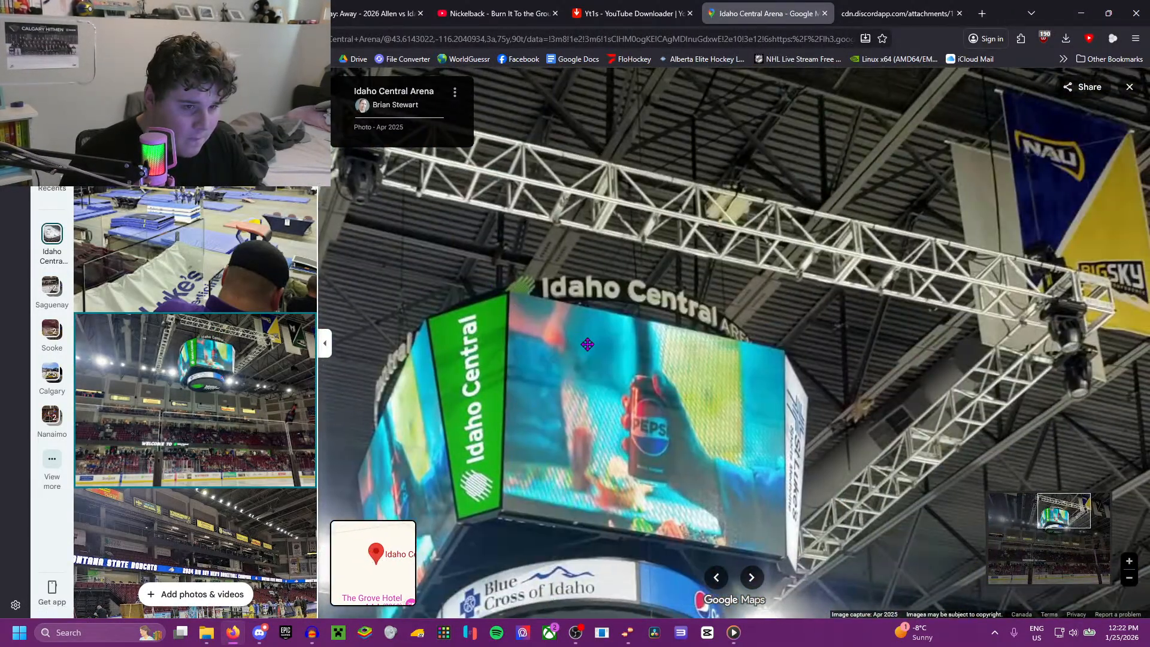
{"action": "left_click_drag", "start_coordinate": [587, 345], "coordinate": [456, 341]}
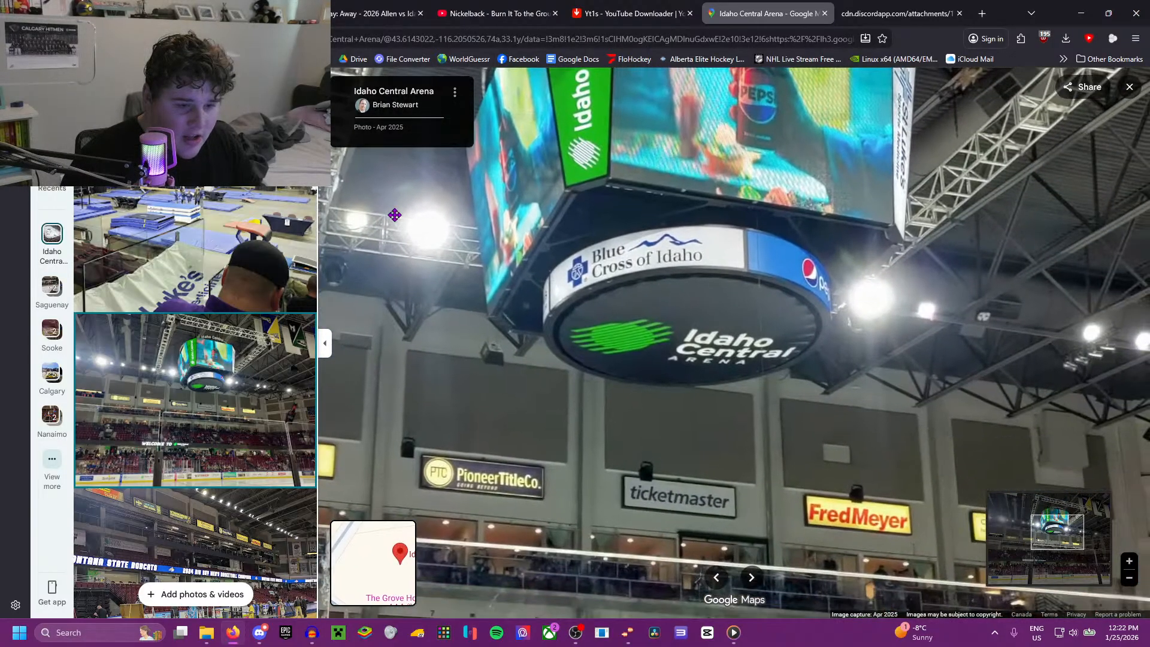
{"action": "left_click_drag", "start_coordinate": [641, 269], "coordinate": [445, 216]}
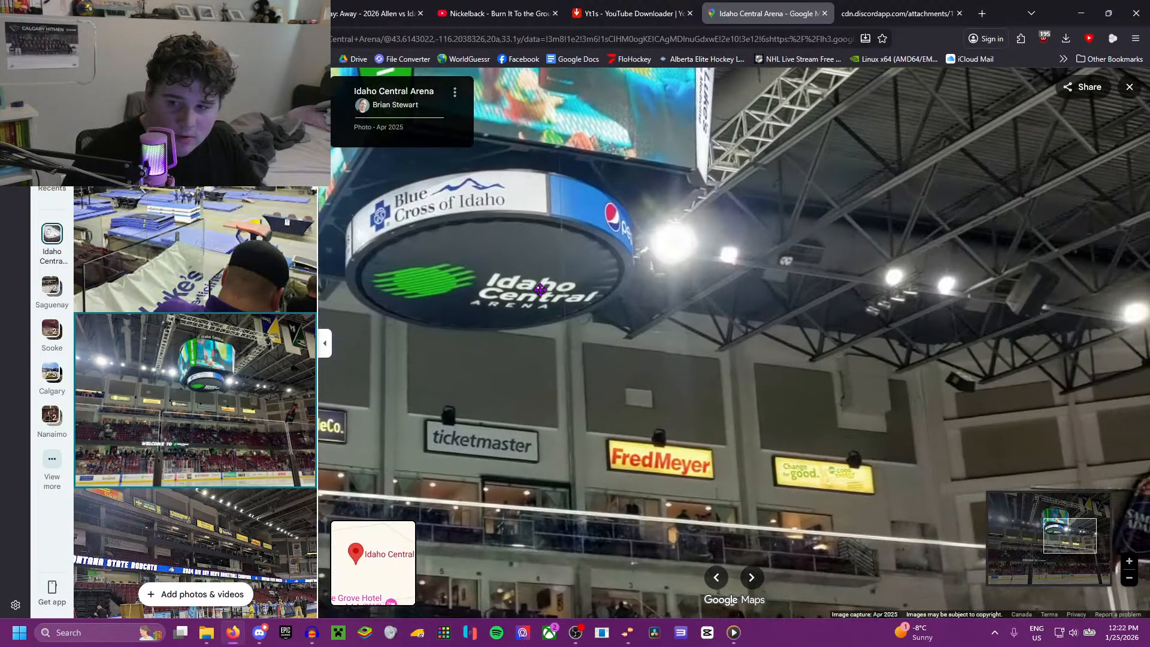
{"action": "left_click_drag", "start_coordinate": [643, 338], "coordinate": [462, 263]}
{"action": "left_click_drag", "start_coordinate": [607, 247], "coordinate": [583, 310]}
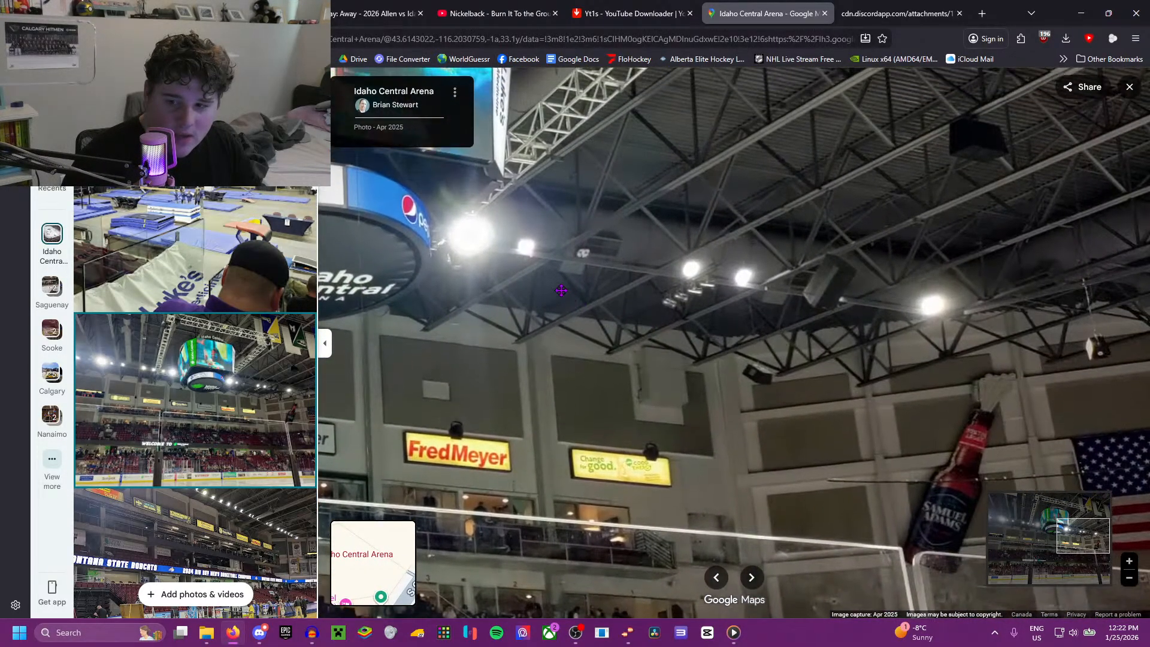
{"action": "left_click_drag", "start_coordinate": [546, 268], "coordinate": [552, 308]}
{"action": "scroll", "coordinate": [627, 272], "scroll_direction": "up", "scroll_amount": 2}
{"action": "left_click_drag", "start_coordinate": [857, 207], "coordinate": [689, 283]}
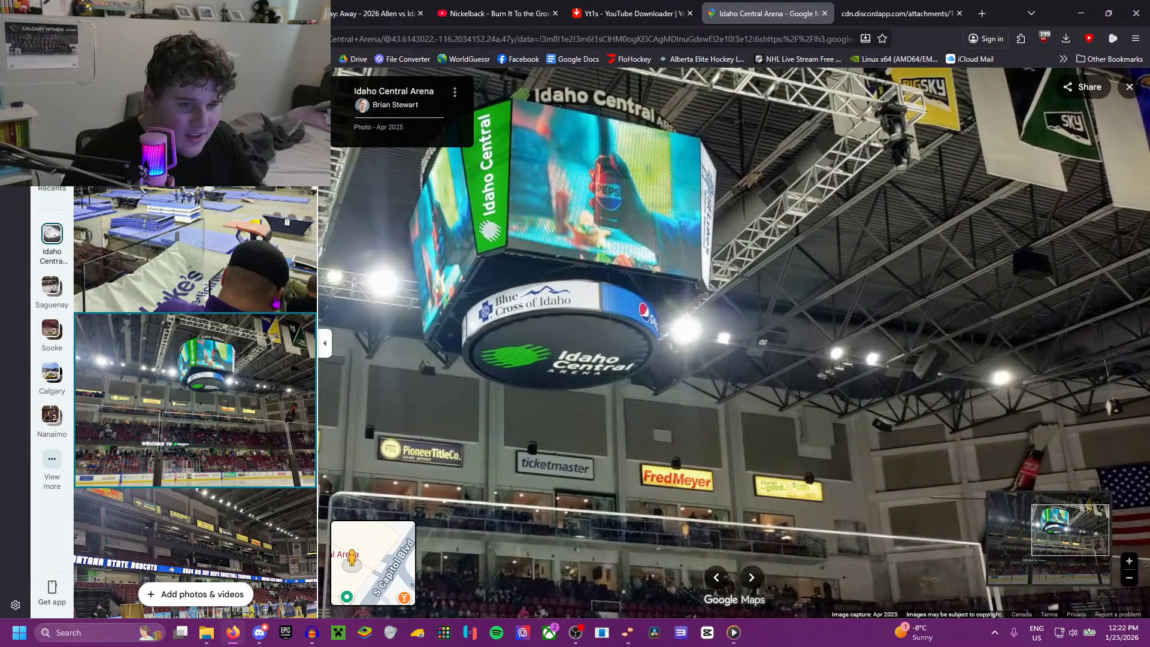
{"action": "scroll", "coordinate": [158, 328], "scroll_direction": "down", "scroll_amount": 8}
{"action": "scroll", "coordinate": [669, 218], "scroll_direction": "up", "scroll_amount": 2}
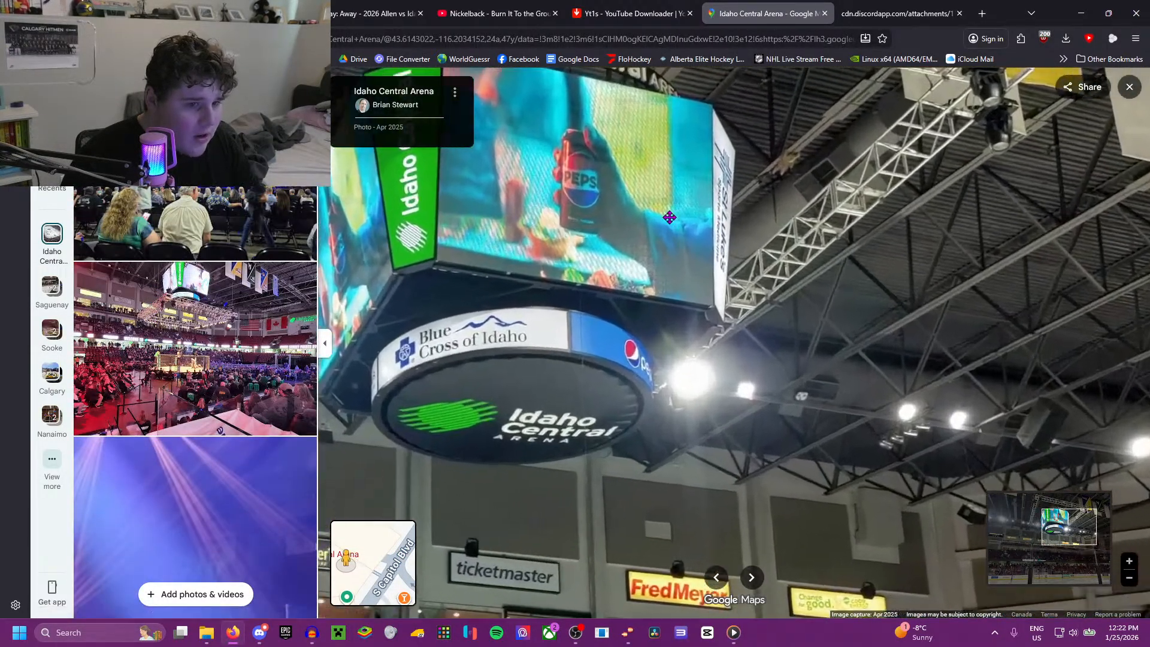
{"action": "scroll", "coordinate": [670, 218], "scroll_direction": "up", "scroll_amount": 2}
{"action": "left_click_drag", "start_coordinate": [650, 226], "coordinate": [409, 389]}
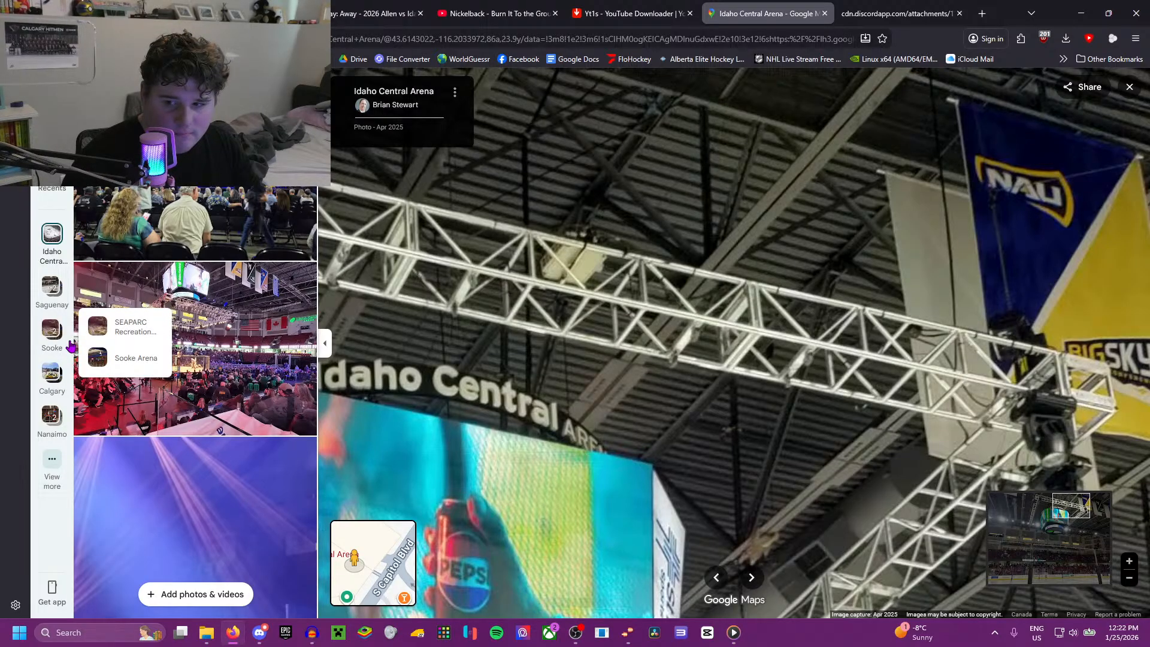
Step: Open the Mar 2020 scoreboard photo and the Feb 2022 tunnel-view photo, and examine the ceiling and rafters above the scoreboard
{"action": "scroll", "coordinate": [194, 373], "scroll_direction": "down", "scroll_amount": 8}
{"action": "left_click", "coordinate": [188, 234]}
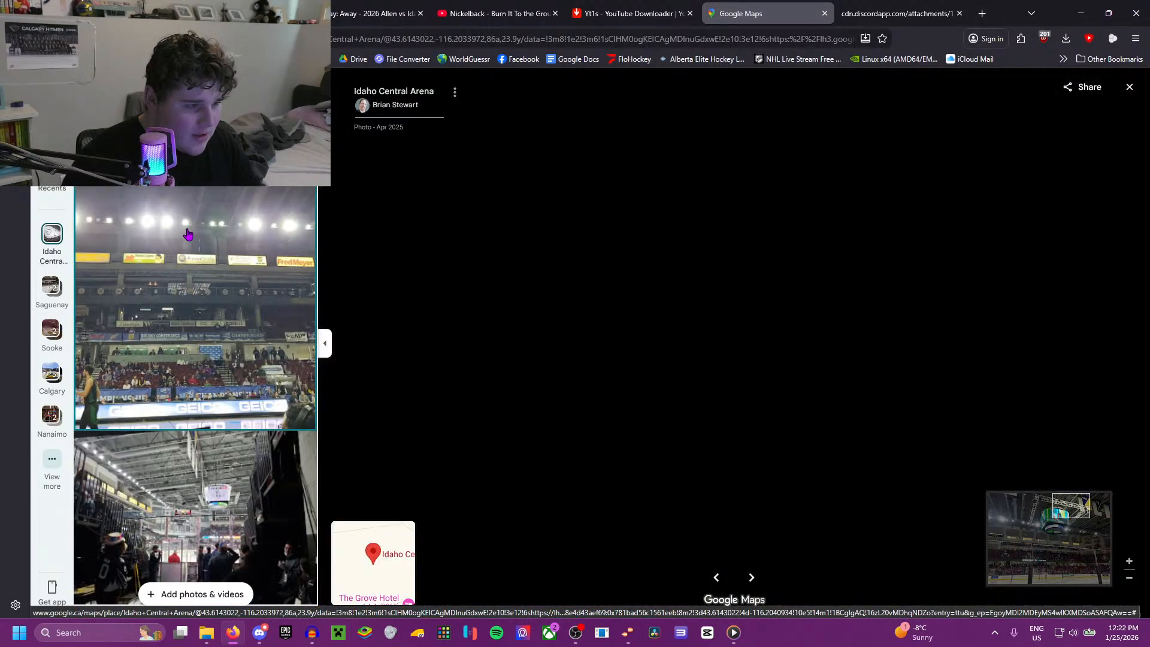
{"action": "scroll", "coordinate": [728, 174], "scroll_direction": "up", "scroll_amount": 4}
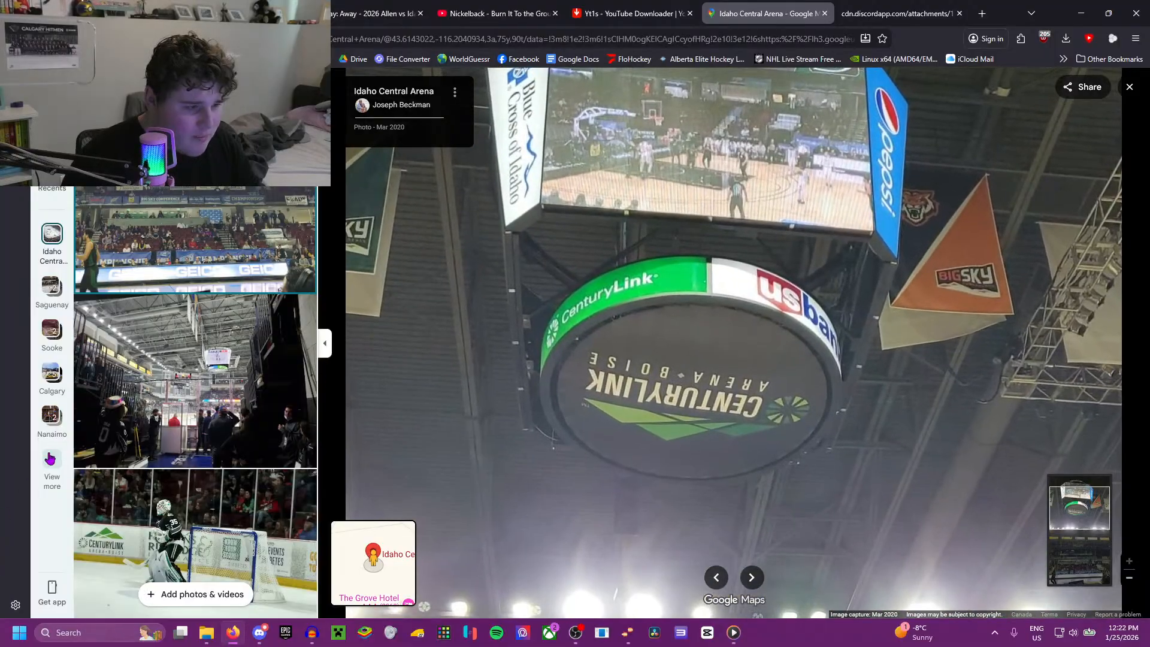
{"action": "left_click", "coordinate": [204, 366]}
{"action": "scroll", "coordinate": [788, 183], "scroll_direction": "up", "scroll_amount": 2}
{"action": "scroll", "coordinate": [770, 204], "scroll_direction": "up", "scroll_amount": 2}
{"action": "scroll", "coordinate": [160, 295], "scroll_direction": "down", "scroll_amount": 12}
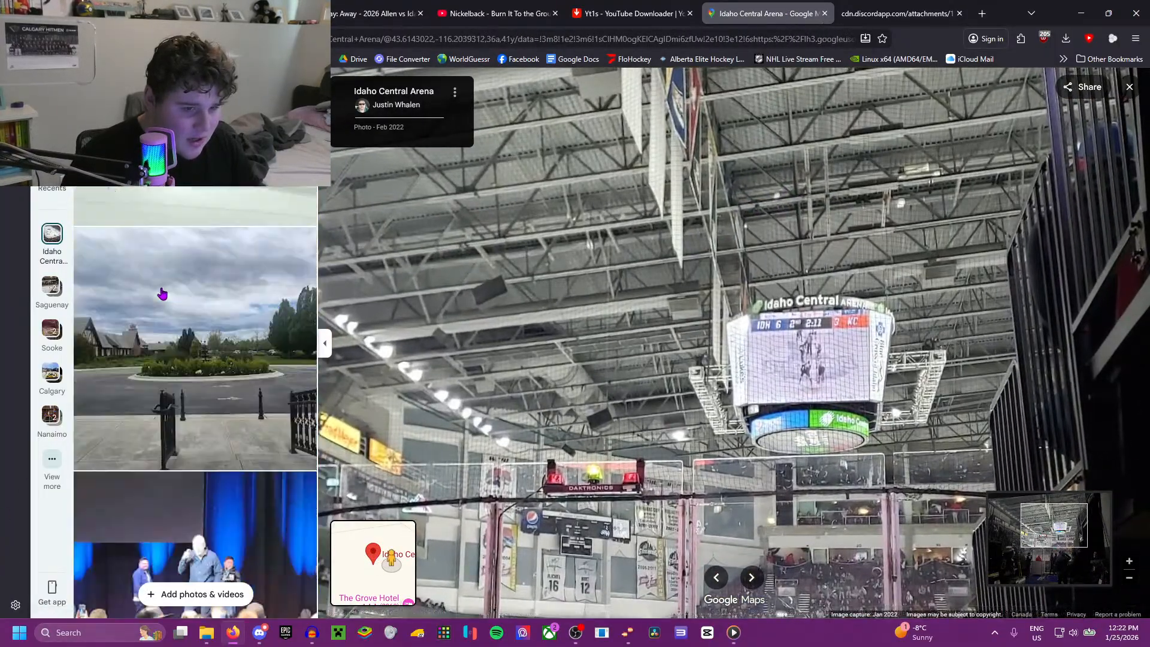
{"action": "scroll", "coordinate": [851, 161], "scroll_direction": "up", "scroll_amount": 3}
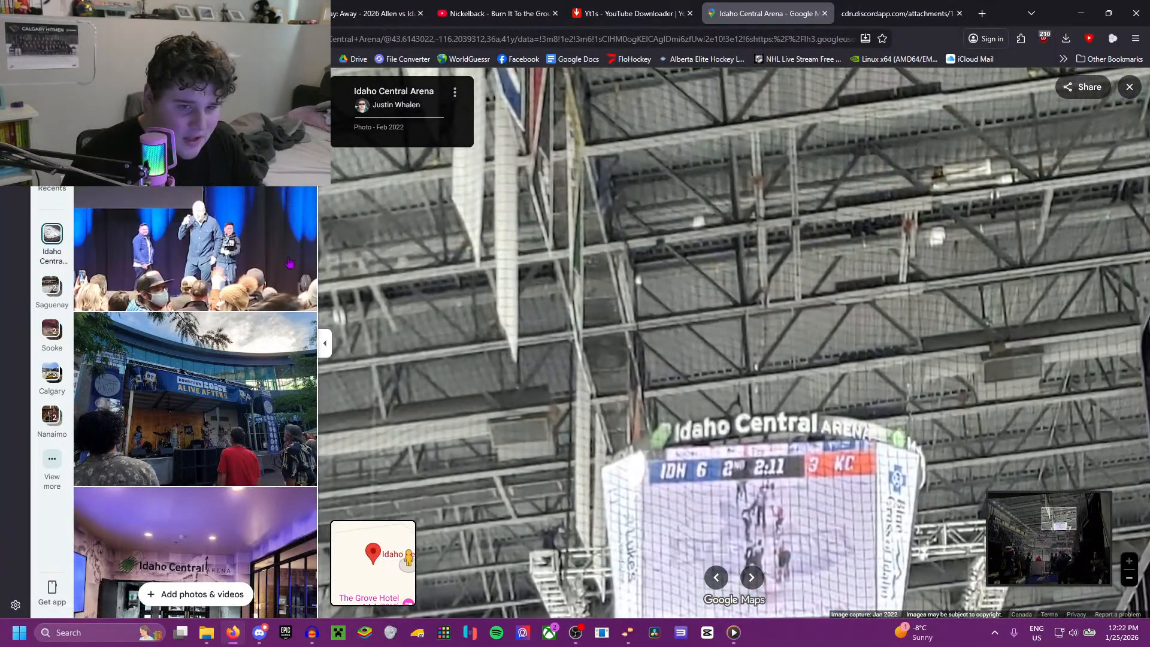
Step: Open the Feb 2024 full-rink photo and examine the rafters, scoreboard, end-wall banners and ceiling ducts above the side stands
{"action": "scroll", "coordinate": [157, 301], "scroll_direction": "down", "scroll_amount": 10}
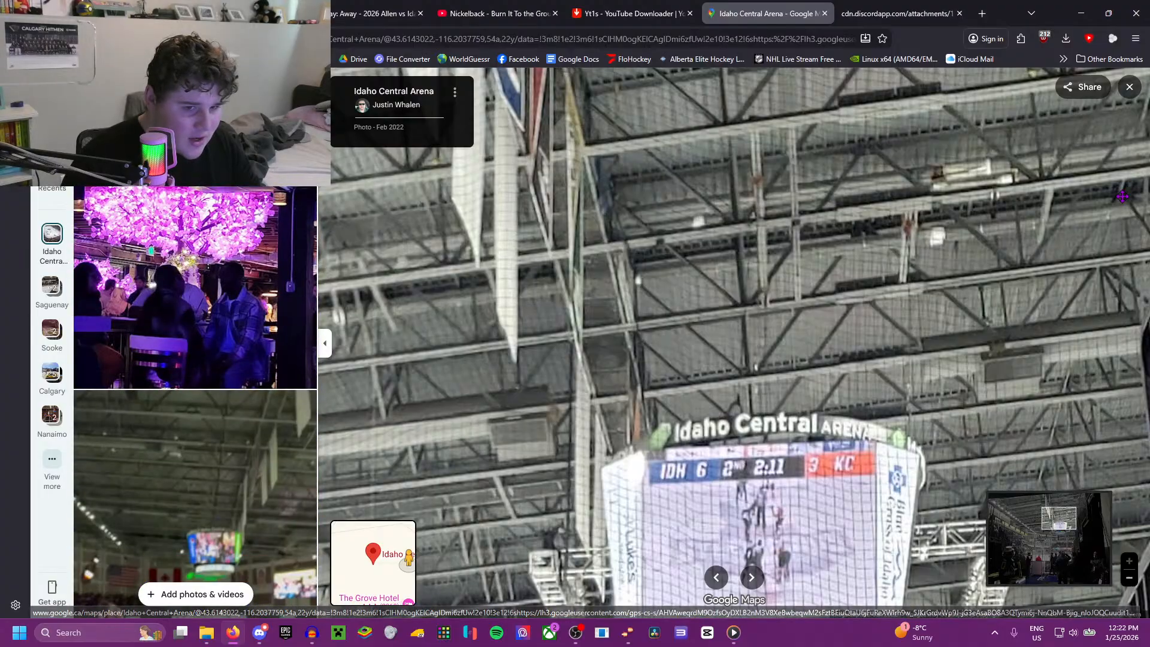
{"action": "scroll", "coordinate": [174, 305], "scroll_direction": "down", "scroll_amount": 4}
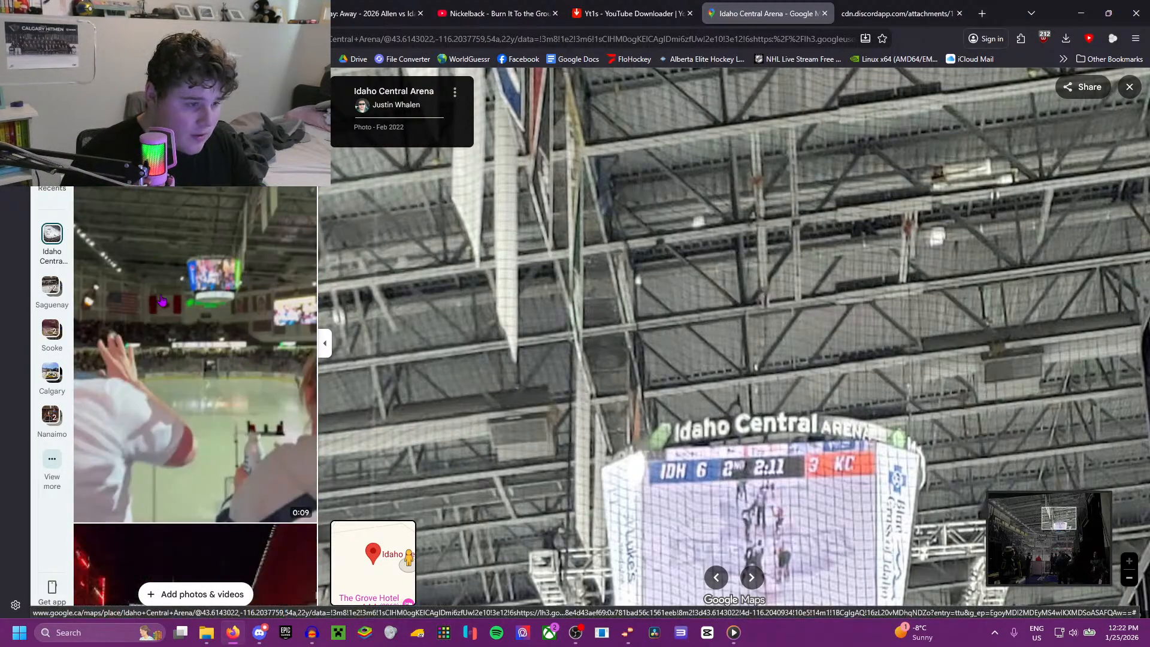
{"action": "scroll", "coordinate": [163, 291], "scroll_direction": "down", "scroll_amount": 8}
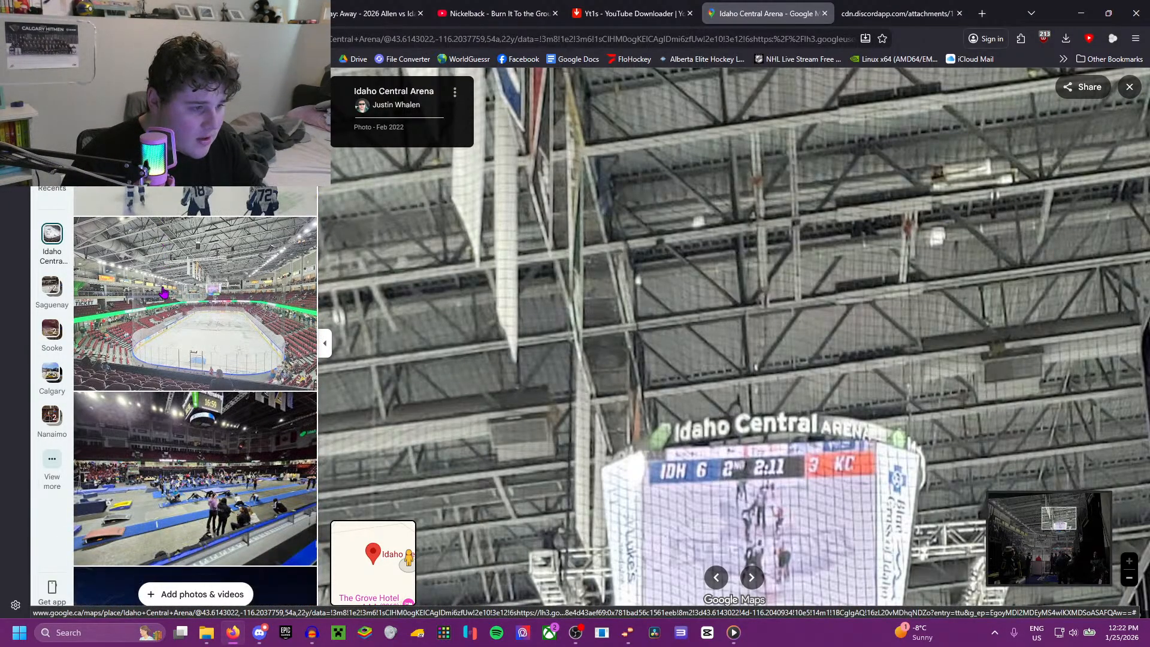
{"action": "left_click", "coordinate": [179, 300]}
{"action": "scroll", "coordinate": [729, 226], "scroll_direction": "up", "scroll_amount": 5}
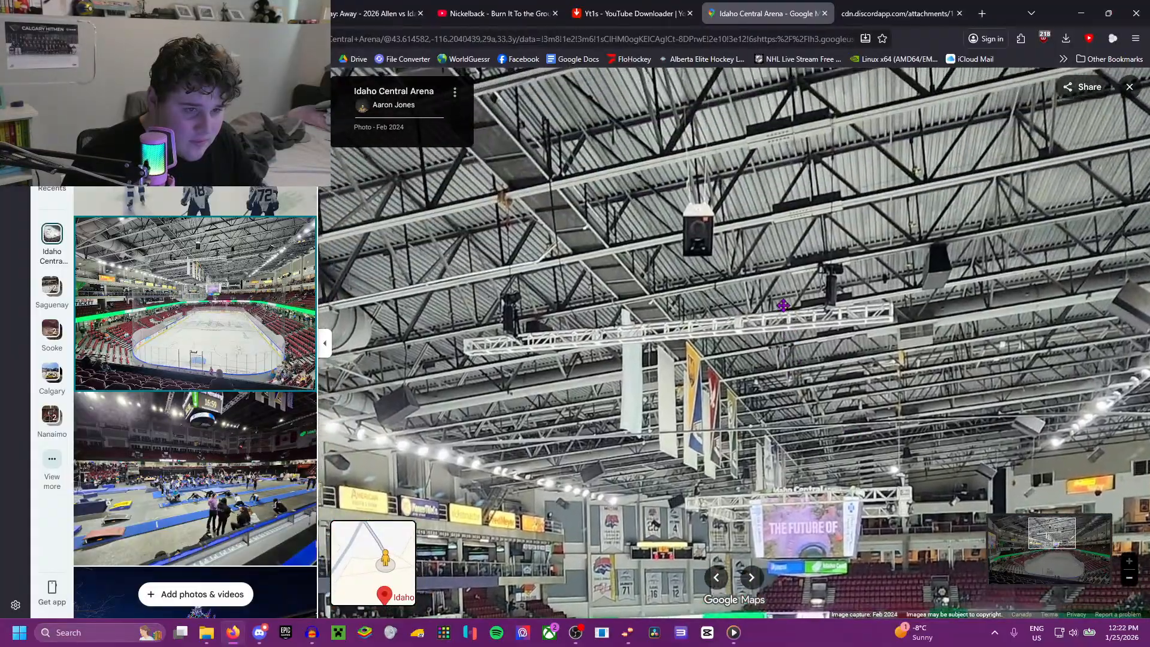
{"action": "left_click_drag", "start_coordinate": [784, 305], "coordinate": [658, 444]}
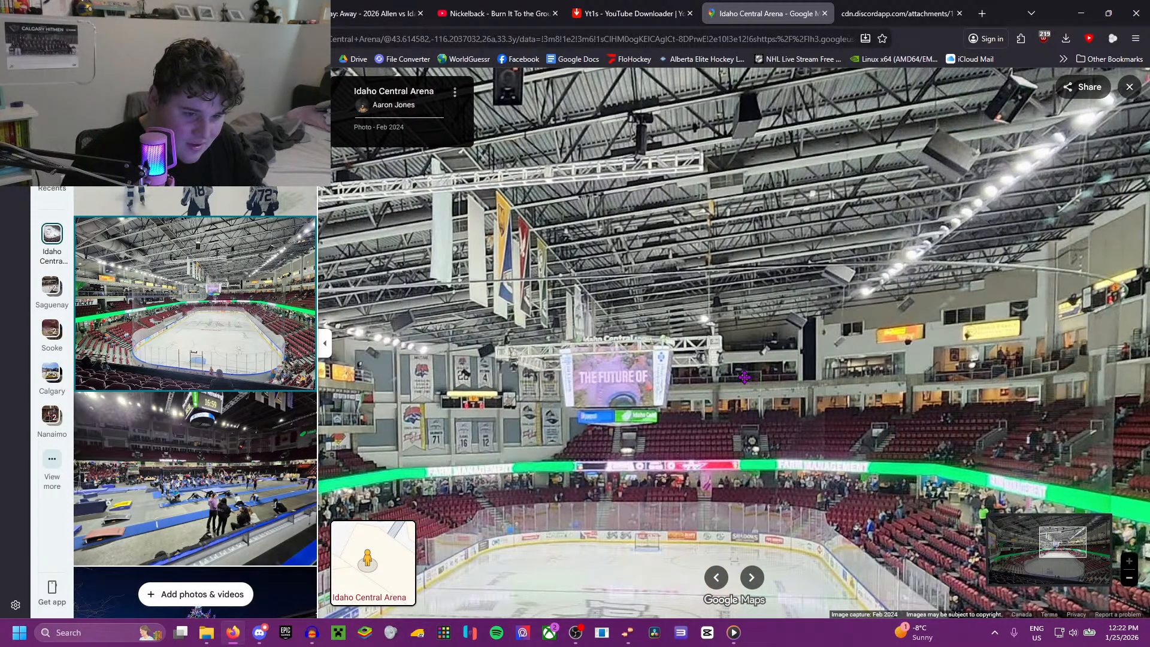
{"action": "left_click_drag", "start_coordinate": [674, 371], "coordinate": [806, 388]}
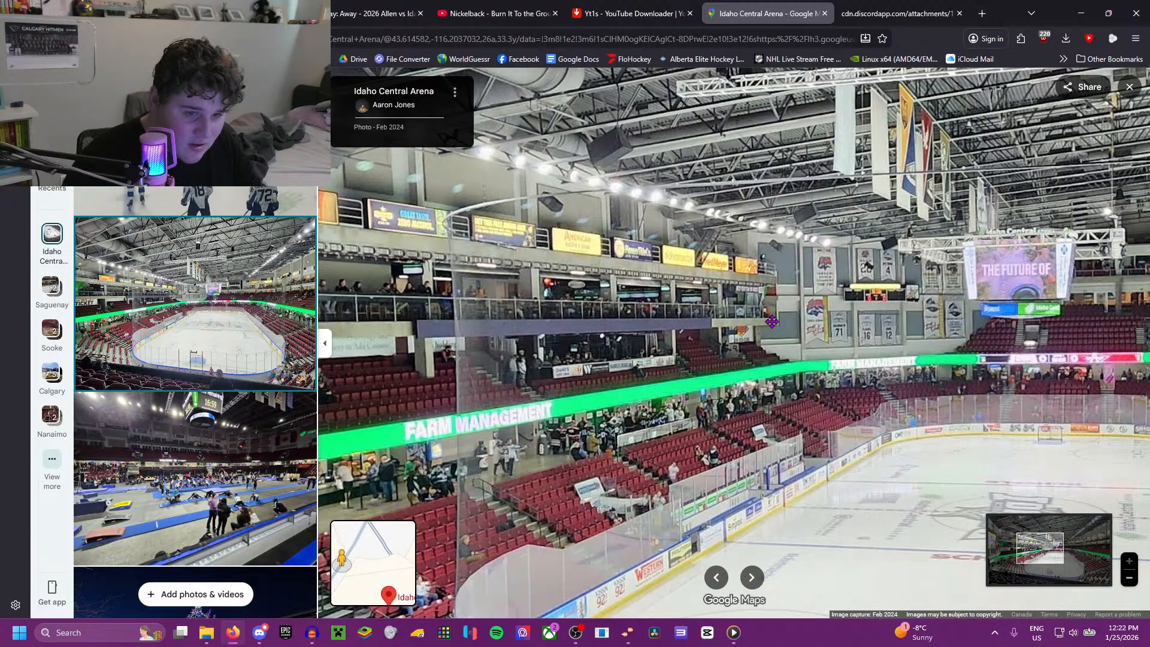
{"action": "left_click_drag", "start_coordinate": [772, 322], "coordinate": [1091, 537]}
Step: Open the Feb 2025 fight-night photo and examine the ceiling beams and hanging banners above the scoreboard
{"action": "scroll", "coordinate": [231, 263], "scroll_direction": "down", "scroll_amount": 10}
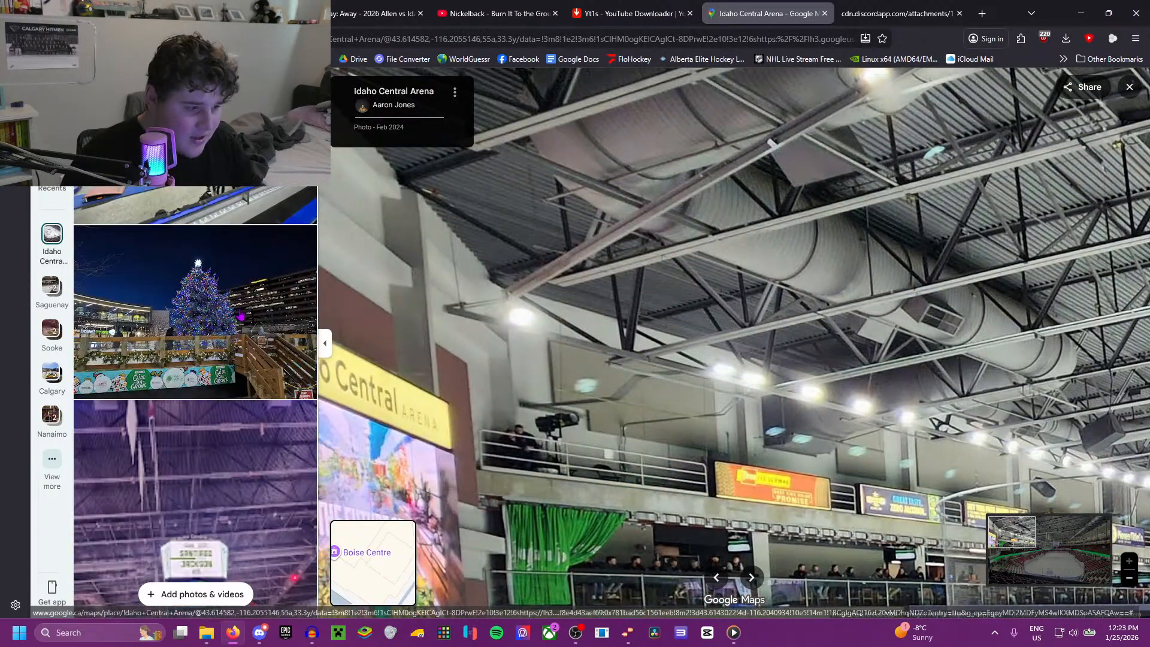
{"action": "left_click", "coordinate": [230, 263]}
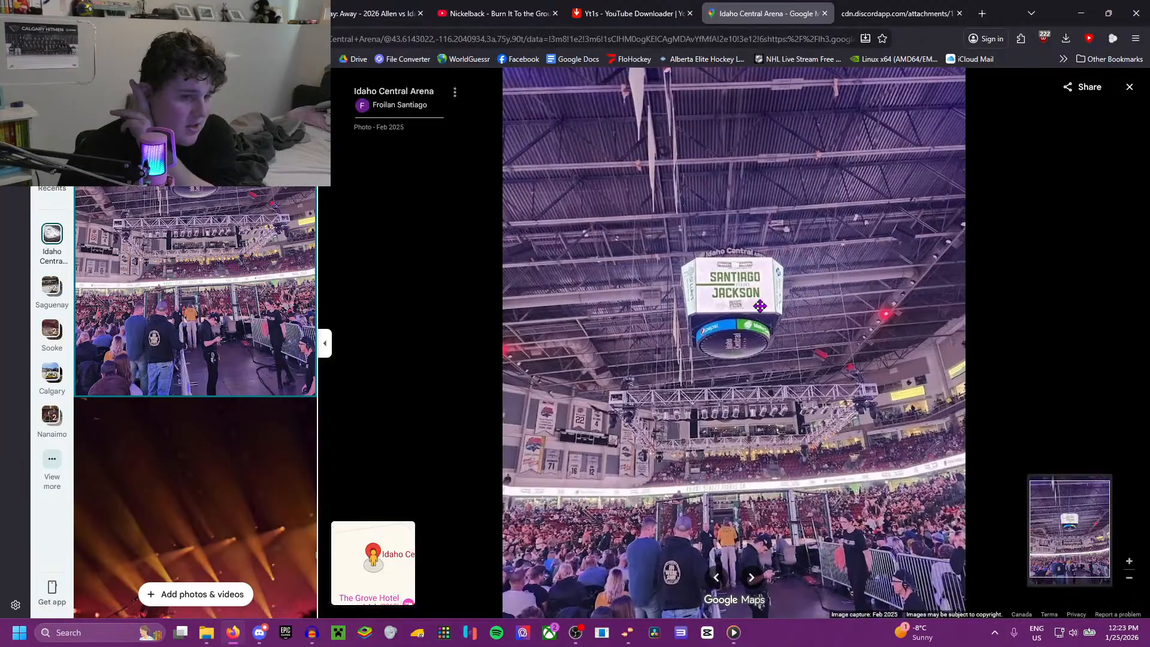
{"action": "scroll", "coordinate": [760, 306], "scroll_direction": "up", "scroll_amount": 3}
{"action": "left_click_drag", "start_coordinate": [719, 447], "coordinate": [717, 372]}
{"action": "left_click_drag", "start_coordinate": [554, 351], "coordinate": [549, 465]}
{"action": "scroll", "coordinate": [628, 331], "scroll_direction": "up", "scroll_amount": 2}
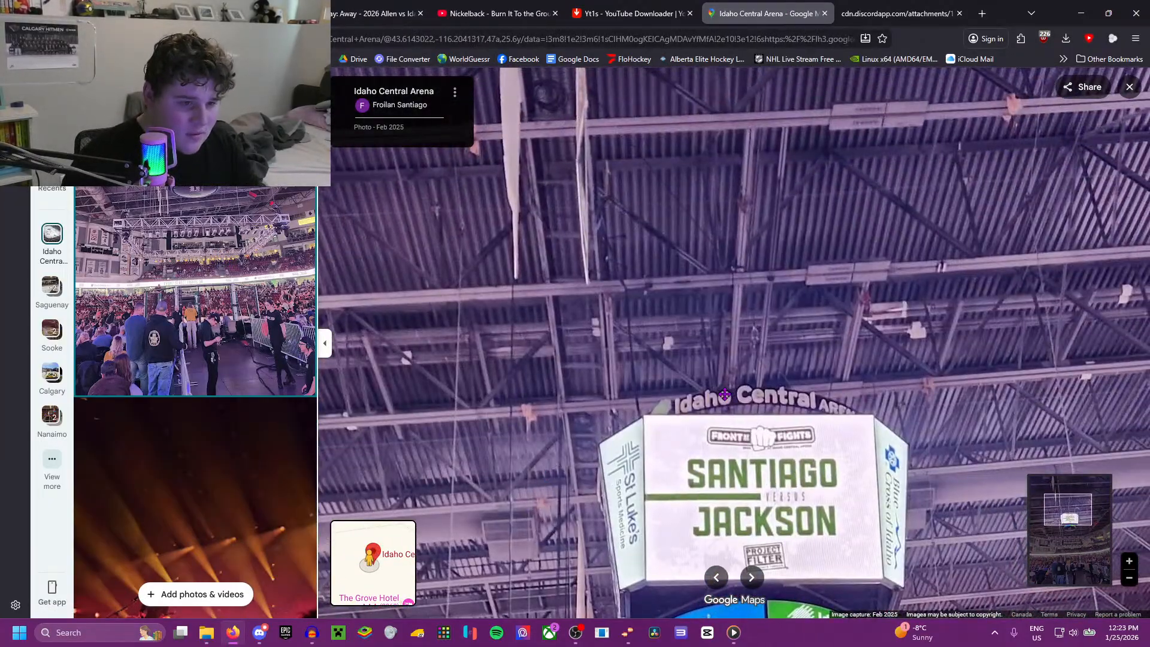
{"action": "scroll", "coordinate": [724, 395], "scroll_direction": "up", "scroll_amount": 2}
{"action": "left_click_drag", "start_coordinate": [653, 262], "coordinate": [605, 346]}
{"action": "left_click_drag", "start_coordinate": [459, 293], "coordinate": [603, 344]}
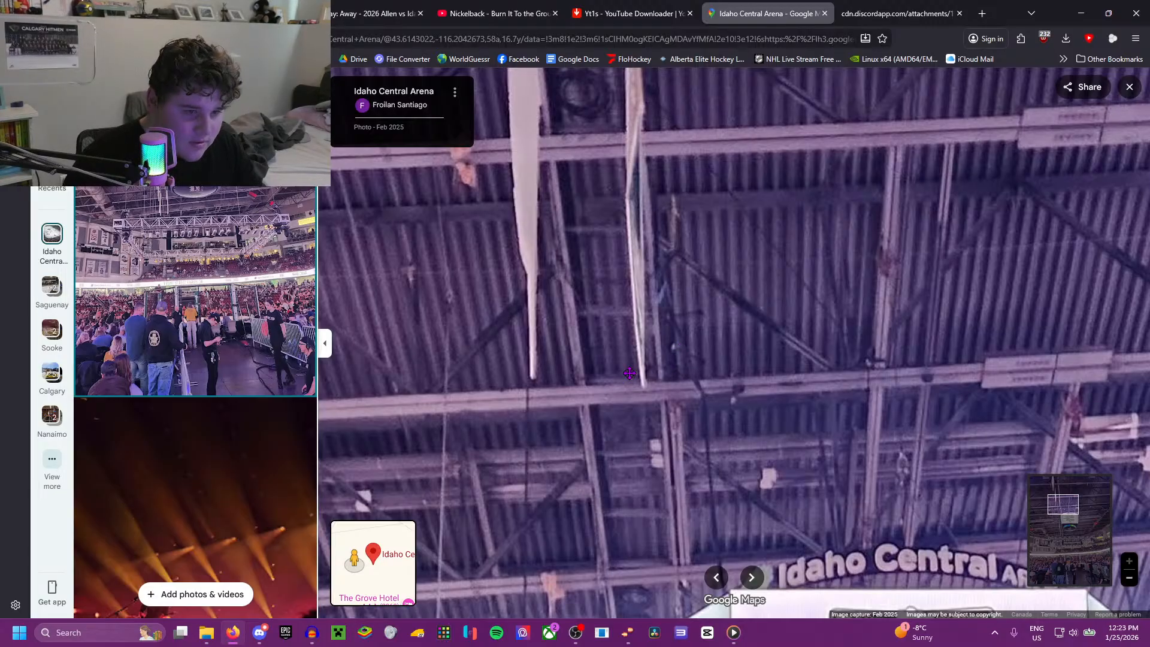
Step: Open the Nov 2021 bench-side goalie photo and the tilted Mar 2024 game photo, and examine the scoreboard and its trusses
{"action": "scroll", "coordinate": [124, 376], "scroll_direction": "down", "scroll_amount": 3}
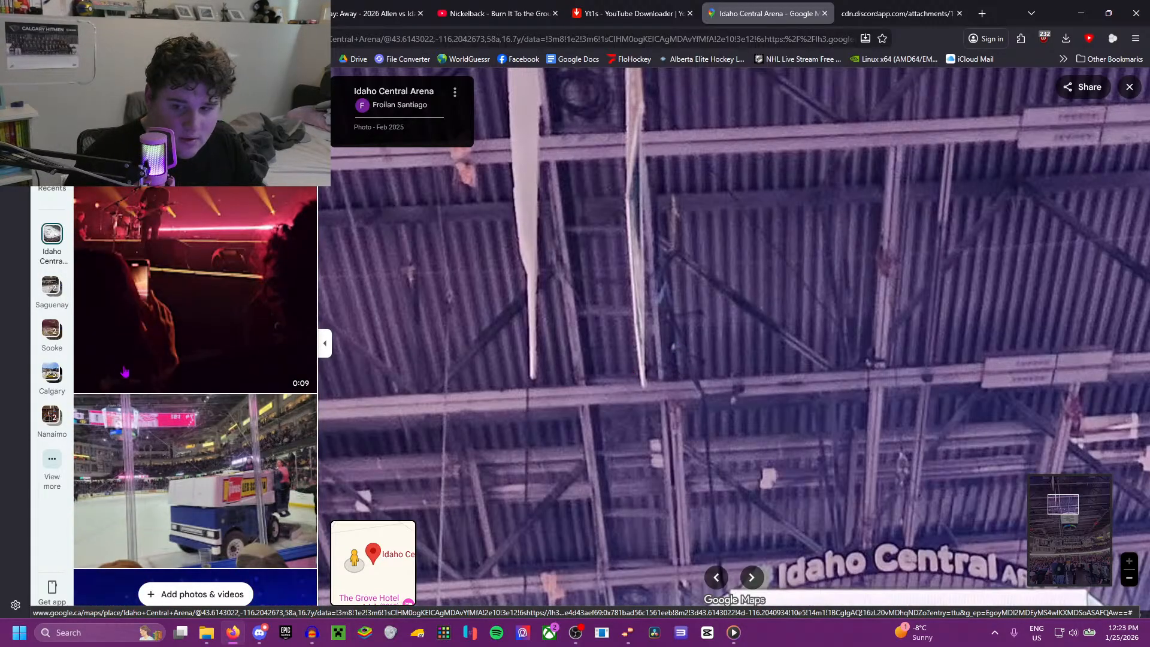
{"action": "scroll", "coordinate": [125, 372], "scroll_direction": "down", "scroll_amount": 15}
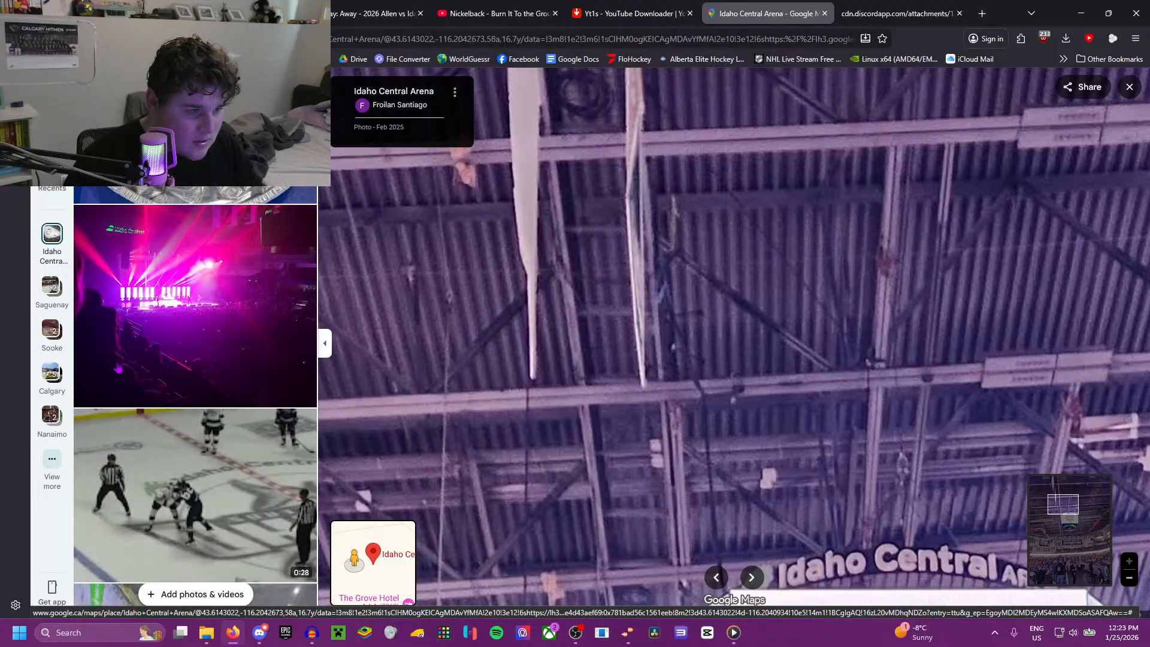
{"action": "scroll", "coordinate": [119, 367], "scroll_direction": "down", "scroll_amount": 5}
{"action": "left_click", "coordinate": [117, 365]}
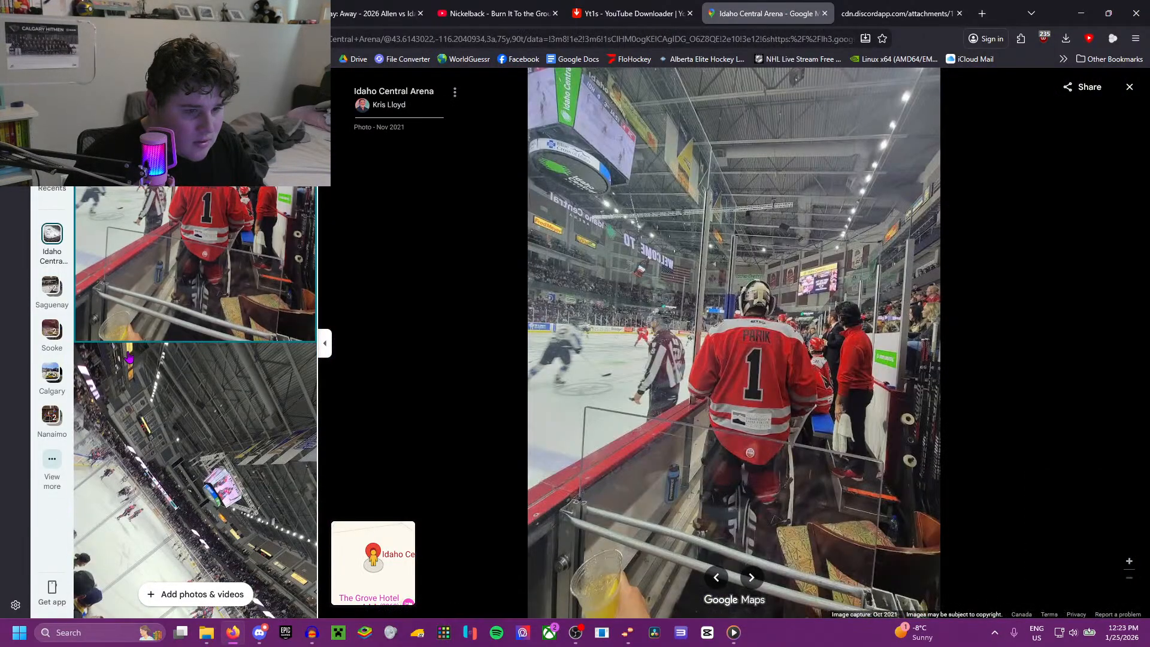
{"action": "left_click", "coordinate": [129, 359]}
{"action": "scroll", "coordinate": [762, 296], "scroll_direction": "up", "scroll_amount": 5}
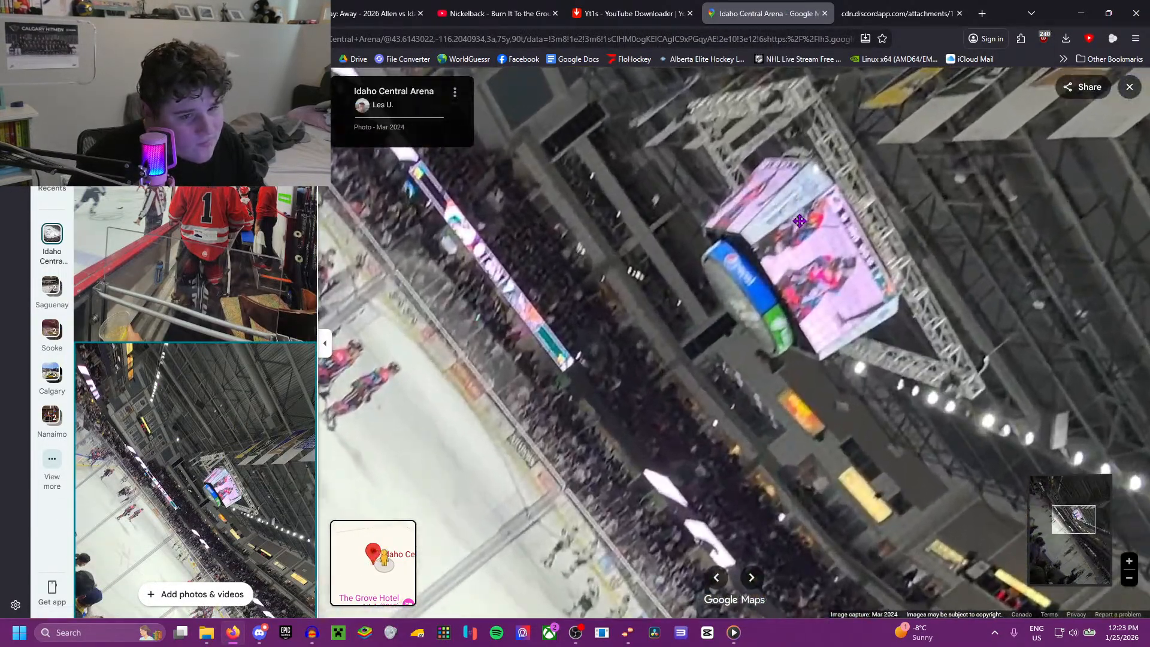
{"action": "scroll", "coordinate": [143, 276], "scroll_direction": "down", "scroll_amount": 5}
Step: Open the Apr 2024 gymnastics photo and the dark Oct 2023 concert photo, and examine the arena ceiling
{"action": "scroll", "coordinate": [144, 275], "scroll_direction": "down", "scroll_amount": 5}
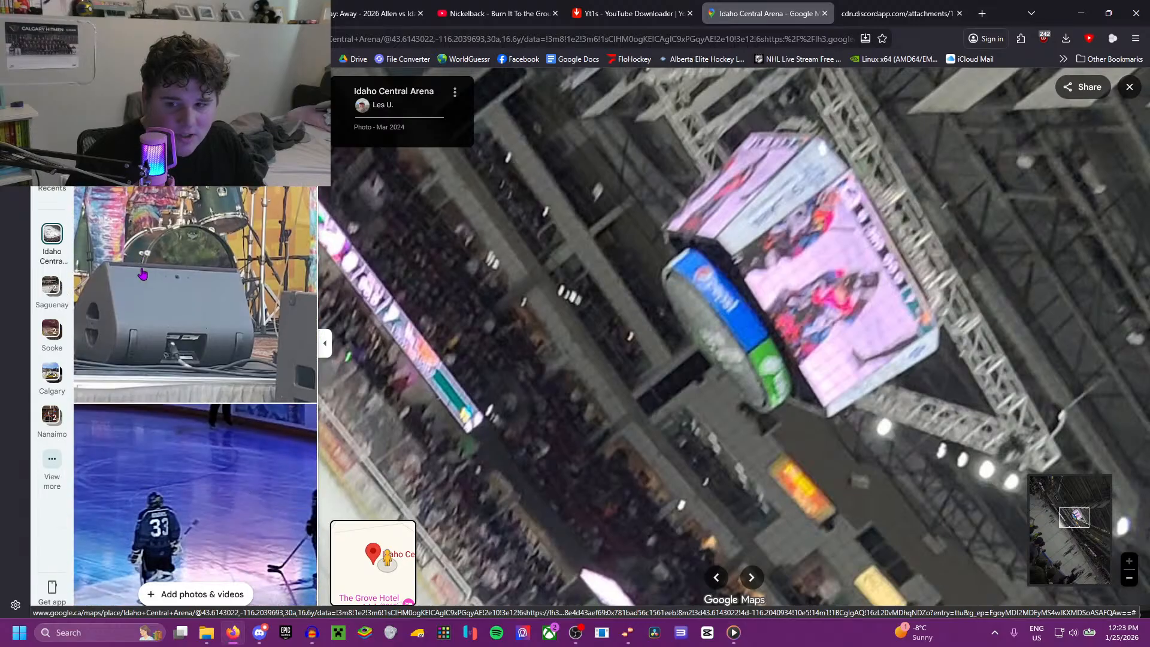
{"action": "scroll", "coordinate": [141, 274], "scroll_direction": "down", "scroll_amount": 10}
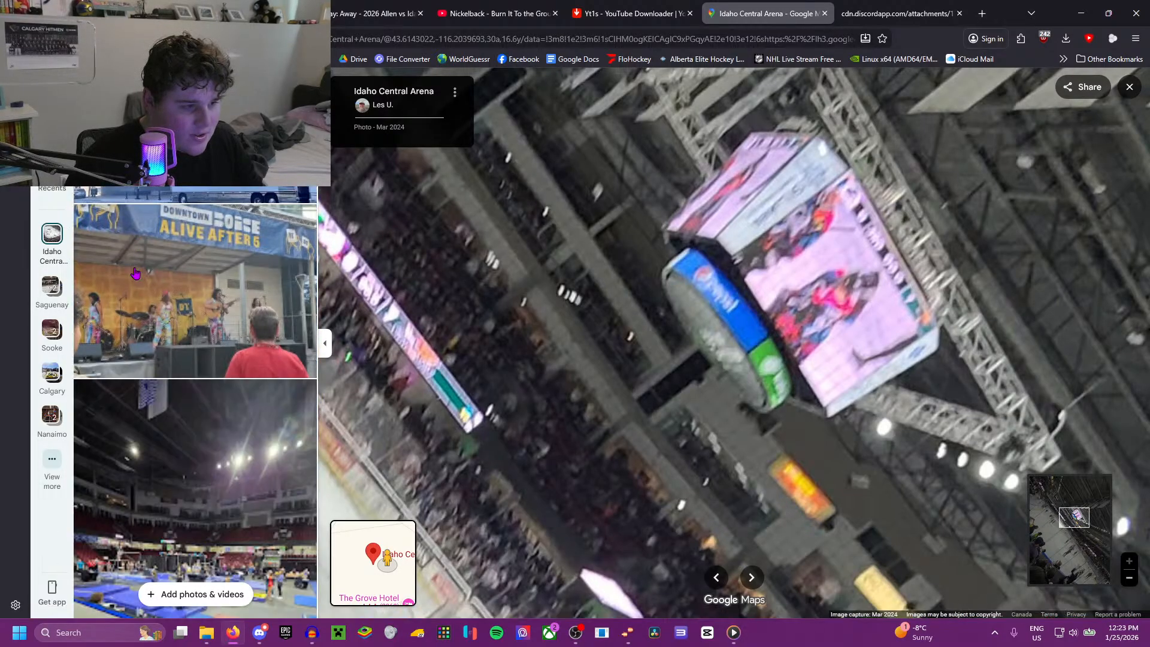
{"action": "left_click", "coordinate": [130, 273]}
{"action": "scroll", "coordinate": [180, 267], "scroll_direction": "down", "scroll_amount": 5}
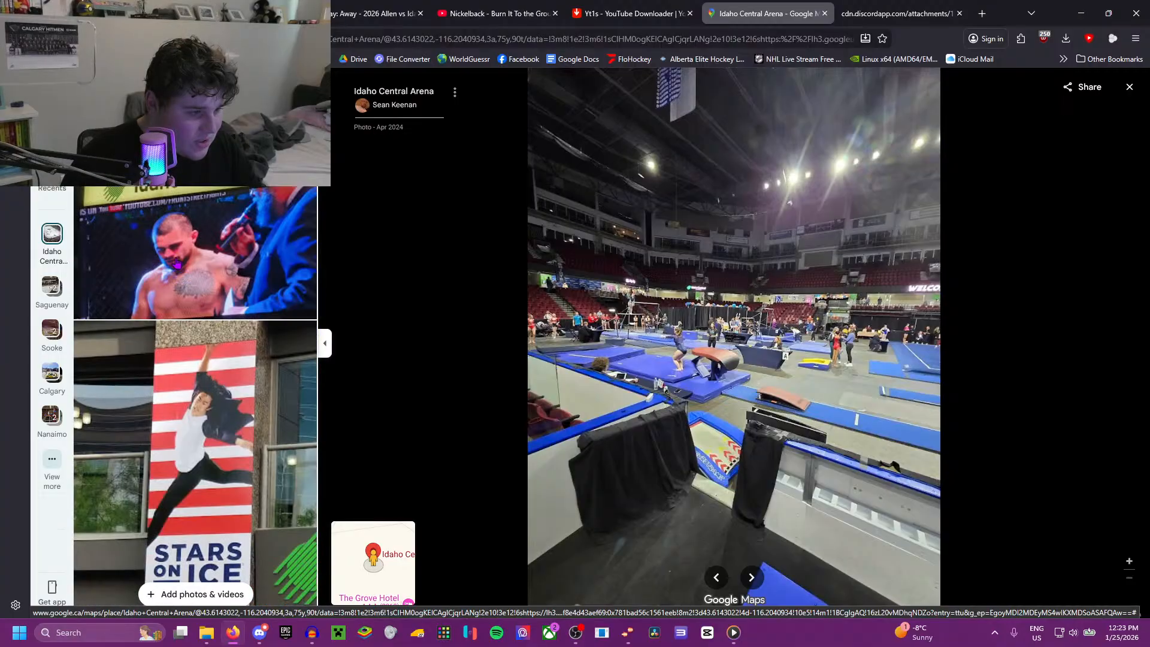
{"action": "scroll", "coordinate": [178, 264], "scroll_direction": "down", "scroll_amount": 10}
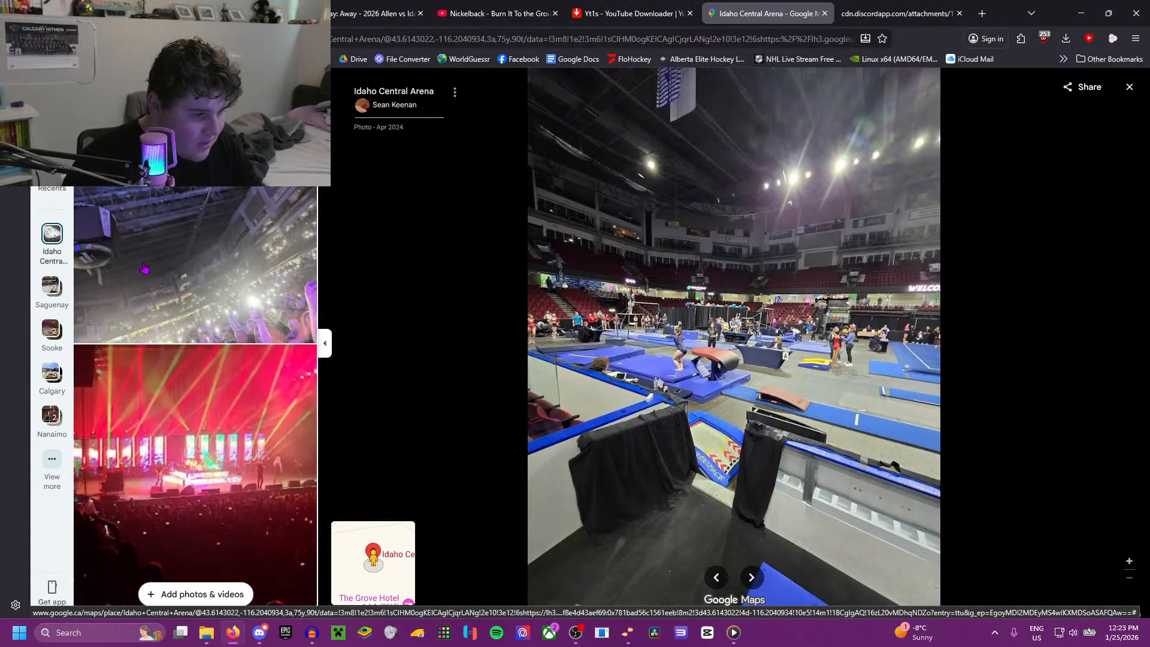
{"action": "left_click", "coordinate": [139, 265]}
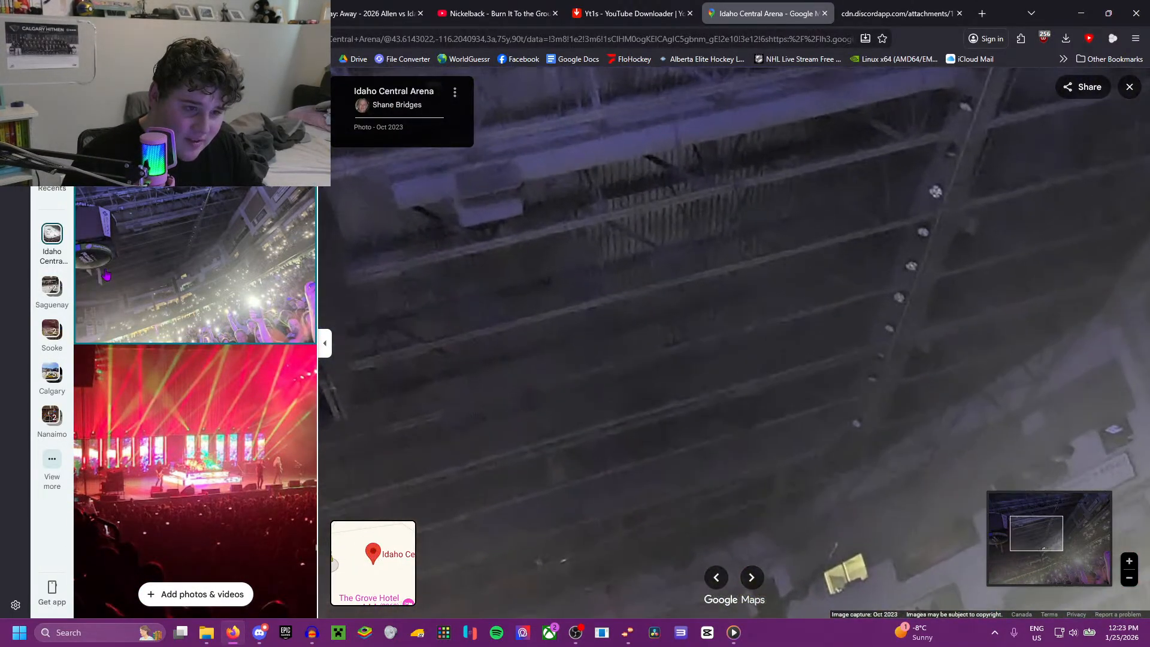
Step: Open the May 2025 photo of the seated floor crowd and examine the ceiling beams and hanging equipment
{"action": "scroll", "coordinate": [180, 310], "scroll_direction": "down", "scroll_amount": 5}
{"action": "scroll", "coordinate": [179, 310], "scroll_direction": "down", "scroll_amount": 4}
{"action": "left_click", "coordinate": [174, 300]}
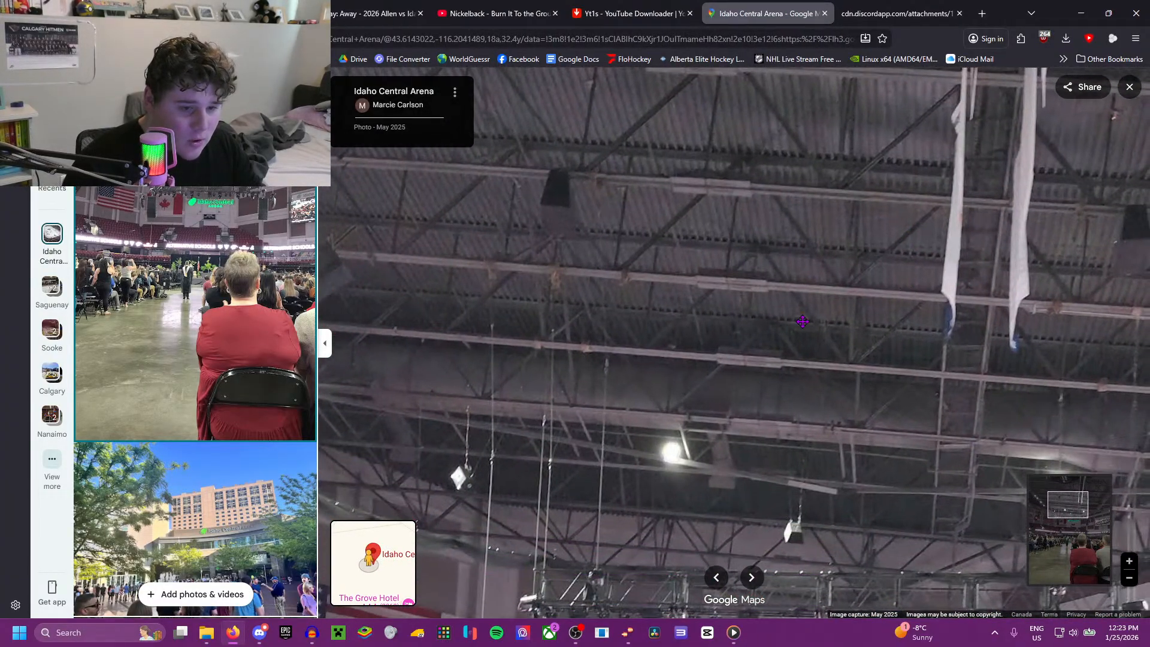
Step: Open the Apr 2024 mascot photo taken behind the red seats and examine the rafters and truss beside the scoreboard
{"action": "scroll", "coordinate": [261, 337], "scroll_direction": "down", "scroll_amount": 15}
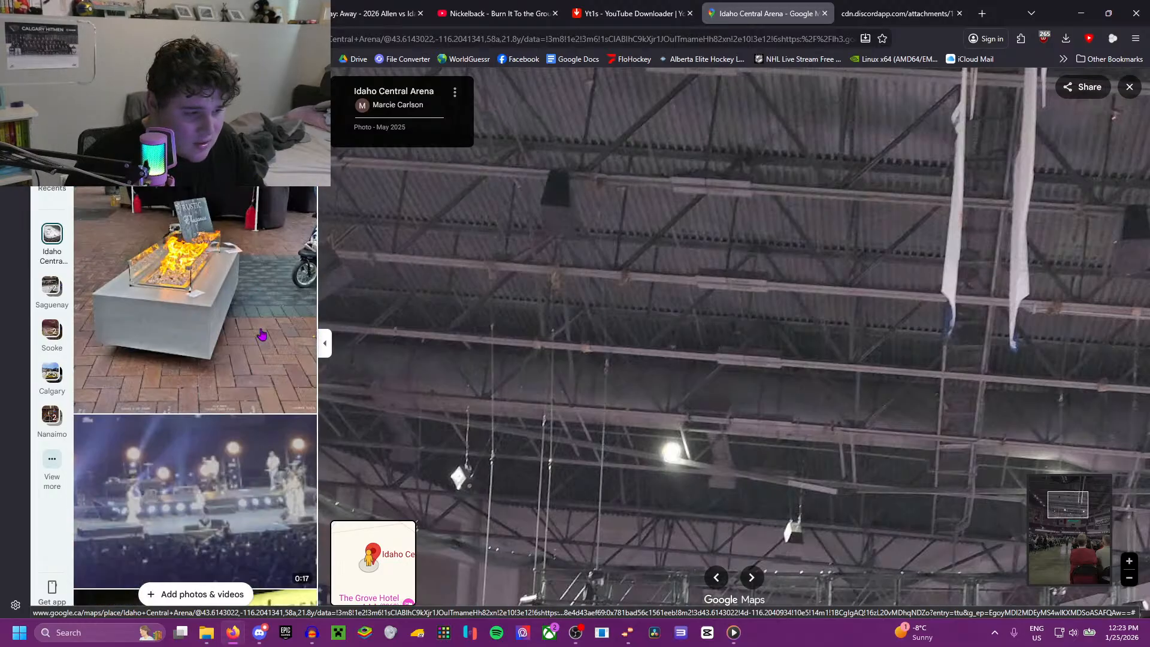
{"action": "scroll", "coordinate": [261, 337], "scroll_direction": "down", "scroll_amount": 5}
{"action": "left_click", "coordinate": [261, 336]}
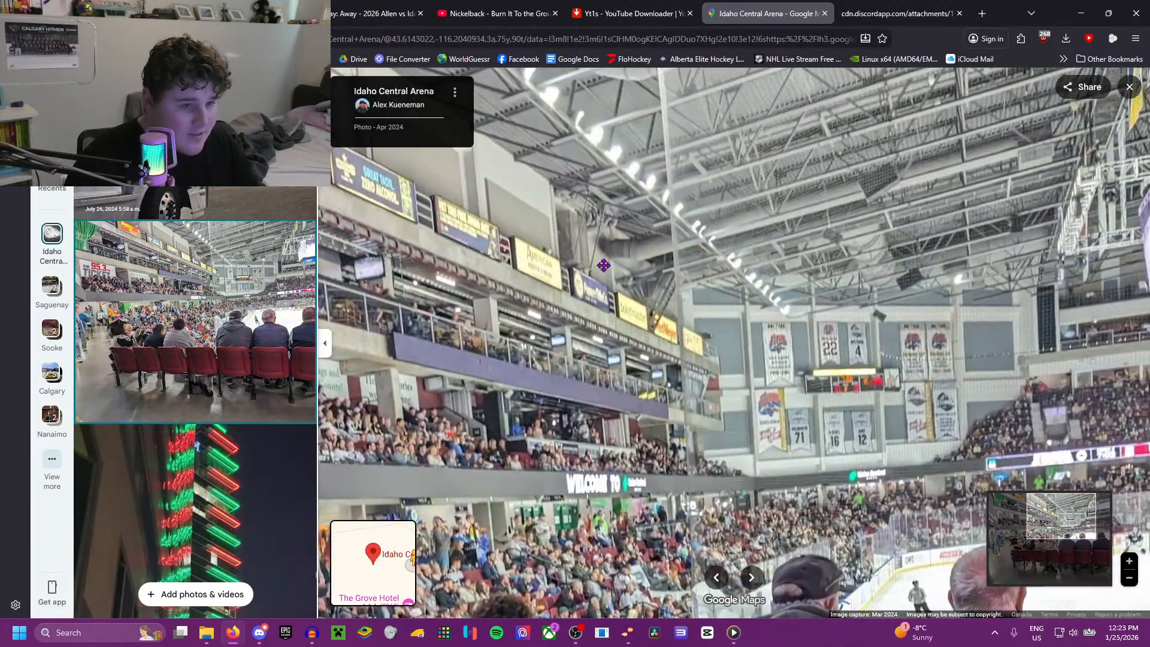
{"action": "scroll", "coordinate": [563, 262], "scroll_direction": "up", "scroll_amount": 3}
{"action": "left_click_drag", "start_coordinate": [573, 223], "coordinate": [356, 318]}
{"action": "scroll", "coordinate": [731, 320], "scroll_direction": "up", "scroll_amount": 2}
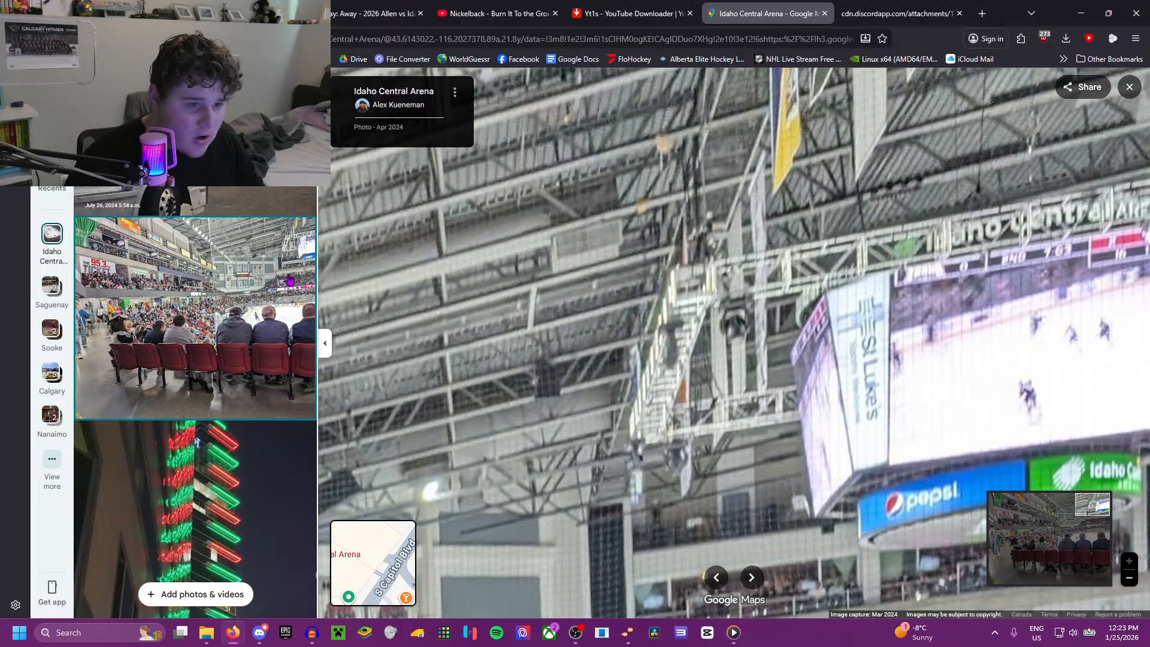
{"action": "scroll", "coordinate": [284, 285], "scroll_direction": "down", "scroll_amount": 4}
{"action": "scroll", "coordinate": [235, 304], "scroll_direction": "down", "scroll_amount": 15}
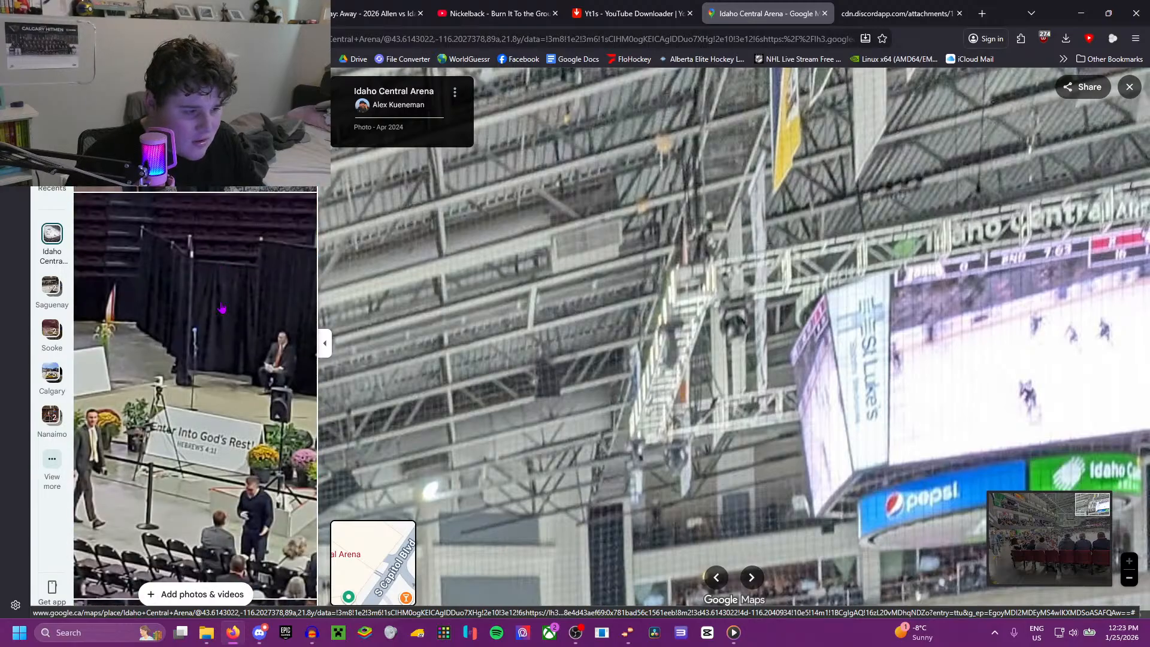
Step: Open the May 2025 photo of the Alternative Schools graduation and examine the stage rigging, ceiling beams and hanging banners
{"action": "scroll", "coordinate": [222, 307], "scroll_direction": "down", "scroll_amount": 15}
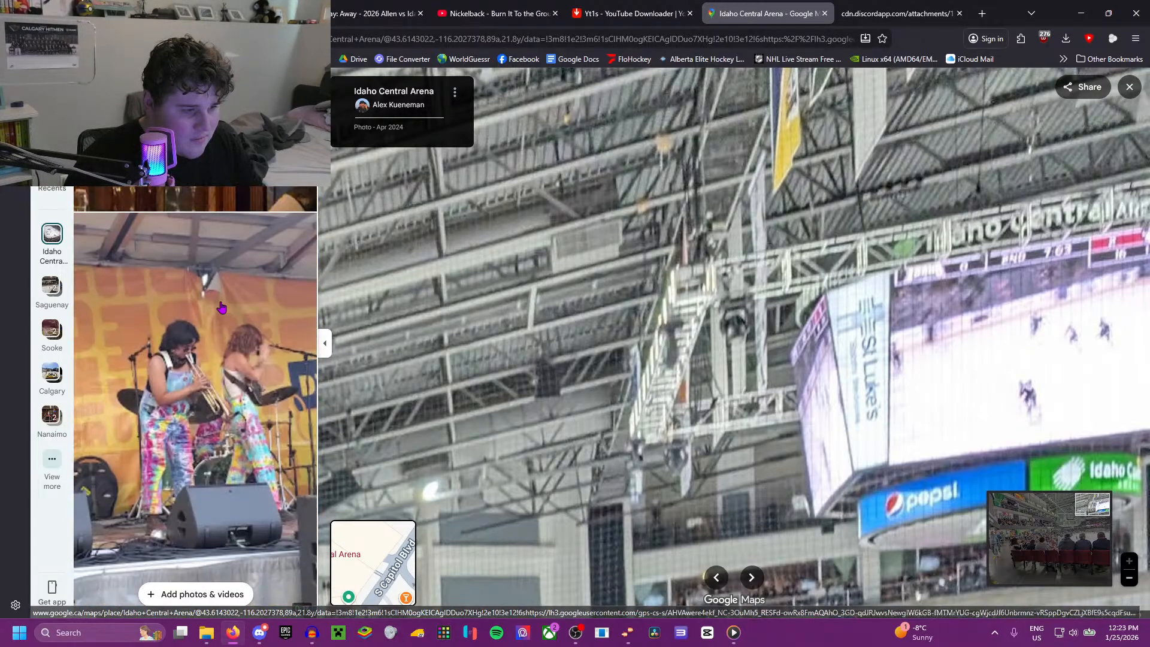
{"action": "left_click", "coordinate": [233, 225]}
{"action": "scroll", "coordinate": [698, 280], "scroll_direction": "up", "scroll_amount": 8}
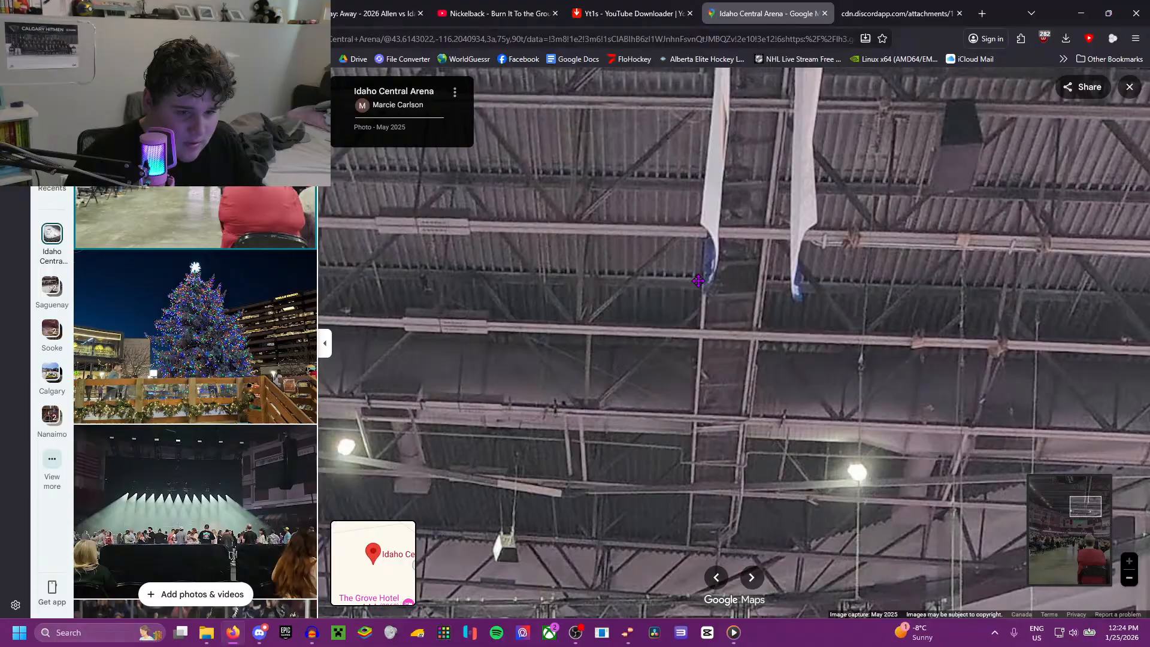
{"action": "left_click_drag", "start_coordinate": [698, 281], "coordinate": [583, 409]}
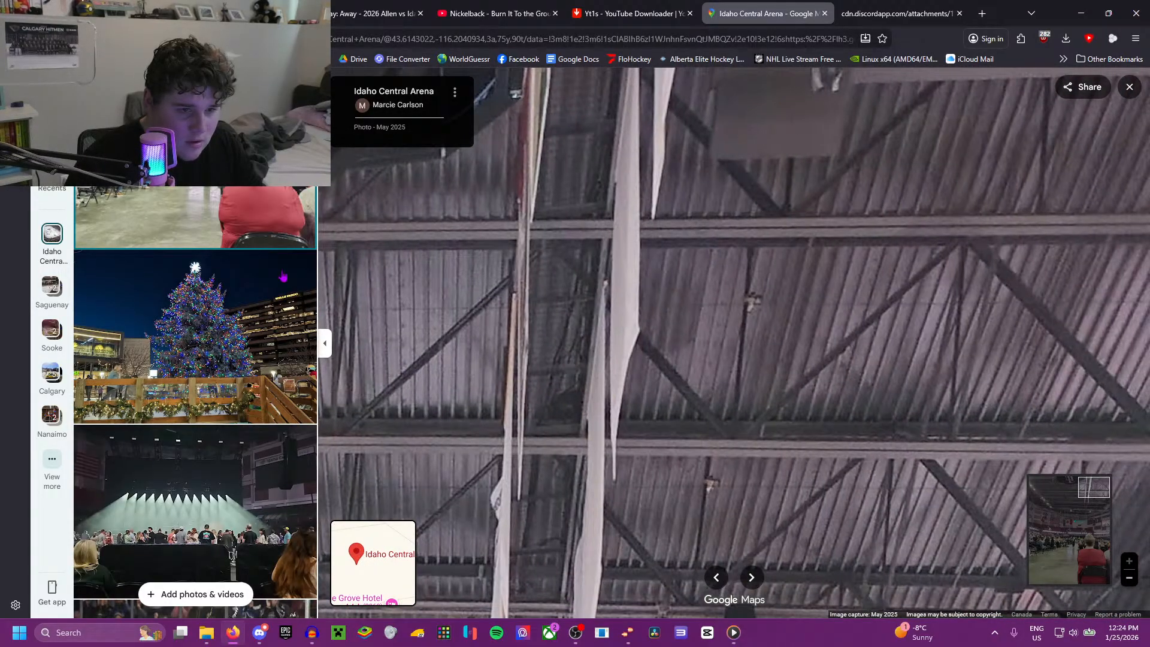
{"action": "scroll", "coordinate": [283, 277], "scroll_direction": "down", "scroll_amount": 10}
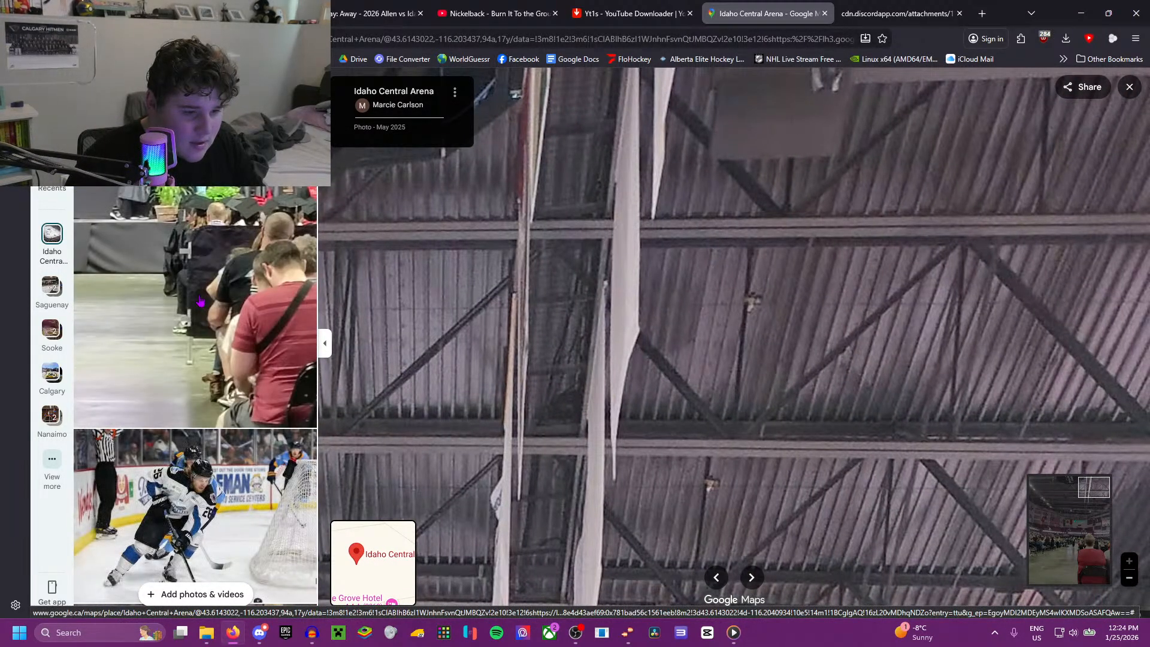
{"action": "left_click_drag", "start_coordinate": [503, 478], "coordinate": [500, 410]}
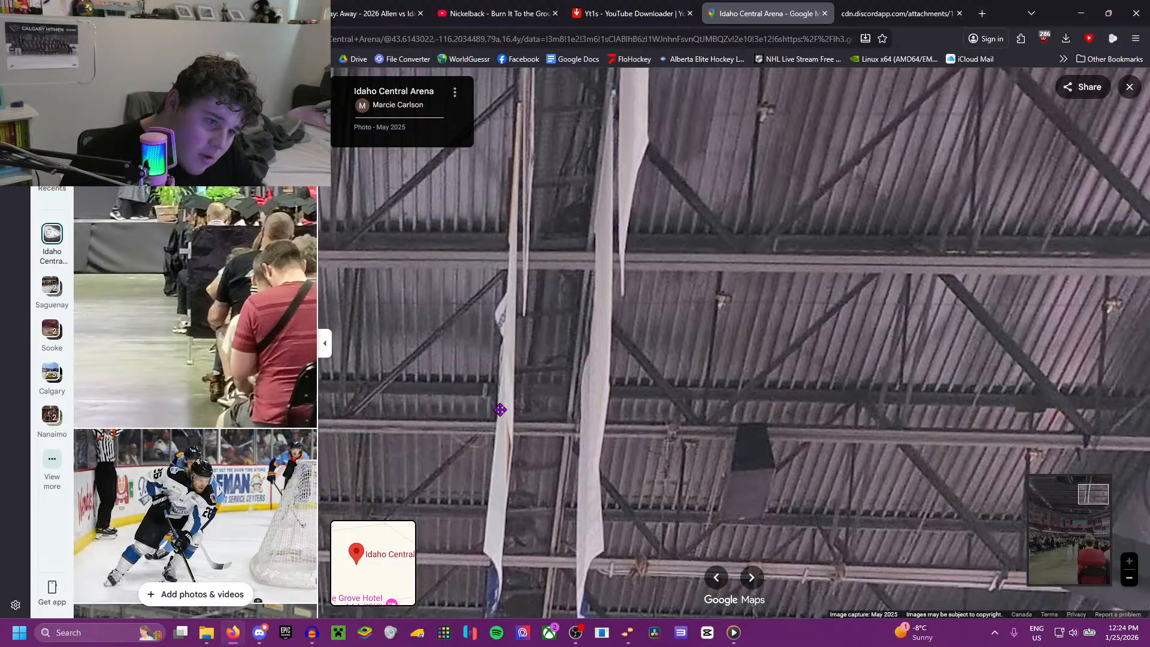
Step: Open the Mar 2024 photo of the purple-lit rink with the Scheels starting lineup and examine the scoreboard and its truss
{"action": "scroll", "coordinate": [239, 340], "scroll_direction": "down", "scroll_amount": 4}
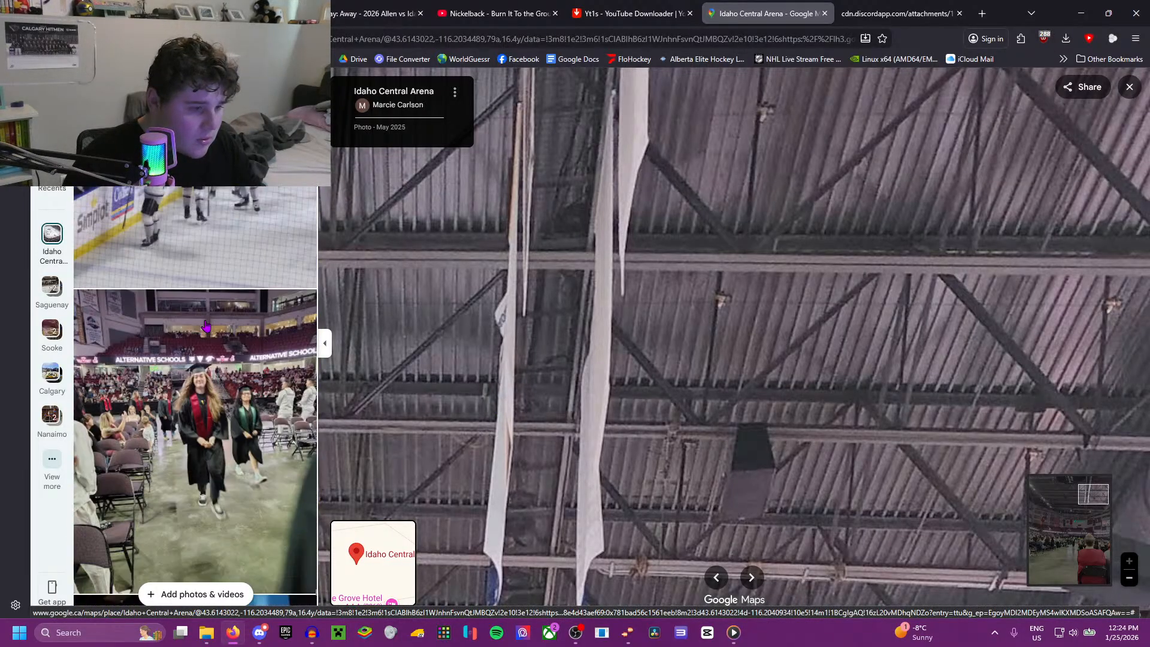
{"action": "scroll", "coordinate": [189, 324], "scroll_direction": "down", "scroll_amount": 10}
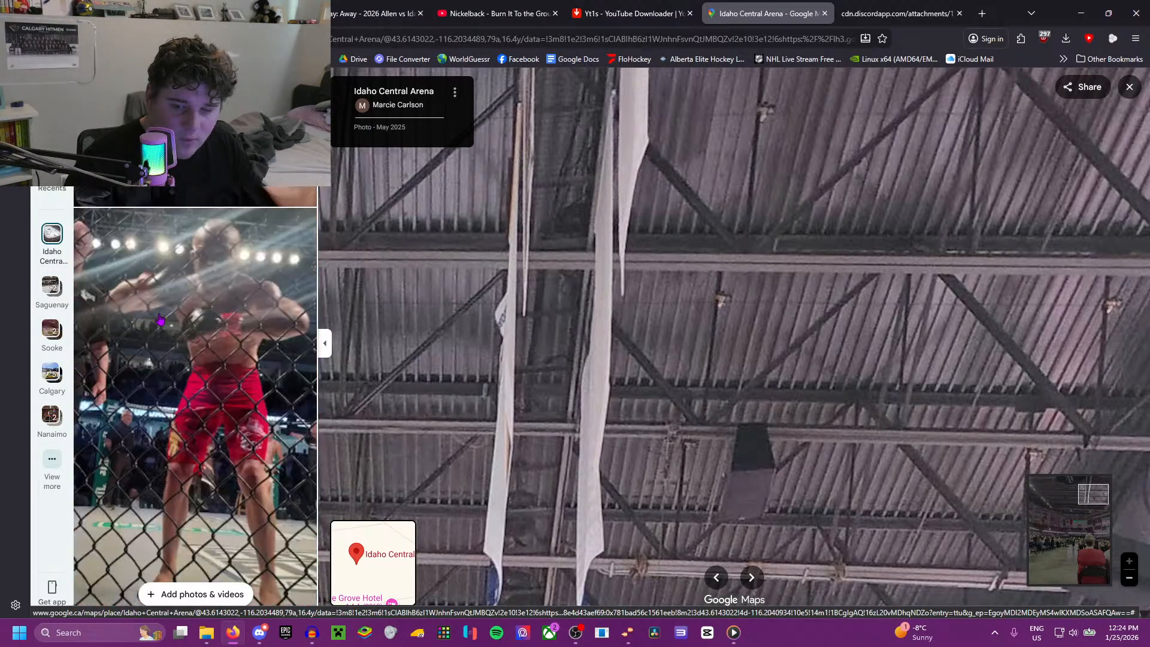
{"action": "scroll", "coordinate": [149, 332], "scroll_direction": "down", "scroll_amount": 10}
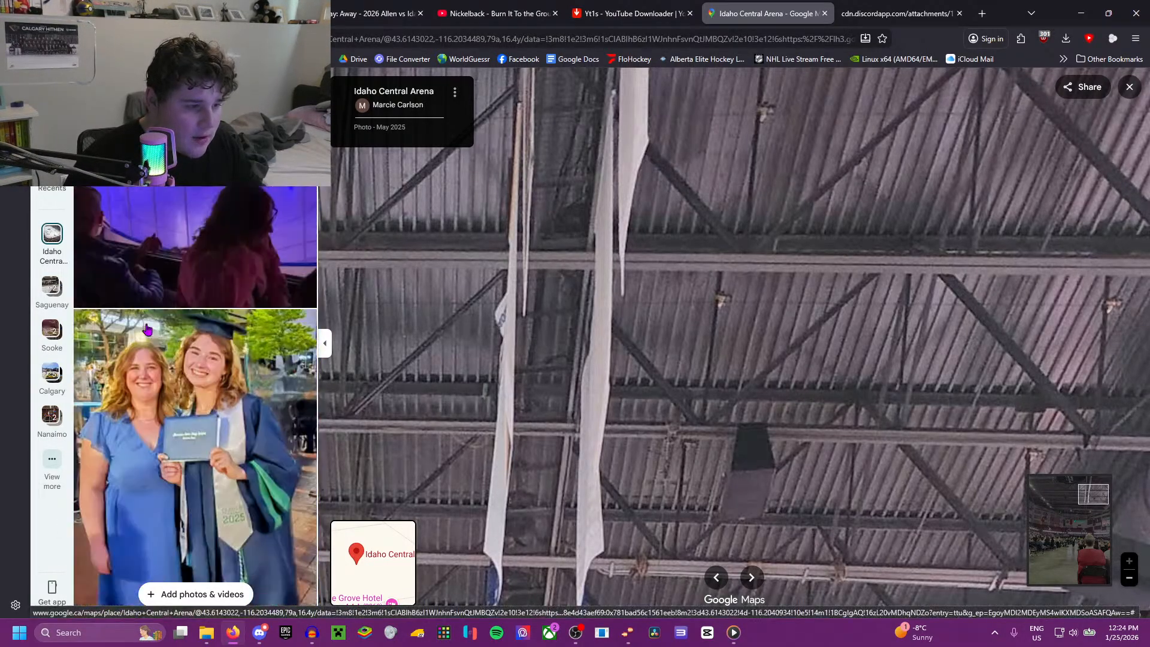
{"action": "left_click", "coordinate": [199, 271]}
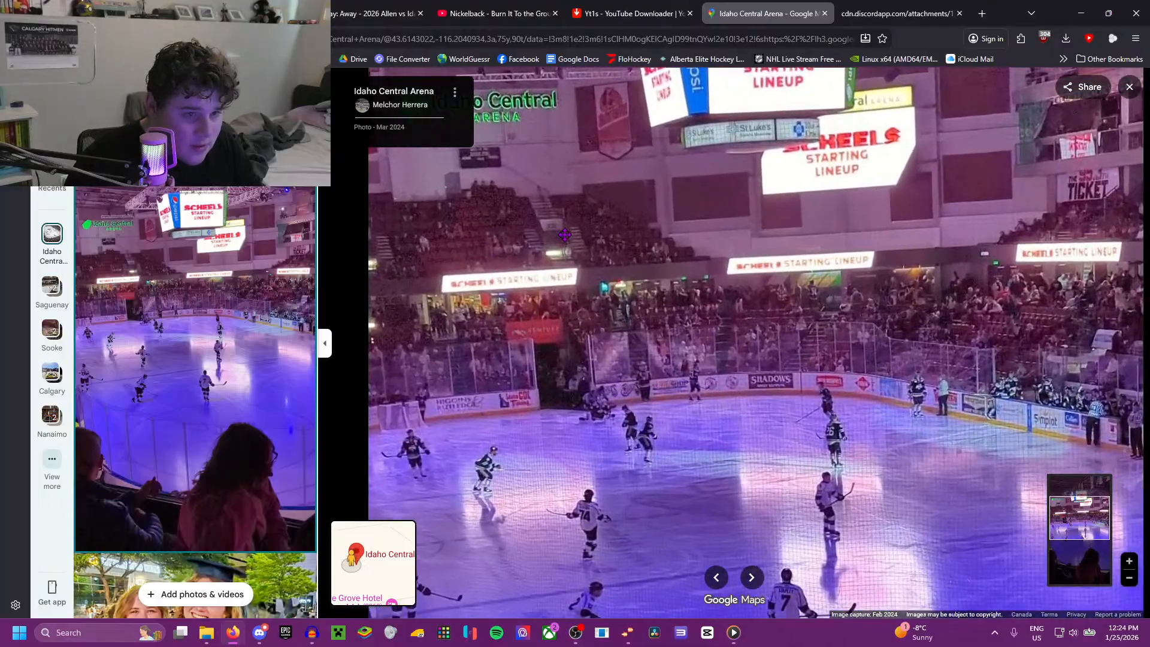
{"action": "scroll", "coordinate": [557, 288], "scroll_direction": "up", "scroll_amount": 3}
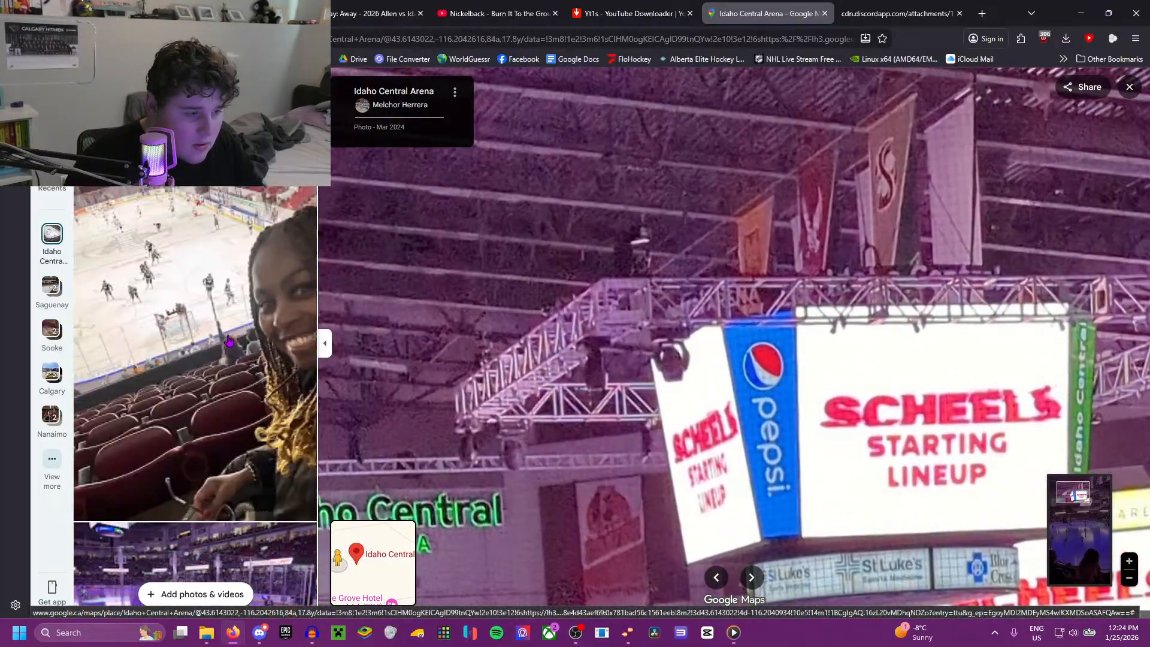
{"action": "left_click", "coordinate": [485, 13]}
{"action": "left_click", "coordinate": [476, 85]}
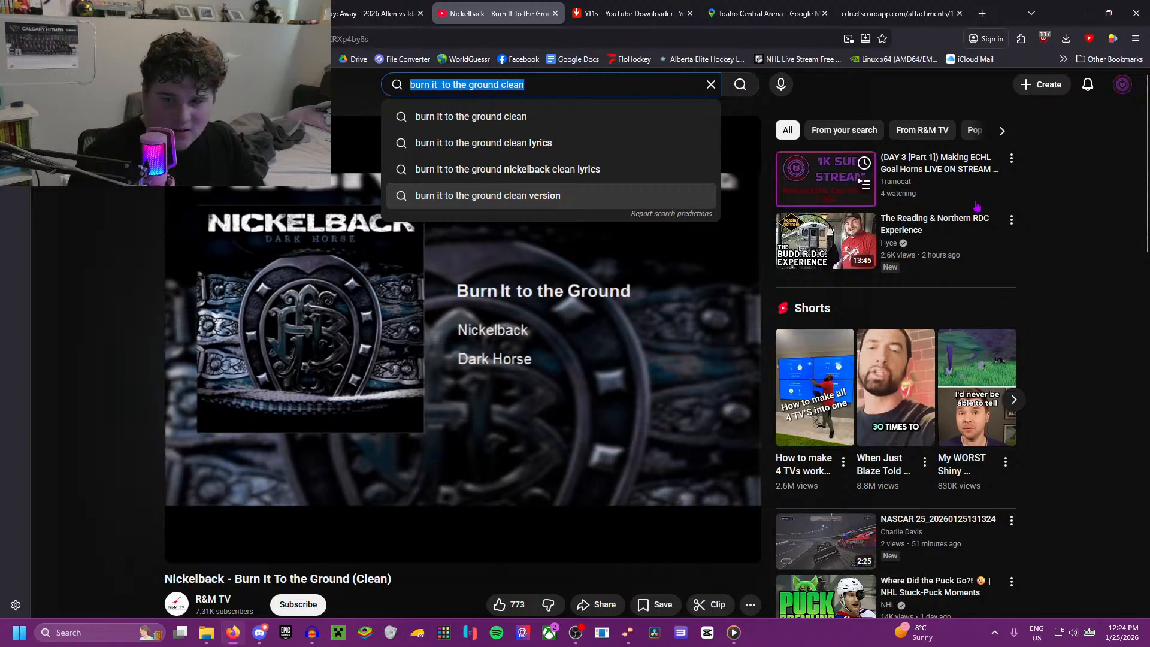
{"action": "left_click", "coordinate": [808, 13]}
Step: Open the Mar 2024 photo of the dark arena with the crowd's phone lights and examine the scoreboard and surrounding trusses
{"action": "scroll", "coordinate": [130, 393], "scroll_direction": "down", "scroll_amount": 10}
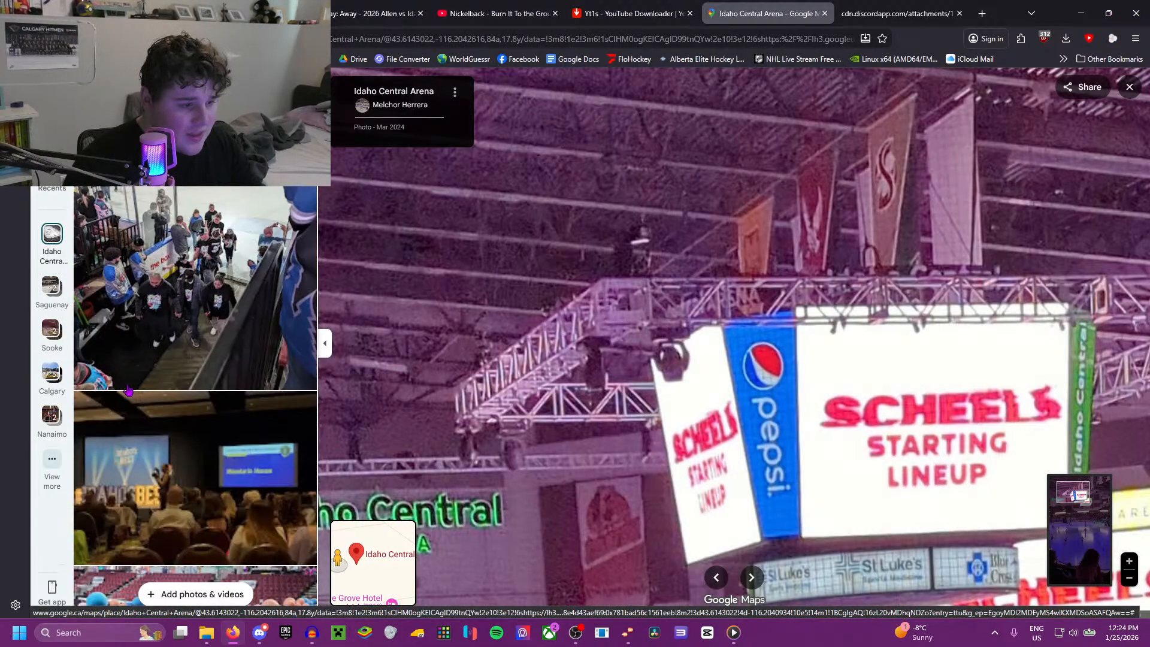
{"action": "scroll", "coordinate": [130, 392], "scroll_direction": "down", "scroll_amount": 5}
{"action": "left_click", "coordinate": [130, 392]}
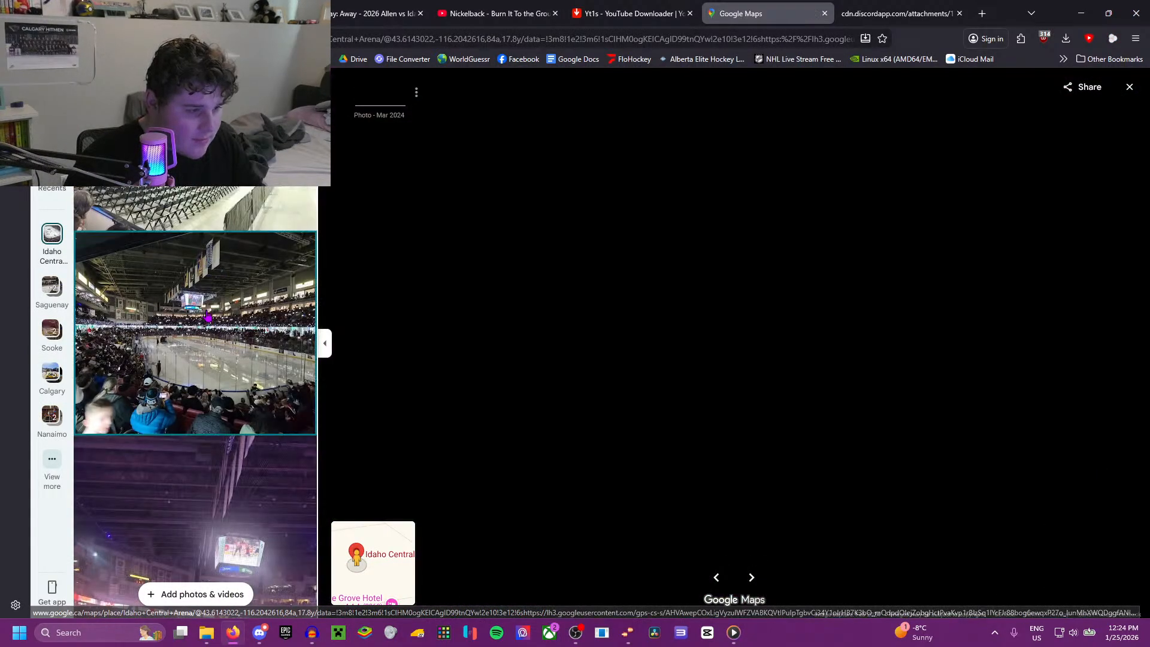
{"action": "scroll", "coordinate": [799, 230], "scroll_direction": "up", "scroll_amount": 5}
{"action": "scroll", "coordinate": [255, 309], "scroll_direction": "down", "scroll_amount": 5}
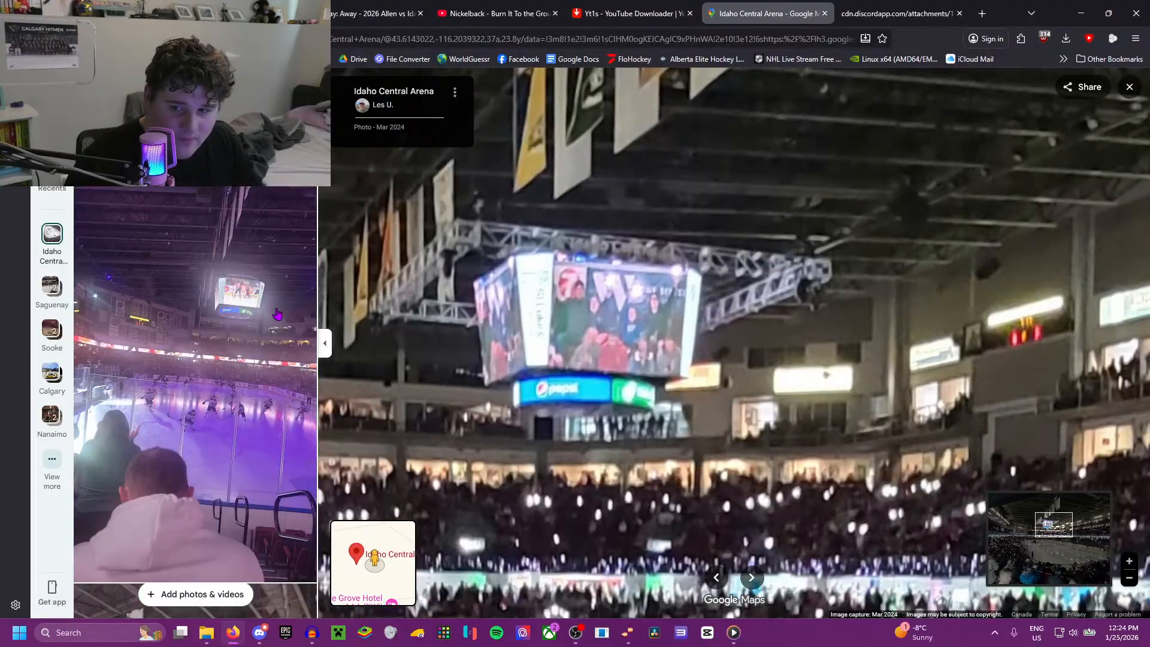
Step: Open the Mar 2024 photo of the rink corner and red seats, and examine the ceiling beams above the suites
{"action": "scroll", "coordinate": [255, 310], "scroll_direction": "up", "scroll_amount": 3}
{"action": "left_click", "coordinate": [255, 310]}
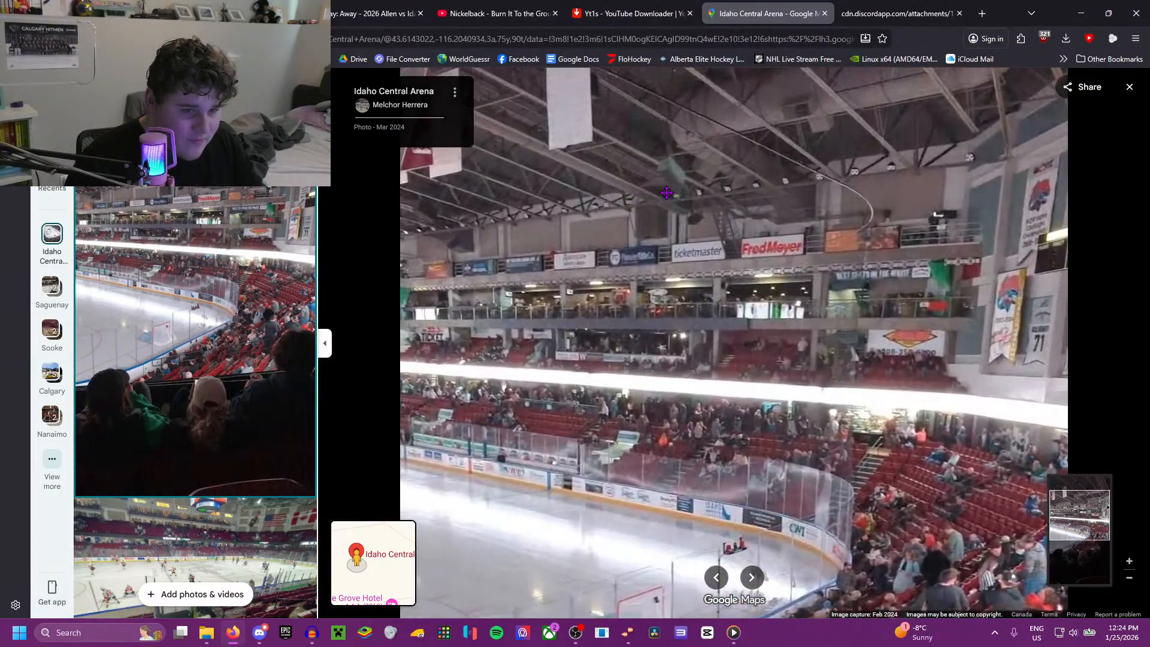
{"action": "scroll", "coordinate": [819, 241], "scroll_direction": "up", "scroll_amount": 3}
{"action": "left_click_drag", "start_coordinate": [819, 241], "coordinate": [674, 399]}
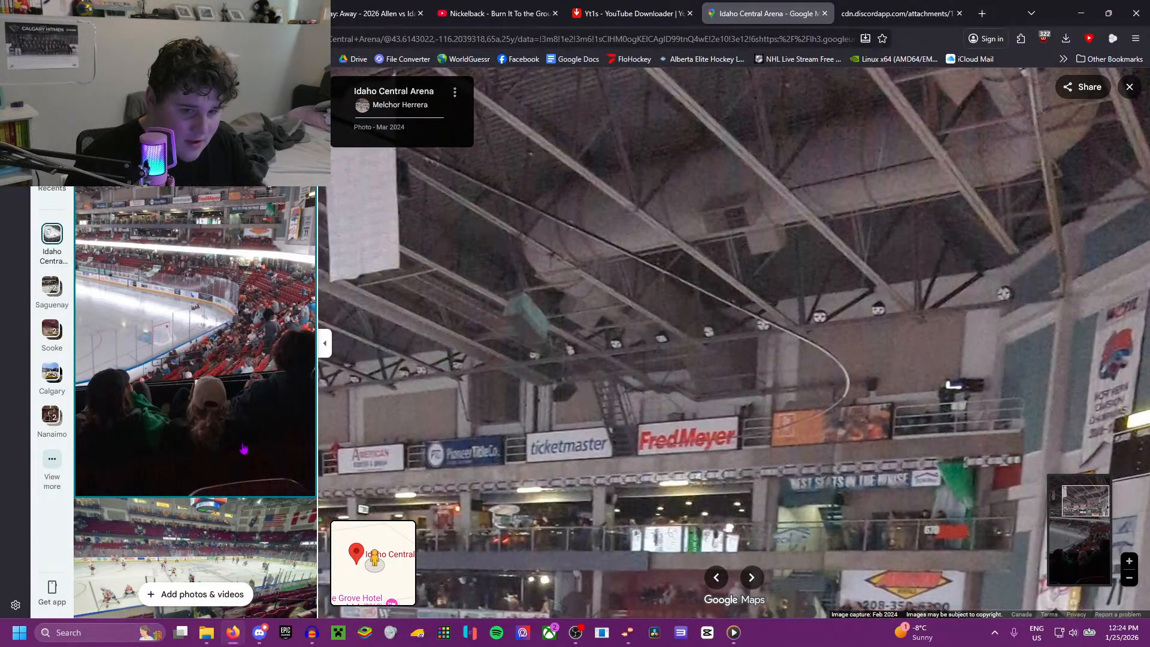
{"action": "scroll", "coordinate": [955, 303], "scroll_direction": "up", "scroll_amount": 3}
{"action": "left_click_drag", "start_coordinate": [997, 167], "coordinate": [882, 311]}
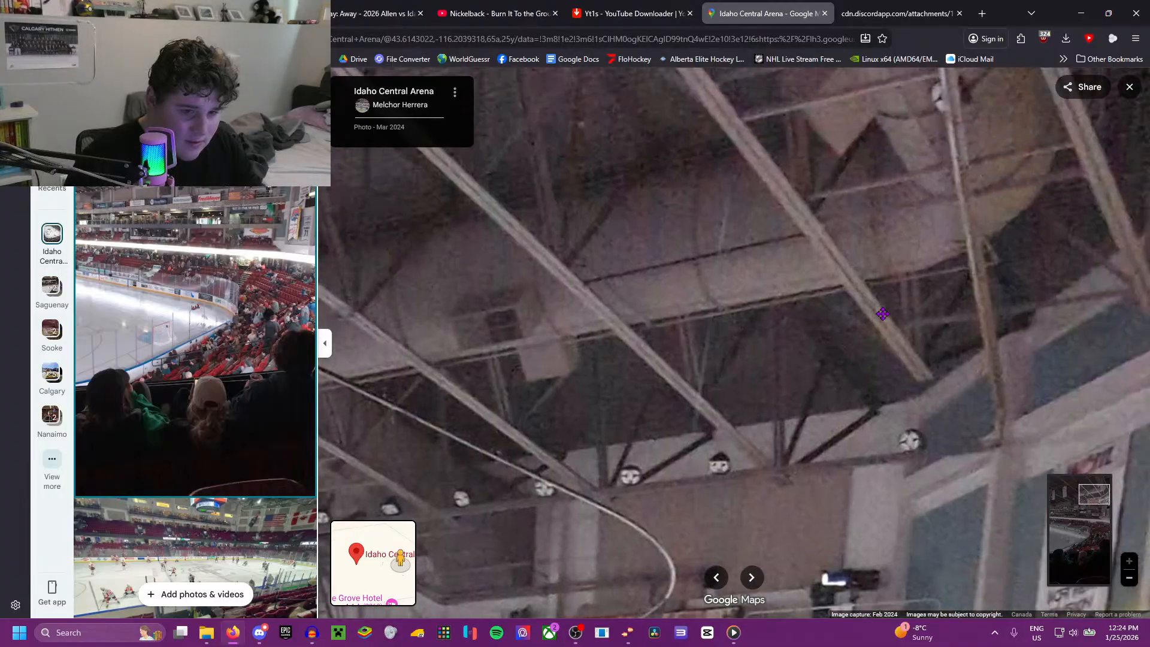
Step: Open the Apr 2024 photo taken from the scorekeeping table in the stands and look over the equipment and crowd
{"action": "scroll", "coordinate": [176, 389], "scroll_direction": "down", "scroll_amount": 3}
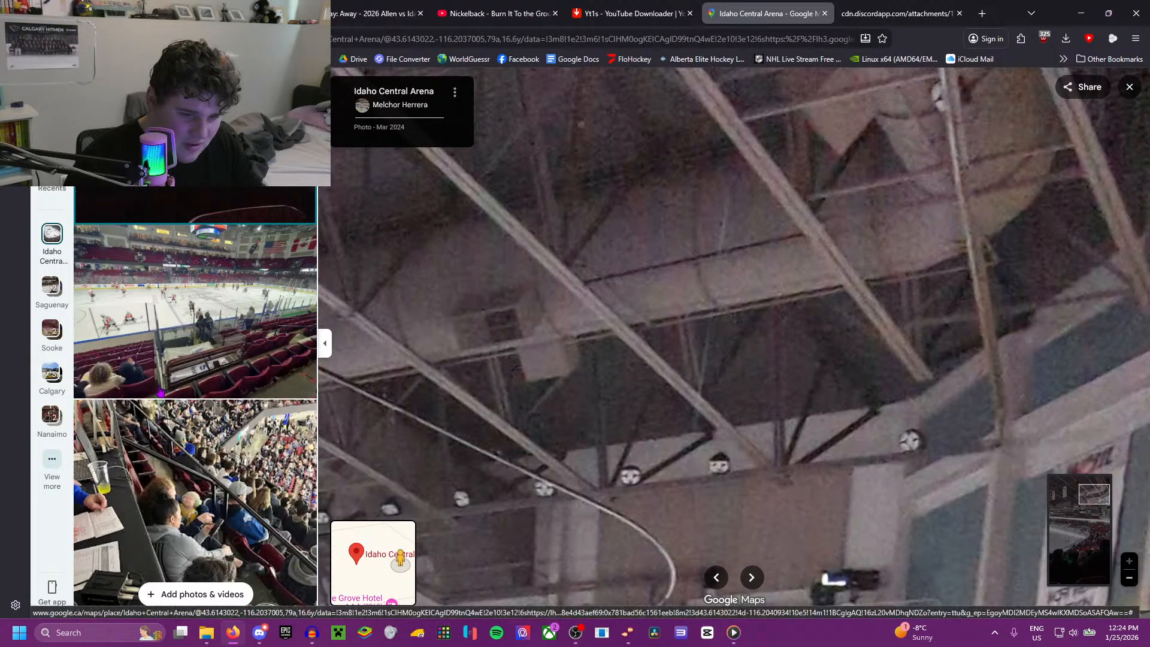
{"action": "scroll", "coordinate": [240, 327], "scroll_direction": "down", "scroll_amount": 4}
{"action": "left_click", "coordinate": [181, 278]}
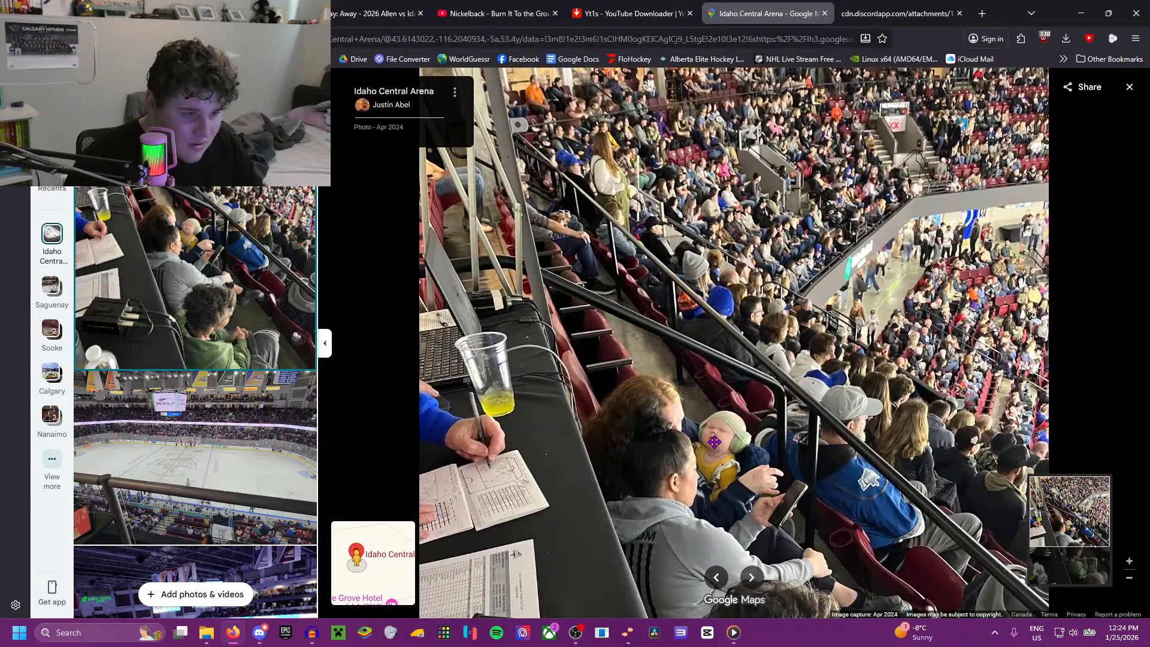
{"action": "scroll", "coordinate": [95, 349], "scroll_direction": "down", "scroll_amount": 5}
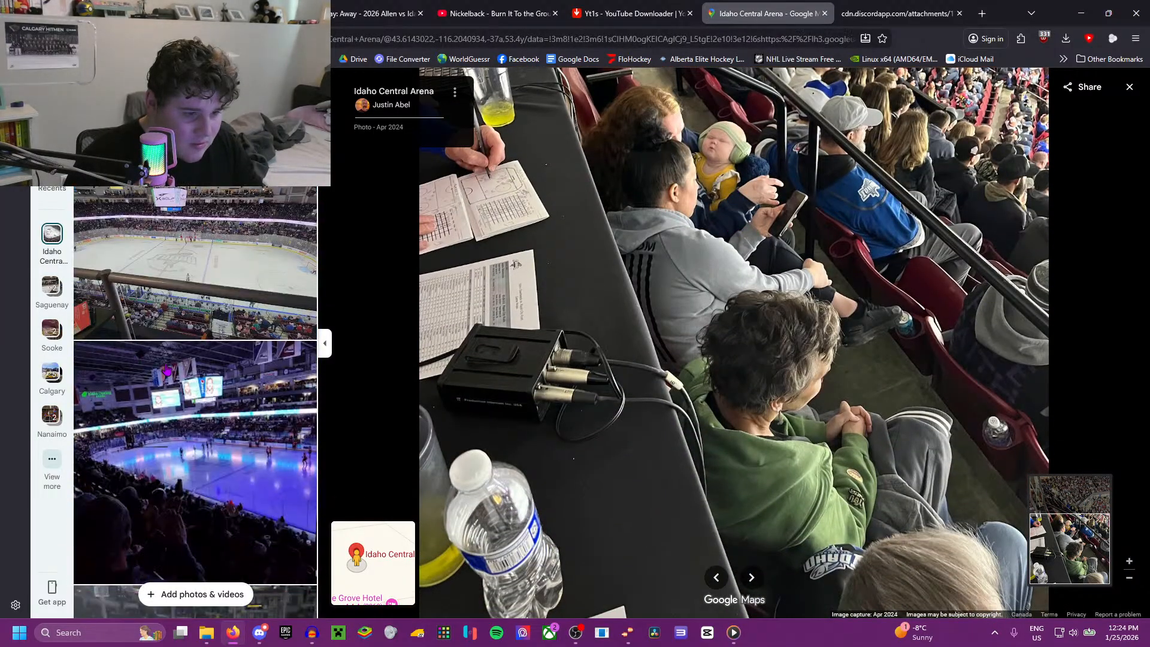
Step: Open the Dec 2024 photo of the blue-lit player introductions and examine the ceiling above the scoreboard and banners
{"action": "left_click", "coordinate": [94, 348]}
{"action": "scroll", "coordinate": [784, 247], "scroll_direction": "up", "scroll_amount": 3}
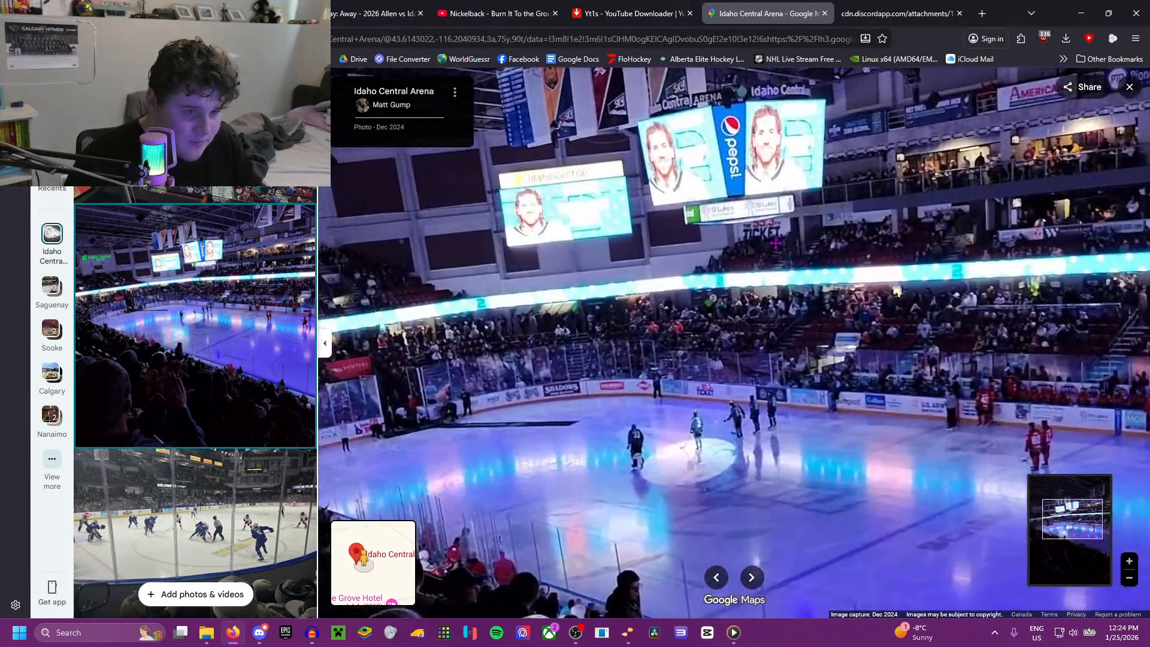
{"action": "left_click_drag", "start_coordinate": [784, 247], "coordinate": [771, 534]}
{"action": "scroll", "coordinate": [744, 254], "scroll_direction": "up", "scroll_amount": 3}
{"action": "left_click_drag", "start_coordinate": [745, 255], "coordinate": [684, 303]}
Step: Open the Feb 2025 game photo with the pink St Luke's scoreboard and examine the rafters and catwalk around the Big Sky banners
{"action": "scroll", "coordinate": [214, 387], "scroll_direction": "down", "scroll_amount": 8}
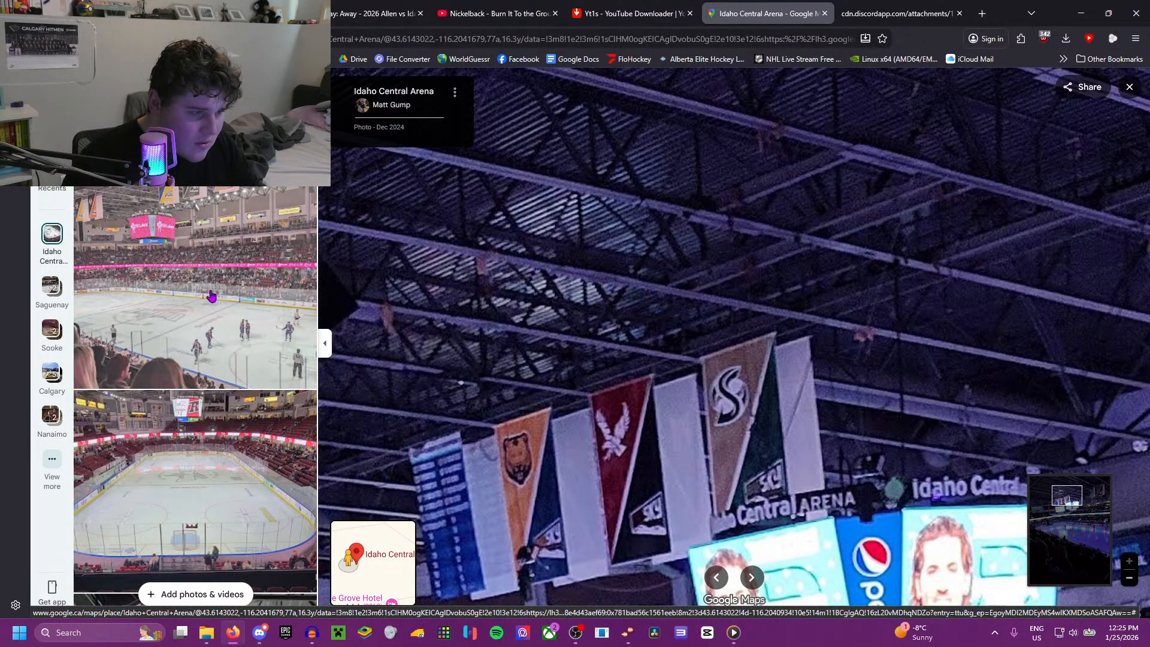
{"action": "left_click", "coordinate": [211, 296]}
{"action": "scroll", "coordinate": [673, 260], "scroll_direction": "up", "scroll_amount": 3}
{"action": "scroll", "coordinate": [653, 260], "scroll_direction": "up", "scroll_amount": 3}
{"action": "left_click_drag", "start_coordinate": [540, 77], "coordinate": [581, 264]}
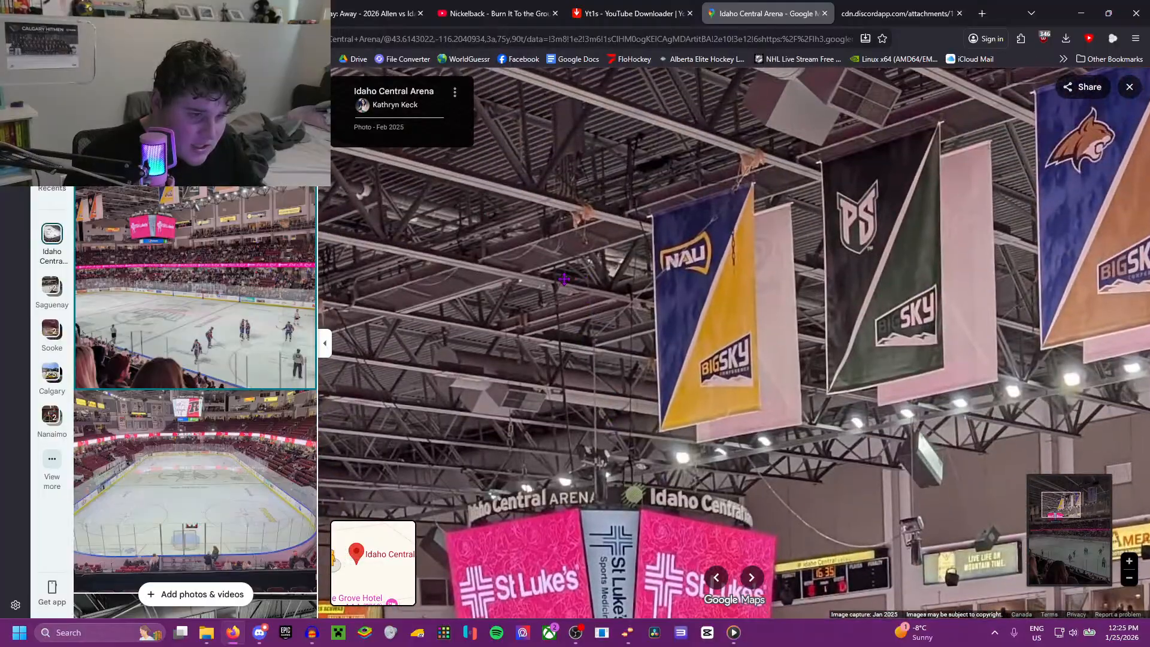
{"action": "scroll", "coordinate": [579, 264], "scroll_direction": "up", "scroll_amount": 2}
{"action": "left_click_drag", "start_coordinate": [505, 100], "coordinate": [567, 268]}
{"action": "left_click_drag", "start_coordinate": [490, 310], "coordinate": [612, 260]}
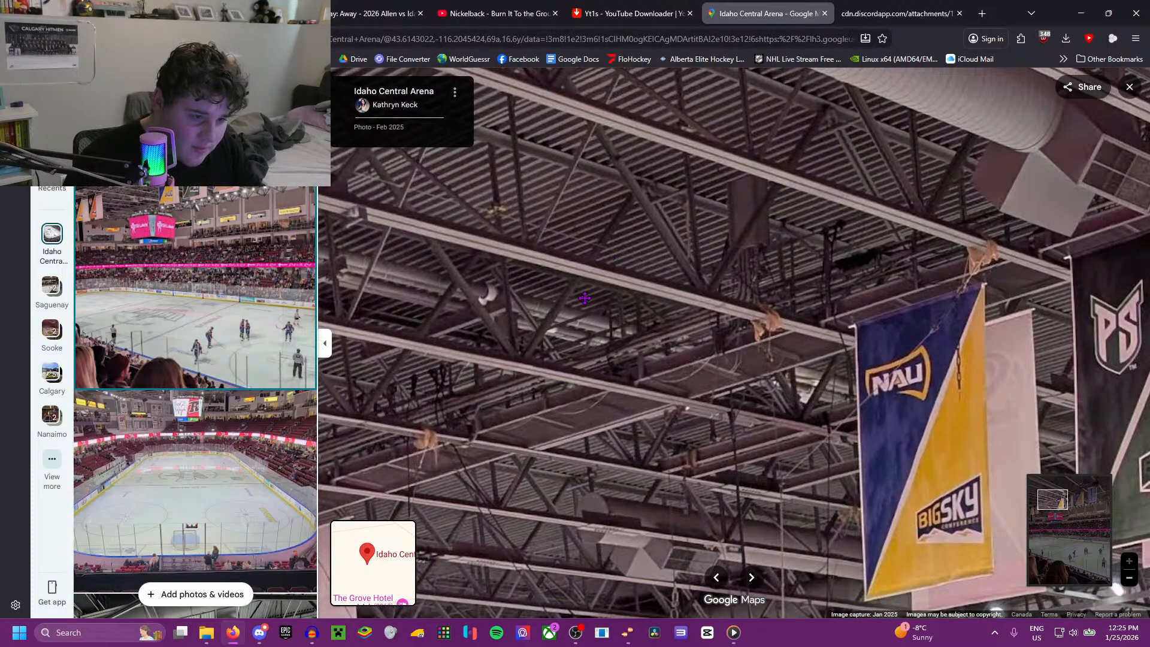
{"action": "left_click_drag", "start_coordinate": [575, 300], "coordinate": [577, 314]}
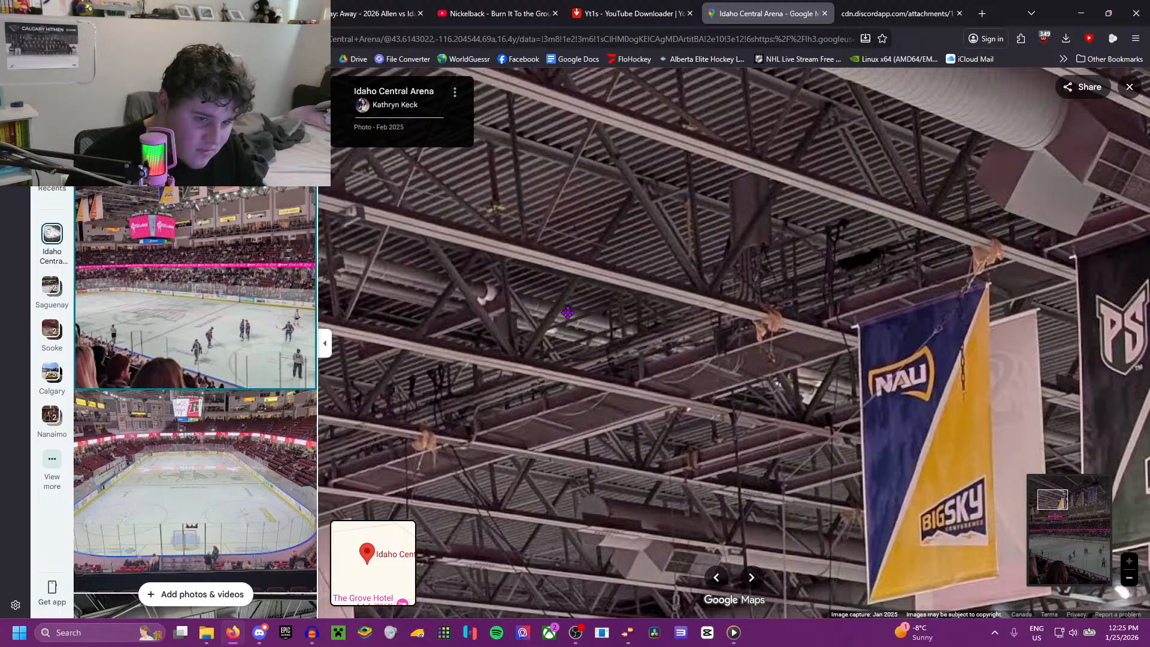
{"action": "left_click_drag", "start_coordinate": [568, 312], "coordinate": [659, 293]}
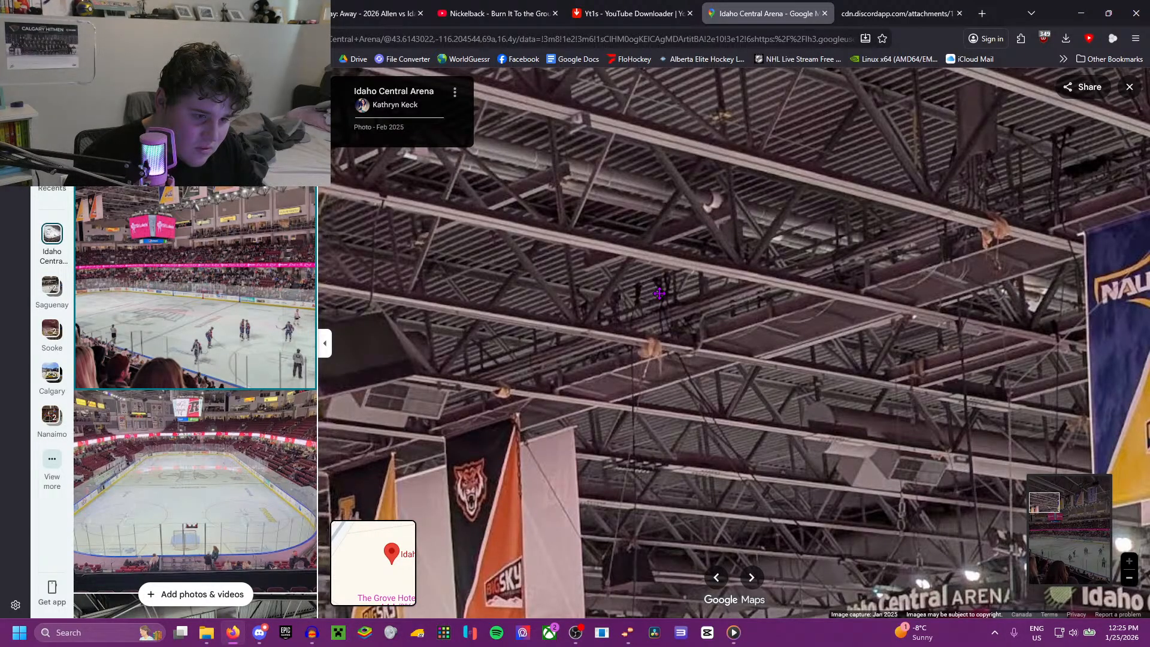
{"action": "left_click_drag", "start_coordinate": [659, 293], "coordinate": [686, 293]}
Step: Open the Nov 2024 photo of the empty rink and examine the scoreboard and the ceiling around it
{"action": "scroll", "coordinate": [285, 366], "scroll_direction": "down", "scroll_amount": 4}
{"action": "left_click", "coordinate": [239, 288]}
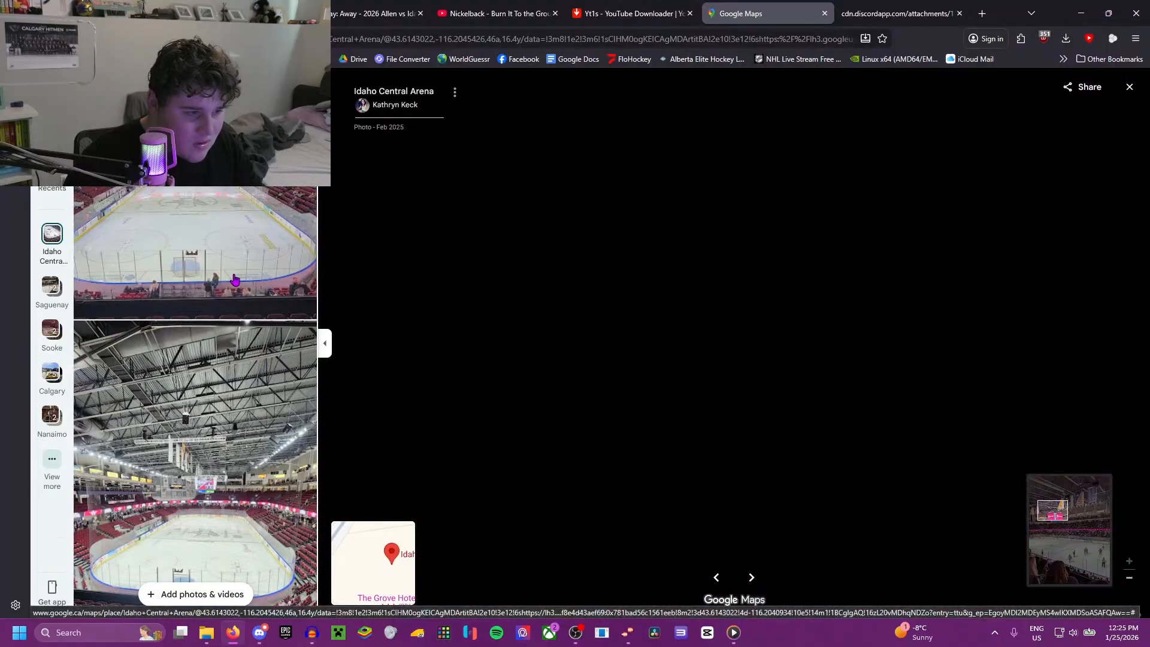
{"action": "scroll", "coordinate": [745, 256], "scroll_direction": "up", "scroll_amount": 4}
{"action": "left_click_drag", "start_coordinate": [746, 249], "coordinate": [706, 475]}
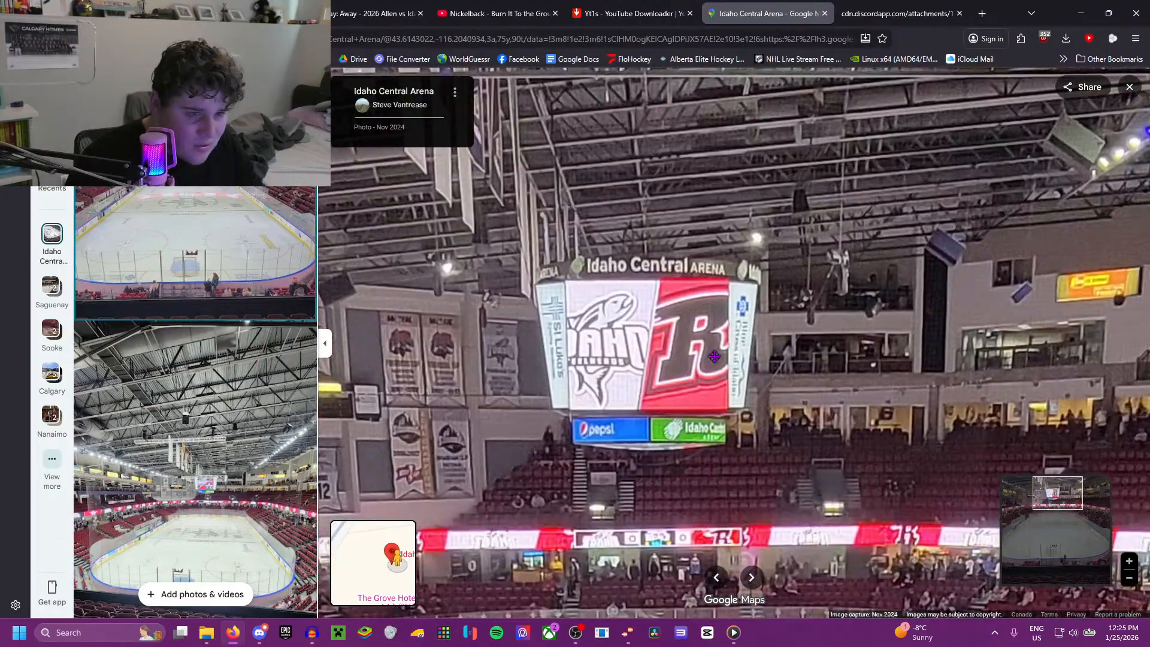
Step: Open the Feb 2024 end-zone photo showing the full ceiling and examine the catwalk, hanging speaker and truss
{"action": "left_click", "coordinate": [281, 459]}
{"action": "scroll", "coordinate": [746, 207], "scroll_direction": "up", "scroll_amount": 6}
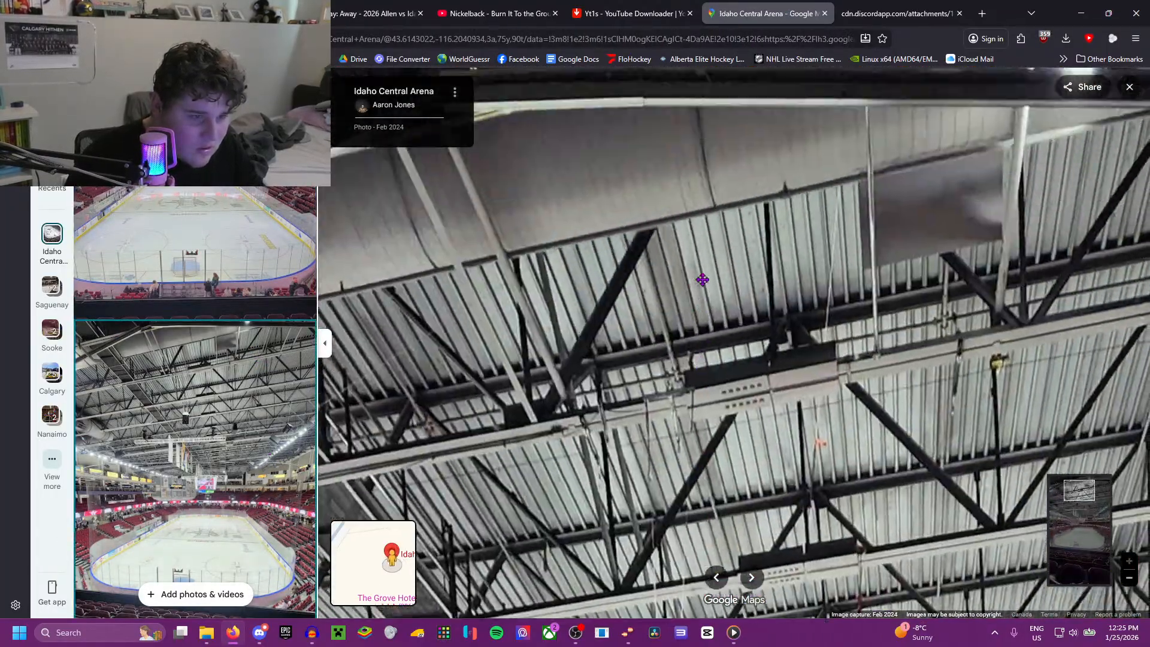
{"action": "left_click_drag", "start_coordinate": [703, 280], "coordinate": [802, 218]}
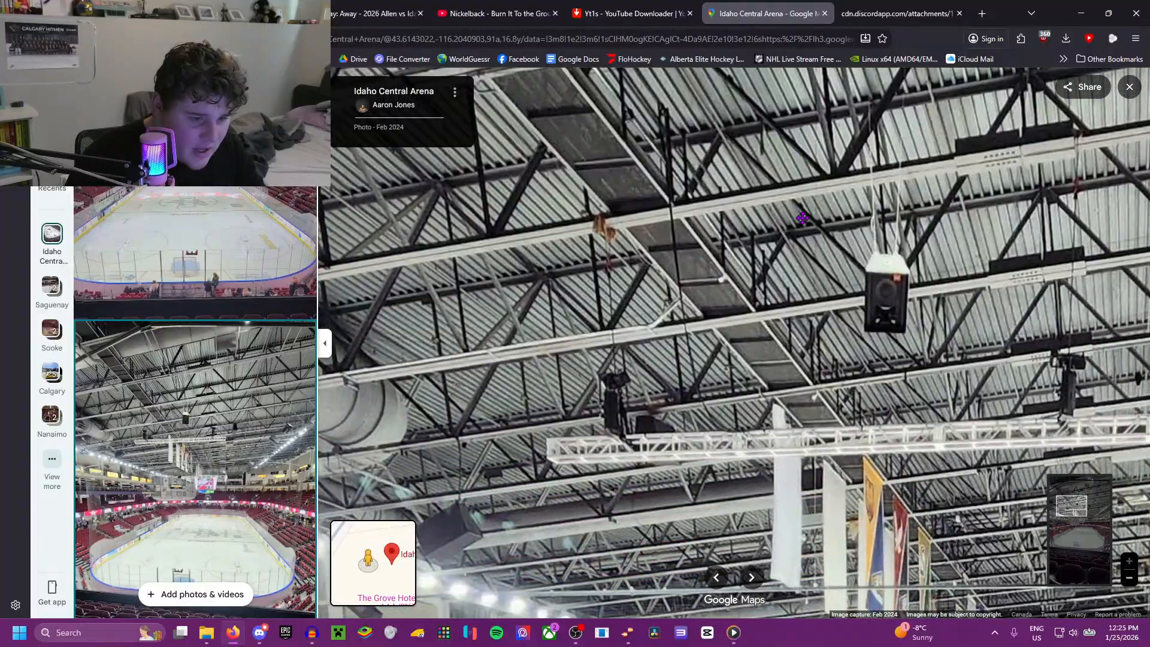
Step: Open the Feb 2024 wide photo of the rink and crowd, and examine the ceiling and the wall above the suites
{"action": "scroll", "coordinate": [264, 376], "scroll_direction": "down", "scroll_amount": 6}
{"action": "scroll", "coordinate": [208, 376], "scroll_direction": "down", "scroll_amount": 3}
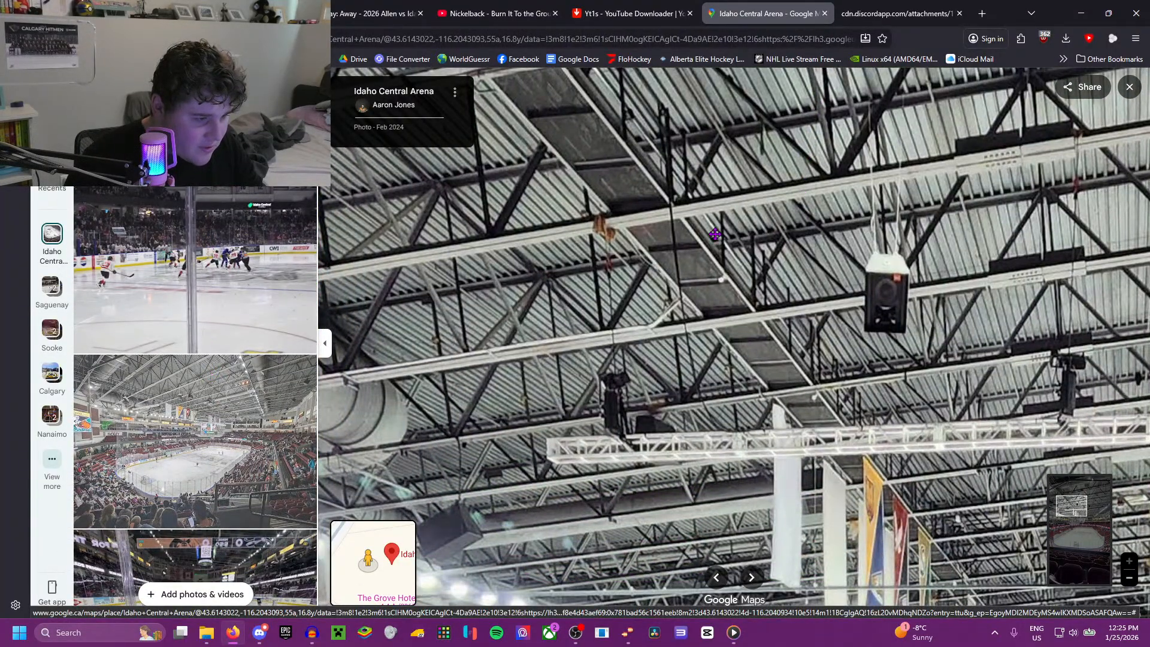
{"action": "left_click", "coordinate": [207, 378]}
{"action": "scroll", "coordinate": [876, 215], "scroll_direction": "up", "scroll_amount": 5}
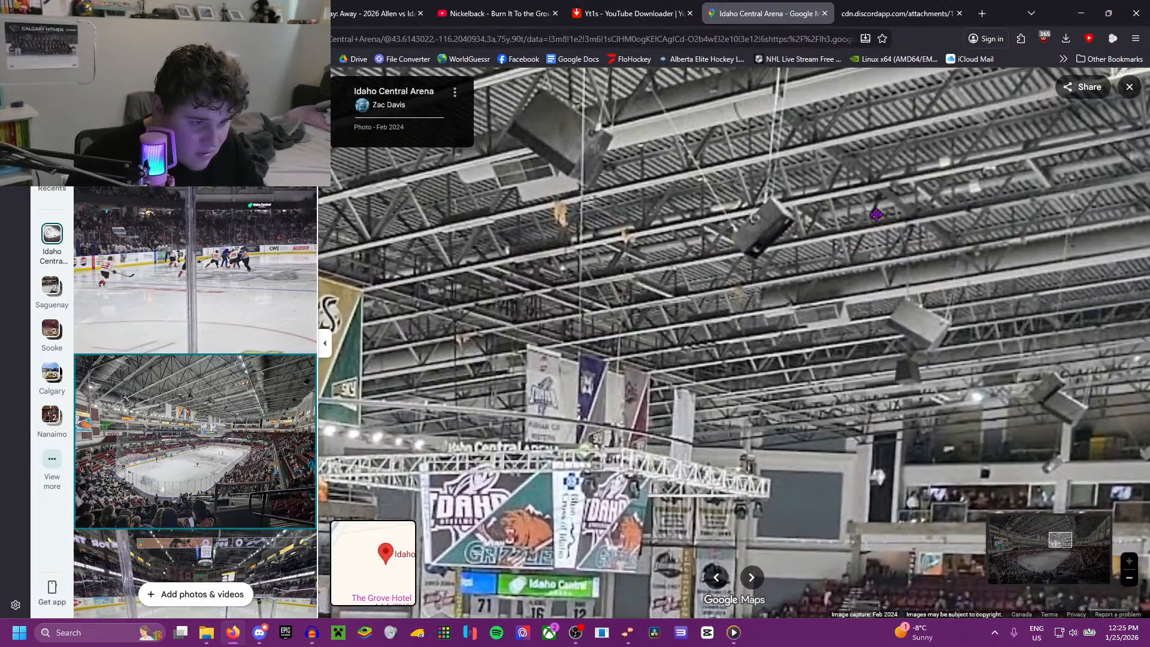
{"action": "left_click_drag", "start_coordinate": [876, 215], "coordinate": [576, 256]}
Step: Open the Jan 2025 photo taken from the stairs and examine the scoreboard's underside and the rafters above the beer bottle and US flag
{"action": "scroll", "coordinate": [175, 372], "scroll_direction": "down", "scroll_amount": 10}
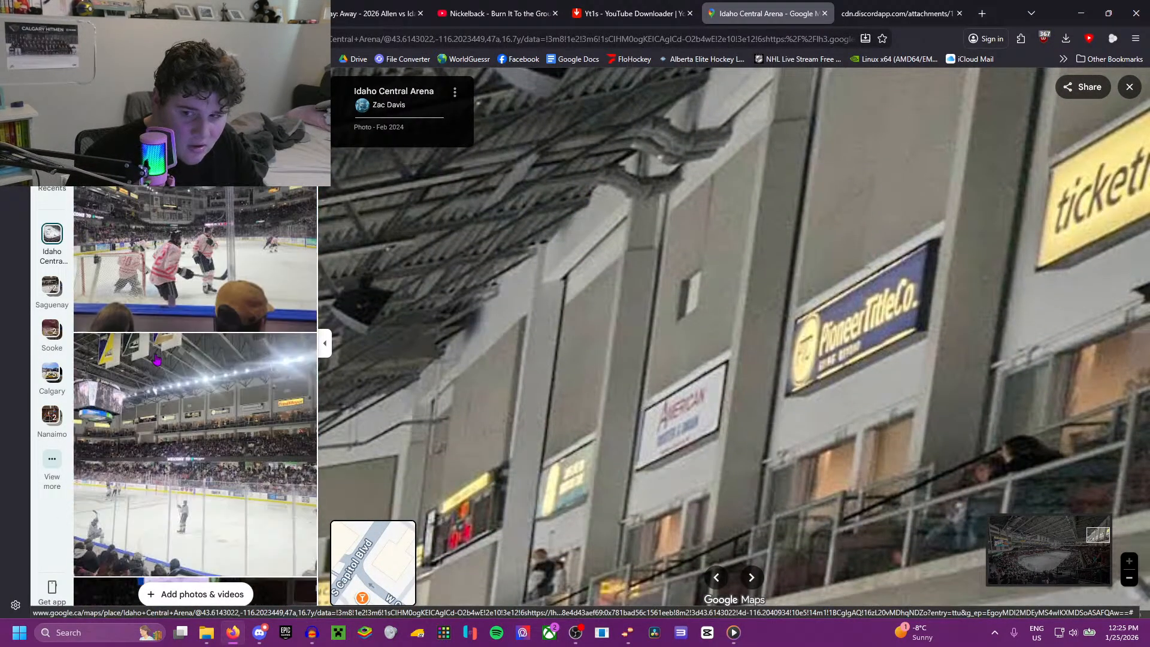
{"action": "scroll", "coordinate": [192, 323], "scroll_direction": "down", "scroll_amount": 8}
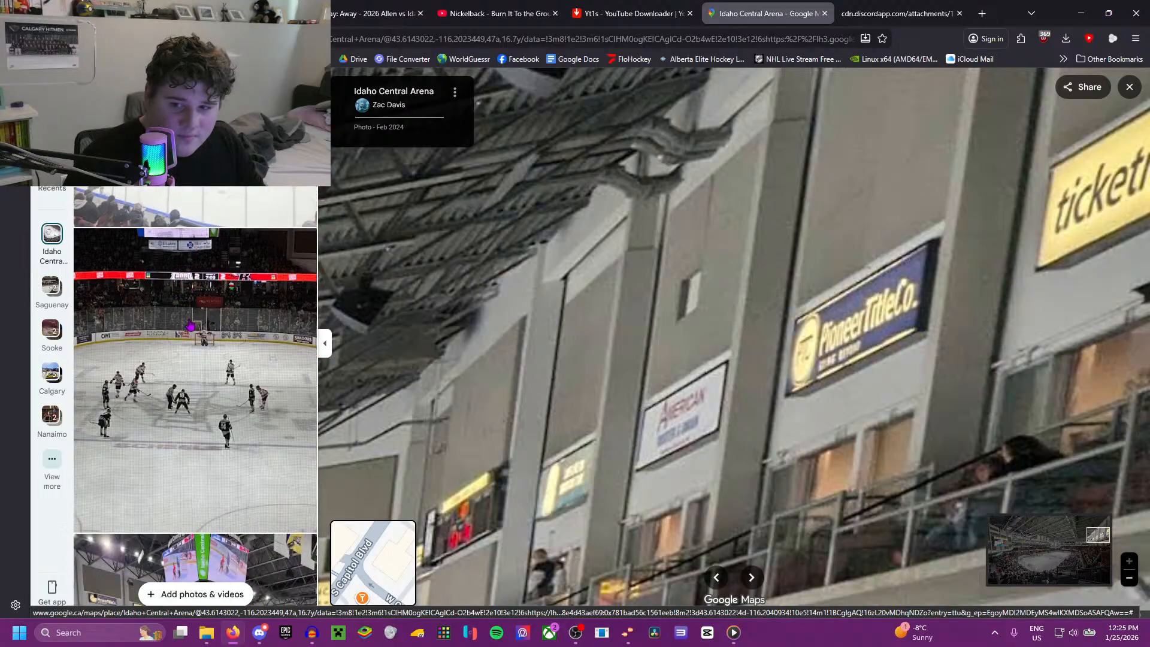
{"action": "left_click", "coordinate": [273, 401]}
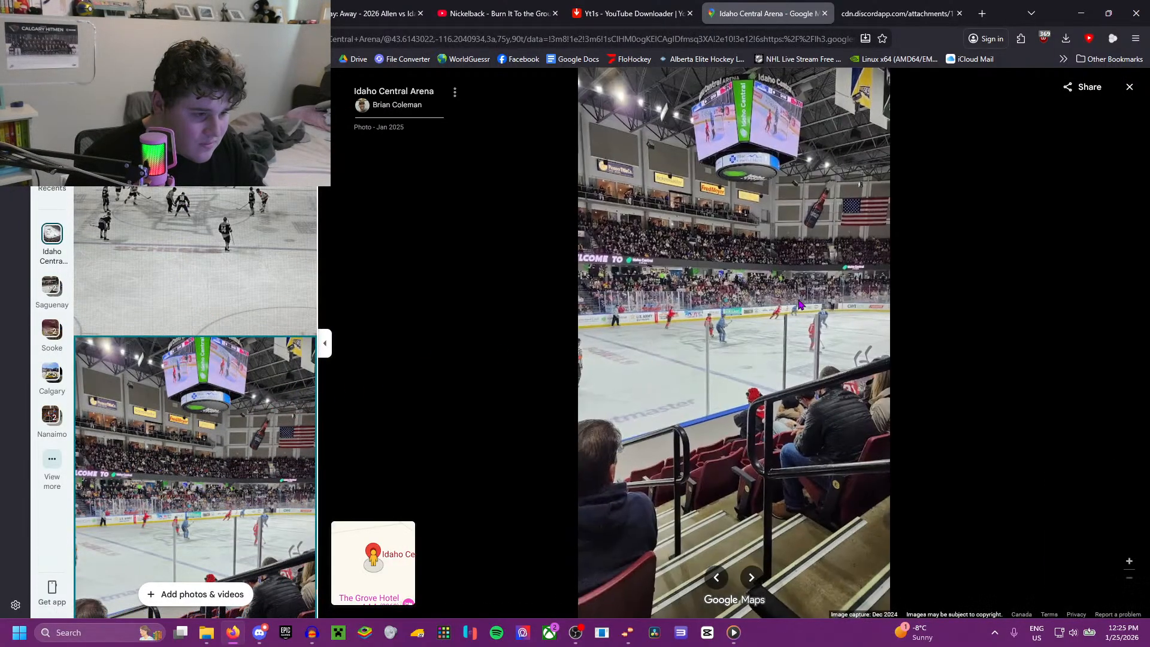
{"action": "scroll", "coordinate": [863, 287], "scroll_direction": "up", "scroll_amount": 3}
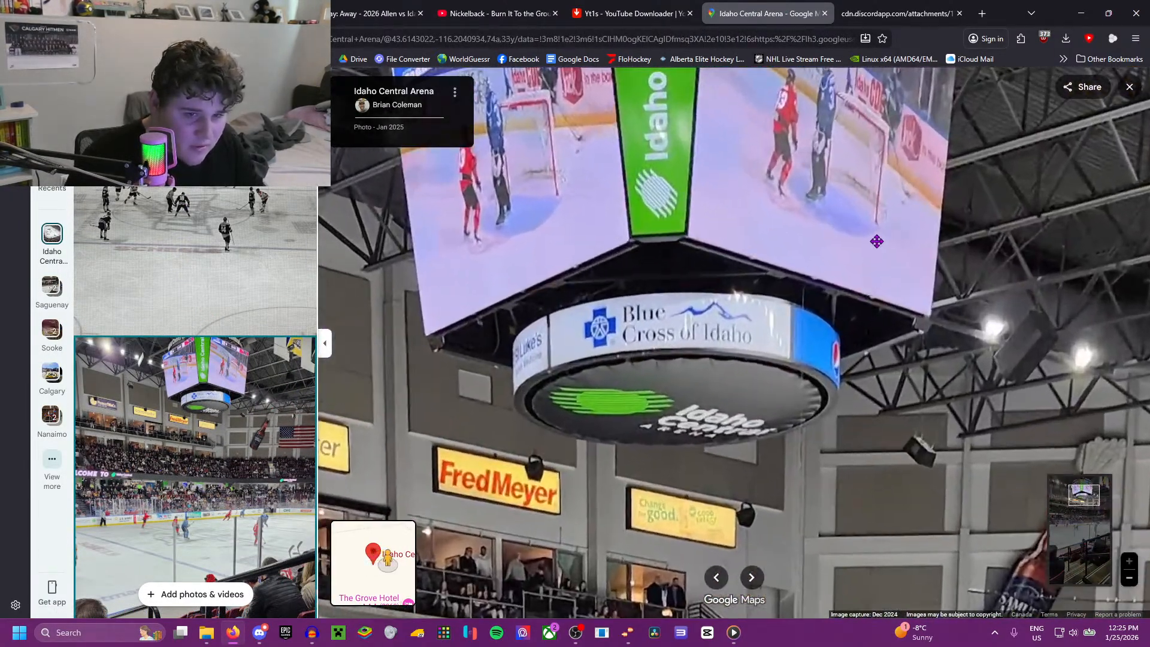
{"action": "left_click_drag", "start_coordinate": [893, 234], "coordinate": [508, 435]}
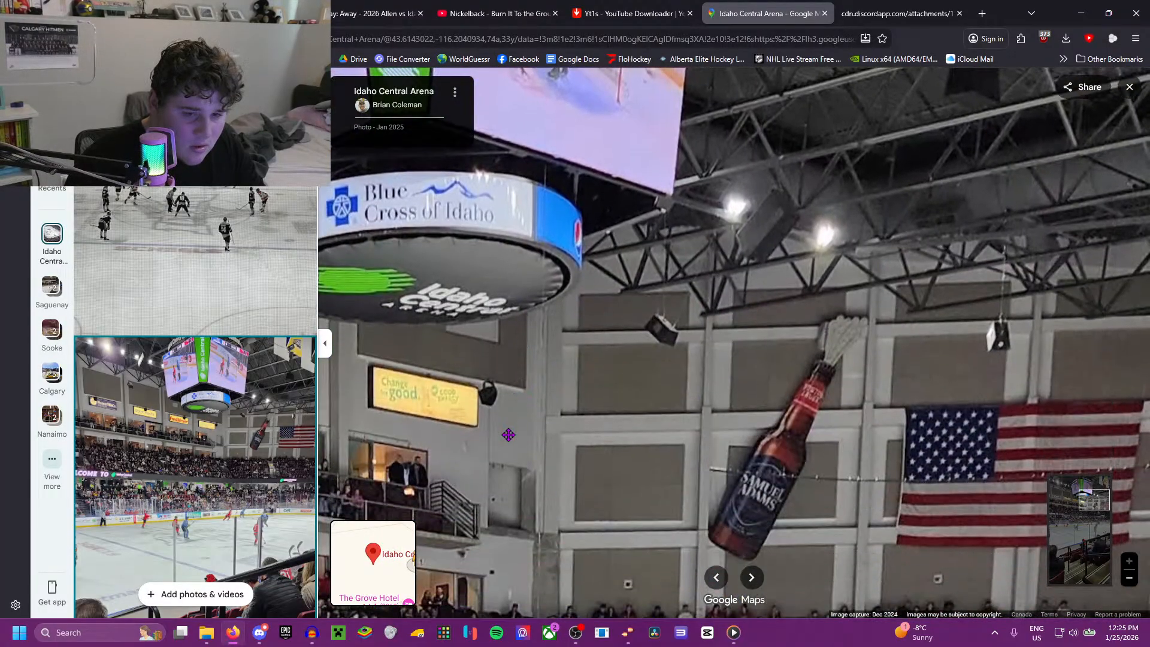
Step: Open the Dec 2023 photo with plush toys on the ice and examine the rafters and catwalk above the scoreboard
{"action": "scroll", "coordinate": [141, 407], "scroll_direction": "down", "scroll_amount": 5}
{"action": "left_click", "coordinate": [141, 406]}
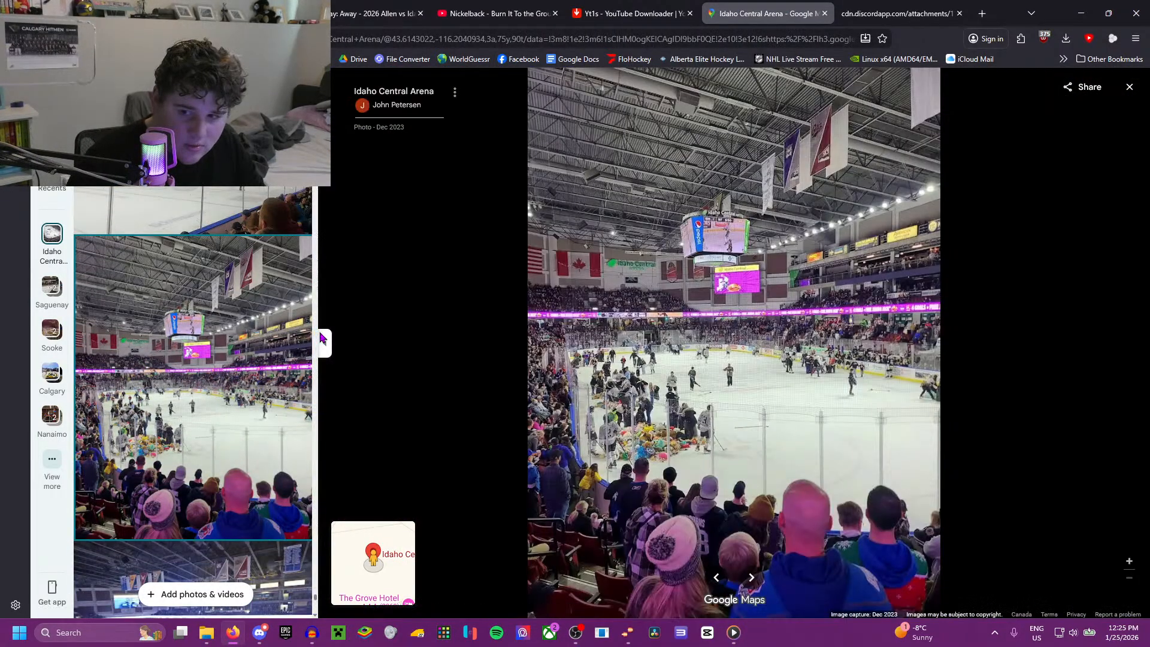
{"action": "scroll", "coordinate": [705, 245], "scroll_direction": "up", "scroll_amount": 5}
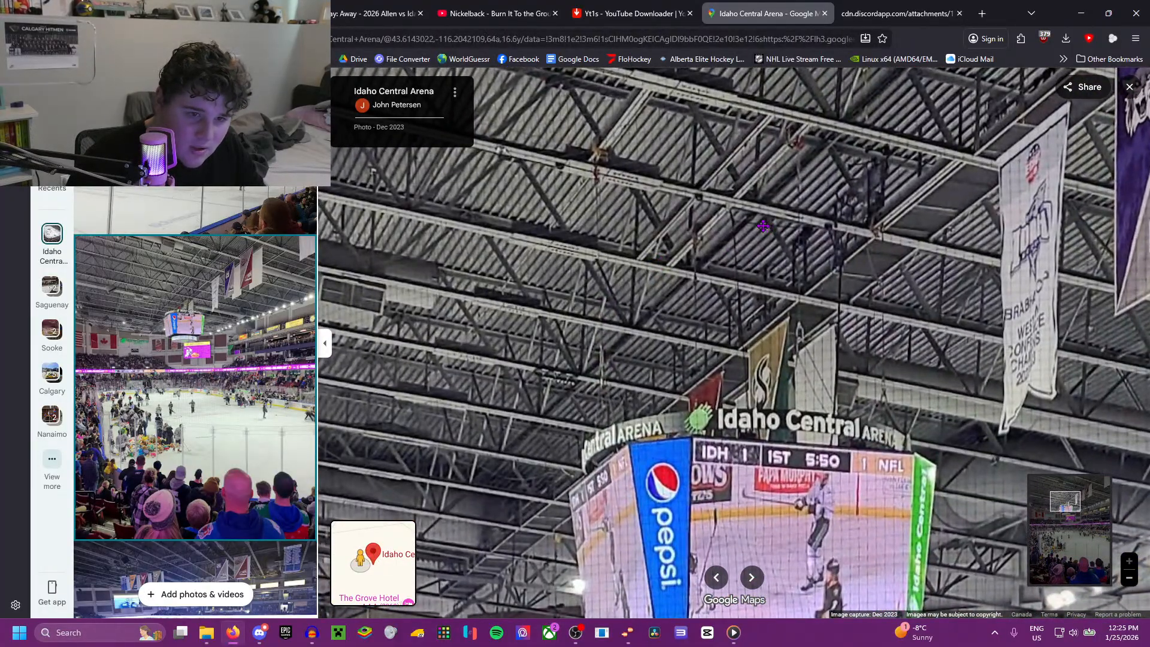
{"action": "left_click_drag", "start_coordinate": [764, 226], "coordinate": [770, 236]}
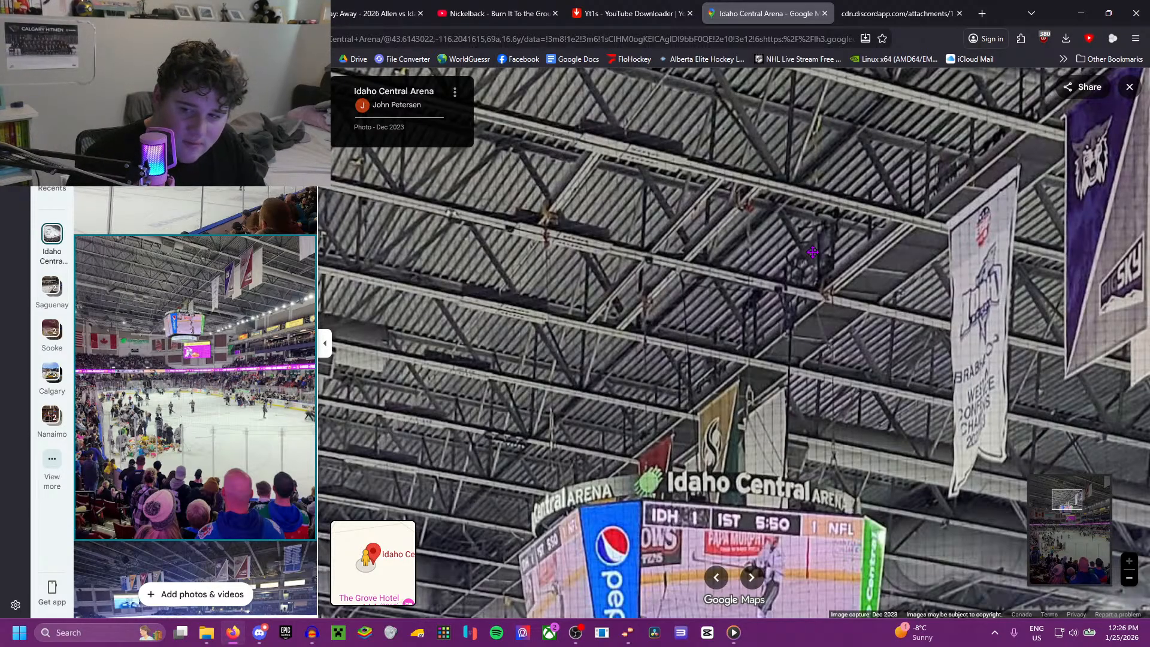
{"action": "scroll", "coordinate": [577, 327], "scroll_direction": "down", "scroll_amount": 1}
{"action": "left_click_drag", "start_coordinate": [500, 338], "coordinate": [816, 357]}
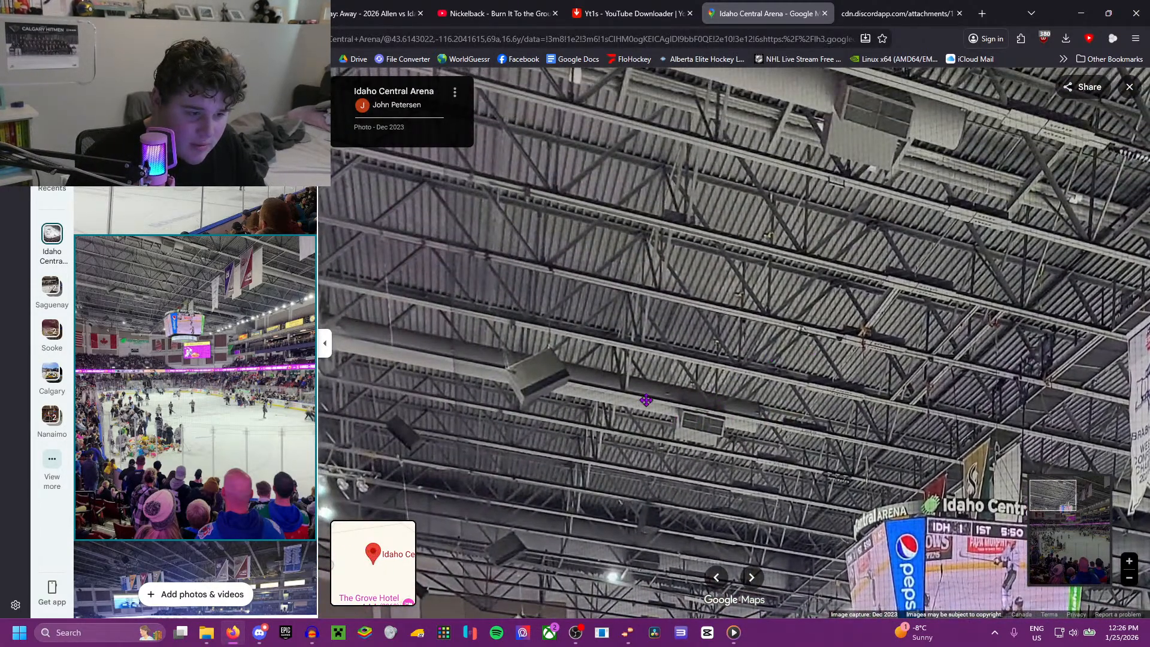
Step: Examine the ceiling by the Idaho Central Arena wall sign and around the Big Sky banners in the same photo
{"action": "left_click_drag", "start_coordinate": [646, 399], "coordinate": [607, 322]}
{"action": "scroll", "coordinate": [607, 322], "scroll_direction": "up", "scroll_amount": 1}
{"action": "left_click_drag", "start_coordinate": [673, 237], "coordinate": [563, 339]}
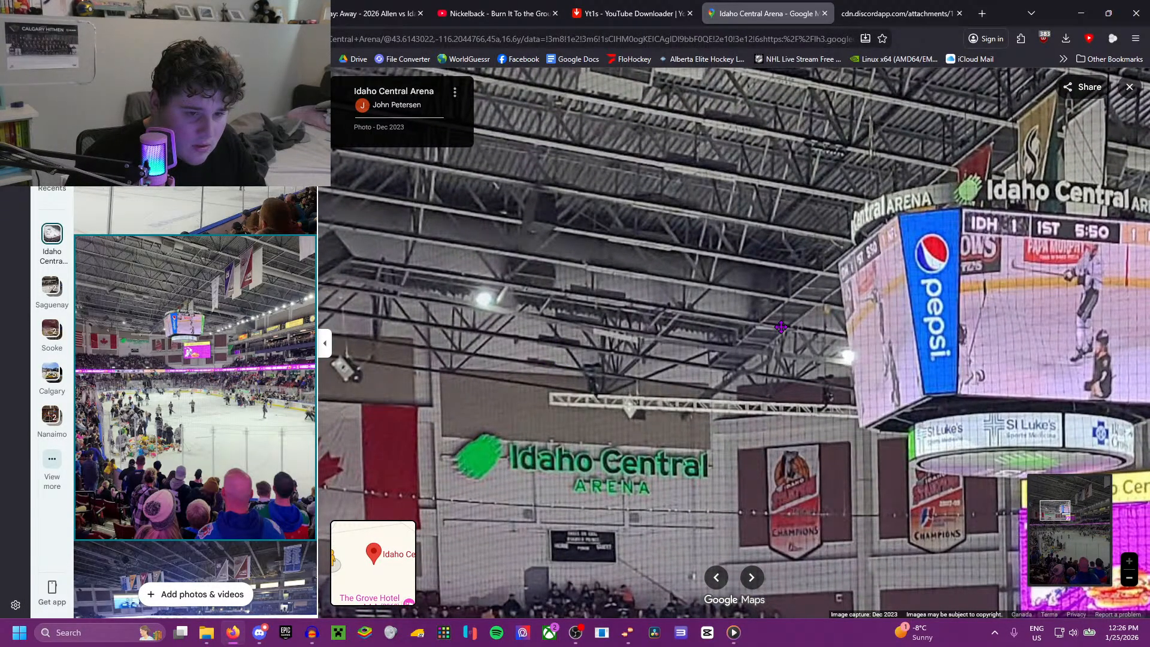
{"action": "left_click_drag", "start_coordinate": [1079, 274], "coordinate": [375, 364]}
{"action": "left_click_drag", "start_coordinate": [544, 144], "coordinate": [495, 578]}
Step: Open the Dec 2023 photo taken from the upper seats and examine the ceiling, lighting truss and hanging speakers near the banners
{"action": "scroll", "coordinate": [103, 285], "scroll_direction": "down", "scroll_amount": 5}
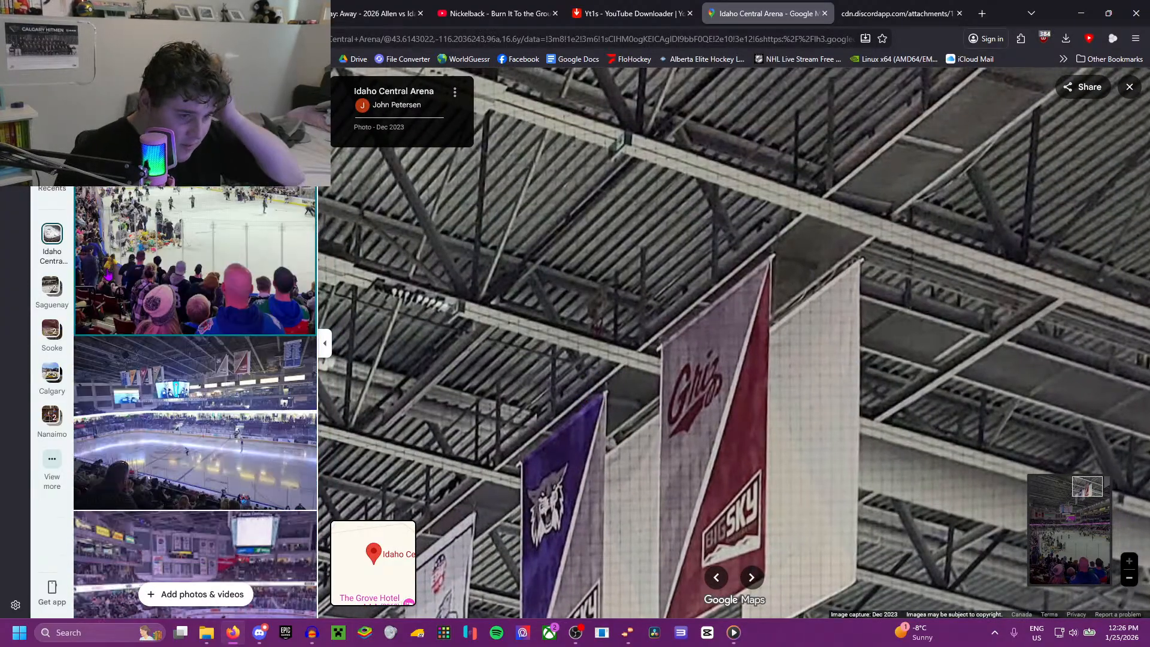
{"action": "scroll", "coordinate": [108, 288], "scroll_direction": "down", "scroll_amount": 3}
{"action": "left_click", "coordinate": [108, 288]}
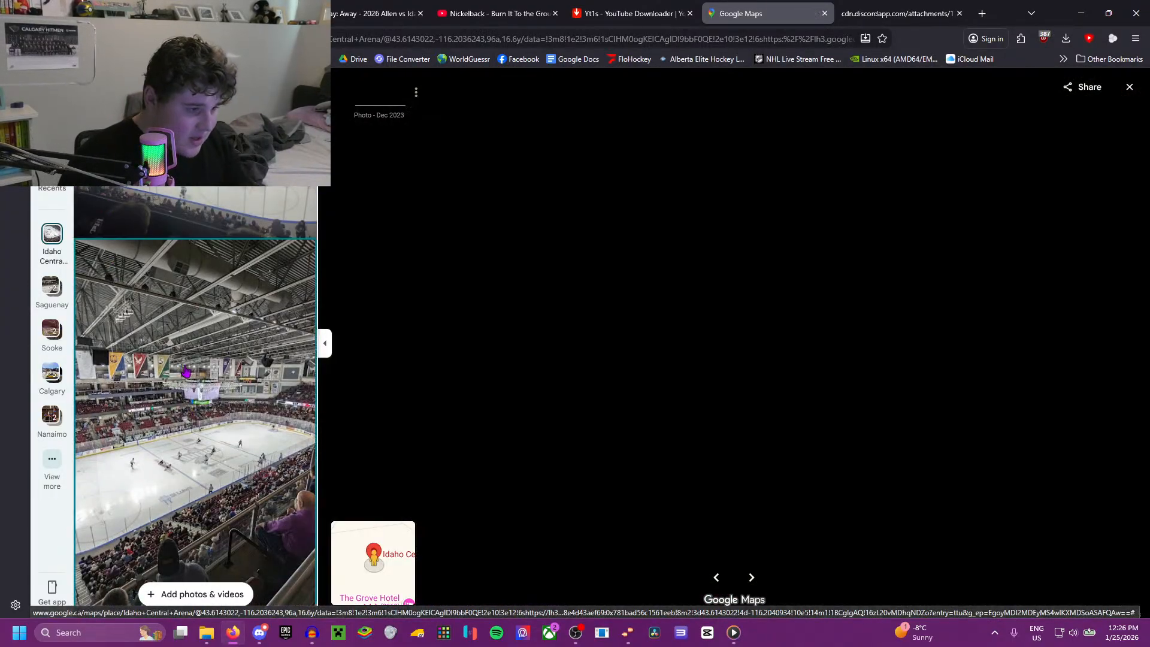
{"action": "scroll", "coordinate": [853, 236], "scroll_direction": "up", "scroll_amount": 7}
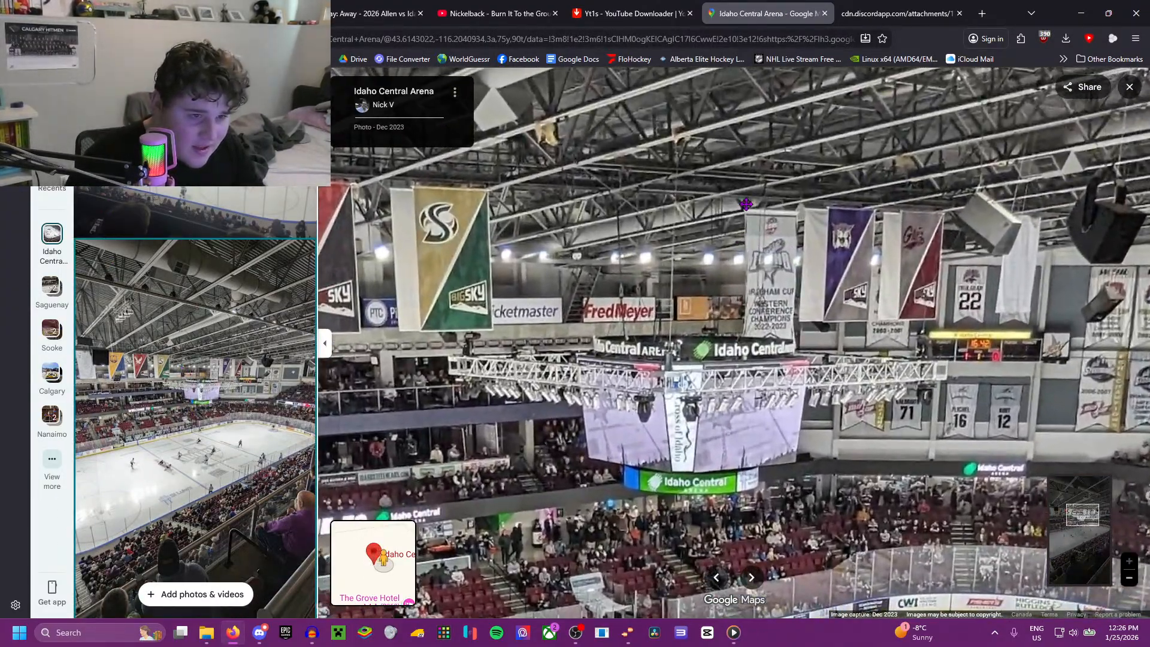
{"action": "left_click_drag", "start_coordinate": [735, 109], "coordinate": [741, 233]}
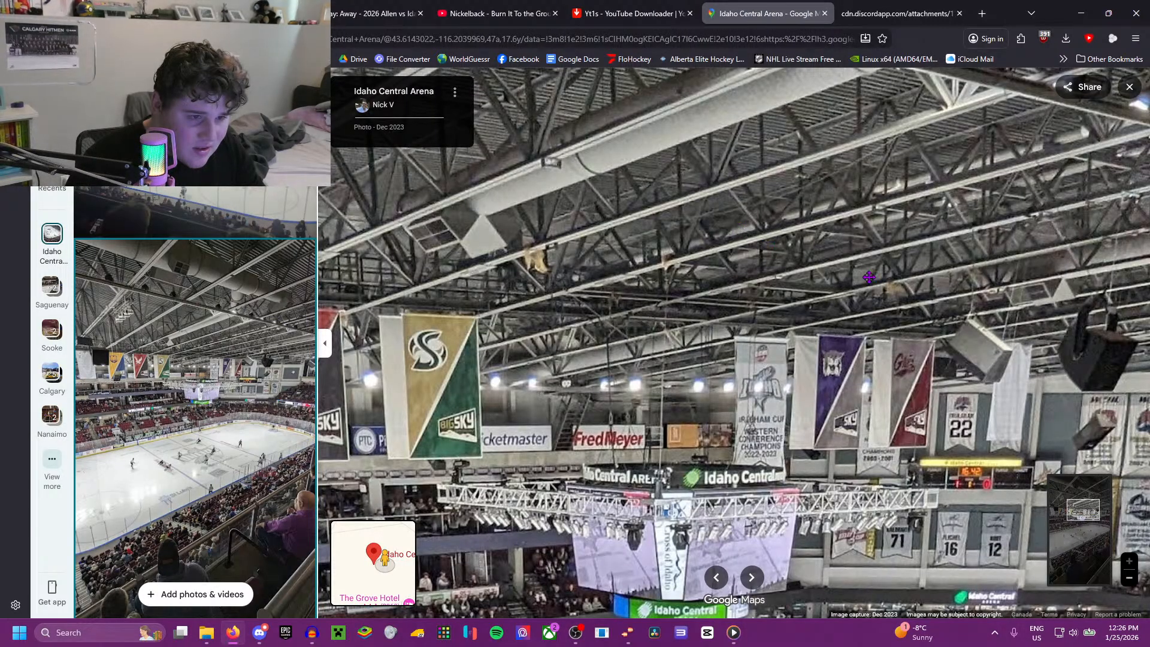
{"action": "left_click_drag", "start_coordinate": [869, 277], "coordinate": [727, 272]}
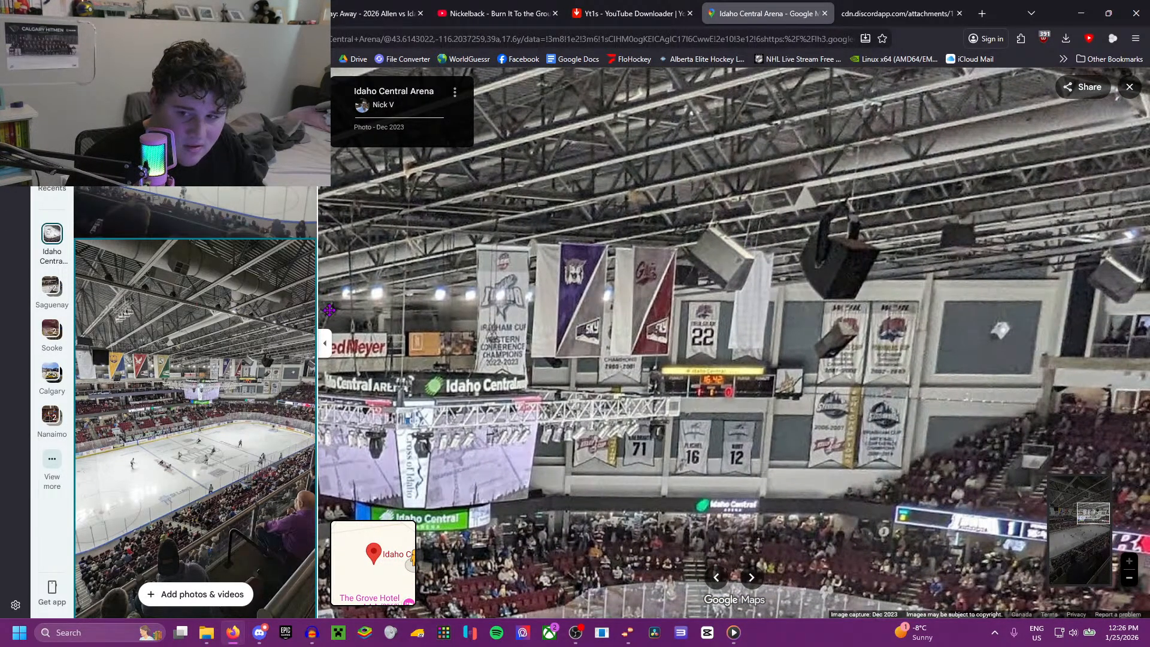
Step: Open the Dec 2025 photo of the dark empty rink and examine the ceiling above the center scoreboard and the end-wall screen
{"action": "scroll", "coordinate": [222, 311], "scroll_direction": "down", "scroll_amount": 5}
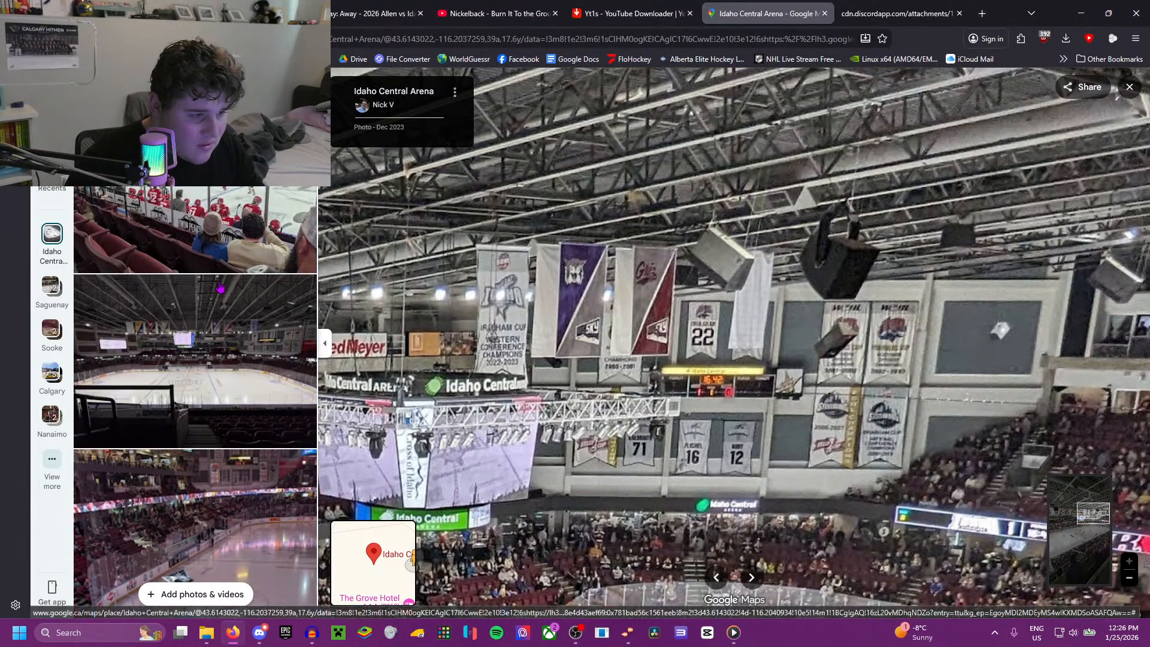
{"action": "left_click", "coordinate": [220, 288]}
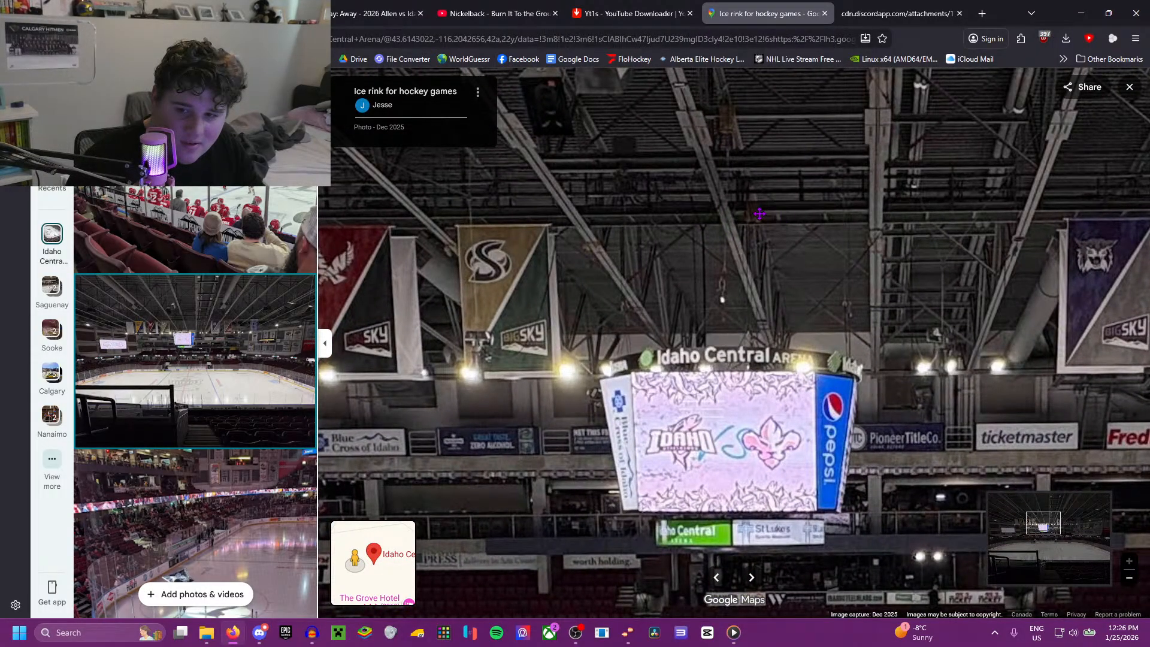
{"action": "left_click_drag", "start_coordinate": [699, 211], "coordinate": [678, 237]}
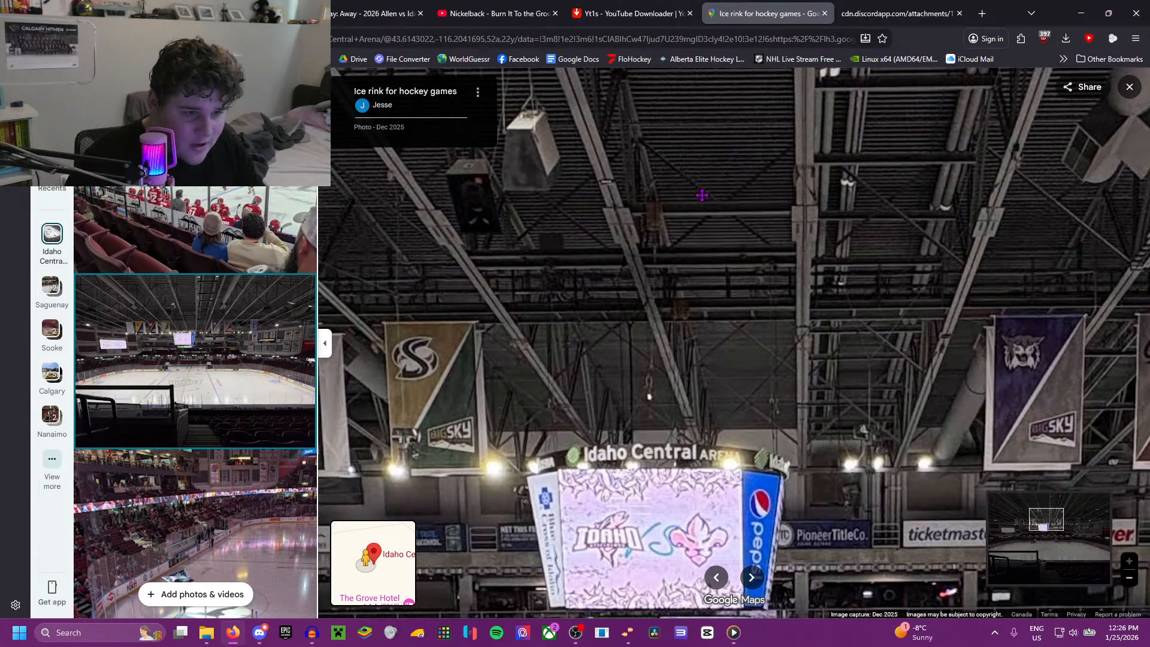
{"action": "left_click_drag", "start_coordinate": [838, 187], "coordinate": [738, 201]}
{"action": "left_click_drag", "start_coordinate": [787, 232], "coordinate": [1006, 237]}
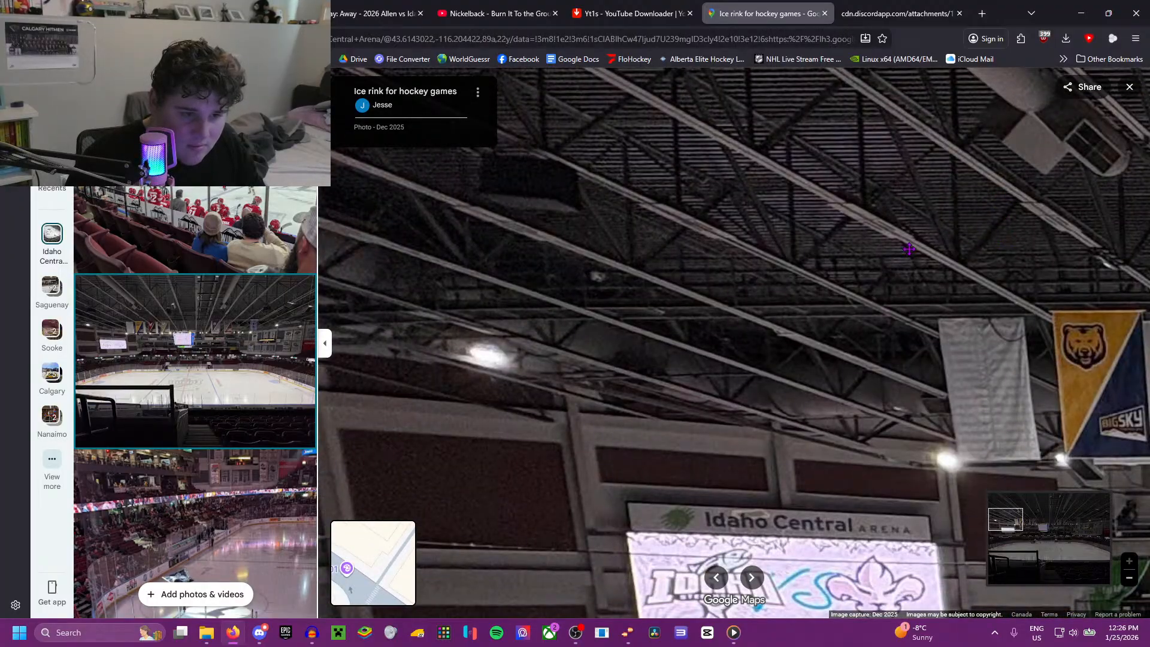
Step: Open the Nov 2024 photo taken behind the red seats and examine the rafters and equipment above the Pepsi scoreboard
{"action": "scroll", "coordinate": [219, 337], "scroll_direction": "down", "scroll_amount": 10}
{"action": "left_click", "coordinate": [223, 220]}
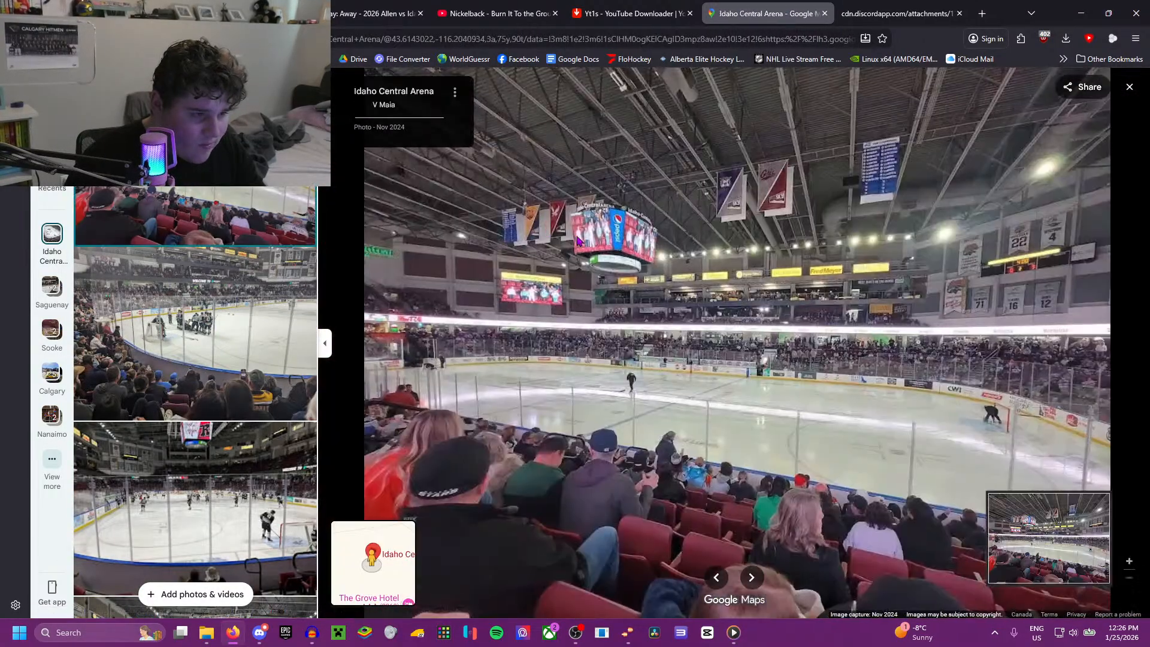
{"action": "scroll", "coordinate": [615, 248], "scroll_direction": "up", "scroll_amount": 5}
{"action": "left_click_drag", "start_coordinate": [644, 99], "coordinate": [613, 236]}
{"action": "scroll", "coordinate": [612, 236], "scroll_direction": "up", "scroll_amount": 4}
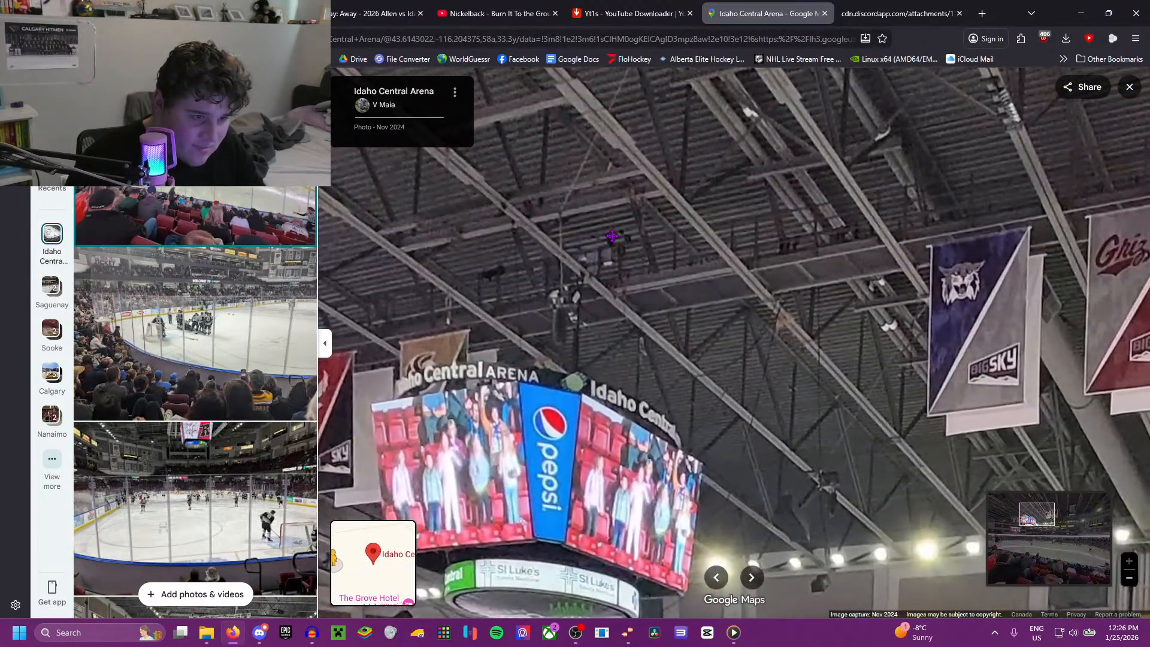
{"action": "left_click_drag", "start_coordinate": [677, 150], "coordinate": [673, 154]}
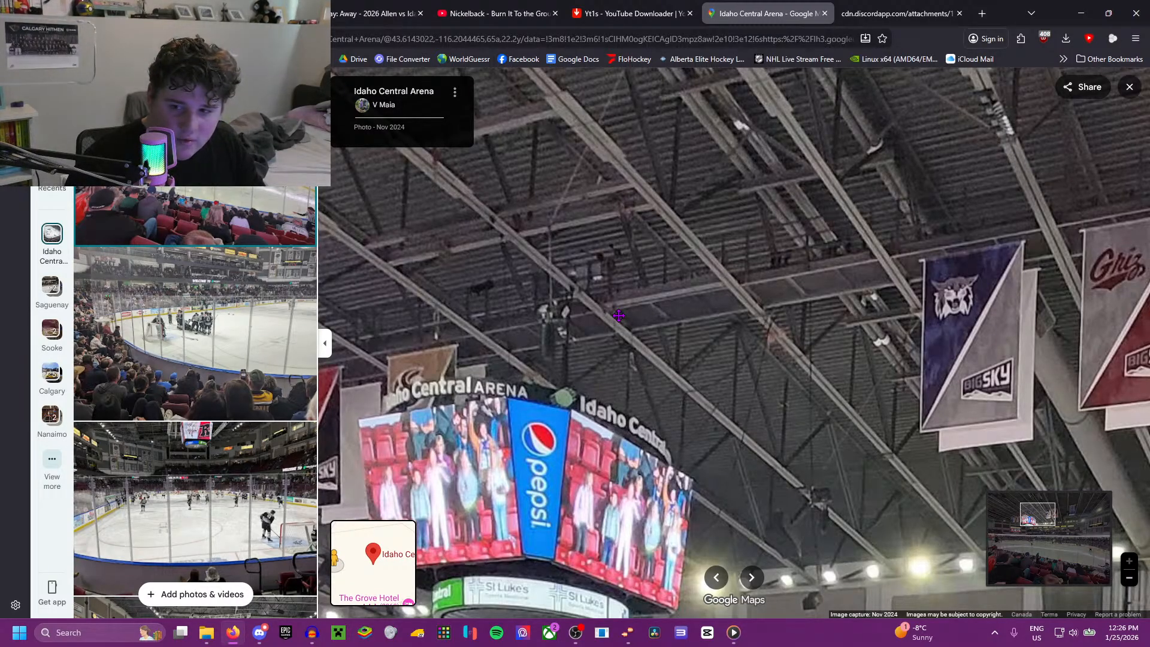
Step: Examine the scoreboard's surroundings and the ceiling by the end-wall video screen in the Nov 2024 photo
{"action": "left_click_drag", "start_coordinate": [885, 380], "coordinate": [831, 364]}
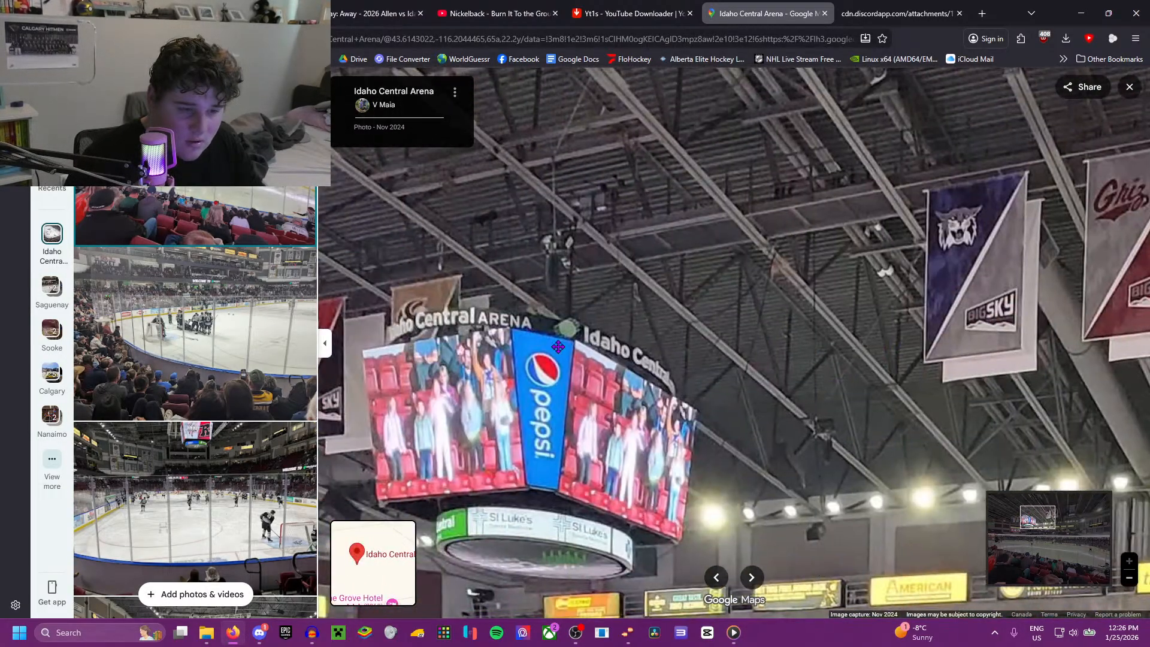
{"action": "left_click_drag", "start_coordinate": [559, 347], "coordinate": [561, 342]}
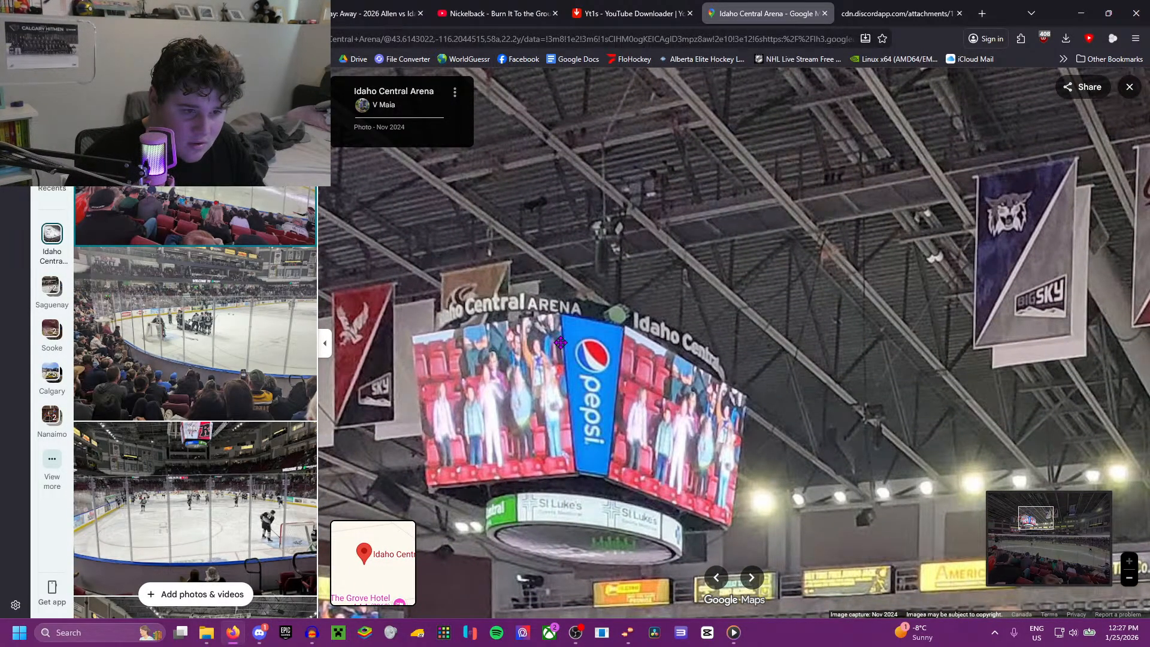
{"action": "left_click_drag", "start_coordinate": [561, 343], "coordinate": [1030, 252]}
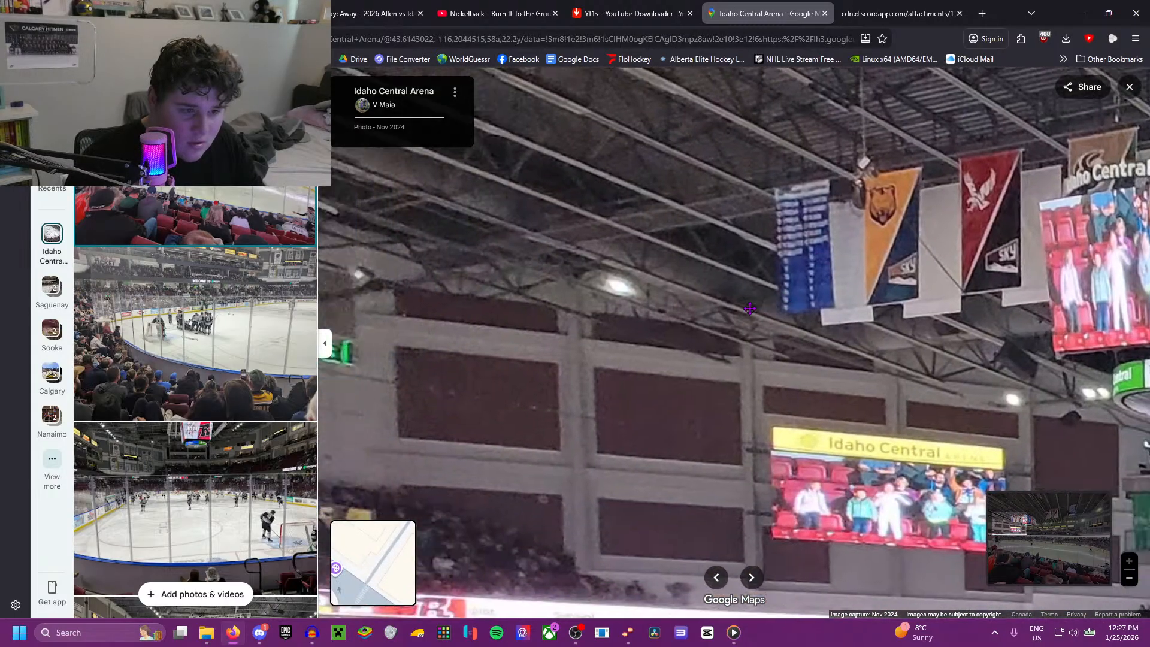
{"action": "left_click_drag", "start_coordinate": [809, 341], "coordinate": [892, 293]}
Step: Open the Jan 2024 photo taken behind the net and examine the truss and rafters around the center scoreboard
{"action": "scroll", "coordinate": [194, 311], "scroll_direction": "down", "scroll_amount": 4}
{"action": "scroll", "coordinate": [195, 359], "scroll_direction": "down", "scroll_amount": 2}
{"action": "left_click", "coordinate": [195, 269]}
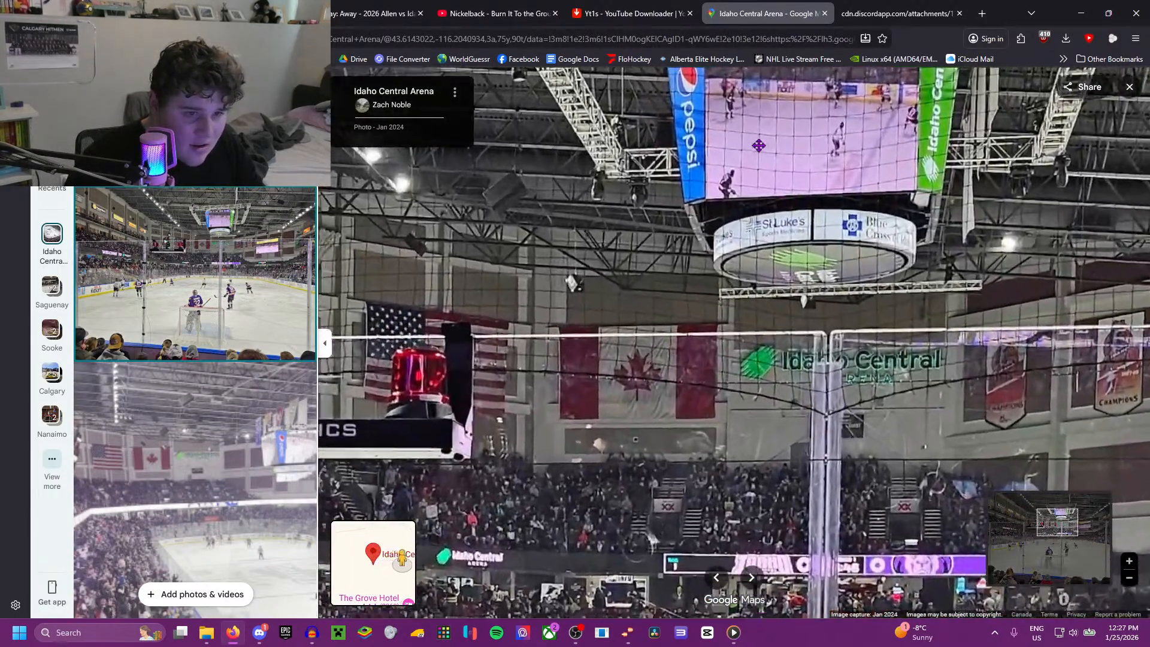
{"action": "left_click_drag", "start_coordinate": [759, 146], "coordinate": [714, 297]}
{"action": "scroll", "coordinate": [715, 298], "scroll_direction": "up", "scroll_amount": 2}
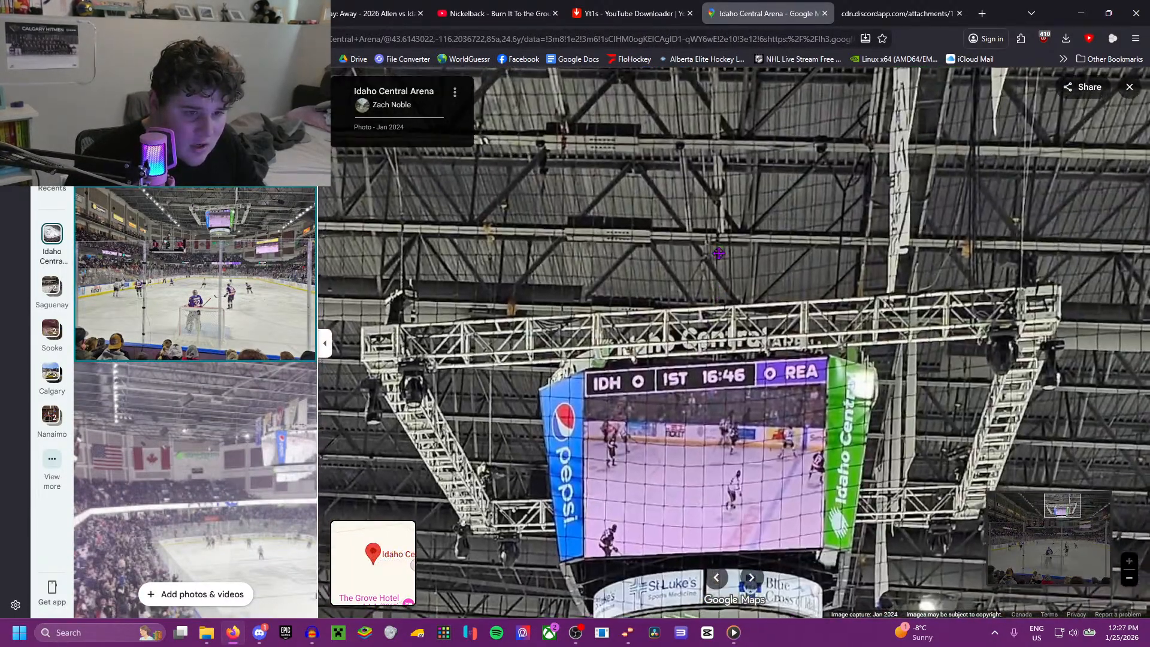
{"action": "left_click_drag", "start_coordinate": [740, 226], "coordinate": [695, 248]}
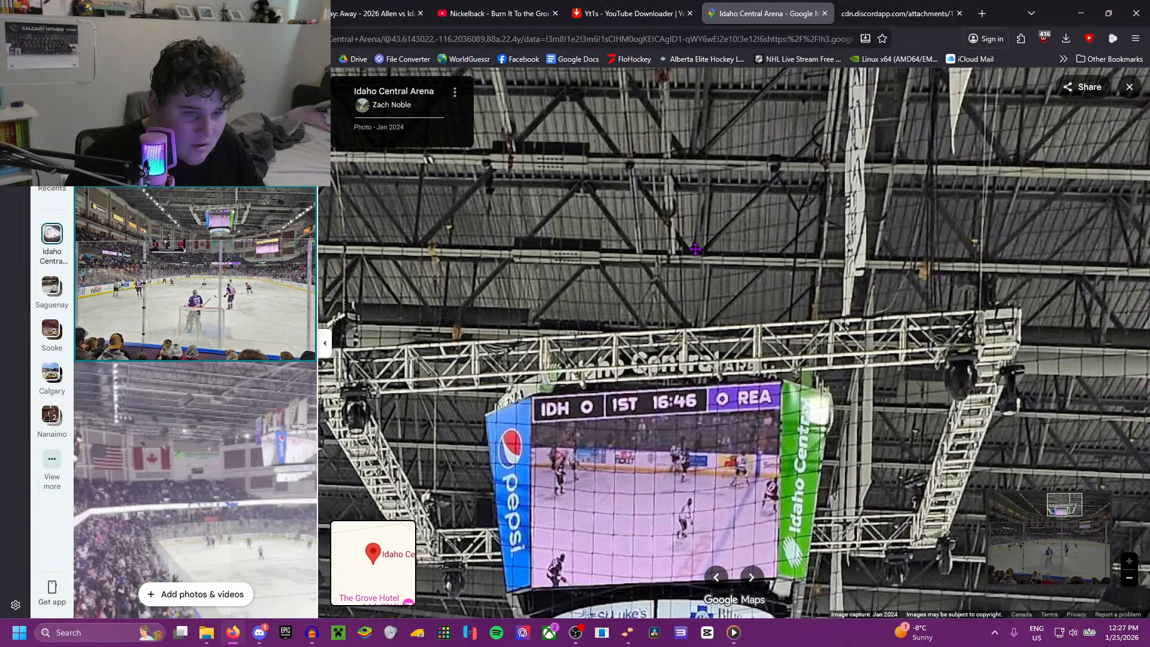
Step: Return to the Jan 24 Allen vs Idaho game replay and play the Steelheads' celebration from 1:33:58
{"action": "left_click", "coordinate": [464, 12]}
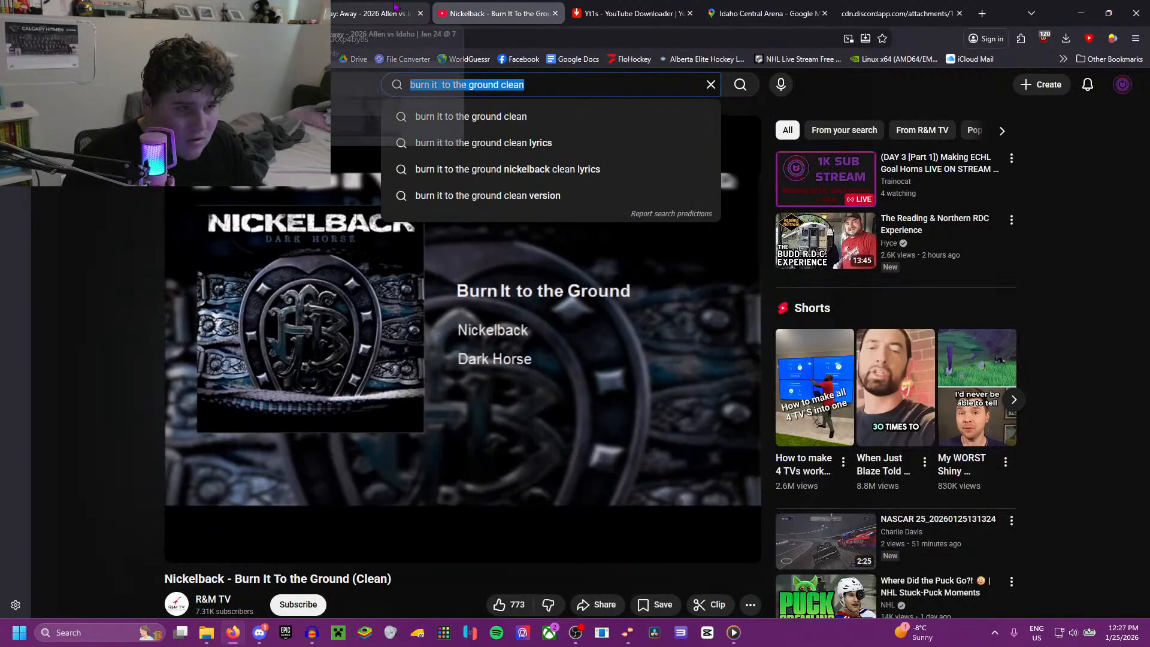
{"action": "left_click", "coordinate": [371, 13]}
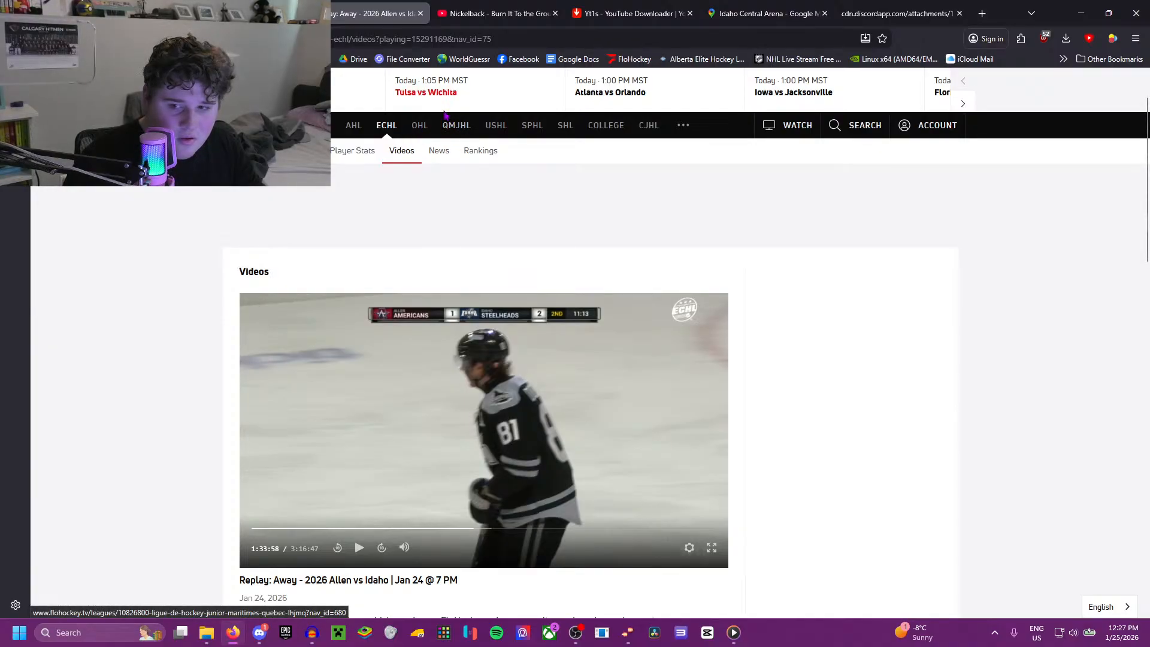
{"action": "left_click", "coordinate": [695, 506]}
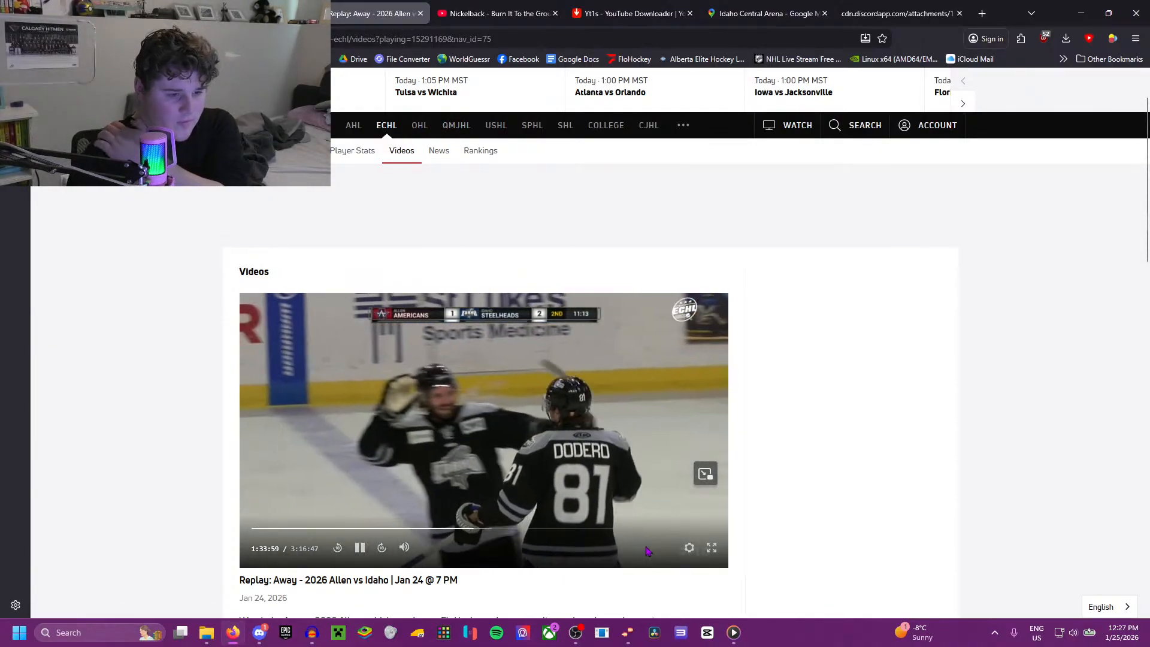
{"action": "key", "text": "Up"}
{"action": "key", "text": "Left"}
{"action": "key", "text": "Left"}
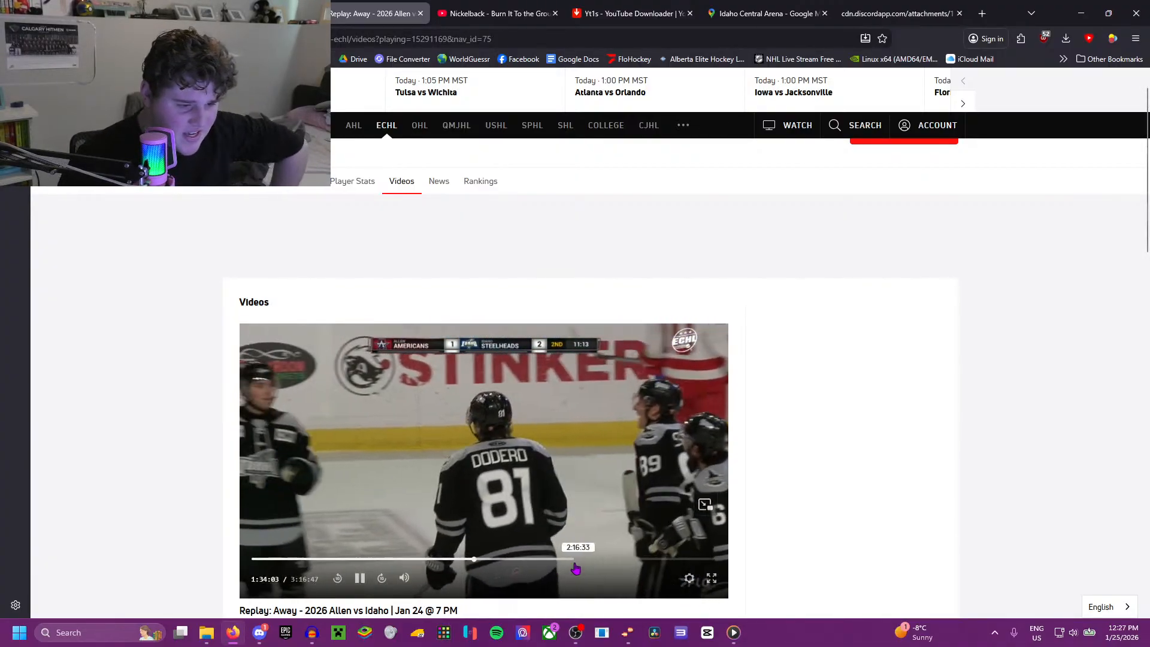
Step: Show the Allen vs Idaho replay full screen and seek back through it to 37:28 in the first period
{"action": "left_click", "coordinate": [543, 560]}
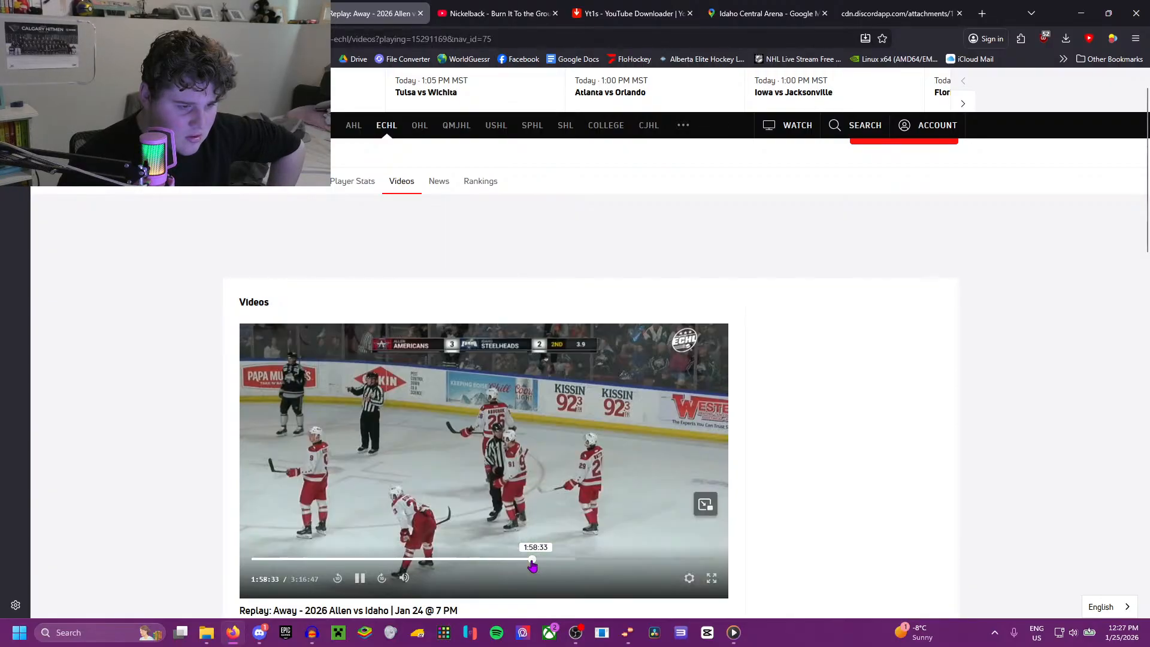
{"action": "left_click", "coordinate": [711, 582]}
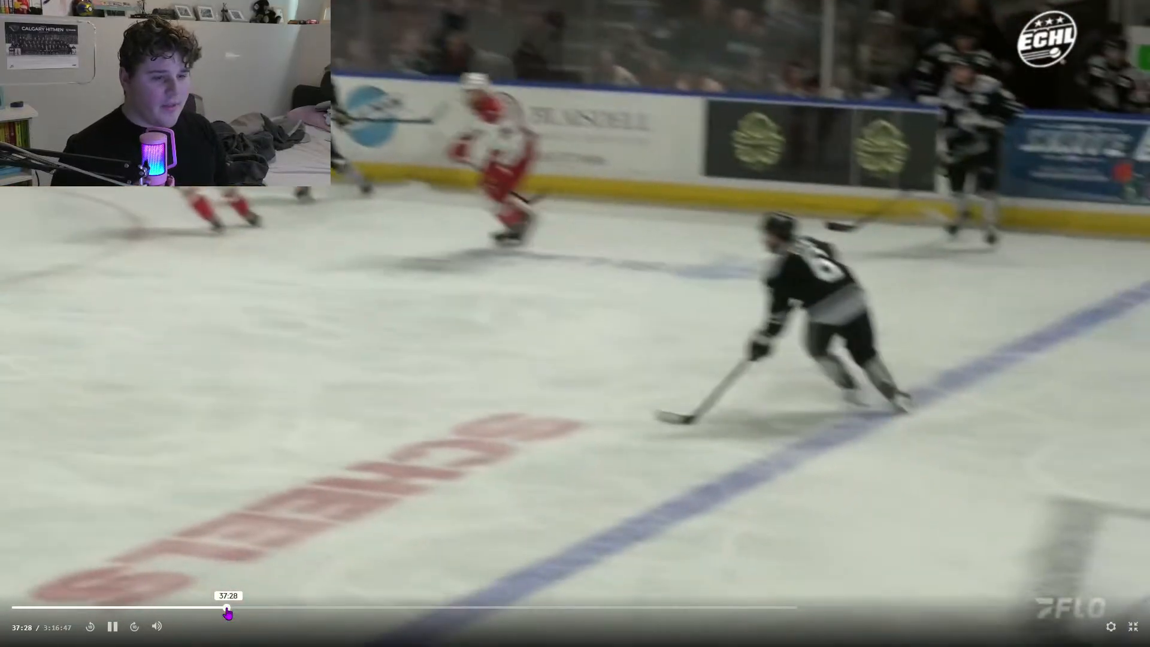
{"action": "left_click", "coordinate": [228, 608]}
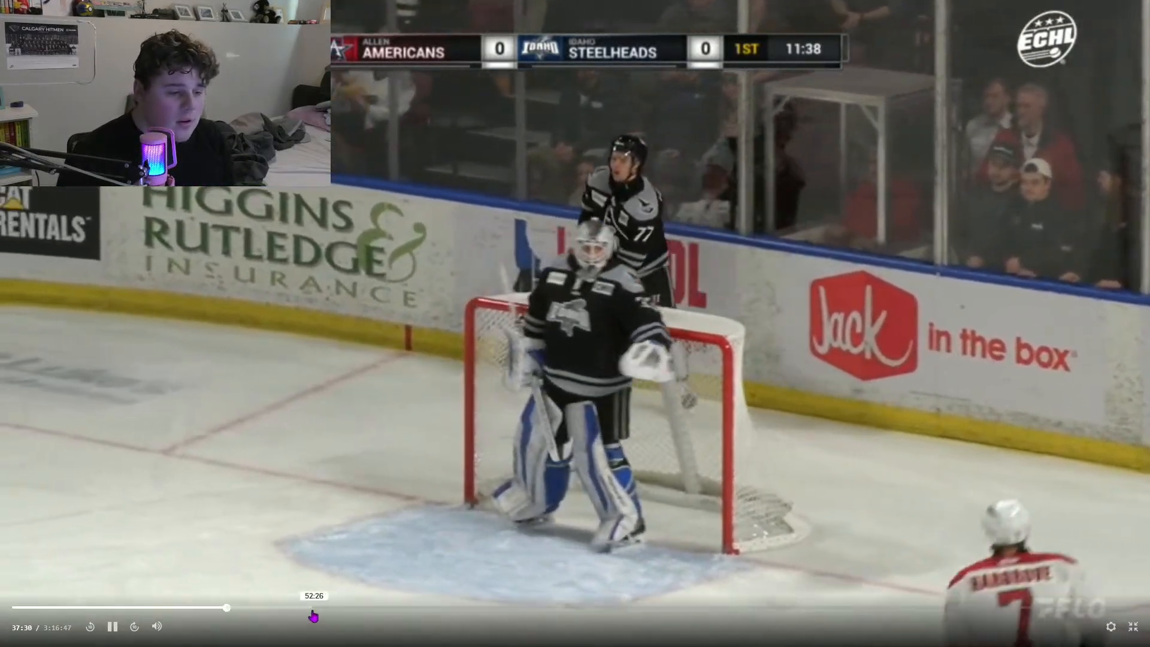
Step: Skim the Allen vs Idaho replay from the first period into the third, play from around 2:22:09, and lower the volume
{"action": "left_click", "coordinate": [312, 608]}
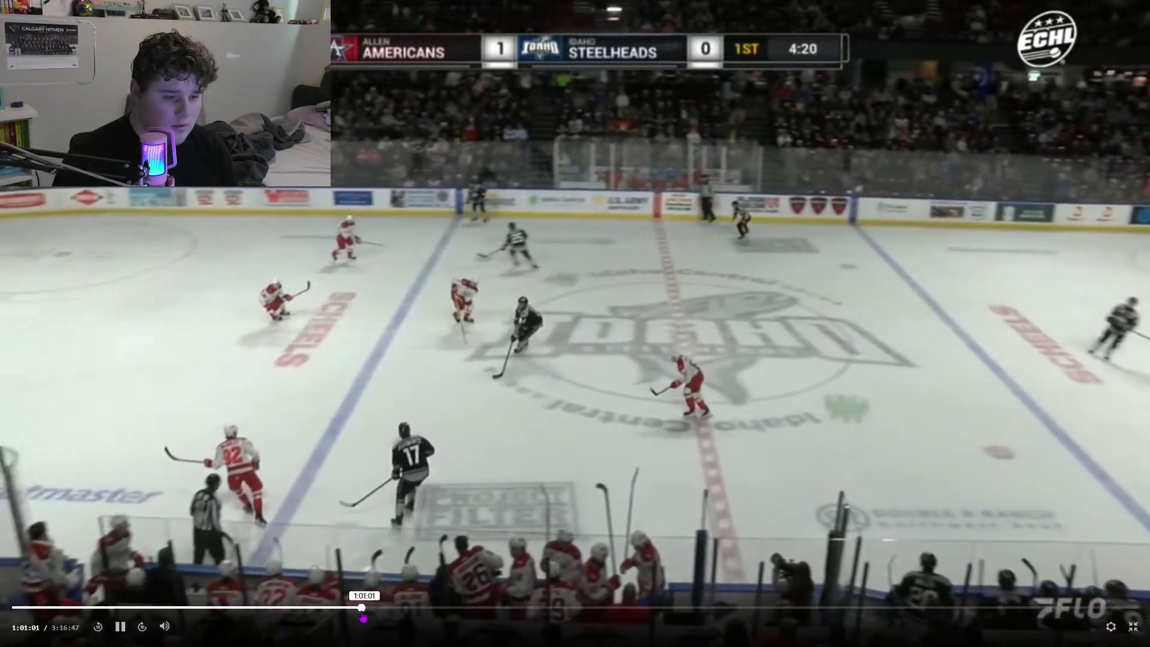
{"action": "left_click", "coordinate": [361, 607]}
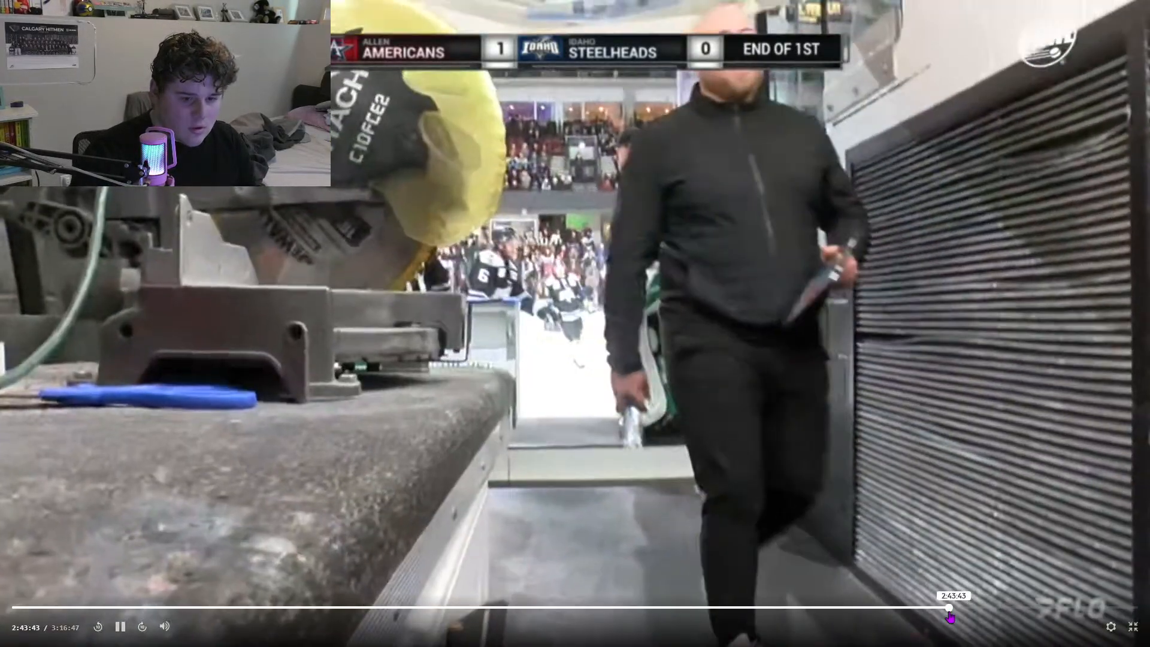
{"action": "left_click", "coordinate": [949, 610]}
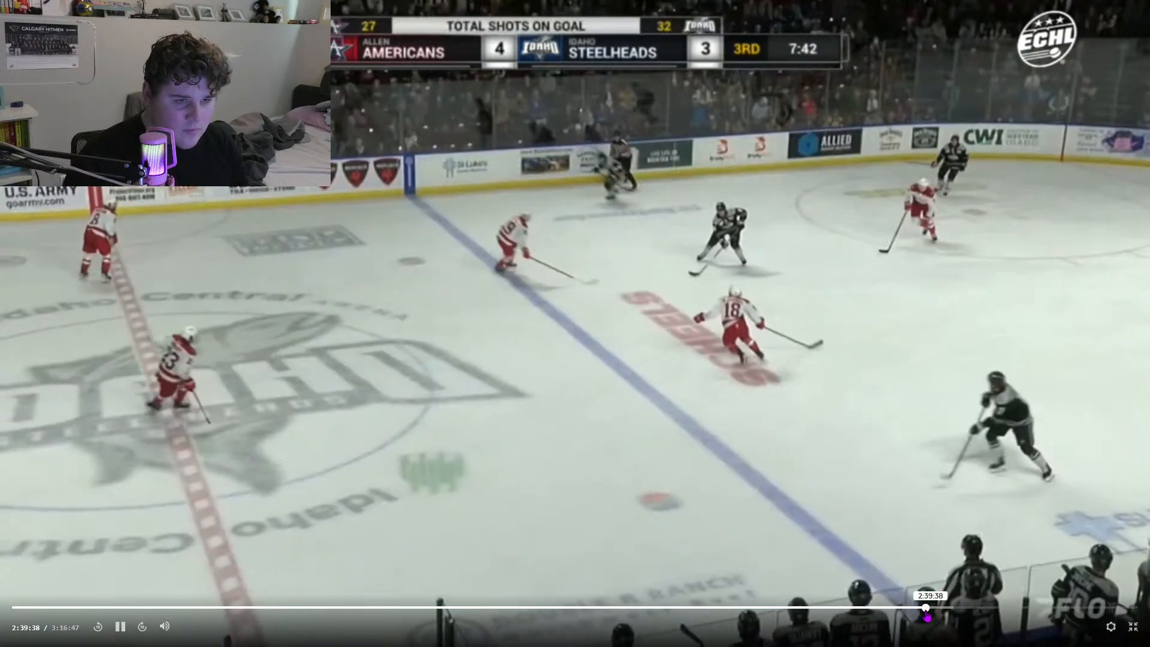
{"action": "left_click", "coordinate": [828, 610]}
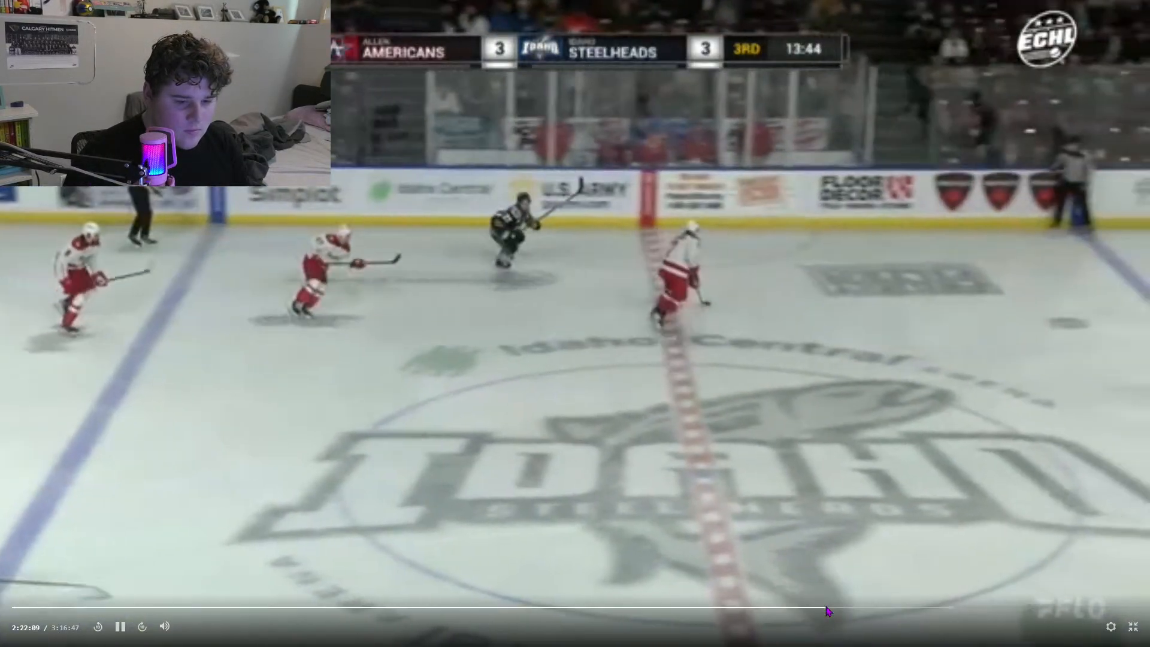
{"action": "left_click", "coordinate": [833, 609]}
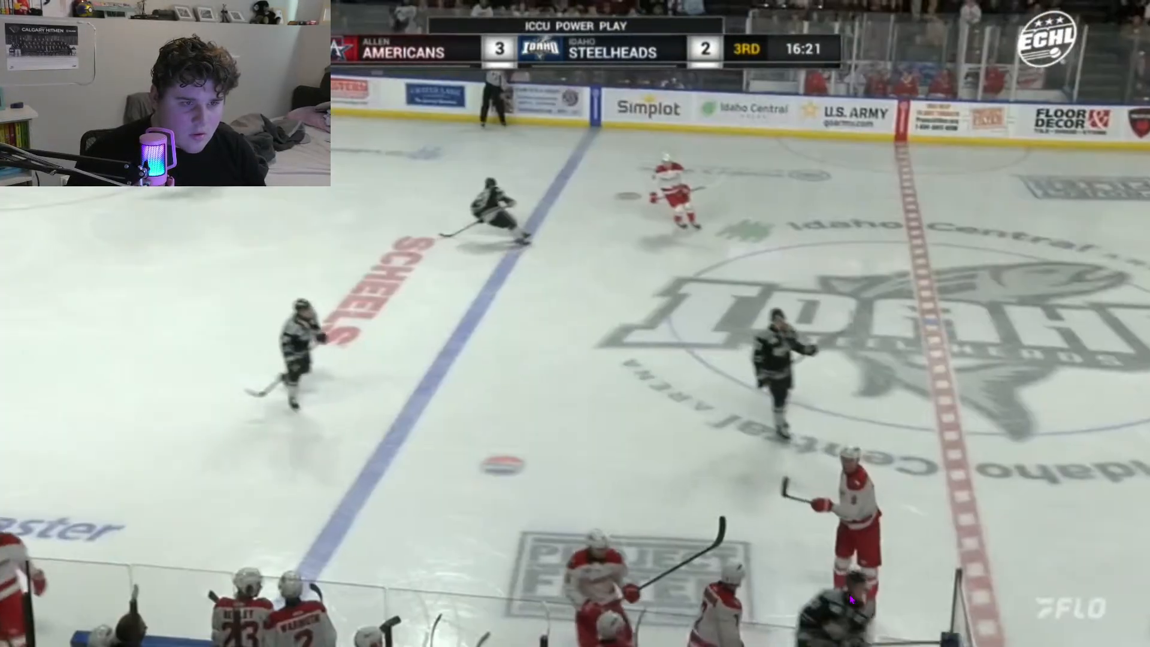
{"action": "key", "text": "XF86AudioLowerVolume"}
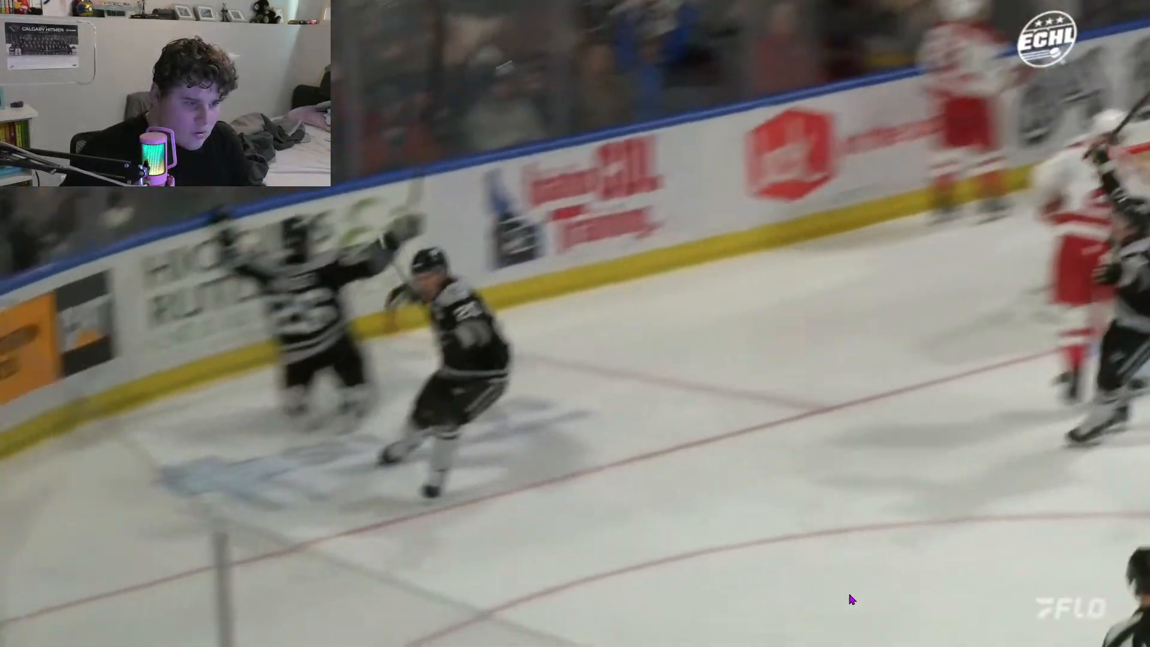
Step: Skim the rest of the third period for Steelheads goals, checking around 2:39:06, 2:52:05 and 2:40:40
{"action": "left_click", "coordinate": [923, 611]}
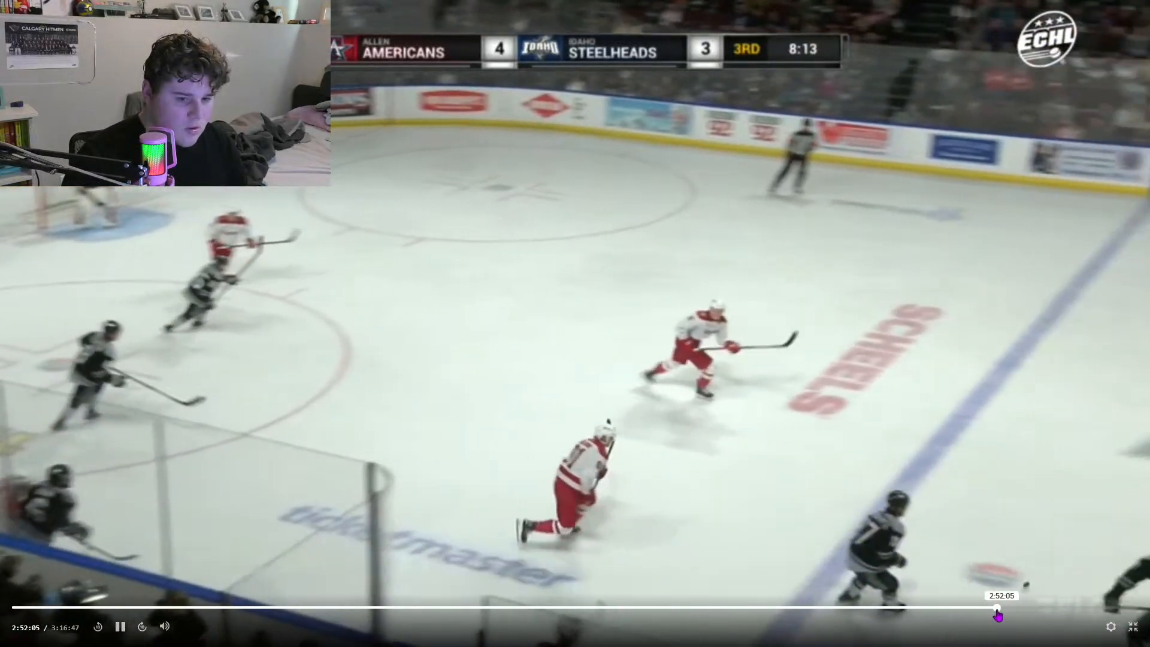
{"action": "left_click", "coordinate": [998, 611]}
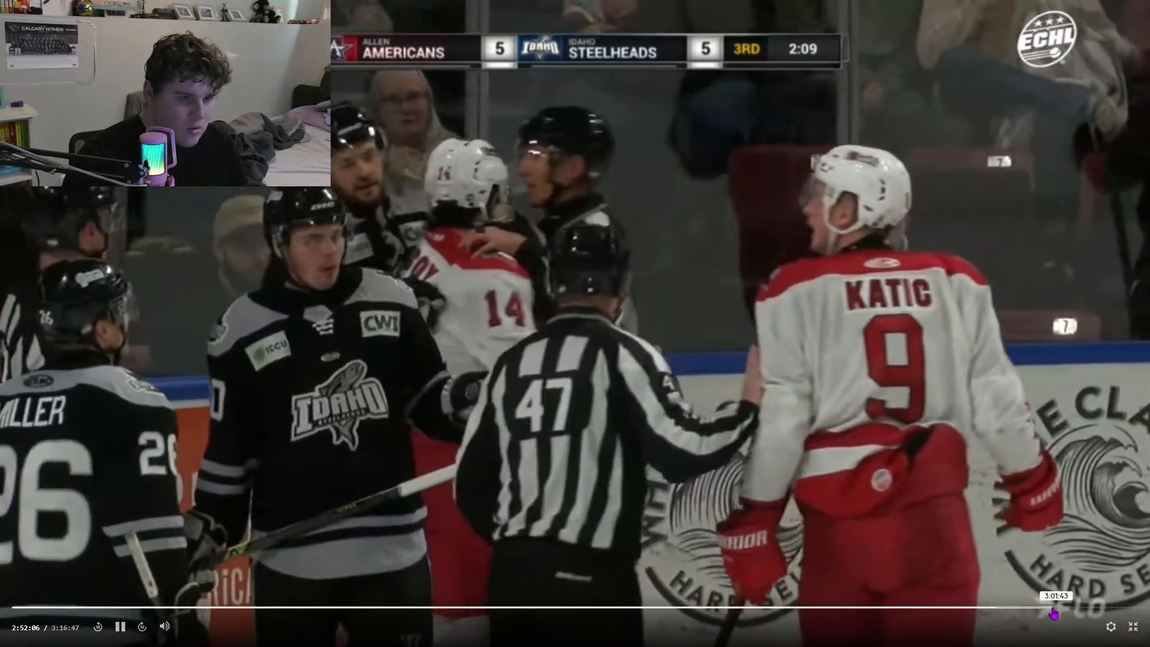
{"action": "left_click", "coordinate": [1054, 611]}
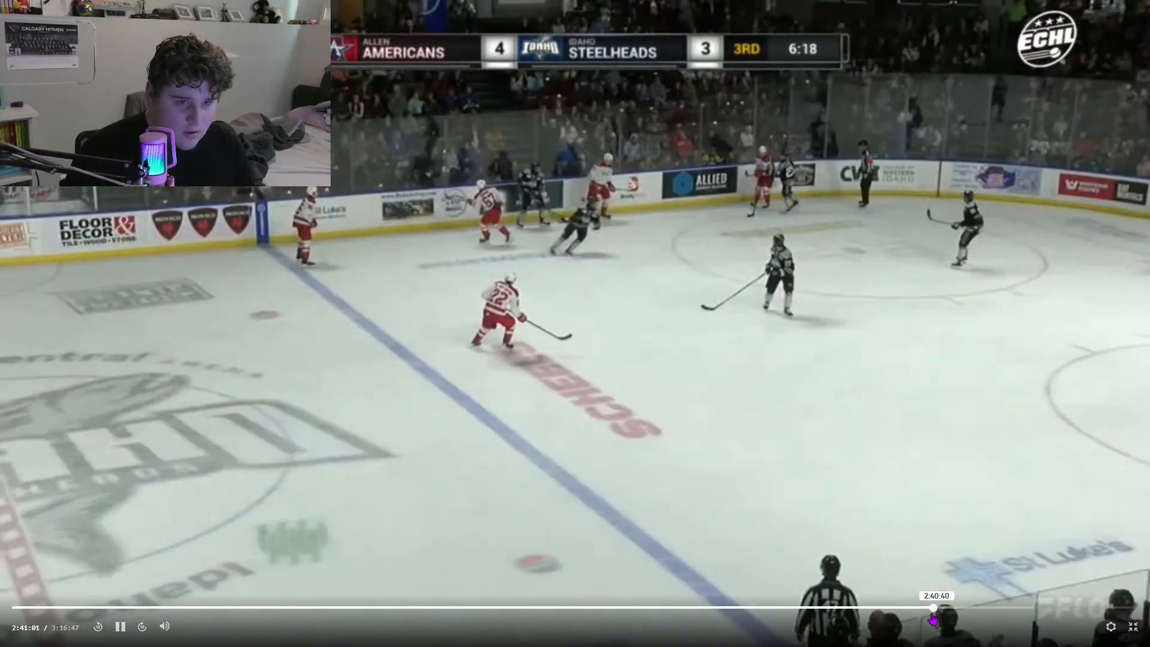
{"action": "key", "text": "Right"}
{"action": "key", "text": "Right"}
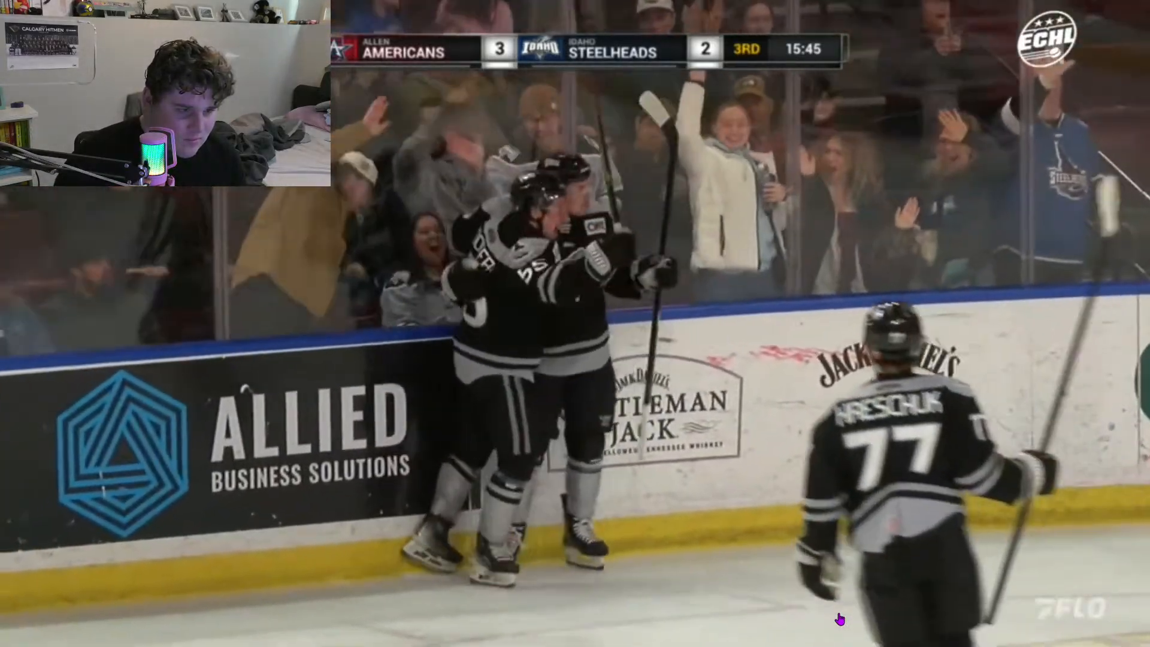
Step: Seek through the end of the replay for the Steelheads' overtime winner, play the celebration and pause at 2:59:12
{"action": "mouse_move", "coordinate": [963, 584]}
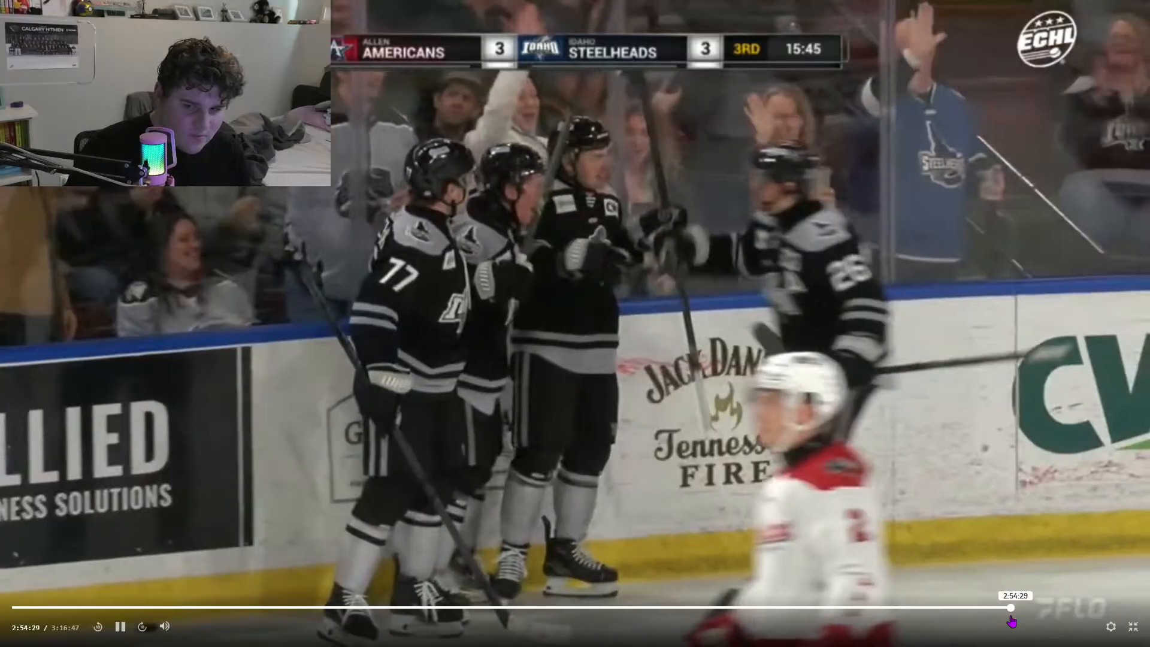
{"action": "left_click", "coordinate": [1010, 615]}
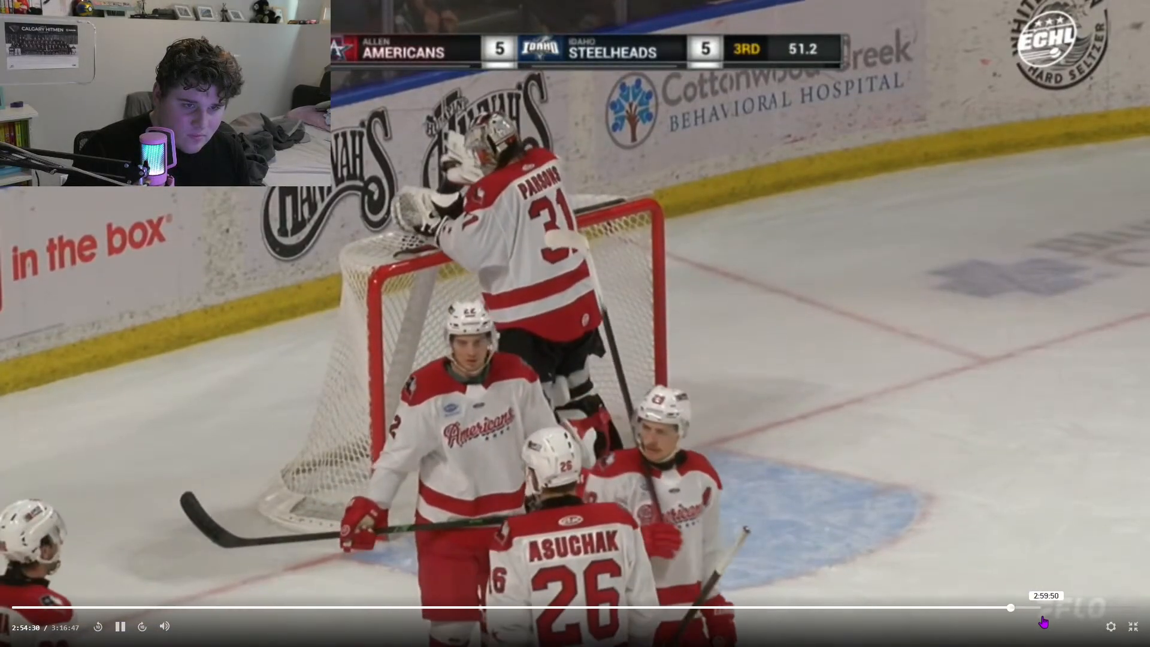
{"action": "left_click", "coordinate": [1083, 622]}
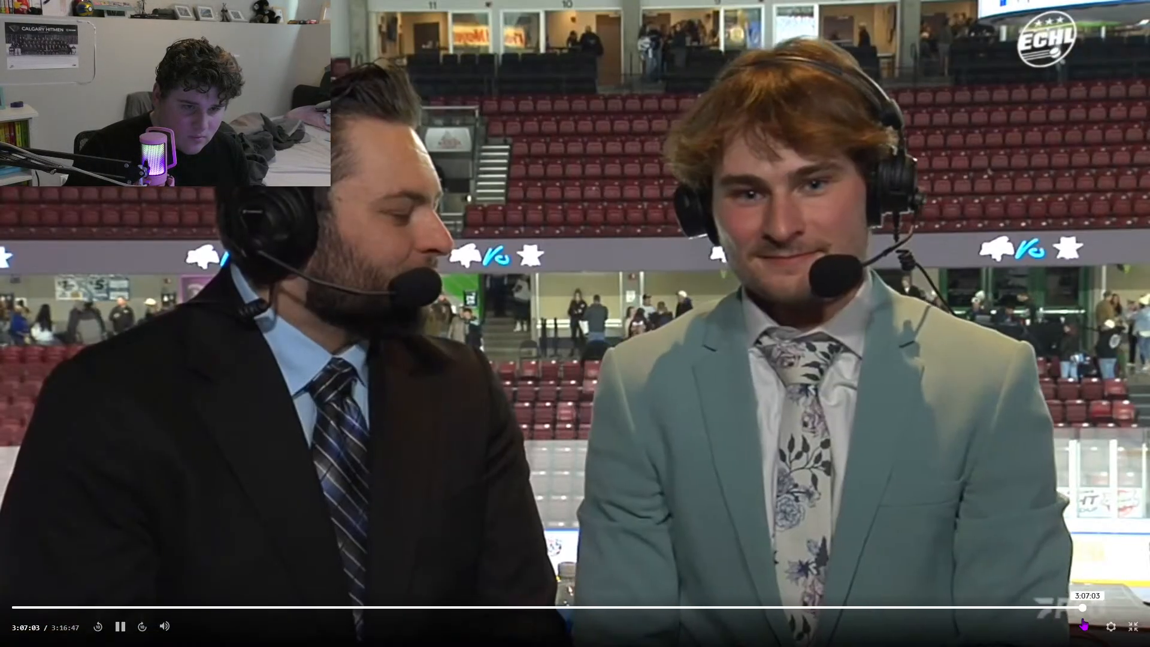
{"action": "left_click", "coordinate": [1076, 623]}
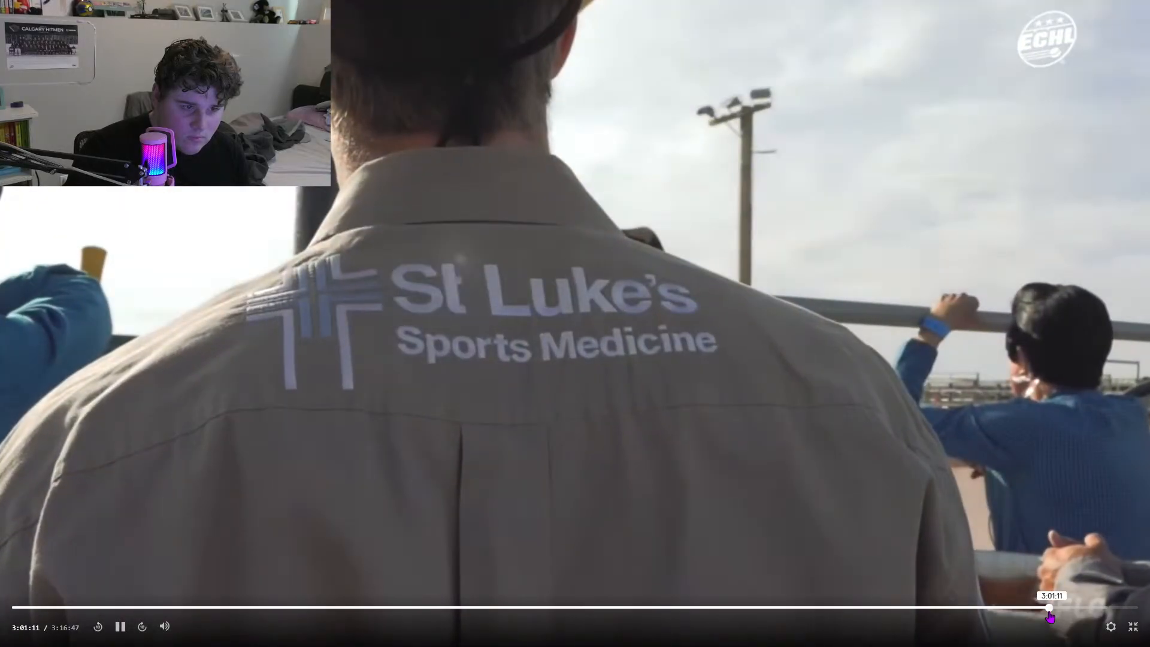
{"action": "left_click", "coordinate": [1051, 617]}
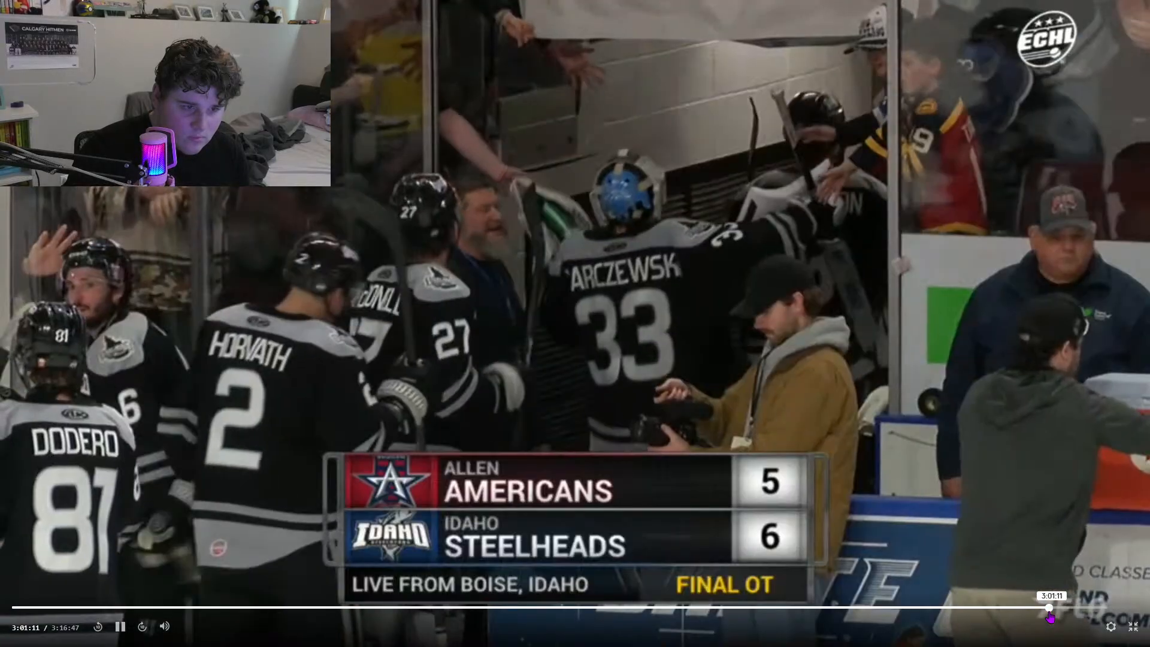
{"action": "left_click", "coordinate": [1037, 617]}
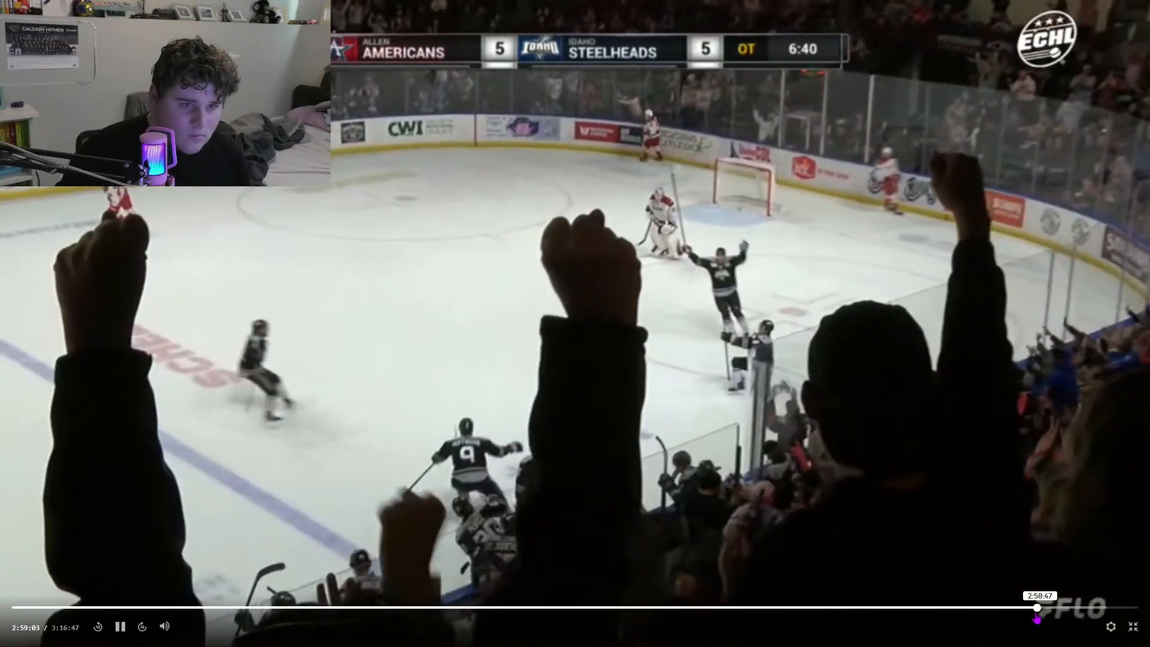
{"action": "left_click", "coordinate": [1037, 617]}
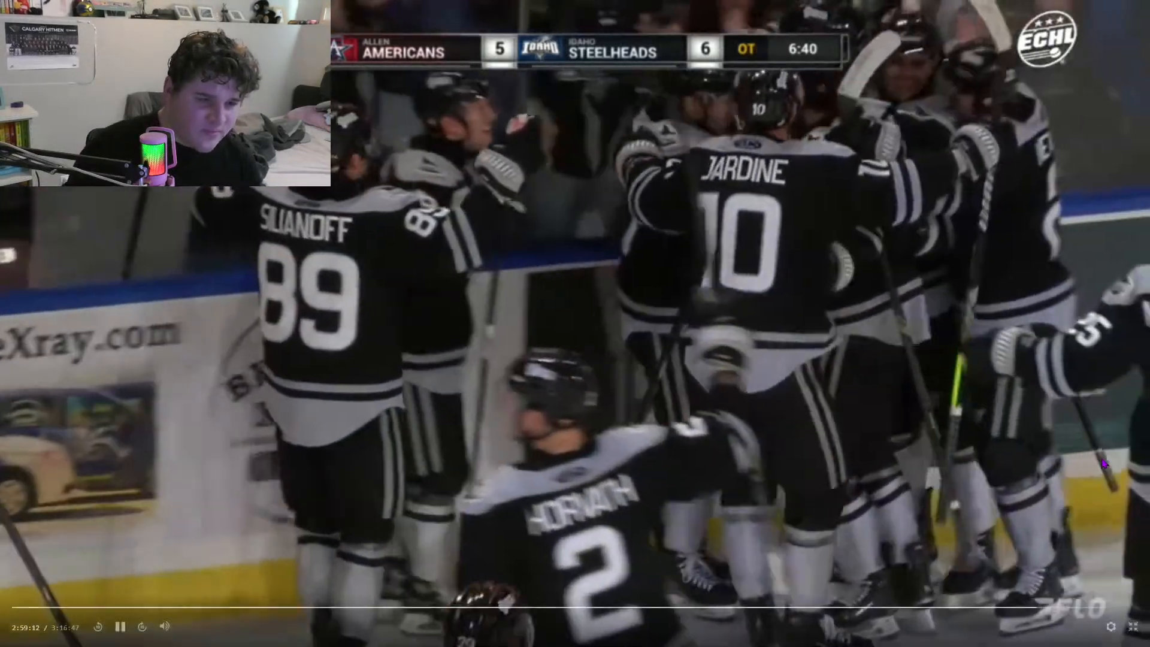
{"action": "left_click", "coordinate": [1106, 464]}
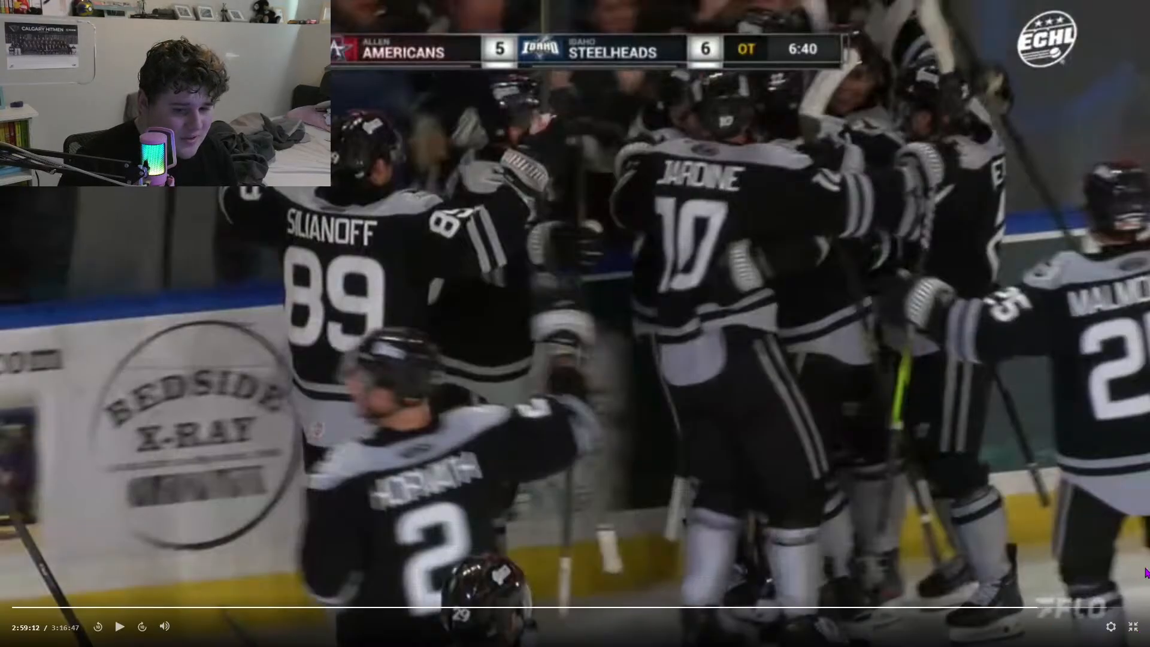
Step: Exit the replay's full-screen view and switch to the Idaho Central Arena photos in Google Maps
{"action": "left_click", "coordinate": [1133, 626]}
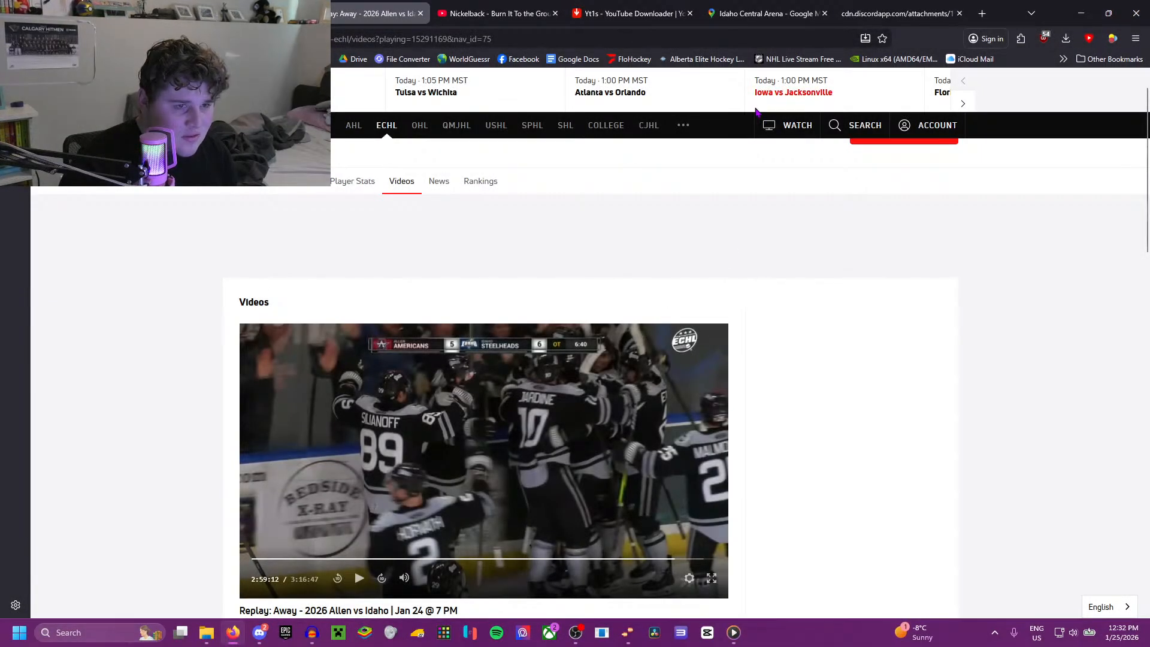
{"action": "left_click", "coordinate": [605, 8]}
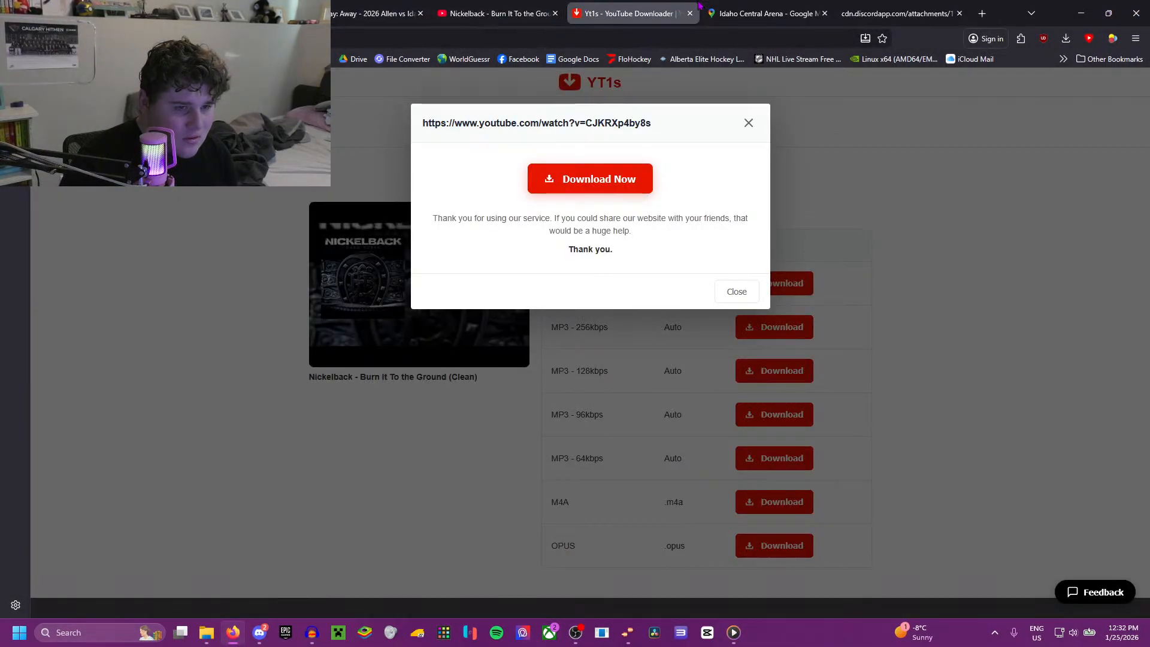
{"action": "left_click", "coordinate": [738, 7]}
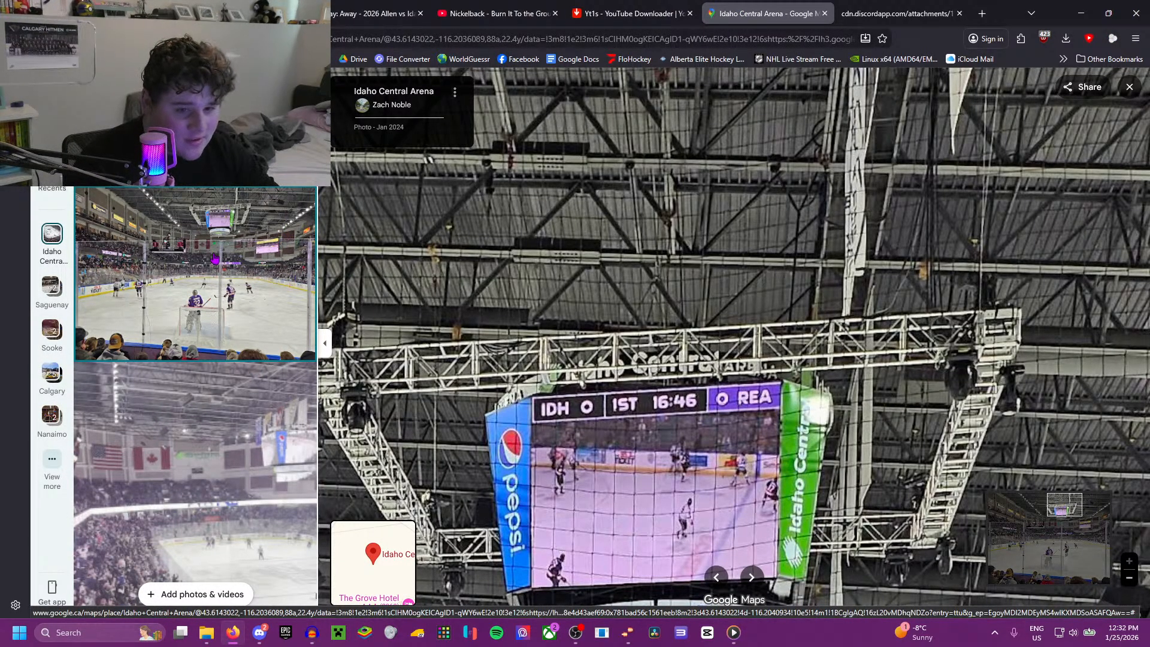
Step: Open the May 2025 arena photo and examine the ceiling from the flag wall across the center scoreboard to the end-wall video screen
{"action": "scroll", "coordinate": [214, 259], "scroll_direction": "down", "scroll_amount": 10}
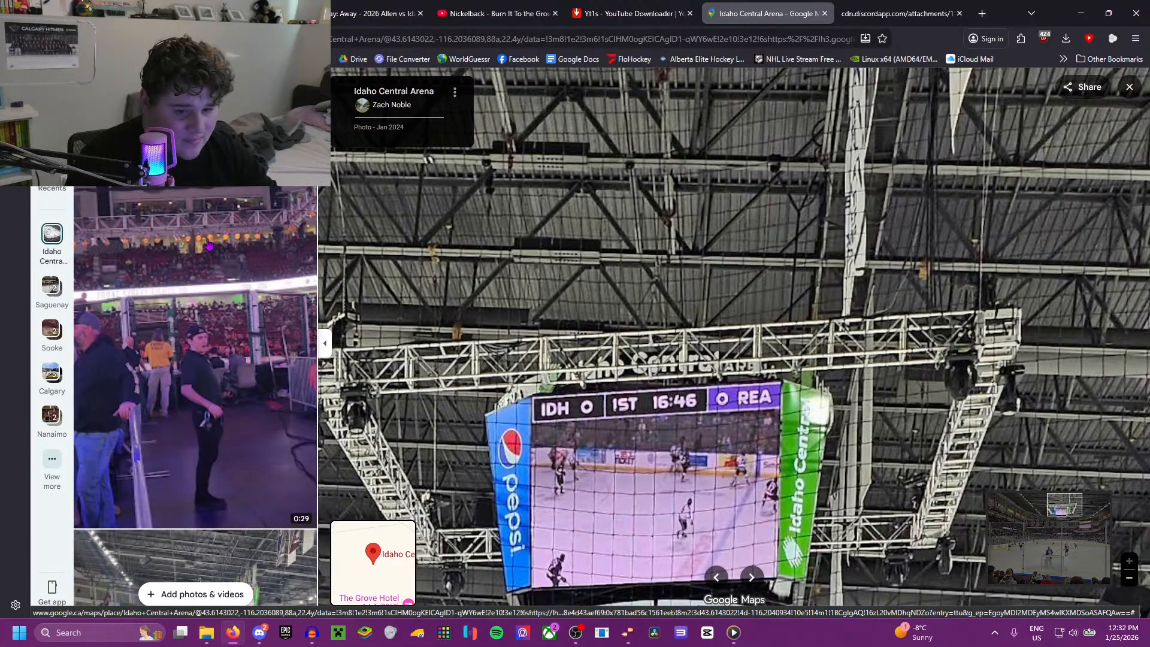
{"action": "scroll", "coordinate": [208, 245], "scroll_direction": "down", "scroll_amount": 5}
{"action": "left_click", "coordinate": [220, 322]}
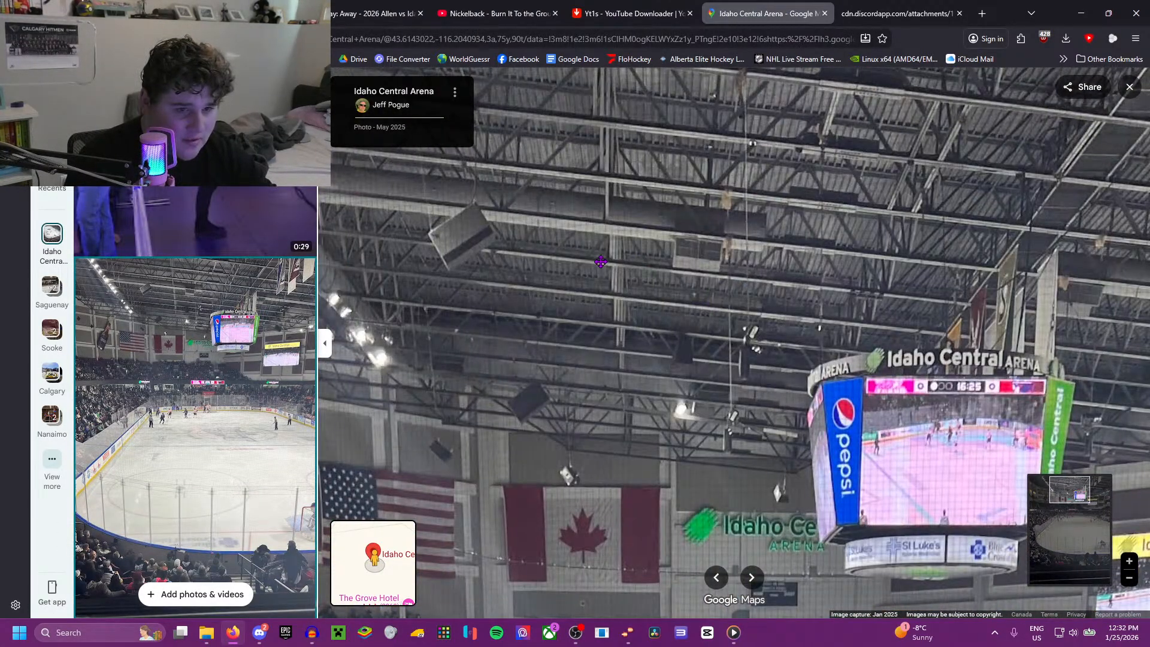
{"action": "left_click_drag", "start_coordinate": [573, 256], "coordinate": [767, 339]}
{"action": "scroll", "coordinate": [768, 336], "scroll_direction": "up", "scroll_amount": 3}
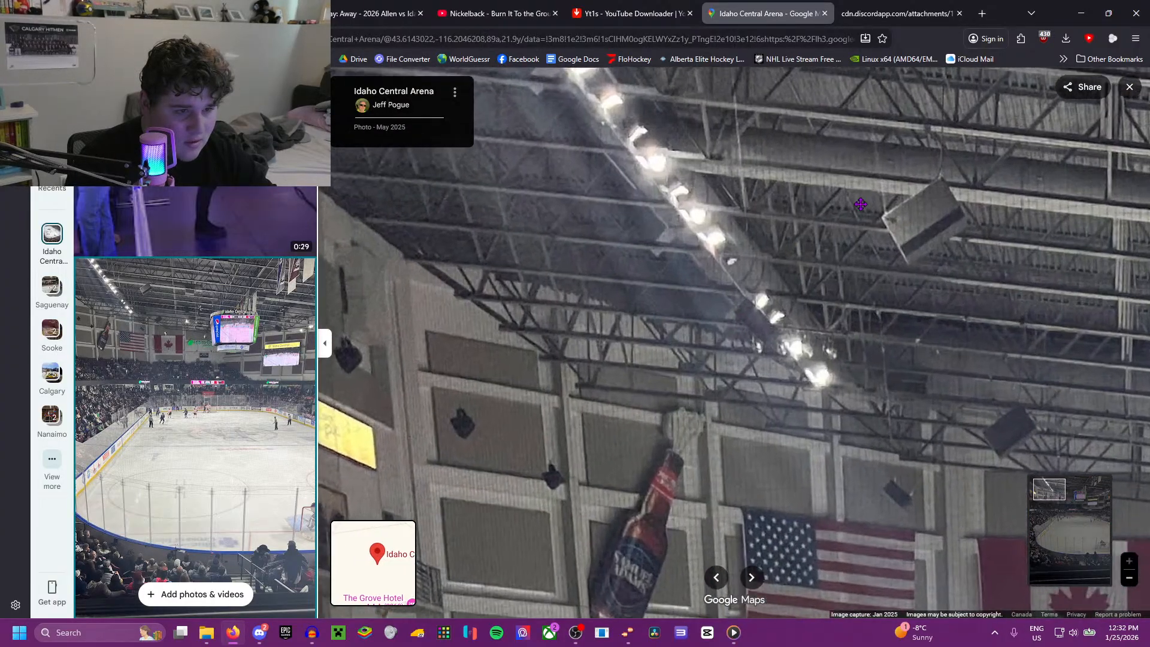
{"action": "left_click_drag", "start_coordinate": [861, 205], "coordinate": [791, 262]}
{"action": "left_click_drag", "start_coordinate": [904, 270], "coordinate": [532, 280]}
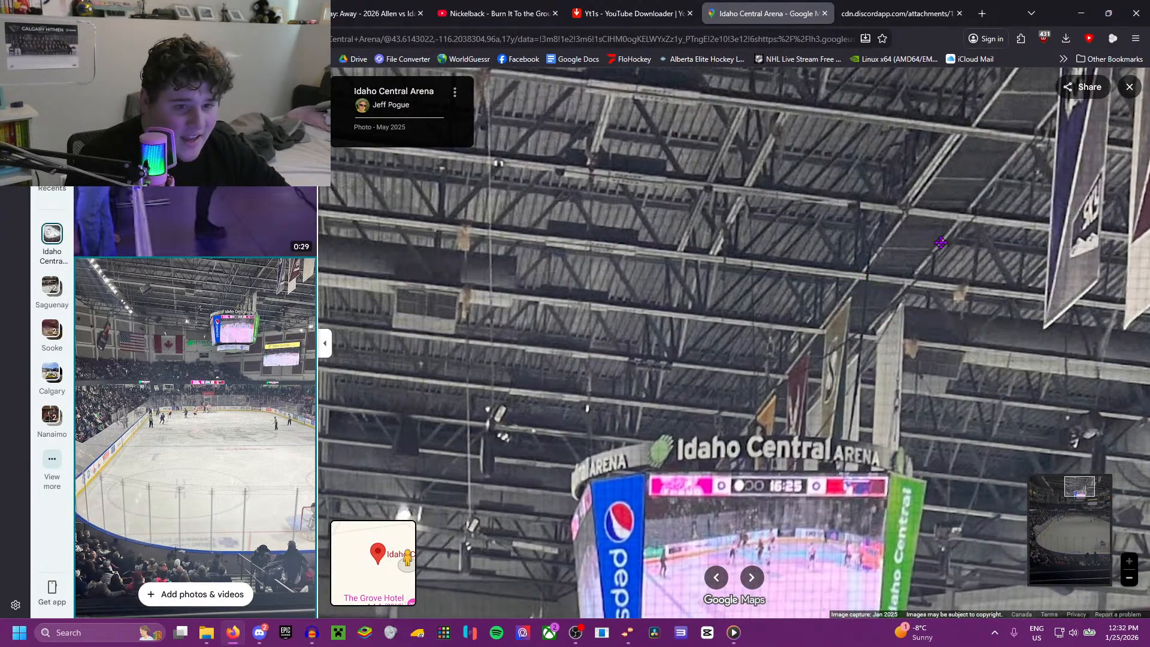
{"action": "left_click_drag", "start_coordinate": [941, 243], "coordinate": [908, 250]}
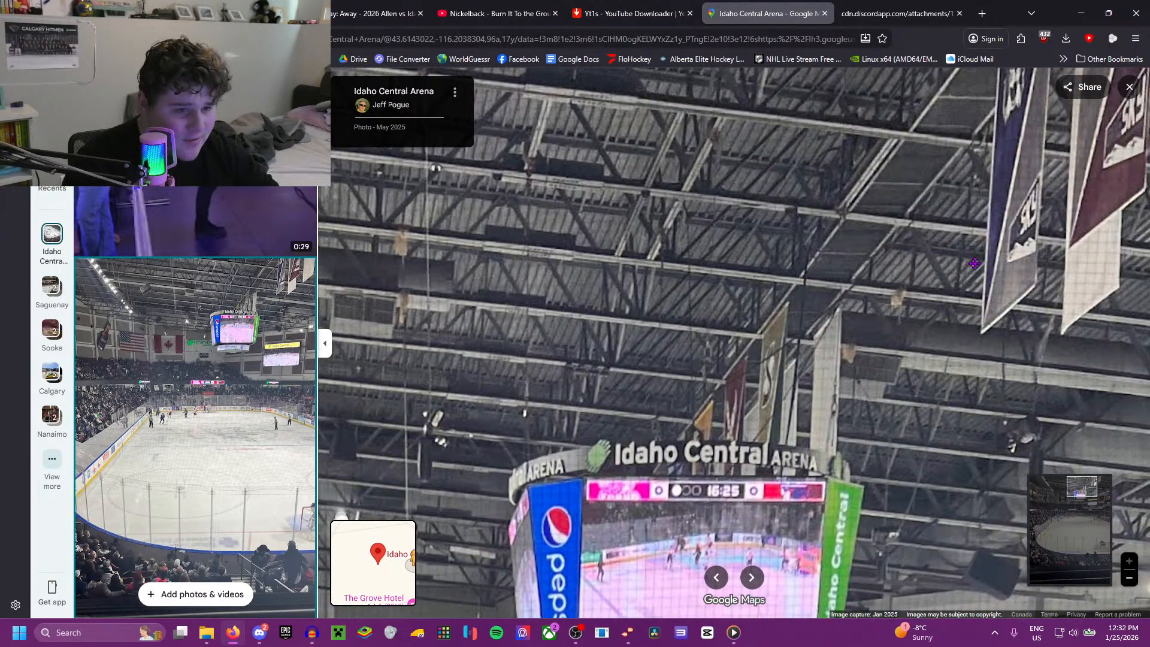
{"action": "left_click_drag", "start_coordinate": [975, 264], "coordinate": [665, 270]}
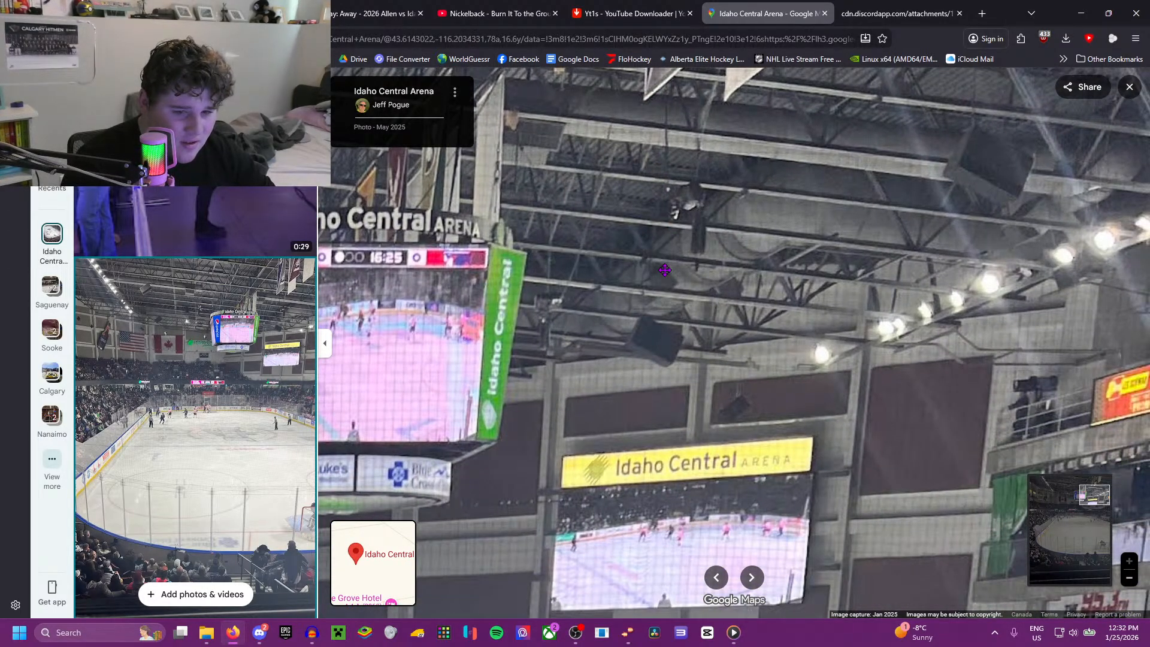
{"action": "left_click_drag", "start_coordinate": [483, 284], "coordinate": [481, 289]}
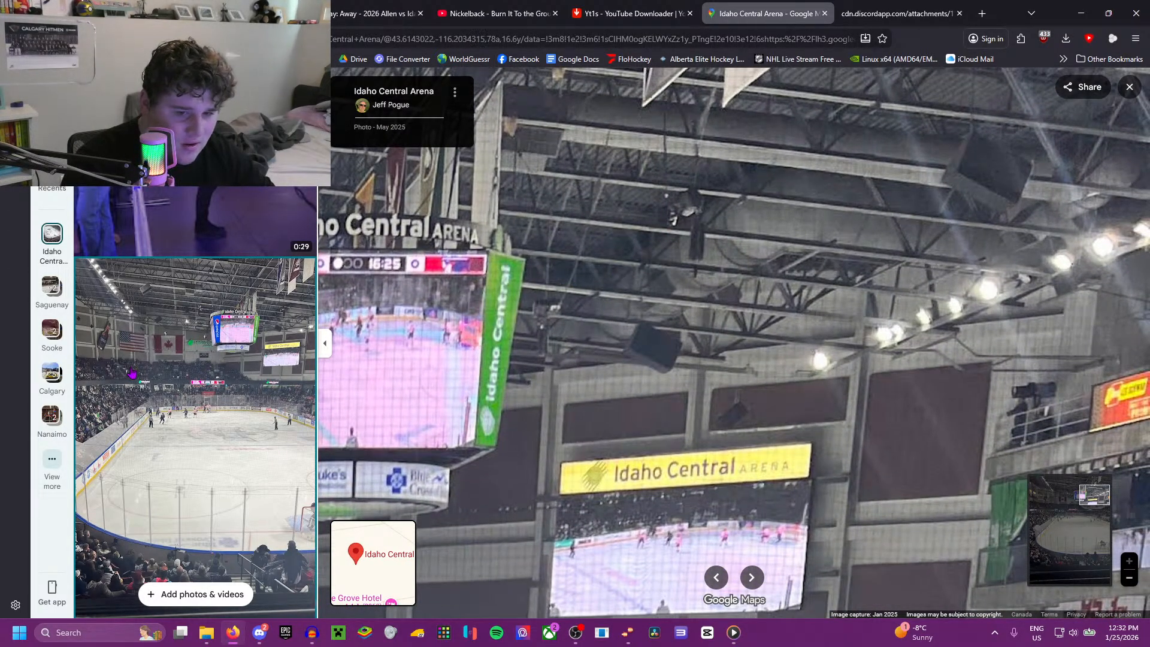
Step: Open the Feb 2024 photo with the ice resurfacer and examine the rafters from the end-wall video screen to the opposite stands
{"action": "scroll", "coordinate": [132, 373], "scroll_direction": "down", "scroll_amount": 5}
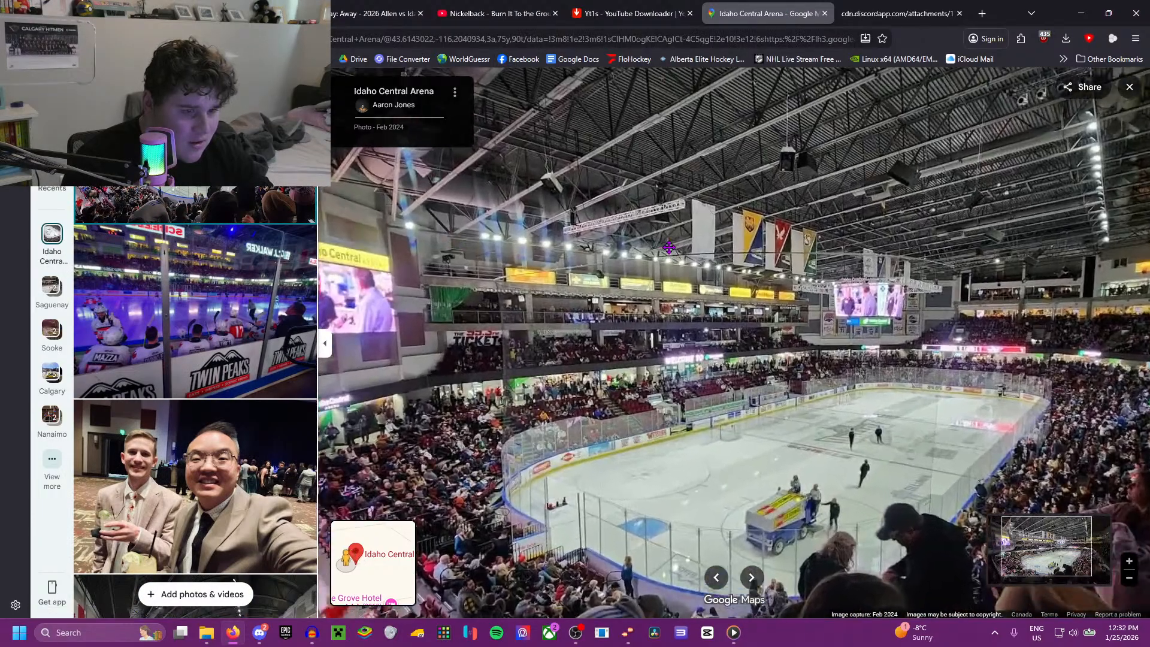
{"action": "scroll", "coordinate": [670, 247], "scroll_direction": "up", "scroll_amount": 5}
{"action": "left_click_drag", "start_coordinate": [669, 247], "coordinate": [975, 331]}
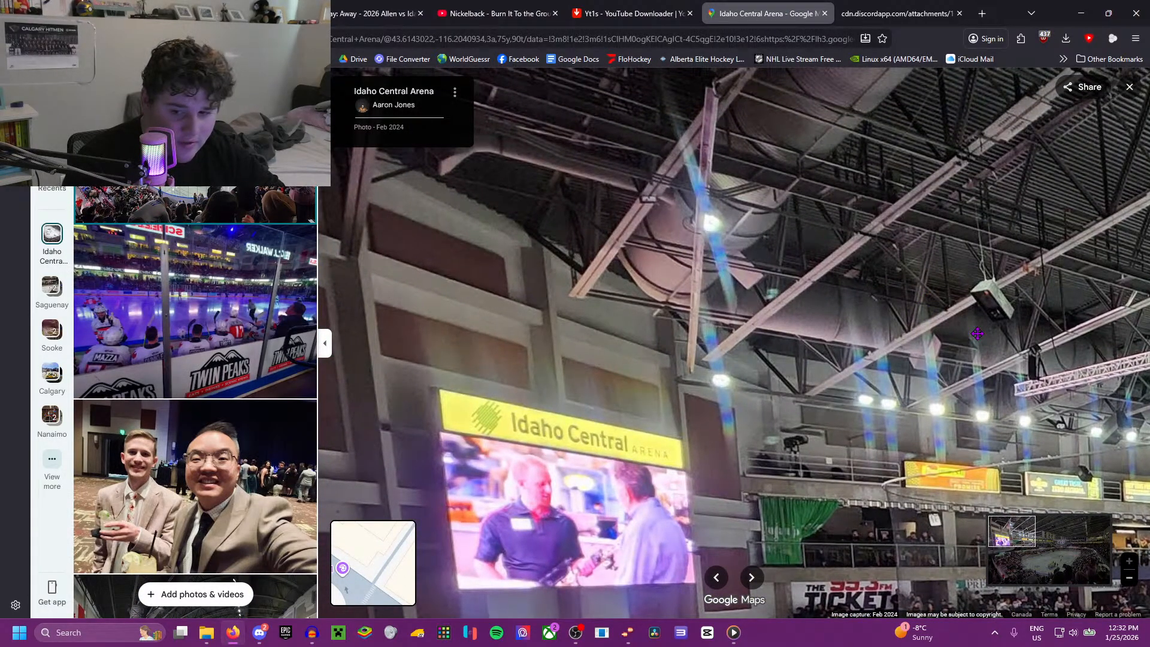
{"action": "left_click_drag", "start_coordinate": [481, 323], "coordinate": [467, 341]}
{"action": "scroll", "coordinate": [169, 331], "scroll_direction": "down", "scroll_amount": 3}
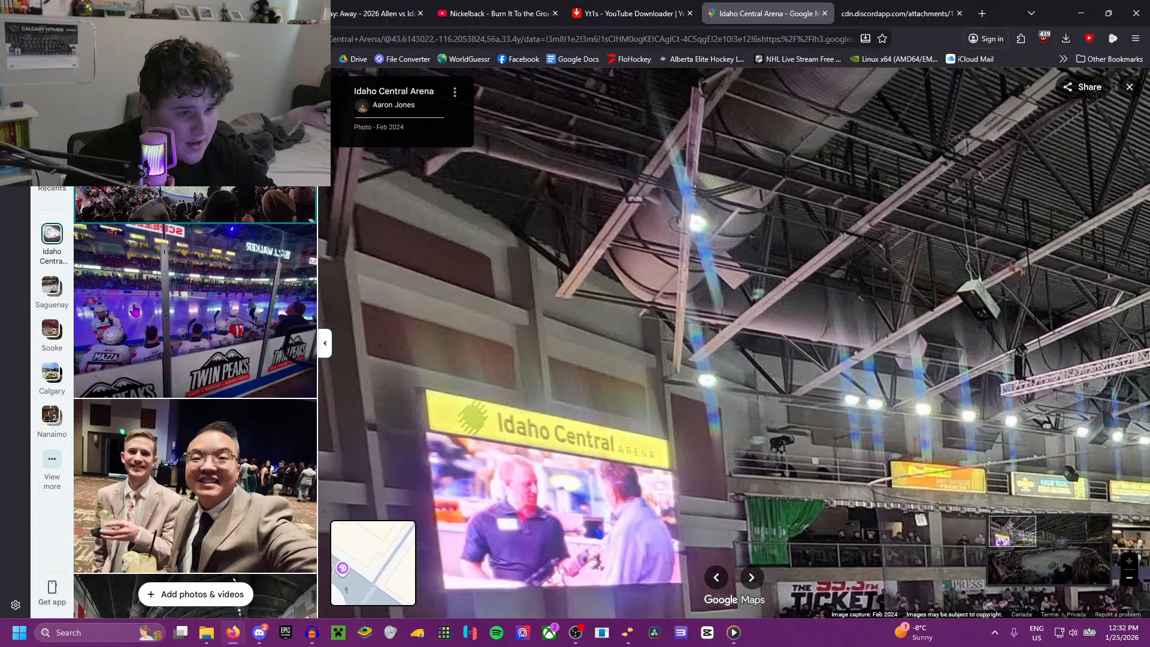
{"action": "left_click_drag", "start_coordinate": [896, 436], "coordinate": [472, 334]}
{"action": "left_click_drag", "start_coordinate": [829, 345], "coordinate": [616, 506]}
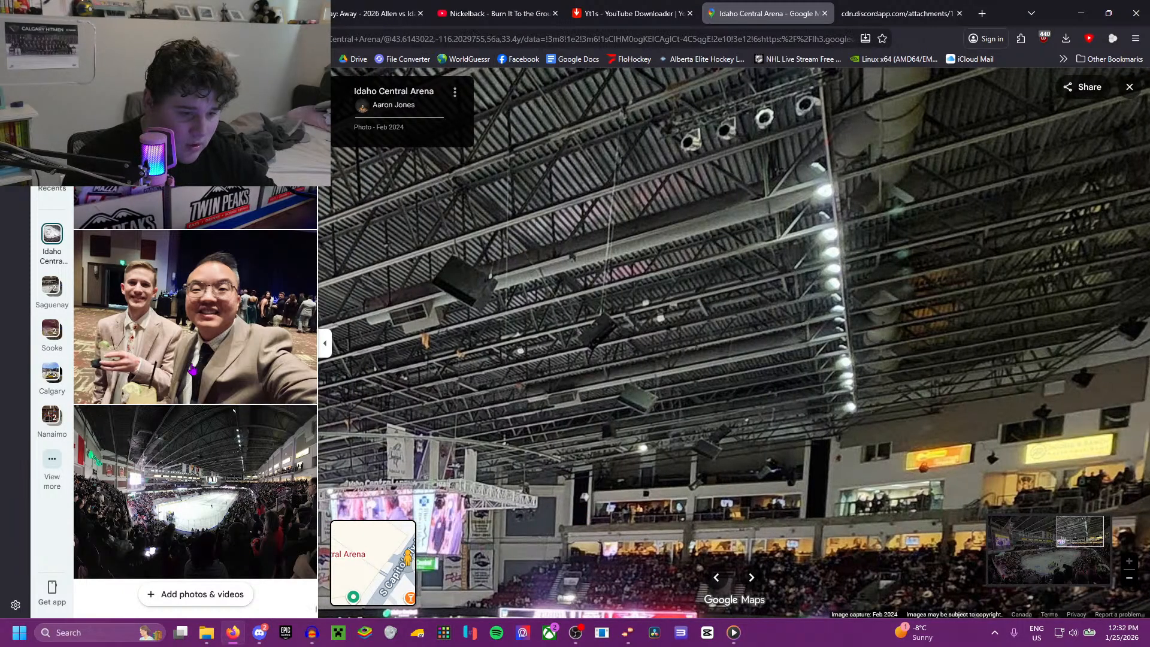
Step: View the dark wide-angle Feb 2024 photo, and reopen the Jan 2024 behind-the-net photo to examine the rafters around the scoreboard truss
{"action": "left_click", "coordinate": [263, 451]}
{"action": "scroll", "coordinate": [257, 420], "scroll_direction": "down", "scroll_amount": 6}
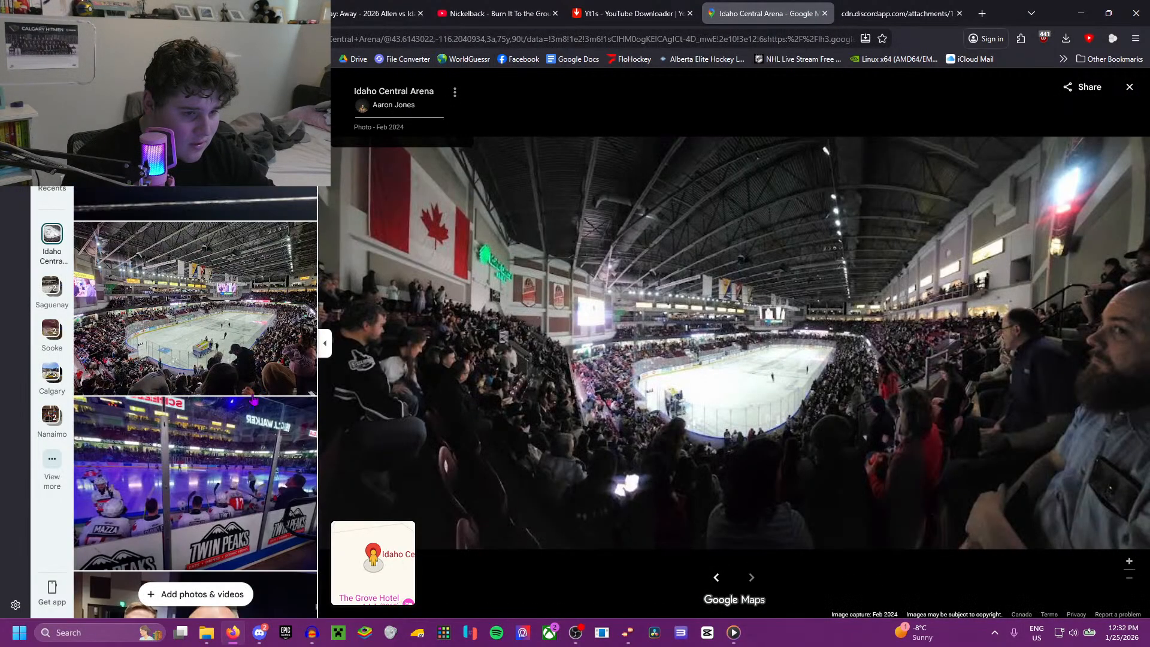
{"action": "left_click", "coordinate": [219, 301]}
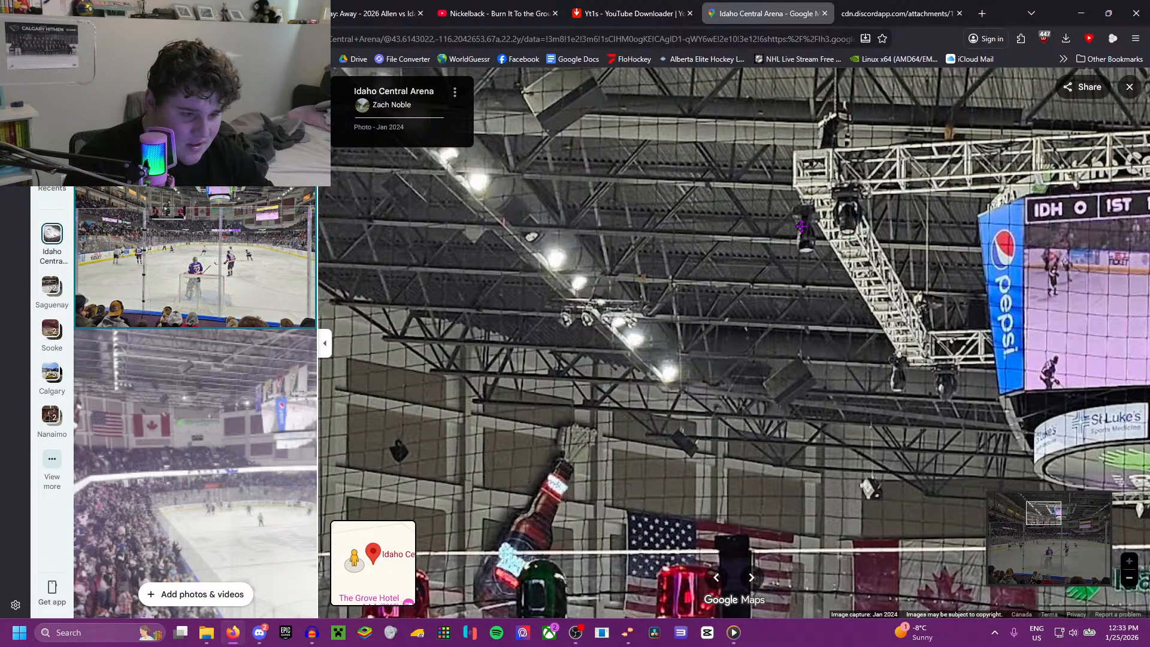
{"action": "left_click_drag", "start_coordinate": [802, 226], "coordinate": [741, 388]}
{"action": "left_click_drag", "start_coordinate": [863, 222], "coordinate": [759, 316]}
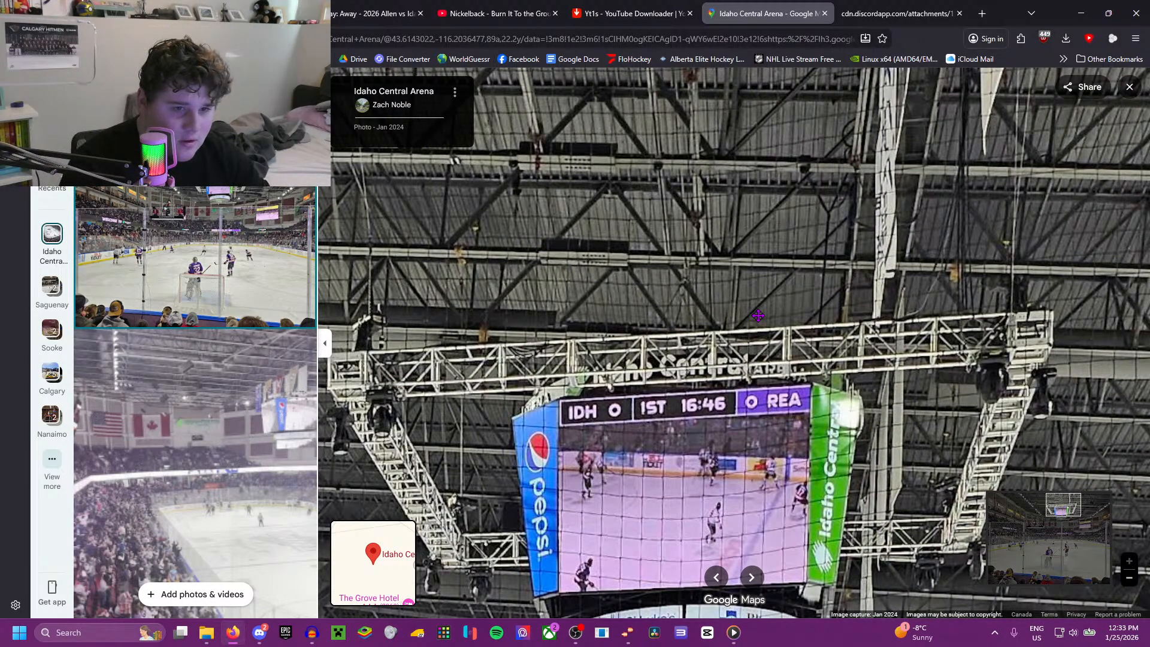
Step: Finish examining the rafters beside the scoreboard truss, and search YouTube for "ship horn sound effect"
{"action": "left_click_drag", "start_coordinate": [879, 299], "coordinate": [758, 294]}
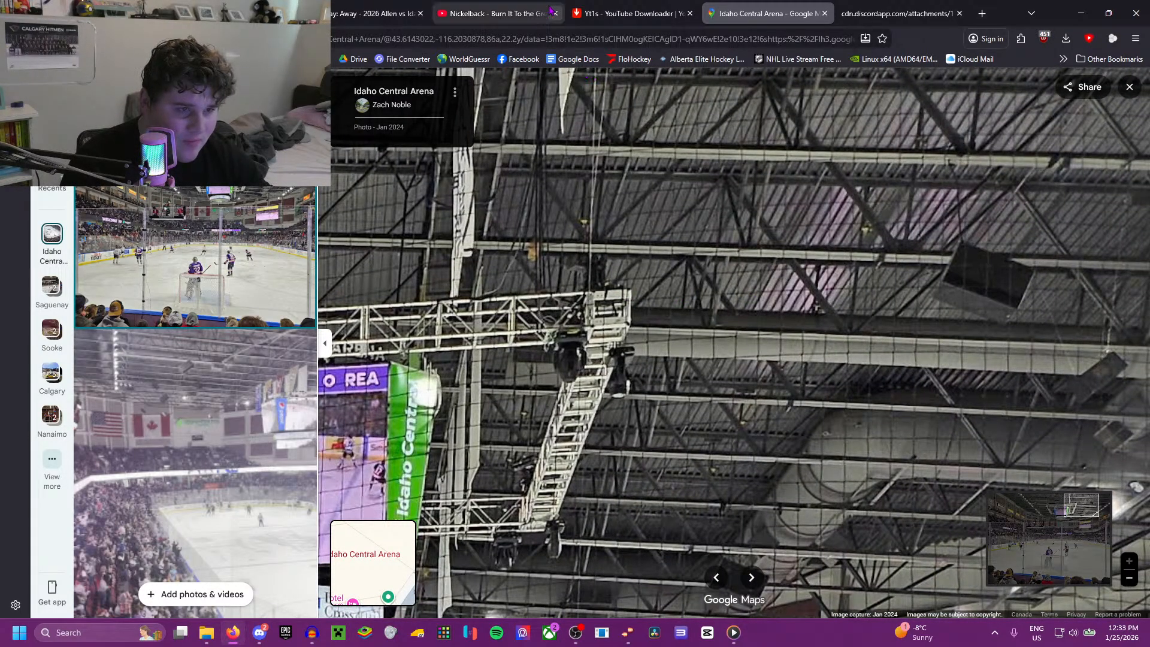
{"action": "left_click", "coordinate": [529, 12]}
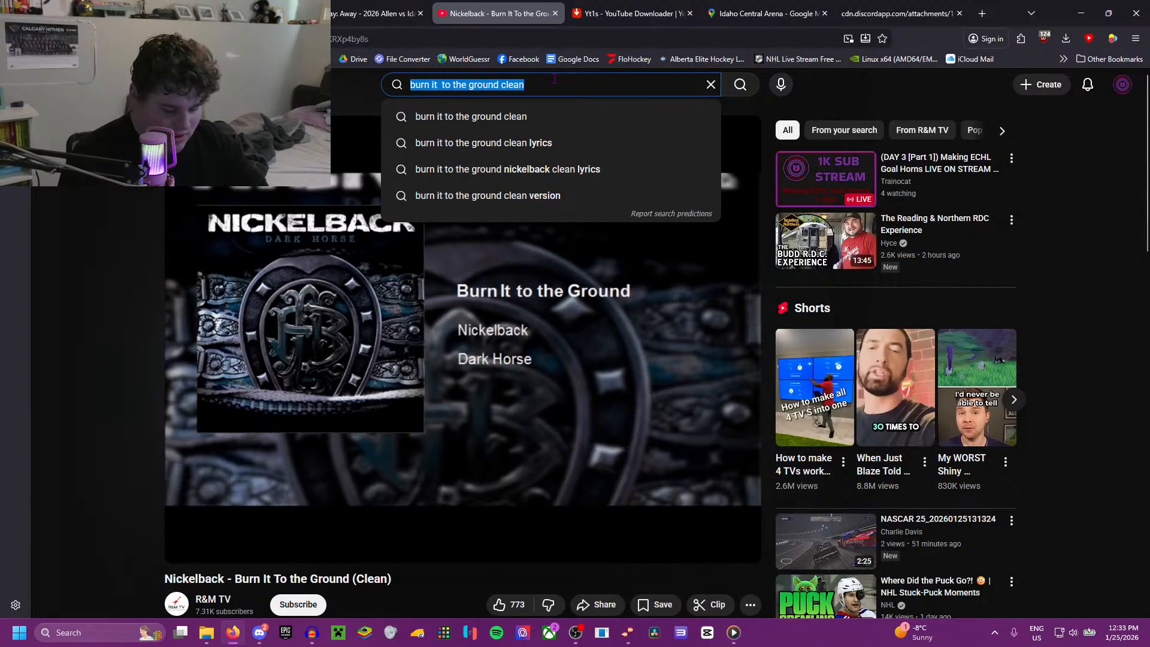
{"action": "type", "text": "ship hor"}
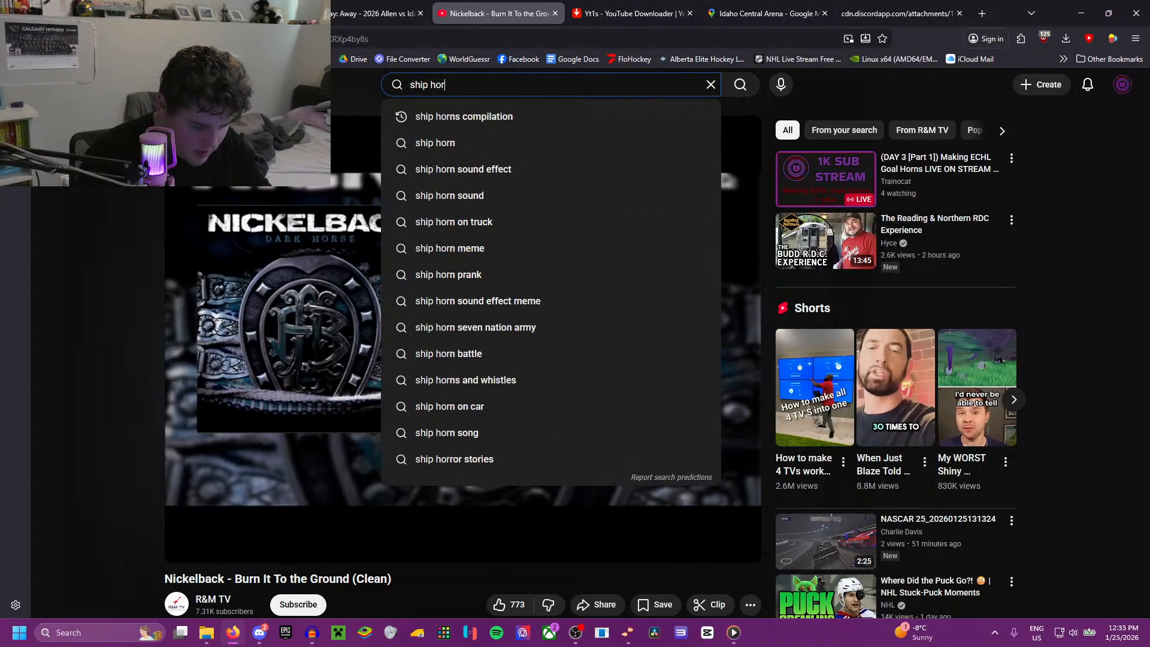
{"action": "type", "text": "n sound eff"}
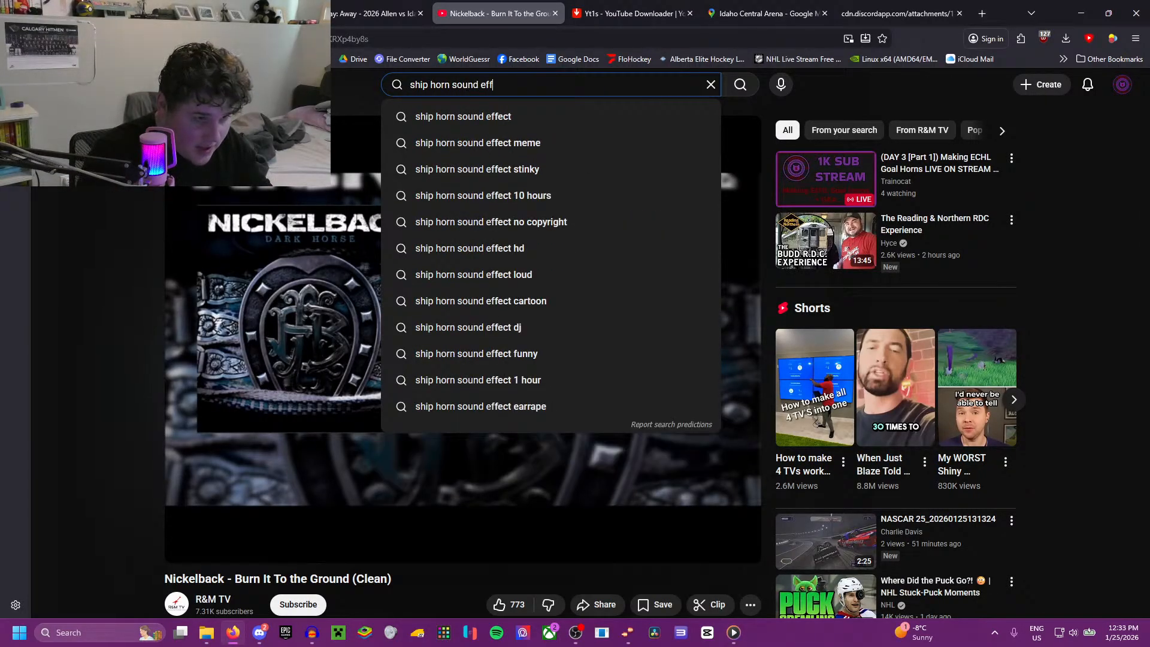
{"action": "left_click", "coordinate": [580, 116]}
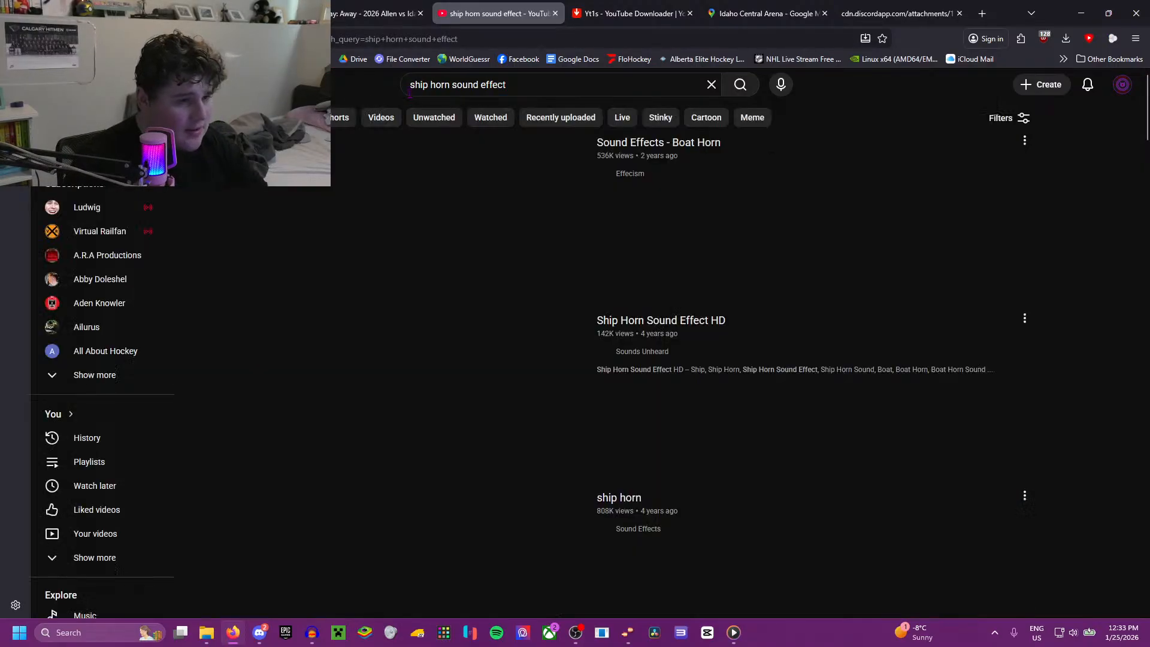
Step: Listen to the "Sound Effects - Boat Horn" and "ship horn" videos, returning to the search results after each
{"action": "left_click", "coordinate": [496, 219]}
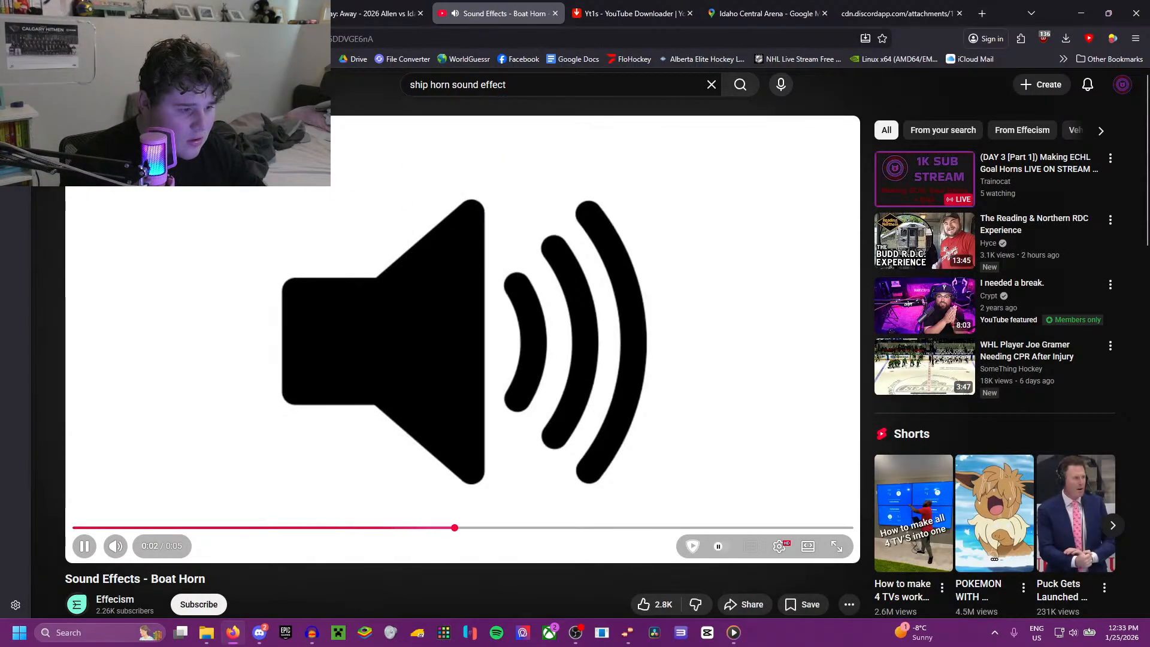
{"action": "key", "text": "Left"}
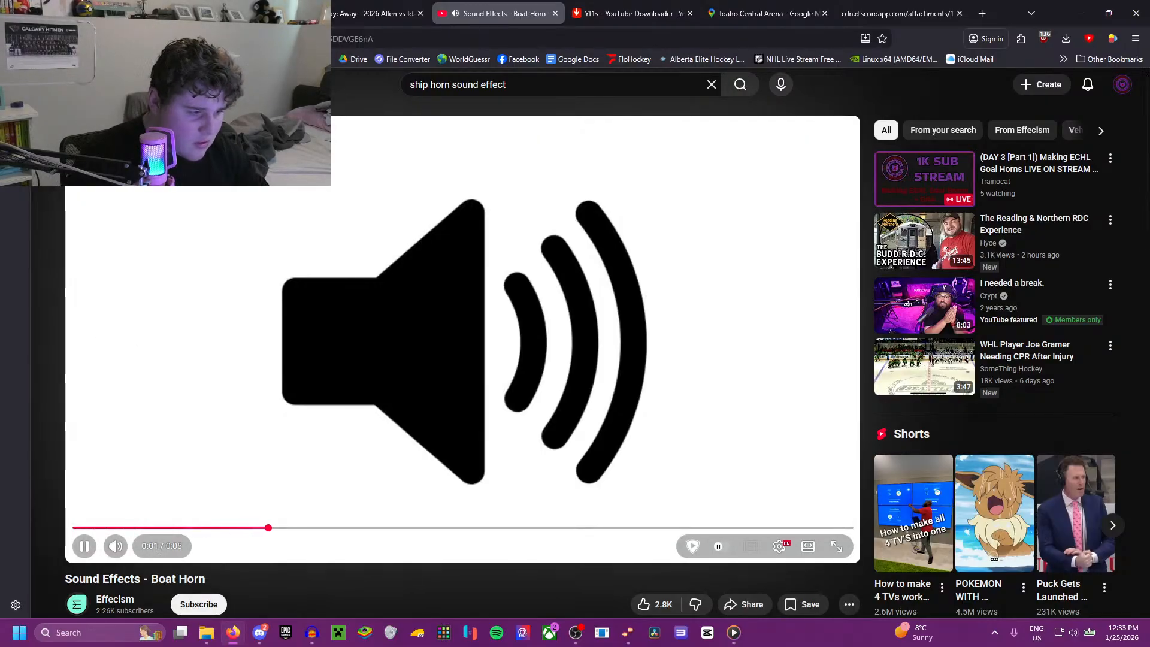
{"action": "key", "text": "alt+Left"}
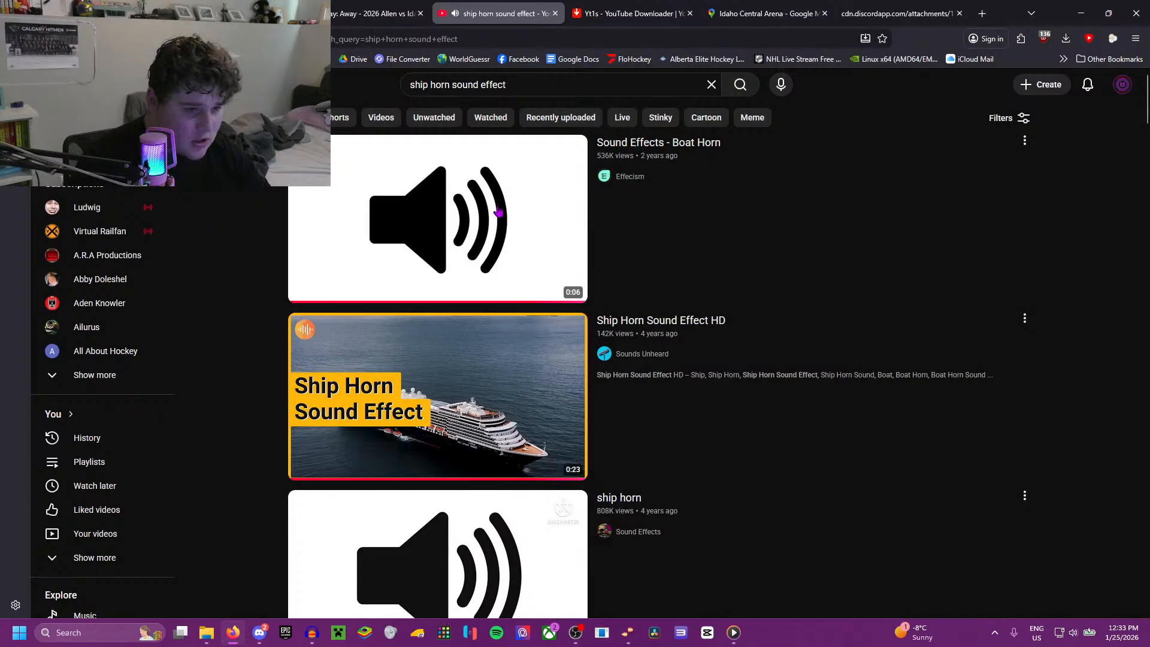
{"action": "left_click", "coordinate": [534, 416]}
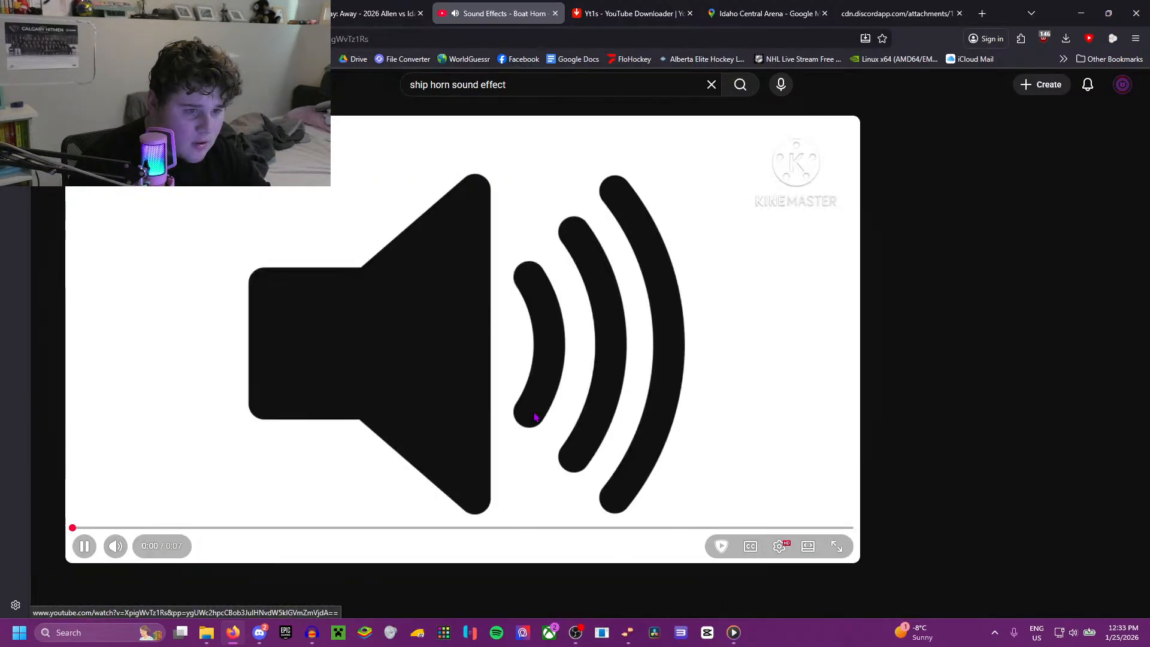
{"action": "key", "text": "alt+Left"}
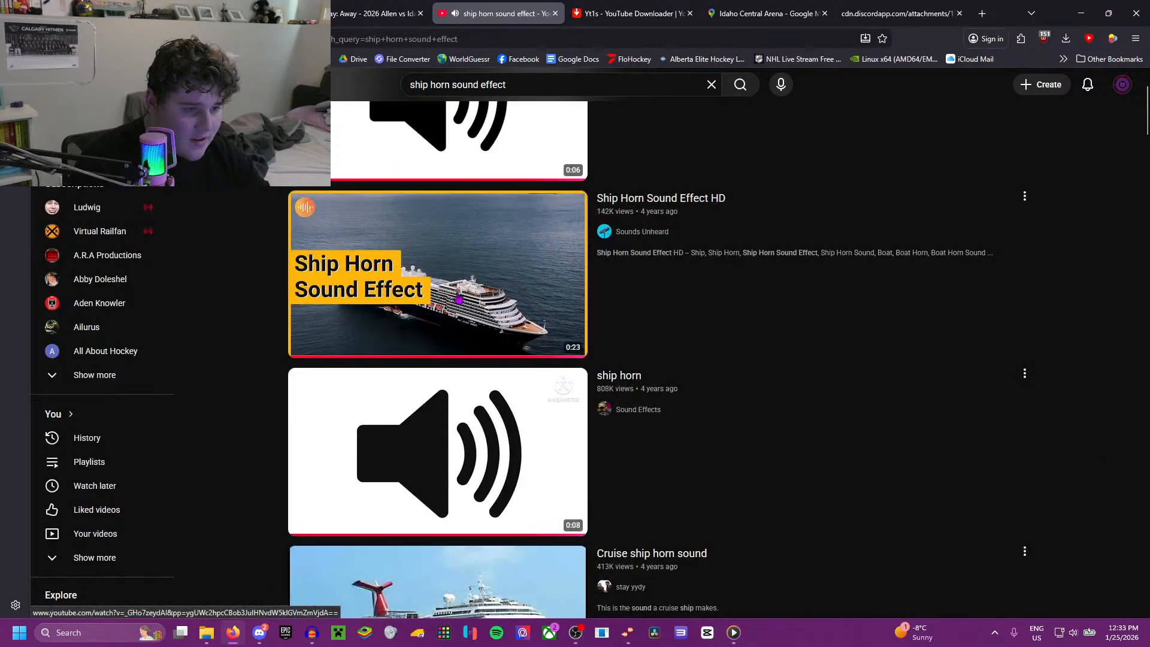
Step: Listen to the "Ship Horn Sound Effect HD" video, replay its opening blast, and pause it
{"action": "left_click", "coordinate": [448, 281]}
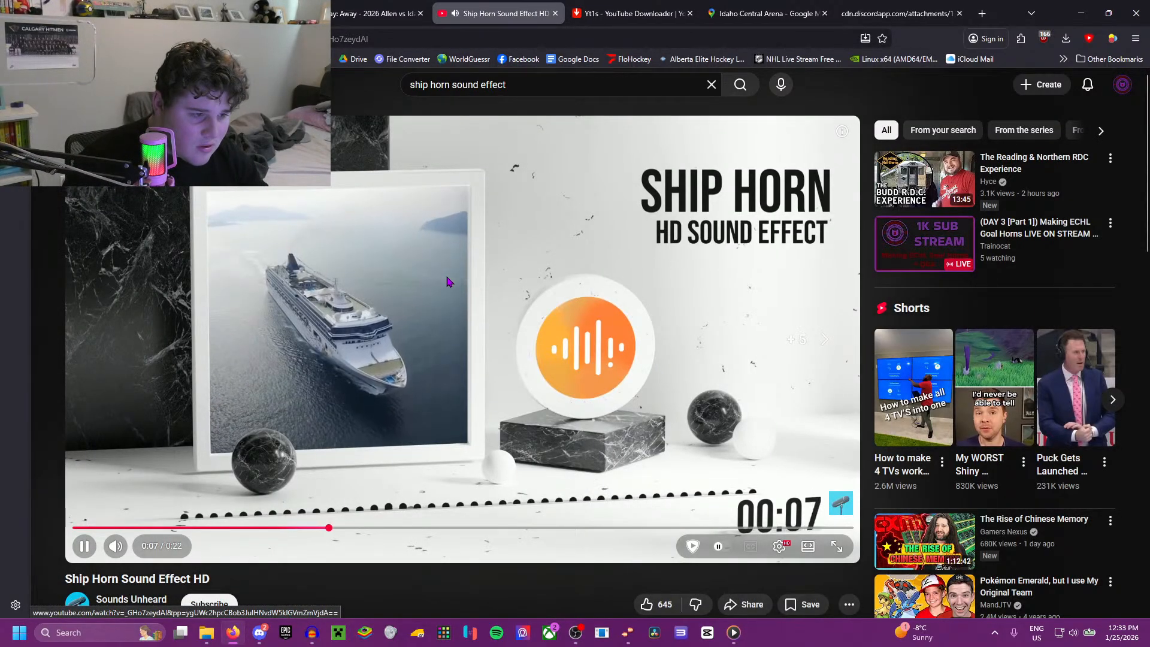
{"action": "key", "text": "Left"}
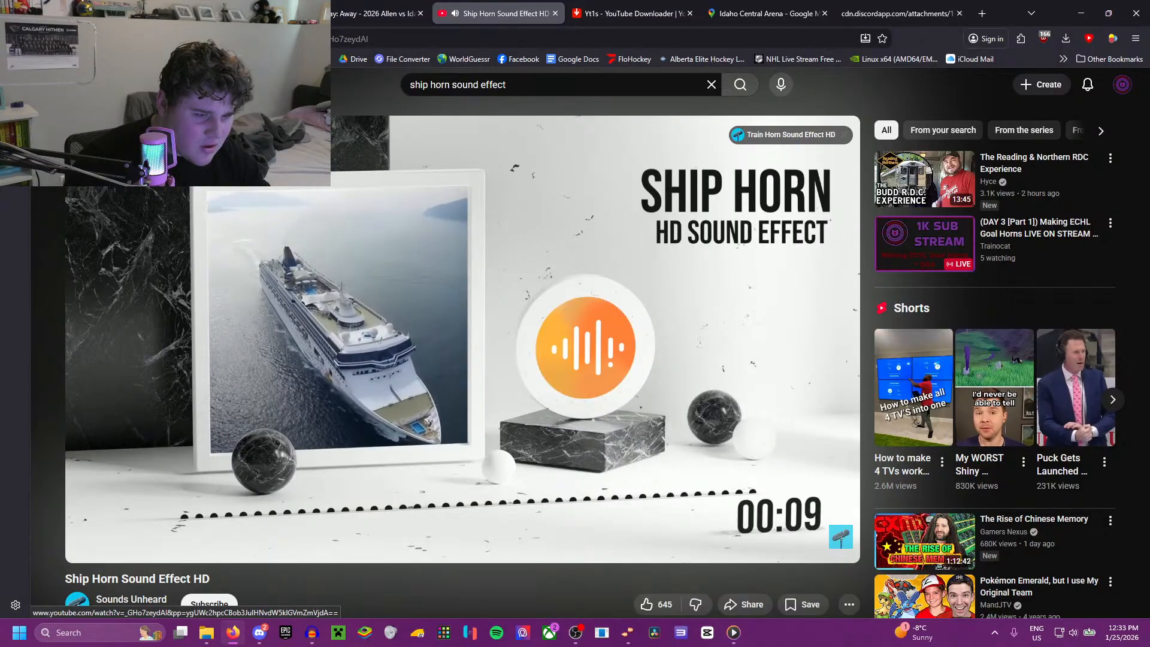
{"action": "key", "text": "Left"}
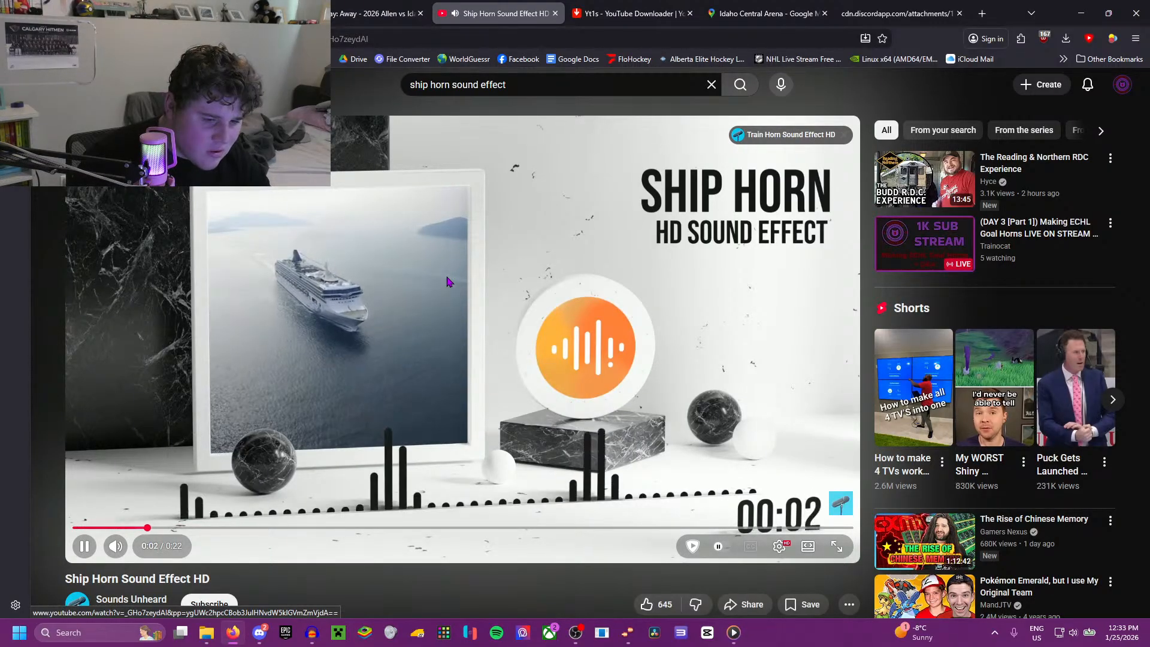
{"action": "left_click", "coordinate": [466, 238]}
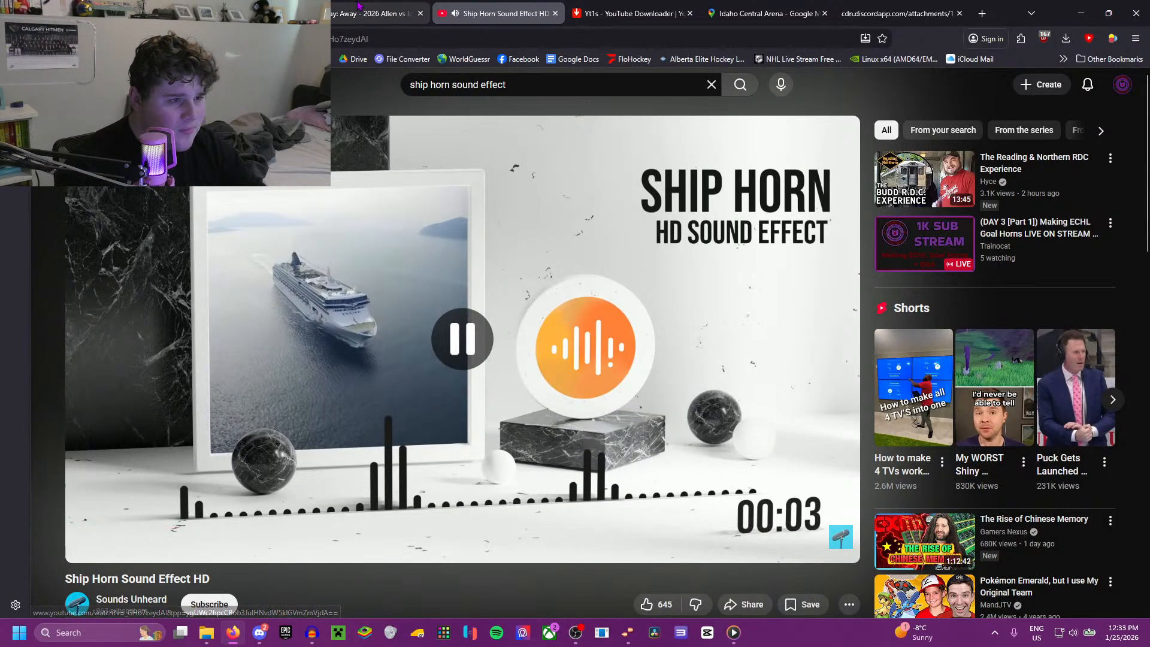
Step: Check the Allen vs Idaho replay and the other open pages, and return to the ship horn video
{"action": "key", "text": "ctrl+shift+Tab"}
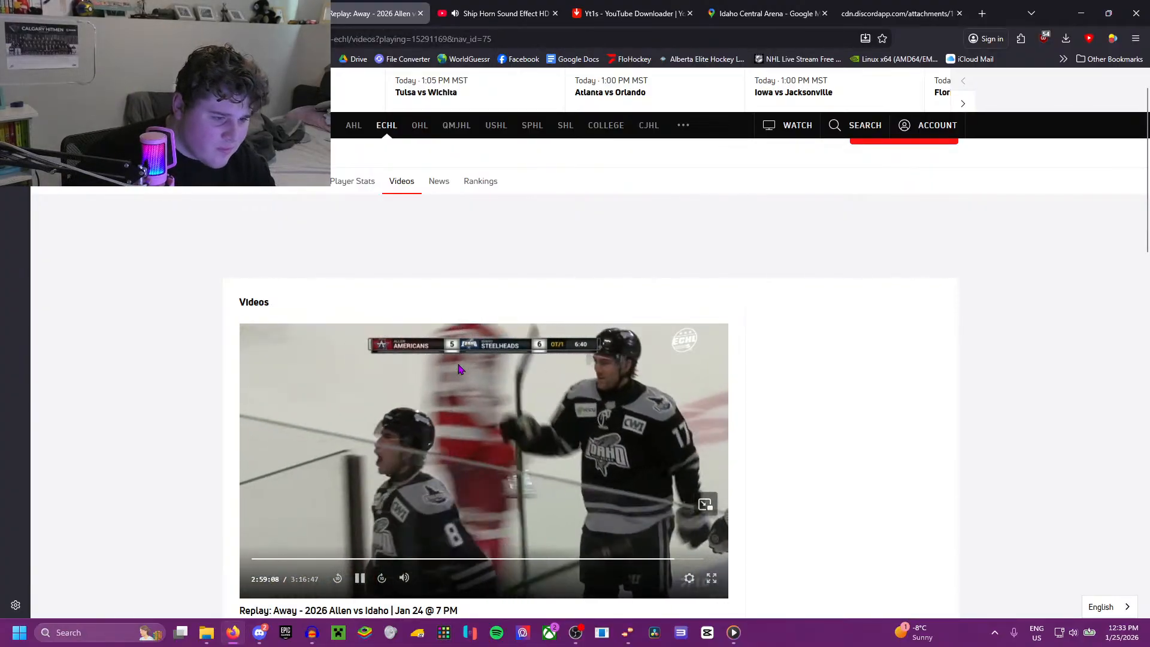
{"action": "left_click", "coordinate": [670, 9]}
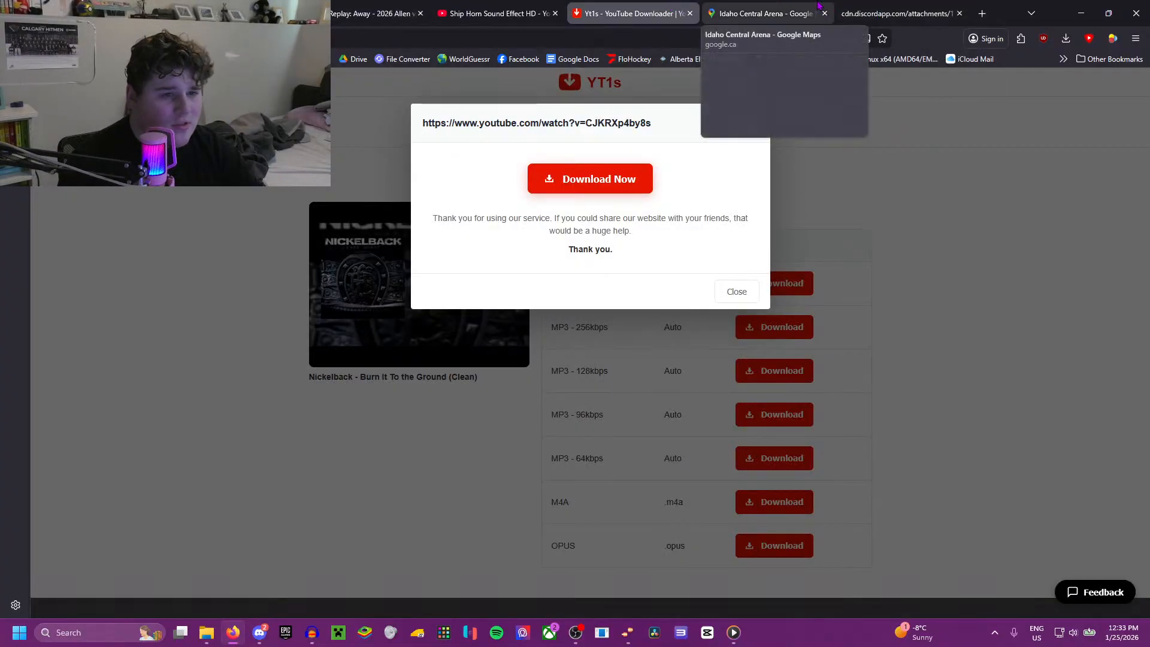
{"action": "left_click", "coordinate": [749, 12]}
{"action": "left_click", "coordinate": [499, 6]}
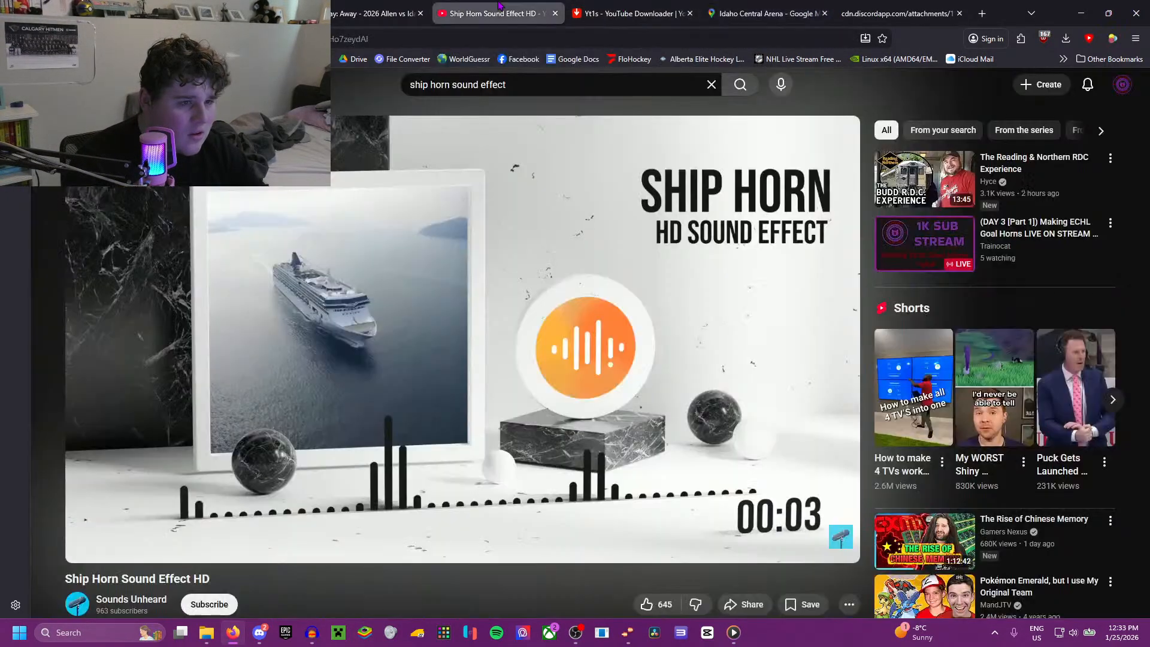
Step: Return to the search results and listen to "Cruise ship horn sound" and "ship horn" again
{"action": "key", "text": "alt+Left"}
{"action": "scroll", "coordinate": [487, 372], "scroll_direction": "down", "scroll_amount": 3}
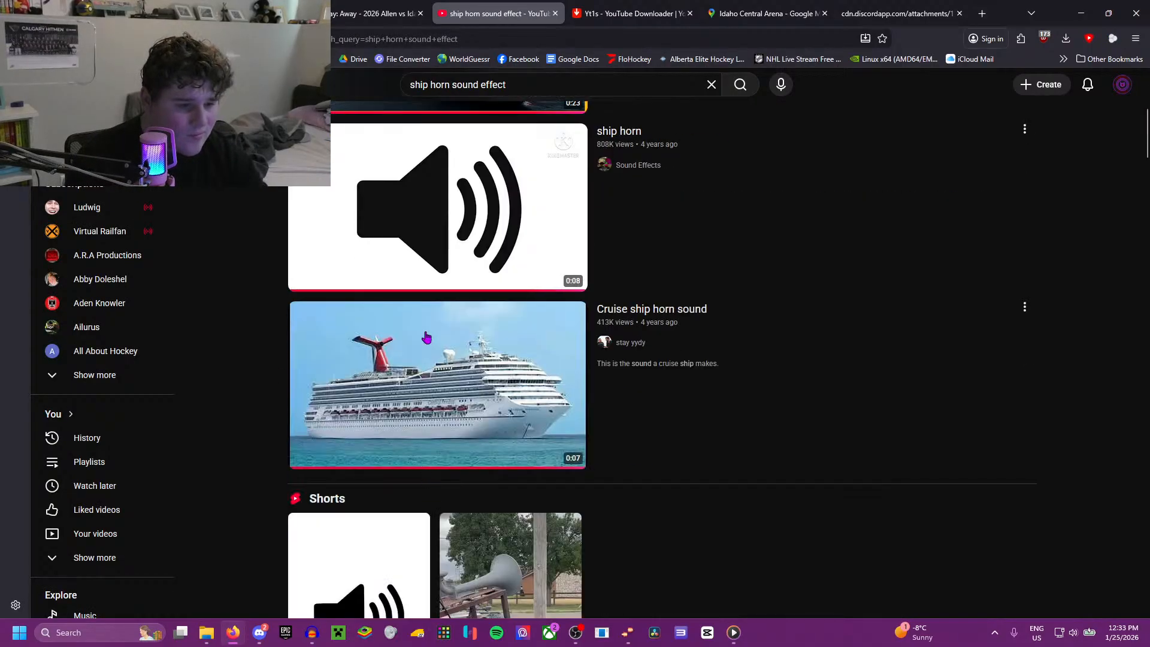
{"action": "left_click", "coordinate": [487, 372]}
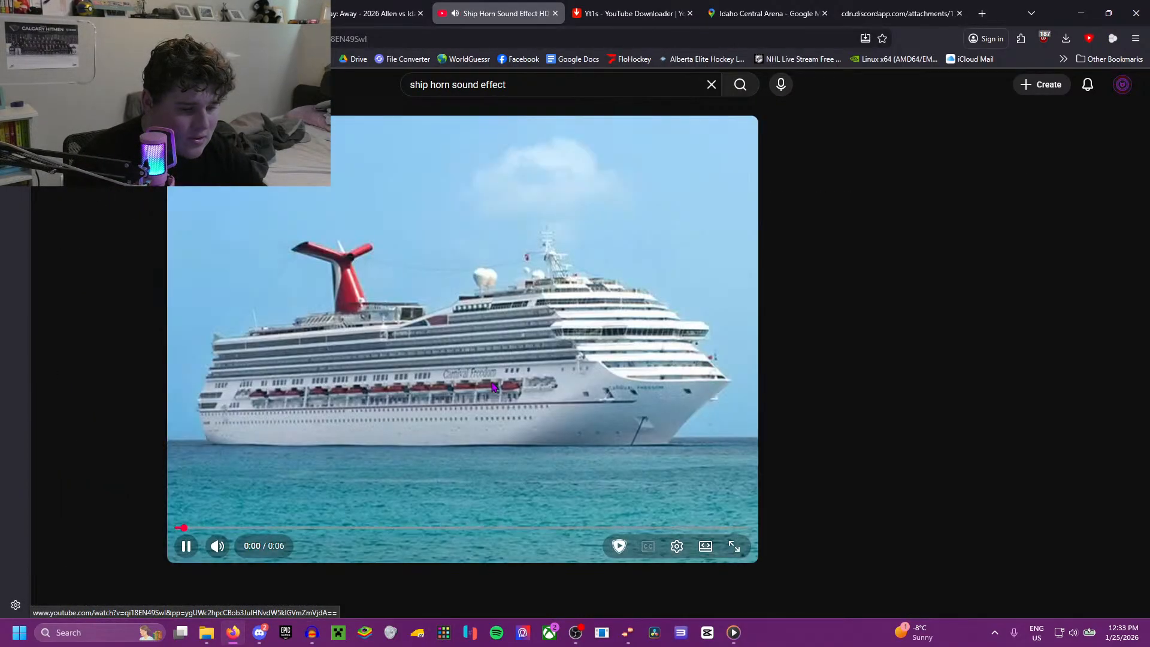
{"action": "key", "text": "alt+Left"}
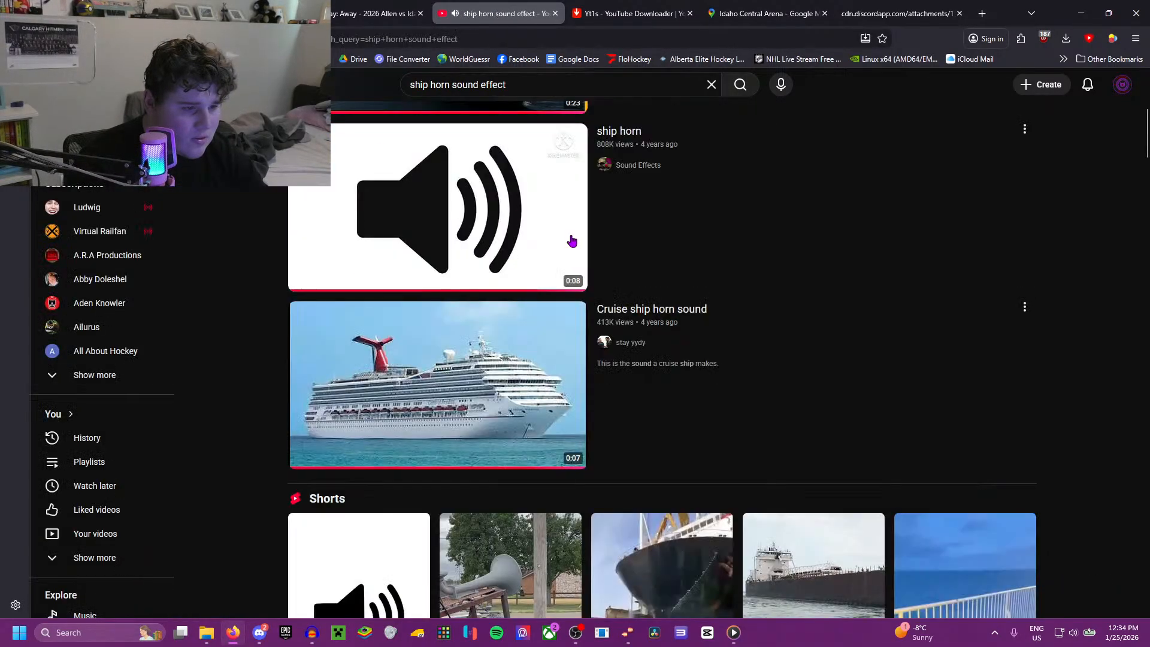
{"action": "left_click", "coordinate": [484, 216]}
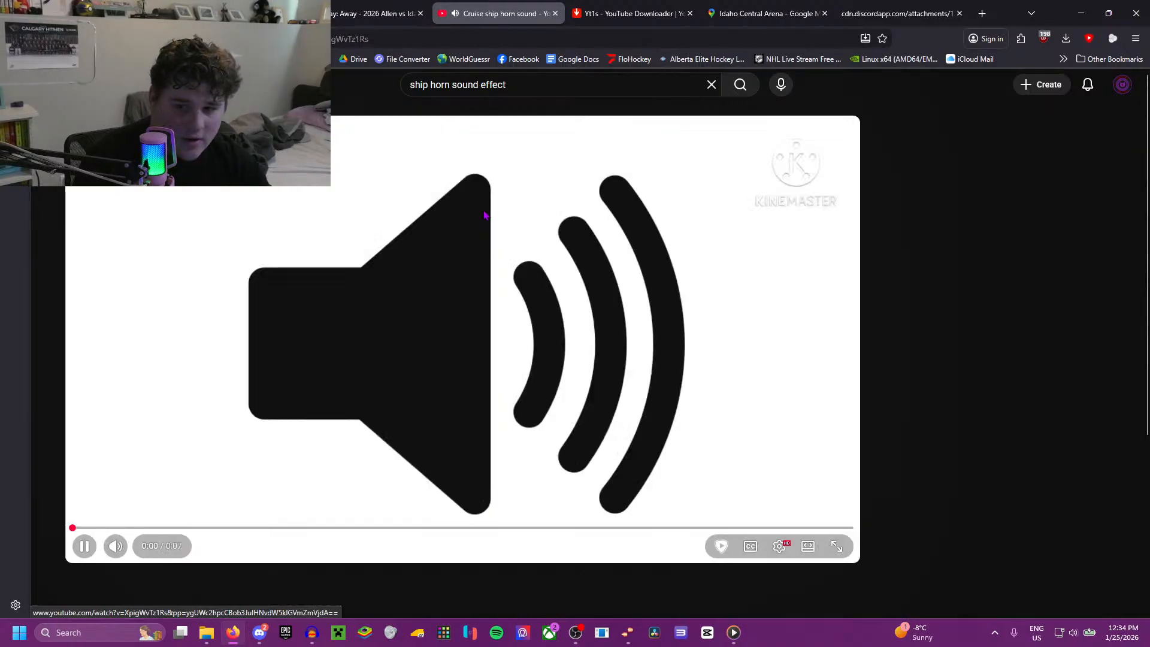
{"action": "key", "text": "alt+Left"}
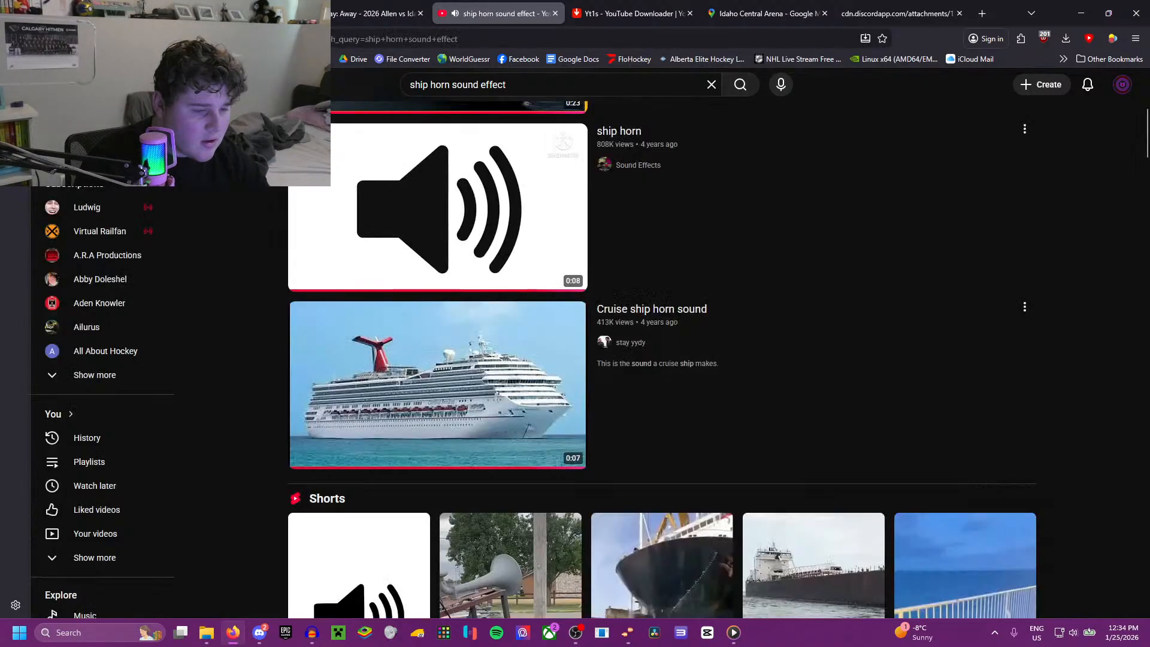
Step: Browse further down the ship horn results, listen to "Deep Ship Horn - Sound Effect", and return to the list
{"action": "scroll", "coordinate": [462, 307], "scroll_direction": "down", "scroll_amount": 5}
{"action": "scroll", "coordinate": [463, 307], "scroll_direction": "down", "scroll_amount": 7}
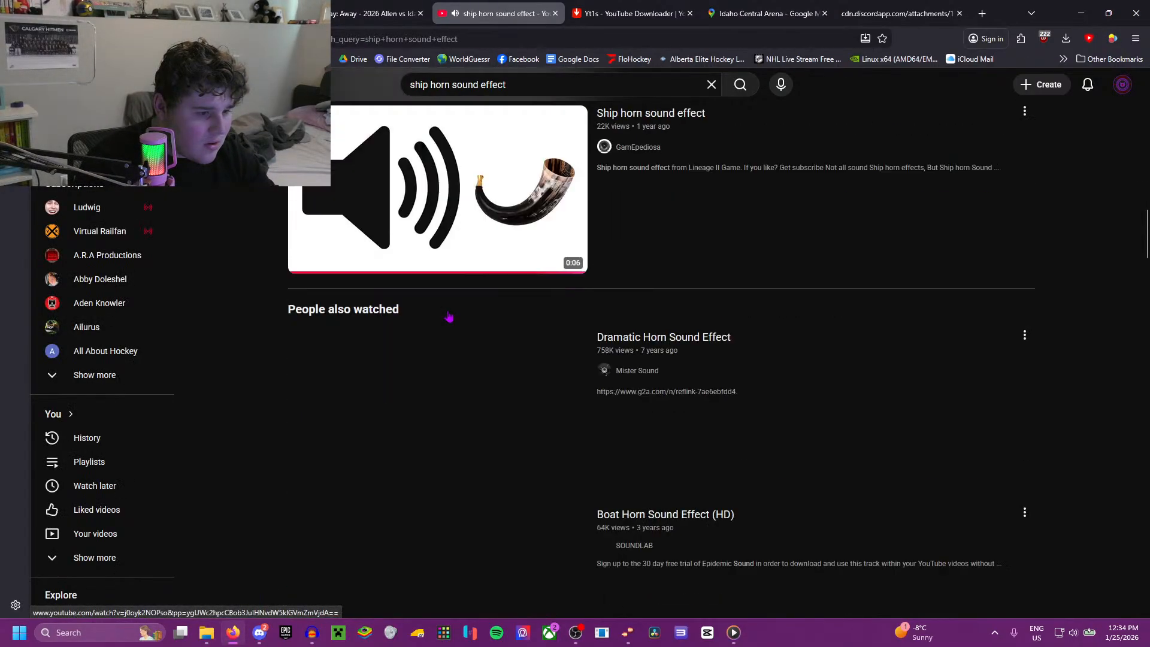
{"action": "scroll", "coordinate": [450, 314], "scroll_direction": "down", "scroll_amount": 3}
{"action": "scroll", "coordinate": [268, 287], "scroll_direction": "down", "scroll_amount": 6}
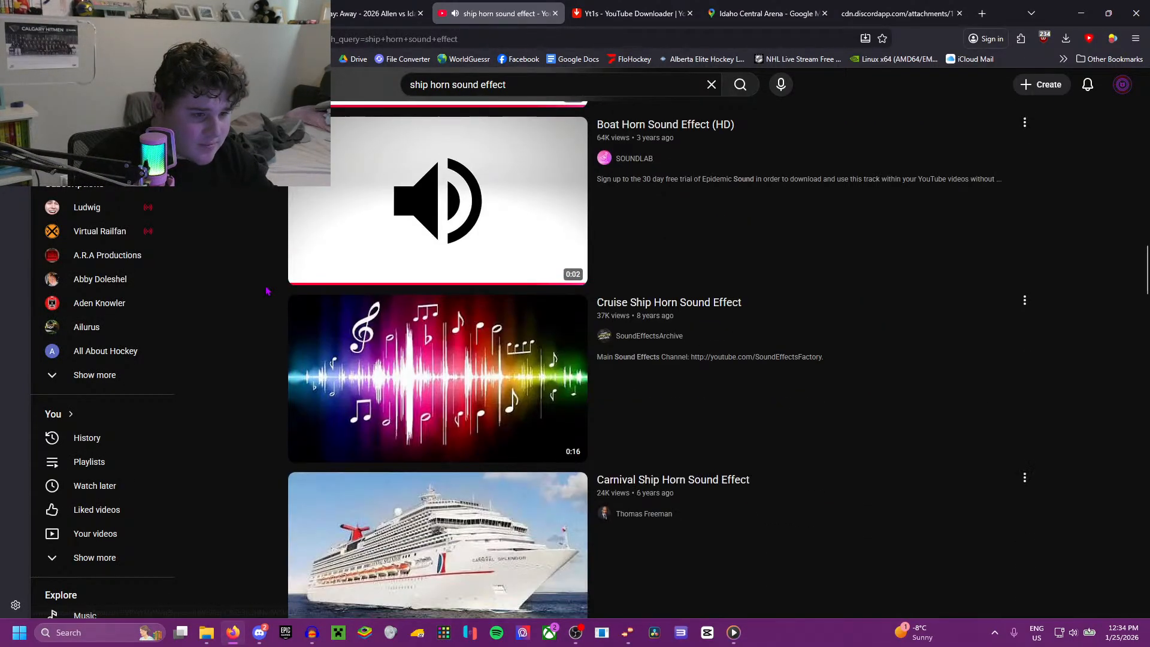
{"action": "scroll", "coordinate": [267, 291], "scroll_direction": "down", "scroll_amount": 7}
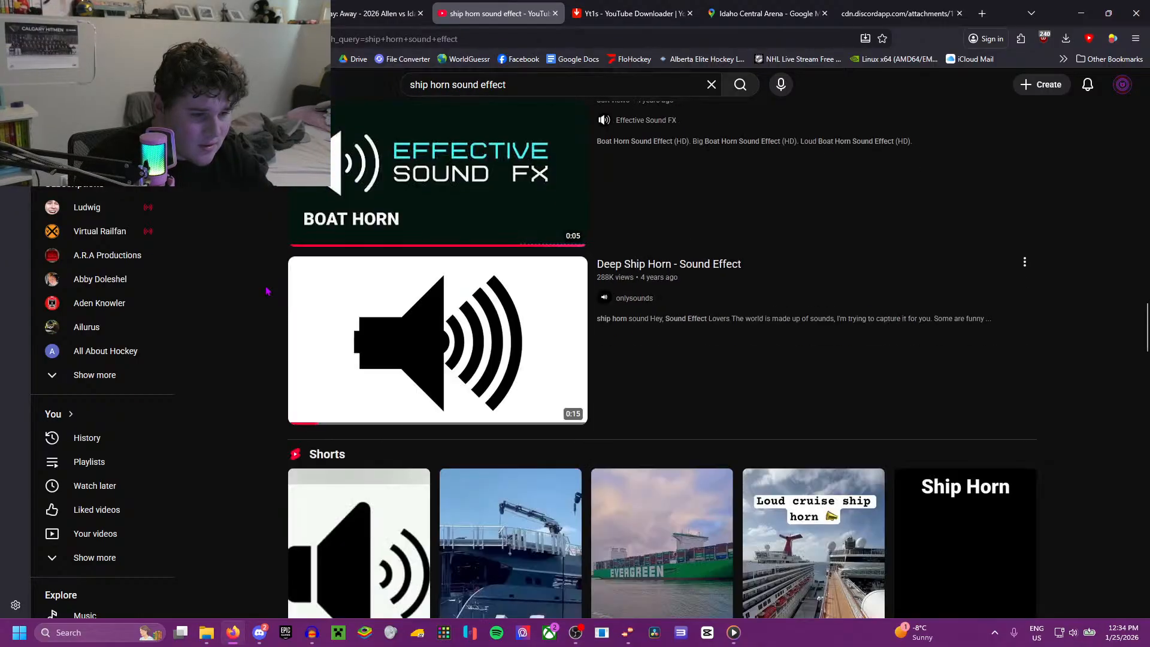
{"action": "left_click", "coordinate": [483, 299]}
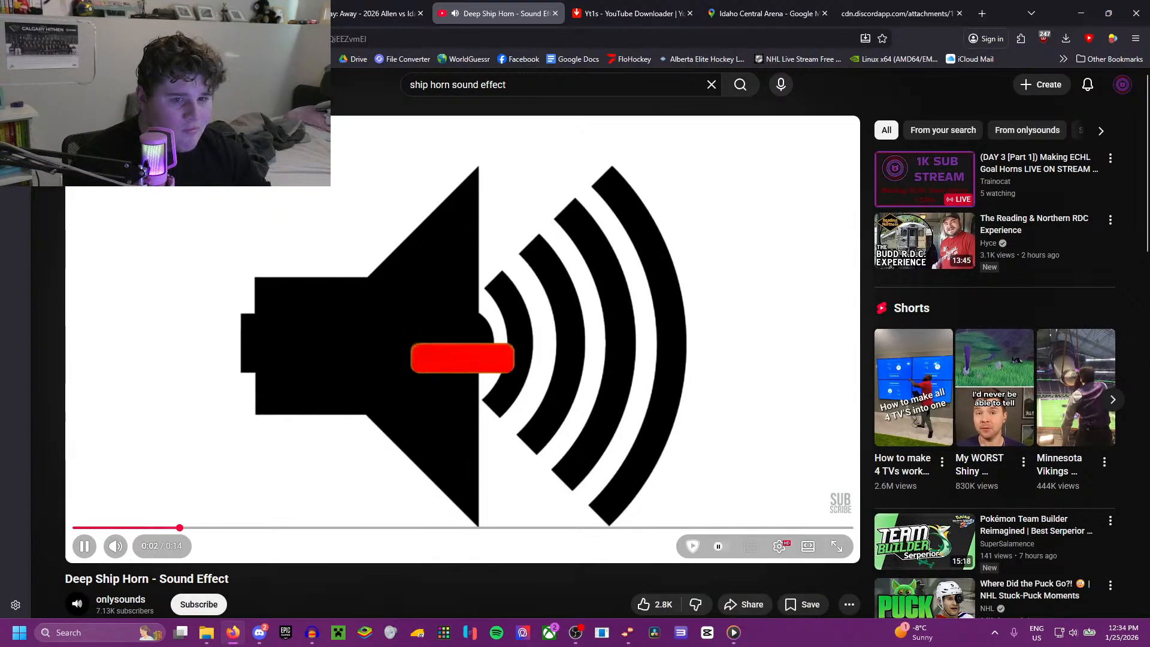
{"action": "key", "text": "alt+Left"}
Step: Find "Large Truck Passing On Highway - Sound Effect for editing" among the further suggestions and play it
{"action": "scroll", "coordinate": [388, 361], "scroll_direction": "down", "scroll_amount": 12}
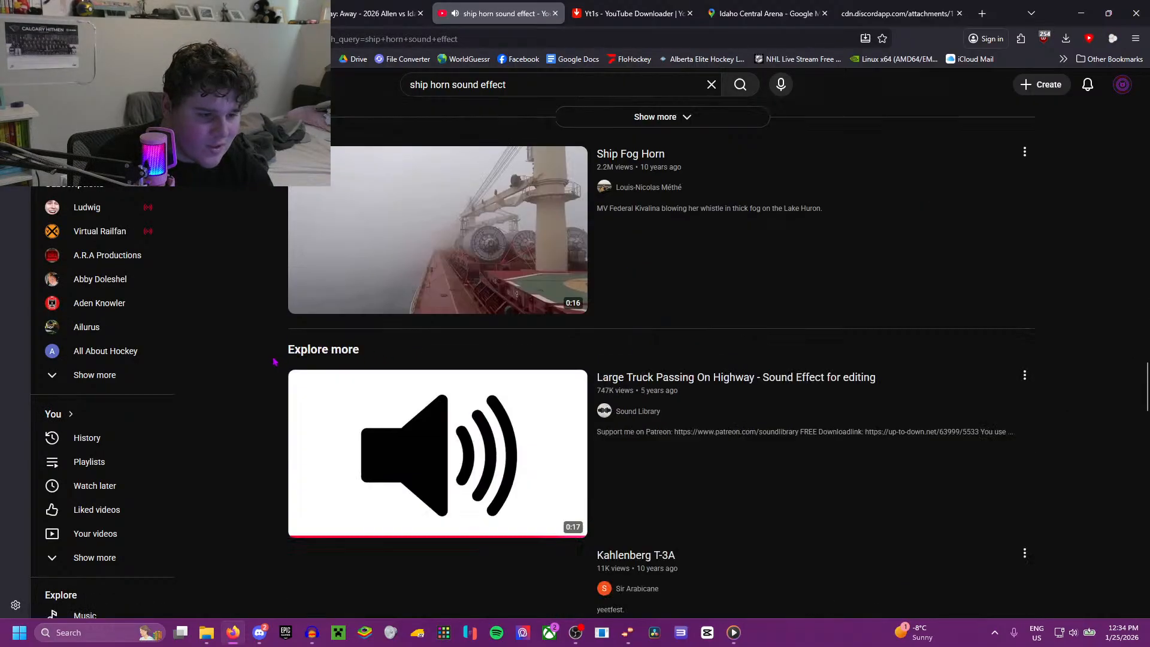
{"action": "scroll", "coordinate": [271, 357], "scroll_direction": "down", "scroll_amount": 1}
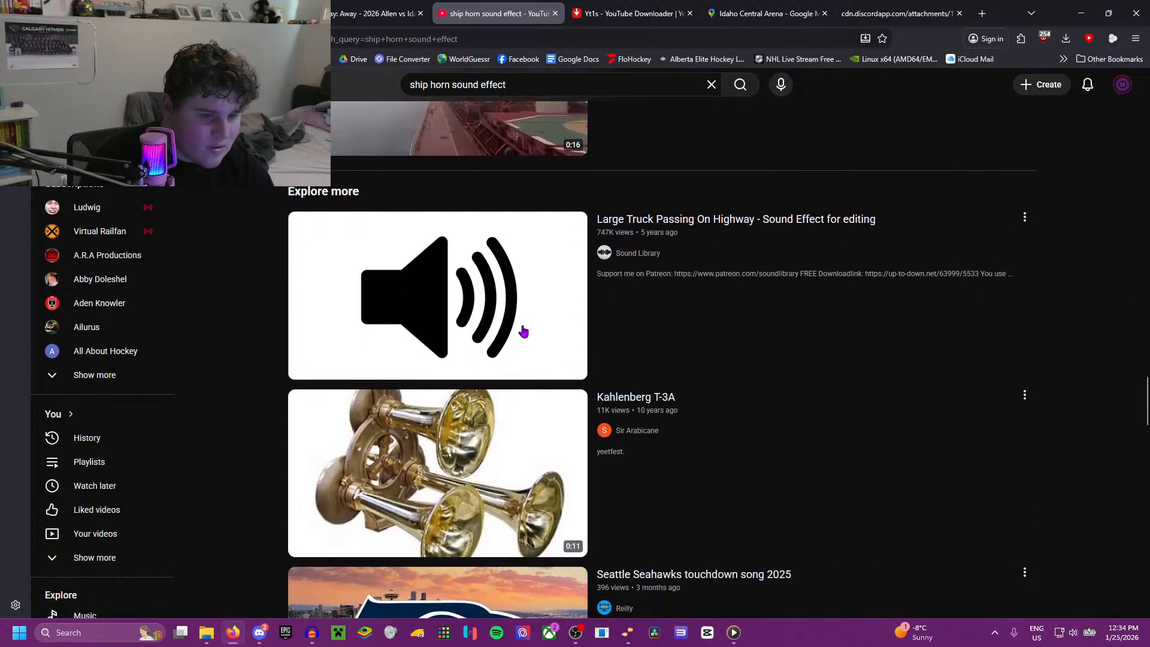
{"action": "left_click", "coordinate": [522, 329]}
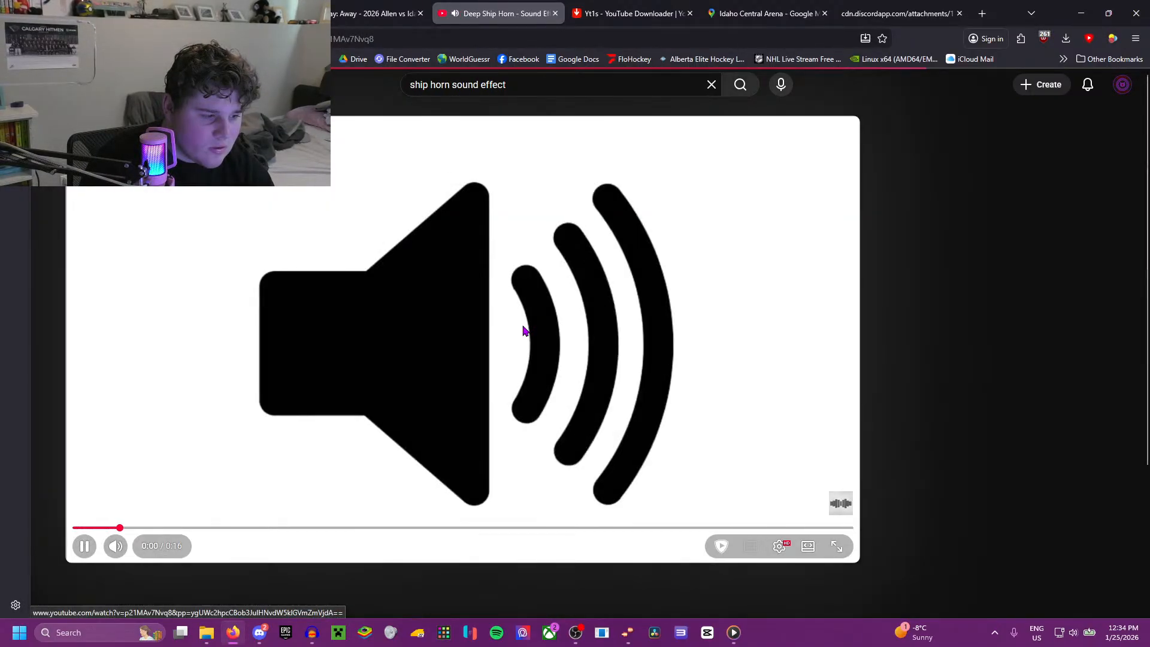
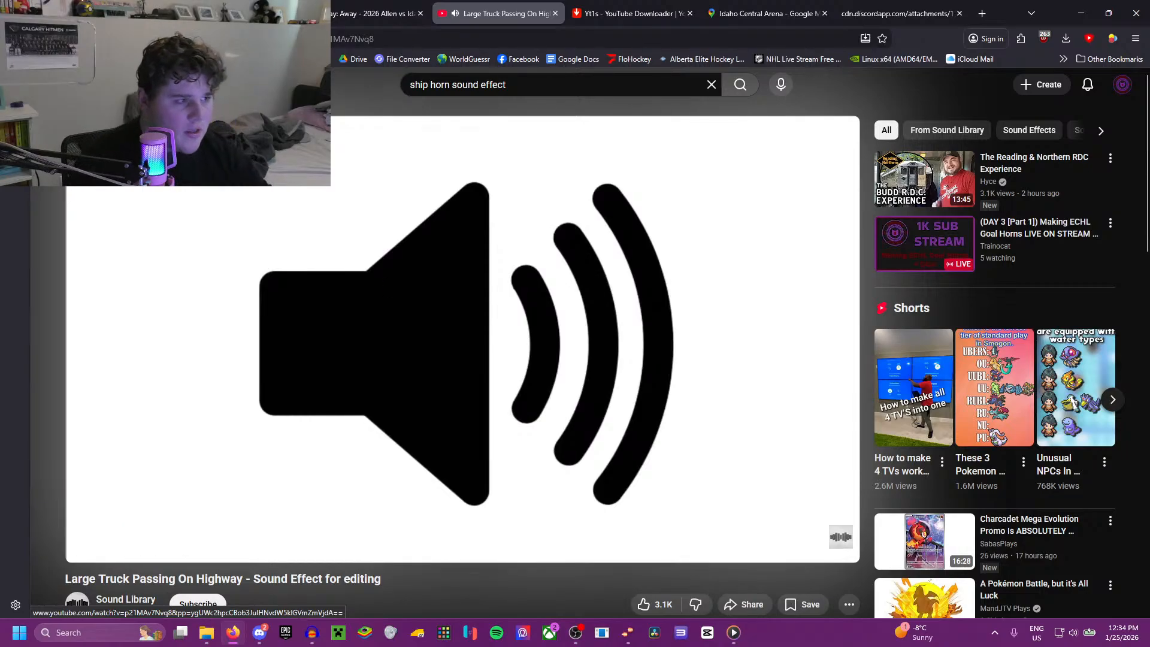
Step: Return to the ship horn results and listen to "15 Ship Horn Sound Variations in 30 Seconds"
{"action": "key", "text": "alt+Left"}
{"action": "scroll", "coordinate": [406, 361], "scroll_direction": "down", "scroll_amount": 8}
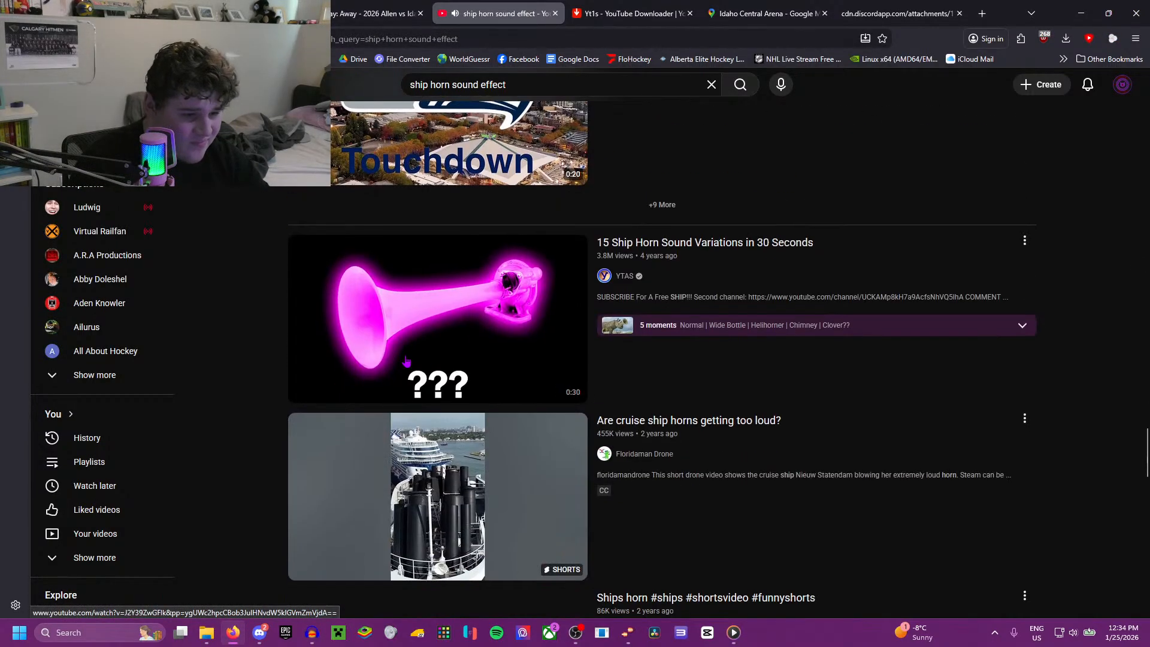
{"action": "mouse_move", "coordinate": [407, 361]}
{"action": "left_click", "coordinate": [413, 294]}
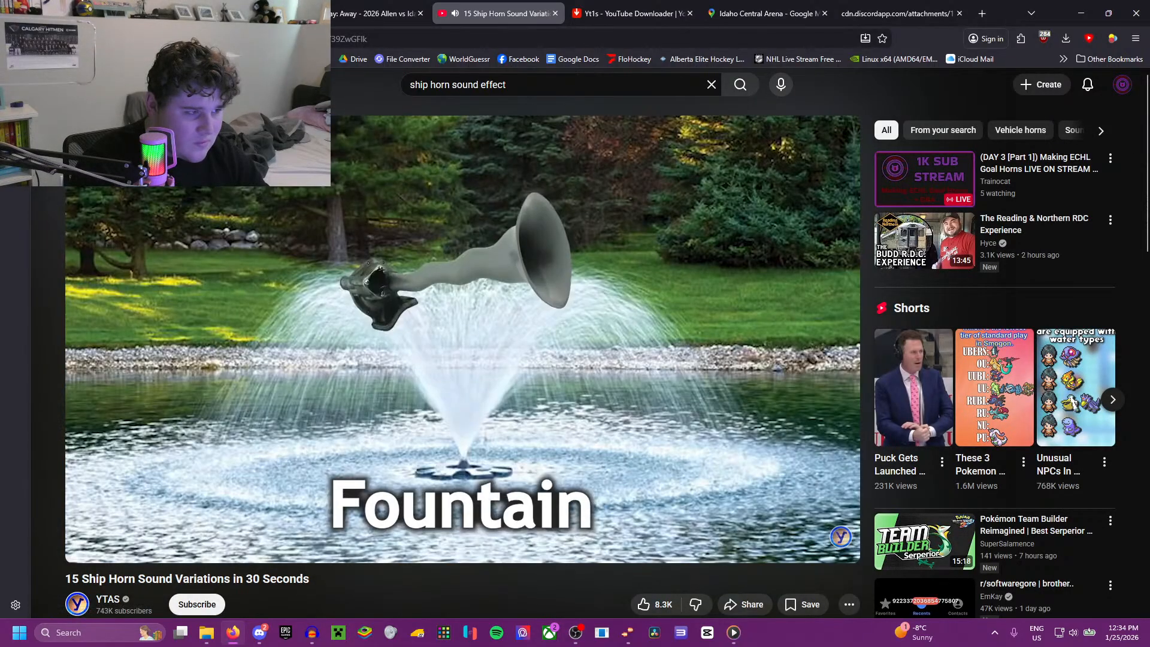
Step: Go back to the results, browse further down, and play "Ships Horn Sounding from a Close Perspective"
{"action": "key", "text": "alt+Left"}
{"action": "right_click", "coordinate": [367, 433]}
{"action": "left_click", "coordinate": [253, 404]}
{"action": "scroll", "coordinate": [253, 404], "scroll_direction": "down", "scroll_amount": 4}
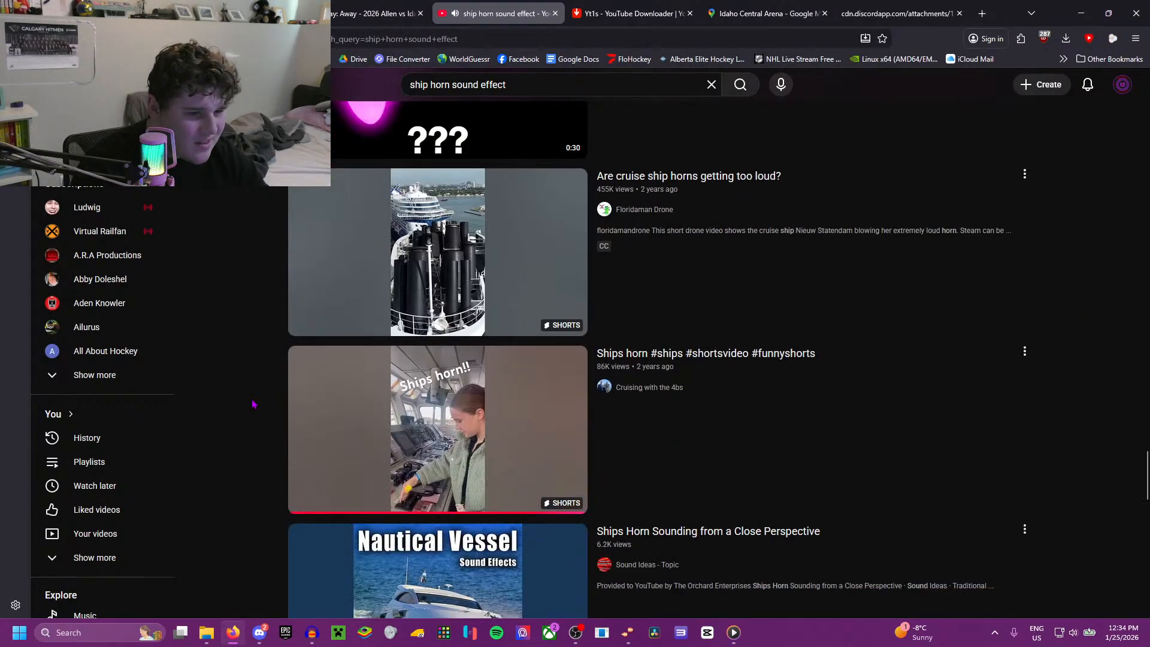
{"action": "scroll", "coordinate": [255, 398], "scroll_direction": "down", "scroll_amount": 6}
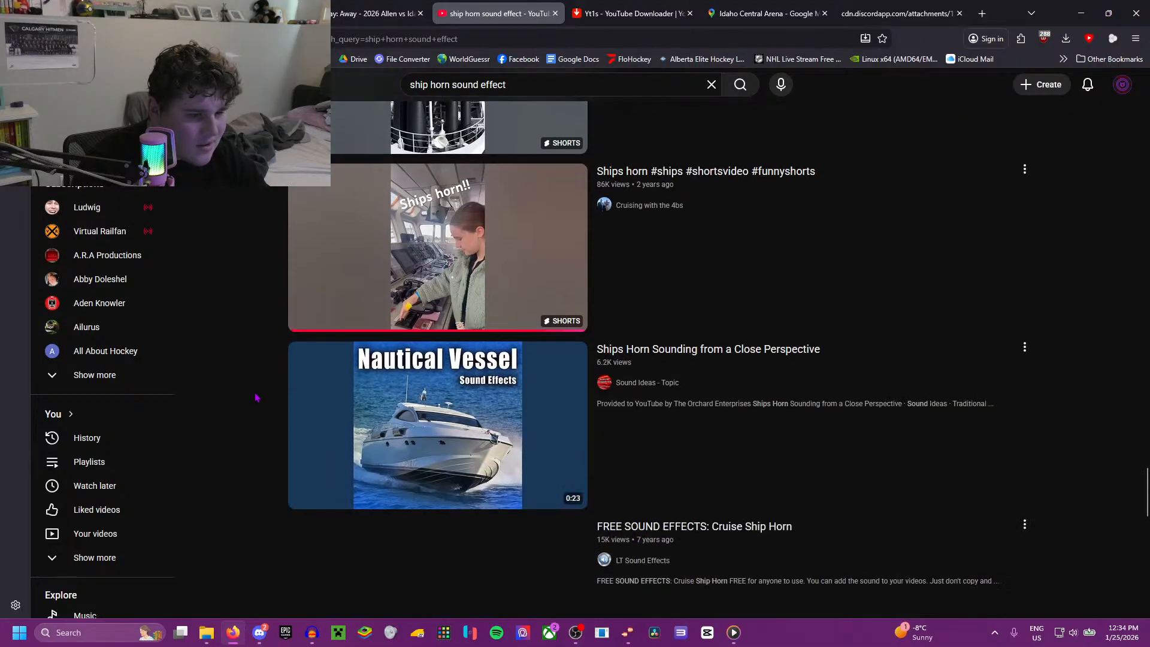
{"action": "left_click", "coordinate": [580, 204]}
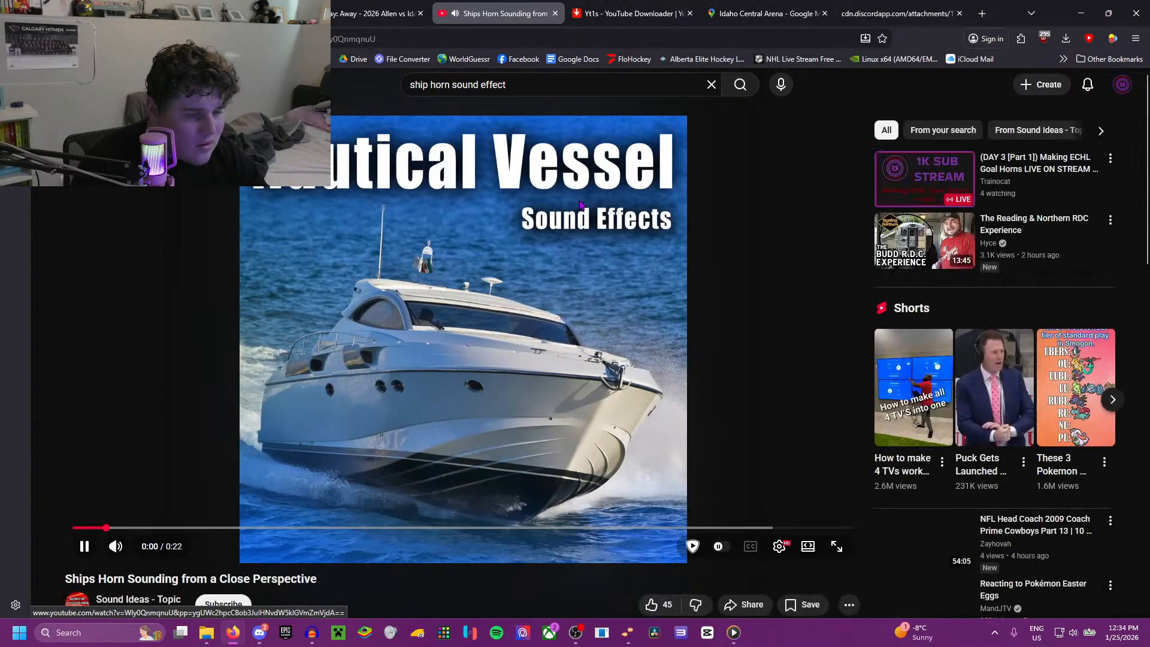
Step: Listen to the ship's horn video and open its "Sound Ideas - Topic" channel in a new tab
{"action": "scroll", "coordinate": [435, 259], "scroll_direction": "down", "scroll_amount": 3}
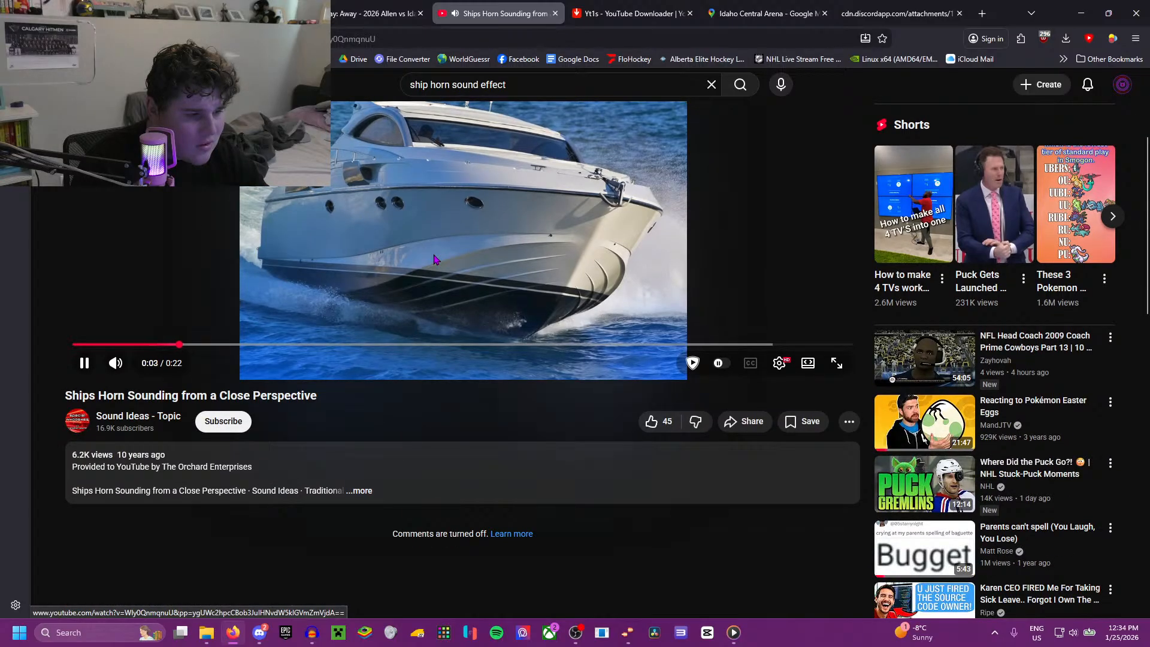
{"action": "scroll", "coordinate": [435, 259], "scroll_direction": "up", "scroll_amount": 2}
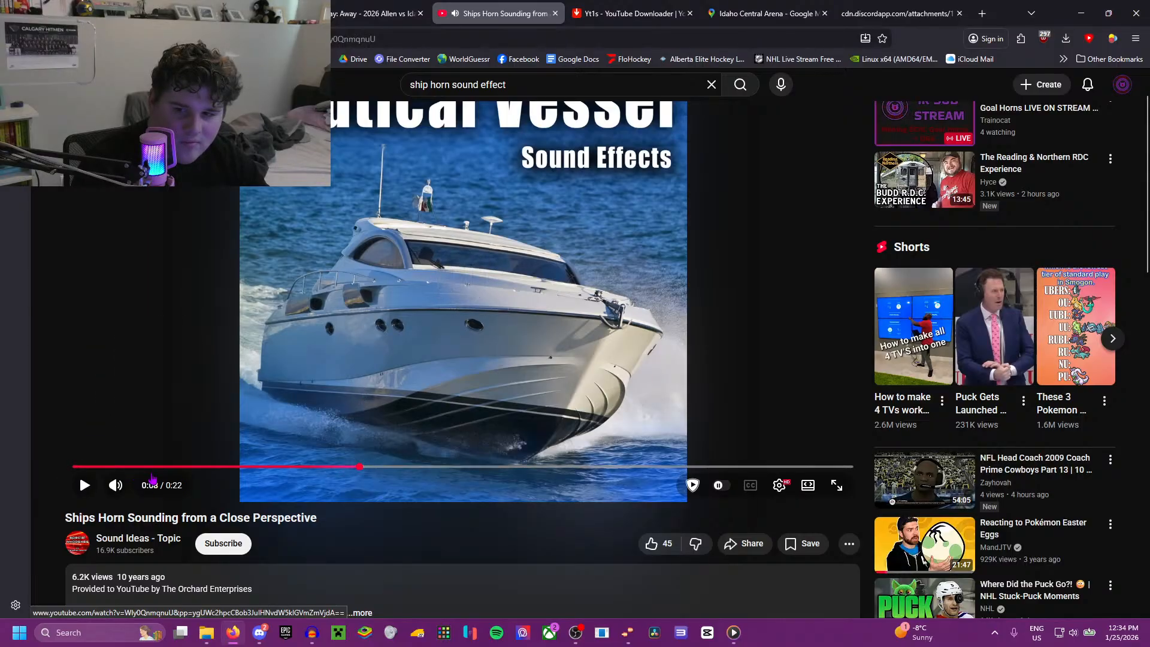
{"action": "right_click", "coordinate": [133, 539]}
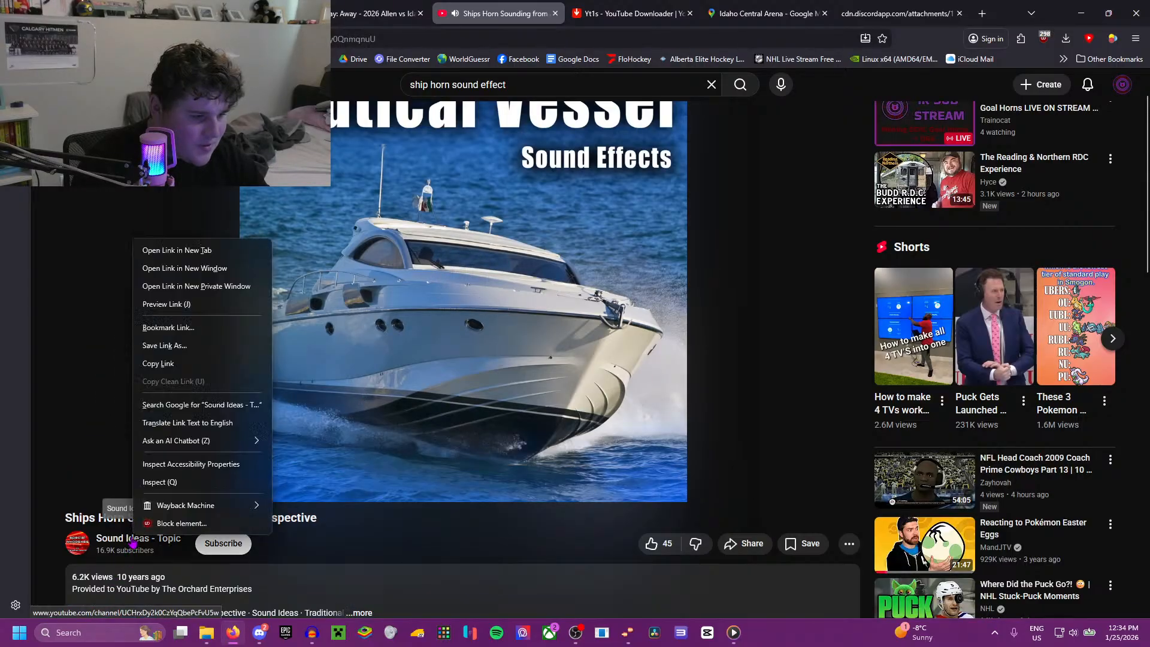
{"action": "left_click", "coordinate": [171, 254]}
Step: Return to the ship horn search results and look through the remaining suggestions for a suitable horn sound
{"action": "left_click", "coordinate": [357, 13]}
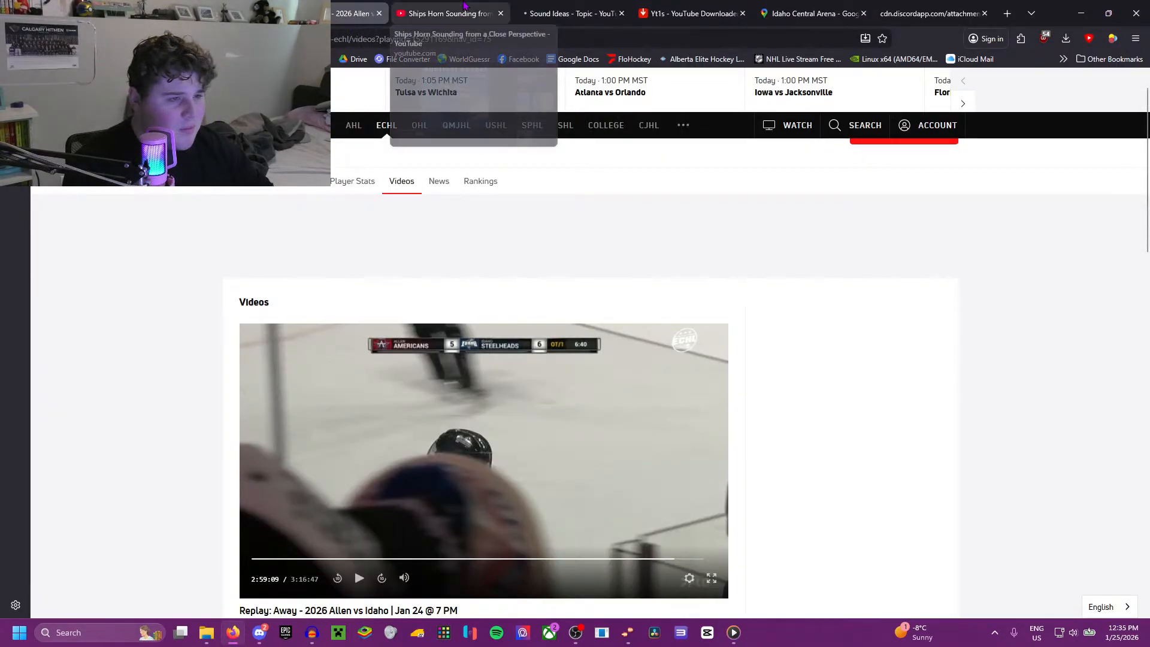
{"action": "left_click", "coordinate": [446, 13]}
{"action": "key", "text": "alt+Left"}
{"action": "scroll", "coordinate": [398, 327], "scroll_direction": "down", "scroll_amount": 3}
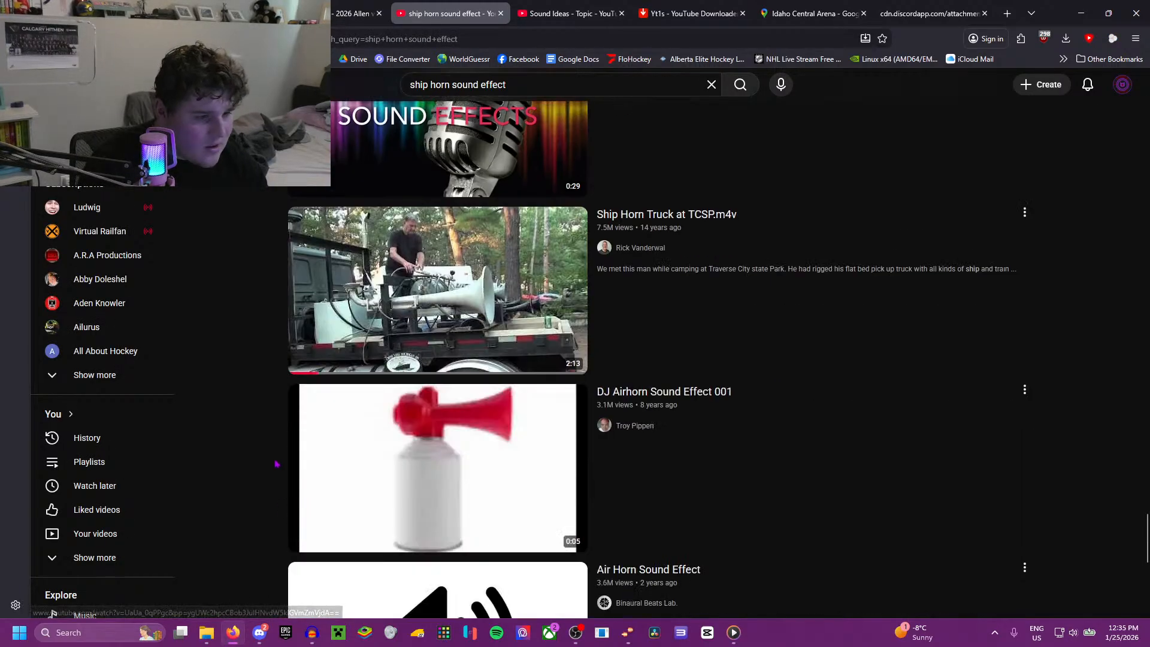
{"action": "scroll", "coordinate": [398, 326], "scroll_direction": "up", "scroll_amount": 2}
{"action": "scroll", "coordinate": [203, 492], "scroll_direction": "down", "scroll_amount": 10}
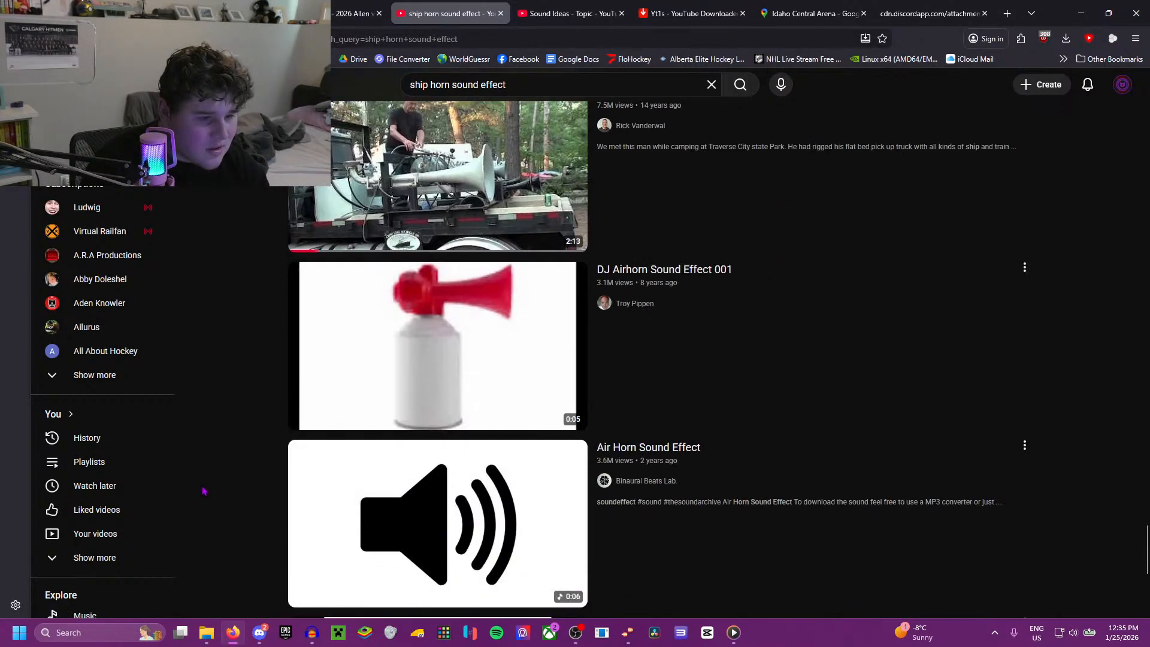
{"action": "scroll", "coordinate": [203, 492], "scroll_direction": "down", "scroll_amount": 13}
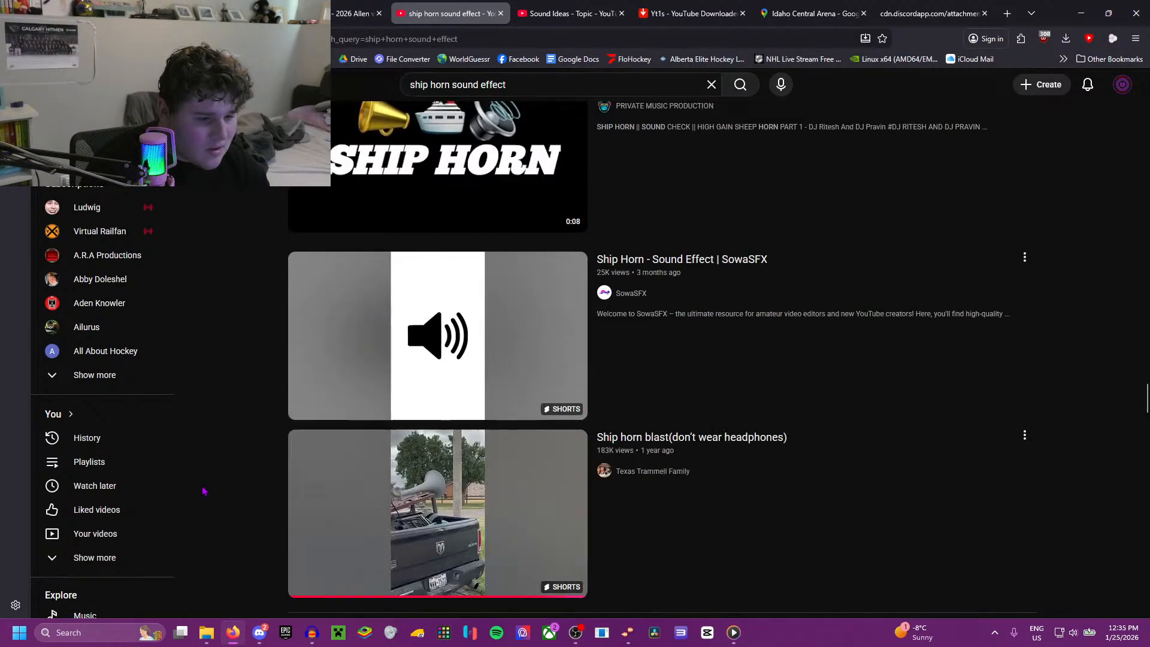
{"action": "scroll", "coordinate": [203, 491], "scroll_direction": "down", "scroll_amount": 15}
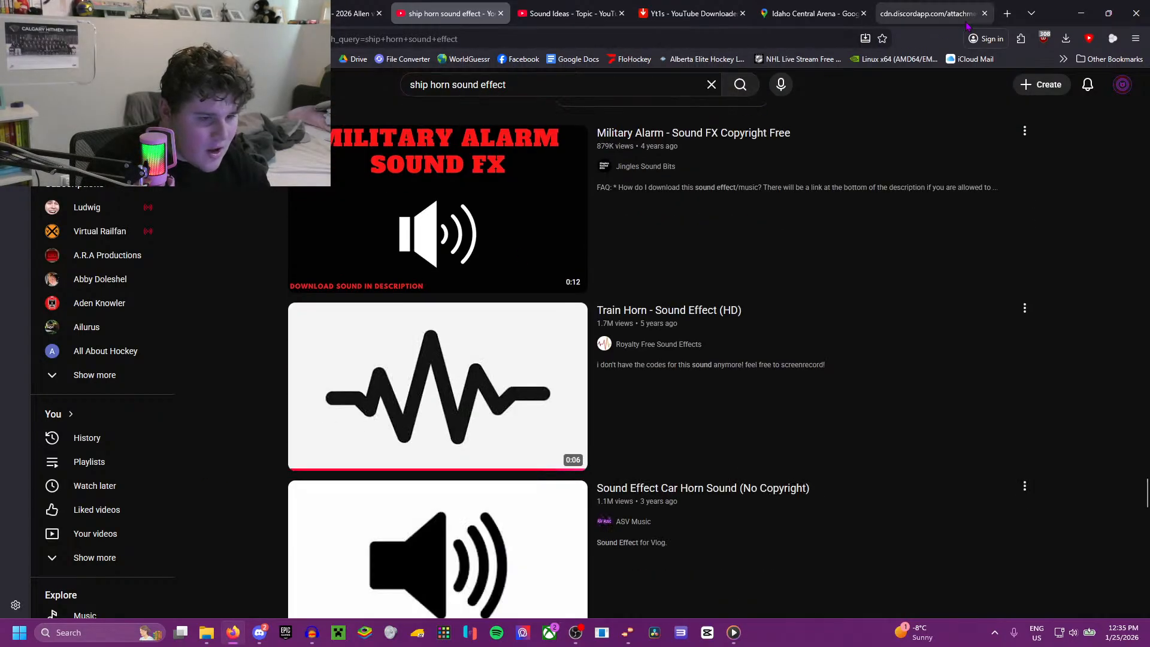
Step: Open YouTube in a new tab and show the account's saved playlists
{"action": "left_click", "coordinate": [1007, 13]}
{"action": "left_click", "coordinate": [270, 59]}
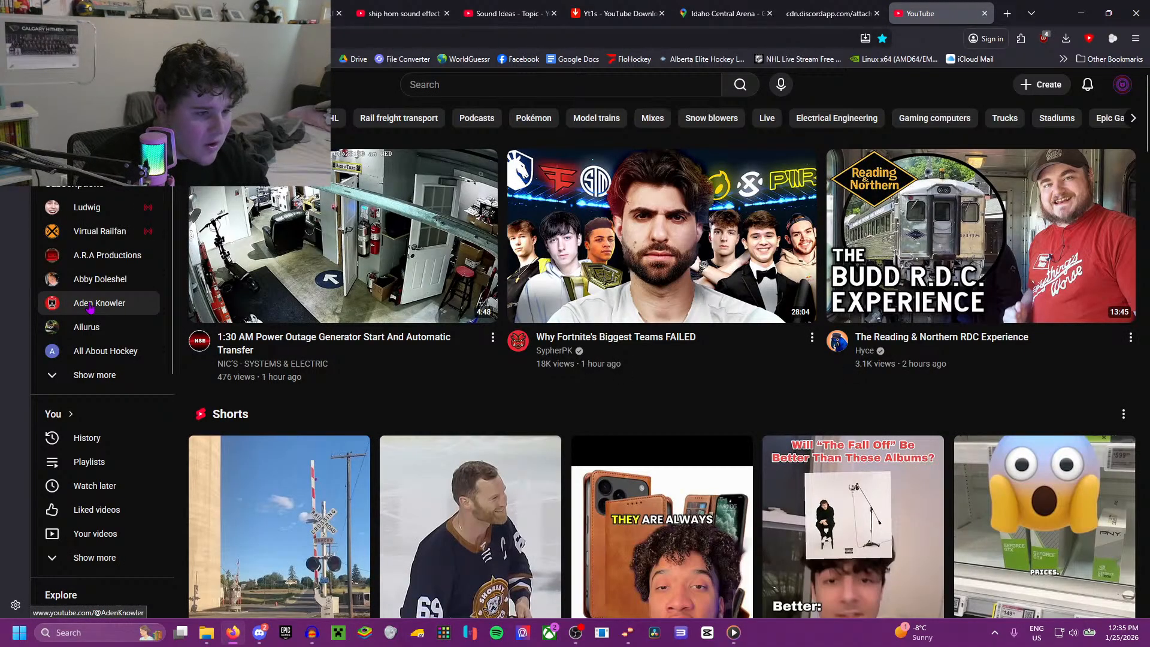
{"action": "scroll", "coordinate": [102, 372], "scroll_direction": "down", "scroll_amount": 6}
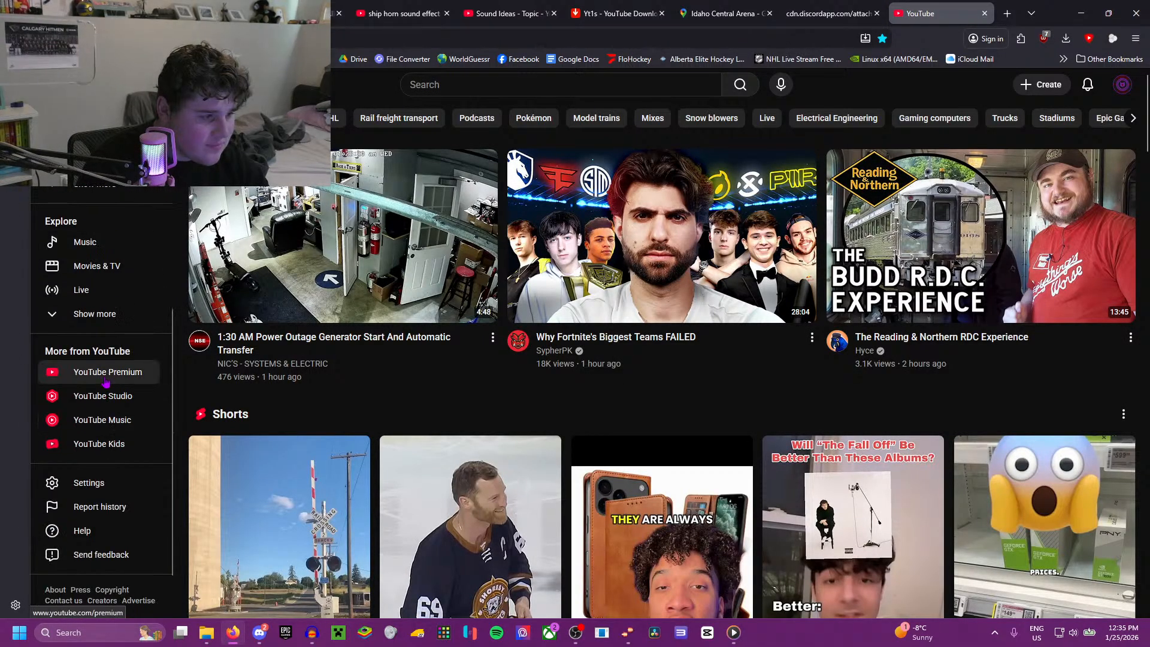
{"action": "scroll", "coordinate": [114, 300], "scroll_direction": "up", "scroll_amount": 3}
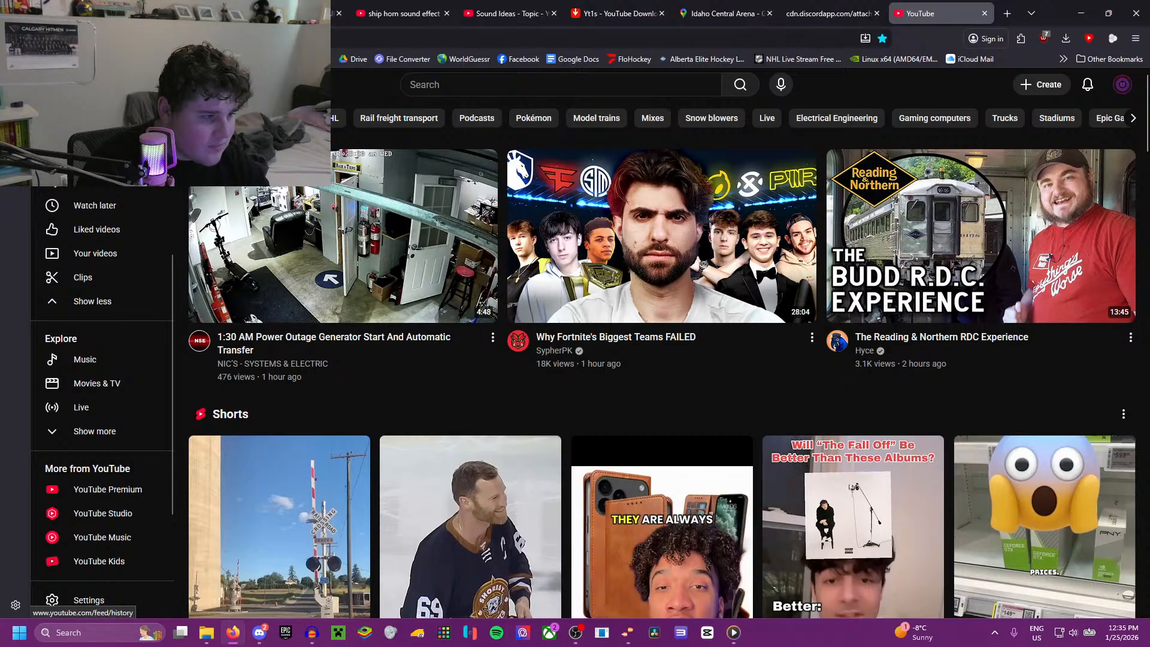
{"action": "left_click", "coordinate": [108, 198]}
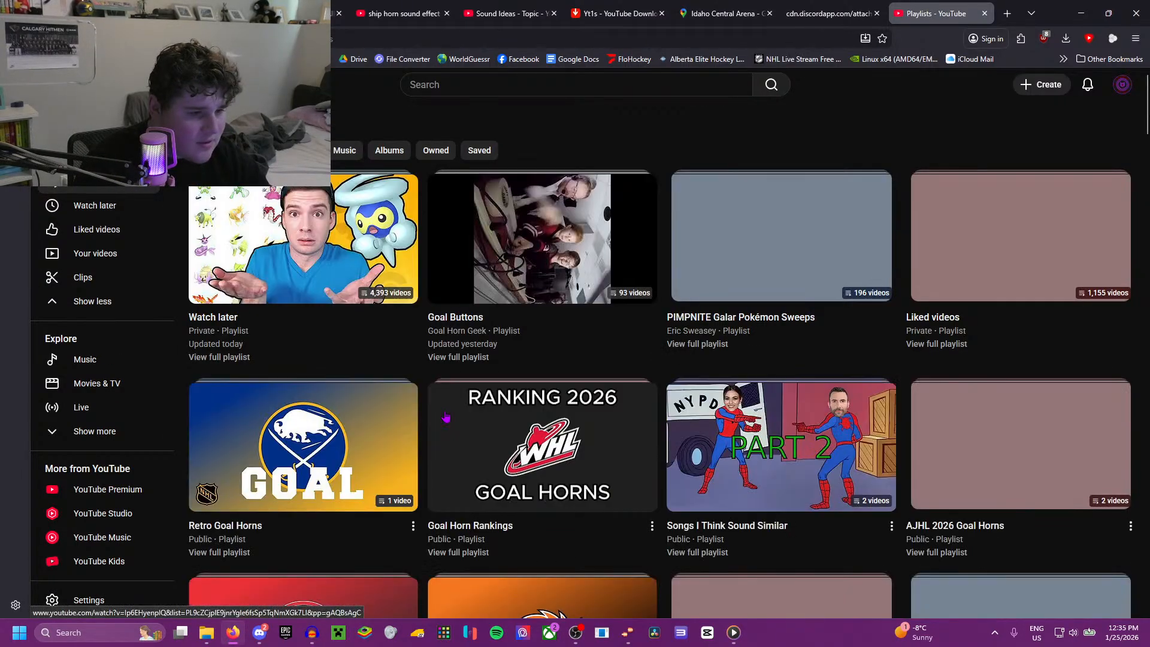
Step: Find the "Horns: Sound Effects" playlist among the saved playlists and start playing it
{"action": "scroll", "coordinate": [444, 412], "scroll_direction": "down", "scroll_amount": 10}
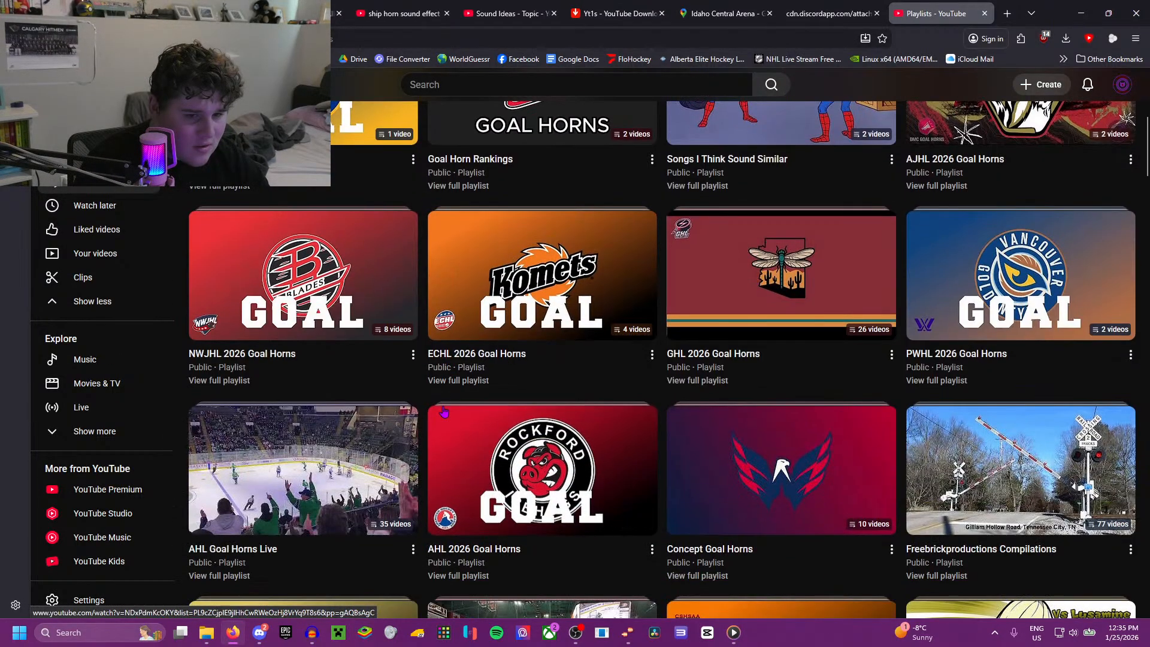
{"action": "scroll", "coordinate": [444, 410], "scroll_direction": "down", "scroll_amount": 12}
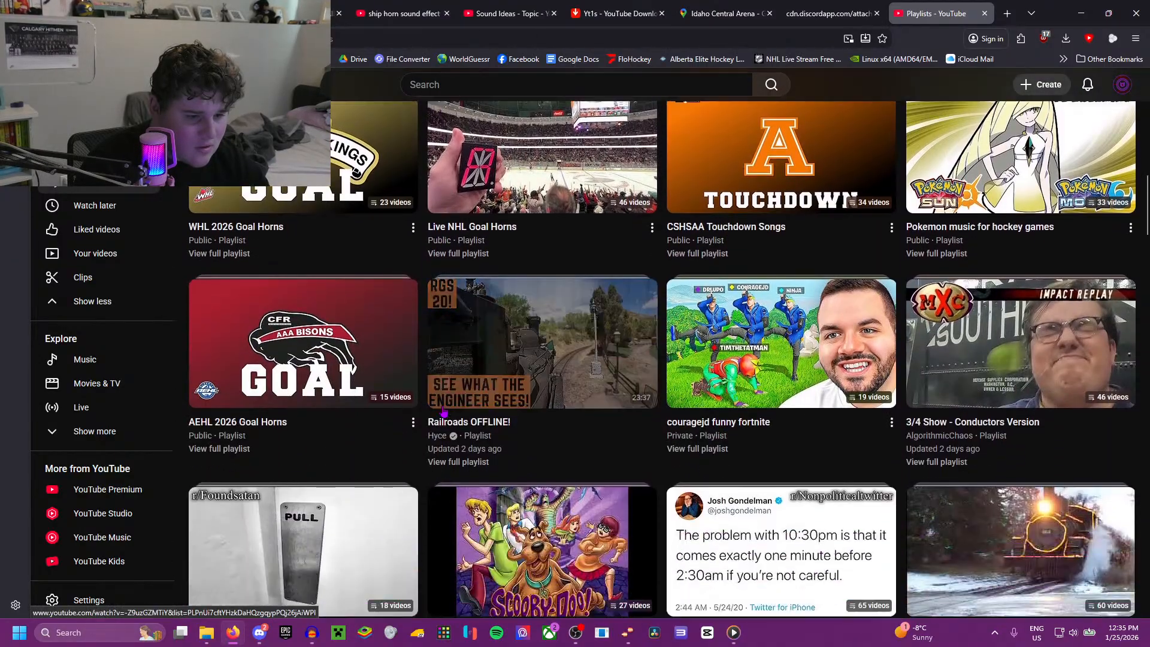
{"action": "scroll", "coordinate": [444, 412], "scroll_direction": "down", "scroll_amount": 8}
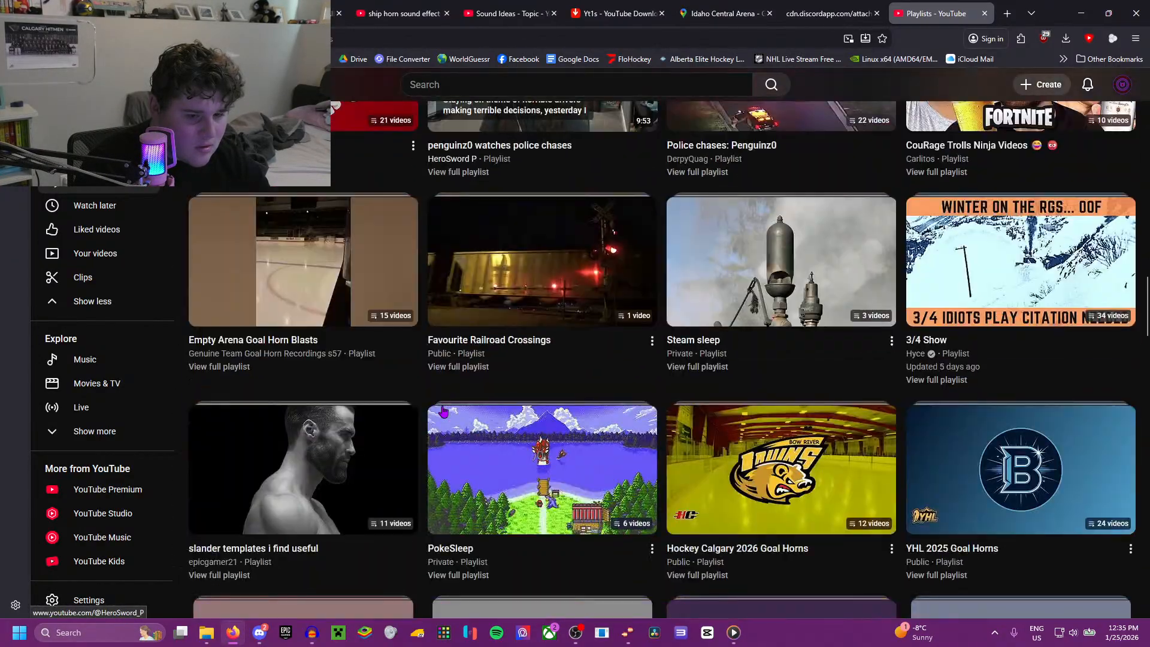
{"action": "left_click", "coordinate": [675, 427]}
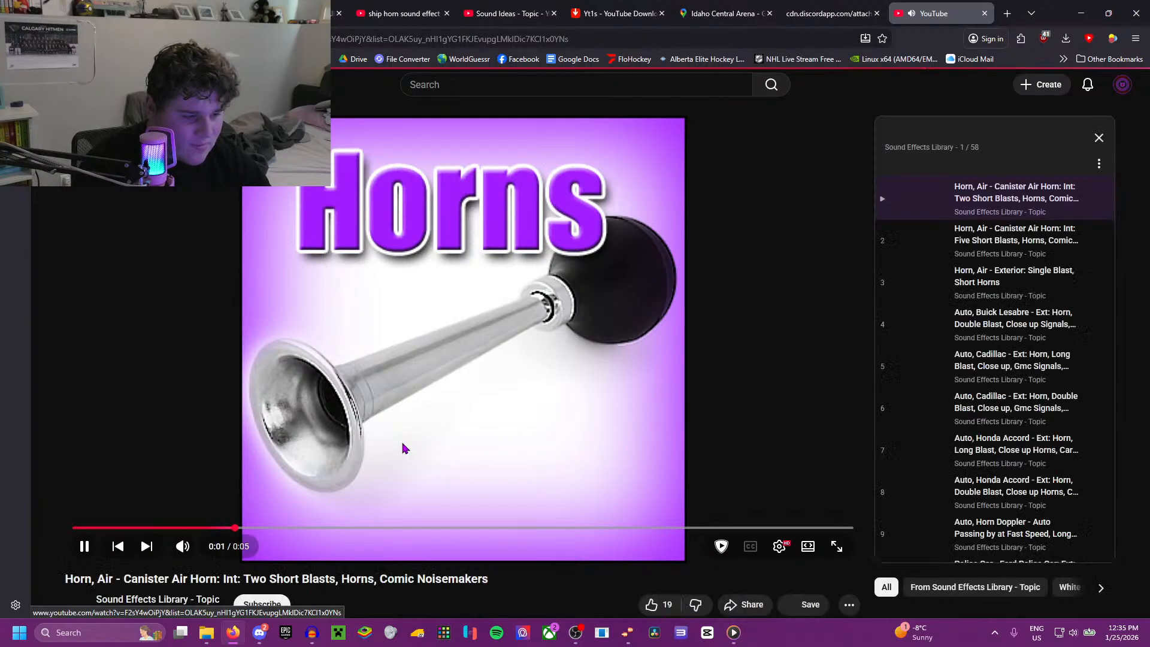
Step: Listen to the canister air horn, car horn and Ford police car horn tracks in the playlist
{"action": "left_click", "coordinate": [910, 242]}
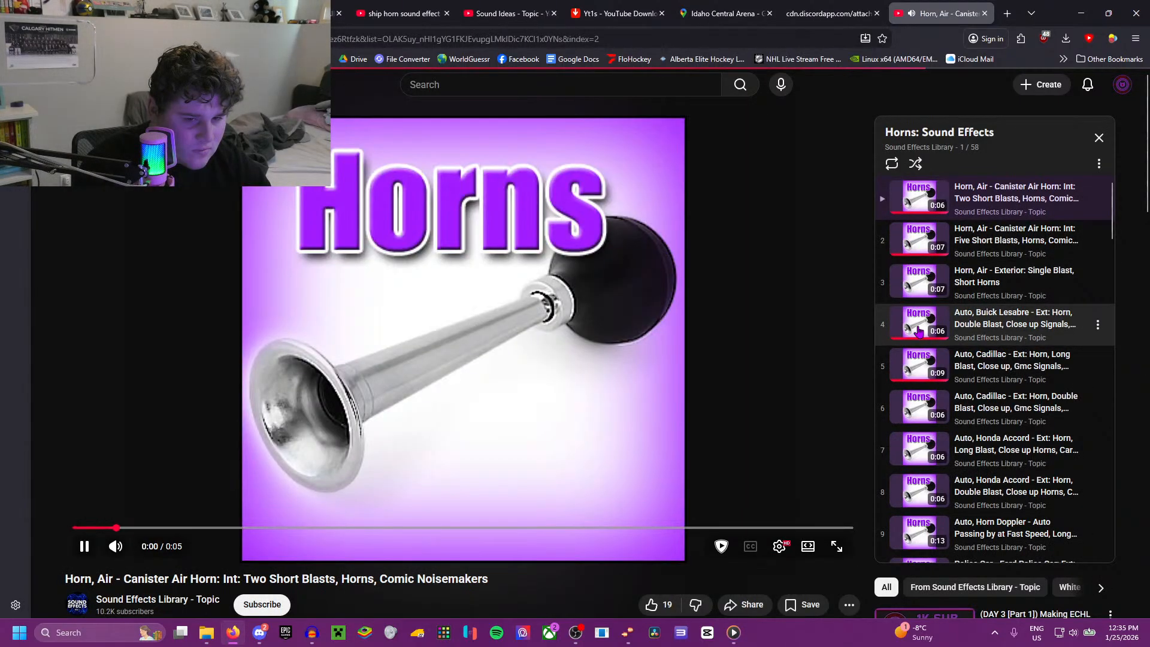
{"action": "left_click", "coordinate": [919, 332]}
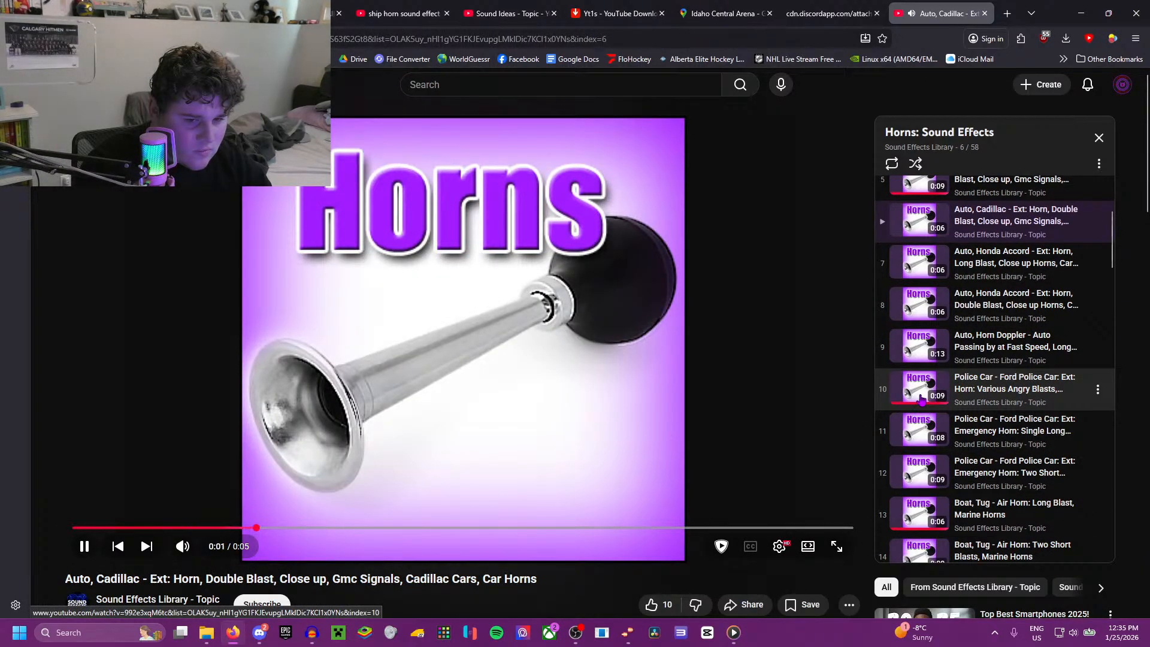
{"action": "left_click", "coordinate": [922, 398]}
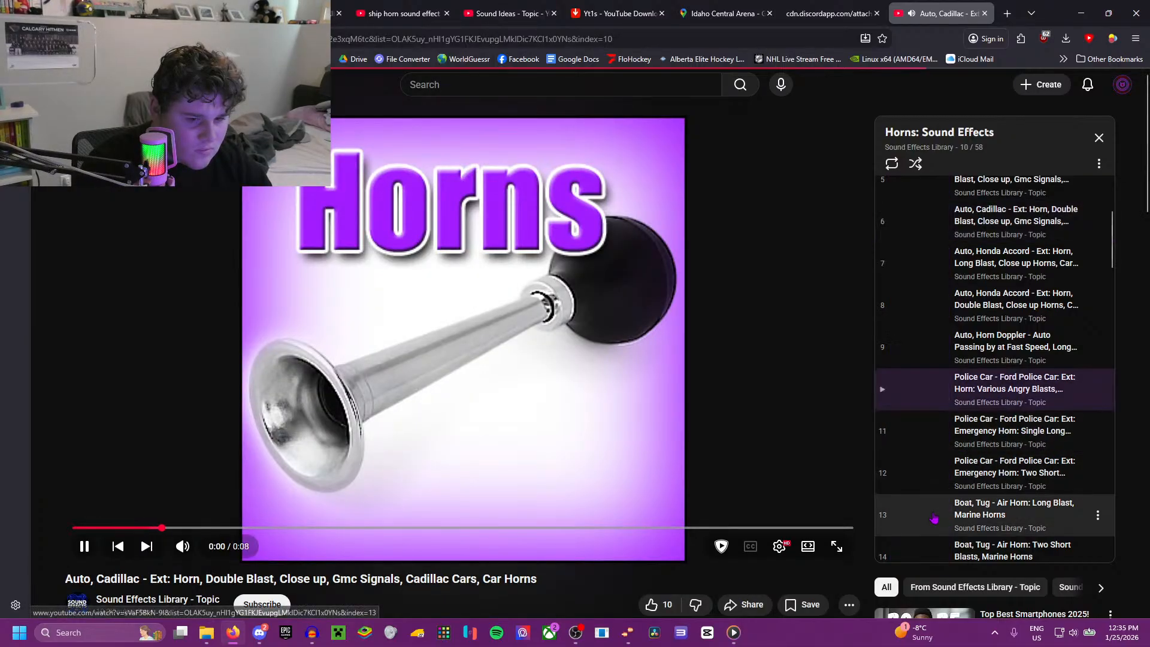
Step: Listen to the tug boat air horn and marine horn tracks, replay the one long and two short blasts, and play the paddle wheel boat
{"action": "left_click", "coordinate": [935, 519]}
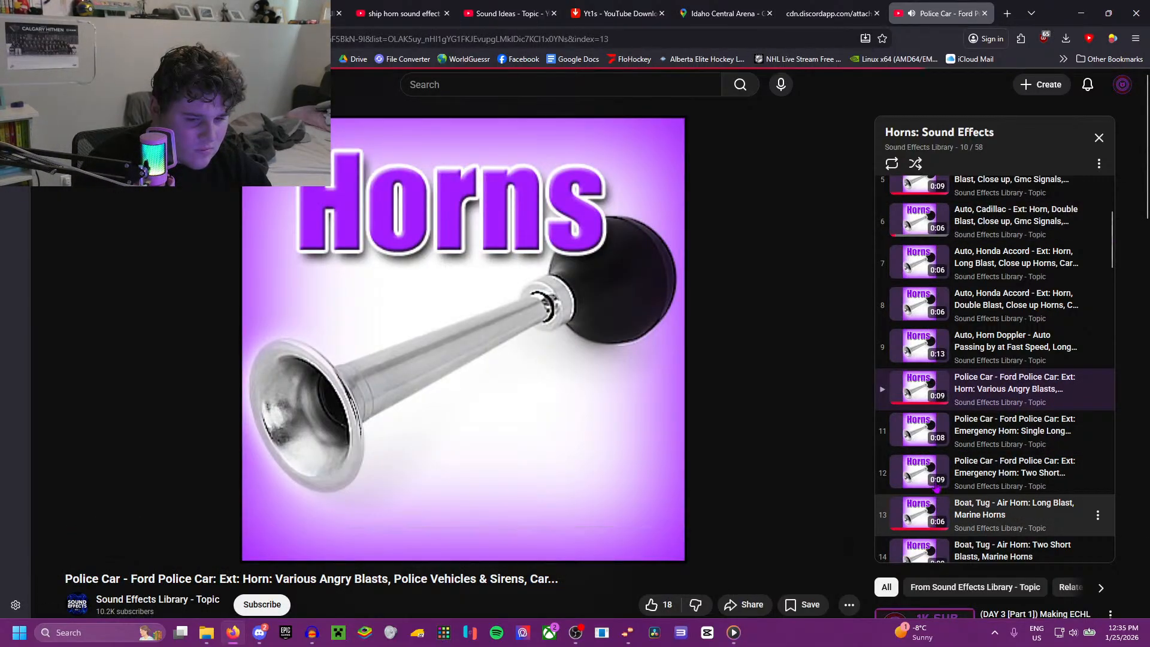
{"action": "left_click", "coordinate": [925, 467]}
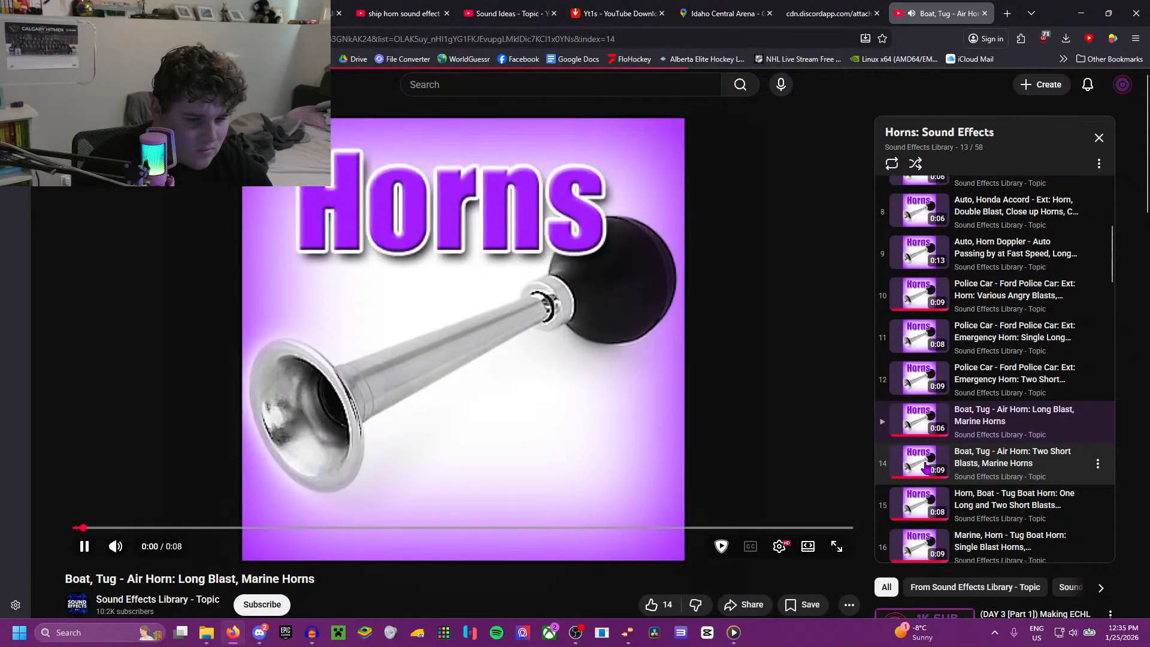
{"action": "left_click", "coordinate": [920, 406]}
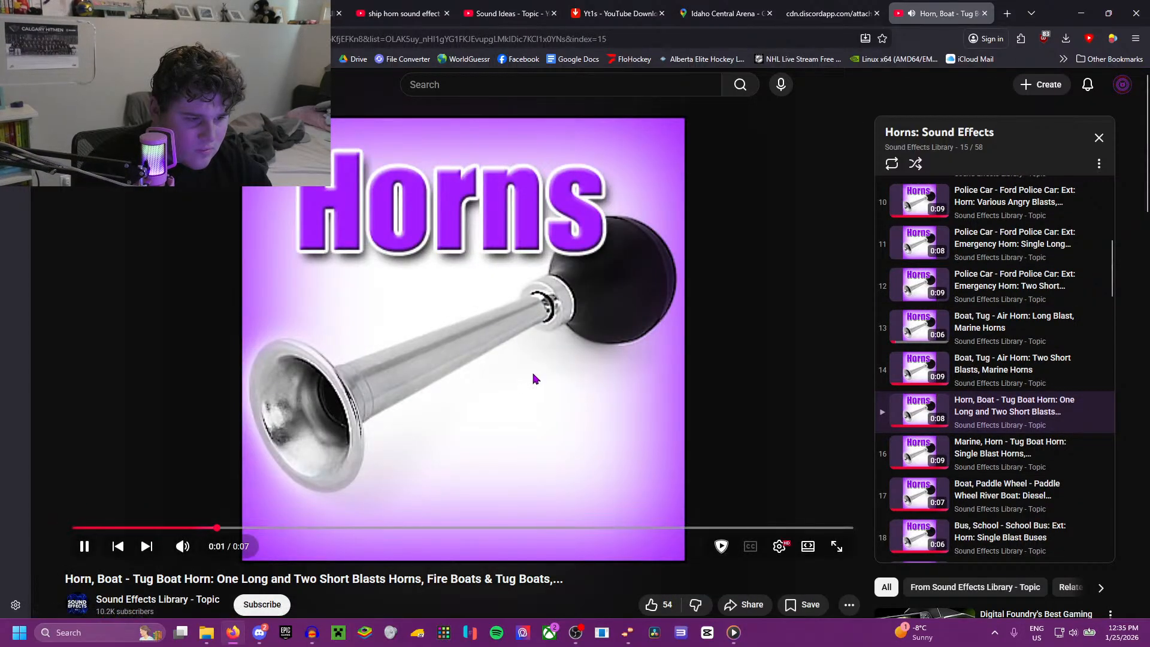
{"action": "left_click", "coordinate": [918, 463]}
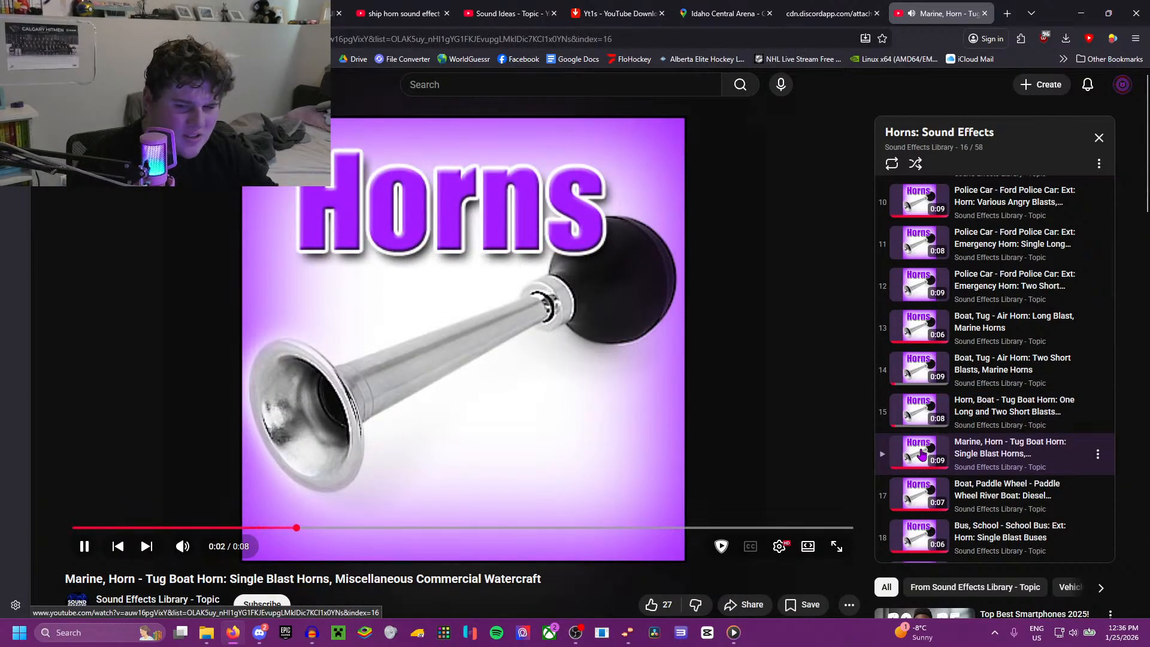
{"action": "left_click", "coordinate": [923, 415]}
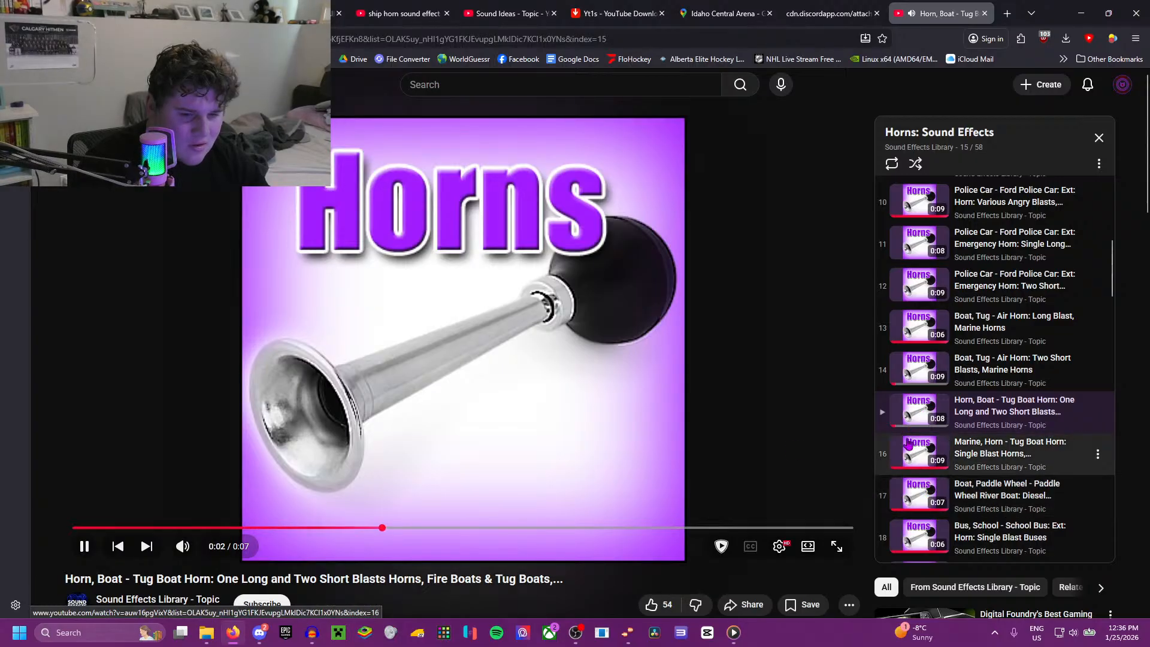
{"action": "left_click", "coordinate": [922, 491]}
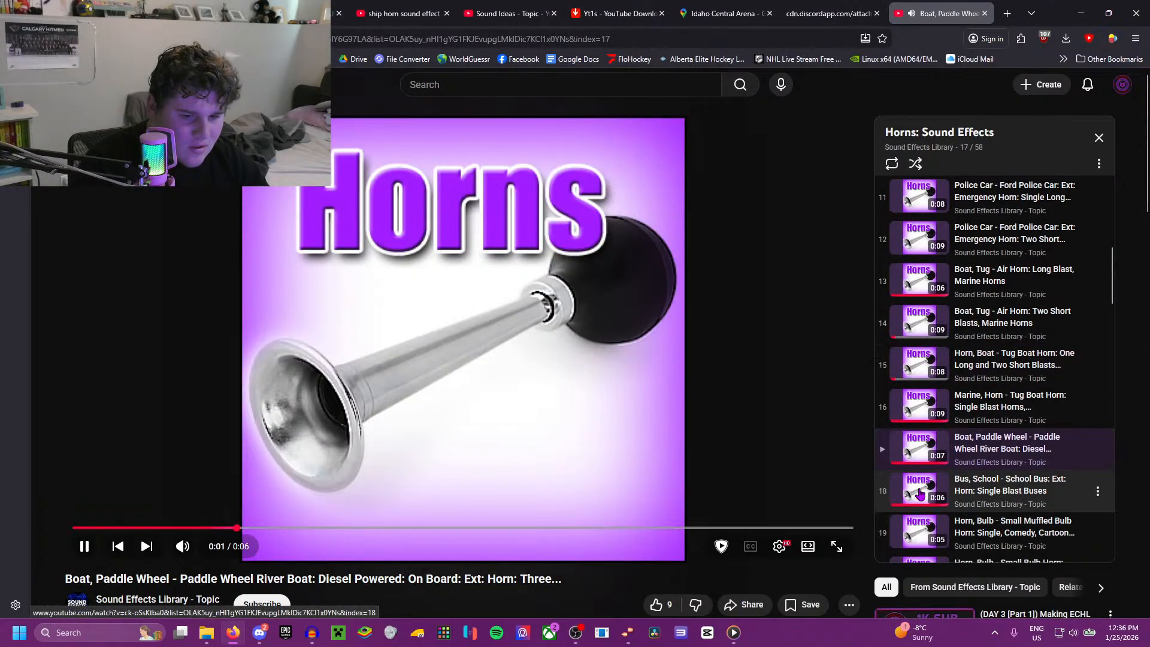
Step: Sample the school bus, bulb, bicycle, fire engine and conch shell horn tracks further down the playlist
{"action": "left_click", "coordinate": [921, 492]}
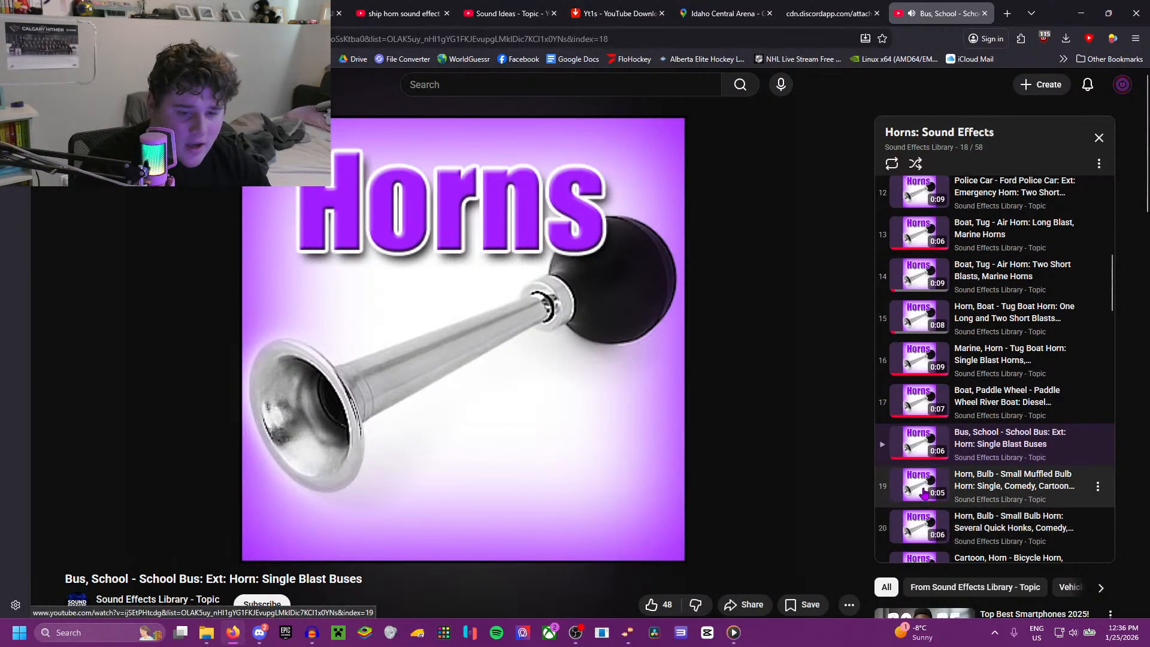
{"action": "left_click", "coordinate": [925, 493]}
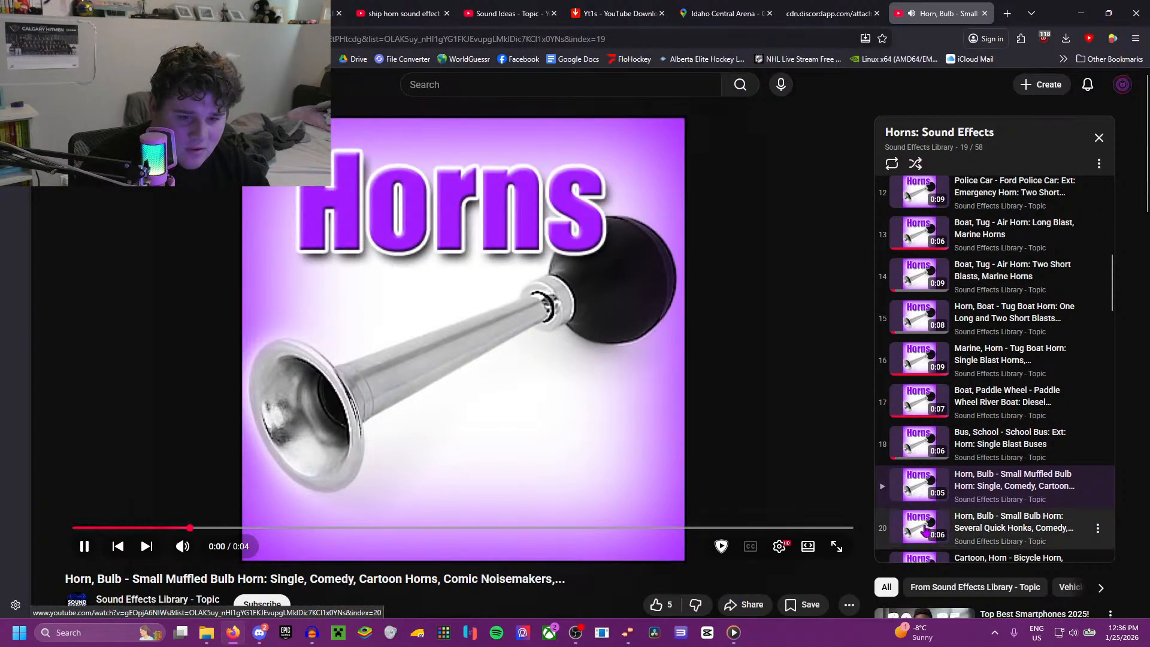
{"action": "left_click", "coordinate": [925, 530]}
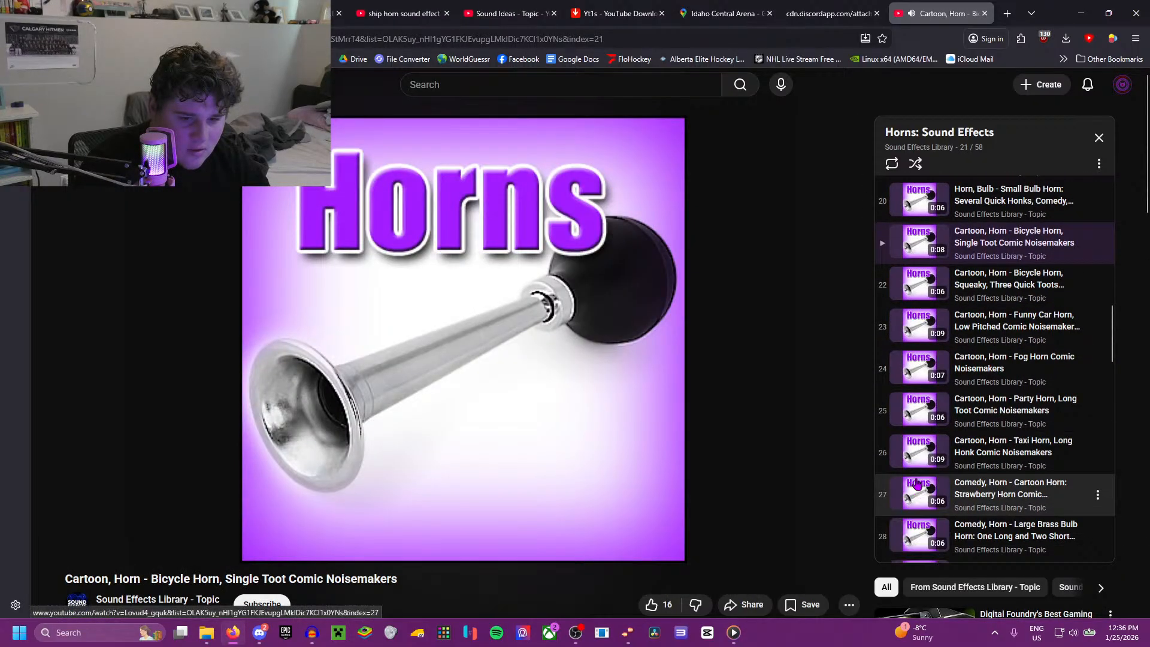
{"action": "scroll", "coordinate": [920, 498], "scroll_direction": "down", "scroll_amount": 3}
{"action": "left_click", "coordinate": [926, 527]}
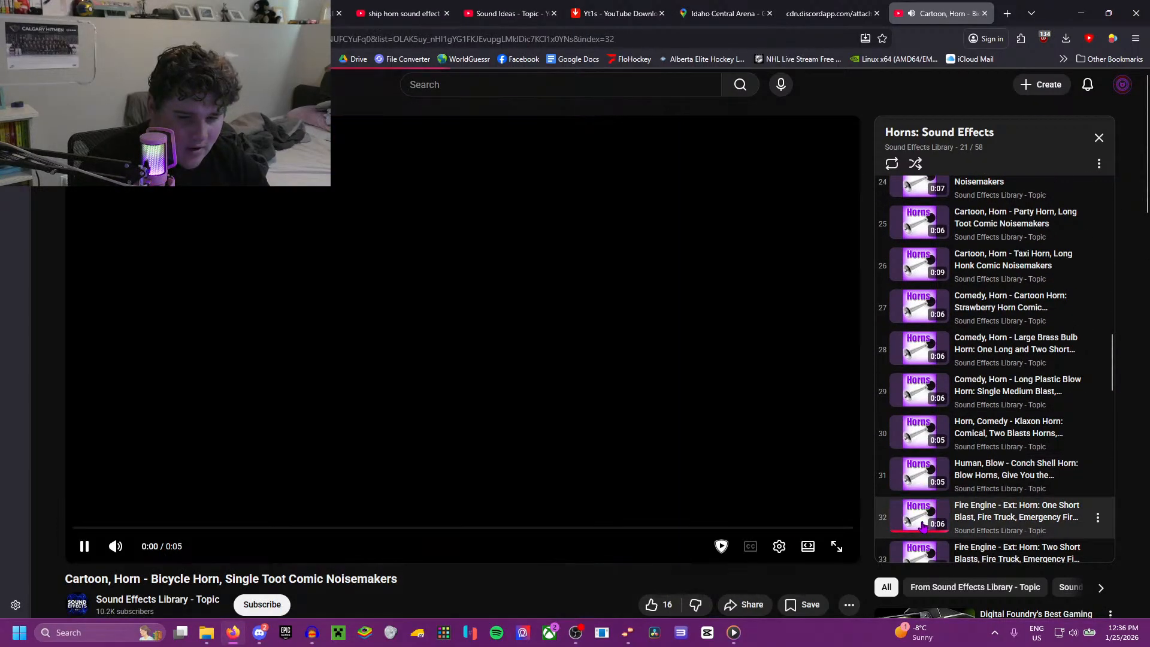
{"action": "left_click", "coordinate": [927, 483]}
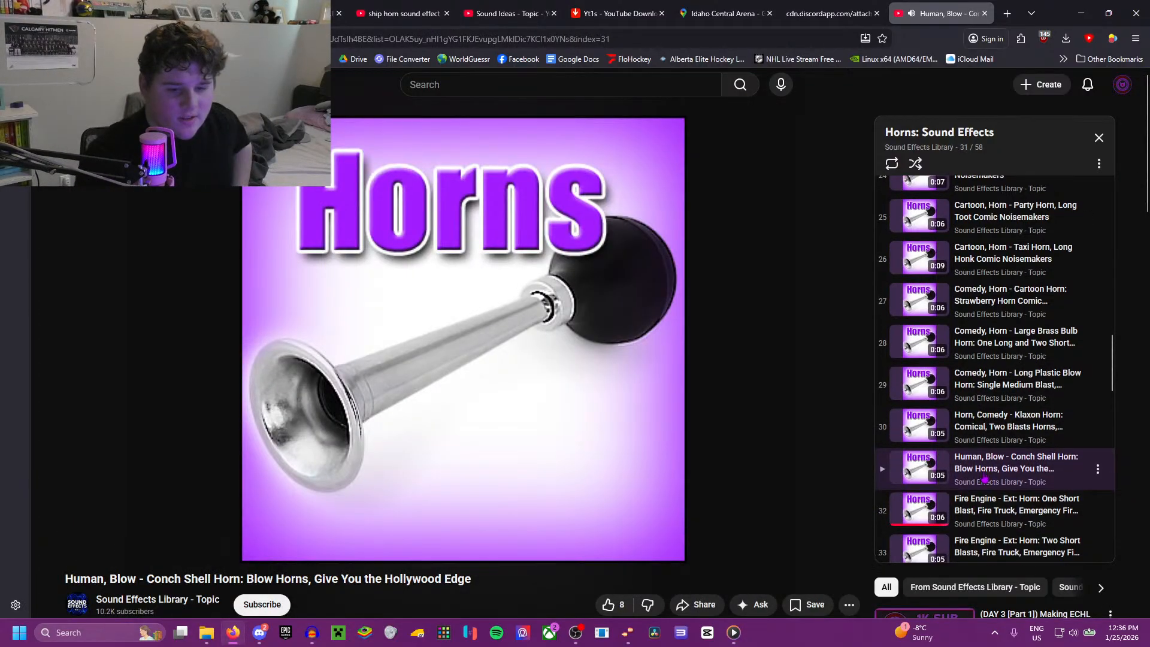
Step: Listen to the fire engine two short blasts, both large foghorn tracks, and the long-blast and two-blast fog horn tracks in the playlist
{"action": "scroll", "coordinate": [985, 478], "scroll_direction": "down", "scroll_amount": 2}
{"action": "left_click", "coordinate": [923, 423]}
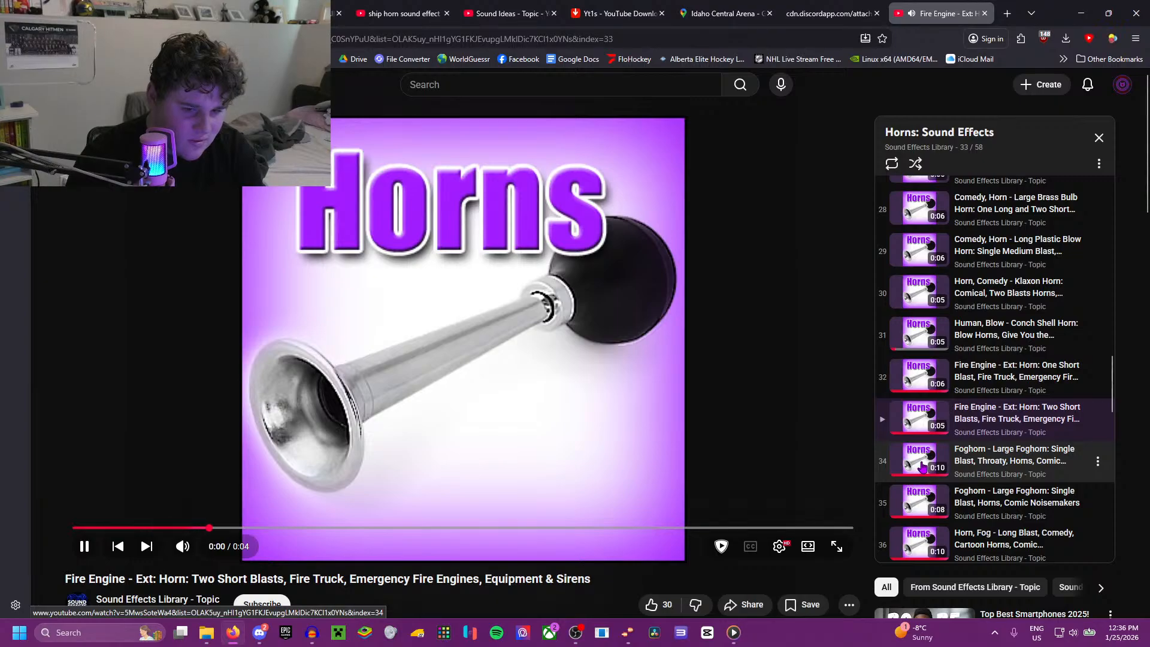
{"action": "left_click", "coordinate": [922, 466]}
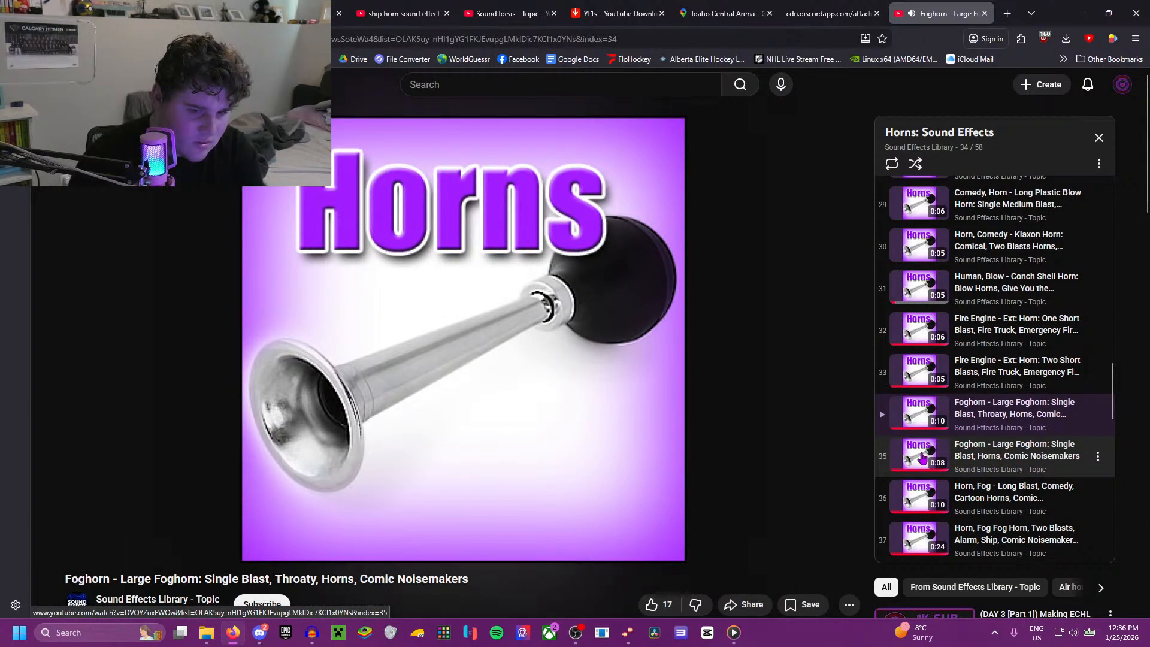
{"action": "left_click", "coordinate": [923, 457]}
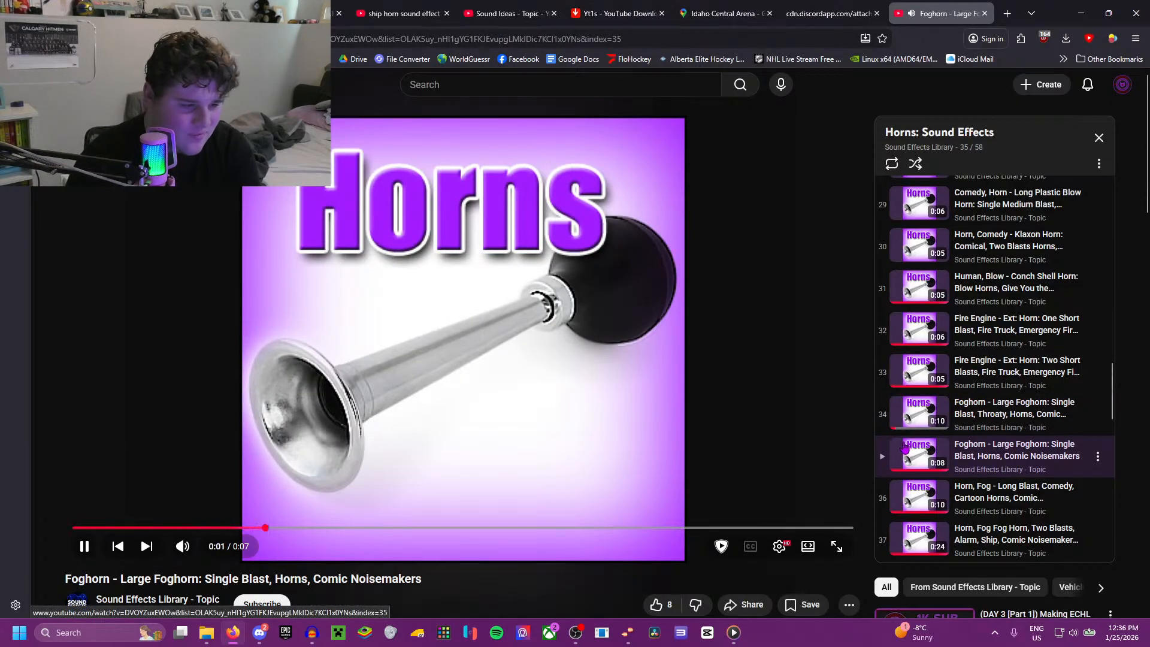
{"action": "left_click", "coordinate": [904, 413]}
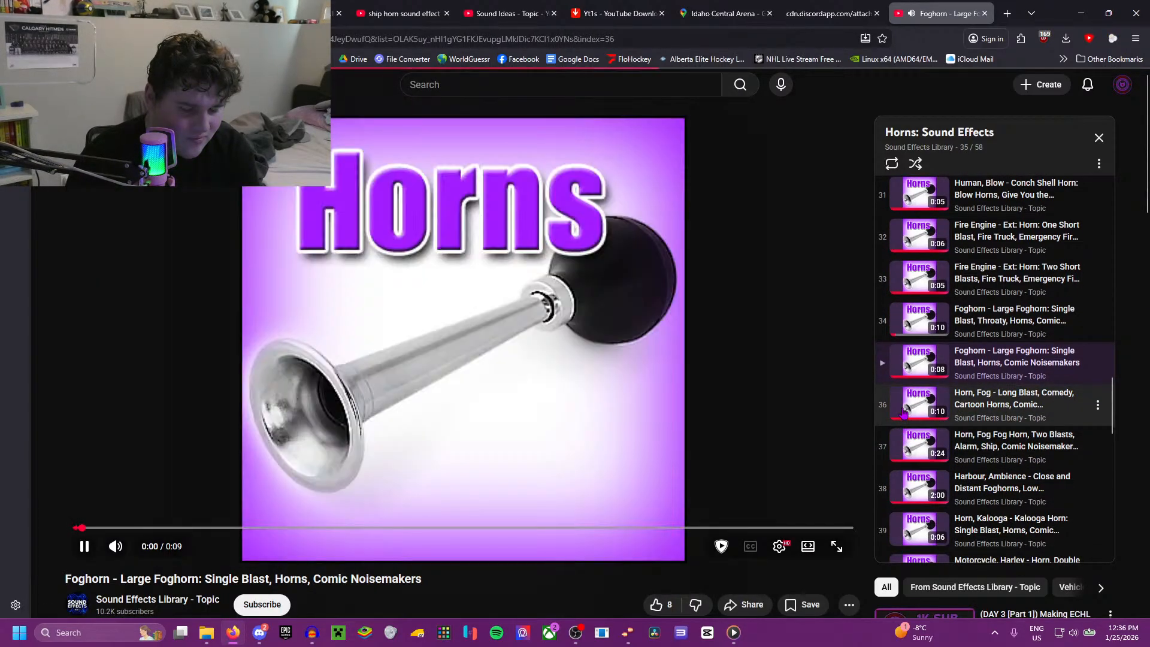
{"action": "left_click", "coordinate": [918, 454]}
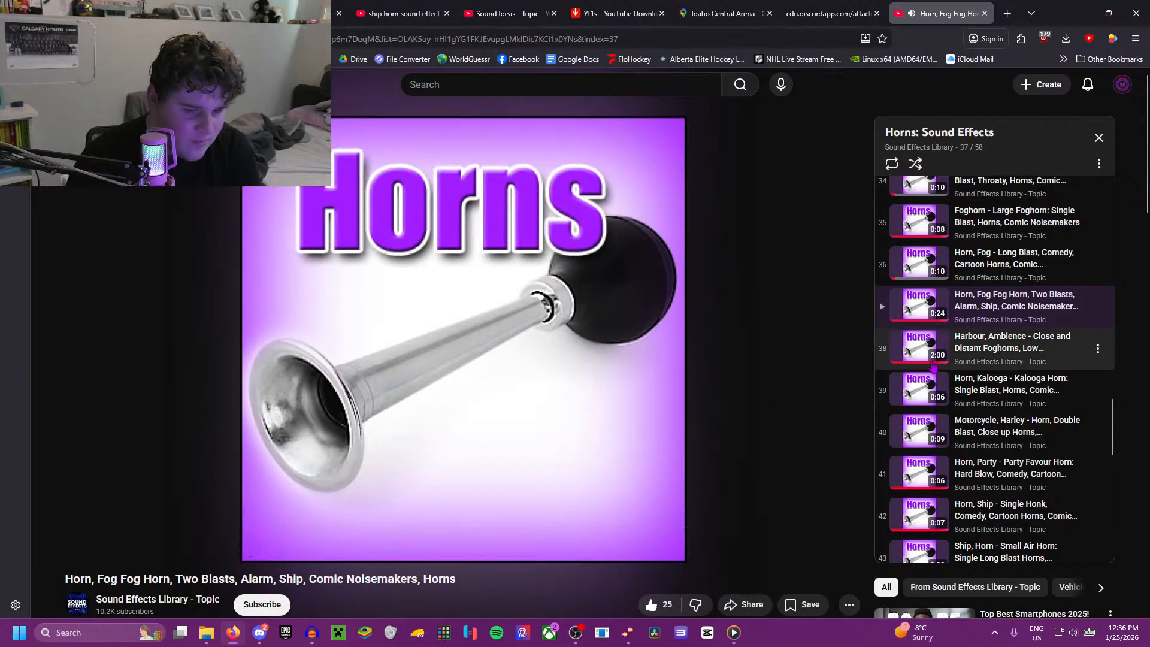
Step: Sample the harbour foghorn ambience, party favour horn and small ship air horn single long blast tracks
{"action": "left_click", "coordinate": [911, 355]}
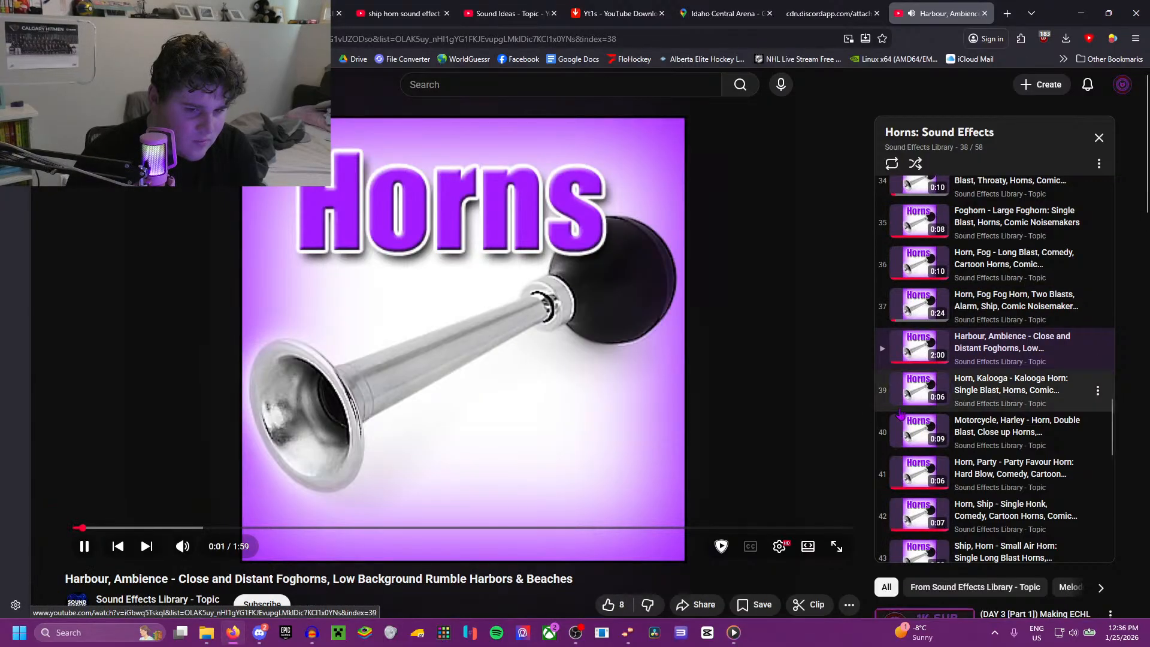
{"action": "left_click", "coordinate": [918, 477]}
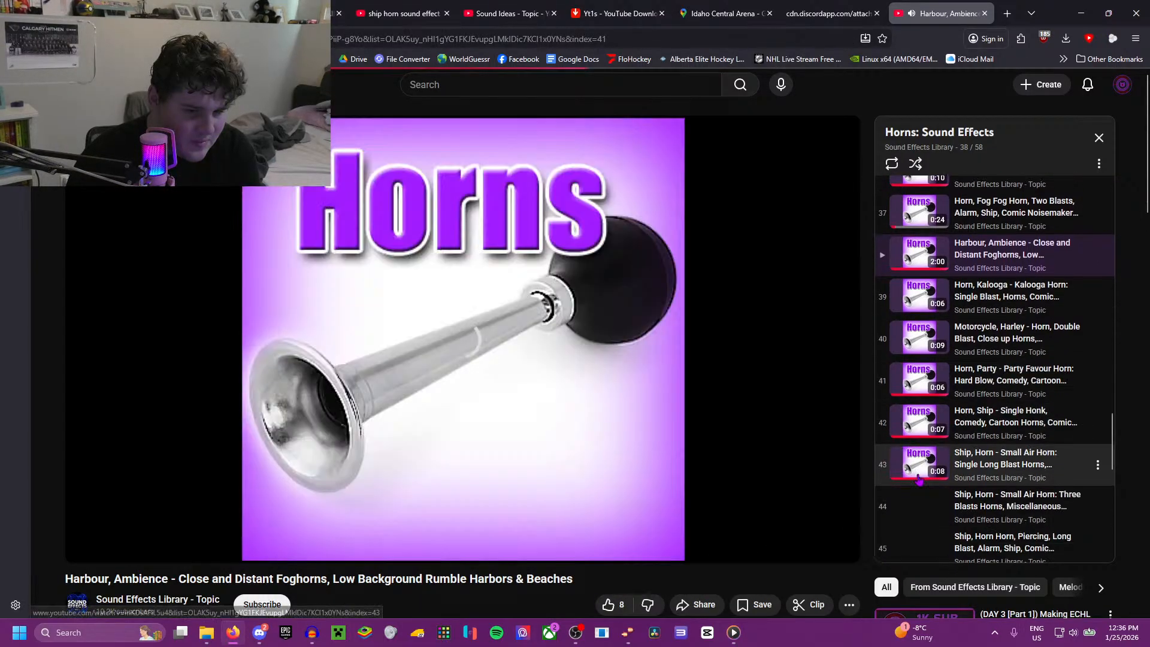
{"action": "left_click", "coordinate": [943, 305]}
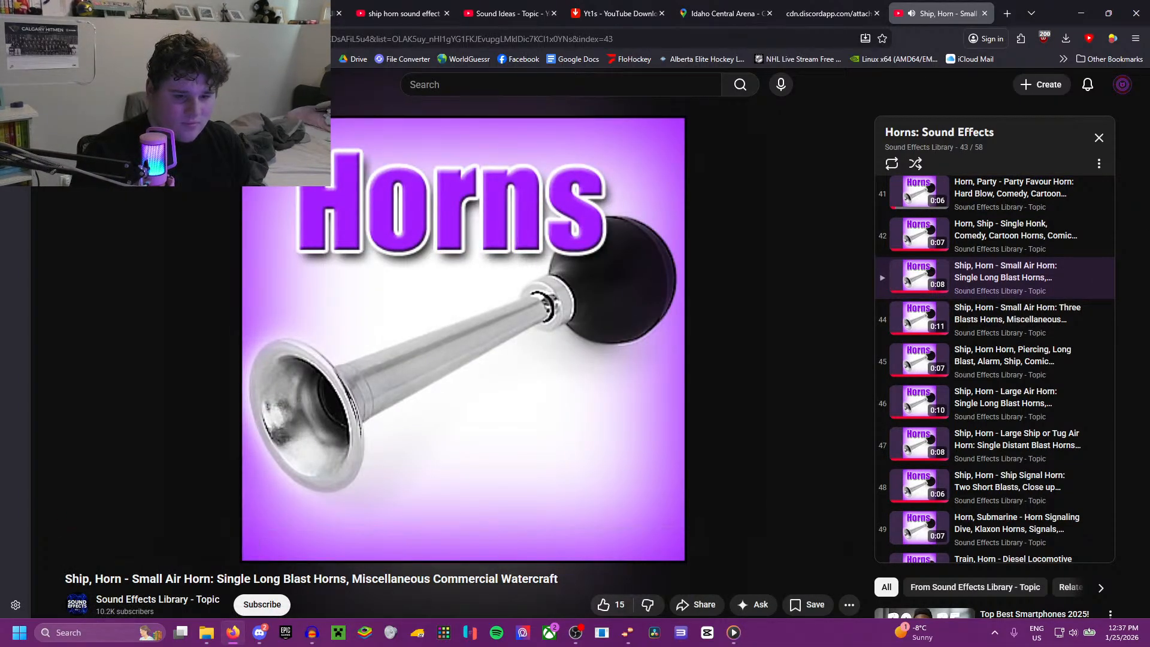
Step: Check the goal horn in the Allen vs Idaho game replay, and replay the small air horn single long blast for comparison
{"action": "left_click", "coordinate": [617, 13]}
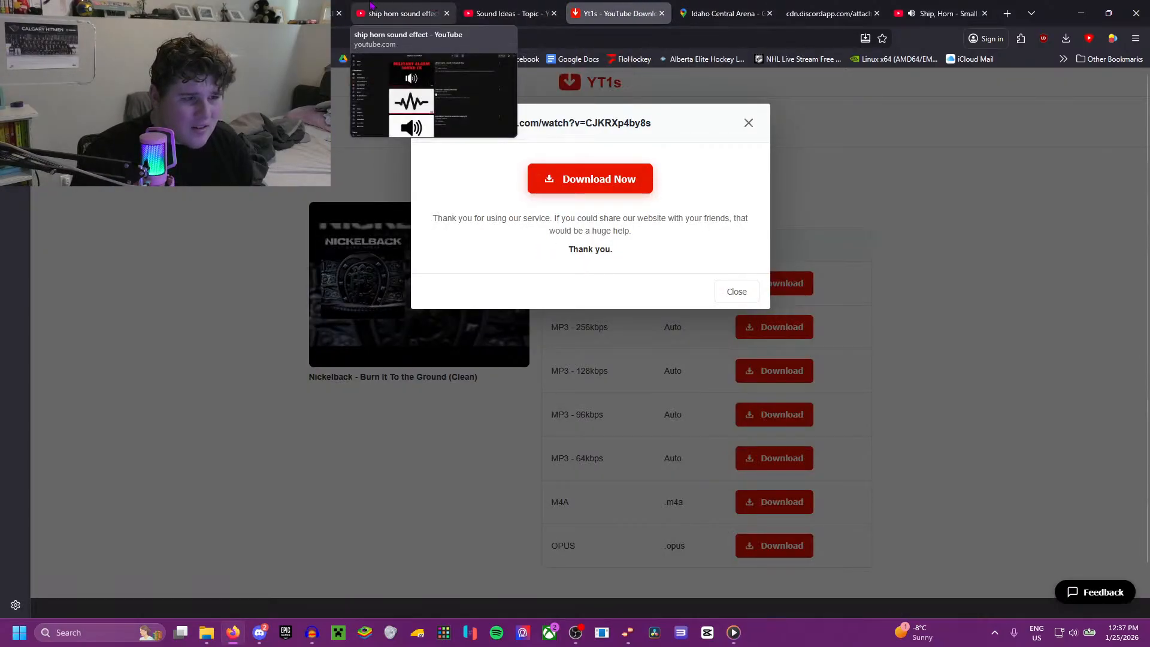
{"action": "left_click", "coordinate": [335, 13]}
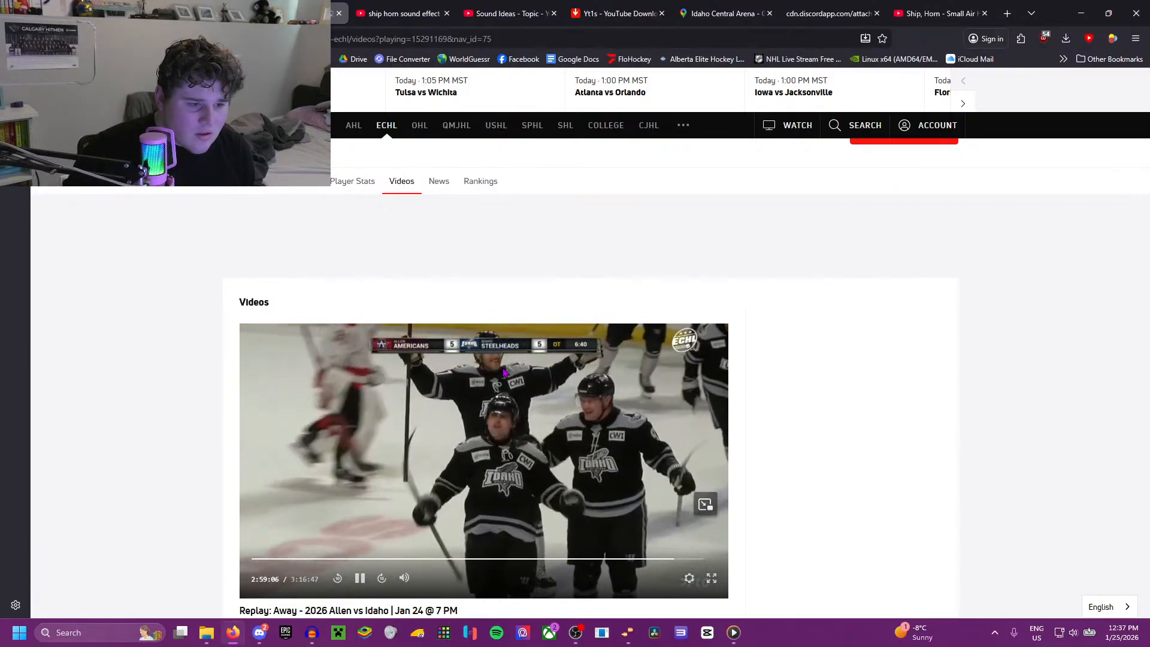
{"action": "left_click", "coordinate": [941, 13]}
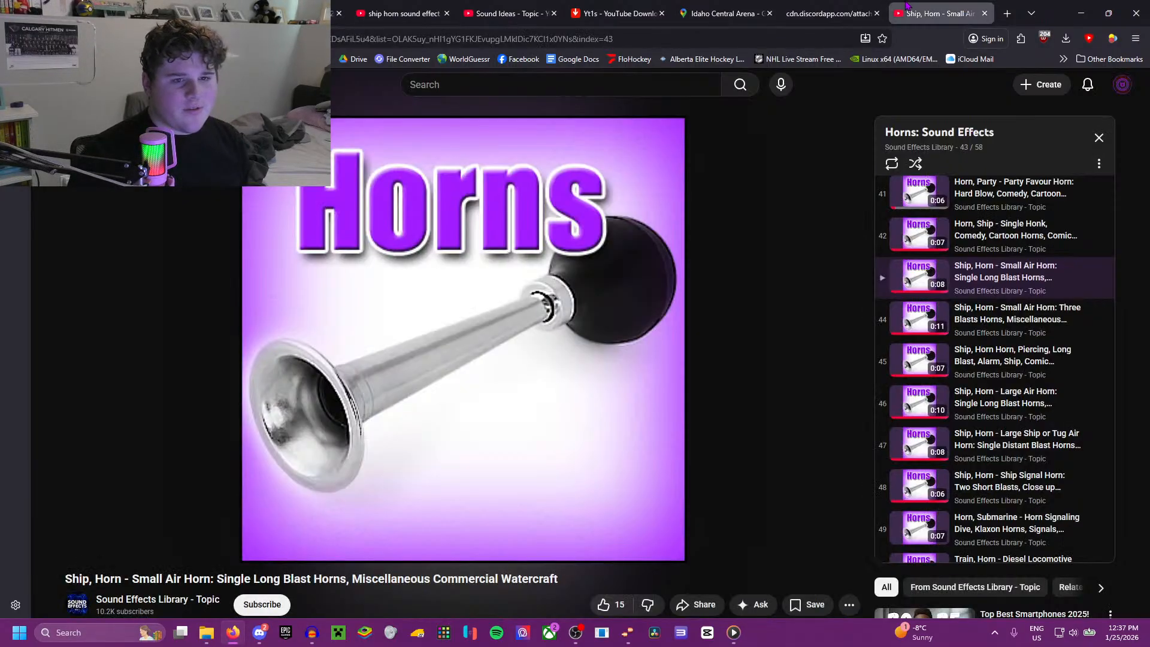
{"action": "left_click", "coordinate": [642, 391]}
{"action": "key", "text": "Left"}
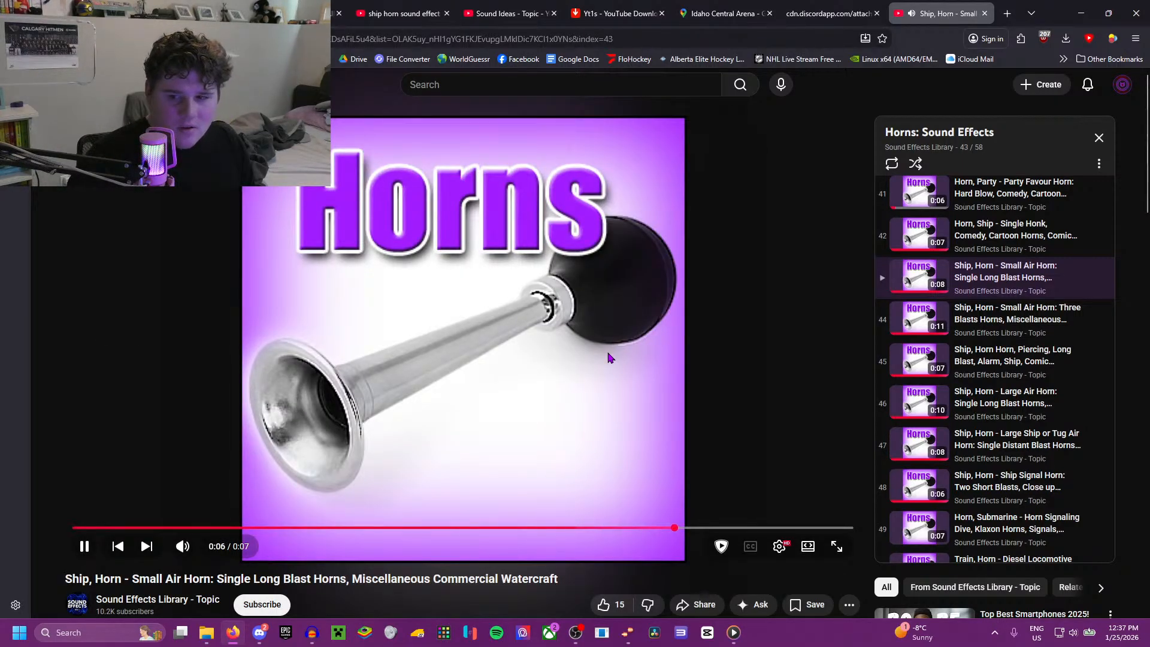
Step: Rewind the Allen vs Idaho replay to hear the overtime goal horn again, and play the small air horn track against it
{"action": "left_click", "coordinate": [618, 14]}
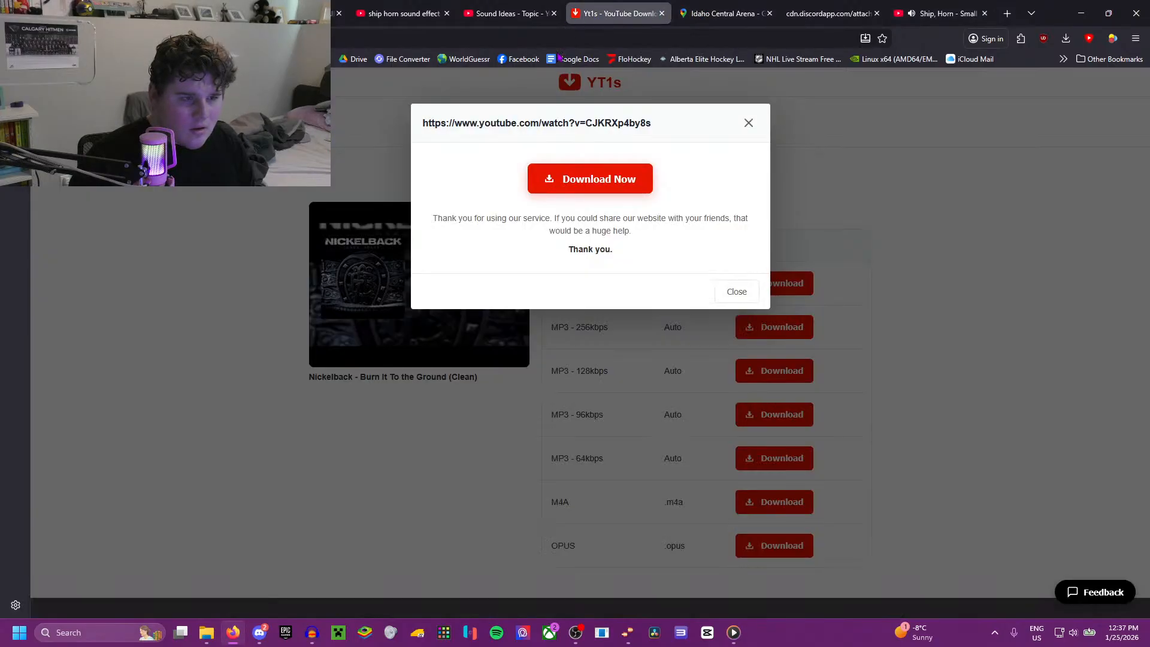
{"action": "left_click", "coordinate": [521, 8]}
{"action": "left_click", "coordinate": [334, 12]}
{"action": "left_click", "coordinate": [557, 477]}
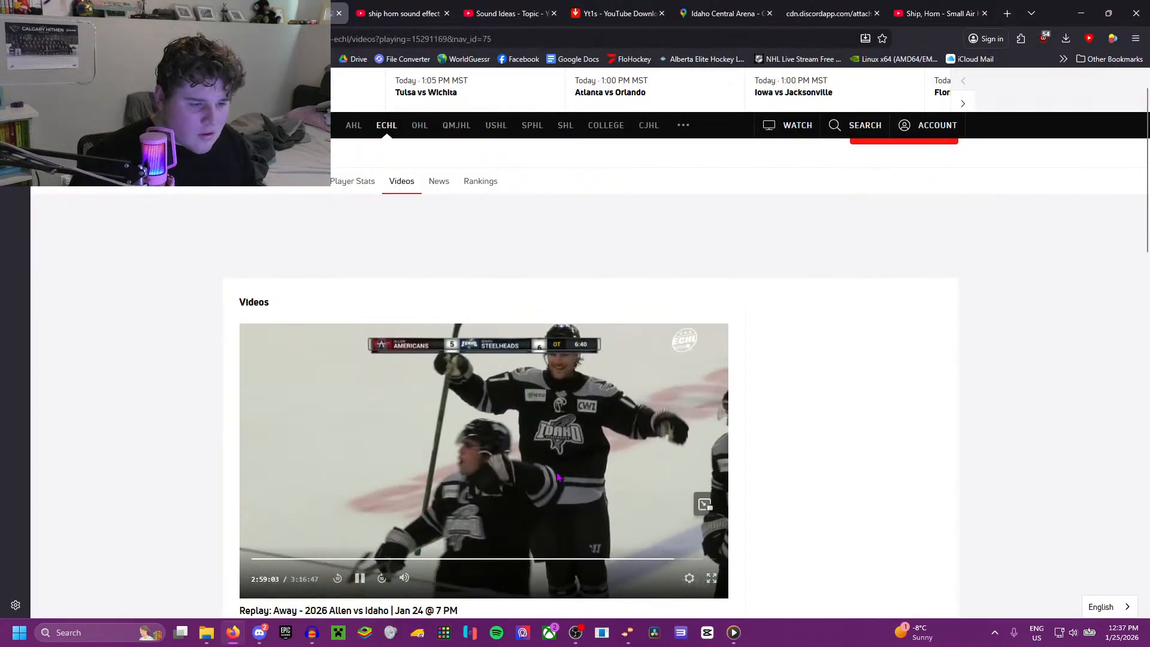
{"action": "key", "text": "Left"}
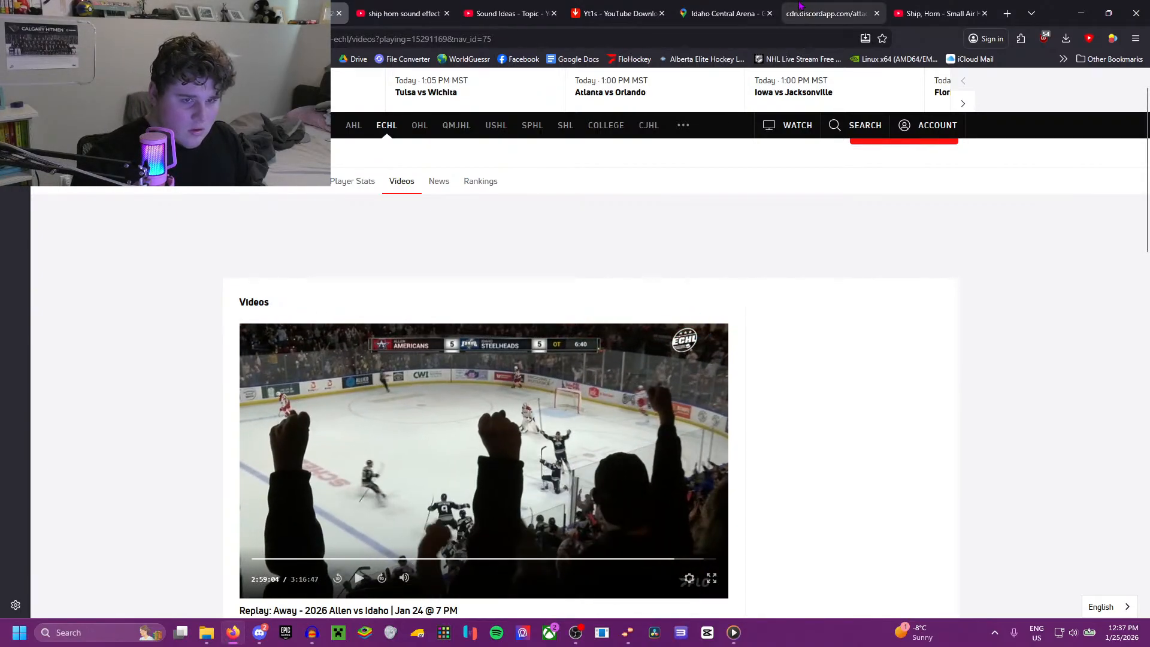
{"action": "left_click", "coordinate": [920, 14]}
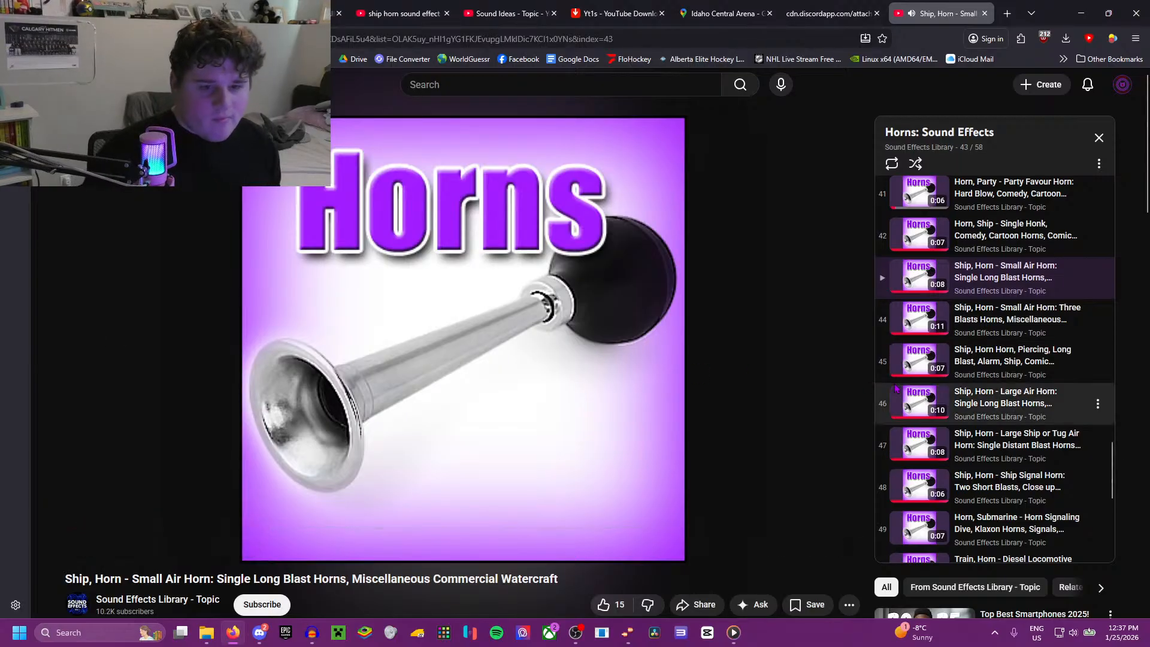
{"action": "left_click", "coordinate": [713, 348]}
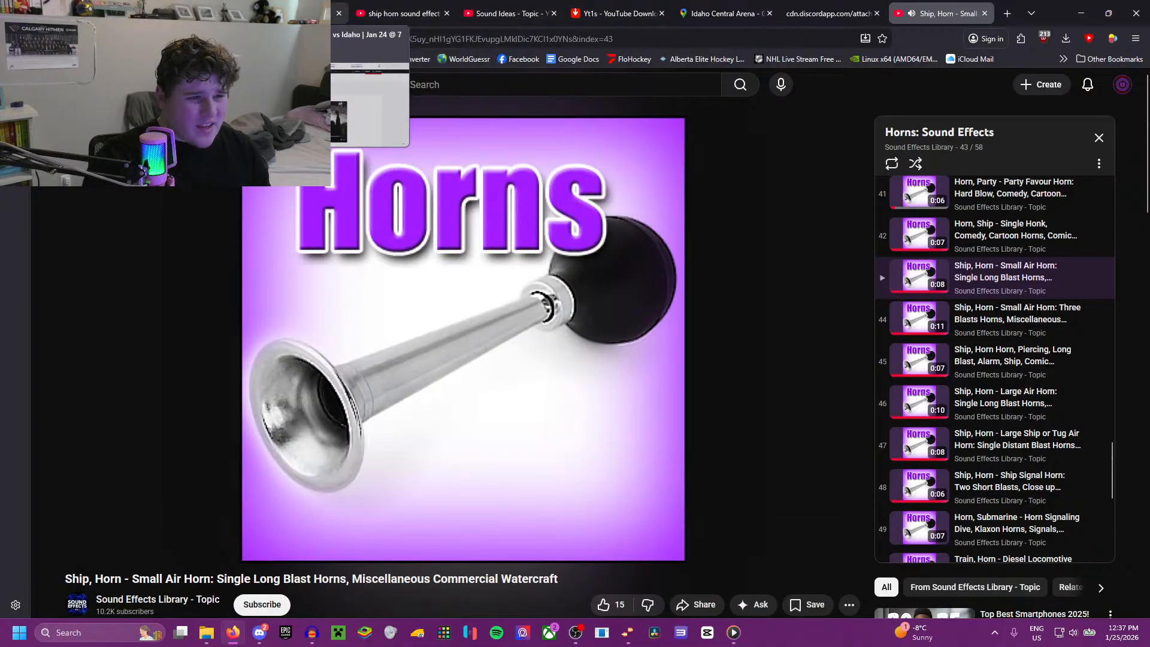
Step: Repeat the comparison by rewinding the overtime goal celebration, pausing it, and listening to the start of the small air horn blast
{"action": "left_click", "coordinate": [313, 12]}
{"action": "left_click", "coordinate": [431, 445]}
{"action": "key", "text": "Left"}
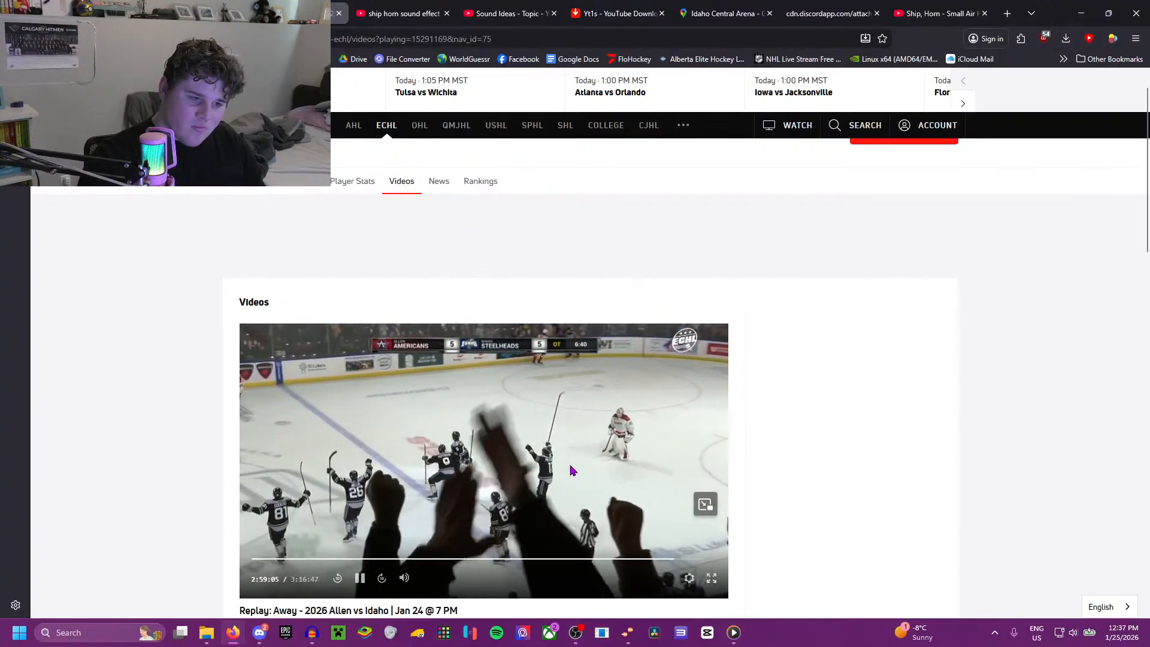
{"action": "left_click", "coordinate": [570, 470]}
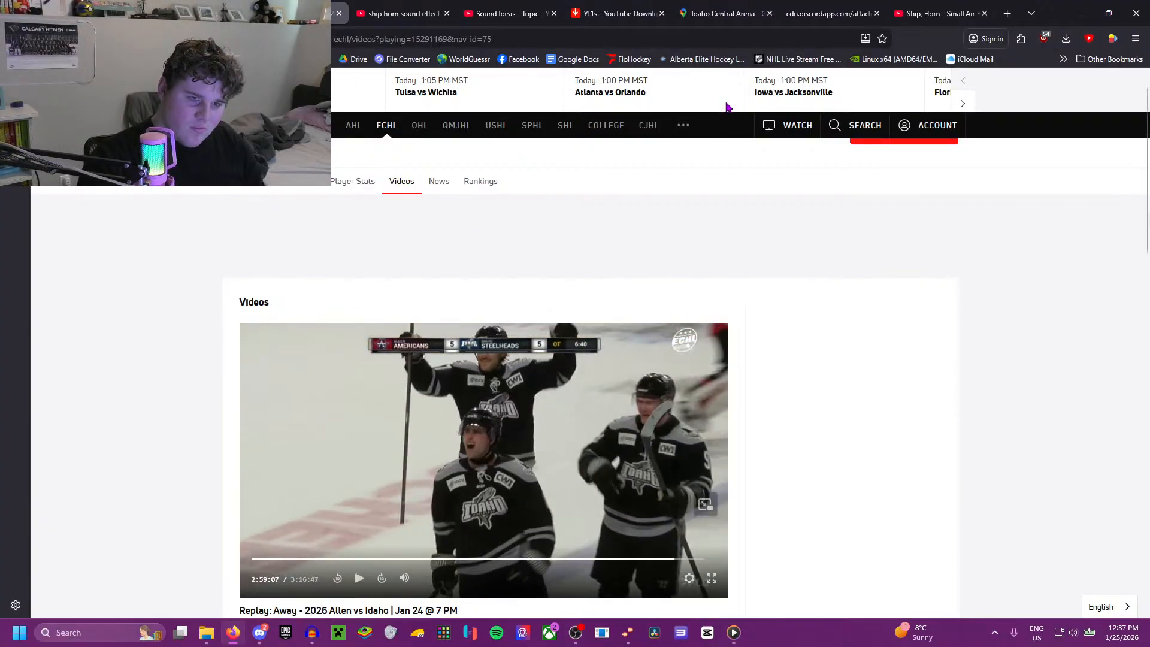
{"action": "left_click", "coordinate": [955, 15]}
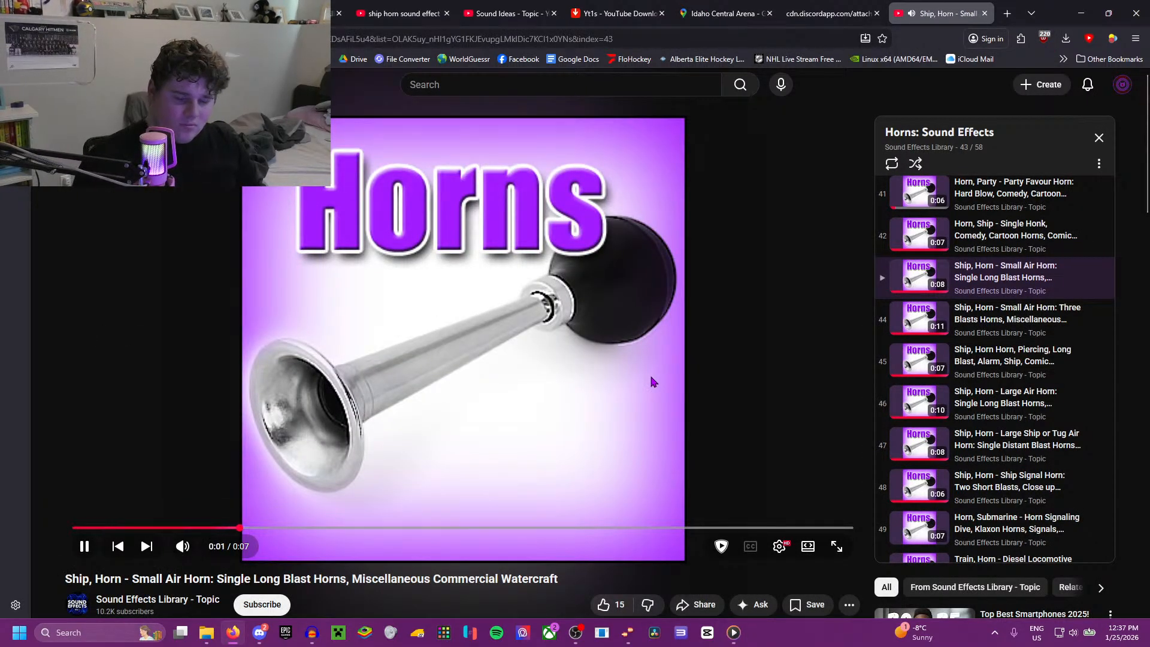
{"action": "left_click", "coordinate": [652, 382]}
Step: Play a brief bit of the paused Idaho goal replay and match it once more against the small air horn track
{"action": "left_click", "coordinate": [299, 13]}
{"action": "left_click", "coordinate": [563, 479]}
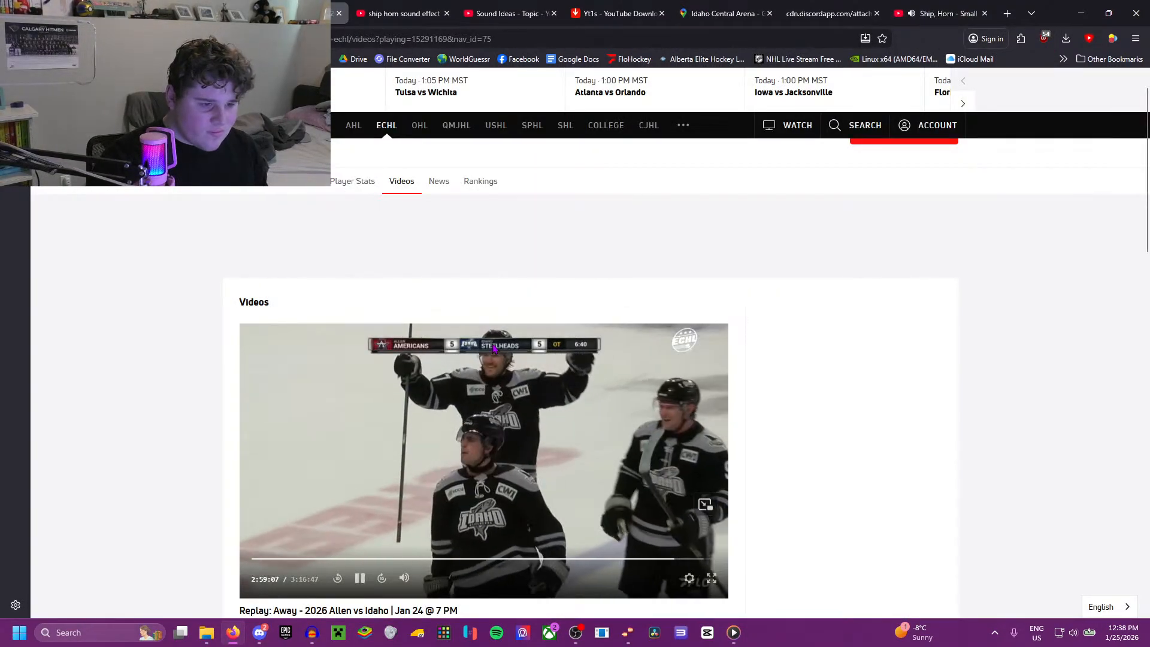
{"action": "left_click", "coordinate": [565, 481]}
{"action": "left_click", "coordinate": [947, 14]}
{"action": "left_click", "coordinate": [425, 469]}
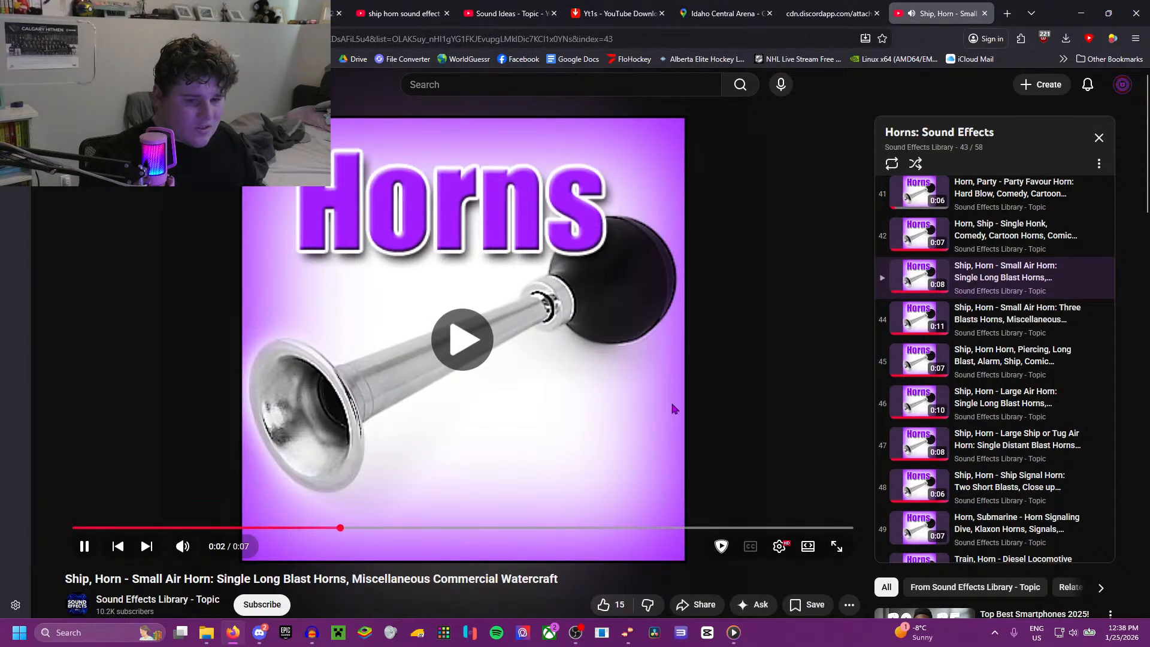
Step: Sample the remaining ship horn tracks from small air horn three blasts to ship signal horn, plus the submarine and diesel locomotive horns
{"action": "left_click", "coordinate": [878, 326]}
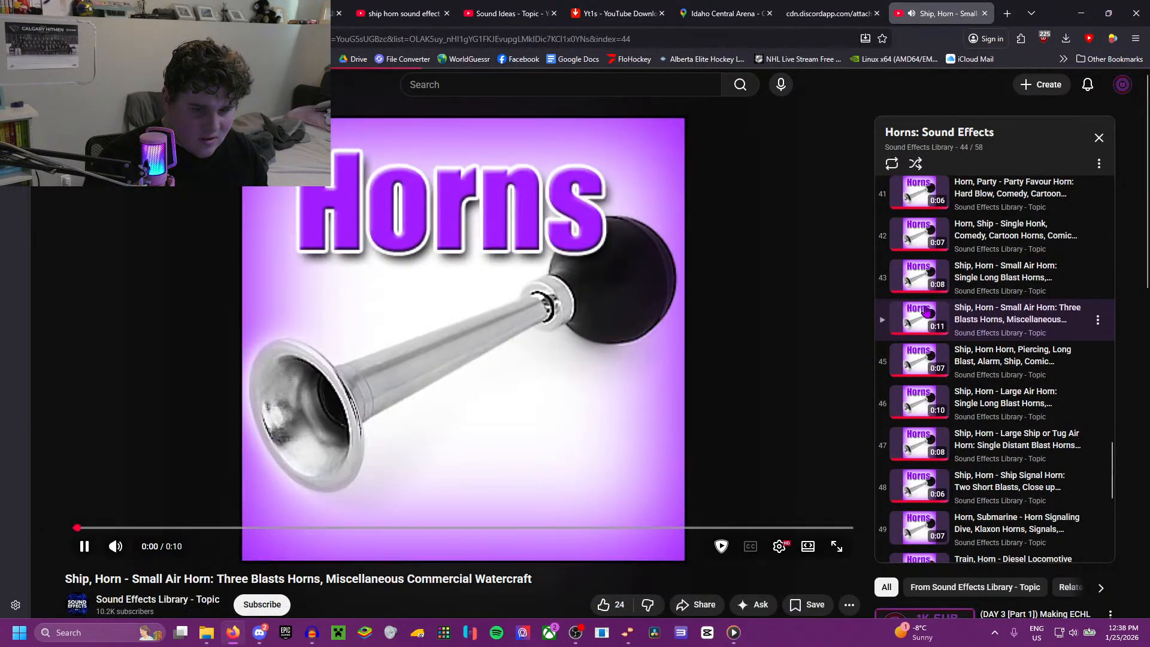
{"action": "left_click", "coordinate": [924, 350]}
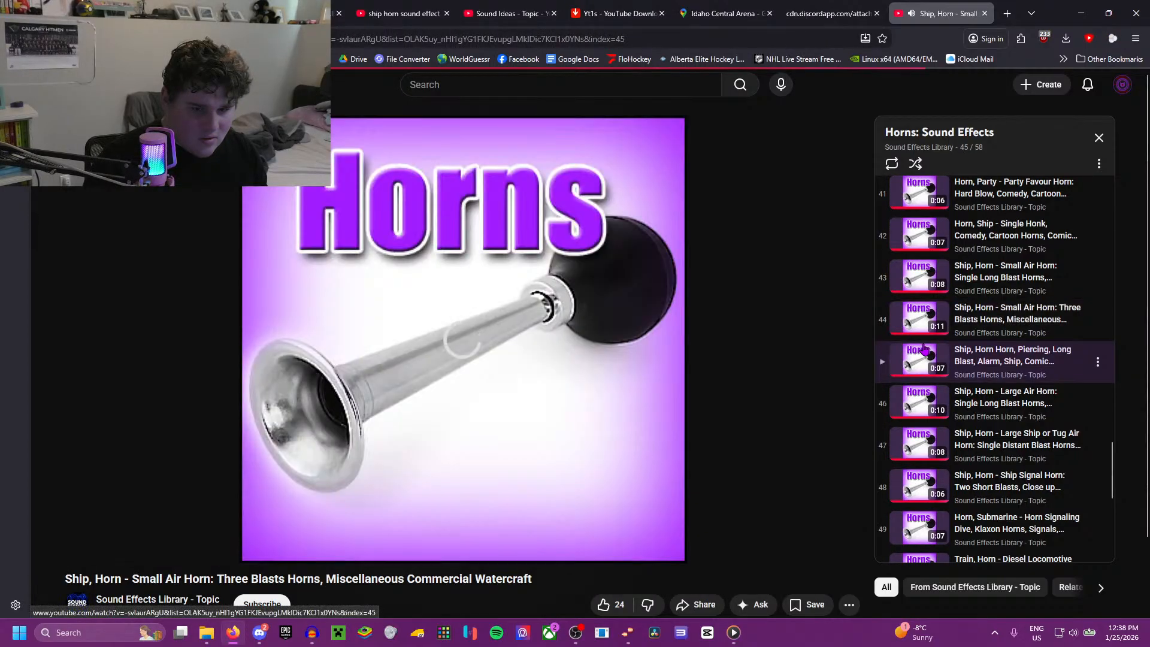
{"action": "left_click", "coordinate": [923, 408]}
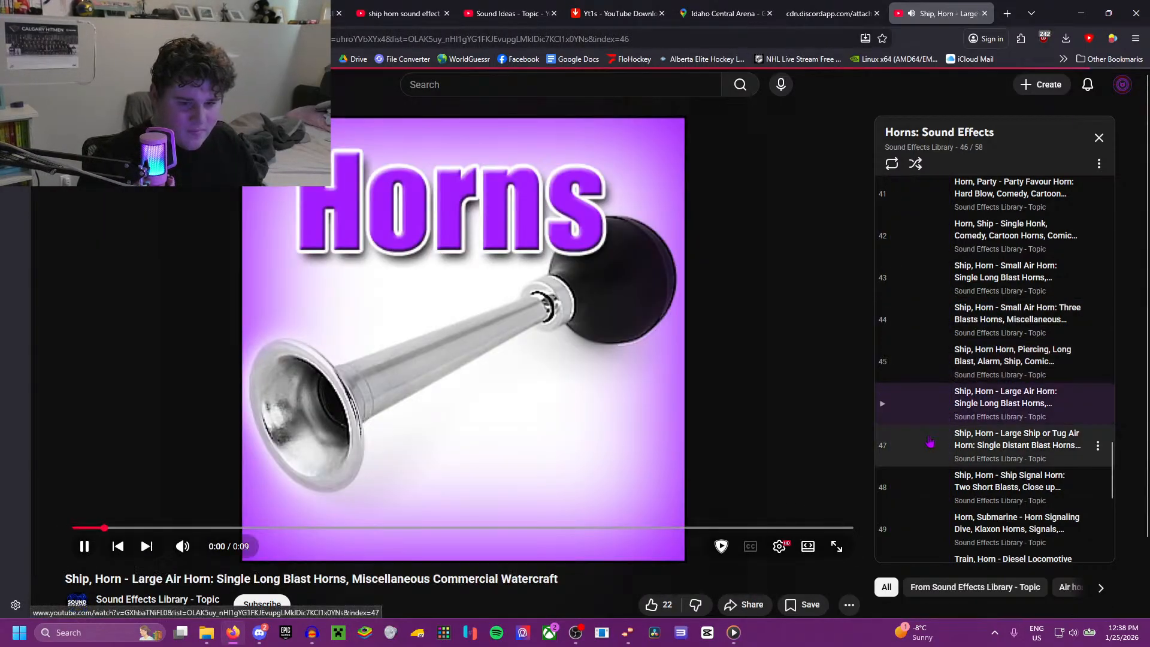
{"action": "left_click", "coordinate": [931, 443]}
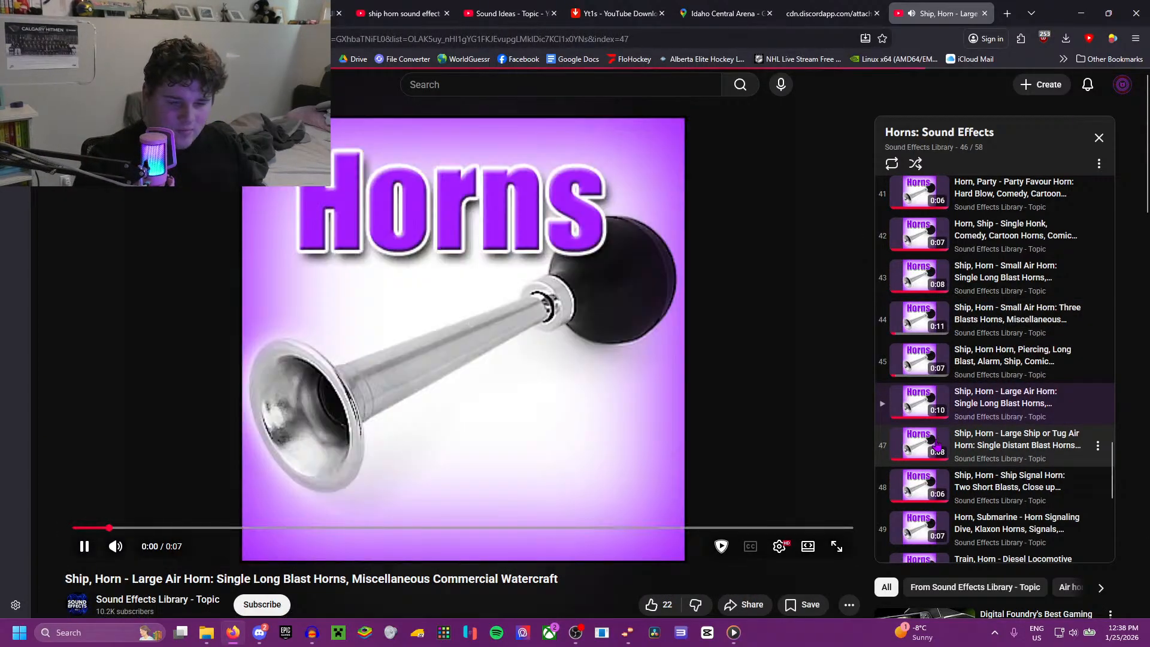
{"action": "left_click", "coordinate": [933, 448]}
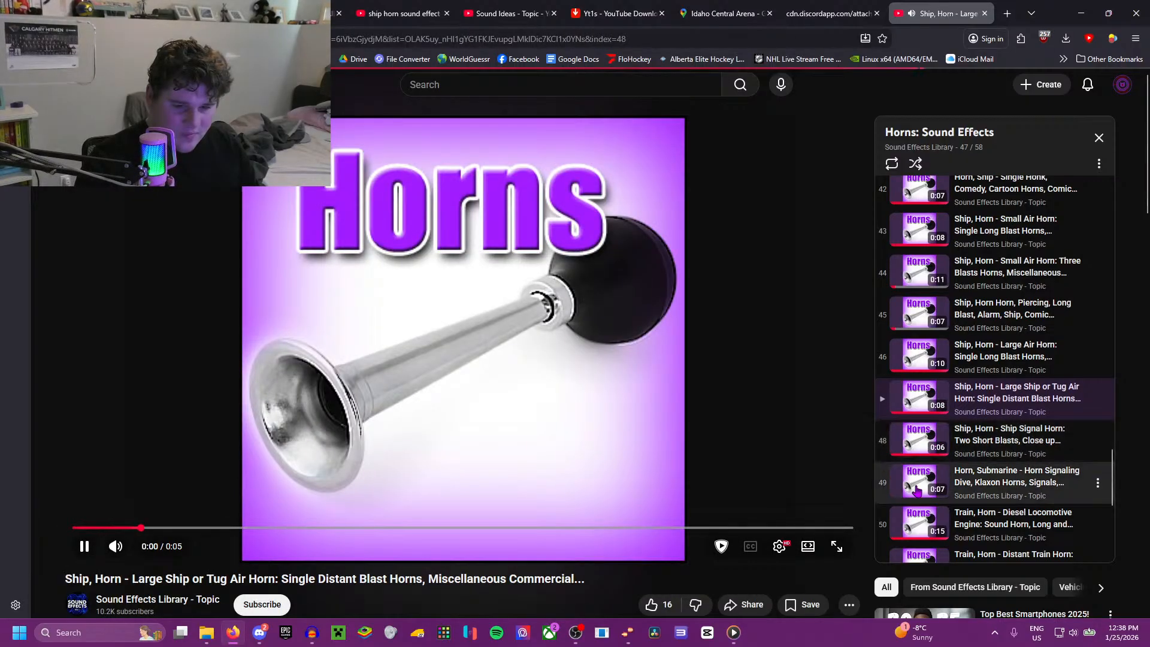
{"action": "left_click", "coordinate": [918, 490]}
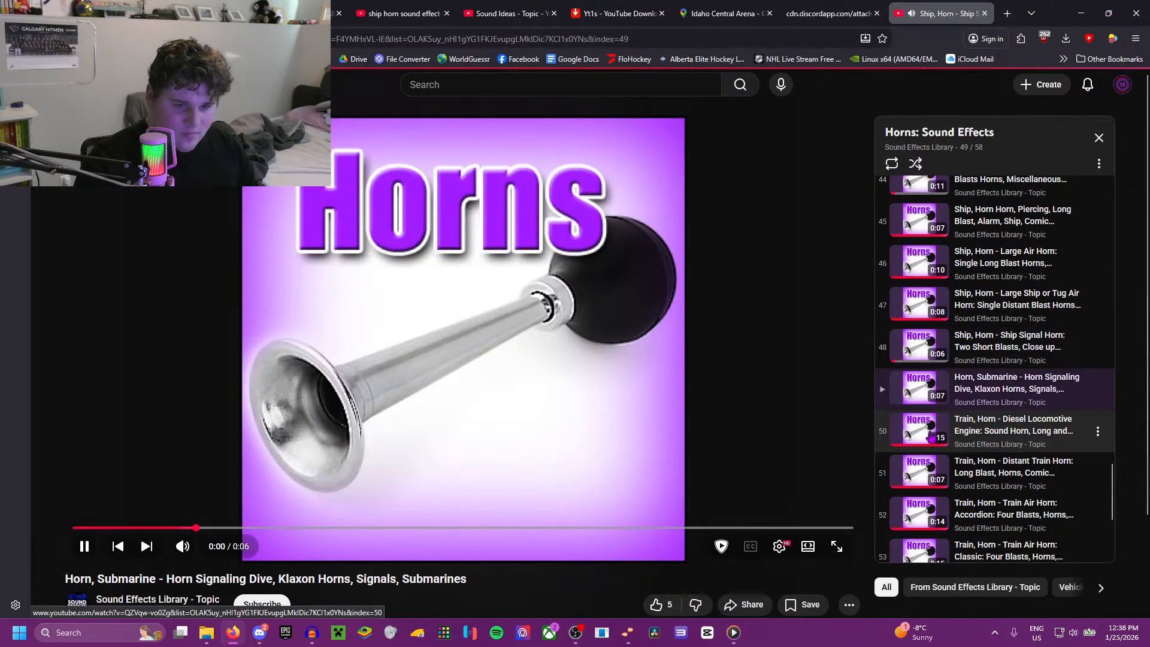
{"action": "left_click", "coordinate": [930, 435]}
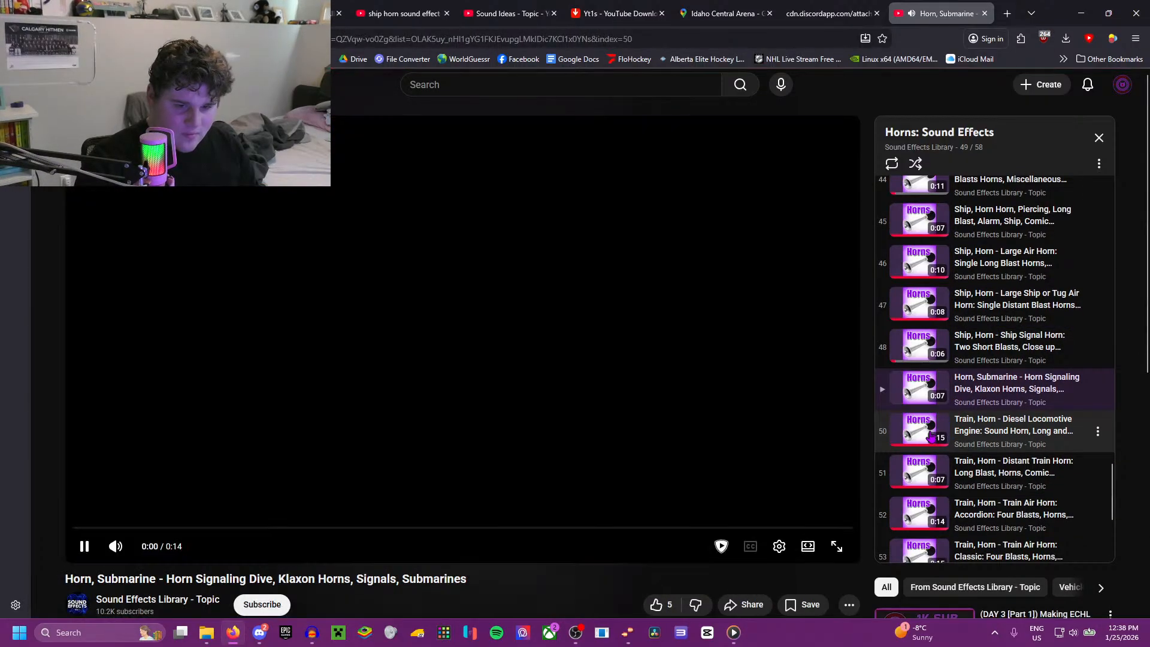
Step: Listen to the distant train horn and the accordion, classic, freight and trombone train air horn tracks
{"action": "left_click", "coordinate": [927, 438]}
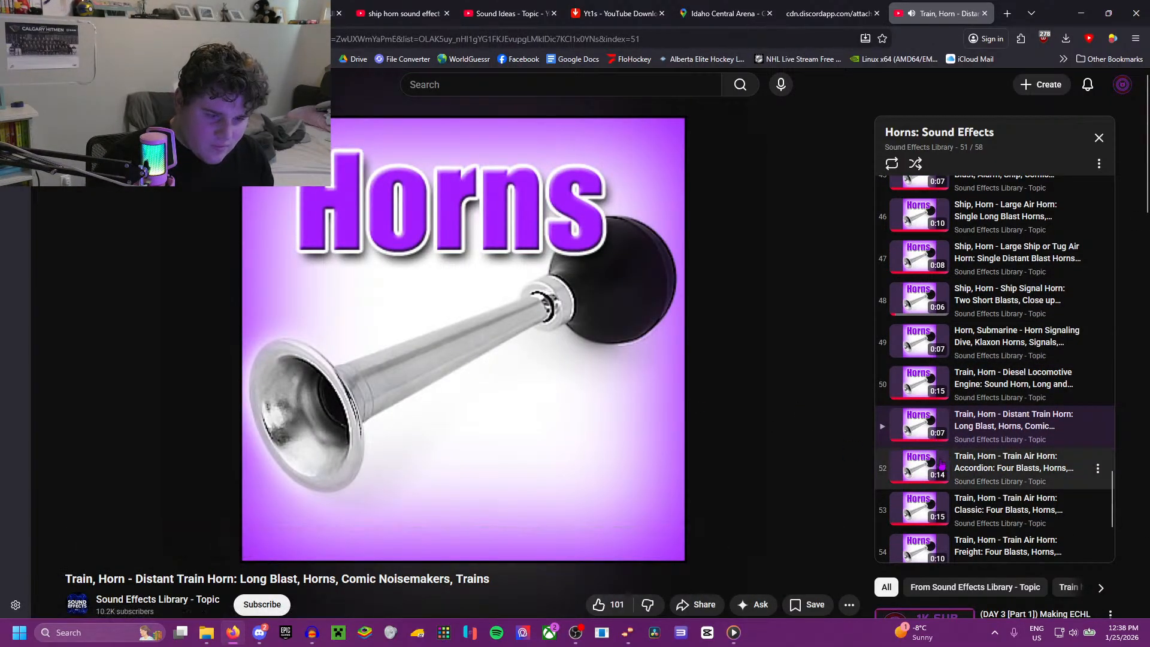
{"action": "left_click", "coordinate": [919, 475]}
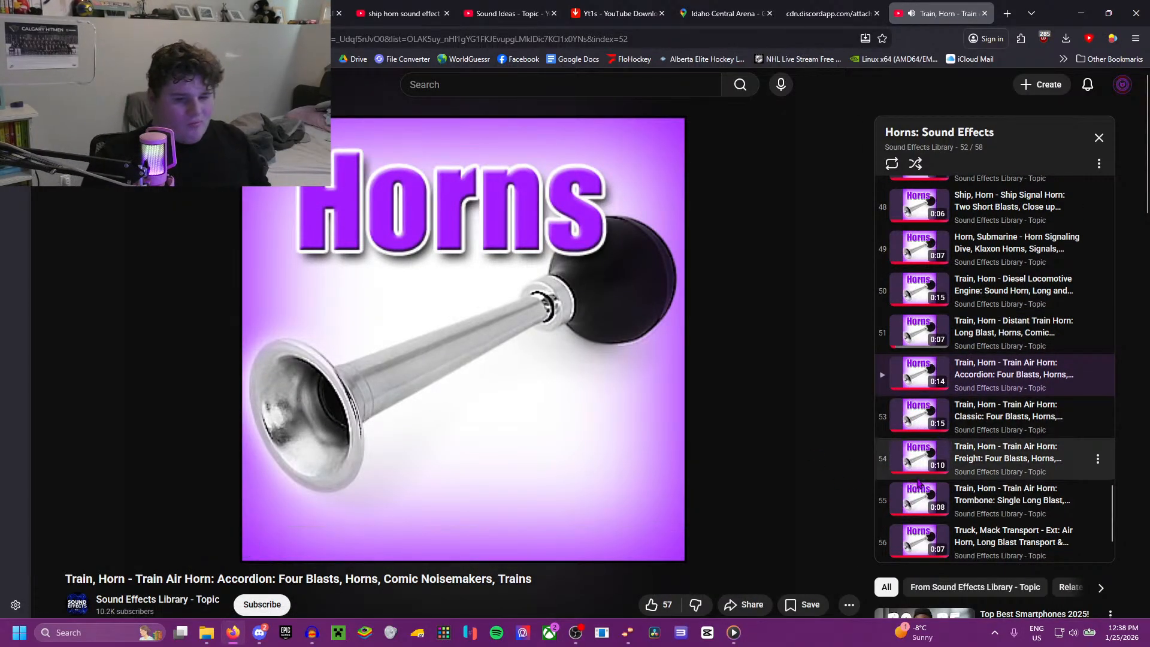
{"action": "scroll", "coordinate": [920, 424], "scroll_direction": "down", "scroll_amount": 1}
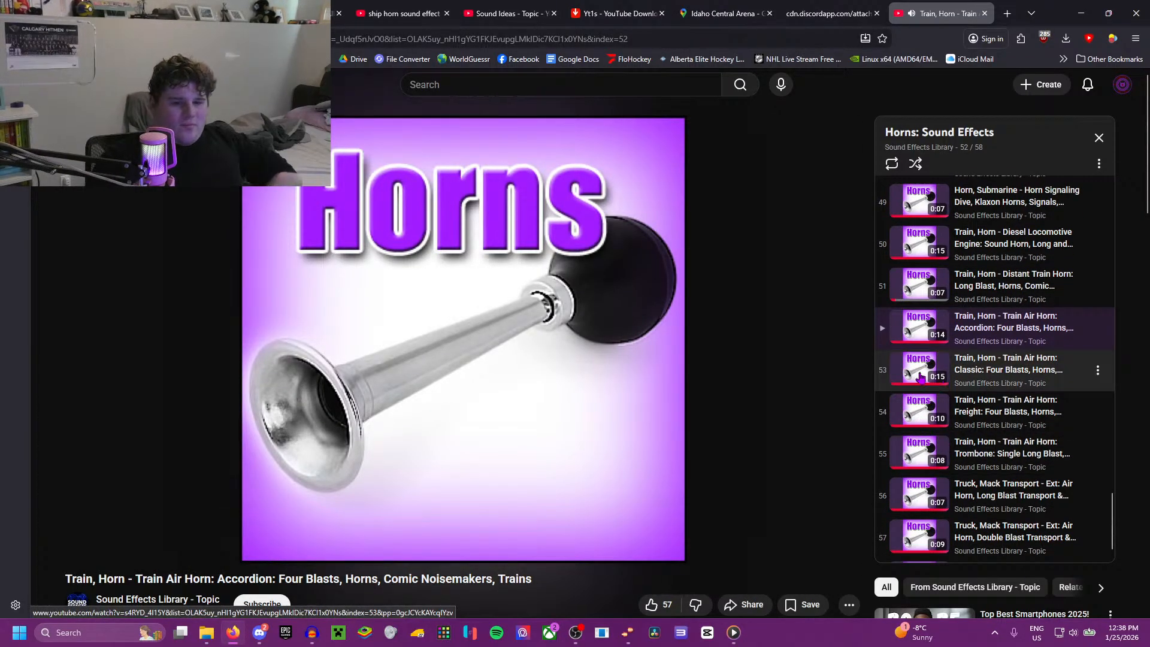
{"action": "left_click", "coordinate": [920, 376]}
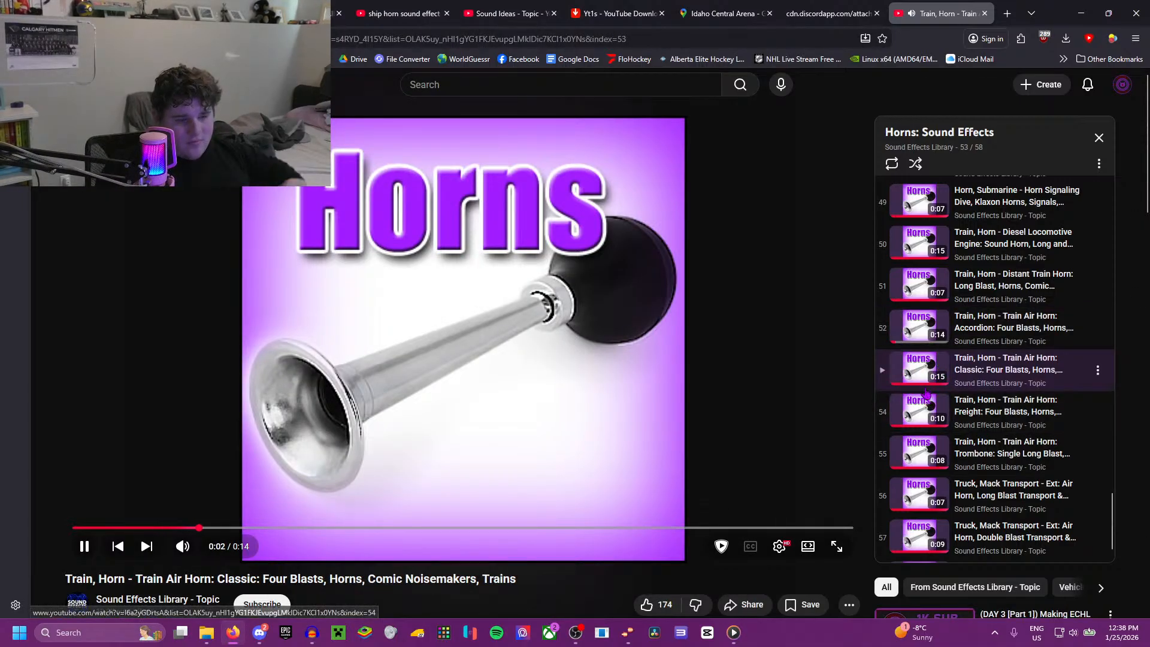
{"action": "left_click", "coordinate": [917, 410]}
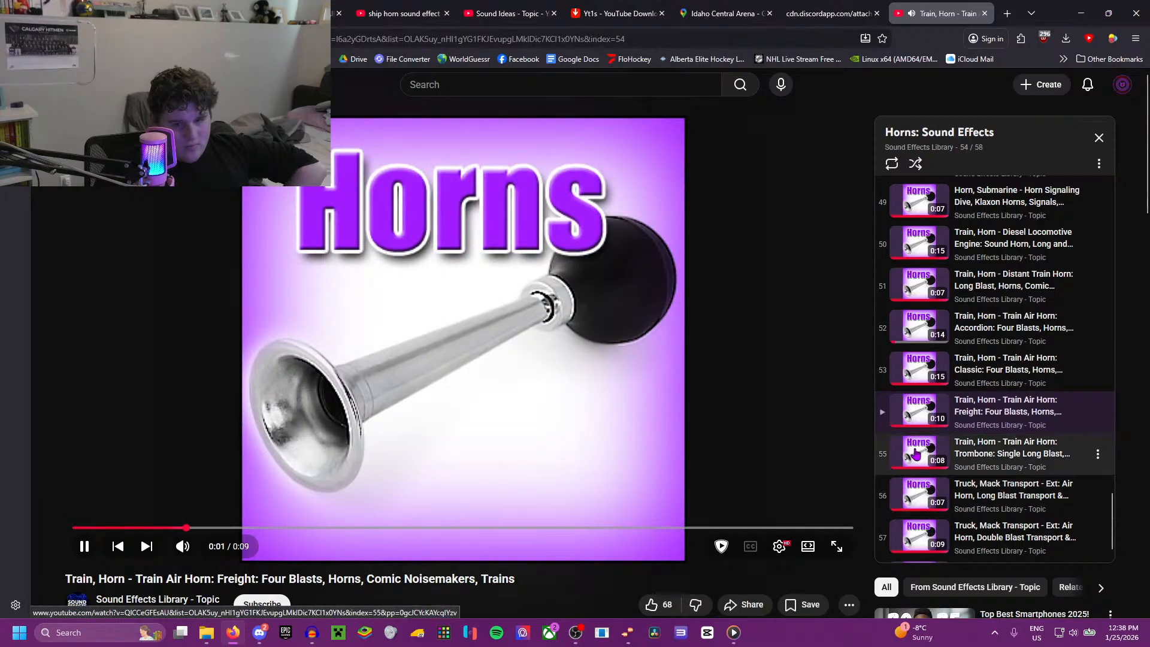
{"action": "left_click", "coordinate": [915, 454]}
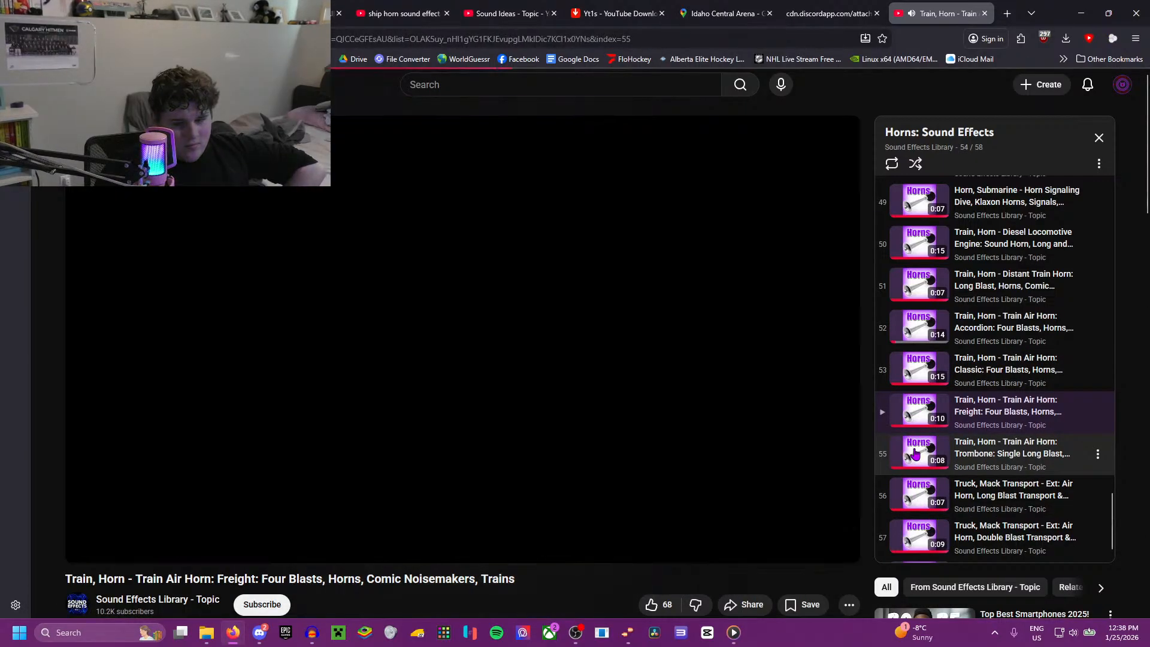
Step: Listen to the three Mack truck air horn tracks: exterior long blast, exterior double blast and interior short blast
{"action": "scroll", "coordinate": [920, 460], "scroll_direction": "down", "scroll_amount": 1}
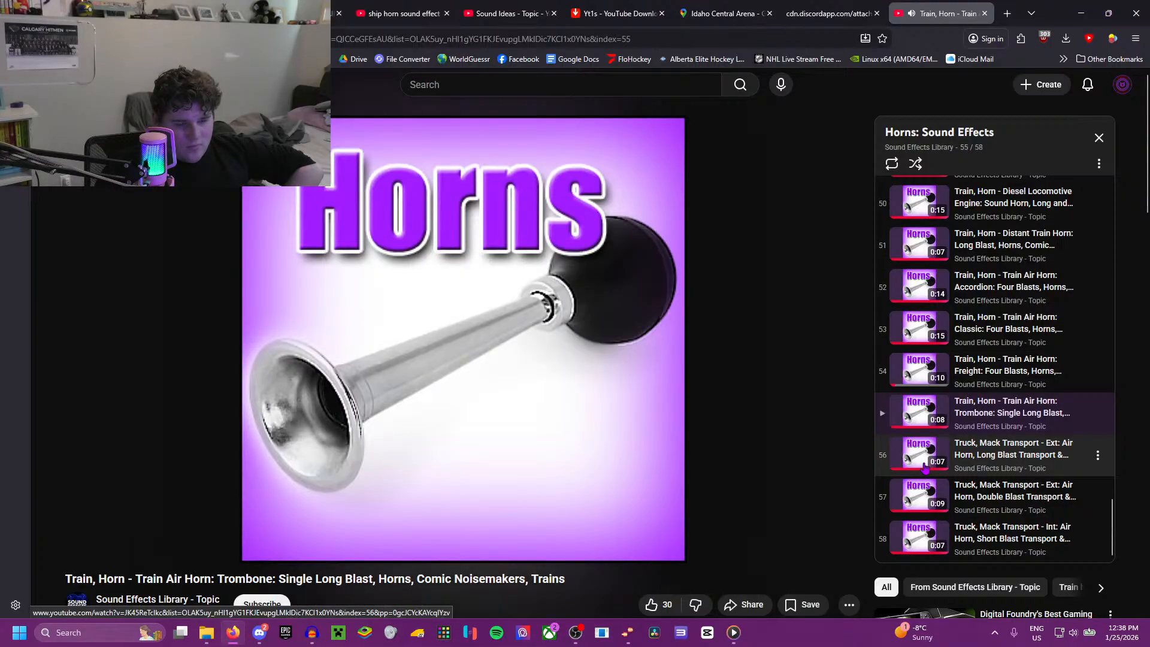
{"action": "left_click", "coordinate": [925, 467]}
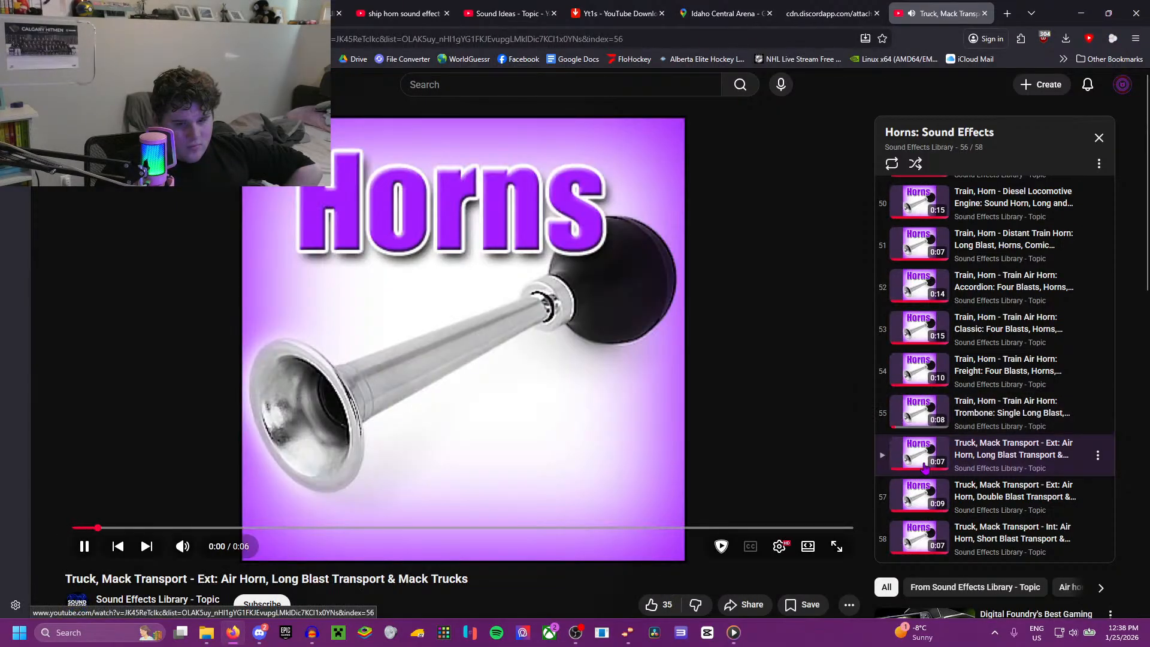
{"action": "left_click", "coordinate": [910, 493]}
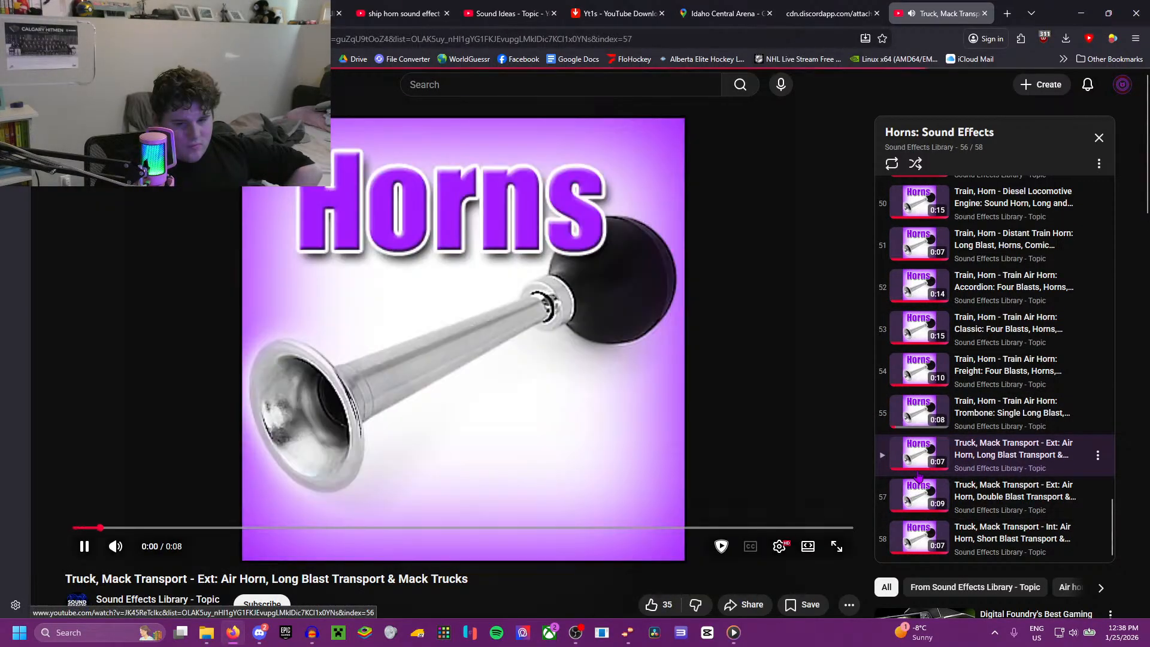
{"action": "left_click", "coordinate": [931, 528]}
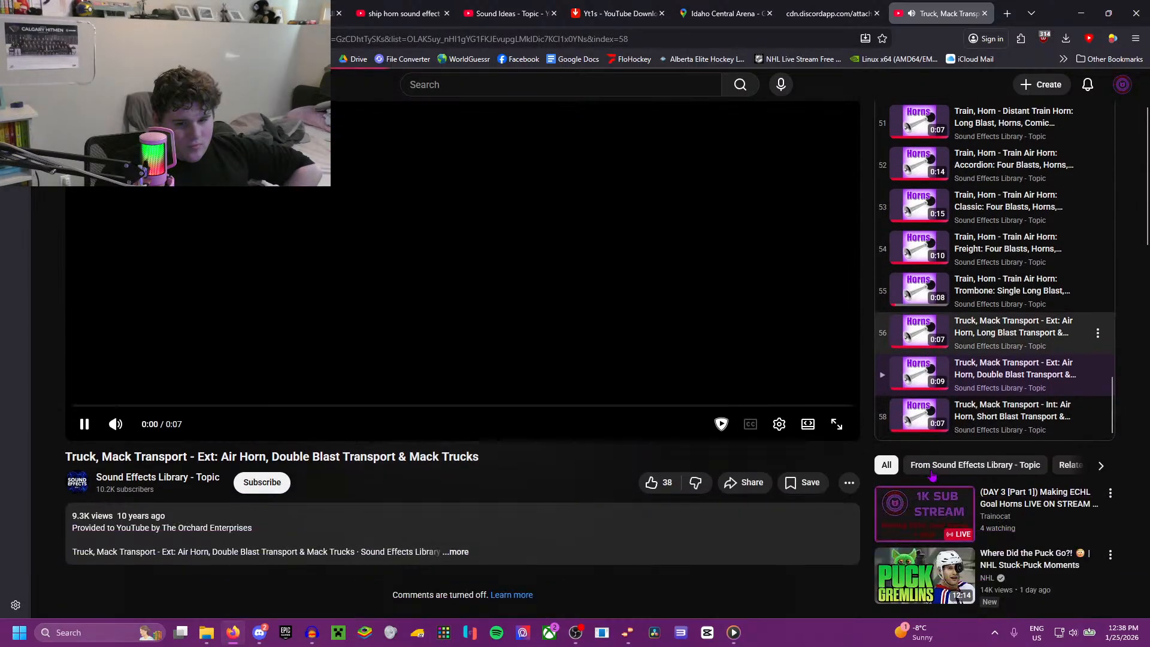
Step: Return to the small air horn single long blast track in the playlist, listen to it and pause
{"action": "scroll", "coordinate": [938, 370], "scroll_direction": "up", "scroll_amount": 3}
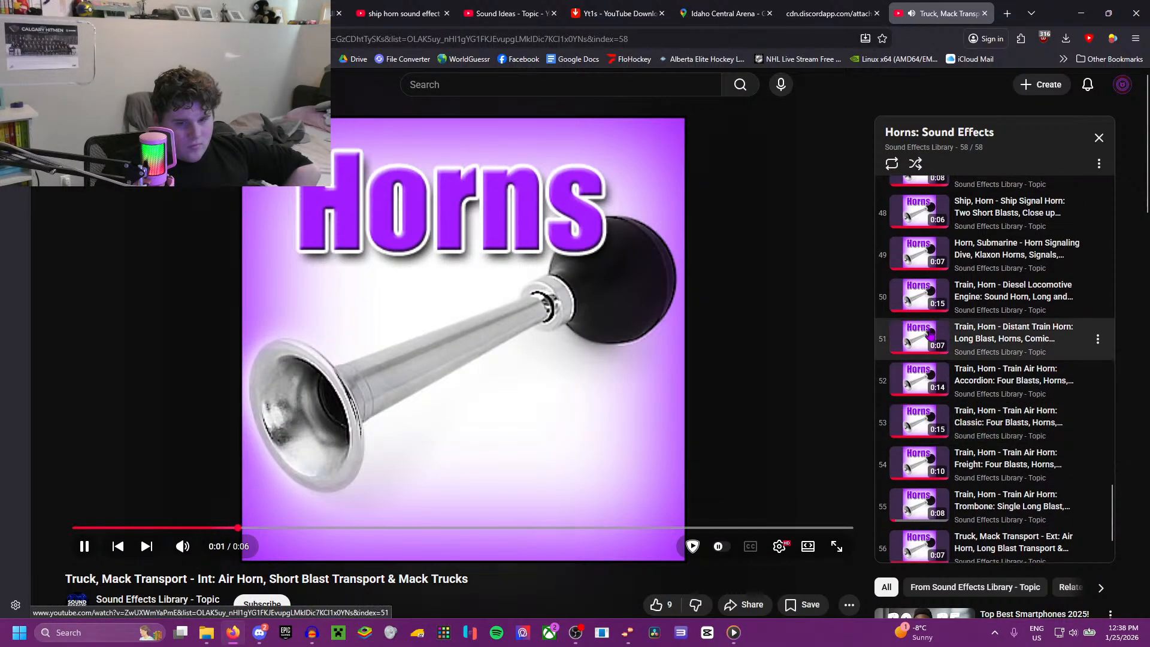
{"action": "scroll", "coordinate": [911, 271], "scroll_direction": "up", "scroll_amount": 3}
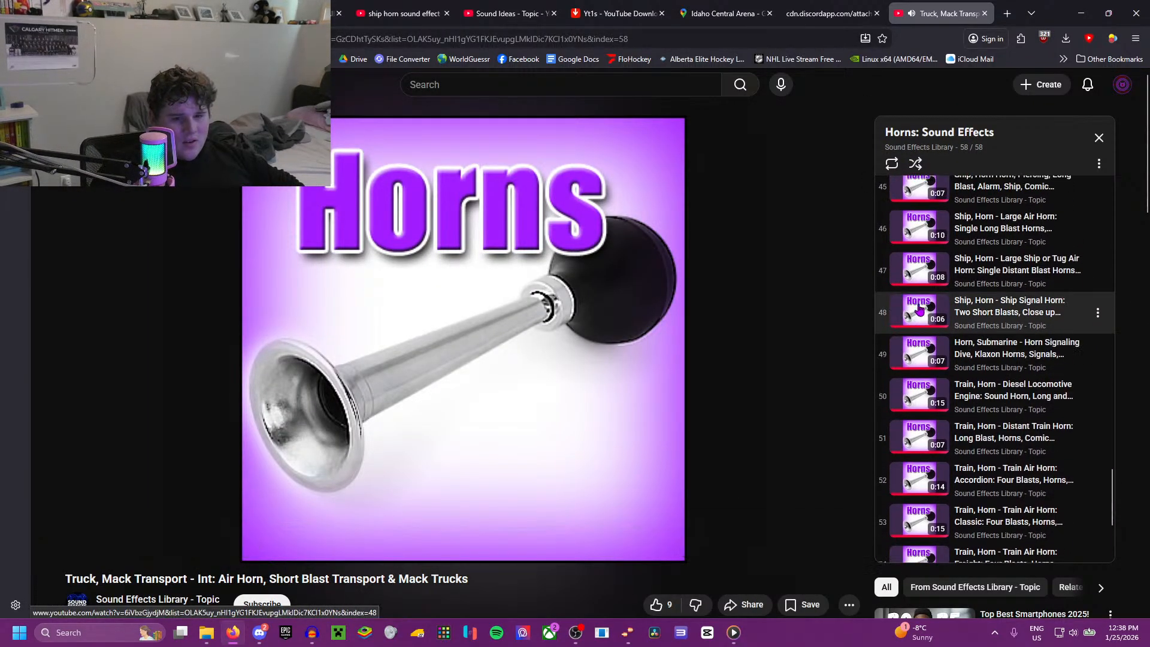
{"action": "scroll", "coordinate": [911, 271], "scroll_direction": "up", "scroll_amount": 3}
{"action": "left_click", "coordinate": [919, 244]}
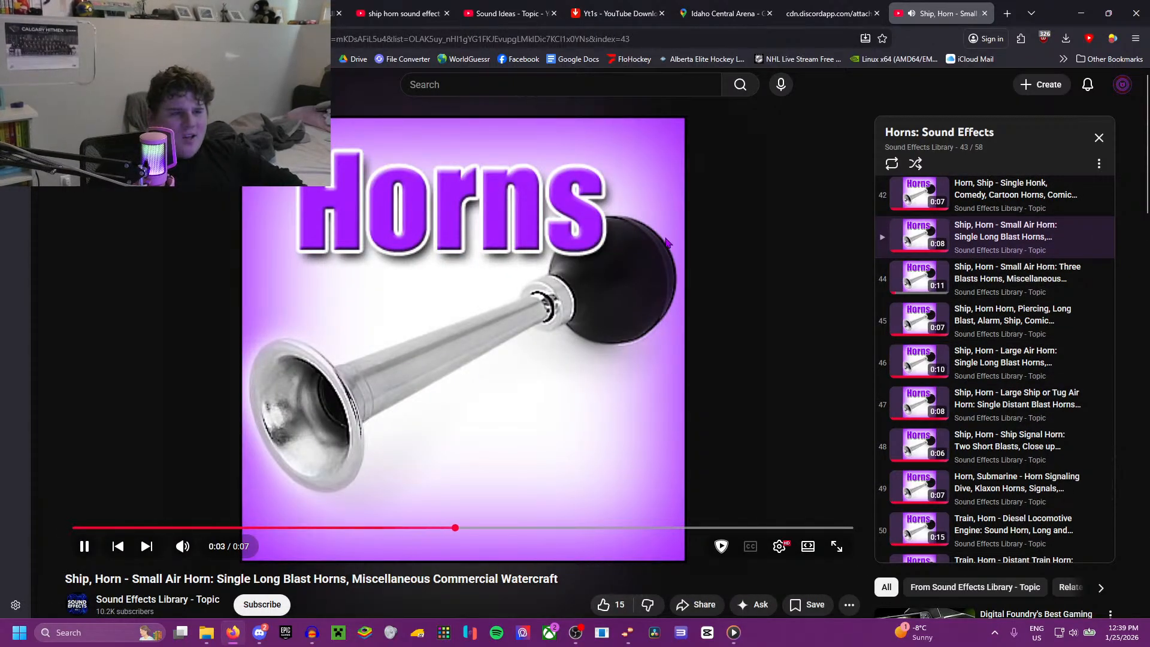
{"action": "left_click", "coordinate": [607, 283]}
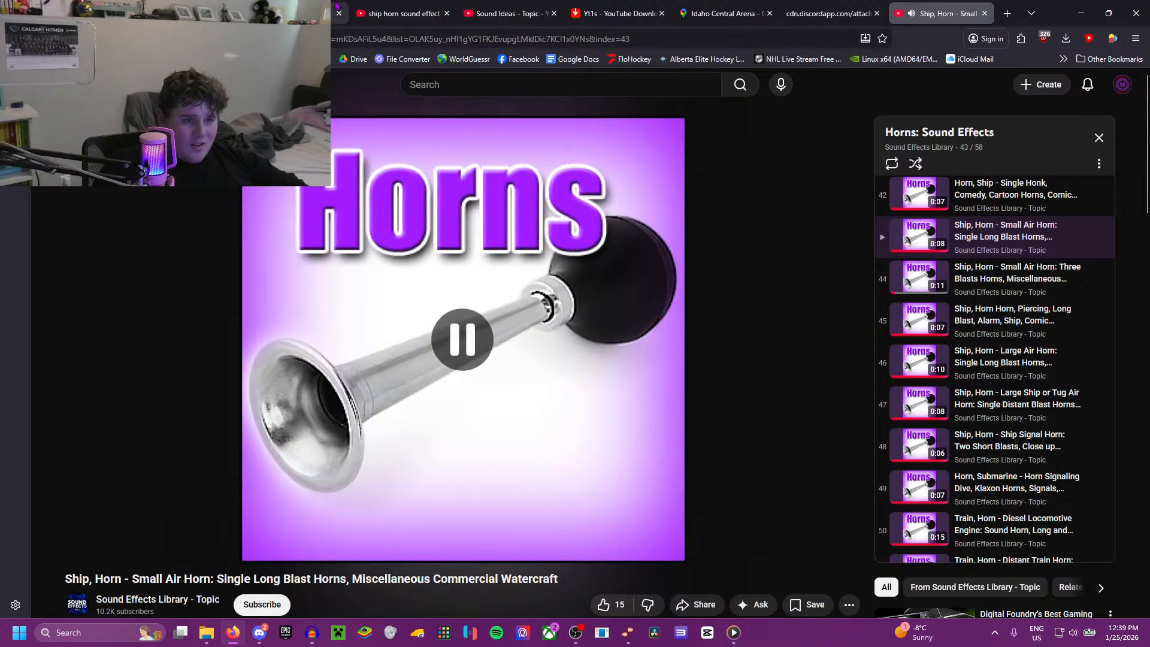
Step: Compare a brief bit of the Idaho overtime celebration replay with the rewound small air horn single long blast track
{"action": "left_click", "coordinate": [318, 14]}
{"action": "left_click", "coordinate": [526, 386]}
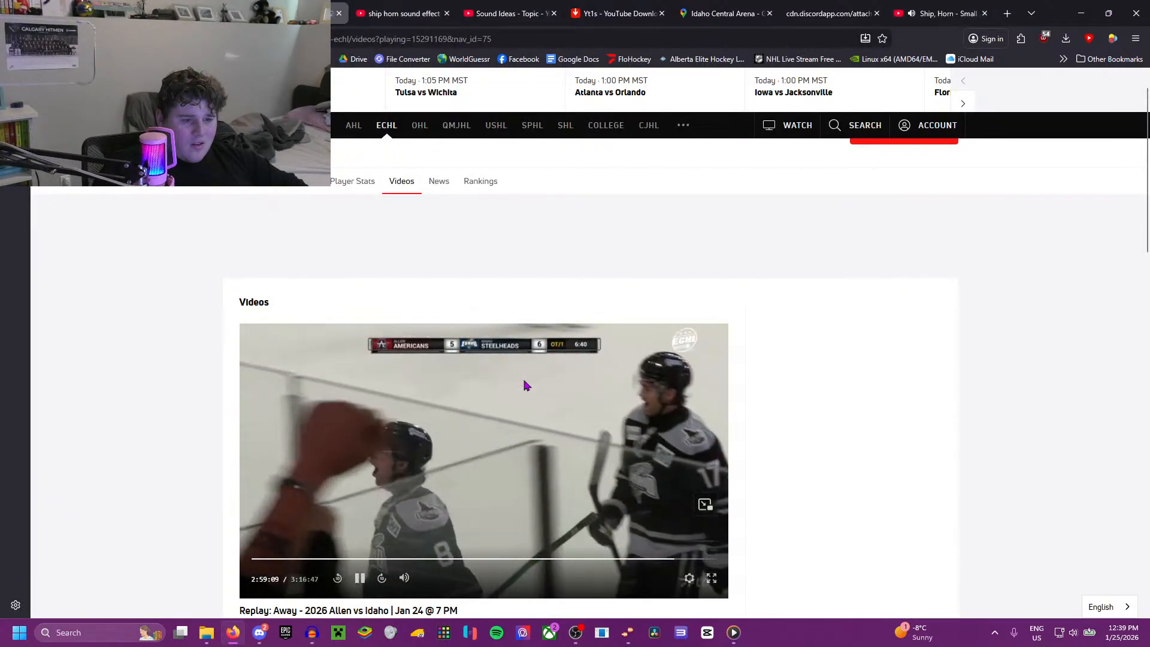
{"action": "left_click", "coordinate": [941, 13]}
{"action": "left_click", "coordinate": [468, 334]}
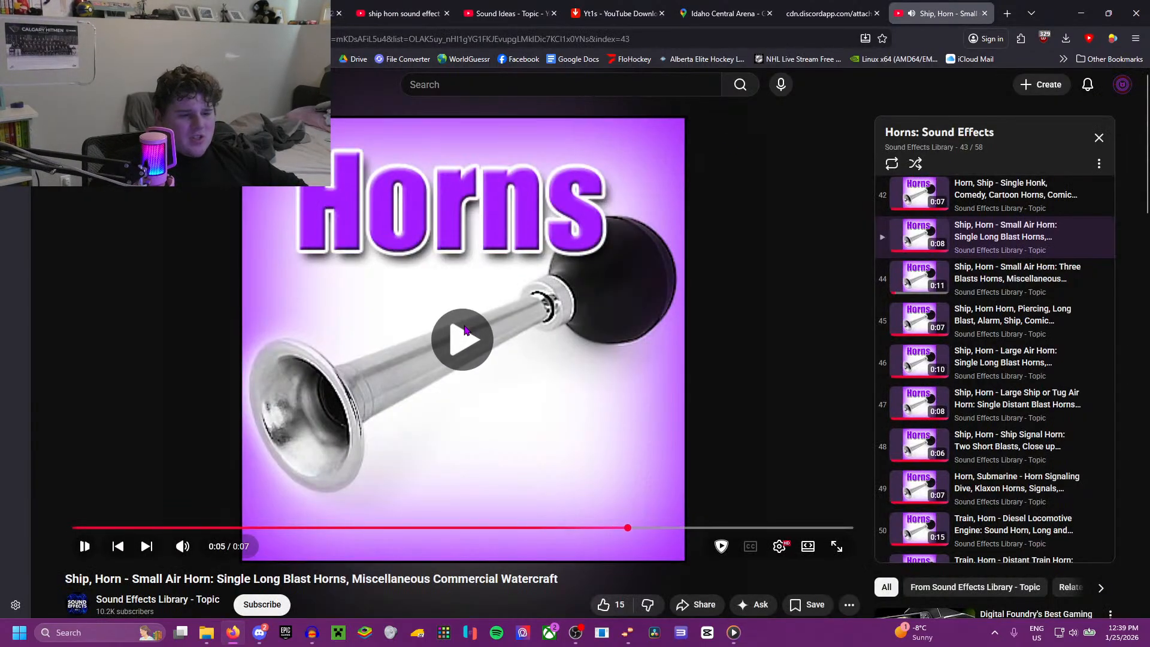
{"action": "key", "text": "Left"}
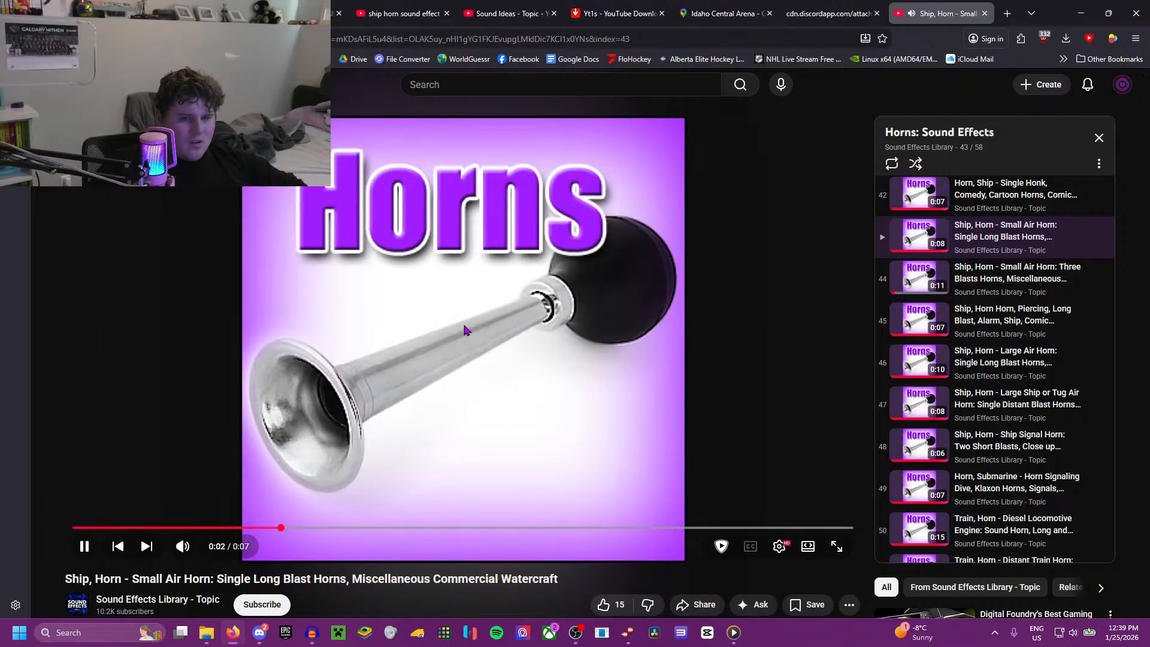
{"action": "left_click", "coordinate": [466, 330]}
Step: Rewind the Idaho replay to the overtime goal and listen to the small air horn blast through to its end
{"action": "left_click", "coordinate": [403, 13]}
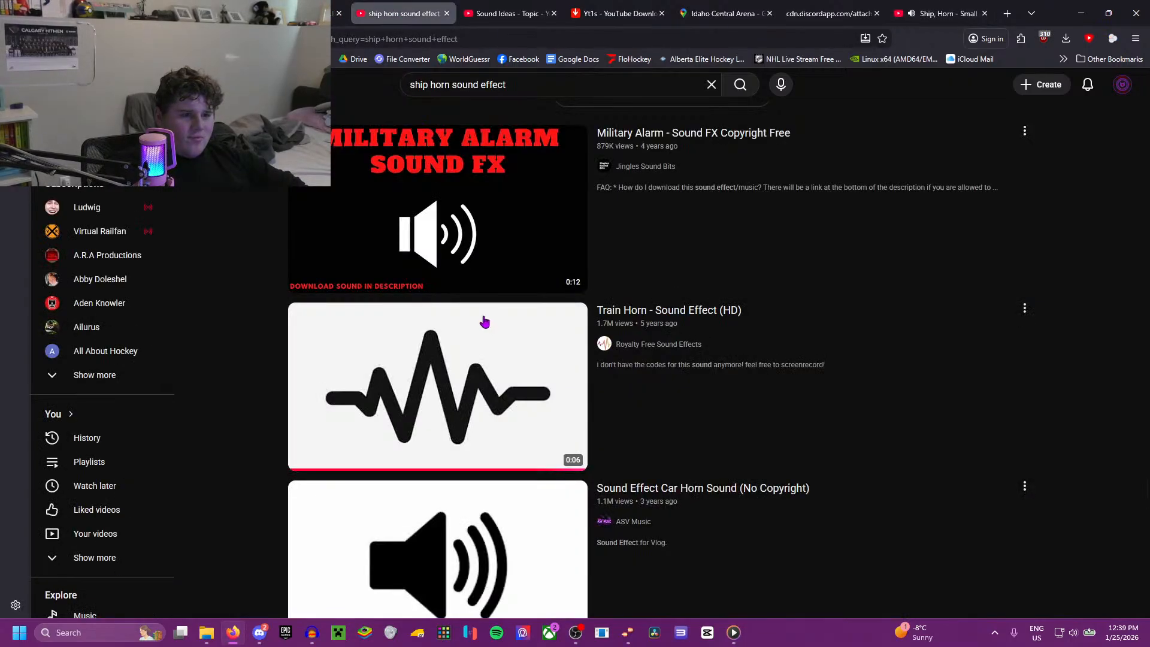
{"action": "left_click", "coordinate": [539, 12]}
{"action": "left_click", "coordinate": [333, 13]}
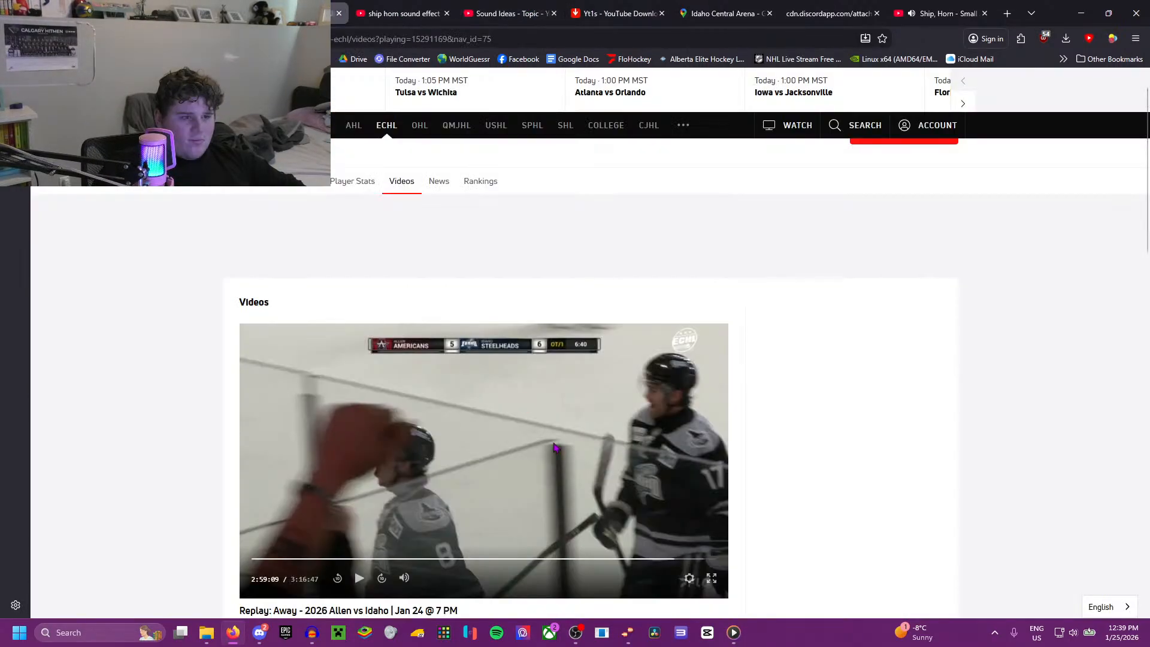
{"action": "key", "text": "Left"}
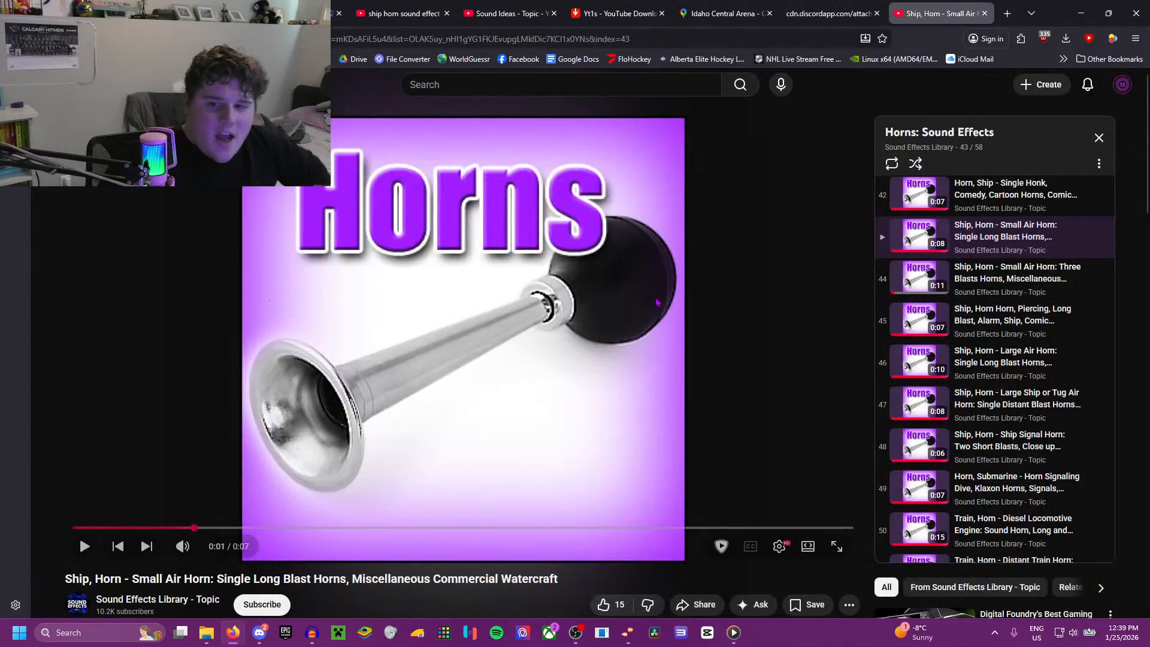
{"action": "left_click", "coordinate": [941, 13]}
{"action": "left_click", "coordinate": [417, 310]}
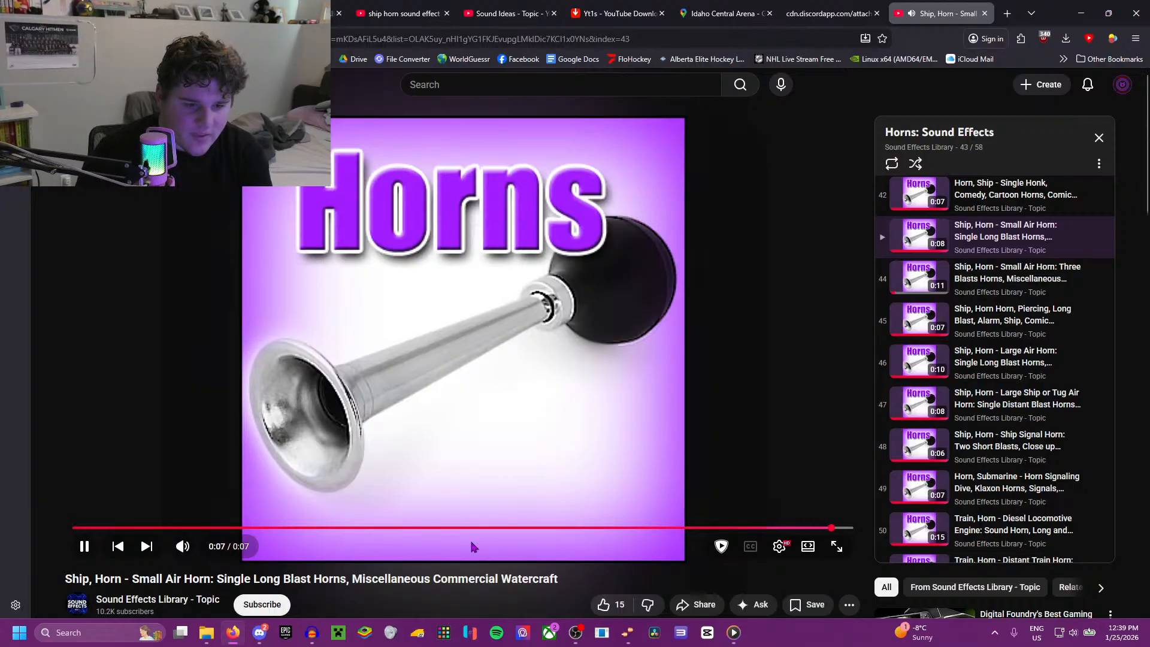
Step: Reload the small air horn single long blast track from the playlist and pause it
{"action": "scroll", "coordinate": [935, 238], "scroll_direction": "up", "scroll_amount": 2}
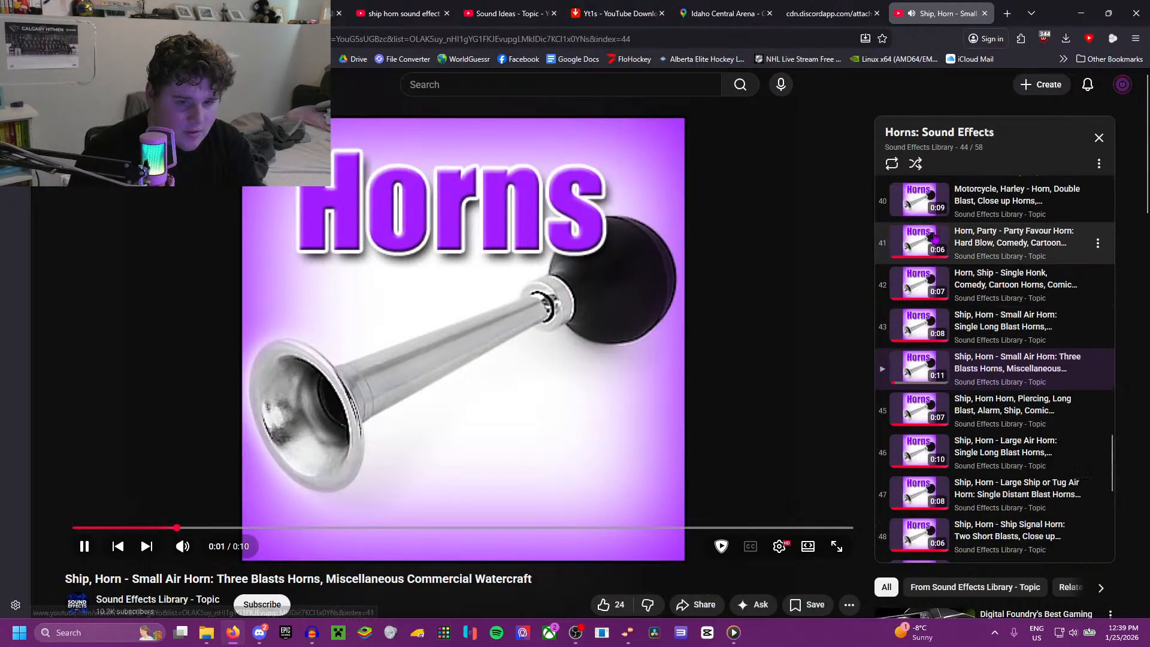
{"action": "left_click", "coordinate": [915, 324]}
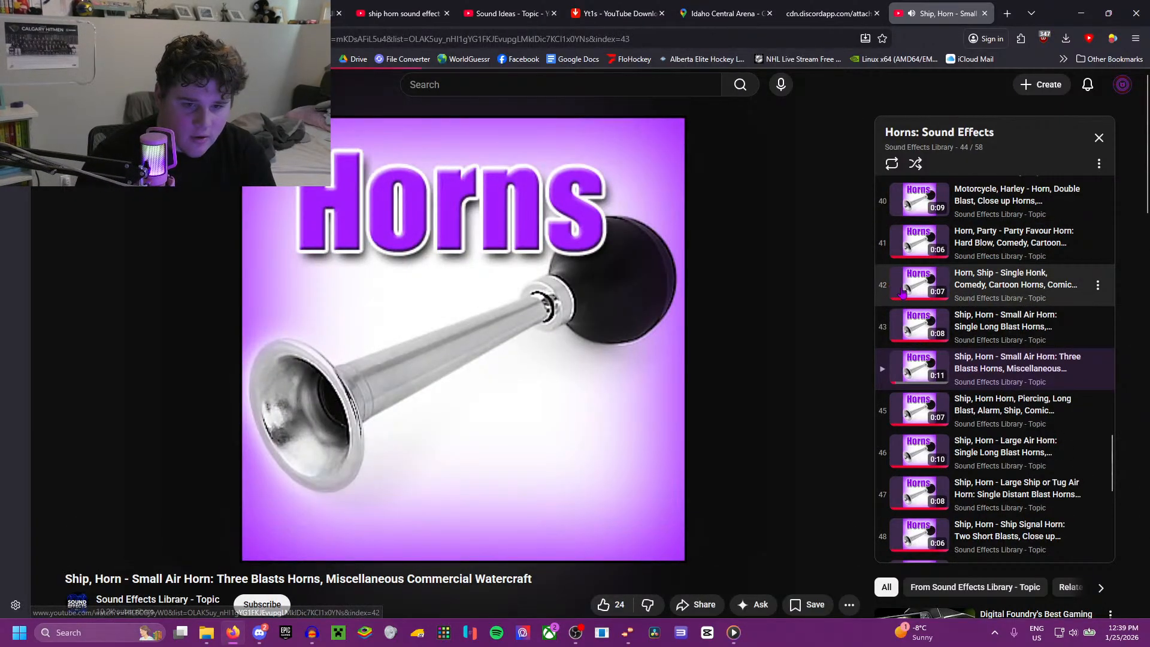
{"action": "left_click", "coordinate": [548, 370]}
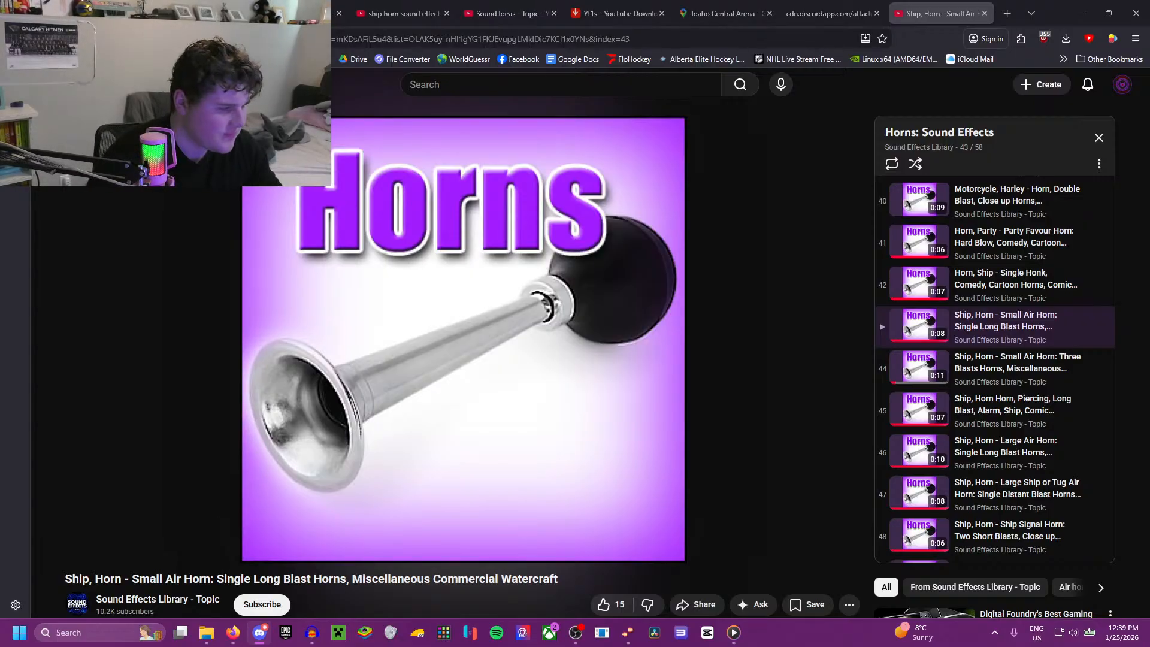
Step: Play a moment of the overtime goal replay and match it against the start of the small air horn track, pausing both
{"action": "left_click", "coordinate": [509, 13]}
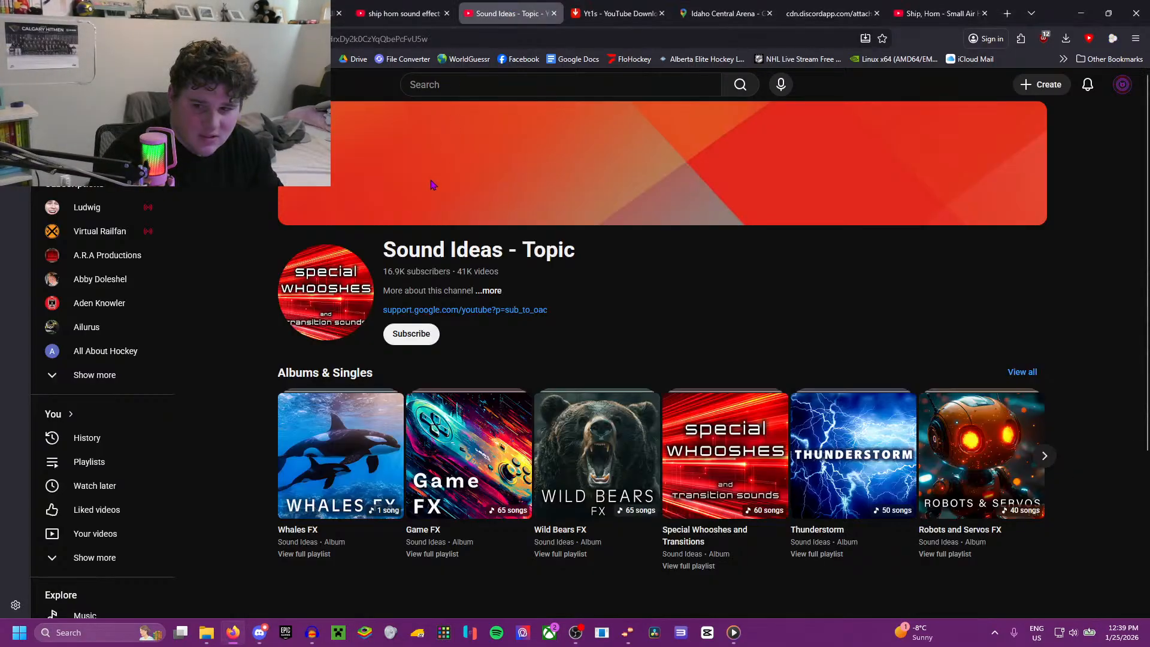
{"action": "left_click", "coordinate": [446, 6]}
{"action": "left_click", "coordinate": [306, 12]}
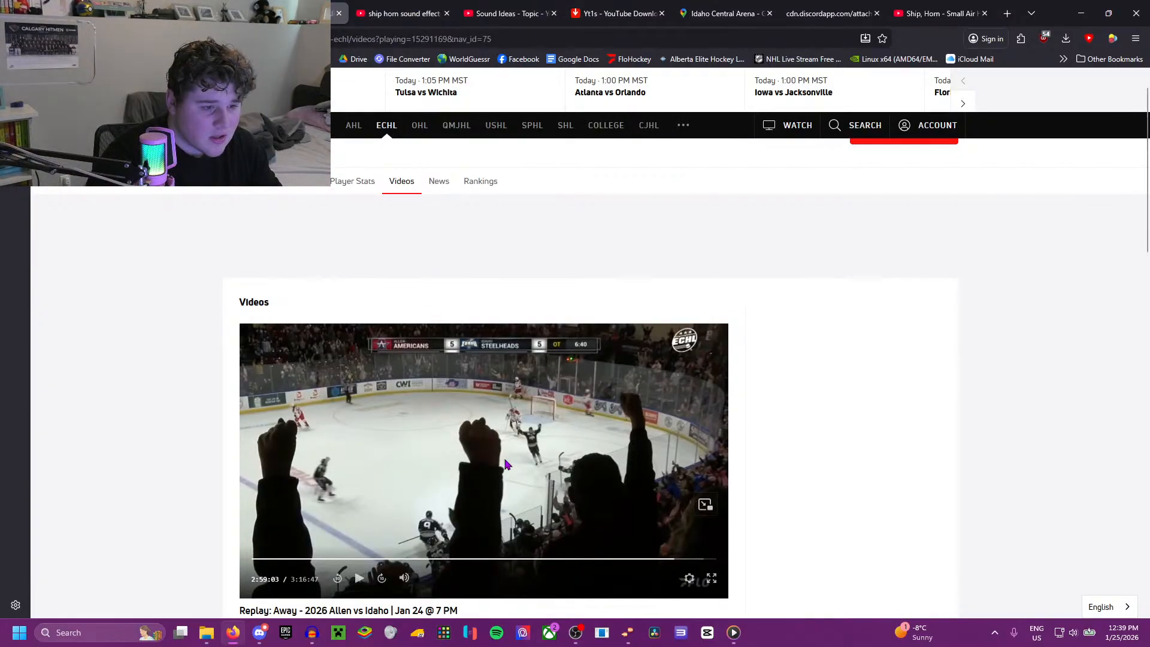
{"action": "left_click", "coordinate": [506, 463]}
{"action": "left_click", "coordinate": [509, 13]}
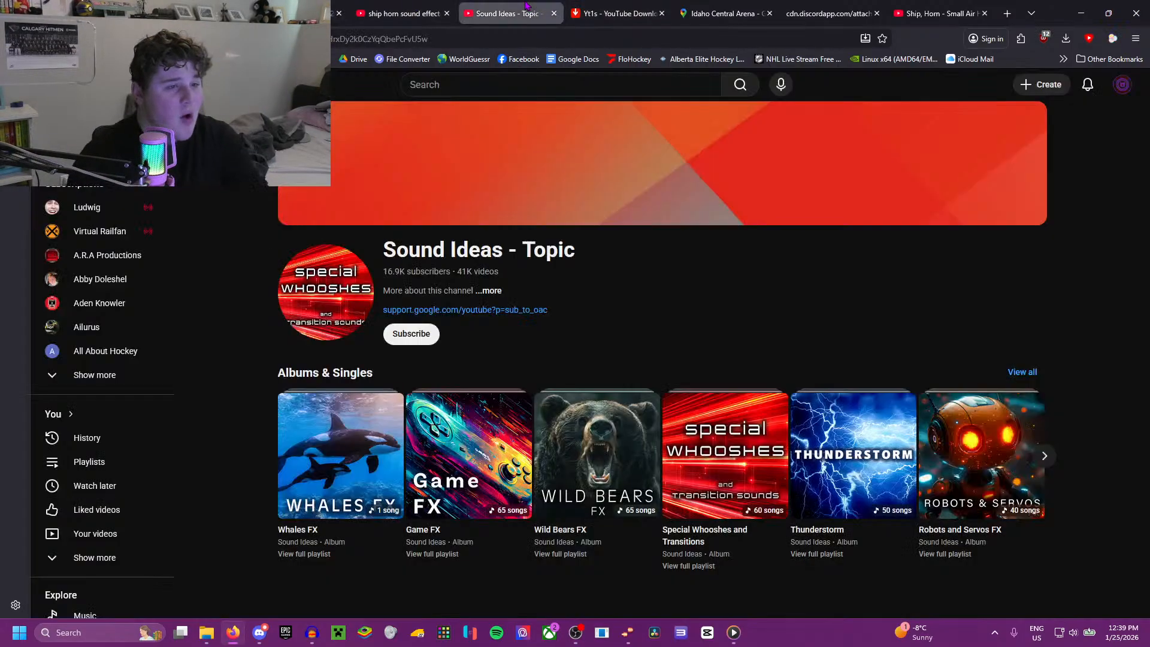
{"action": "left_click", "coordinate": [941, 13]}
{"action": "left_click", "coordinate": [468, 362]}
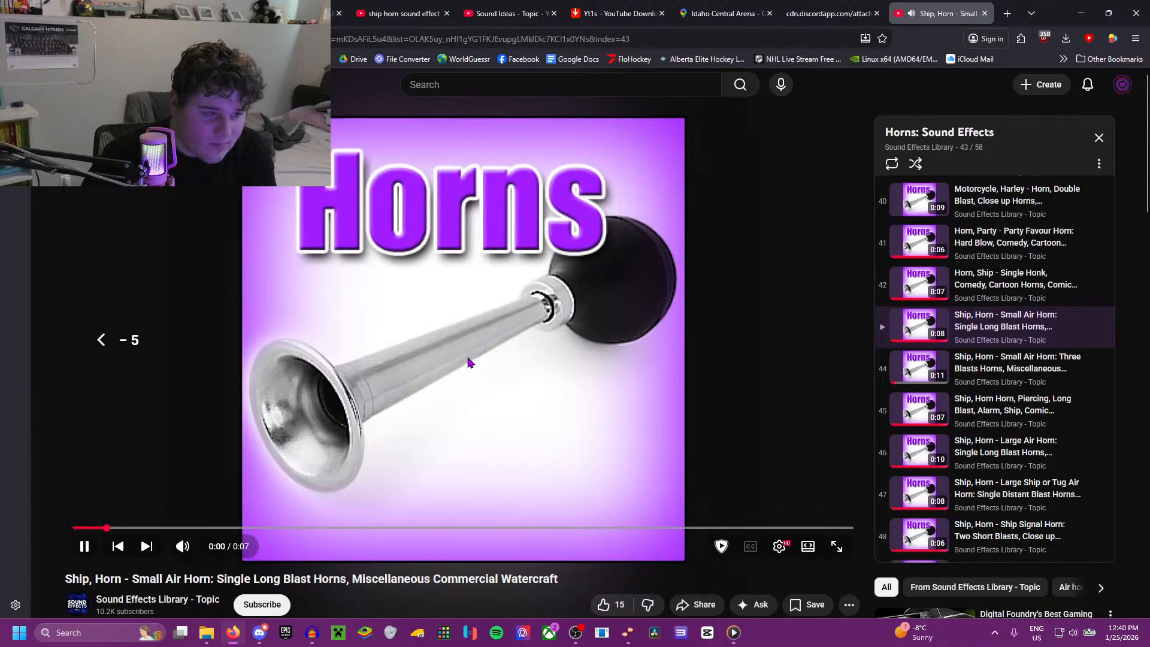
{"action": "key", "text": "f"}
{"action": "key", "text": "Escape"}
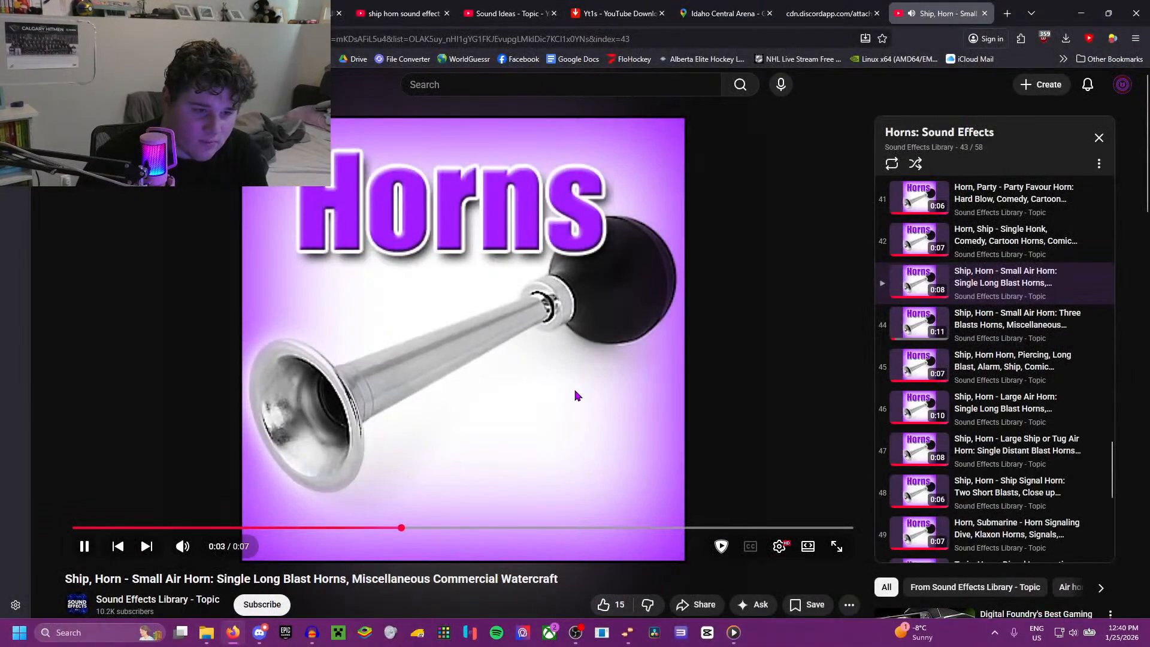
{"action": "left_click", "coordinate": [579, 395]}
Step: Play the overtime goal celebration in the Idaho replay, rewind it to the goal horn and pause it
{"action": "left_click", "coordinate": [295, 14]}
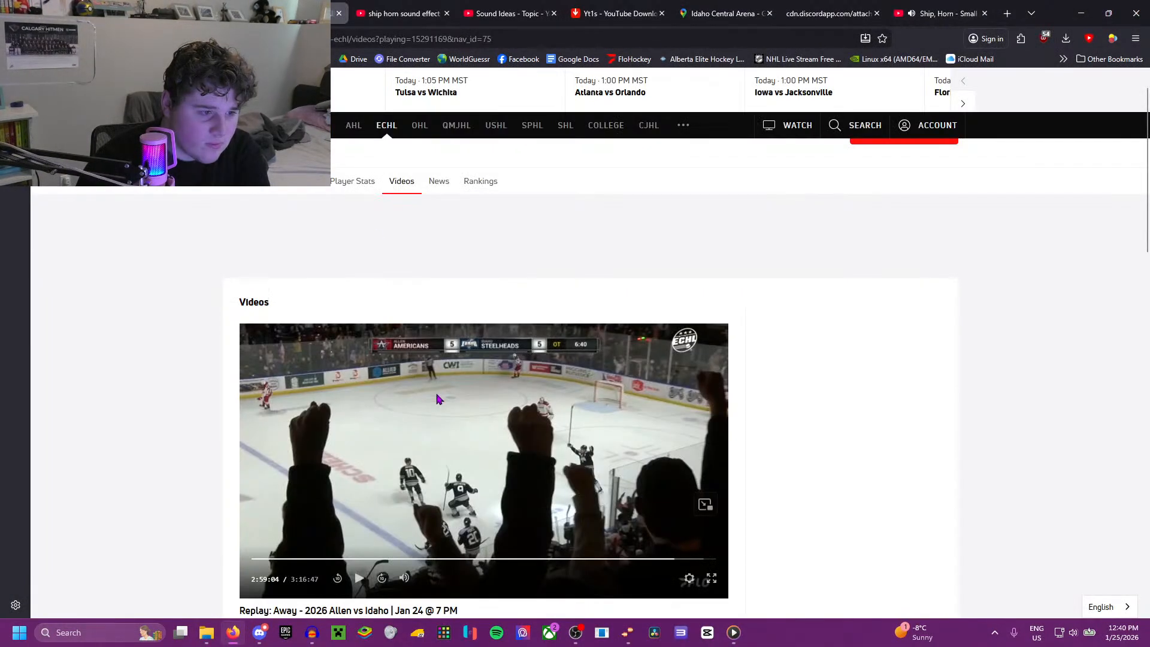
{"action": "left_click", "coordinate": [438, 399]}
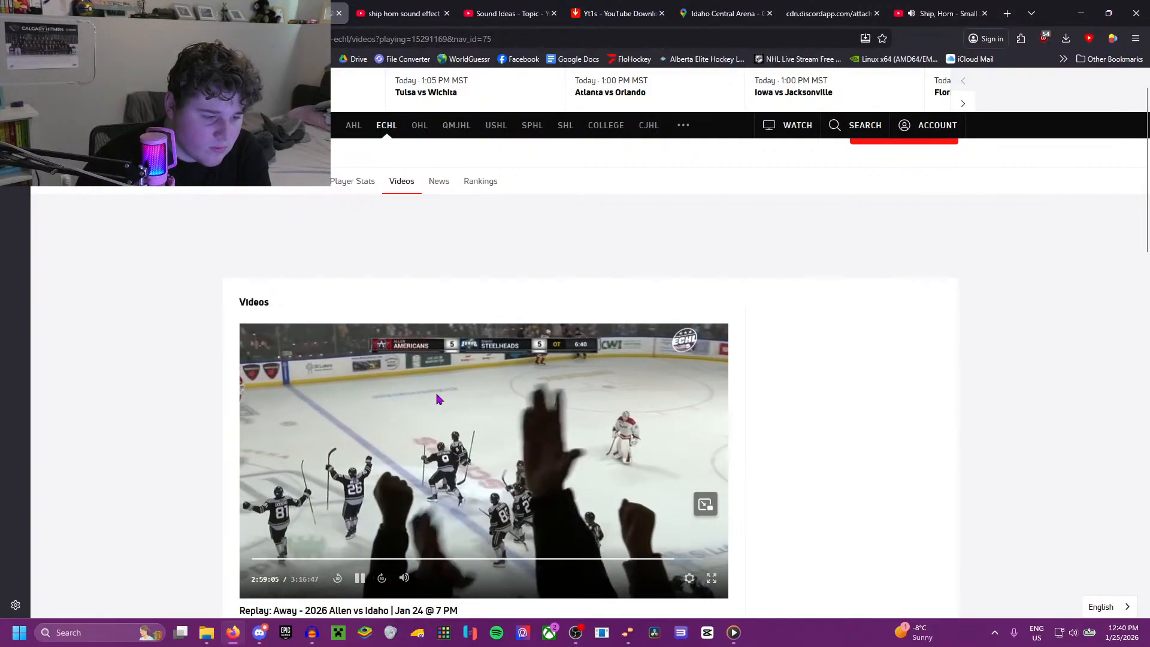
{"action": "key", "text": "Left"}
{"action": "key", "text": "Down"}
{"action": "key", "text": "Up"}
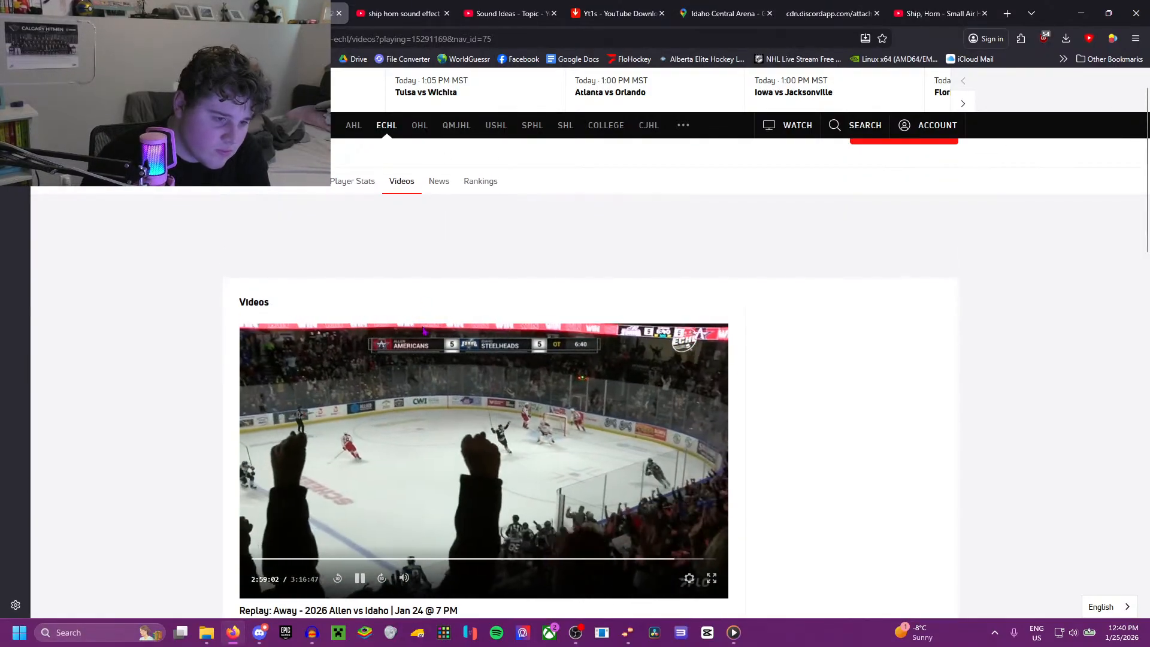
{"action": "key", "text": "space"}
Step: Listen to the small air horn track again, restarting it from the beginning and pausing near its end
{"action": "left_click", "coordinate": [936, 14]}
{"action": "left_click", "coordinate": [505, 242]}
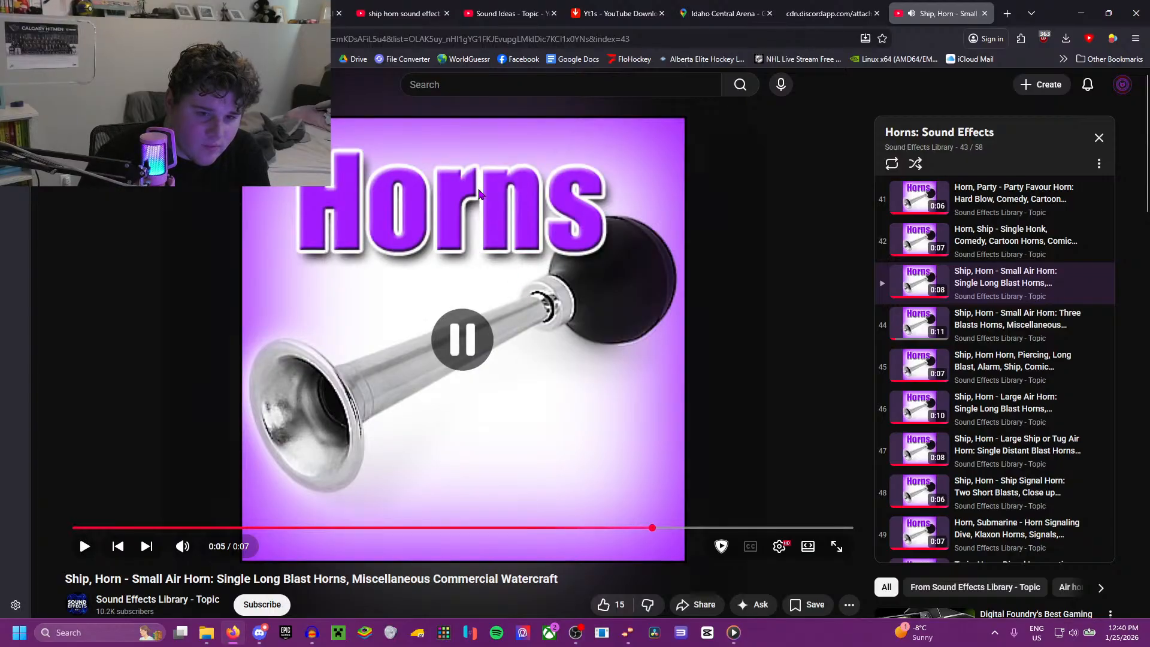
{"action": "left_click_drag", "start_coordinate": [659, 528], "coordinate": [73, 527]}
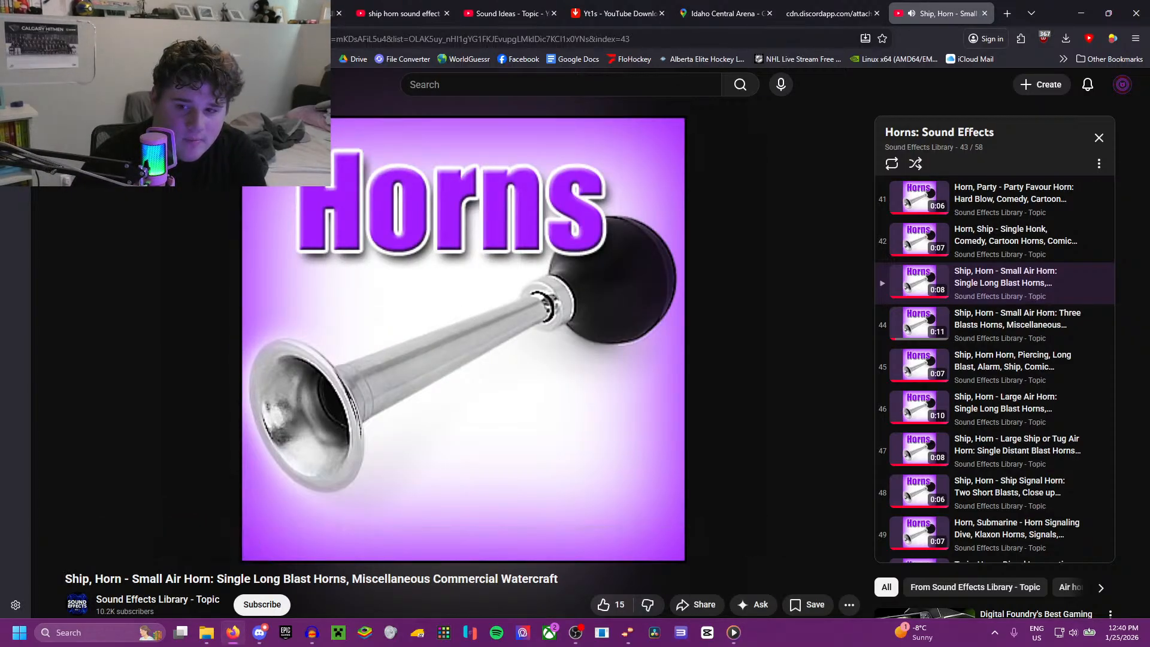
{"action": "left_click", "coordinate": [335, 305]}
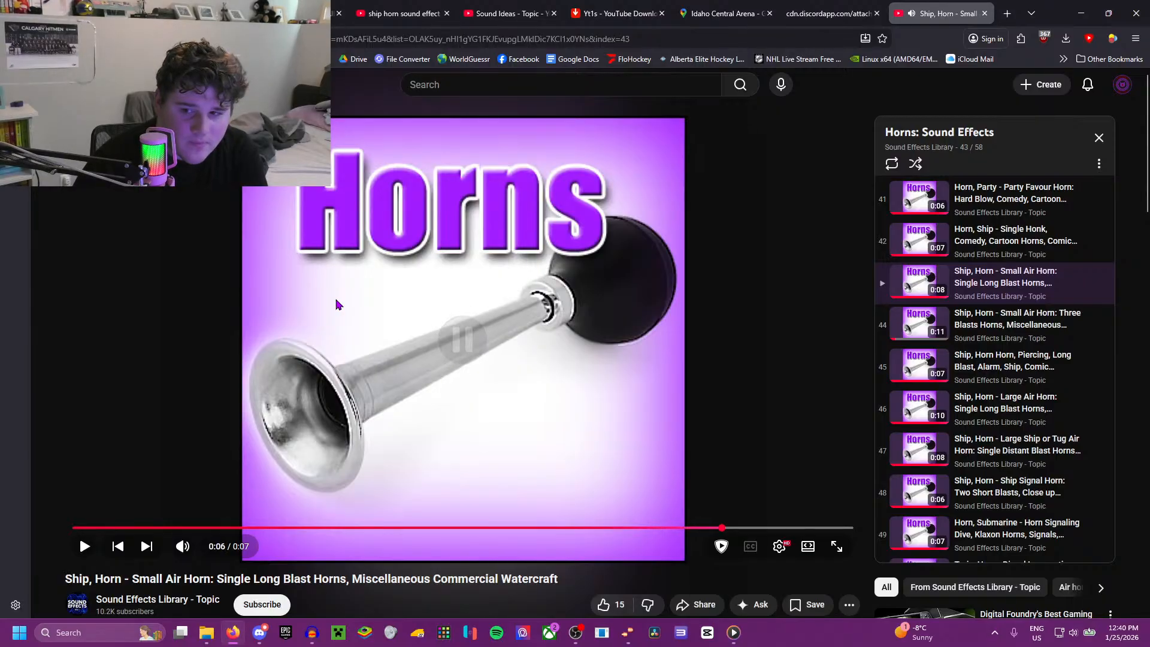
{"action": "left_click", "coordinate": [336, 305]}
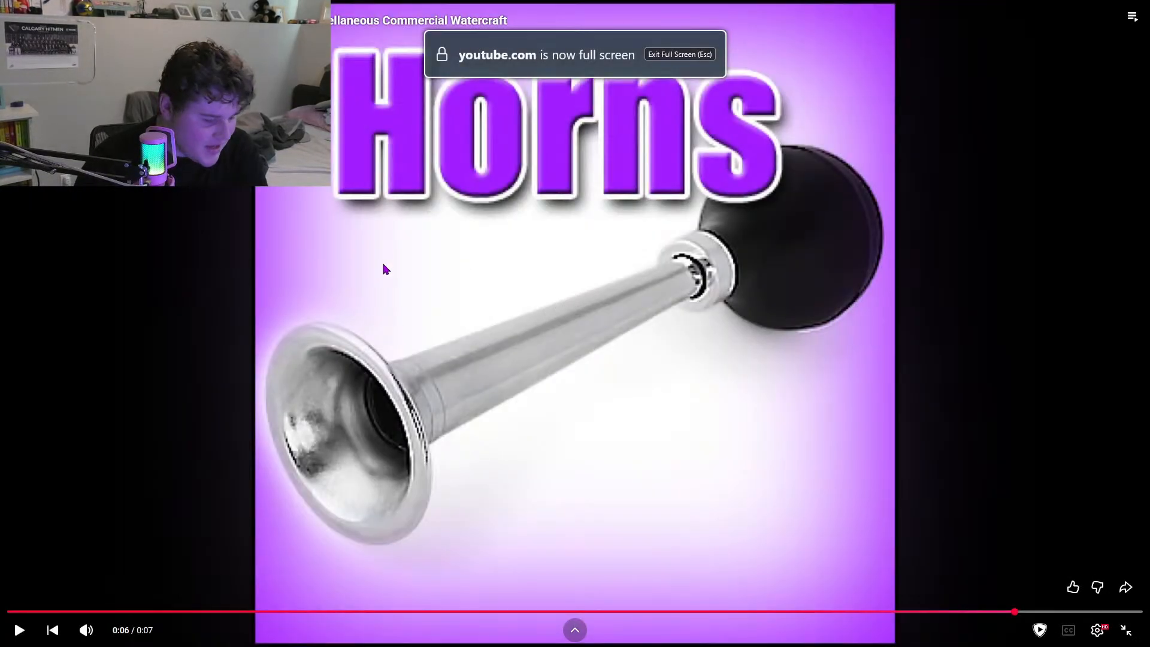
{"action": "key", "text": "Escape"}
Step: Rewind the Idaho replay to just before the overtime goal, listen to the horn start and pause at 2:59:03
{"action": "left_click", "coordinate": [294, 13]}
{"action": "left_click", "coordinate": [404, 447]}
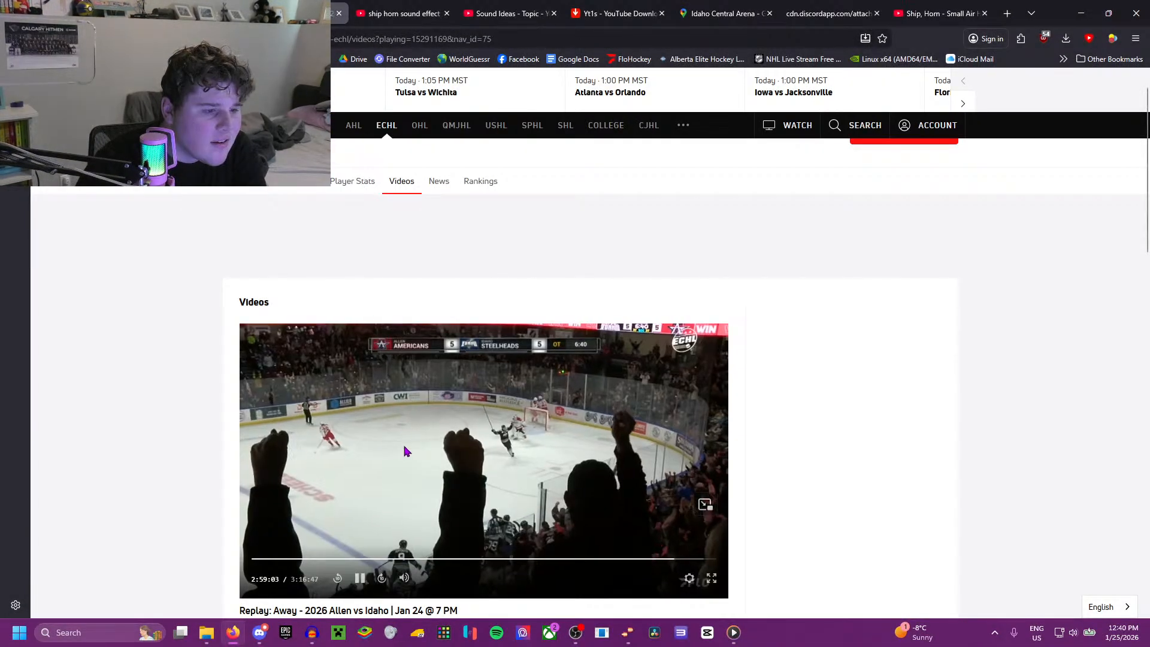
{"action": "key", "text": "Left"}
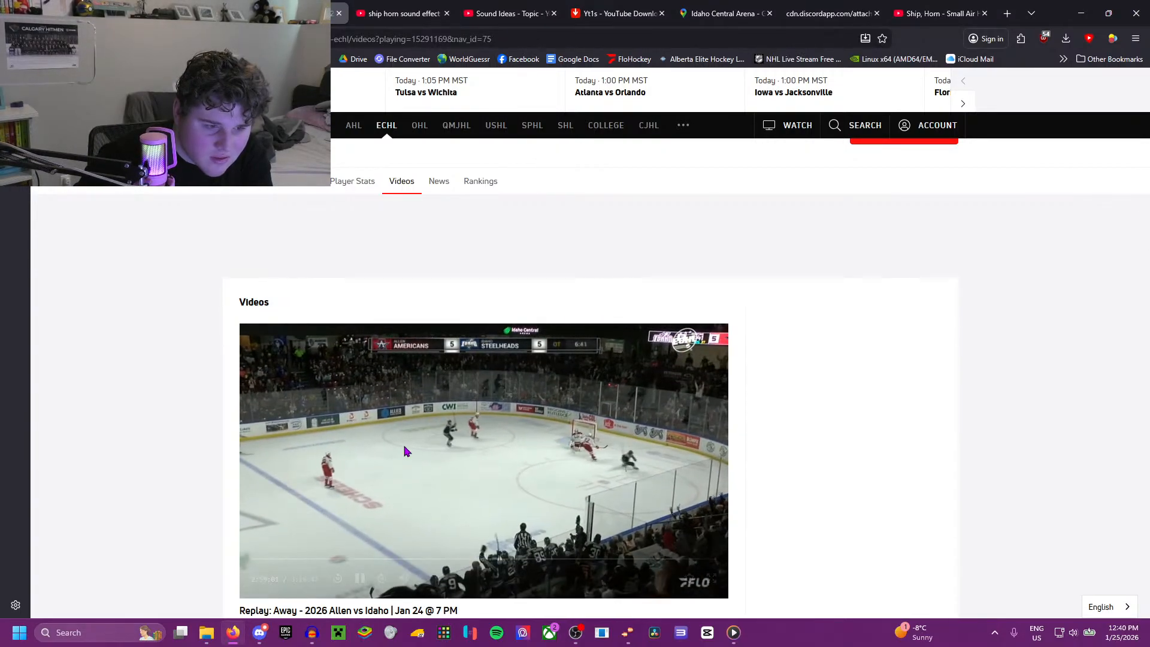
{"action": "key", "text": "space"}
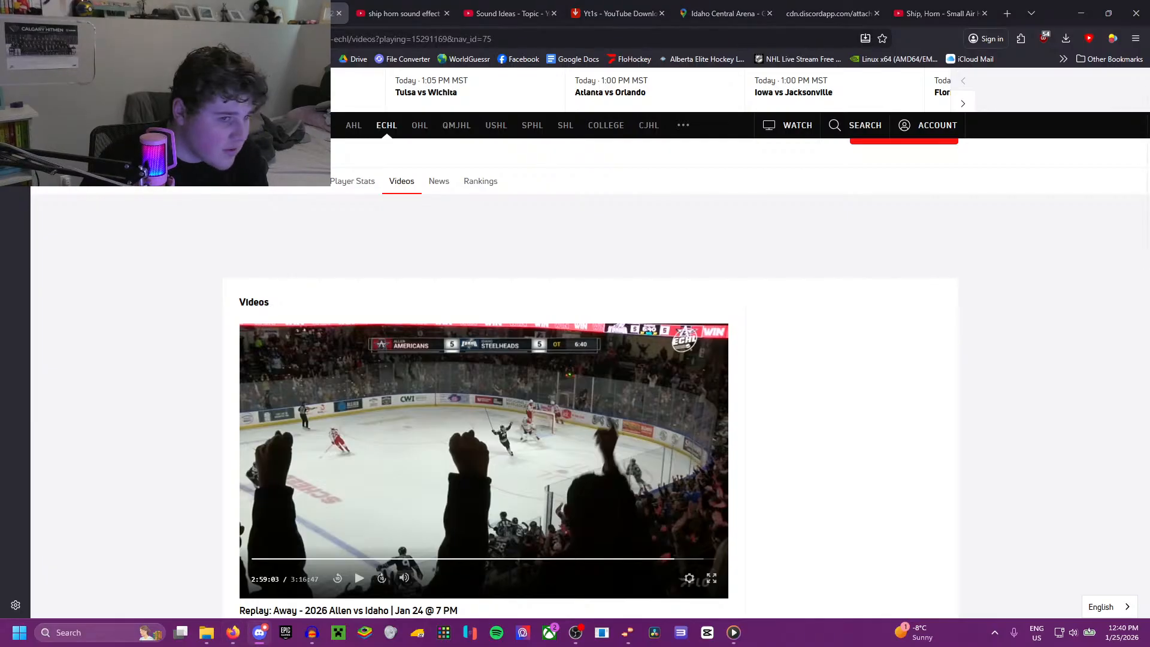
Step: Switch to Media Player with the ScreenRecording_08-22-2025_21-15-08_1 hockey clip for another horn comparison
{"action": "left_click", "coordinate": [838, 11]}
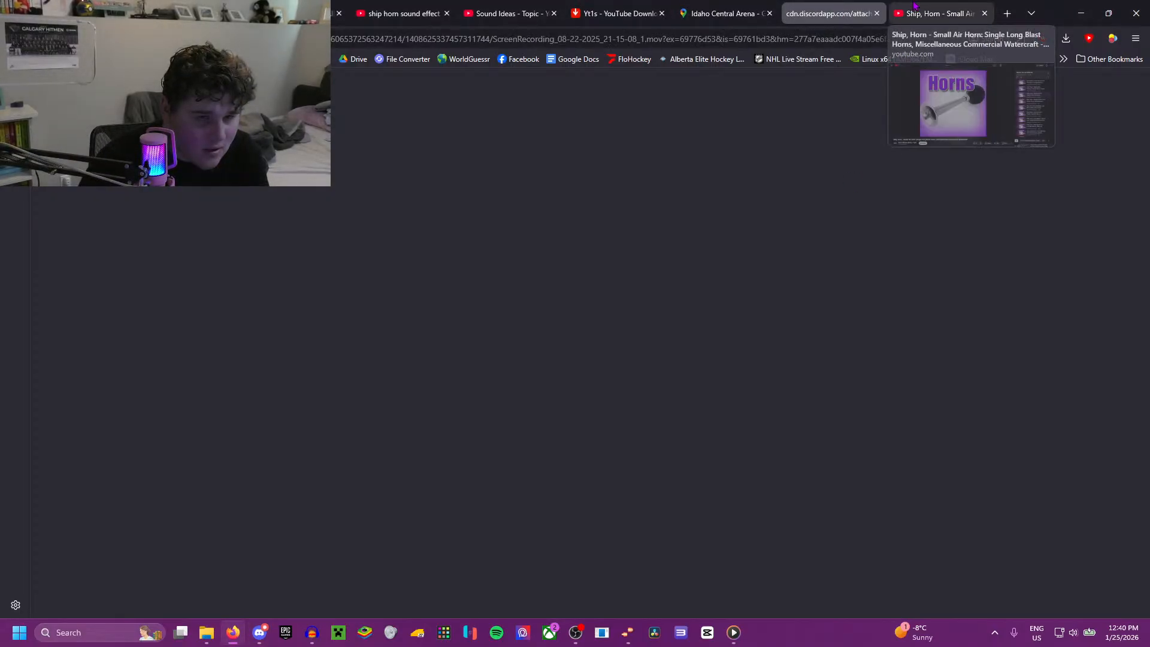
{"action": "left_click", "coordinate": [940, 13]}
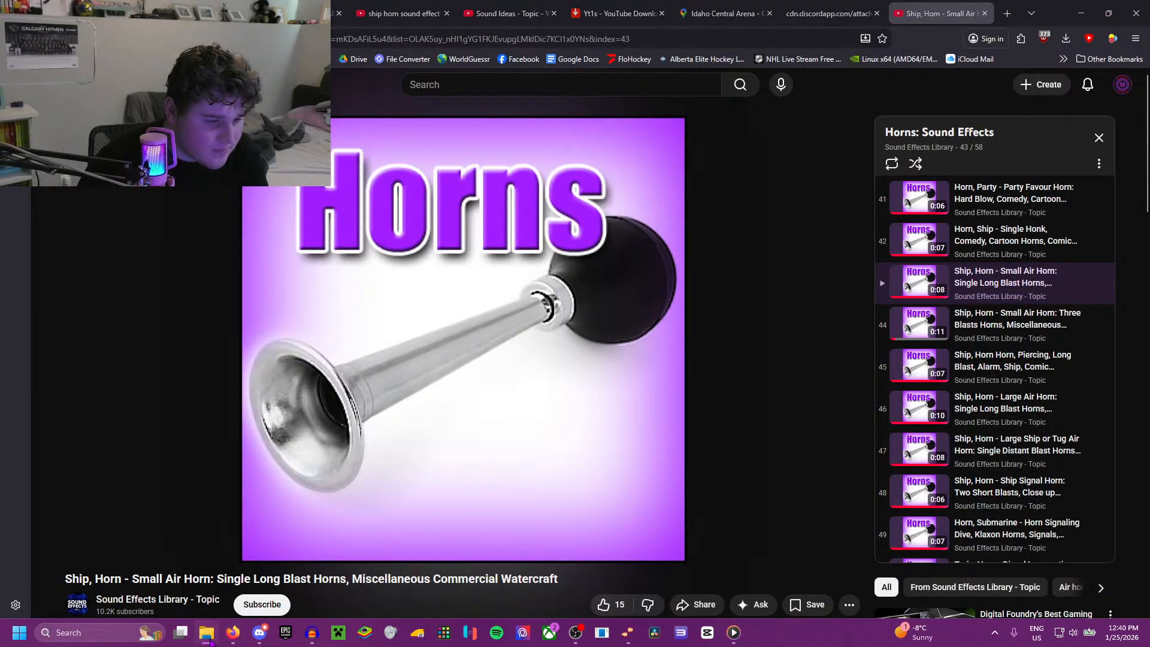
{"action": "left_click", "coordinate": [732, 632]}
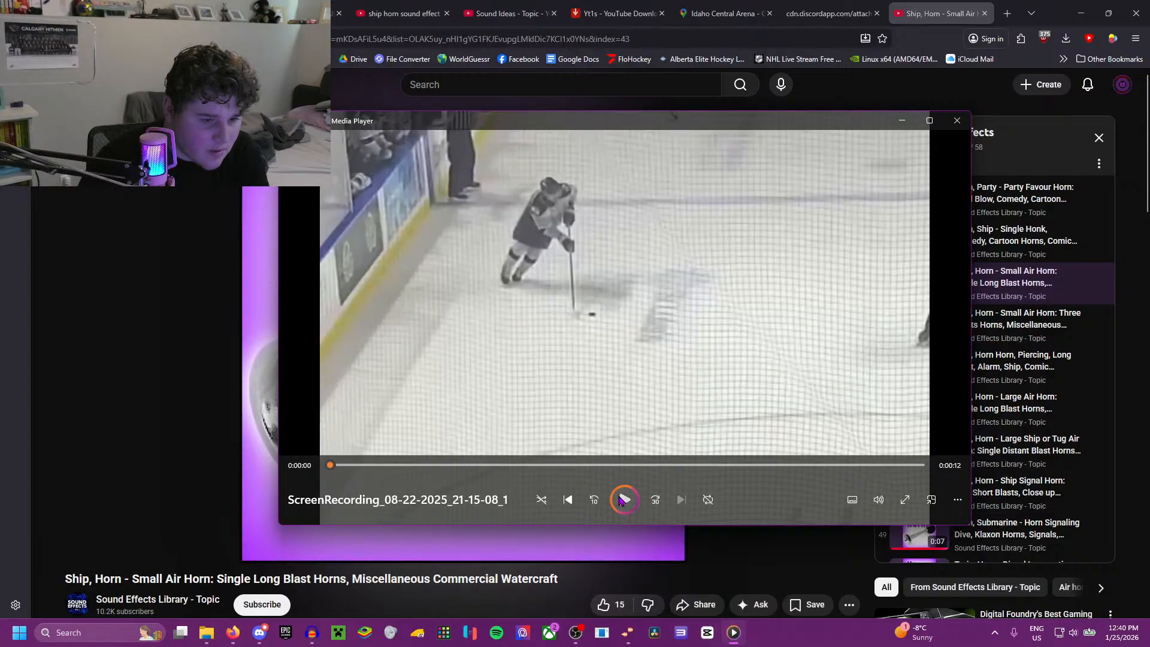
Step: Play the Idaho goal recording and skip back and forth in it to hear the goal horn
{"action": "left_click", "coordinate": [623, 500]}
{"action": "left_click", "coordinate": [623, 466]}
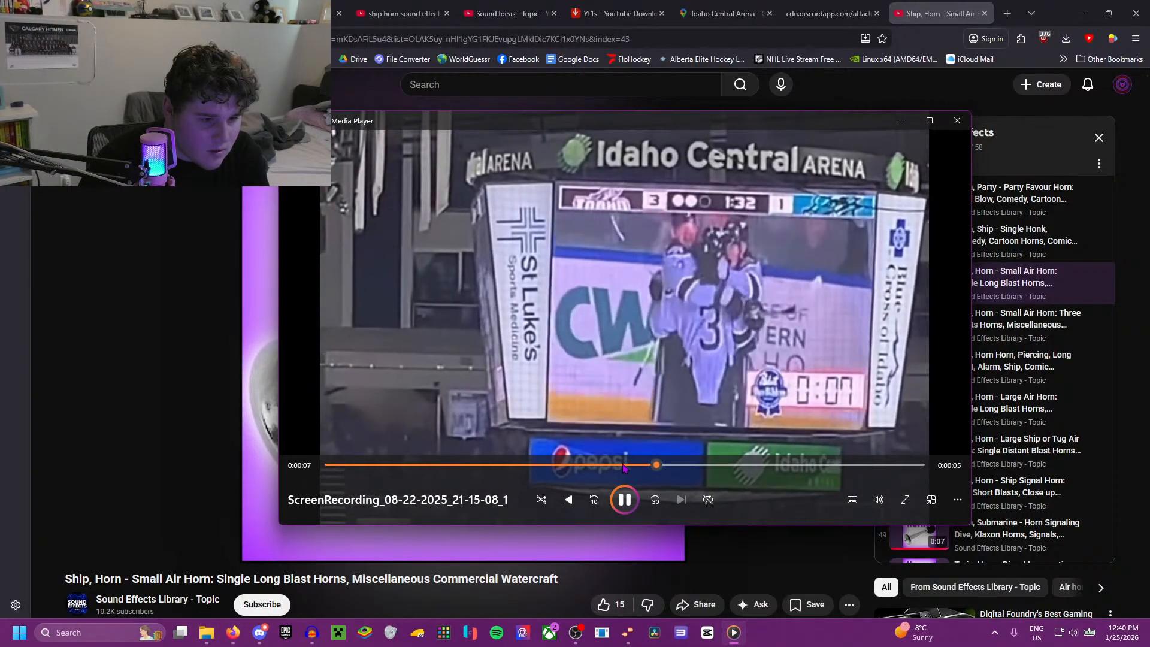
{"action": "left_click", "coordinate": [563, 466]}
{"action": "left_click_drag", "start_coordinate": [549, 466], "coordinate": [484, 472]}
Step: Return to the YouTube Horns playlist, play the Horn, Ship - Single Honk track, and switch back to the small air horn track
{"action": "left_click", "coordinate": [200, 392]}
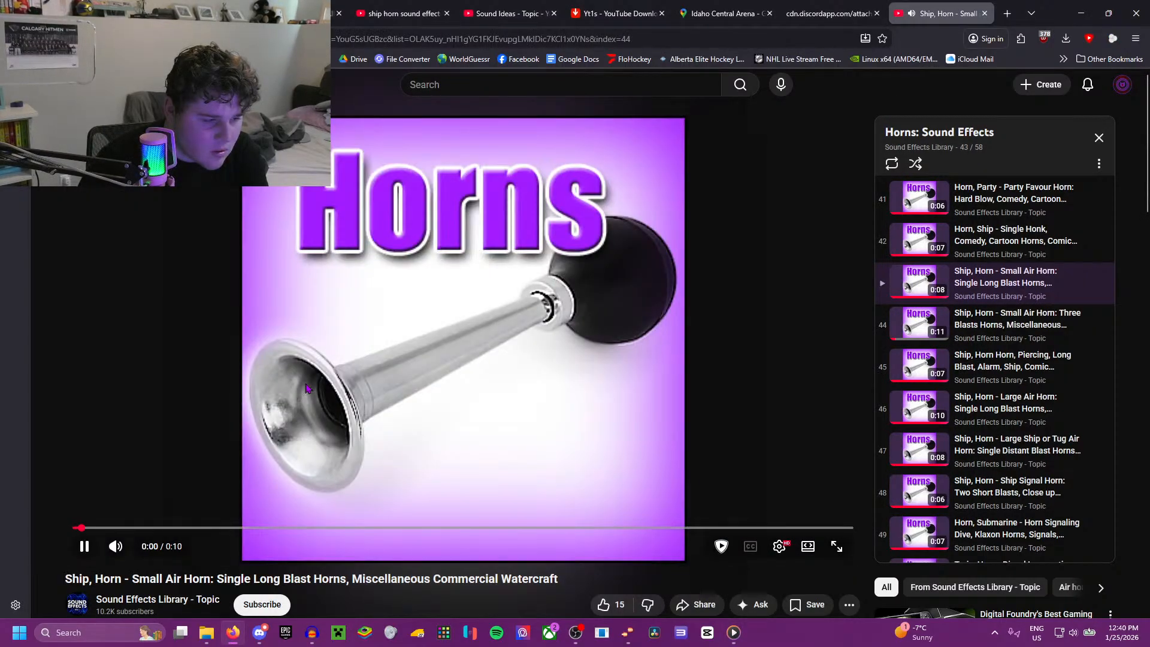
{"action": "left_click", "coordinate": [995, 239]}
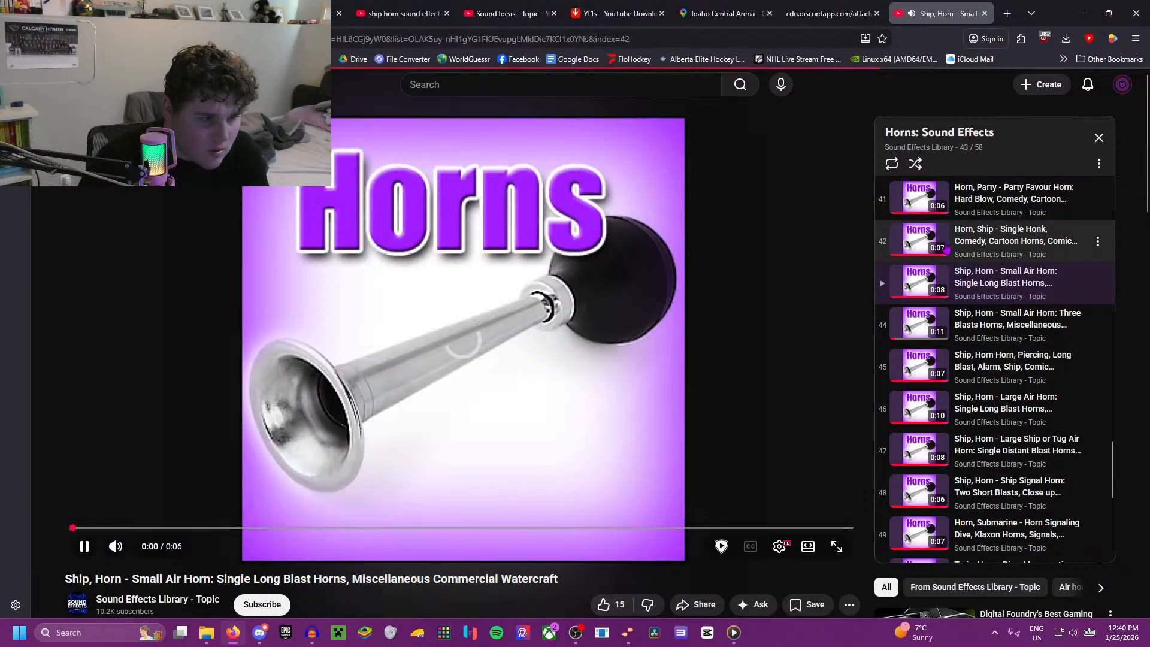
{"action": "left_click", "coordinate": [927, 285]}
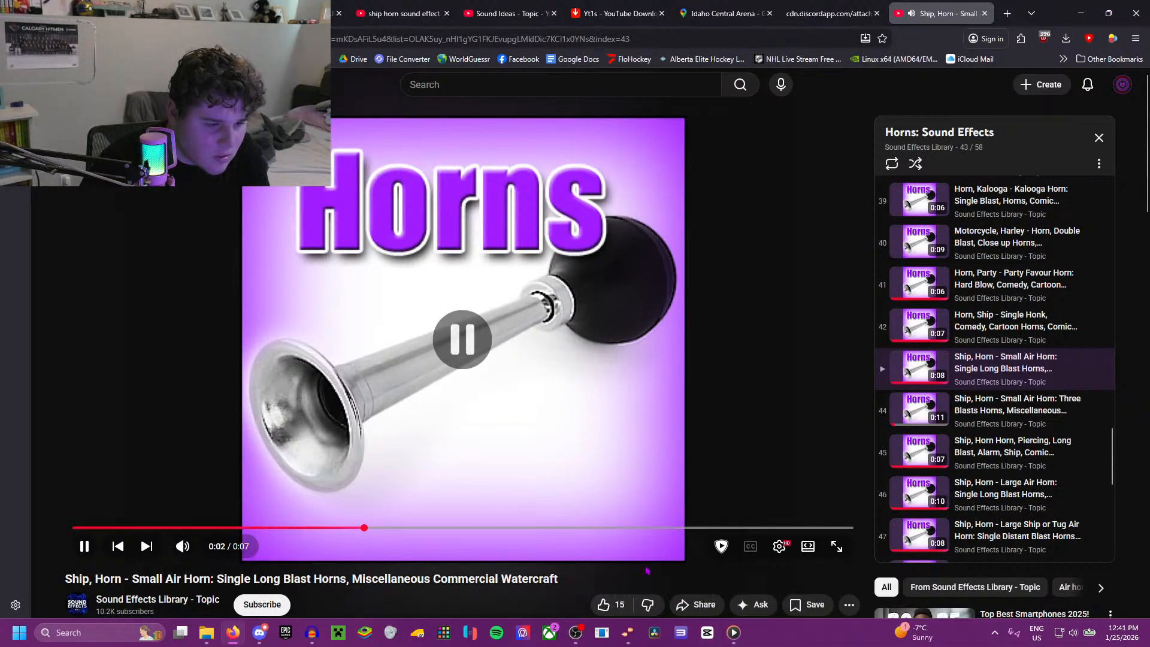
Step: Replay the goal horn section of the Idaho recording in Media Player, then compare it with the small air horn track in the browser
{"action": "left_click", "coordinate": [734, 632]}
{"action": "left_click", "coordinate": [584, 466]}
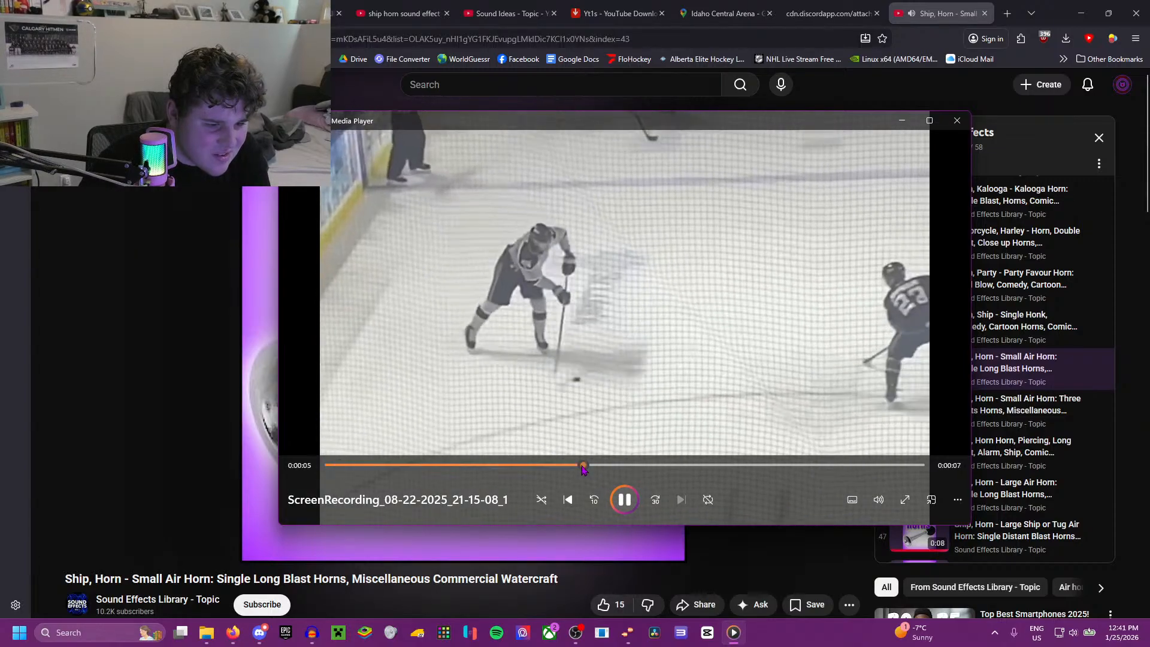
{"action": "left_click", "coordinate": [539, 467]}
{"action": "left_click", "coordinate": [492, 466]}
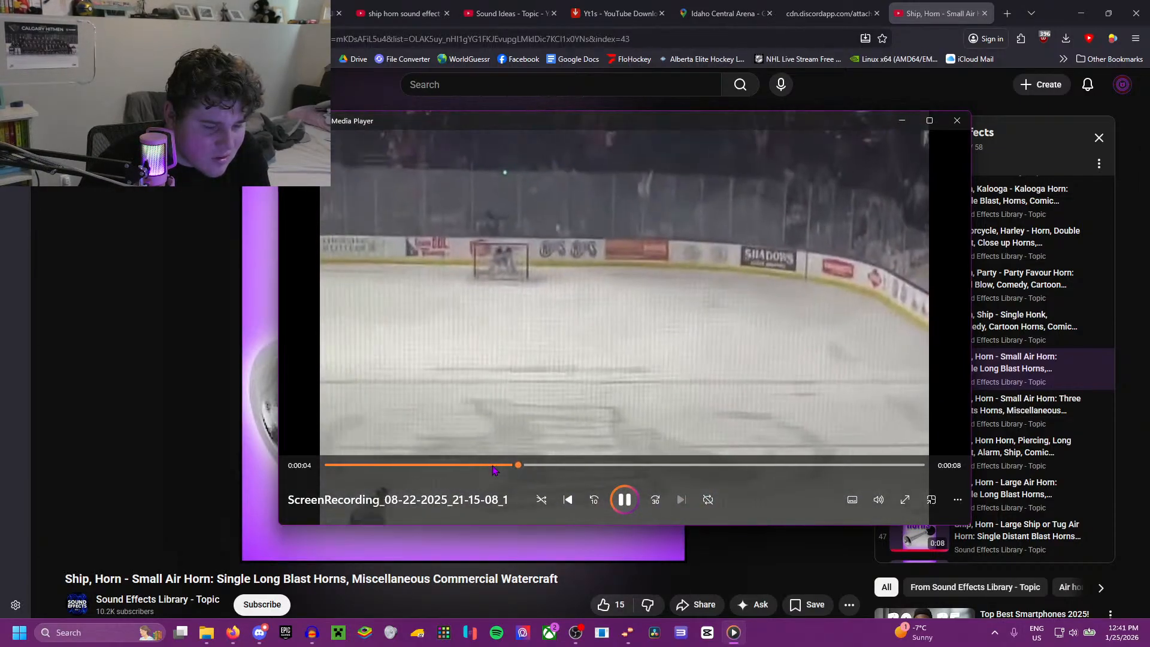
{"action": "left_click", "coordinate": [213, 382]}
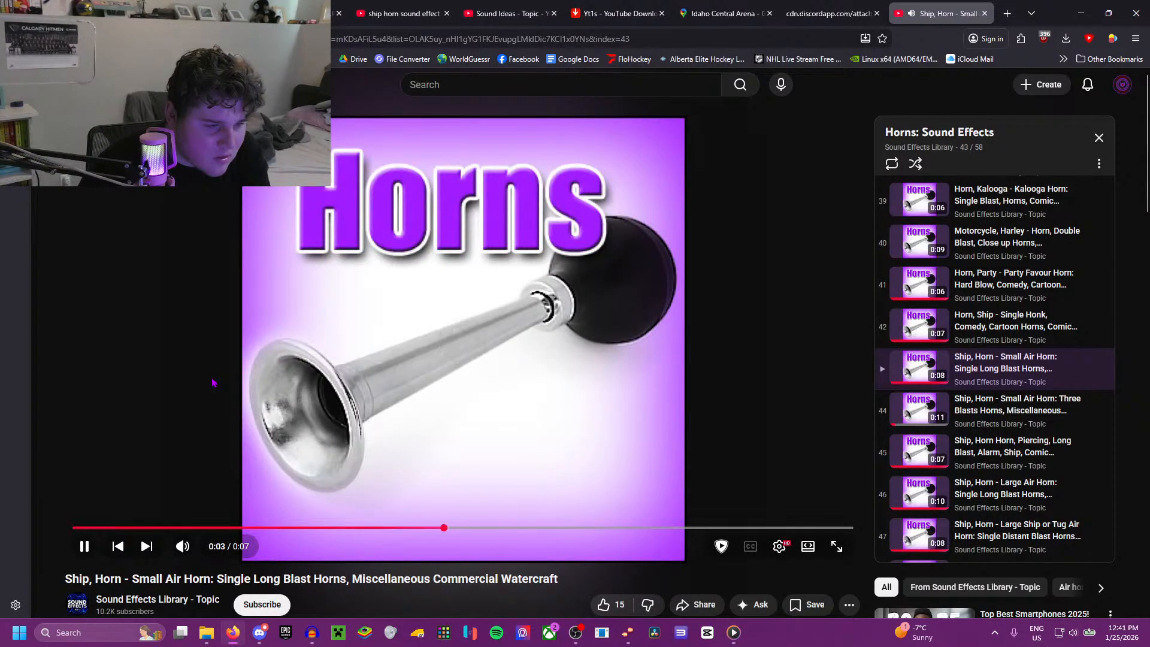
{"action": "left_click", "coordinate": [589, 441]}
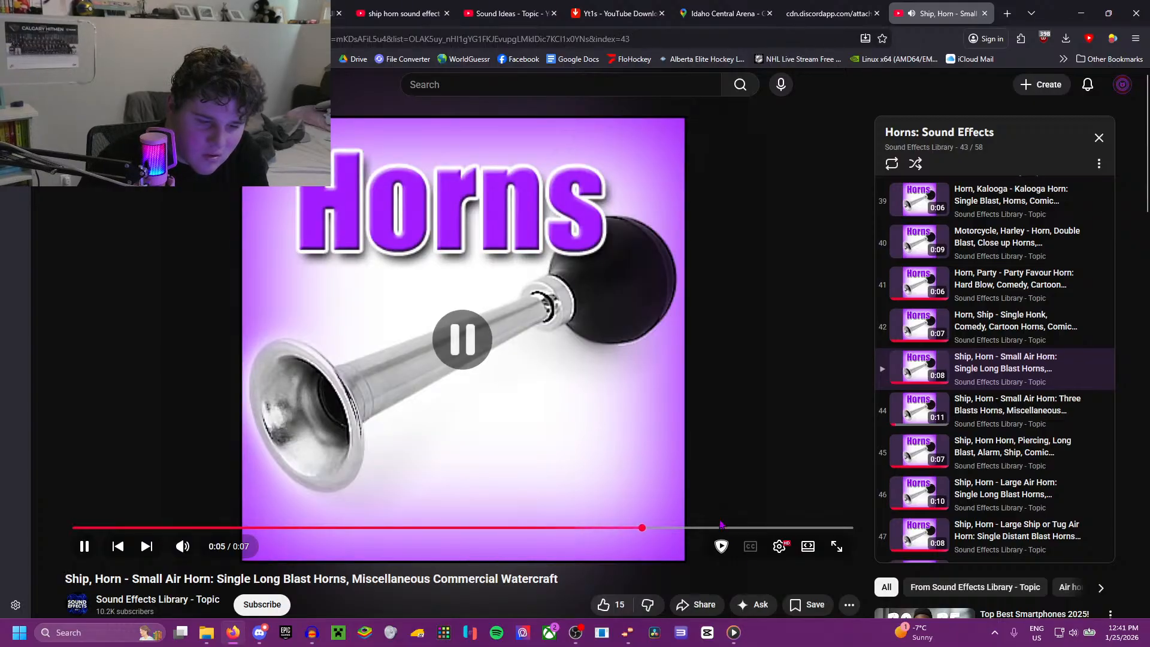
Step: Pause the Idaho recording, return to the small air horn track, replay its ending and pause it
{"action": "left_click", "coordinate": [734, 633]}
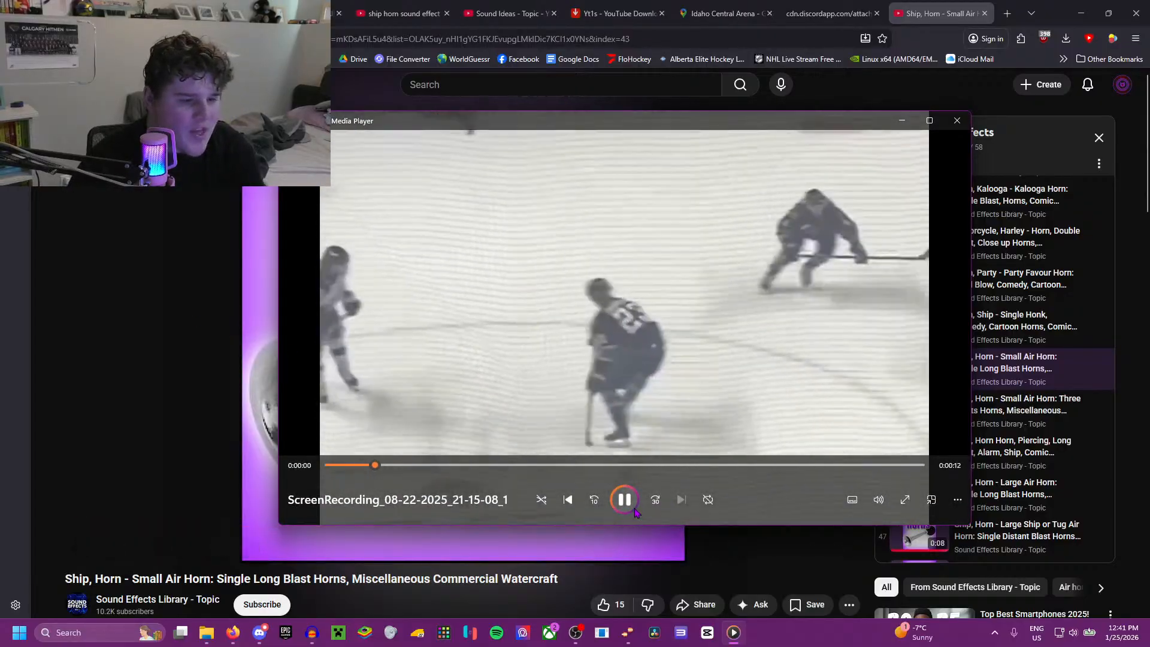
{"action": "left_click", "coordinate": [625, 500]}
{"action": "left_click", "coordinate": [160, 354]}
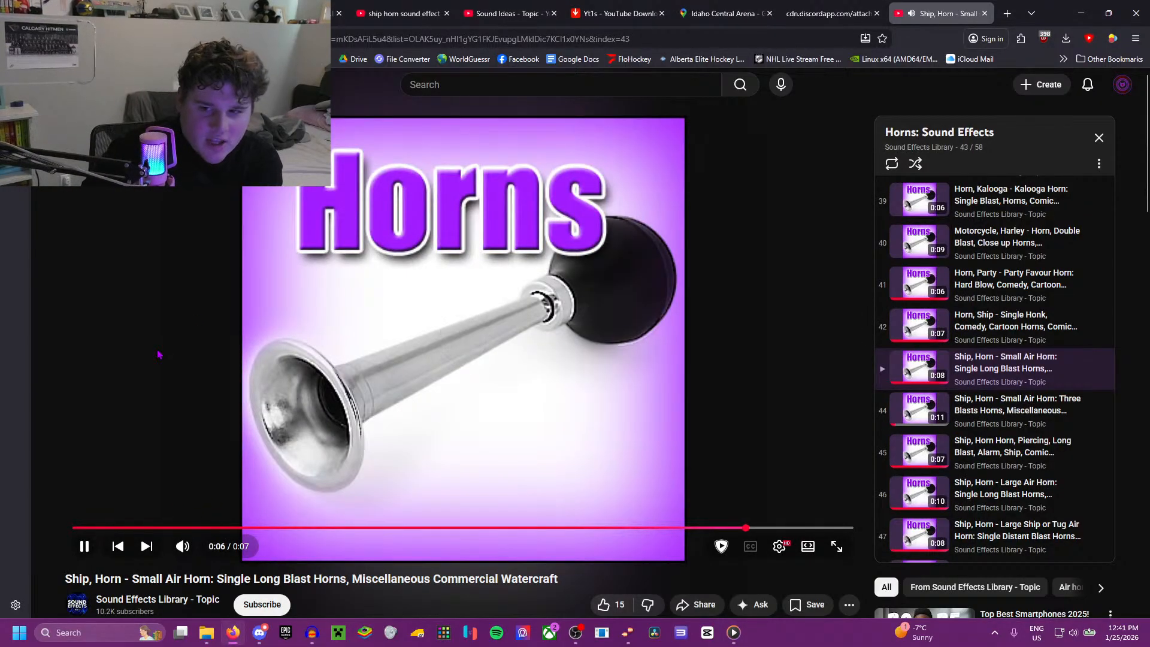
{"action": "key", "text": "Left"}
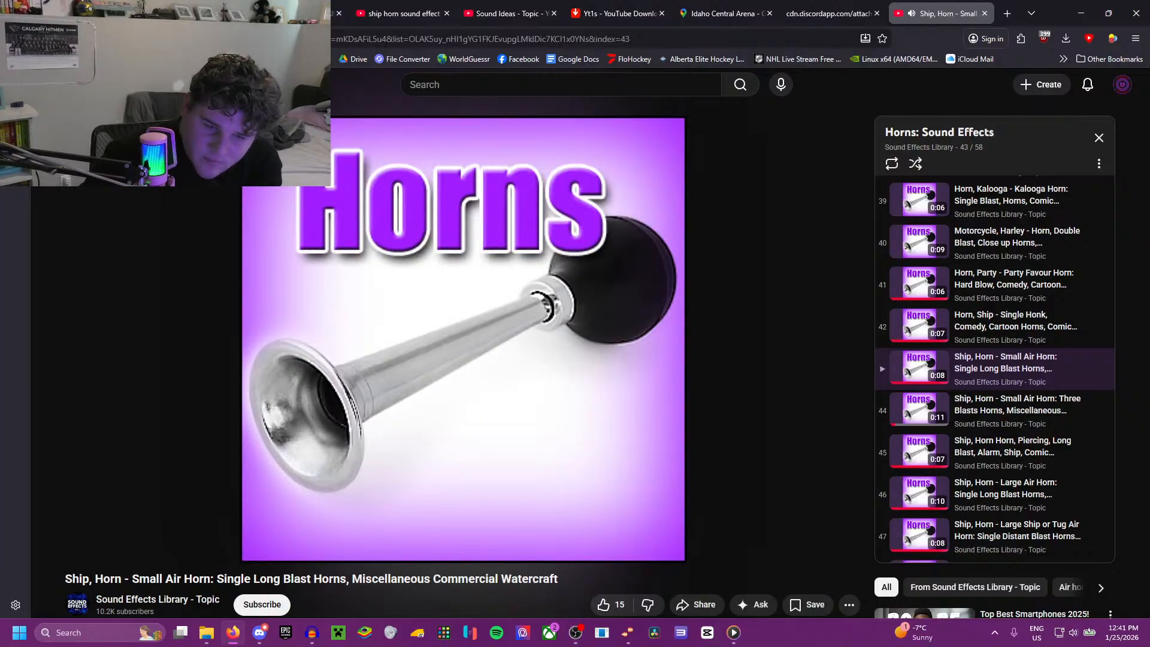
{"action": "left_click", "coordinate": [403, 437]}
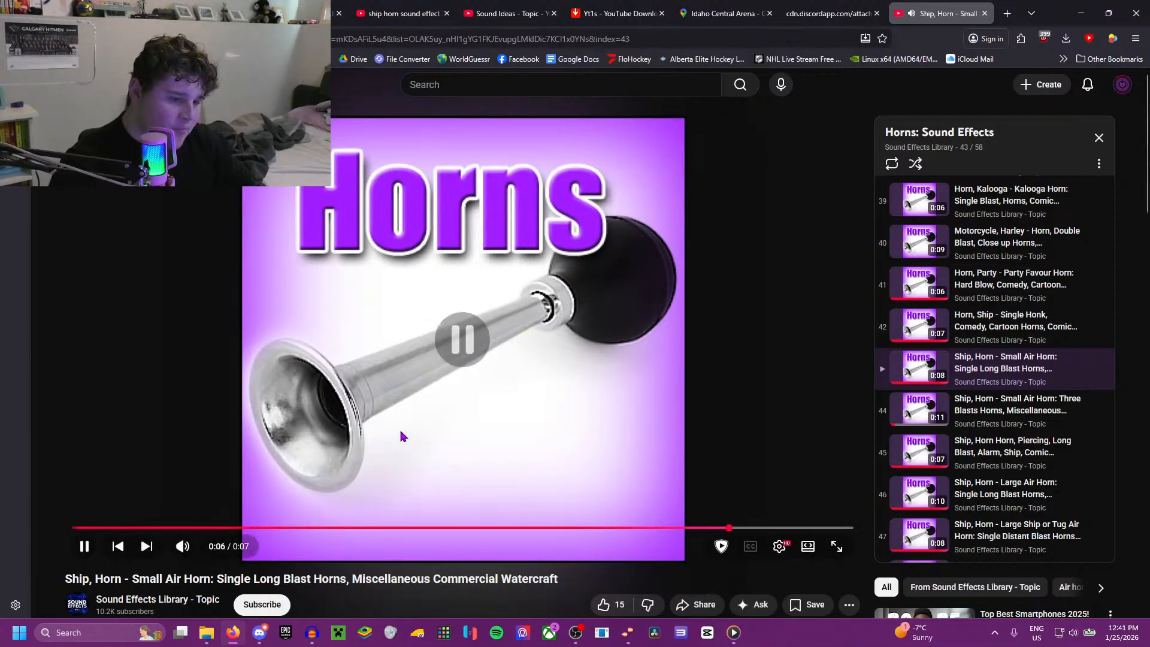
Step: Copy the small air horn video's address, convert it with YT1s Youtube to MP3, and download the 320kbps MP3
{"action": "left_click", "coordinate": [270, 39]}
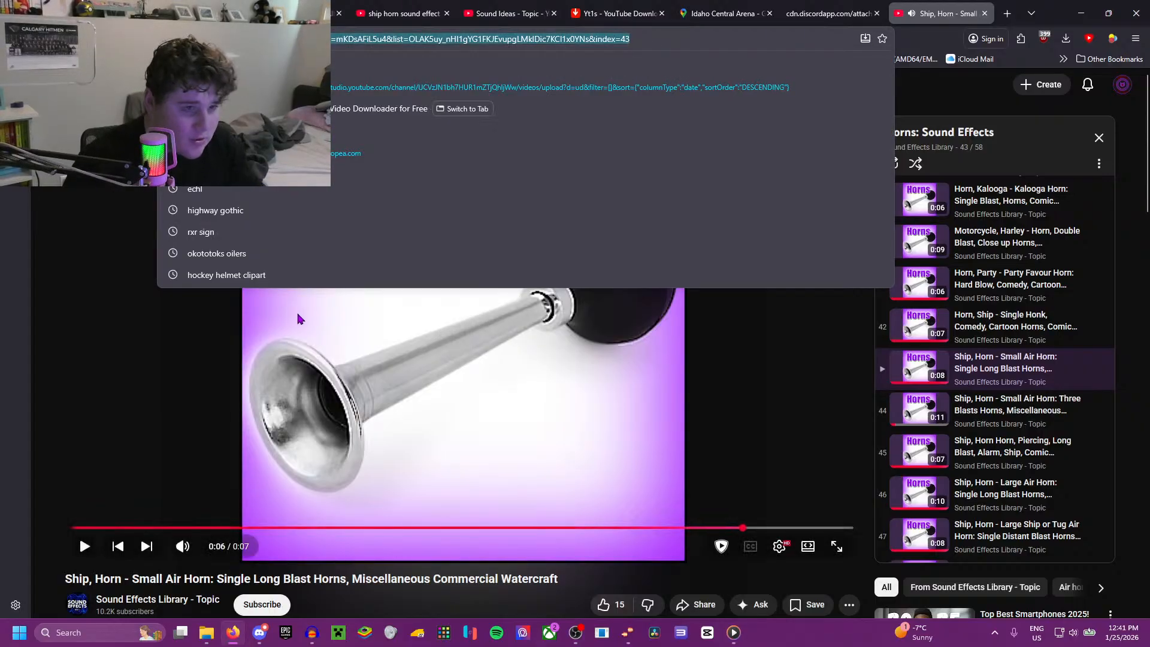
{"action": "left_click", "coordinate": [632, 6]}
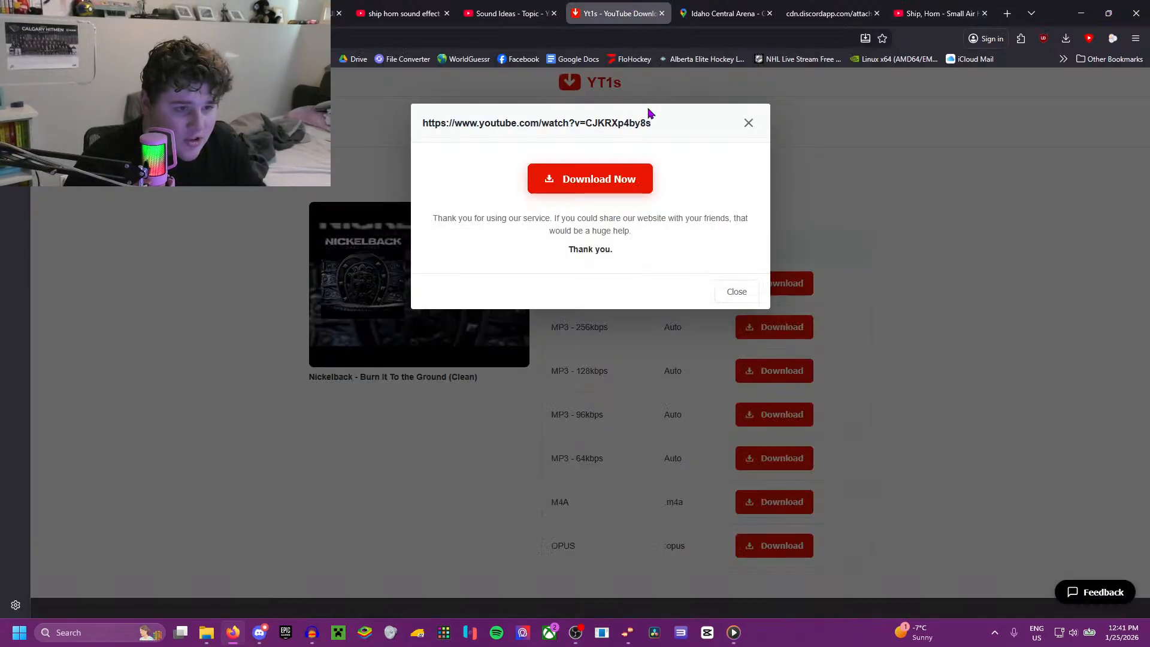
{"action": "left_click", "coordinate": [749, 121]}
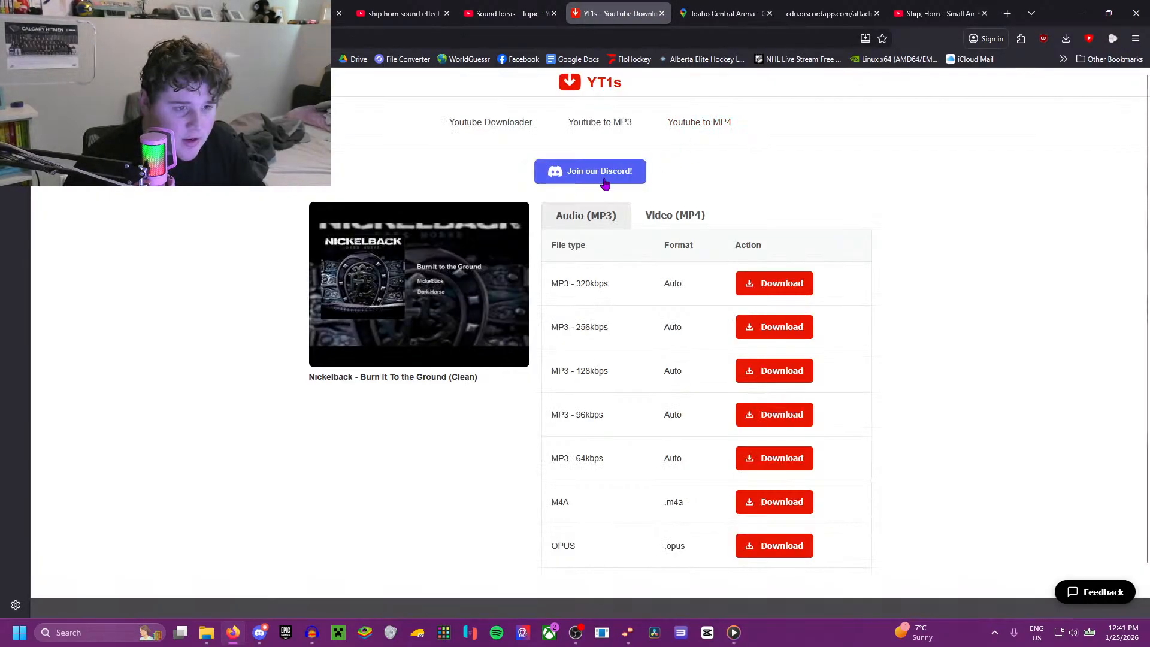
{"action": "left_click", "coordinate": [600, 131]}
{"action": "left_click", "coordinate": [517, 280]}
{"action": "key", "text": "ctrl+v"}
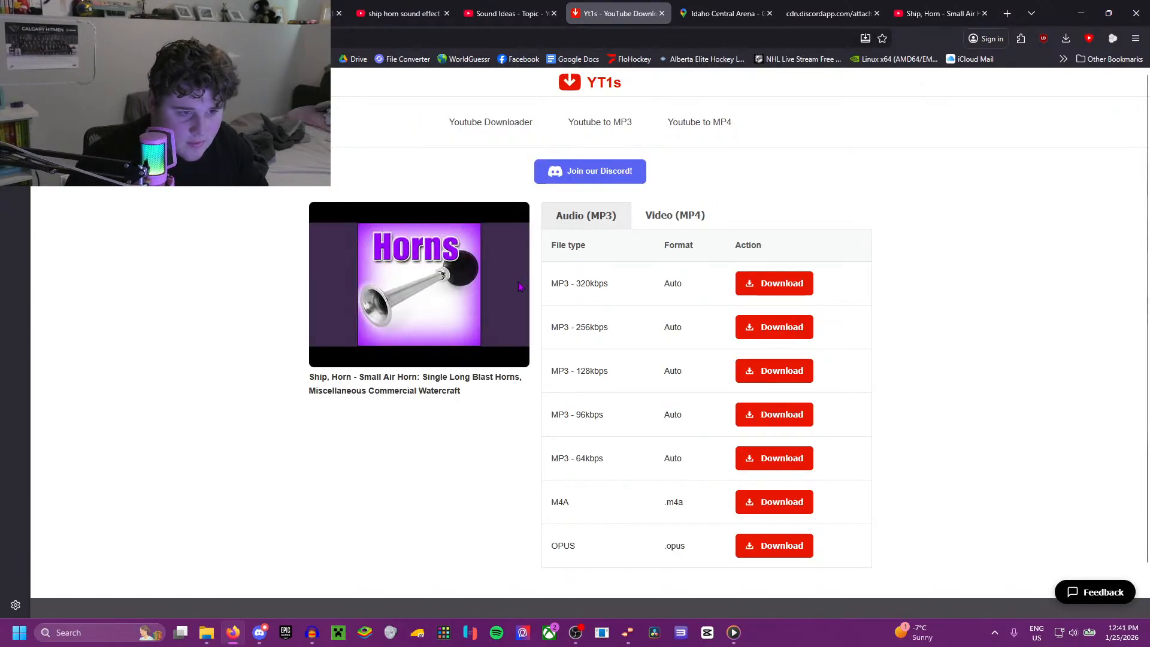
{"action": "left_click", "coordinate": [758, 284]}
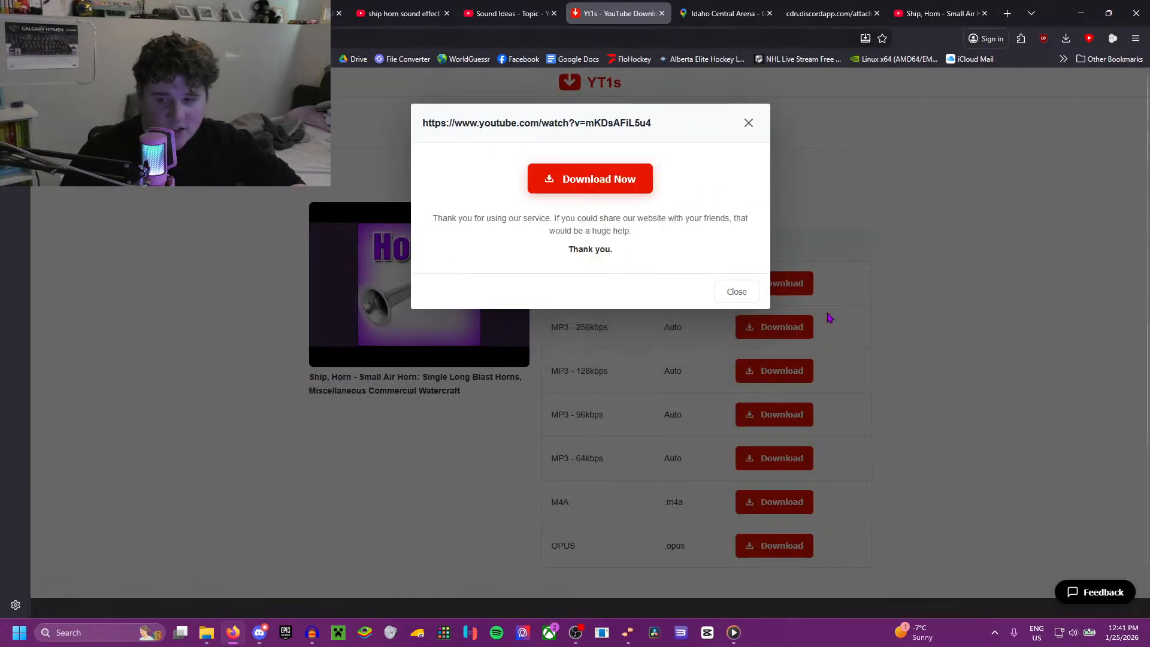
{"action": "left_click", "coordinate": [598, 180]}
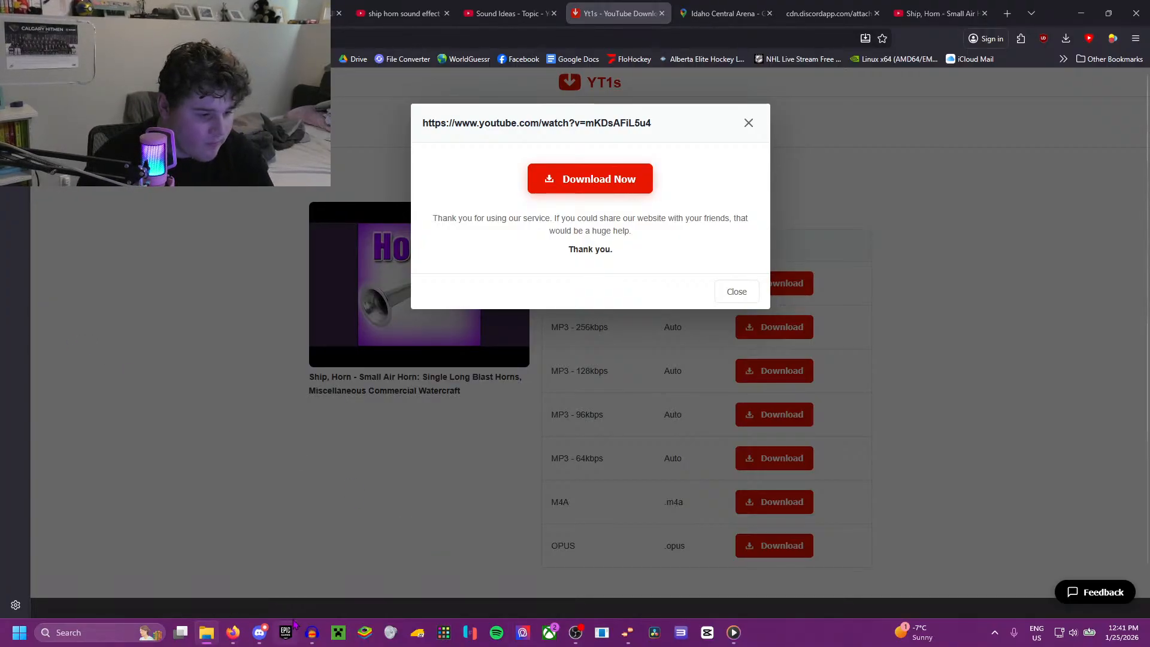
Step: Switch to Audacity and create a new empty project
{"action": "mouse_move", "coordinate": [312, 632]}
{"action": "left_click", "coordinate": [336, 548]}
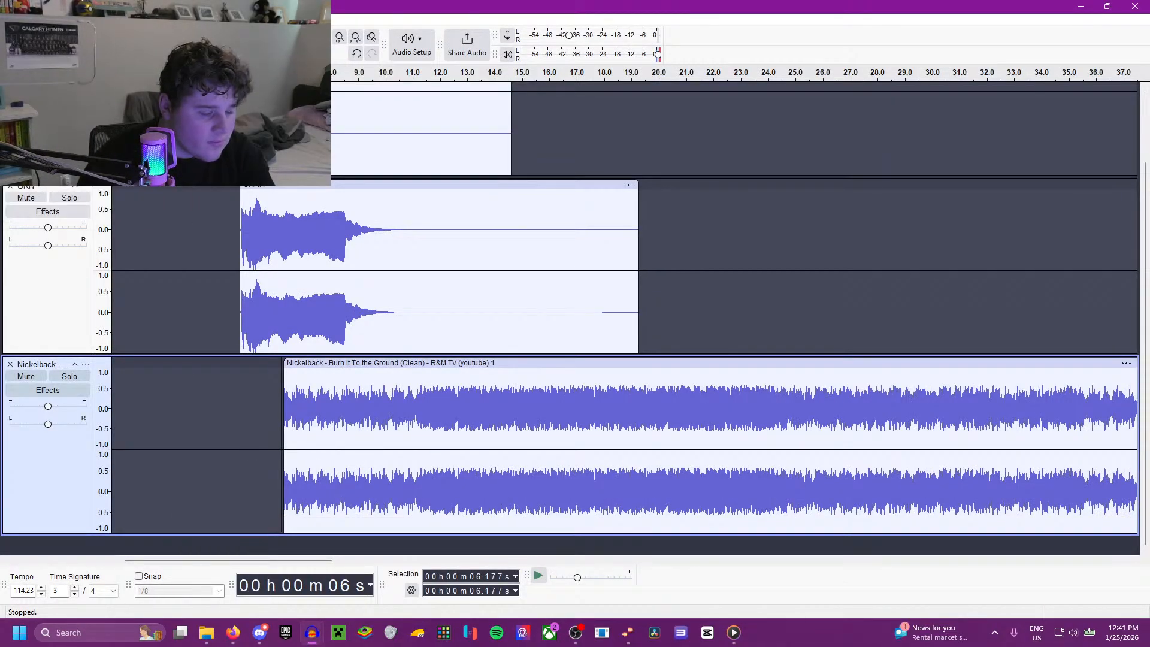
{"action": "key", "text": "ctrl+n"}
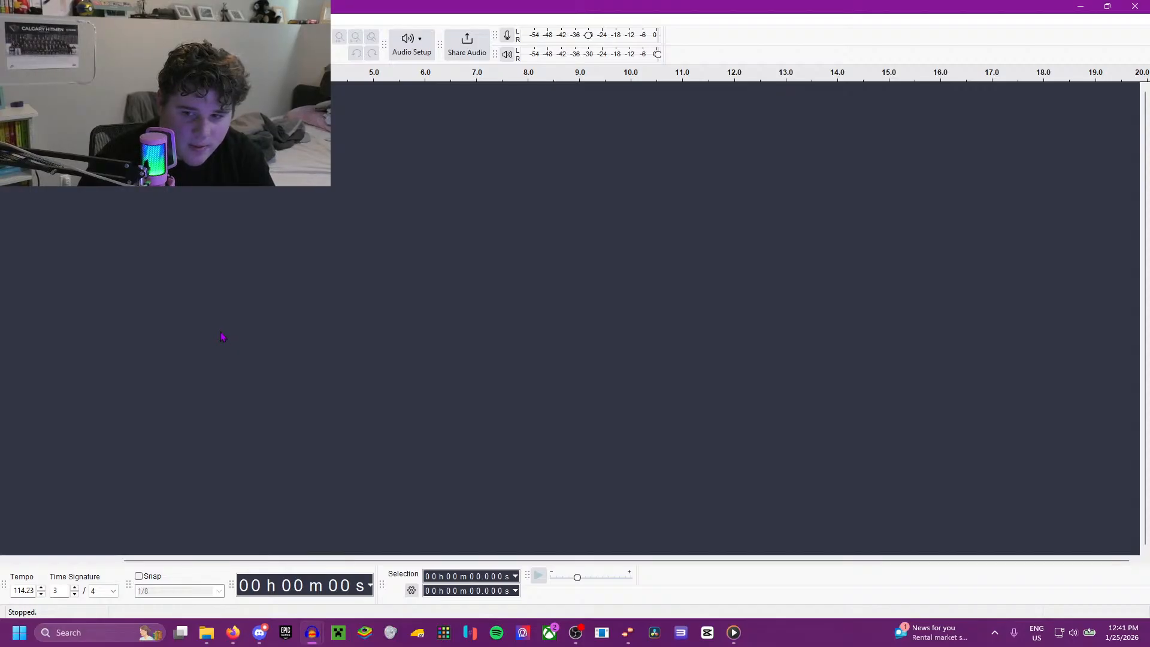
Step: Import the NYR - Slapshot audio file from File Explorer into the empty project and start playing it
{"action": "left_click", "coordinate": [211, 640]}
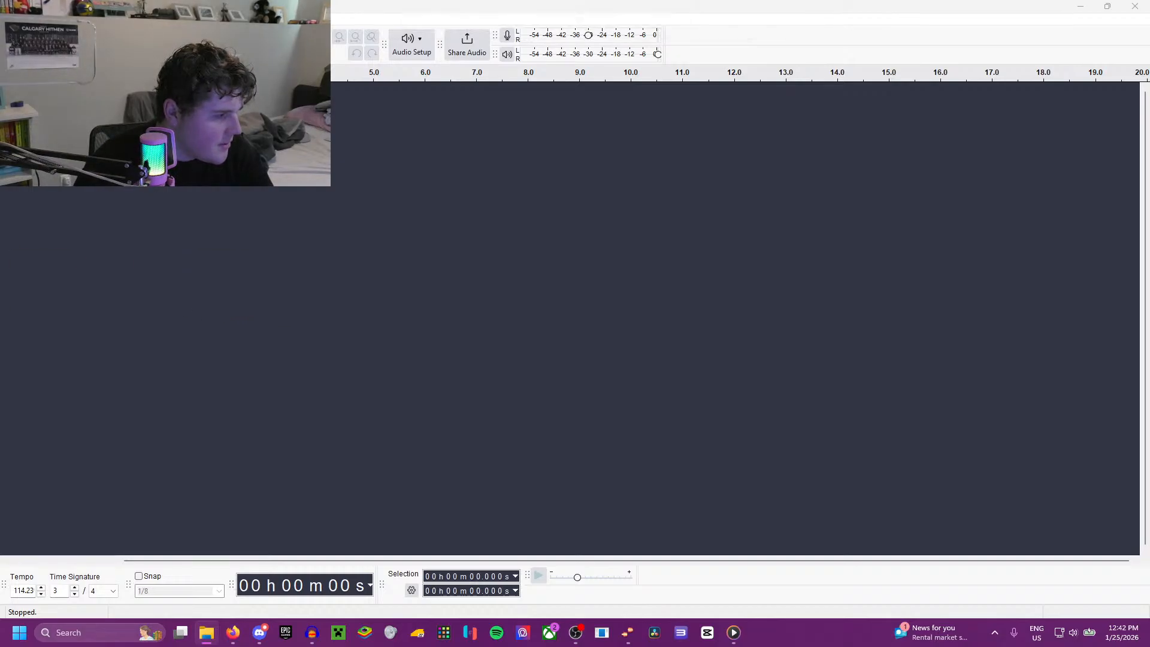
{"action": "left_click_drag", "start_coordinate": [264, 196], "coordinate": [353, 200]}
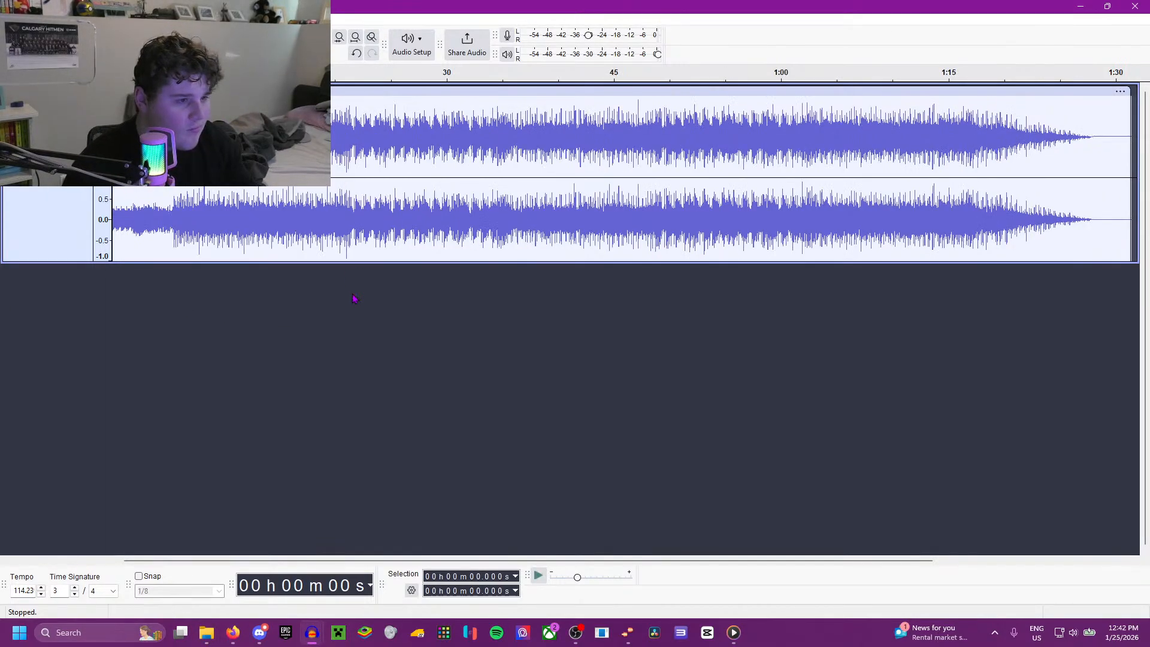
{"action": "key", "text": "space"}
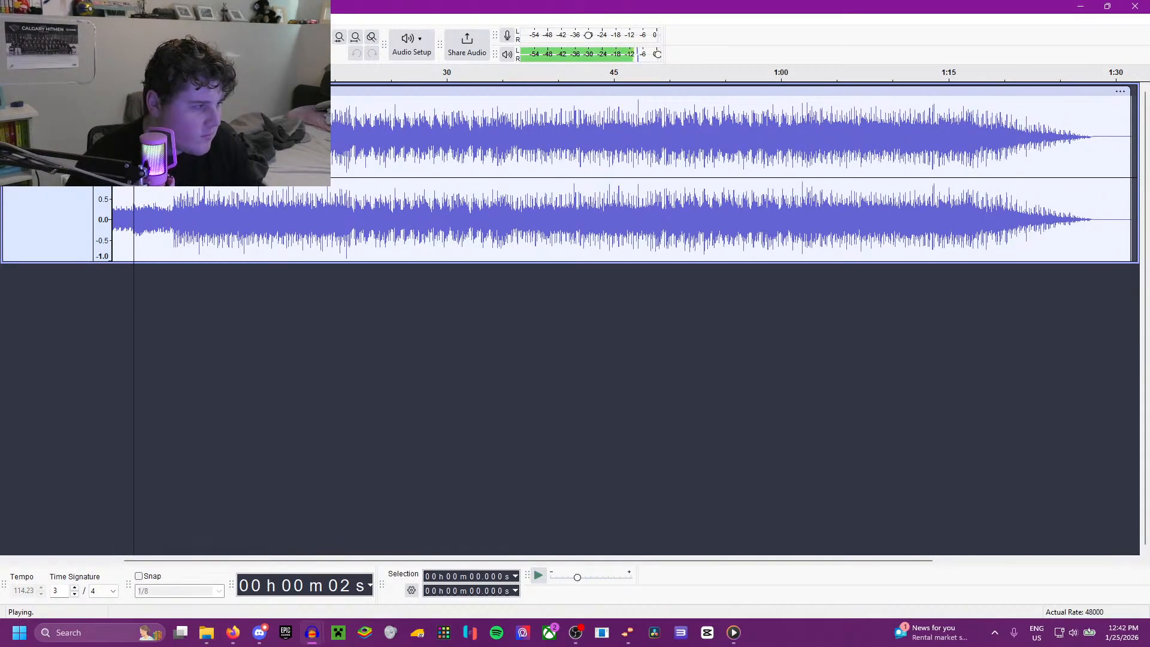
Step: Import the downloaded small air horn MP3 from File Explorer as a second track below the song
{"action": "key", "text": "alt+Tab"}
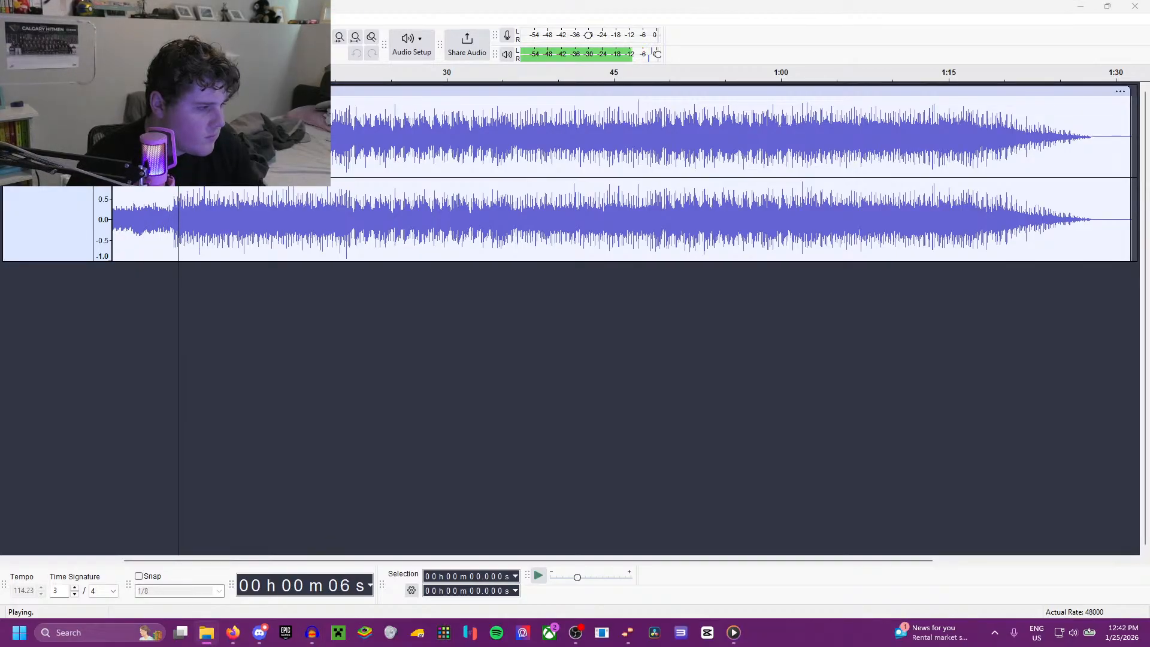
{"action": "key", "text": "alt+Tab"}
{"action": "left_click_drag", "start_coordinate": [0, 384], "coordinate": [203, 354]}
Step: Move the NYR - Slapshot clip to start at about 20.6 s and listen briefly to the horn on its own
{"action": "key", "text": "space"}
{"action": "scroll", "coordinate": [196, 334], "scroll_direction": "up", "scroll_amount": 1}
{"action": "left_click_drag", "start_coordinate": [252, 115], "coordinate": [783, 137]}
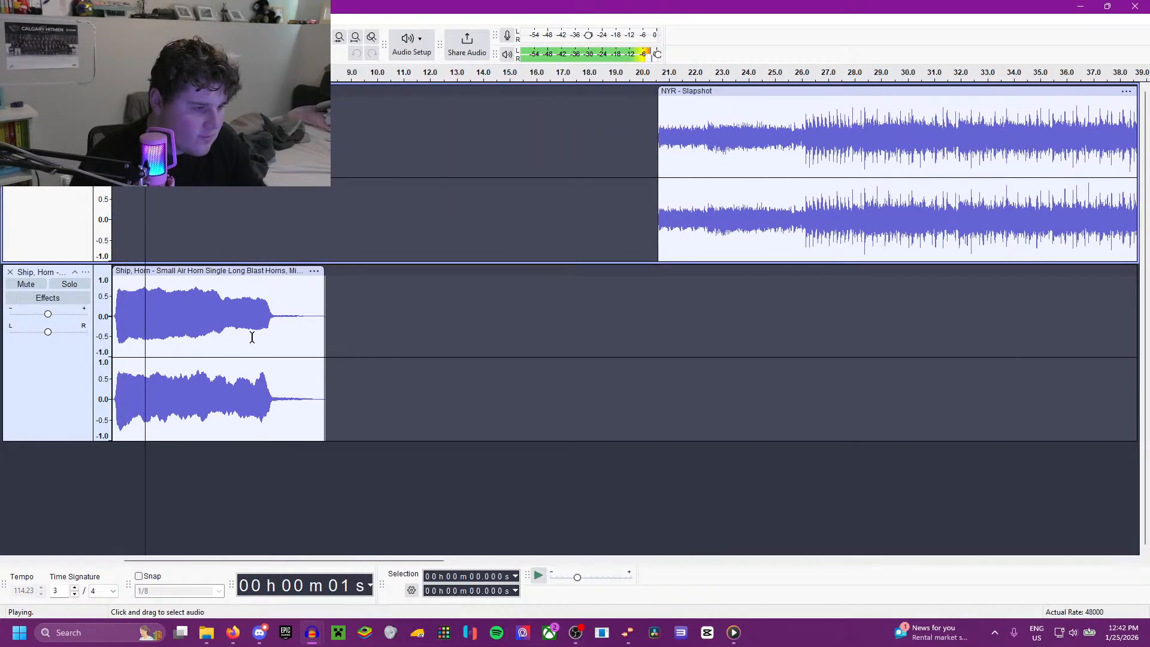
{"action": "key", "text": "space"}
Step: Set the small air horn clip's pitch to -10 cents and play the clip from its beginning
{"action": "left_click", "coordinate": [314, 271]}
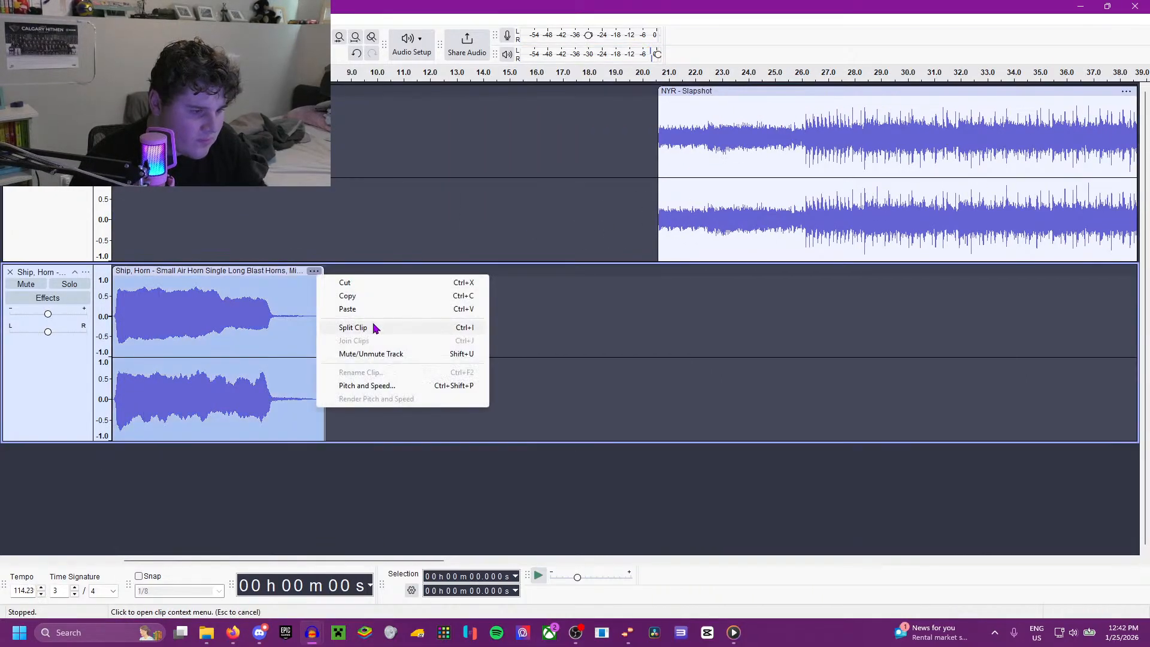
{"action": "left_click", "coordinate": [368, 386]}
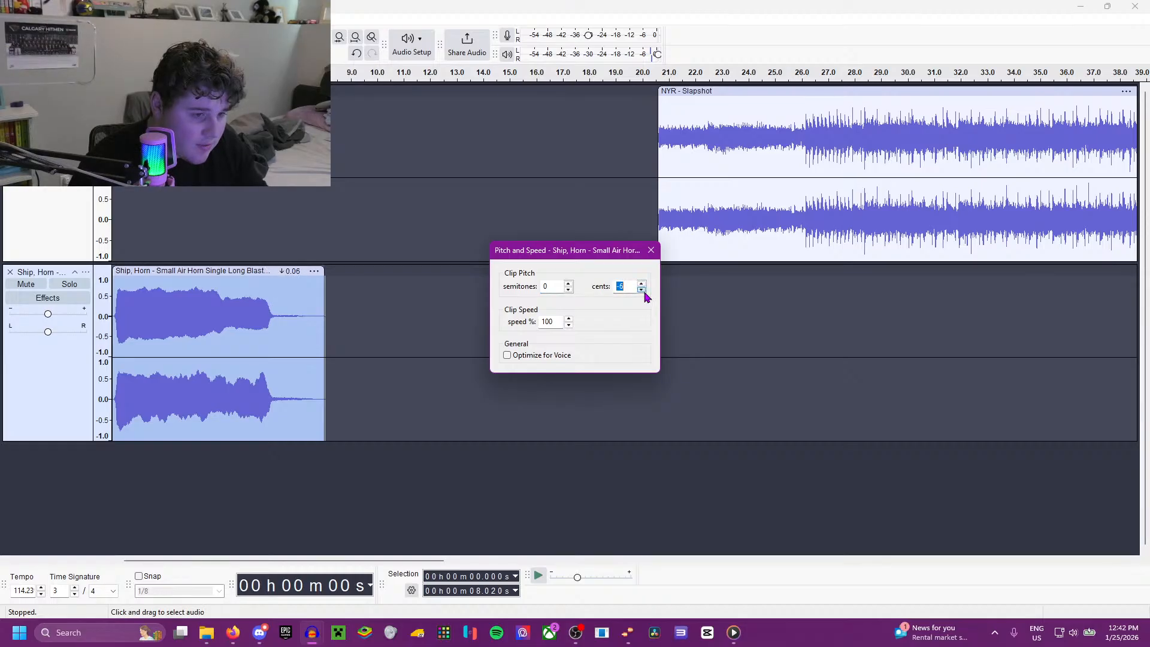
{"action": "left_click", "coordinate": [193, 351]}
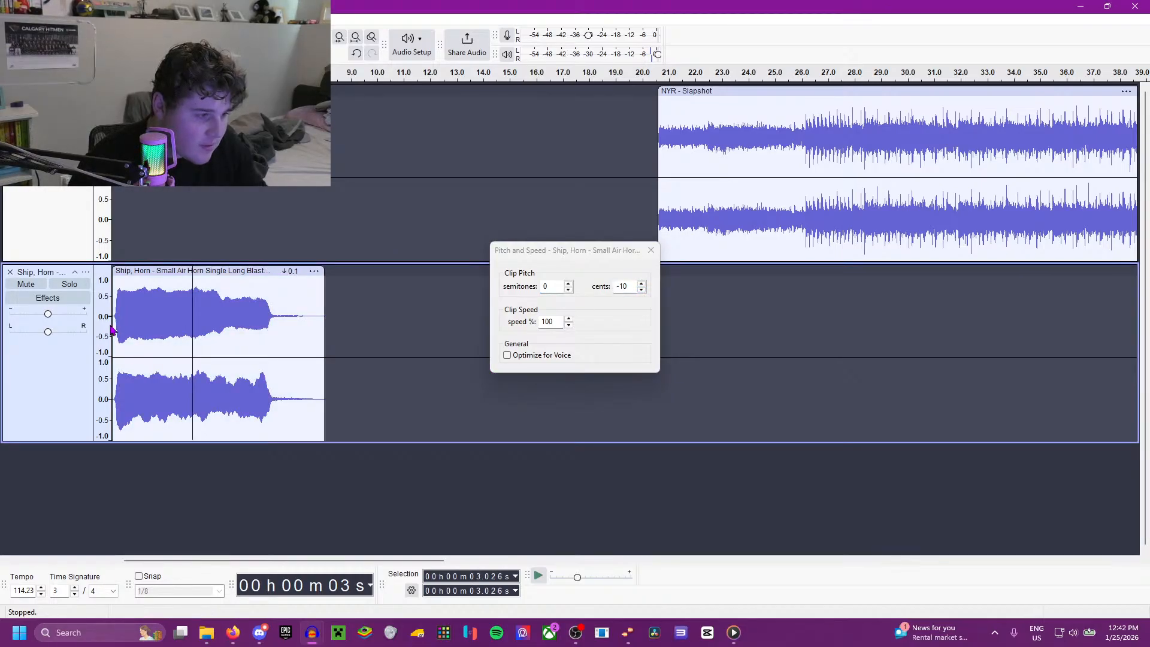
{"action": "key", "text": "space"}
{"action": "key", "text": "space"}
{"action": "left_click", "coordinate": [112, 326]}
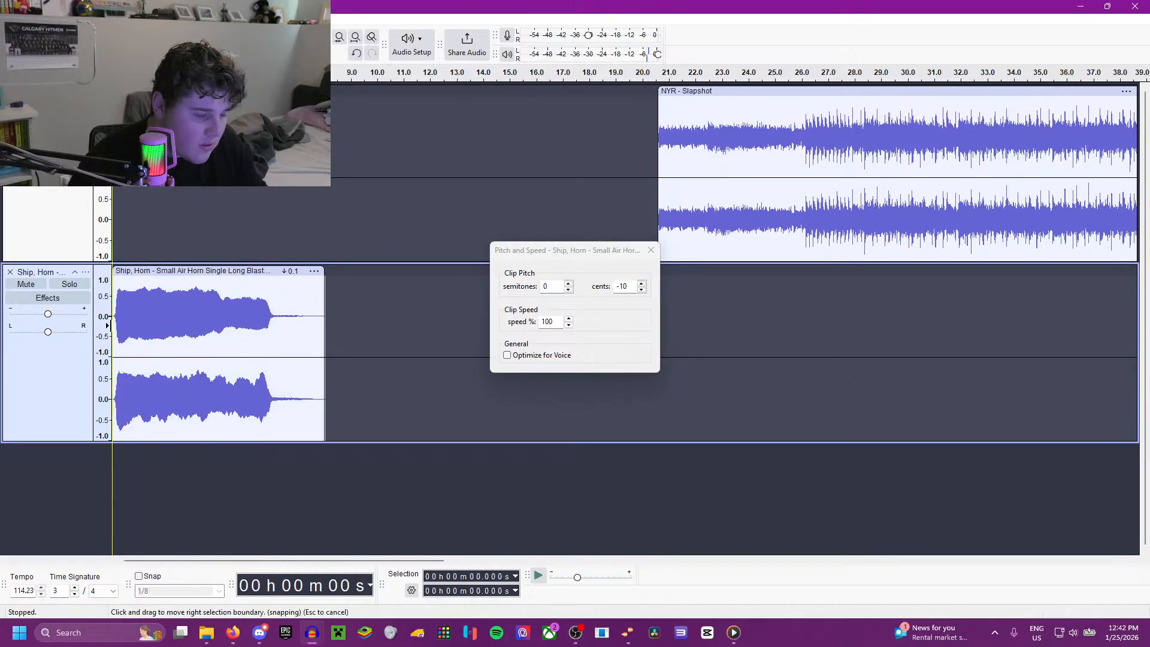
{"action": "key", "text": "space"}
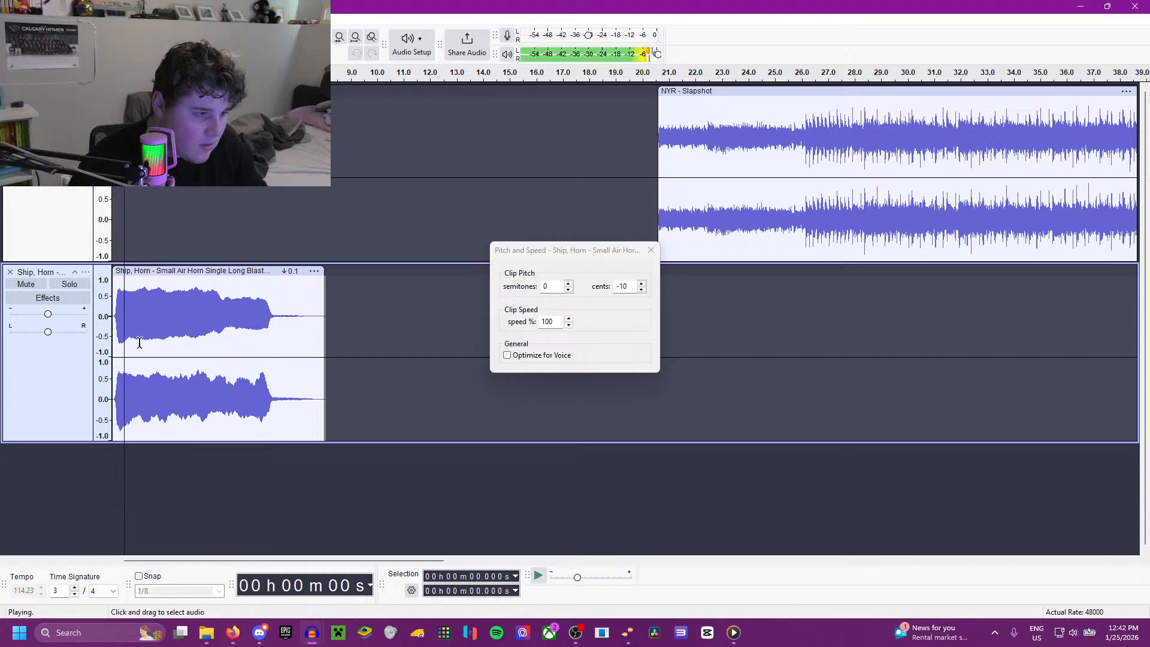
Step: Switch to Media Player and play the Idaho recording to hear the reference goal horn
{"action": "left_click", "coordinate": [233, 632]}
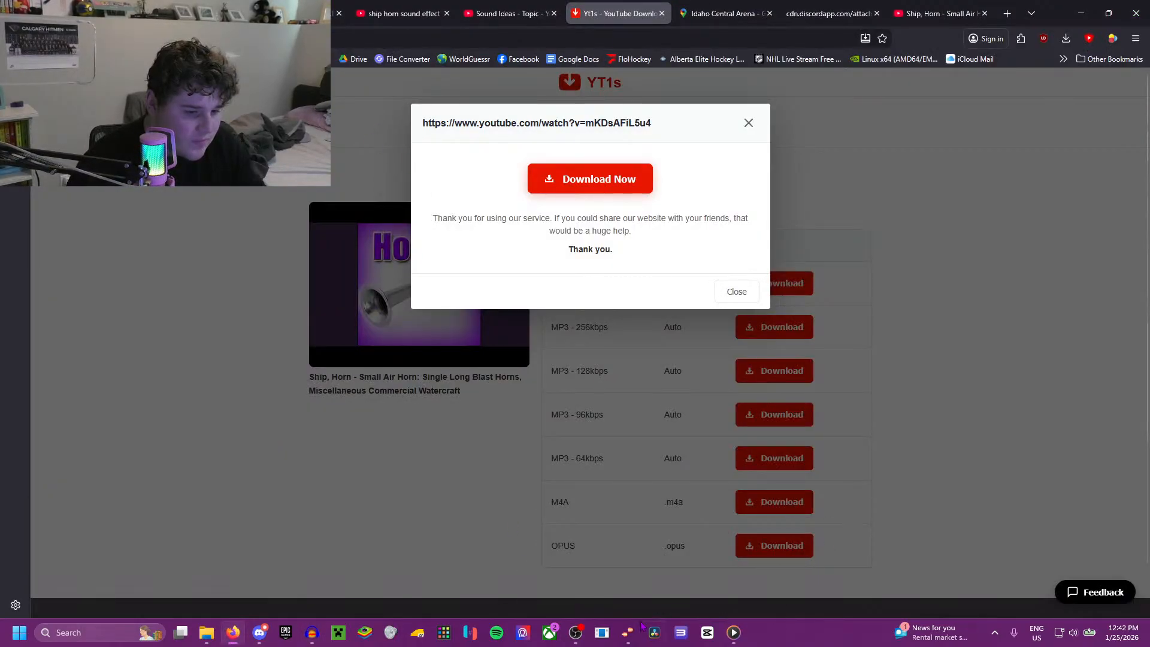
{"action": "left_click", "coordinate": [312, 633]}
{"action": "left_click", "coordinate": [321, 585]}
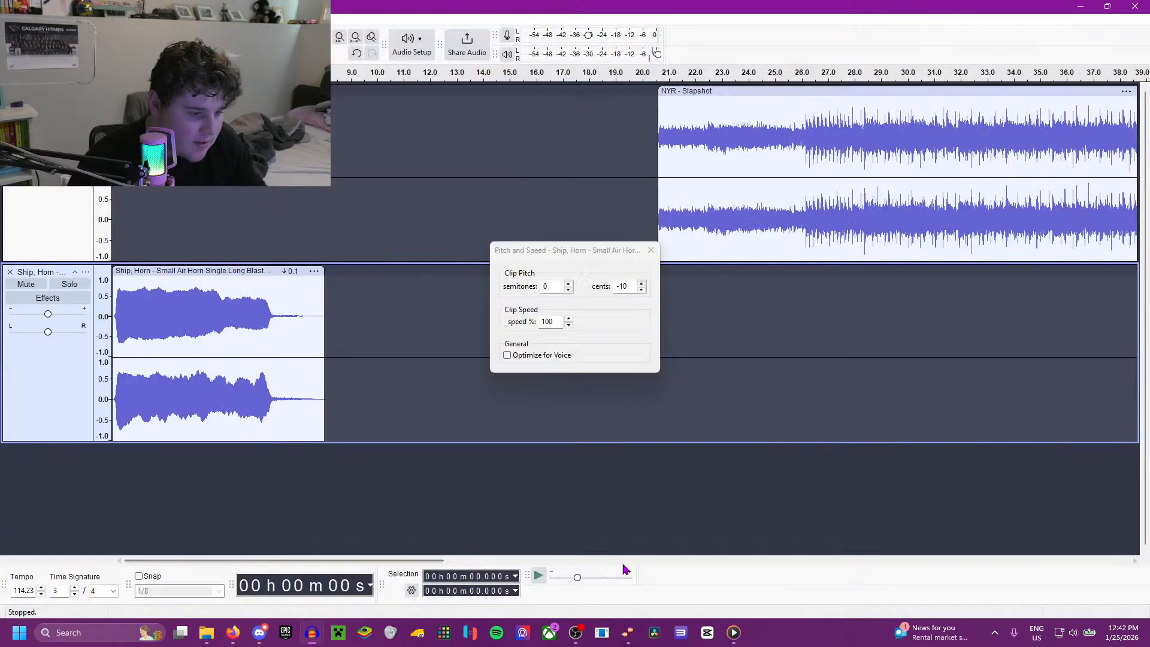
{"action": "left_click", "coordinate": [732, 633]}
{"action": "left_click", "coordinate": [624, 500]}
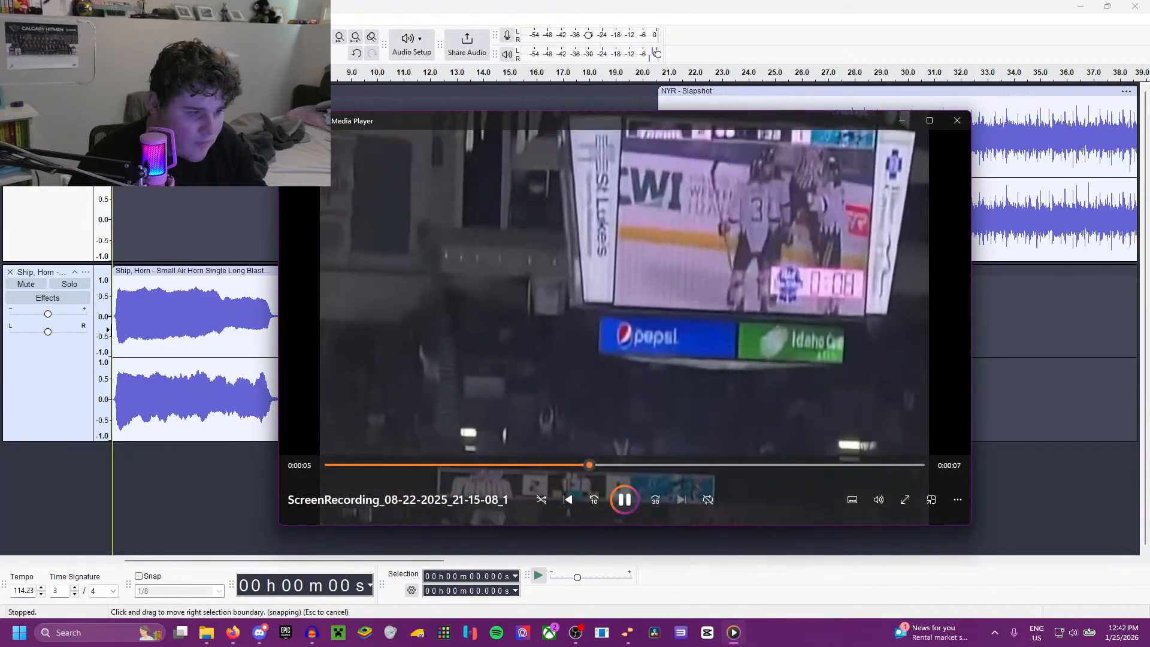
Step: Play the pitch-shifted horn from about 0.16 s in Audacity and resume the Idaho recording alongside it for comparison
{"action": "left_click", "coordinate": [115, 326]}
{"action": "key", "text": "space"}
{"action": "left_click", "coordinate": [734, 633]}
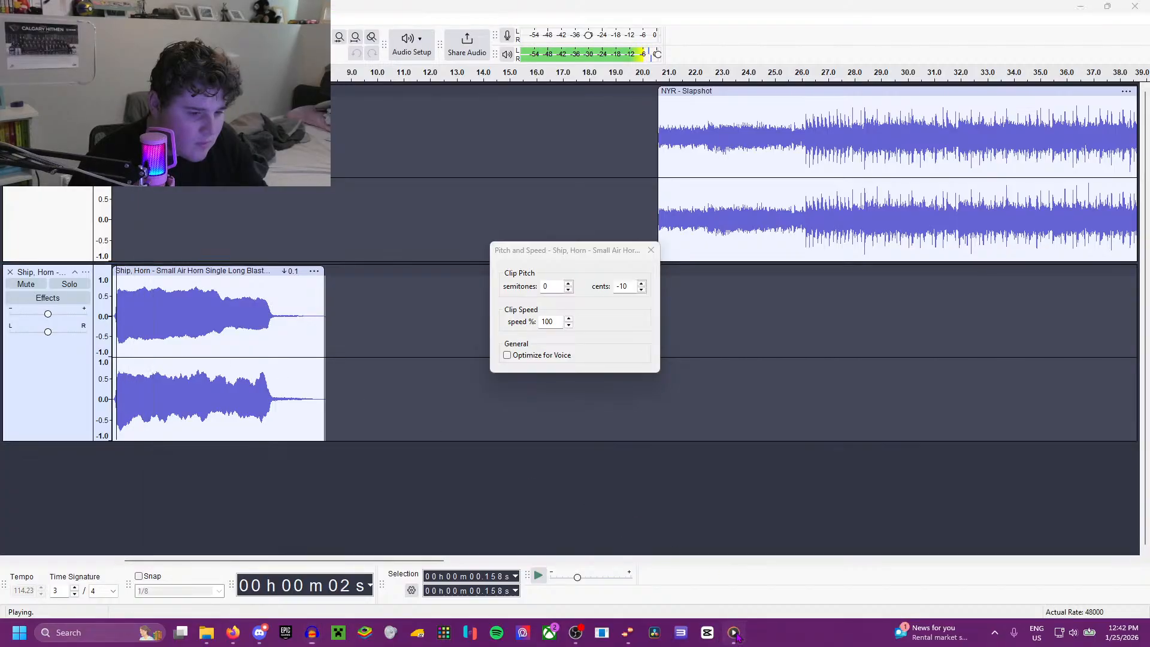
{"action": "left_click", "coordinate": [625, 502]}
{"action": "left_click", "coordinate": [625, 499]}
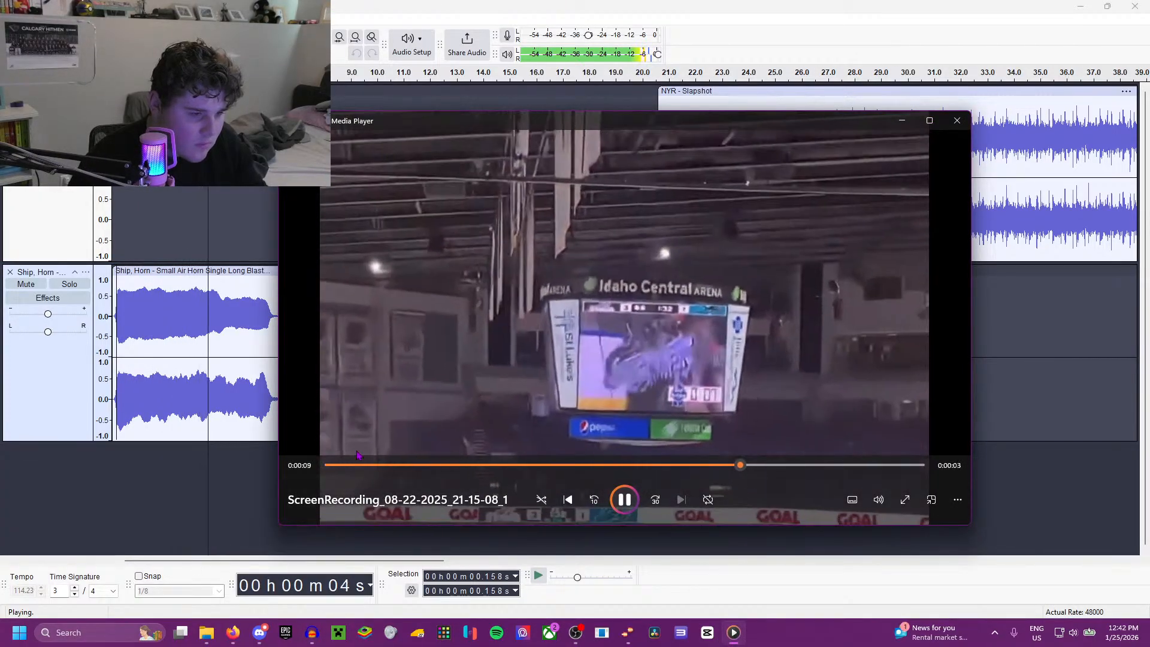
Step: Set the small air horn clip's pitch to -20 cents and play the clip from its beginning
{"action": "left_click", "coordinate": [217, 346]}
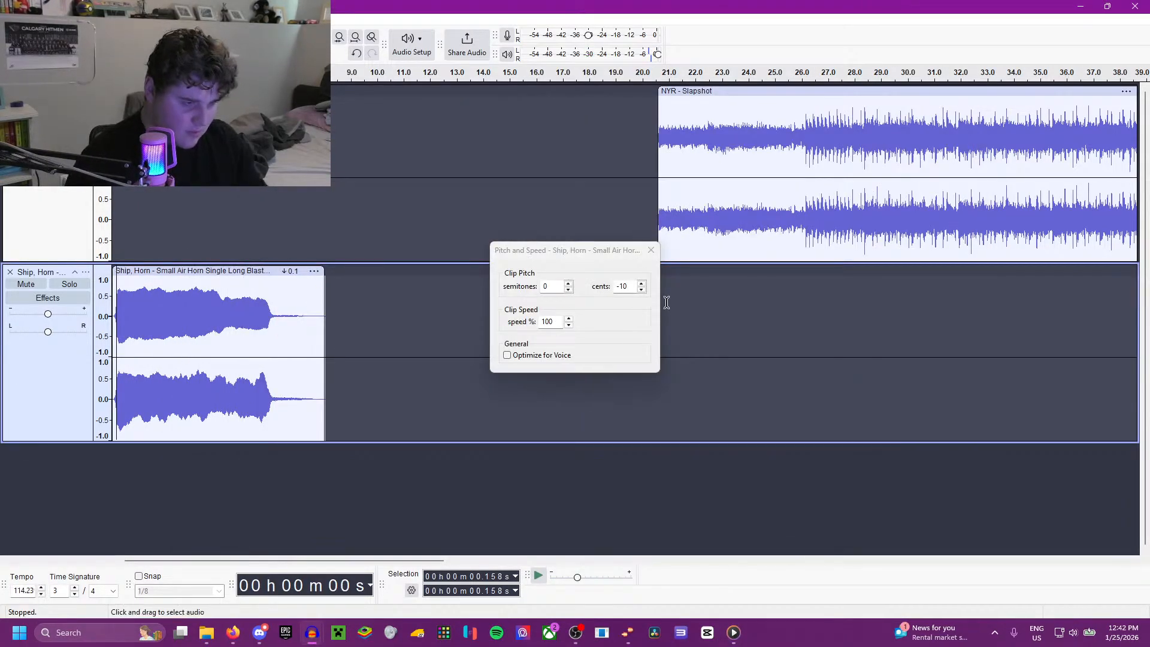
{"action": "left_click", "coordinate": [641, 290]}
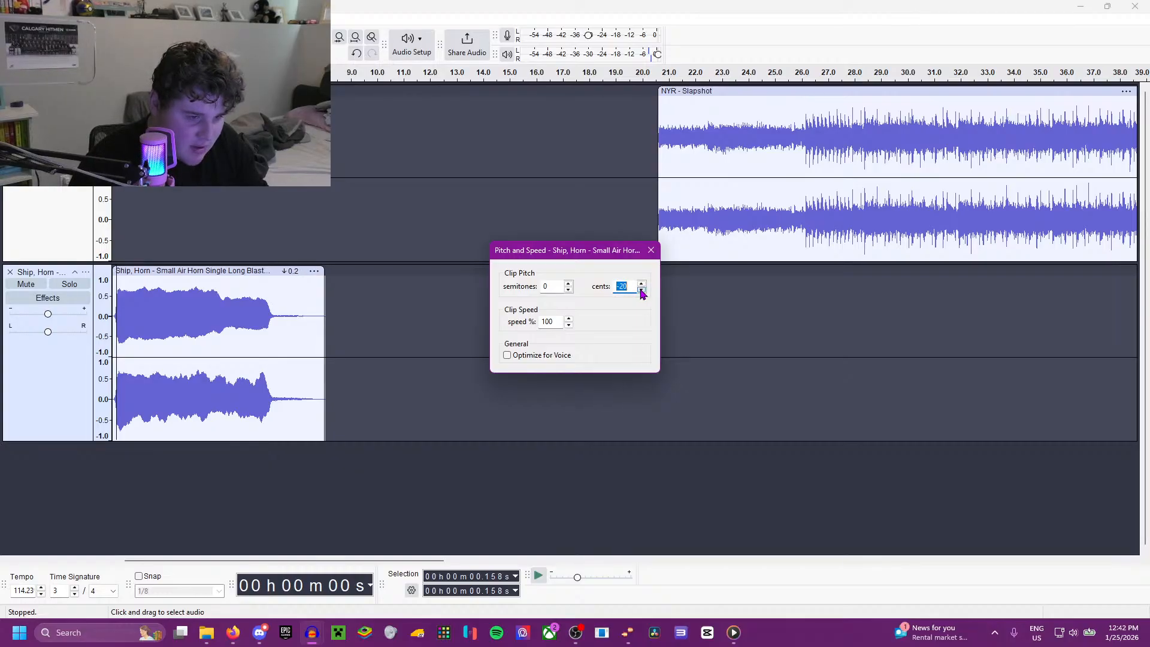
{"action": "left_click", "coordinate": [172, 349]}
{"action": "left_click", "coordinate": [114, 353]}
{"action": "key", "text": "space"}
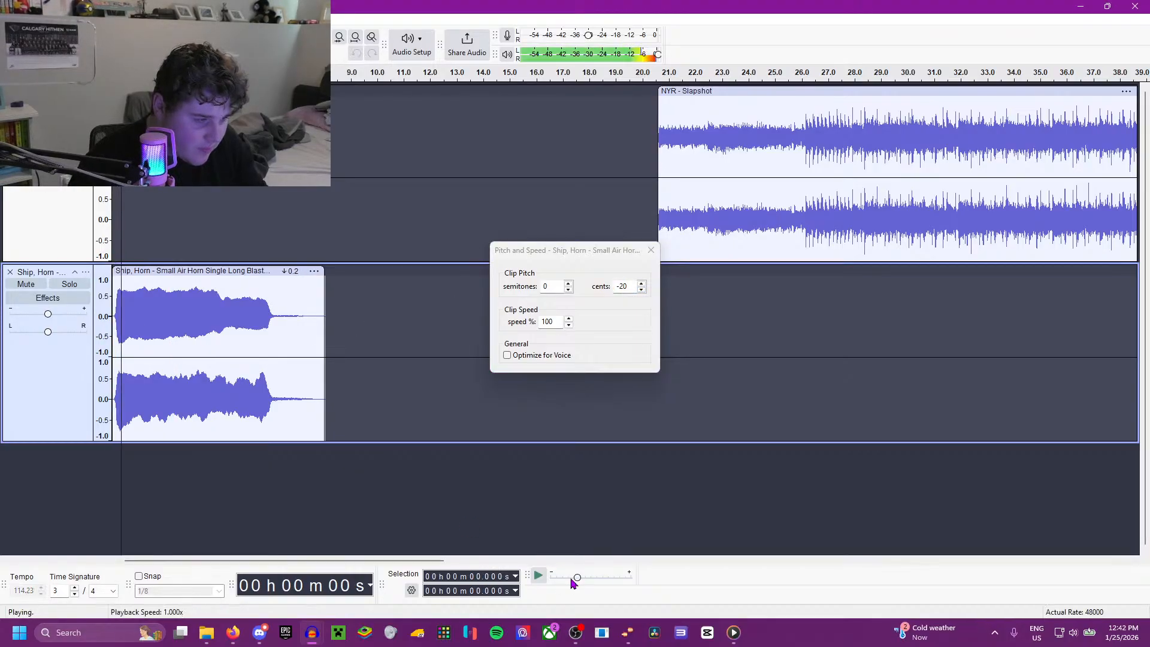
Step: Switch to Media Player and replay parts of the Idaho recording to compare its goal horn with the retuned clip
{"action": "left_click", "coordinate": [734, 633]}
{"action": "left_click", "coordinate": [625, 500]}
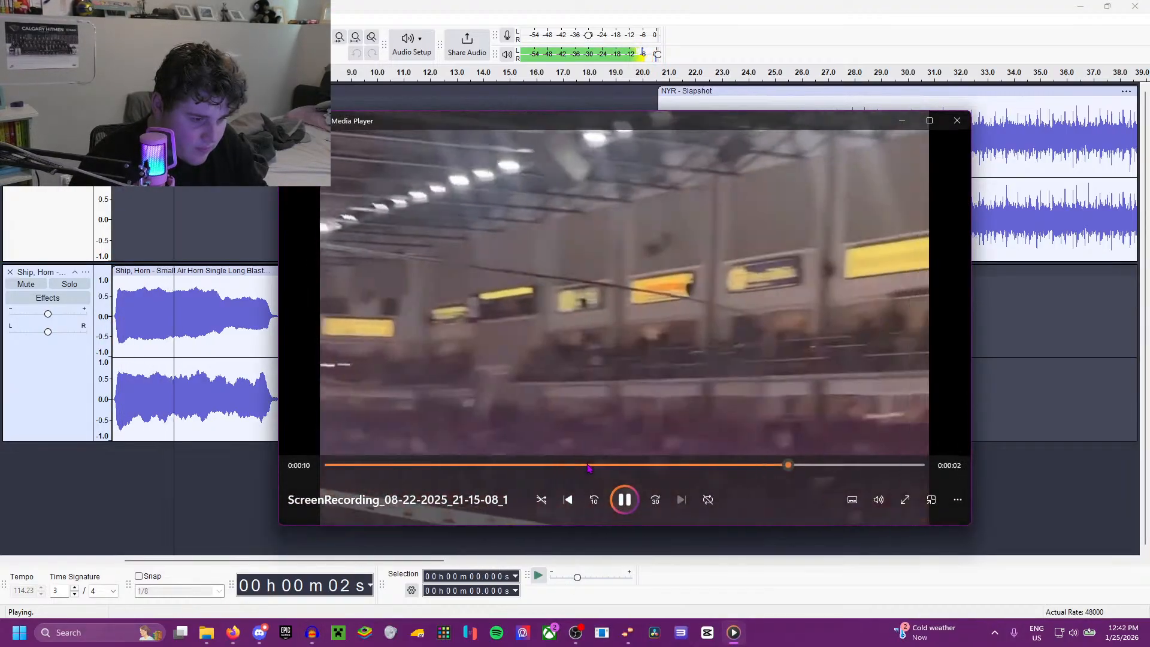
{"action": "left_click", "coordinate": [587, 465]}
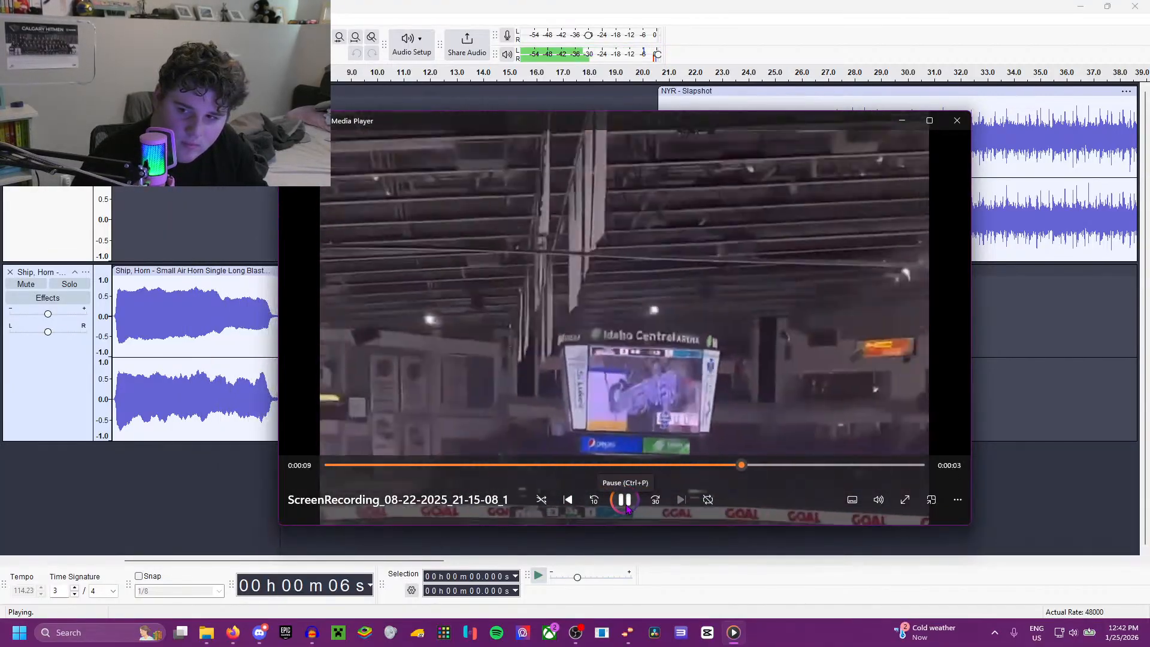
{"action": "left_click", "coordinate": [625, 507]}
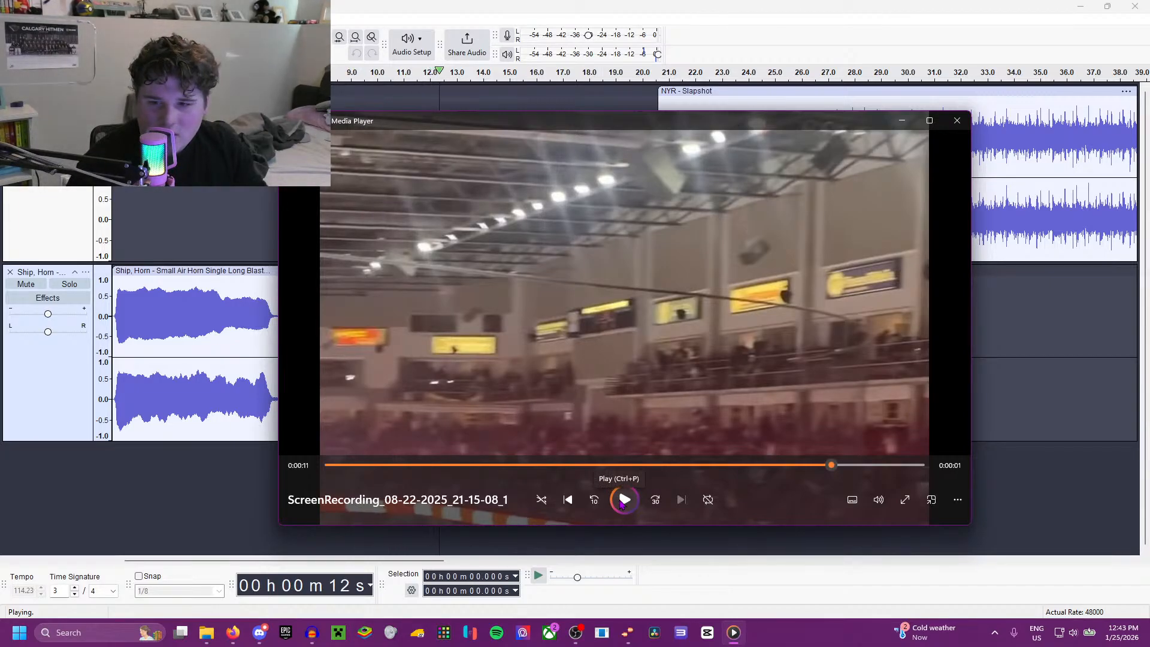
{"action": "left_click", "coordinate": [621, 501]}
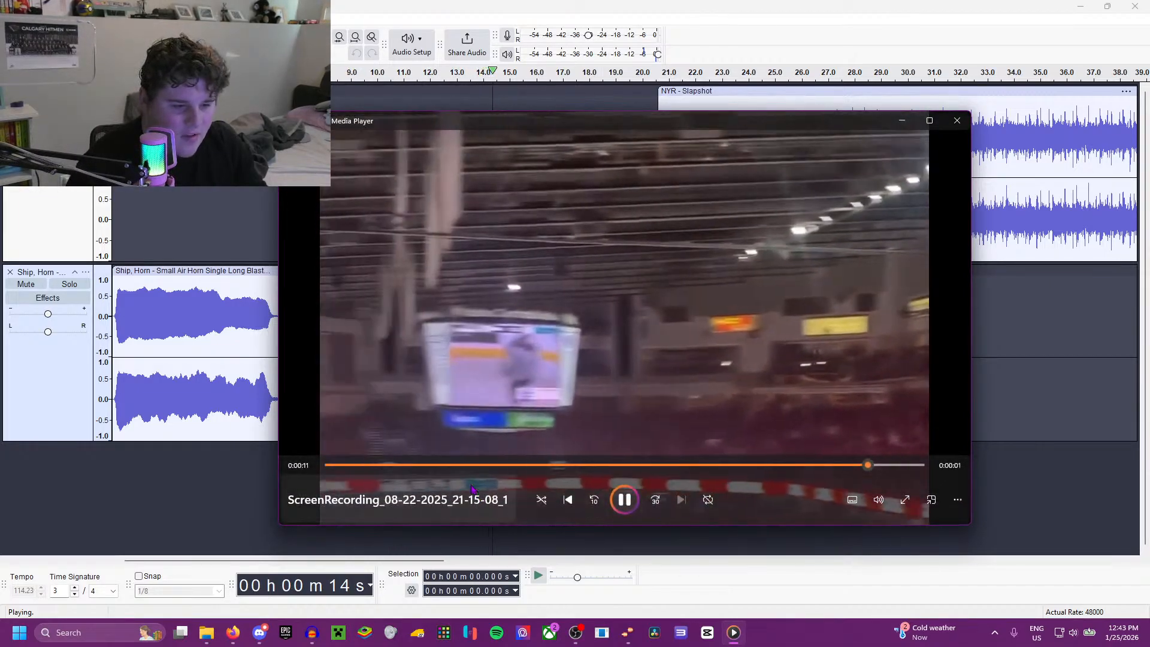
{"action": "left_click", "coordinate": [479, 464]}
Step: Return to Audacity and replay the small air horn clip from its beginning, stopping playback after listening
{"action": "left_click", "coordinate": [165, 336]}
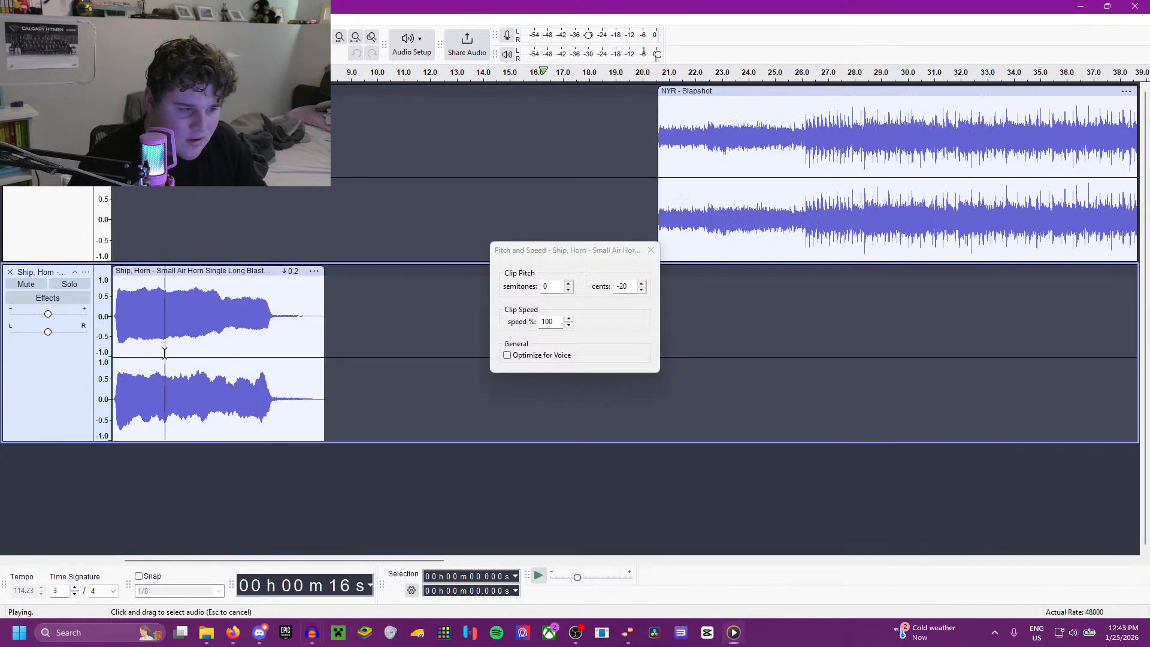
{"action": "left_click", "coordinate": [113, 337]}
{"action": "key", "text": "space"}
{"action": "key", "text": "space"}
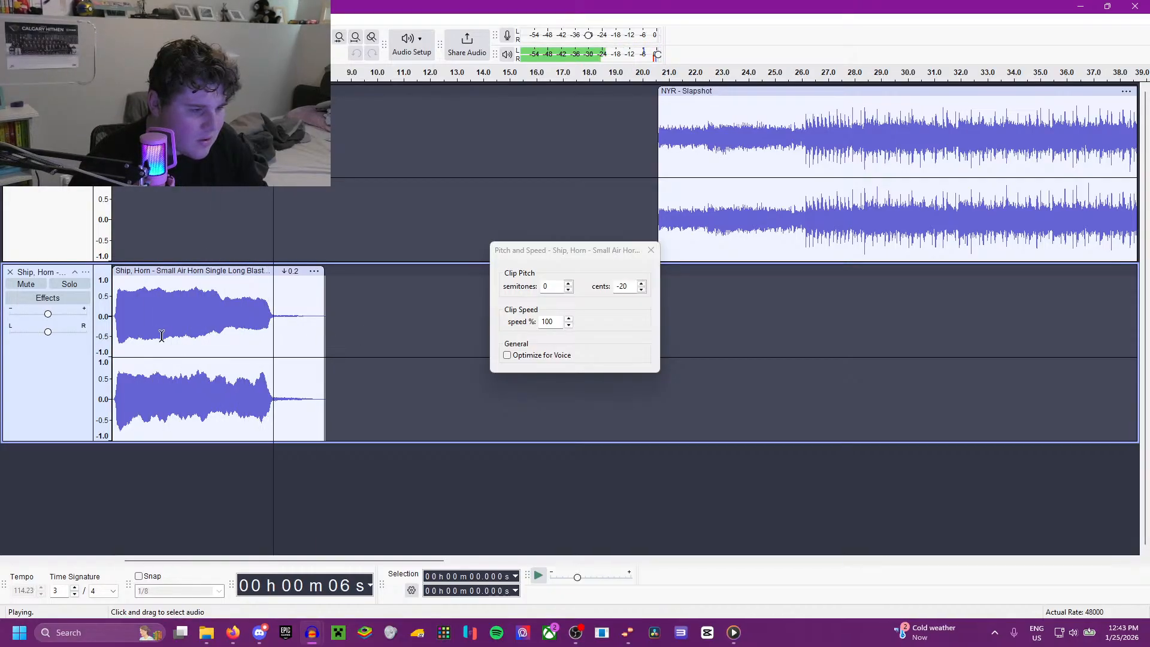
{"action": "key", "text": "space"}
{"action": "key", "text": "space"}
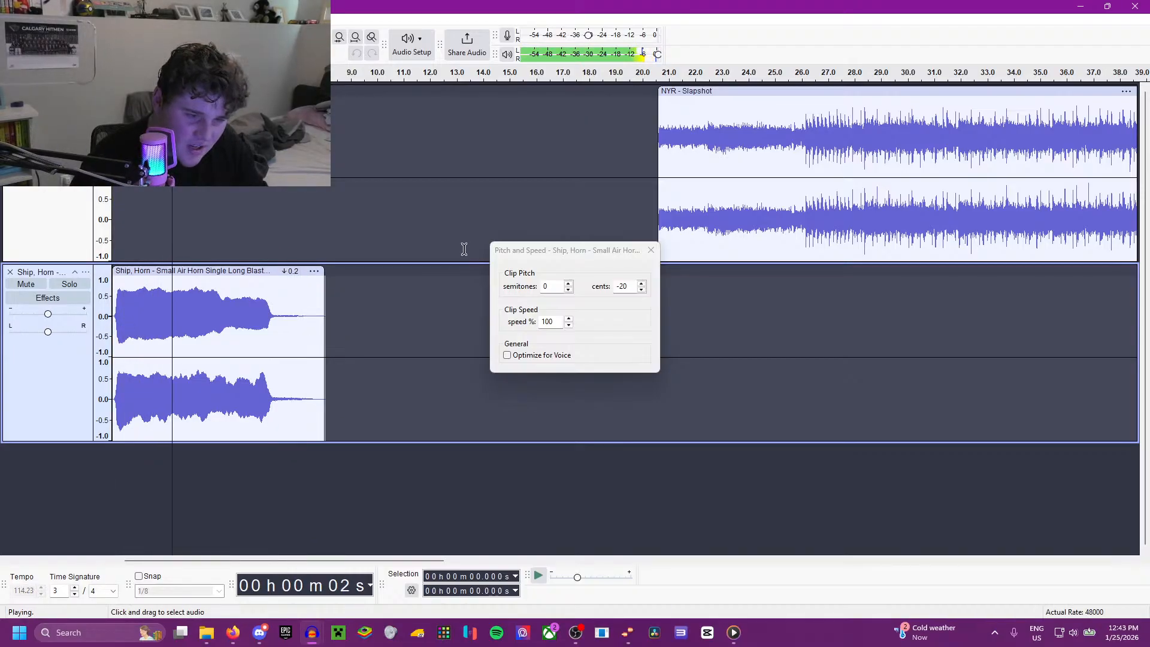
{"action": "key", "text": "space"}
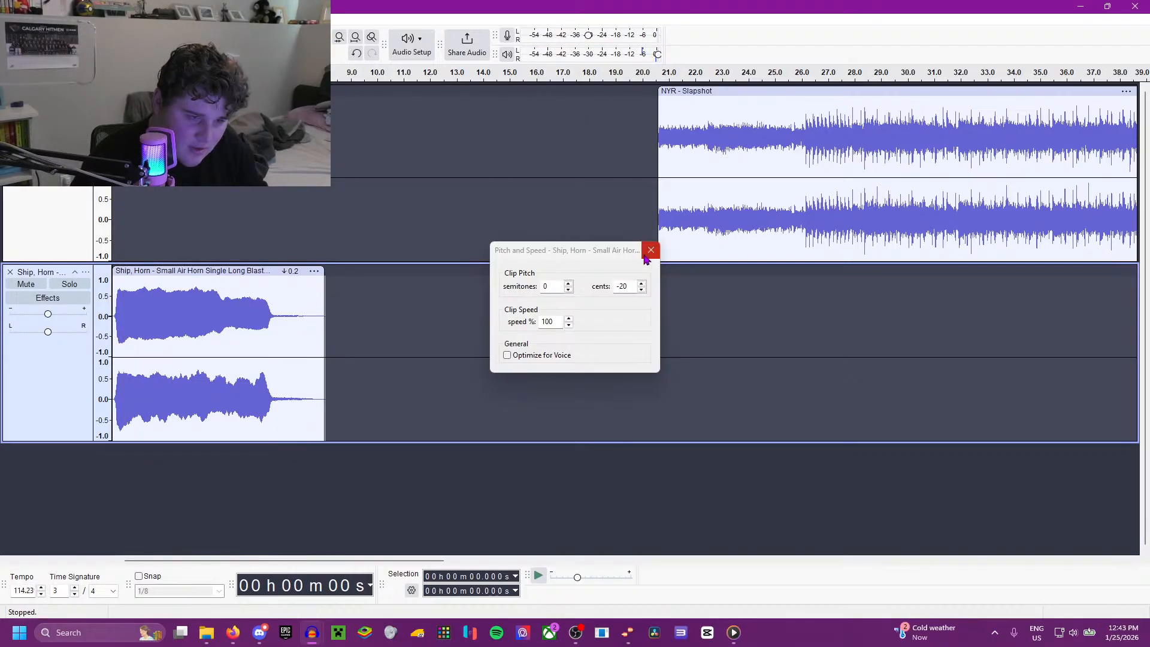
Step: Switch to Melodyne, import the small air horn file and lower its note one semitone to C#3 -31 ct
{"action": "left_click", "coordinate": [677, 643]}
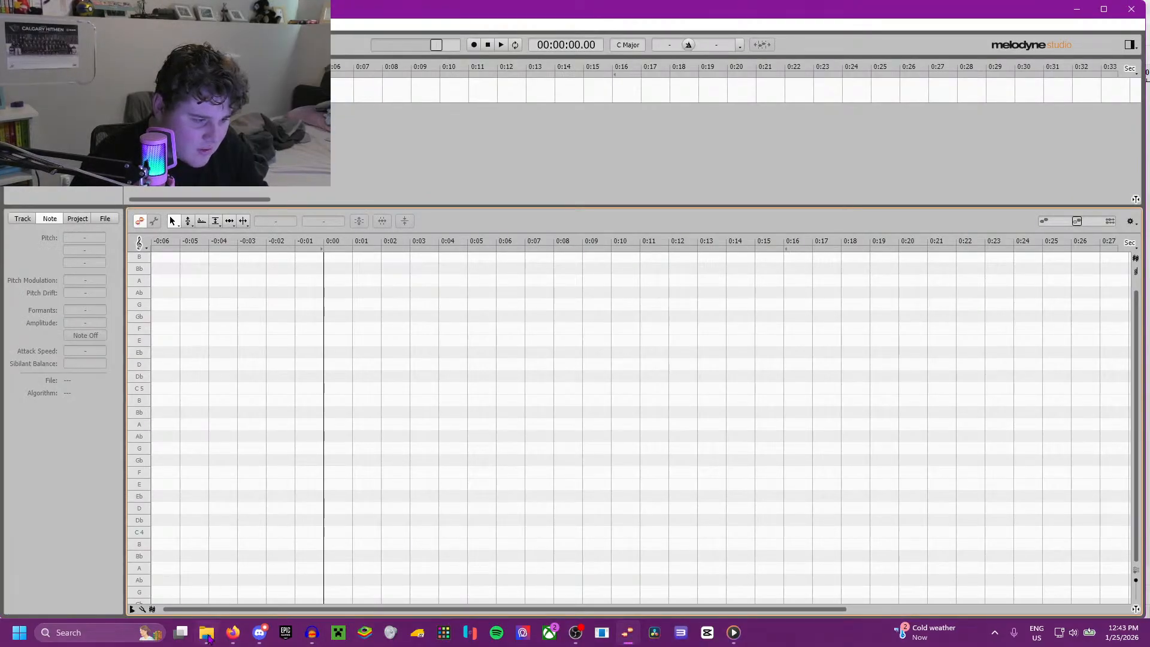
{"action": "left_click_drag", "start_coordinate": [208, 639], "coordinate": [348, 455]}
{"action": "left_click", "coordinate": [355, 495]}
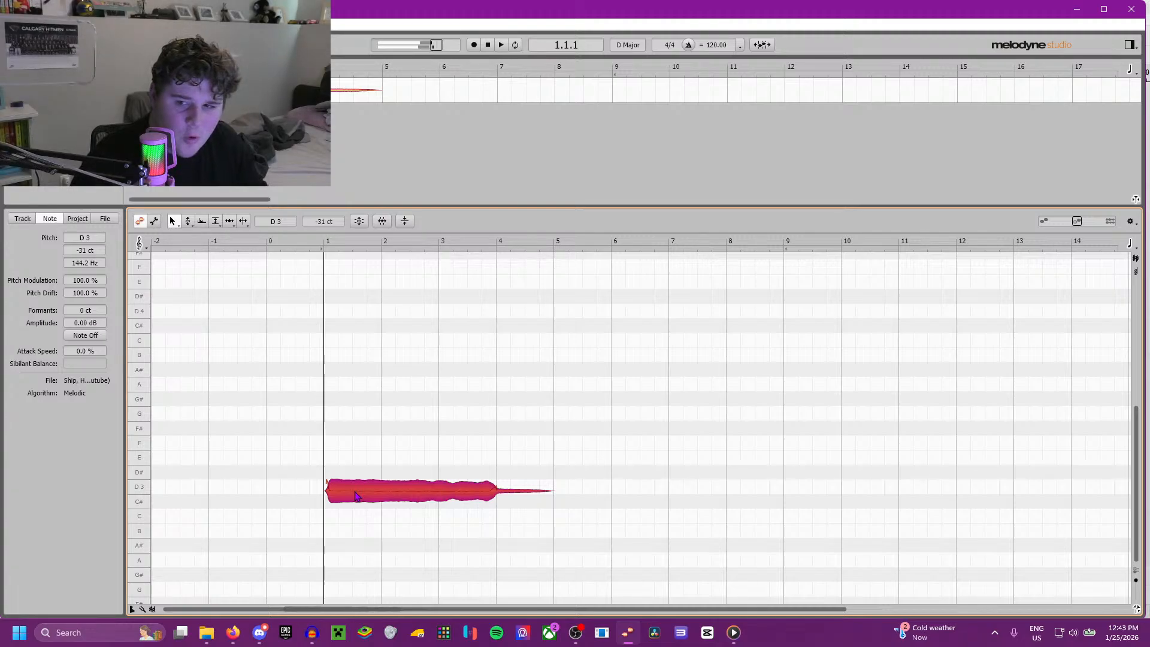
{"action": "left_click_drag", "start_coordinate": [359, 498], "coordinate": [358, 512]}
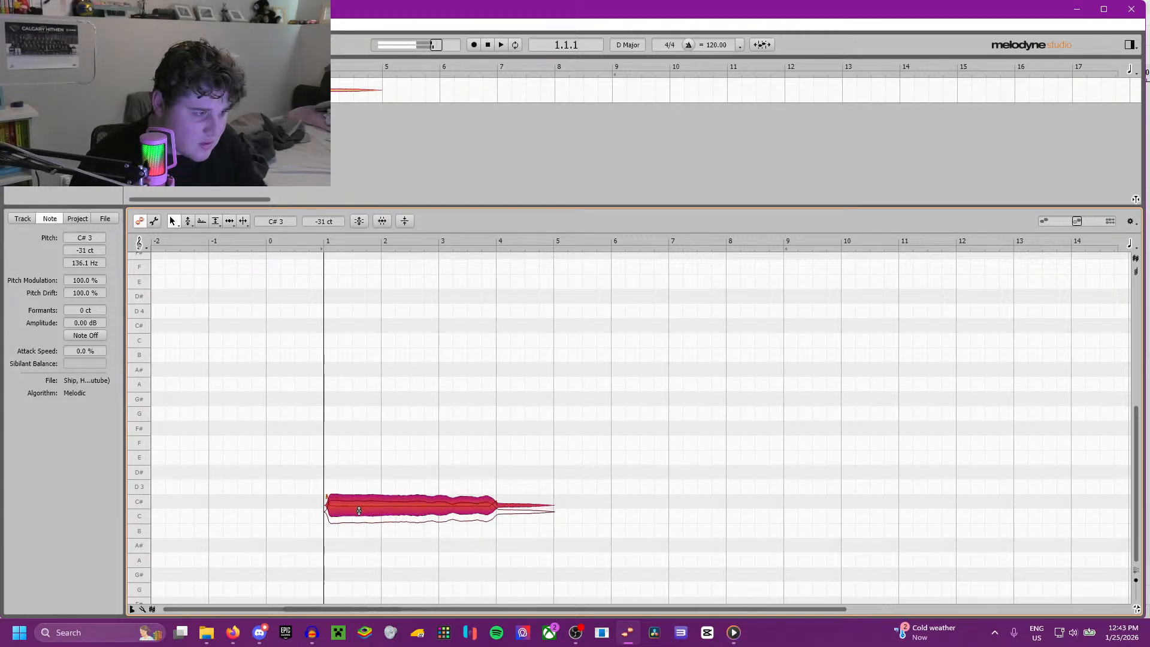
{"action": "key", "text": "space"}
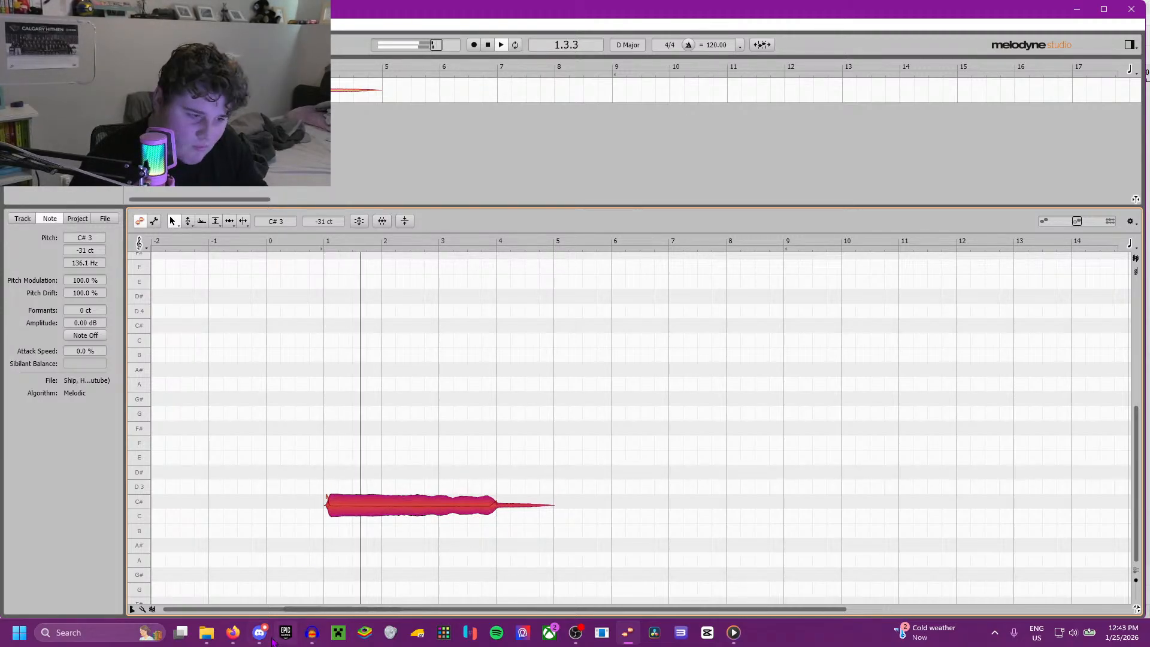
Step: Play the Idaho recording in Media Player to check the horn's pitch, and return to Melodyne
{"action": "key", "text": "alt+Tab"}
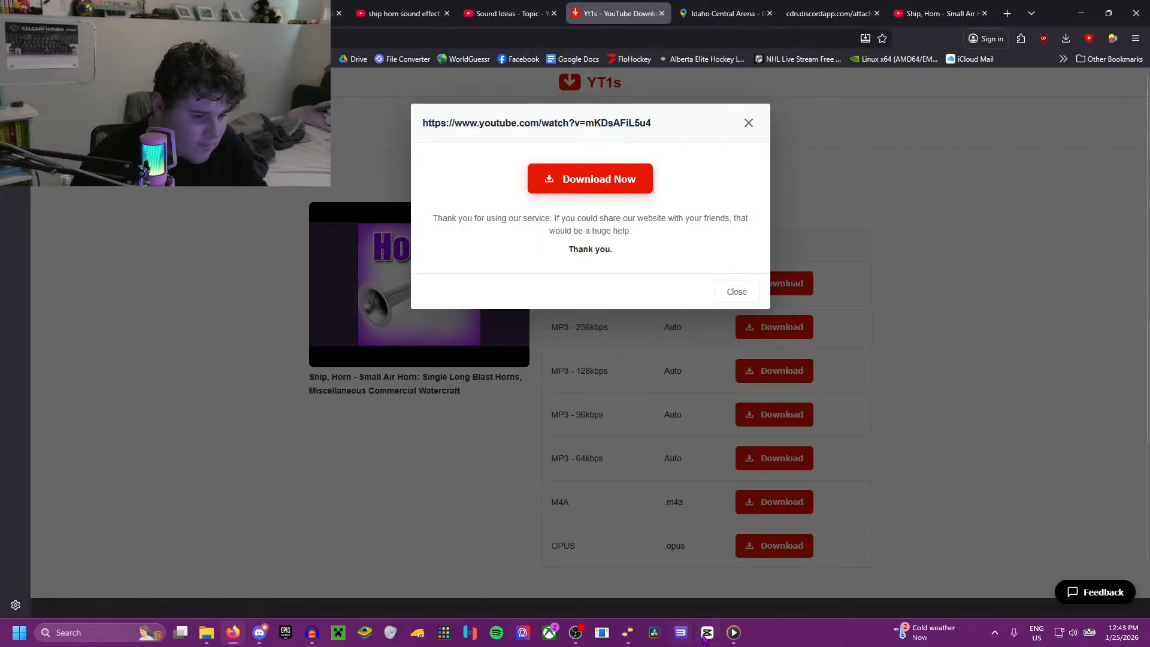
{"action": "key", "text": "alt+Tab"}
{"action": "left_click", "coordinate": [617, 501]}
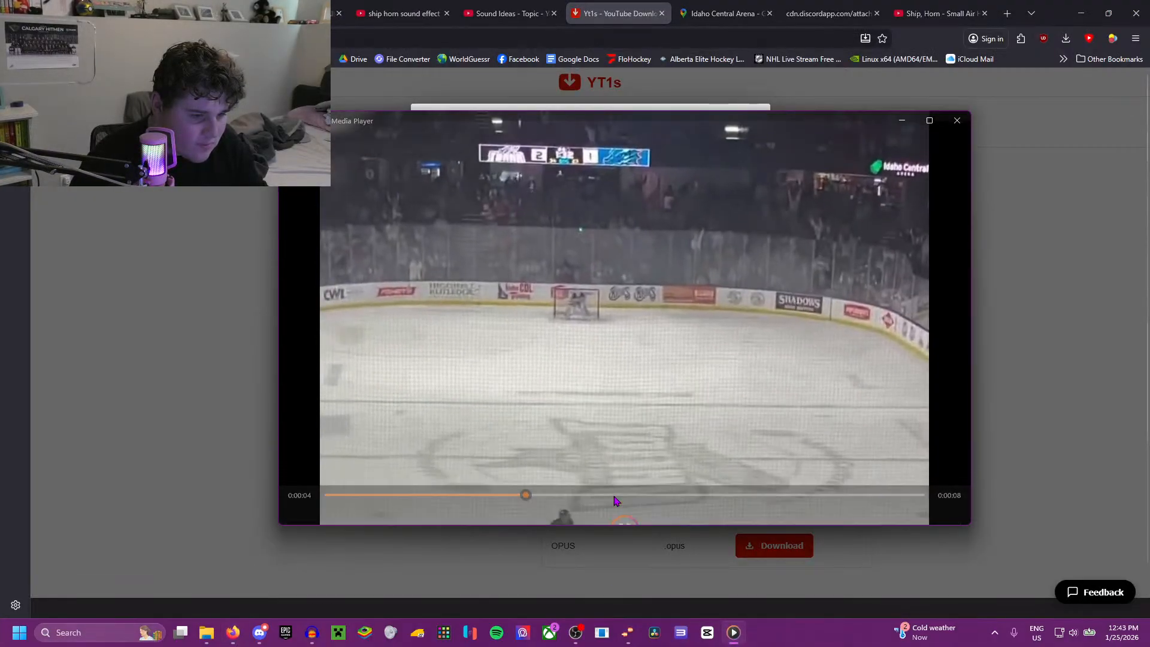
{"action": "left_click", "coordinate": [619, 498]}
{"action": "left_click", "coordinate": [243, 633]}
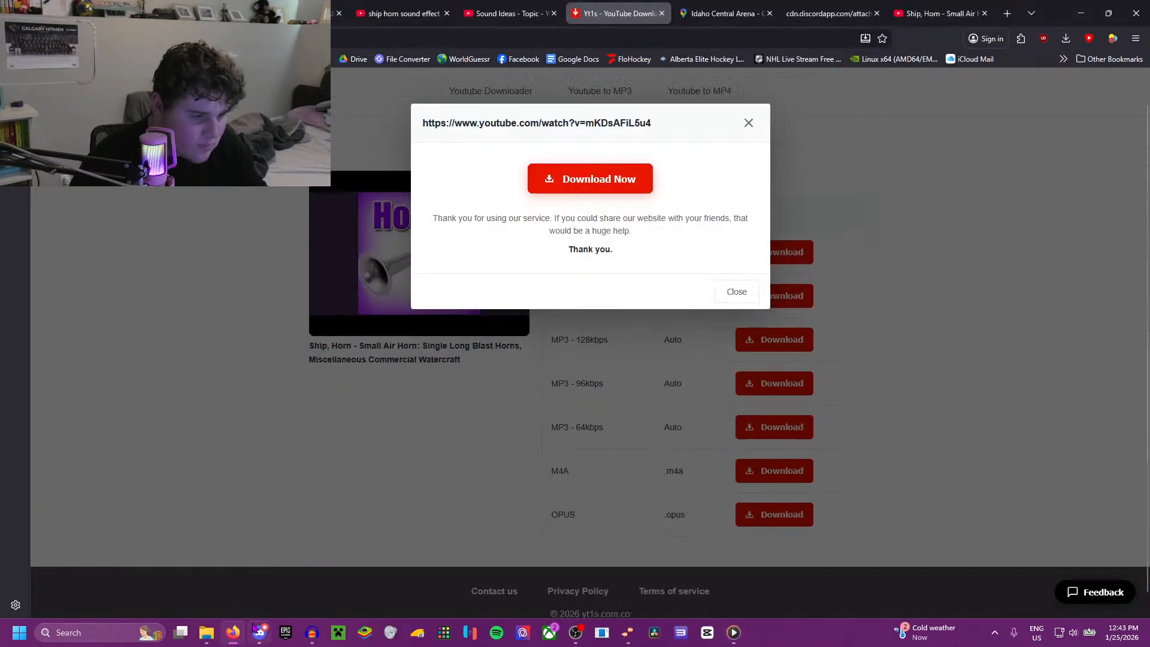
{"action": "left_click", "coordinate": [628, 633]}
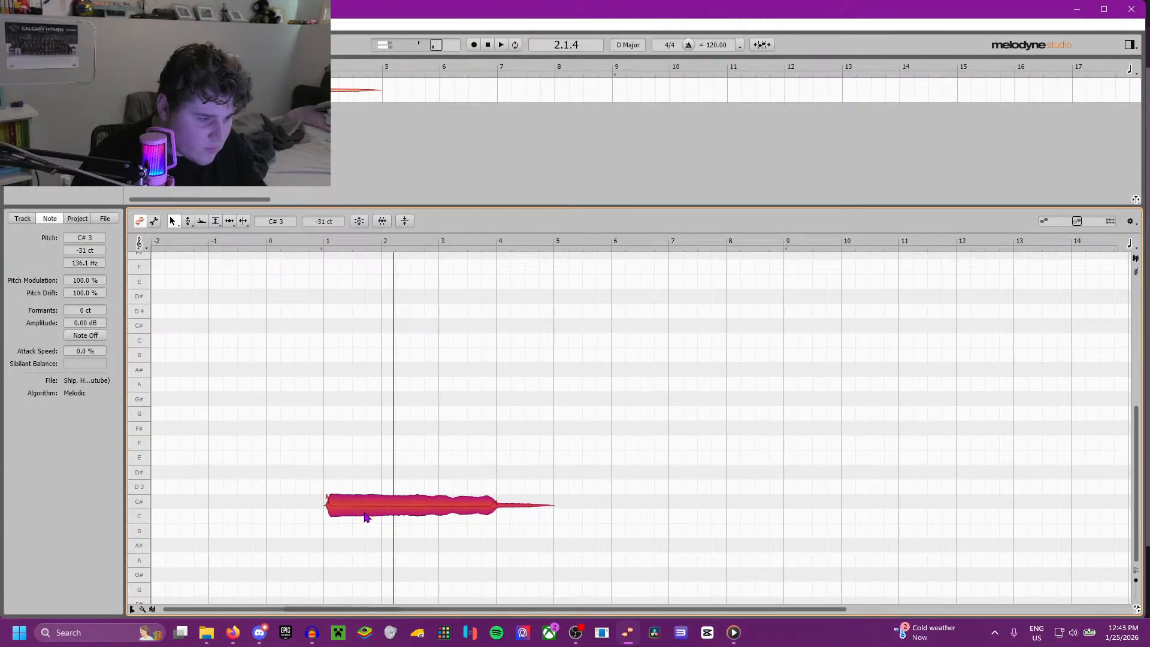
Step: Raise the horn note to C#3 +43 ct in Melodyne and play it from the start
{"action": "left_click_drag", "start_coordinate": [365, 514], "coordinate": [366, 503]}
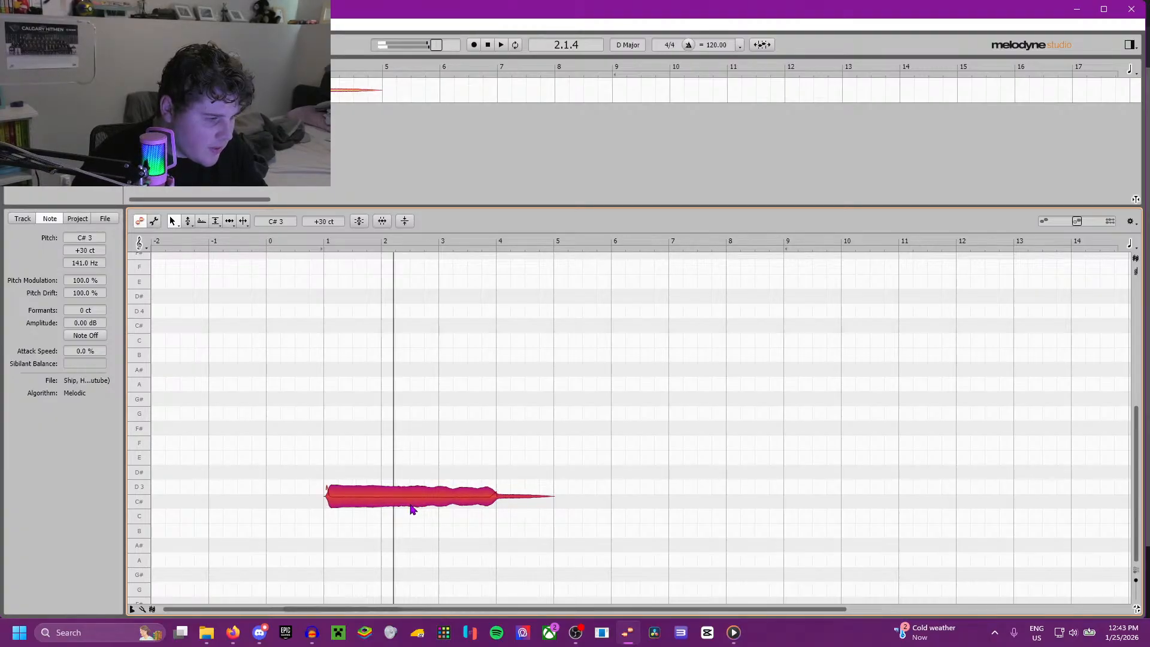
{"action": "left_click_drag", "start_coordinate": [411, 509], "coordinate": [416, 502]}
{"action": "left_click", "coordinate": [318, 243]}
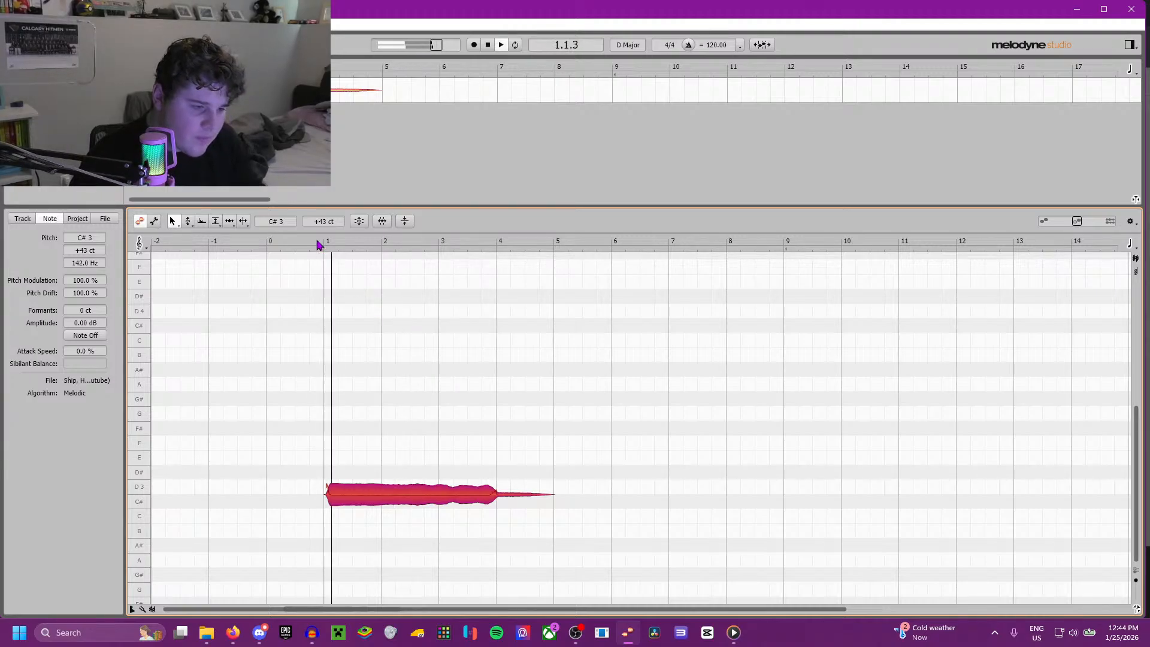
Step: Switch to Media Player and replay the Idaho recording's goal horn from about 4 seconds in
{"action": "left_click", "coordinate": [740, 643]}
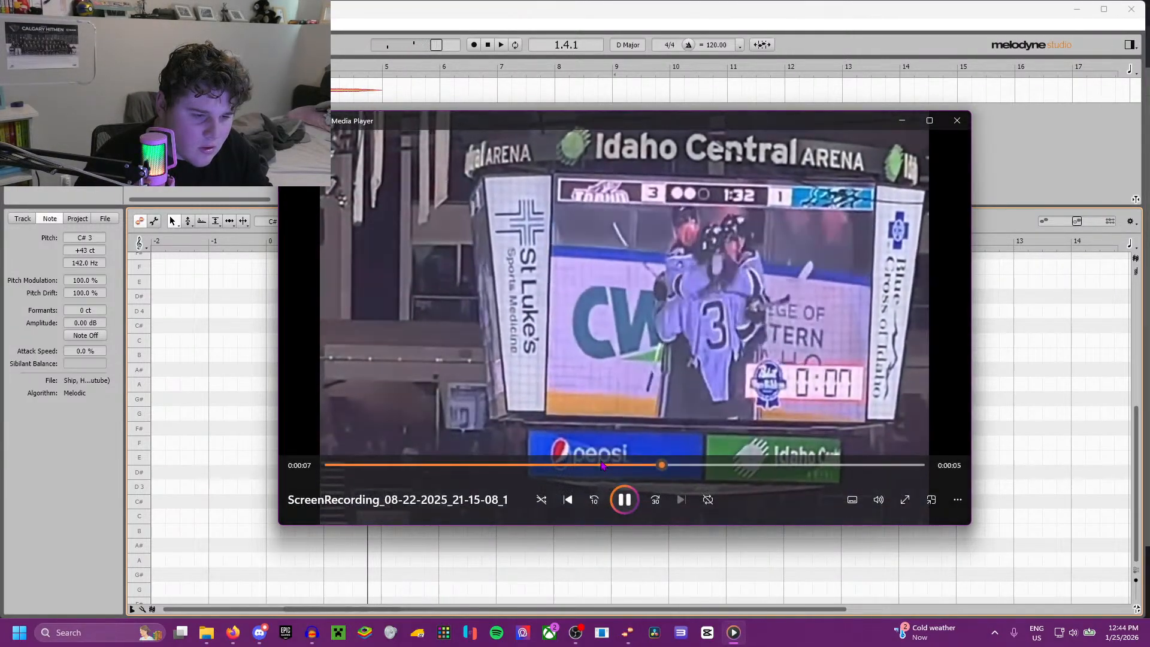
{"action": "left_click_drag", "start_coordinate": [664, 466], "coordinate": [568, 470]}
{"action": "left_click", "coordinate": [532, 466]}
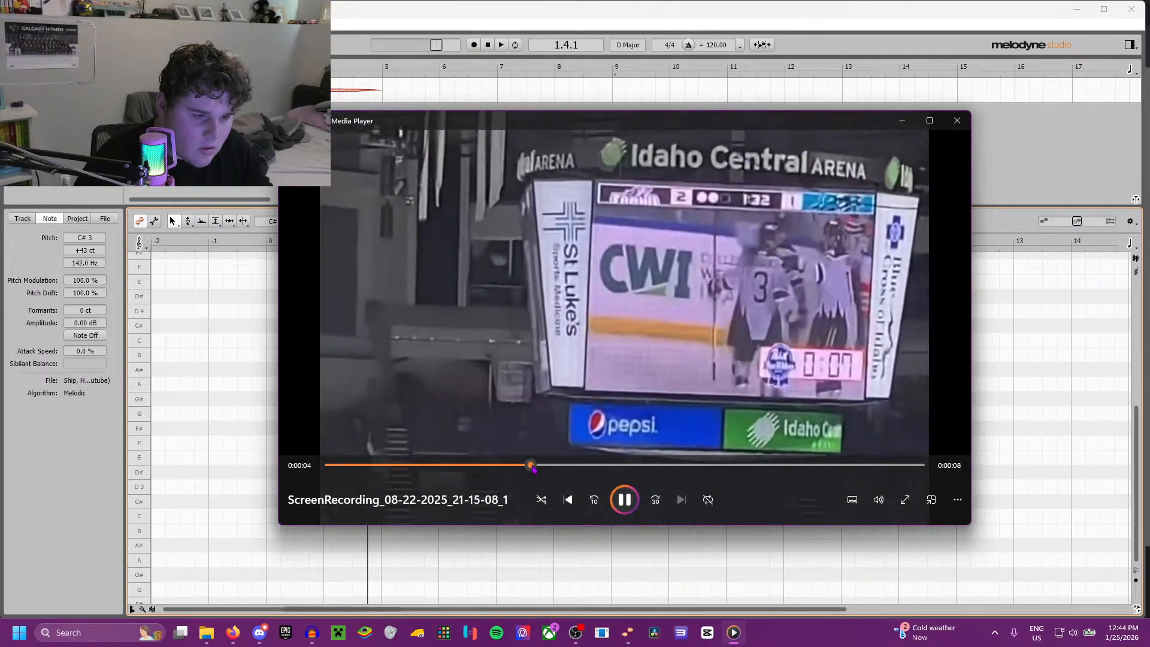
{"action": "left_click", "coordinate": [513, 468]}
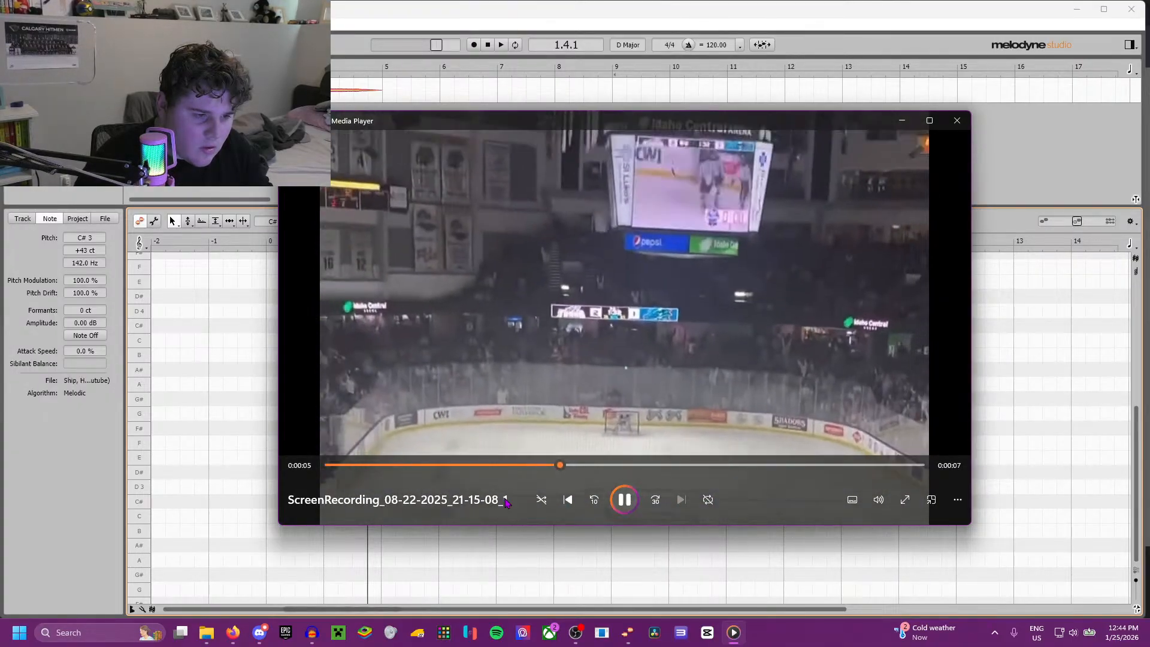
Step: Return to Melodyne and resume the horn note briefly to compare it with the Idaho horn
{"action": "left_click", "coordinate": [251, 393]}
{"action": "key", "text": "space"}
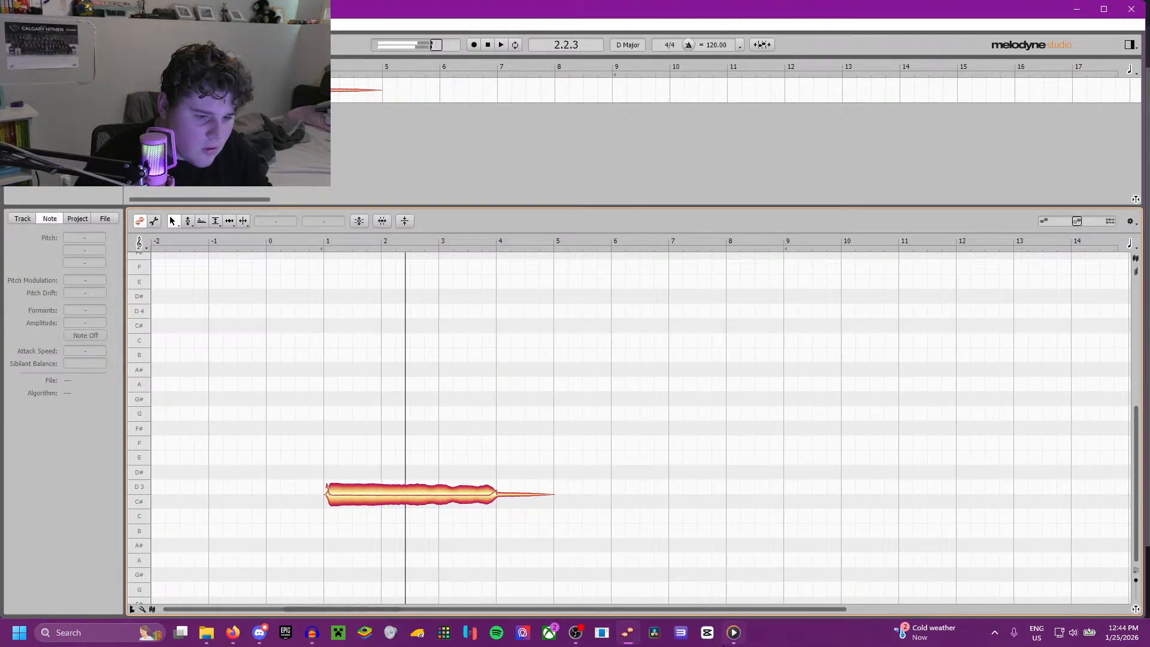
{"action": "left_click", "coordinate": [734, 632]}
{"action": "key", "text": "space"}
{"action": "left_click", "coordinate": [266, 467]}
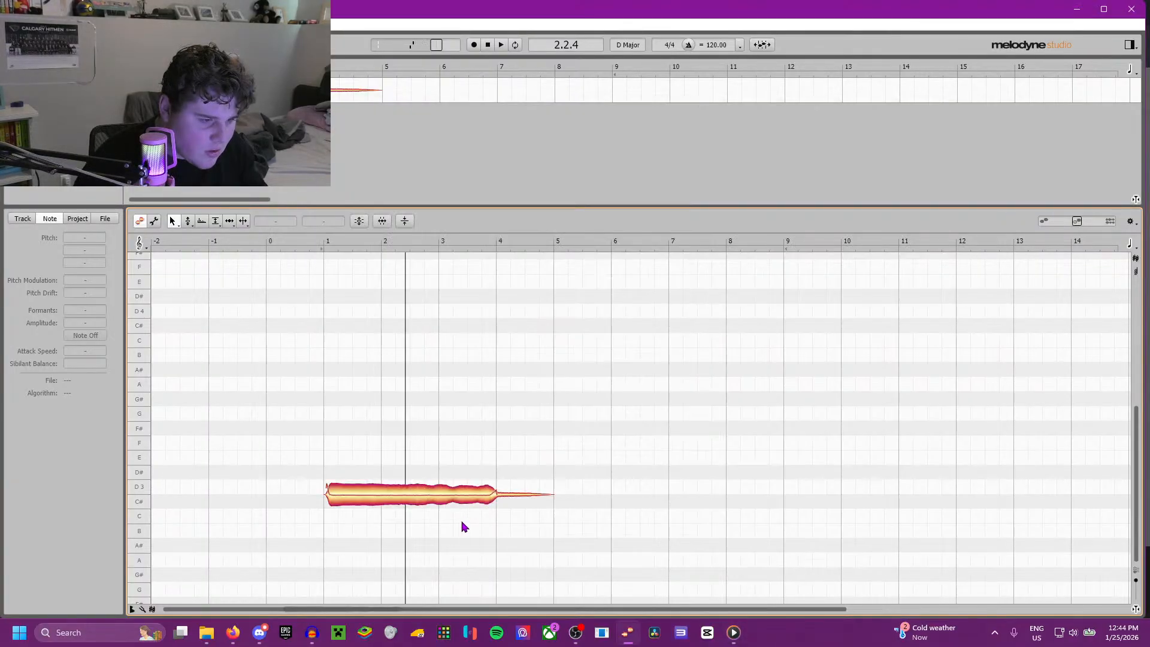
Step: Retune the horn note to C#3 +25 ct and play it from the start
{"action": "left_click", "coordinate": [437, 501]}
{"action": "left_click", "coordinate": [401, 510]}
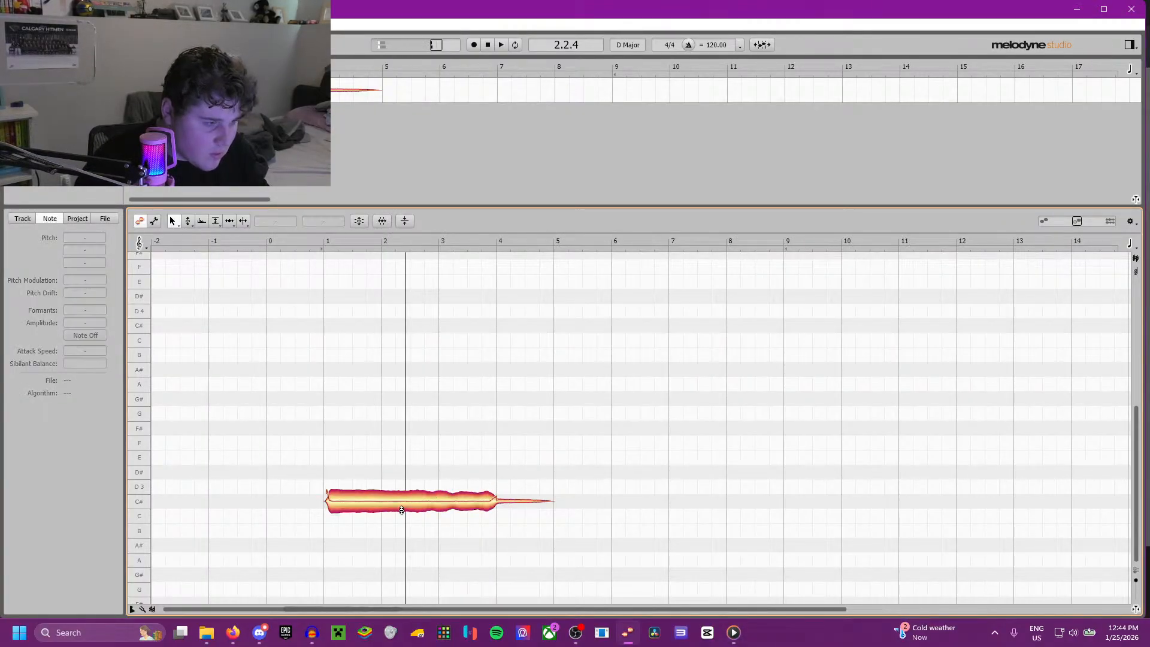
{"action": "left_click", "coordinate": [400, 507]}
{"action": "left_click_drag", "start_coordinate": [400, 507], "coordinate": [400, 503]}
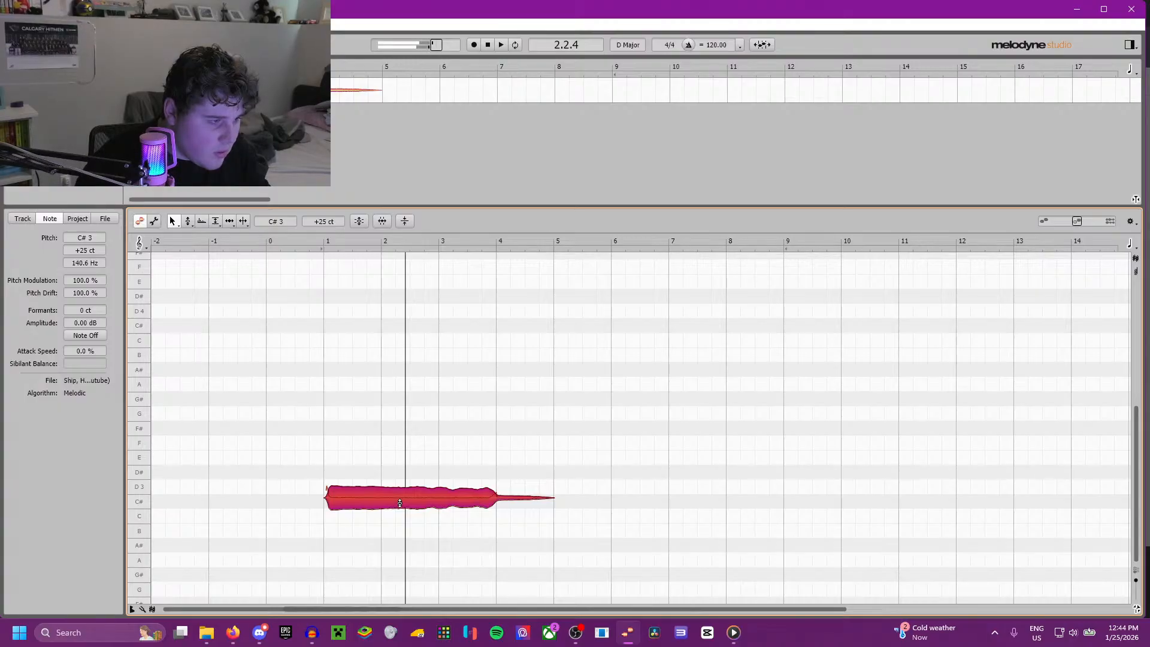
{"action": "left_click", "coordinate": [324, 240]}
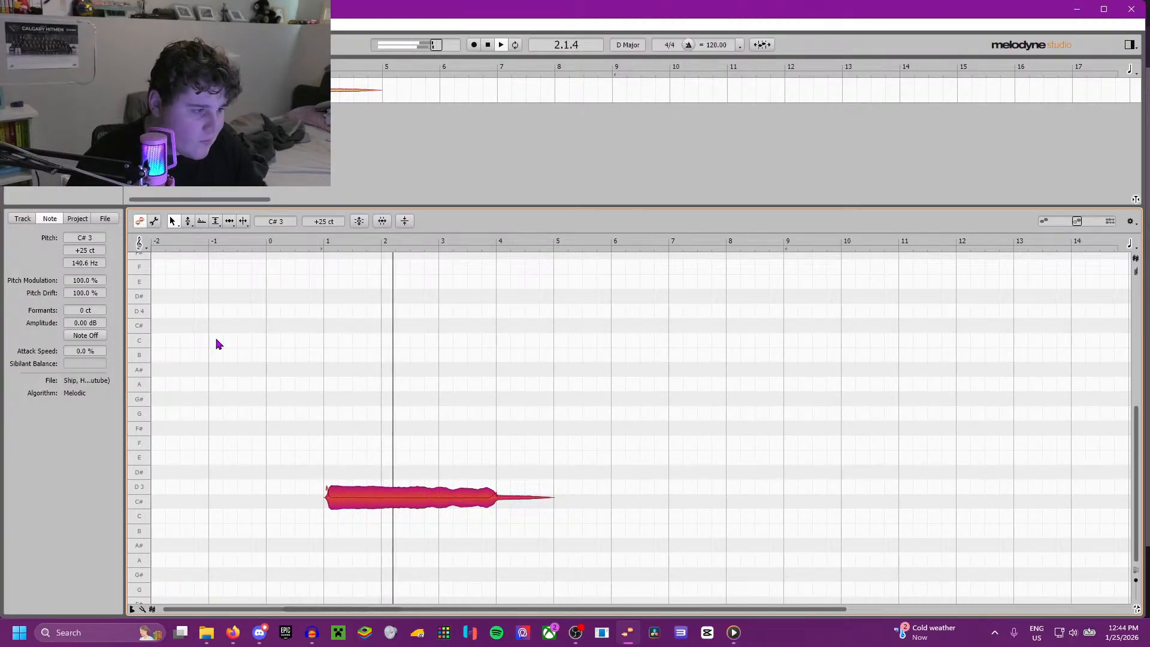
Step: Listen to the Idaho recording in Media Player and replay the retuned horn in Melodyne for comparison
{"action": "left_click", "coordinate": [732, 635]}
{"action": "left_click", "coordinate": [626, 501]}
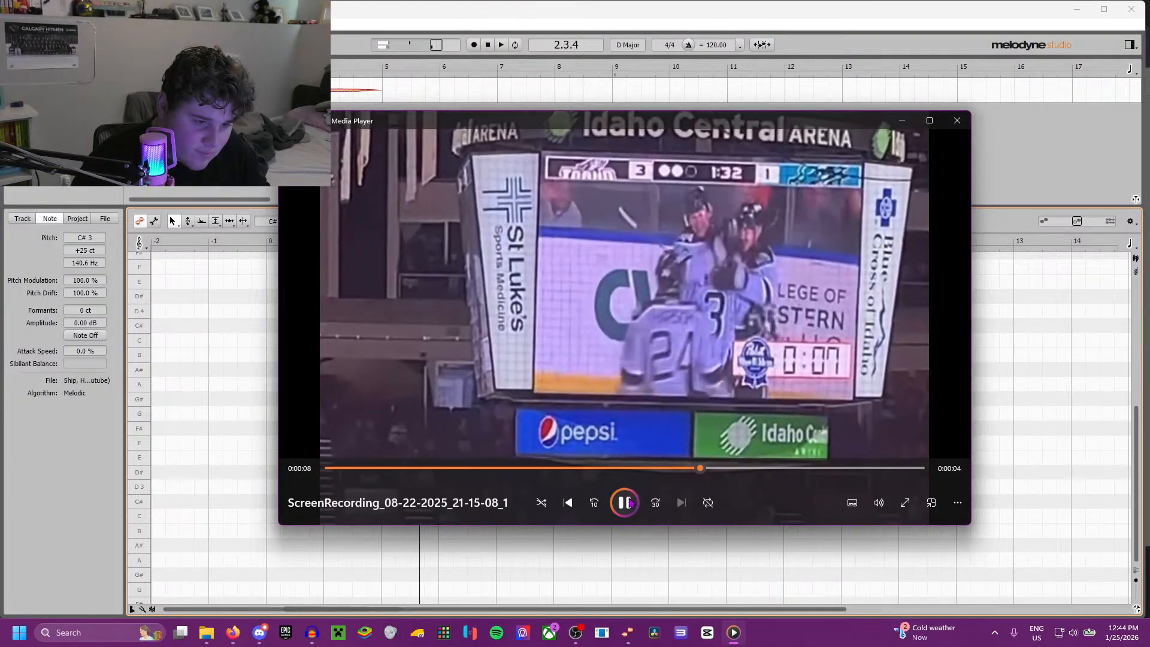
{"action": "left_click", "coordinate": [257, 377]}
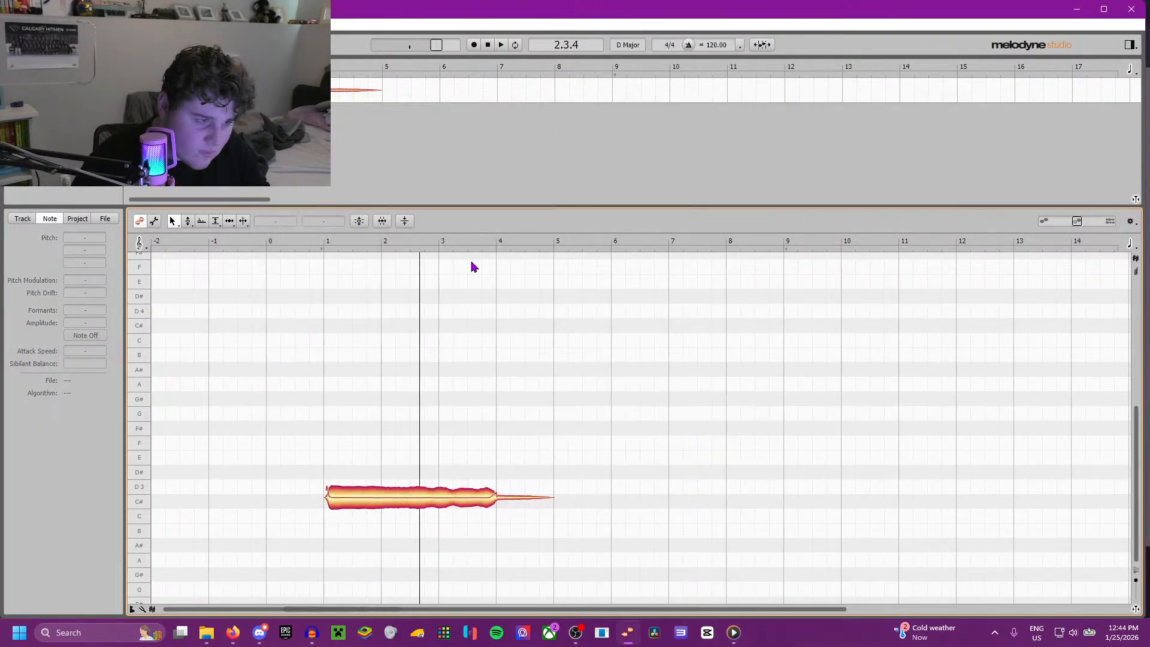
{"action": "left_click", "coordinate": [311, 240]}
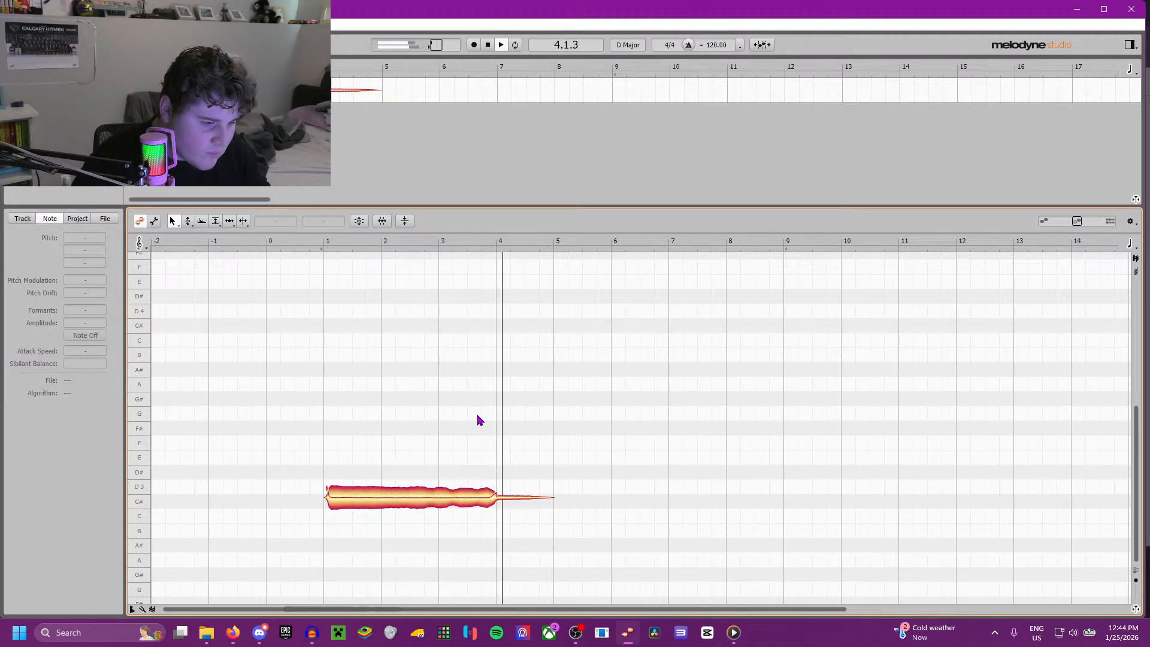
{"action": "key", "text": "space"}
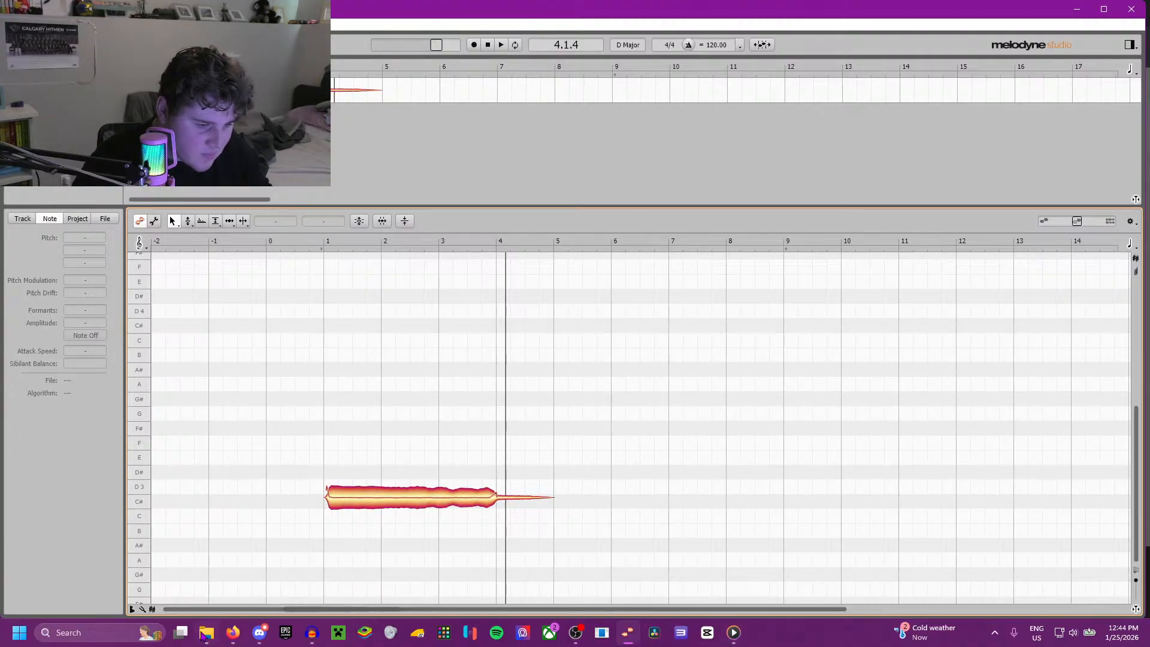
Step: Switch to Audacity and play the small air horn clip from about 2.9 s
{"action": "left_click", "coordinate": [259, 635]}
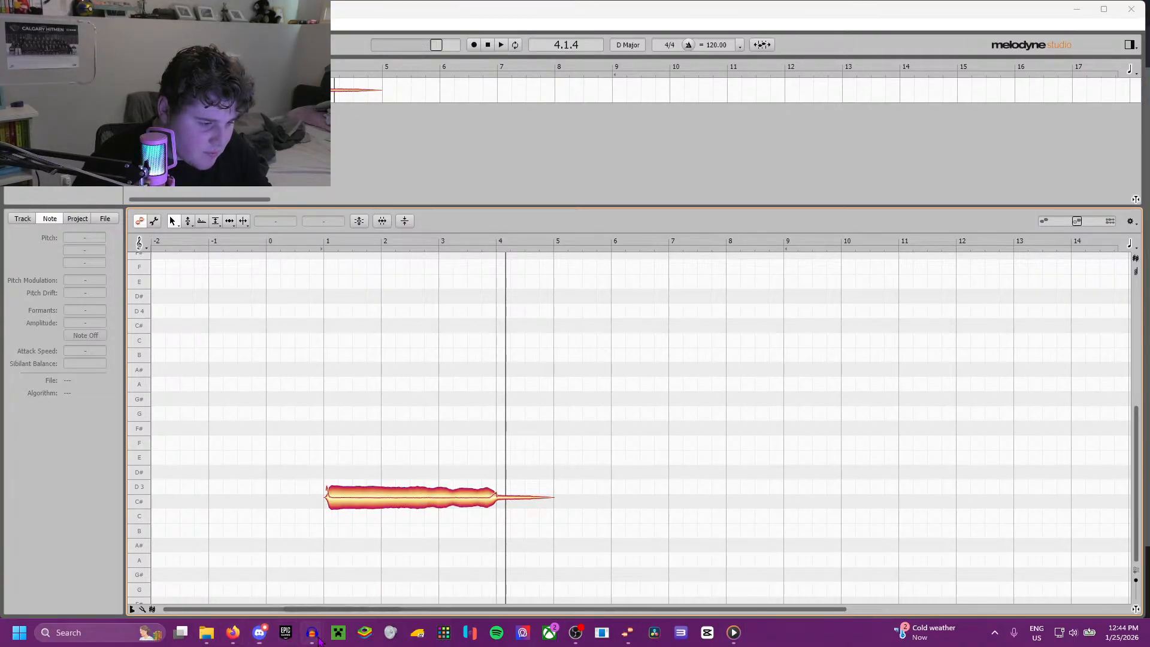
{"action": "left_click", "coordinate": [441, 563]}
{"action": "key", "text": "space"}
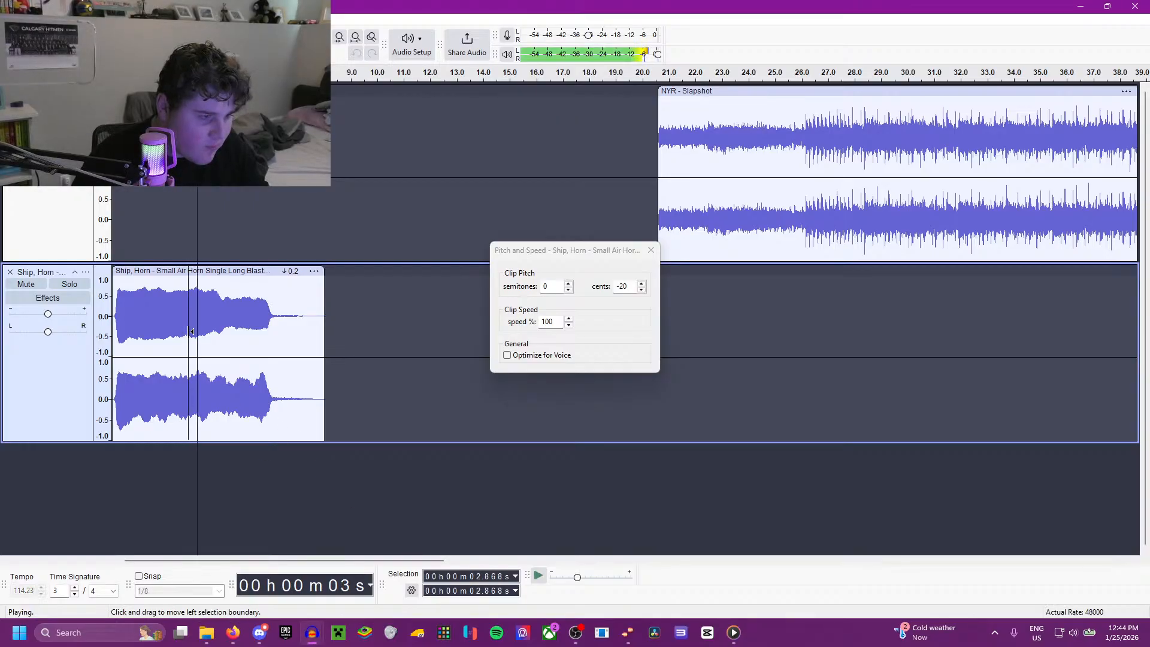
Step: Set the small air horn clip's pitch to -25 cents and play it from about 2.3 s
{"action": "key", "text": "space"}
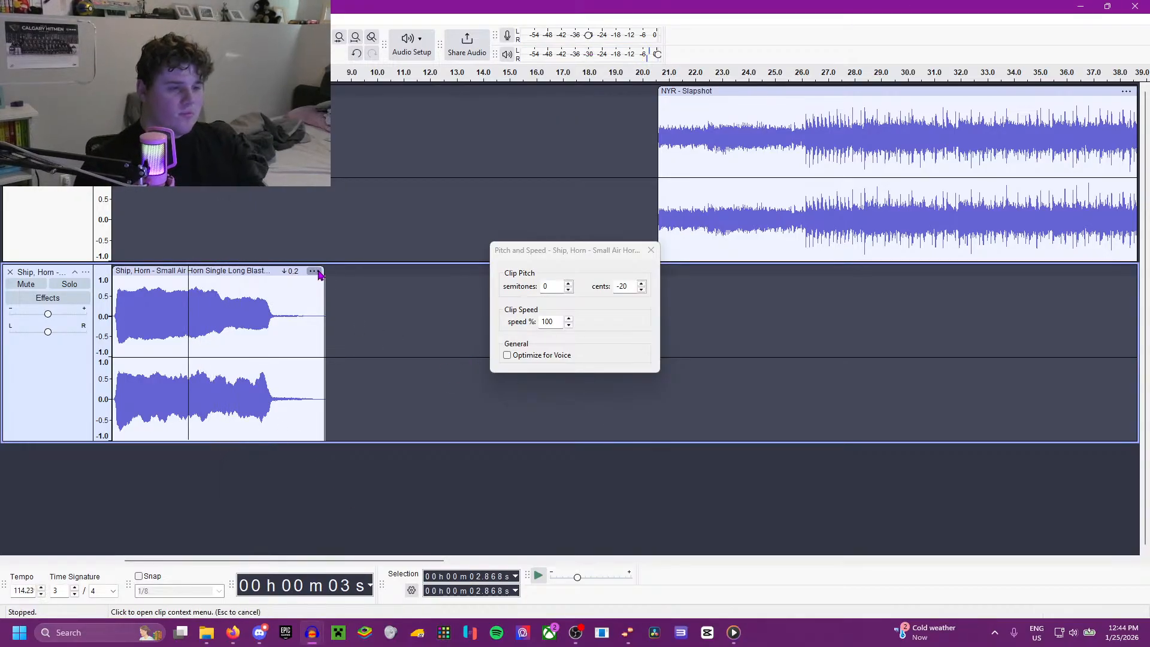
{"action": "left_click", "coordinate": [313, 271]}
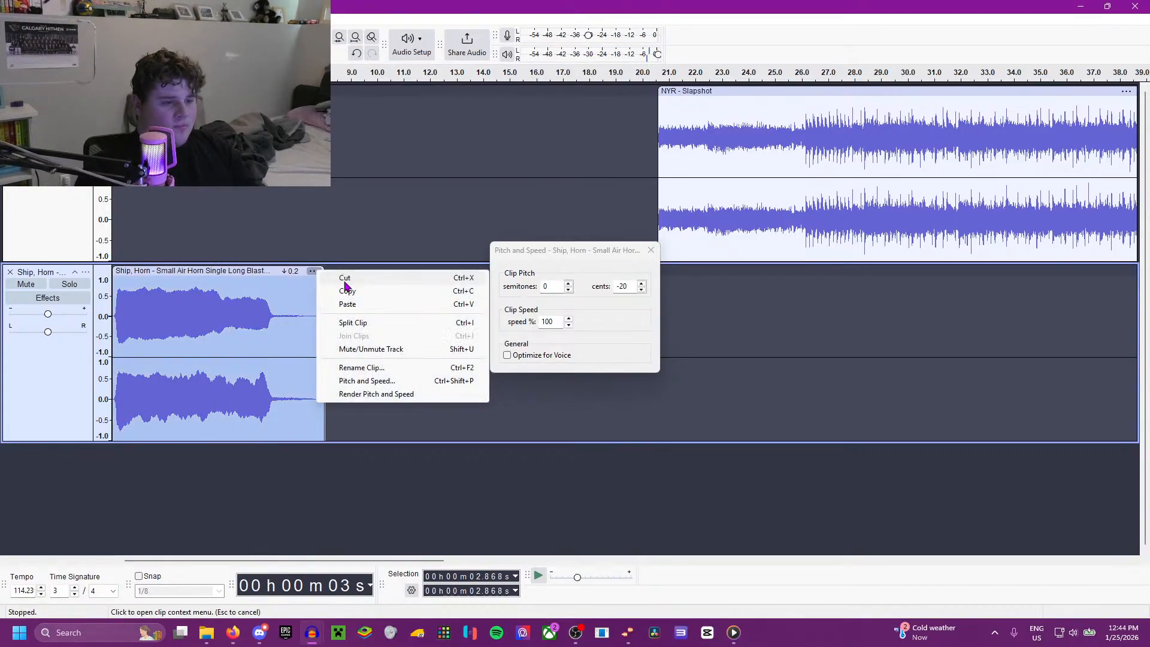
{"action": "left_click", "coordinate": [642, 290]}
{"action": "left_click", "coordinate": [641, 290]}
{"action": "left_click", "coordinate": [642, 290]}
{"action": "left_click", "coordinate": [173, 394]}
{"action": "key", "text": "space"}
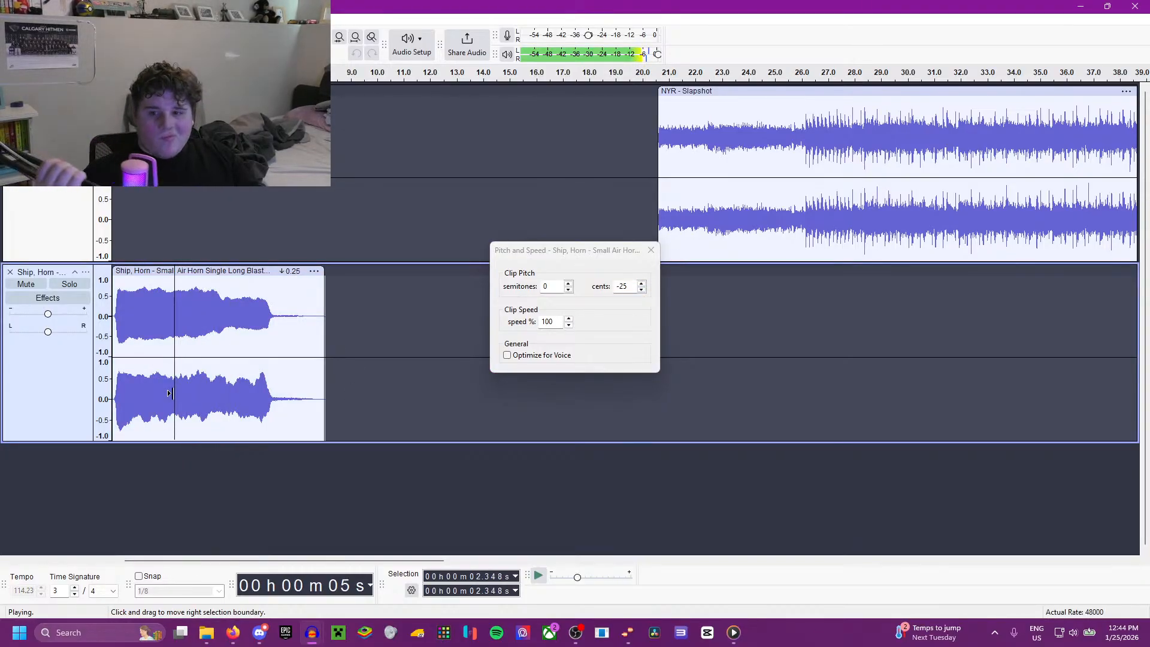
{"action": "key", "text": "space"}
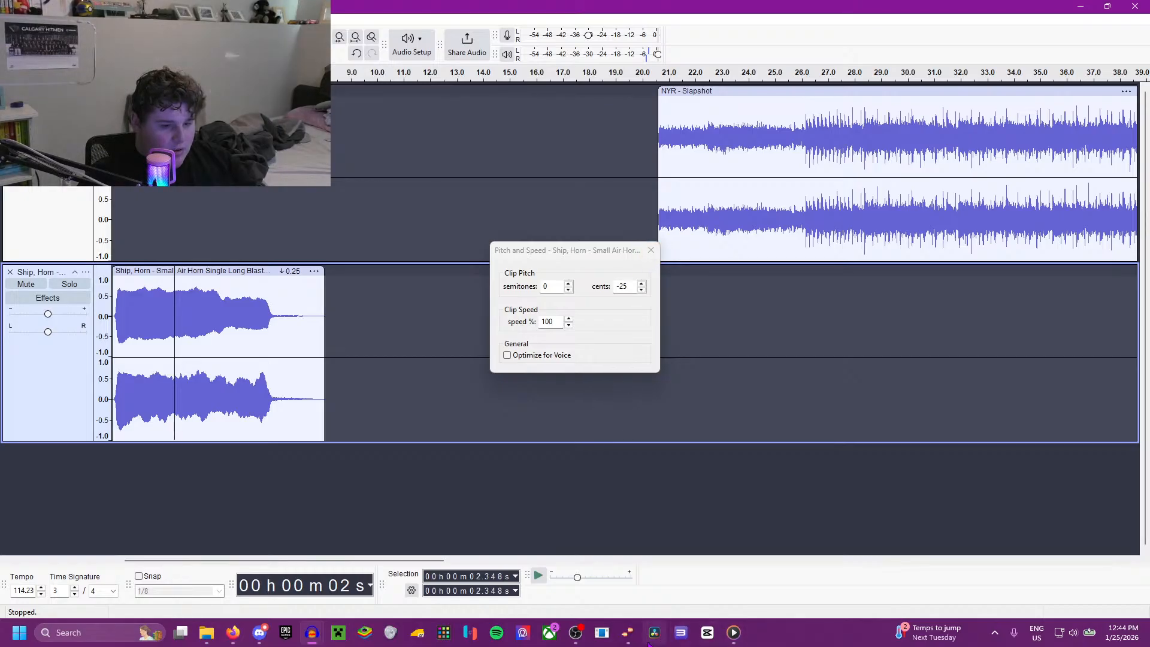
Step: Switch to Melodyne and export the retuned horn as a 44.100 kHz, 24-bit WAV into the Melodyne folder within Documents
{"action": "left_click", "coordinate": [628, 634]}
{"action": "left_click", "coordinate": [10, 25]}
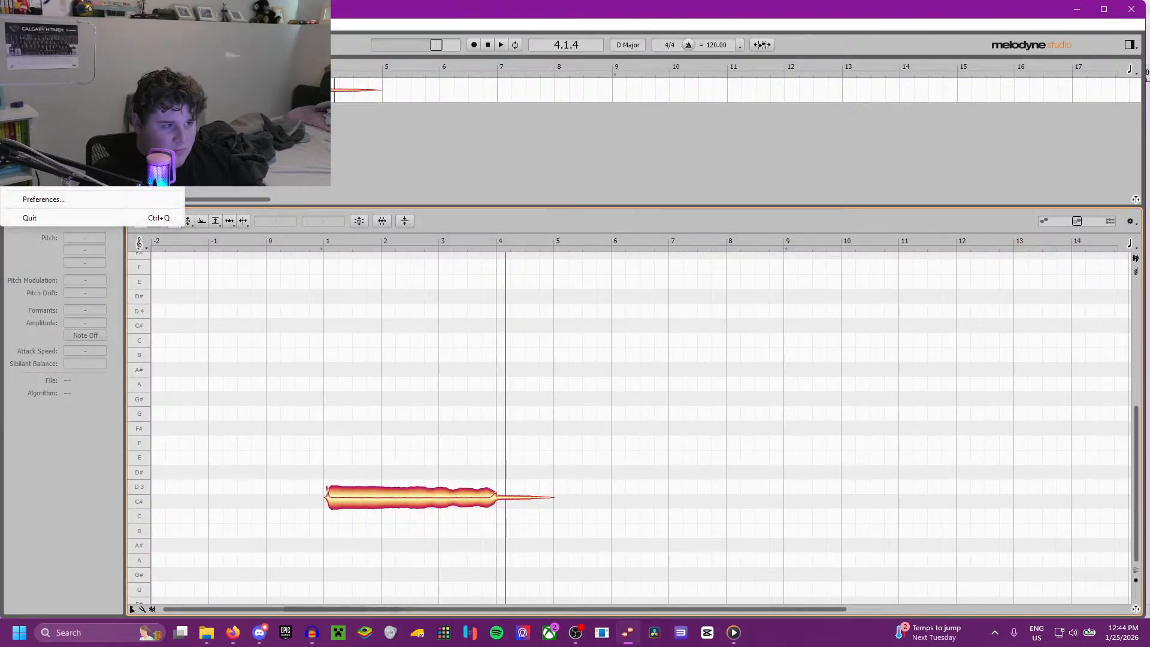
{"action": "left_click", "coordinate": [34, 181]}
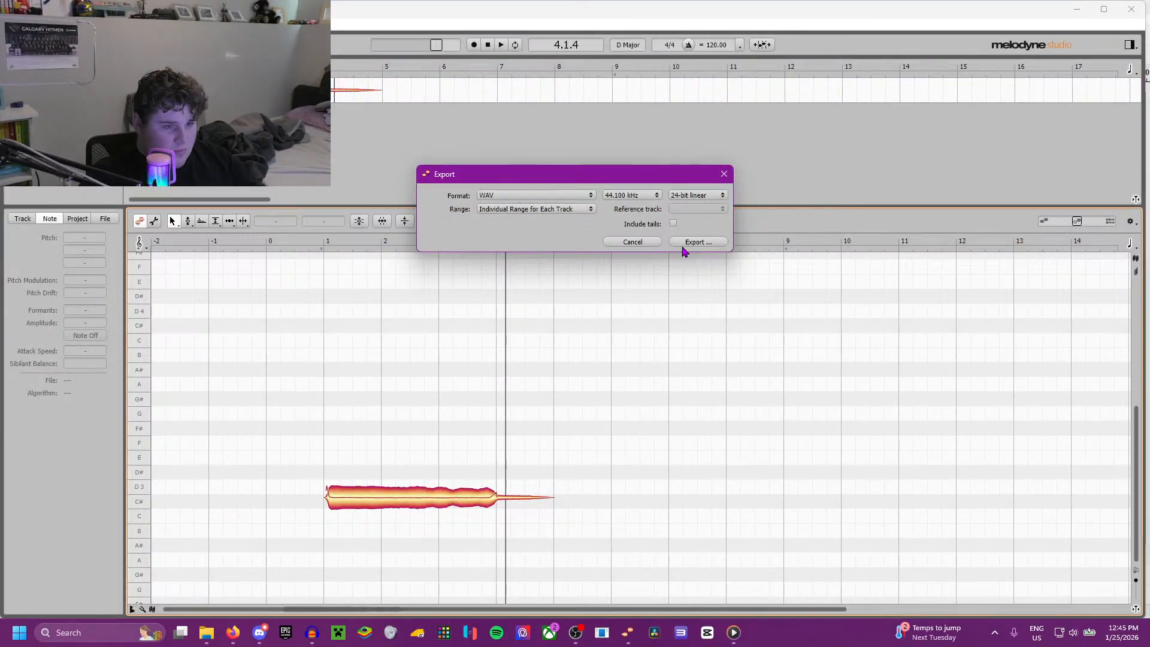
{"action": "left_click", "coordinate": [695, 242]}
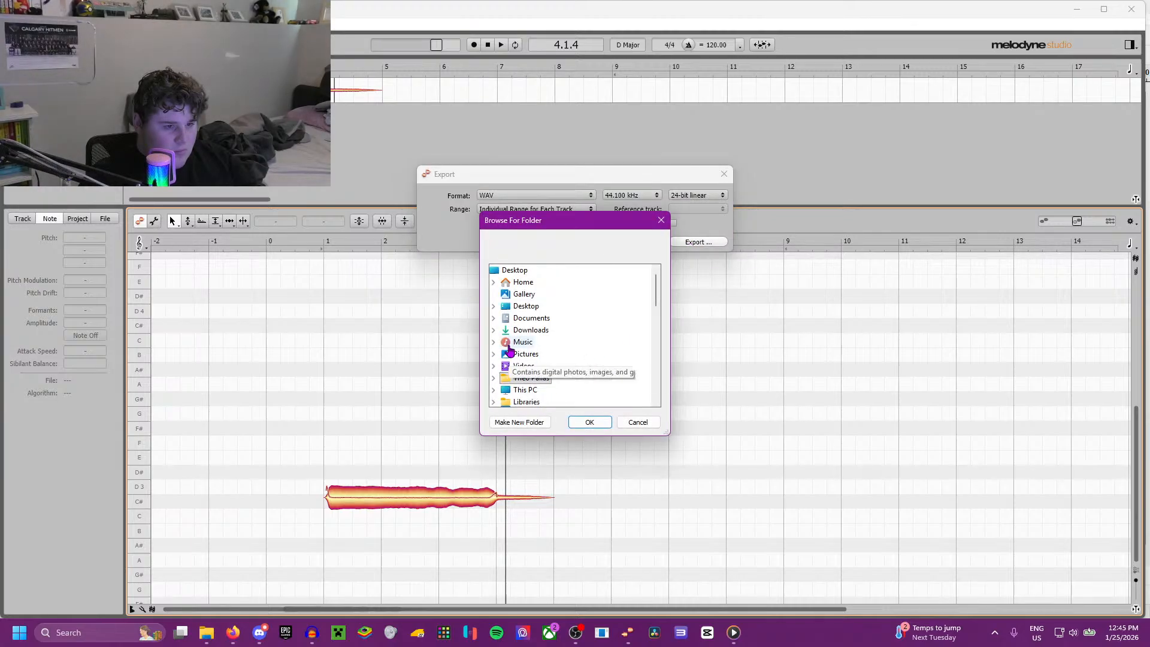
{"action": "left_click", "coordinate": [495, 307]}
{"action": "scroll", "coordinate": [593, 324], "scroll_direction": "down", "scroll_amount": 10}
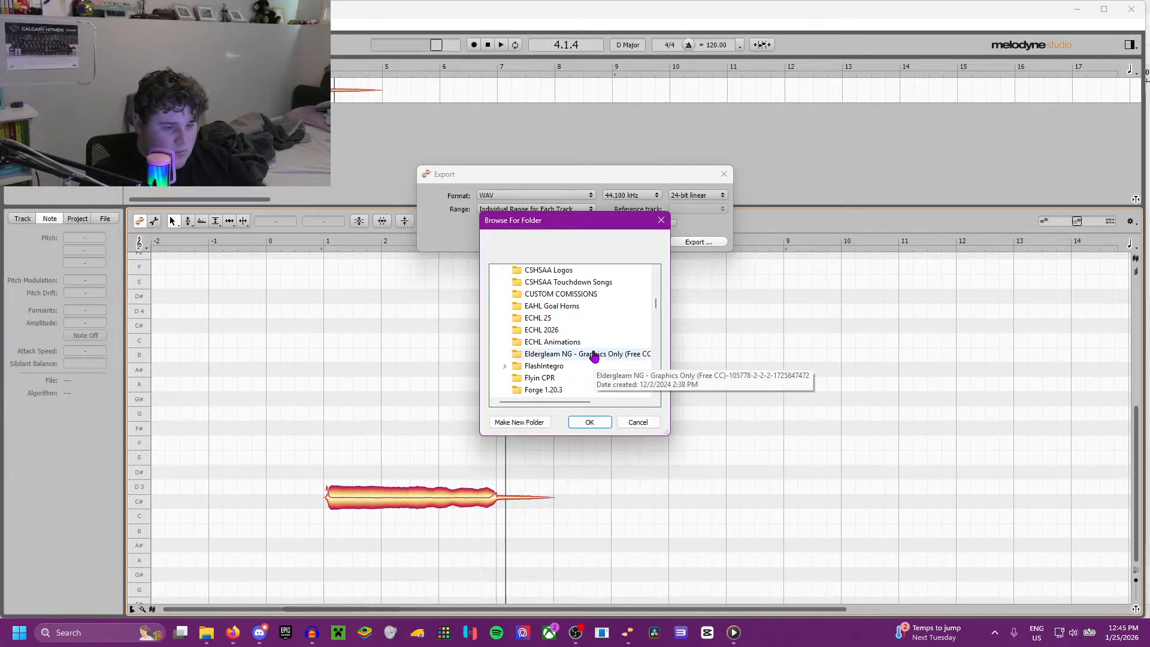
{"action": "scroll", "coordinate": [593, 356], "scroll_direction": "down", "scroll_amount": 1}
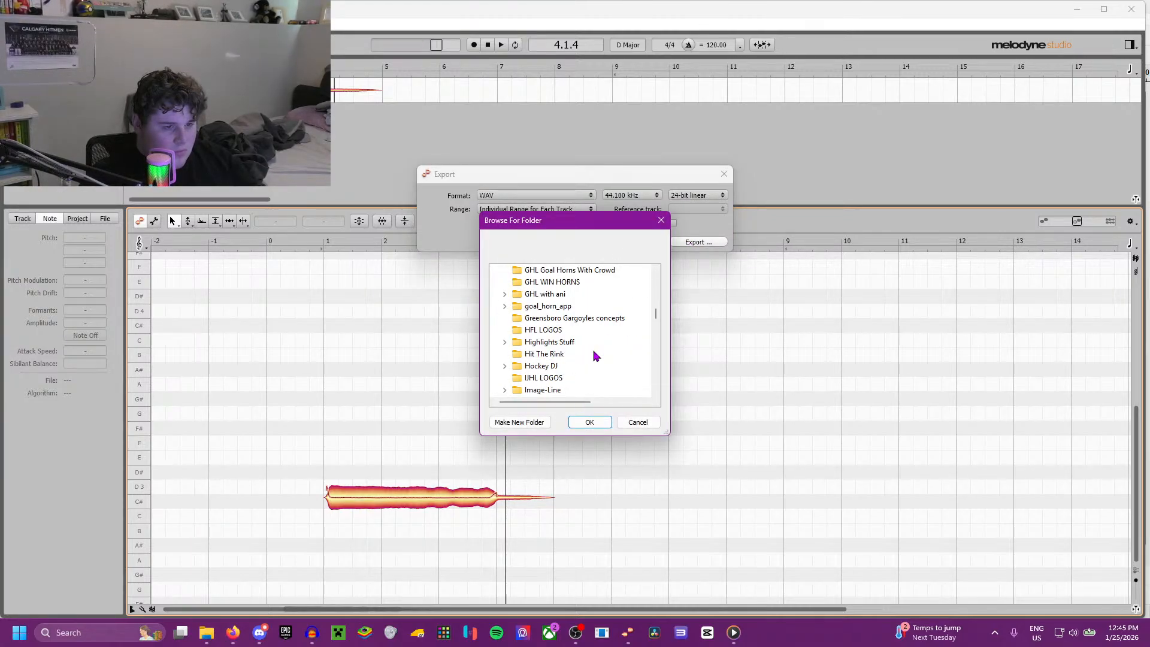
{"action": "scroll", "coordinate": [561, 348], "scroll_direction": "up", "scroll_amount": 2}
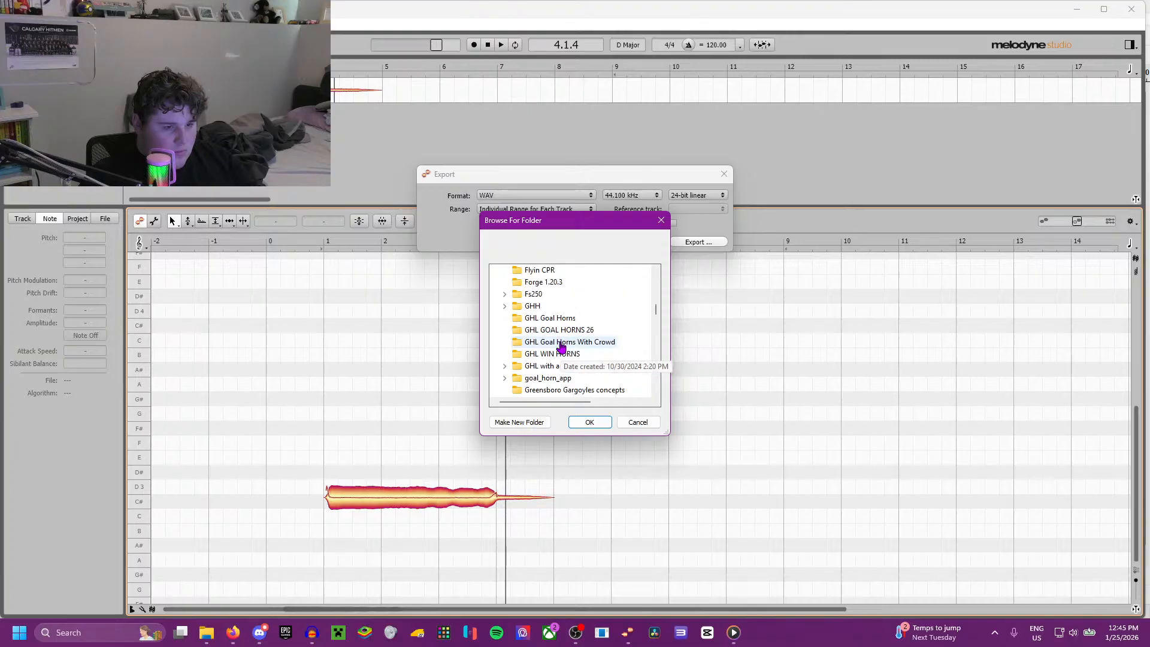
{"action": "scroll", "coordinate": [562, 347], "scroll_direction": "down", "scroll_amount": 6}
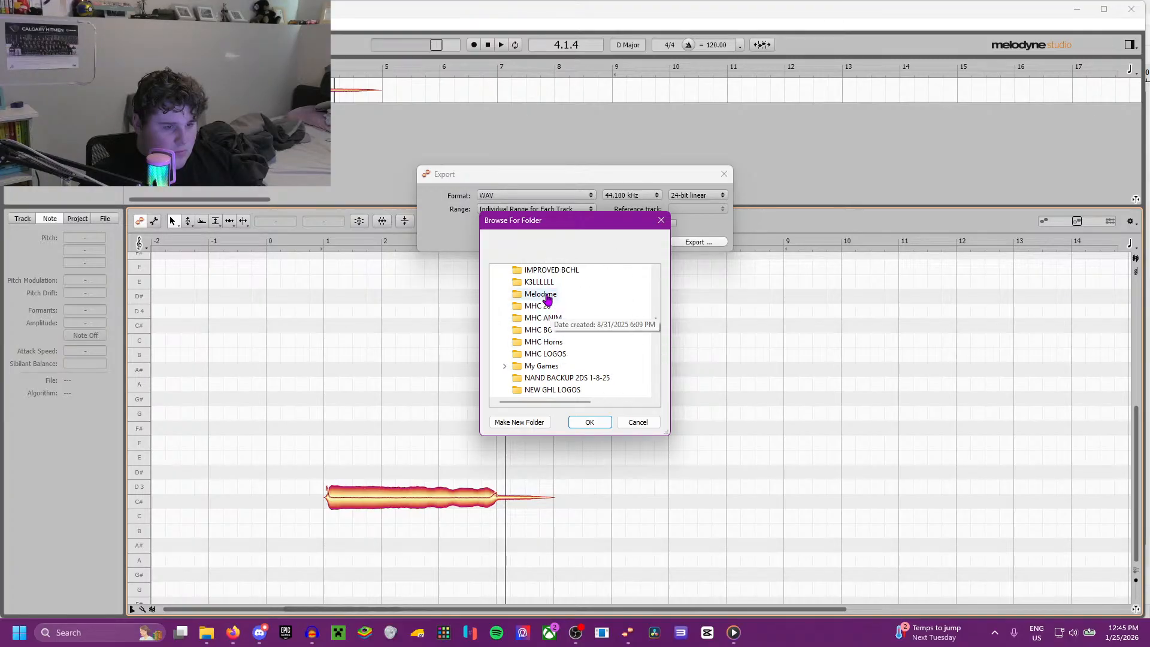
{"action": "left_click", "coordinate": [541, 294]}
{"action": "left_click", "coordinate": [589, 422]}
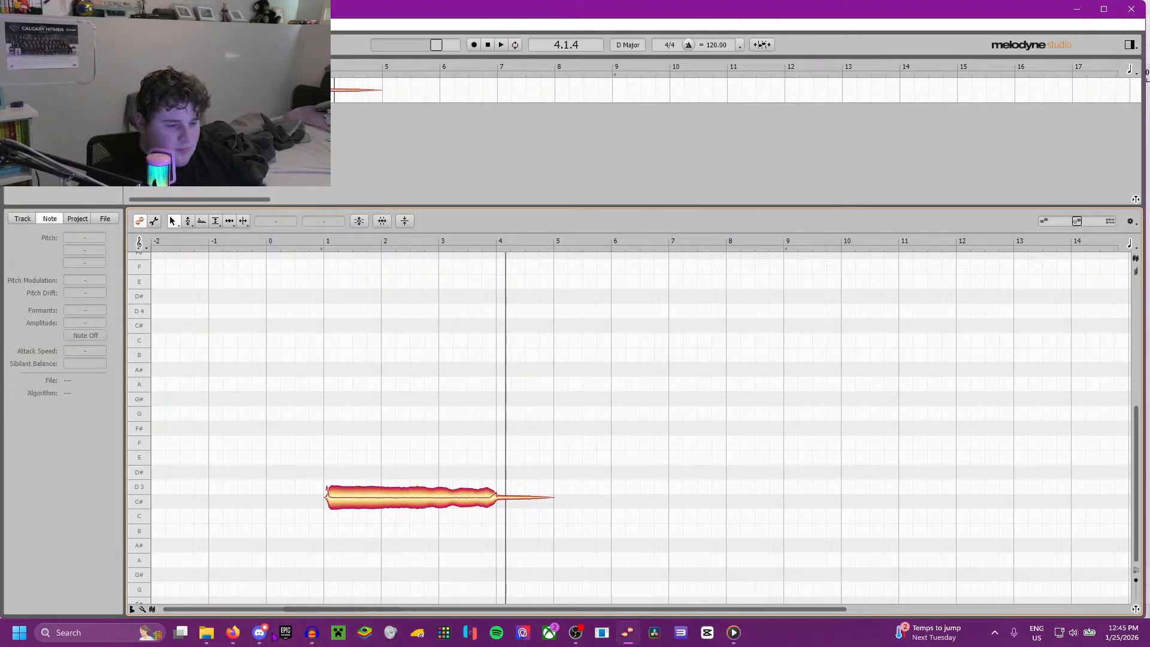
Step: Return to the NYR - Slapshot project in Audacity and remove the old small air horn track
{"action": "mouse_move", "coordinate": [312, 634]}
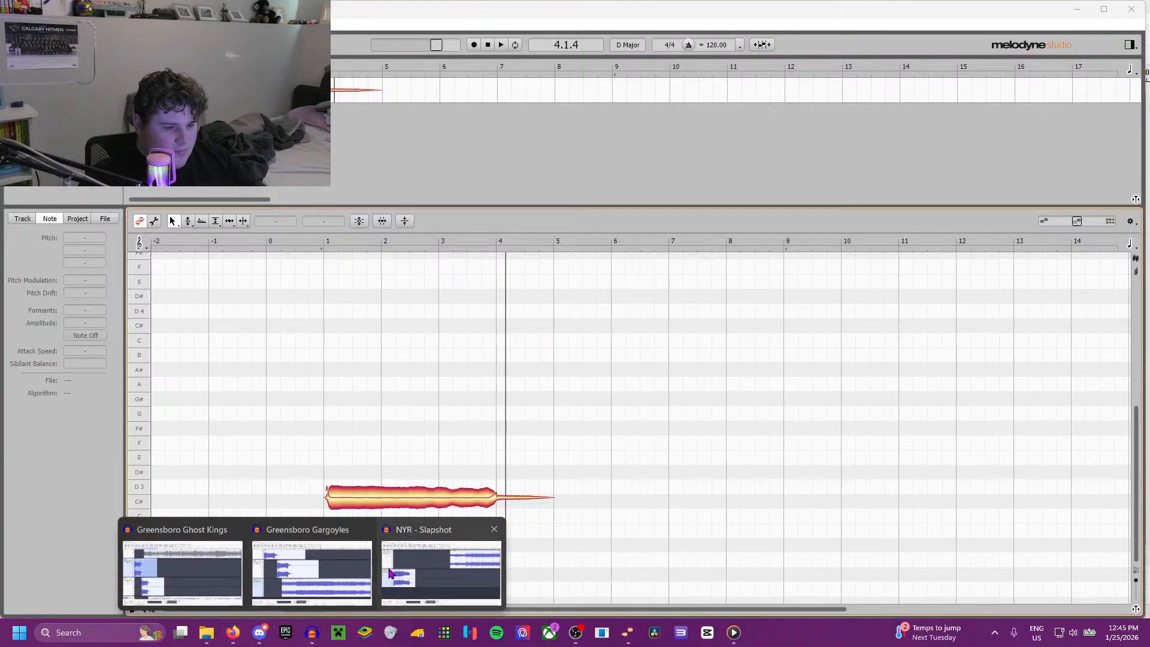
{"action": "left_click", "coordinate": [443, 570]}
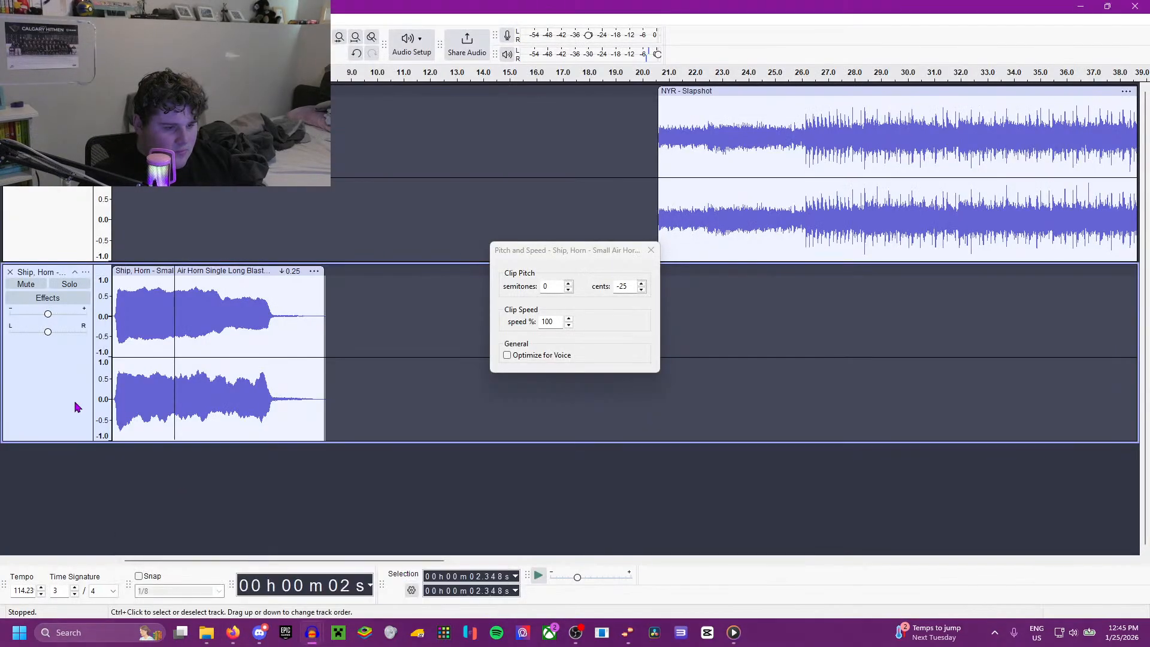
{"action": "left_click", "coordinate": [651, 251]}
{"action": "double_click", "coordinate": [228, 313]}
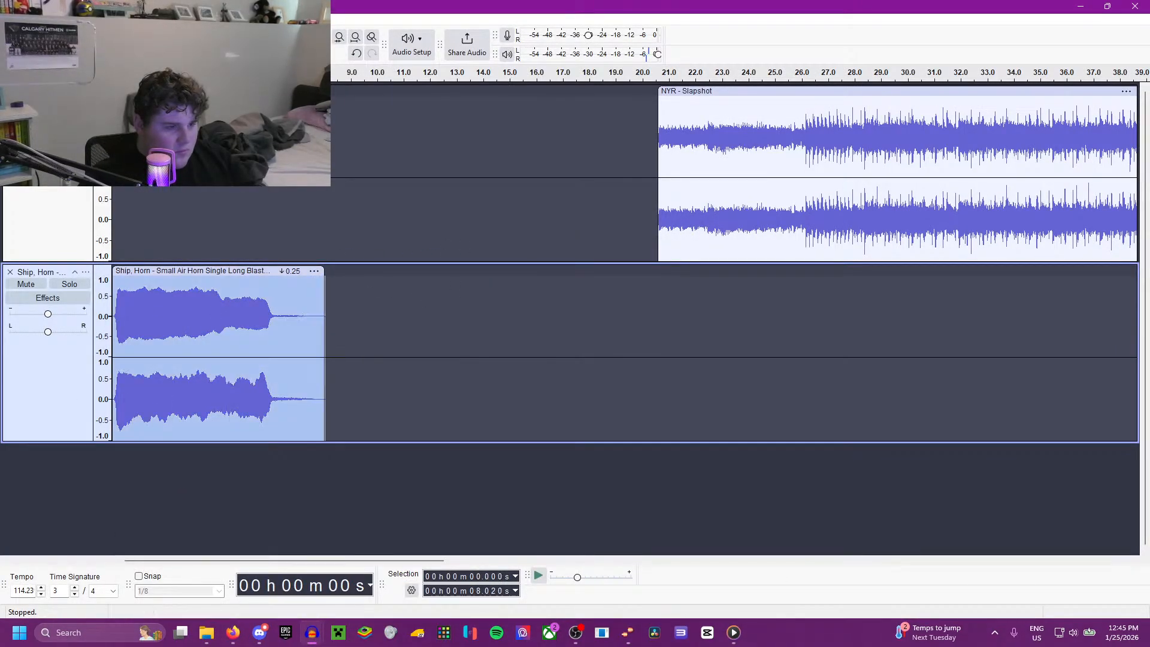
{"action": "left_click", "coordinate": [11, 273]}
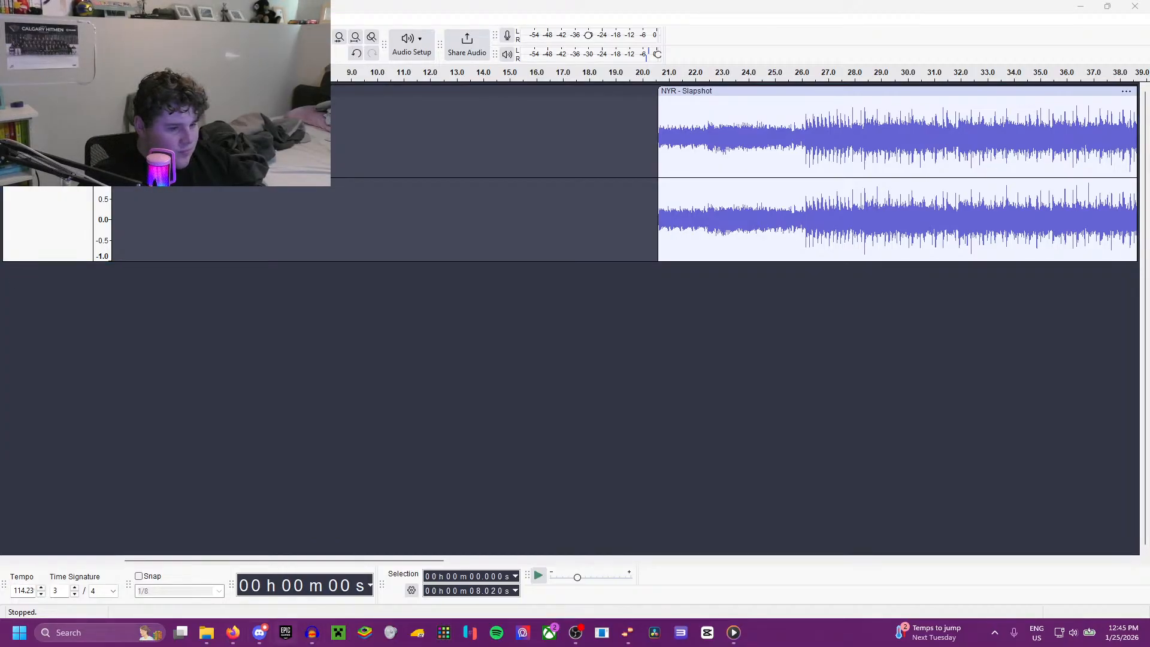
Step: Import the Melodyne-exported small air horn file from File Explorer into the project and play it from the start
{"action": "left_click", "coordinate": [215, 573]}
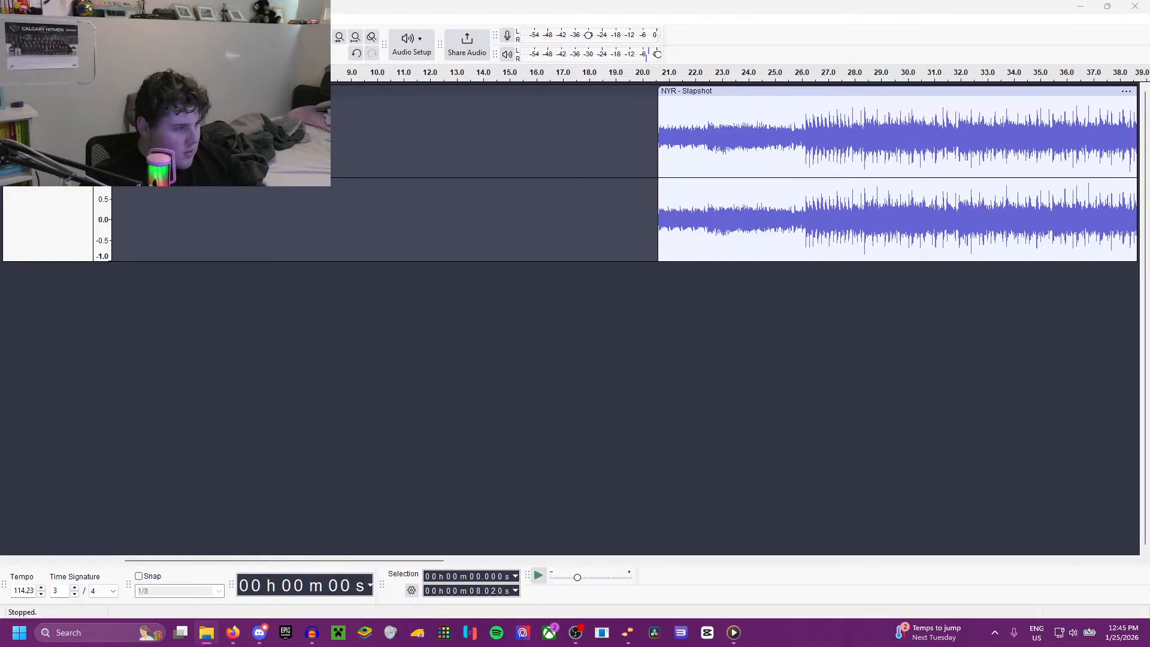
{"action": "left_click_drag", "start_coordinate": [34, 277], "coordinate": [236, 353]}
{"action": "key", "text": "space"}
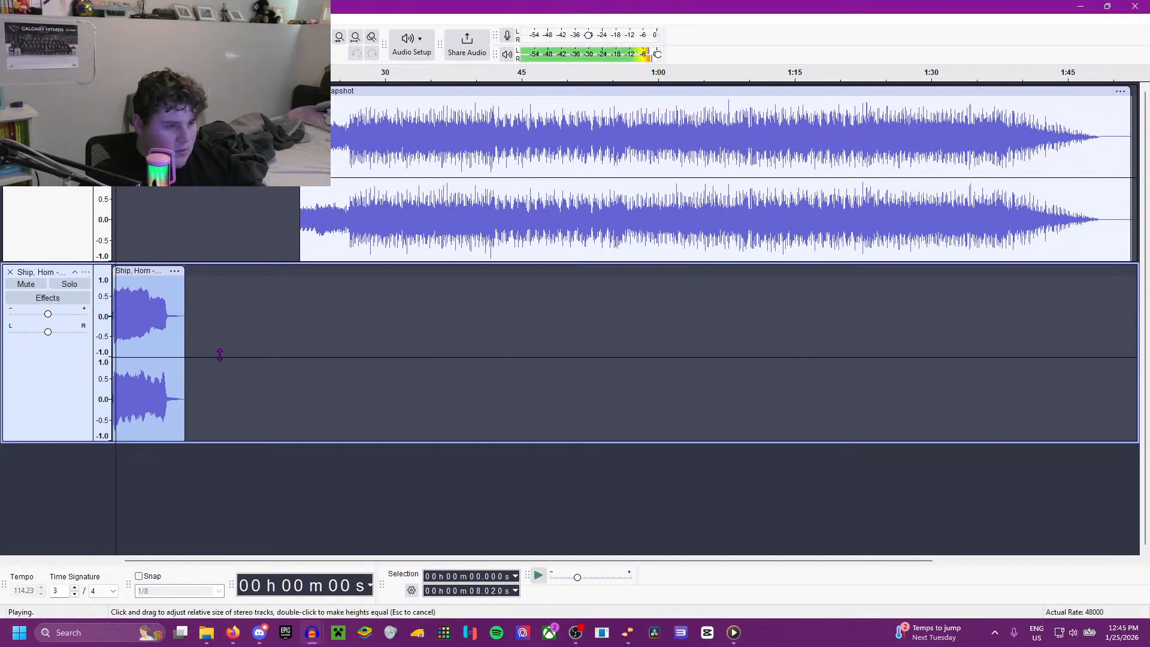
{"action": "scroll", "coordinate": [226, 373], "scroll_direction": "up", "scroll_amount": 1}
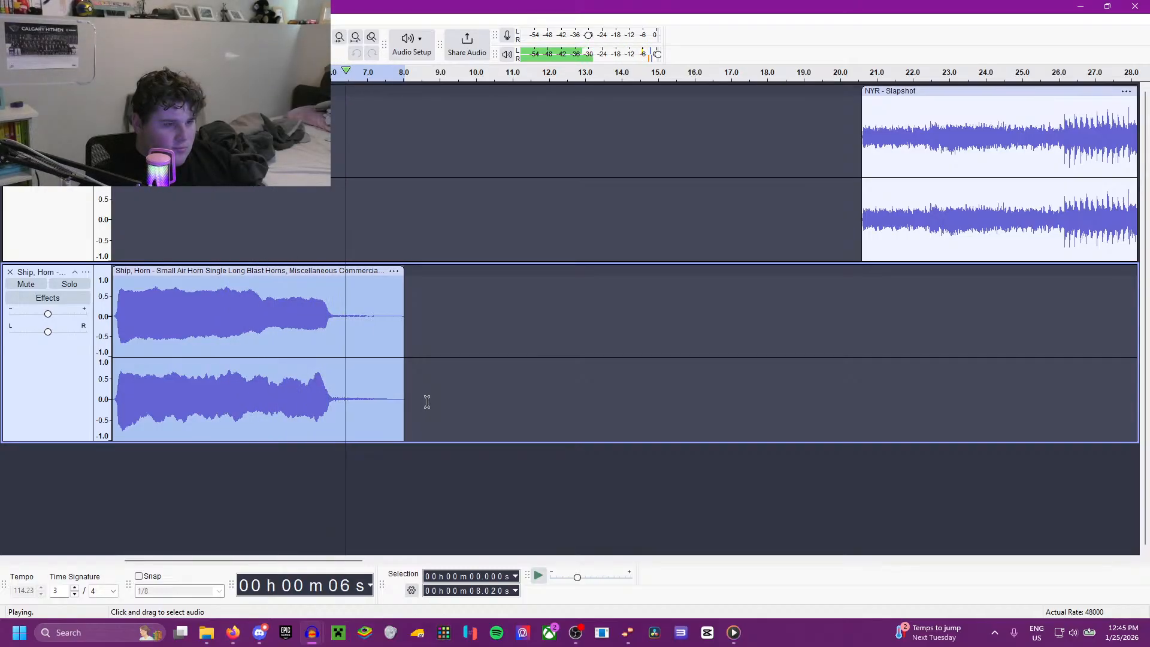
{"action": "key", "text": "space"}
Step: Switch to Media Player and play the end of the Idaho recording to compare its horn
{"action": "left_click", "coordinate": [734, 632]}
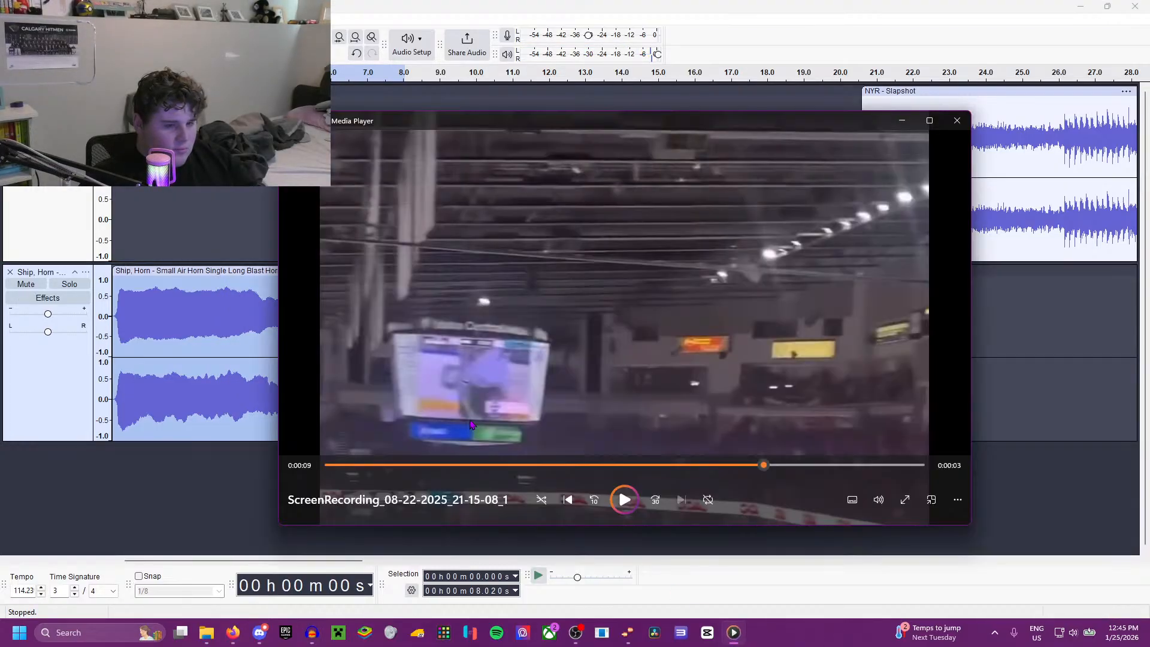
{"action": "left_click", "coordinate": [625, 500]}
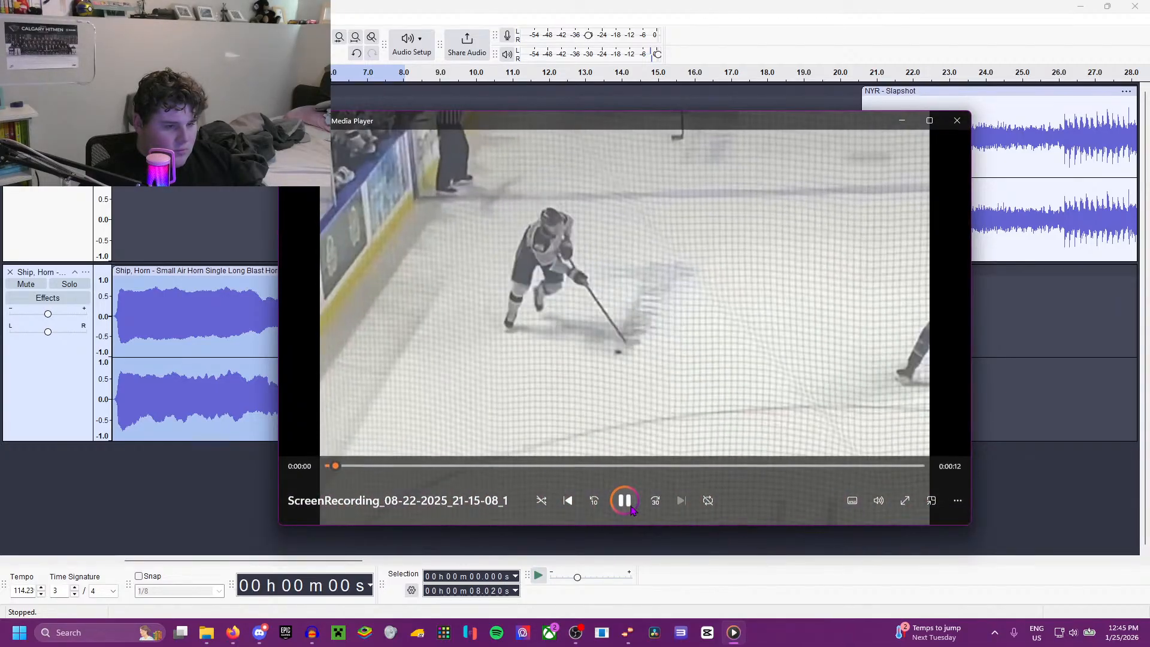
{"action": "left_click", "coordinate": [628, 504]}
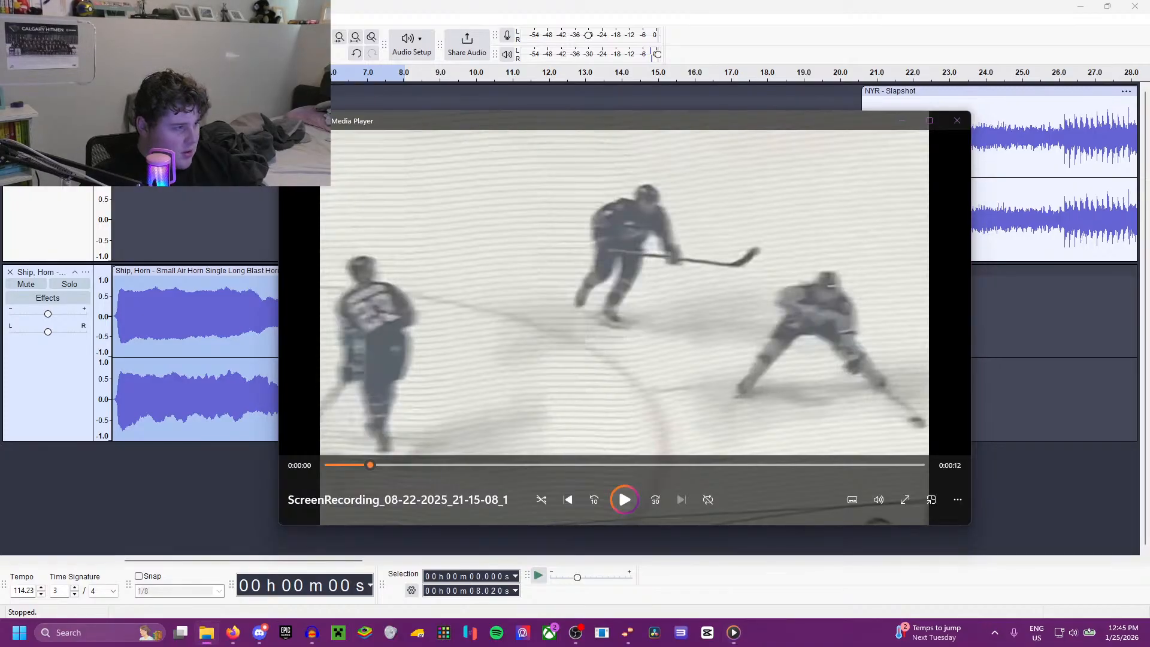
Step: Import ScreenRecording_08-22-2025_21-15-08_1 into Audacity beneath the horn track and play it from about 8.8 s
{"action": "left_click_drag", "start_coordinate": [99, 500], "coordinate": [223, 501]}
{"action": "scroll", "coordinate": [209, 471], "scroll_direction": "left", "scroll_amount": 3}
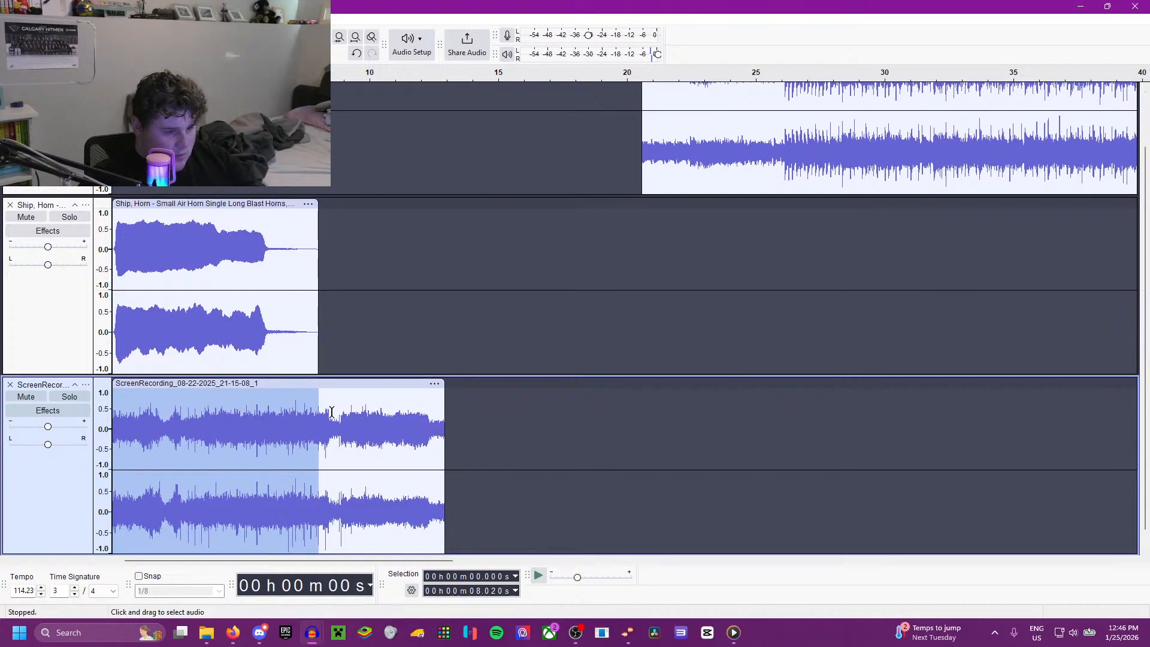
{"action": "left_click", "coordinate": [339, 425]}
{"action": "key", "text": "space"}
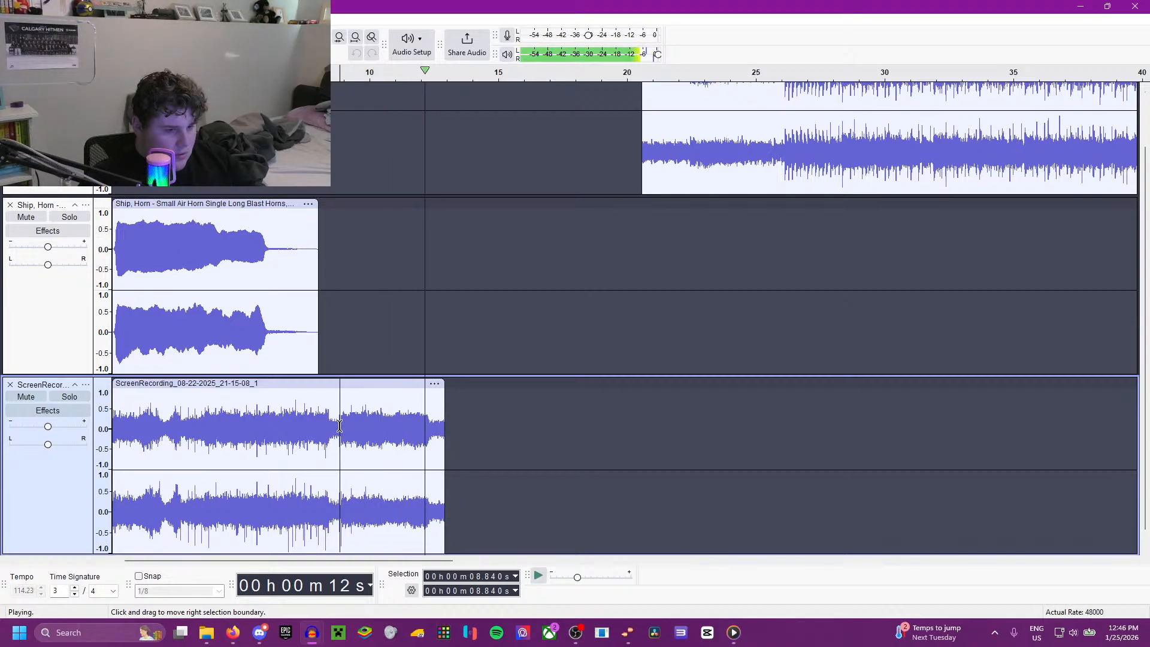
Step: Move the recording clip to start at about 5.9 s and listen to it from several points
{"action": "left_click", "coordinate": [250, 422]}
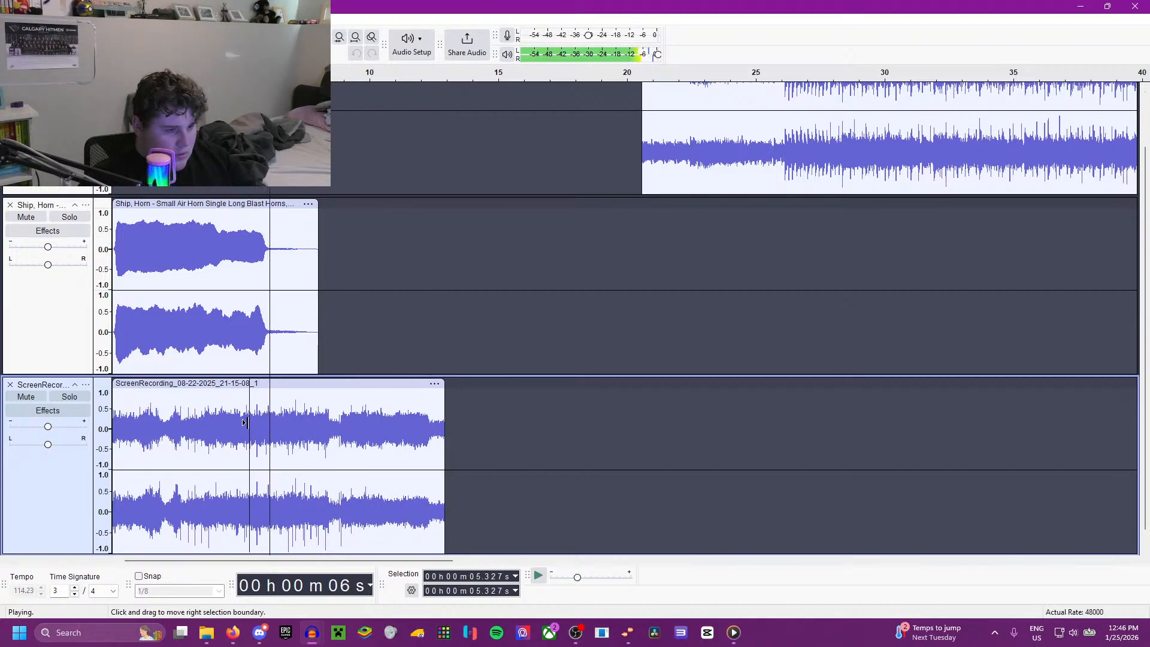
{"action": "left_click_drag", "start_coordinate": [290, 397], "coordinate": [442, 390]}
{"action": "left_click", "coordinate": [371, 414]}
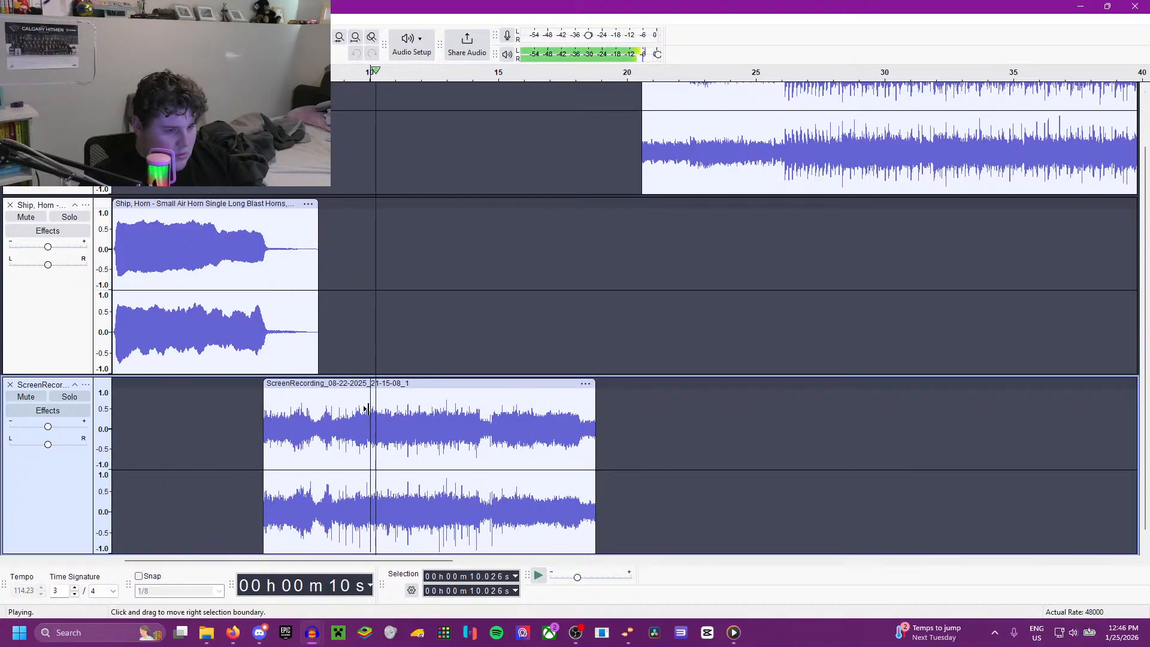
{"action": "left_click", "coordinate": [339, 418]}
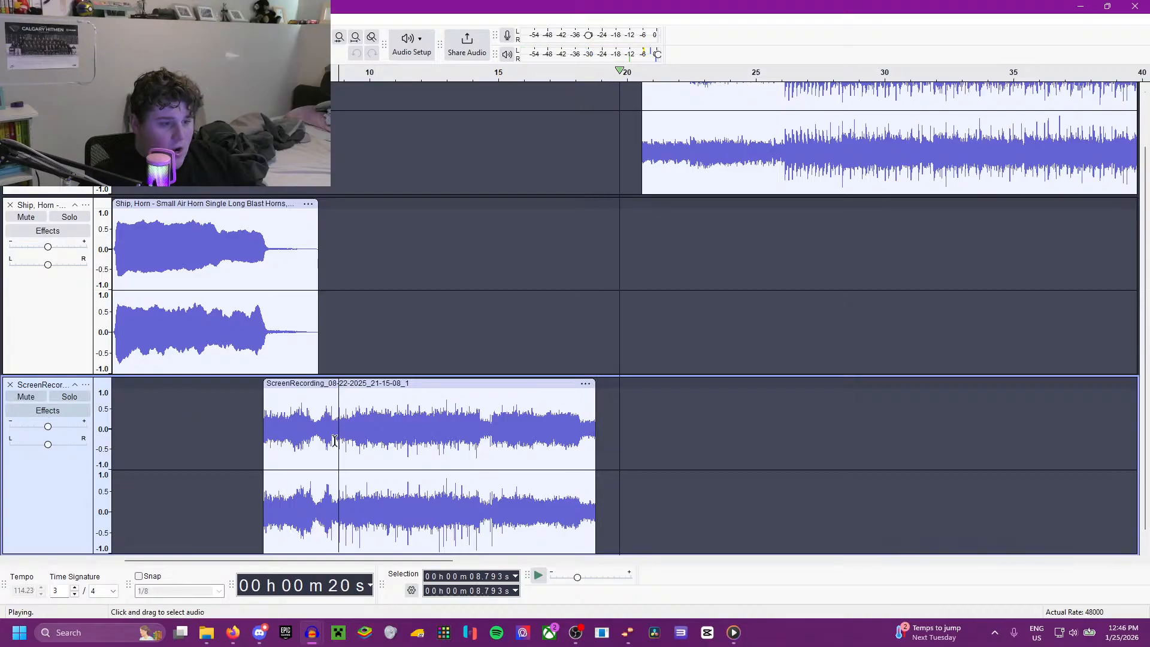
Step: Delete the screen recording clip and play the small air horn from about 1.3 s
{"action": "double_click", "coordinate": [459, 461]}
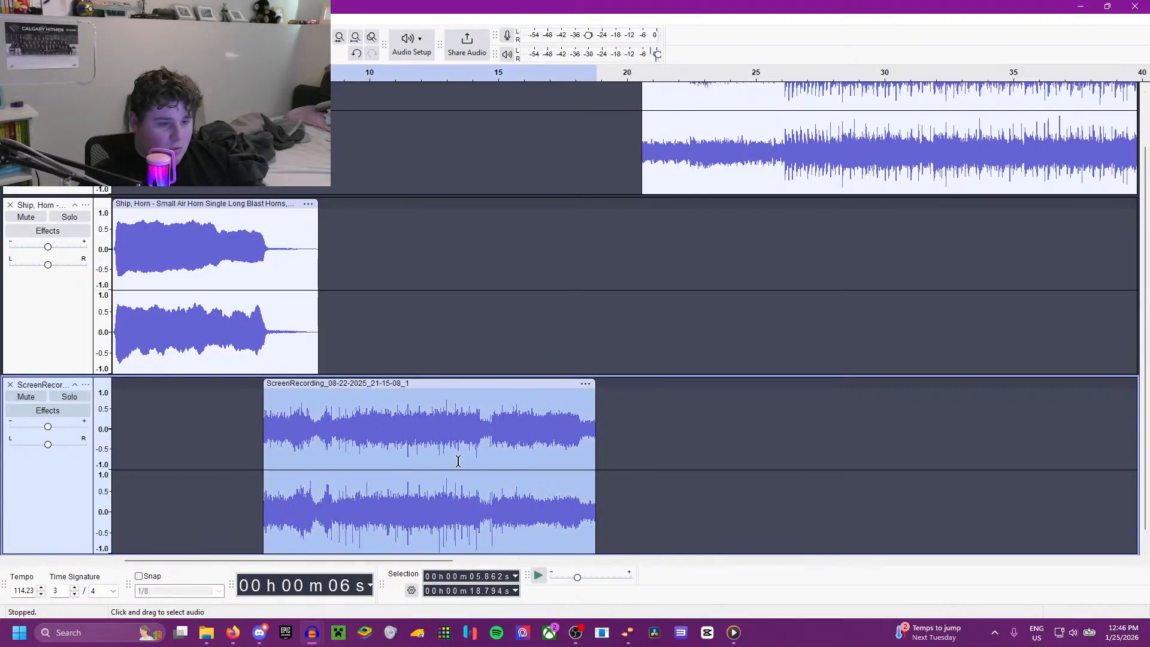
{"action": "key", "text": "Delete"}
{"action": "left_click", "coordinate": [145, 336]}
{"action": "key", "text": "ctrl+1"}
{"action": "key", "text": "space"}
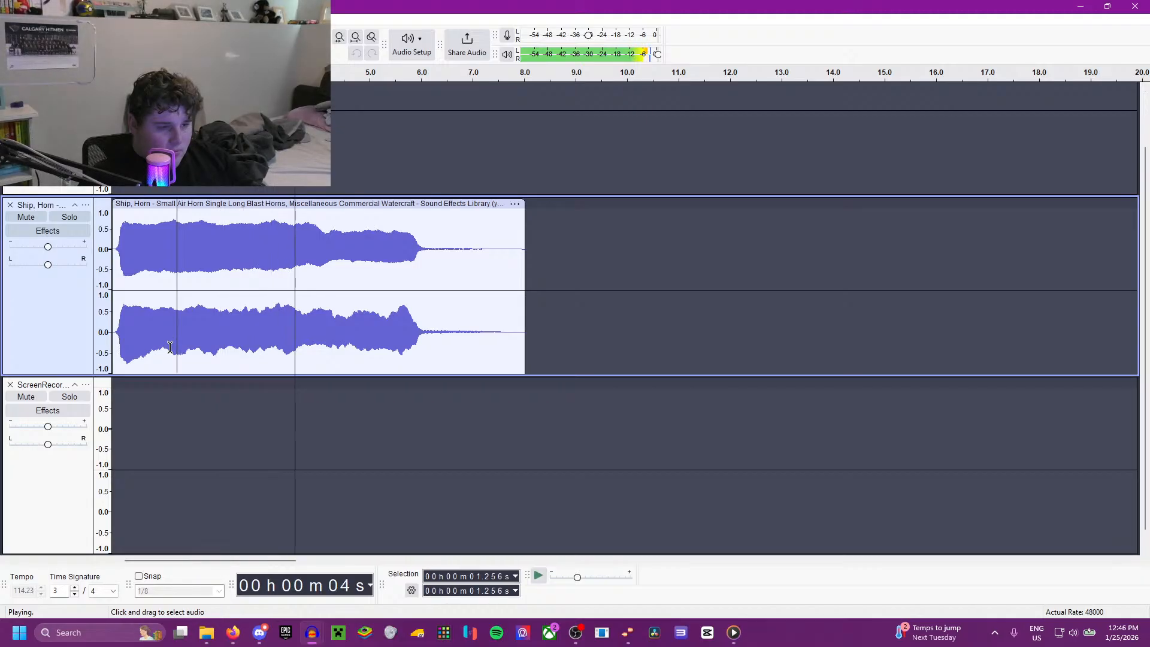
{"action": "scroll", "coordinate": [170, 347], "scroll_direction": "up", "scroll_amount": 1}
{"action": "scroll", "coordinate": [173, 339], "scroll_direction": "down", "scroll_amount": 1}
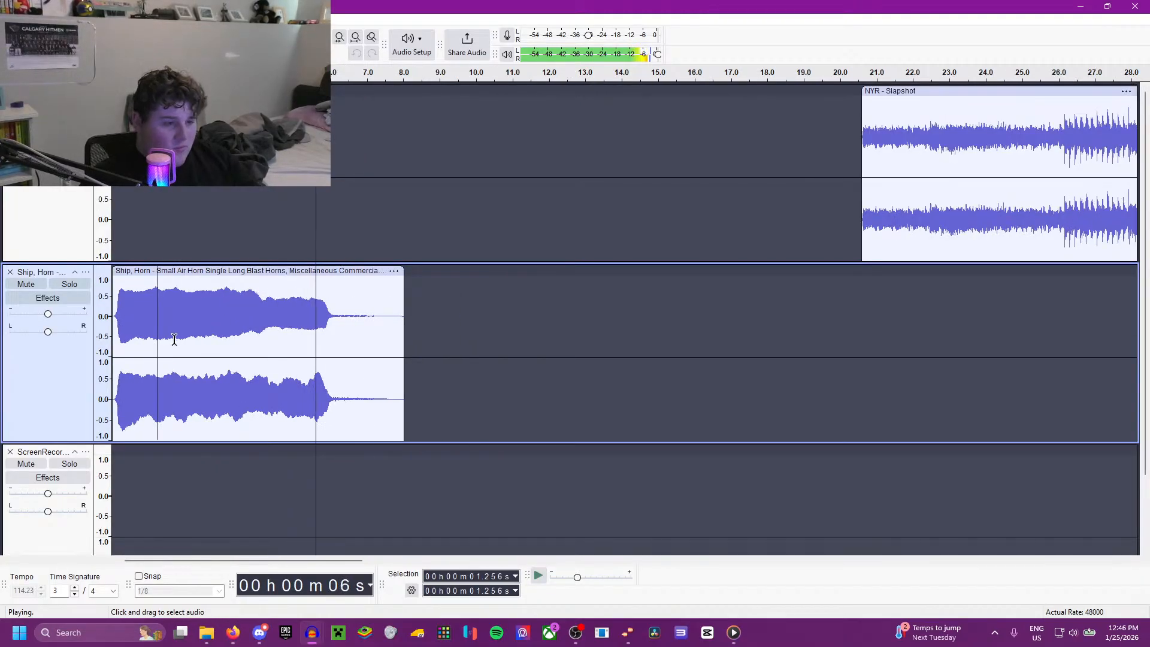
Step: Duplicate the small air horn clip onto a new track and remove the empty screen recording track
{"action": "double_click", "coordinate": [288, 332]}
{"action": "left_click", "coordinate": [345, 436]}
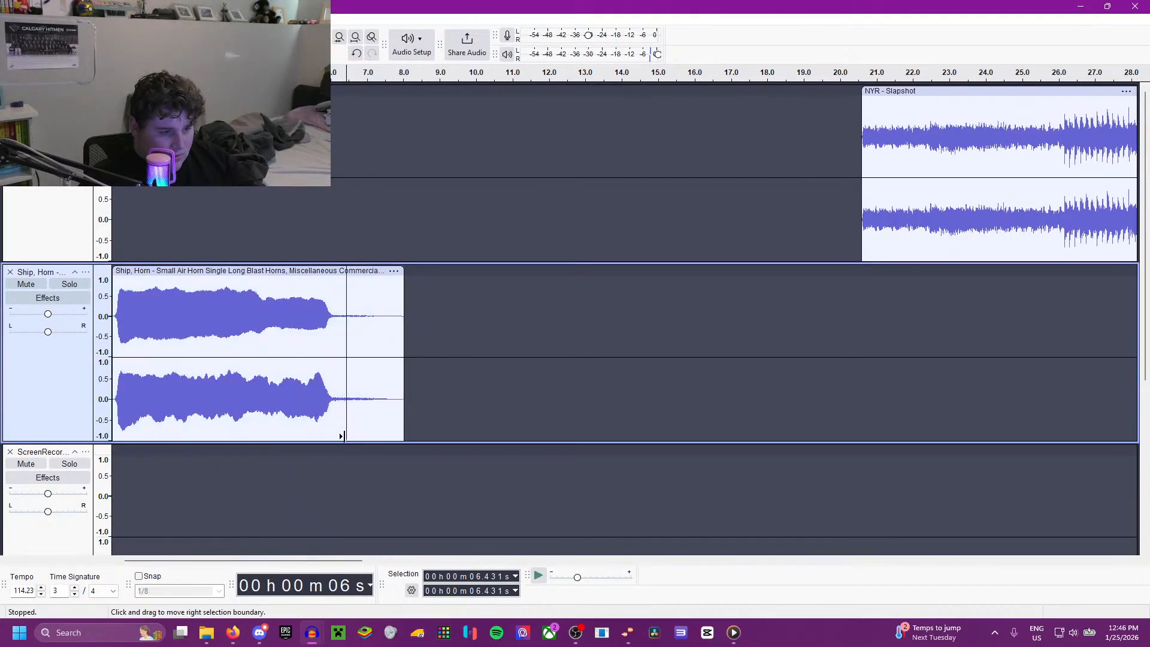
{"action": "scroll", "coordinate": [301, 379], "scroll_direction": "up", "scroll_amount": 1}
{"action": "left_click", "coordinate": [10, 183]}
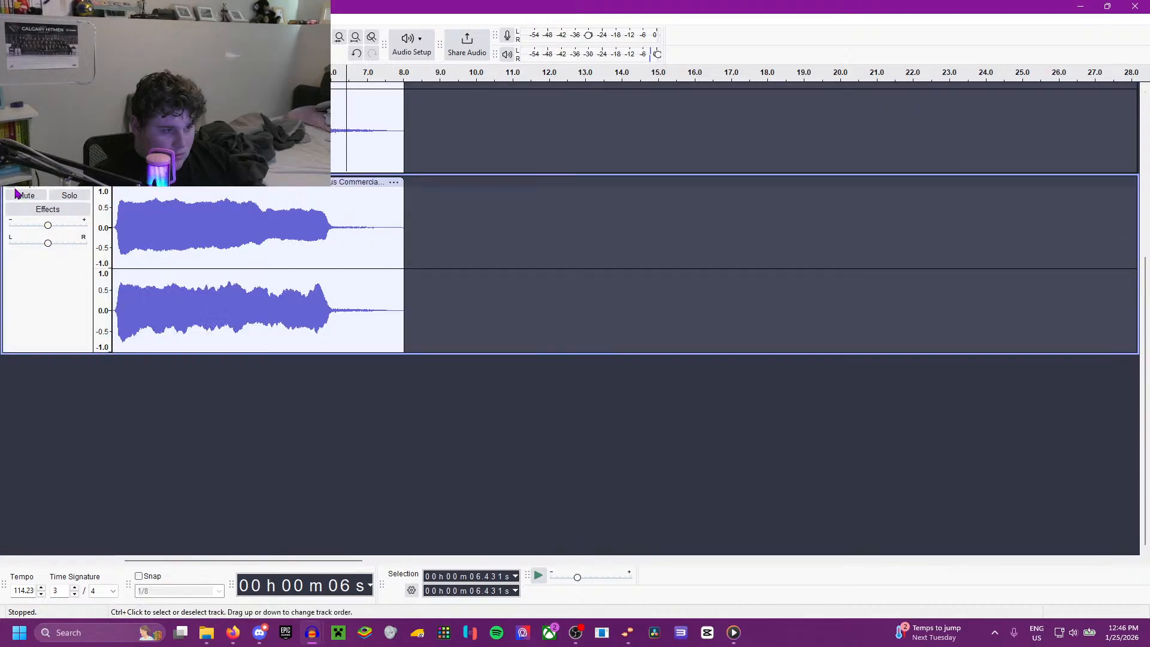
Step: Move the duplicate horn clip to start at about 6.2 s and play the overlap from about 5.5 s
{"action": "scroll", "coordinate": [299, 366], "scroll_direction": "up", "scroll_amount": 4}
{"action": "left_click_drag", "start_coordinate": [289, 336], "coordinate": [537, 336]}
{"action": "left_click", "coordinate": [311, 357]}
{"action": "key", "text": "space"}
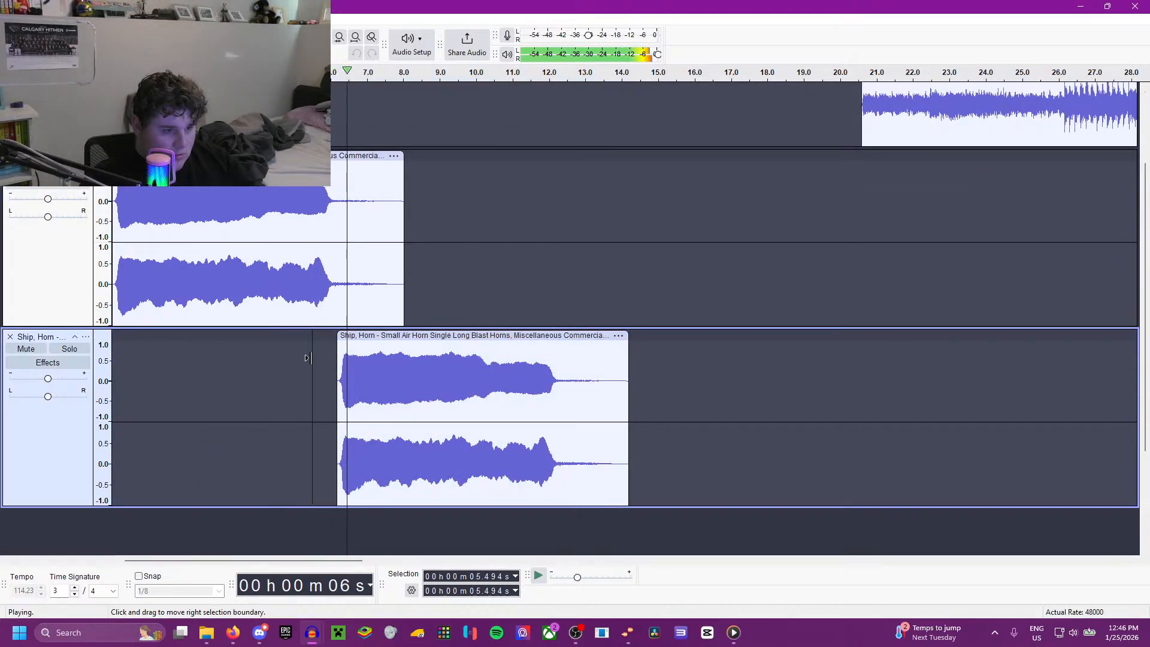
{"action": "scroll", "coordinate": [305, 354], "scroll_direction": "up", "scroll_amount": 1}
{"action": "key", "text": "space"}
Step: Move the NYR - Slapshot clip to start at about 9.0 s and play the mix from about 8.2 s
{"action": "left_click_drag", "start_coordinate": [914, 85], "coordinate": [491, 114]}
{"action": "left_click", "coordinate": [410, 180]}
{"action": "key", "text": "space"}
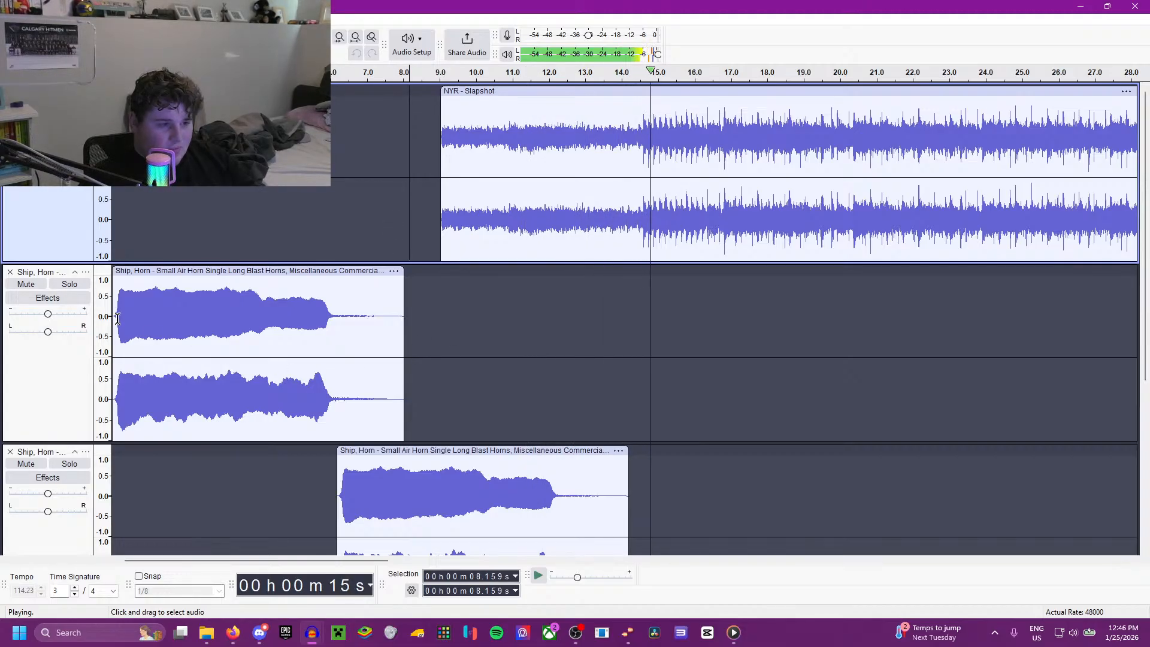
{"action": "scroll", "coordinate": [433, 343], "scroll_direction": "down", "scroll_amount": 1}
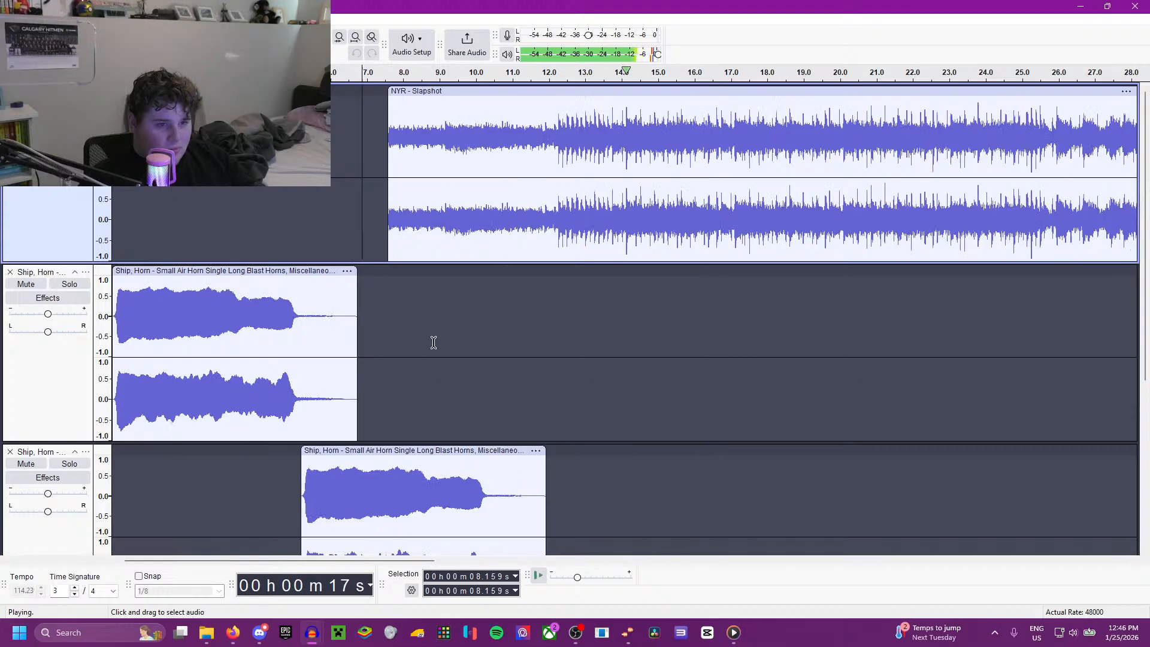
Step: Stop playback and play the full mix of horn blasts and NYR - Slapshot from the beginning
{"action": "scroll", "coordinate": [434, 342], "scroll_direction": "down", "scroll_amount": 1}
{"action": "key", "text": "space"}
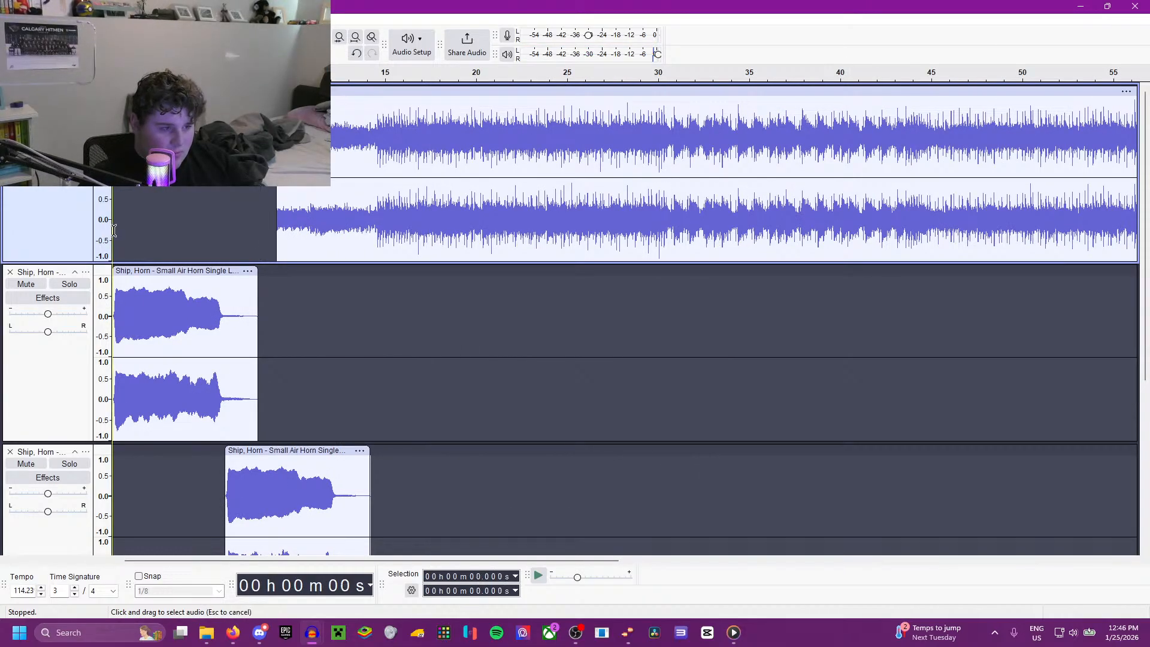
{"action": "key", "text": "space"}
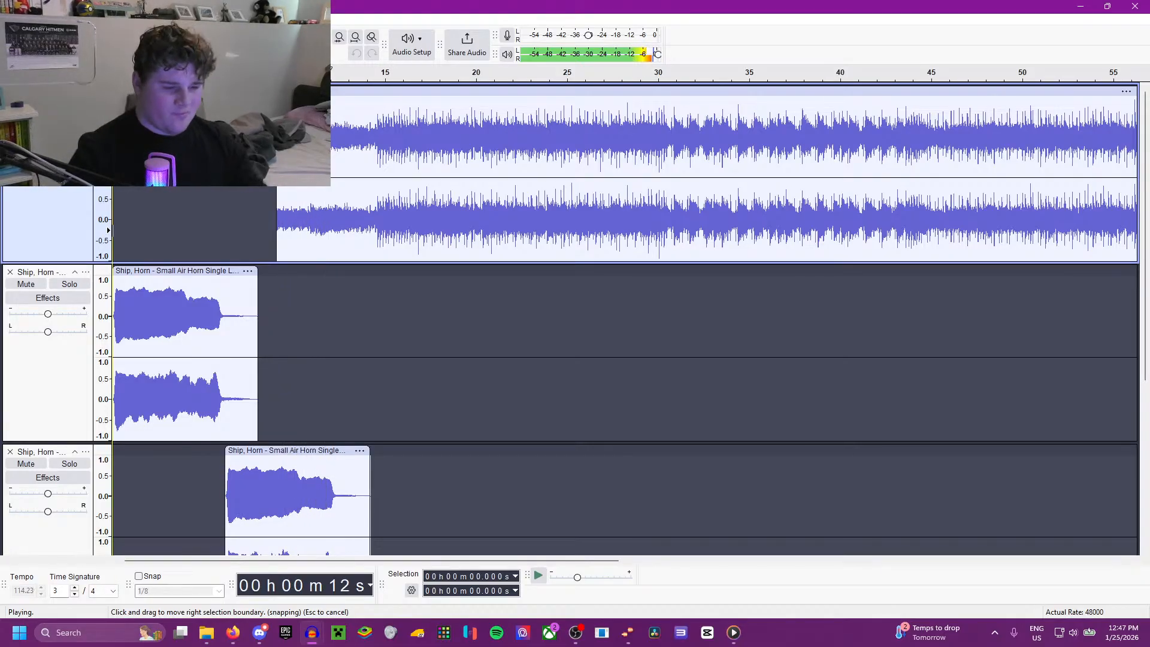
{"action": "key", "text": "space"}
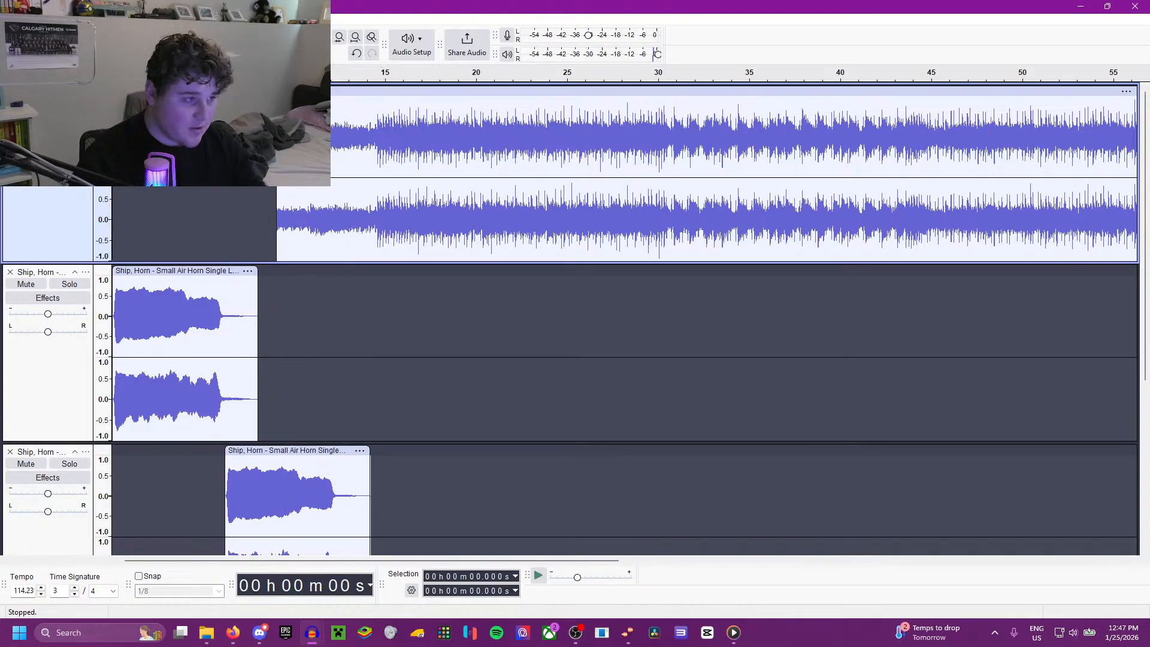
Step: Save the project as Idaho Steelheads in AUP3 format
{"action": "left_click", "coordinate": [10, 19]}
{"action": "left_click", "coordinate": [47, 92]}
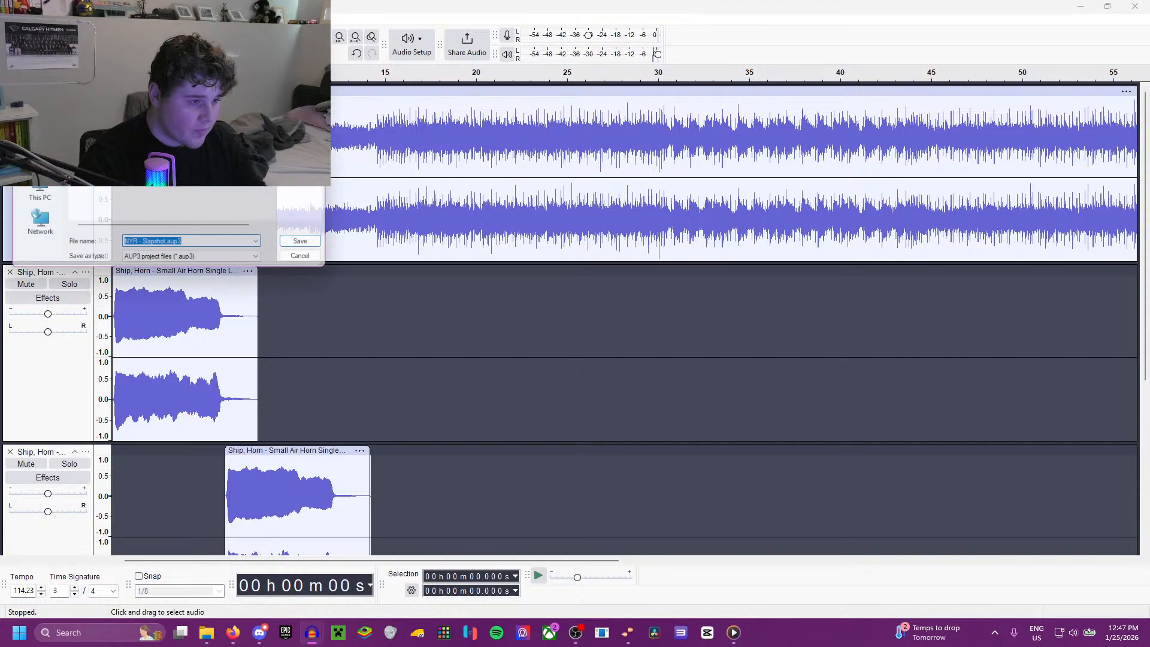
{"action": "type", "text": "Ida"}
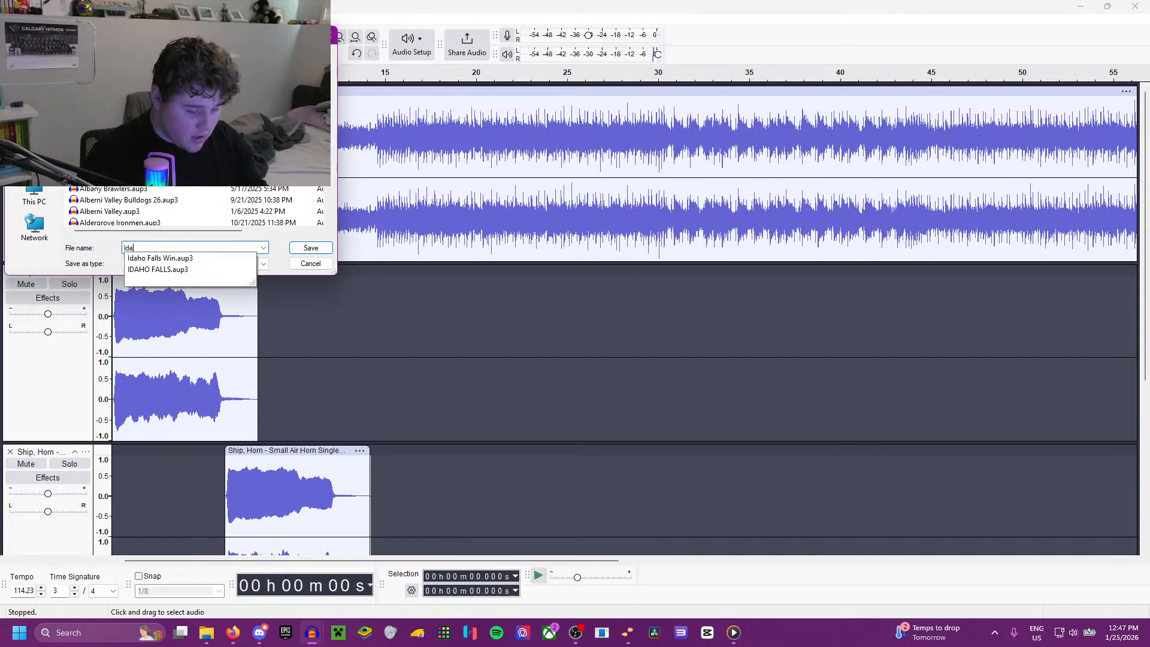
{"action": "type", "text": "ho Steelheads"}
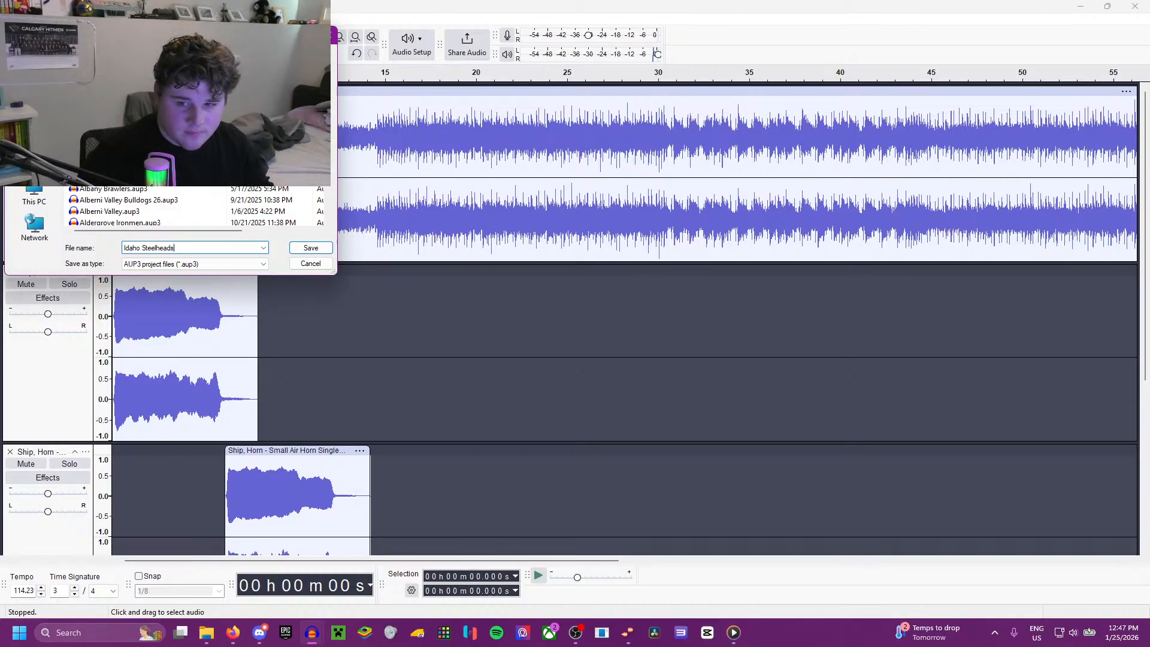
{"action": "key", "text": "Return"}
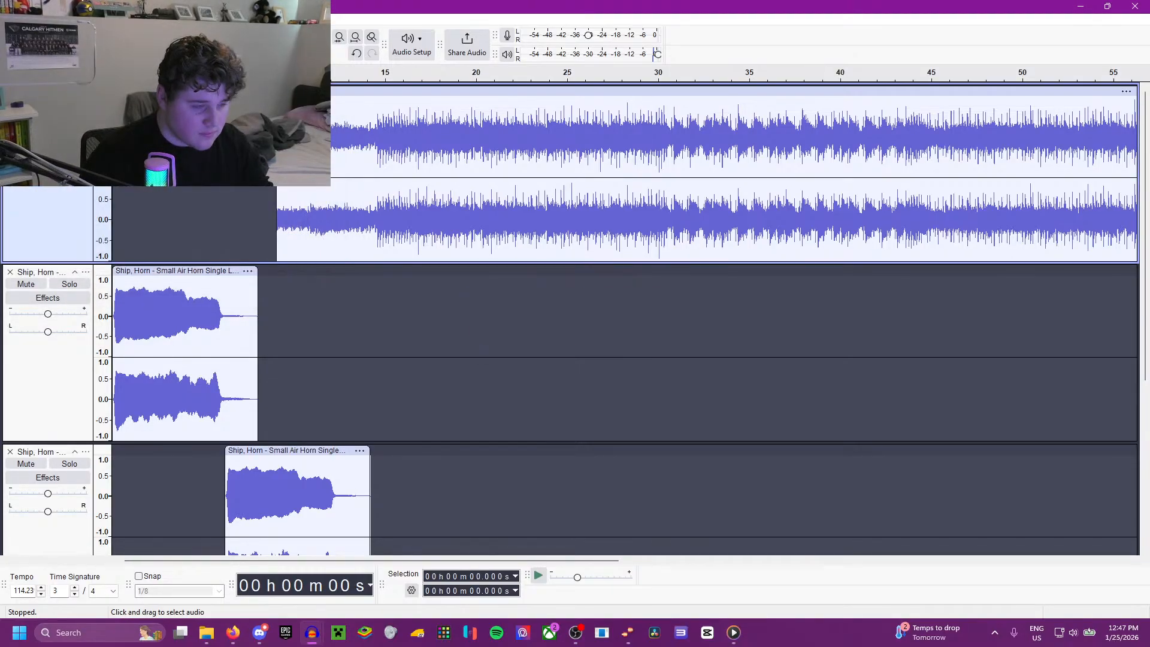
{"action": "left_click", "coordinate": [9, 20]}
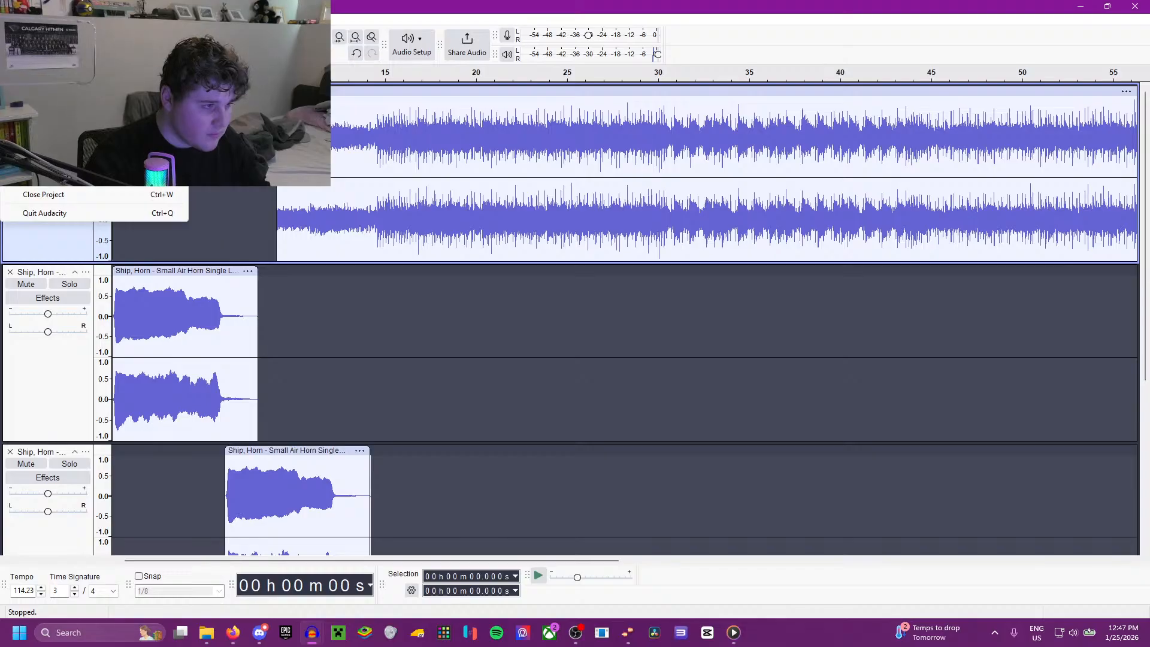
{"action": "left_click", "coordinate": [60, 103]}
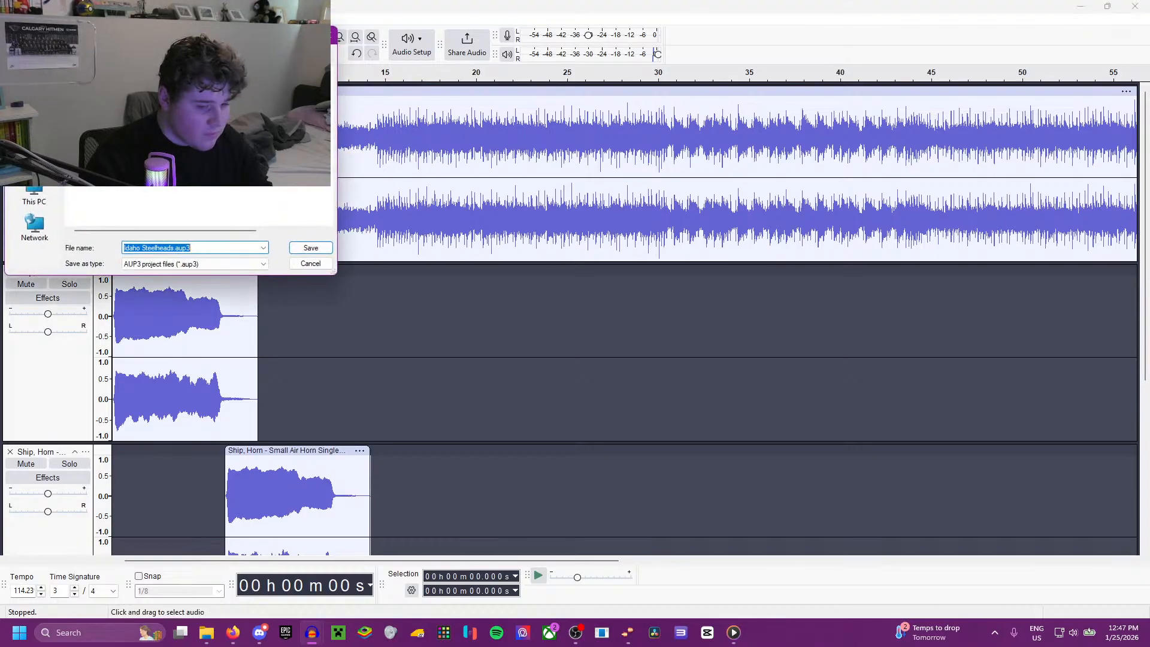
{"action": "left_click", "coordinate": [309, 249]}
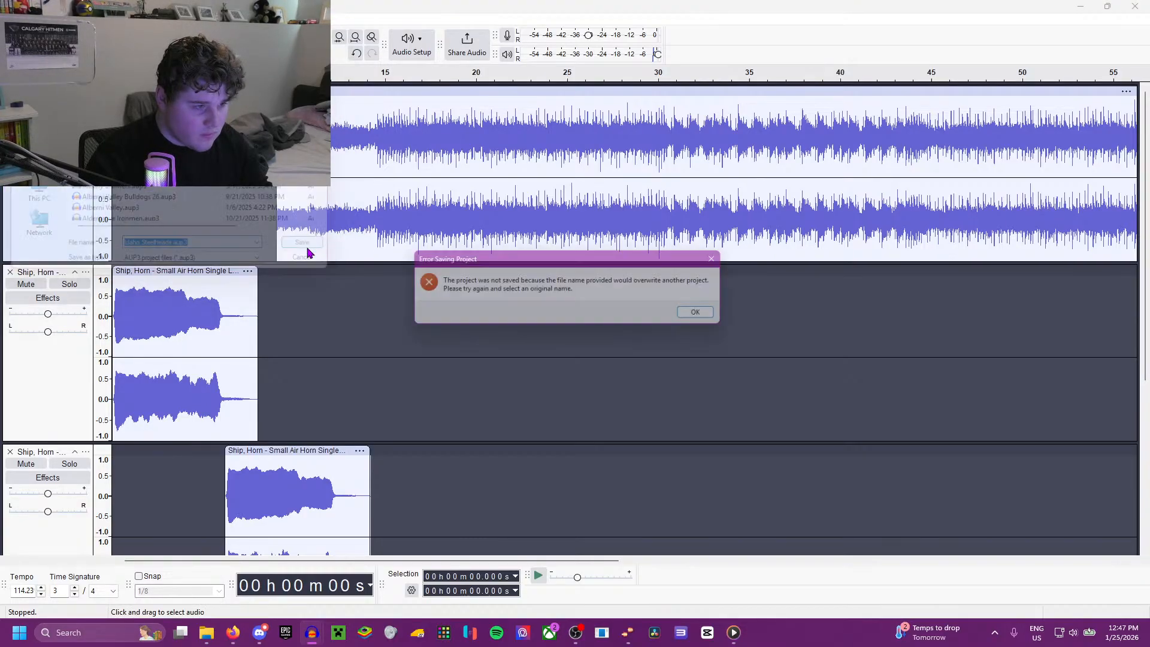
{"action": "left_click", "coordinate": [727, 258]}
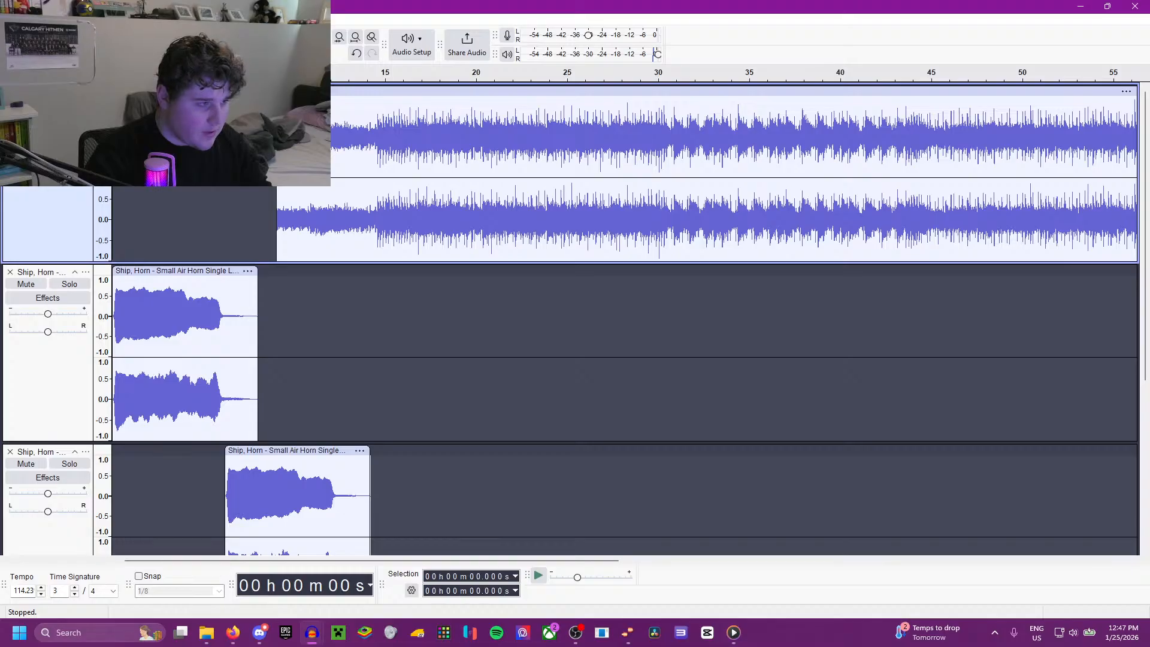
Step: Export the entire project as the stereo 44100 Hz, 16-bit PCM file Idaho Steelheads.wav in the ECHL 2026 folder
{"action": "left_click", "coordinate": [9, 19]}
{"action": "left_click", "coordinate": [50, 122]}
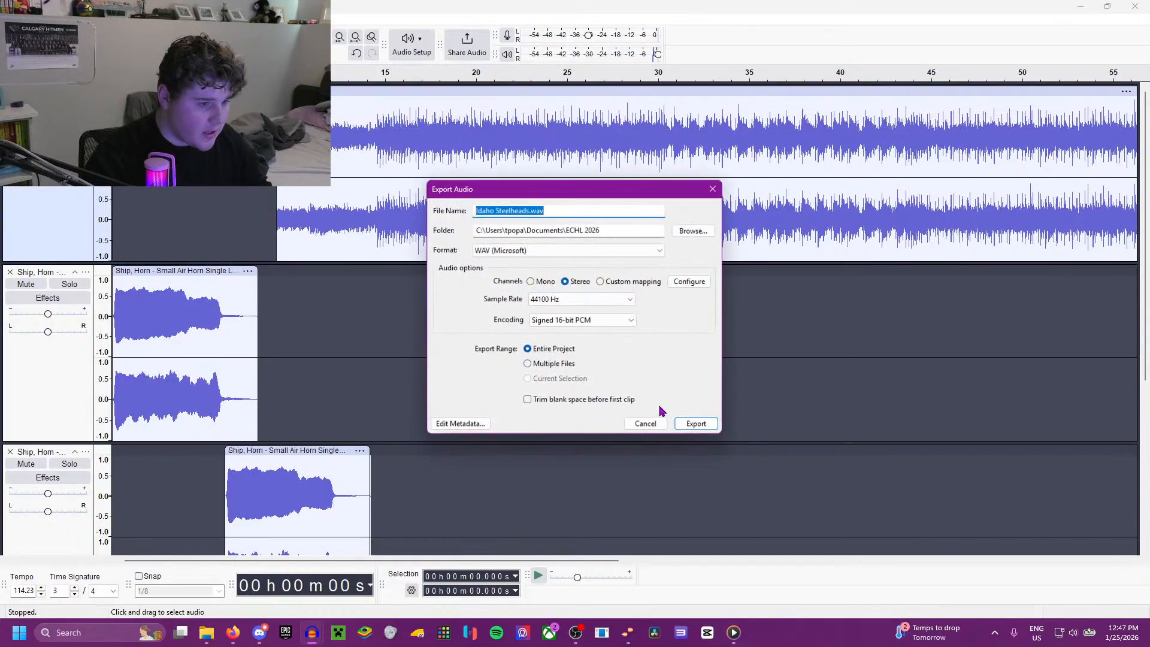
{"action": "left_click", "coordinate": [697, 424]}
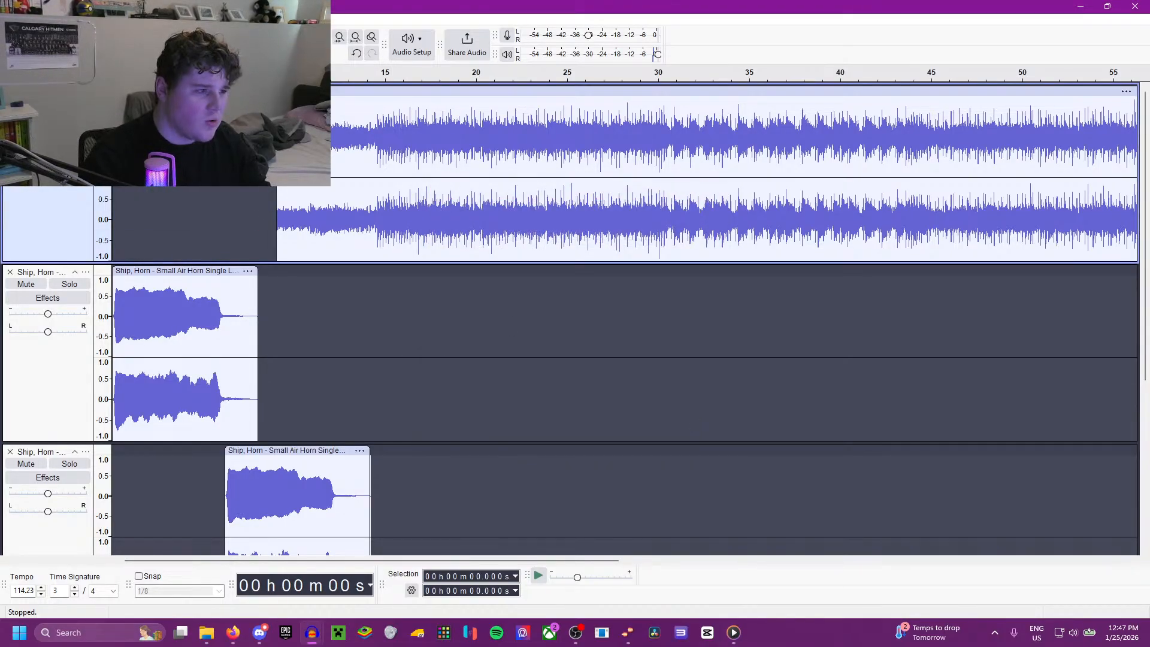
Step: Reopen the audio export and remove the artist name, track title, album title, year and TXXX values from its metadata
{"action": "left_click", "coordinate": [10, 19]}
{"action": "left_click", "coordinate": [45, 122]}
{"action": "left_click", "coordinate": [463, 424]}
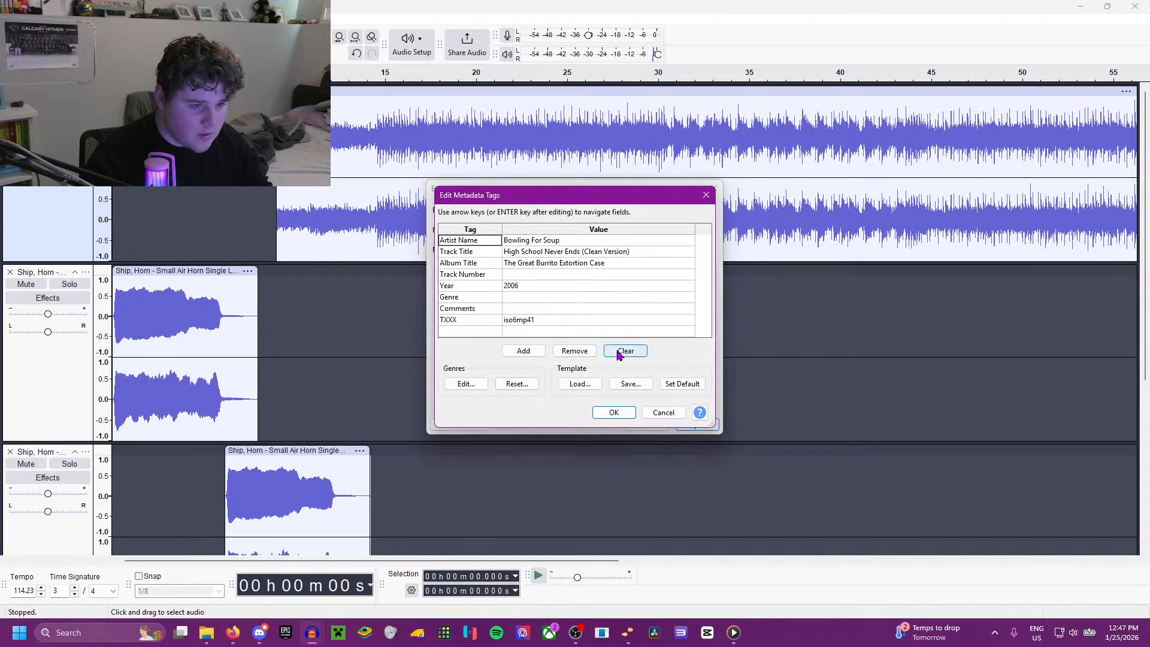
{"action": "left_click", "coordinate": [579, 355]}
{"action": "left_click", "coordinate": [548, 253]}
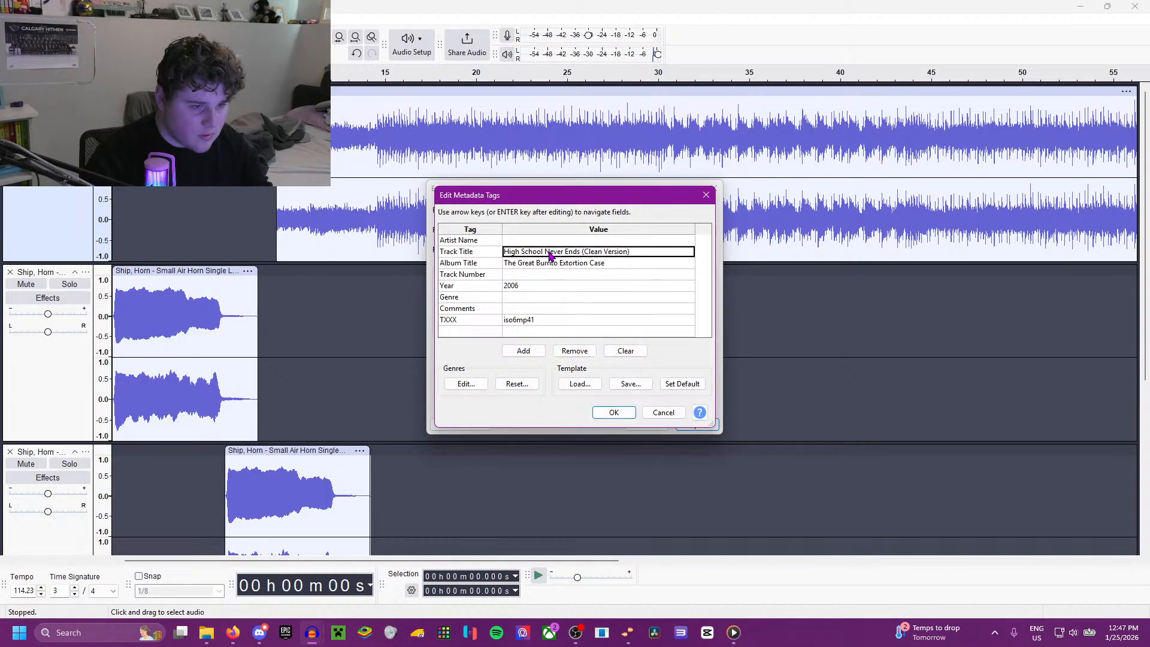
{"action": "left_click", "coordinate": [565, 355]}
{"action": "left_click", "coordinate": [574, 267]}
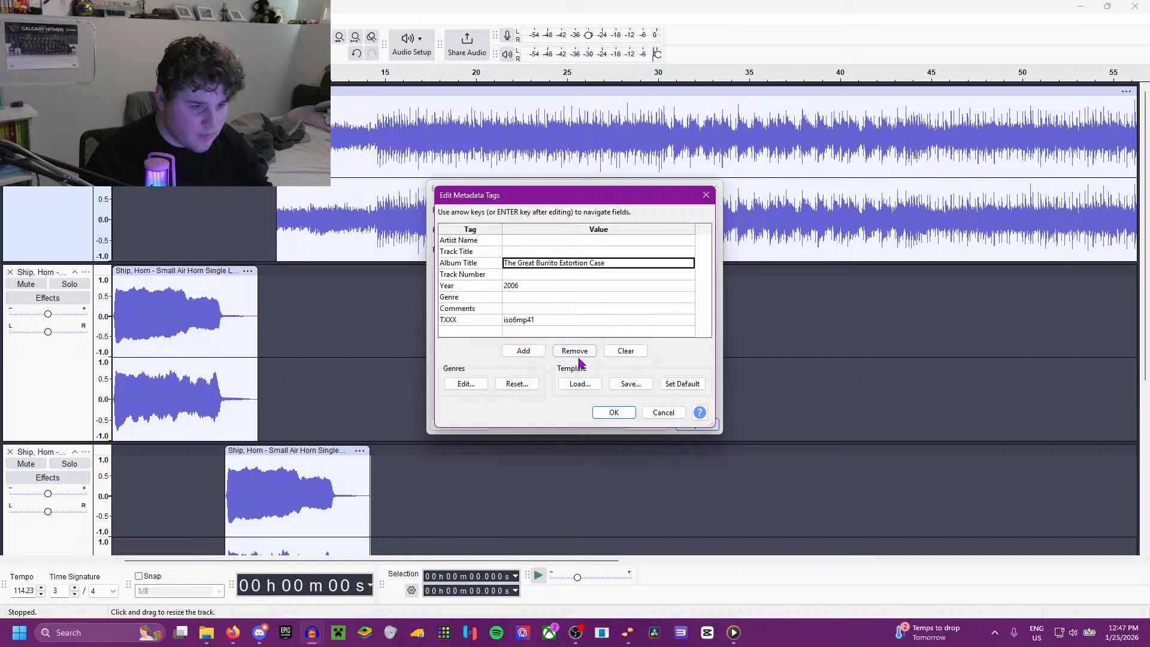
{"action": "left_click", "coordinate": [576, 353]}
{"action": "left_click", "coordinate": [528, 287]}
{"action": "left_click", "coordinate": [575, 352]}
{"action": "left_click", "coordinate": [531, 323]}
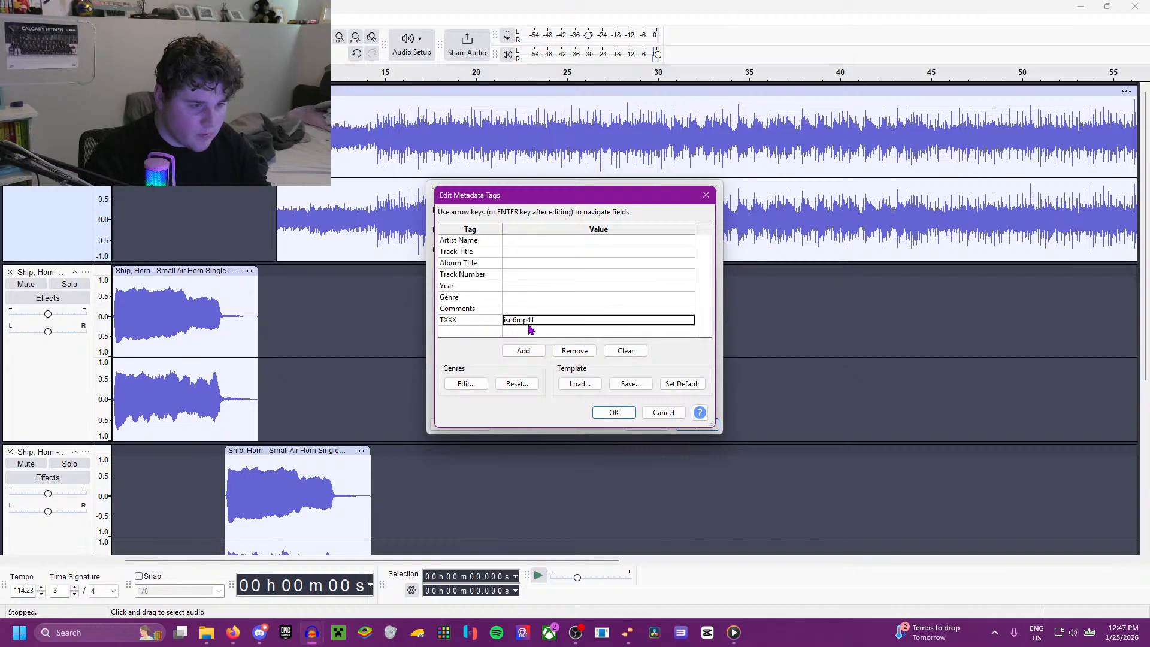
{"action": "left_click", "coordinate": [577, 354]}
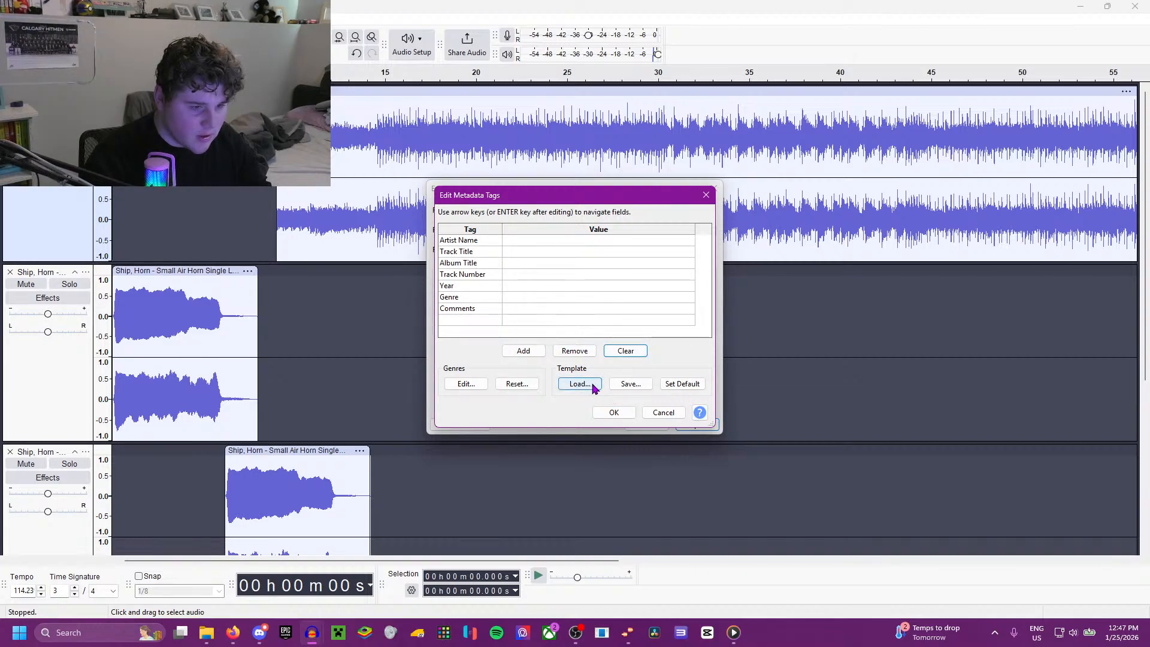
Step: Save the cleared tags as the template Tags.xml and export Idaho Steelheads.wav again, replacing the existing file
{"action": "left_click", "coordinate": [631, 386]}
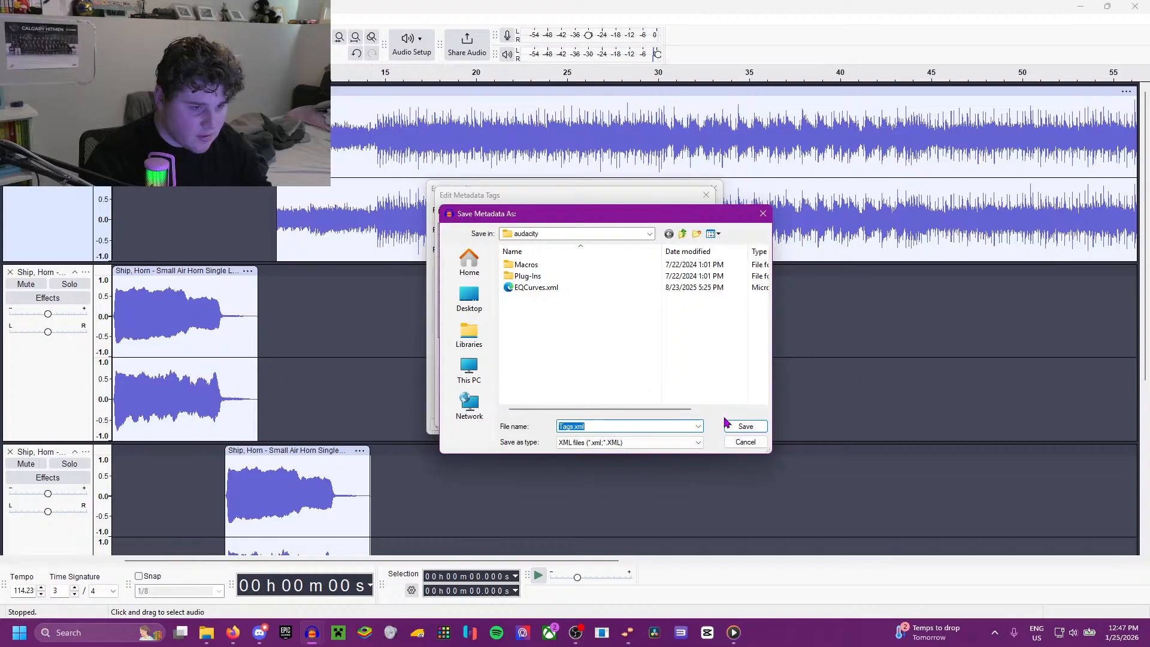
{"action": "left_click", "coordinate": [732, 427]}
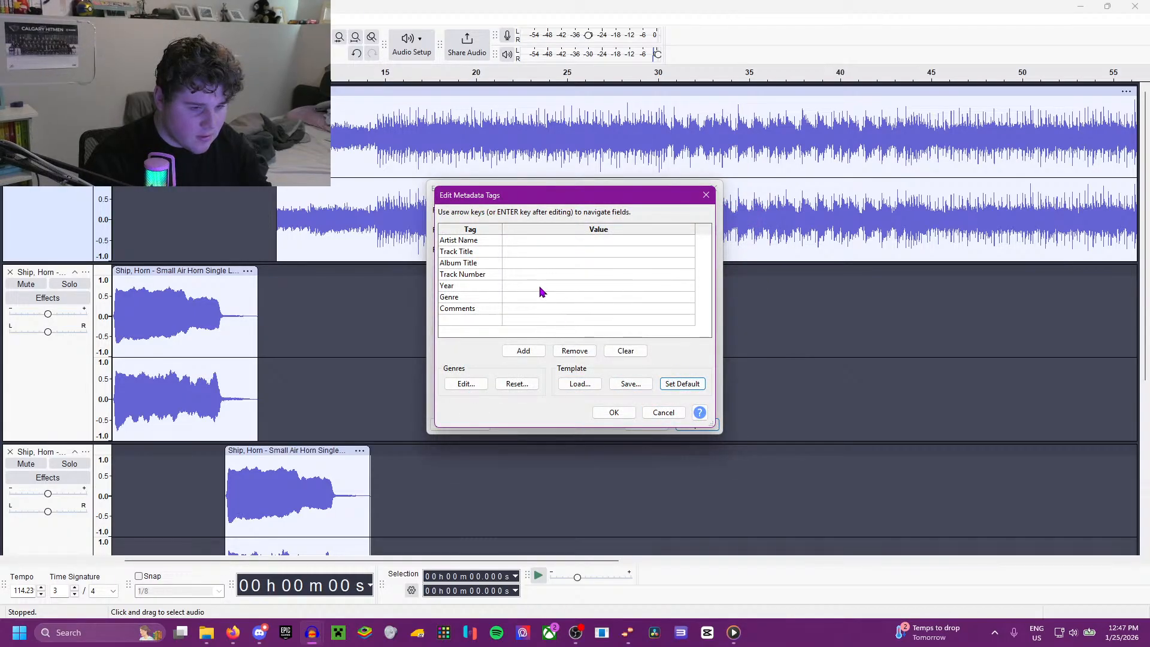
{"action": "left_click", "coordinate": [617, 414]}
{"action": "left_click", "coordinate": [698, 426]}
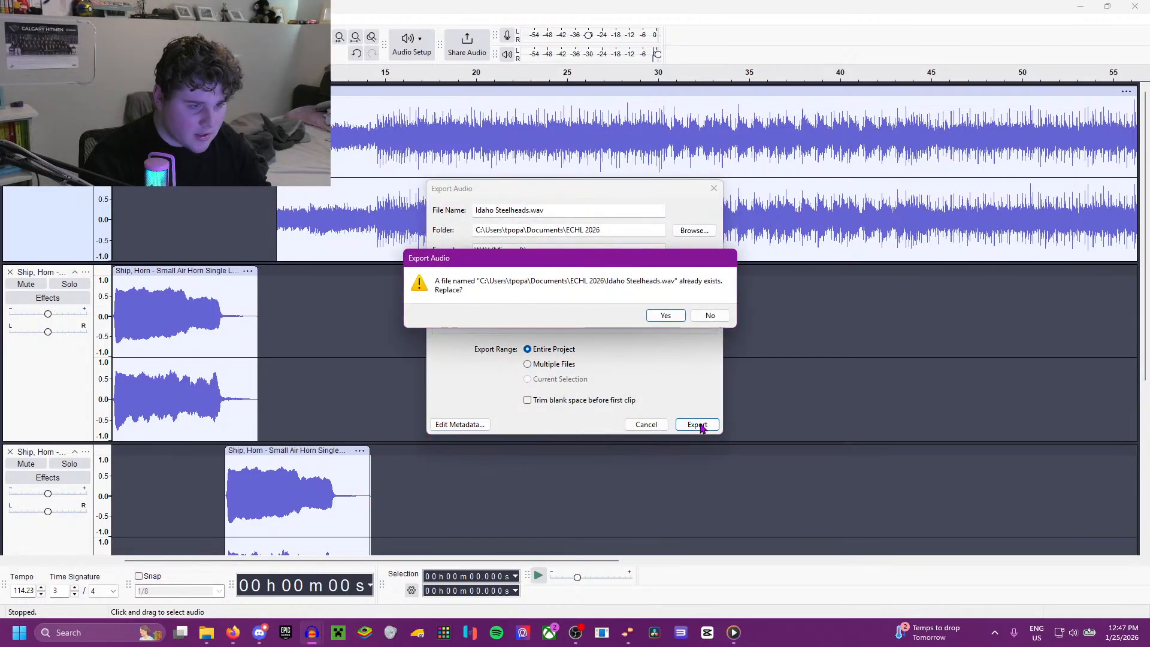
{"action": "left_click", "coordinate": [667, 315]}
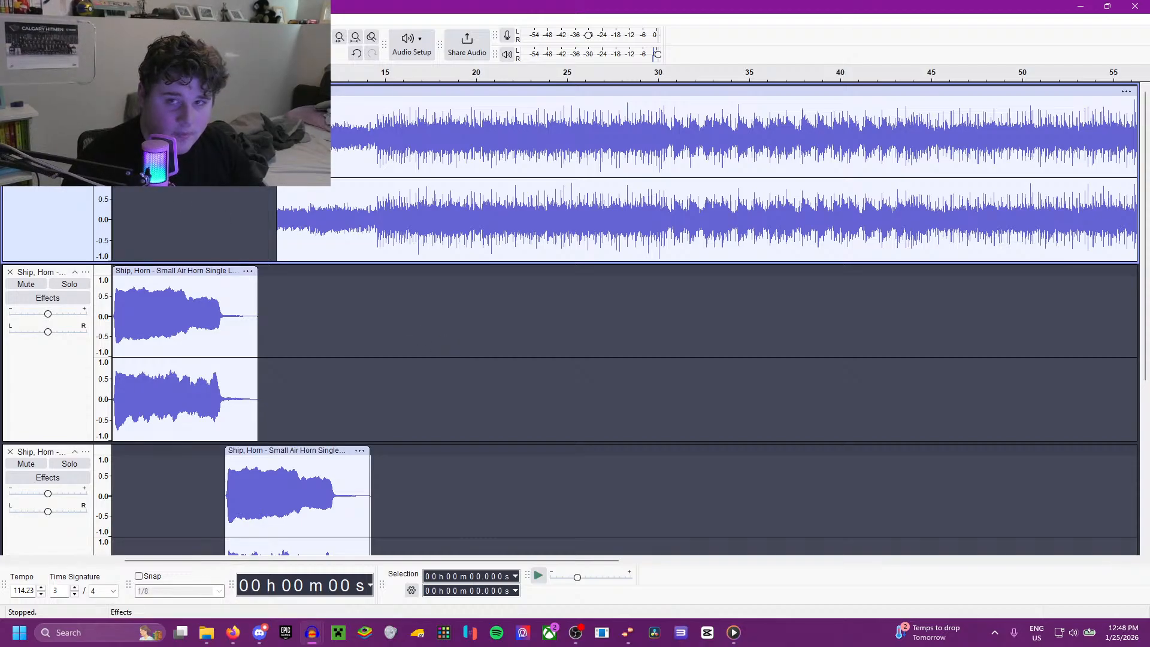
Step: Play the mix briefly from about 8.0 s to hear where the goal song enters
{"action": "left_click", "coordinate": [259, 199]}
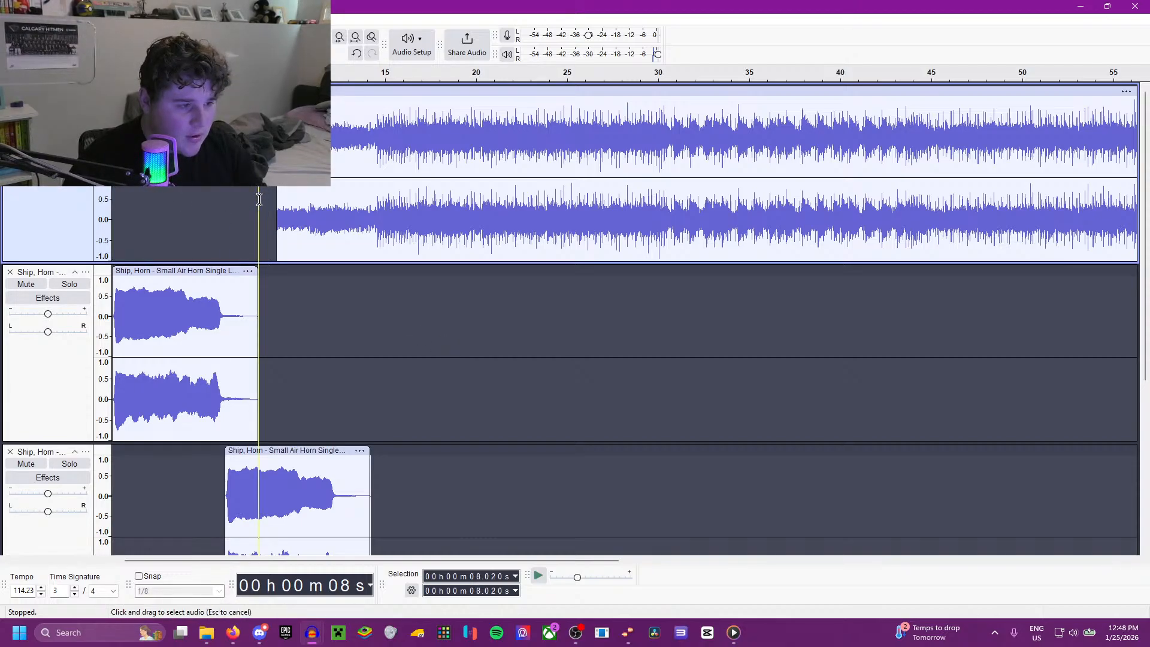
{"action": "key", "text": "space"}
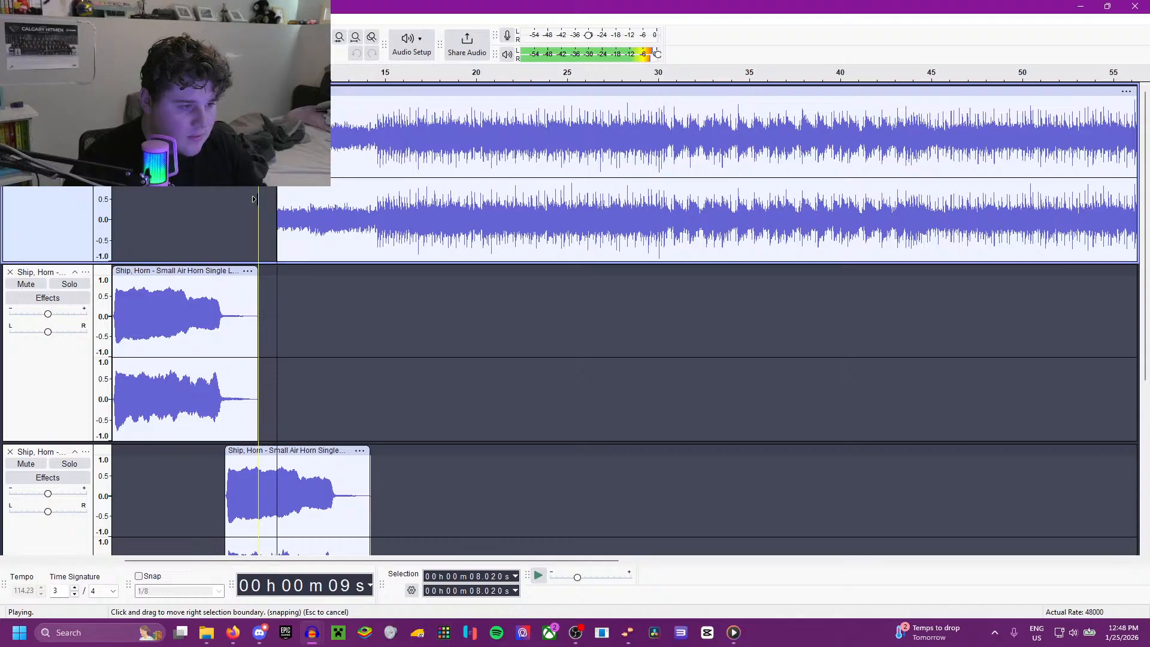
{"action": "key", "text": "space"}
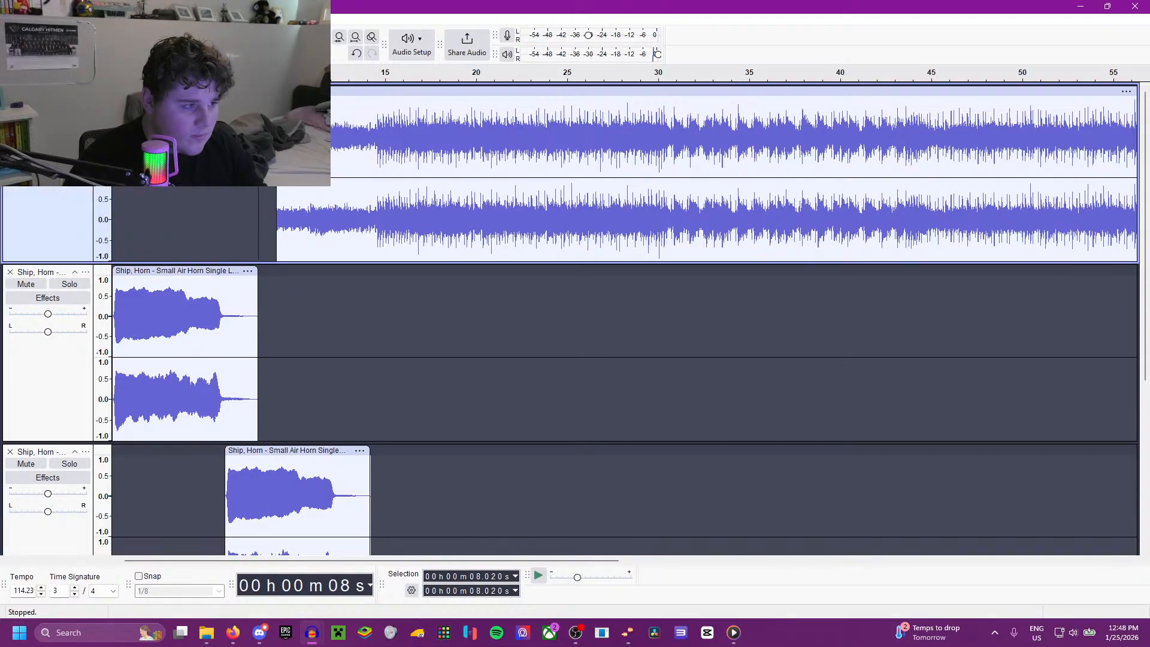
Step: Start a new project and switch to Firefox to check the ECHL team affiliation list for the next team
{"action": "key", "text": "ctrl+n"}
{"action": "left_click", "coordinate": [232, 633]}
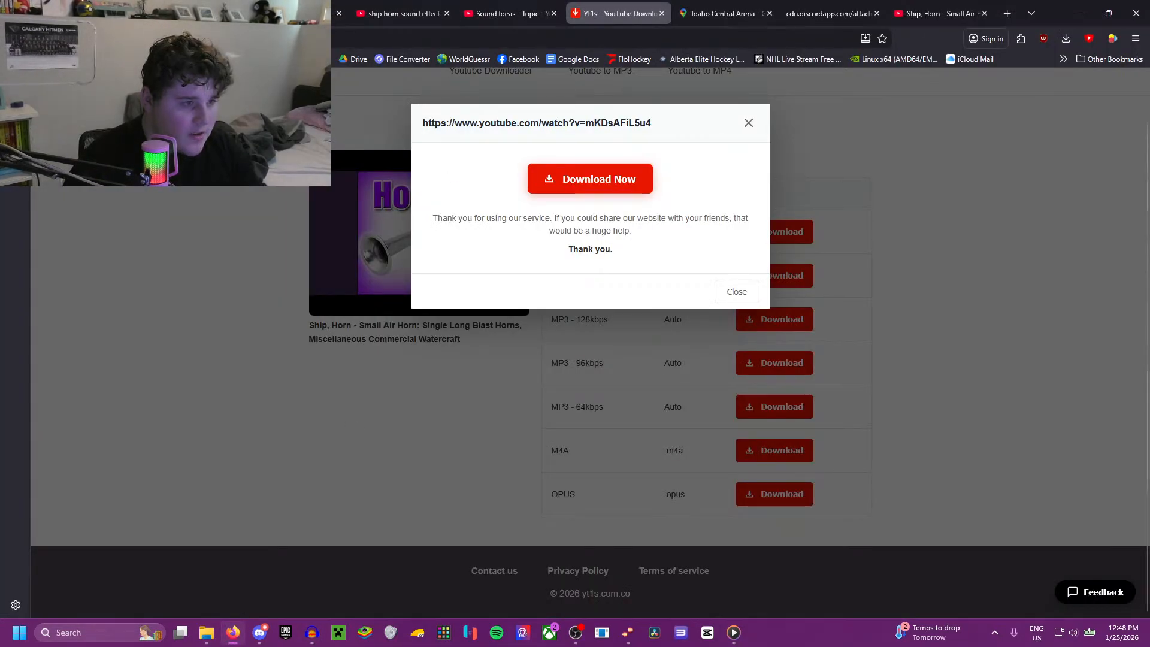
{"action": "left_click", "coordinate": [188, 13]}
{"action": "scroll", "coordinate": [333, 353], "scroll_direction": "down", "scroll_amount": 2}
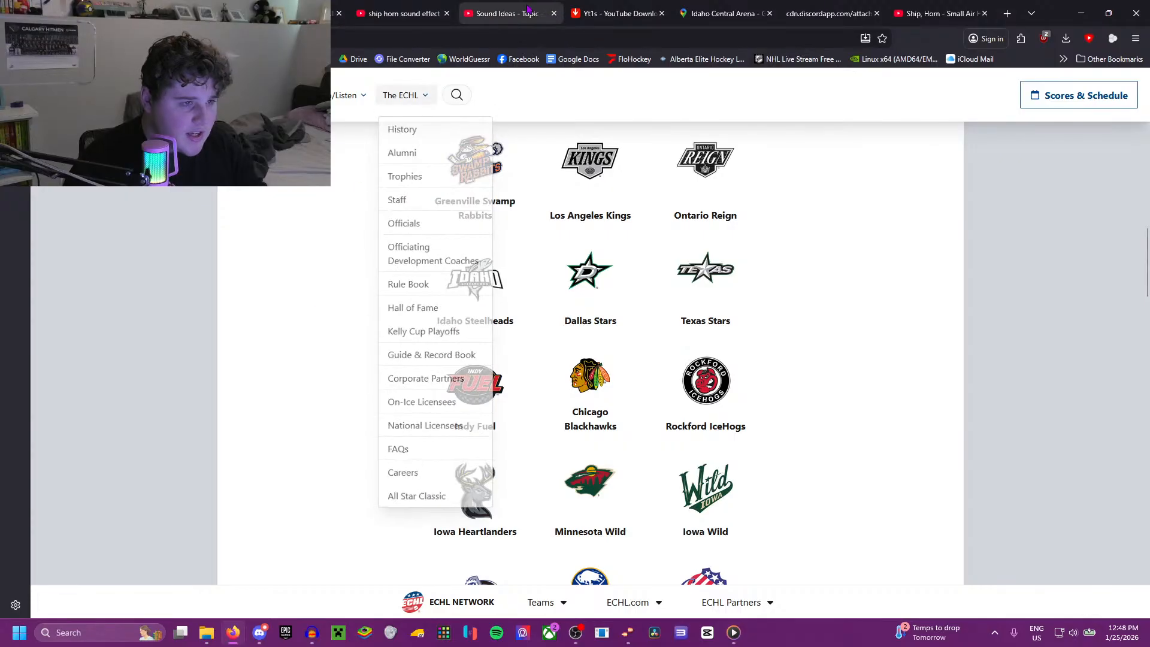
Step: Return to the FloHockey ECHL videos and search the replay list for a recent Indy Fuel home game
{"action": "left_click", "coordinate": [305, 12]}
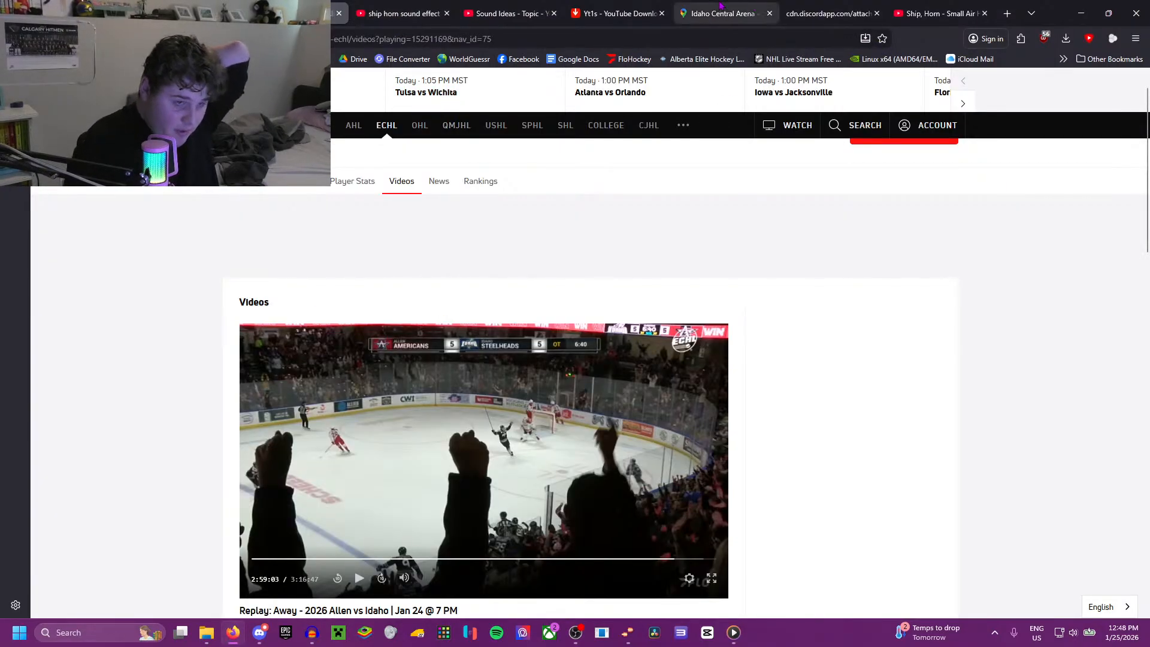
{"action": "left_click", "coordinate": [650, 6]}
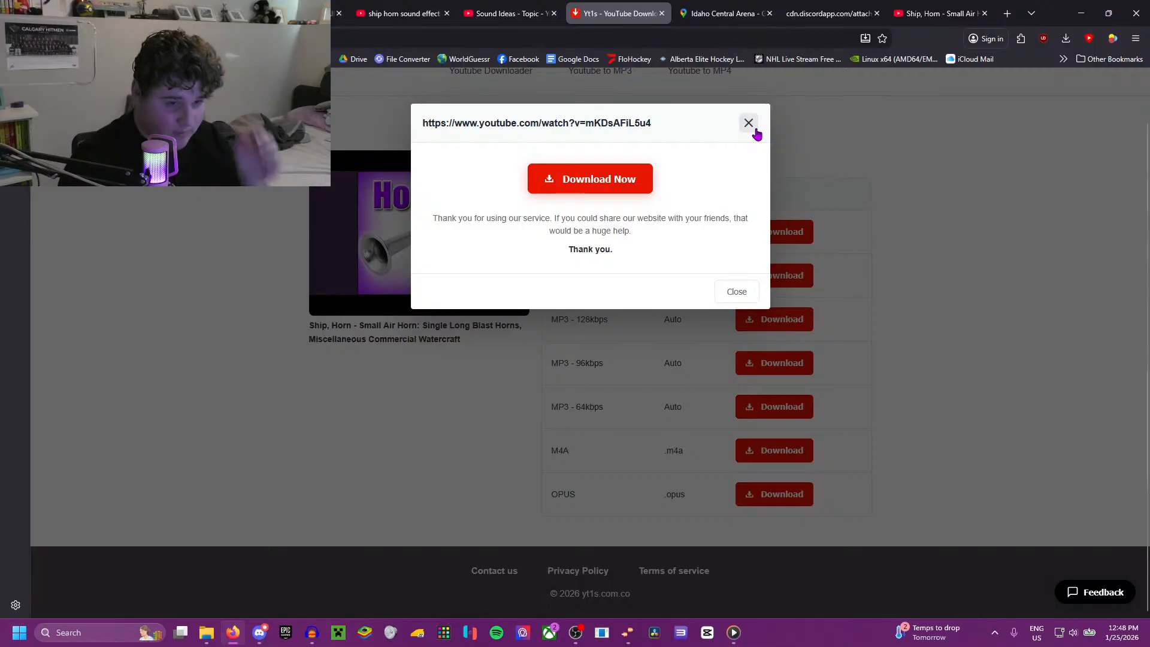
{"action": "left_click", "coordinate": [472, 8]}
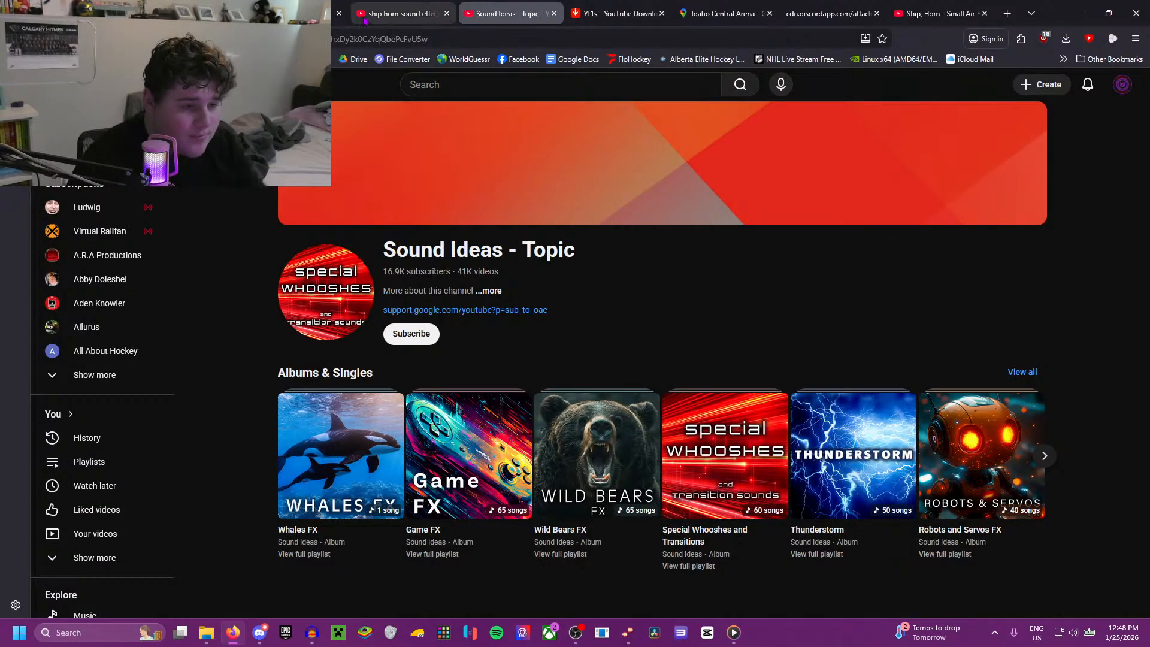
{"action": "left_click", "coordinate": [336, 13]}
{"action": "scroll", "coordinate": [436, 309], "scroll_direction": "down", "scroll_amount": 15}
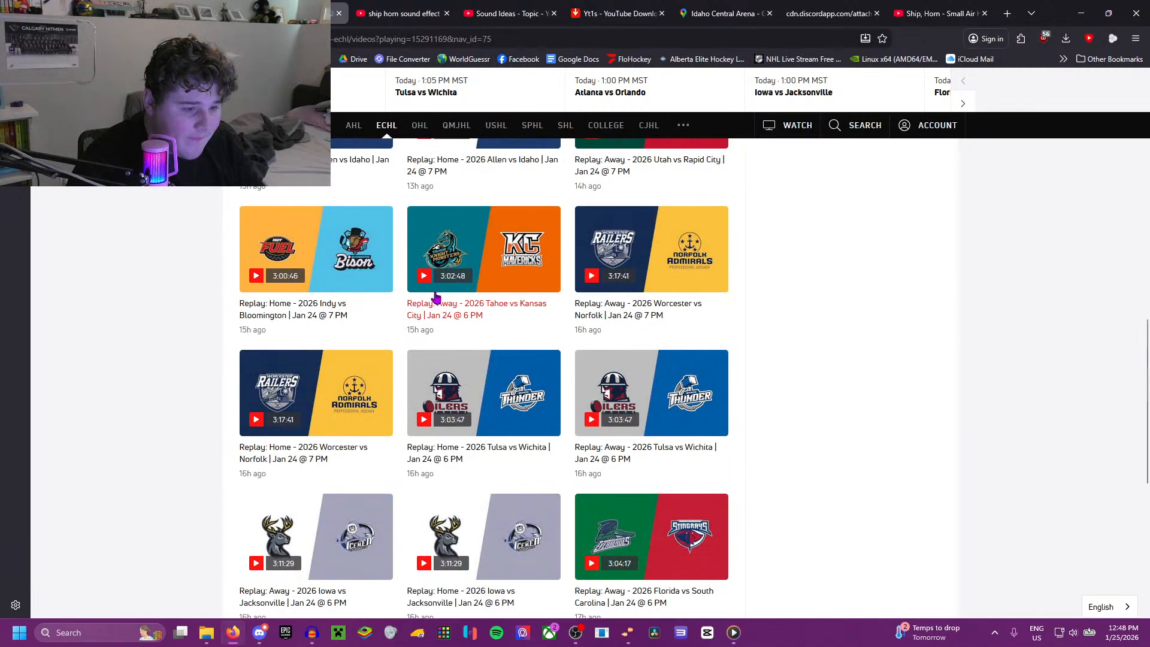
{"action": "scroll", "coordinate": [420, 277], "scroll_direction": "down", "scroll_amount": 7}
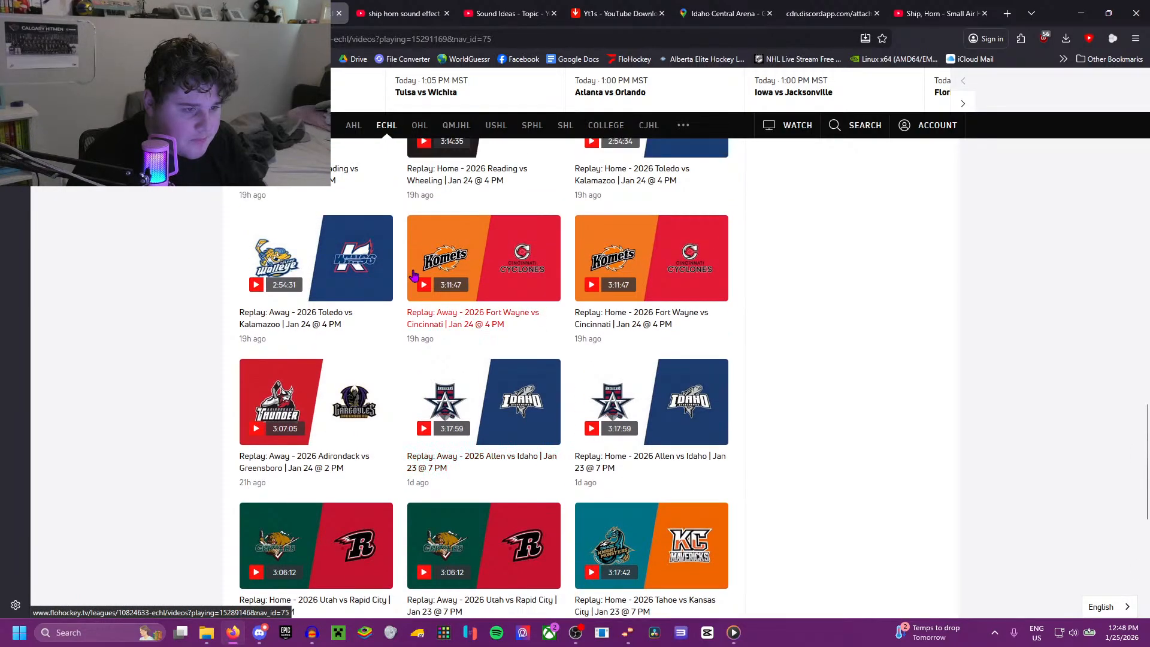
{"action": "scroll", "coordinate": [414, 275], "scroll_direction": "down", "scroll_amount": 3}
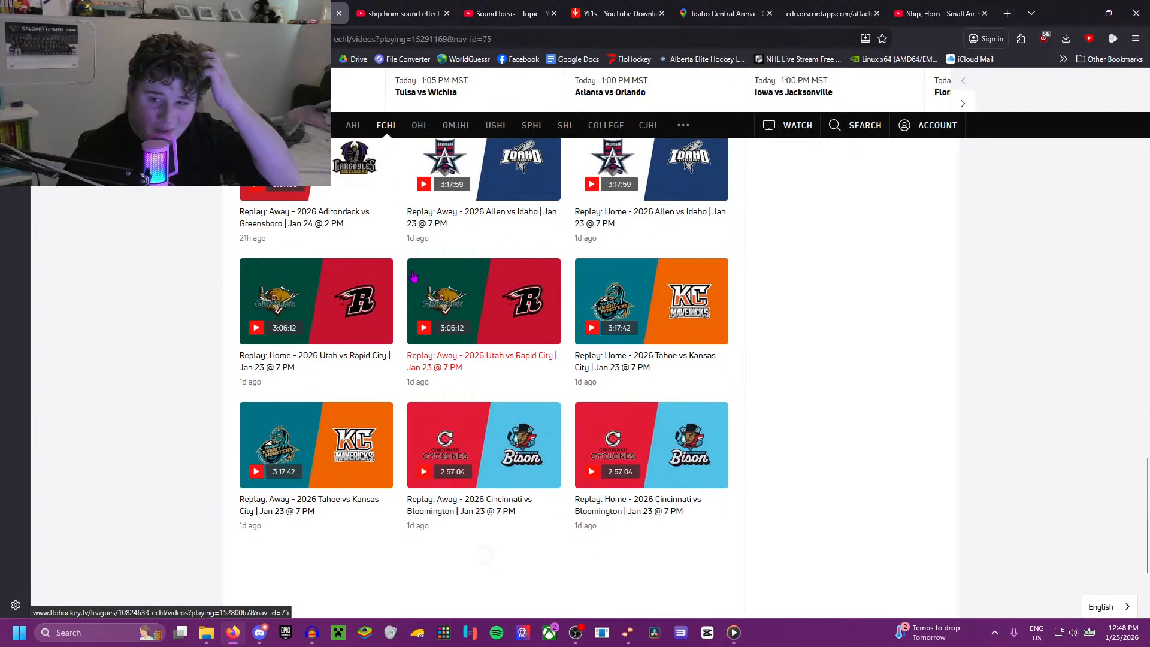
{"action": "scroll", "coordinate": [413, 275], "scroll_direction": "down", "scroll_amount": 2}
{"action": "scroll", "coordinate": [412, 274], "scroll_direction": "down", "scroll_amount": 2}
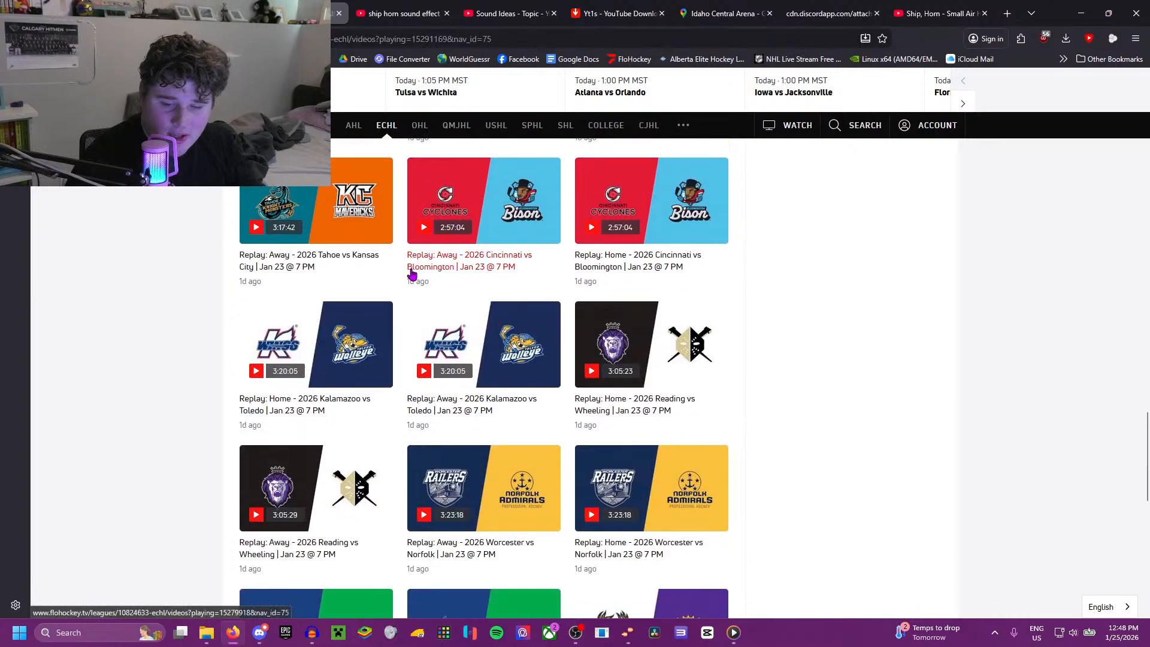
{"action": "scroll", "coordinate": [412, 274], "scroll_direction": "down", "scroll_amount": 3}
{"action": "scroll", "coordinate": [409, 270], "scroll_direction": "up", "scroll_amount": 4}
{"action": "scroll", "coordinate": [410, 270], "scroll_direction": "down", "scroll_amount": 5}
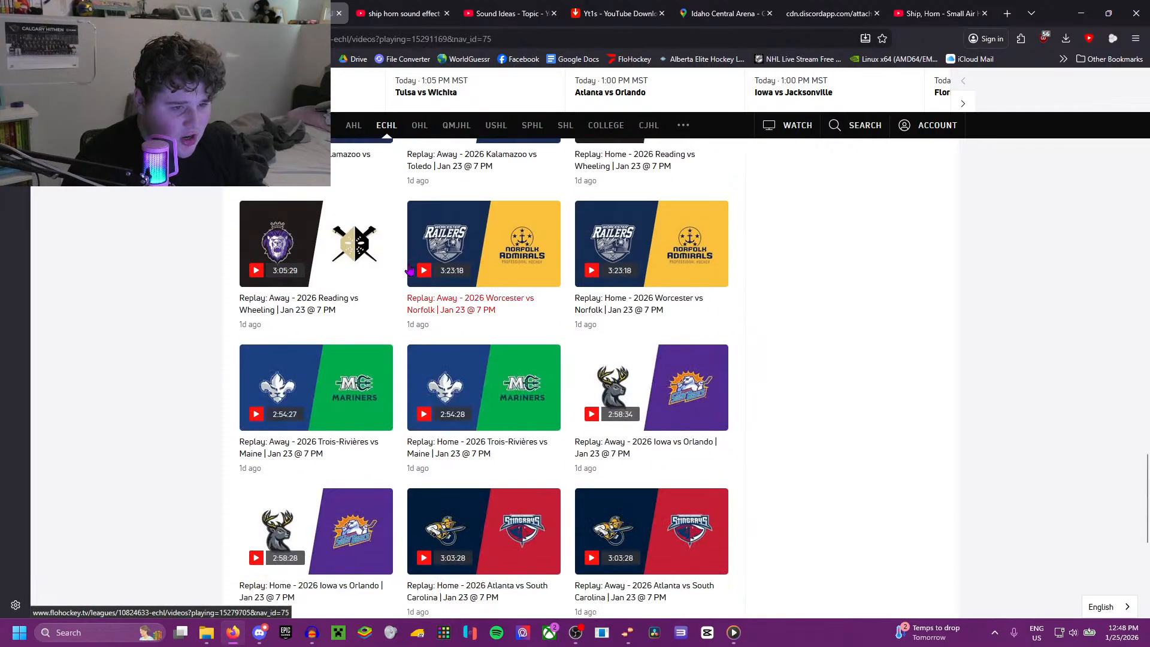
{"action": "scroll", "coordinate": [410, 271], "scroll_direction": "down", "scroll_amount": 5}
{"action": "scroll", "coordinate": [410, 269], "scroll_direction": "up", "scroll_amount": 10}
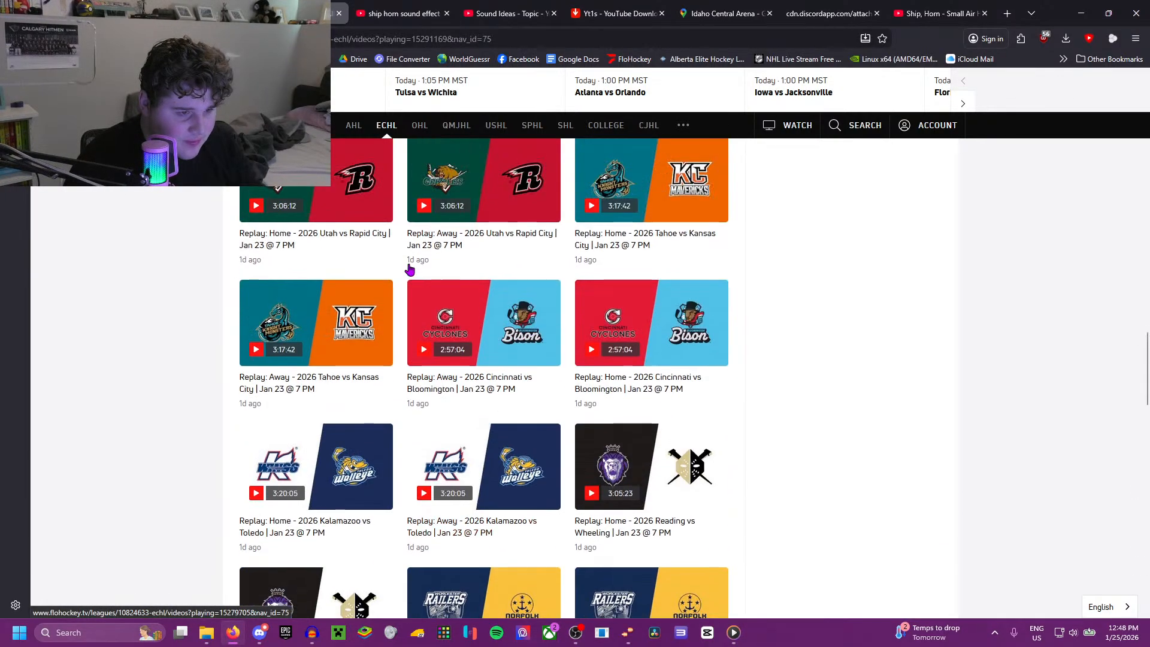
{"action": "scroll", "coordinate": [407, 271], "scroll_direction": "down", "scroll_amount": 15}
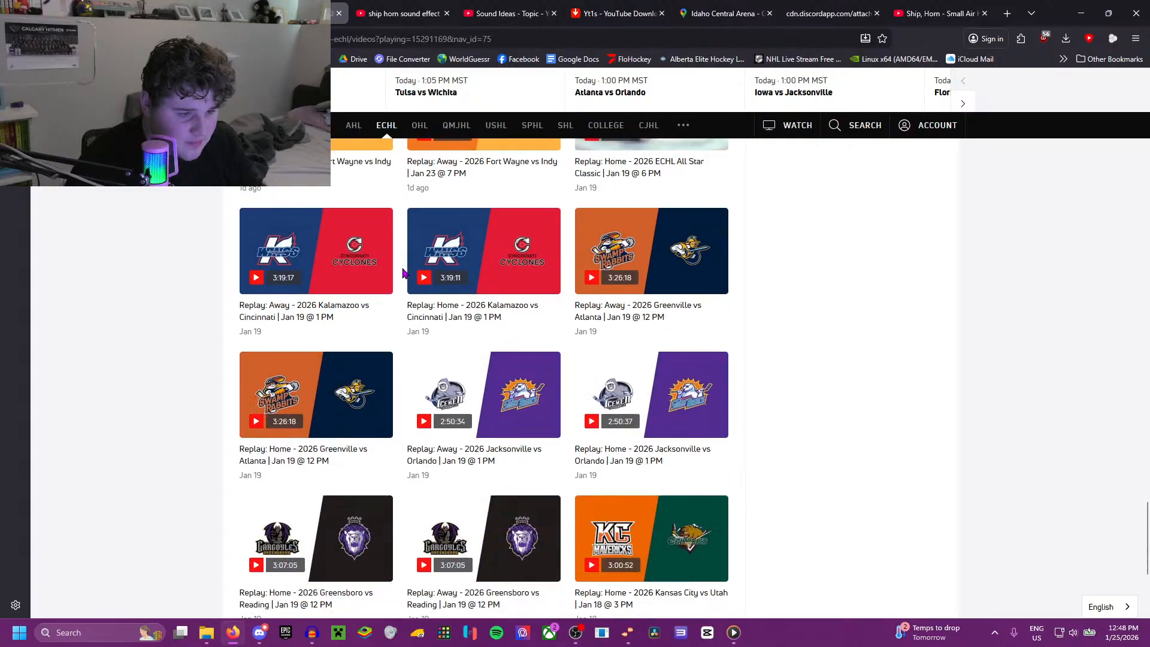
{"action": "scroll", "coordinate": [402, 274], "scroll_direction": "down", "scroll_amount": 4}
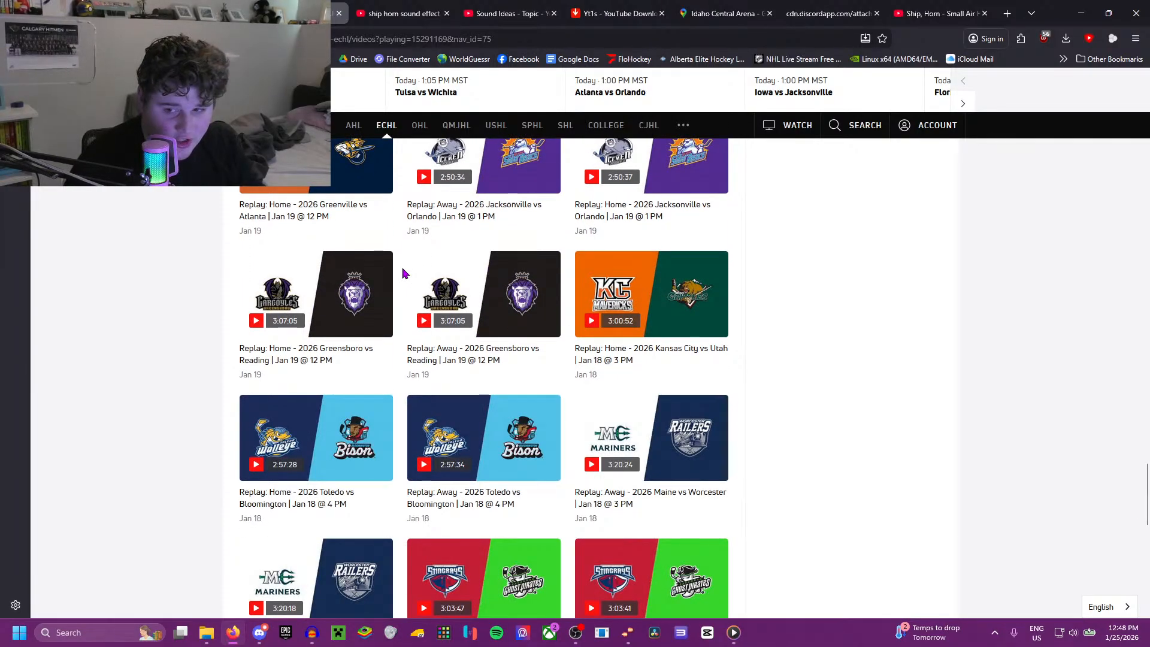
{"action": "scroll", "coordinate": [403, 274], "scroll_direction": "down", "scroll_amount": 11}
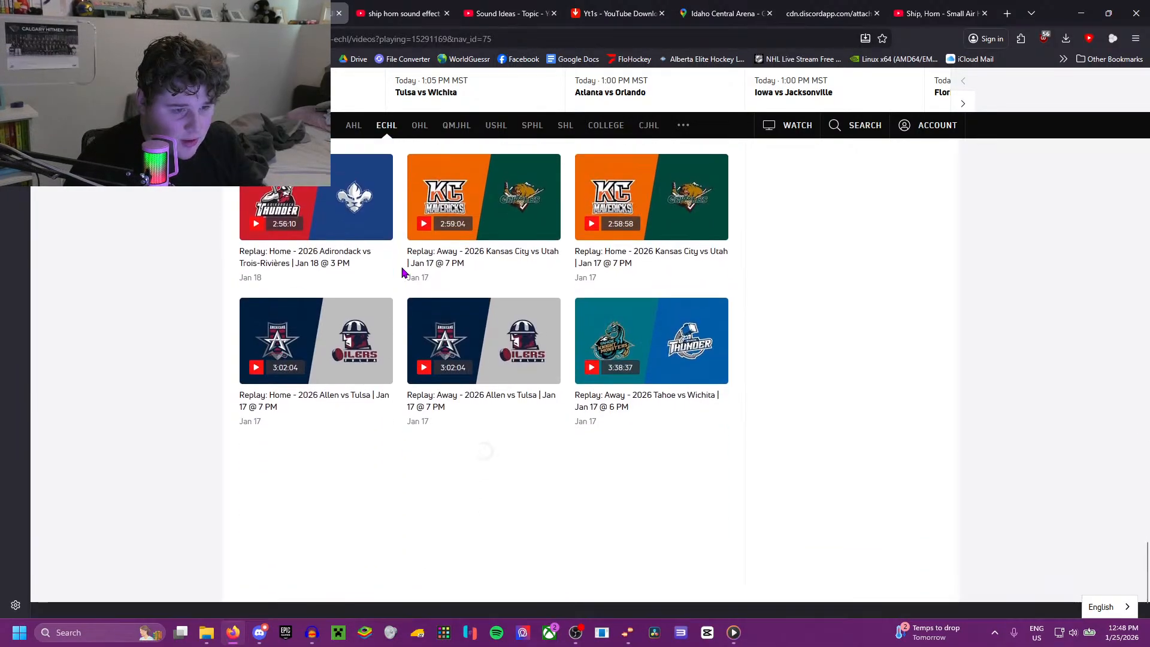
{"action": "scroll", "coordinate": [402, 273], "scroll_direction": "down", "scroll_amount": 6}
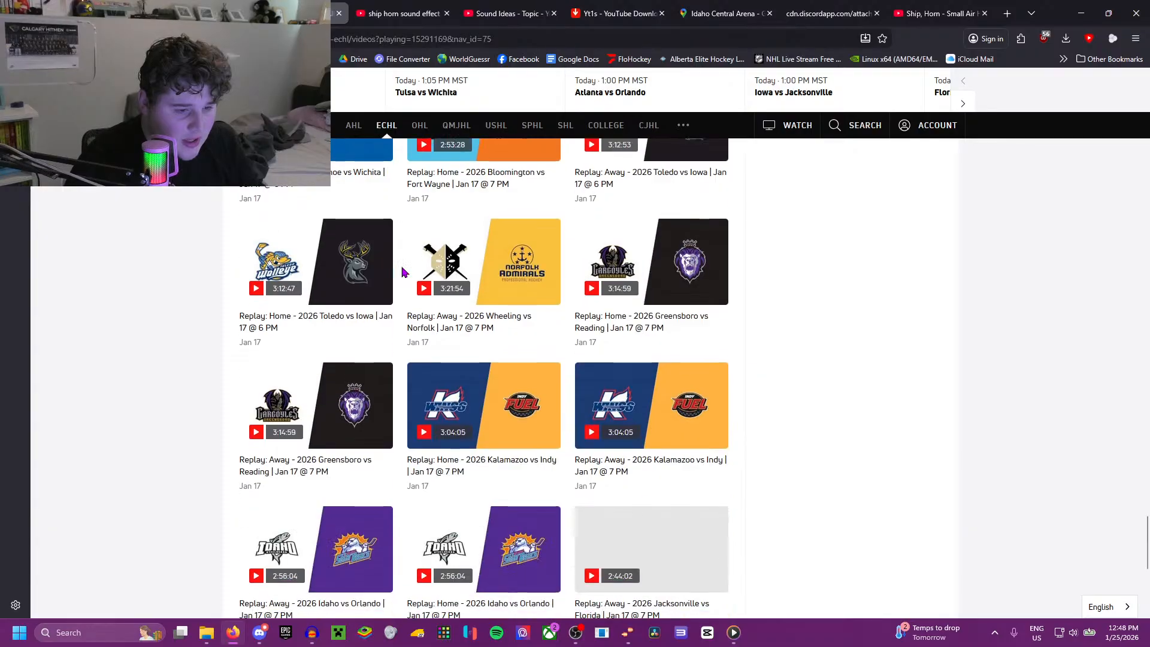
{"action": "scroll", "coordinate": [557, 420], "scroll_direction": "down", "scroll_amount": 1}
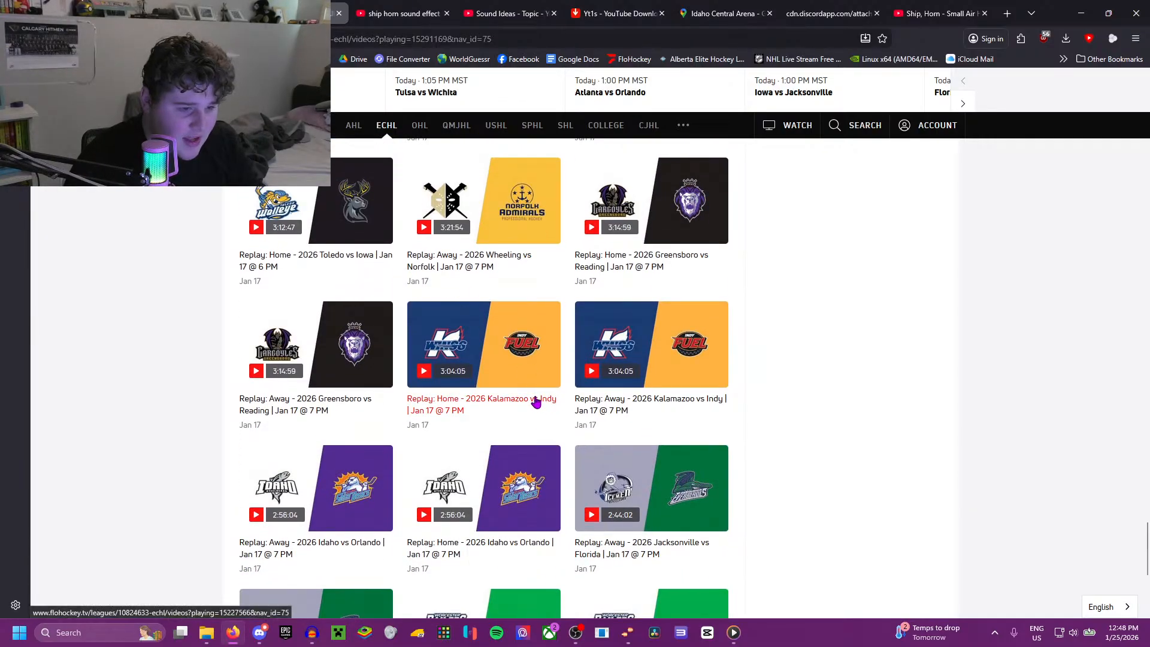
Step: Open the away replay of Kalamazoo vs Indy from Jan 17 and seek to 42:34, before Indy's first goal
{"action": "left_click", "coordinate": [612, 401]}
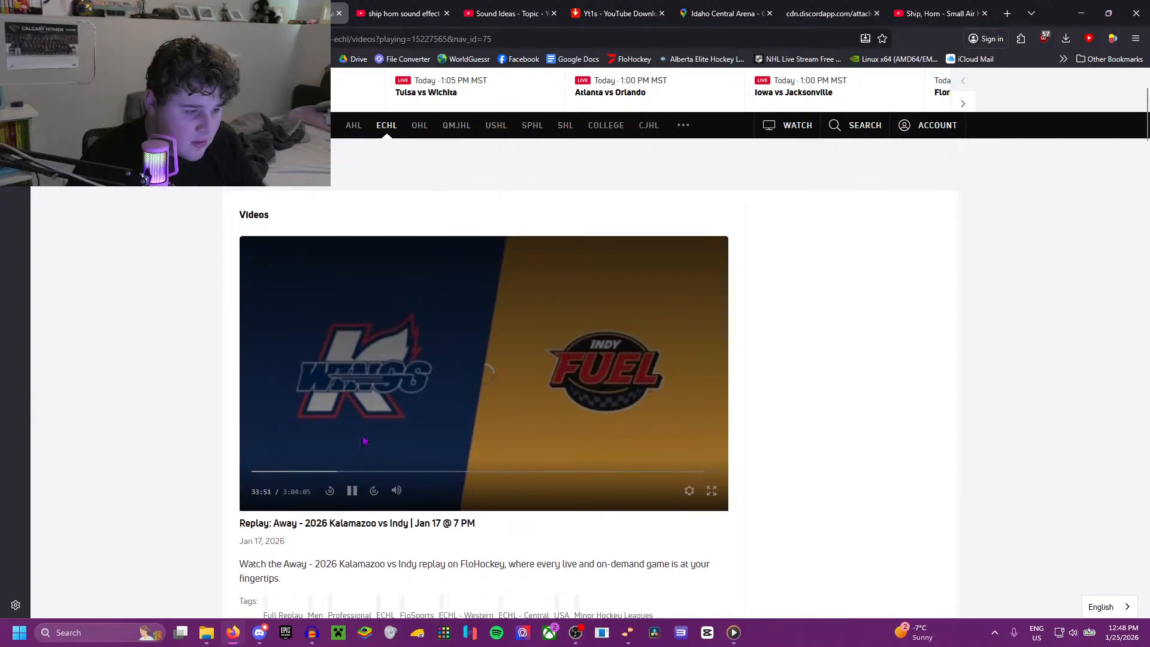
{"action": "left_click", "coordinate": [424, 472]}
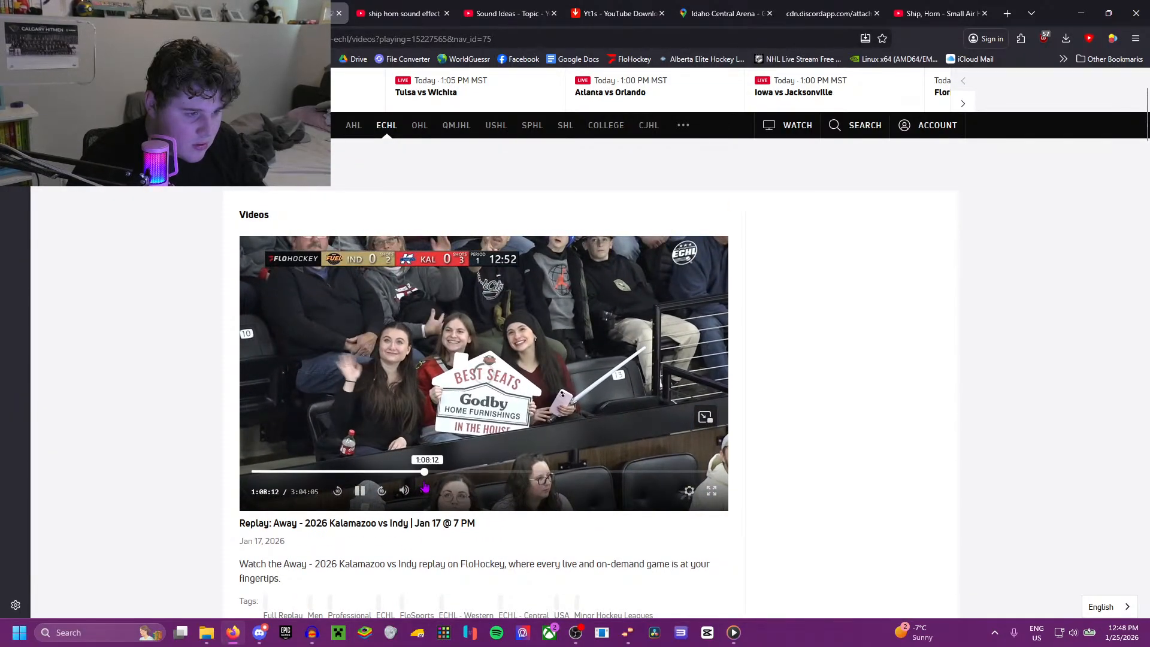
{"action": "left_click", "coordinate": [409, 474]}
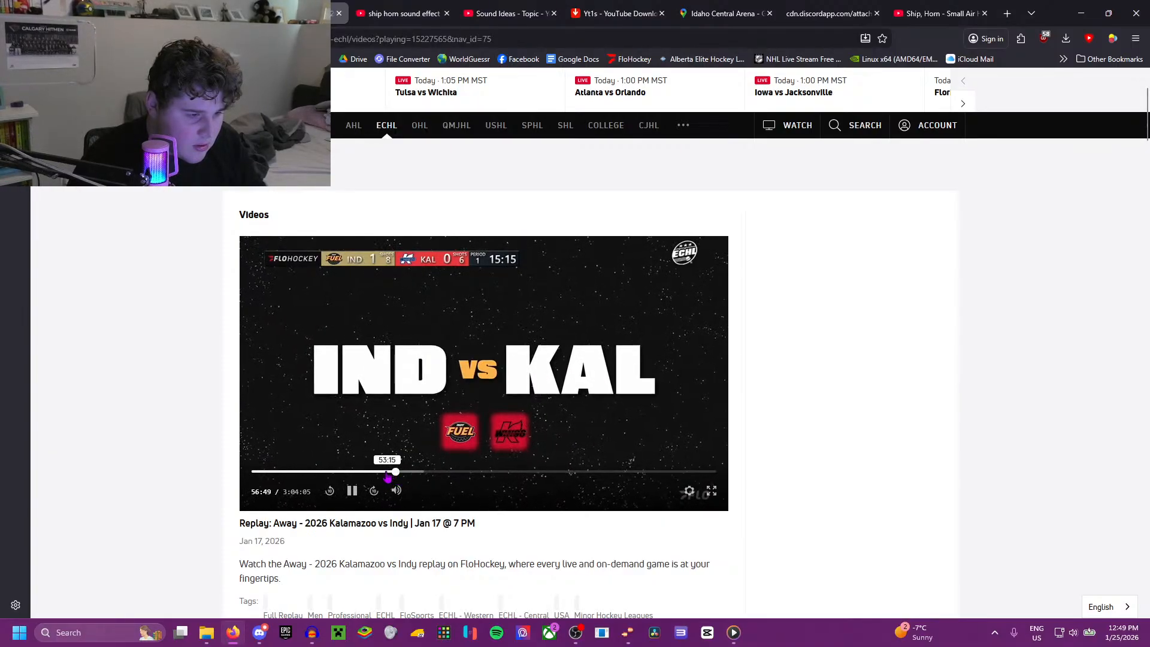
{"action": "left_click_drag", "start_coordinate": [382, 475], "coordinate": [359, 478]}
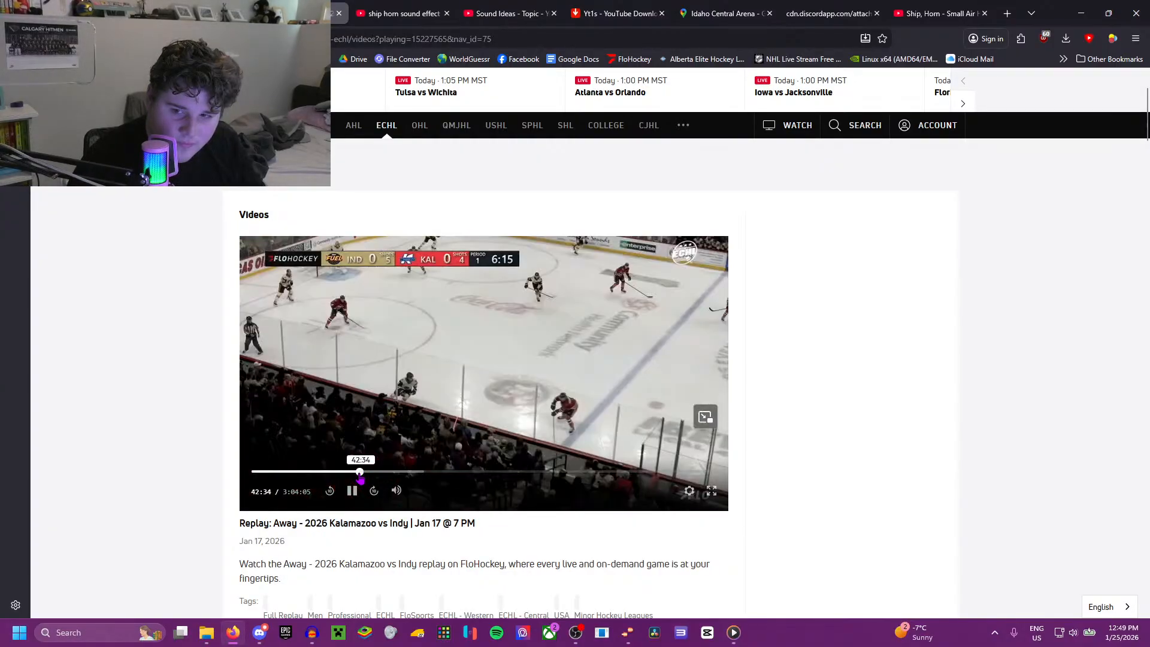
Step: Watch the replay full screen at a lower volume, skipping ahead to hear Indy's first-goal celebration, and leave full screen
{"action": "left_click", "coordinate": [712, 492]}
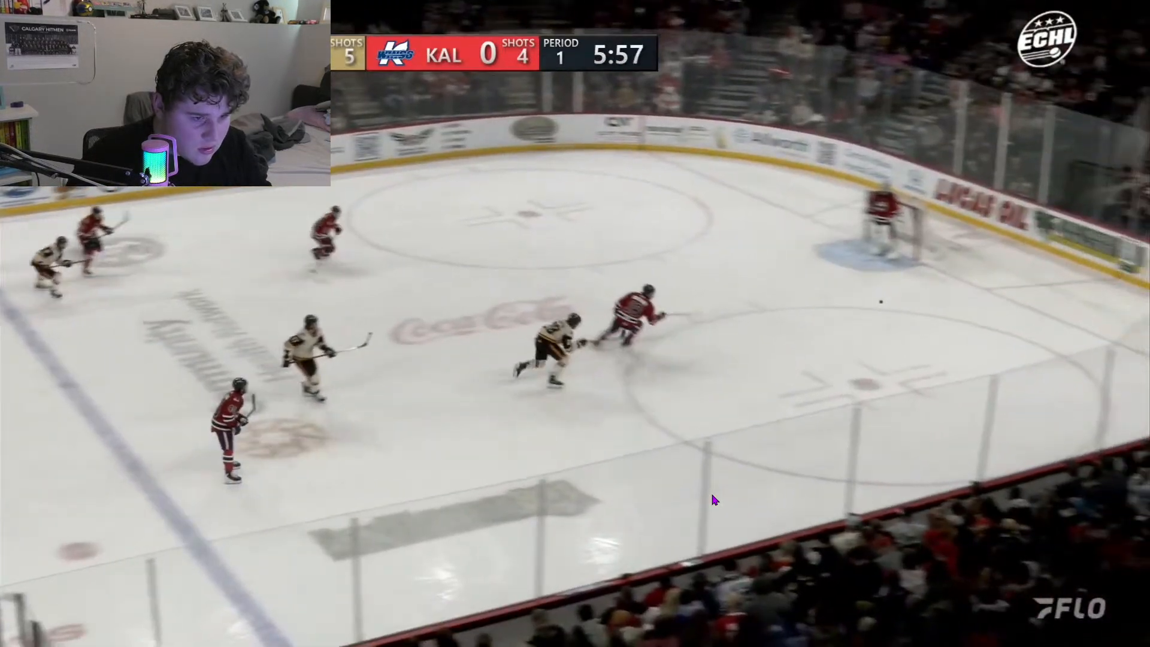
{"action": "key", "text": "XF86AudioLowerVolume"}
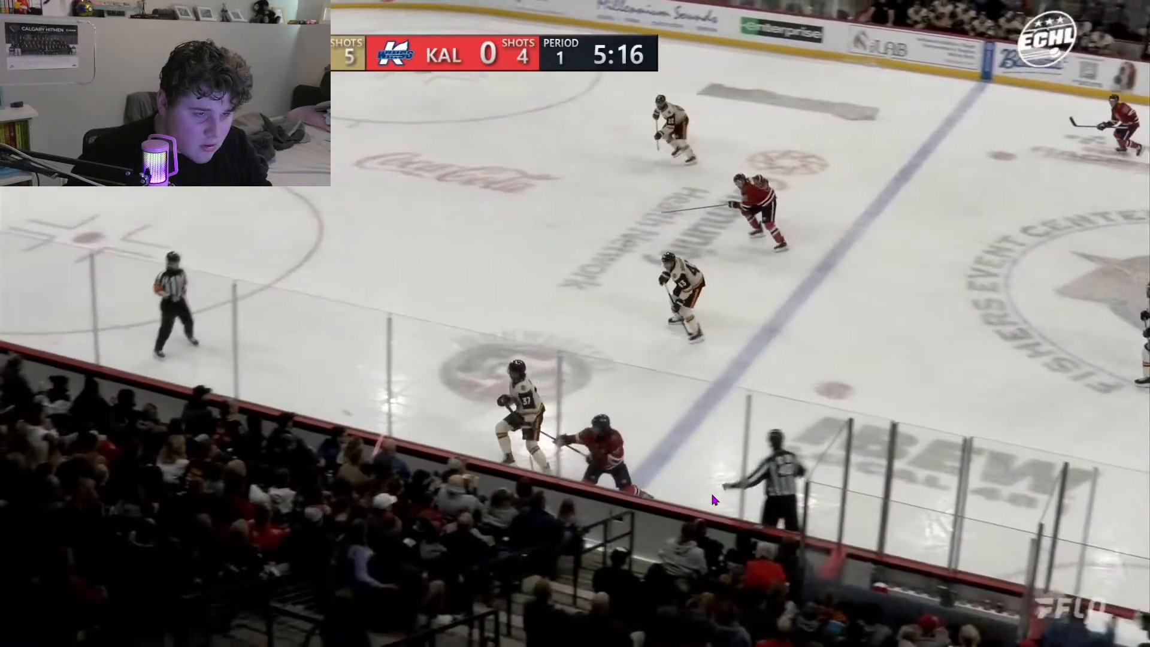
{"action": "key", "text": "Right"}
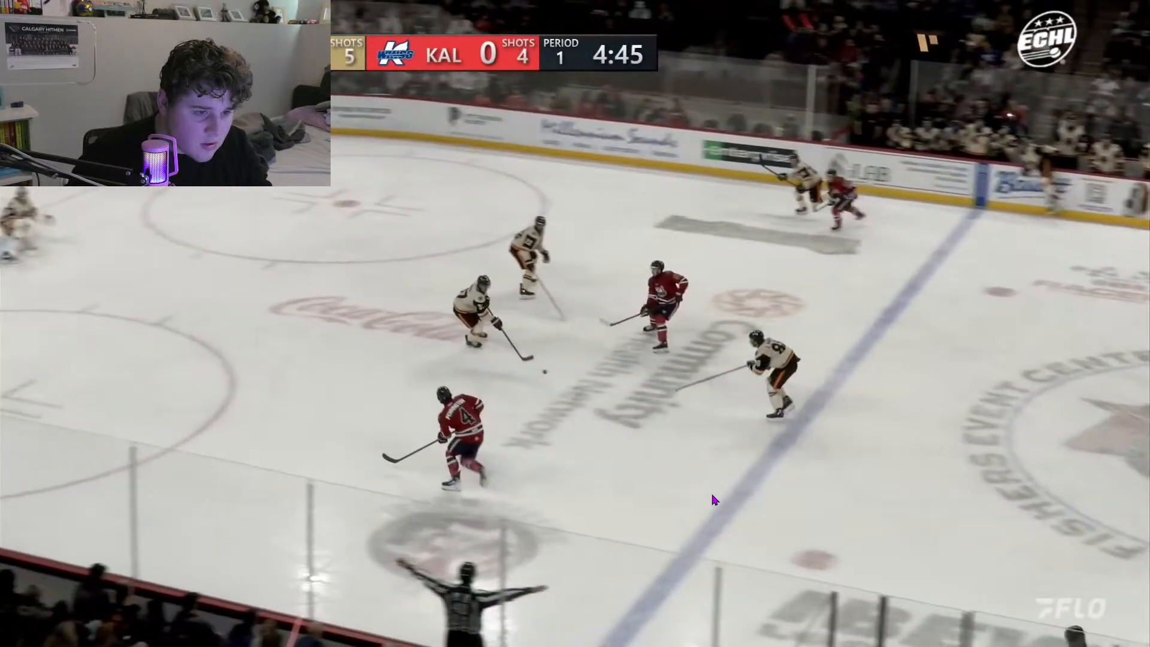
{"action": "key", "text": "Right"}
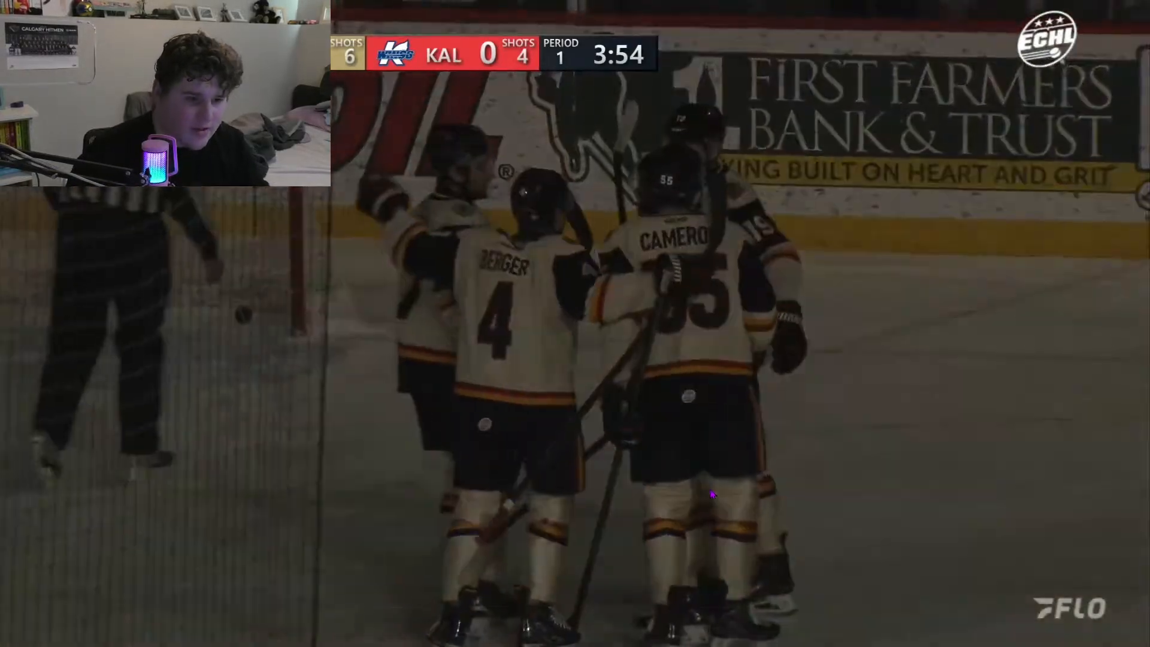
{"action": "mouse_move", "coordinate": [841, 447]}
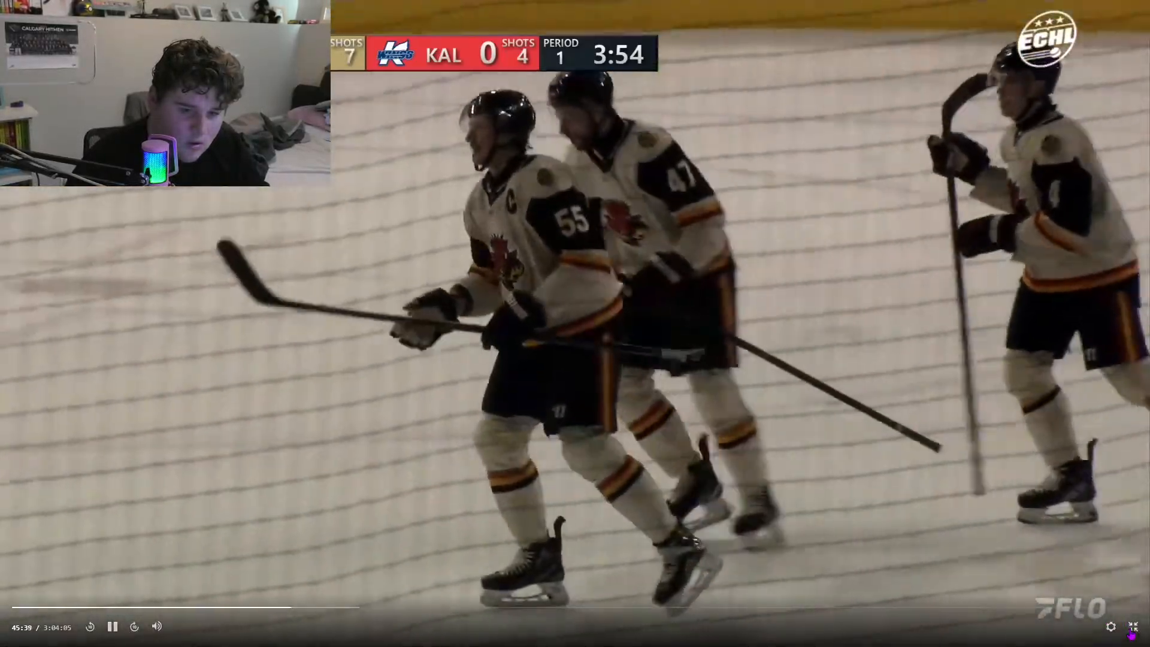
{"action": "left_click", "coordinate": [1133, 628]}
{"action": "left_click", "coordinate": [517, 332]}
Step: Glance over the list of other ECHL replays and switch to the empty Audacity project
{"action": "scroll", "coordinate": [518, 333], "scroll_direction": "down", "scroll_amount": 9}
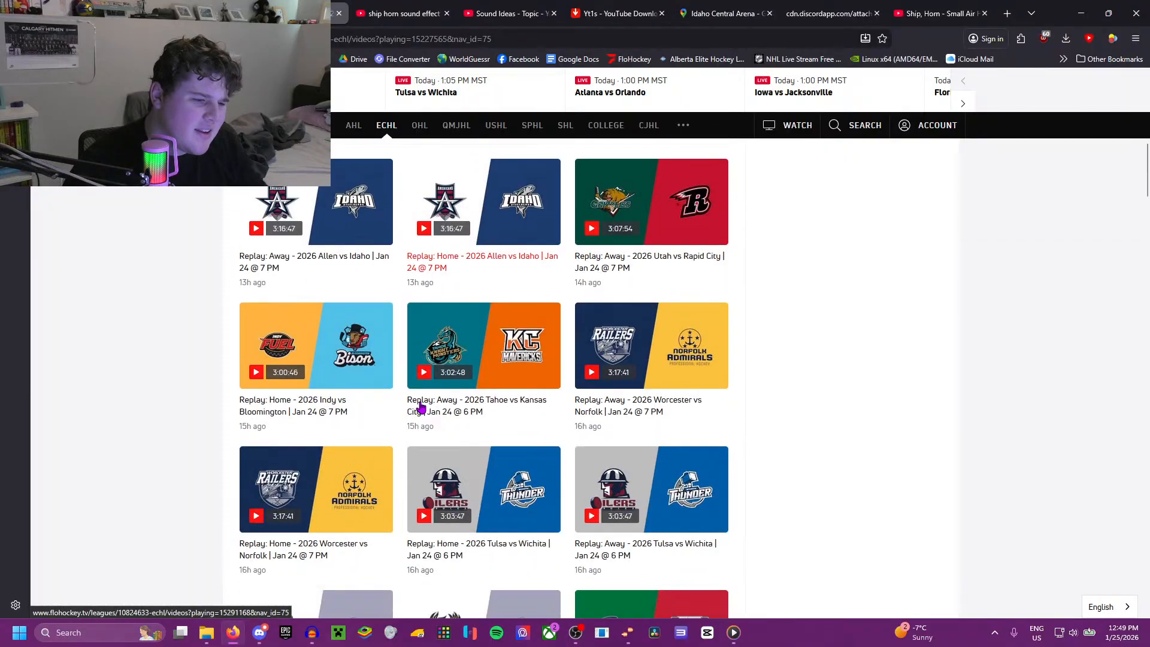
{"action": "scroll", "coordinate": [409, 390], "scroll_direction": "down", "scroll_amount": 4}
{"action": "scroll", "coordinate": [407, 391], "scroll_direction": "up", "scroll_amount": 2}
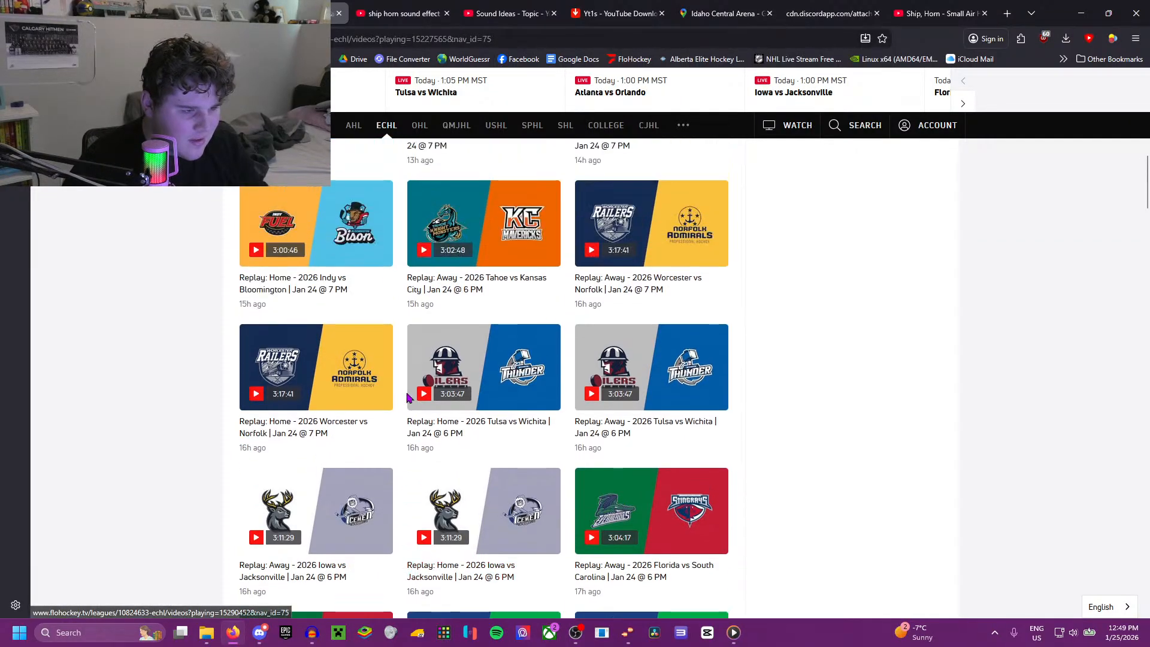
{"action": "scroll", "coordinate": [405, 392], "scroll_direction": "down", "scroll_amount": 2}
{"action": "scroll", "coordinate": [401, 386], "scroll_direction": "up", "scroll_amount": 4}
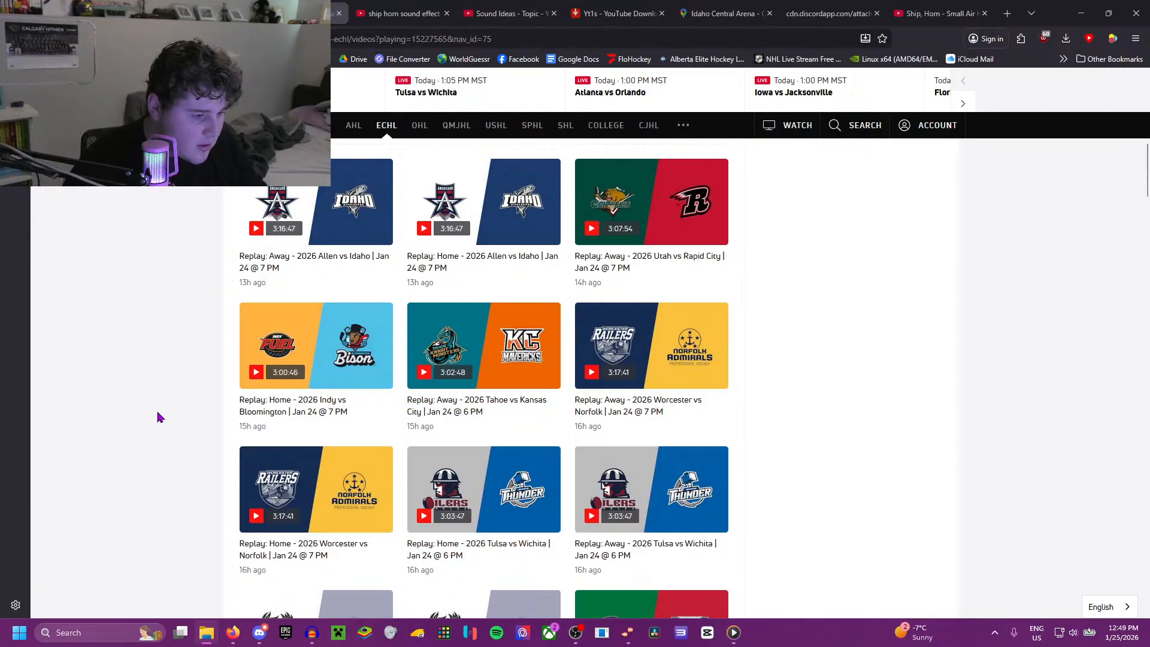
{"action": "mouse_move", "coordinate": [309, 636]}
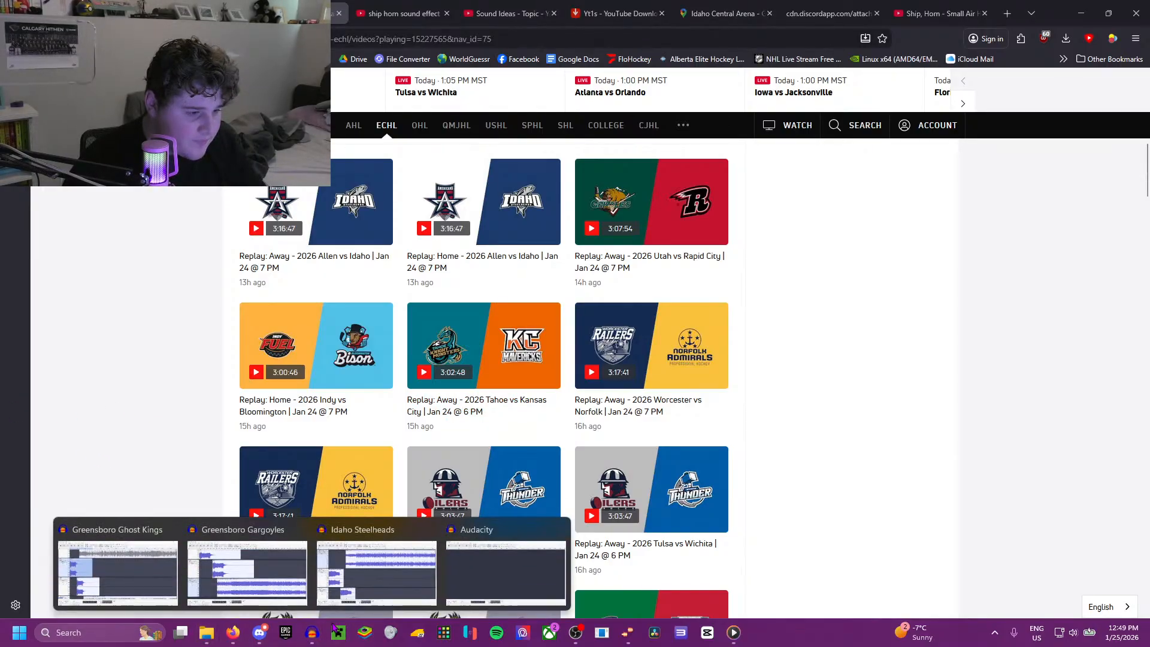
{"action": "left_click", "coordinate": [508, 611]}
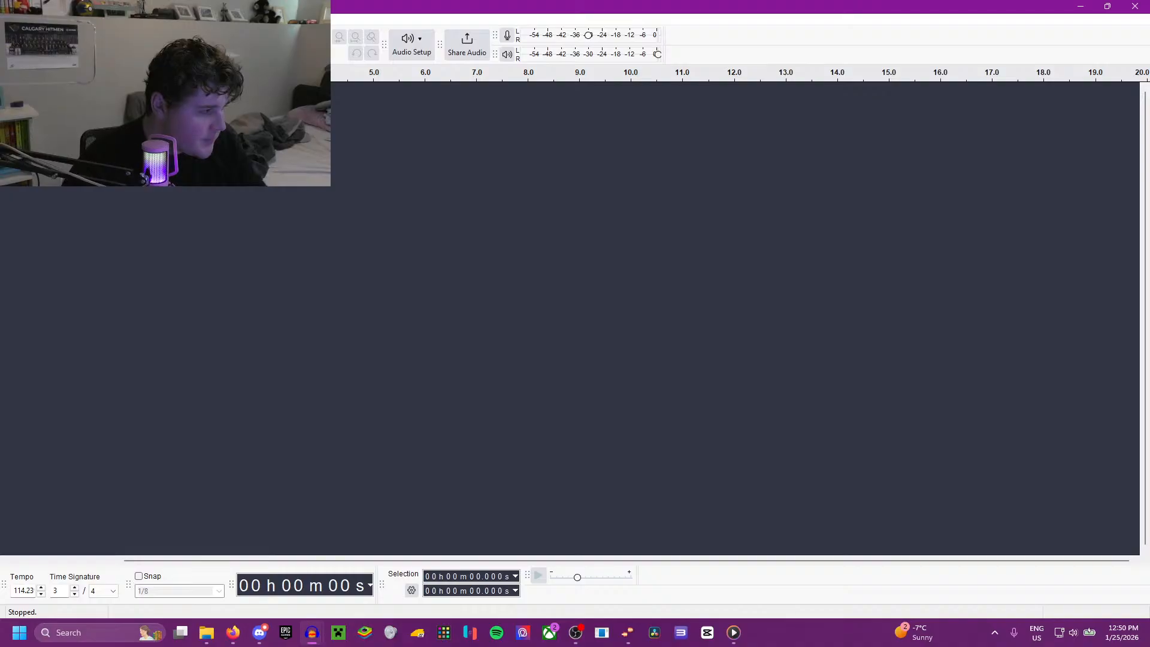
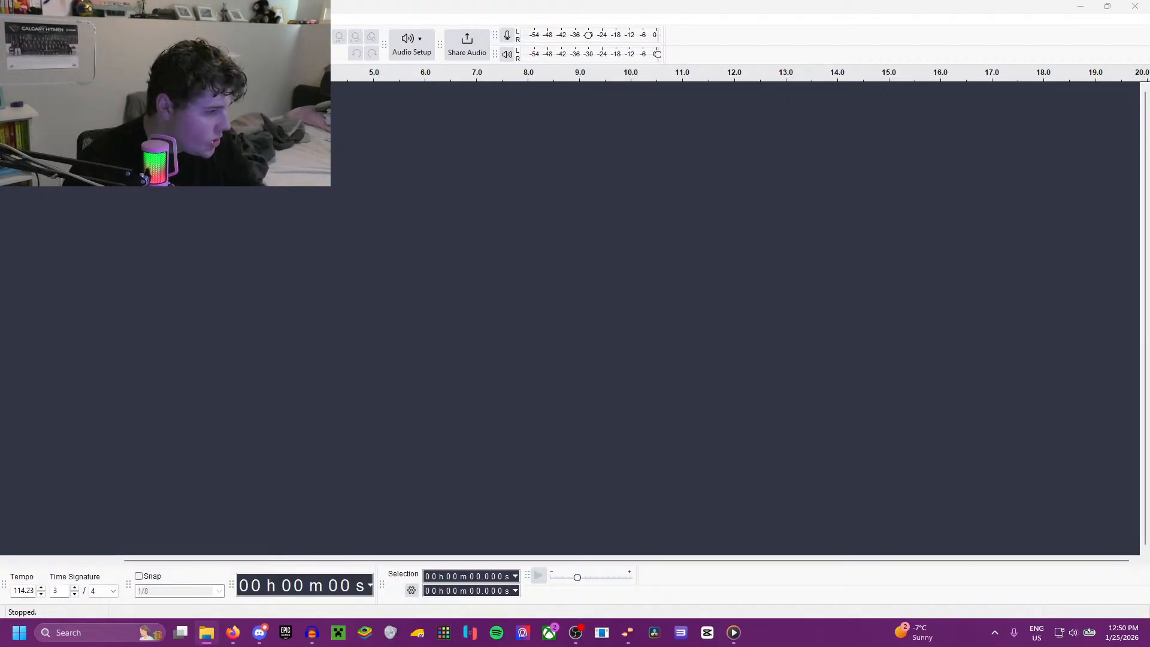
Step: Import the goal horn and song audio file into the empty project and play its opening
{"action": "left_click_drag", "start_coordinate": [0, 258], "coordinate": [290, 309]}
{"action": "key", "text": "space"}
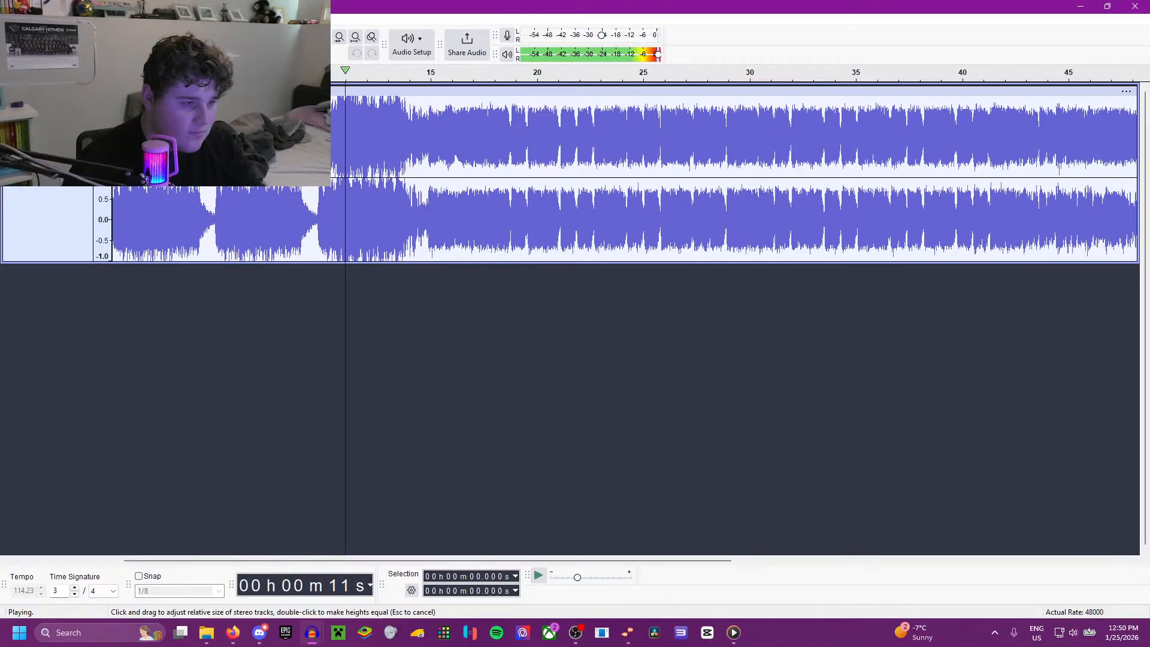
{"action": "key", "text": "space"}
Step: Reduce the level of the whole track with Amplify and check it by playing from the start and from about 10.7 s
{"action": "key", "text": "ctrl+a"}
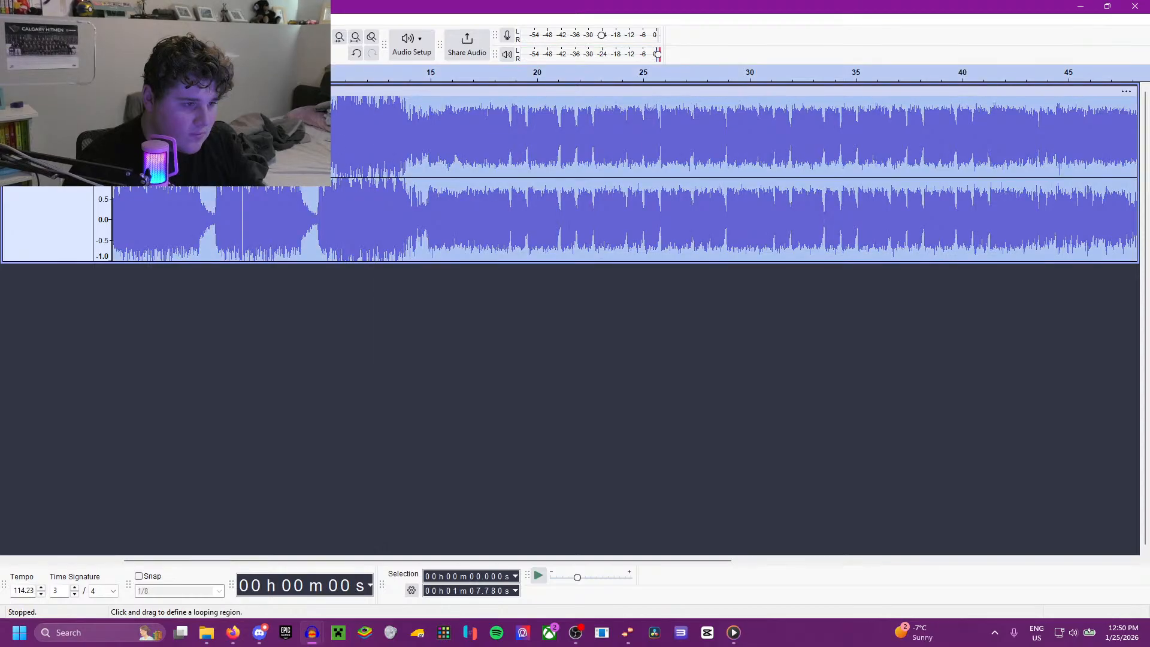
{"action": "left_click", "coordinate": [205, 19]}
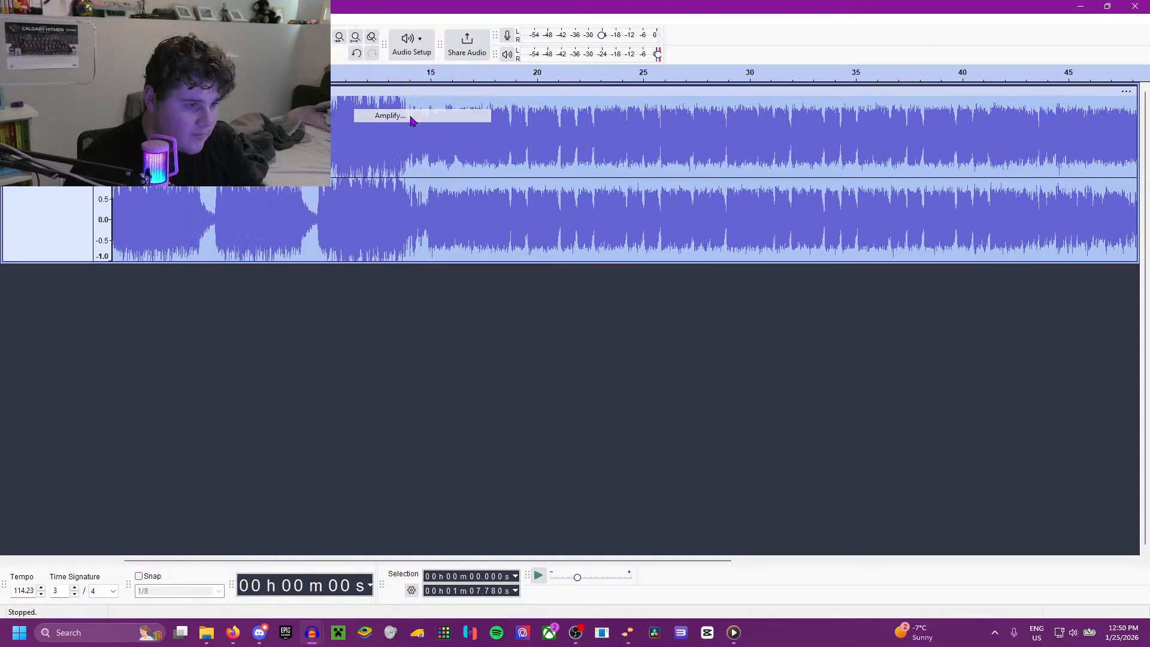
{"action": "left_click", "coordinate": [411, 115]}
{"action": "left_click", "coordinate": [620, 368]}
{"action": "key", "text": "space"}
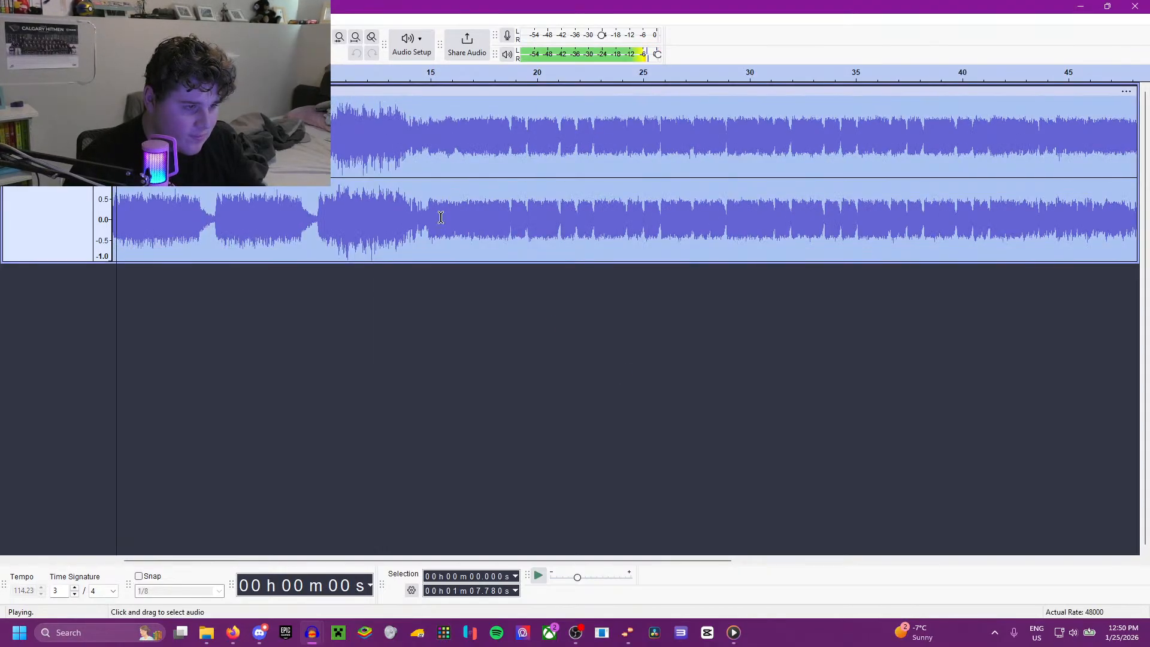
{"action": "left_click", "coordinate": [340, 125]}
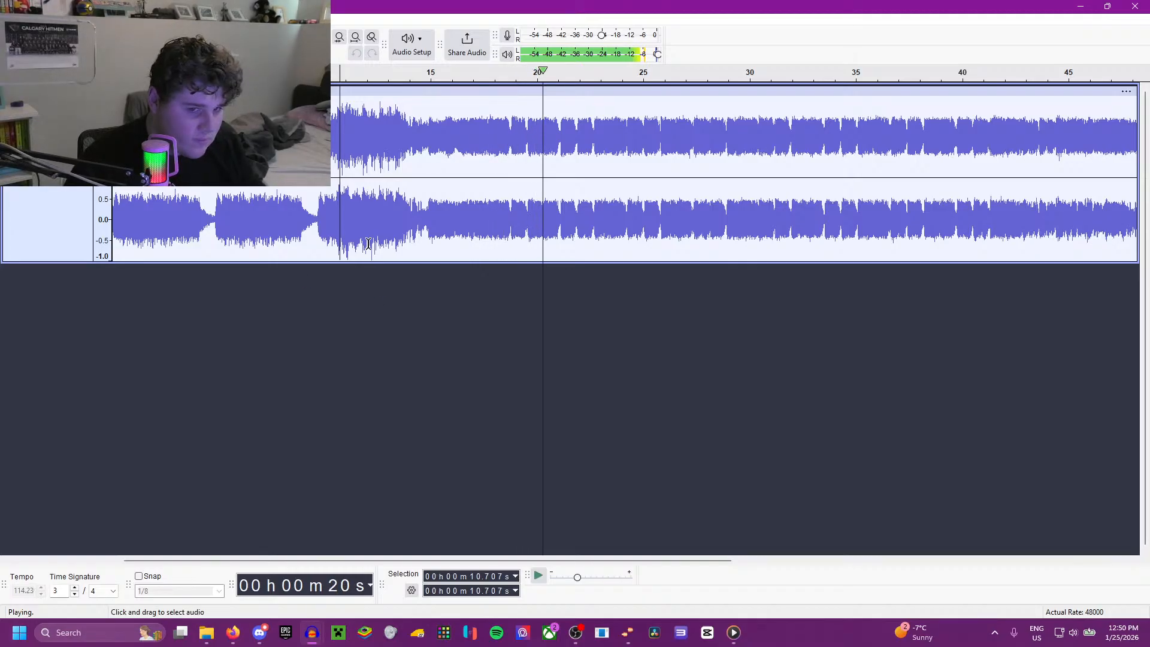
{"action": "key", "text": "space"}
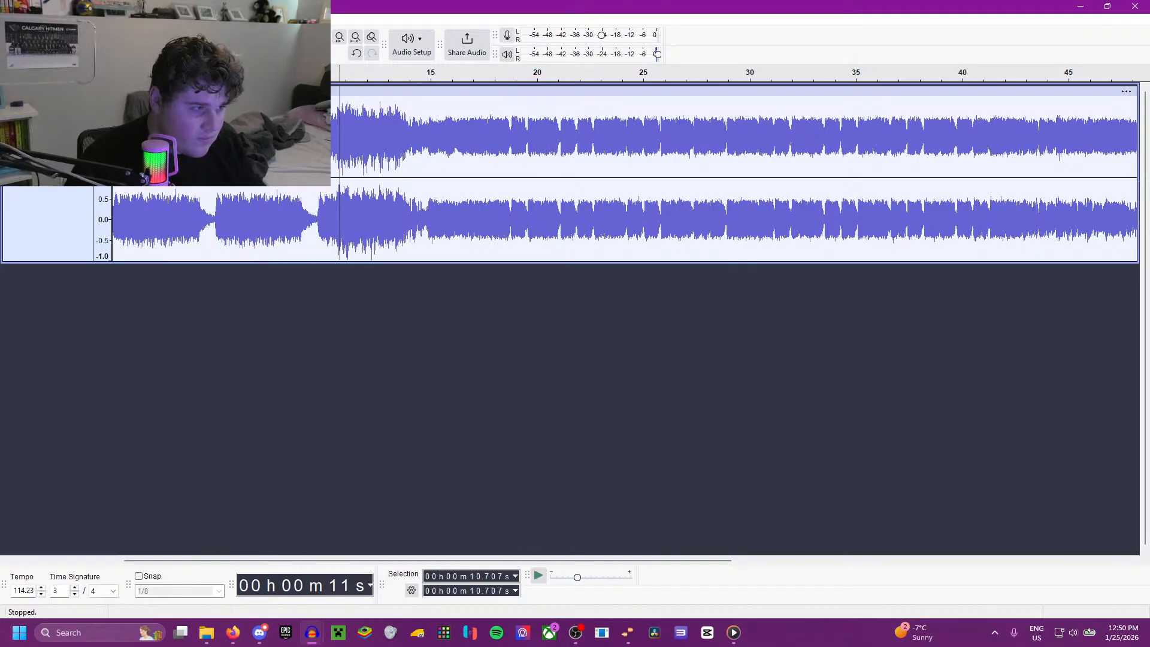
Step: Save the project as Indy Fuel (RECORDING VERSION)
{"action": "left_click", "coordinate": [9, 19]}
{"action": "left_click", "coordinate": [230, 96]}
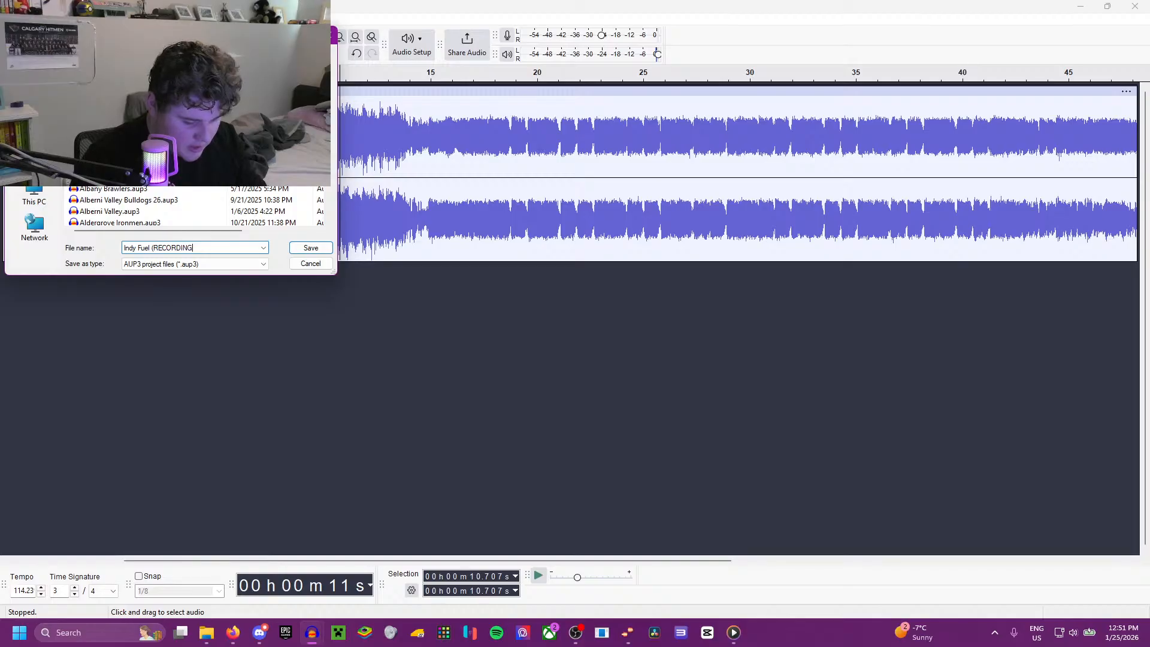
{"action": "key", "text": "BackSpace"}
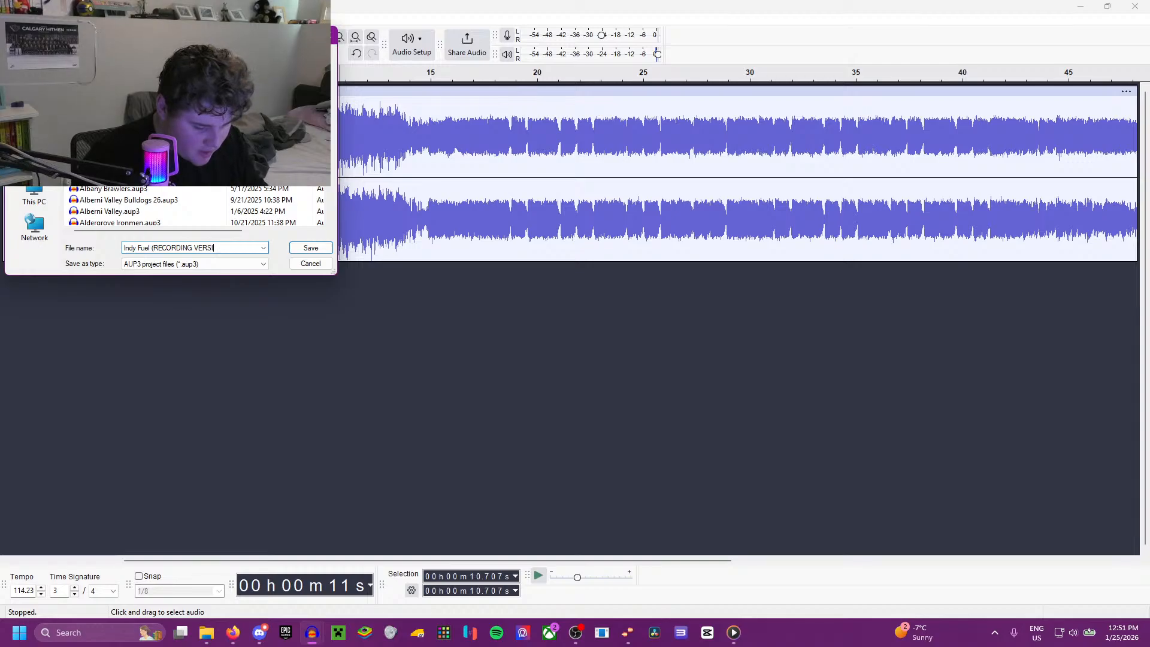
{"action": "key", "text": "Return"}
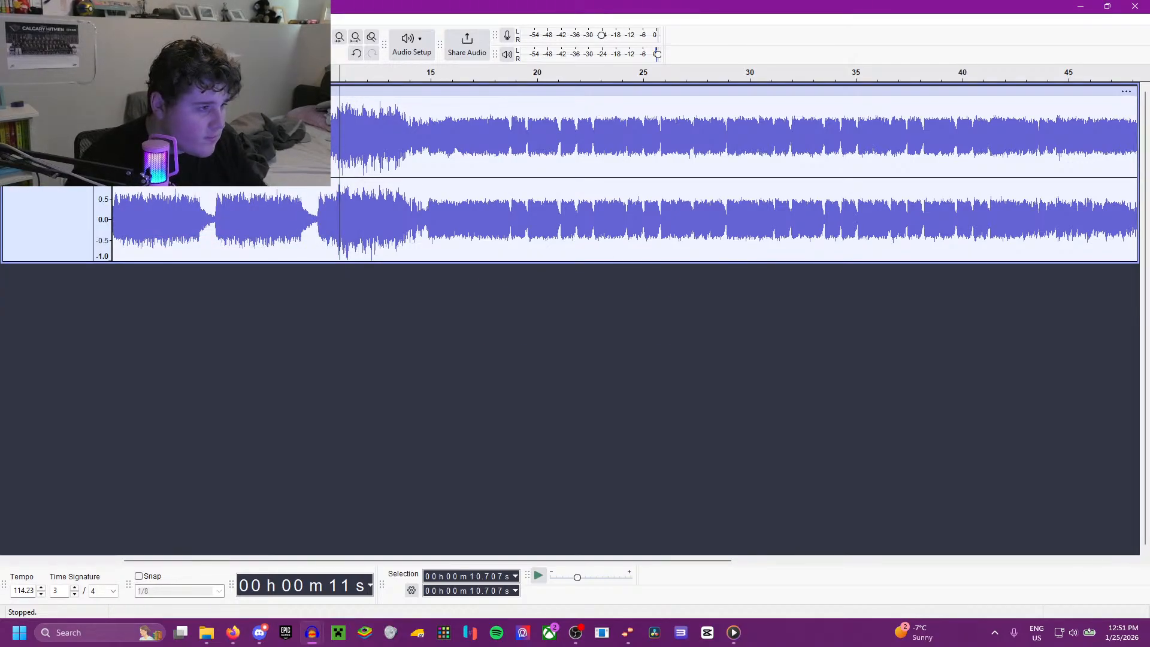
Step: Export the entire project as Indy Fuel (RECORDING VERSION).wav to the ECHL 2026 folder with all metadata tags cleared
{"action": "left_click", "coordinate": [8, 19]}
{"action": "left_click", "coordinate": [52, 149]}
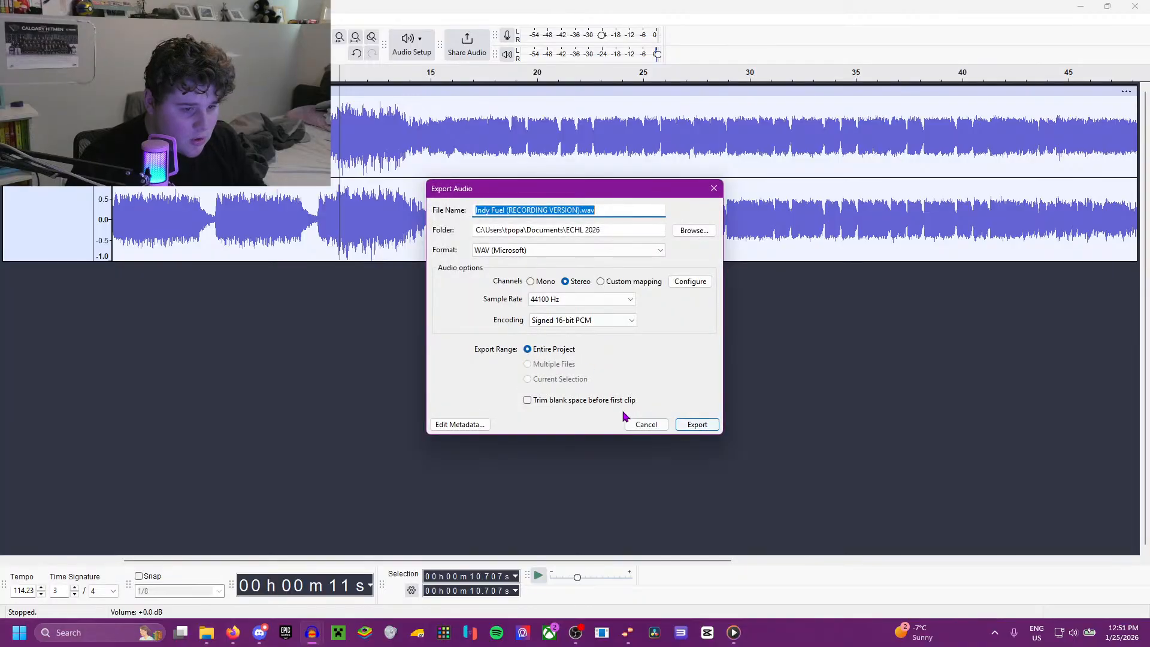
{"action": "left_click", "coordinate": [460, 425]}
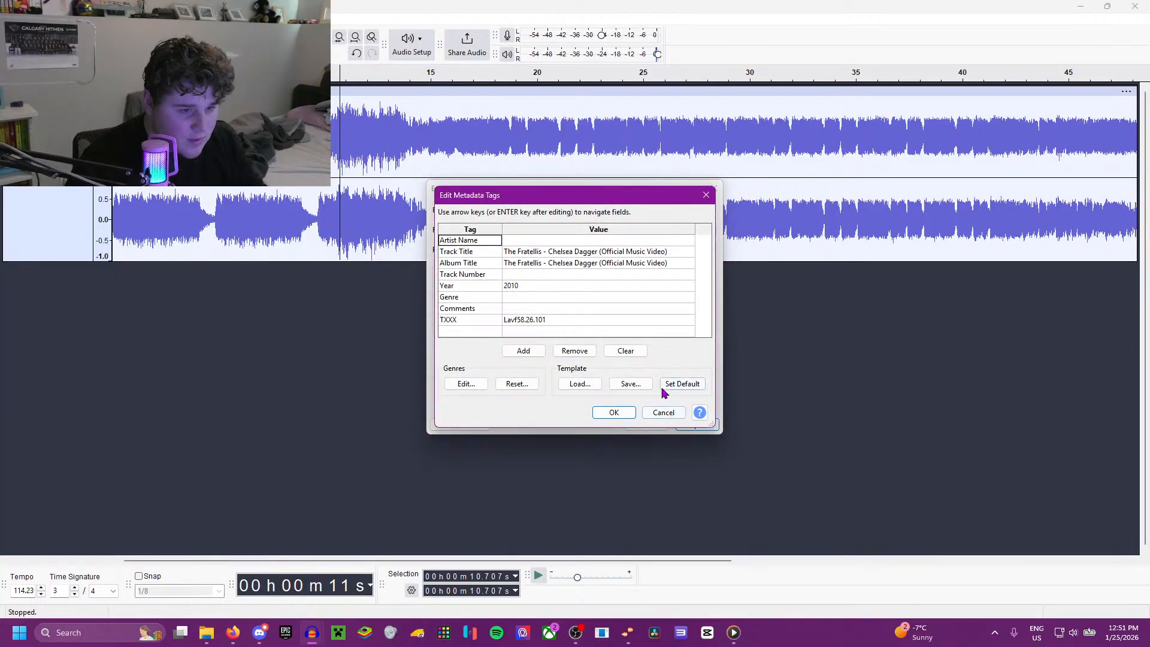
{"action": "left_click", "coordinate": [626, 351]}
{"action": "left_click", "coordinate": [615, 413]}
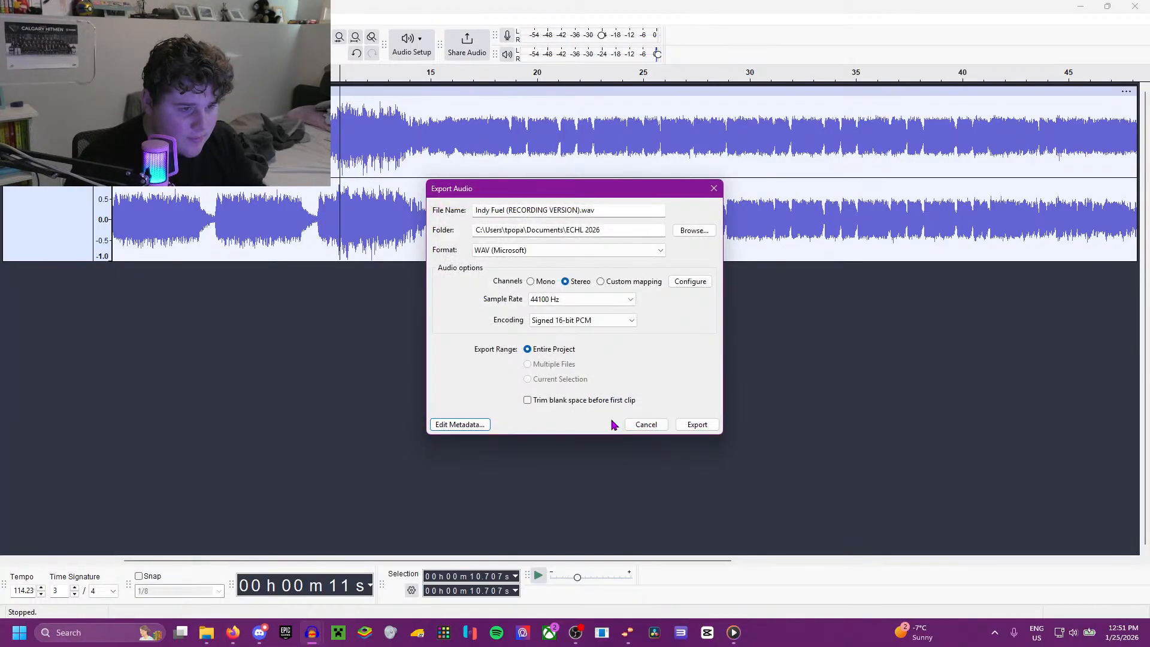
{"action": "left_click", "coordinate": [697, 426]}
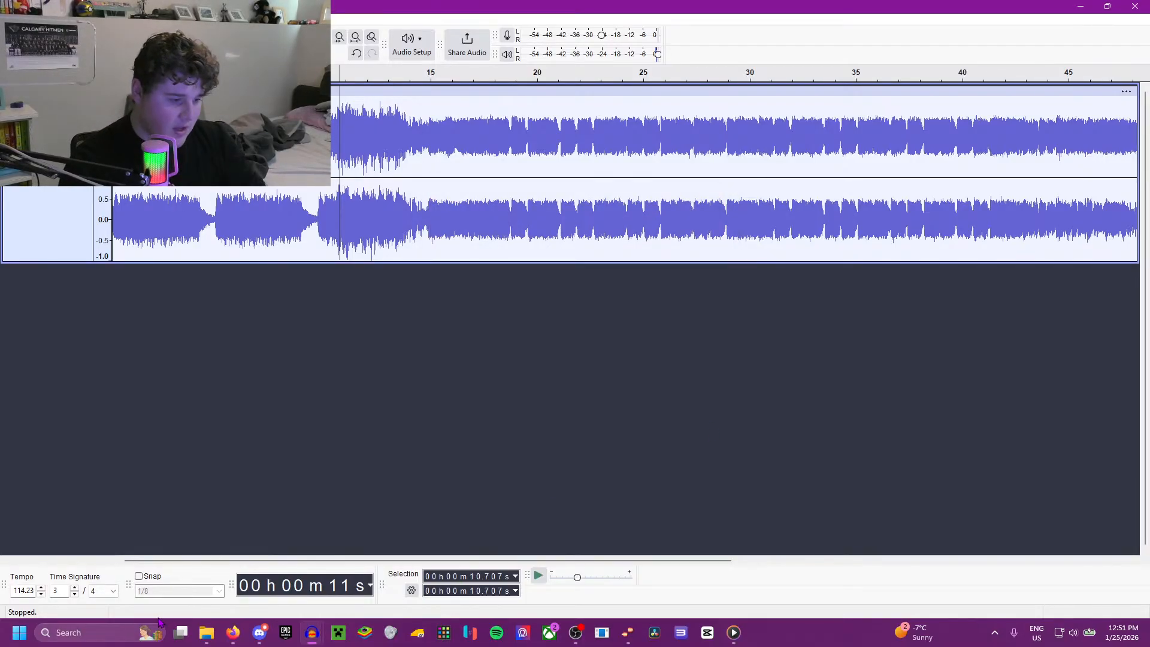
Step: Switch to the browser and check the ECHL affiliations list for the team that follows Indy Fuel
{"action": "left_click", "coordinate": [208, 634]}
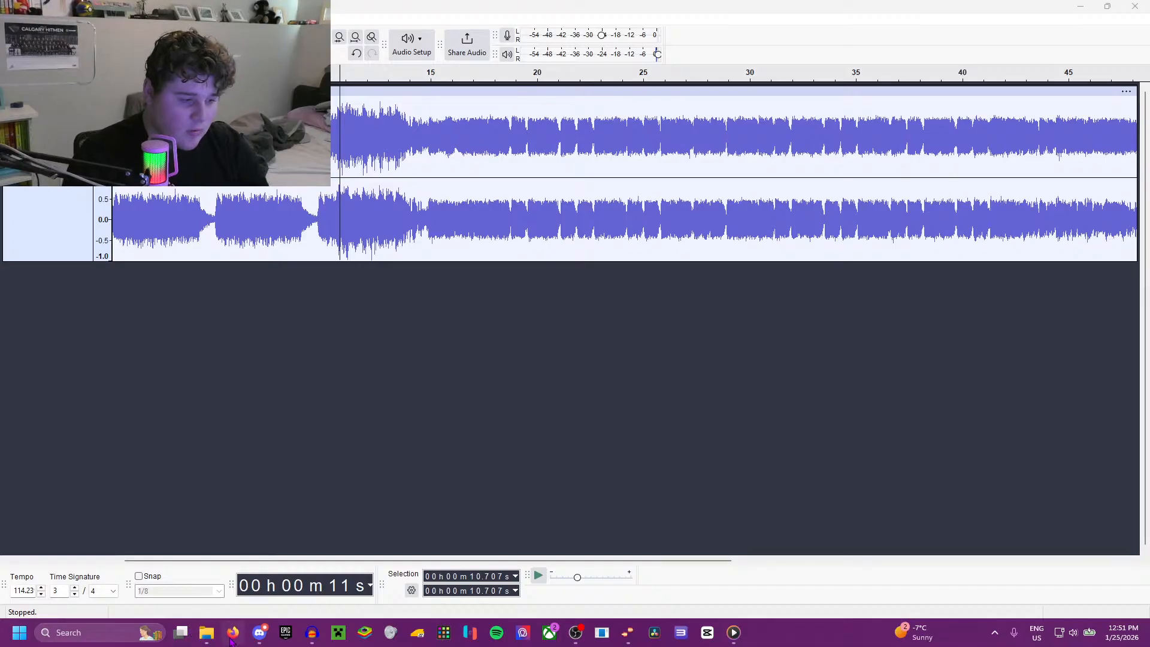
{"action": "left_click", "coordinate": [232, 634]}
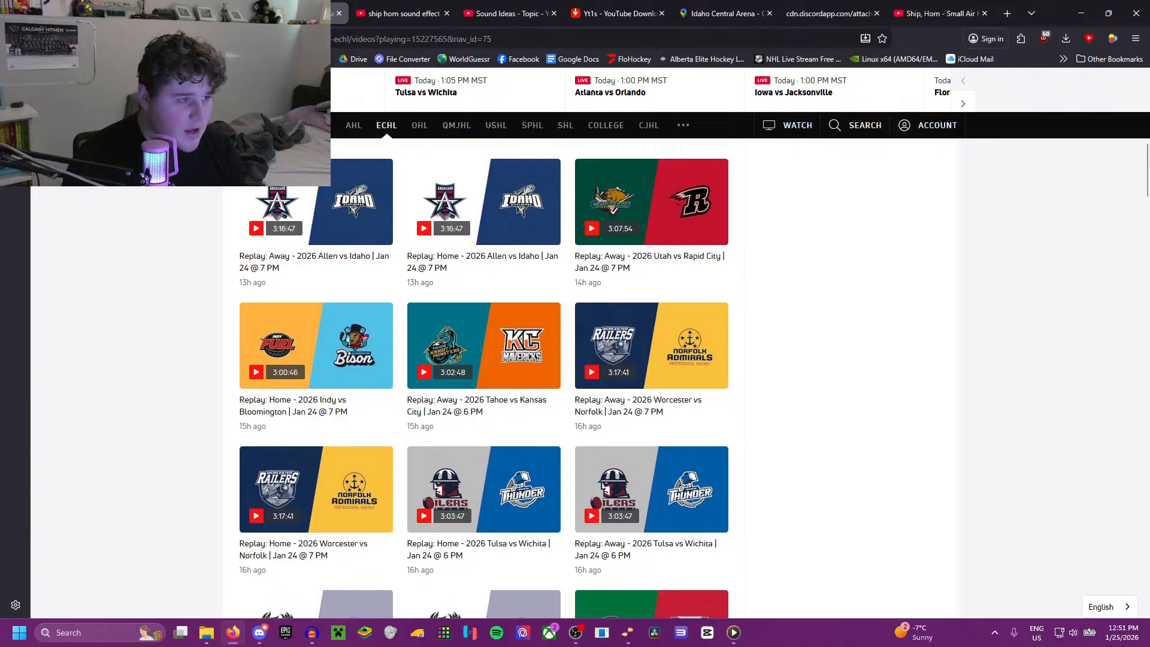
{"action": "left_click", "coordinate": [192, 13]}
{"action": "scroll", "coordinate": [436, 336], "scroll_direction": "down", "scroll_amount": 3}
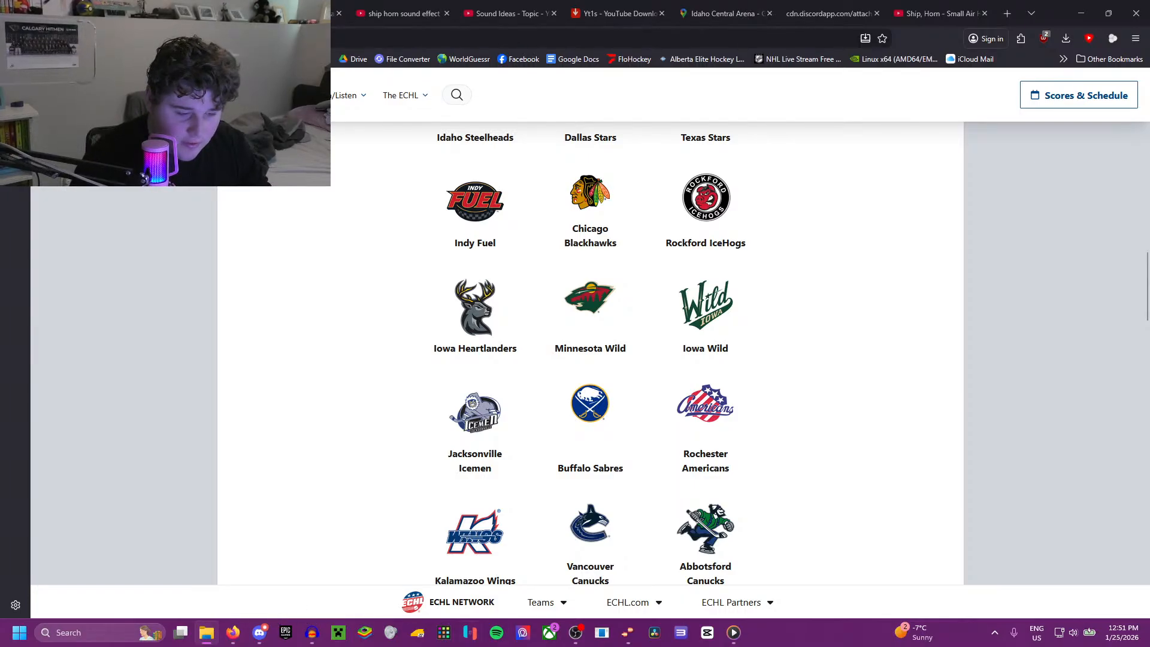
Step: Return to Audacity and start a new empty project
{"action": "left_click", "coordinate": [312, 640]}
{"action": "left_click", "coordinate": [498, 568]}
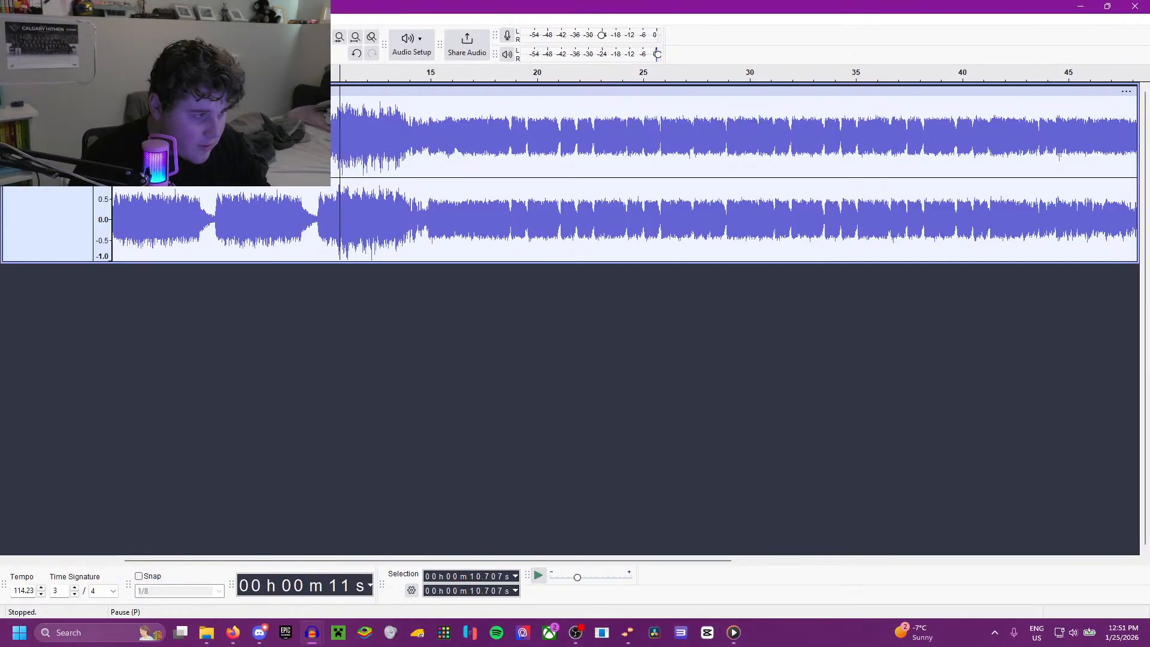
{"action": "left_click", "coordinate": [10, 19]}
{"action": "left_click", "coordinate": [30, 33]}
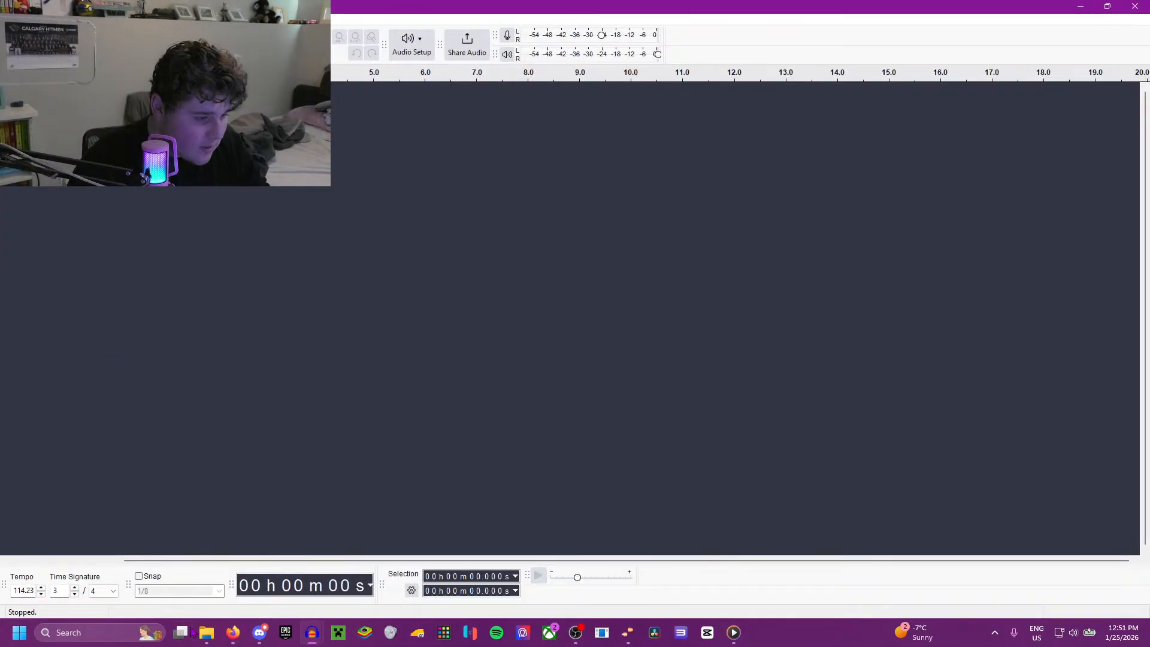
Step: Import the Boston Bruins Goal Horn No Song audio from the file manager and play its opening
{"action": "left_click", "coordinate": [205, 641]}
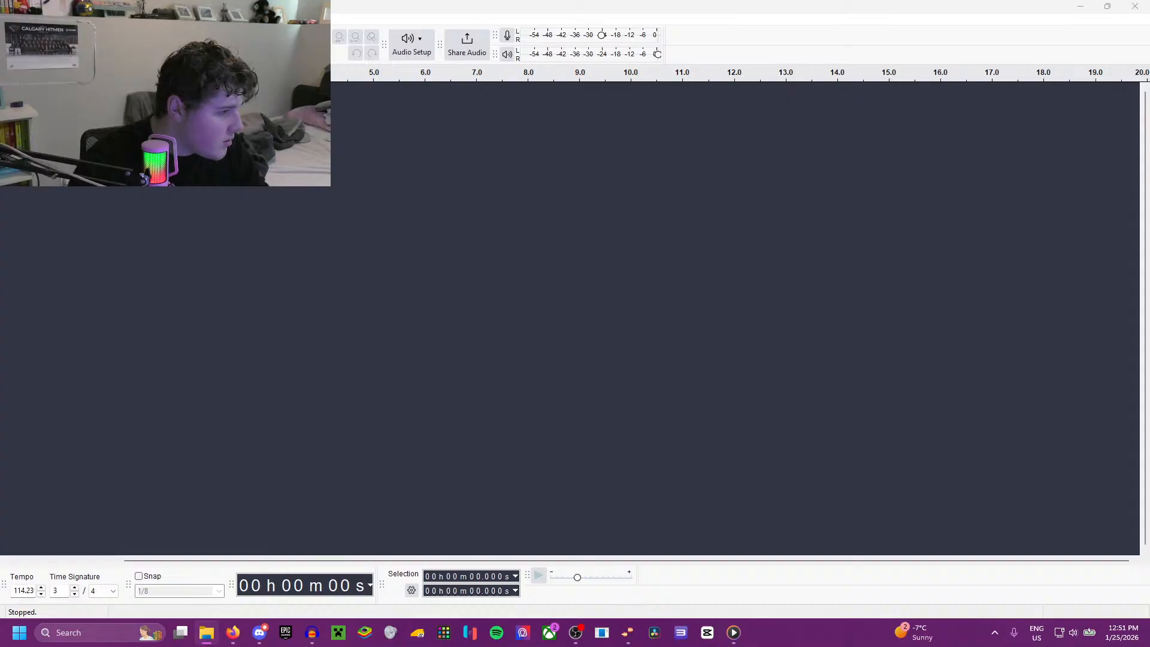
{"action": "left_click_drag", "start_coordinate": [0, 336], "coordinate": [113, 299]}
{"action": "key", "text": "space"}
{"action": "scroll", "coordinate": [252, 288], "scroll_direction": "down", "scroll_amount": 1}
{"action": "key", "text": "space"}
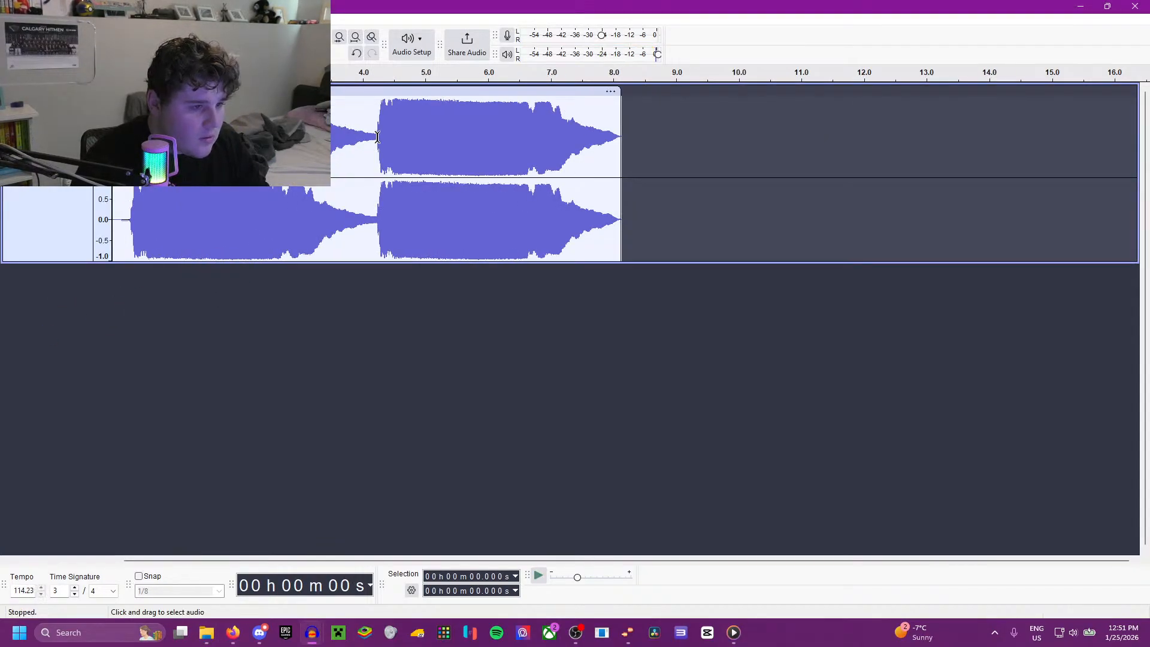
{"action": "key", "text": "space"}
{"action": "scroll", "coordinate": [129, 220], "scroll_direction": "up", "scroll_amount": 1}
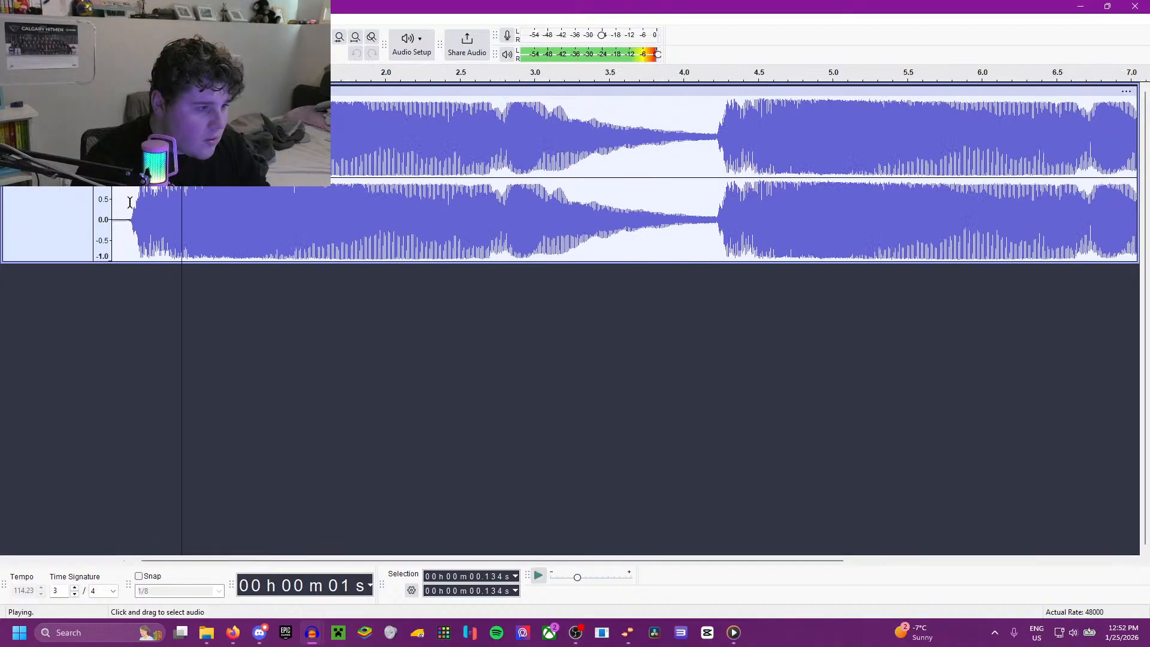
Step: Delete the first 0.277 s of near silence before the horn and play the new start
{"action": "left_click", "coordinate": [133, 200]}
{"action": "left_click_drag", "start_coordinate": [153, 243], "coordinate": [112, 240]}
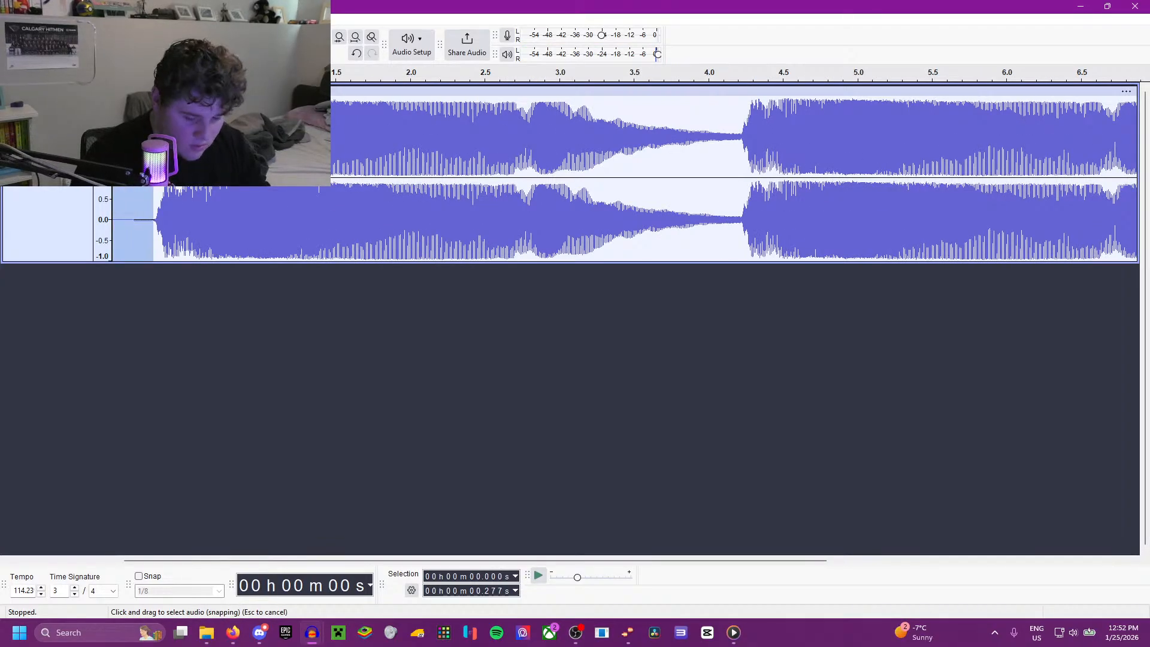
{"action": "key", "text": "Delete"}
{"action": "key", "text": "space"}
{"action": "key", "text": "space"}
Step: Select the whole horn track, lower the system volume and play it
{"action": "key", "text": "ctrl+a"}
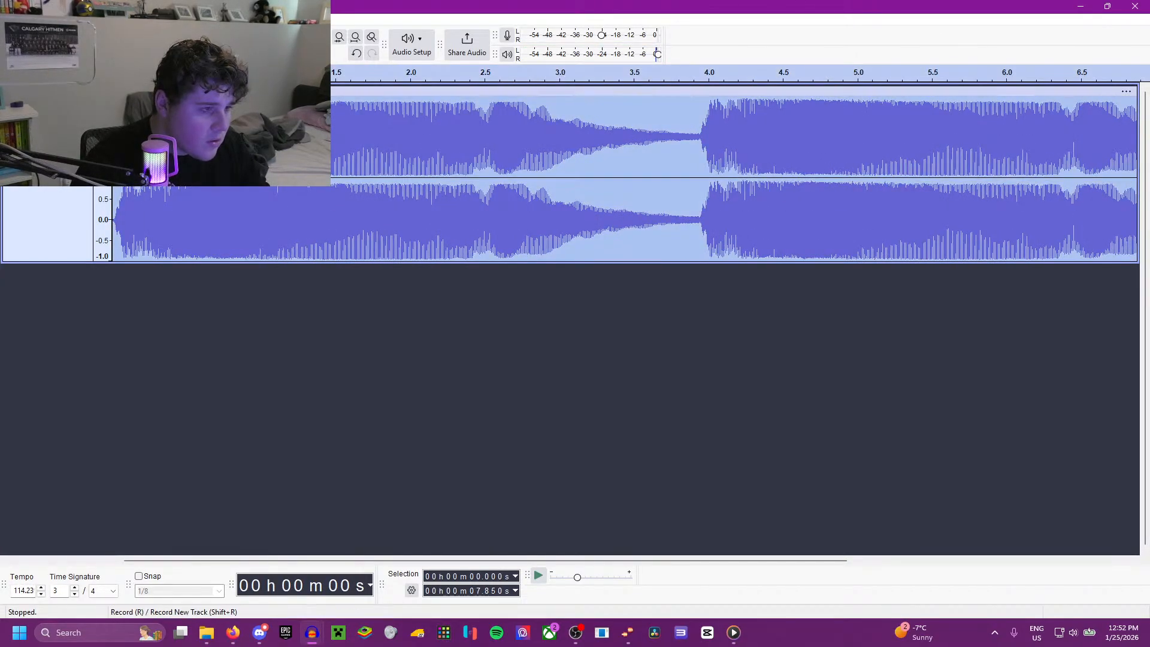
{"action": "key", "text": "XF86AudioLowerVolume"}
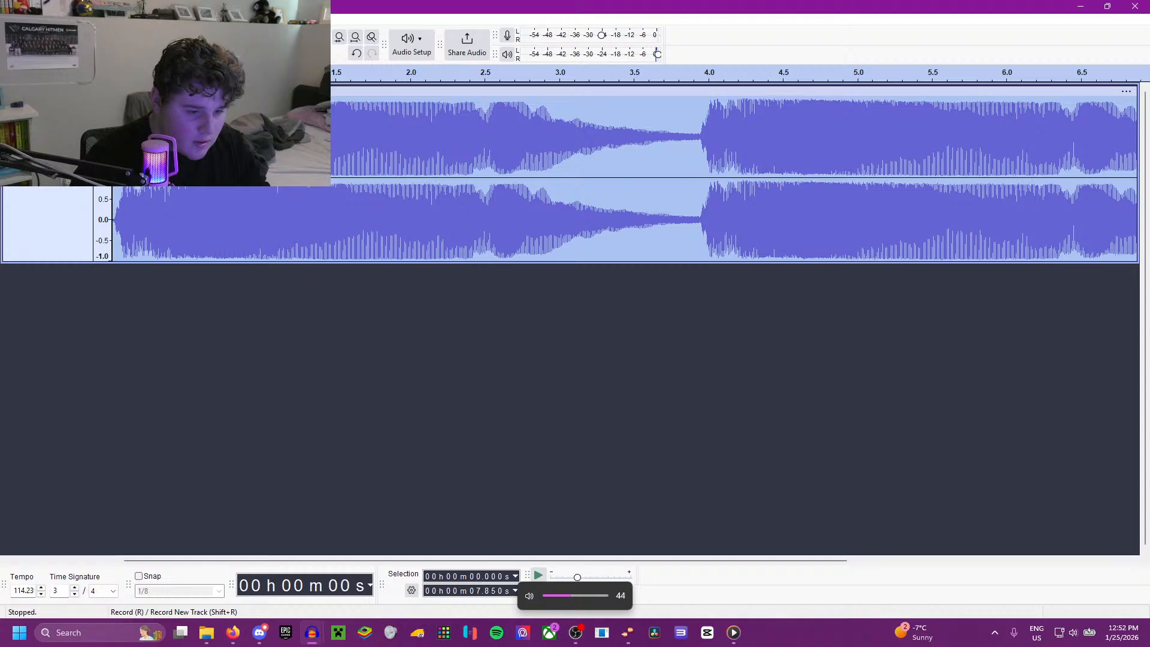
{"action": "key", "text": "XF86AudioLowerVolume"}
{"action": "key", "text": "XF86AudioLowerVolume"}
{"action": "key", "text": "space"}
Step: Copy the second horn blast, from 3.932 s to 7.850 s, onto a new track and place it at about 7.755 s
{"action": "scroll", "coordinate": [115, 138], "scroll_direction": "down", "scroll_amount": 1}
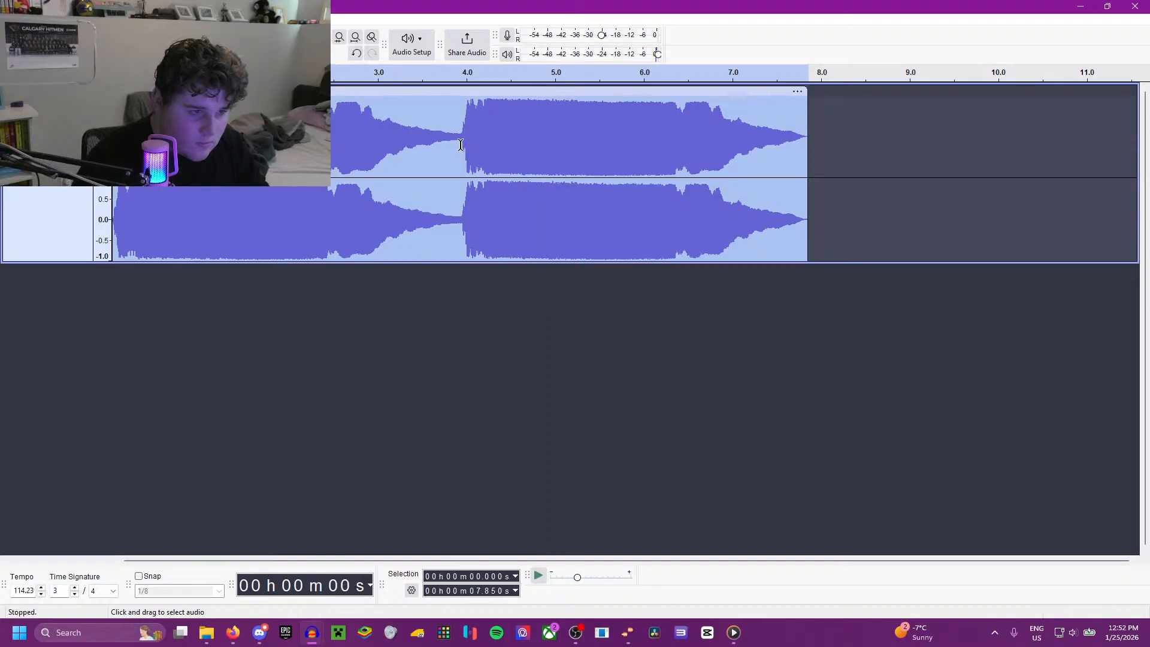
{"action": "left_click_drag", "start_coordinate": [461, 198], "coordinate": [808, 151]}
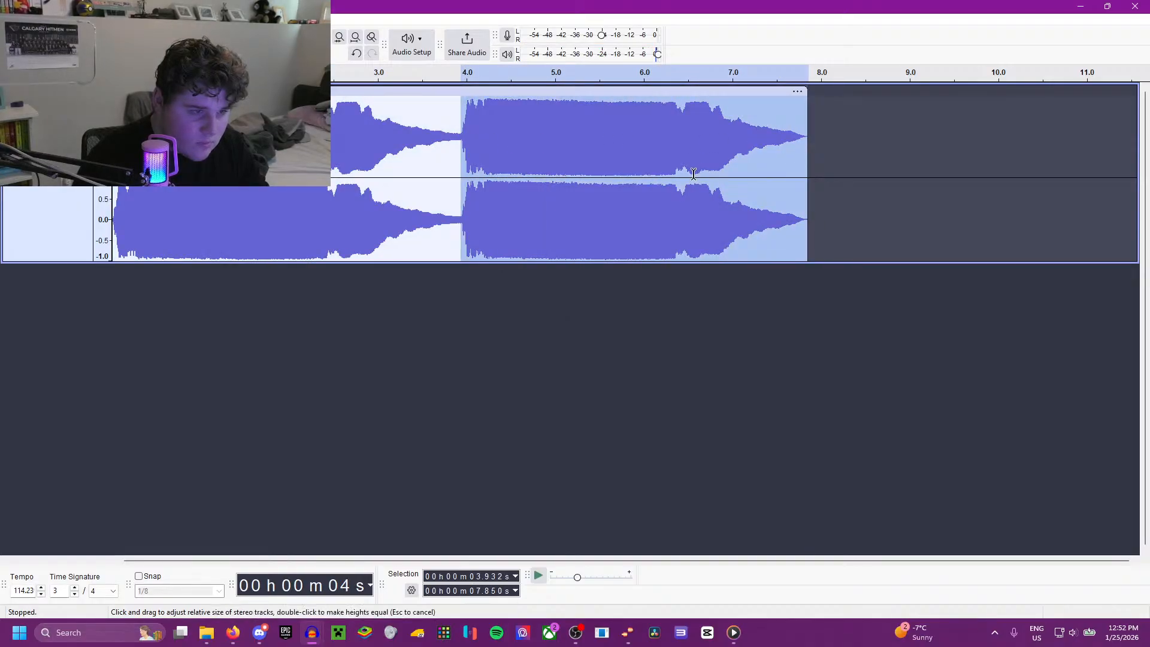
{"action": "left_click", "coordinate": [754, 292]}
{"action": "key", "text": "ctrl+v"}
{"action": "left_click_drag", "start_coordinate": [385, 272], "coordinate": [1063, 294]}
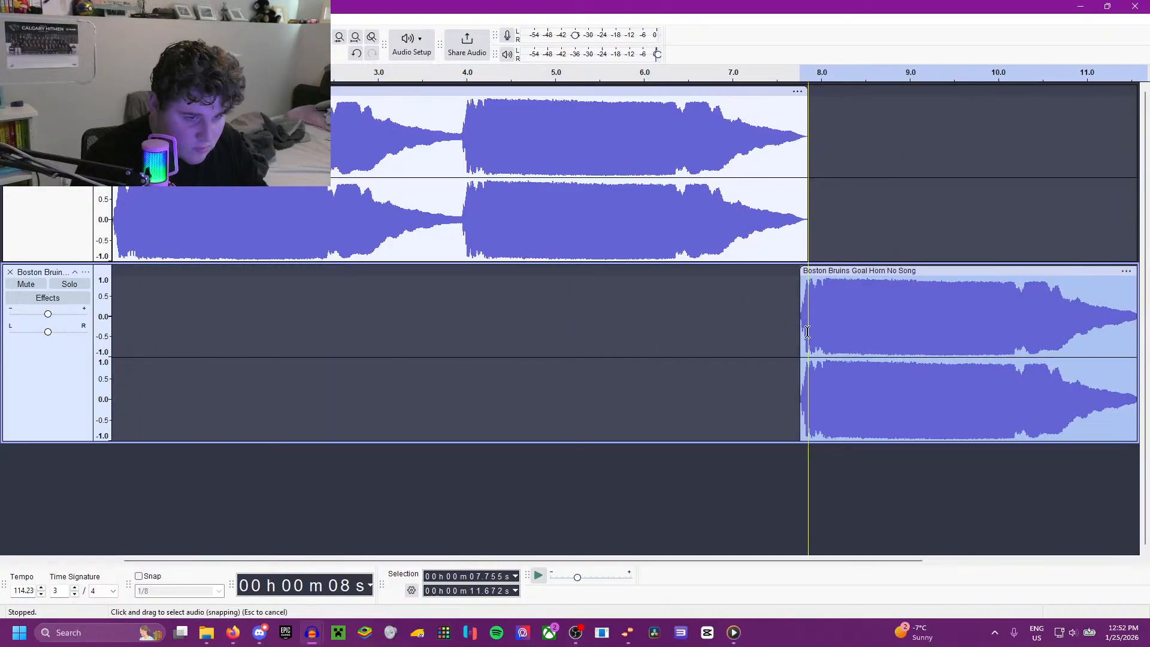
Step: Listen to the transition into the pasted horn blast and trim the clip's quiet start to about 7.77 s
{"action": "left_click", "coordinate": [738, 331]}
{"action": "key", "text": "space"}
{"action": "scroll", "coordinate": [829, 336], "scroll_direction": "up", "scroll_amount": 5}
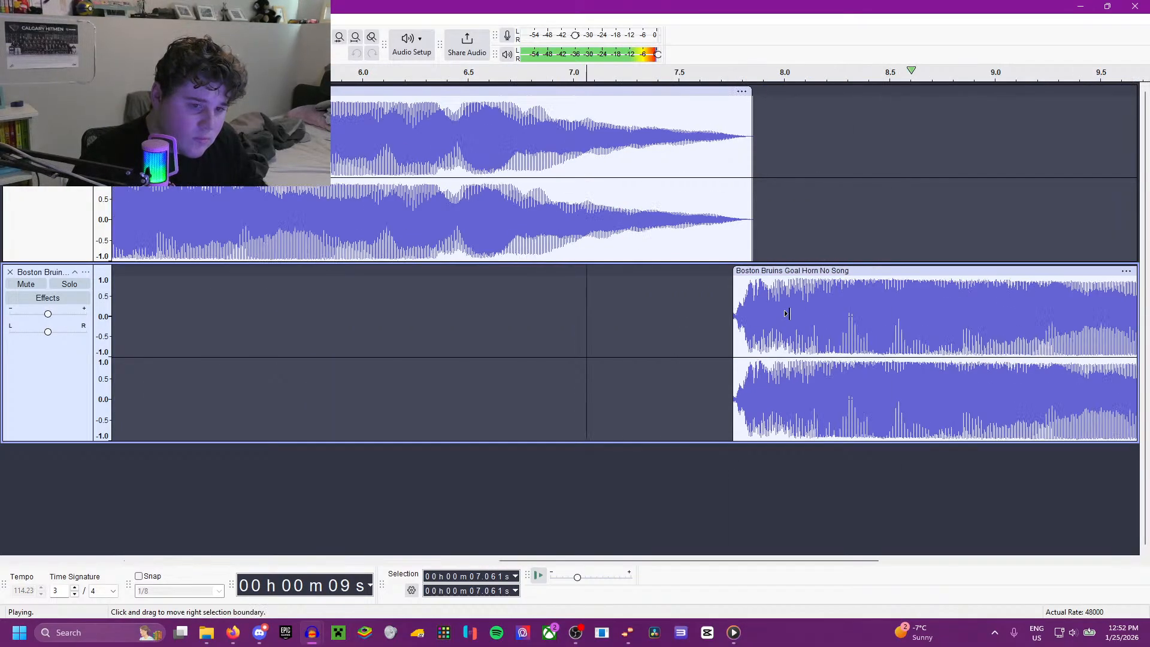
{"action": "key", "text": "space"}
{"action": "scroll", "coordinate": [588, 353], "scroll_direction": "down", "scroll_amount": 4}
{"action": "scroll", "coordinate": [360, 334], "scroll_direction": "up", "scroll_amount": 3}
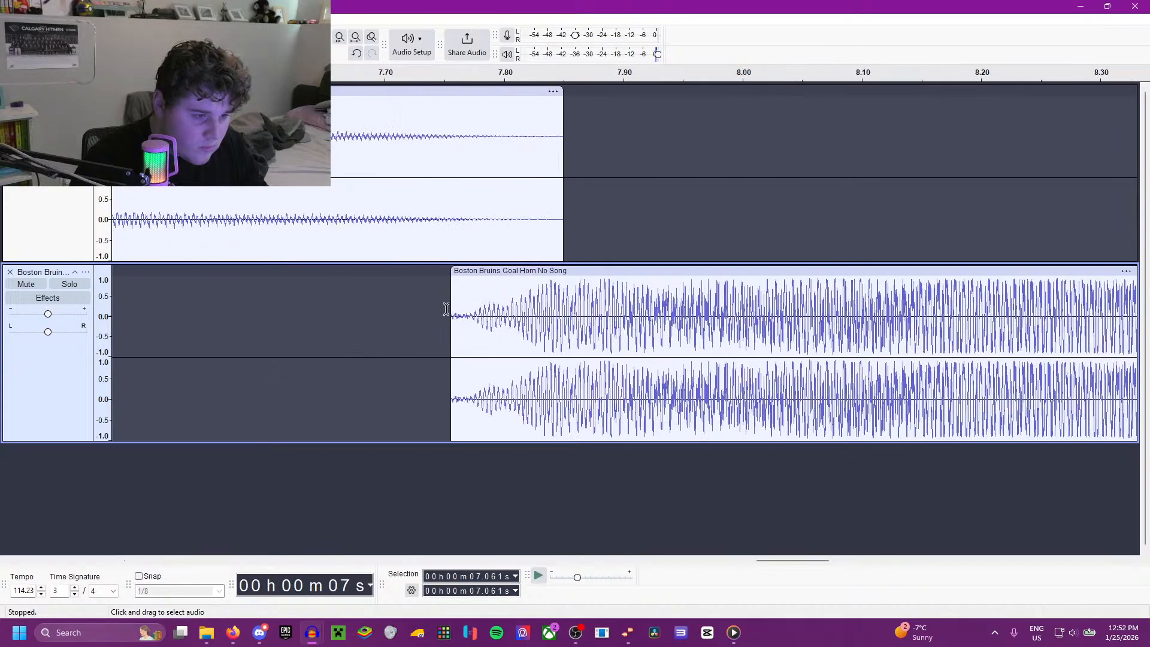
{"action": "left_click_drag", "start_coordinate": [447, 278], "coordinate": [472, 278]}
{"action": "left_click", "coordinate": [376, 312]}
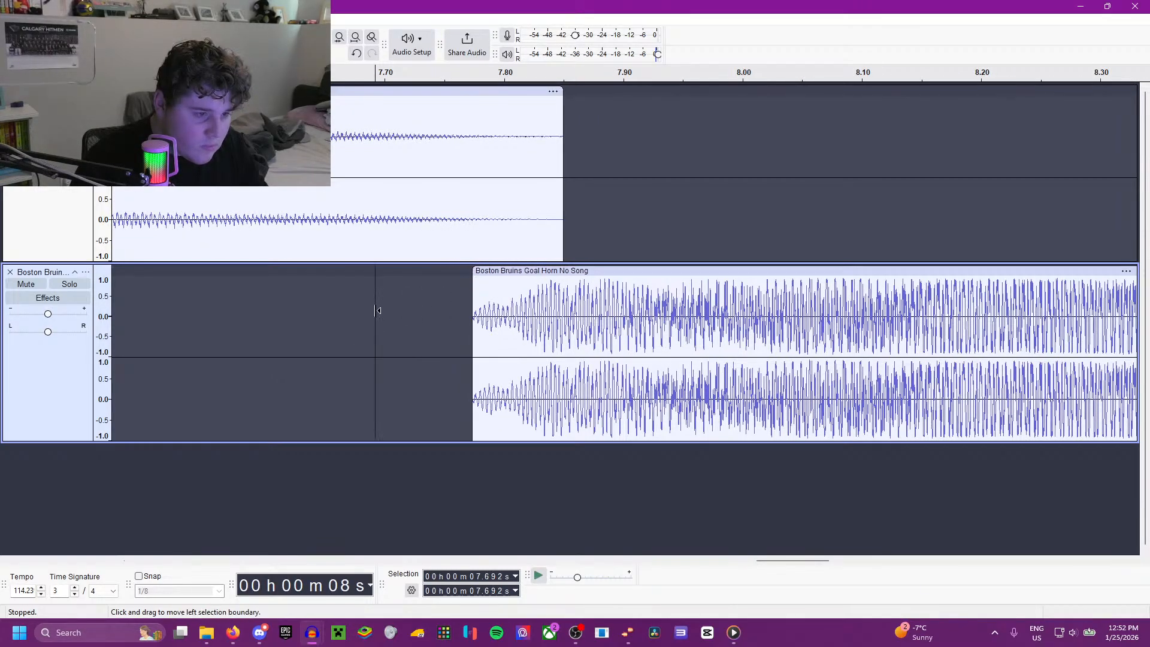
Step: Play the trimmed transition, shift the pasted horn clip earlier to about 7.70 s and play from 7.244 s again
{"action": "key", "text": "space"}
{"action": "scroll", "coordinate": [360, 311], "scroll_direction": "down", "scroll_amount": 4}
{"action": "left_click", "coordinate": [343, 310]}
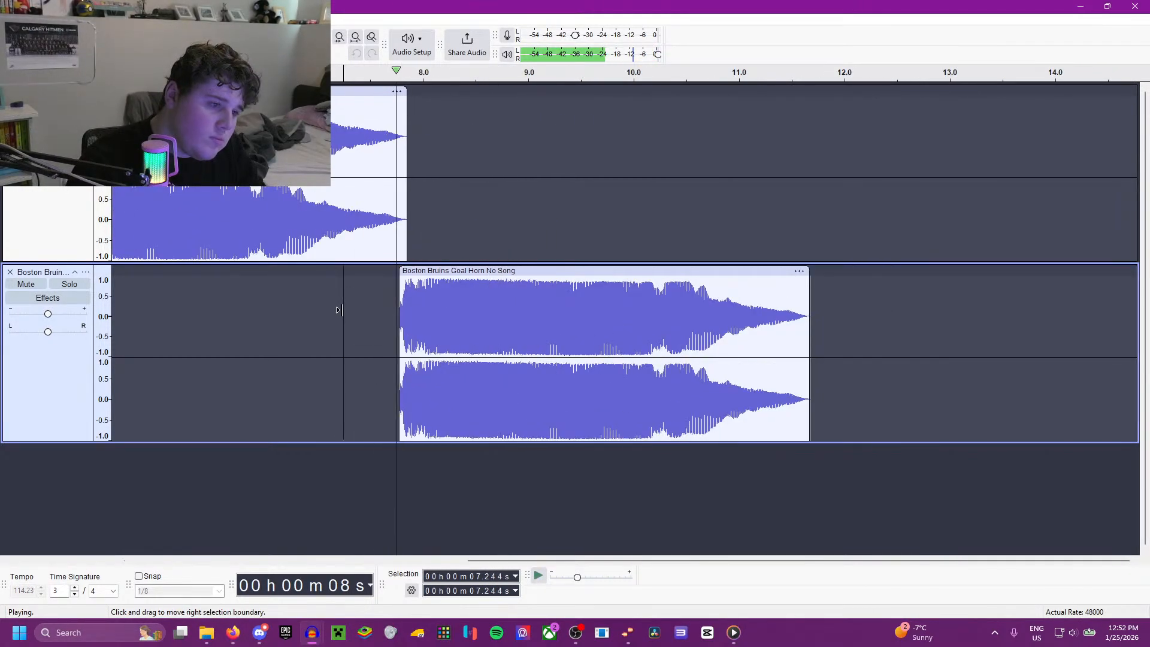
{"action": "key", "text": "space"}
{"action": "left_click_drag", "start_coordinate": [422, 272], "coordinate": [415, 272]}
{"action": "key", "text": "space"}
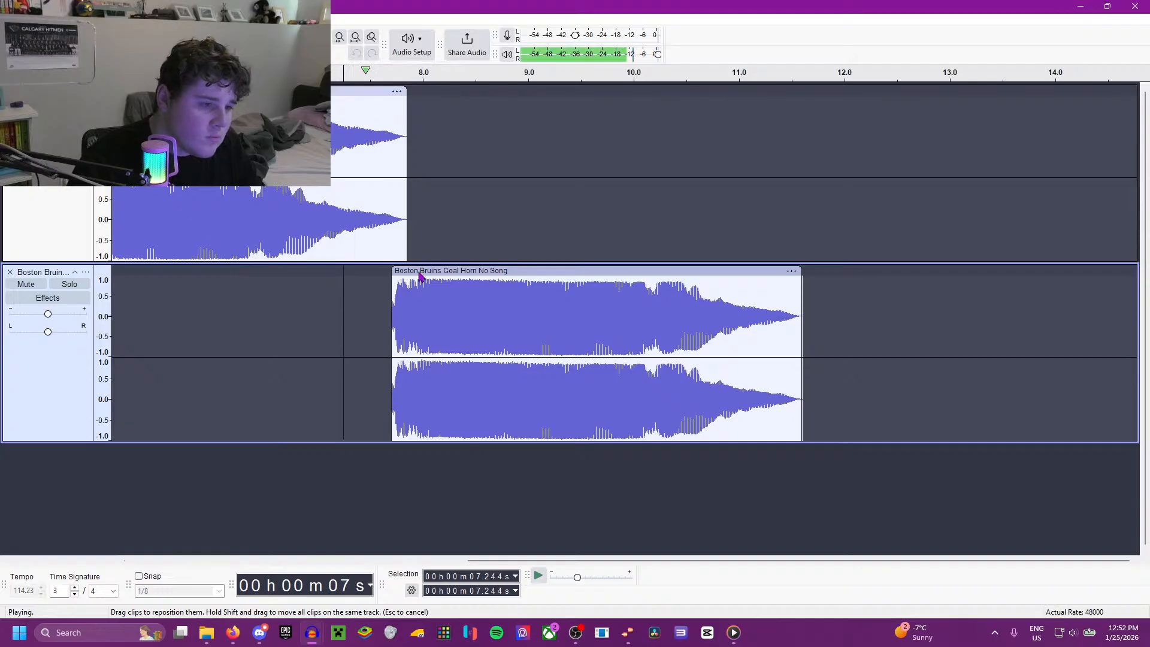
{"action": "scroll", "coordinate": [348, 312], "scroll_direction": "down", "scroll_amount": 3}
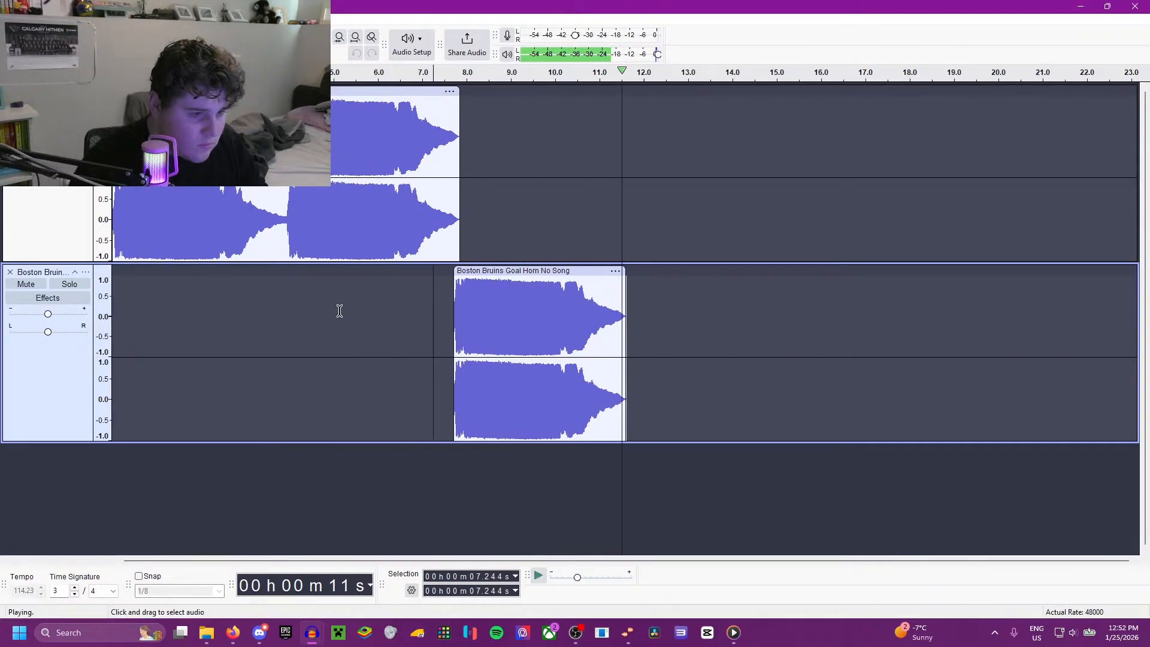
Step: Play the horn mix from the start, then delete the pasted horn clip and remove its empty track
{"action": "left_click", "coordinate": [77, 232]}
{"action": "key", "text": "space"}
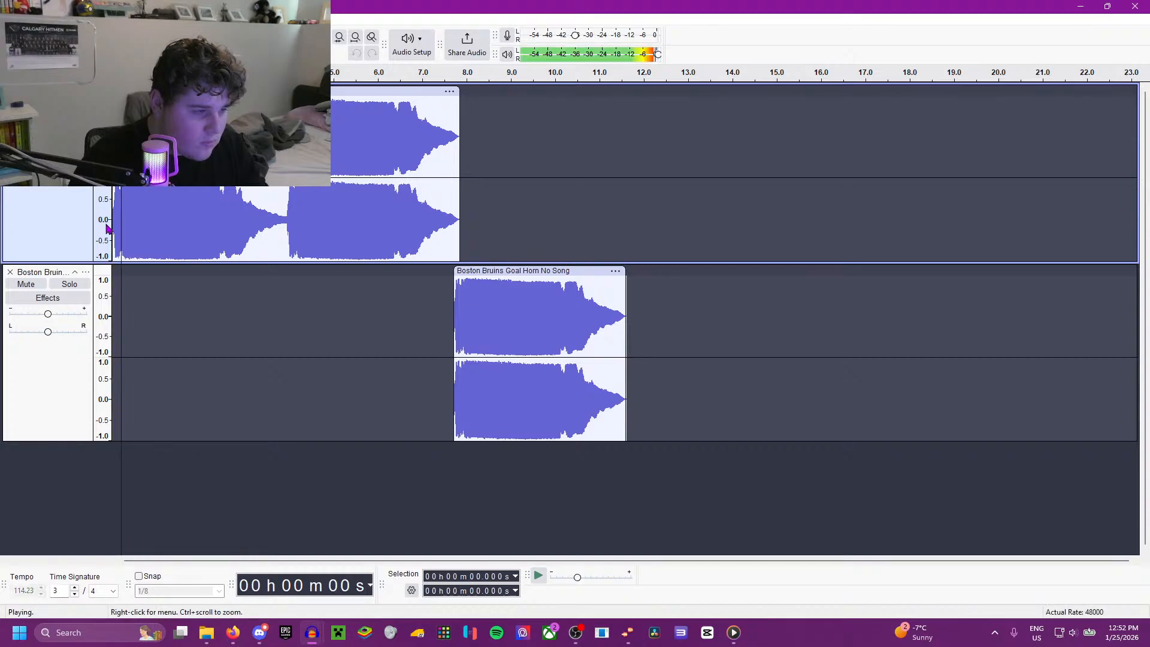
{"action": "double_click", "coordinate": [557, 330]}
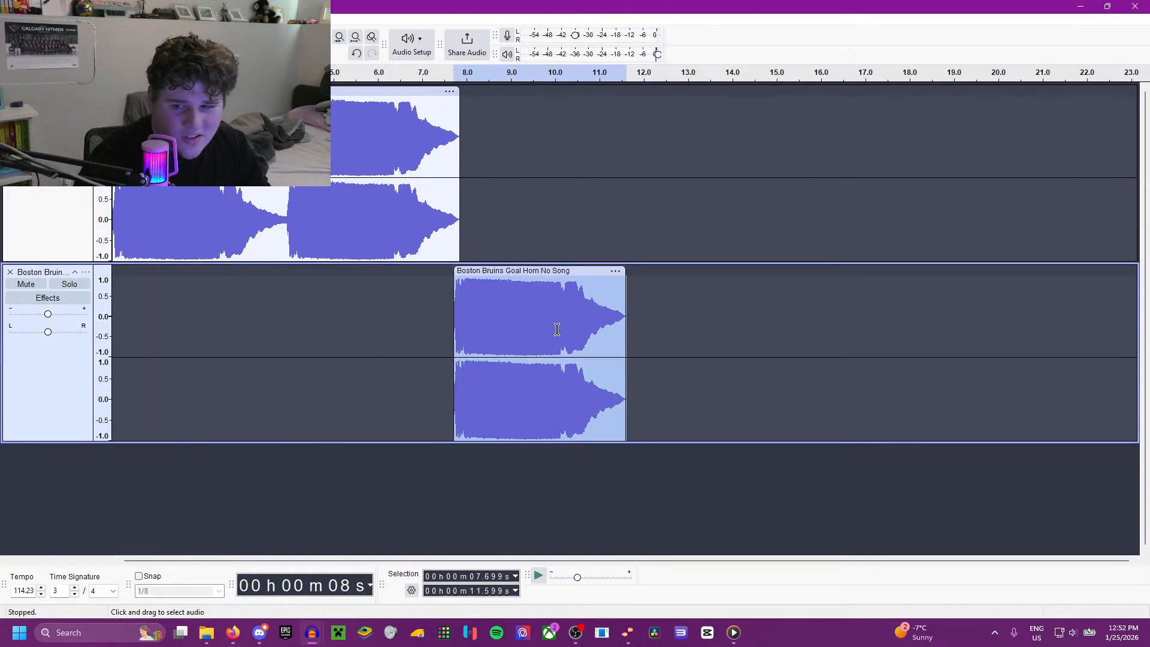
{"action": "key", "text": "Delete"}
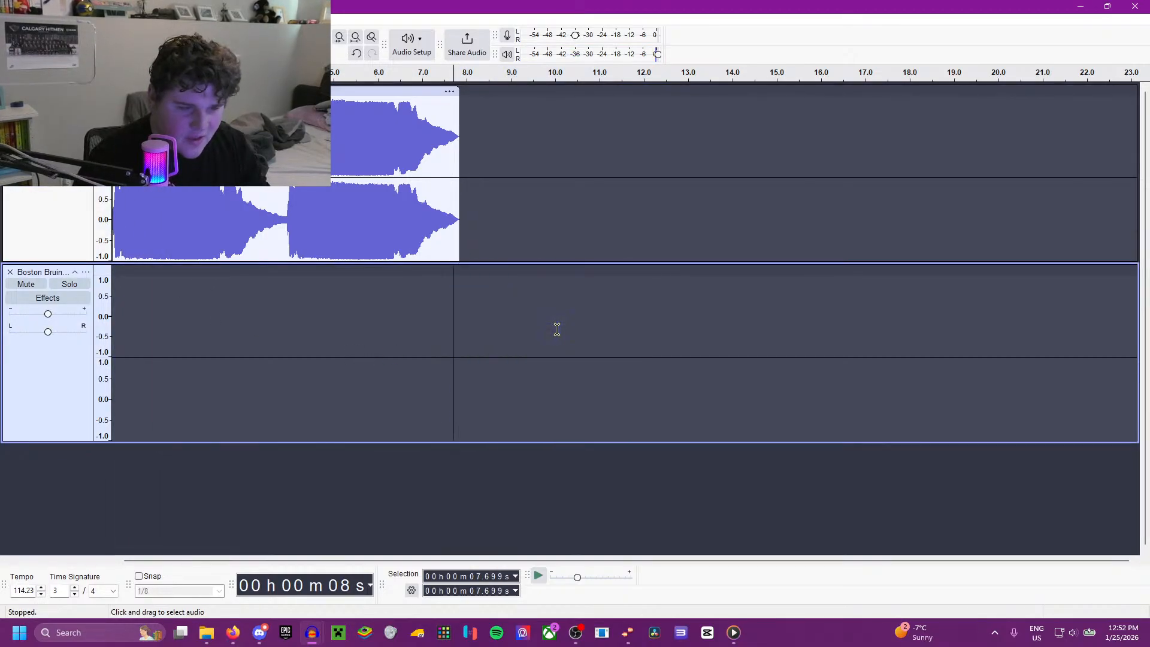
{"action": "left_click", "coordinate": [10, 272]}
Step: Import the Song 2 - Blur audio file as a new track and play it from 14.487 s
{"action": "left_click", "coordinate": [149, 631]}
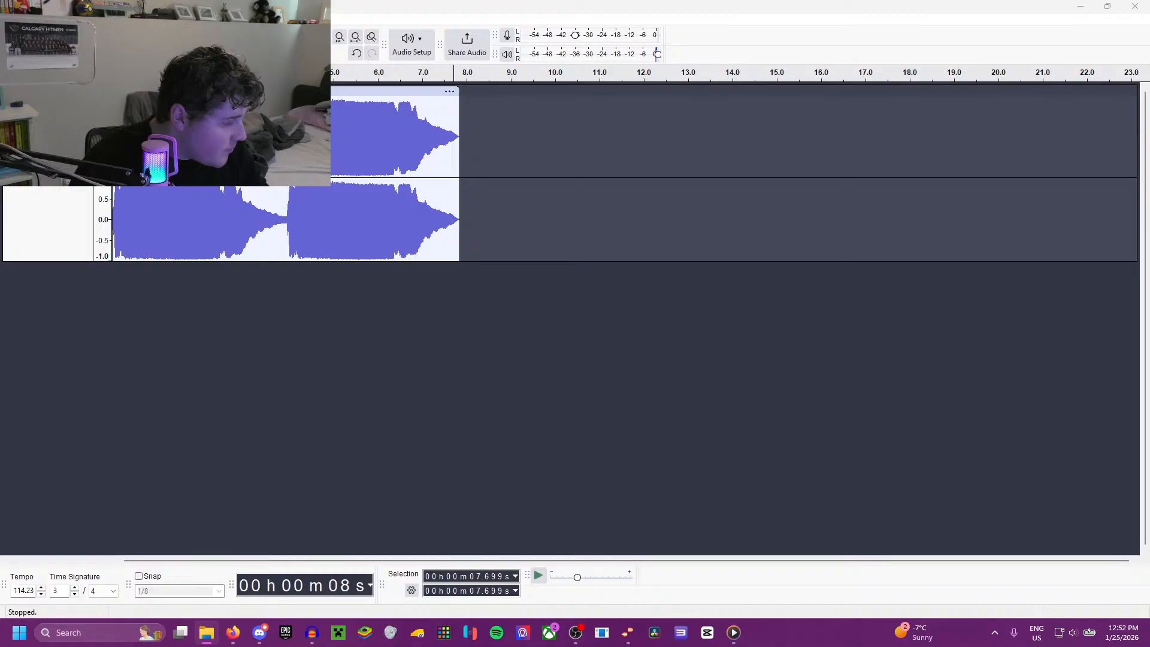
{"action": "left_click_drag", "start_coordinate": [180, 345], "coordinate": [369, 378]}
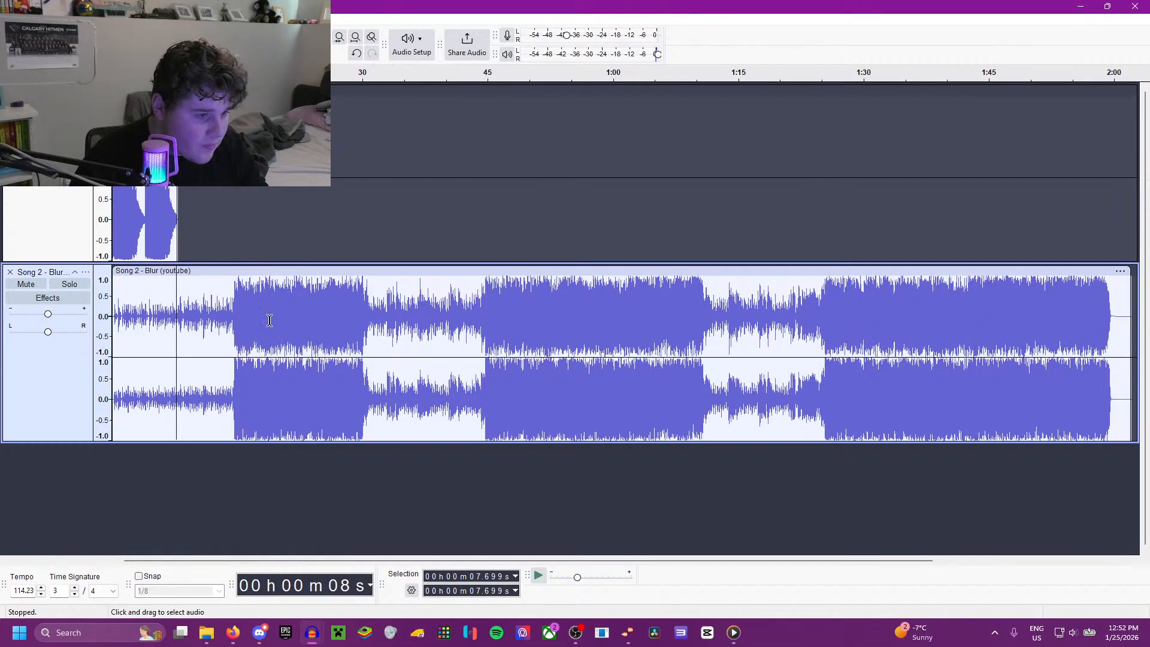
{"action": "key", "text": "space"}
{"action": "scroll", "coordinate": [225, 360], "scroll_direction": "up", "scroll_amount": 3}
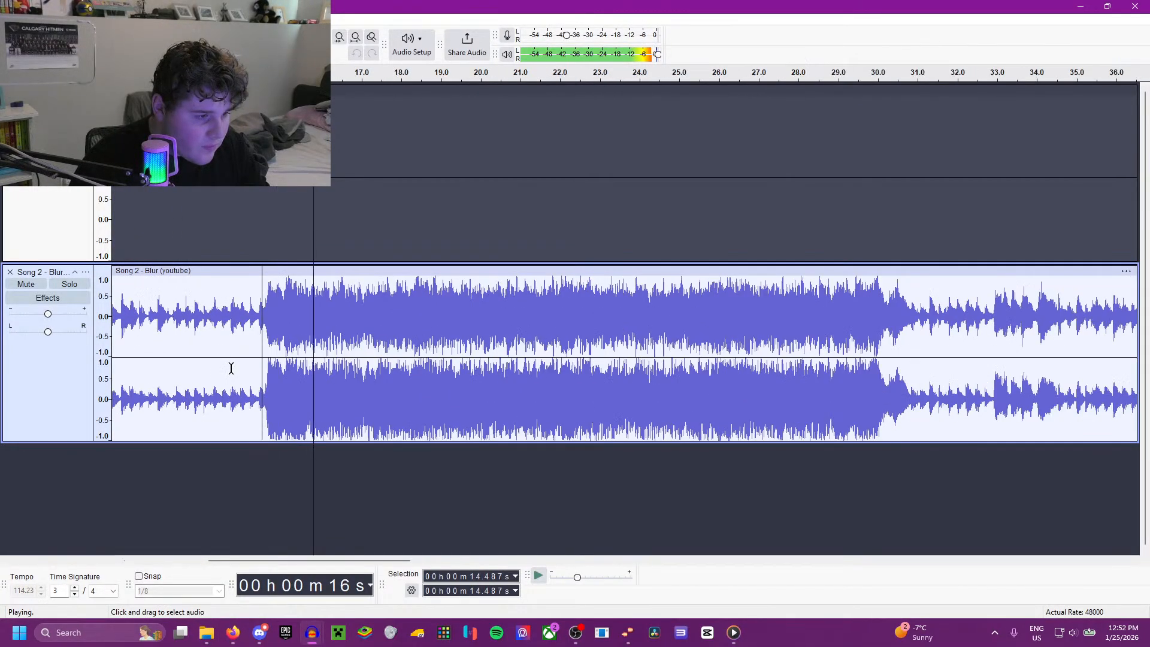
Step: Play the song from 11.081 s and 14.368 s to locate where its first loud section begins
{"action": "scroll", "coordinate": [233, 365], "scroll_direction": "left", "scroll_amount": 2}
{"action": "left_click", "coordinate": [304, 313]}
{"action": "key", "text": "space"}
{"action": "key", "text": "space"}
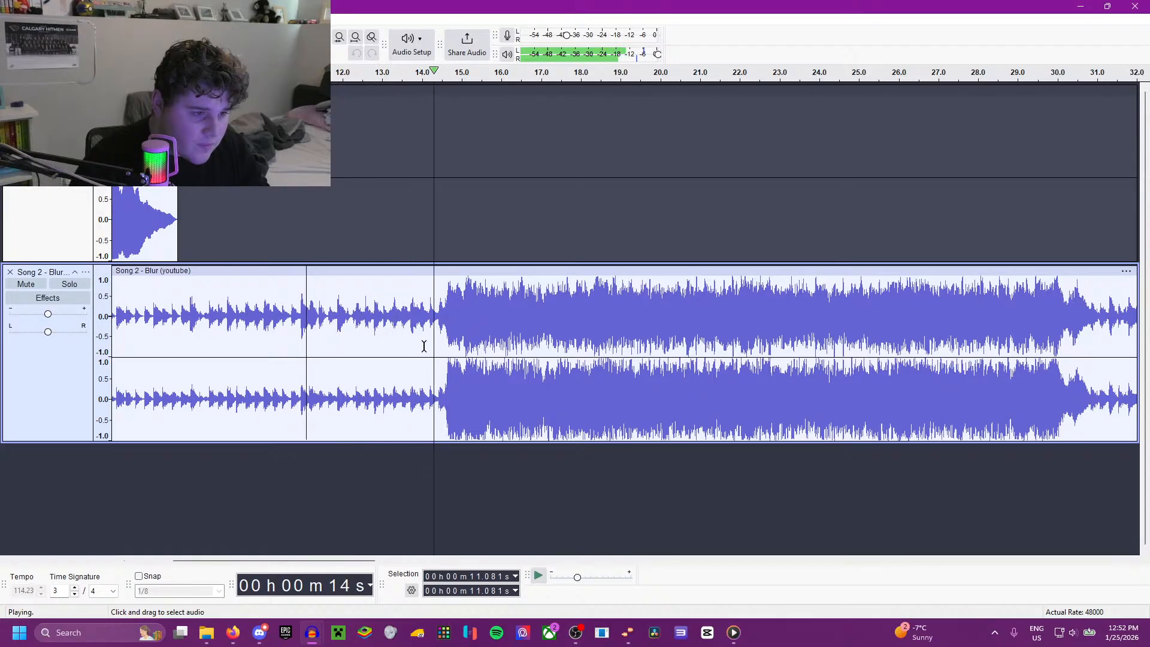
{"action": "key", "text": "space"}
{"action": "left_click", "coordinate": [436, 334]}
{"action": "key", "text": "space"}
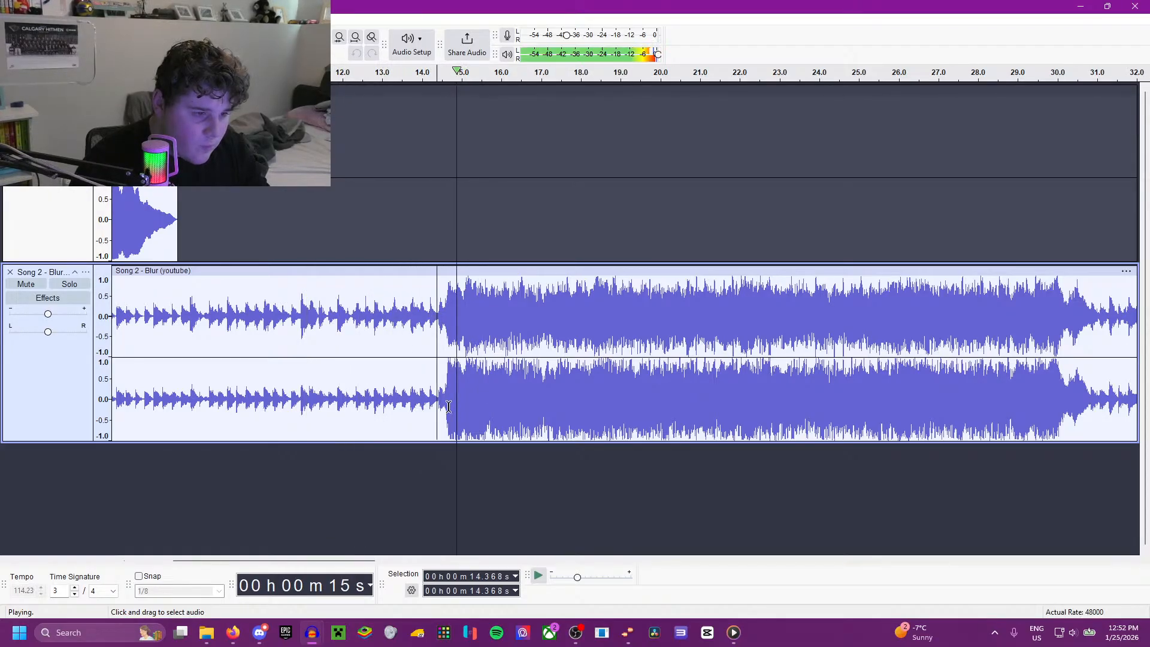
Step: Play the song from 14.534 s and delete the quiet intro before that point
{"action": "scroll", "coordinate": [444, 353], "scroll_direction": "up", "scroll_amount": 1}
{"action": "key", "text": "space"}
{"action": "key", "text": "space"}
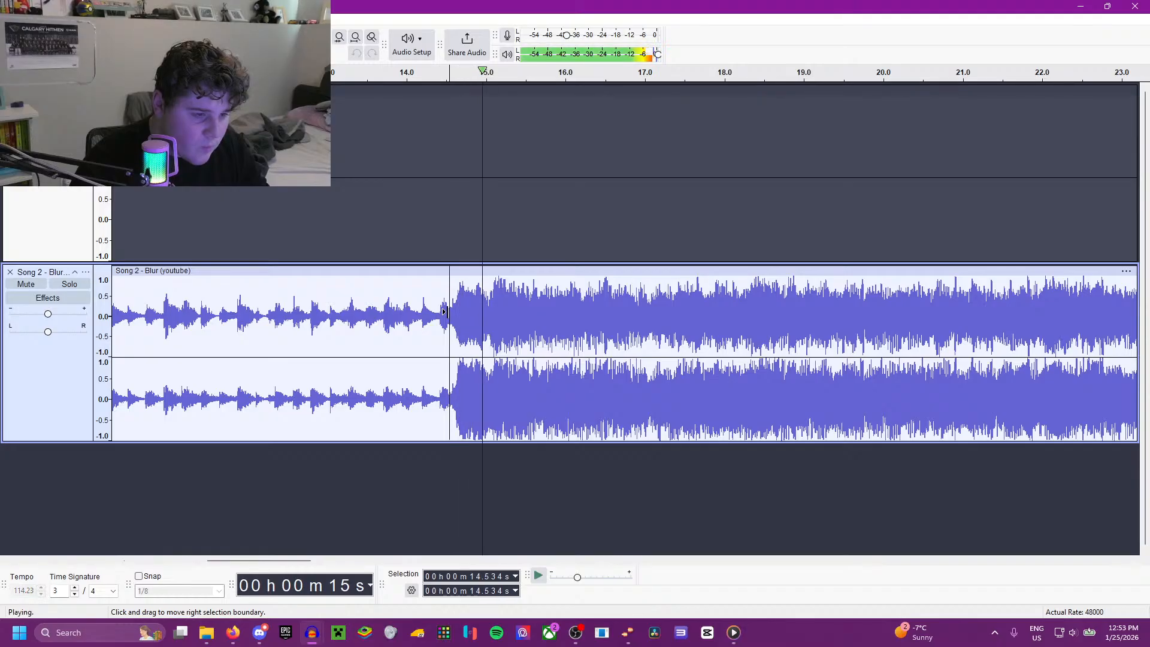
{"action": "scroll", "coordinate": [467, 369], "scroll_direction": "down", "scroll_amount": 1}
{"action": "scroll", "coordinate": [420, 373], "scroll_direction": "left", "scroll_amount": 5}
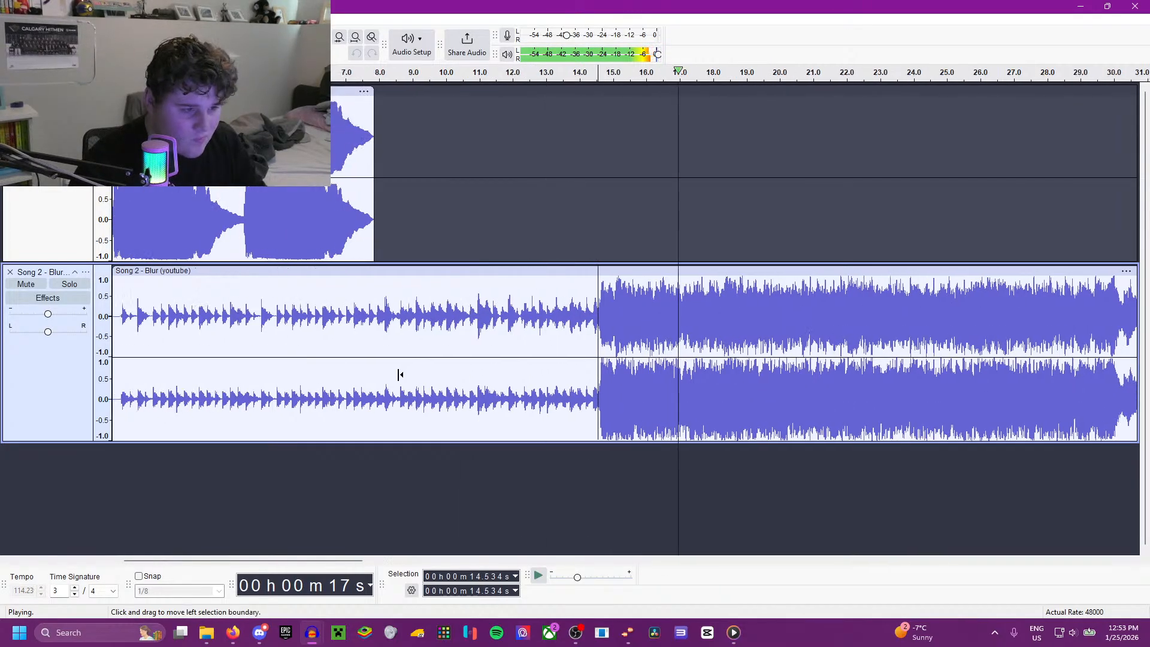
{"action": "key", "text": "space"}
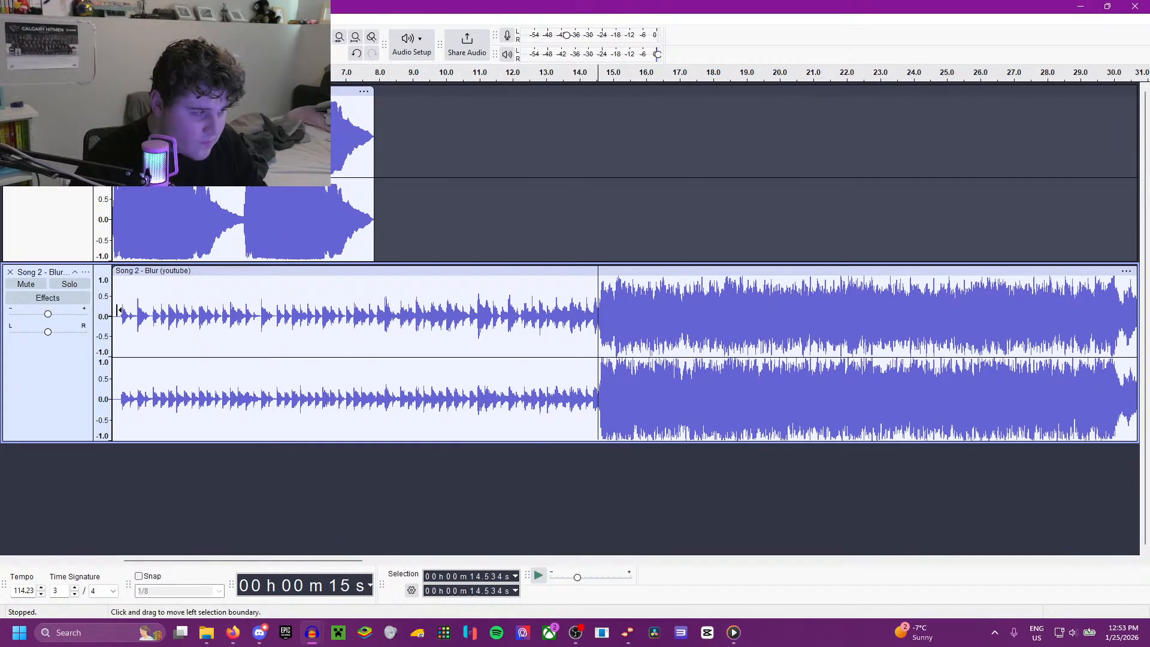
{"action": "left_click_drag", "start_coordinate": [118, 309], "coordinate": [114, 315]}
{"action": "key", "text": "Delete"}
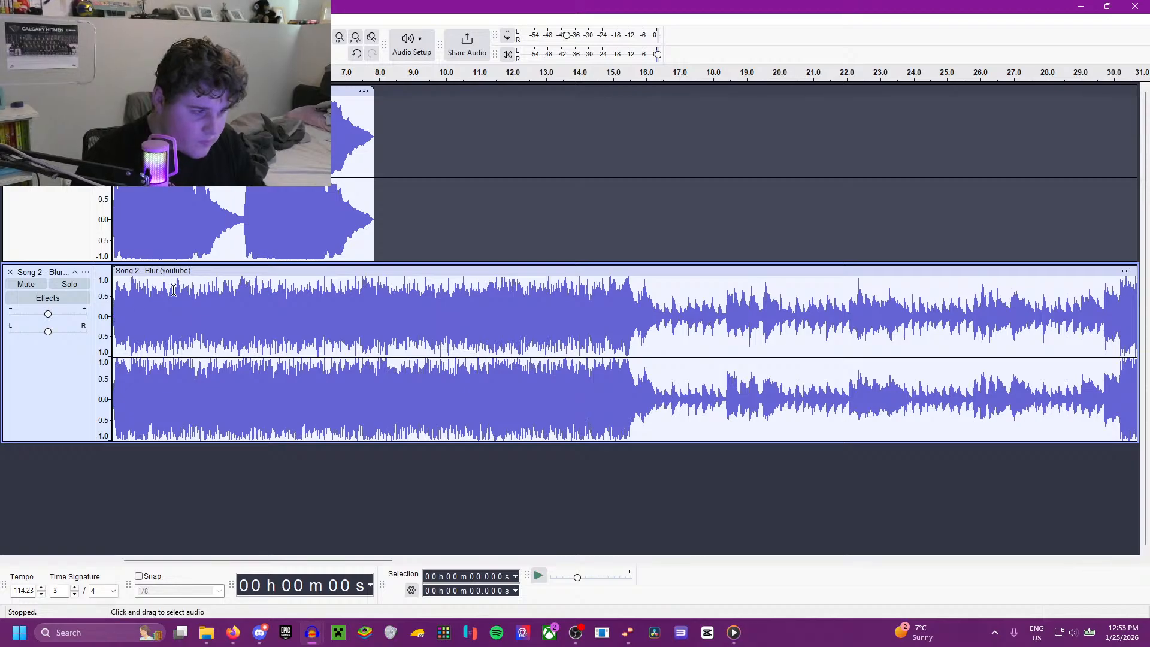
Step: Move the song clip to start at about 7.3 s, playing the transition out of the horn from 6.706 s
{"action": "left_click_drag", "start_coordinate": [192, 290], "coordinate": [480, 292]}
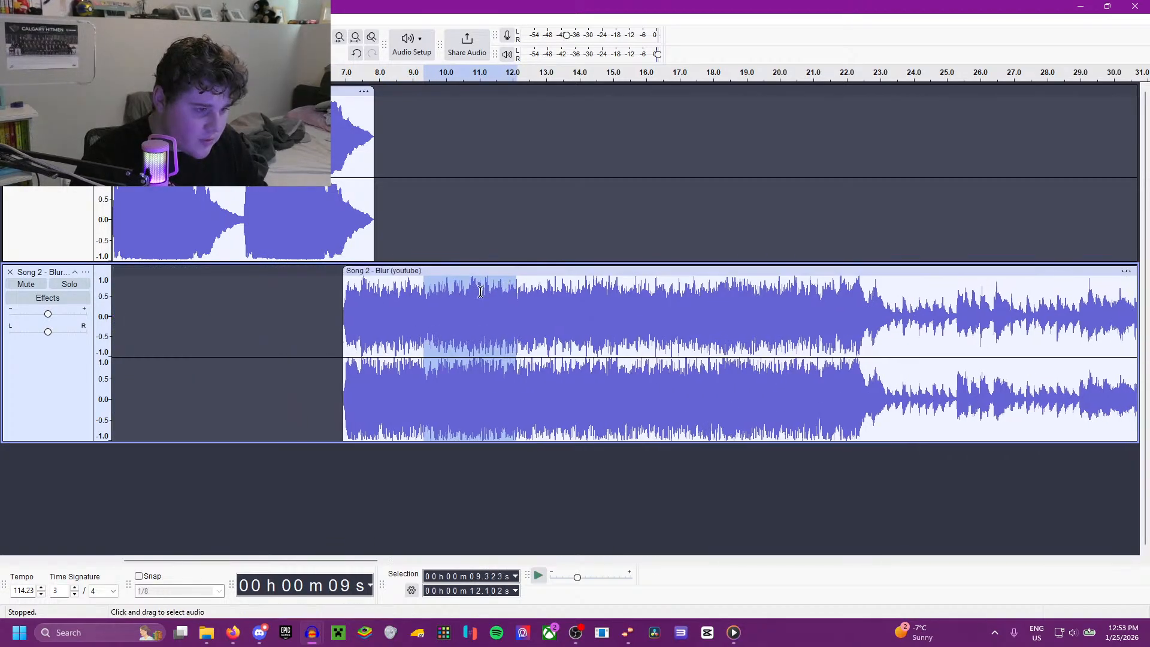
{"action": "left_click", "coordinate": [336, 293]}
{"action": "key", "text": "space"}
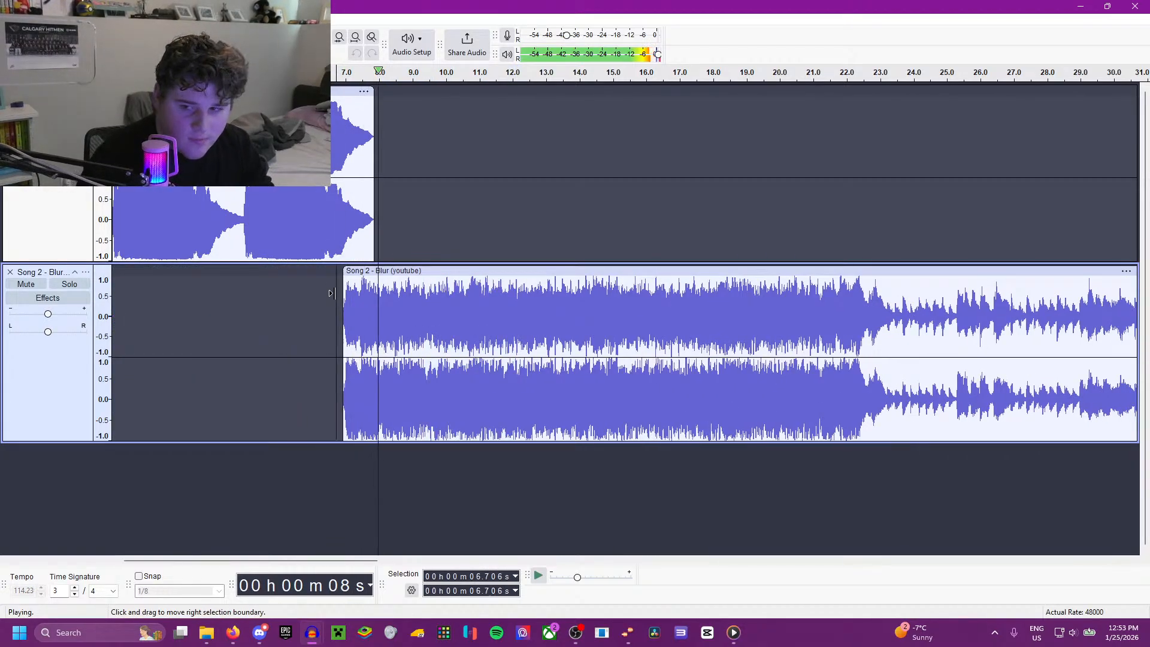
{"action": "left_click_drag", "start_coordinate": [386, 272], "coordinate": [401, 274]}
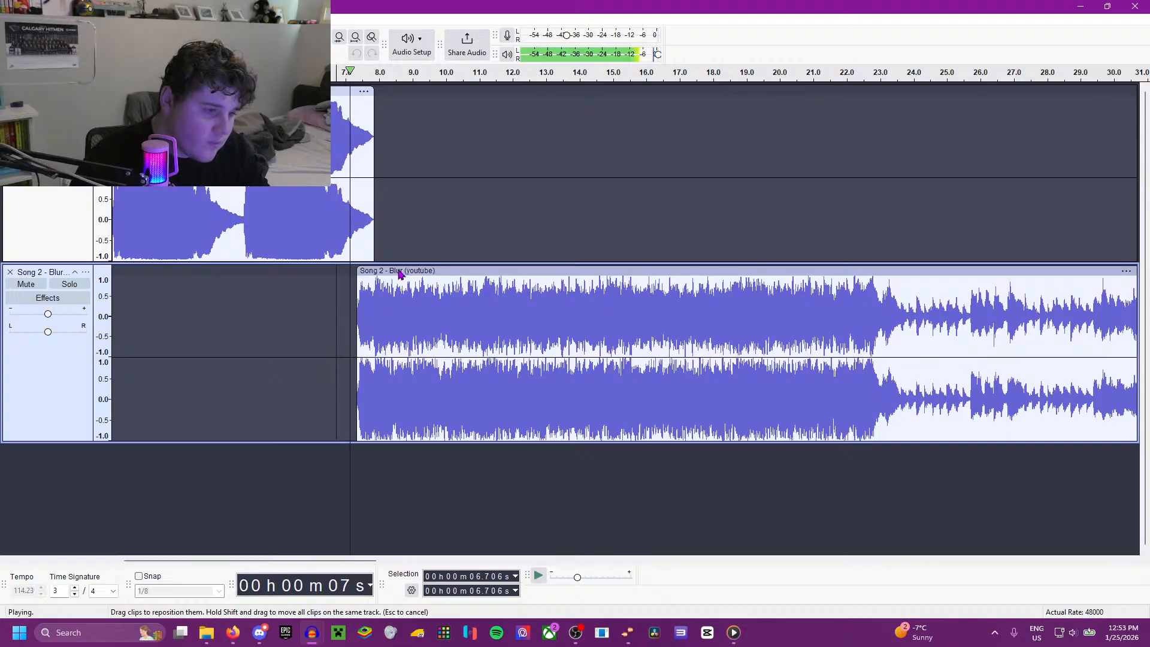
Step: Listen to the song from 27.258 s, 1:03.368 and 1:00.599 to check how the second loud section ends
{"action": "scroll", "coordinate": [514, 376], "scroll_direction": "down", "scroll_amount": 1}
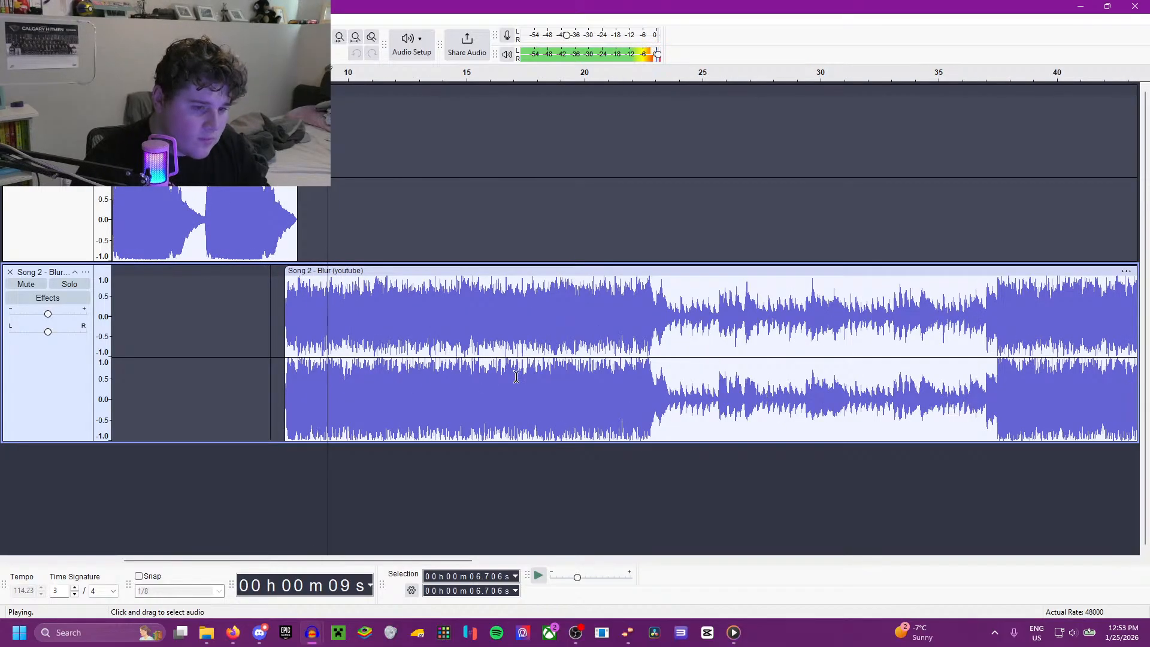
{"action": "left_click", "coordinate": [756, 333]}
{"action": "scroll", "coordinate": [624, 342], "scroll_direction": "down", "scroll_amount": 1}
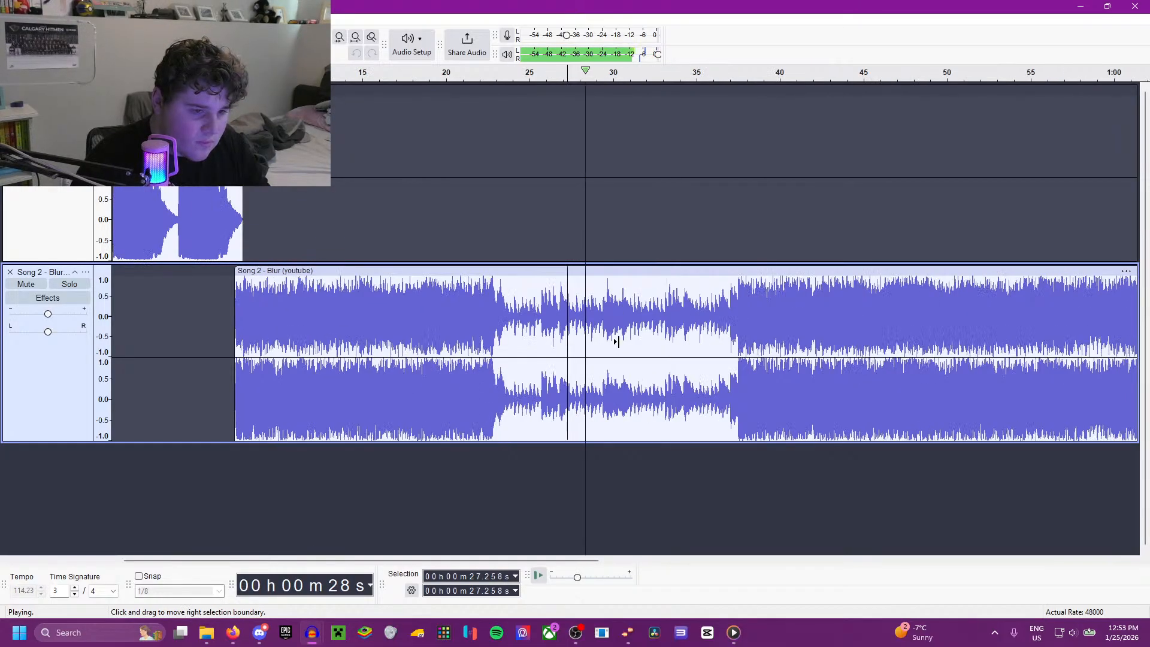
{"action": "scroll", "coordinate": [611, 335], "scroll_direction": "down", "scroll_amount": 1}
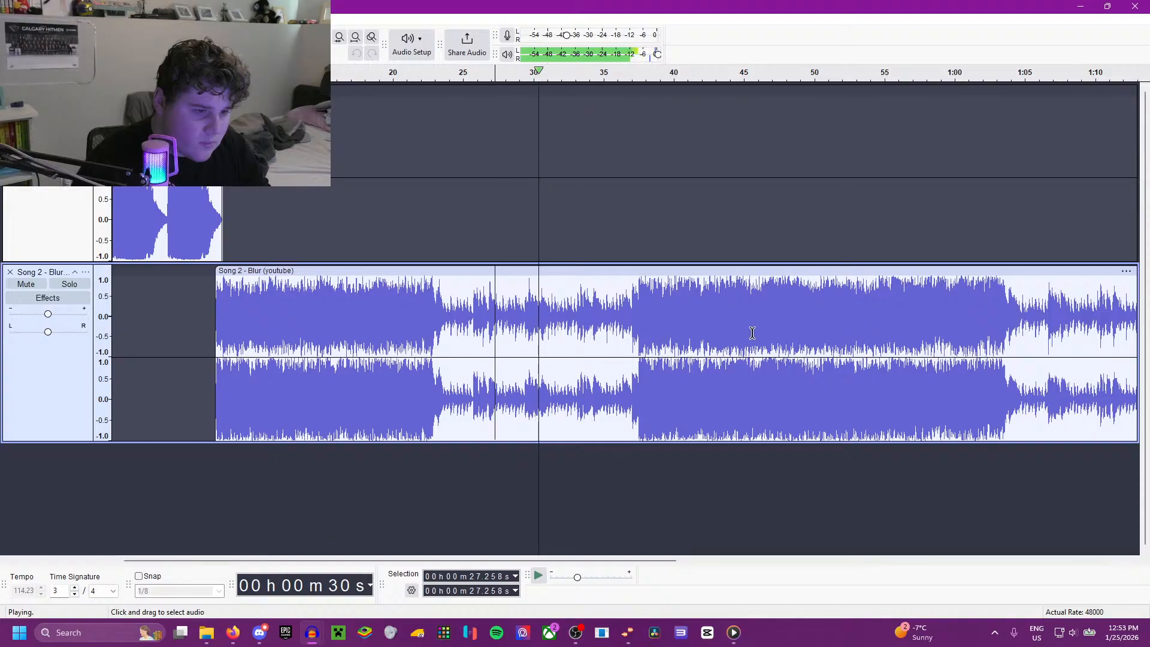
{"action": "left_click", "coordinate": [1002, 312]}
{"action": "scroll", "coordinate": [999, 313], "scroll_direction": "down", "scroll_amount": 1}
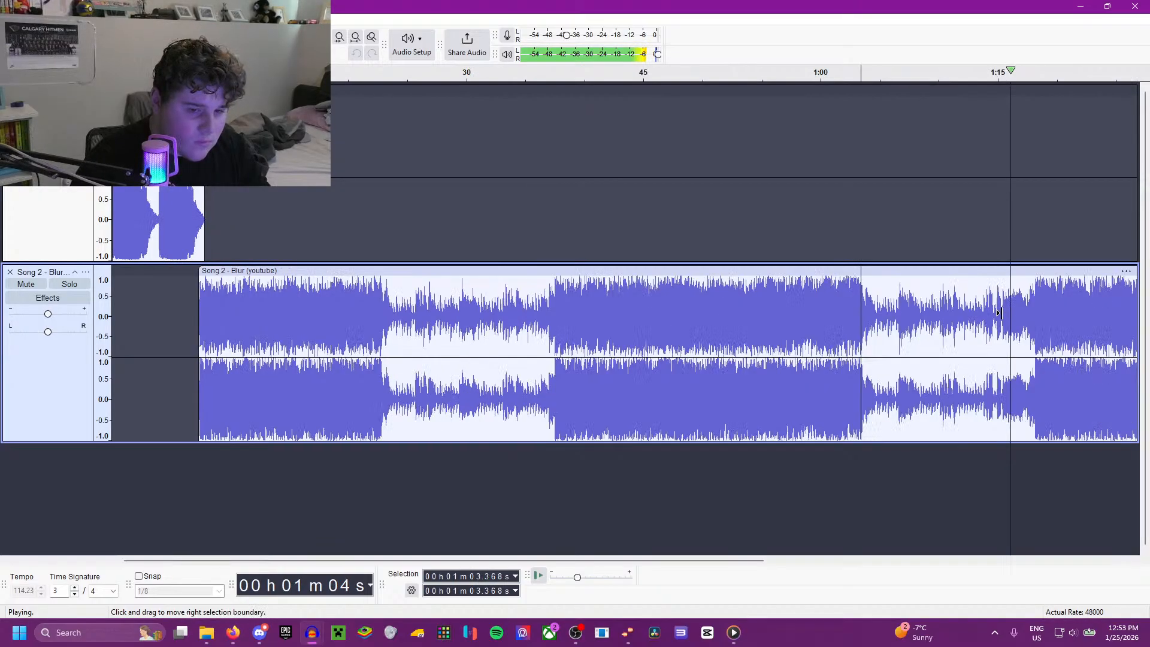
{"action": "scroll", "coordinate": [716, 303], "scroll_direction": "up", "scroll_amount": 1}
{"action": "left_click", "coordinate": [723, 293]}
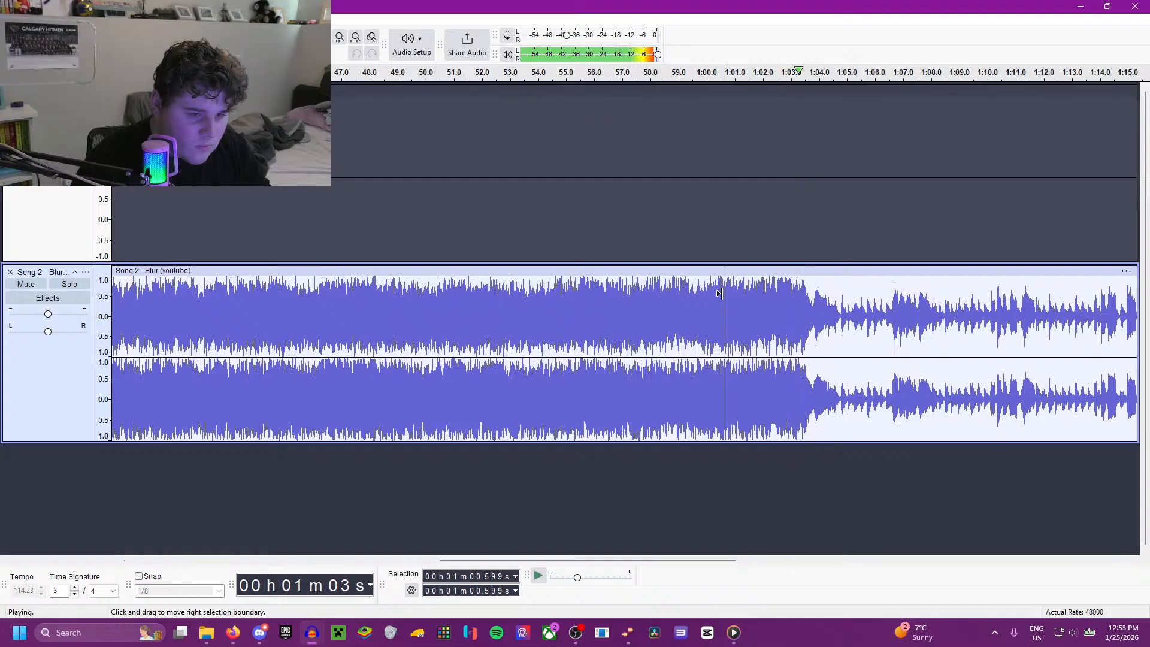
Step: Listen to the song from 1:17.814, 1:45.495 and 58.093 s to choose an end point
{"action": "scroll", "coordinate": [770, 300], "scroll_direction": "down", "scroll_amount": 1}
{"action": "left_click", "coordinate": [760, 298]}
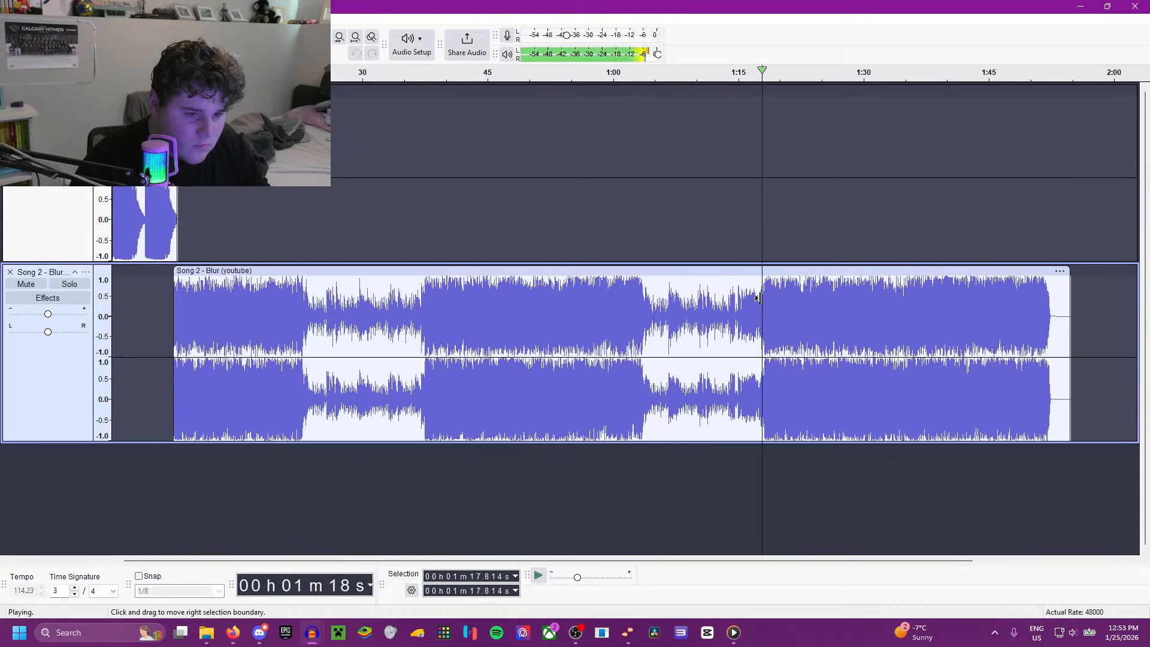
{"action": "scroll", "coordinate": [780, 329], "scroll_direction": "up", "scroll_amount": 1}
{"action": "scroll", "coordinate": [851, 320], "scroll_direction": "down", "scroll_amount": 1}
{"action": "left_click", "coordinate": [1065, 322]}
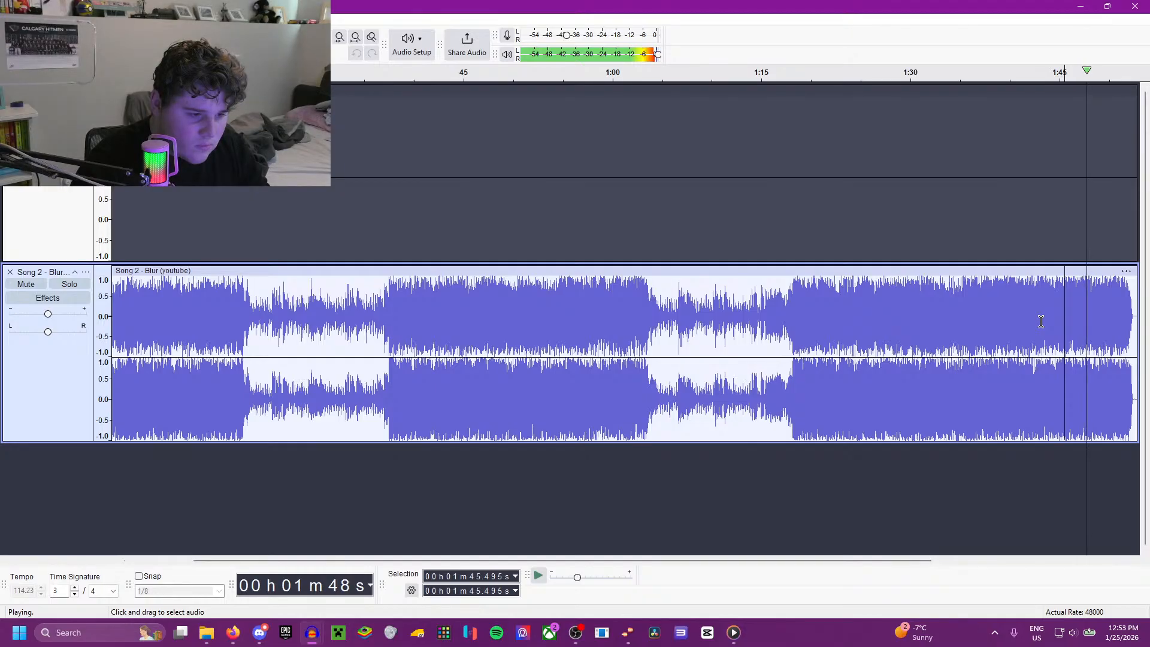
{"action": "left_click", "coordinate": [593, 345]}
{"action": "scroll", "coordinate": [593, 345], "scroll_direction": "up", "scroll_amount": 1}
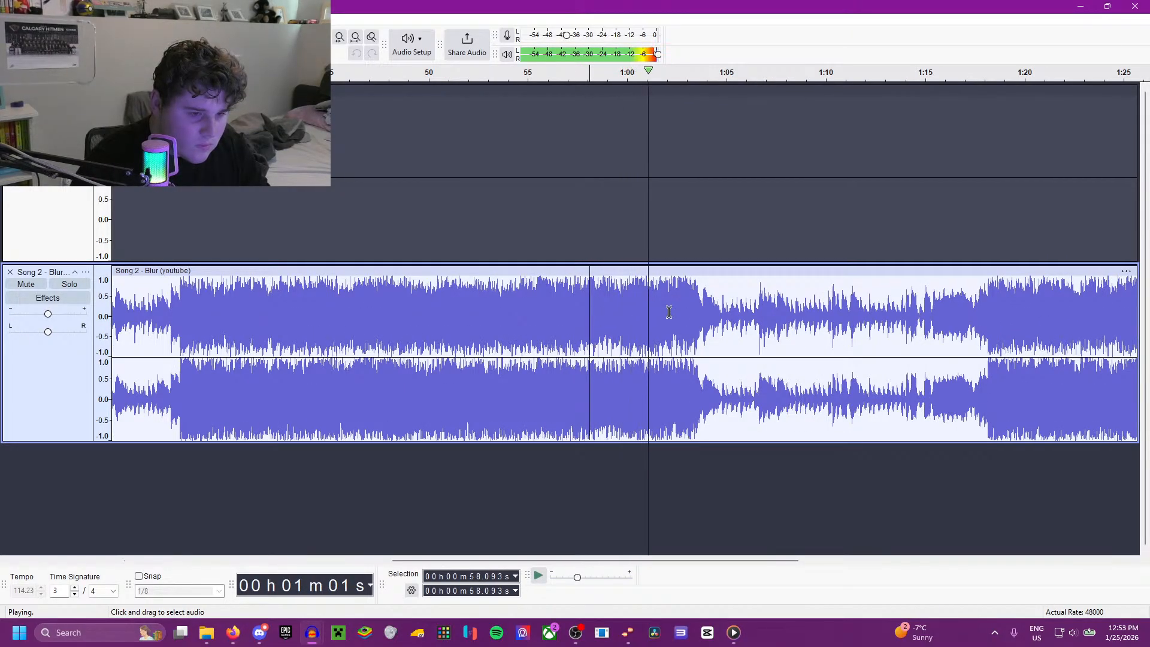
{"action": "key", "text": "space"}
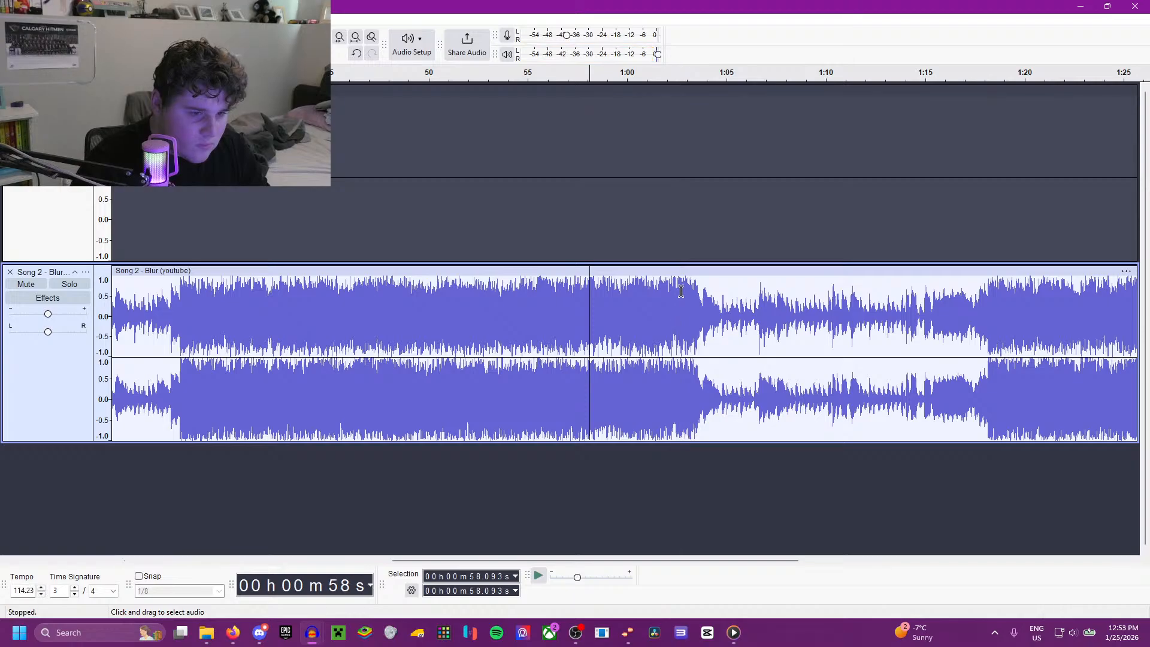
Step: Trim the end of the song clip back to about 1:02.5
{"action": "left_click", "coordinate": [676, 290]}
{"action": "scroll", "coordinate": [676, 289], "scroll_direction": "down", "scroll_amount": 1}
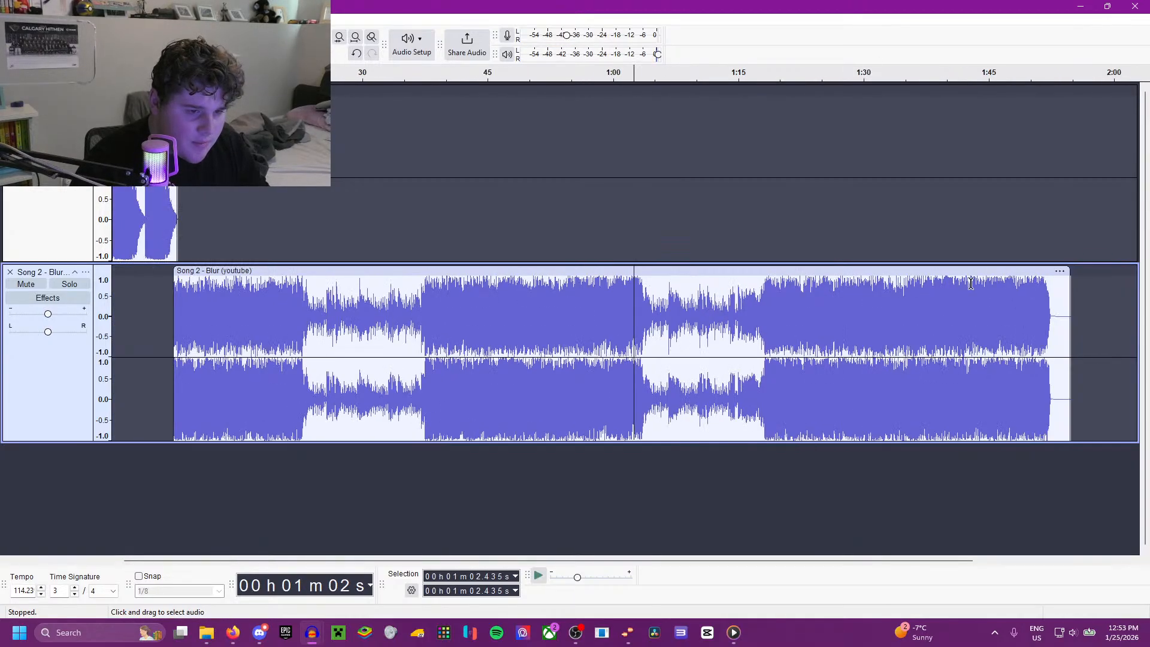
{"action": "left_click_drag", "start_coordinate": [1070, 284], "coordinate": [457, 312]}
Step: Apply Fade Out to the song from 1:01.325 to 1:02.538 and play the ending from 1:00.626
{"action": "scroll", "coordinate": [629, 347], "scroll_direction": "up", "scroll_amount": 4}
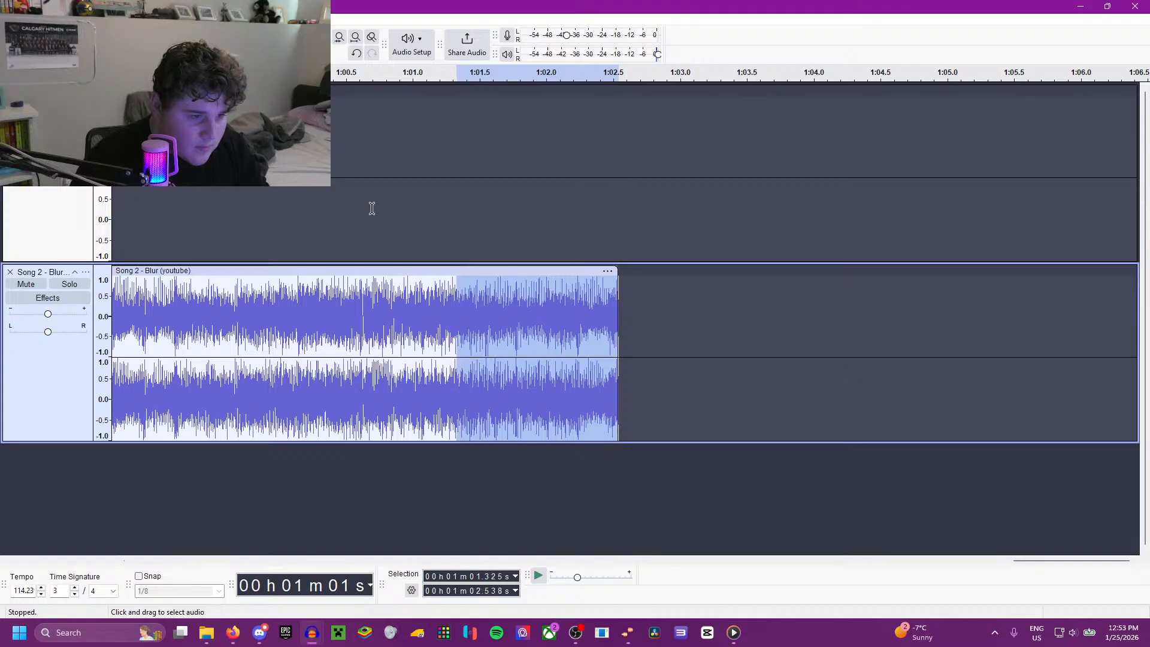
{"action": "left_click", "coordinate": [205, 20]}
{"action": "mouse_move", "coordinate": [288, 129]}
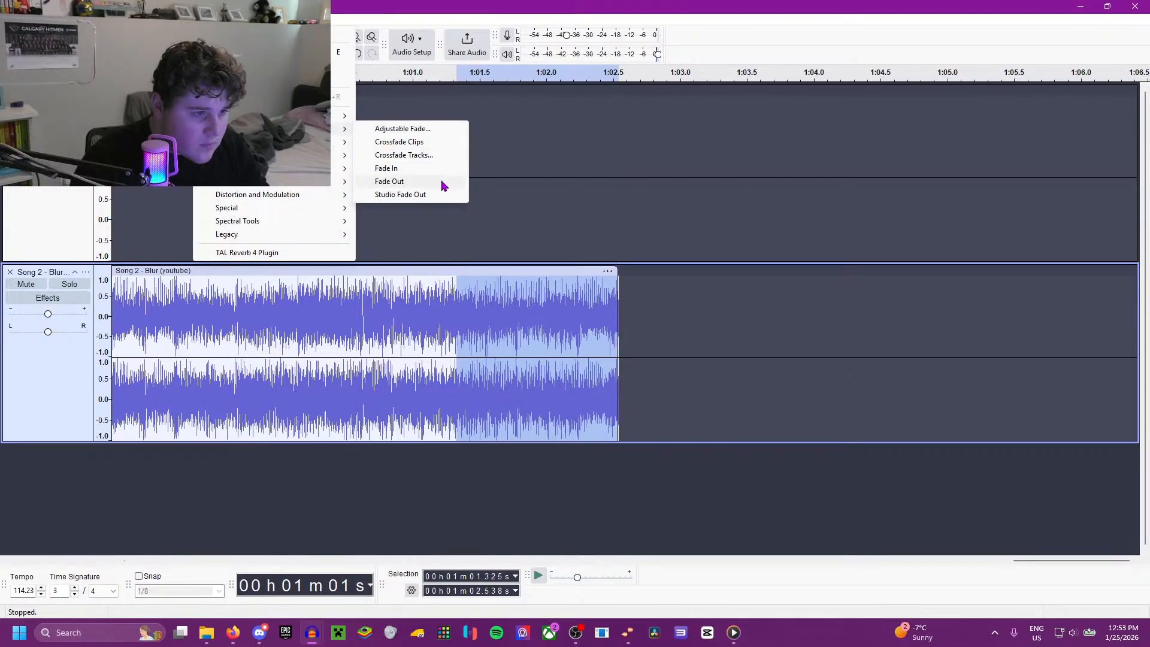
{"action": "left_click", "coordinate": [389, 181]}
{"action": "left_click", "coordinate": [550, 214]}
{"action": "key", "text": "space"}
{"action": "left_click", "coordinate": [363, 198]}
{"action": "key", "text": "space"}
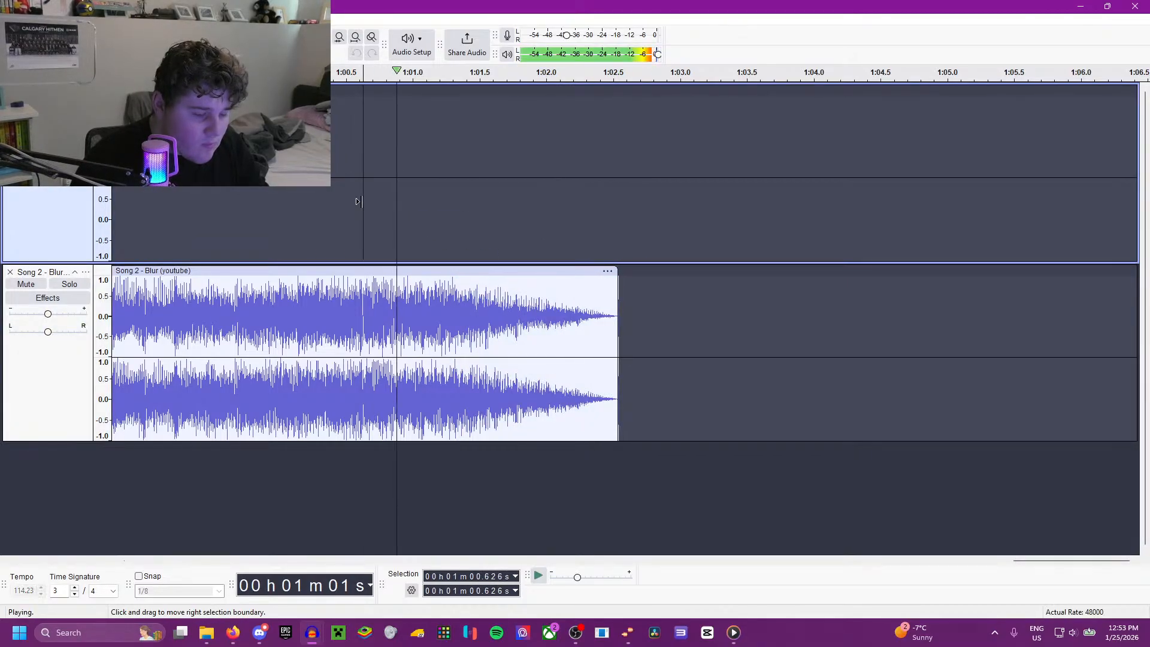
Step: Play the horn and song mix from the beginning and again from 6.813 s to check the transition
{"action": "scroll", "coordinate": [400, 223], "scroll_direction": "down", "scroll_amount": 3}
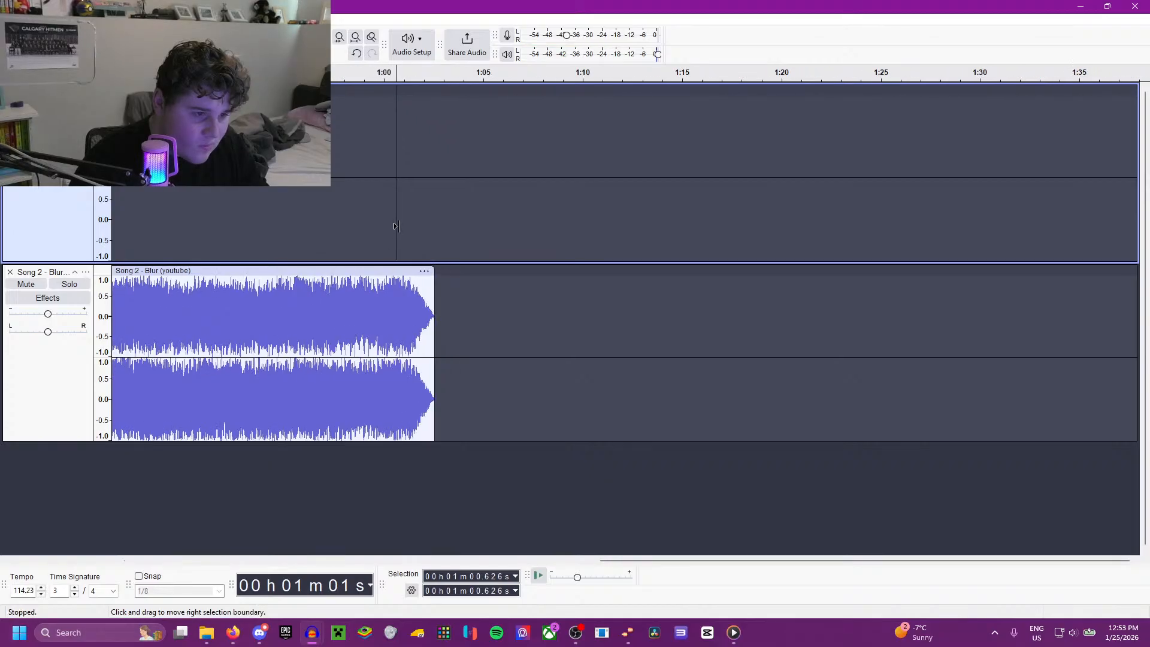
{"action": "scroll", "coordinate": [359, 231], "scroll_direction": "left", "scroll_amount": 10}
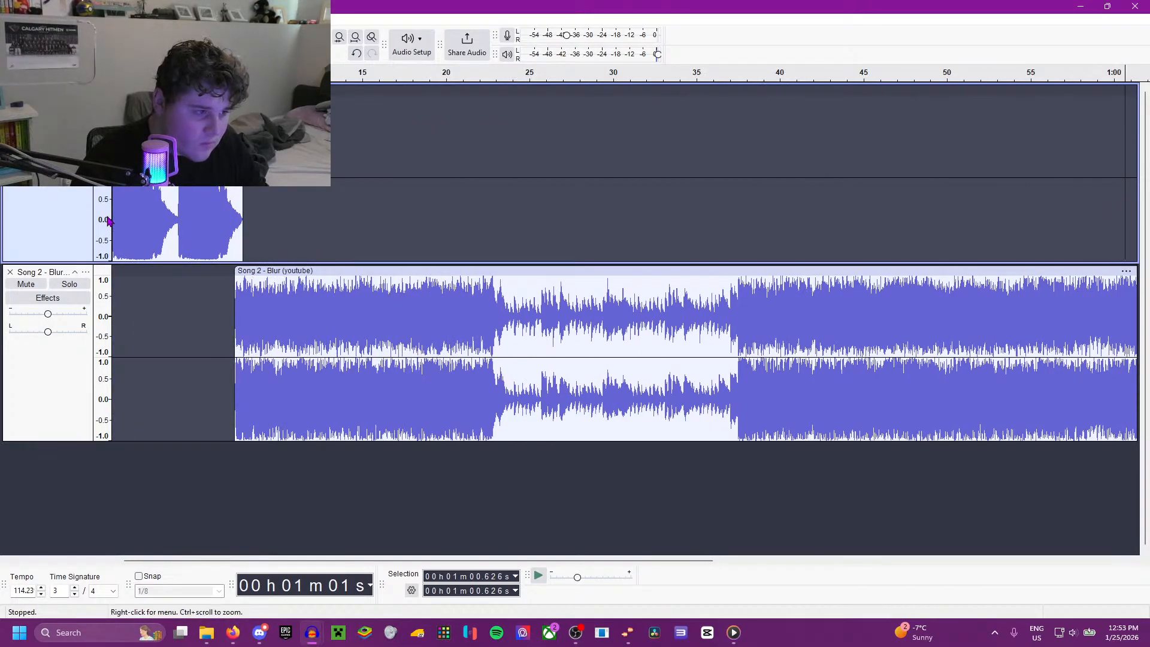
{"action": "left_click", "coordinate": [114, 218]}
{"action": "key", "text": "space"}
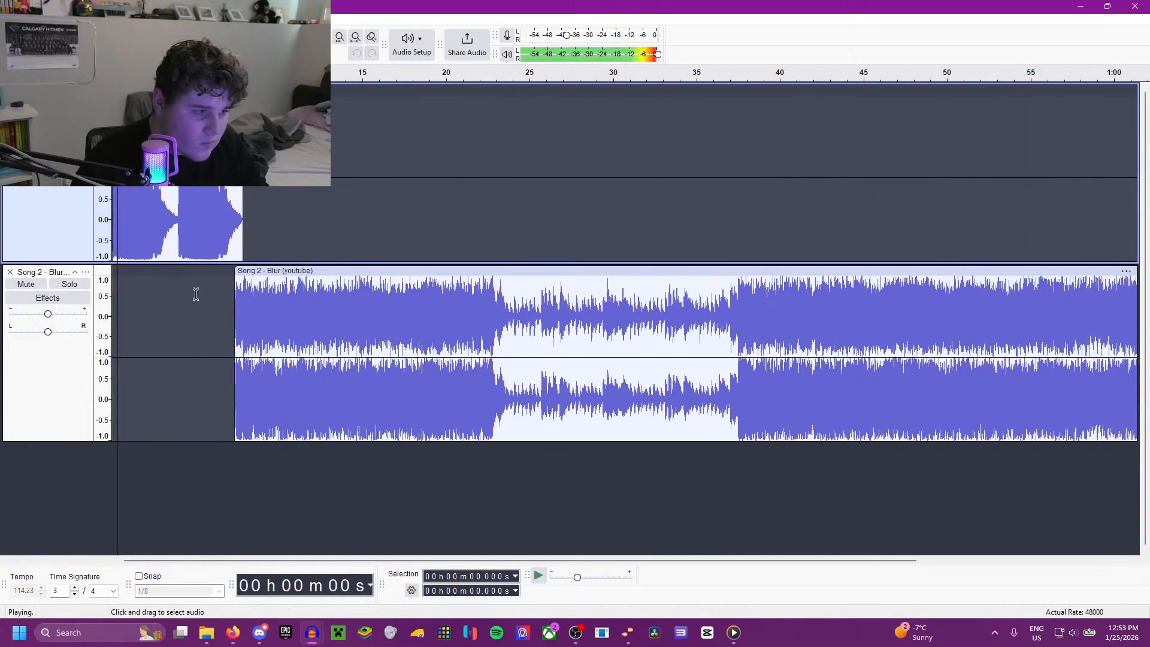
{"action": "left_click", "coordinate": [228, 286]}
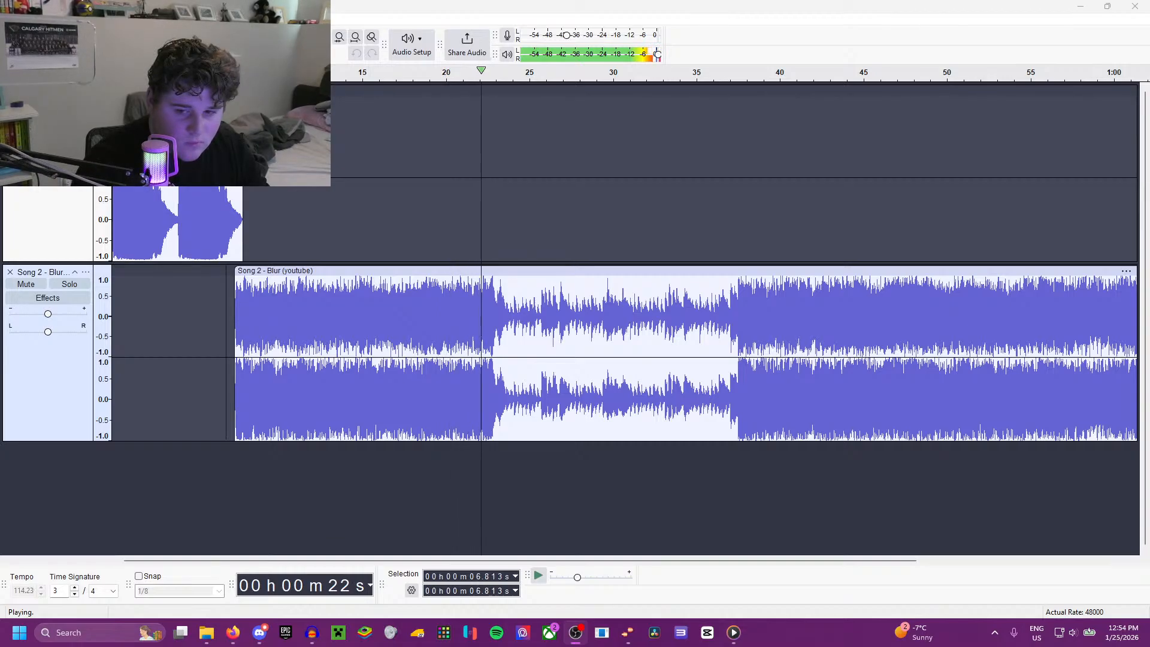
{"action": "left_click", "coordinate": [602, 288]}
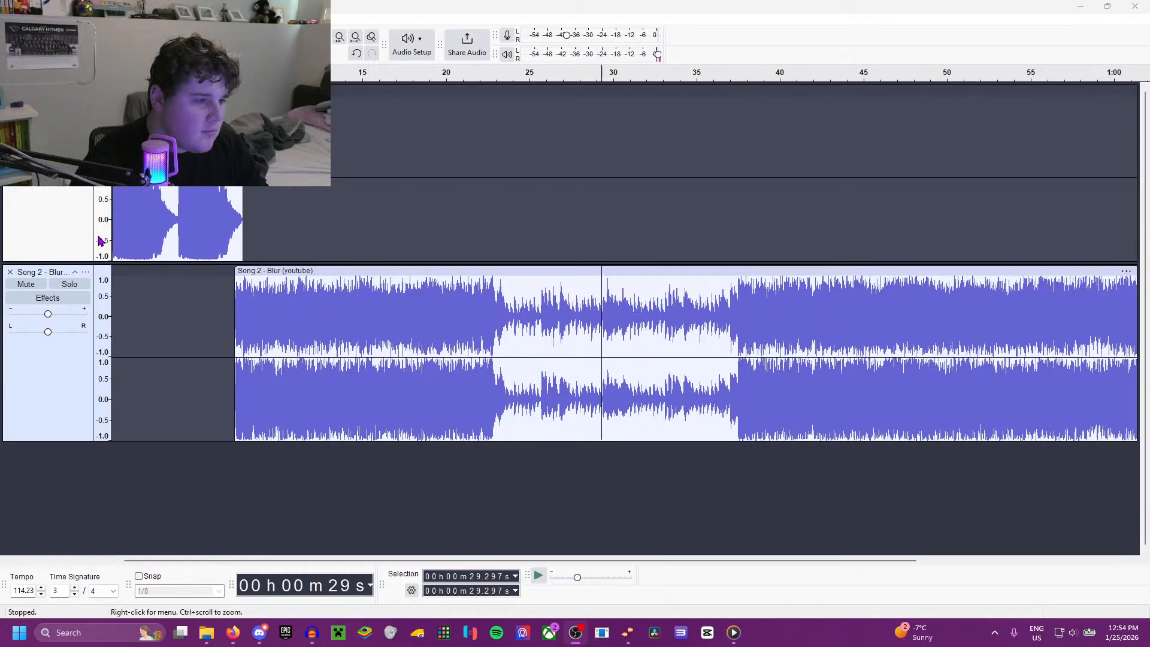
{"action": "left_click", "coordinate": [9, 20]}
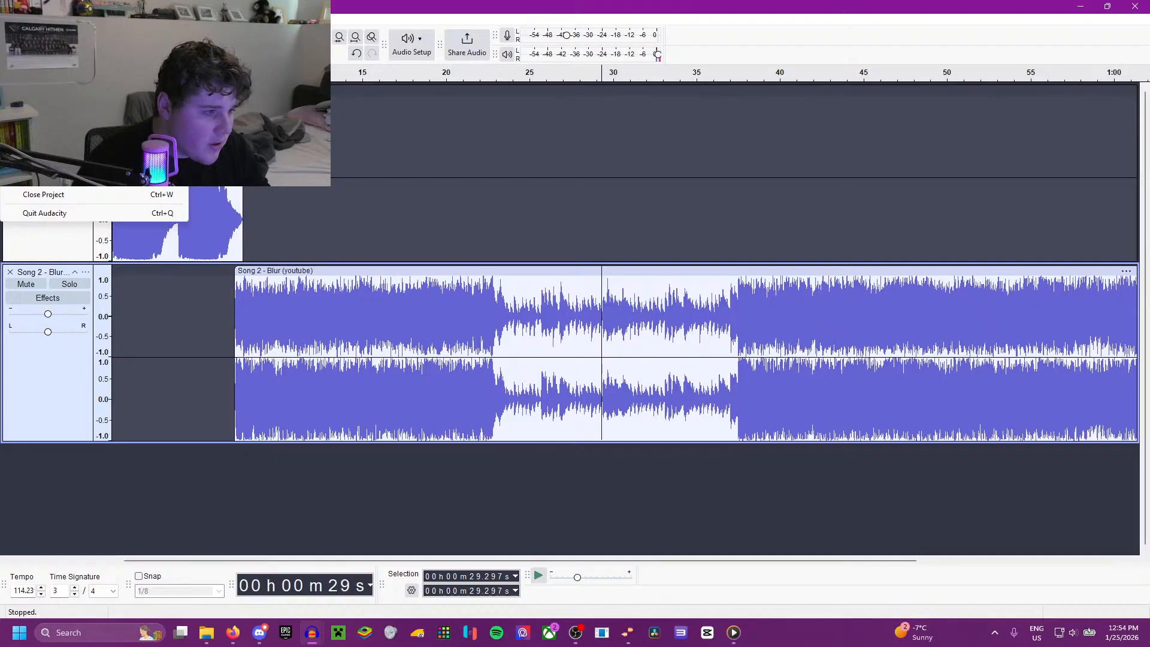
{"action": "left_click", "coordinate": [307, 261]}
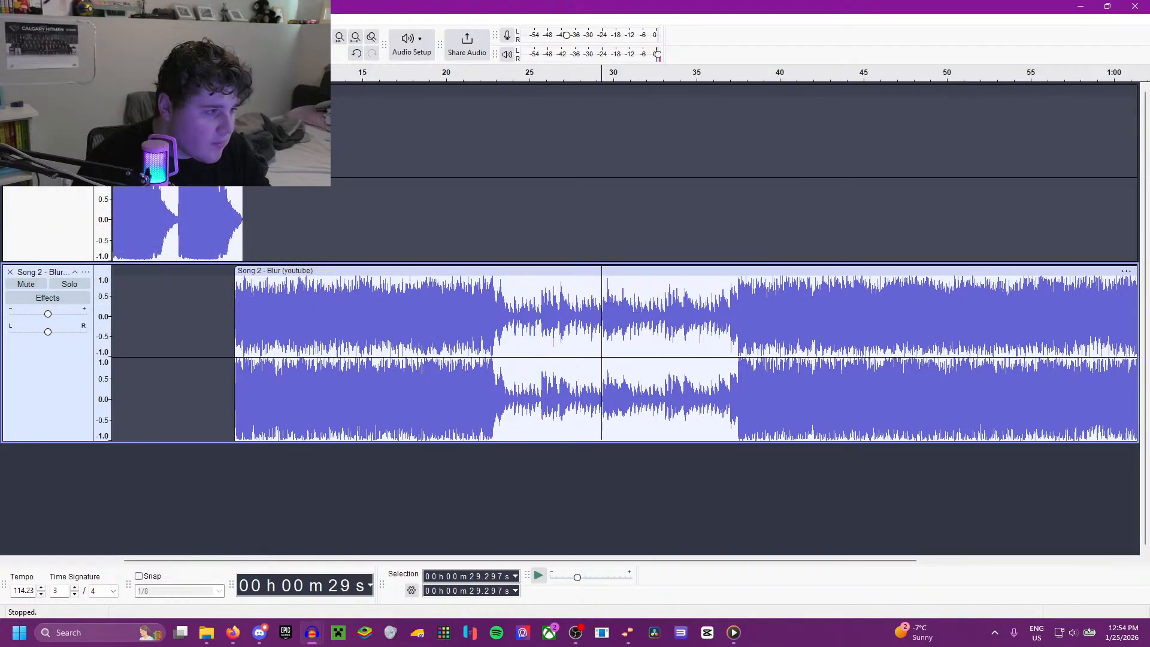
Step: Save the project under the file name Iowa Heartlanders as an AUP3 project
{"action": "left_click", "coordinate": [9, 20]}
{"action": "left_click", "coordinate": [111, 105]}
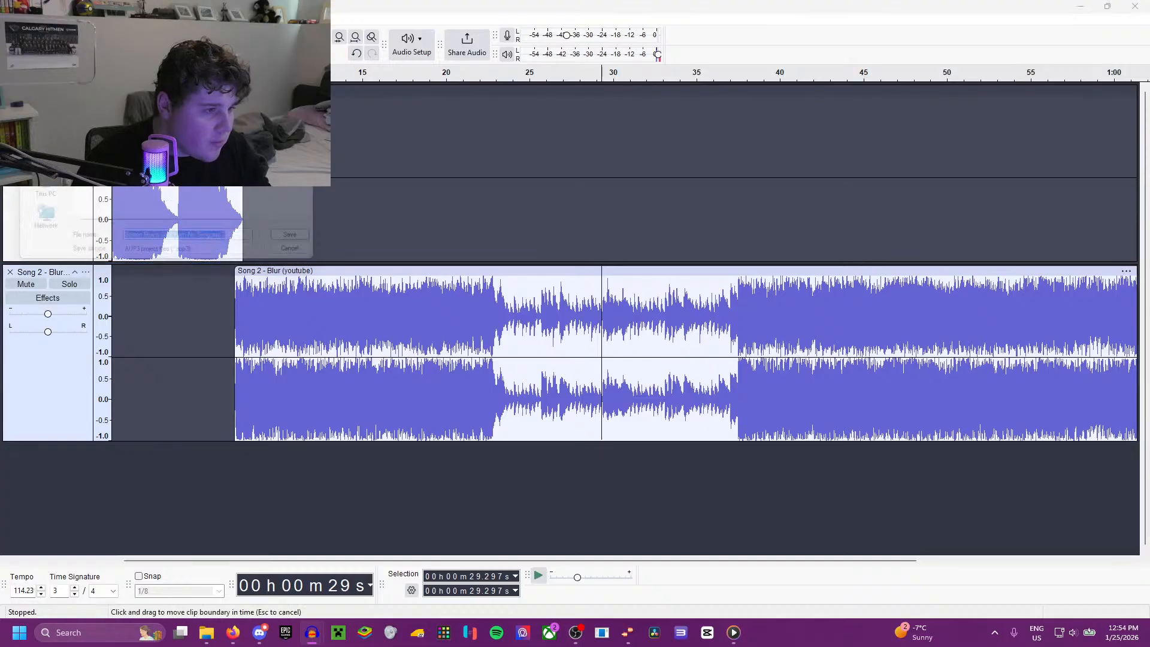
{"action": "type", "text": "I"}
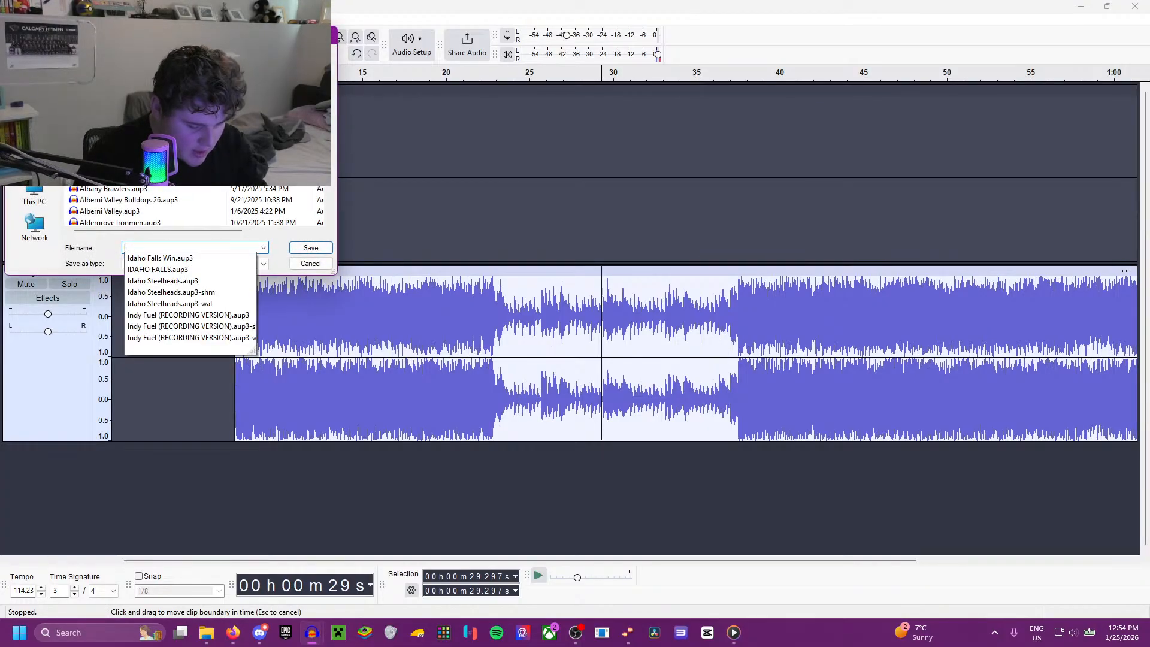
{"action": "type", "text": "owa Heartlanders"}
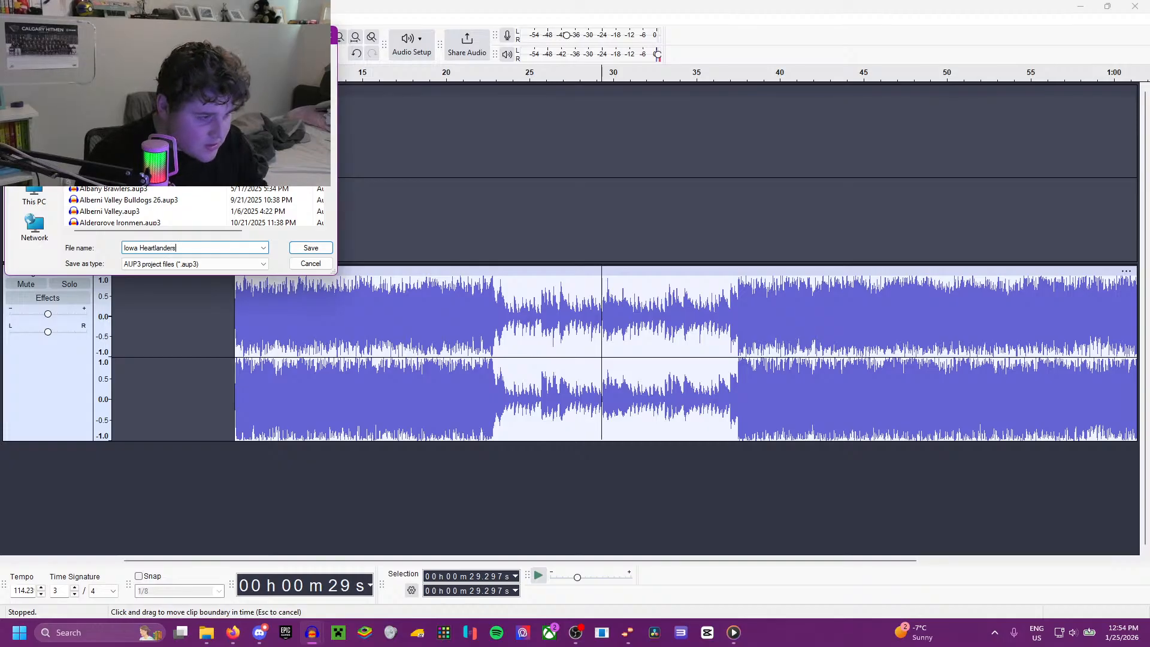
{"action": "left_click", "coordinate": [308, 250]}
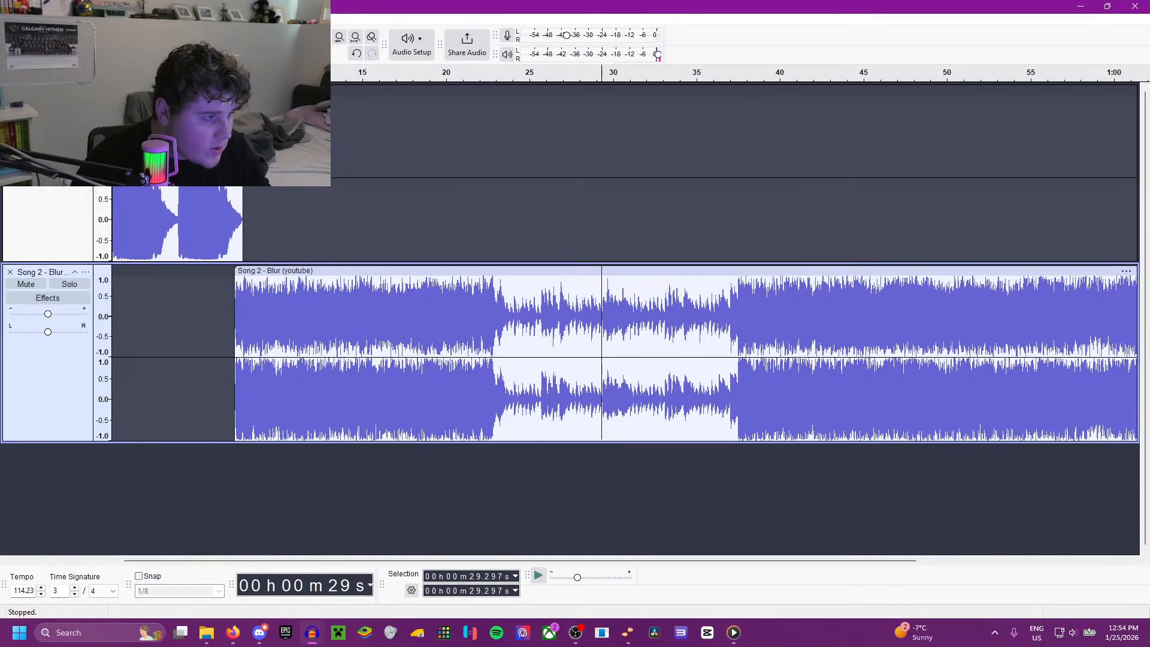
Step: Export the entire project as Iowa Heartlanders.wav to the ECHL 2026 folder in stereo, 44100 Hz, 16-bit PCM, accepting the metadata tags
{"action": "left_click", "coordinate": [60, 128]}
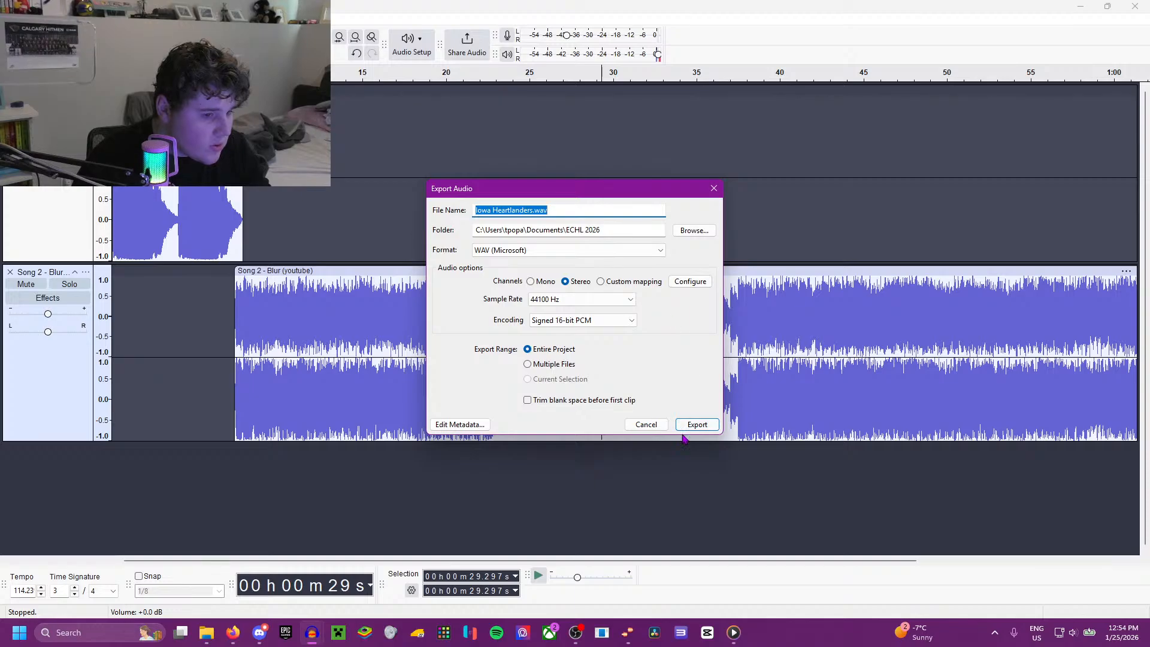
{"action": "left_click", "coordinate": [462, 424]}
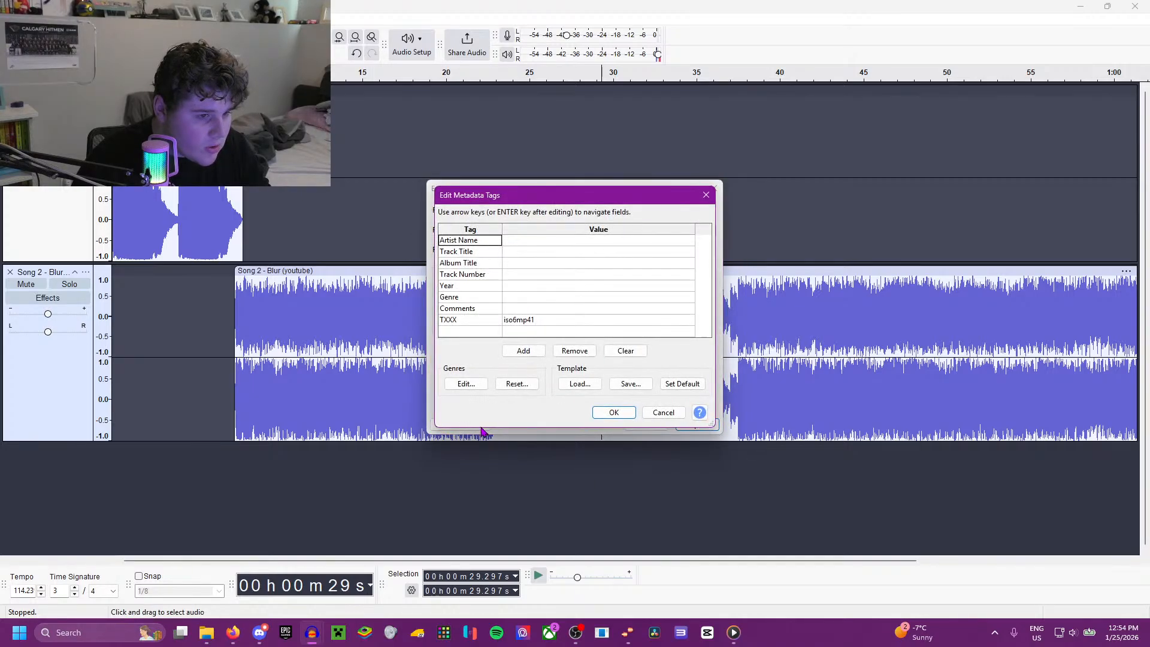
{"action": "left_click", "coordinate": [633, 412]}
{"action": "left_click", "coordinate": [695, 425]}
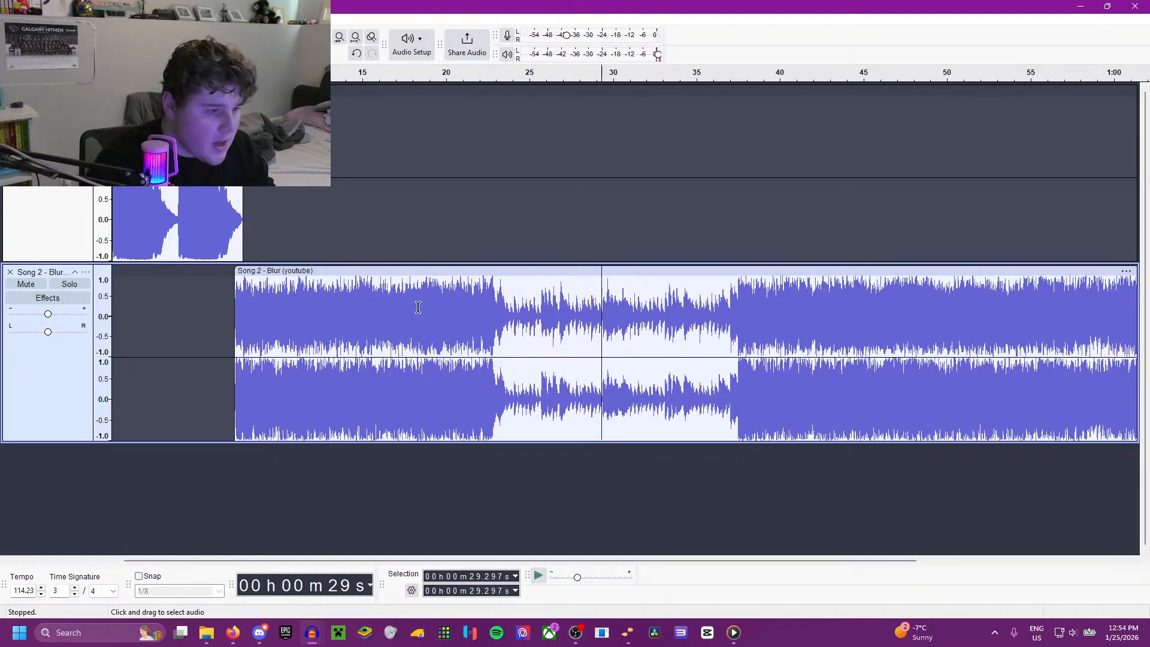
Step: Switch to the browser and check which team follows the Iowa Heartlanders on the ECHL affiliations page
{"action": "scroll", "coordinate": [413, 307], "scroll_direction": "down", "scroll_amount": 1}
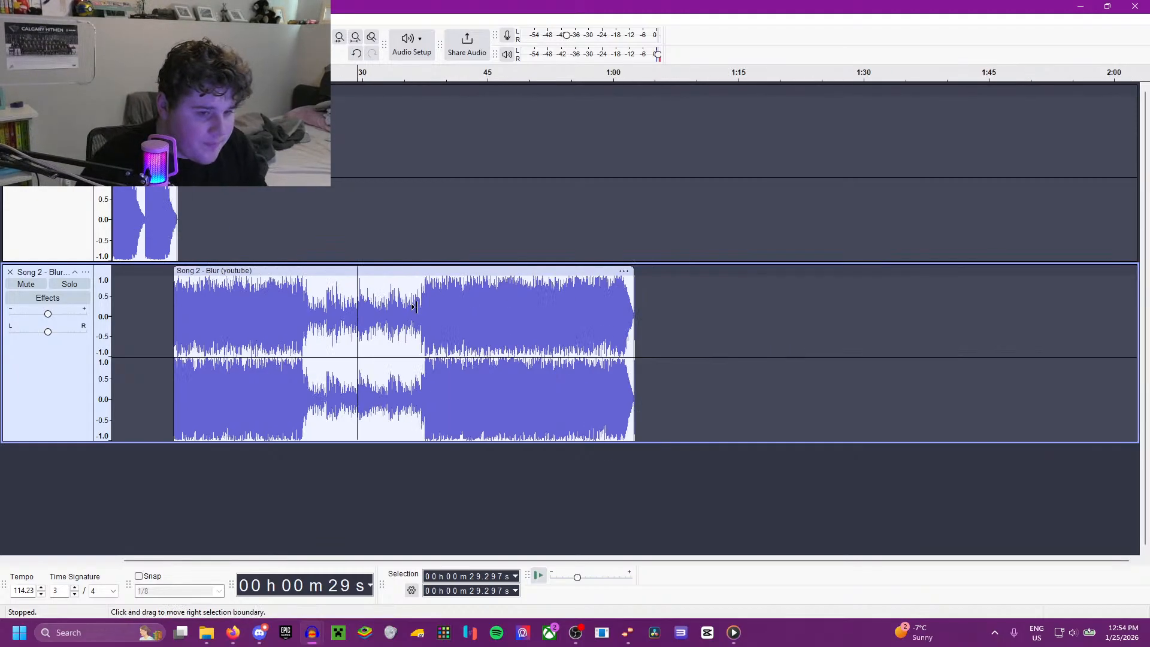
{"action": "left_click", "coordinate": [233, 632]}
{"action": "scroll", "coordinate": [258, 461], "scroll_direction": "down", "scroll_amount": 3}
{"action": "scroll", "coordinate": [257, 457], "scroll_direction": "up", "scroll_amount": 1}
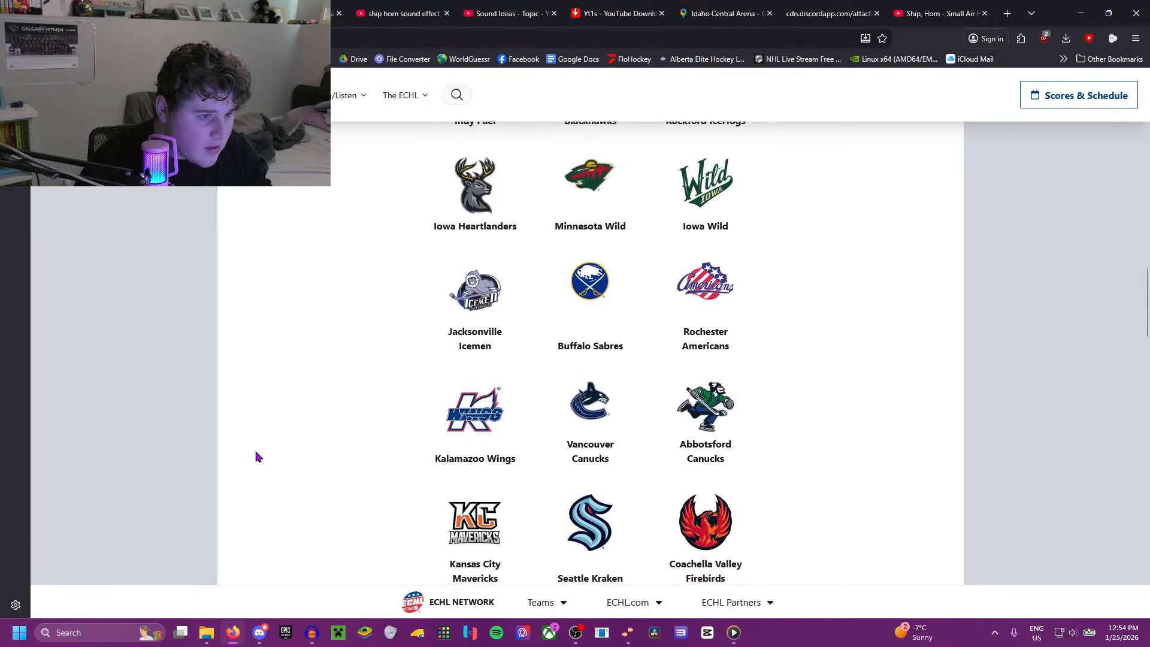
{"action": "left_click", "coordinate": [207, 635]}
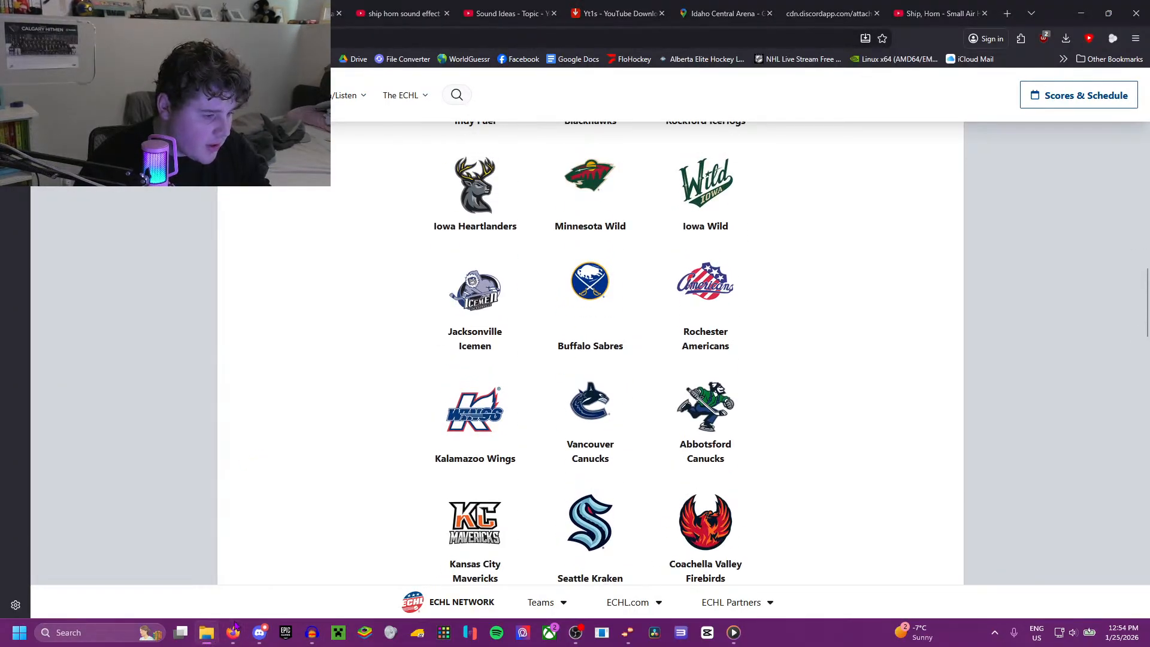
{"action": "mouse_move", "coordinate": [234, 634]}
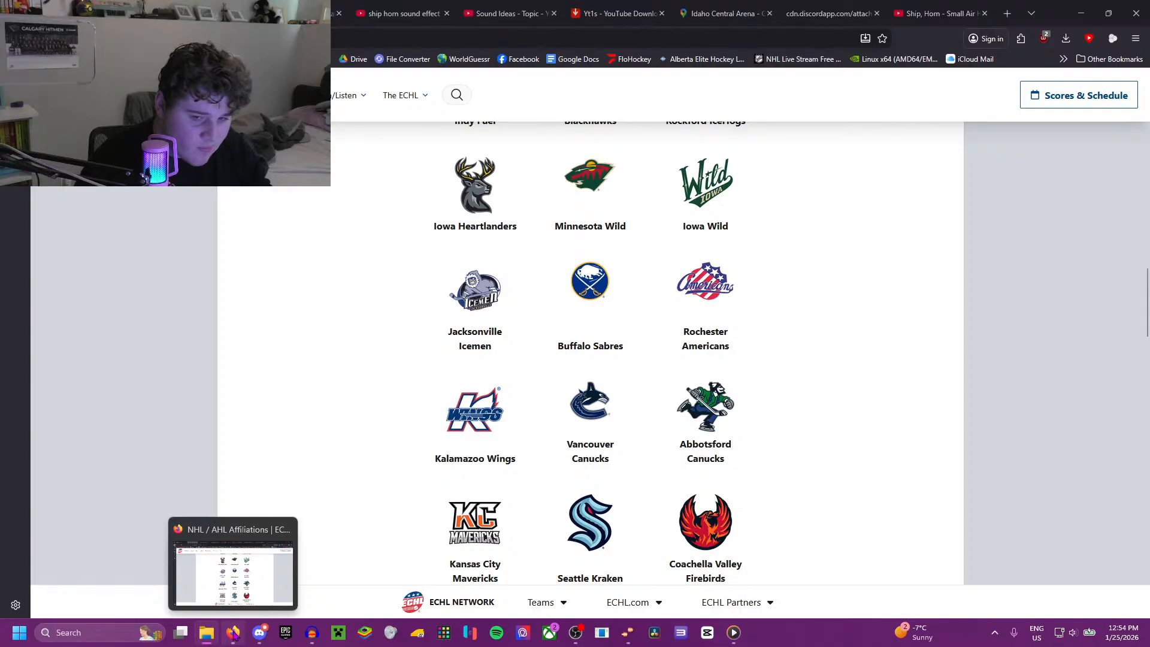
Step: Return to Audacity and close the finished Iowa Heartlanders project
{"action": "mouse_move", "coordinate": [312, 633]}
{"action": "left_click", "coordinate": [589, 576]}
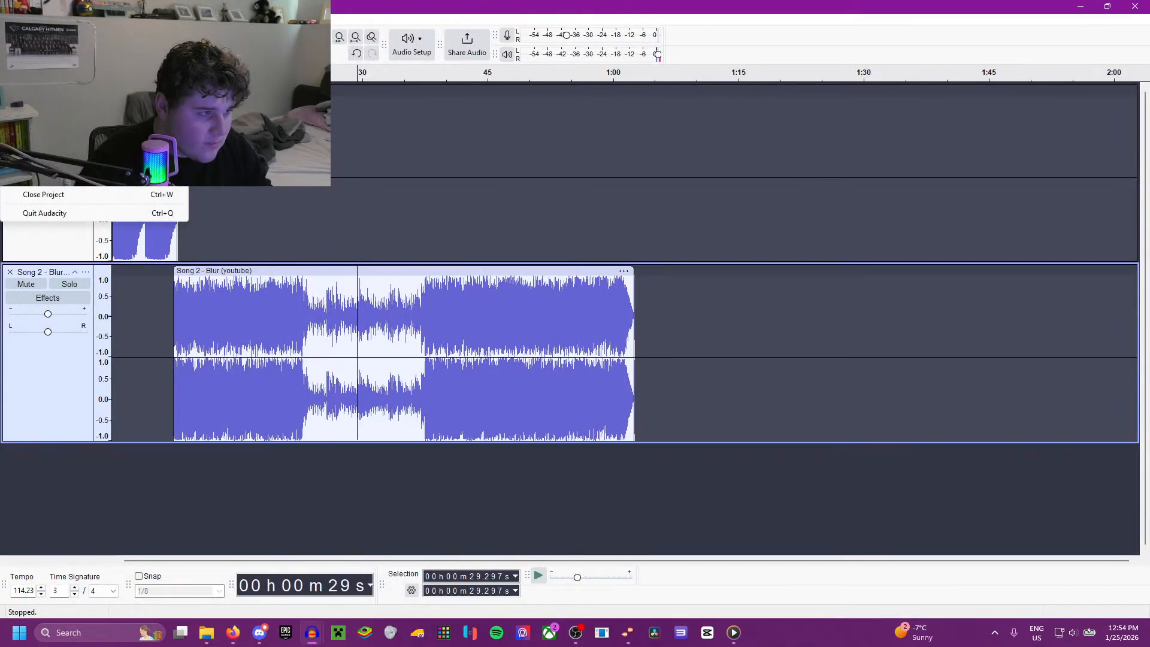
{"action": "left_click", "coordinate": [31, 32]}
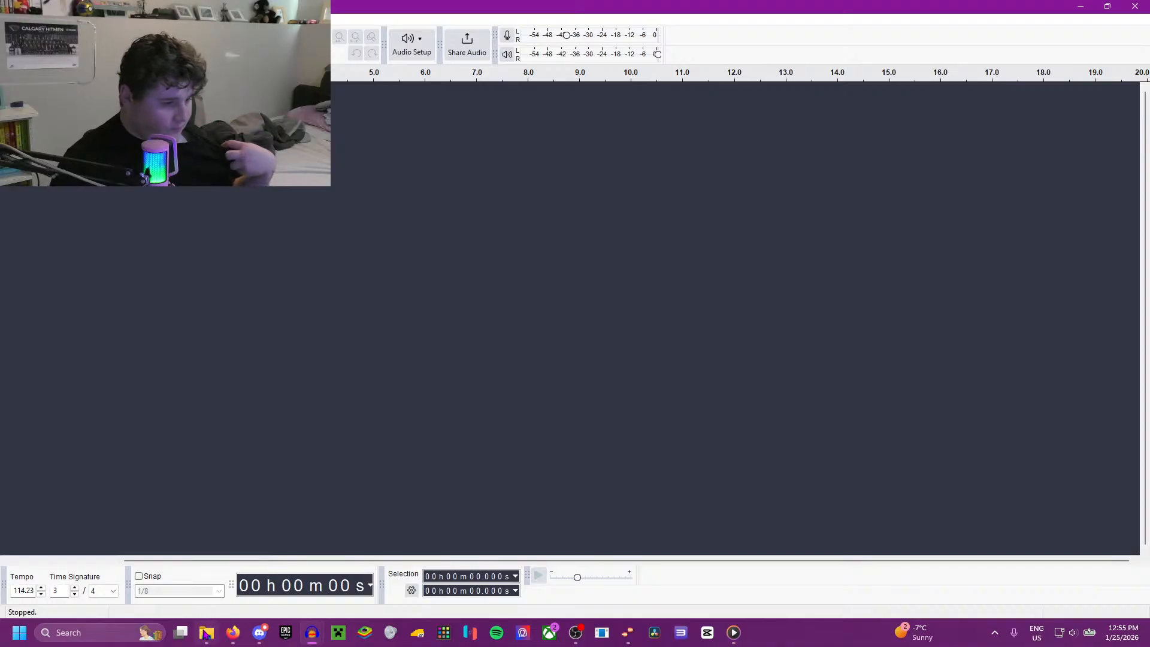
Step: Import the JAX Horn (Fade In) audio file from File Explorer into the empty project and play it
{"action": "left_click", "coordinate": [204, 634]}
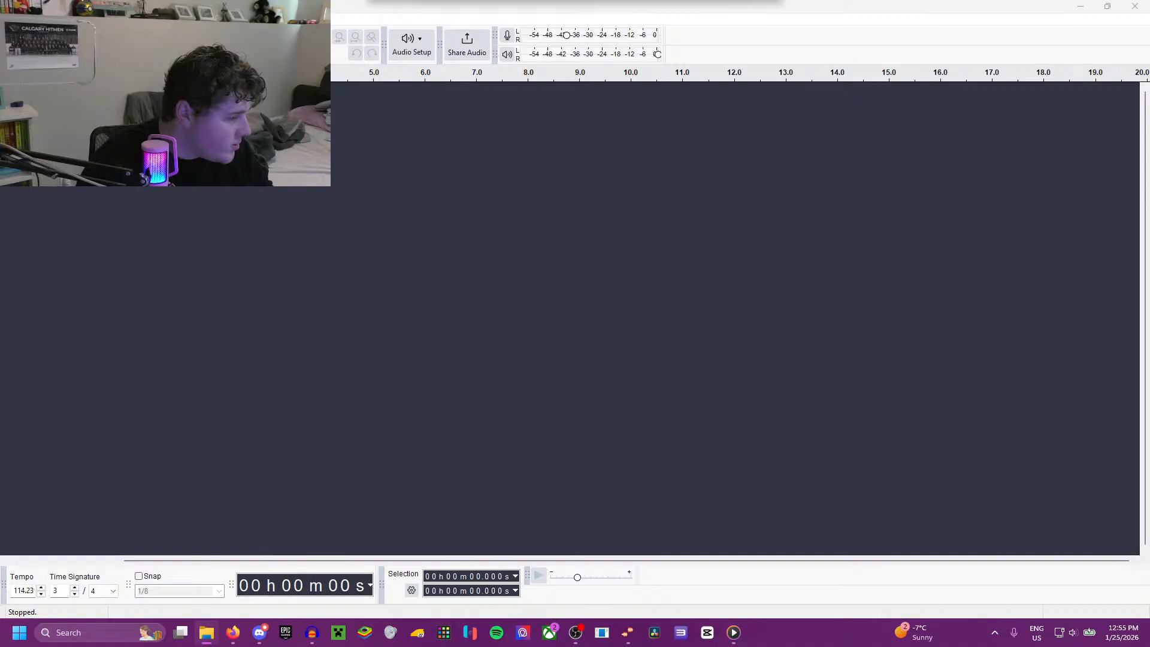
{"action": "left_click_drag", "start_coordinate": [0, 258], "coordinate": [142, 258]}
{"action": "key", "text": "space"}
{"action": "scroll", "coordinate": [172, 273], "scroll_direction": "down", "scroll_amount": 3}
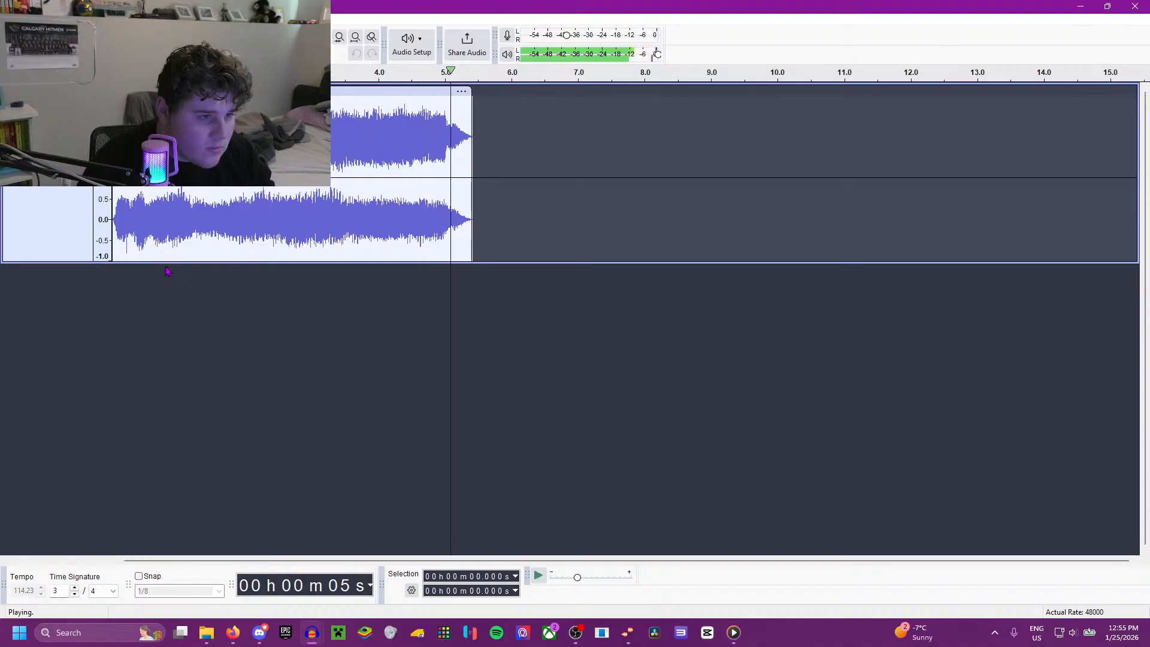
Step: Import the JAX Horn audio file as a second track and play it together with the fade-in horn
{"action": "key", "text": "alt+Tab"}
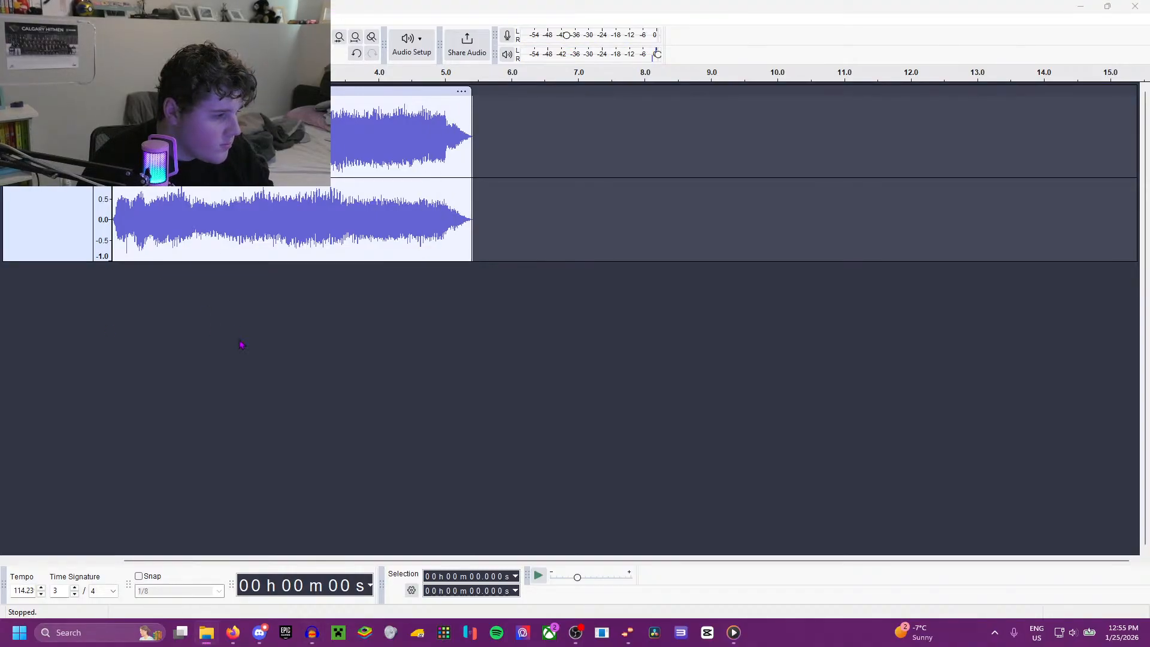
{"action": "left_click_drag", "start_coordinate": [230, 340], "coordinate": [213, 279]}
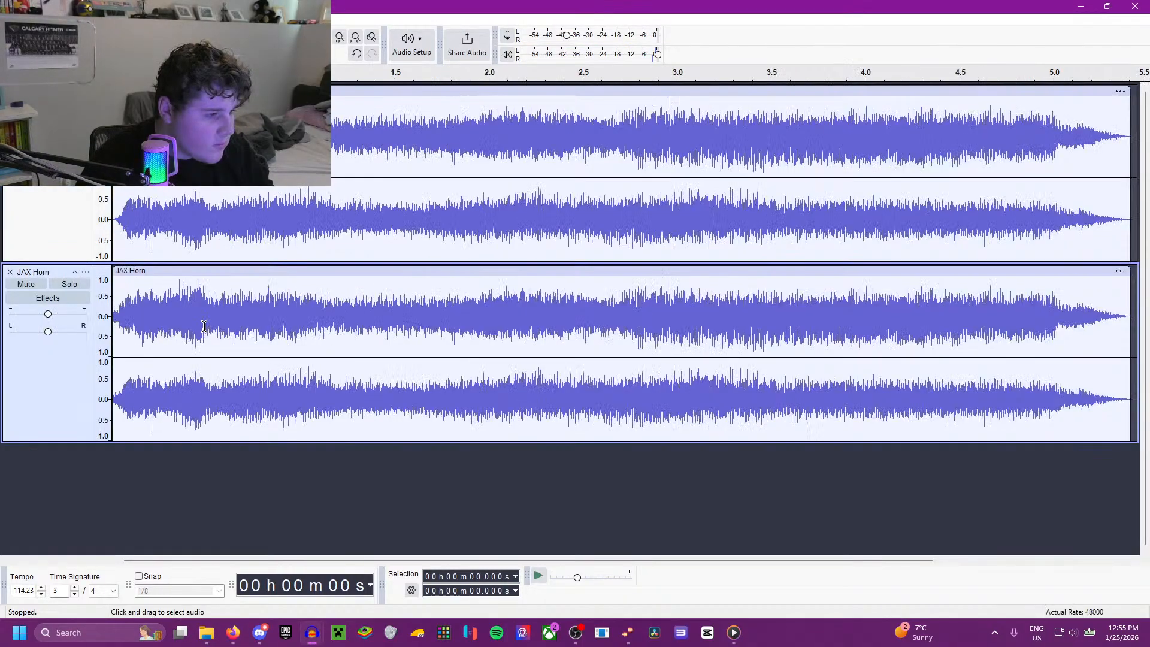
{"action": "key", "text": "space"}
{"action": "scroll", "coordinate": [215, 279], "scroll_direction": "down", "scroll_amount": 5}
{"action": "key", "text": "space"}
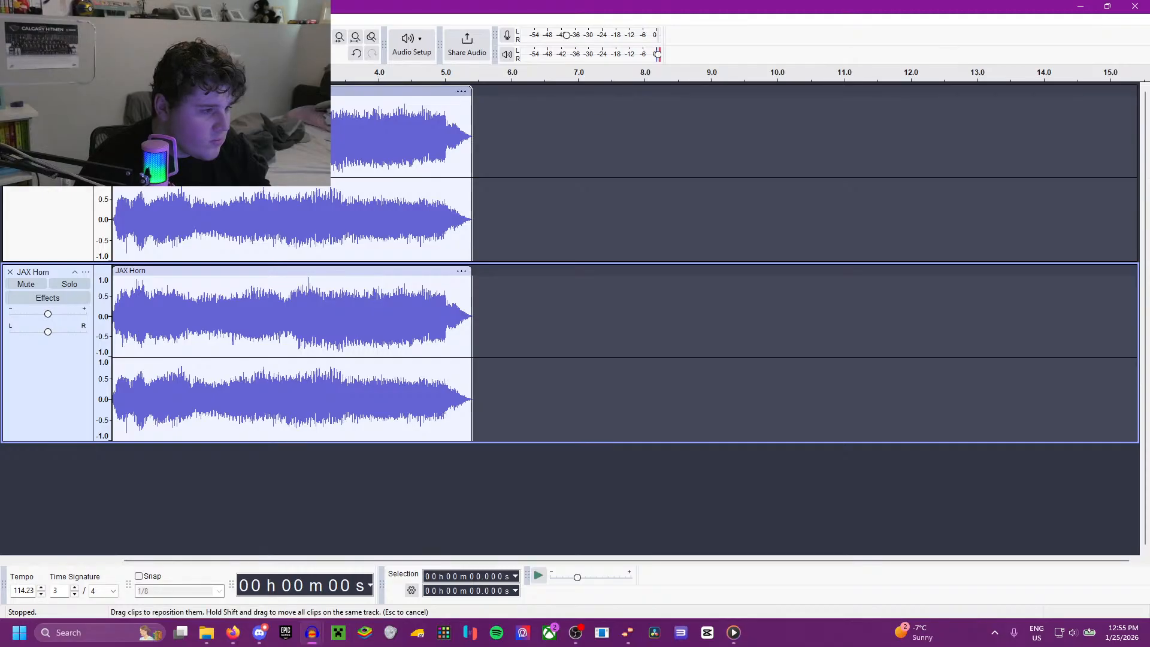
Step: Move the JAX Horn (Fade In) clip to start at about 5.3 s and play the transition from 4.787 s
{"action": "left_click_drag", "start_coordinate": [180, 91], "coordinate": [535, 91]}
{"action": "left_click", "coordinate": [431, 236]}
{"action": "key", "text": "space"}
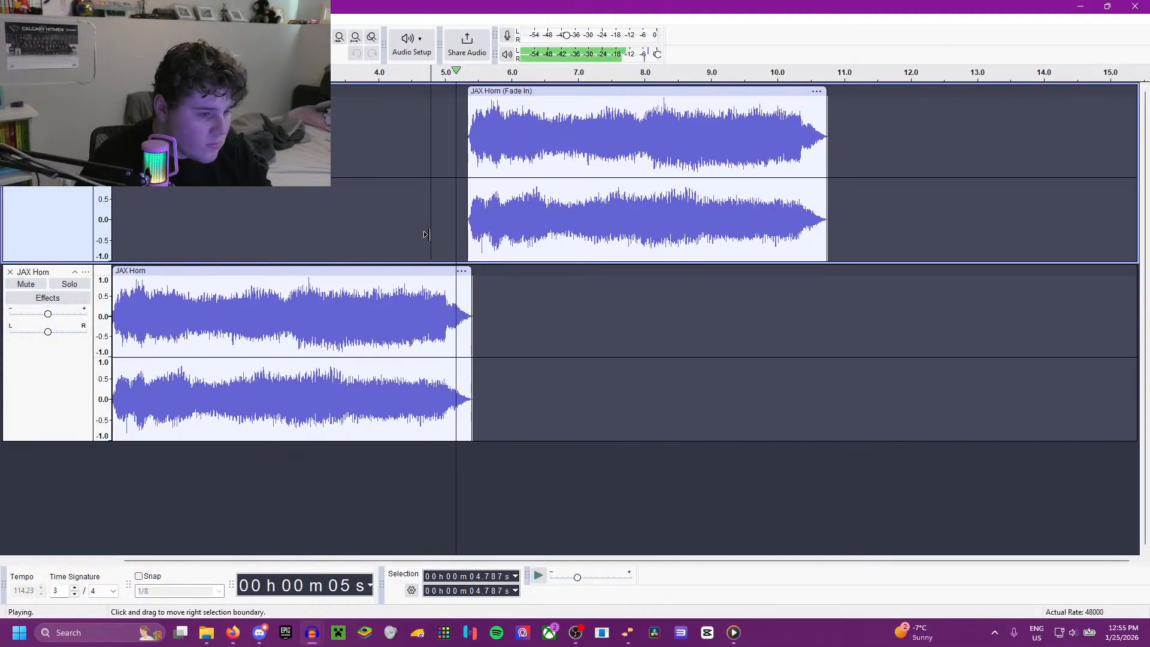
{"action": "key", "text": "space"}
{"action": "key", "text": "space"}
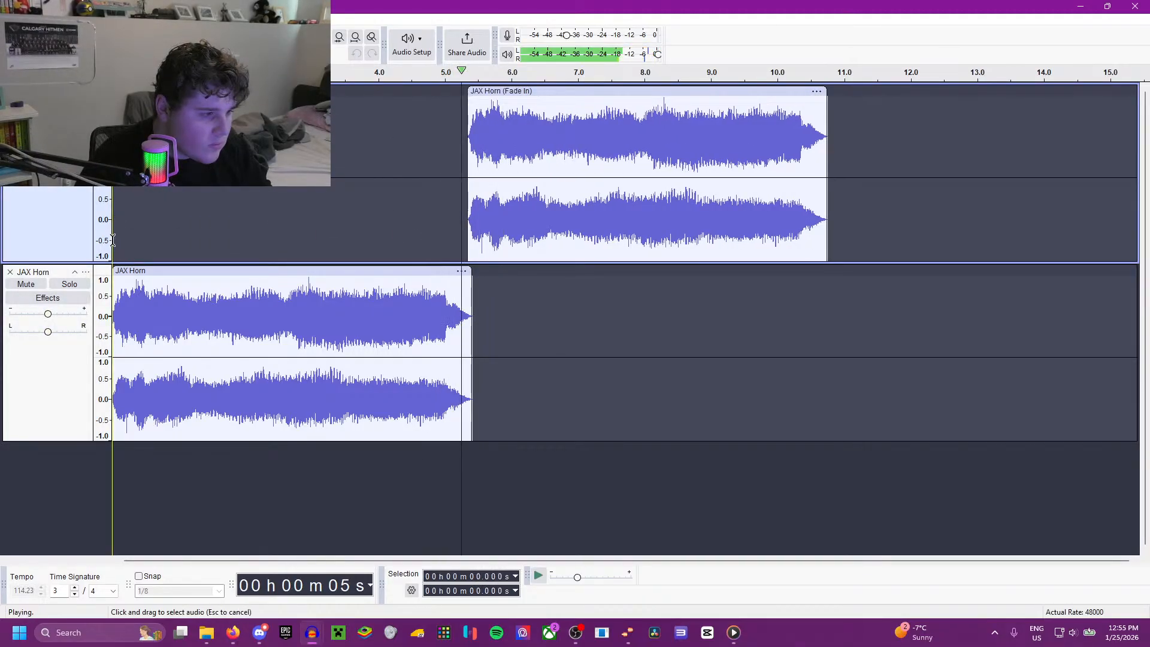
Step: Remove the JAX Horn track and move the JAX Horn (Fade In) clip back to the start of the timeline
{"action": "left_click", "coordinate": [114, 240]}
{"action": "left_click", "coordinate": [10, 273]}
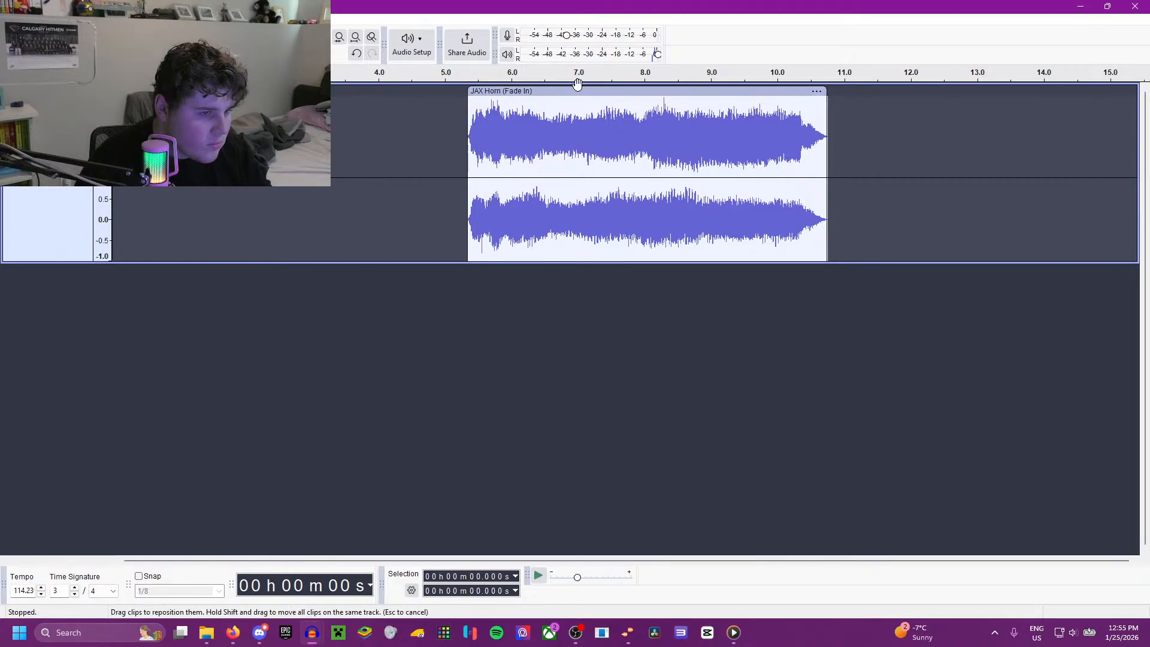
{"action": "left_click_drag", "start_coordinate": [576, 90], "coordinate": [227, 90]}
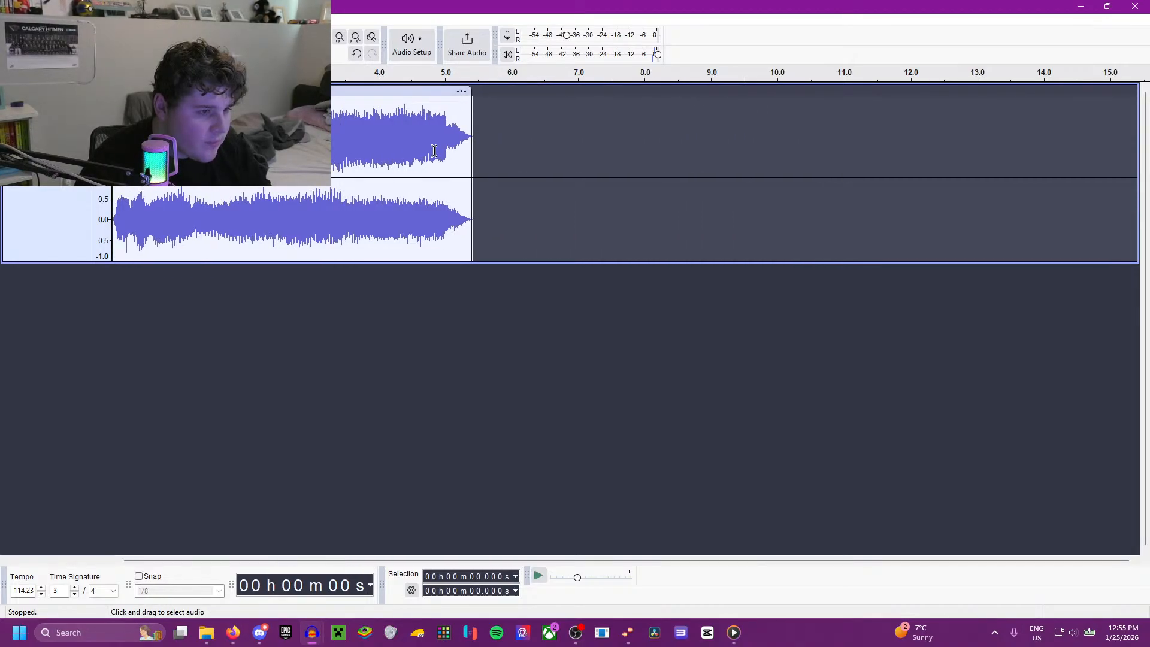
Step: Select the fade-in horn from 0.423 to 4.859 s and listen to that section
{"action": "left_click_drag", "start_coordinate": [435, 151], "coordinate": [141, 240]}
{"action": "key", "text": "space"}
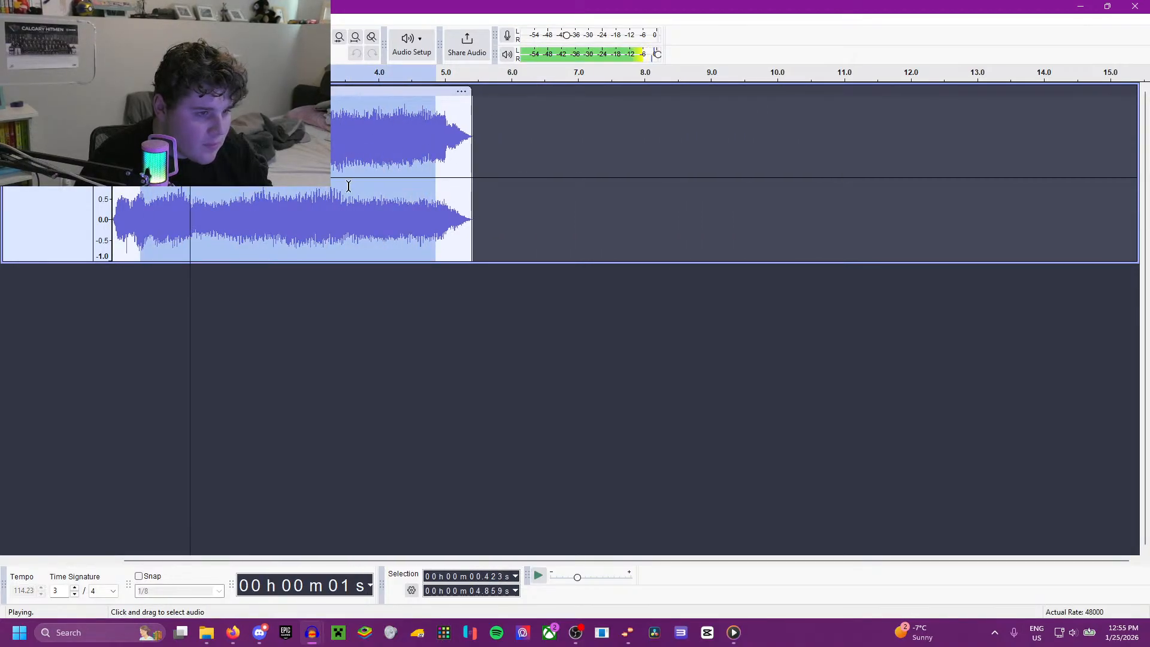
{"action": "left_click", "coordinate": [355, 149]}
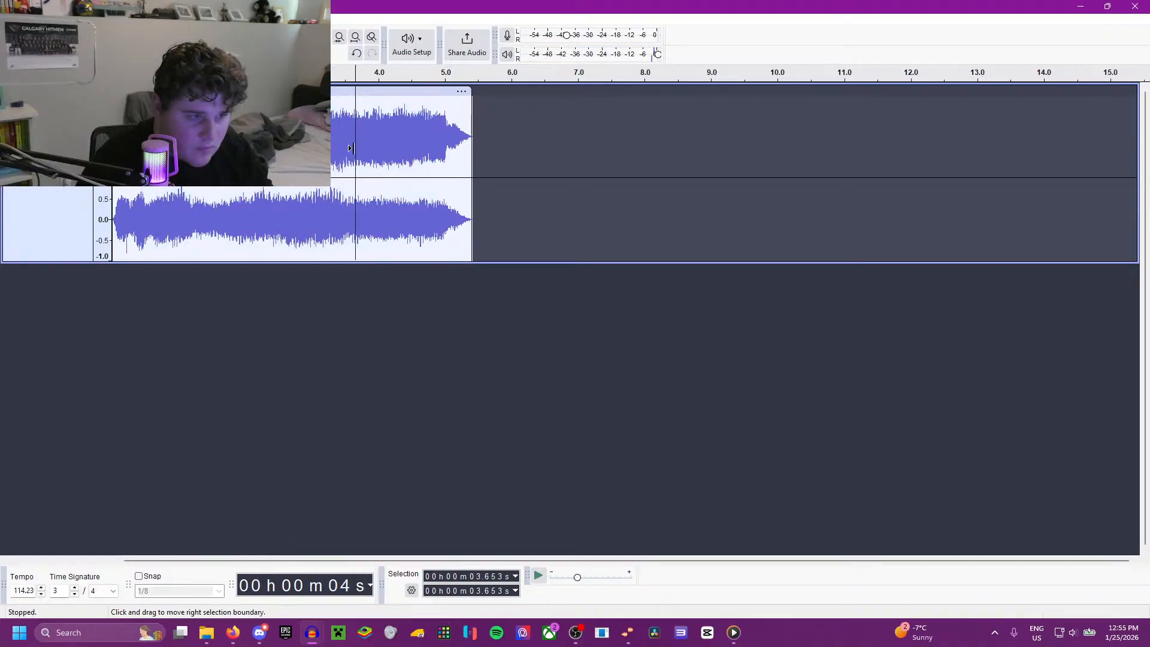
Step: Duplicate the fade-in horn, place the copy at about 5.4 s, and play the transition from 4.580 s
{"action": "key", "text": "ctrl+a"}
{"action": "key", "text": "ctrl+d"}
{"action": "left_click", "coordinate": [372, 289]}
{"action": "left_click_drag", "start_coordinate": [364, 272], "coordinate": [723, 298]}
{"action": "left_click", "coordinate": [417, 294]}
{"action": "key", "text": "space"}
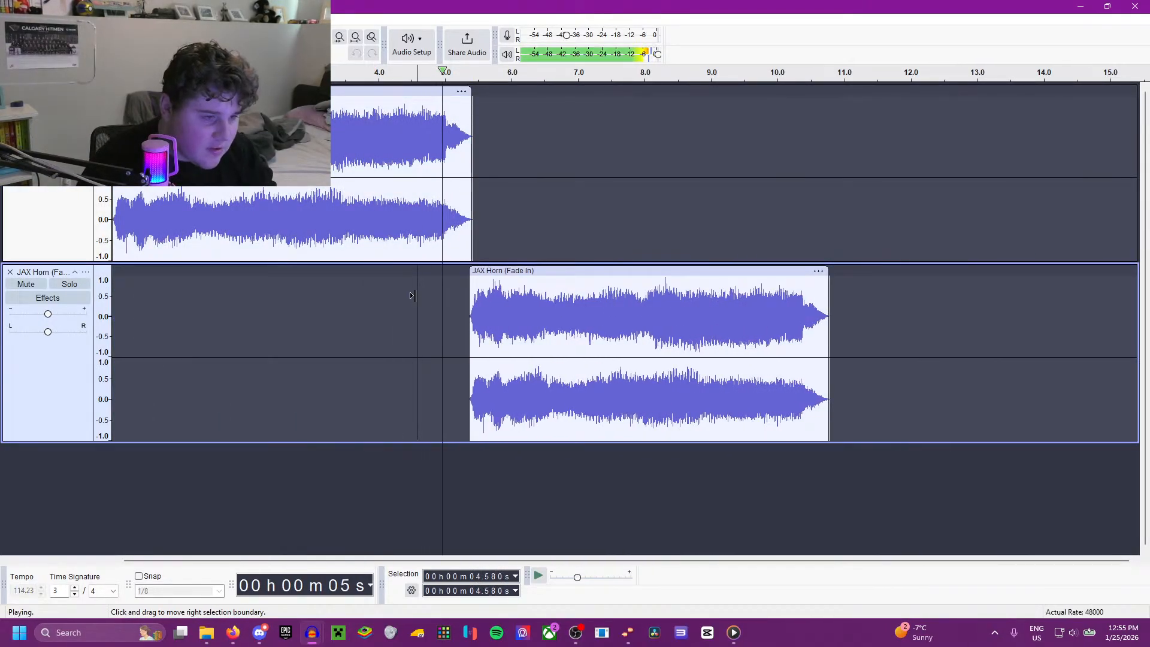
Step: Move the horn copy earlier to start at about 5.2 s, overlapping the first horn's end, and play the transition
{"action": "left_click_drag", "start_coordinate": [494, 273], "coordinate": [538, 307]}
{"action": "key", "text": "space"}
{"action": "key", "text": "space"}
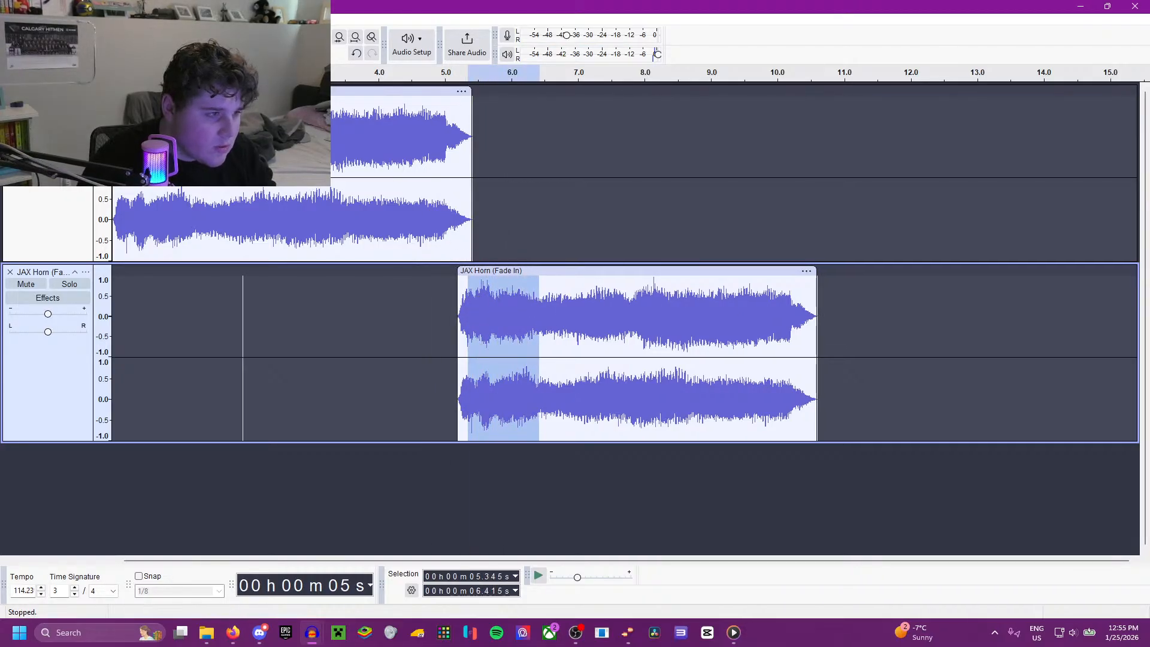
Step: Apply Crossfade Clips to the horn copy from 5.345 to 6.415 s and play the transition from 4.913 s
{"action": "left_click", "coordinate": [204, 19]}
{"action": "mouse_move", "coordinate": [263, 128]}
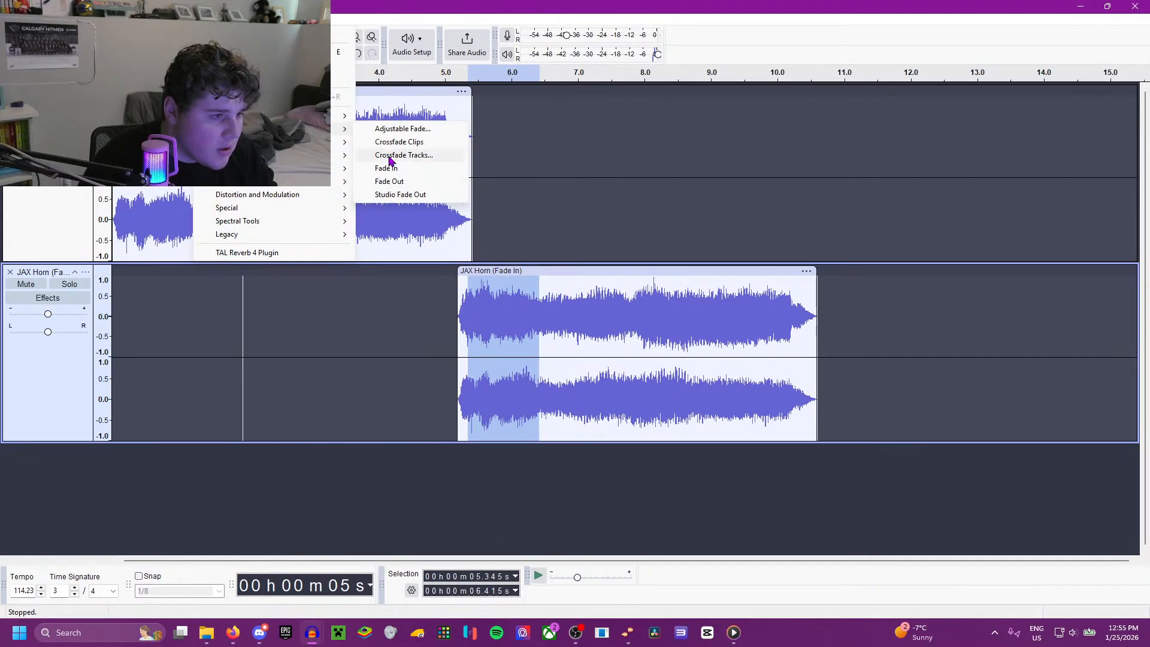
{"action": "left_click", "coordinate": [418, 146]}
{"action": "left_click", "coordinate": [440, 320]}
{"action": "key", "text": "space"}
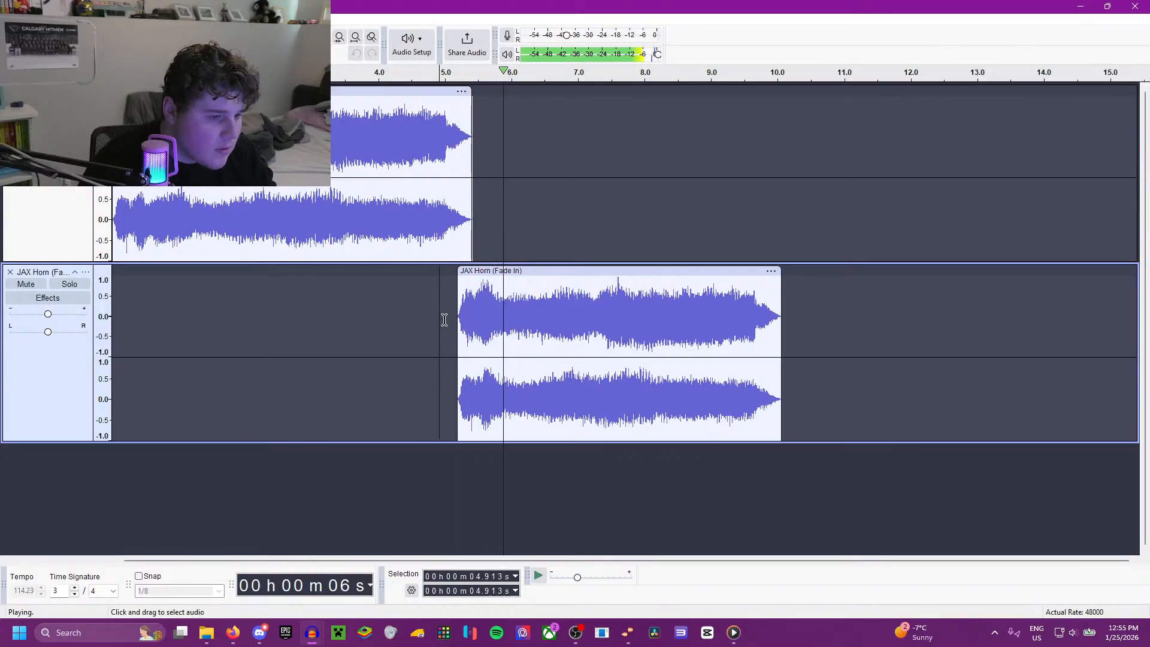
Step: Shorten the horn copy again by crossfading its opening from about 5.2 to 6.4 s, and play from 4.499 s
{"action": "left_click", "coordinate": [459, 312]}
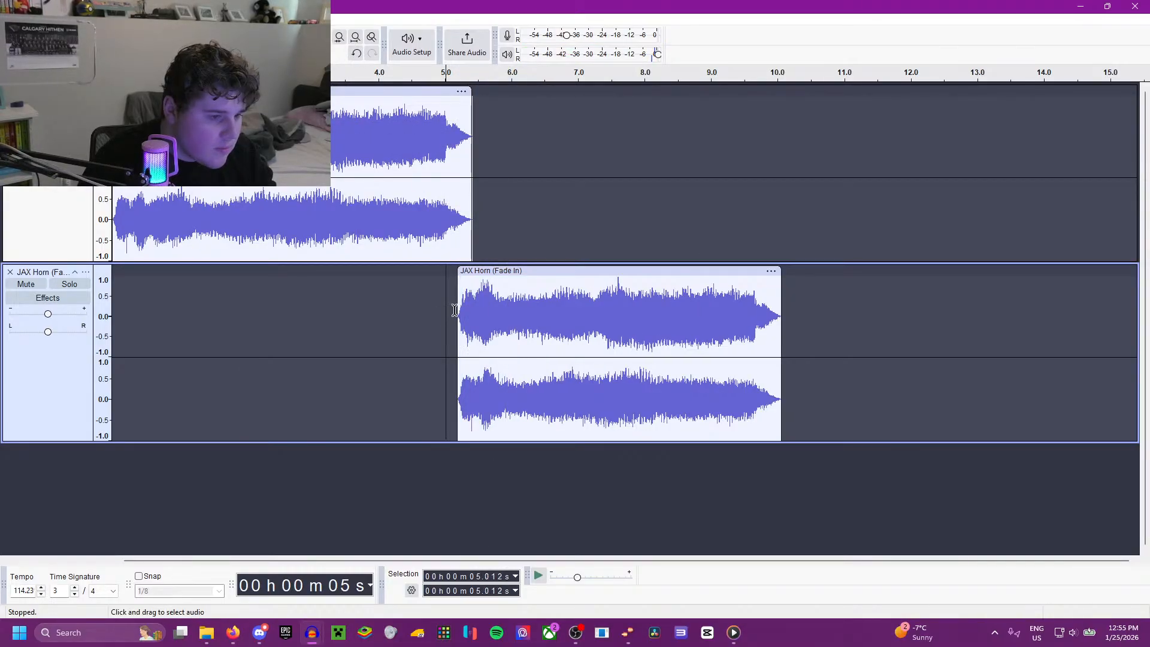
{"action": "left_click_drag", "start_coordinate": [458, 311], "coordinate": [539, 327]}
{"action": "key", "text": "Delete"}
{"action": "left_click", "coordinate": [412, 306]}
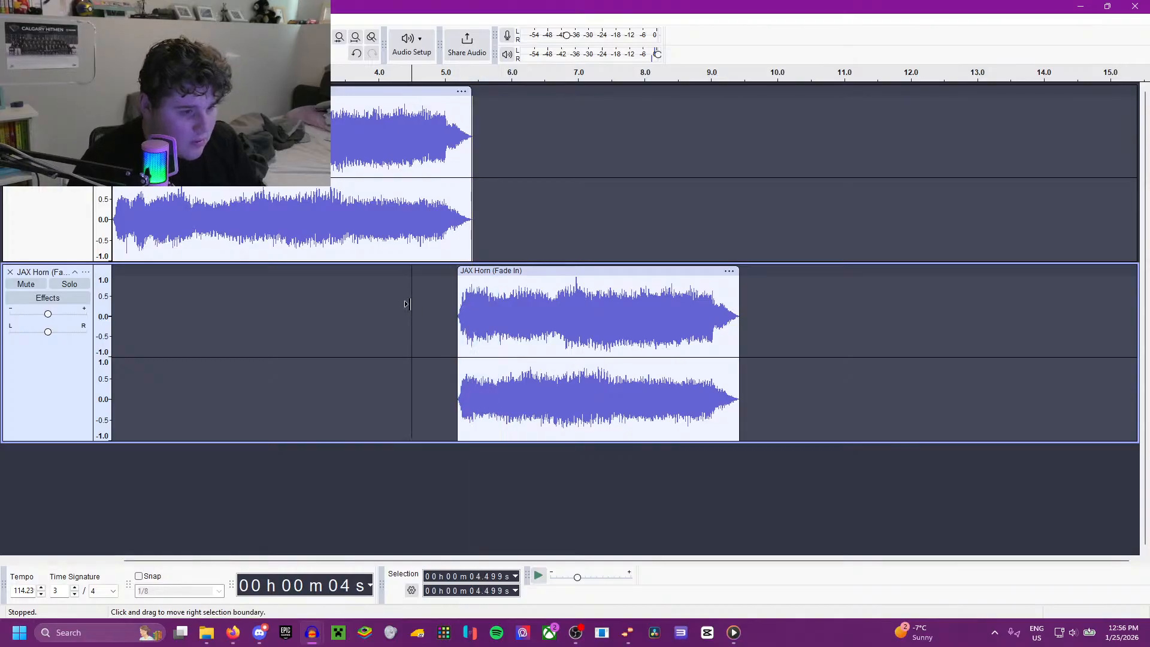
{"action": "key", "text": "space"}
{"action": "scroll", "coordinate": [490, 333], "scroll_direction": "up", "scroll_amount": 2}
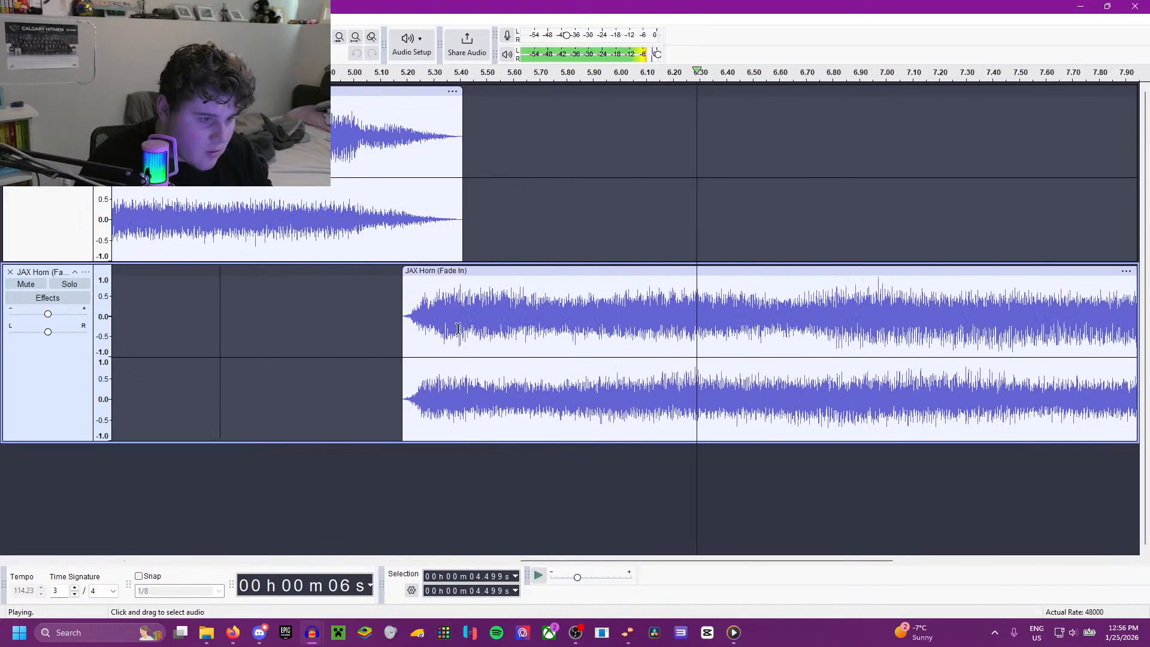
{"action": "key", "text": "space"}
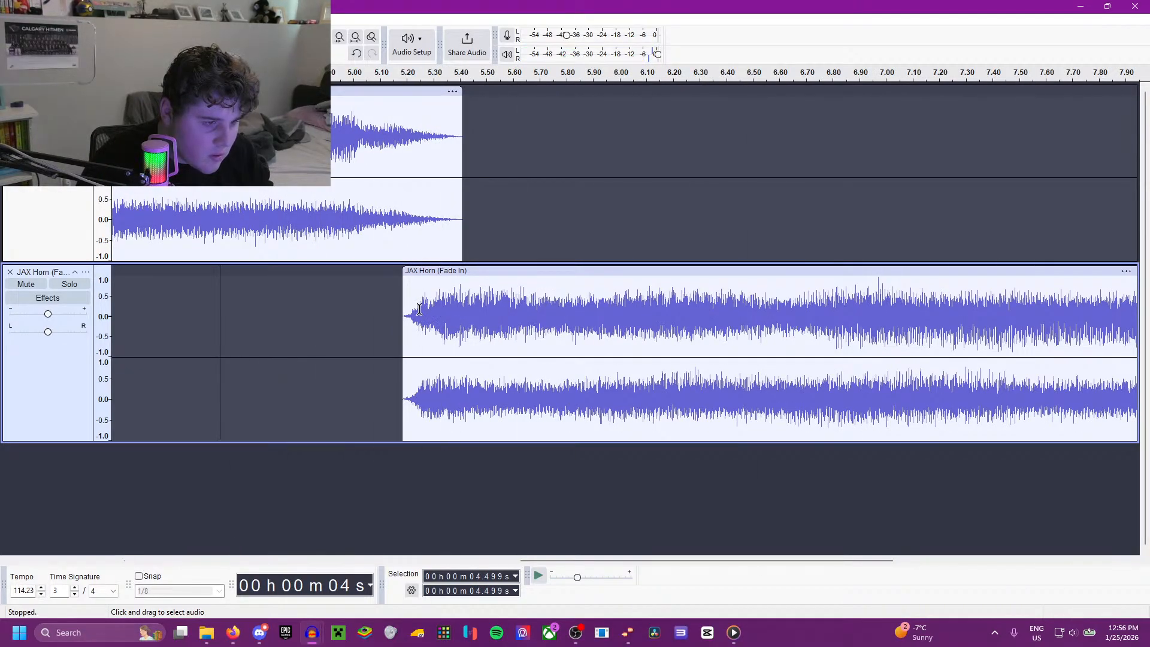
Step: Repeat Crossfade Clips on the horn copy from 5.238 to 5.411 s and play the transition from 5.027 s
{"action": "left_click_drag", "start_coordinate": [418, 309], "coordinate": [462, 317]}
{"action": "key", "text": "space"}
{"action": "key", "text": "space"}
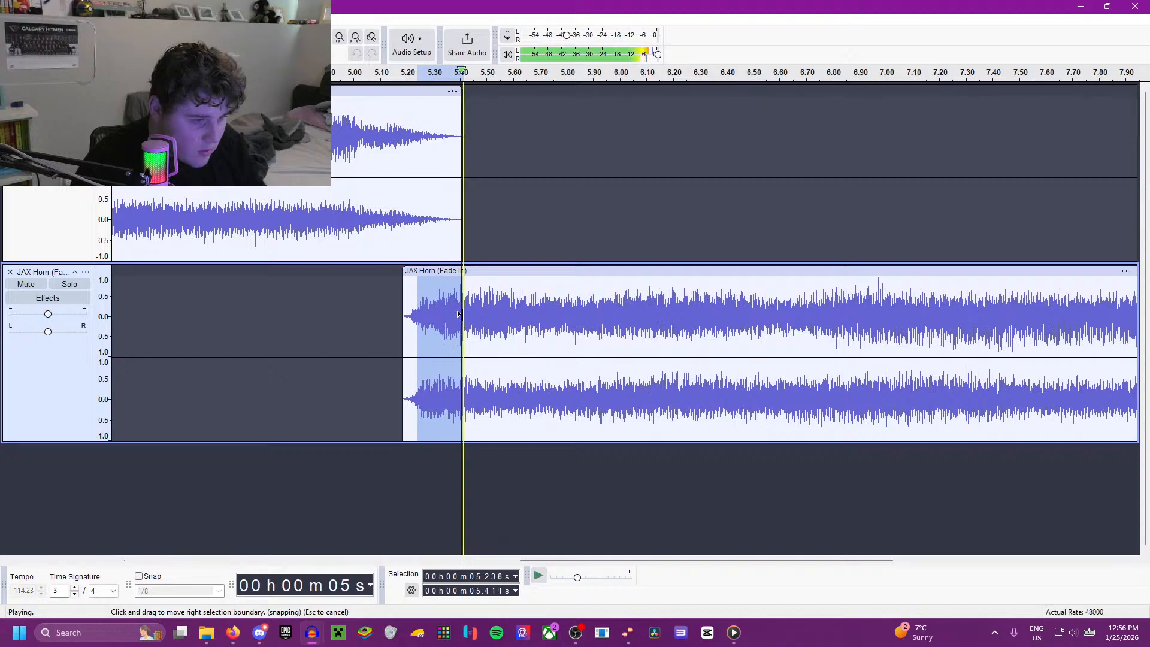
{"action": "key", "text": "ctrl+r"}
{"action": "left_click", "coordinate": [361, 308]}
Step: Replay the transition and move the horn copy to start at about 5.95 s, leaving a gap after the first horn
{"action": "key", "text": "space"}
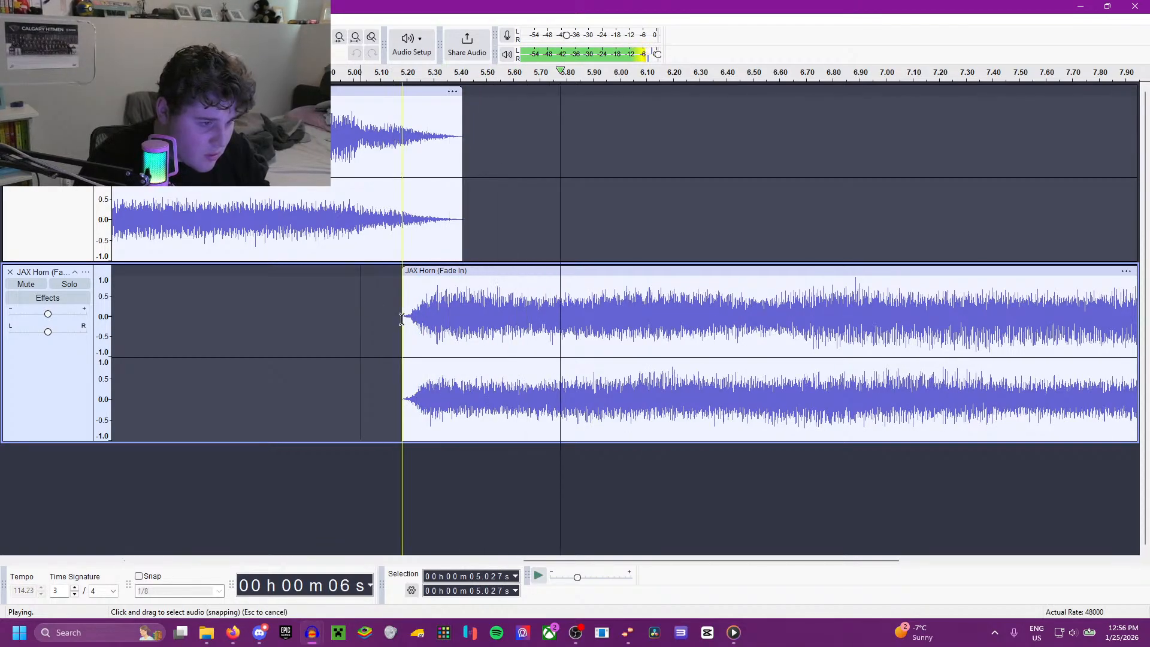
{"action": "key", "text": "space"}
{"action": "key", "text": "space"}
{"action": "left_click_drag", "start_coordinate": [455, 273], "coordinate": [667, 270]}
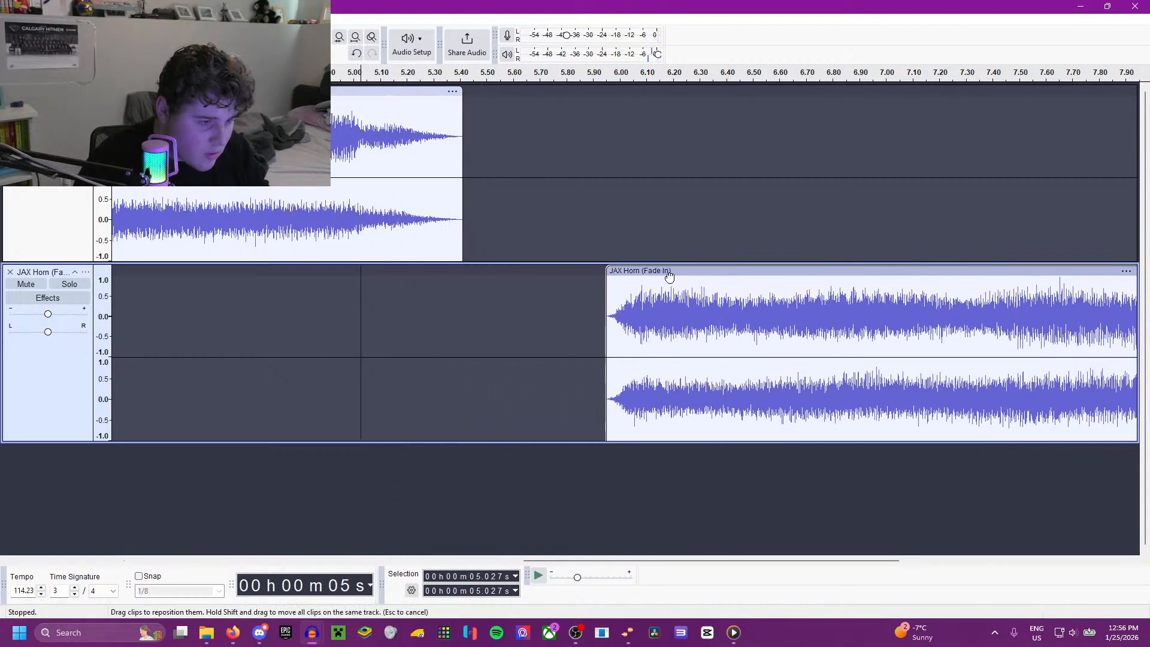
Step: Shorten the horn copy's opening over about 5.95 to 6.8 s and play the entry from 5.721 s
{"action": "left_click", "coordinate": [589, 319]}
{"action": "scroll", "coordinate": [581, 320], "scroll_direction": "down", "scroll_amount": 1}
{"action": "left_click_drag", "start_coordinate": [602, 319], "coordinate": [767, 324]}
{"action": "left_click", "coordinate": [558, 314]}
{"action": "key", "text": "space"}
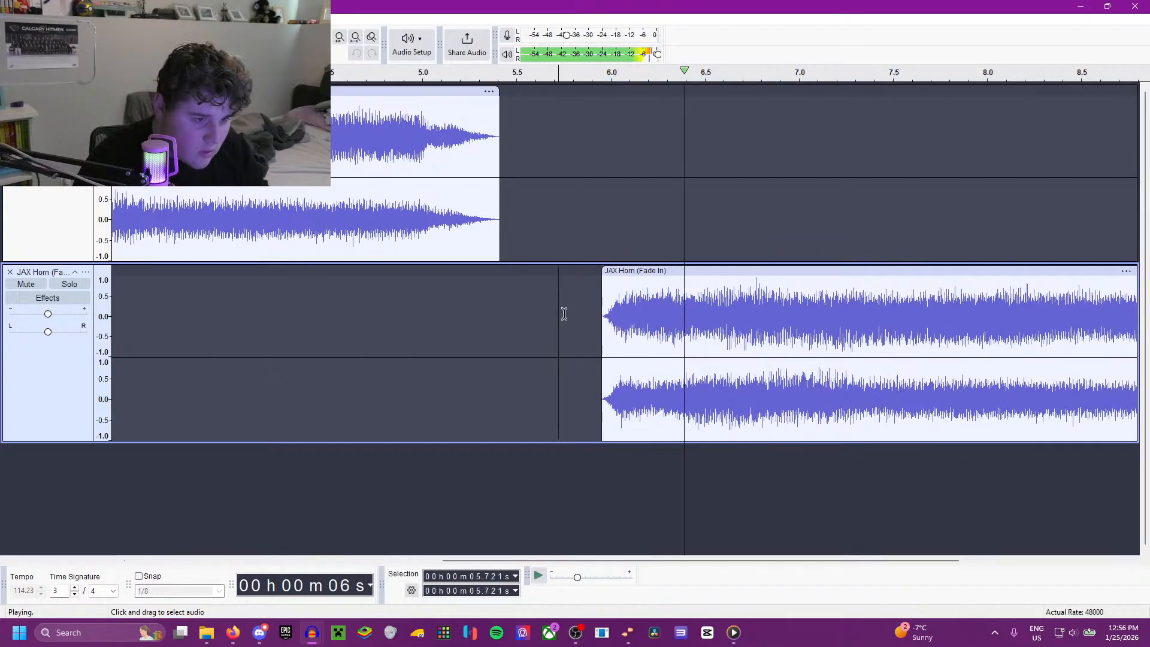
Step: Shorten the horn copy's opening again, starting at 5.950 s, and play across its entry
{"action": "key", "text": "space"}
{"action": "left_click_drag", "start_coordinate": [602, 326], "coordinate": [646, 337]}
{"action": "key", "text": "Delete"}
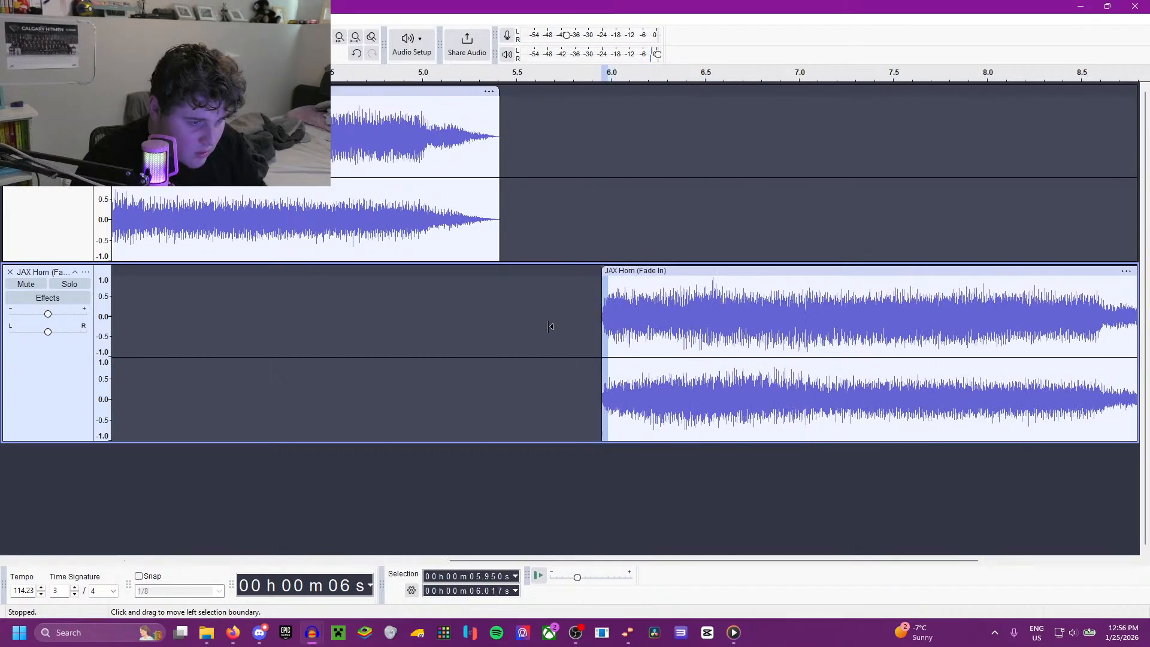
{"action": "left_click", "coordinate": [513, 327]}
{"action": "key", "text": "space"}
Step: Undo the latest edits to the horn copy's opening and replay it from 5.830 s and 5.950 s
{"action": "key", "text": "space"}
{"action": "key", "text": "ctrl+z"}
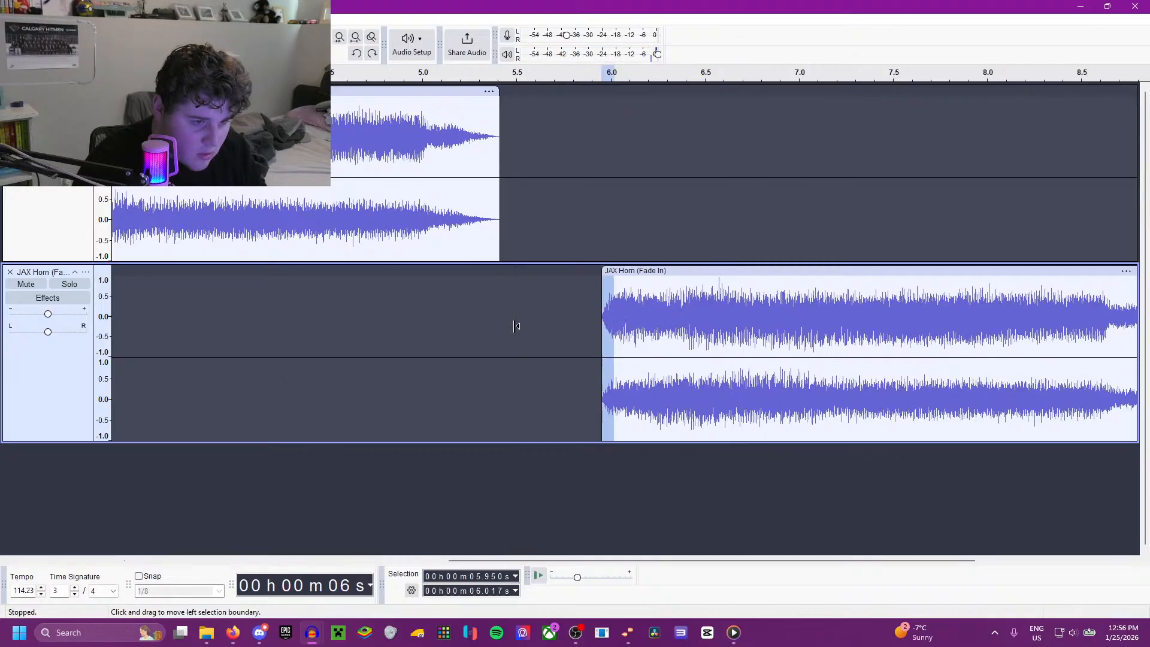
{"action": "key", "text": "ctrl+z"}
{"action": "left_click", "coordinate": [577, 325]}
{"action": "key", "text": "space"}
{"action": "key", "text": "space"}
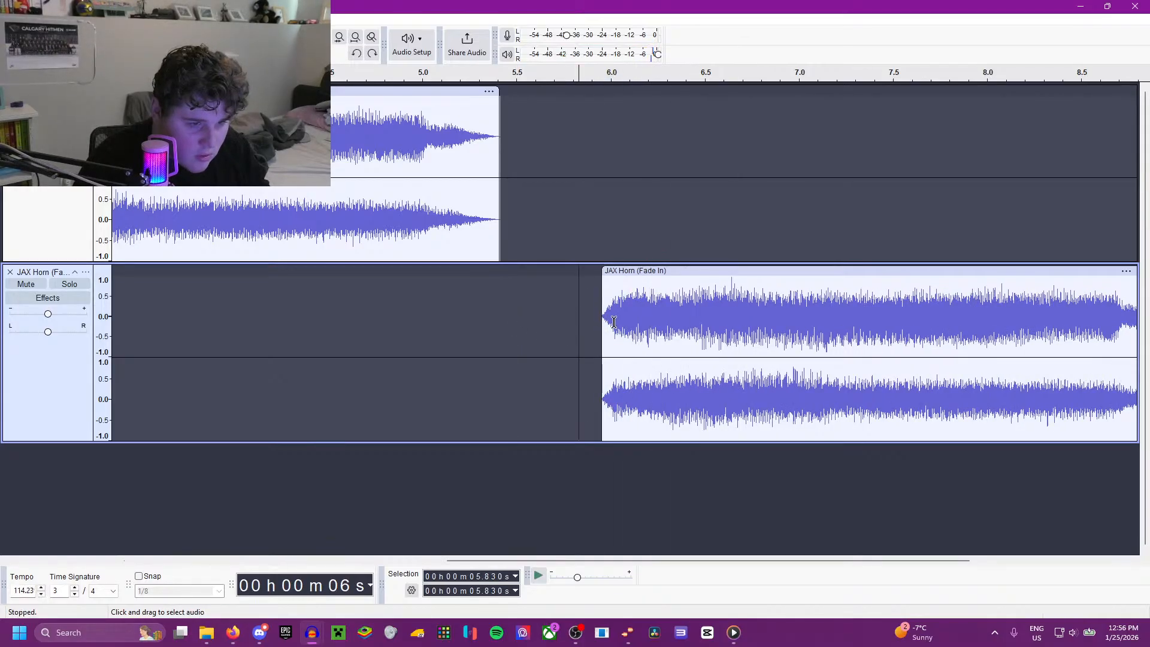
{"action": "left_click", "coordinate": [604, 319]}
{"action": "key", "text": "space"}
{"action": "key", "text": "space"}
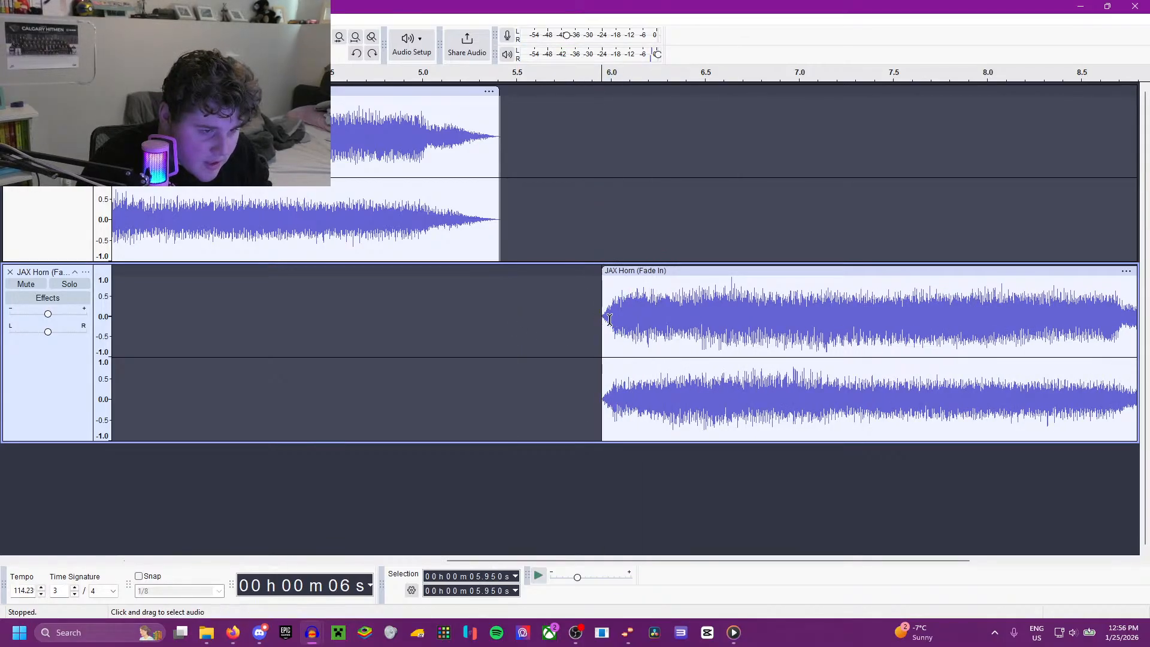
Step: Try trimming the start of the horn copy with the range 5.766 to 5.990 s selected, and play from 5.639 s
{"action": "key", "text": "Delete"}
{"action": "left_click_drag", "start_coordinate": [609, 319], "coordinate": [567, 323]}
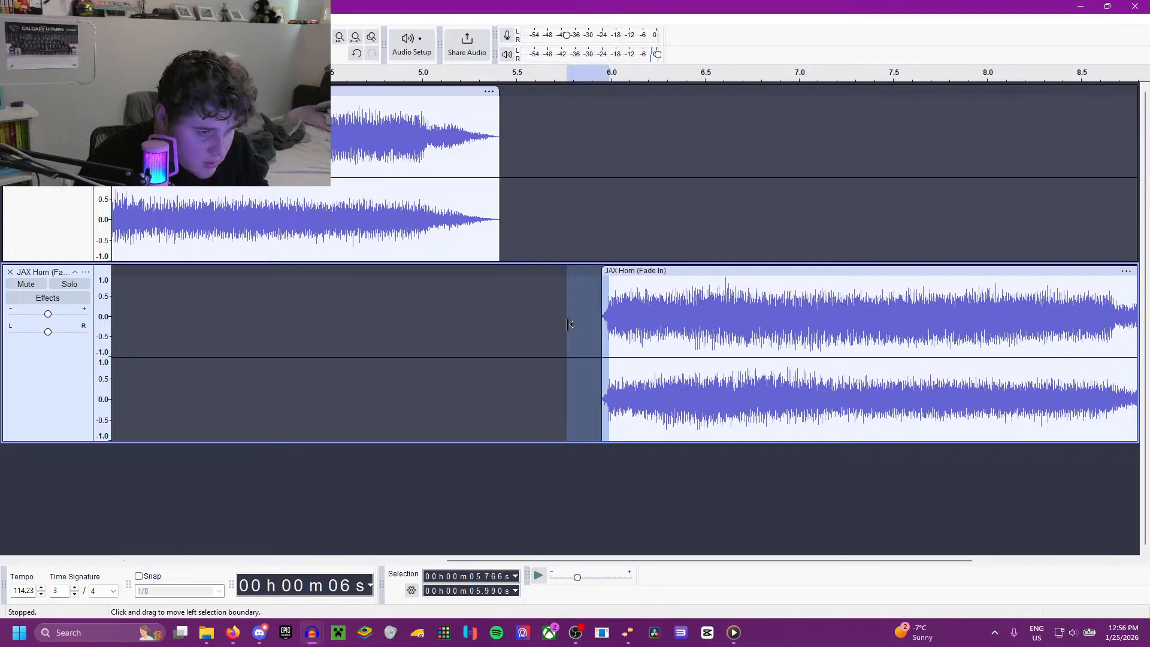
{"action": "key", "text": "space"}
{"action": "left_click", "coordinate": [542, 298]}
{"action": "key", "text": "space"}
{"action": "key", "text": "space"}
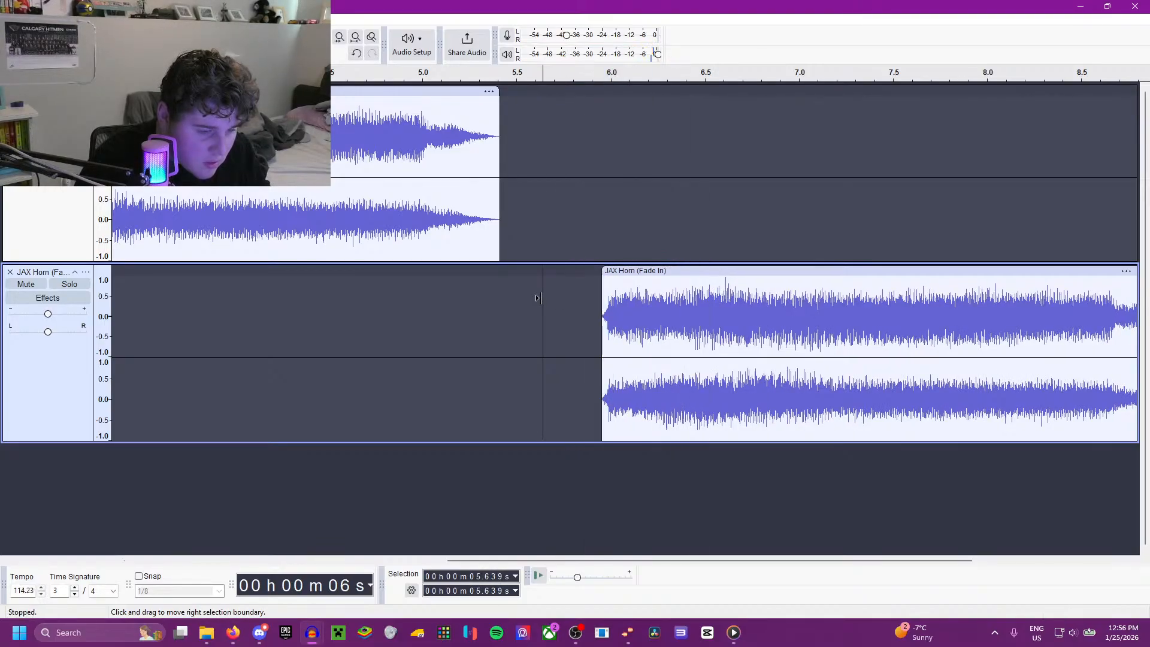
Step: Undo the recent shortening and repositioning edits on the horn copy
{"action": "key", "text": "ctrl+z"}
{"action": "key", "text": "ctrl+z"}
{"action": "key", "text": "ctrl+z"}
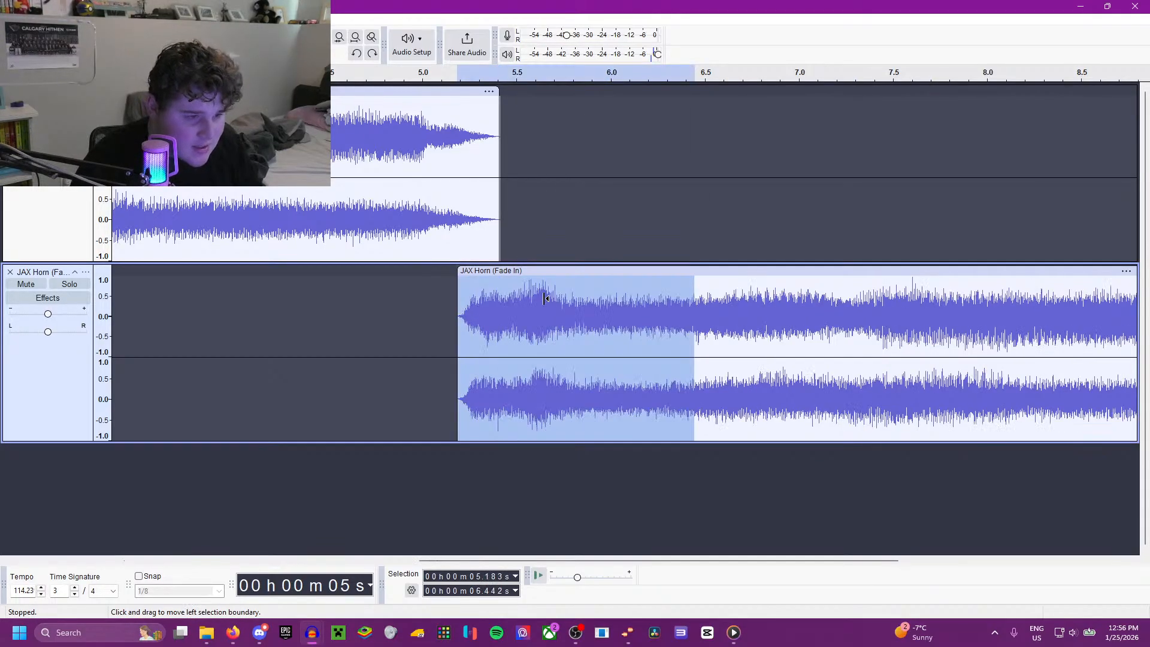
Step: Start the shortened horn copy at about 5.36 s and play its opening from 5.279, 5.534 and 5.486 s
{"action": "key", "text": "space"}
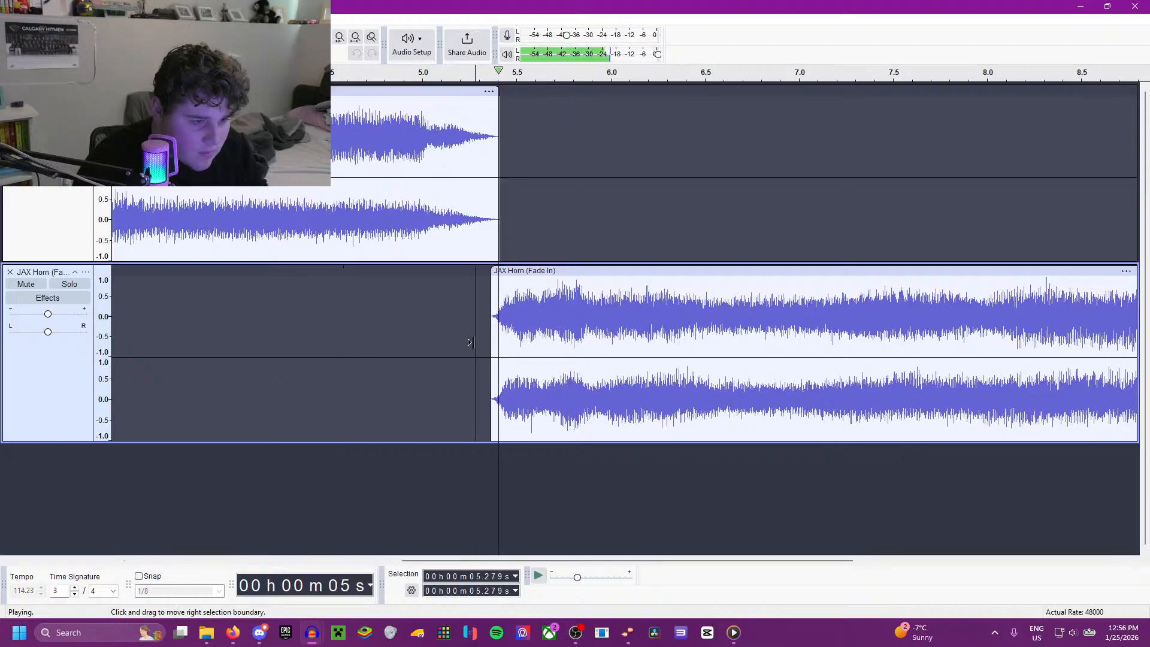
{"action": "key", "text": "space"}
{"action": "left_click", "coordinate": [523, 309]}
{"action": "key", "text": "space"}
{"action": "key", "text": "space"}
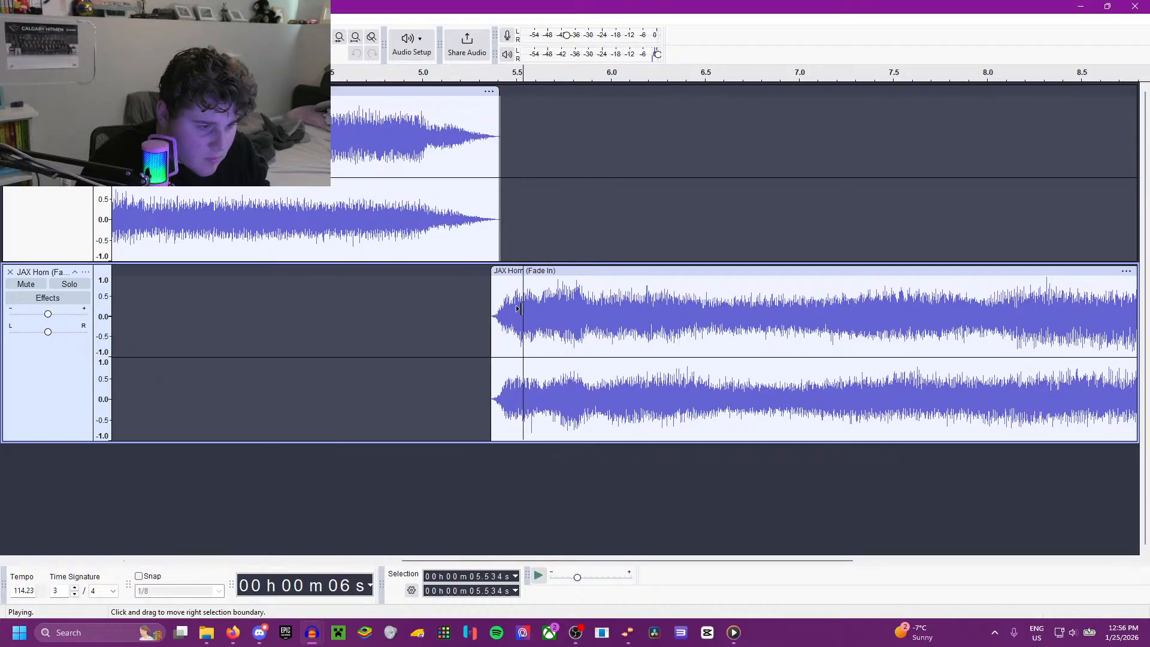
{"action": "left_click", "coordinate": [514, 308]}
Step: Try crossfading the horn copy from 5.486 to 5.884 s, playing the transition from 5.053 s
{"action": "key", "text": "space"}
{"action": "key", "text": "space"}
{"action": "left_click_drag", "start_coordinate": [514, 308], "coordinate": [582, 311]}
{"action": "left_click", "coordinate": [431, 308]}
{"action": "key", "text": "space"}
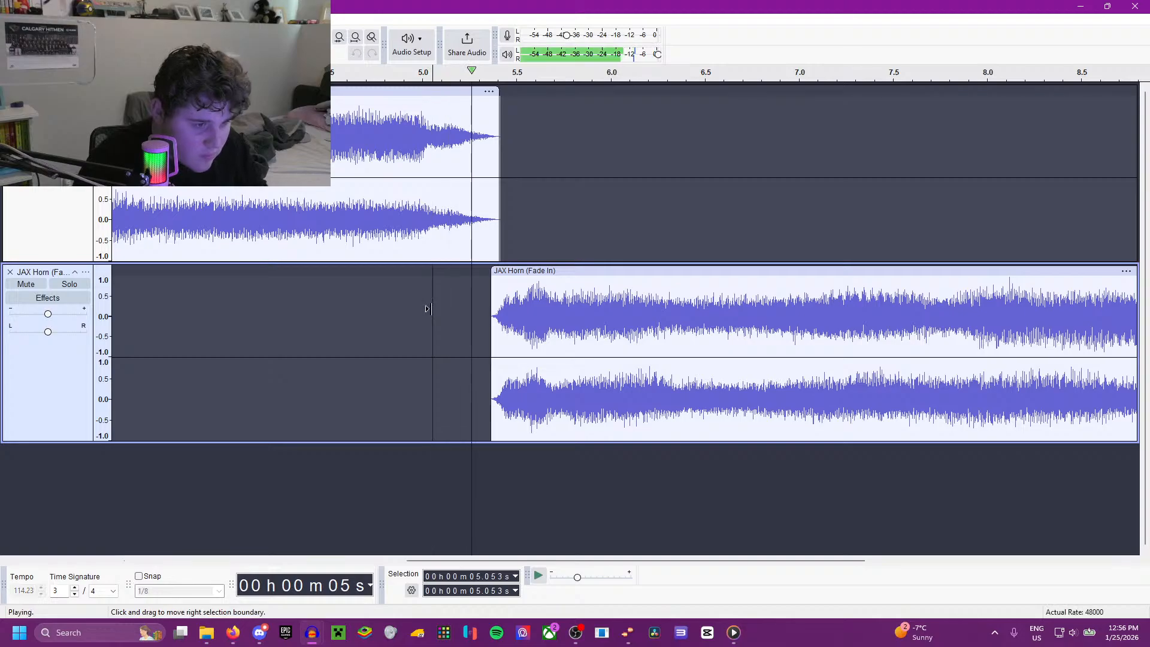
{"action": "key", "text": "space"}
{"action": "key", "text": "ctrl+z"}
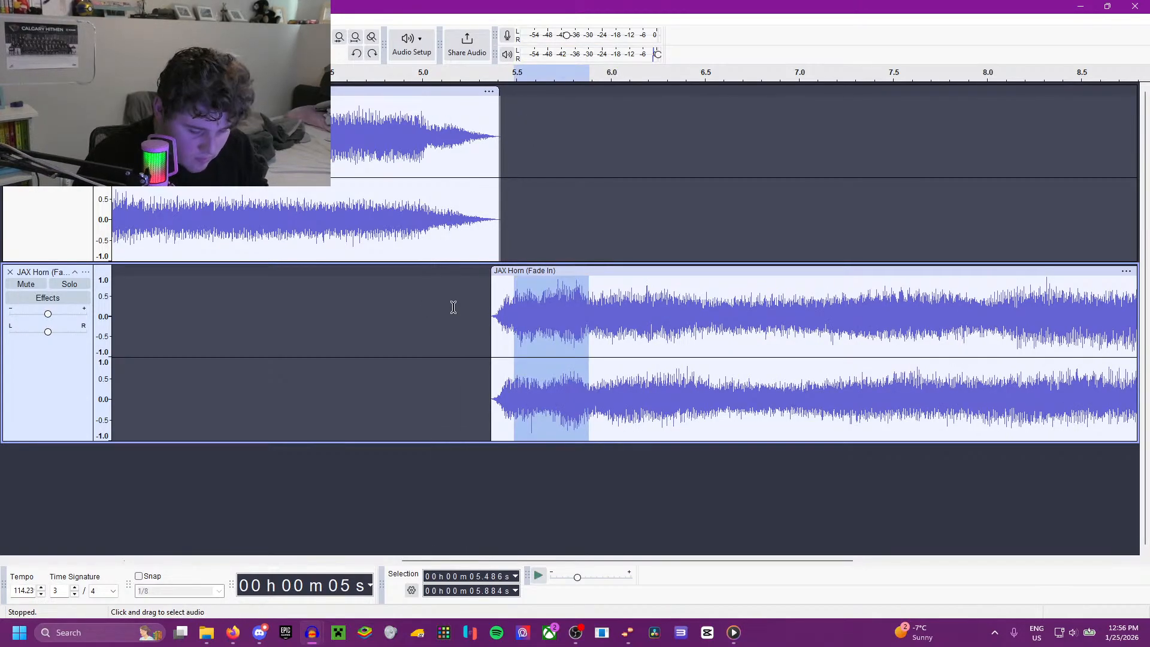
Step: Delete 5.486 to 5.884 s of the horn copy, crossfade 5.426 to 6.024 s, and play from 5.133 s
{"action": "key", "text": "Delete"}
{"action": "left_click_drag", "start_coordinate": [502, 318], "coordinate": [613, 333]}
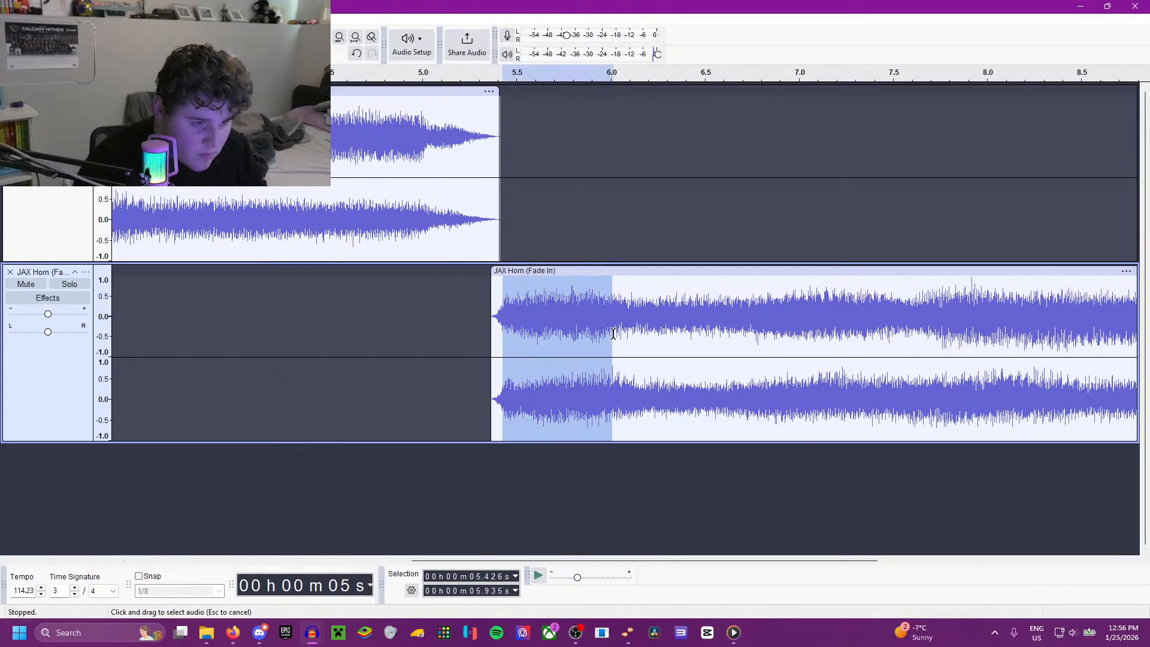
{"action": "key", "text": "Delete"}
{"action": "left_click", "coordinate": [444, 329]}
{"action": "key", "text": "space"}
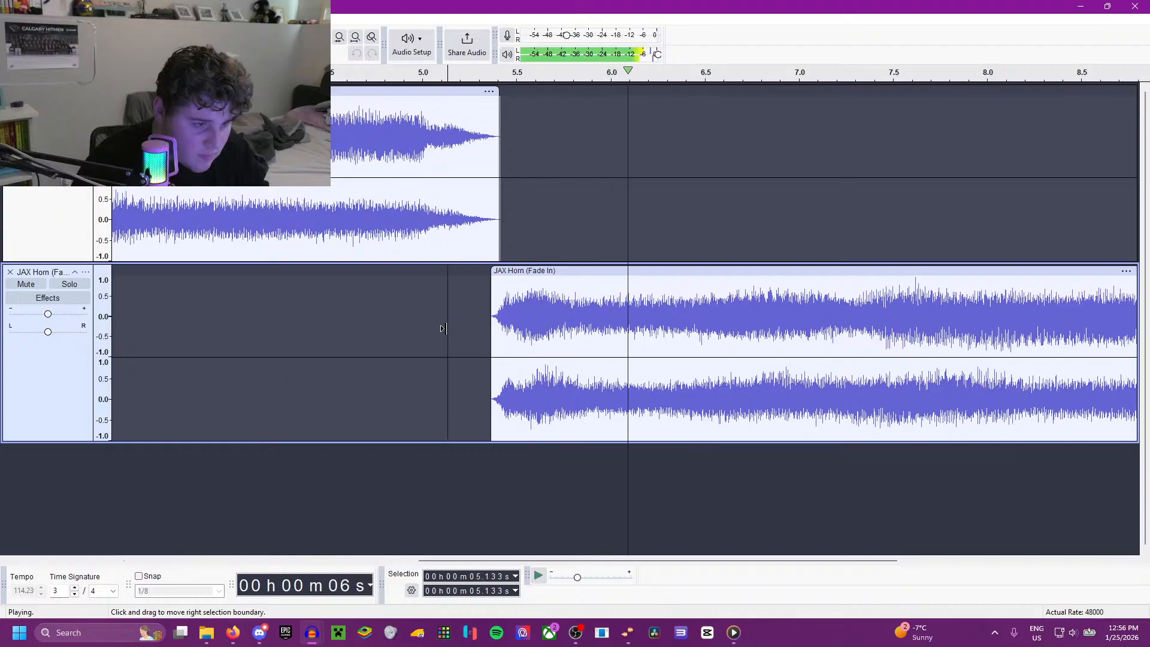
{"action": "key", "text": "space"}
Step: Undo the crossfade and the preceding deletion on the horn copy, replaying the selected audio after each undo
{"action": "key", "text": "ctrl+z"}
{"action": "key", "text": "space"}
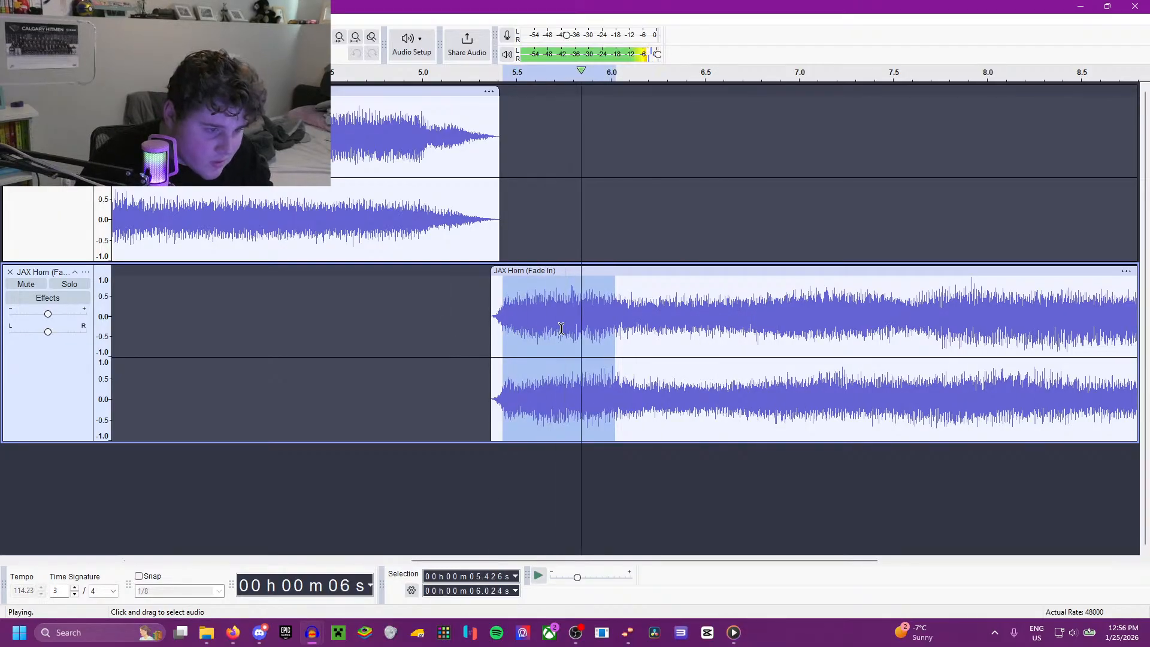
{"action": "key", "text": "space"}
{"action": "key", "text": "space"}
{"action": "key", "text": "ctrl+z"}
{"action": "key", "text": "space"}
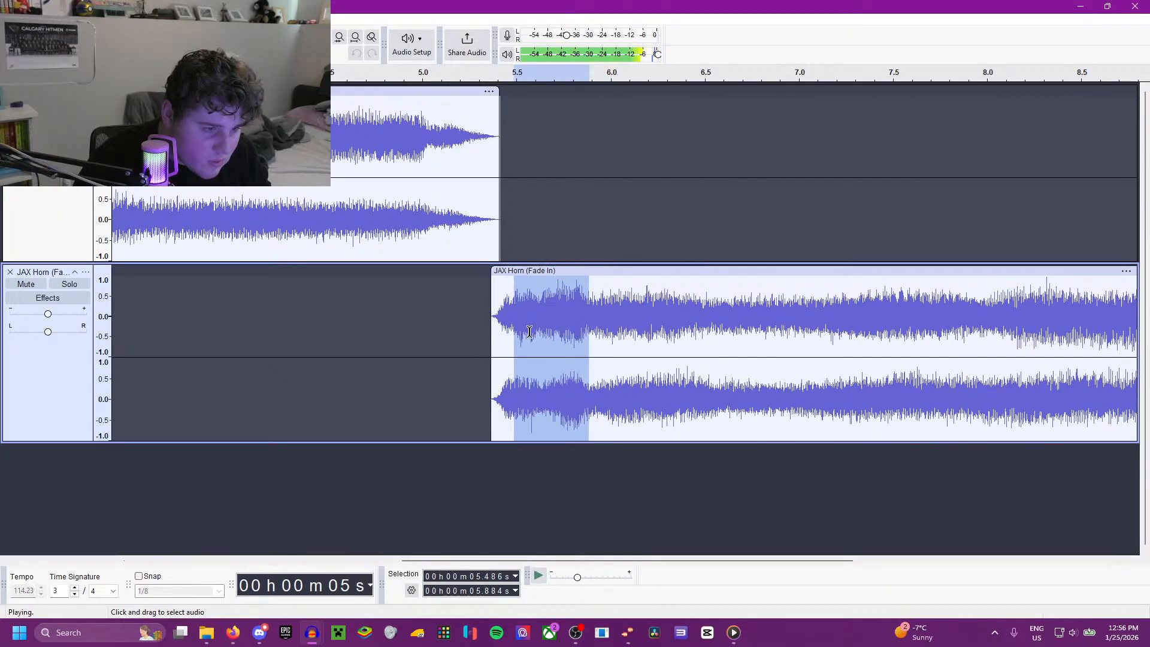
Step: Delete a short section of the horn copy starting at 5.604 s
{"action": "left_click", "coordinate": [536, 303]}
{"action": "left_click_drag", "start_coordinate": [536, 303], "coordinate": [568, 307]}
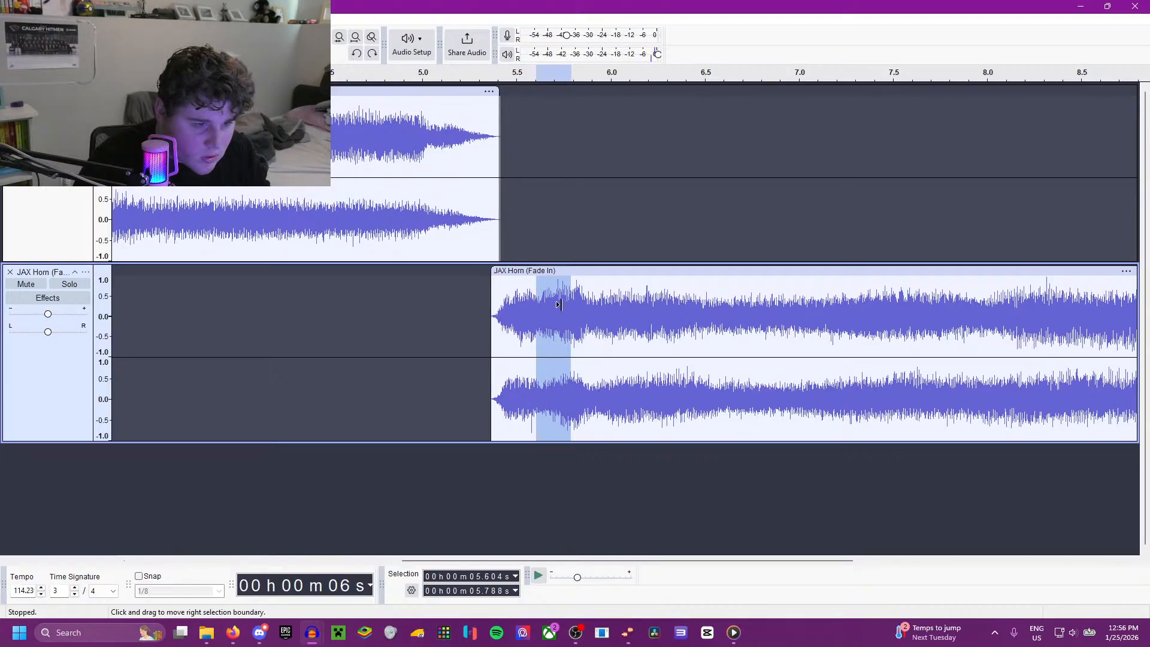
{"action": "key", "text": "space"}
{"action": "key", "text": "Delete"}
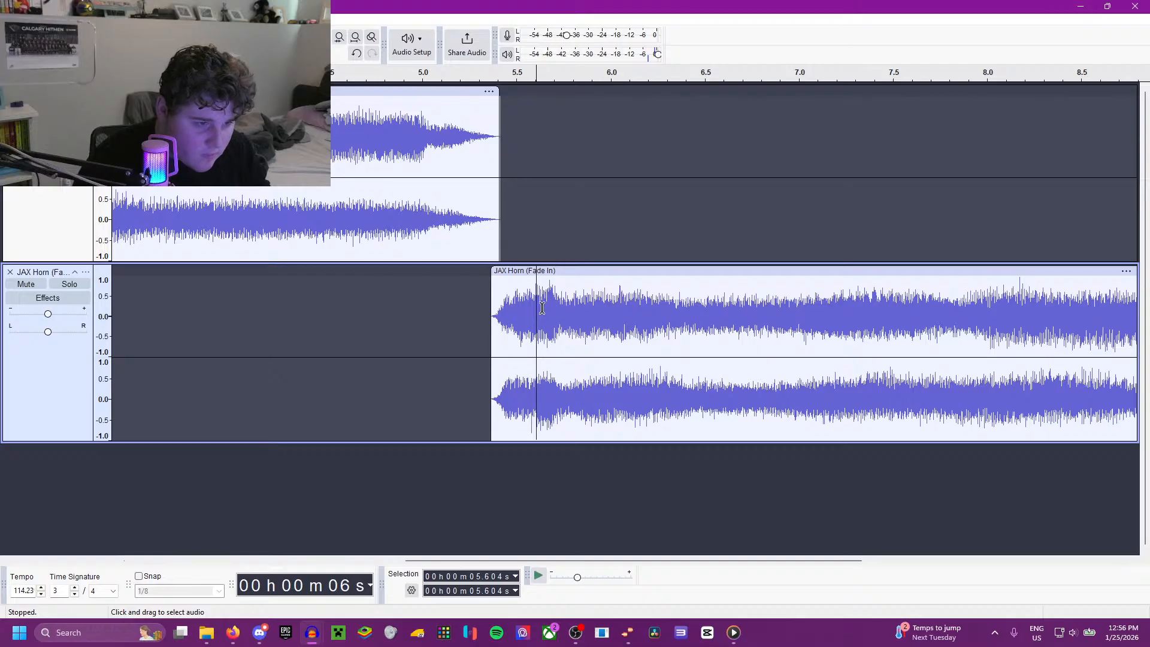
Step: Try crossfading the horn copy from 5.505 to 5.756 s, playing the transition from 5.267 s
{"action": "left_click_drag", "start_coordinate": [518, 311], "coordinate": [565, 313]}
{"action": "key", "text": "Delete"}
{"action": "left_click", "coordinate": [473, 323]}
{"action": "key", "text": "space"}
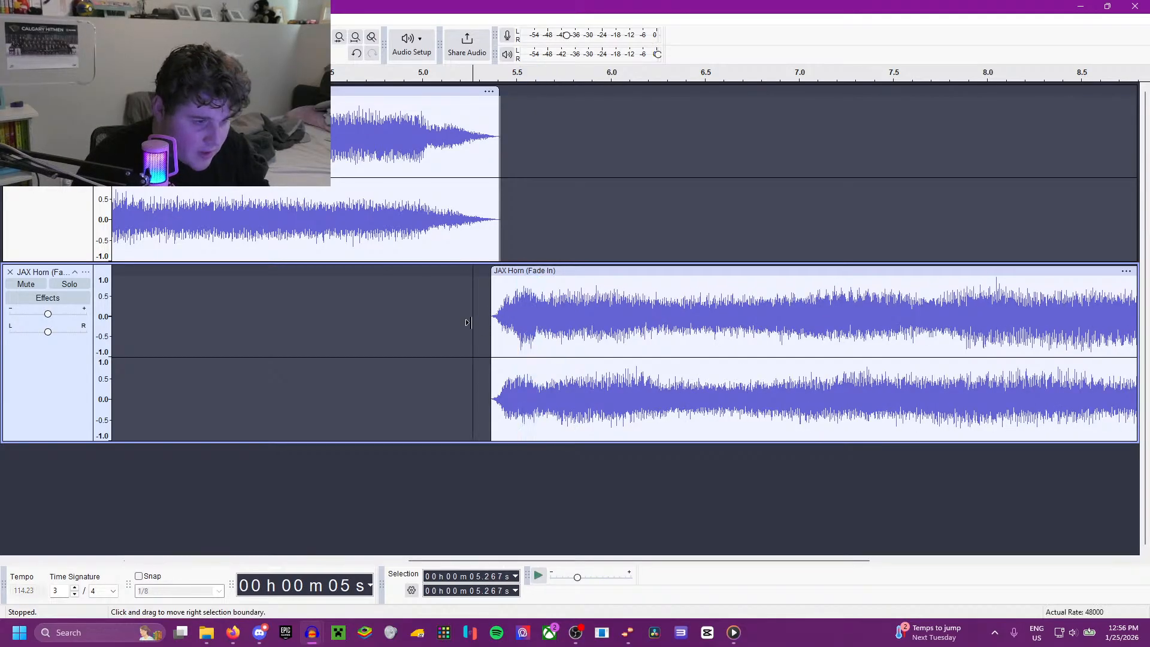
{"action": "key", "text": "space"}
{"action": "key", "text": "space"}
{"action": "key", "text": "space"}
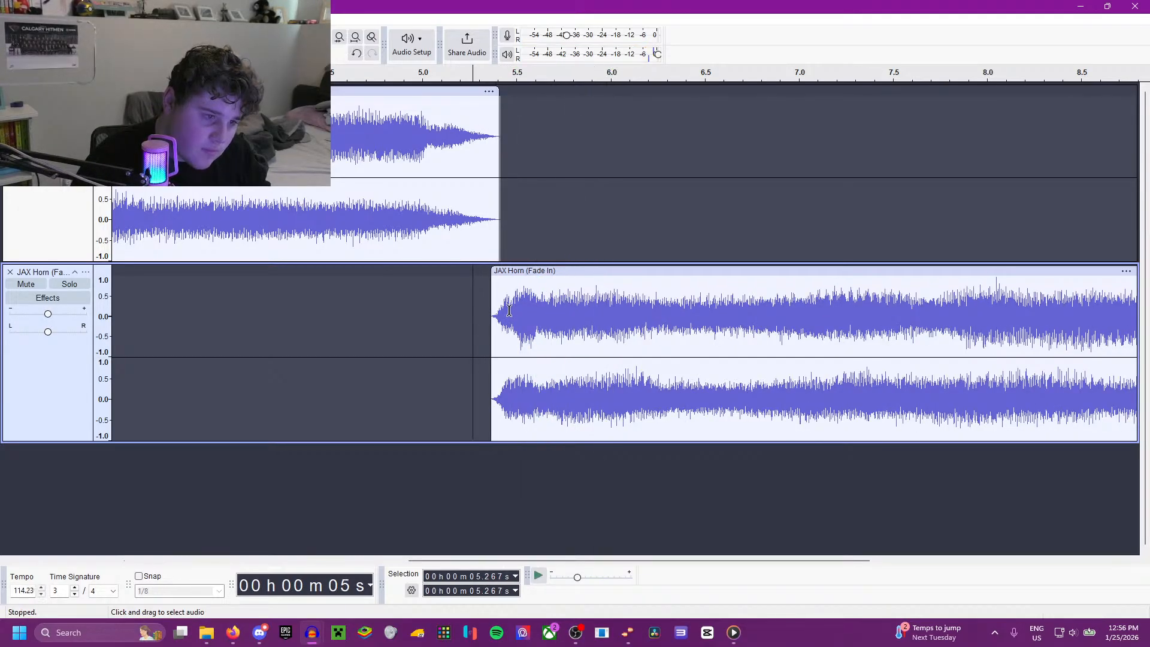
{"action": "key", "text": "ctrl+z"}
Step: Delete the horn copy's audio from 5.481 to 5.756 s and play its opening from 5.368 s
{"action": "scroll", "coordinate": [510, 310], "scroll_direction": "up", "scroll_amount": 2, "text": "ctrl"}
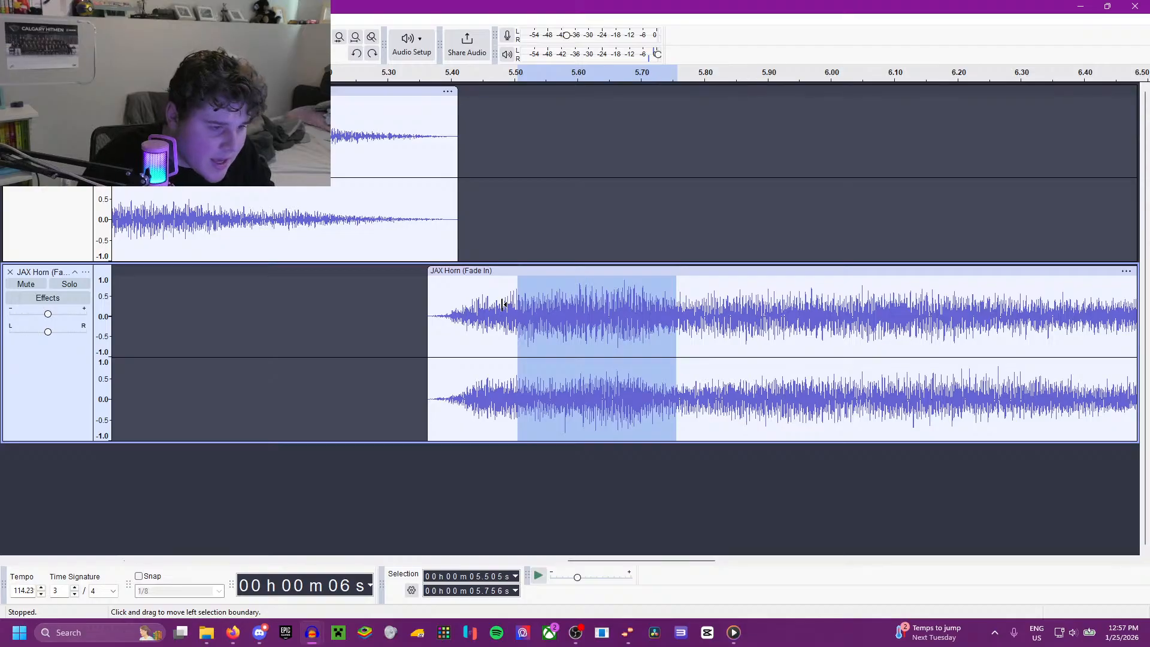
{"action": "left_click_drag", "start_coordinate": [505, 304], "coordinate": [503, 304]}
{"action": "left_click", "coordinate": [426, 305]}
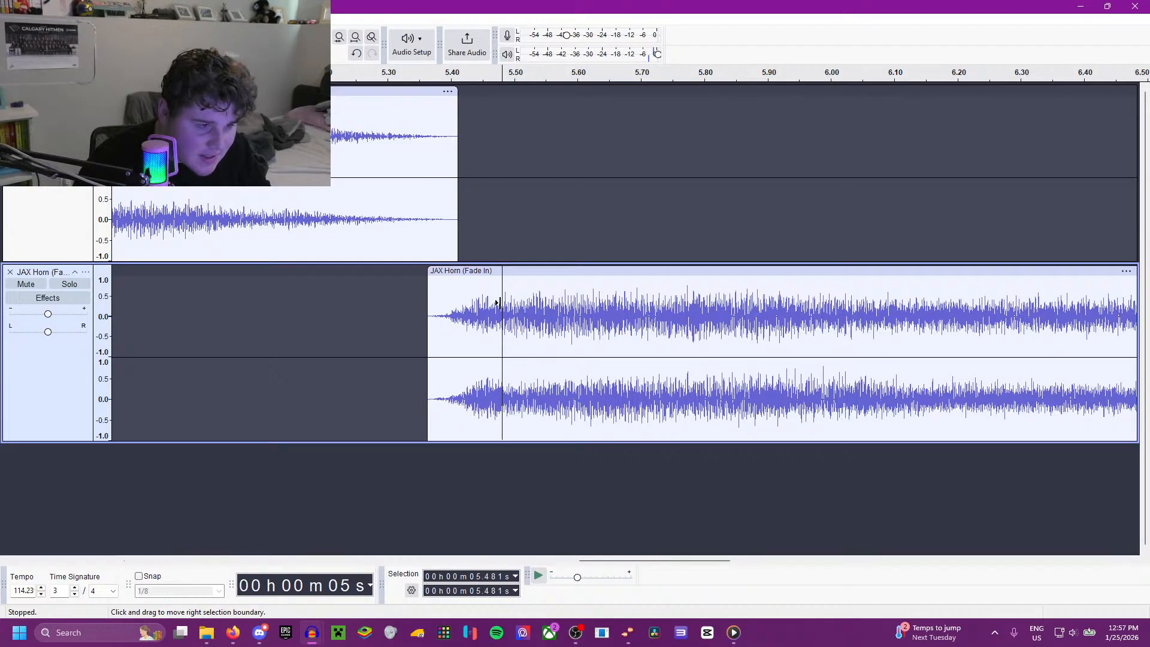
{"action": "key", "text": "space"}
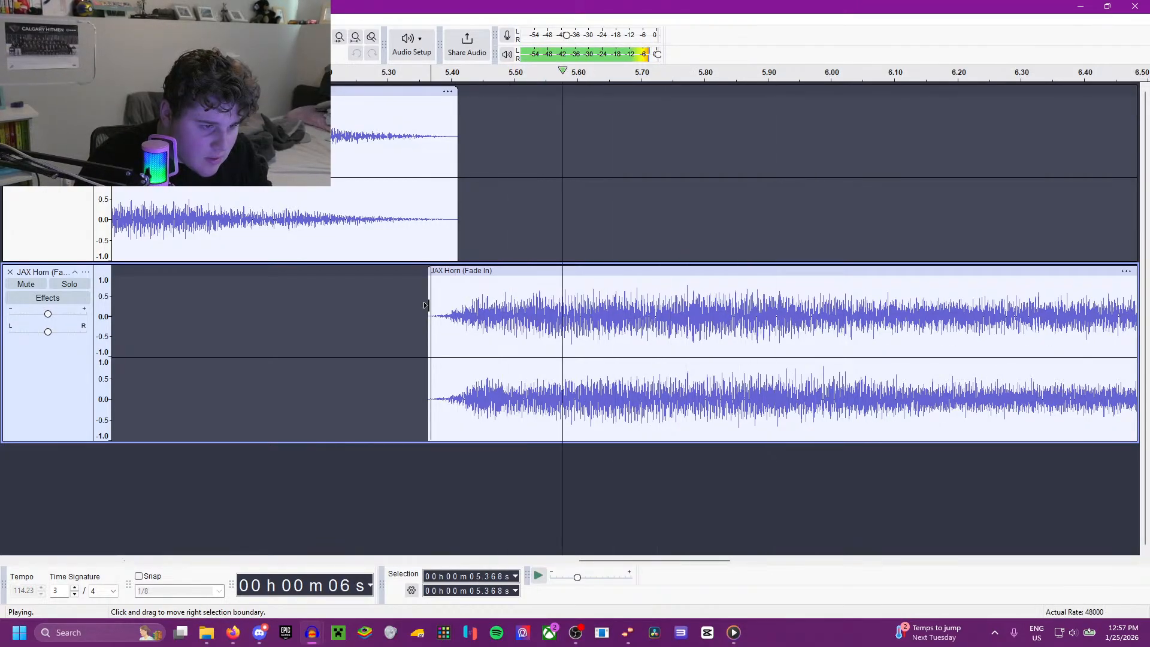
{"action": "key", "text": "space"}
Step: Crossfade the horn copy from 5.433 to about 5.63 s and play the transition from 5.273 s
{"action": "left_click_drag", "start_coordinate": [473, 345], "coordinate": [595, 348]}
{"action": "key", "text": "ctrl+v"}
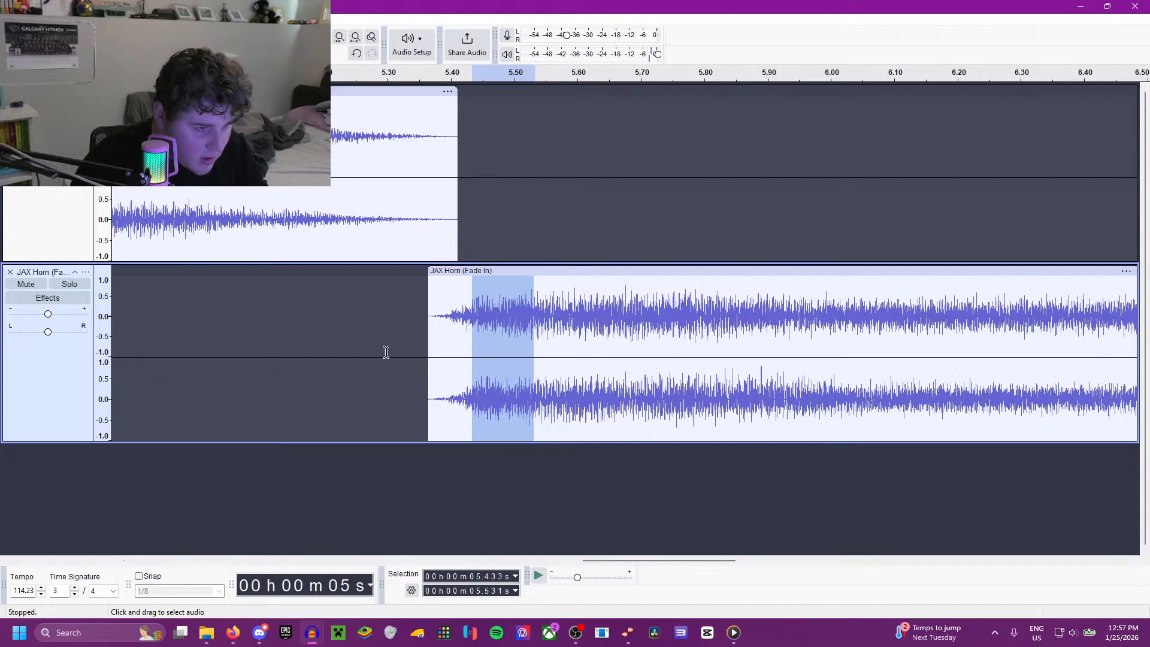
{"action": "left_click", "coordinate": [372, 348]}
{"action": "key", "text": "space"}
Step: Listen to the horn copy from 7.687 s, then try removing two stretches around that point, playing from 7.013 s
{"action": "scroll", "coordinate": [523, 429], "scroll_direction": "down", "scroll_amount": 4}
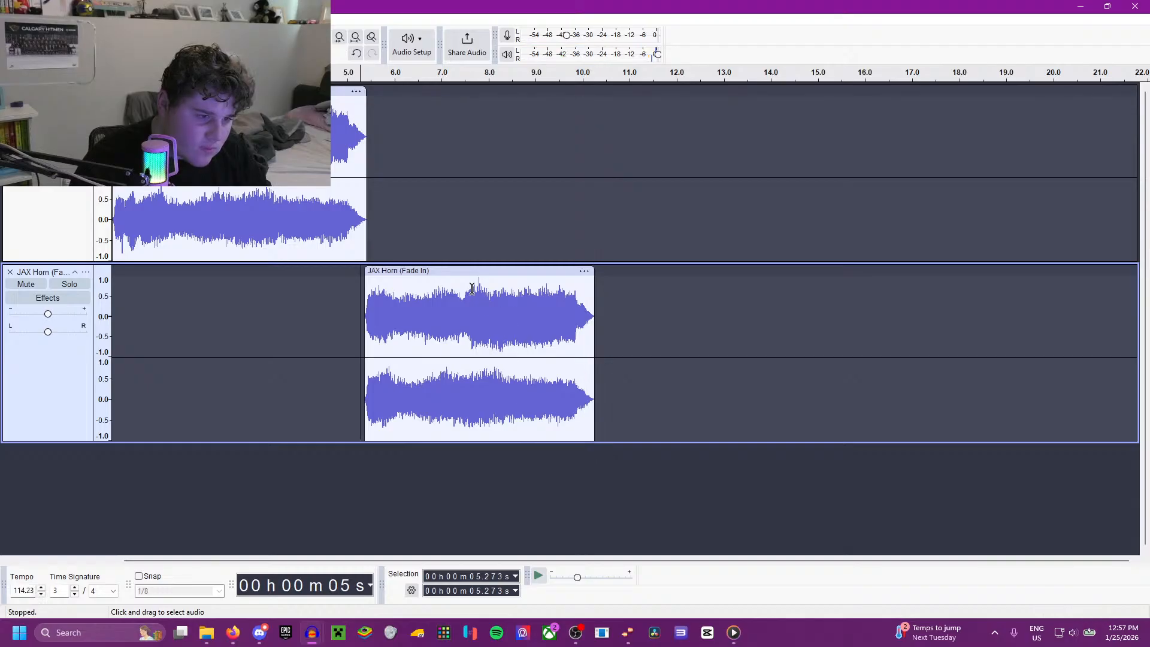
{"action": "left_click", "coordinate": [472, 291]}
{"action": "key", "text": "space"}
{"action": "key", "text": "space"}
{"action": "scroll", "coordinate": [472, 323], "scroll_direction": "up", "scroll_amount": 3}
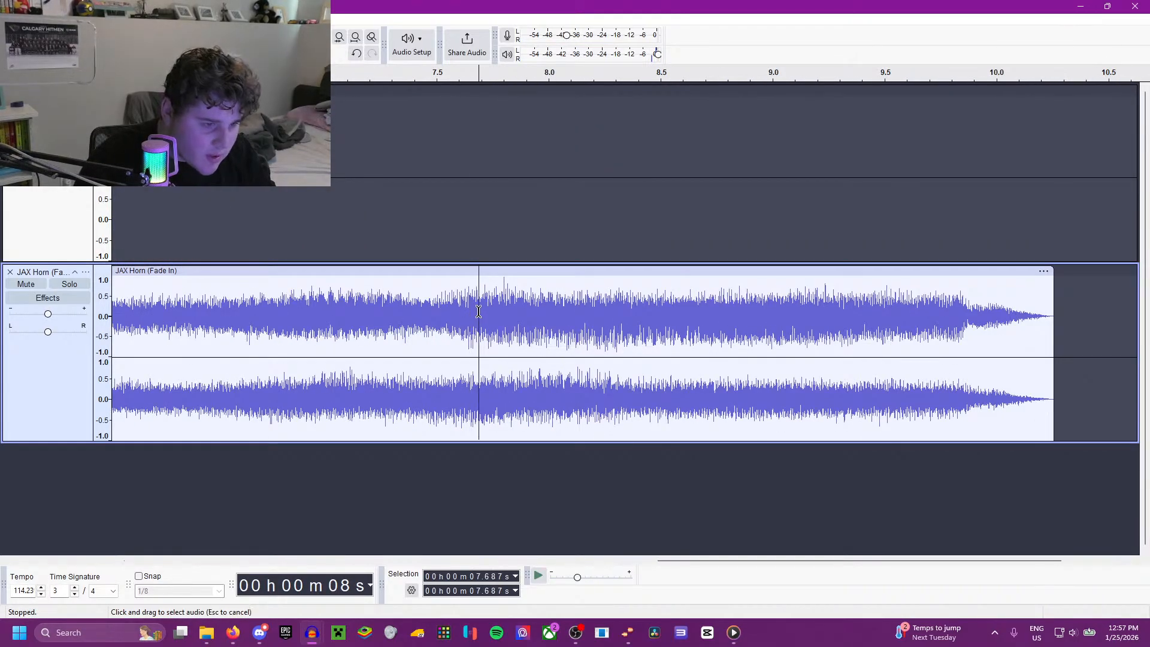
{"action": "left_click_drag", "start_coordinate": [479, 311], "coordinate": [393, 327]}
{"action": "key", "text": "Delete"}
{"action": "key", "text": "Delete"}
{"action": "left_click", "coordinate": [327, 326]}
{"action": "key", "text": "space"}
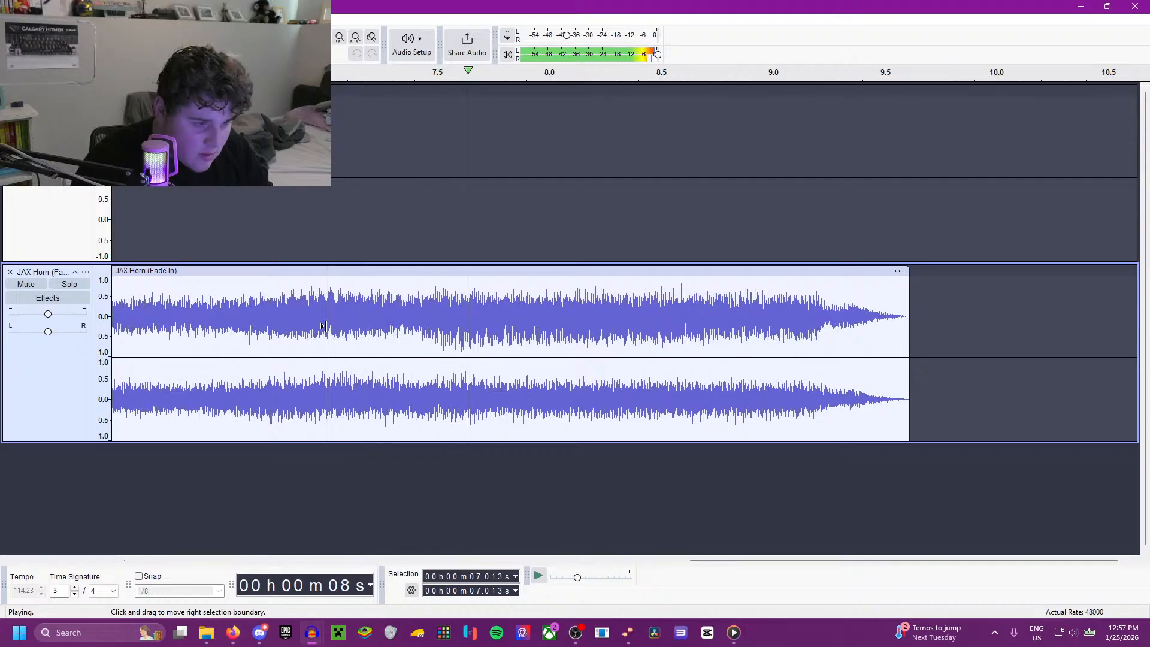
Step: Delete the horn copy's audio from 7.331 to 8.011 s and play the join from 6.941 s
{"action": "key", "text": "space"}
{"action": "key", "text": "ctrl+z"}
{"action": "key", "text": "ctrl+z"}
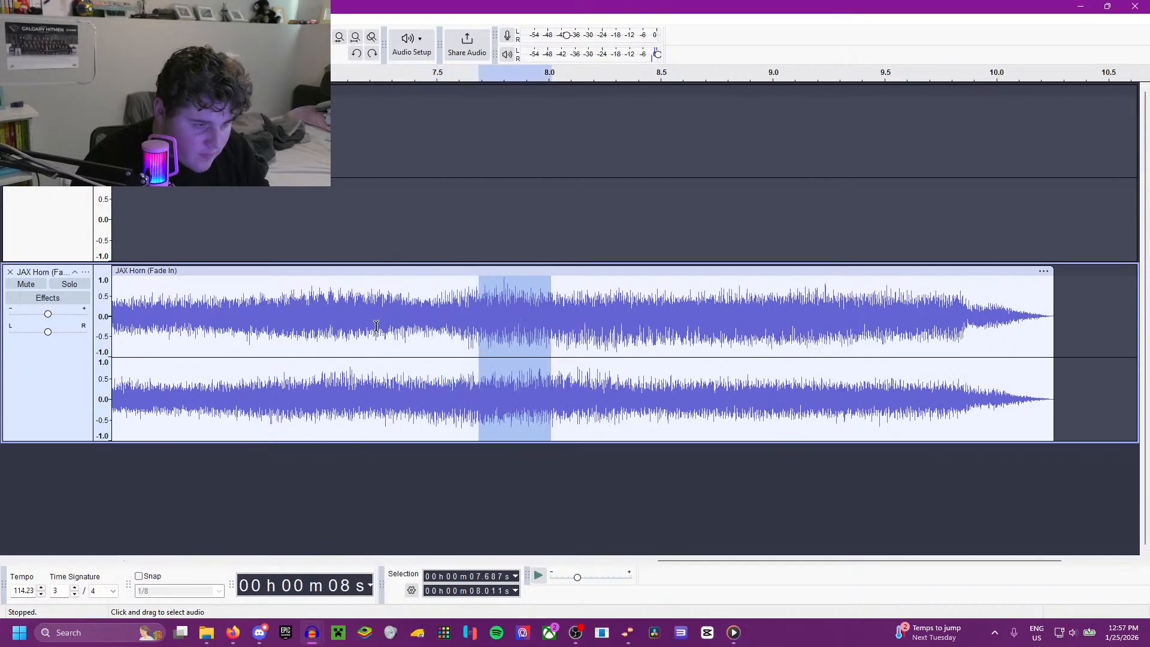
{"action": "key", "text": "space"}
{"action": "key", "text": "space"}
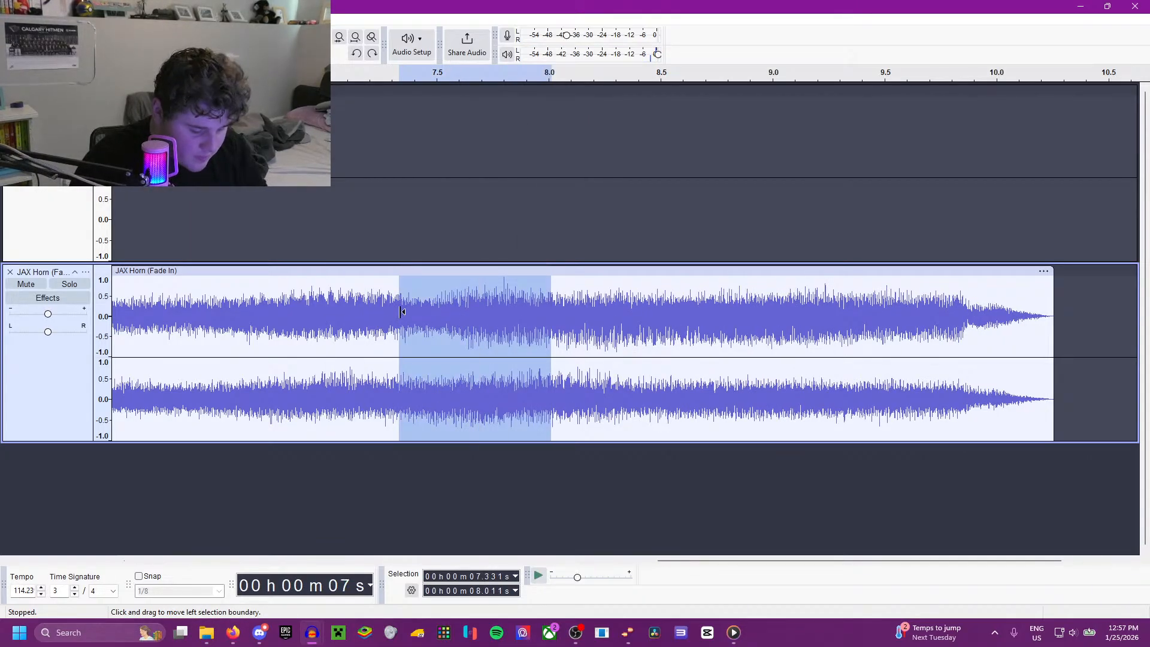
{"action": "key", "text": "Delete"}
{"action": "key", "text": "space"}
{"action": "left_click", "coordinate": [313, 306]}
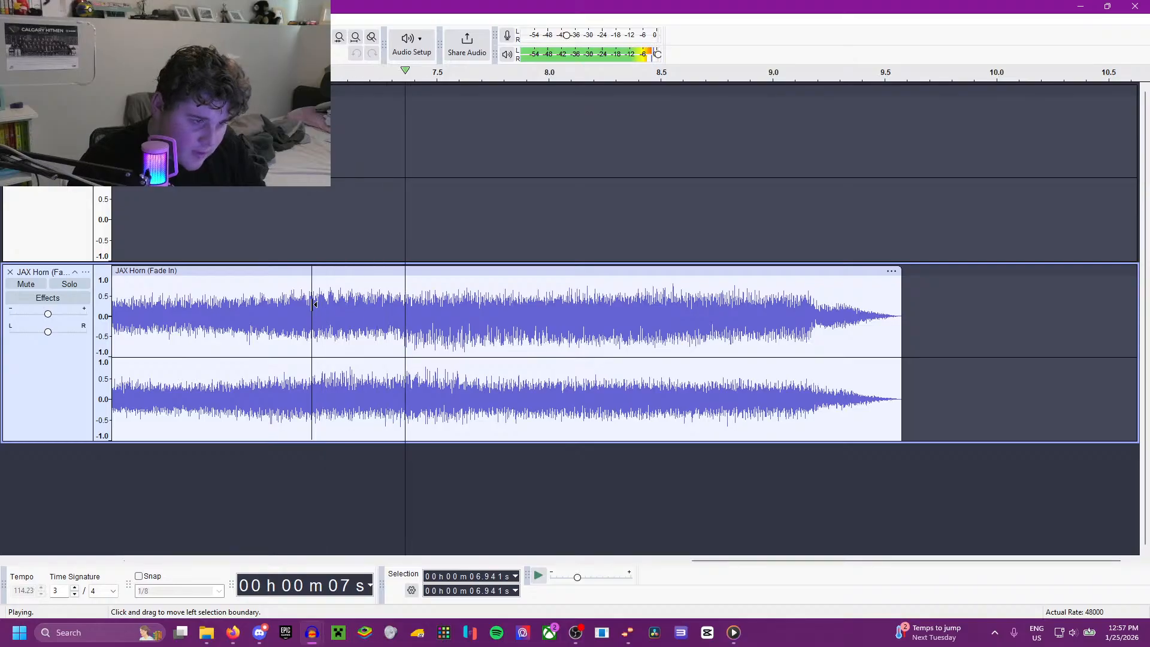
Step: Try crossfading the horn copy from 7.018 to 7.885 s, then undo that and the preceding deletion
{"action": "key", "text": "space"}
{"action": "left_click_drag", "start_coordinate": [329, 316], "coordinate": [523, 334]}
{"action": "key", "text": "ctrl+r"}
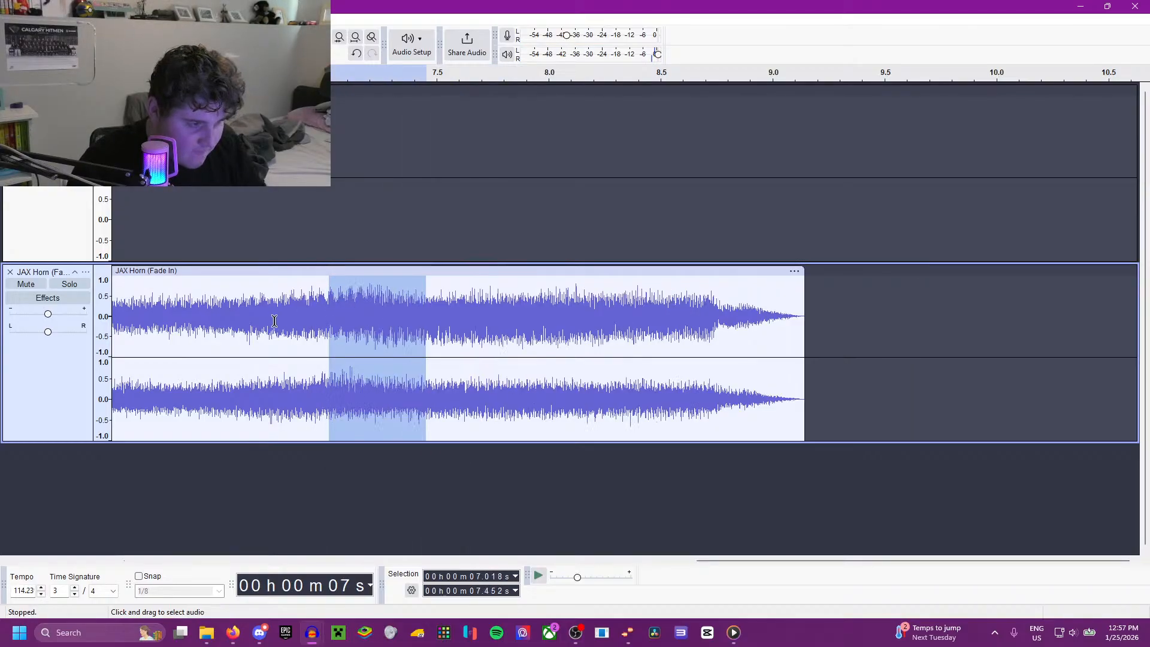
{"action": "left_click", "coordinate": [274, 321]}
{"action": "key", "text": "space"}
{"action": "key", "text": "ctrl+z"}
{"action": "key", "text": "ctrl+z"}
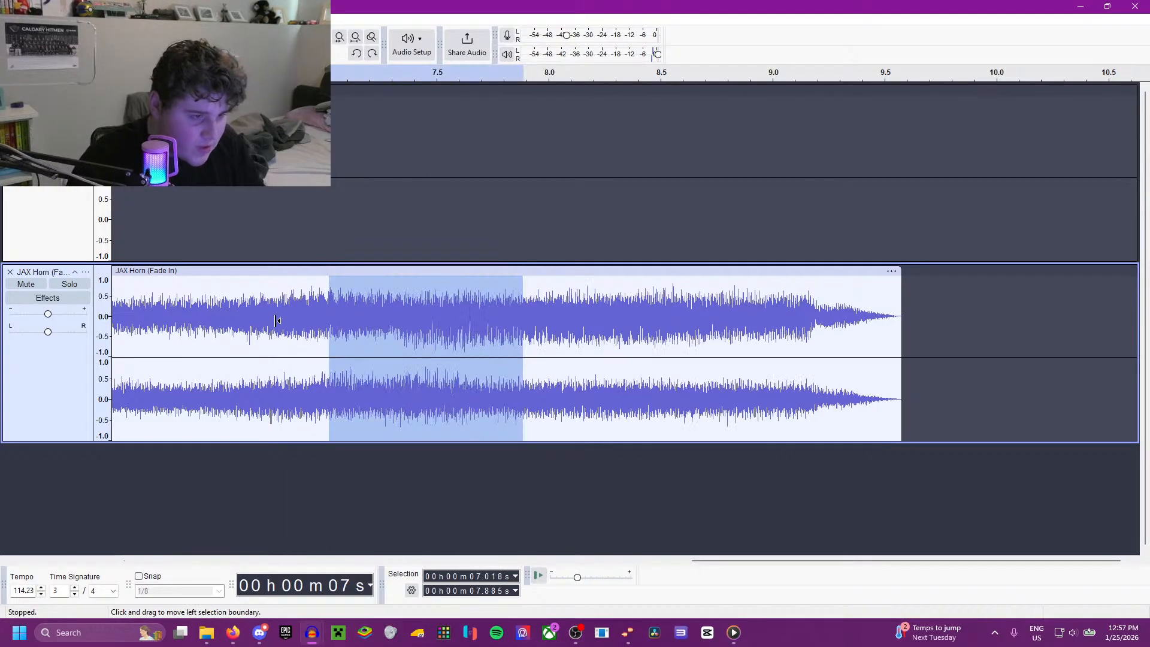
Step: Play the horn copy from 7.037 s and delete its audio from 7.508 to about 8.21 s
{"action": "key", "text": "space"}
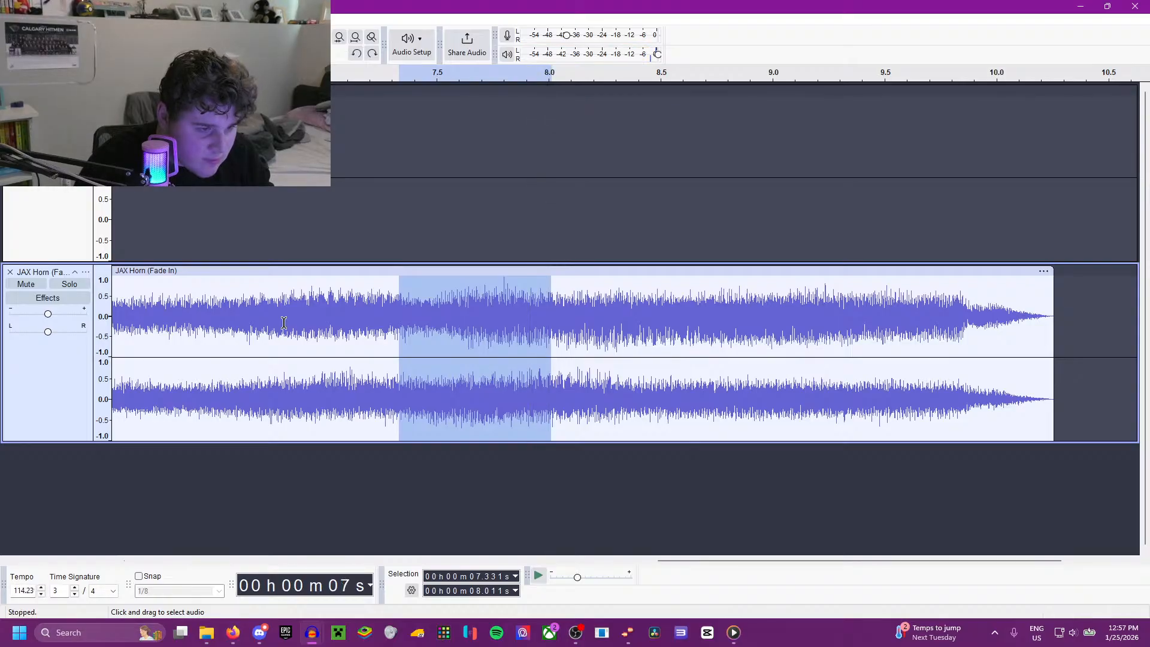
{"action": "left_click", "coordinate": [333, 324]}
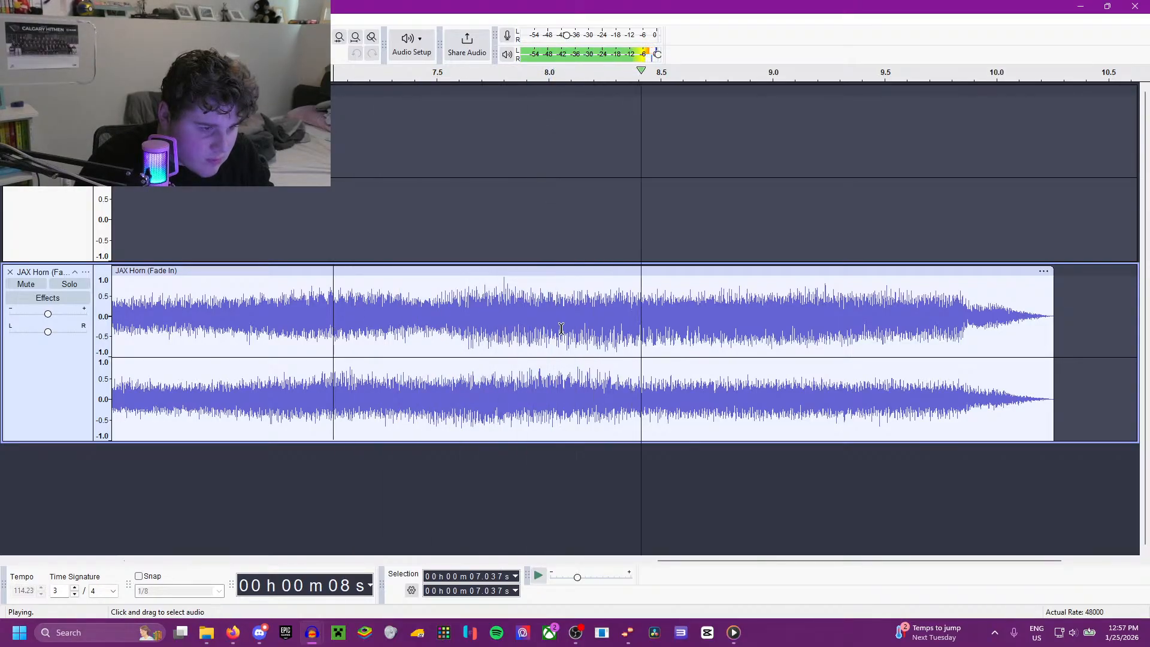
{"action": "left_click_drag", "start_coordinate": [597, 324], "coordinate": [440, 324]}
{"action": "key", "text": "Delete"}
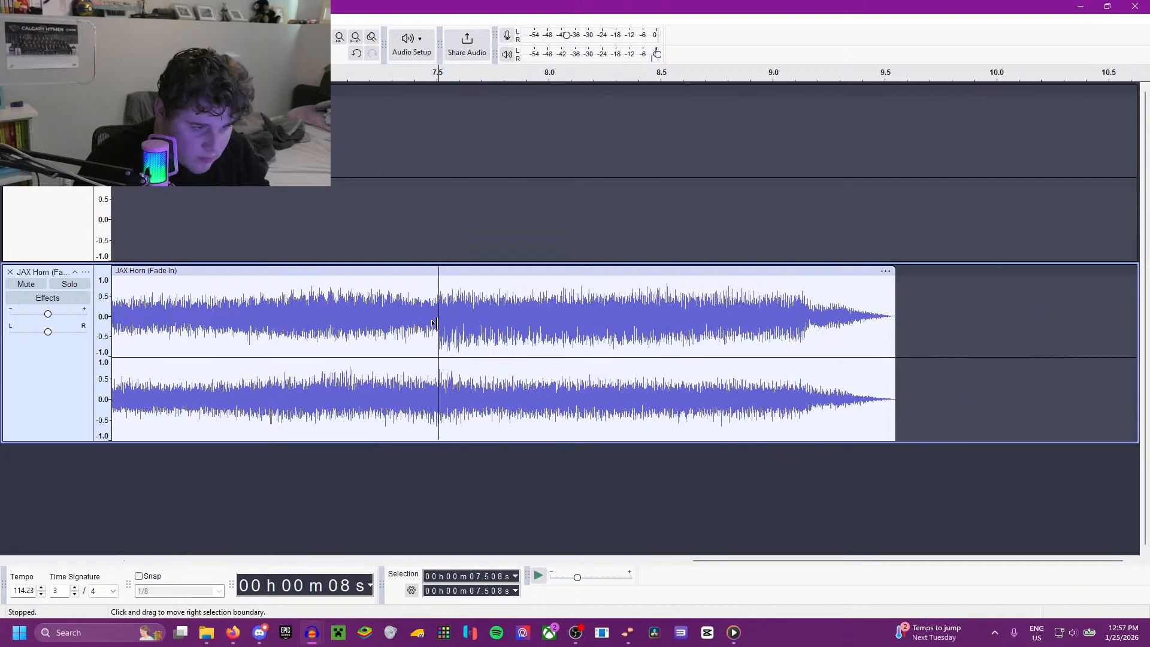
Step: Crossfade the horn copy from about 6.96 to 7.93 s and play the join from 6.633 s
{"action": "left_click_drag", "start_coordinate": [534, 329], "coordinate": [315, 333]}
{"action": "key", "text": "ctrl+r"}
{"action": "left_click", "coordinate": [244, 337]}
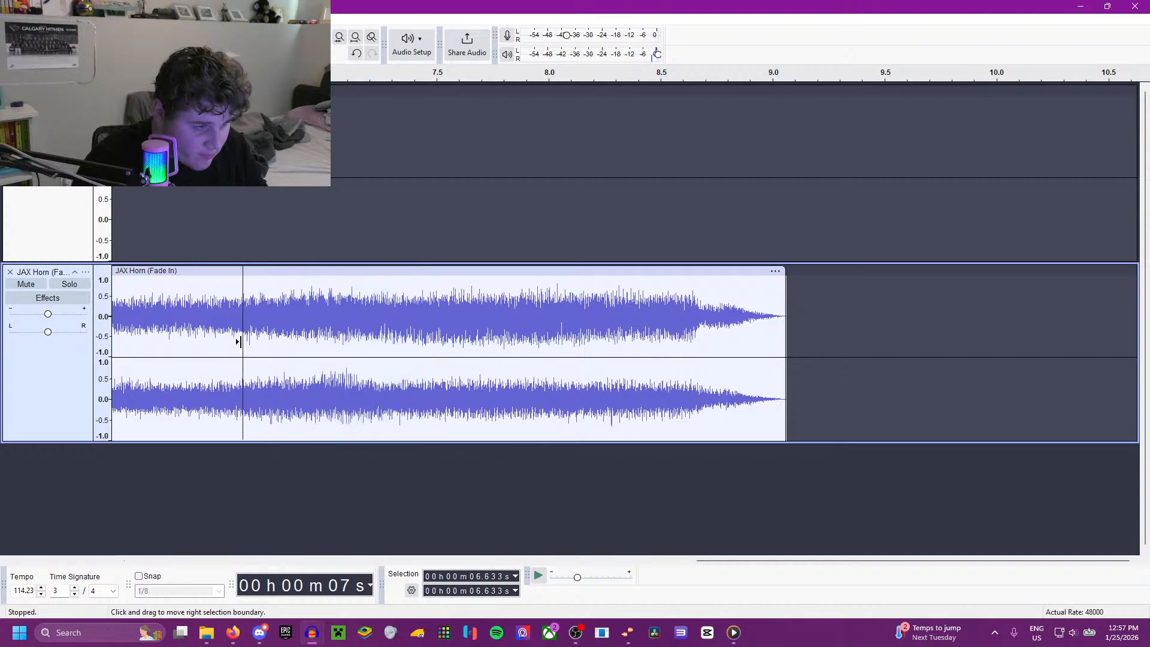
{"action": "key", "text": "space"}
{"action": "scroll", "coordinate": [267, 359], "scroll_direction": "down", "scroll_amount": 1}
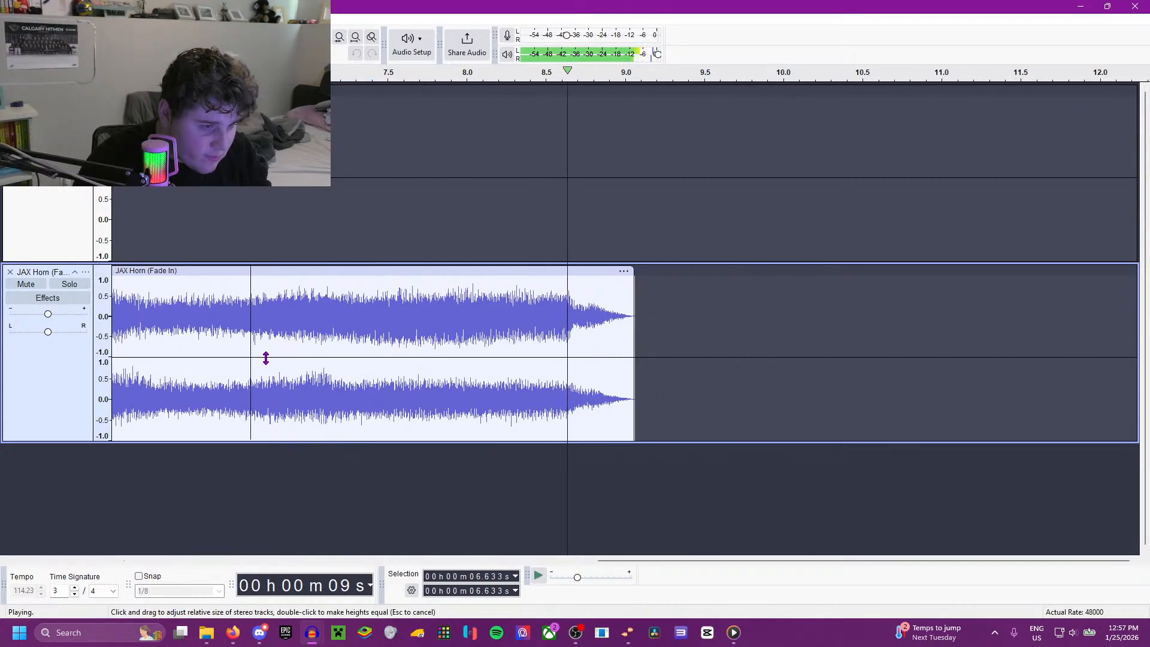
Step: Copy the whole shortened horn copy and paste it over the first horn clip in the upper track
{"action": "key", "text": "ctrl+3"}
{"action": "double_click", "coordinate": [458, 328]}
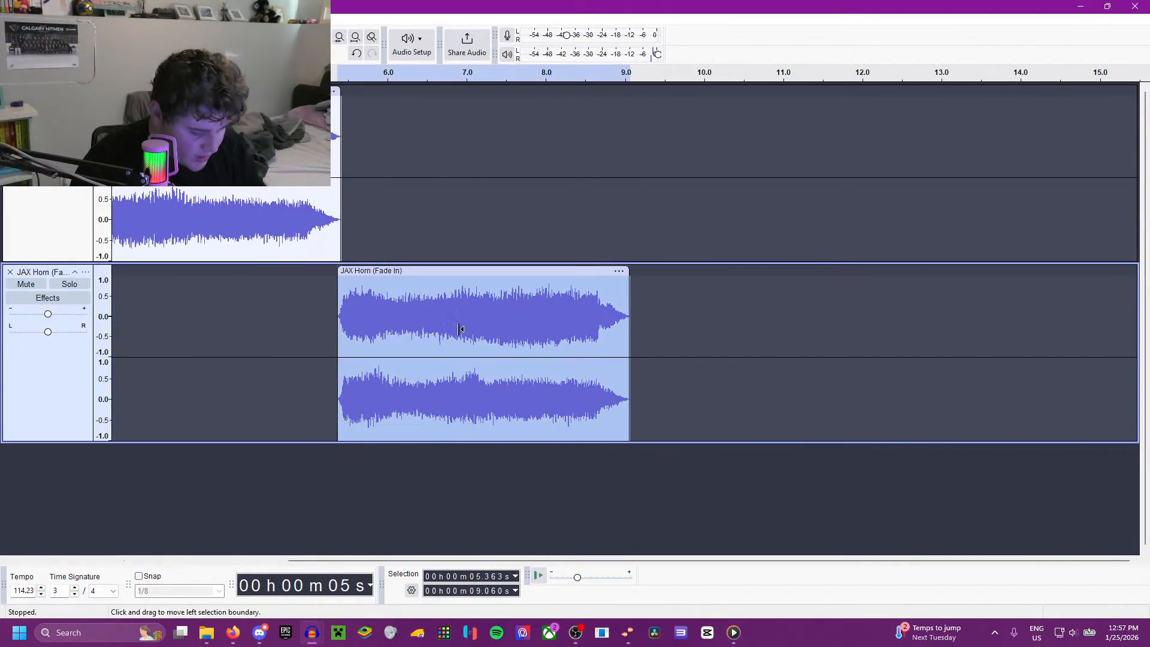
{"action": "key", "text": "ctrl+c"}
{"action": "left_click", "coordinate": [259, 210]}
{"action": "left_click_drag", "start_coordinate": [261, 208], "coordinate": [258, 208]}
{"action": "double_click", "coordinate": [231, 199]}
{"action": "key", "text": "ctrl+v"}
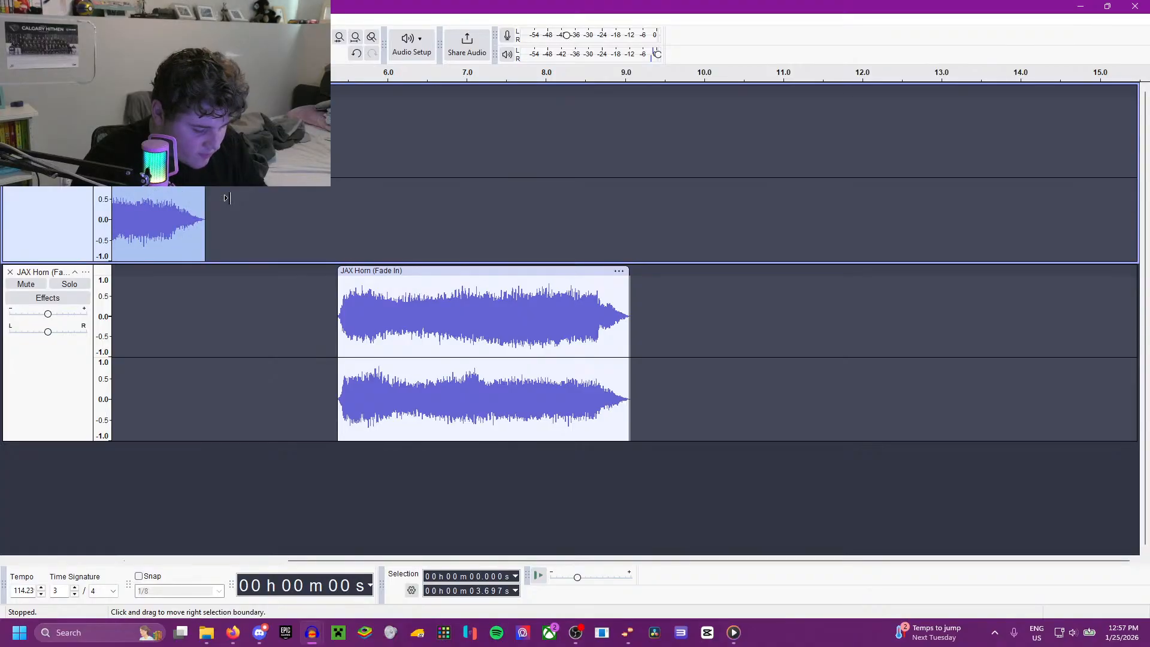
Step: Play the pasted horn from the start and move the lower track's horn to begin at about 3.64 s
{"action": "key", "text": "space"}
{"action": "scroll", "coordinate": [263, 247], "scroll_direction": "down", "scroll_amount": 1}
{"action": "scroll", "coordinate": [270, 248], "scroll_direction": "up", "scroll_amount": 1}
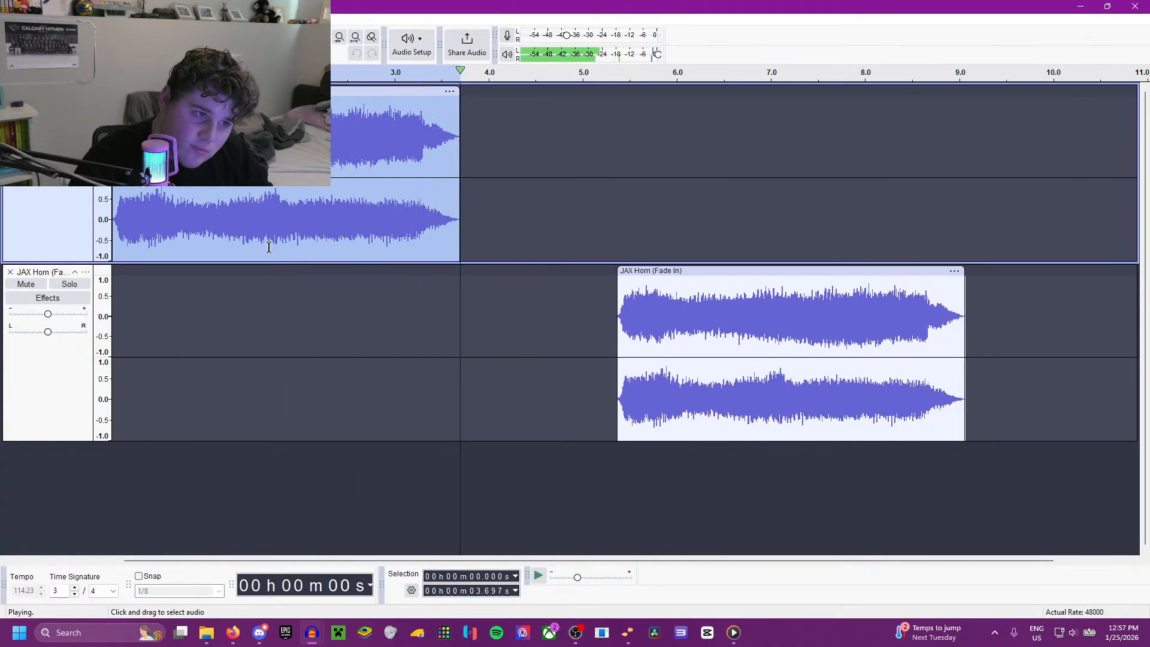
{"action": "left_click", "coordinate": [453, 273]}
{"action": "left_click_drag", "start_coordinate": [657, 273], "coordinate": [495, 282]}
Step: Generate 10 s of silence at the end of the upper track's horn and join the two clips into one
{"action": "left_click", "coordinate": [461, 233]}
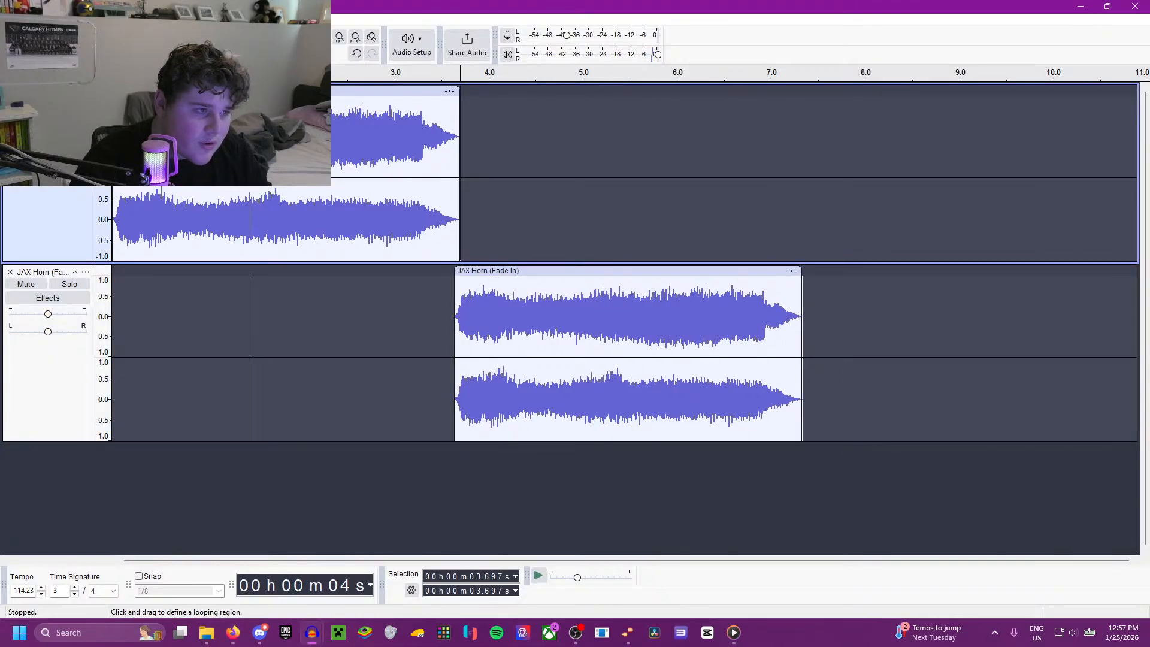
{"action": "left_click", "coordinate": [207, 19]}
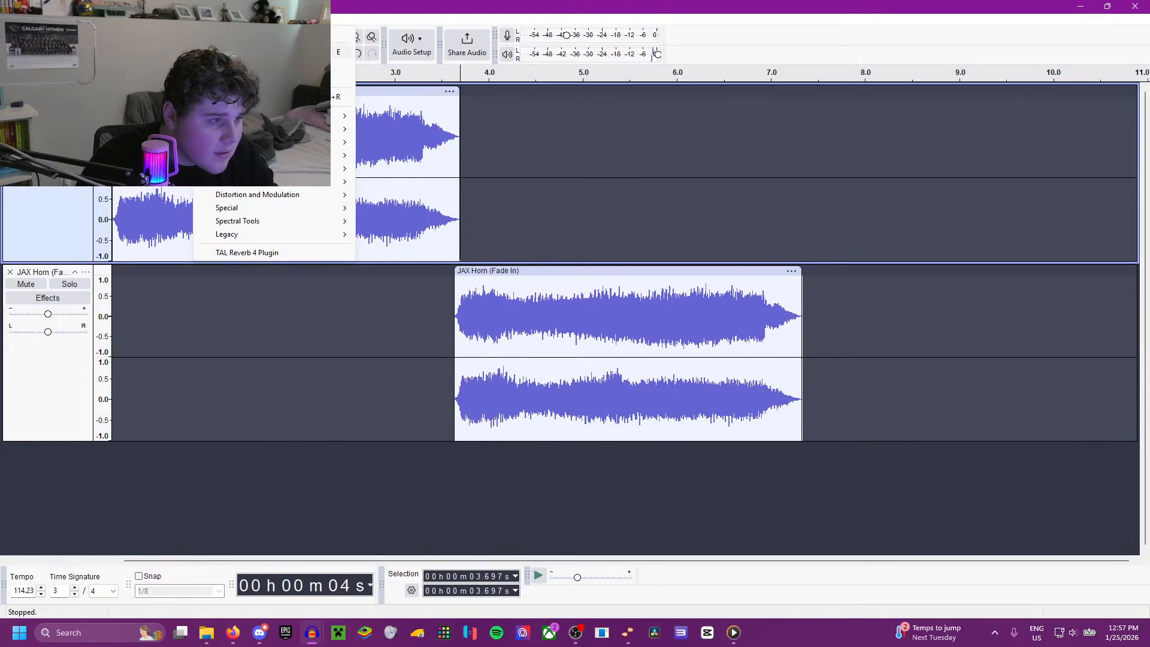
{"action": "left_click", "coordinate": [186, 110]}
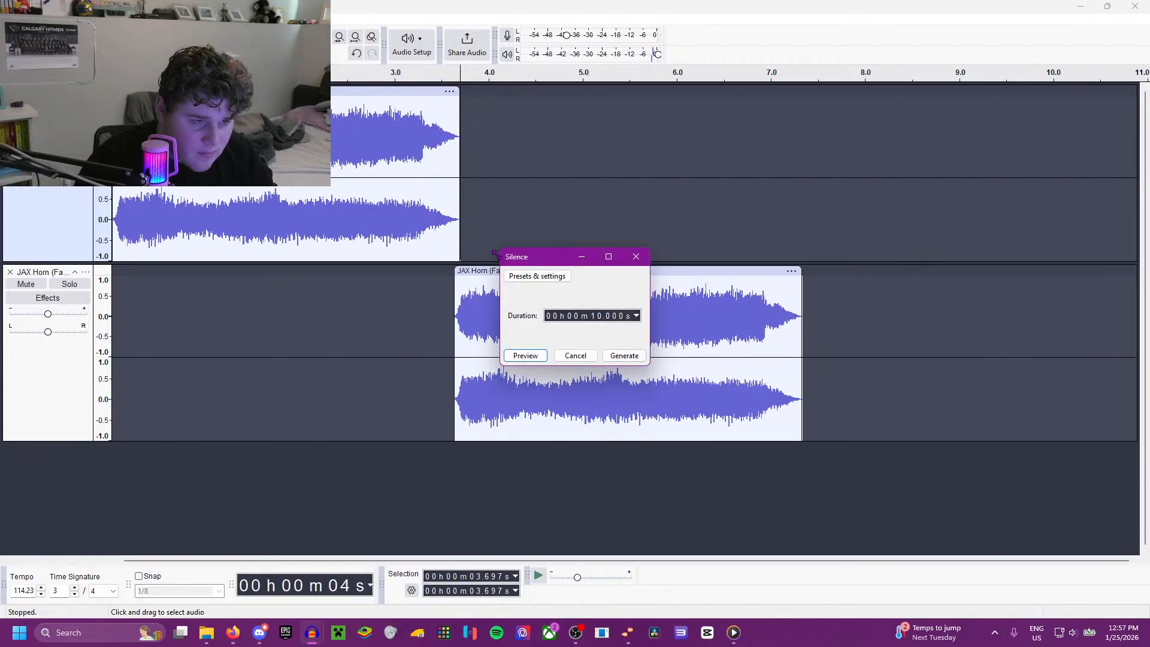
{"action": "left_click", "coordinate": [623, 356]}
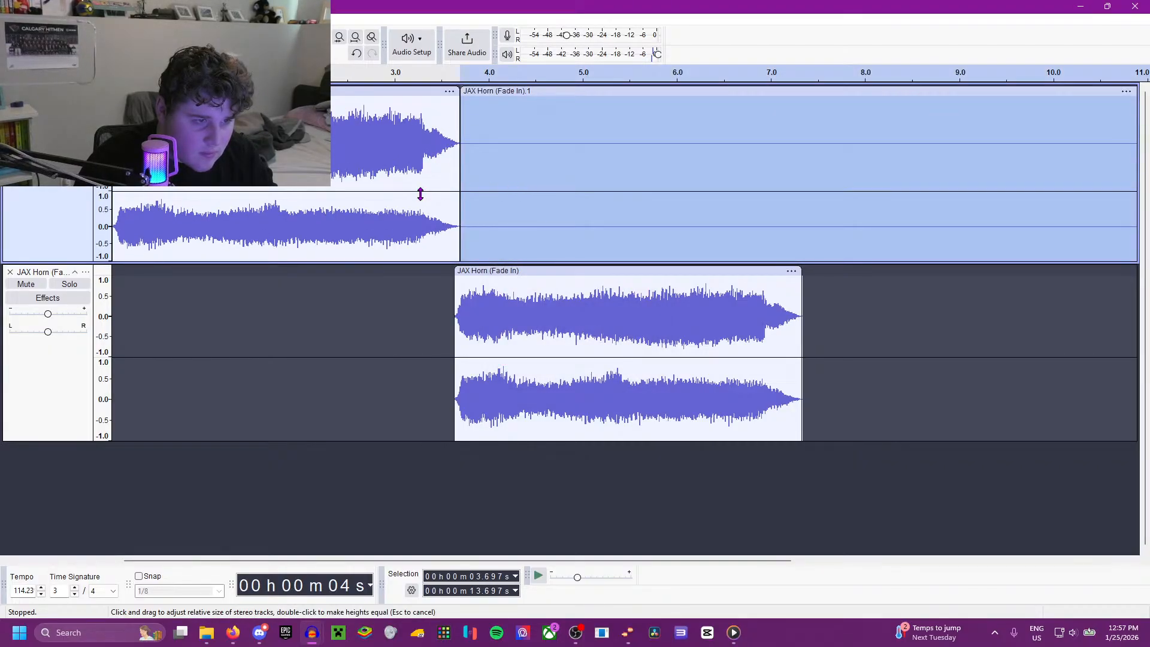
{"action": "left_click_drag", "start_coordinate": [420, 195], "coordinate": [525, 165]}
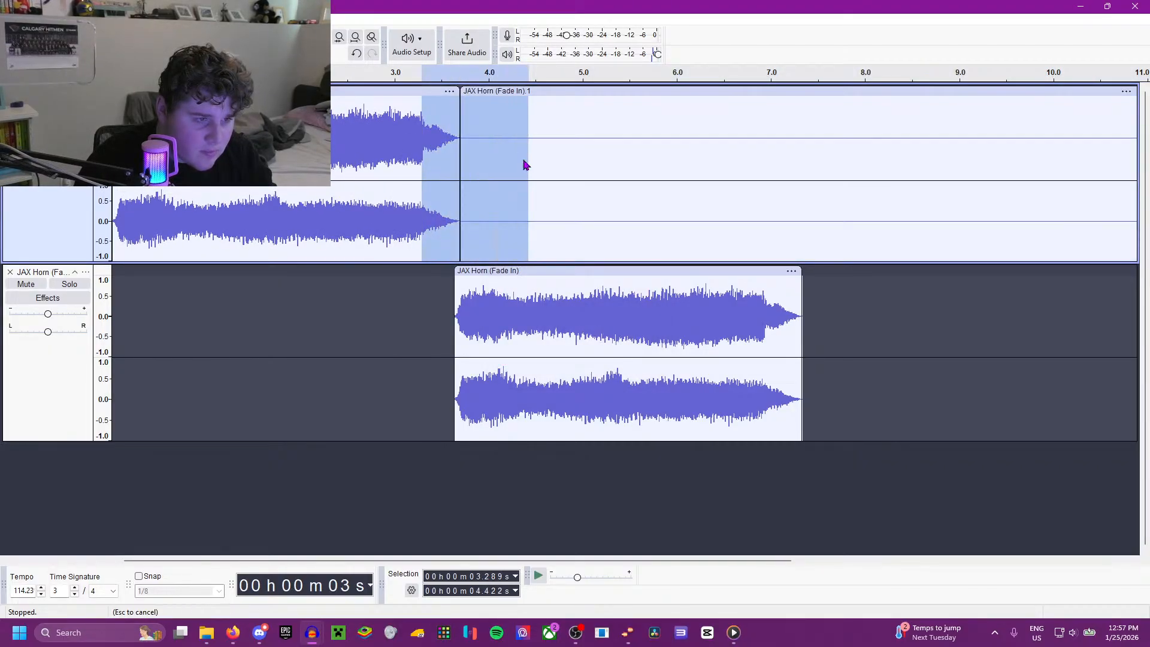
{"action": "right_click", "coordinate": [523, 165]}
{"action": "left_click", "coordinate": [569, 234]}
Step: Preview Reverb on the whole joined clip, then again with reverberance set to 80%, and close the effect without applying it
{"action": "double_click", "coordinate": [429, 181]}
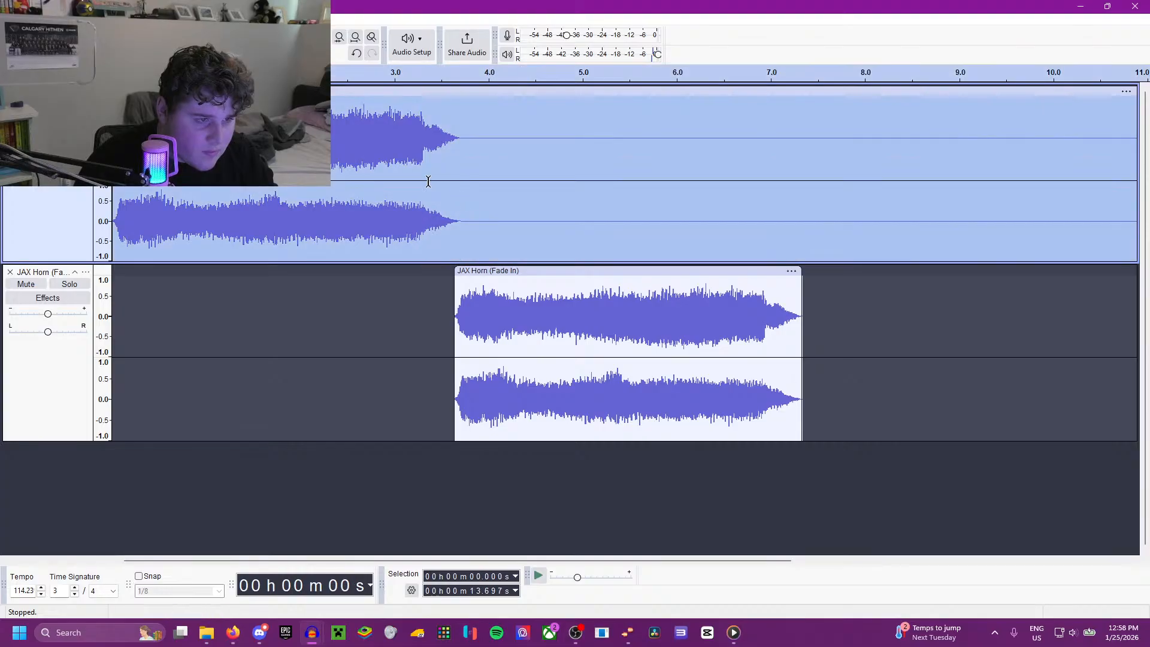
{"action": "left_click", "coordinate": [206, 19]}
{"action": "mouse_move", "coordinate": [254, 181]}
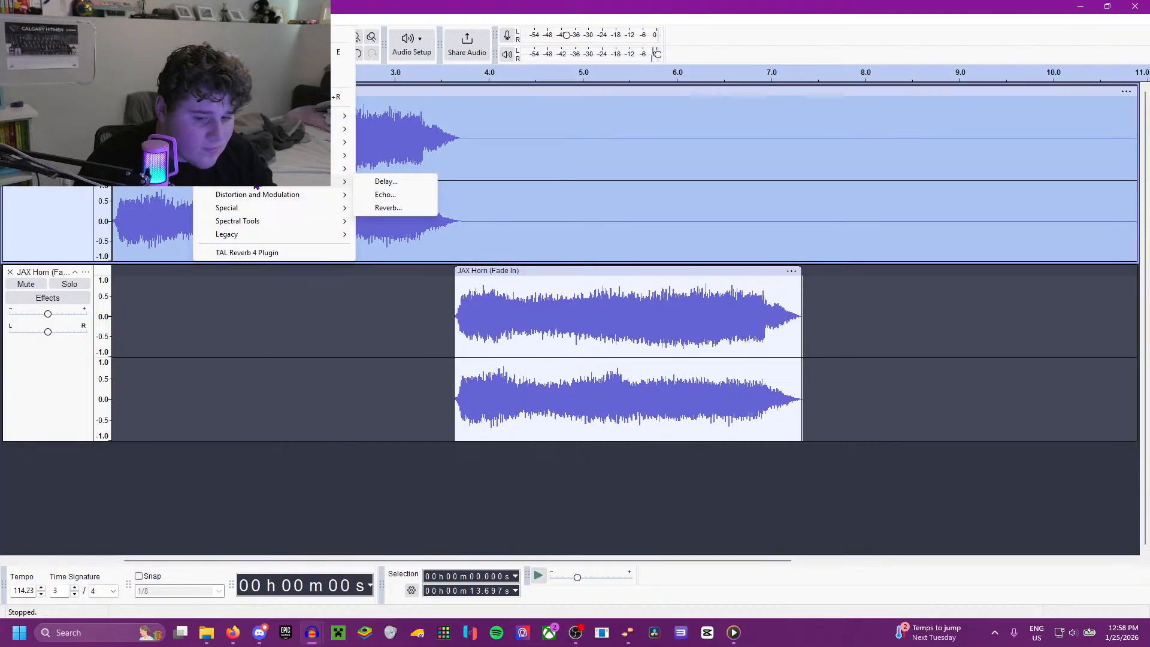
{"action": "left_click", "coordinate": [389, 207]}
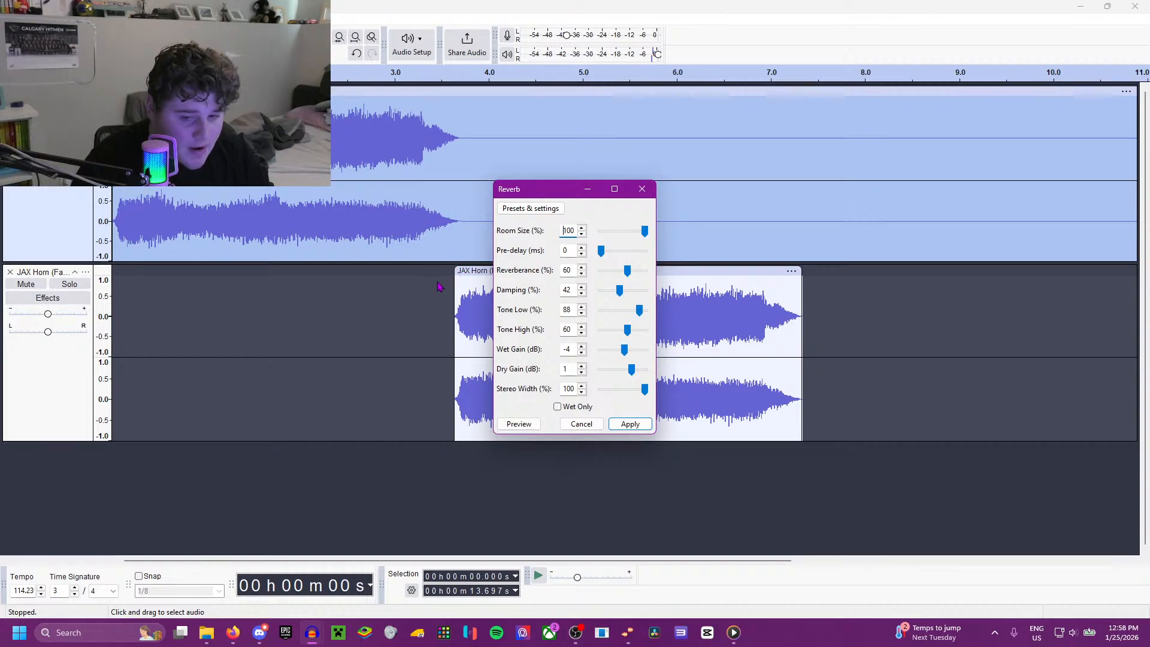
{"action": "left_click", "coordinate": [516, 425]}
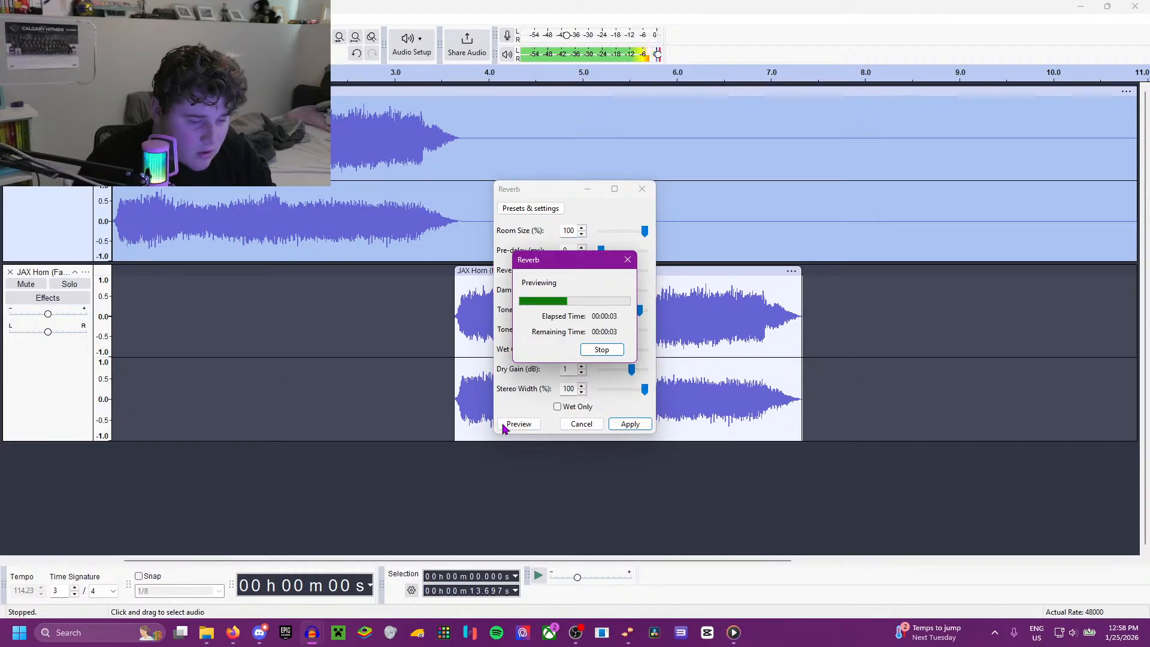
{"action": "left_click", "coordinate": [626, 260]}
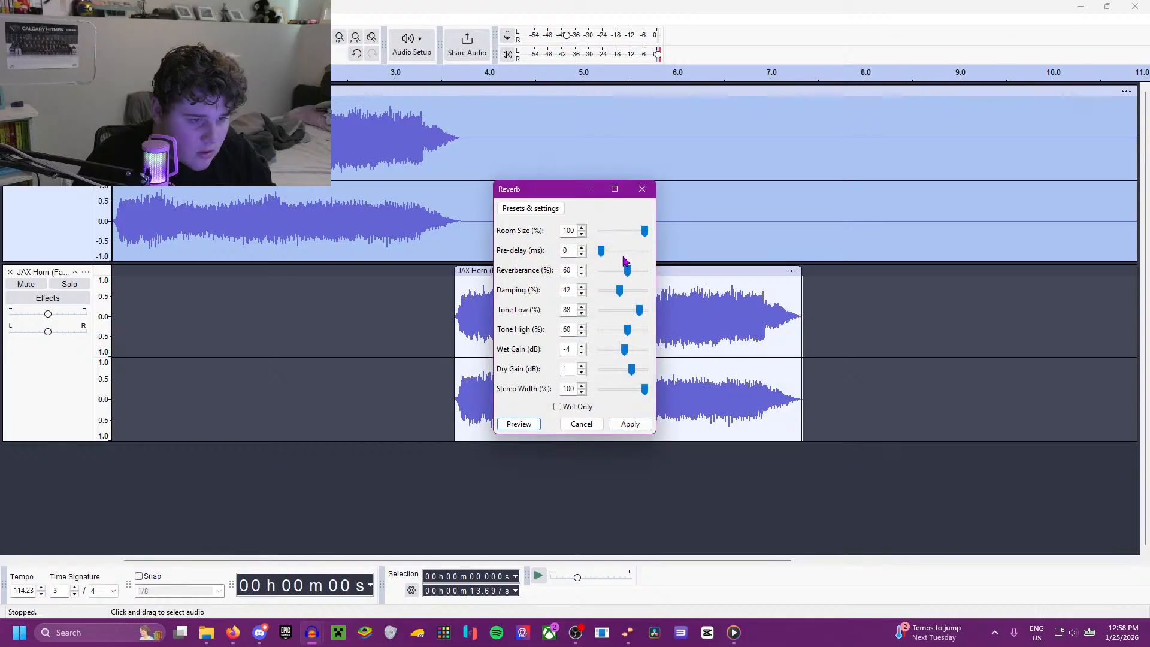
{"action": "left_click", "coordinate": [642, 271]}
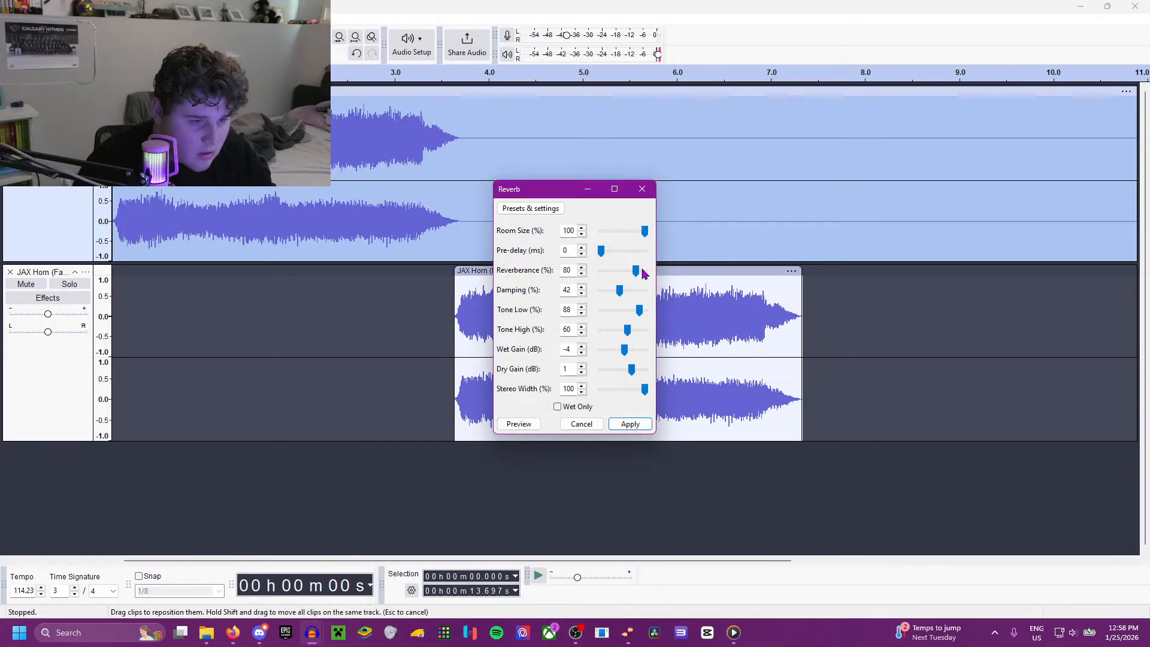
{"action": "left_click", "coordinate": [538, 426]}
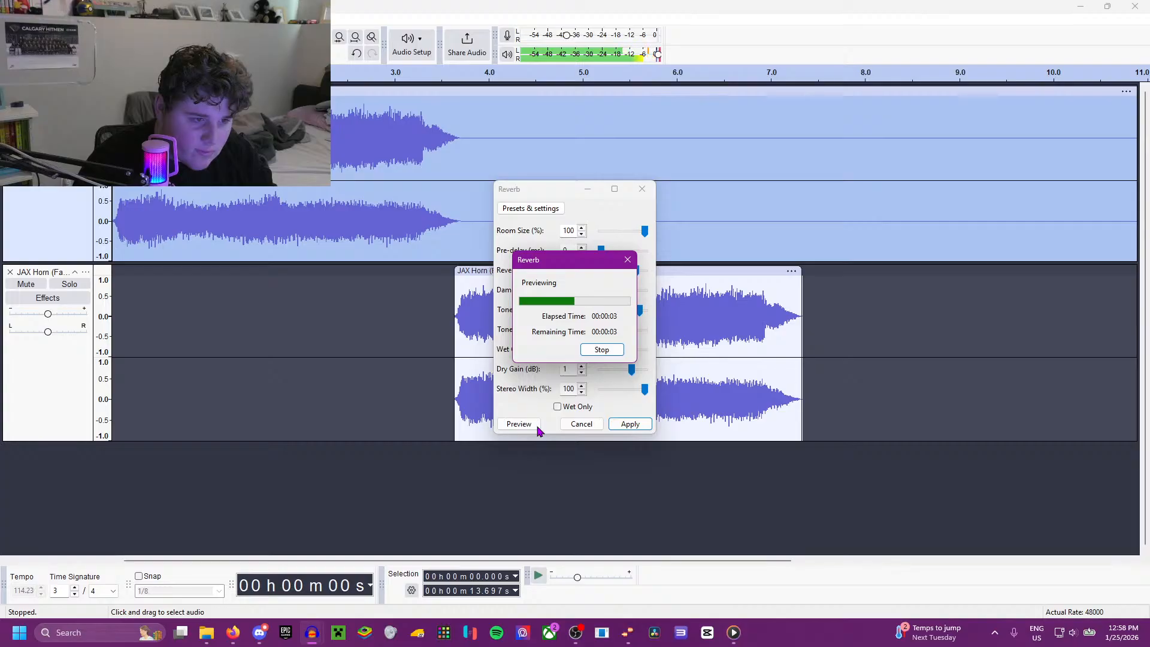
{"action": "left_click", "coordinate": [628, 263]}
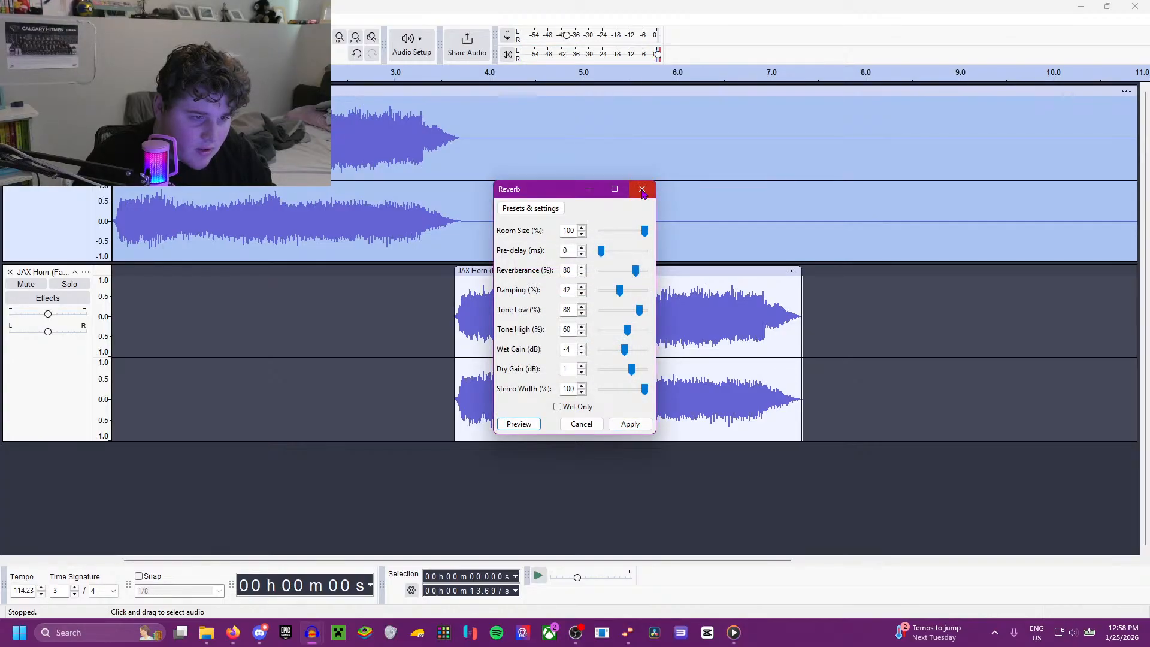
{"action": "left_click", "coordinate": [643, 189]}
Step: Play both tracks from 3.283 s and trim the end of the upper clip's silence to about 6.7 s
{"action": "left_click", "coordinate": [422, 314]}
{"action": "key", "text": "space"}
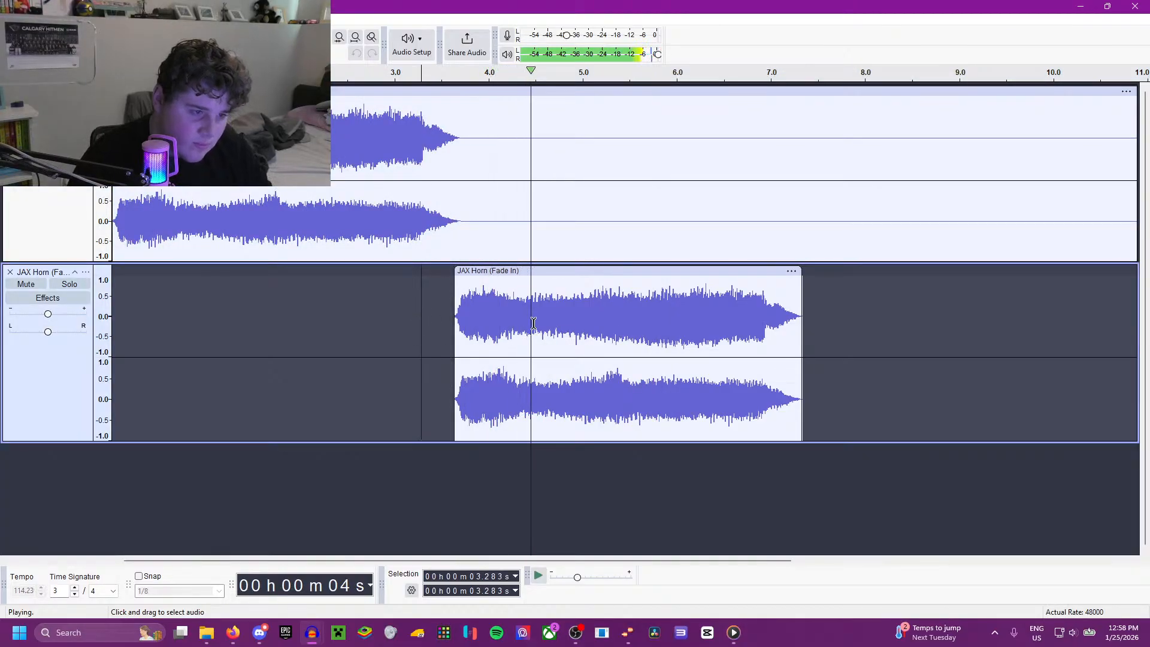
{"action": "scroll", "coordinate": [694, 289], "scroll_direction": "down", "scroll_amount": 5}
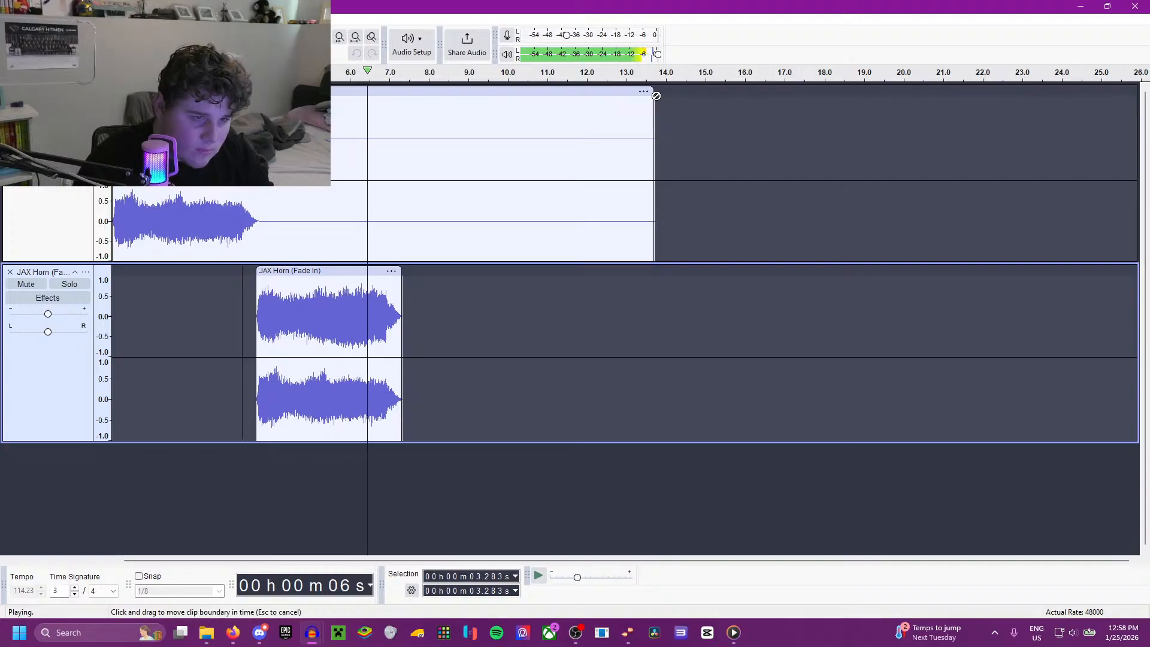
{"action": "left_click_drag", "start_coordinate": [656, 96], "coordinate": [379, 157]}
Step: Paste another horn into the upper track at about 7.07 s and play the transition from 6.174 s
{"action": "double_click", "coordinate": [317, 330]}
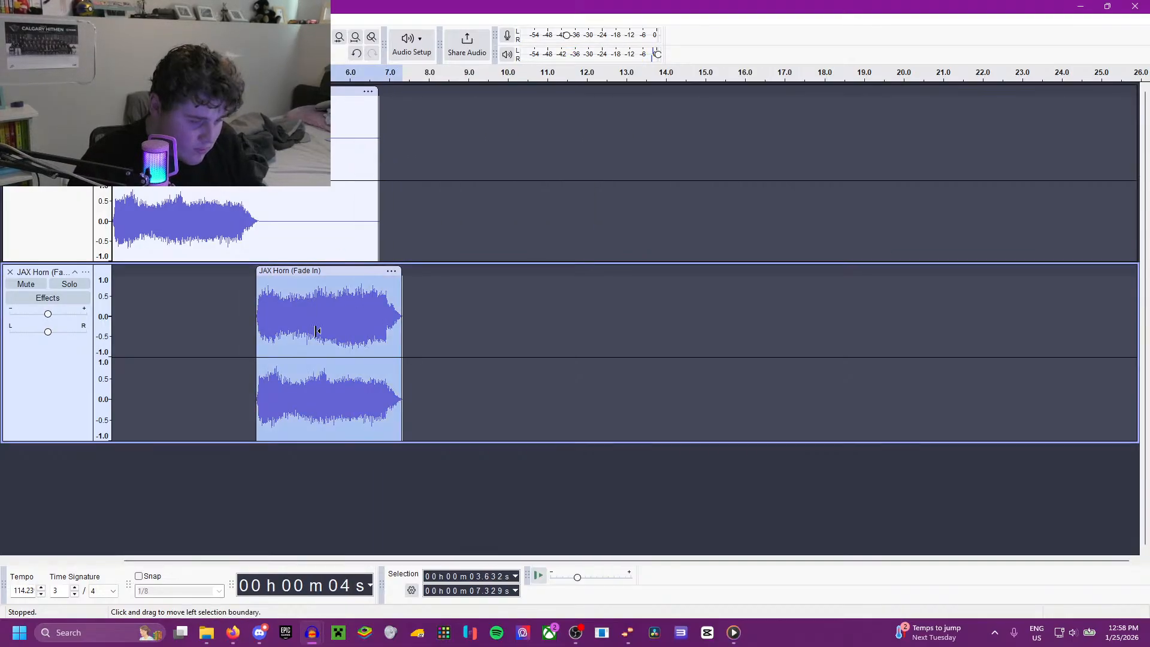
{"action": "left_click", "coordinate": [392, 242]}
{"action": "key", "text": "ctrl+v"}
{"action": "left_click", "coordinate": [357, 239]}
{"action": "key", "text": "space"}
{"action": "scroll", "coordinate": [330, 355], "scroll_direction": "up", "scroll_amount": 3}
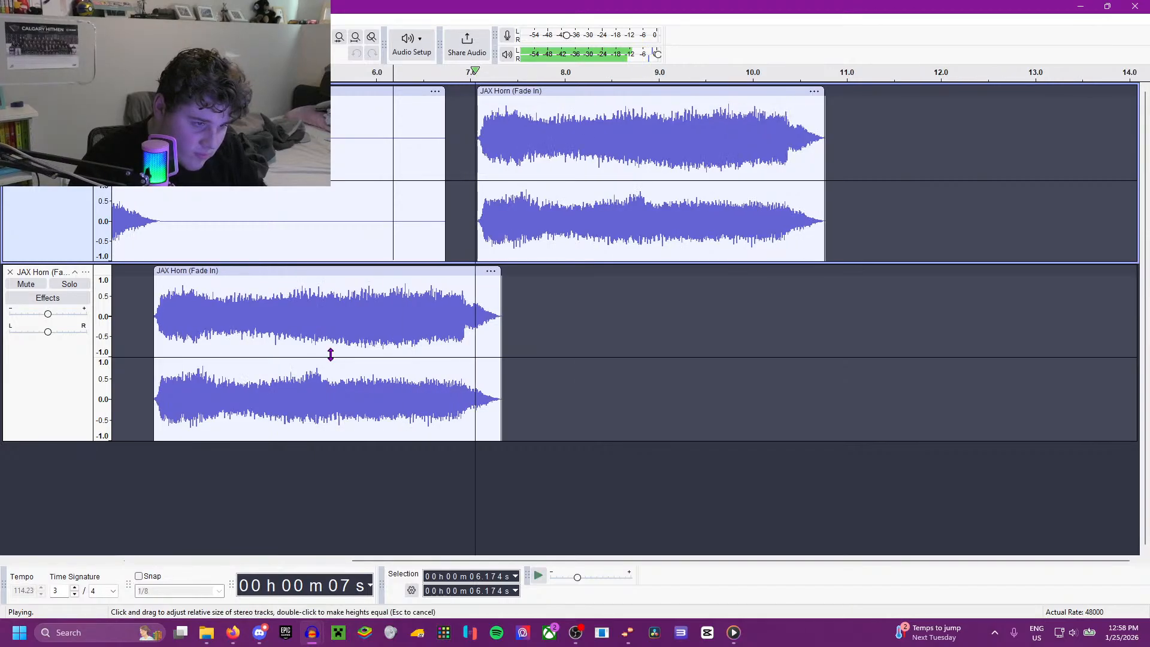
Step: Try starting the third horn at about 7.27 s and then about 7.2 s, playing the transition each time
{"action": "key", "text": "space"}
{"action": "left_click_drag", "start_coordinate": [541, 95], "coordinate": [560, 96]}
{"action": "key", "text": "space"}
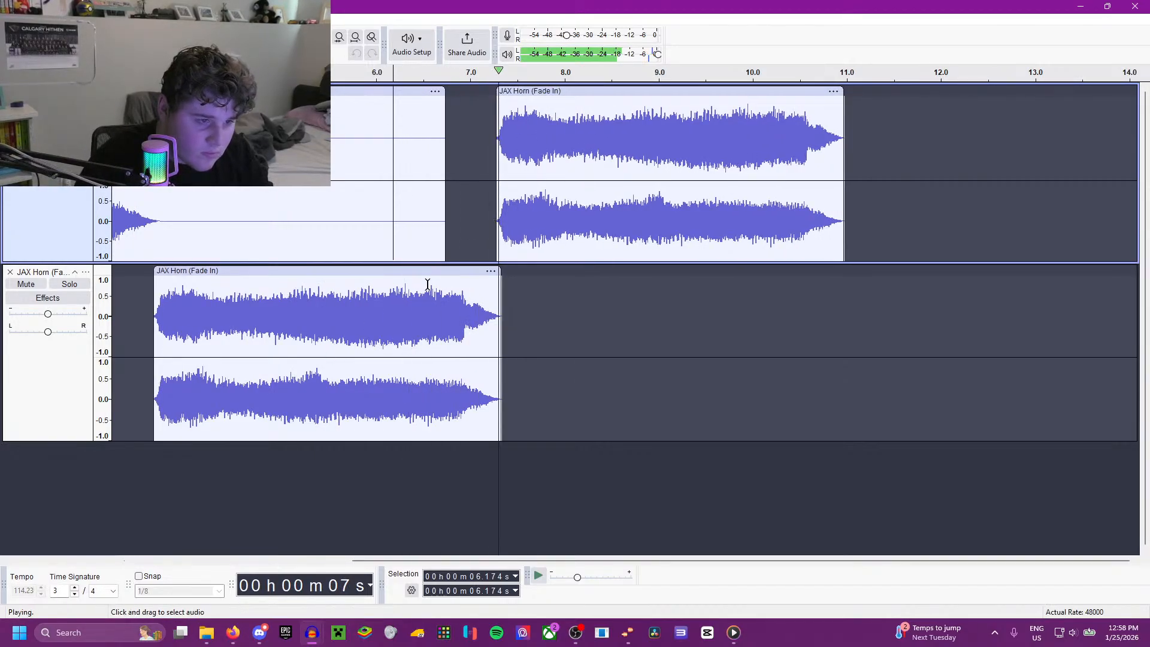
{"action": "scroll", "coordinate": [428, 284], "scroll_direction": "up", "scroll_amount": 1}
{"action": "key", "text": "space"}
{"action": "left_click_drag", "start_coordinate": [667, 91], "coordinate": [649, 91]}
{"action": "key", "text": "space"}
{"action": "scroll", "coordinate": [505, 282], "scroll_direction": "down", "scroll_amount": 1}
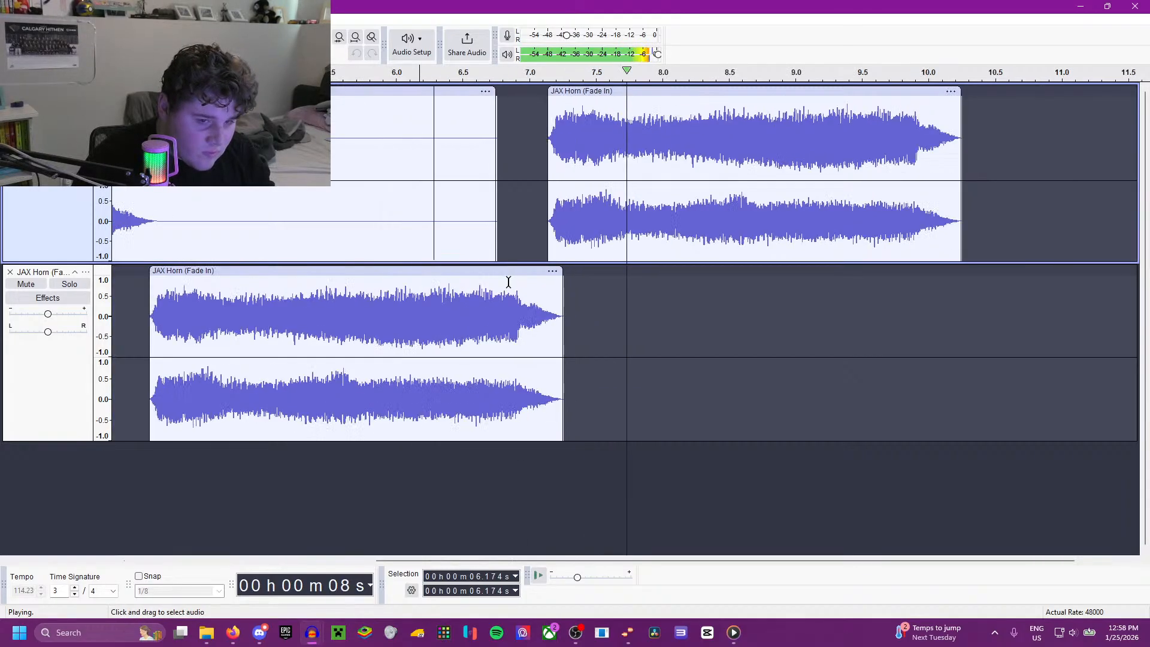
Step: Play from 2.965 s, shift the lower track's second horn to start at about 3.53 s, and replay
{"action": "left_click", "coordinate": [292, 277]}
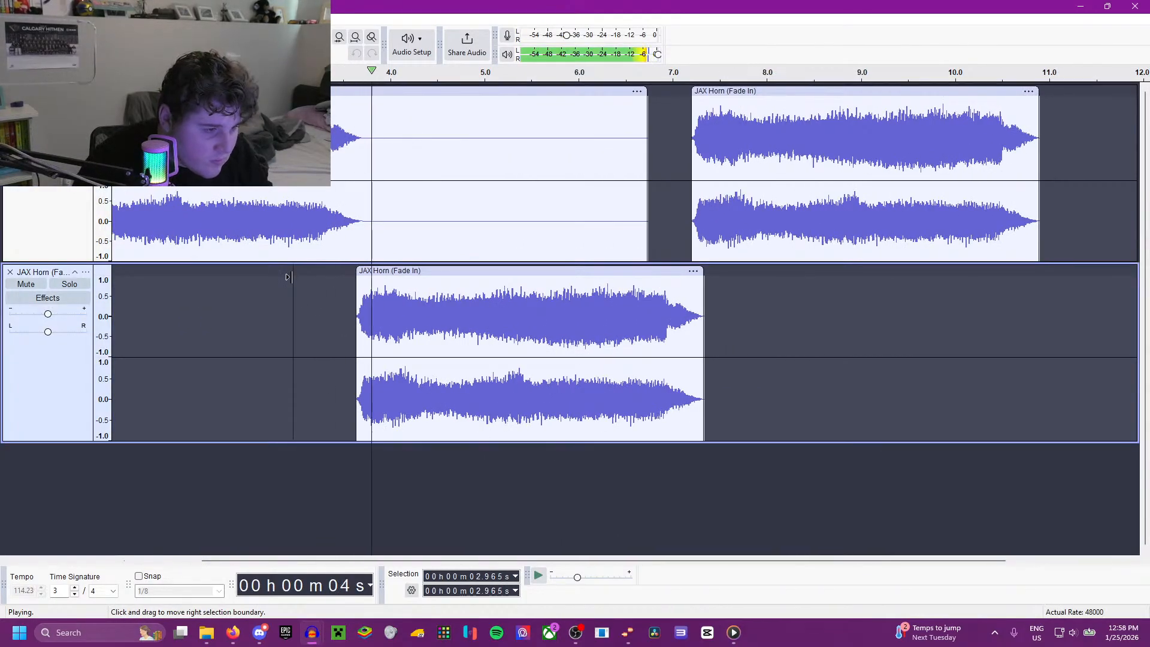
{"action": "key", "text": "space"}
{"action": "left_click_drag", "start_coordinate": [433, 269], "coordinate": [424, 269]}
{"action": "key", "text": "space"}
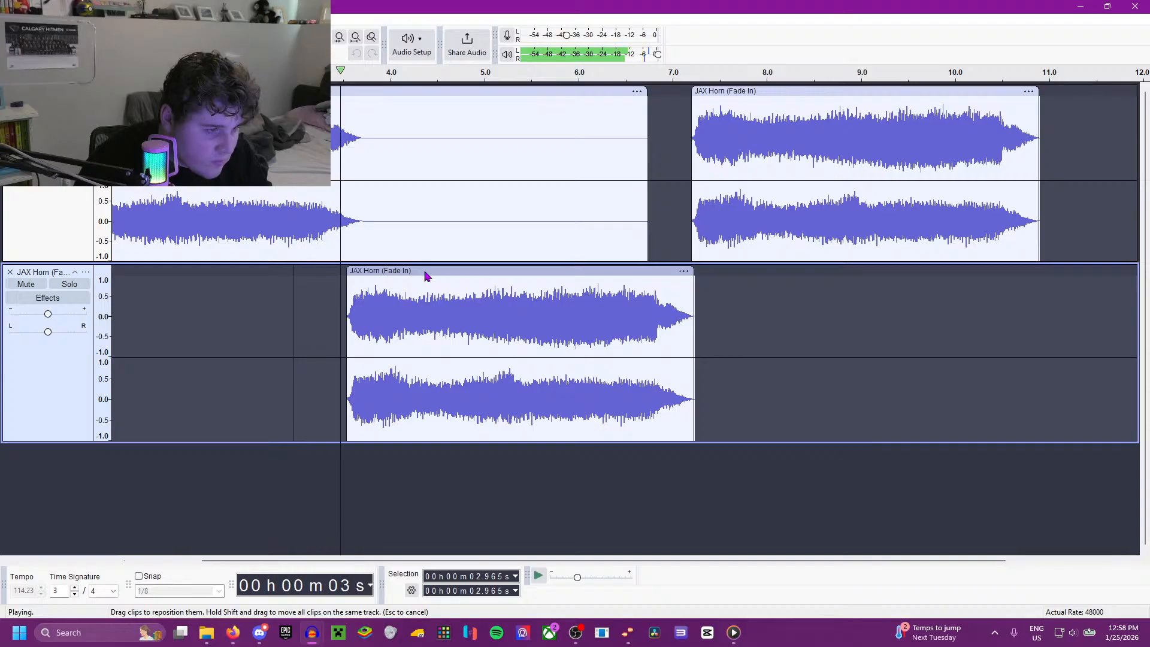
Step: Shift the third horn to start at about 7.06 s and play the whole sequence from 2.965 s
{"action": "key", "text": "space"}
{"action": "left_click_drag", "start_coordinate": [731, 91], "coordinate": [716, 91]}
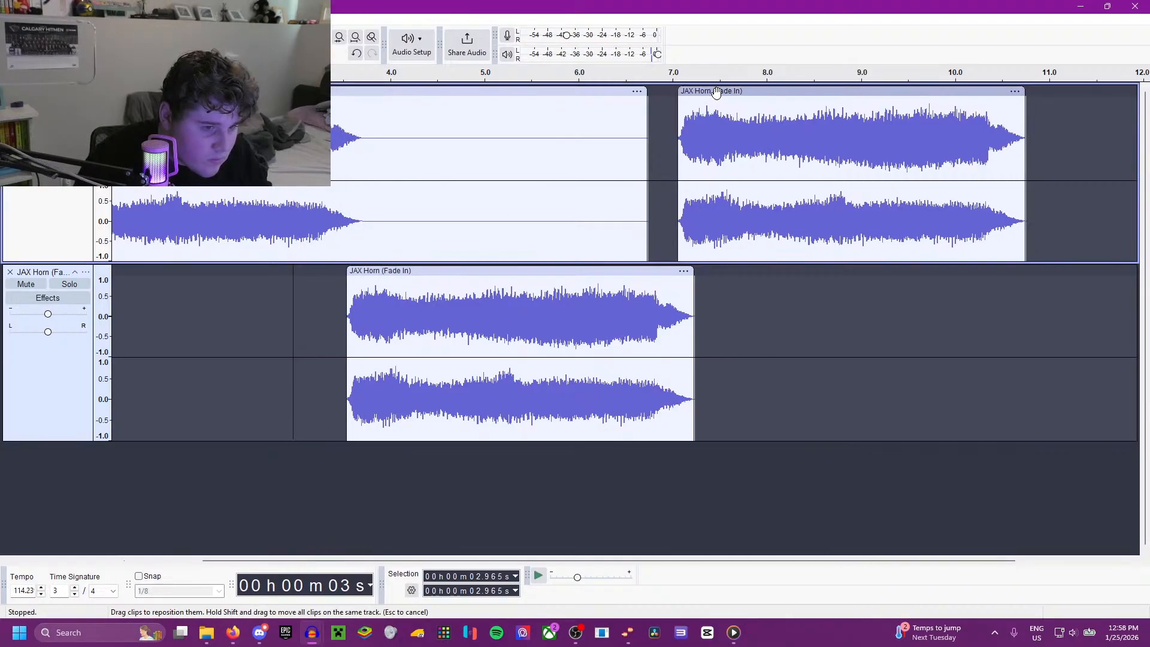
{"action": "key", "text": "space"}
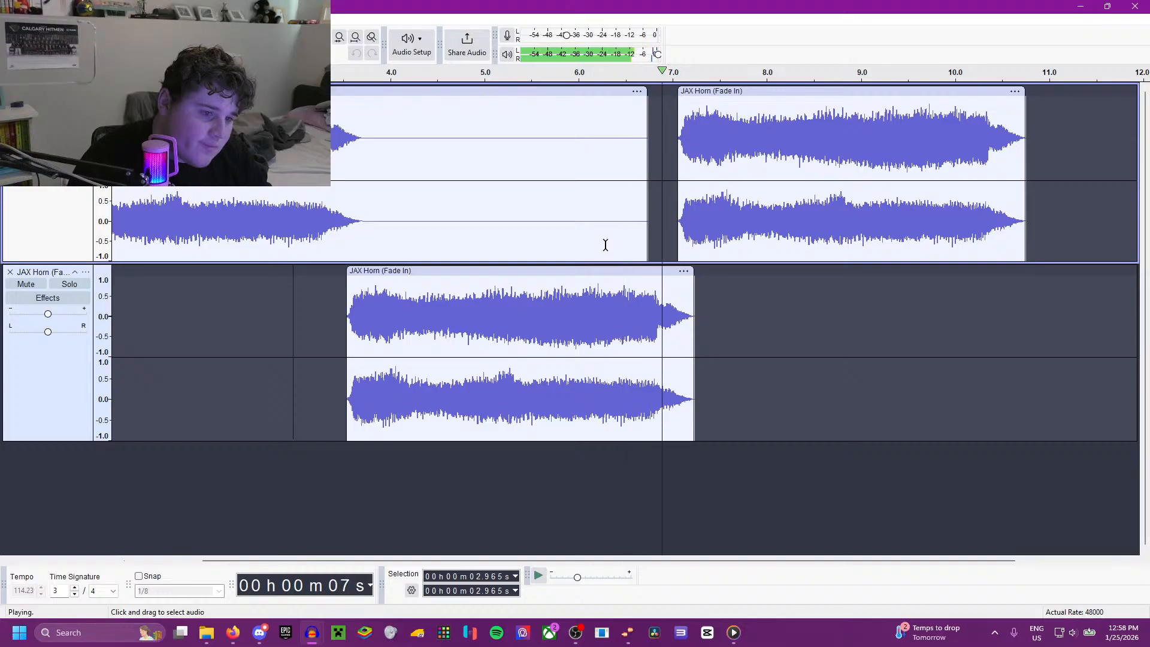
{"action": "scroll", "coordinate": [524, 319], "scroll_direction": "down", "scroll_amount": 4}
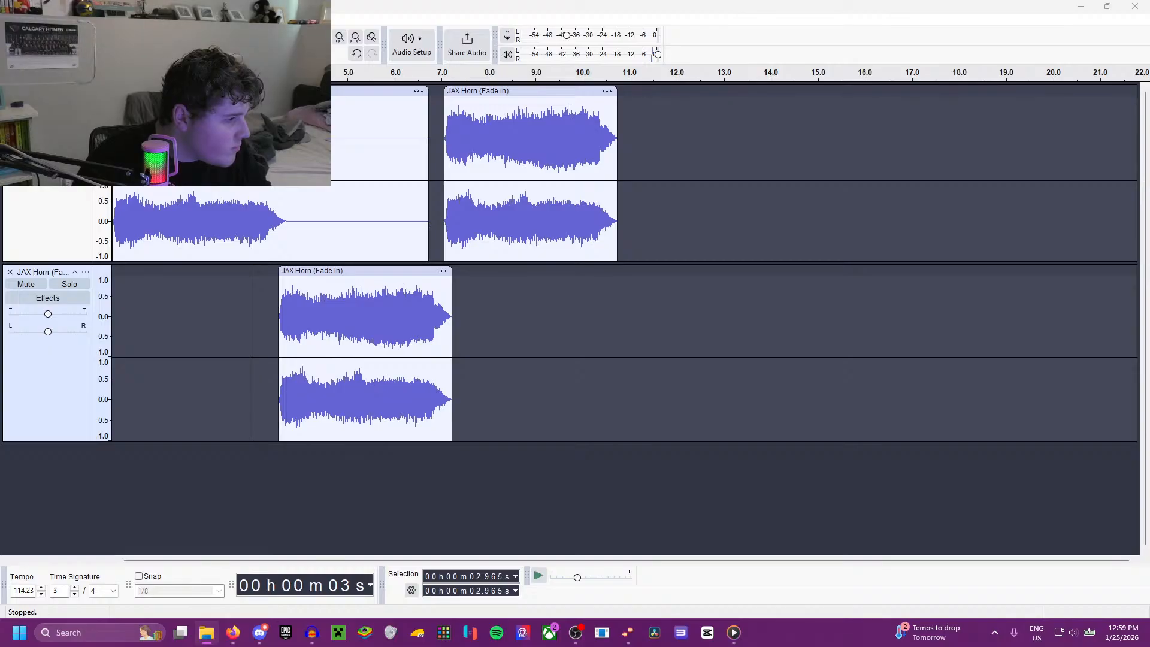
Step: Import the Levels (Radio Edit) song as a track below the horns, place it at about 9.1 s, and start playback
{"action": "left_click_drag", "start_coordinate": [1, 371], "coordinate": [278, 509]}
{"action": "left_click_drag", "start_coordinate": [243, 382], "coordinate": [289, 385]}
{"action": "key", "text": "space"}
{"action": "scroll", "coordinate": [210, 431], "scroll_direction": "up", "scroll_amount": 4}
Step: Listen to the Levels track from 9.866, 16.247, 16.497 and 16.775 s to locate where the song's main part begins
{"action": "left_click", "coordinate": [377, 426]}
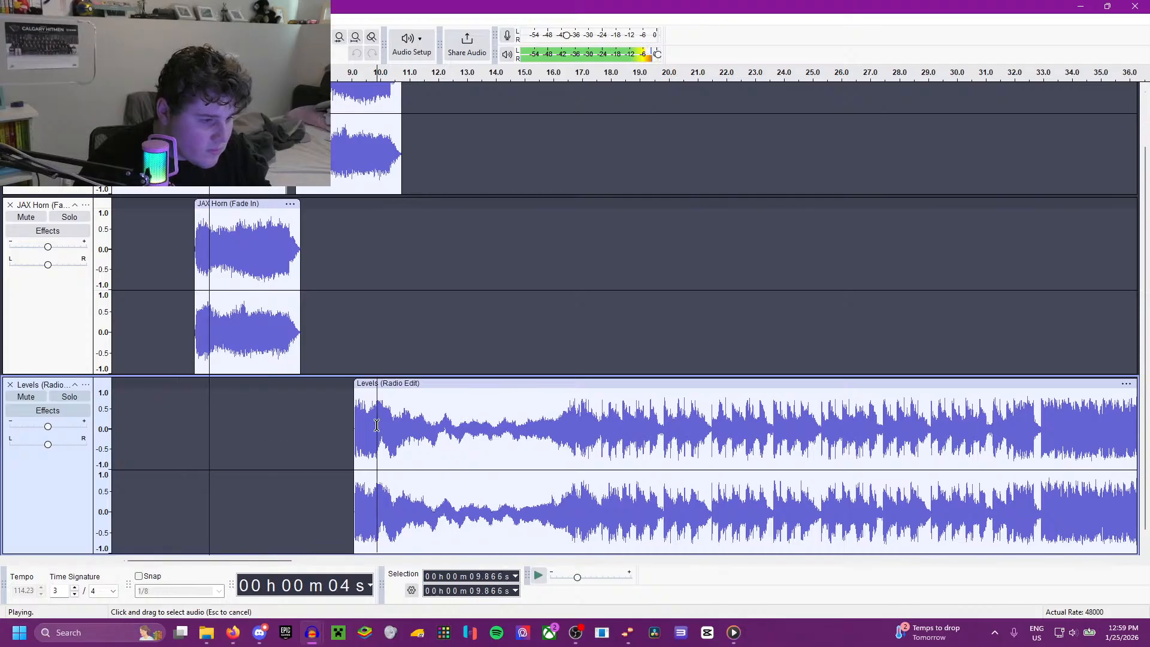
{"action": "key", "text": "space"}
{"action": "key", "text": "space"}
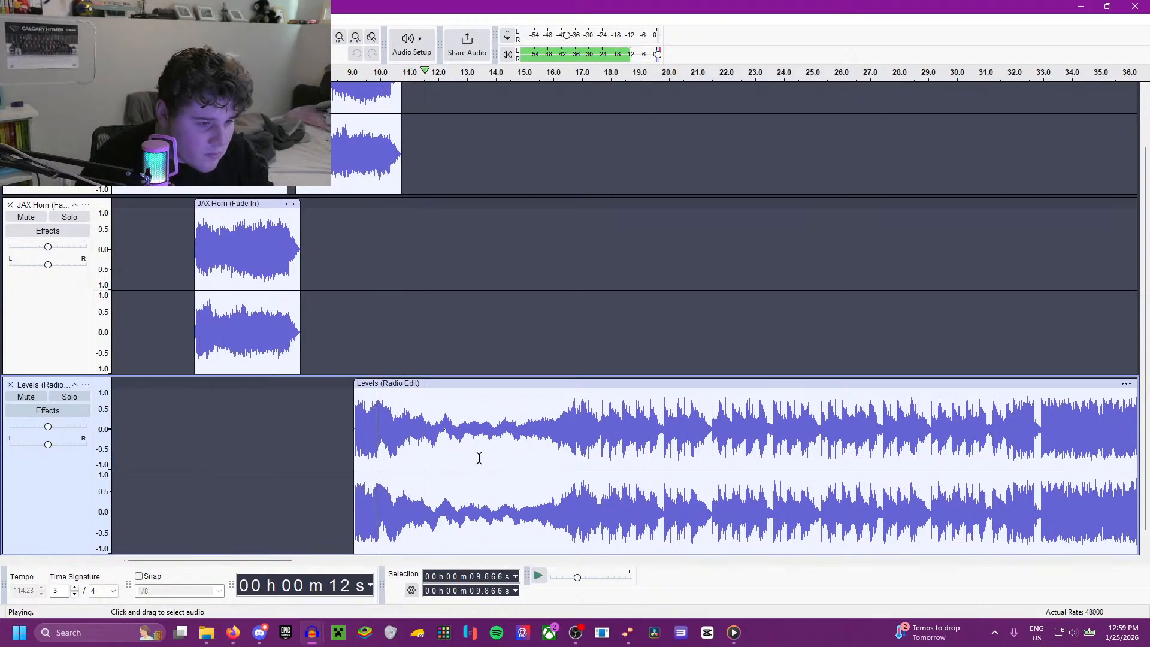
{"action": "left_click", "coordinate": [560, 421]}
{"action": "scroll", "coordinate": [557, 419], "scroll_direction": "up", "scroll_amount": 2}
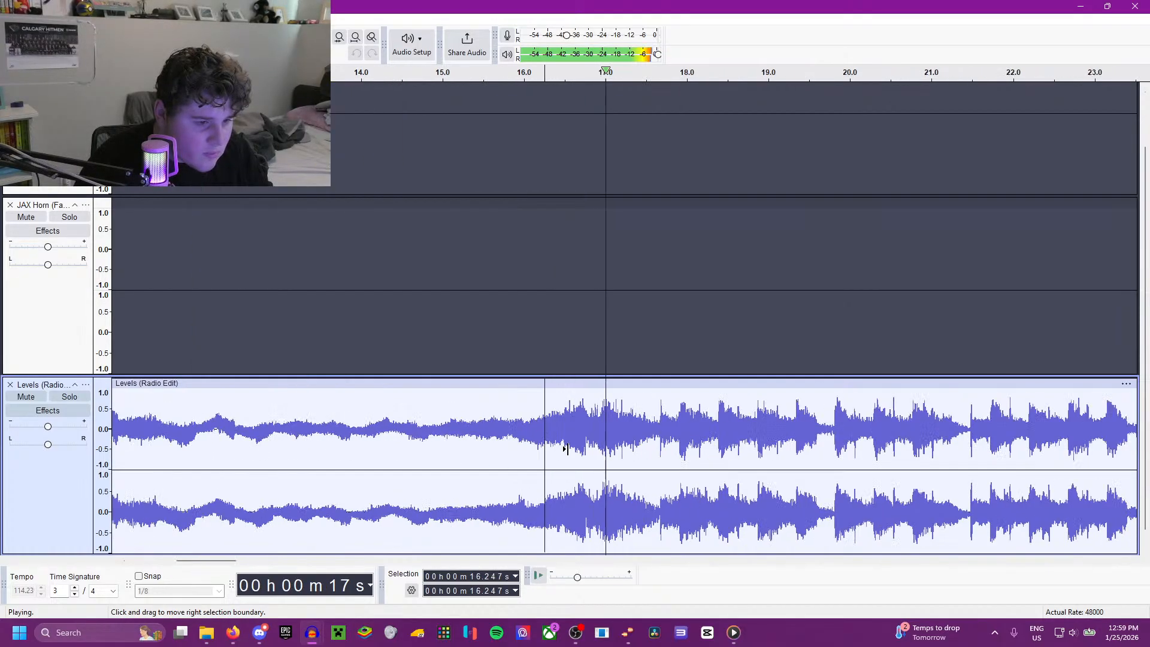
{"action": "left_click", "coordinate": [562, 414]}
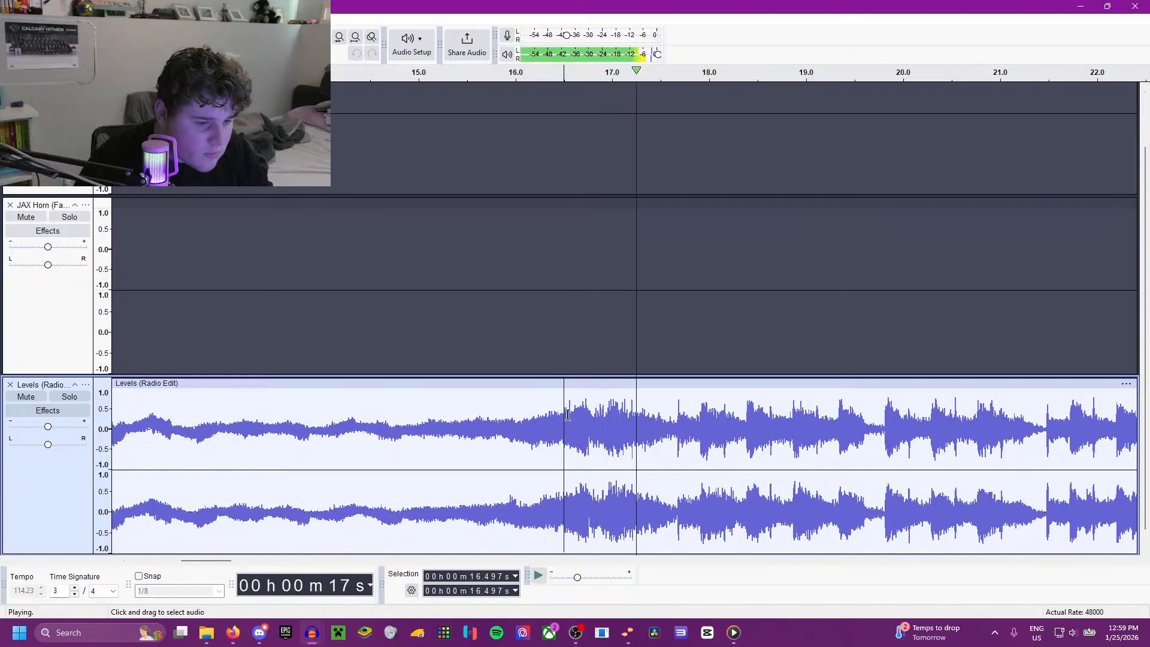
{"action": "left_click", "coordinate": [569, 420]}
{"action": "key", "text": "space"}
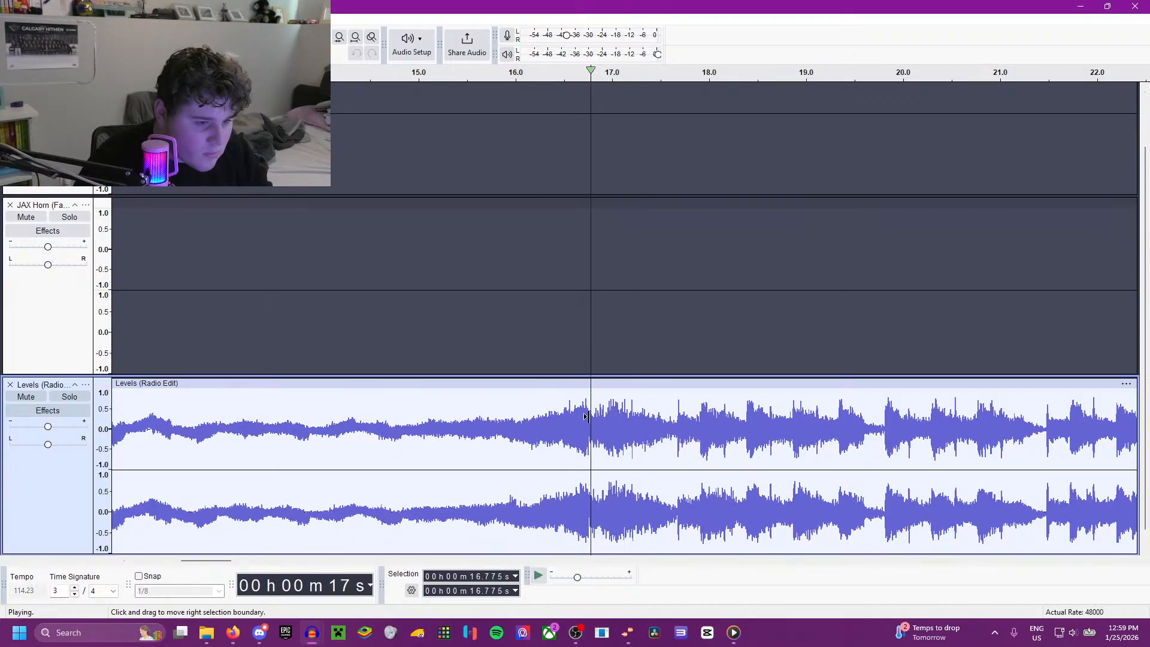
{"action": "scroll", "coordinate": [600, 422], "scroll_direction": "down", "scroll_amount": 2}
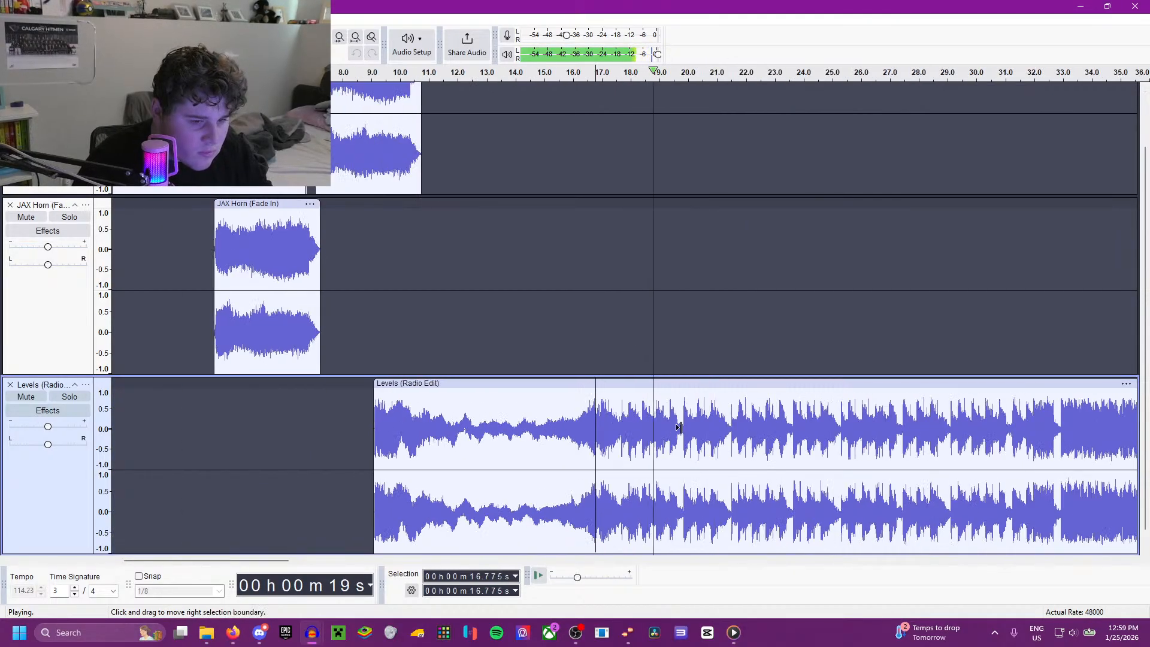
Step: Listen to the Levels track from 31.162, 29.070, 27.357 and 27.890 s to look for a suitable starting point
{"action": "scroll", "coordinate": [679, 427], "scroll_direction": "up", "scroll_amount": 2}
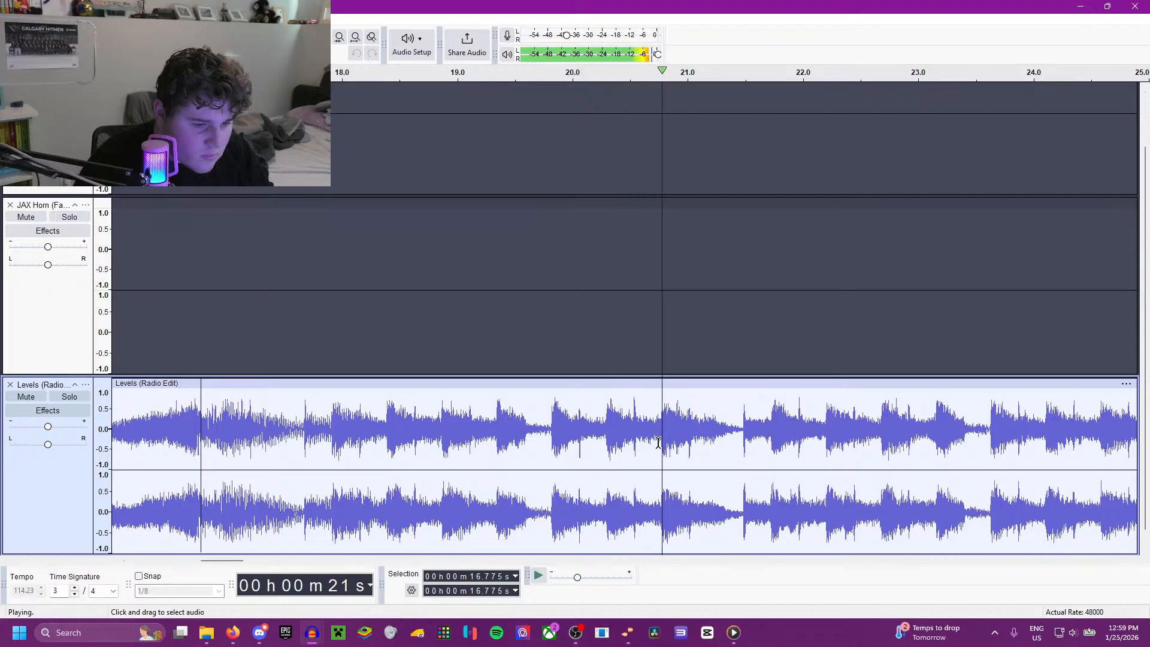
{"action": "scroll", "coordinate": [607, 426], "scroll_direction": "down", "scroll_amount": 1}
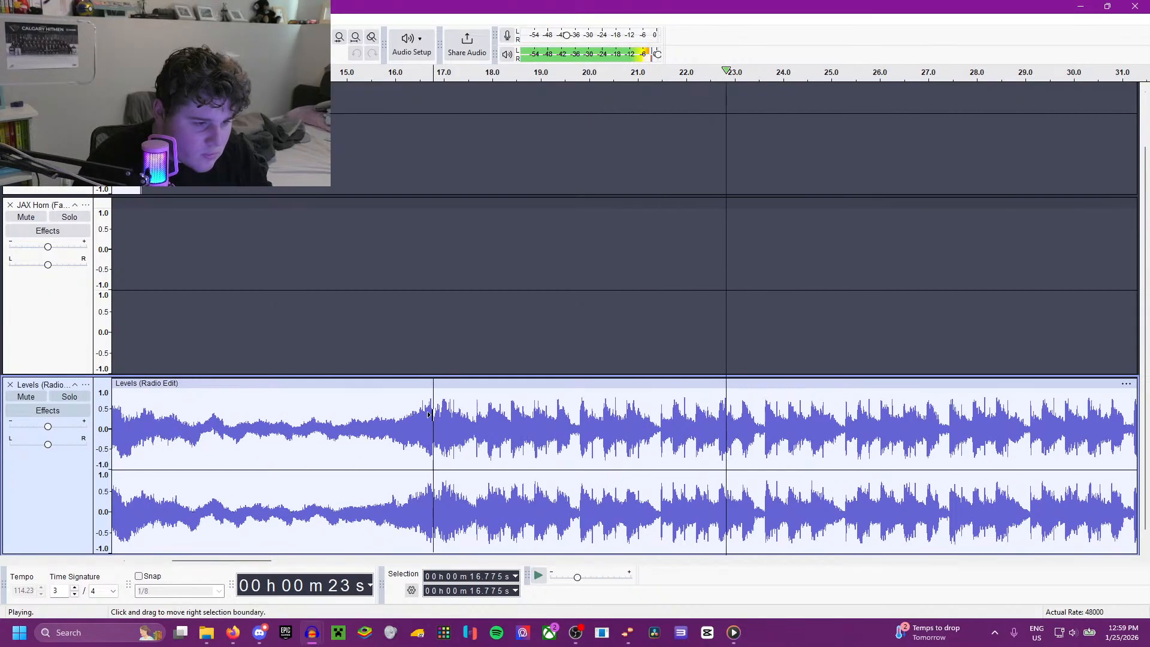
{"action": "scroll", "coordinate": [722, 443], "scroll_direction": "down", "scroll_amount": 1}
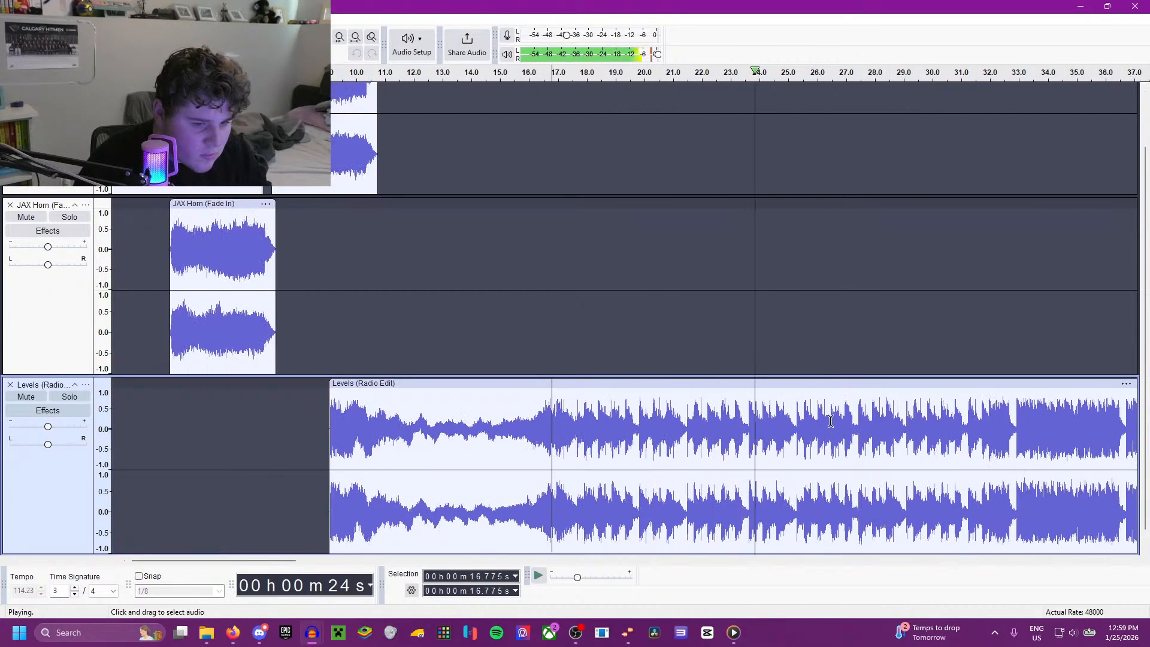
{"action": "left_click", "coordinate": [967, 423]}
{"action": "scroll", "coordinate": [967, 426], "scroll_direction": "up", "scroll_amount": 1}
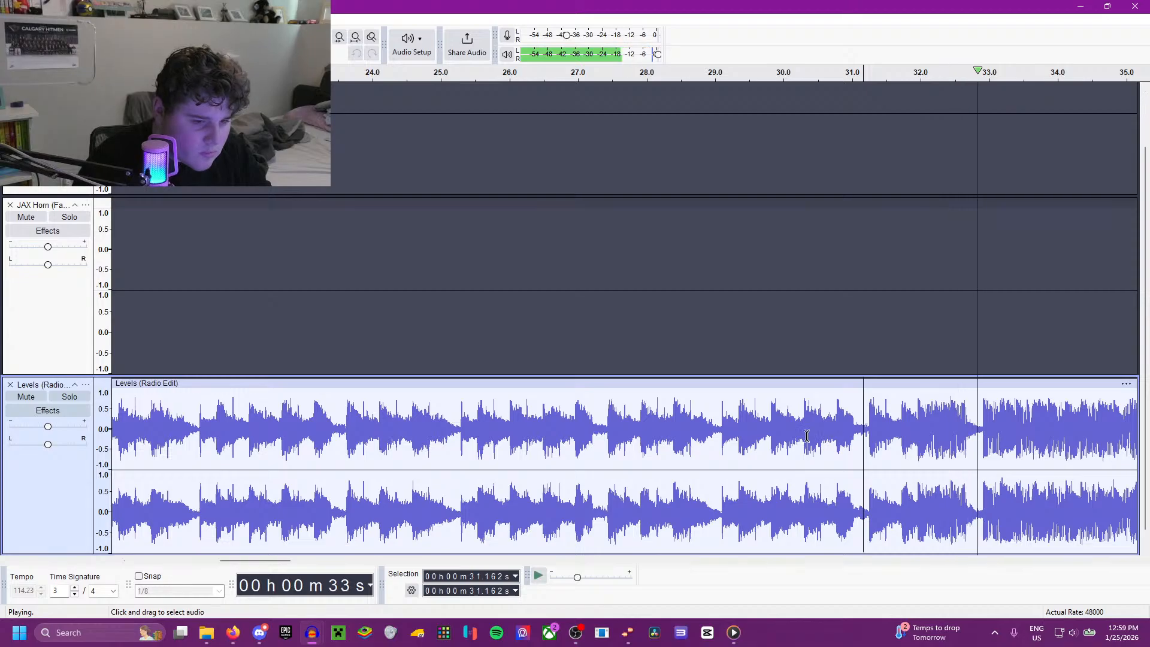
{"action": "left_click", "coordinate": [719, 411]}
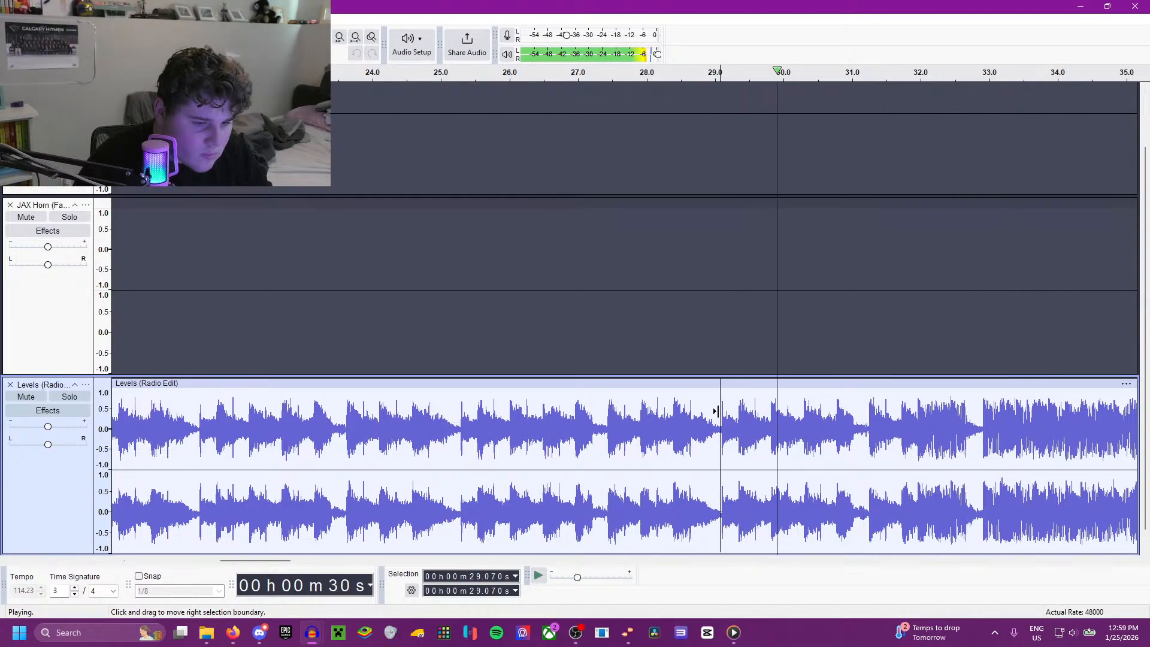
{"action": "left_click", "coordinate": [599, 412]}
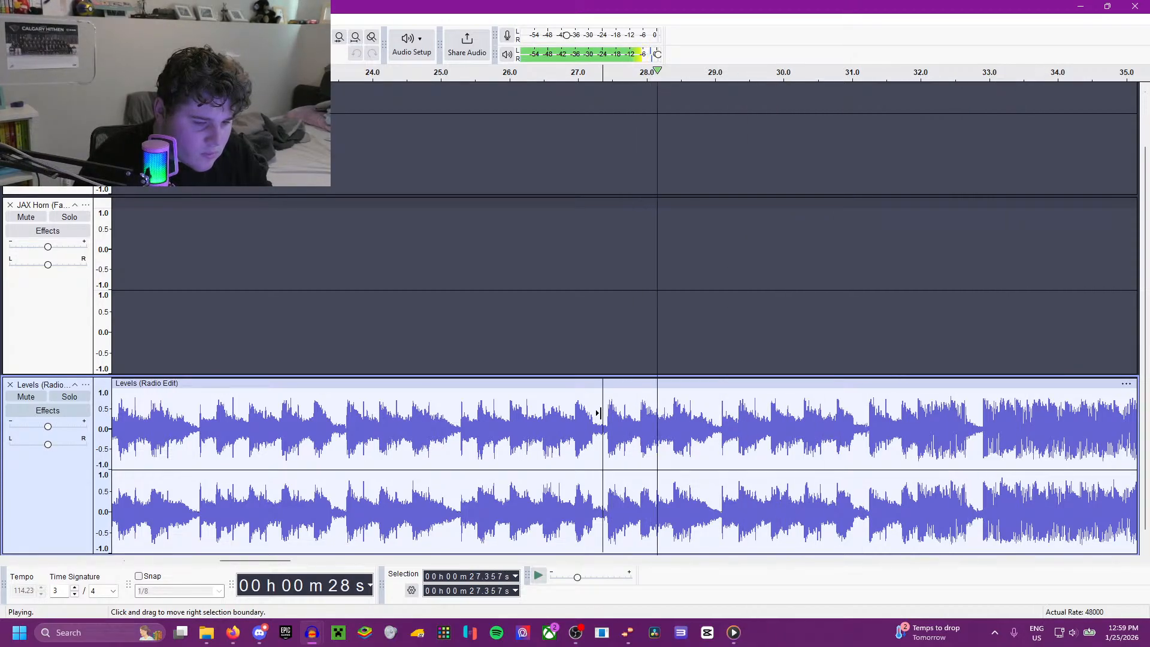
{"action": "left_click", "coordinate": [639, 417]}
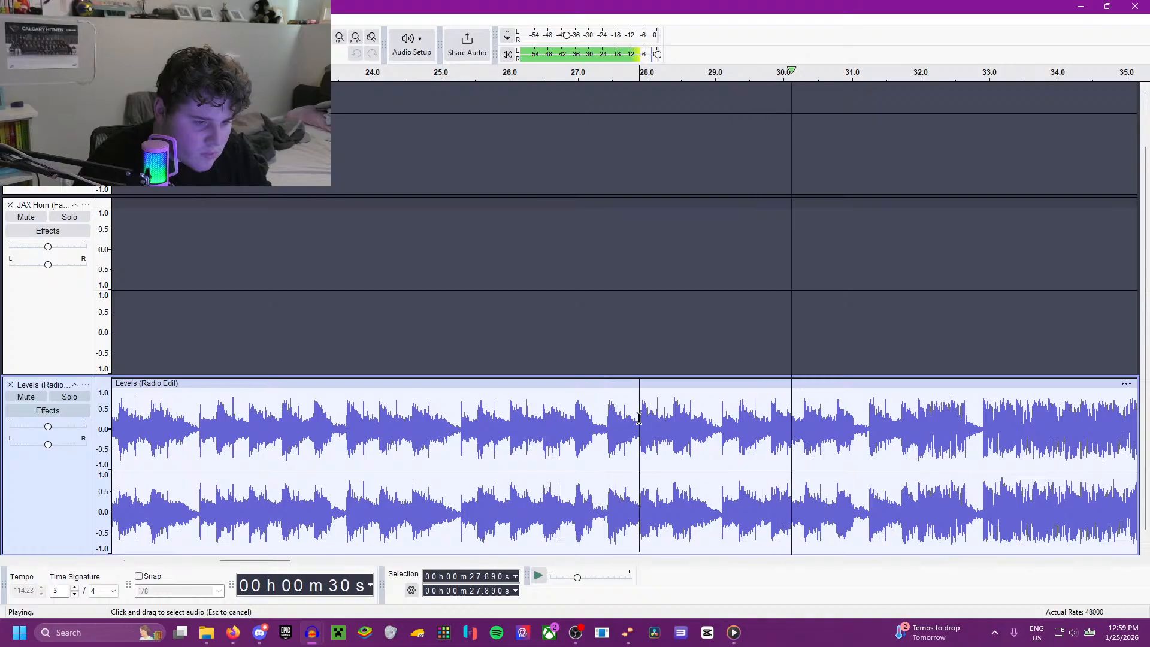
{"action": "key", "text": "space"}
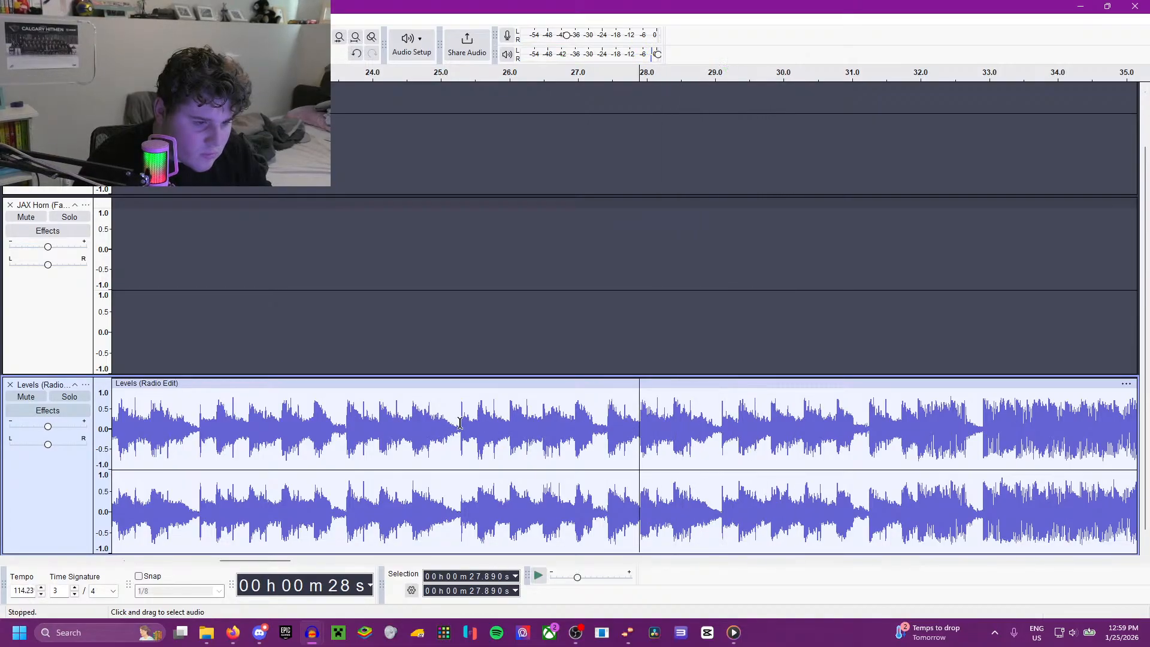
Step: Audition the Levels track from 25.251 s and from 16.518 s, where the louder section begins
{"action": "key", "text": "space"}
{"action": "scroll", "coordinate": [416, 435], "scroll_direction": "down", "scroll_amount": 1, "text": "ctrl"}
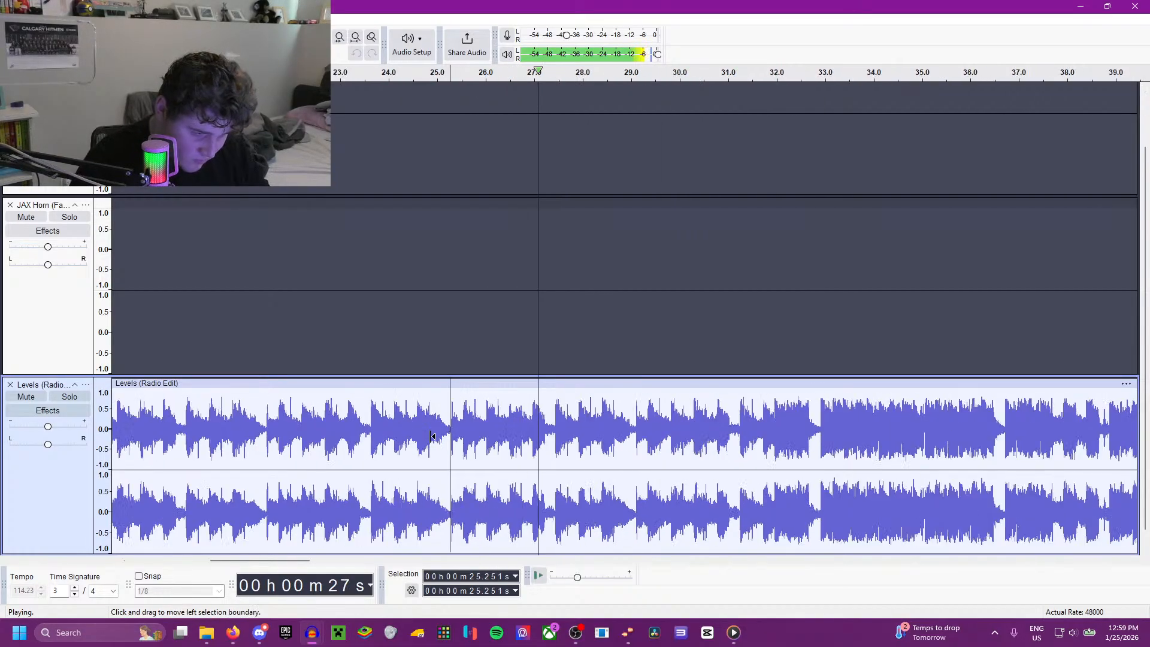
{"action": "scroll", "coordinate": [416, 436], "scroll_direction": "down", "scroll_amount": 1, "text": "ctrl"}
{"action": "left_click", "coordinate": [218, 428]}
{"action": "key", "text": "space"}
{"action": "key", "text": "space"}
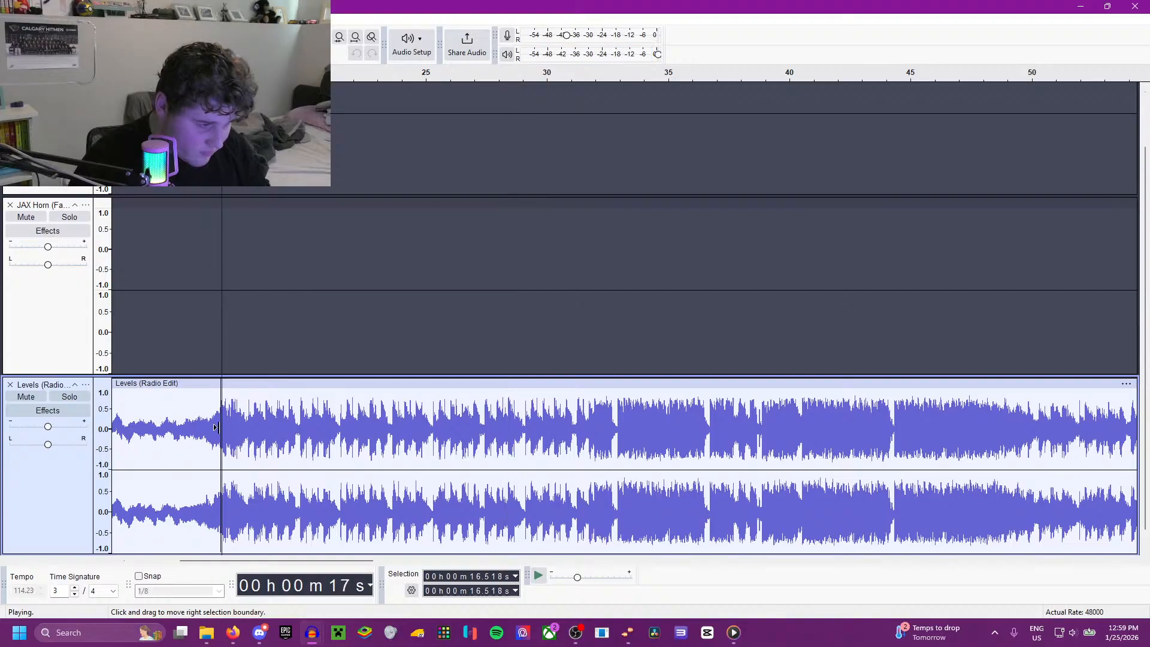
{"action": "scroll", "coordinate": [216, 427], "scroll_direction": "up", "scroll_amount": 1, "text": "ctrl"}
{"action": "key", "text": "space"}
{"action": "scroll", "coordinate": [852, 415], "scroll_direction": "left", "scroll_amount": 3}
{"action": "scroll", "coordinate": [852, 415], "scroll_direction": "down", "scroll_amount": 1, "text": "ctrl"}
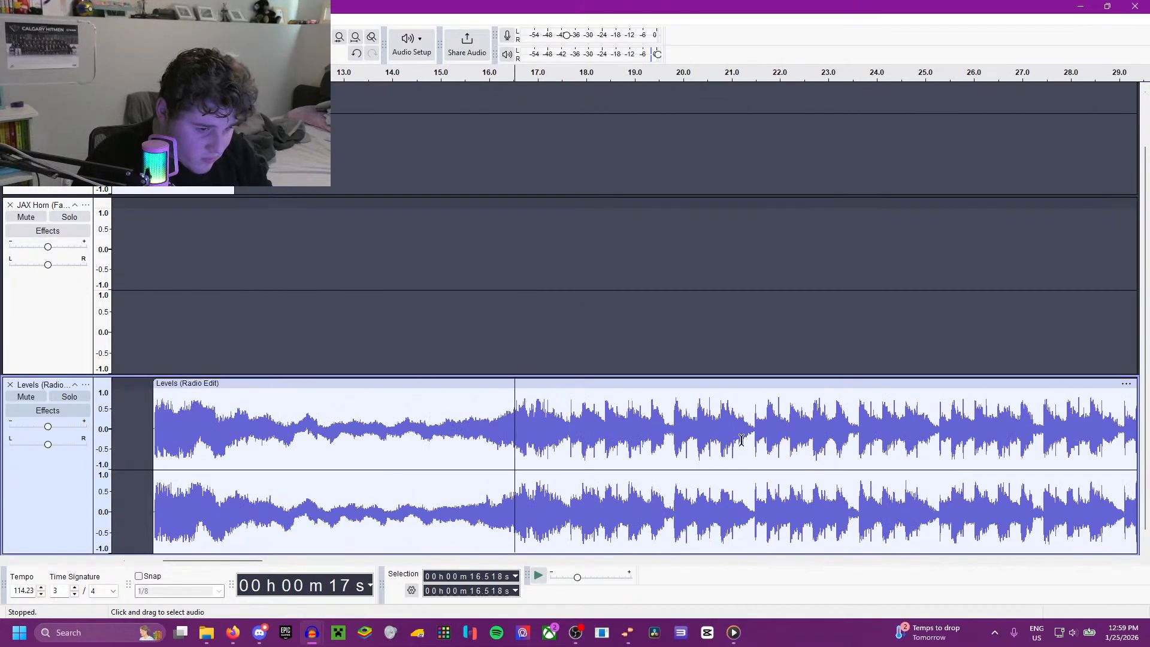
Step: Listen to the Levels track from 23.613, 24.075 and 23.862 s to compare possible entry points
{"action": "scroll", "coordinate": [852, 415], "scroll_direction": "down", "scroll_amount": 1}
{"action": "left_click", "coordinate": [852, 410]}
{"action": "key", "text": "space"}
{"action": "scroll", "coordinate": [857, 411], "scroll_direction": "up", "scroll_amount": 2, "text": "ctrl"}
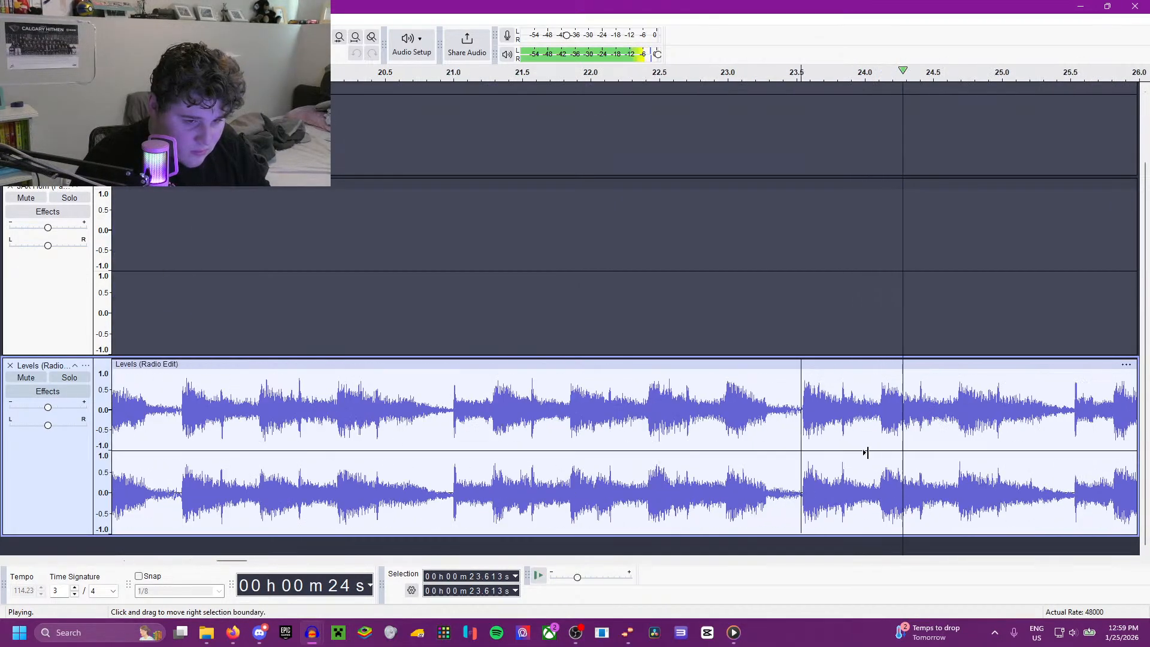
{"action": "left_click", "coordinate": [876, 407]}
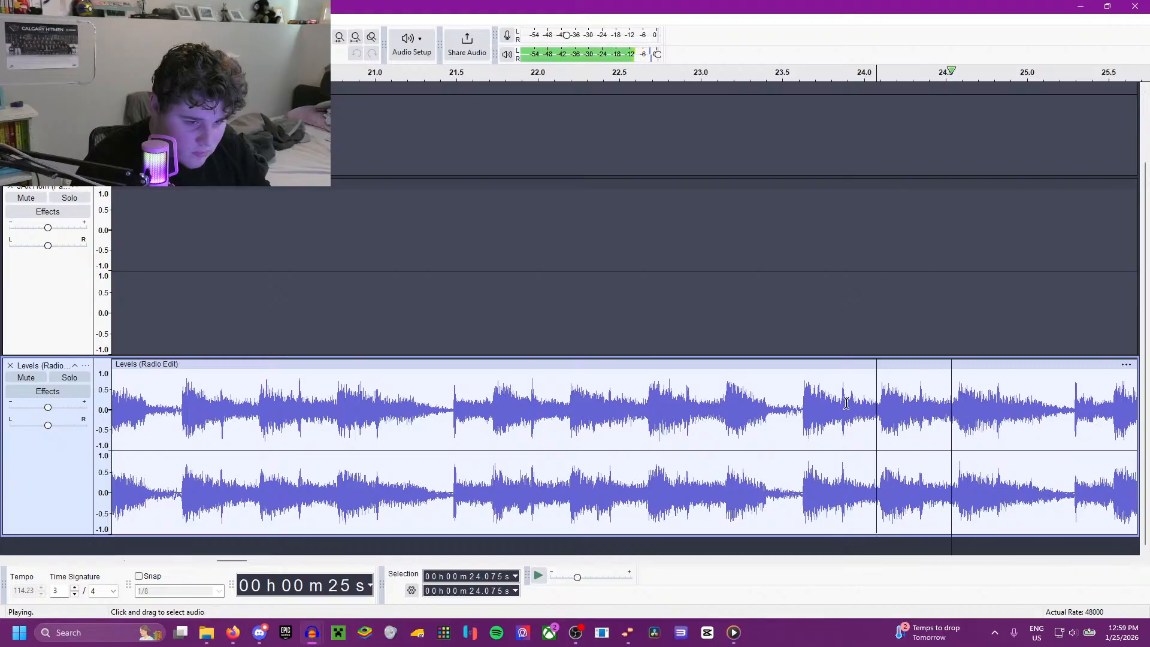
{"action": "left_click", "coordinate": [842, 400]}
{"action": "scroll", "coordinate": [864, 401], "scroll_direction": "down", "scroll_amount": 3, "text": "ctrl"}
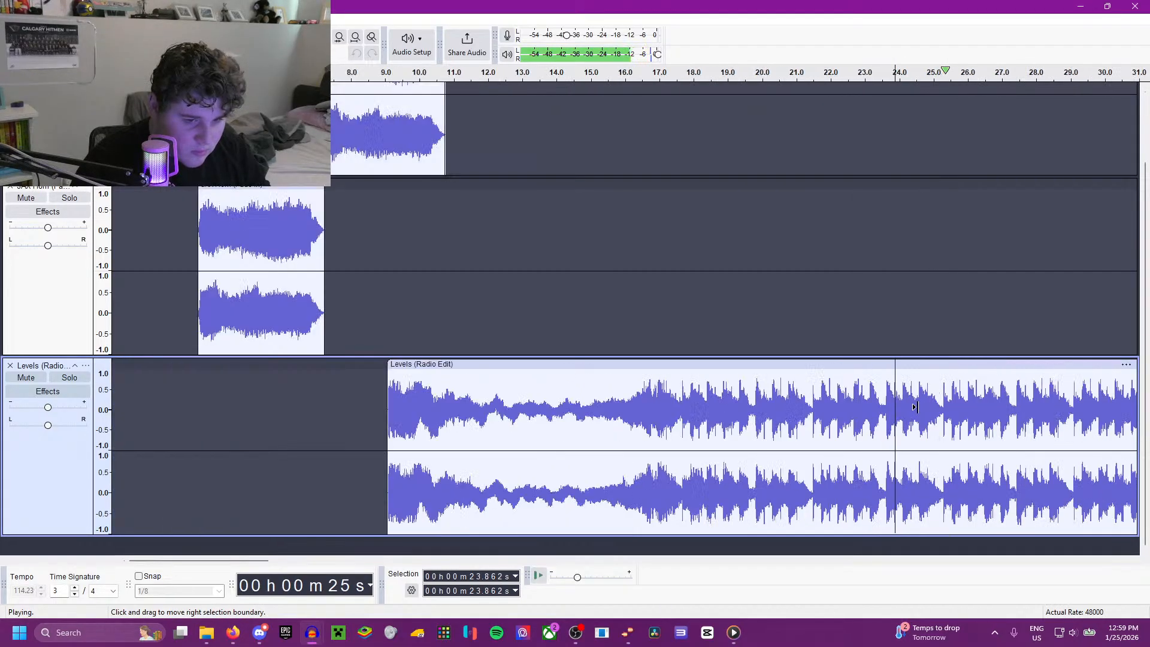
{"action": "scroll", "coordinate": [881, 414], "scroll_direction": "up", "scroll_amount": 2, "text": "ctrl"}
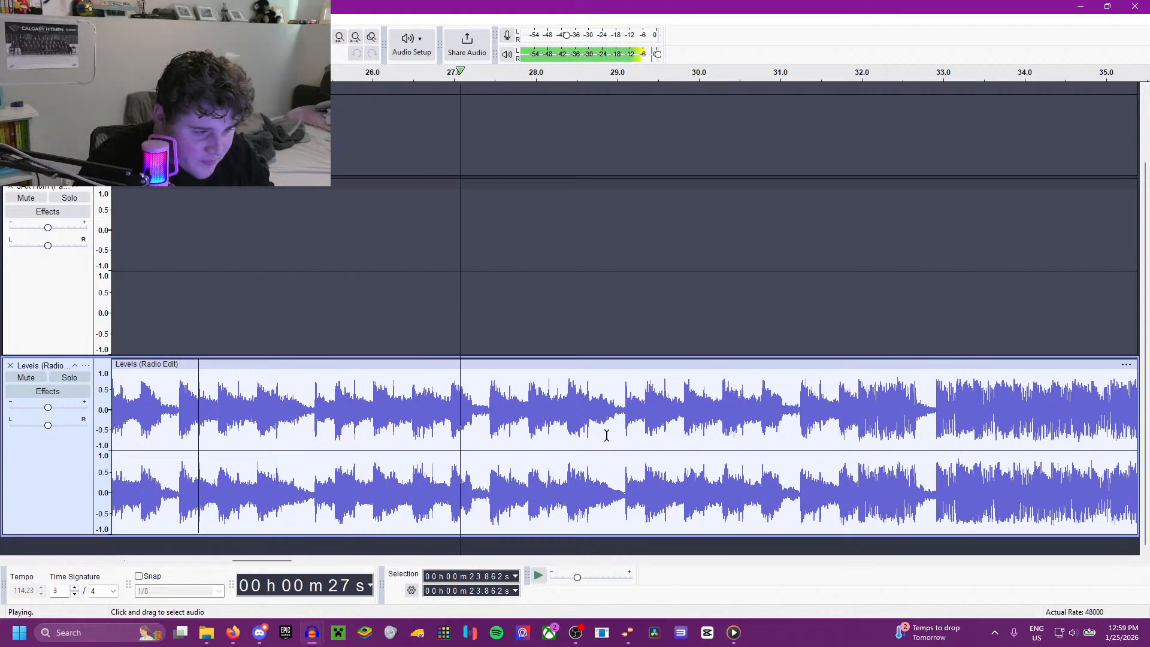
{"action": "key", "text": "space"}
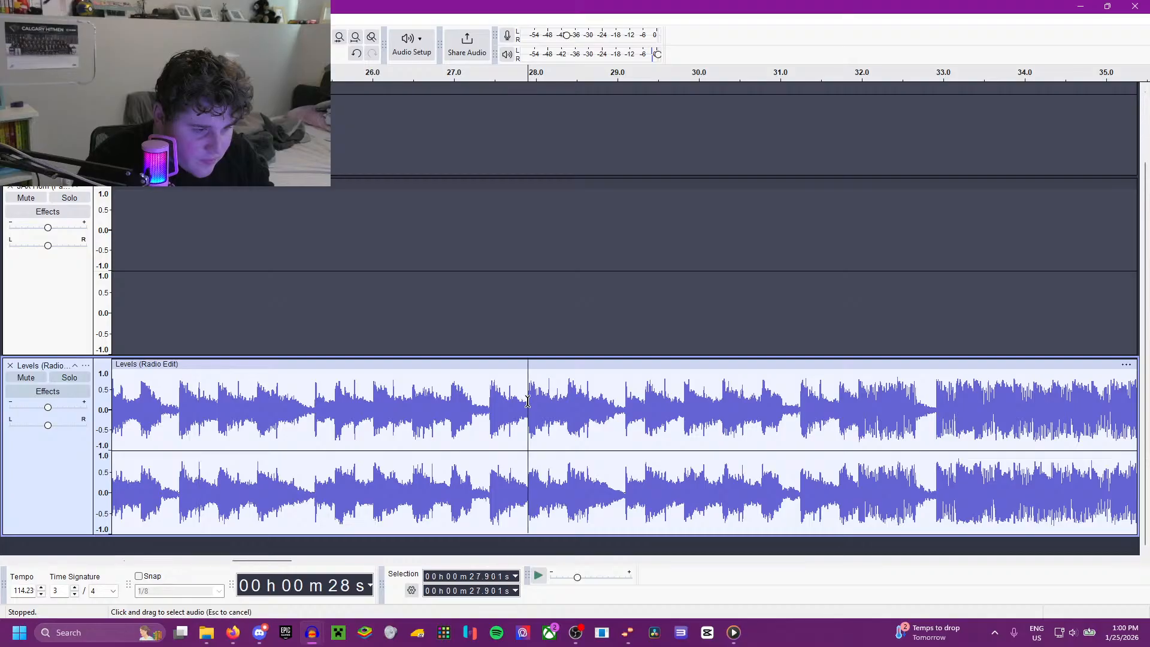
Step: Check the beat in the Levels track by playing from 27.901, 28.033 and 28.149 s
{"action": "key", "text": "space"}
{"action": "key", "text": "space"}
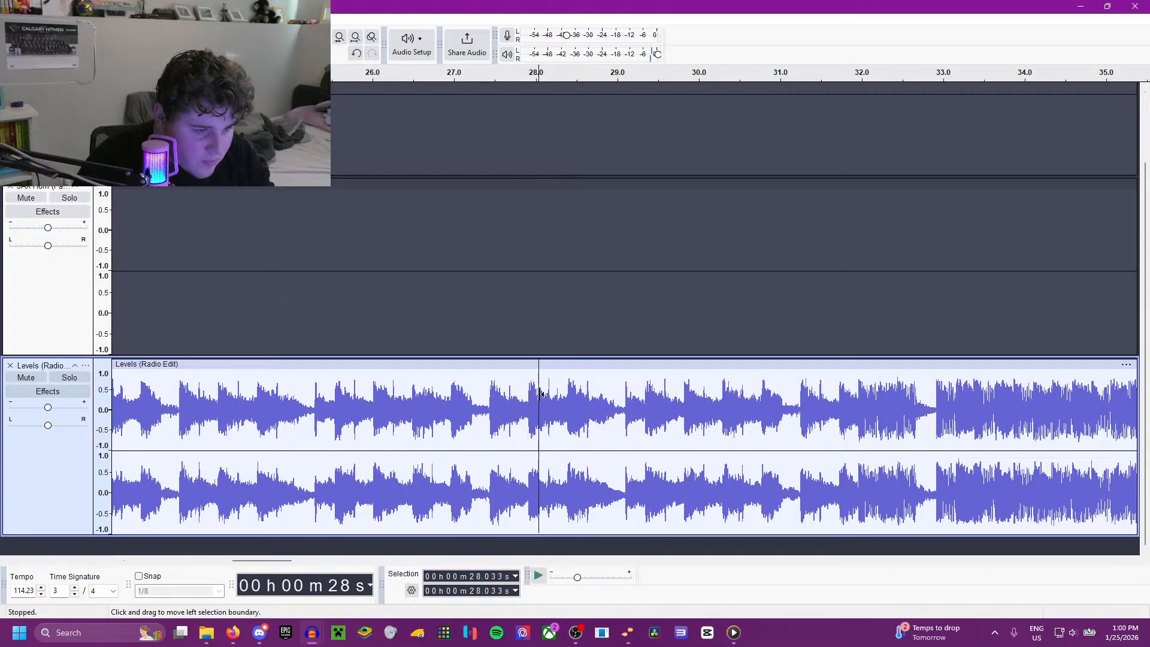
{"action": "key", "text": "space"}
{"action": "scroll", "coordinate": [533, 398], "scroll_direction": "up", "scroll_amount": 3}
{"action": "key", "text": "space"}
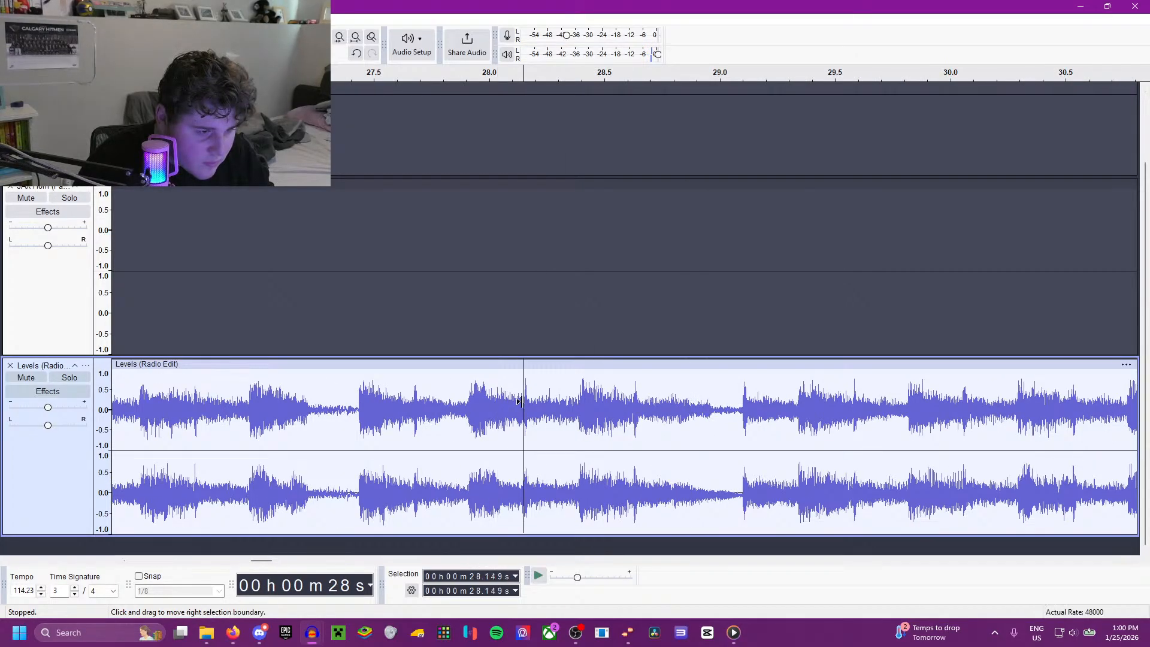
{"action": "key", "text": "space"}
{"action": "scroll", "coordinate": [619, 477], "scroll_direction": "down", "scroll_amount": 3}
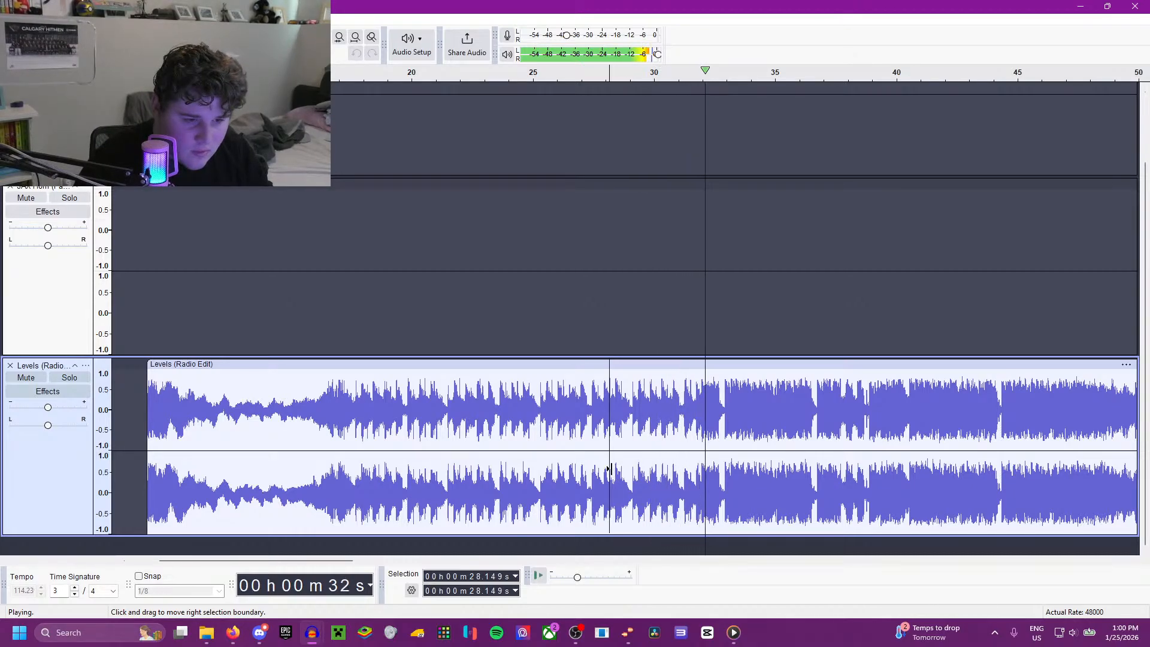
{"action": "scroll", "coordinate": [577, 454], "scroll_direction": "up", "scroll_amount": 2}
{"action": "scroll", "coordinate": [456, 437], "scroll_direction": "up", "scroll_amount": 1}
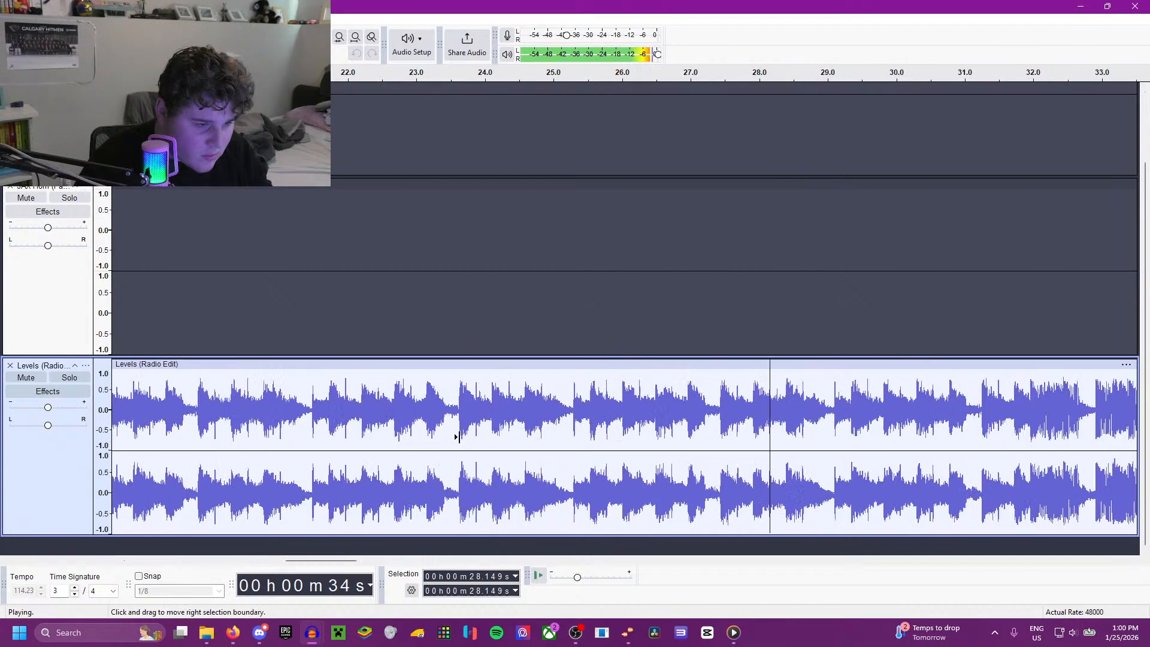
{"action": "scroll", "coordinate": [421, 426], "scroll_direction": "down", "scroll_amount": 3}
{"action": "key", "text": "space"}
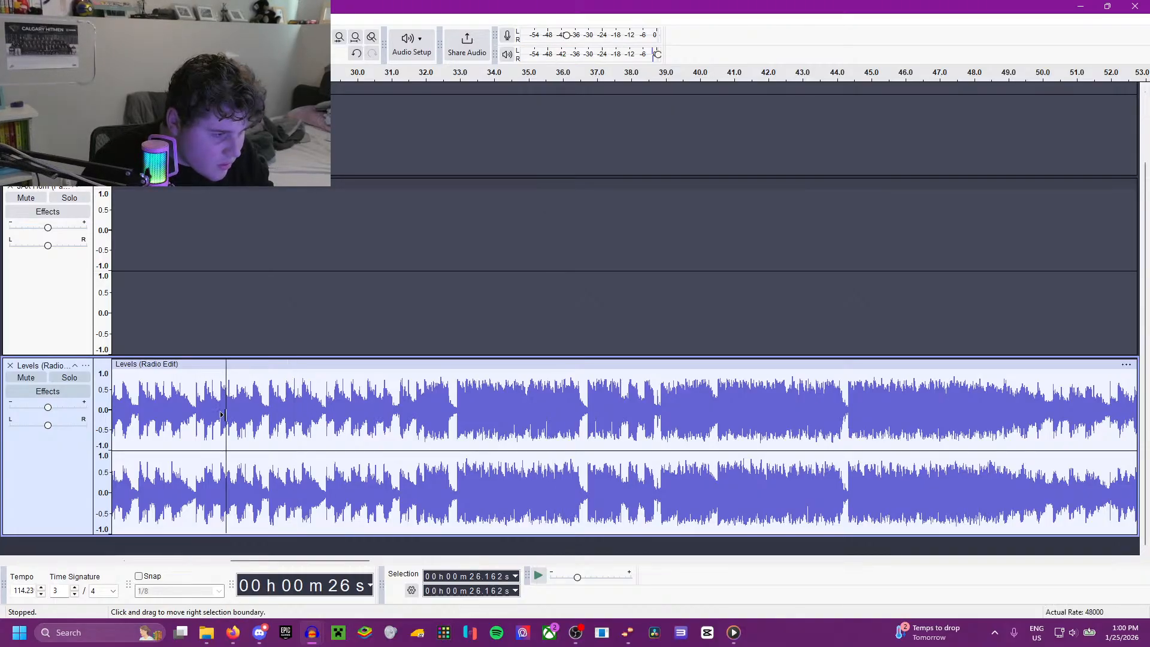
Step: Play the Levels track from 26.241 s, then replay it from the same point to judge the entry
{"action": "scroll", "coordinate": [228, 413], "scroll_direction": "up", "scroll_amount": 3}
{"action": "left_click", "coordinate": [239, 403]}
{"action": "key", "text": "space"}
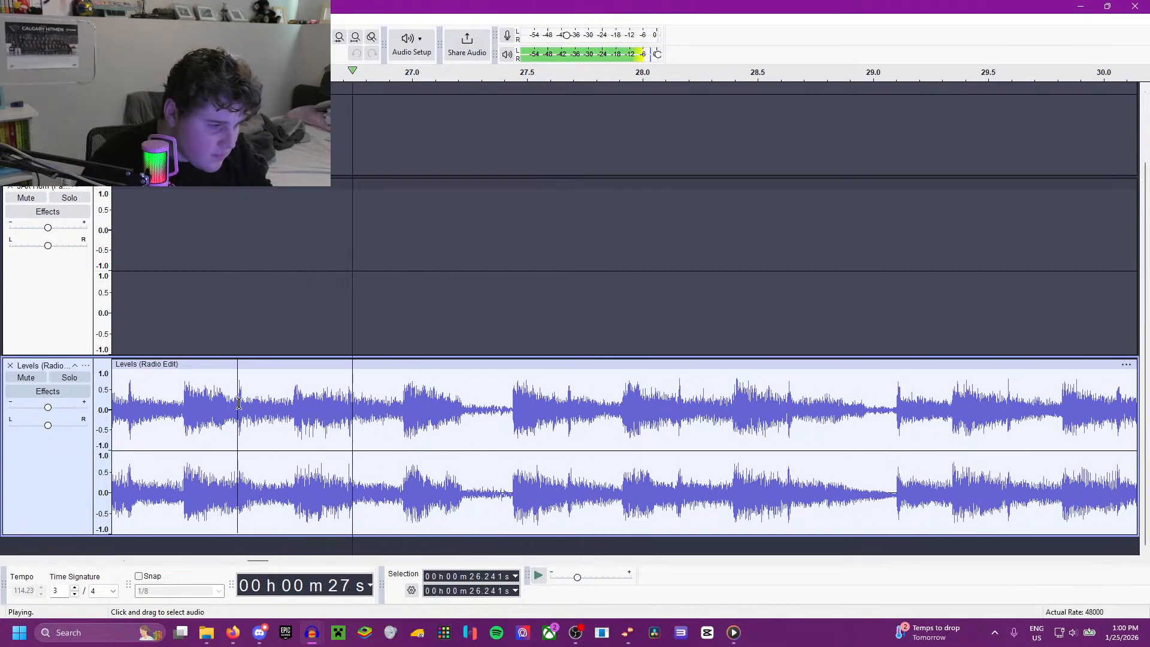
{"action": "scroll", "coordinate": [256, 424], "scroll_direction": "down", "scroll_amount": 1}
{"action": "scroll", "coordinate": [255, 423], "scroll_direction": "down", "scroll_amount": 2}
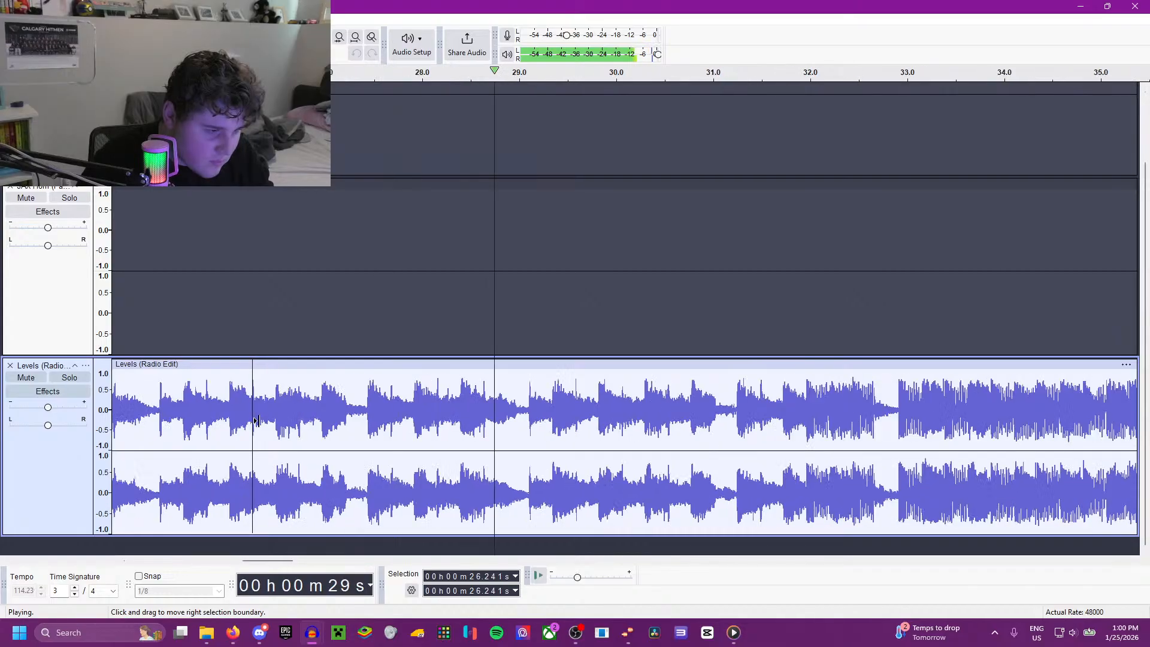
{"action": "scroll", "coordinate": [255, 421], "scroll_direction": "down", "scroll_amount": 3}
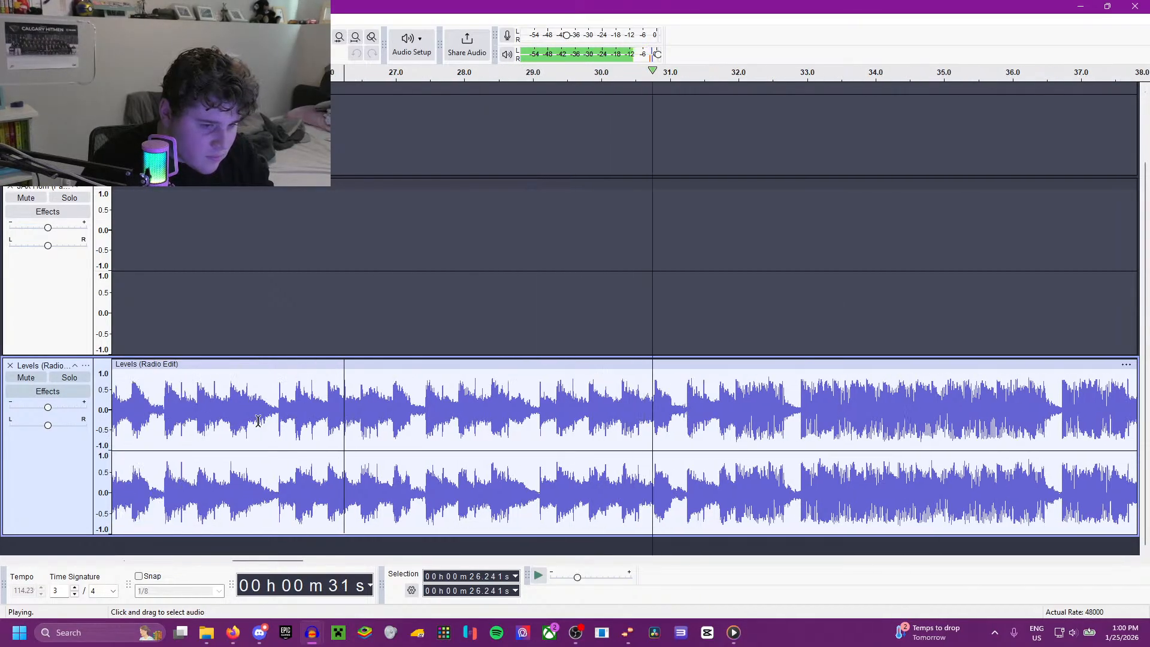
{"action": "key", "text": "space"}
Step: Listen to the Levels track from 21.926 s to check the melody's earlier phrase
{"action": "key", "text": "space"}
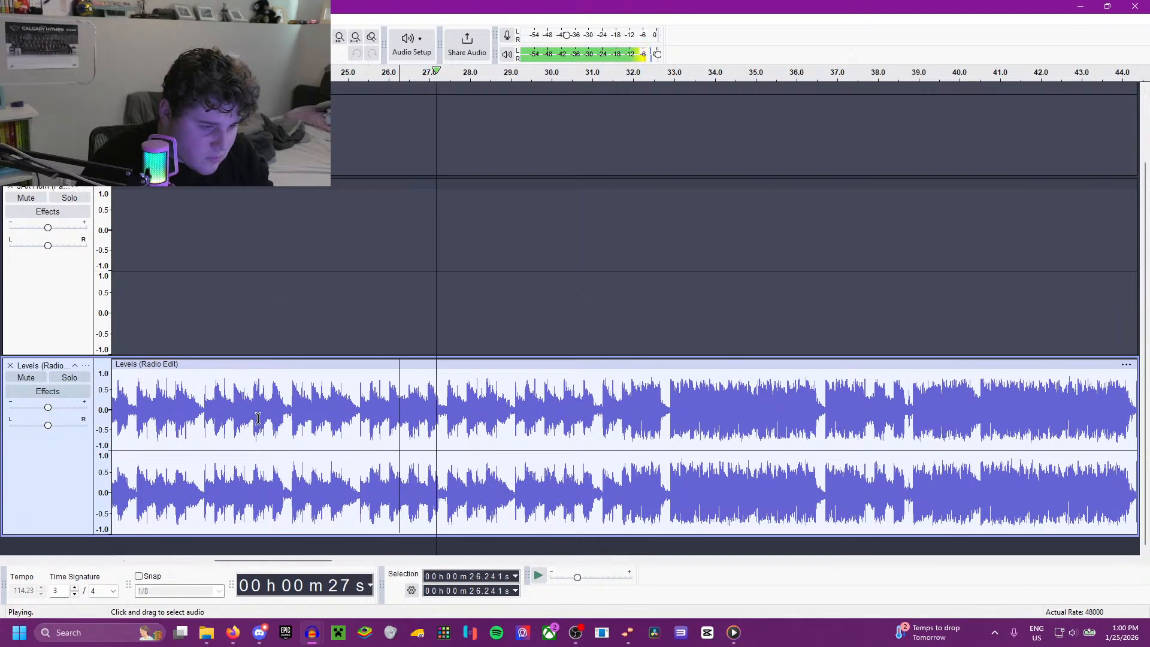
{"action": "left_click", "coordinate": [223, 400]}
{"action": "key", "text": "space"}
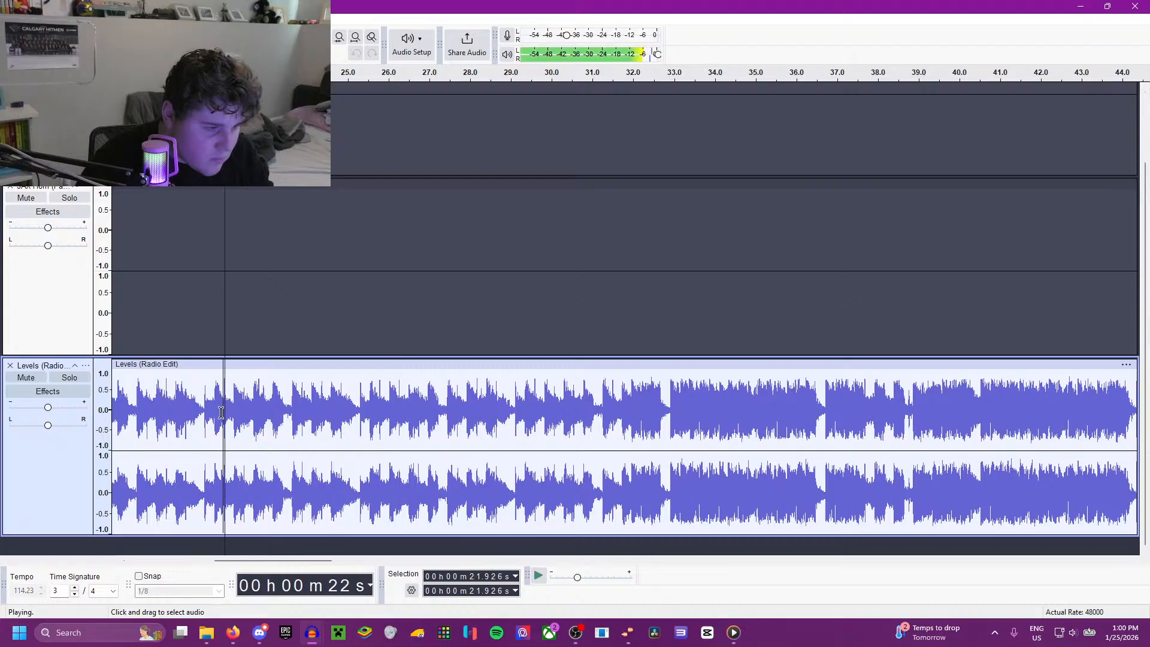
{"action": "scroll", "coordinate": [220, 429], "scroll_direction": "up", "scroll_amount": 2}
{"action": "scroll", "coordinate": [227, 434], "scroll_direction": "up", "scroll_amount": 2}
{"action": "scroll", "coordinate": [466, 421], "scroll_direction": "down", "scroll_amount": 3}
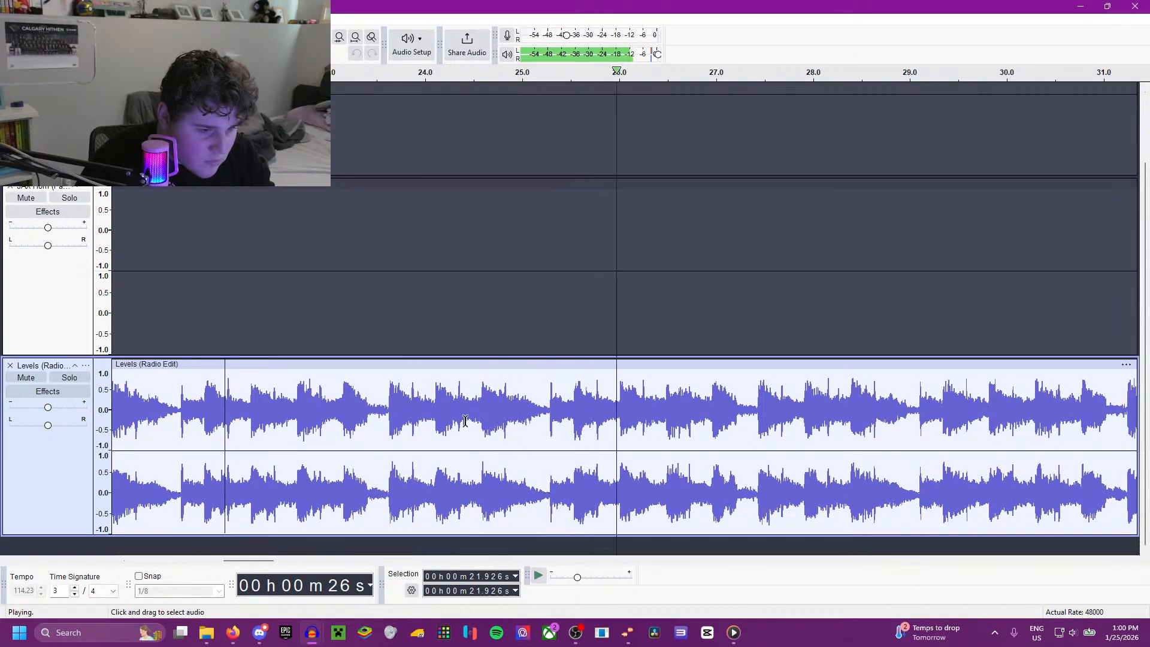
{"action": "key", "text": "space"}
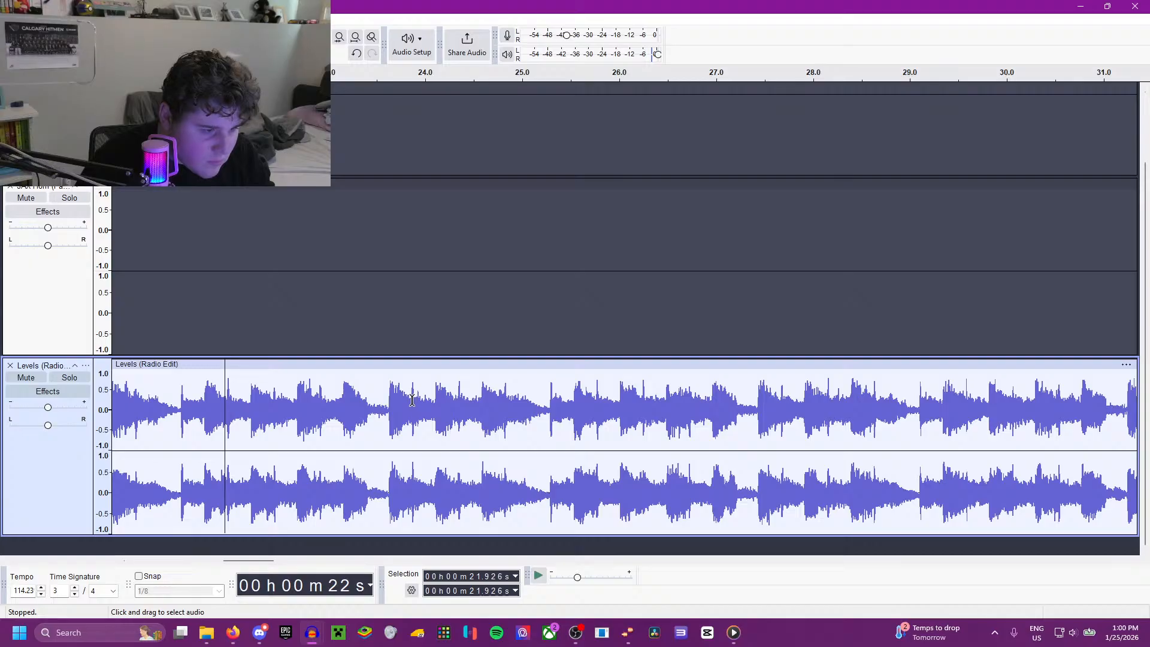
Step: Audition the Levels track from 24.099 and 24.340 s to pin down the exact start of the excerpt
{"action": "scroll", "coordinate": [407, 399], "scroll_direction": "up", "scroll_amount": 2, "text": "ctrl"}
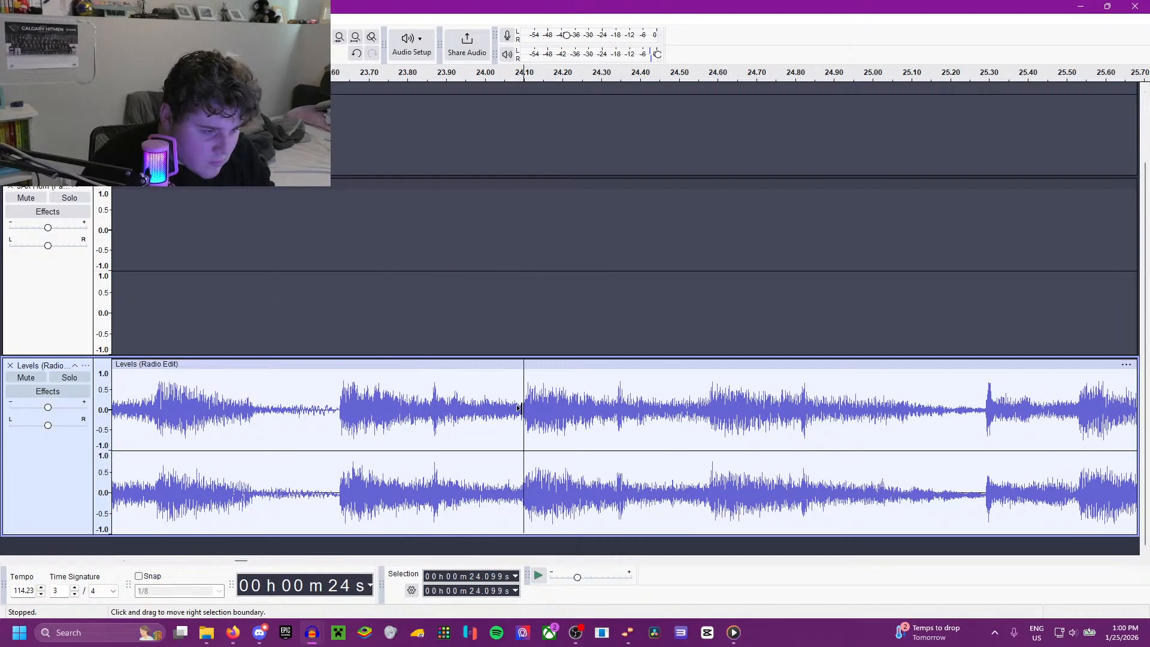
{"action": "key", "text": "space"}
{"action": "key", "text": "space"}
{"action": "left_click", "coordinate": [617, 405]}
{"action": "key", "text": "space"}
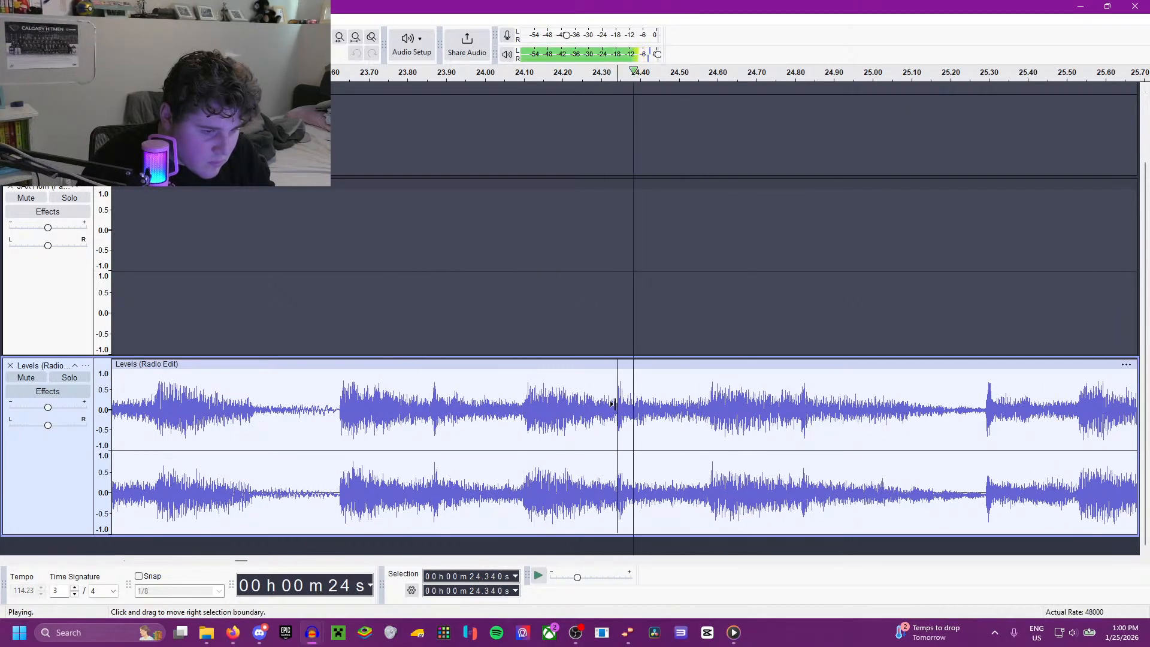
{"action": "scroll", "coordinate": [596, 448], "scroll_direction": "down", "scroll_amount": 4, "text": "ctrl"}
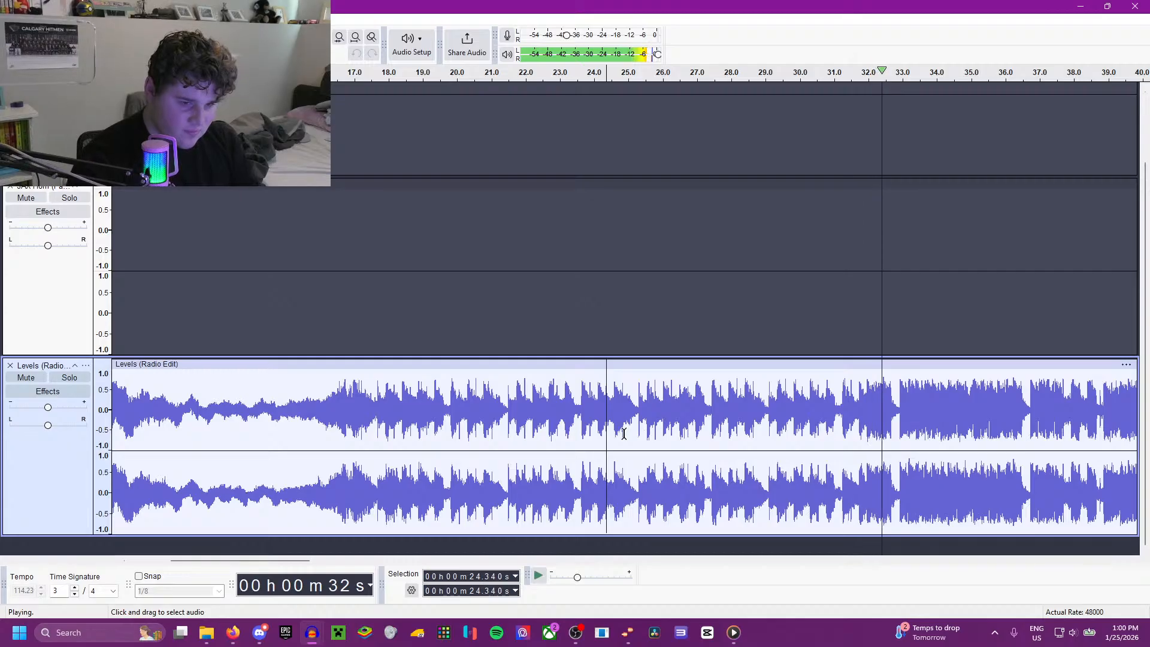
Step: Delete the Levels audio from the clip's start at 9.053 s up to 24.340 s
{"action": "key", "text": "ctrl+3"}
{"action": "key", "text": "space"}
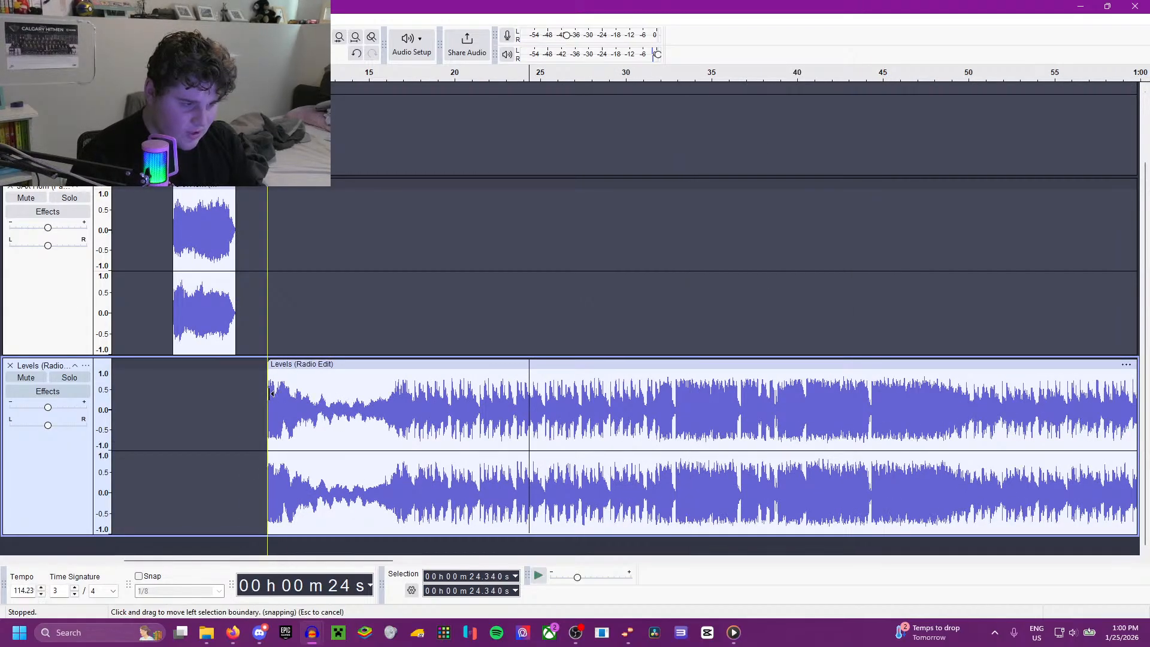
{"action": "left_click", "coordinate": [271, 394], "text": "shift"}
{"action": "key", "text": "space"}
Step: Play the trimmed song from 9.053 s and move the Levels clip up into the lower JAX Horn track, starting at about 10.2 s
{"action": "key", "text": "space"}
{"action": "key", "text": "Delete"}
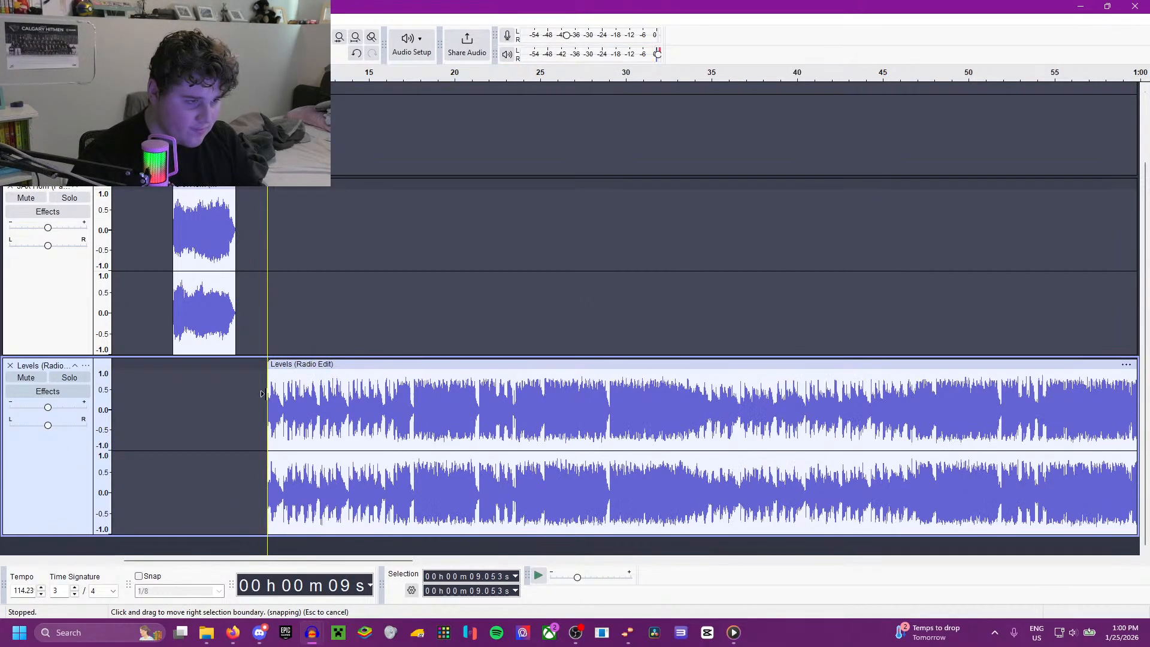
{"action": "key", "text": "space"}
{"action": "scroll", "coordinate": [229, 397], "scroll_direction": "up", "scroll_amount": 3}
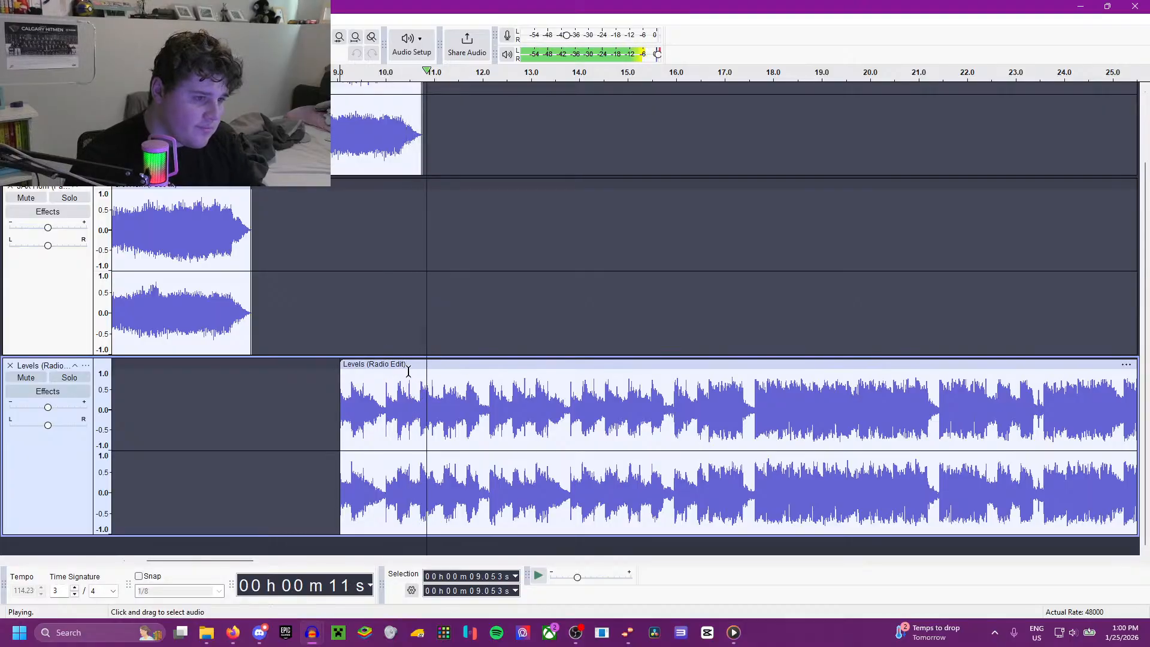
{"action": "left_click_drag", "start_coordinate": [355, 368], "coordinate": [413, 186]}
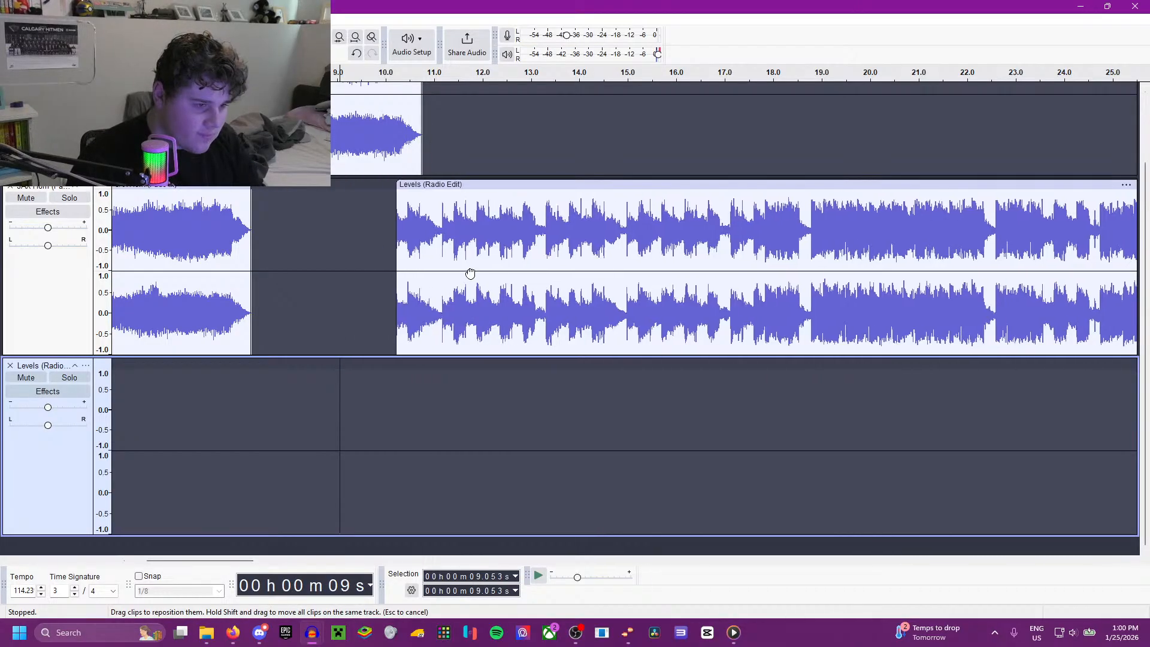
Step: Listen to the mix from just before the start of the Levels clip
{"action": "left_click", "coordinate": [382, 255]}
{"action": "key", "text": "space"}
{"action": "scroll", "coordinate": [374, 343], "scroll_direction": "down", "scroll_amount": 1}
{"action": "key", "text": "space"}
{"action": "scroll", "coordinate": [223, 370], "scroll_direction": "up", "scroll_amount": 3}
Step: Amplify the JAX Horn clip in the lower horn track, from 3.530 to 7.227 s
{"action": "double_click", "coordinate": [182, 228]}
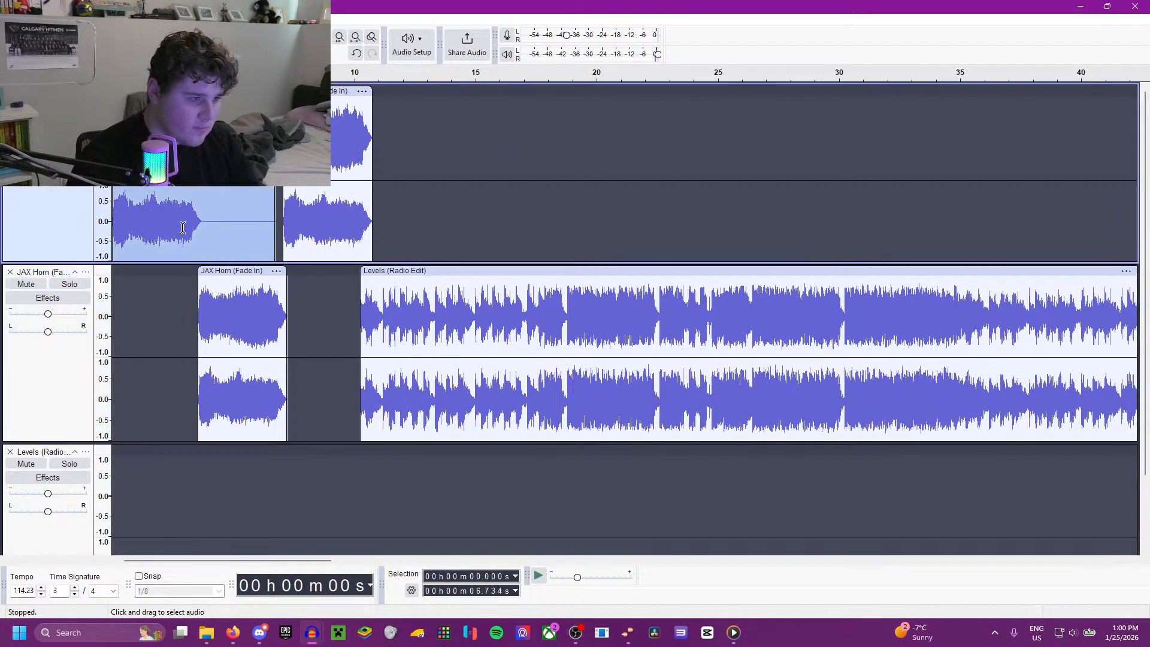
{"action": "left_click", "coordinate": [210, 20]}
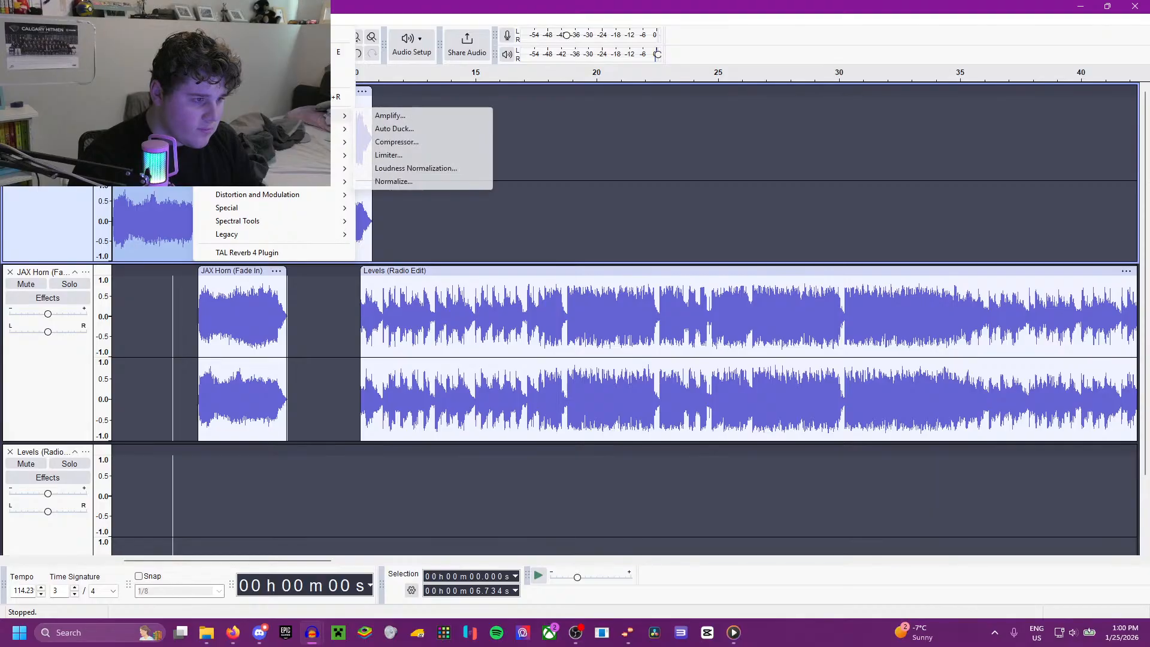
{"action": "double_click", "coordinate": [256, 315]}
{"action": "left_click", "coordinate": [210, 19]}
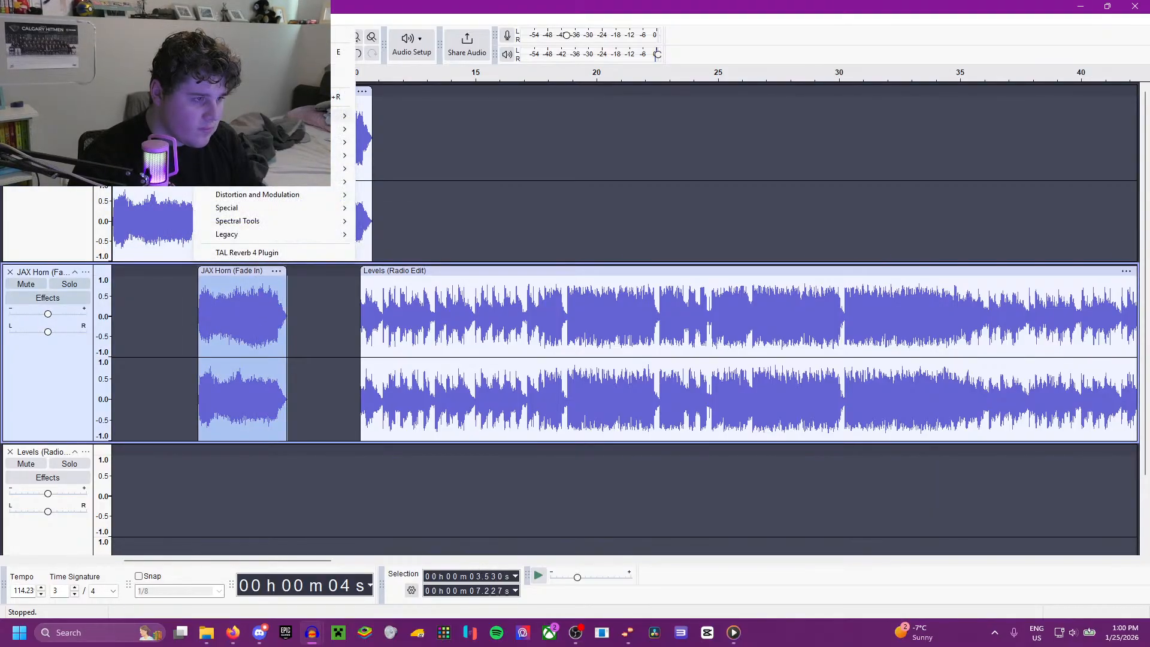
{"action": "mouse_move", "coordinate": [270, 109]}
{"action": "left_click", "coordinate": [395, 114]}
{"action": "left_click", "coordinate": [629, 372]}
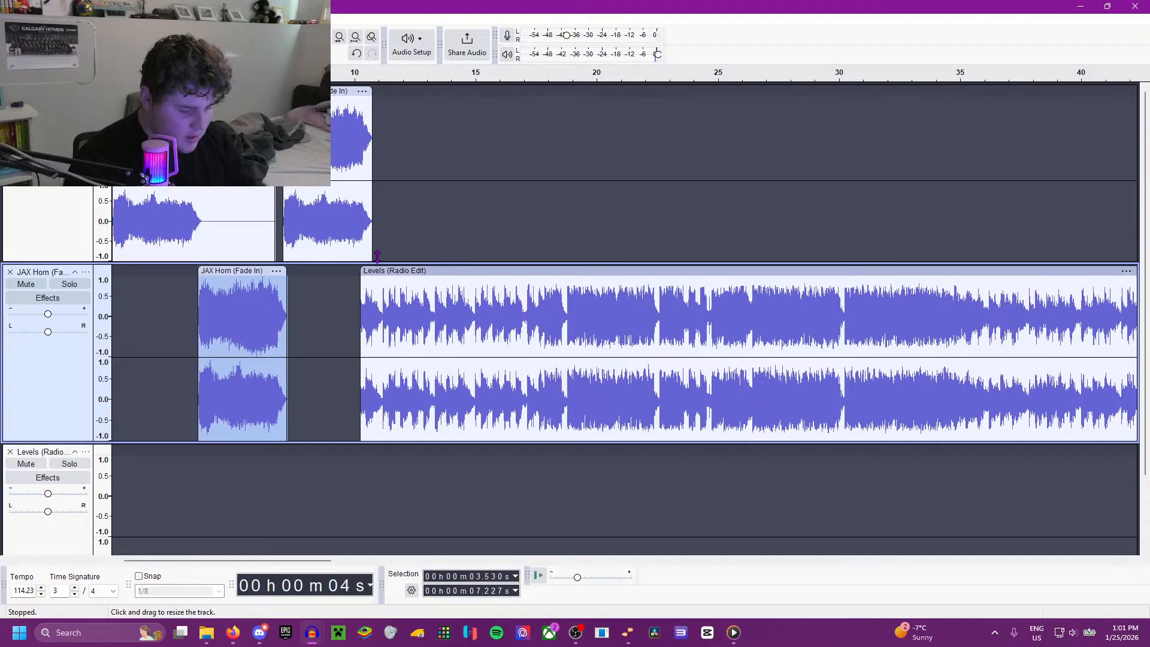
Step: Remove the silent tail from the upper track's first JAX Horn clip and amplify both horn clips in that track
{"action": "key", "text": "ctrl+z"}
{"action": "key", "text": "ctrl+z"}
{"action": "key", "text": "ctrl+z"}
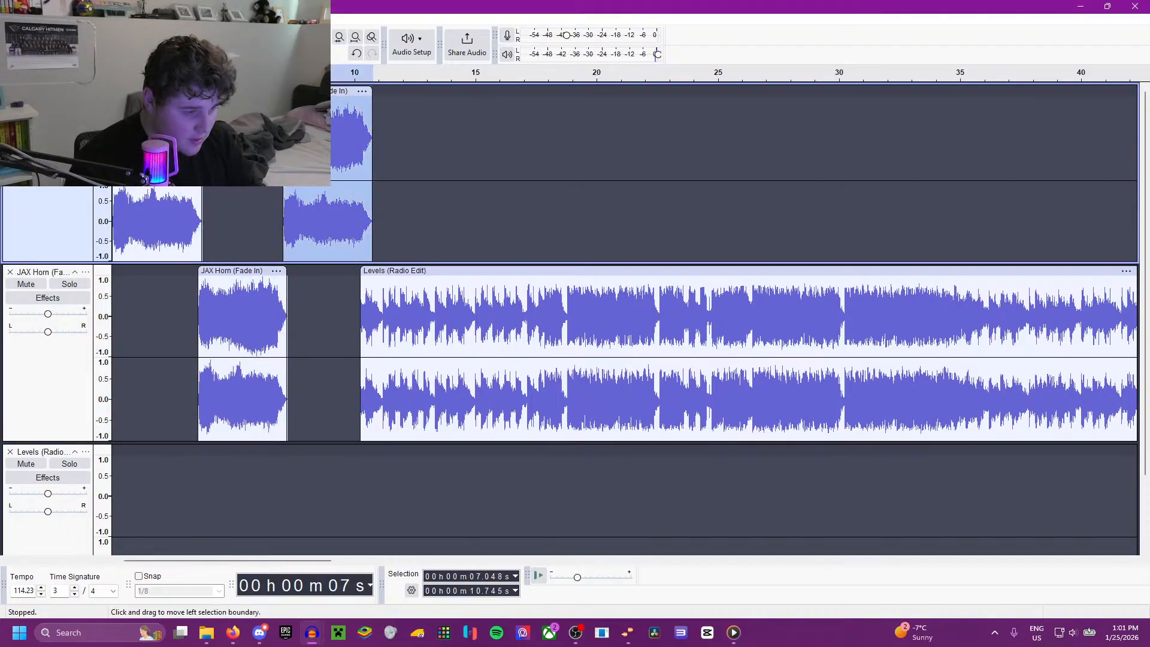
{"action": "key", "text": "ctrl+z"}
Step: Play the mix from 6.302 s and audition Levels at 1:13.185 to find a place to end the excerpt
{"action": "left_click", "coordinate": [264, 223]}
{"action": "key", "text": "space"}
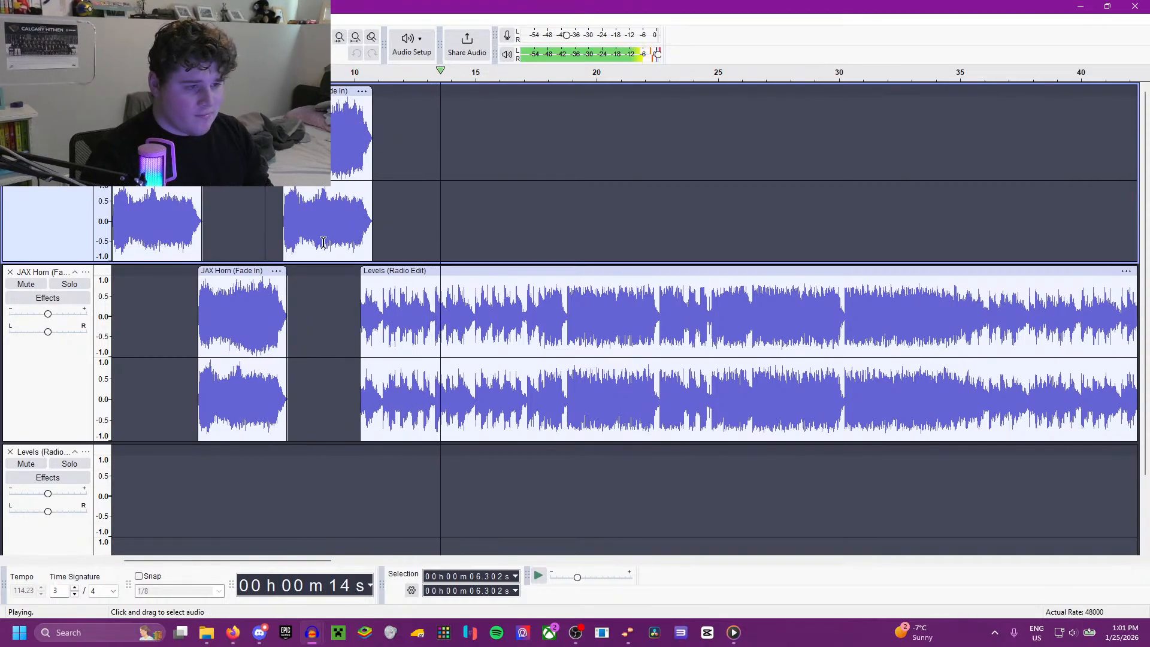
{"action": "scroll", "coordinate": [625, 323], "scroll_direction": "down", "scroll_amount": 1}
{"action": "left_click", "coordinate": [858, 323]}
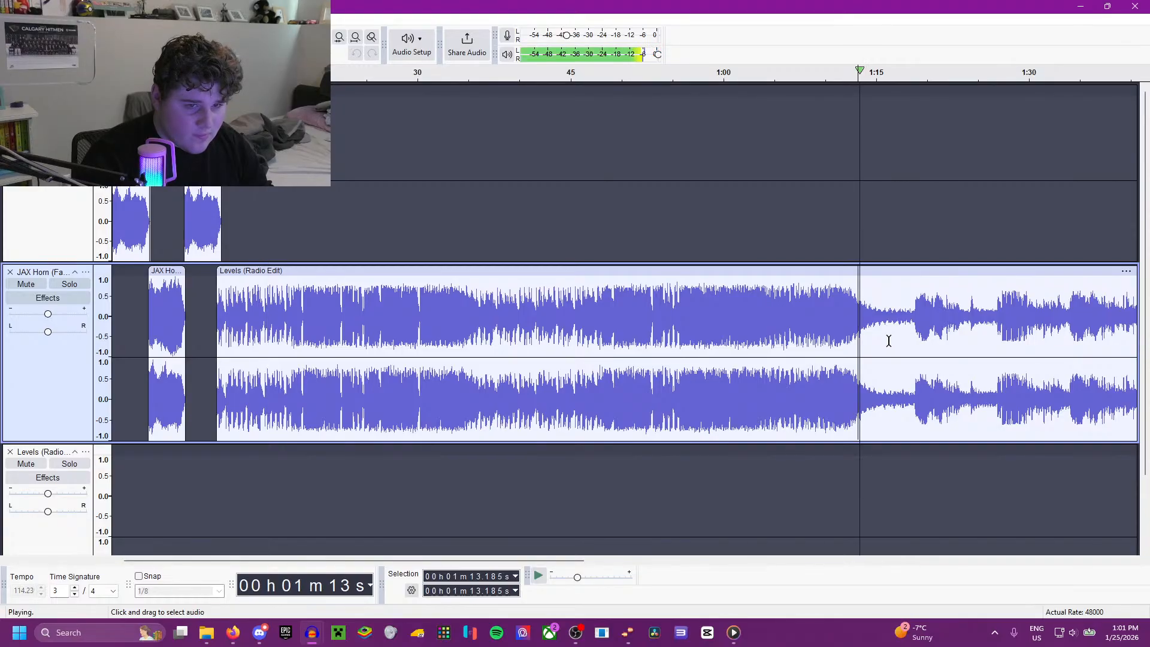
Step: Trim the end of the Levels clip back to about 1:14.5
{"action": "scroll", "coordinate": [879, 350], "scroll_direction": "down", "scroll_amount": 2}
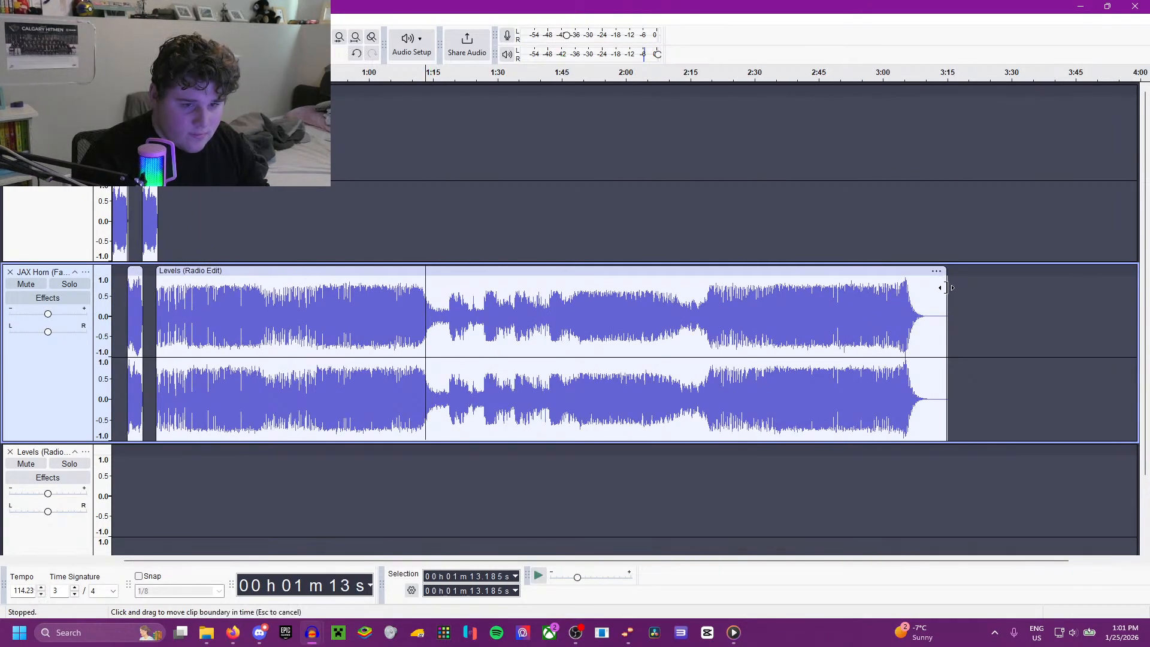
{"action": "left_click_drag", "start_coordinate": [938, 295], "coordinate": [423, 299]}
{"action": "scroll", "coordinate": [411, 344], "scroll_direction": "up", "scroll_amount": 2}
{"action": "scroll", "coordinate": [411, 344], "scroll_direction": "up", "scroll_amount": 2}
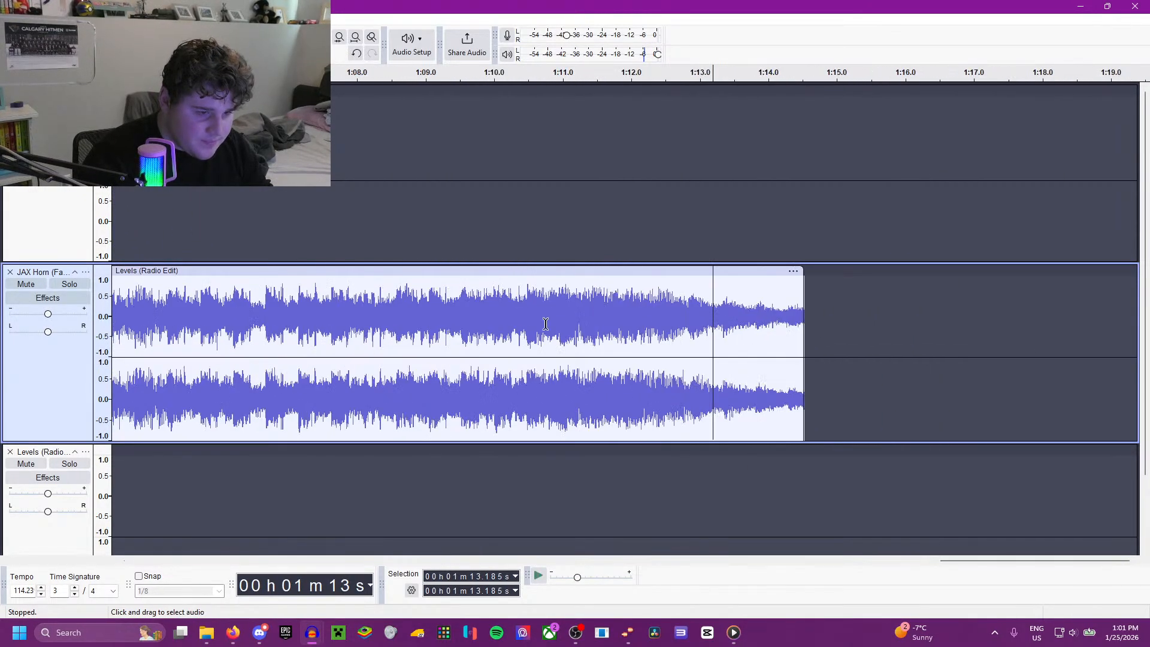
Step: Apply a Fade Out to the end of the Levels clip, from 1:13.022 to 1:14.520
{"action": "left_click_drag", "start_coordinate": [804, 334], "coordinate": [702, 333]}
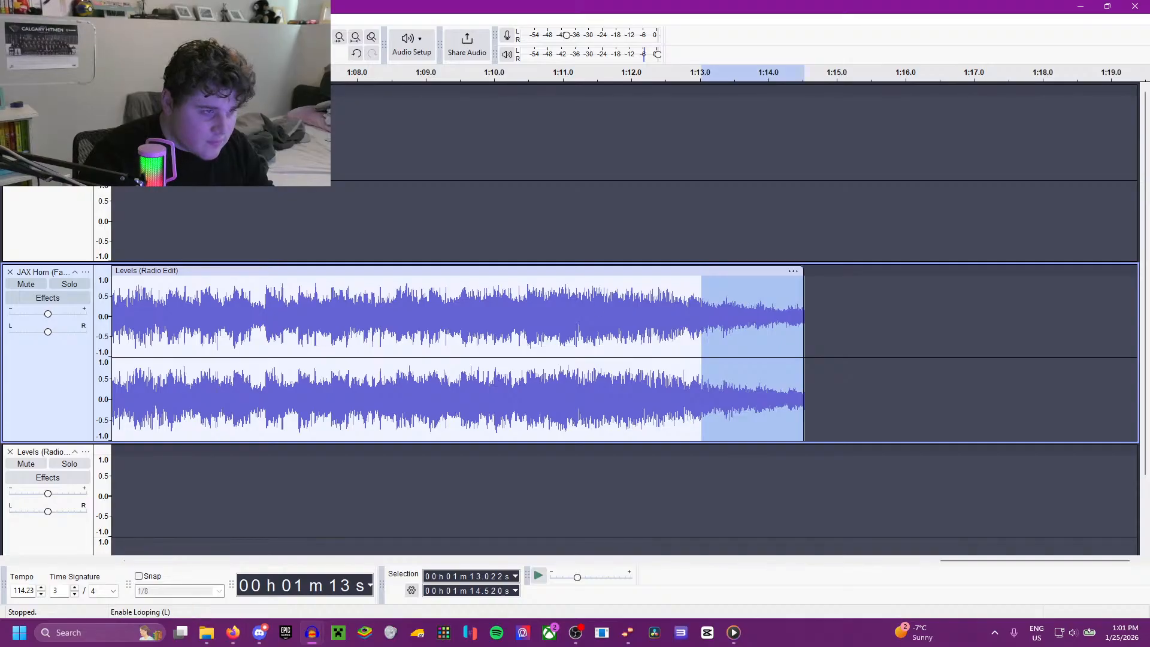
{"action": "left_click", "coordinate": [205, 20]}
{"action": "mouse_move", "coordinate": [269, 129]}
{"action": "left_click", "coordinate": [416, 181]}
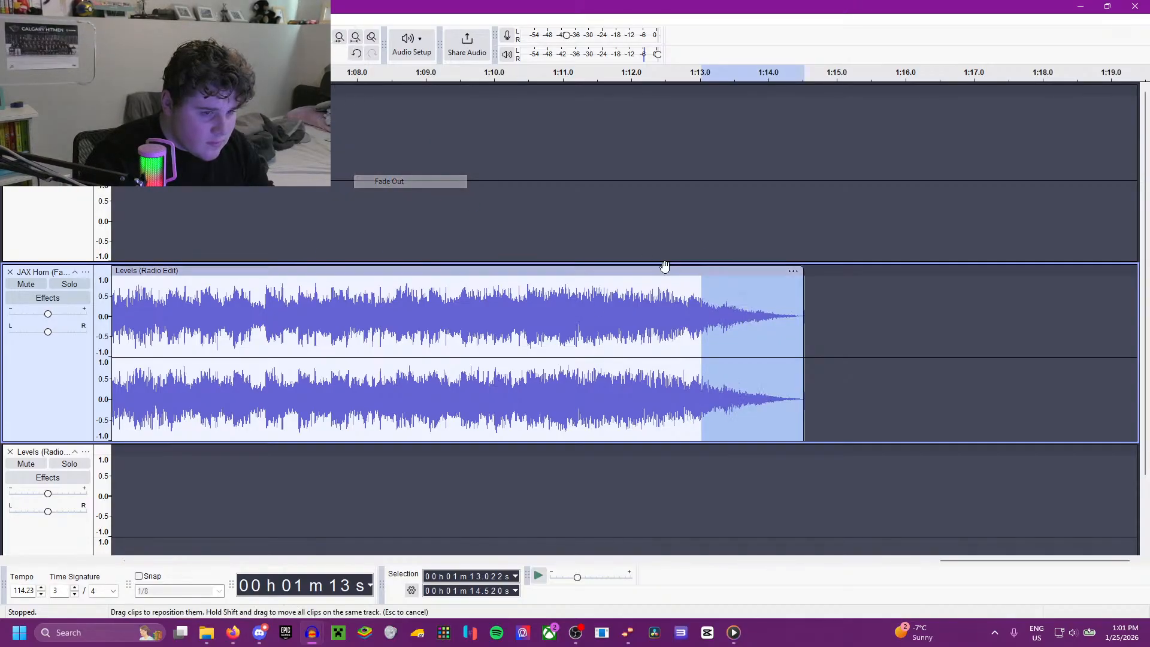
Step: Audition the Levels excerpt and its faded ending from 1:12.907
{"action": "left_click", "coordinate": [664, 270]}
{"action": "key", "text": "space"}
{"action": "scroll", "coordinate": [775, 298], "scroll_direction": "down", "scroll_amount": 5}
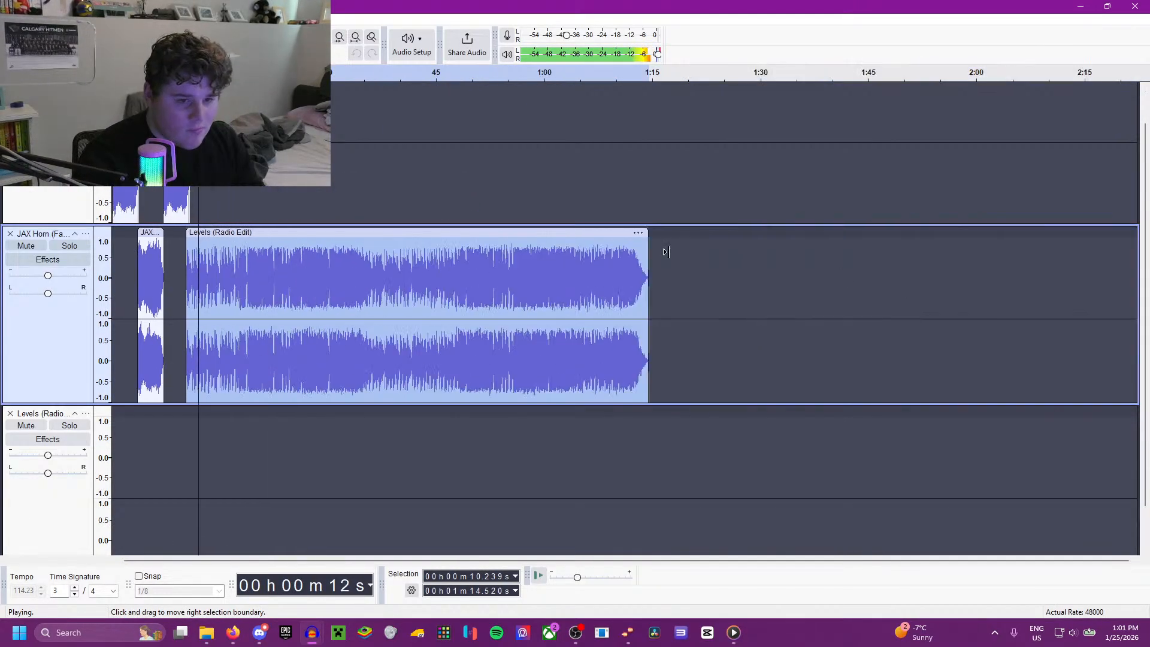
{"action": "left_click", "coordinate": [636, 207]}
{"action": "scroll", "coordinate": [615, 292], "scroll_direction": "up", "scroll_amount": 1}
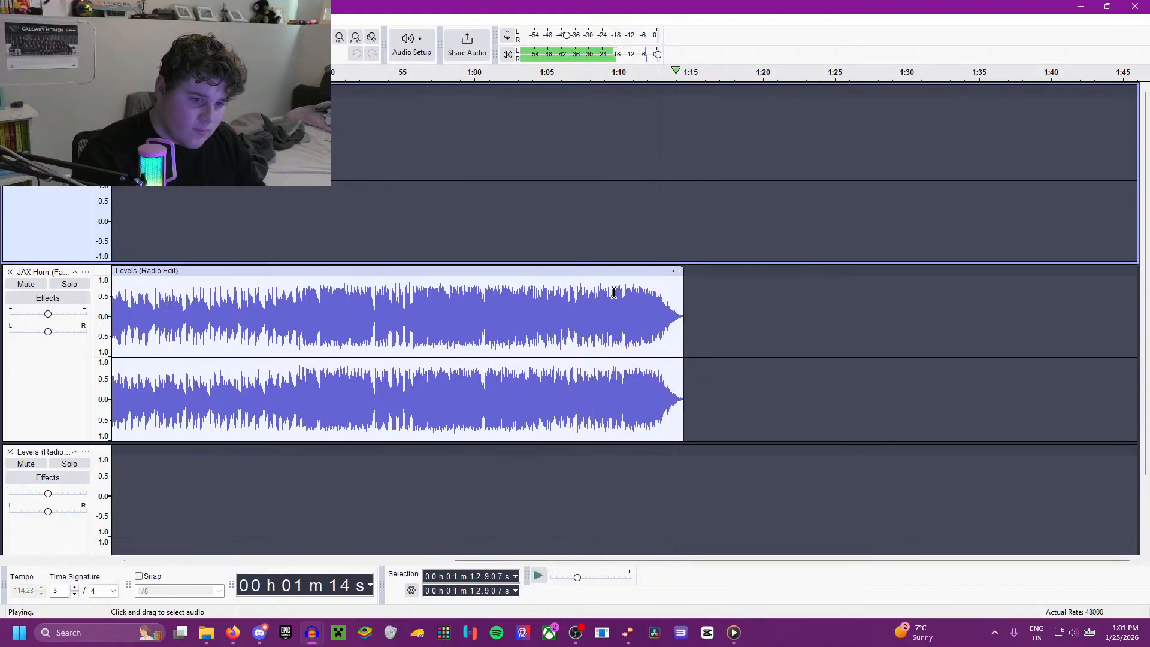
{"action": "scroll", "coordinate": [613, 293], "scroll_direction": "down", "scroll_amount": 1}
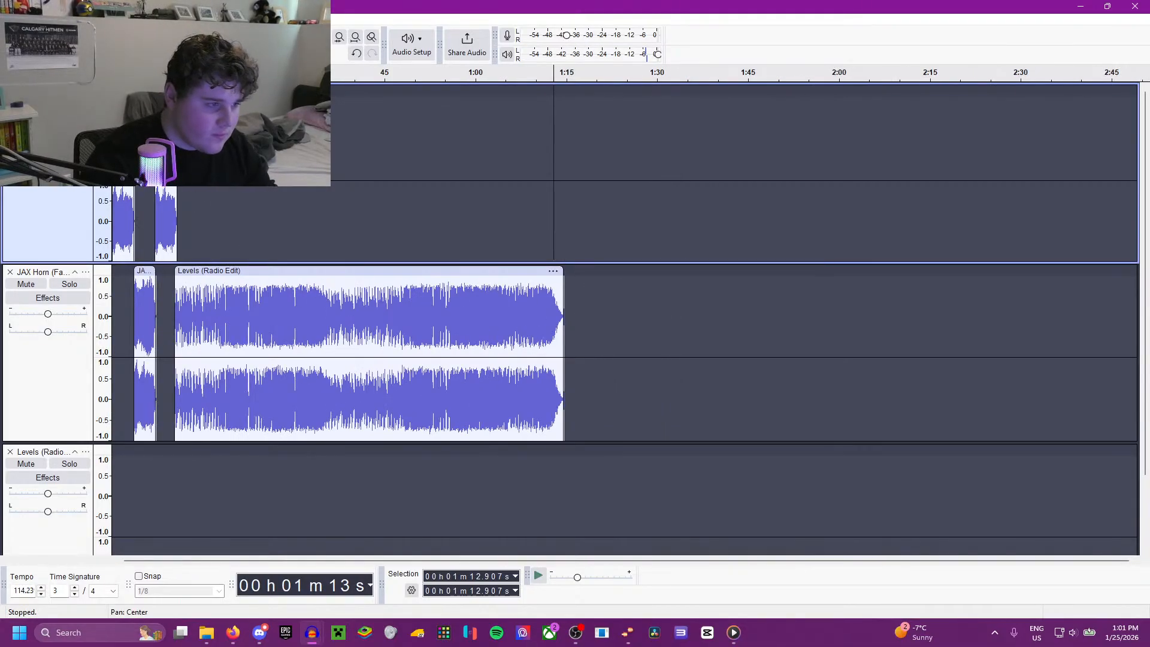
Step: Play the finished goal sound from the beginning through the three horns into Levels
{"action": "key", "text": "Home"}
{"action": "key", "text": "space"}
{"action": "scroll", "coordinate": [170, 263], "scroll_direction": "up", "scroll_amount": 1}
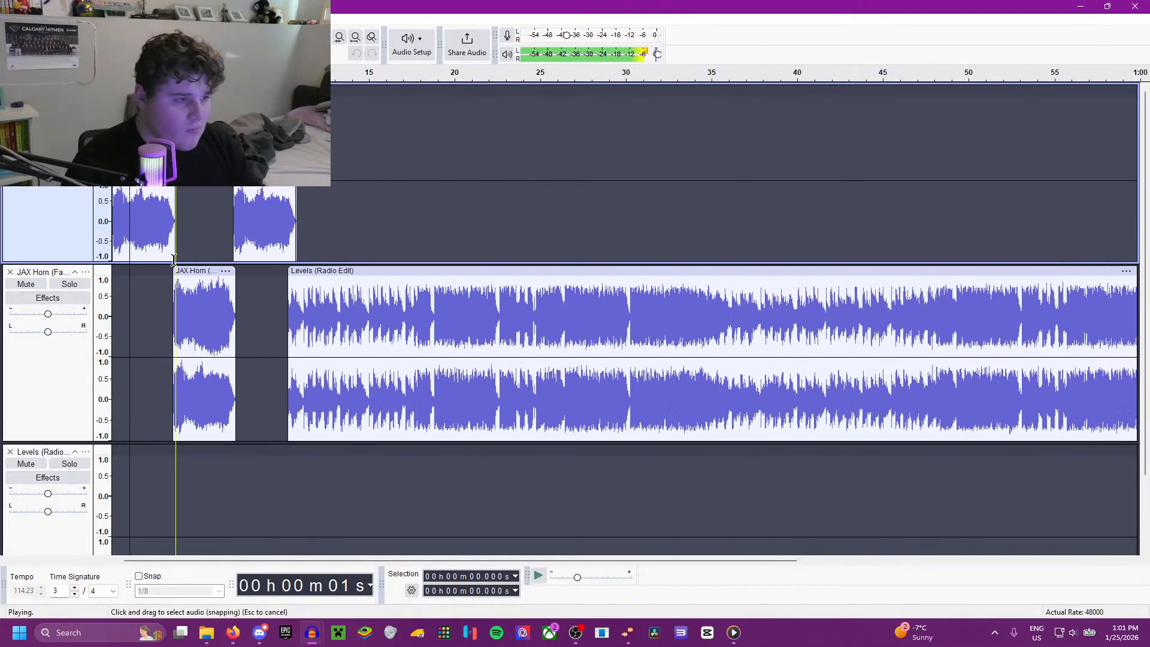
{"action": "scroll", "coordinate": [161, 302], "scroll_direction": "up", "scroll_amount": 1}
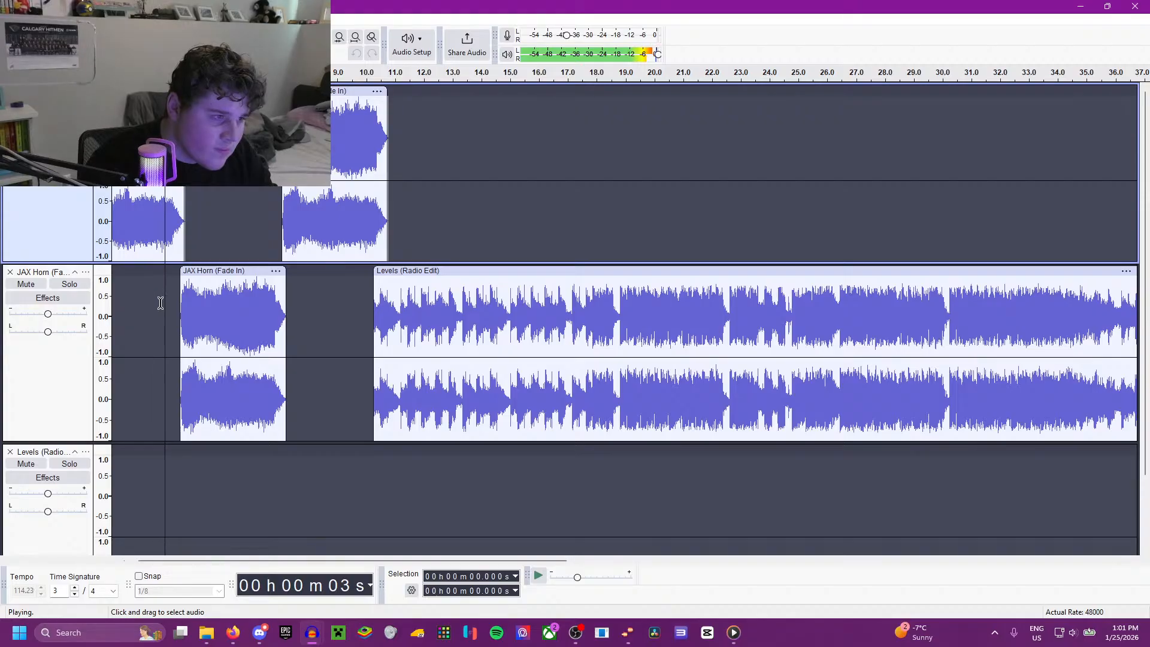
{"action": "scroll", "coordinate": [195, 367], "scroll_direction": "up", "scroll_amount": 1}
{"action": "scroll", "coordinate": [187, 356], "scroll_direction": "left", "scroll_amount": 2}
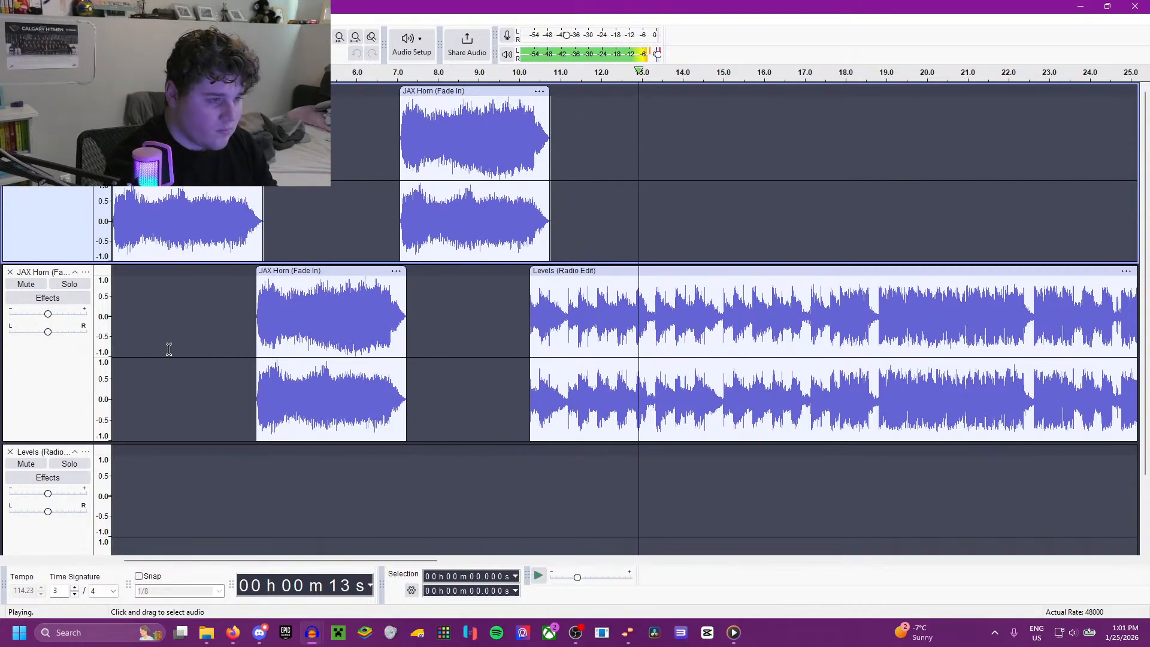
{"action": "key", "text": "space"}
Step: Save the project as Jacksonville Icemen
{"action": "left_click", "coordinate": [9, 19]}
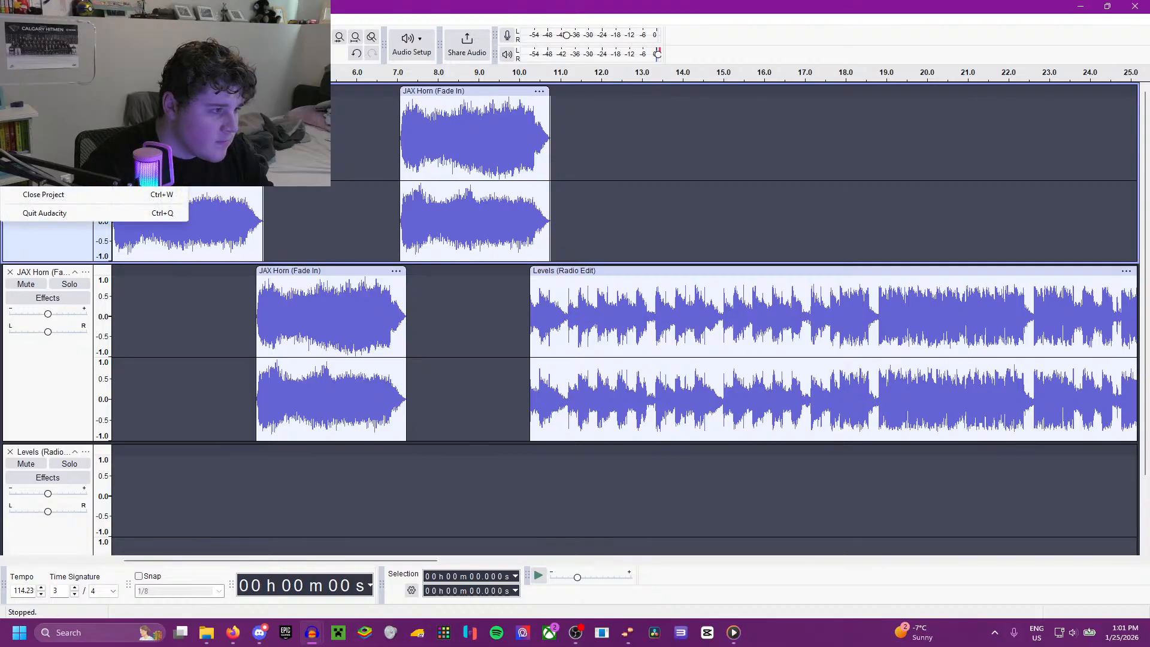
{"action": "left_click", "coordinate": [54, 104]}
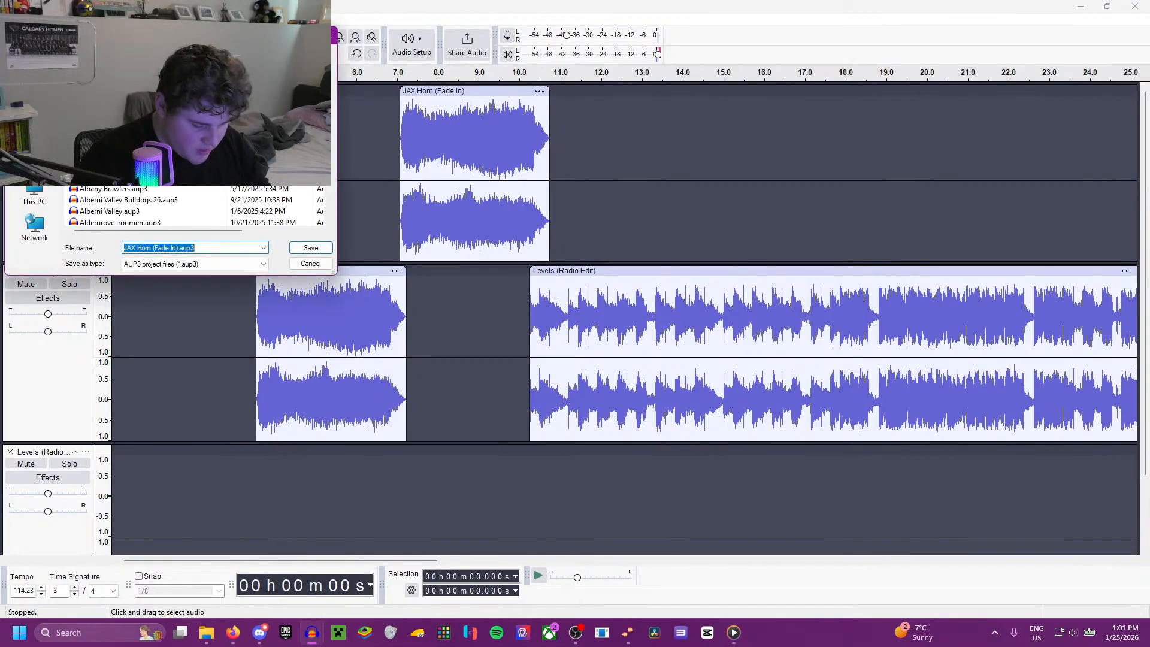
{"action": "type", "text": "Jackson"}
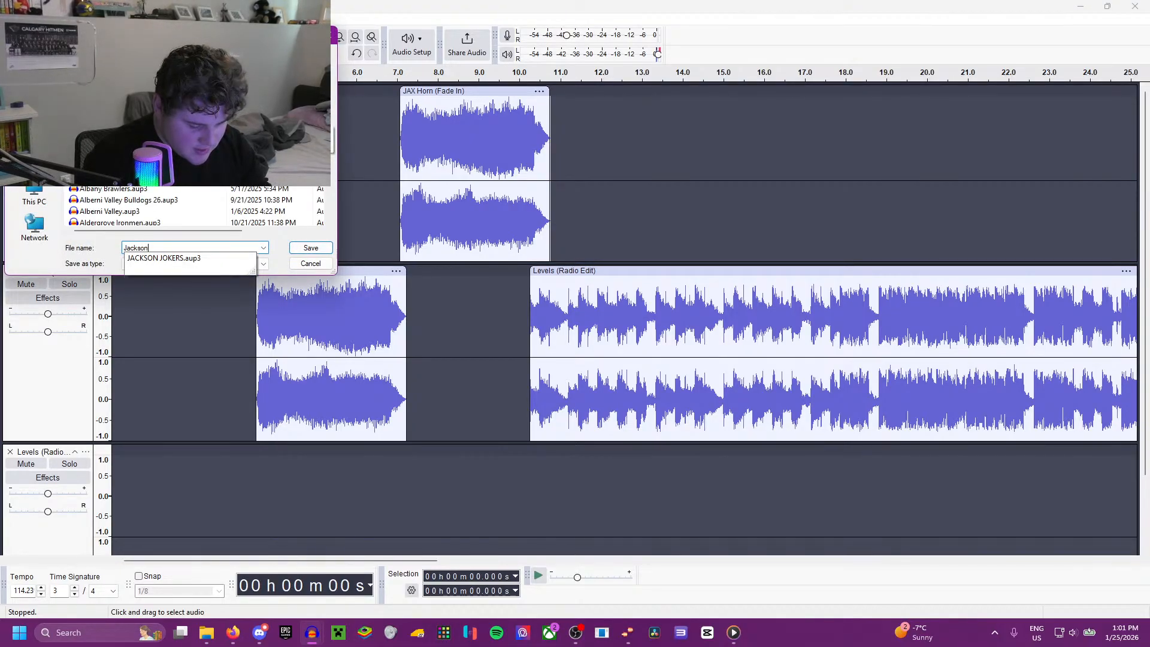
{"action": "type", "text": "ville Icemen"}
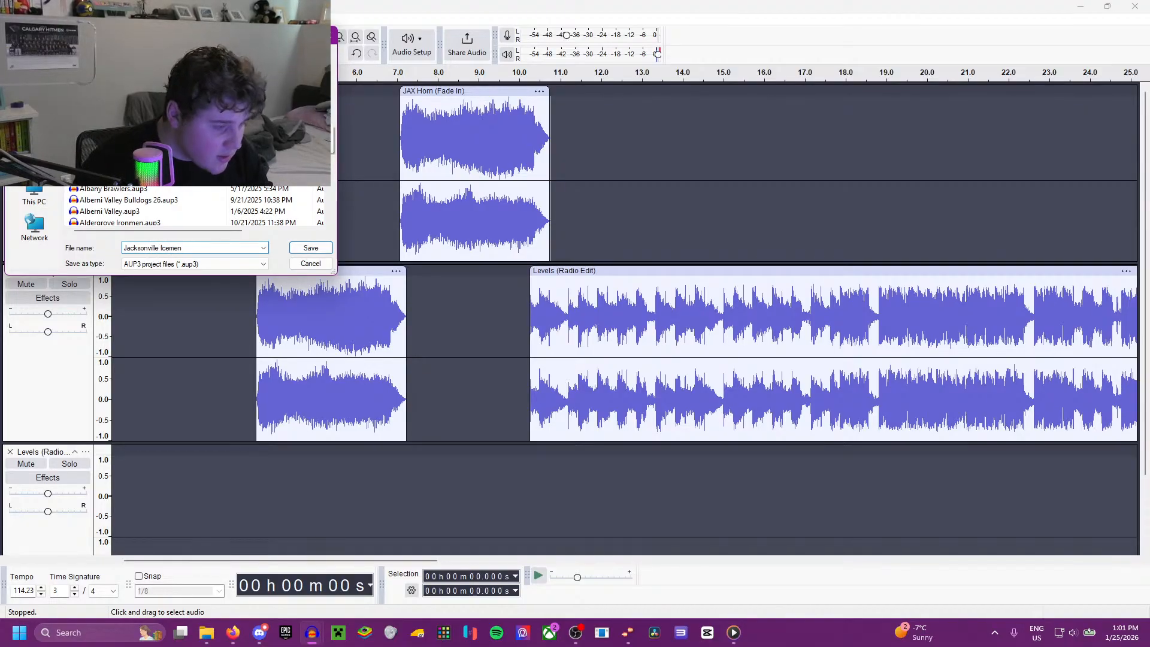
{"action": "key", "text": "Return"}
Step: Export the entire project as Jacksonville Icemen.wav to the ECHL 2026 folder with all metadata tags cleared
{"action": "left_click", "coordinate": [11, 19]}
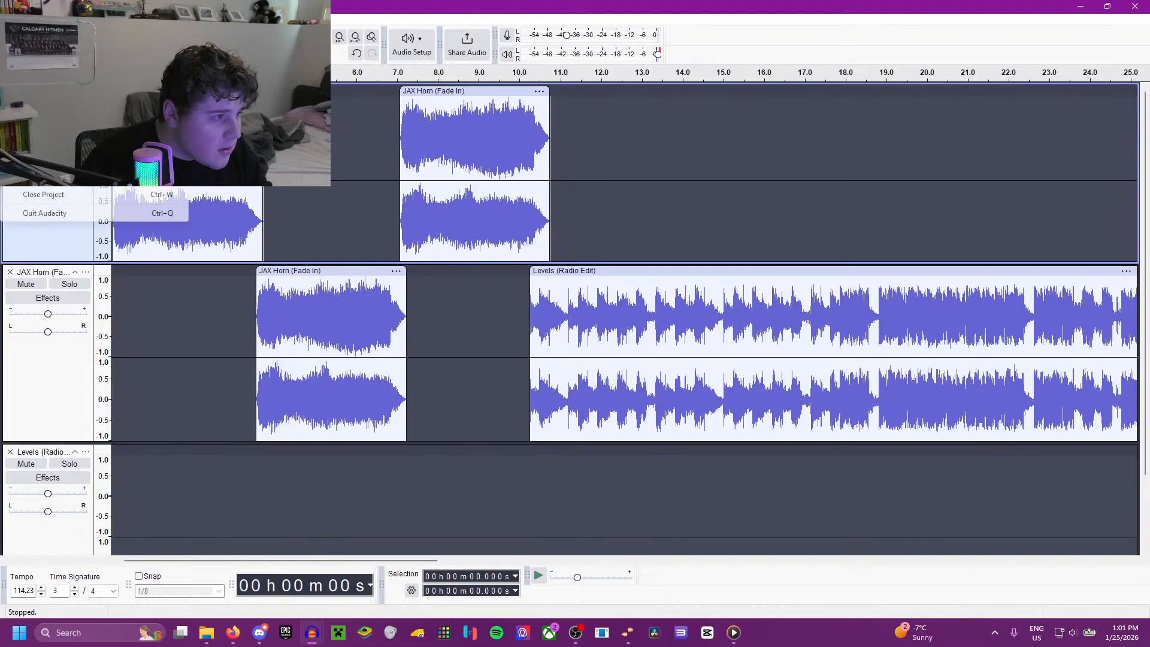
{"action": "left_click", "coordinate": [45, 149]}
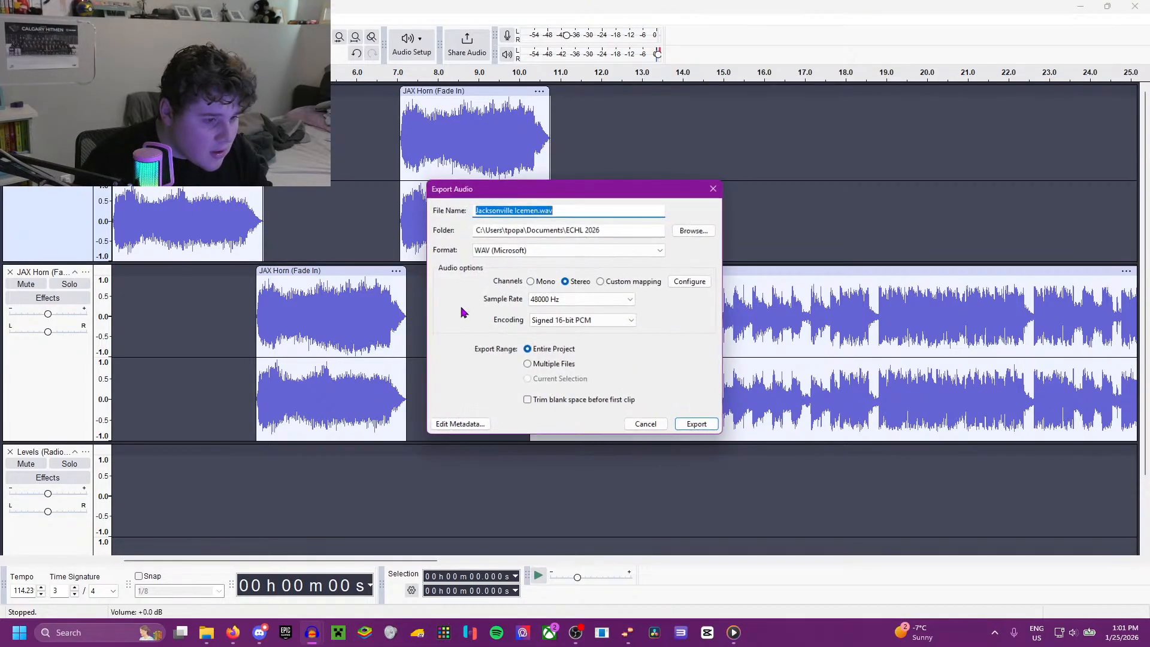
{"action": "left_click", "coordinate": [477, 426]}
{"action": "left_click", "coordinate": [626, 385]}
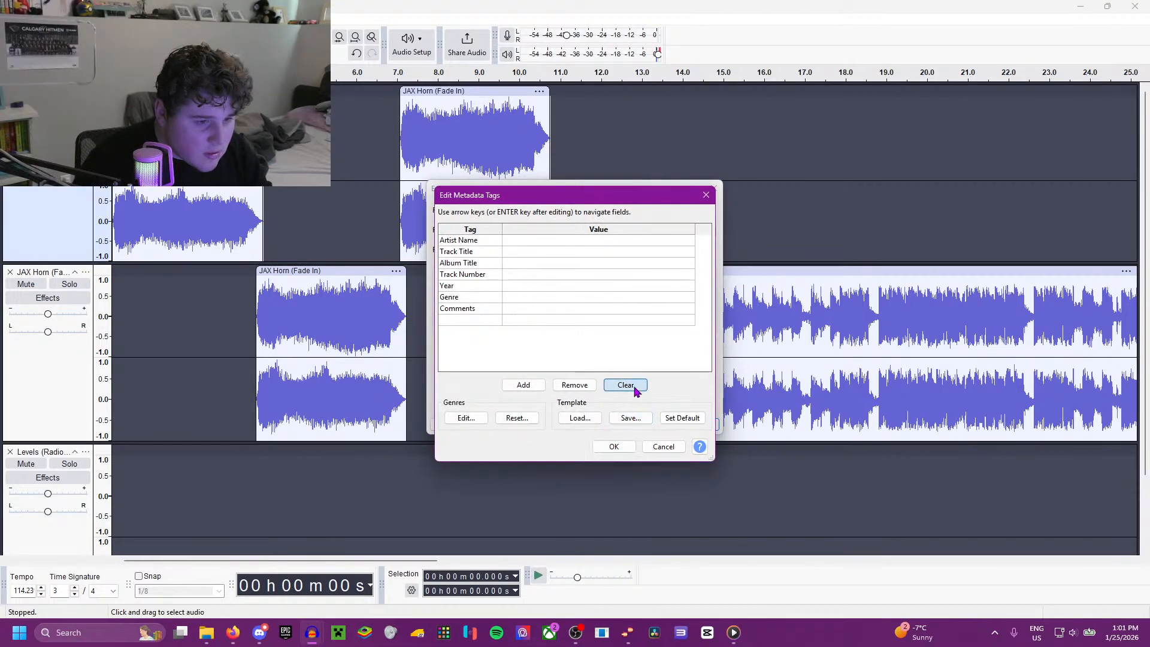
{"action": "left_click", "coordinate": [613, 446]}
{"action": "left_click", "coordinate": [698, 425]}
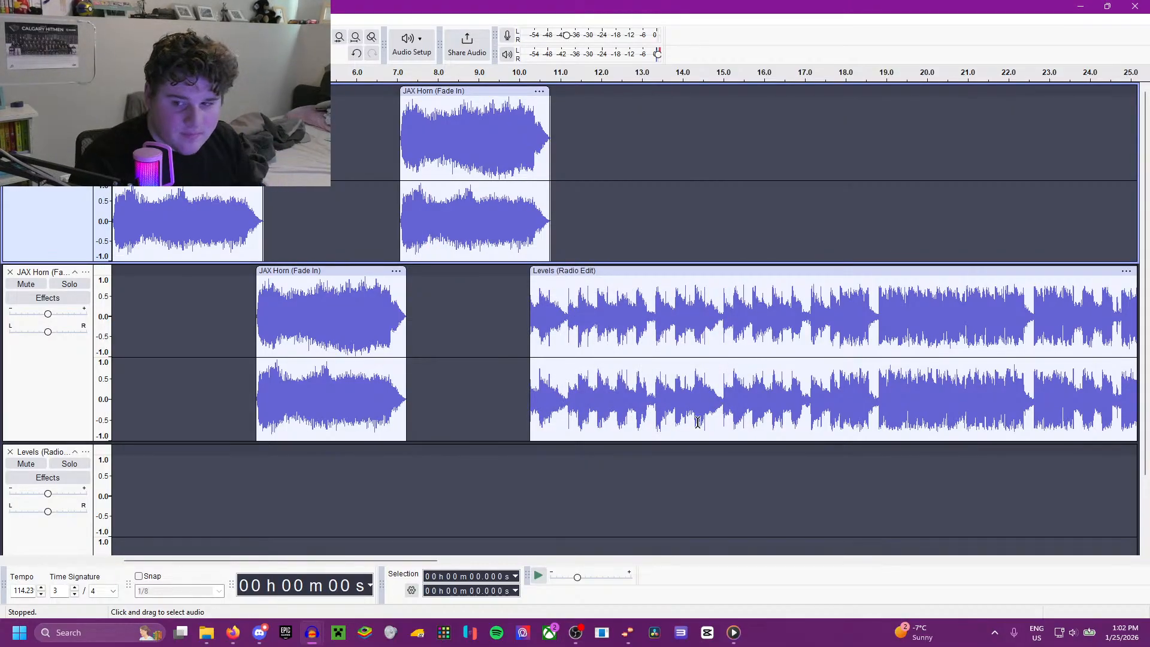
Step: Check the ECHL affiliations list in Firefox for the team after Jacksonville and return to Audacity
{"action": "left_click", "coordinate": [207, 634]}
{"action": "left_click", "coordinate": [233, 633]}
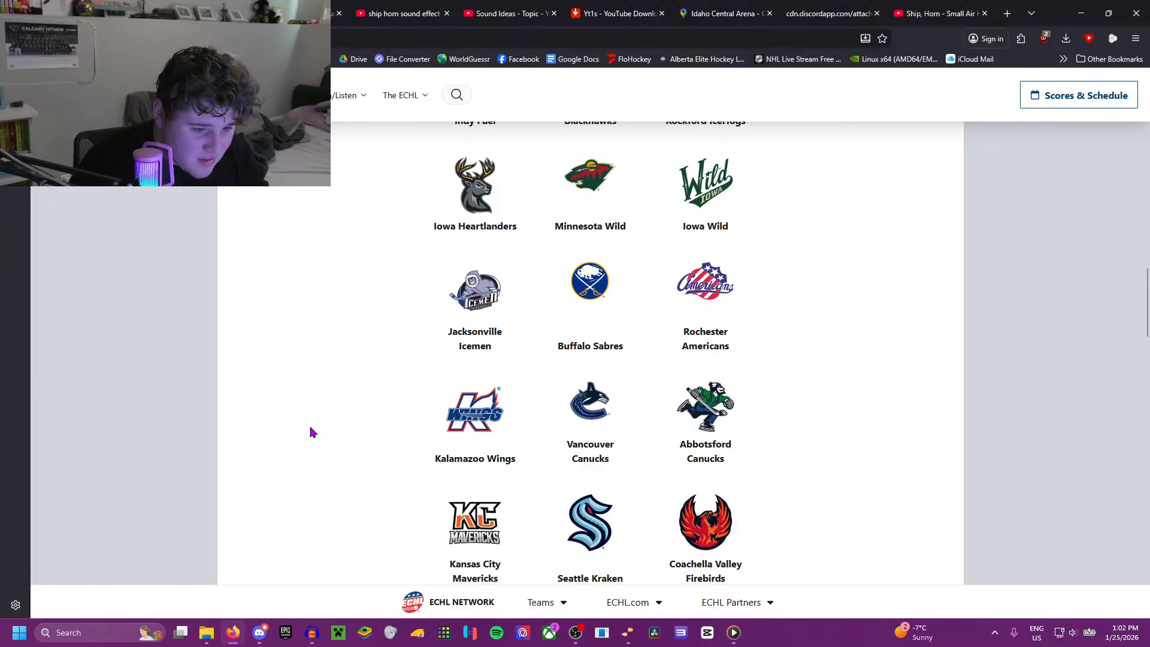
{"action": "scroll", "coordinate": [311, 432], "scroll_direction": "down", "scroll_amount": 4}
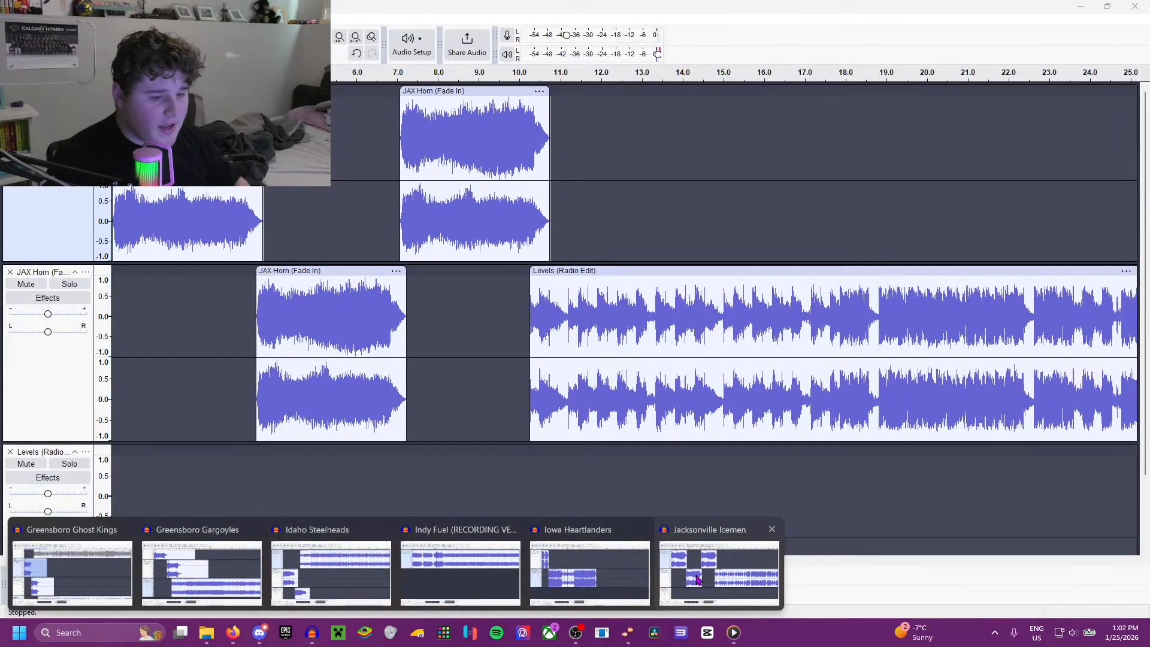
{"action": "left_click", "coordinate": [688, 577]}
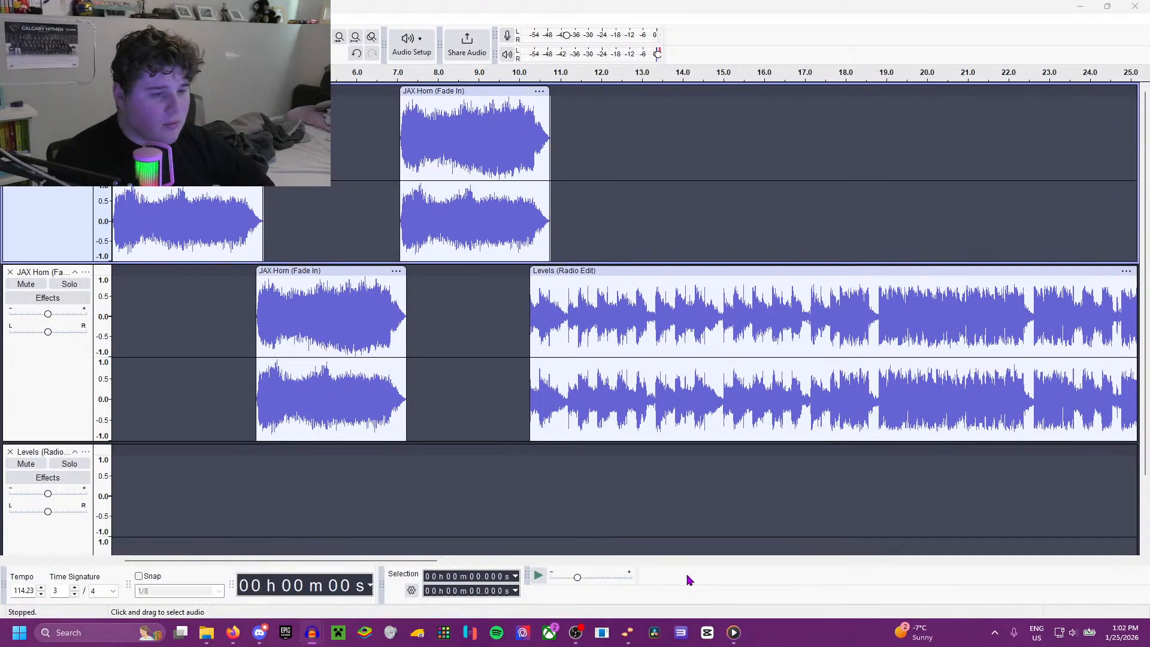
Step: Start a new empty project and switch to Firefox to review the ECHL teams around the Kansas City Mavericks
{"action": "left_click", "coordinate": [10, 19]}
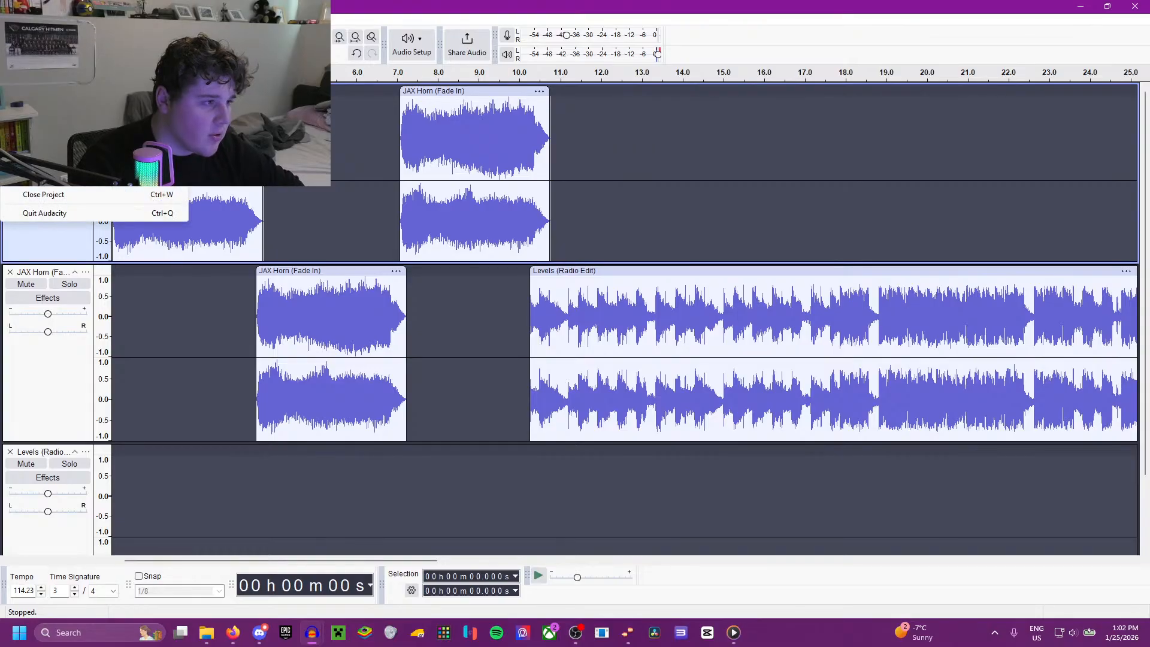
{"action": "left_click", "coordinate": [20, 33]}
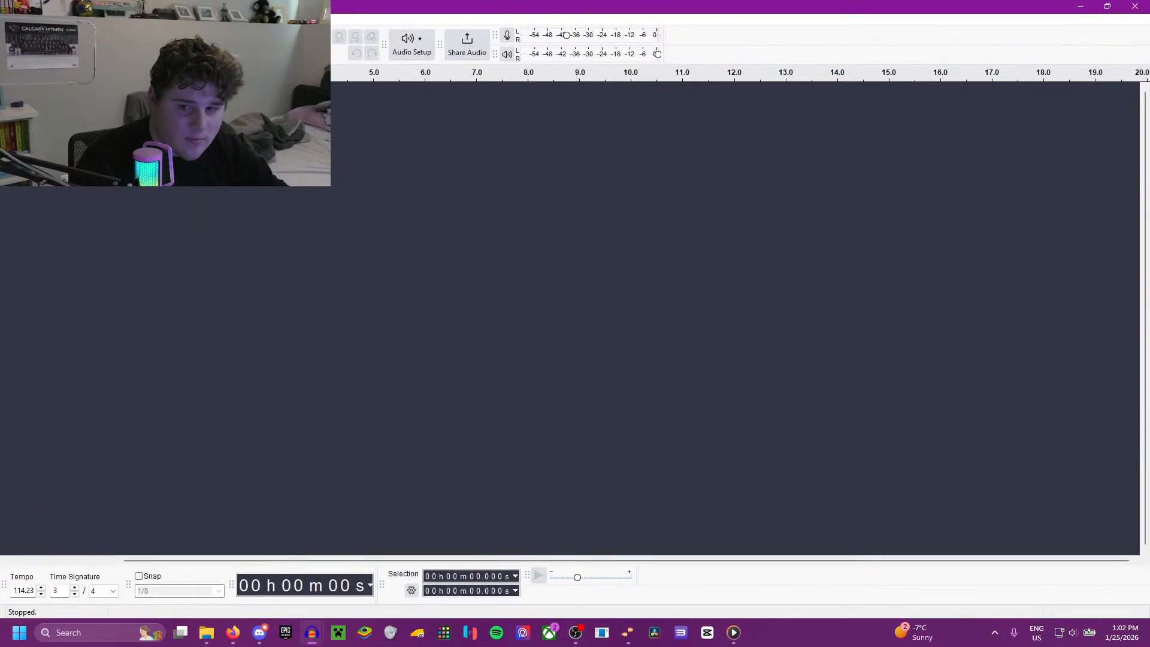
{"action": "left_click", "coordinate": [233, 633]}
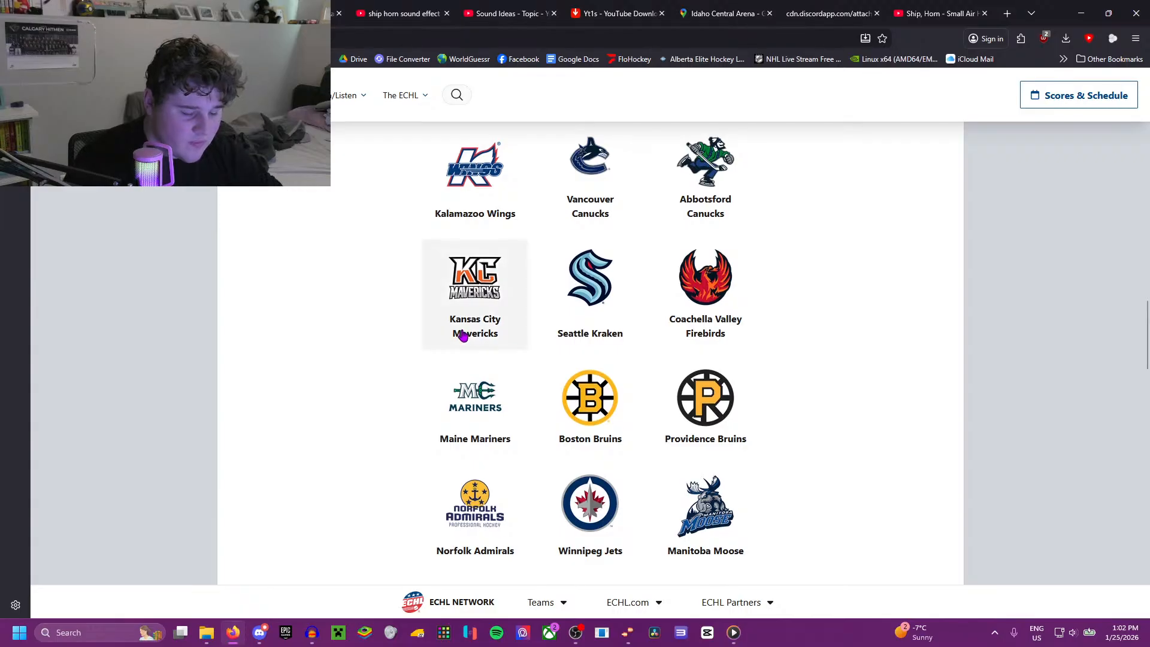
{"action": "scroll", "coordinate": [463, 334], "scroll_direction": "down", "scroll_amount": 5}
{"action": "scroll", "coordinate": [462, 335], "scroll_direction": "up", "scroll_amount": 3}
{"action": "scroll", "coordinate": [465, 330], "scroll_direction": "up", "scroll_amount": 2}
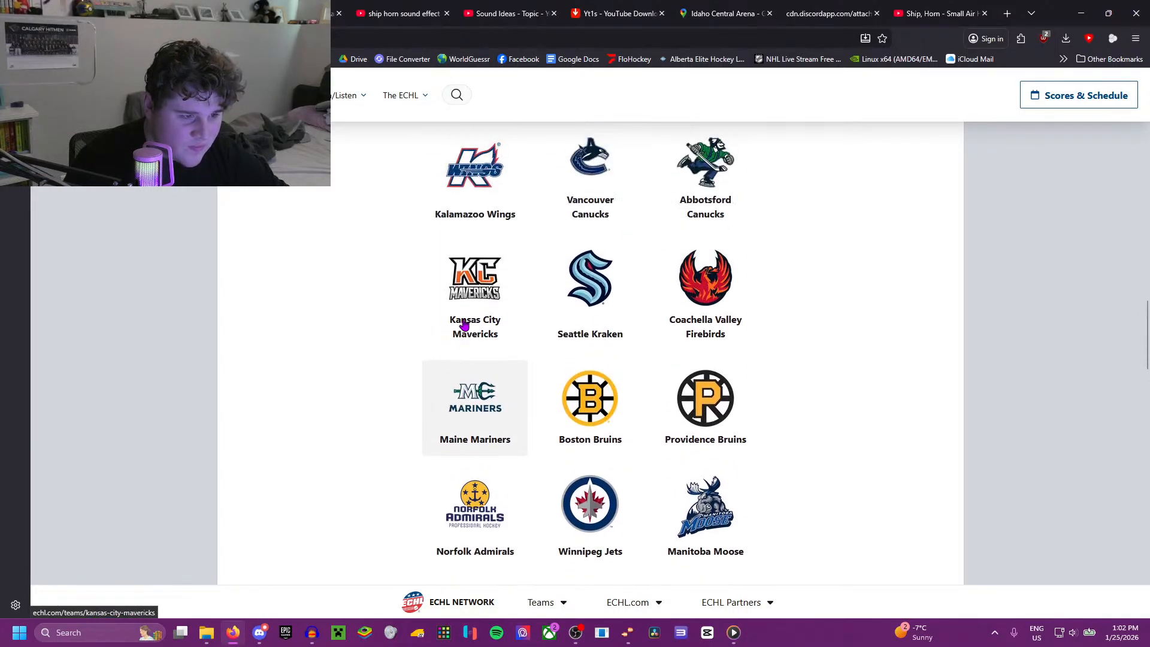
Step: Search YouTube for "the horn king" in place of the ship horn sound effect search
{"action": "left_click", "coordinate": [420, 13]}
{"action": "triple_click", "coordinate": [456, 84]}
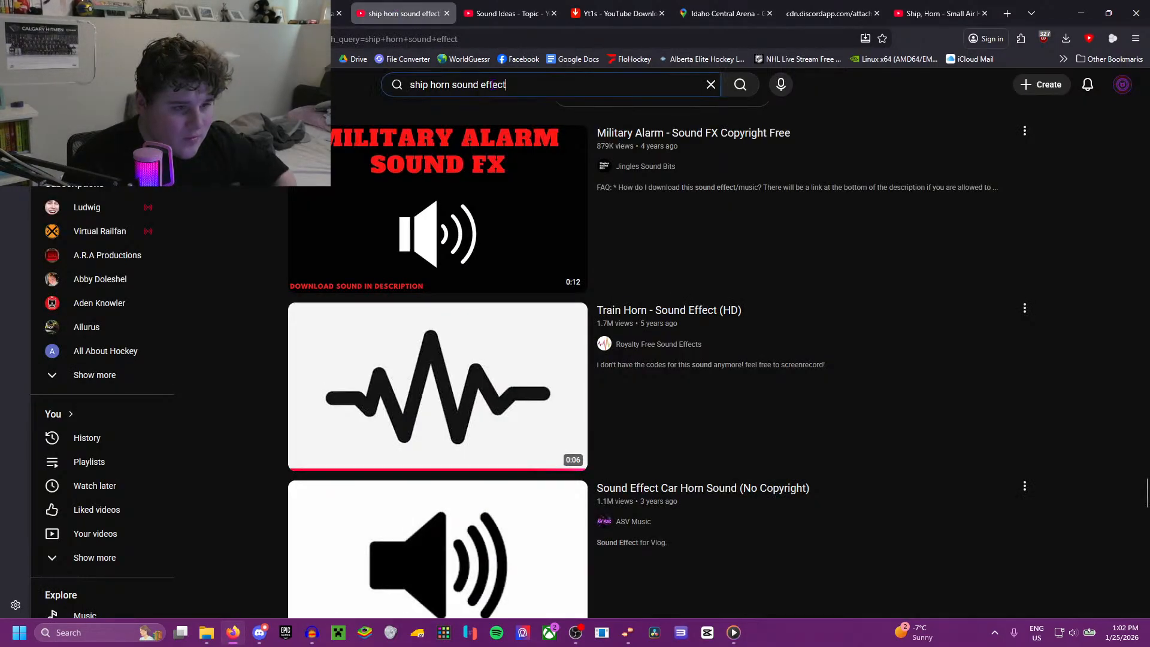
{"action": "type", "text": "the horn king"}
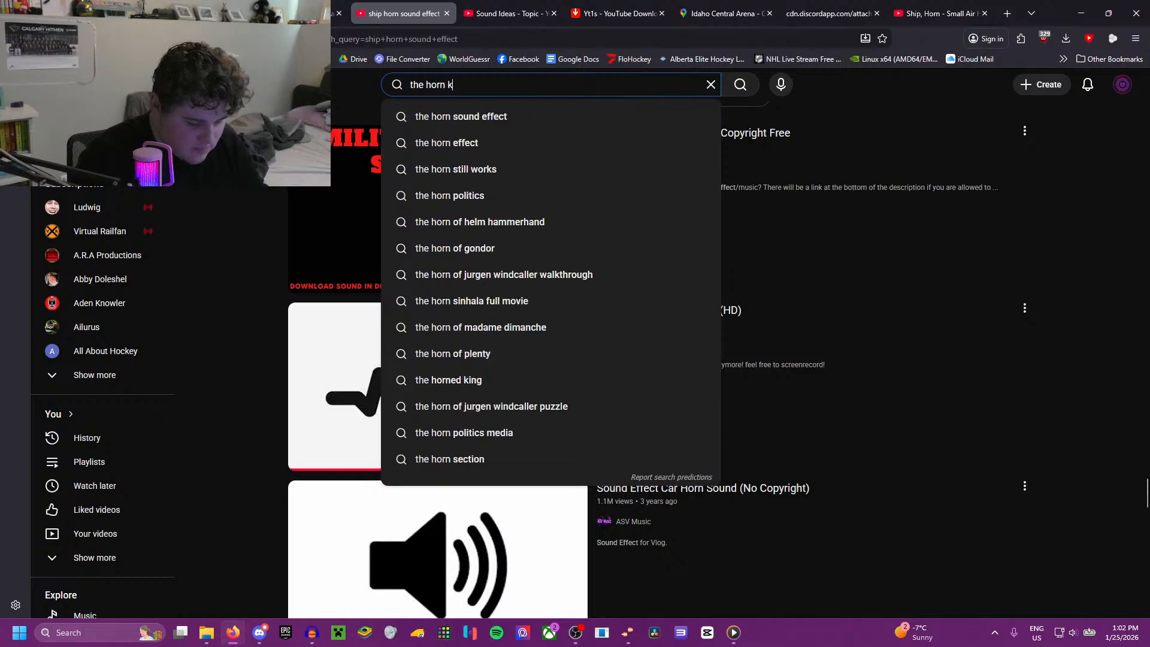
{"action": "key", "text": "Return"}
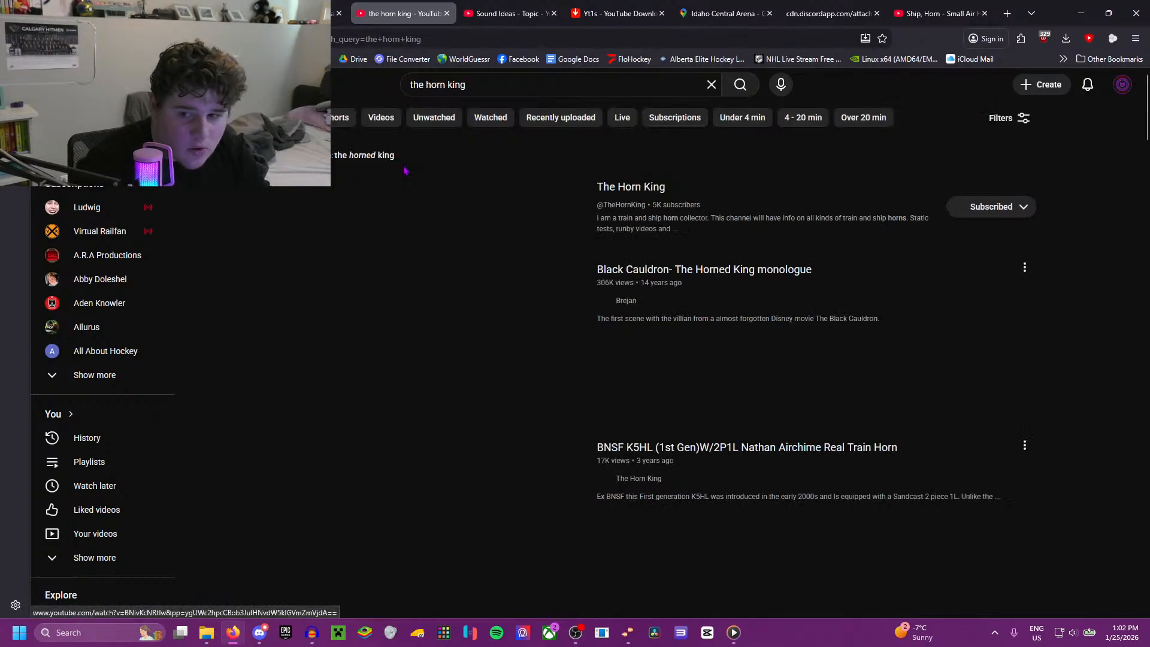
Step: Open The Horn King channel's Kahlenberg Ship Horns playlist and play the Kahlenberg T3 Ship/Yacht Horn video
{"action": "left_click", "coordinate": [454, 217]}
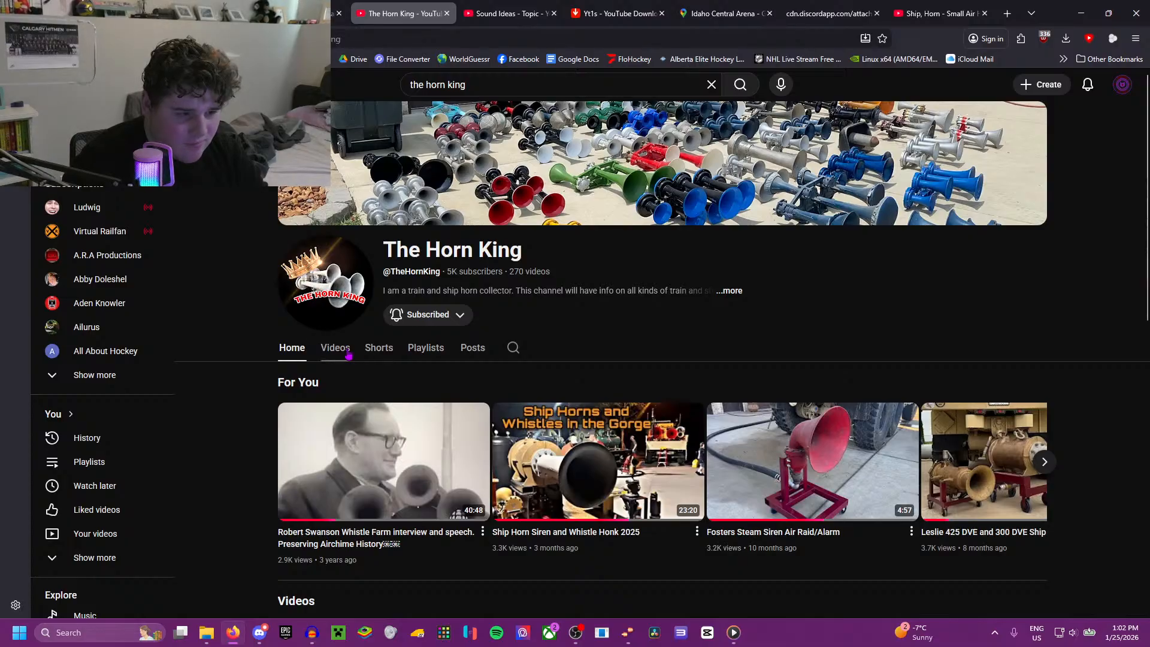
{"action": "left_click", "coordinate": [348, 352]}
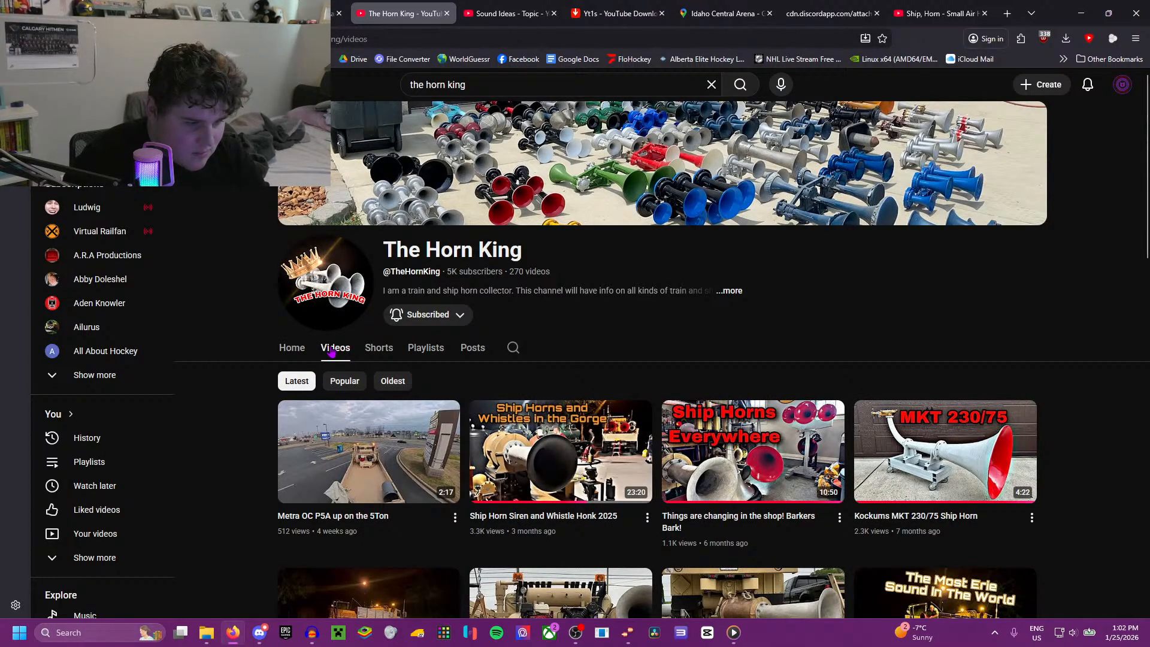
{"action": "scroll", "coordinate": [331, 352], "scroll_direction": "down", "scroll_amount": 2}
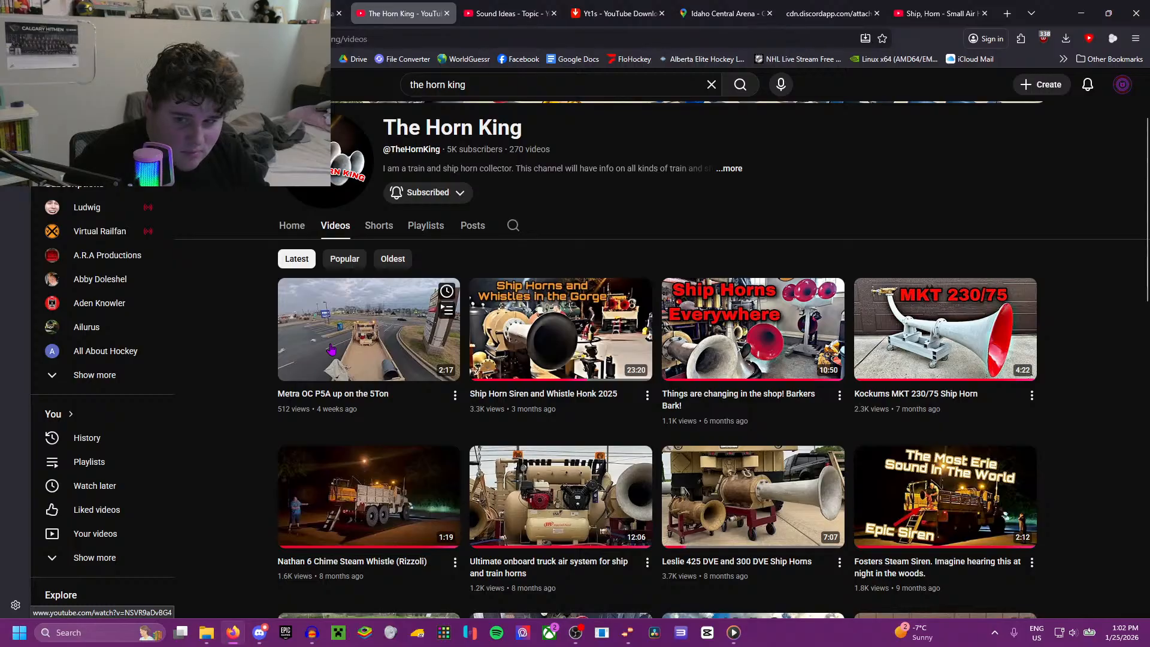
{"action": "left_click", "coordinate": [426, 225]}
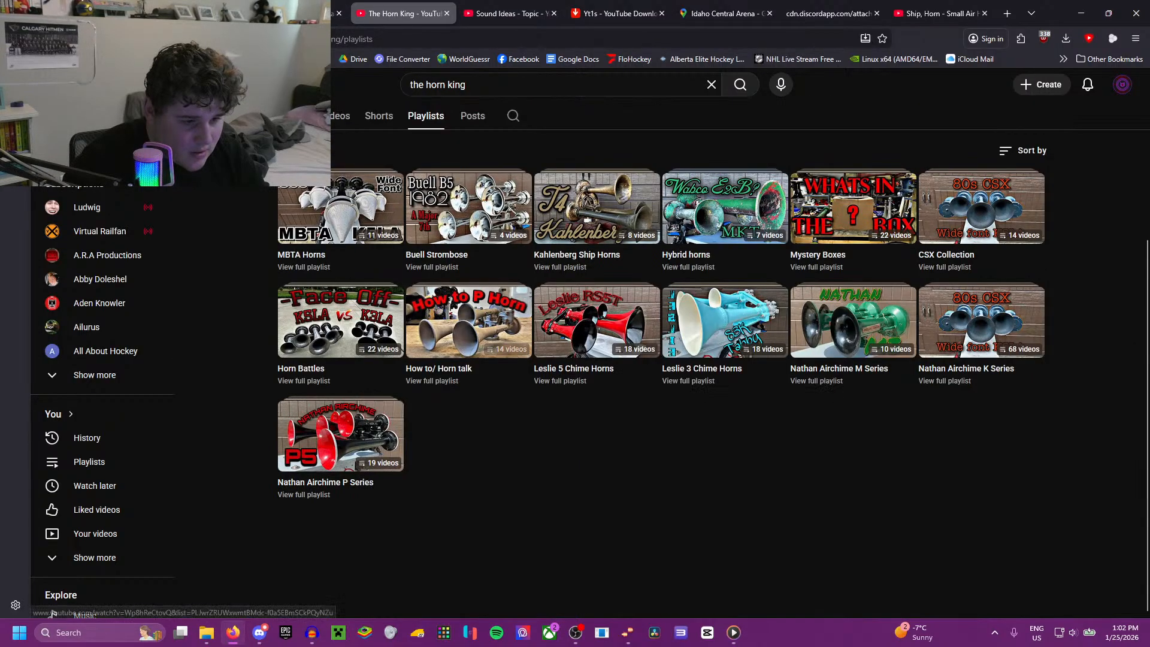
{"action": "left_click", "coordinate": [584, 216]}
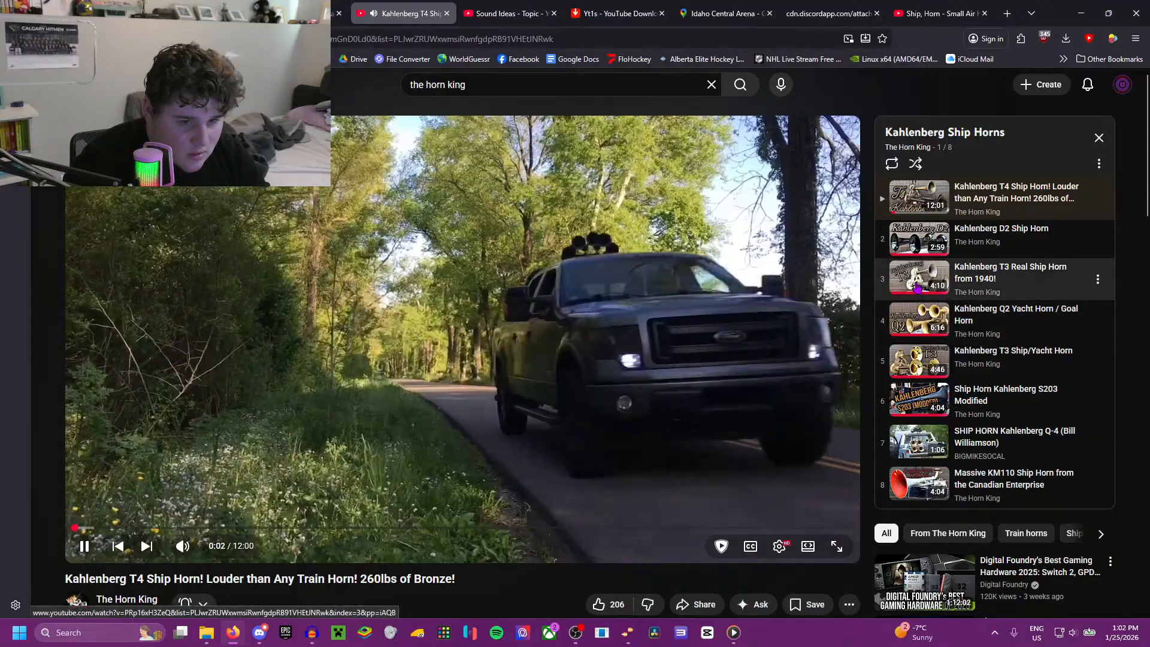
{"action": "left_click", "coordinate": [918, 288]}
{"action": "left_click", "coordinate": [918, 360]}
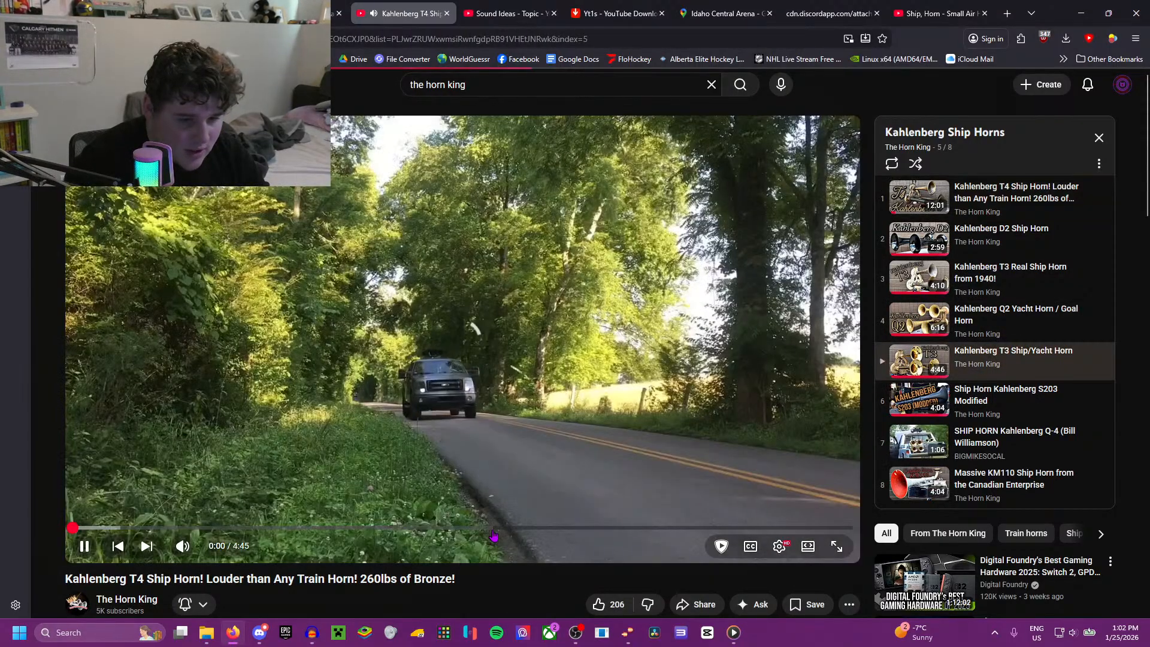
Step: Skip through the Kahlenberg T3 video to the outdoor horn demonstration, just before 3:17
{"action": "key", "text": "l"}
{"action": "key", "text": "l"}
{"action": "key", "text": "l"}
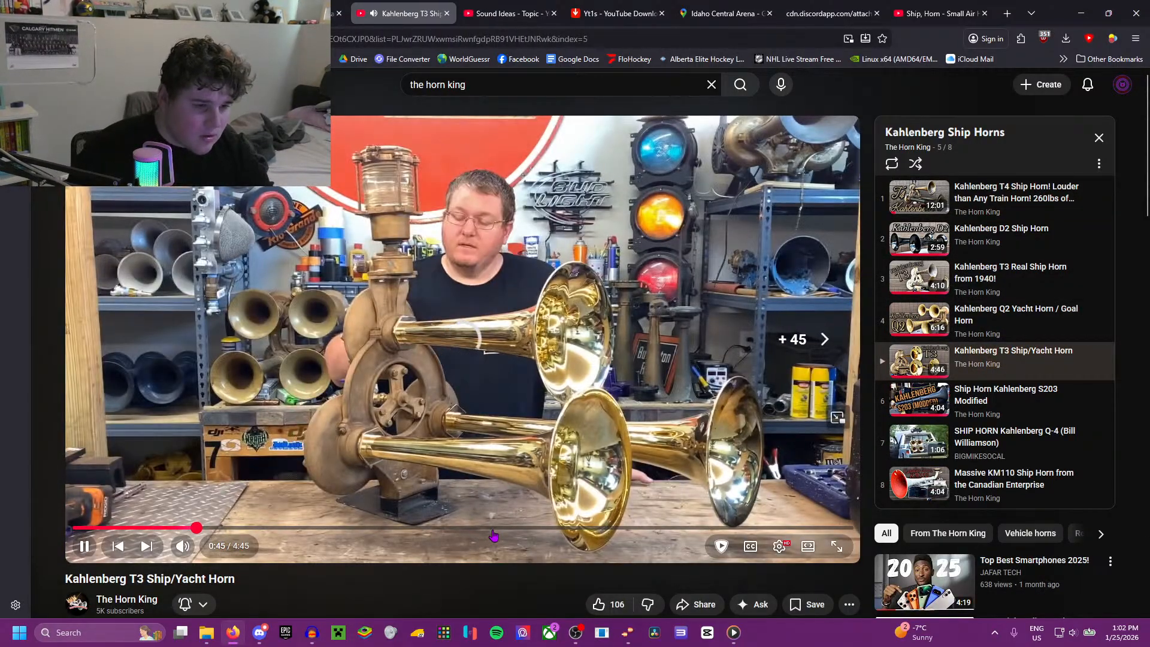
{"action": "key", "text": "l"}
{"action": "key", "text": "l"}
{"action": "key", "text": "l"}
{"action": "key", "text": "Right"}
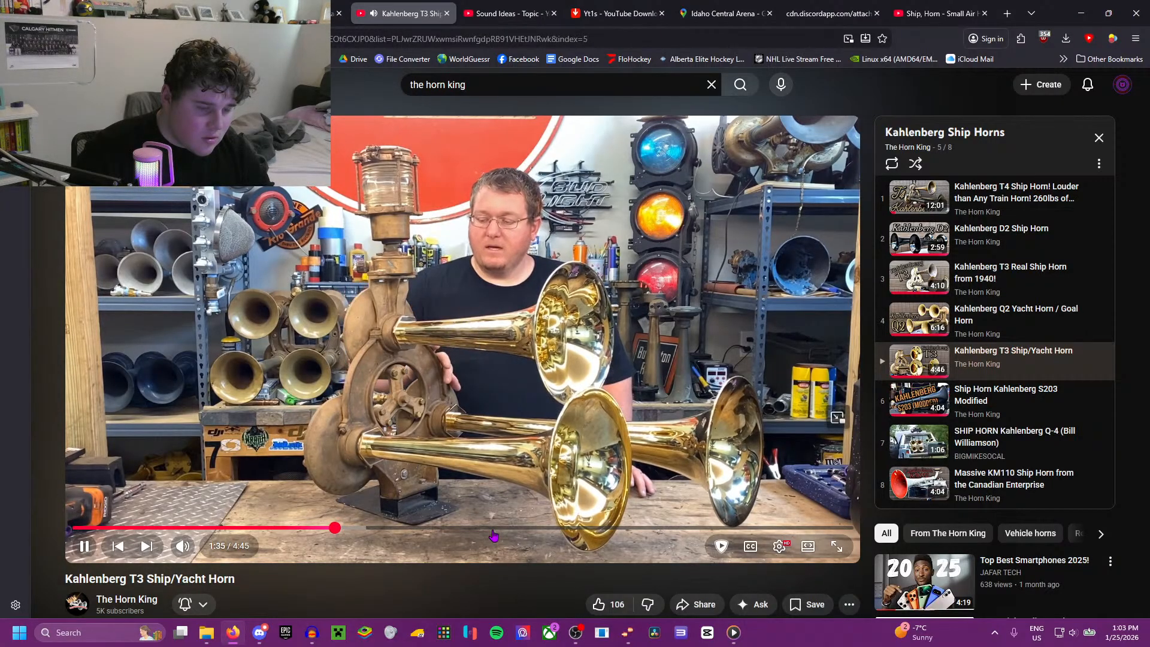
{"action": "key", "text": "l"}
{"action": "key", "text": "Right"}
{"action": "key", "text": "l"}
{"action": "key", "text": "l"}
{"action": "key", "text": "l"}
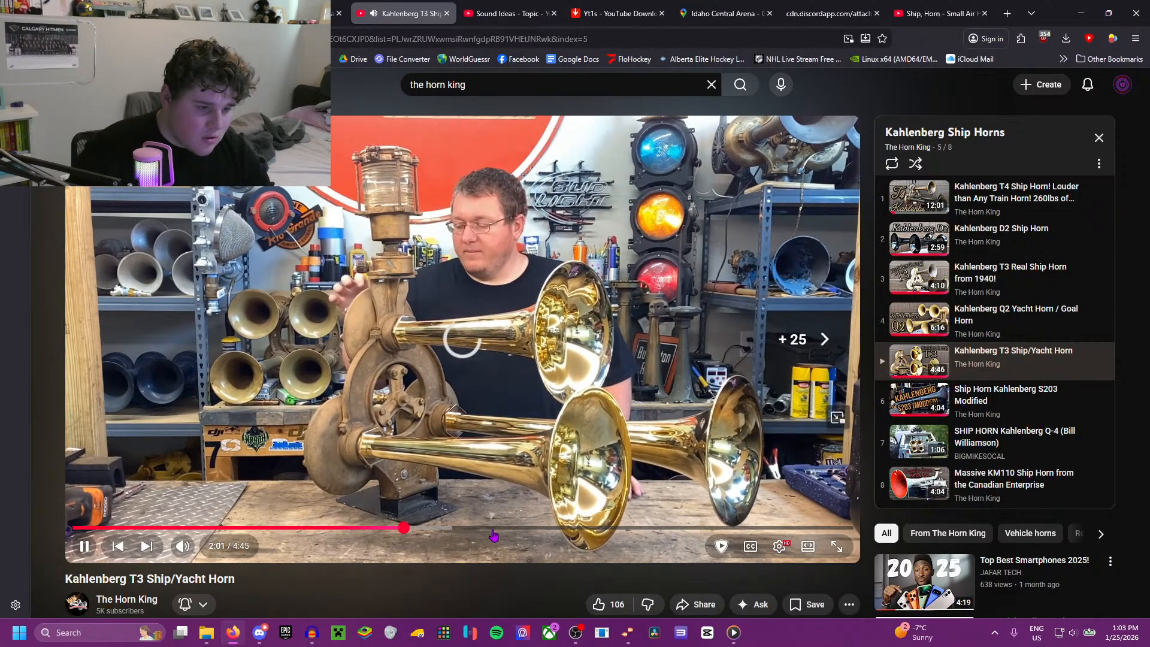
{"action": "key", "text": "l"}
{"action": "key", "text": "l"}
{"action": "key", "text": "l"}
{"action": "key", "text": "l"}
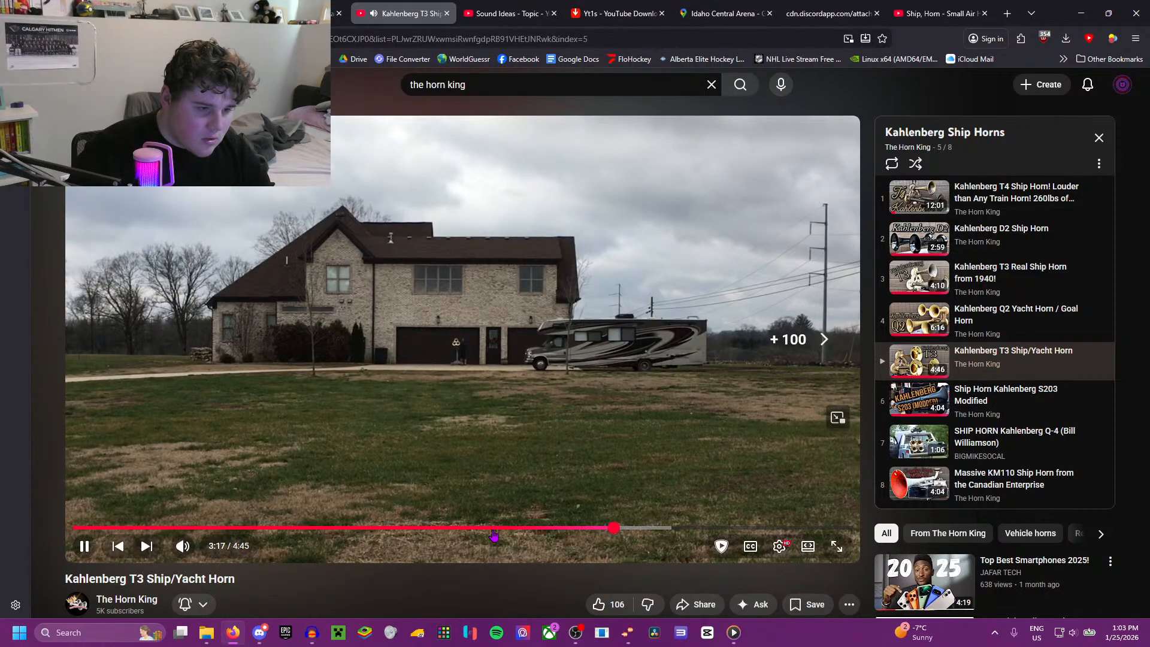
{"action": "key", "text": "Left"}
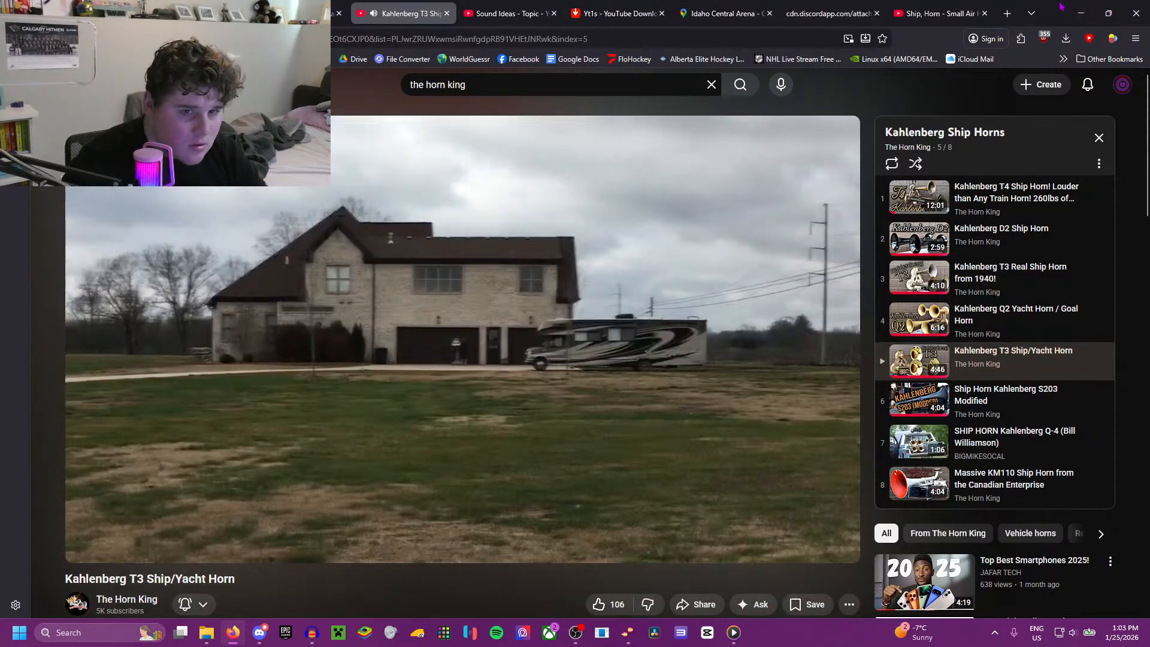
Step: Switch to Audacity, record the T3 horn blast into a new track, and play it back from about 1.5 s
{"action": "key", "text": "alt+Tab"}
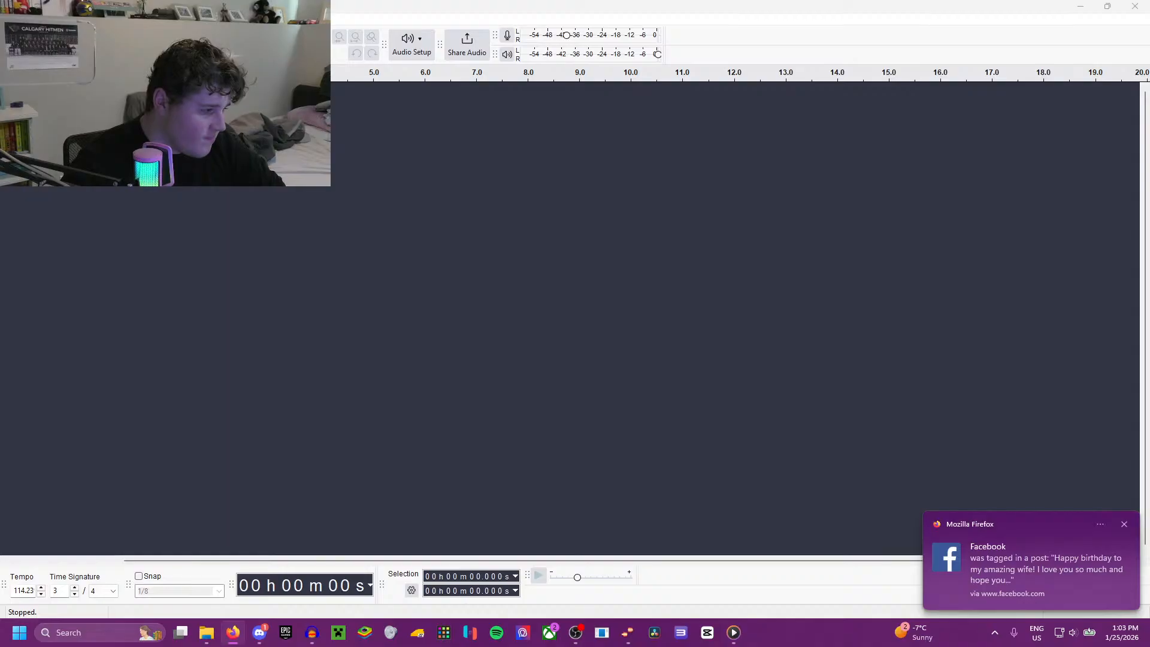
{"action": "left_click", "coordinate": [184, 44]}
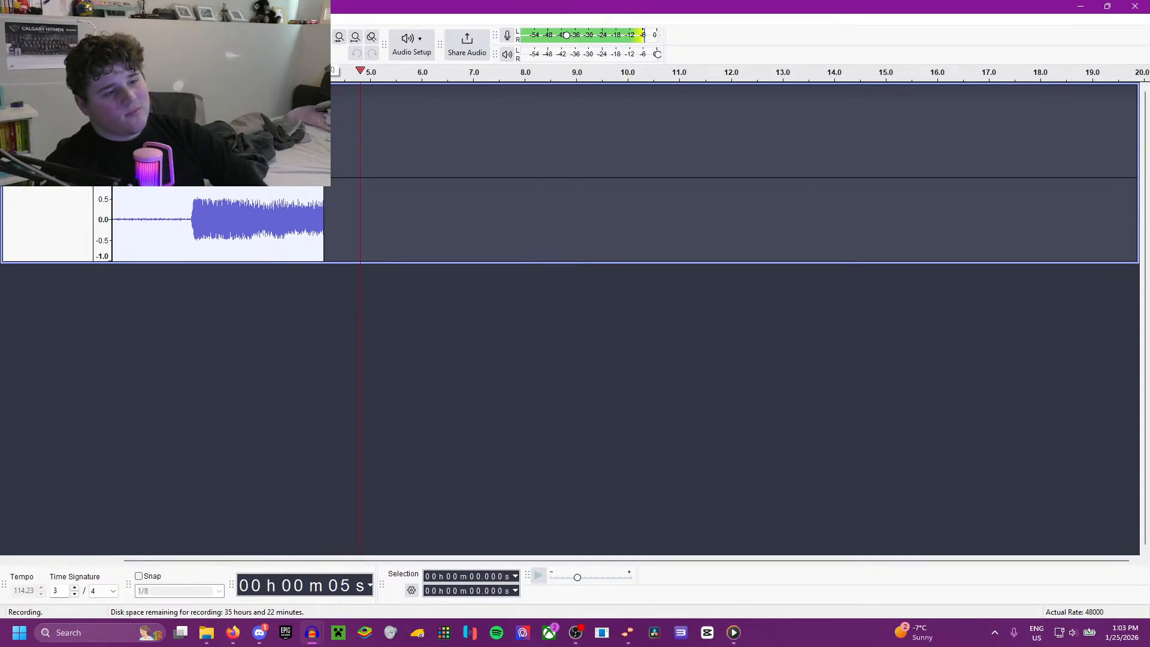
{"action": "key", "text": "space"}
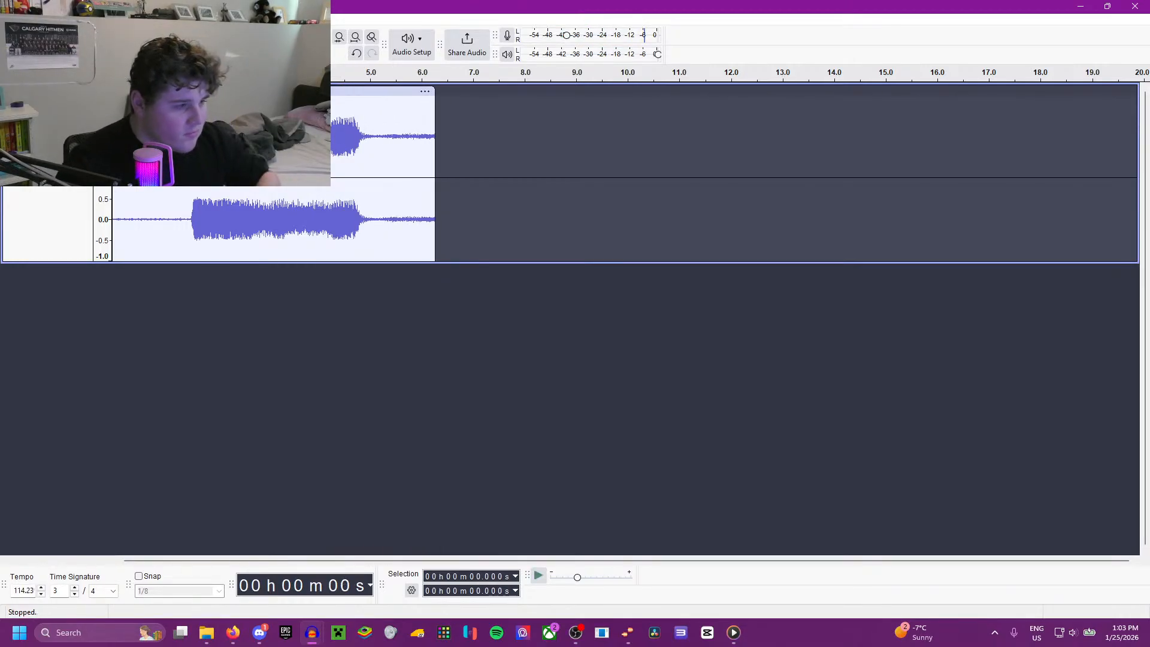
{"action": "left_click", "coordinate": [190, 222]}
{"action": "key", "text": "space"}
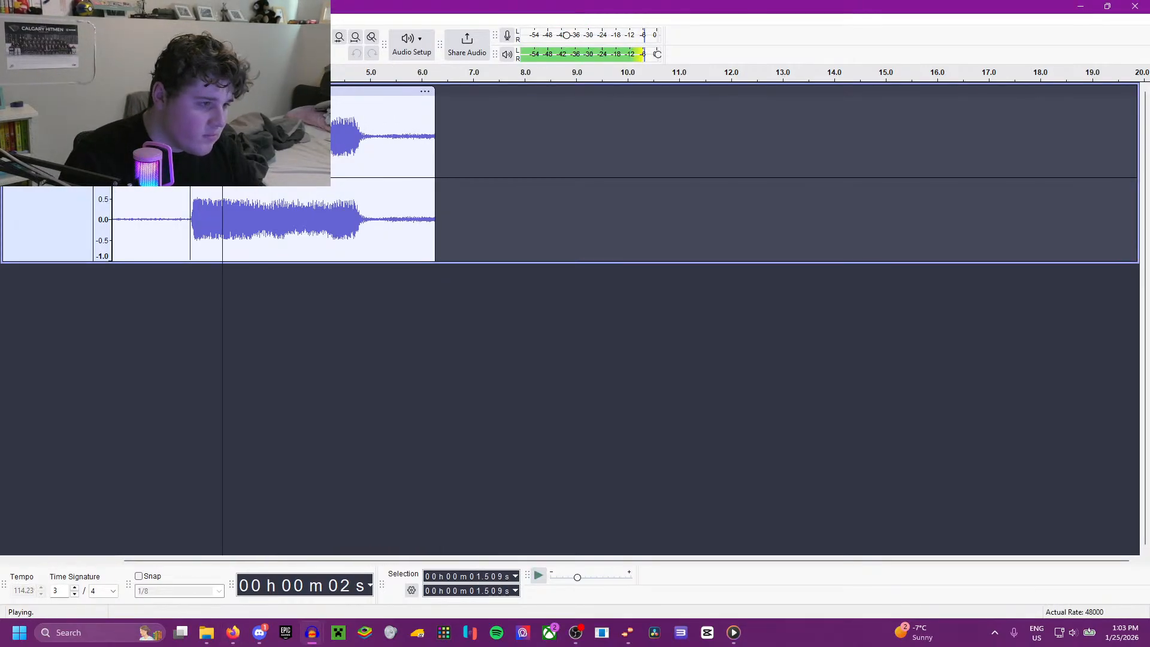
{"action": "key", "text": "space"}
{"action": "left_click_drag", "start_coordinate": [360, 0], "coordinate": [362, 3]}
Step: Switch to FloHockey in Firefox, open the Home replay of Toledo vs Kalamazoo from Jan 24, and jump to about 1:02:52
{"action": "left_click", "coordinate": [318, 13]}
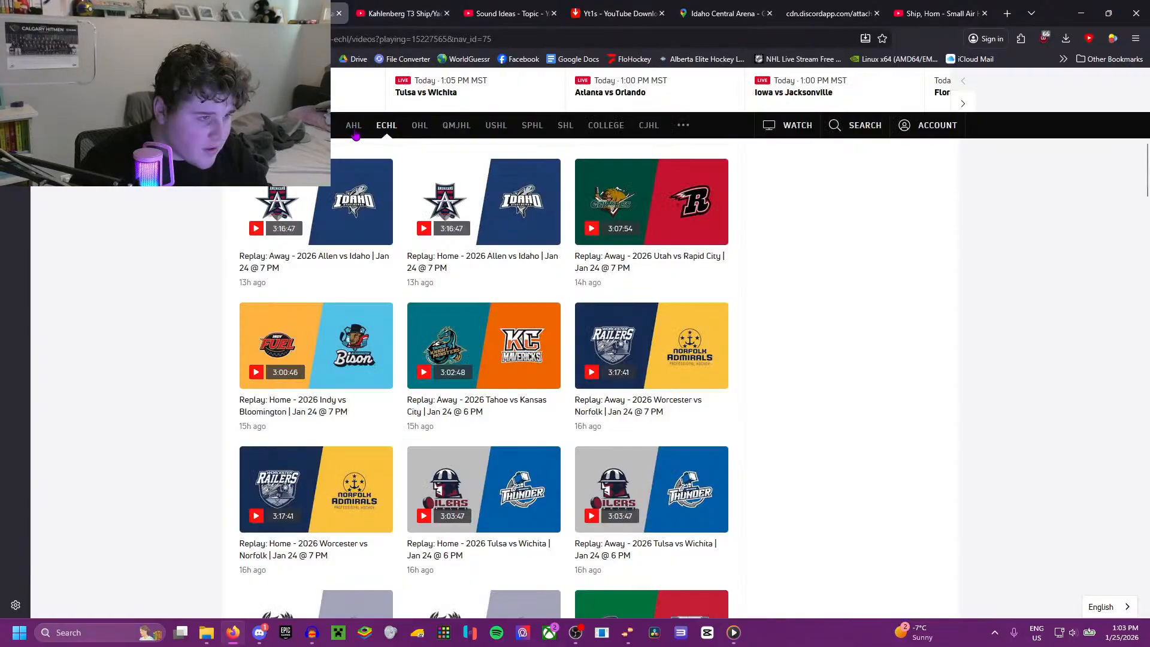
{"action": "scroll", "coordinate": [526, 313], "scroll_direction": "down", "scroll_amount": 20}
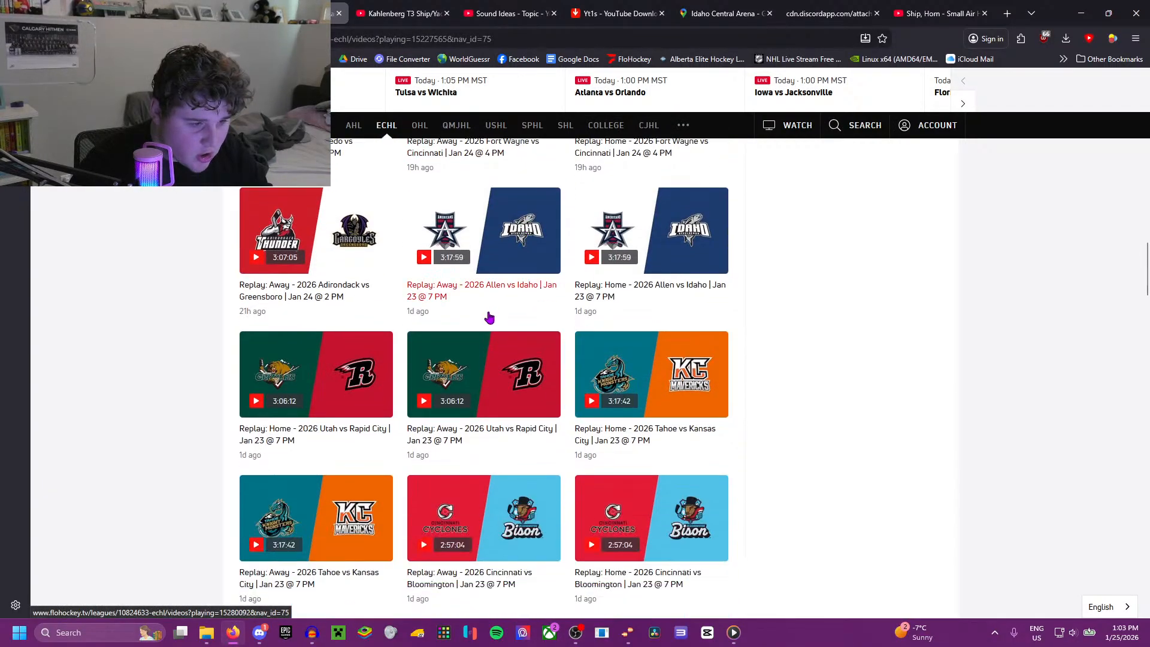
{"action": "scroll", "coordinate": [490, 318], "scroll_direction": "down", "scroll_amount": 15}
{"action": "scroll", "coordinate": [489, 317], "scroll_direction": "down", "scroll_amount": 10}
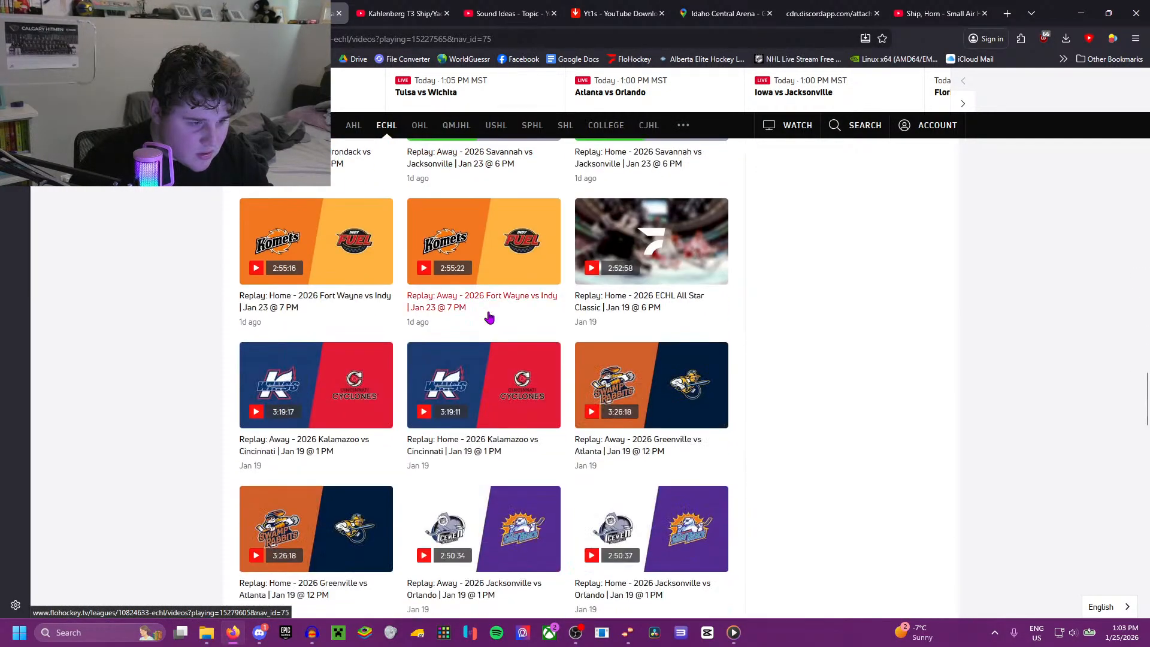
{"action": "scroll", "coordinate": [490, 317], "scroll_direction": "up", "scroll_amount": 15}
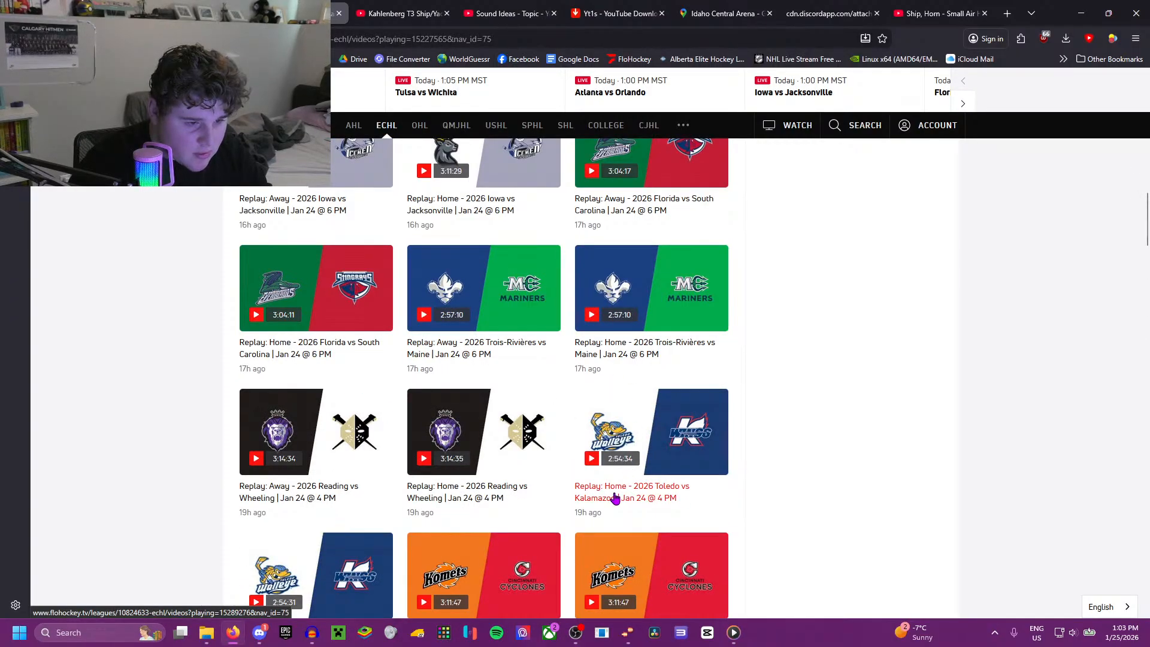
{"action": "left_click", "coordinate": [615, 499]}
{"action": "scroll", "coordinate": [493, 465], "scroll_direction": "up", "scroll_amount": 3}
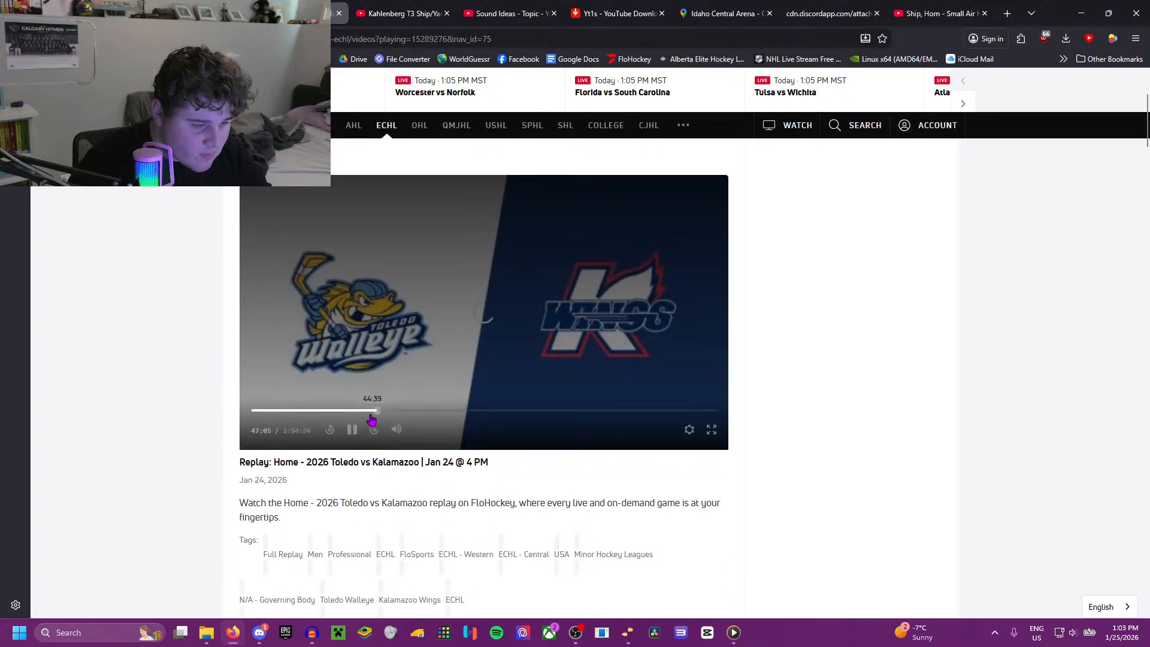
{"action": "scroll", "coordinate": [372, 420], "scroll_direction": "up", "scroll_amount": 2}
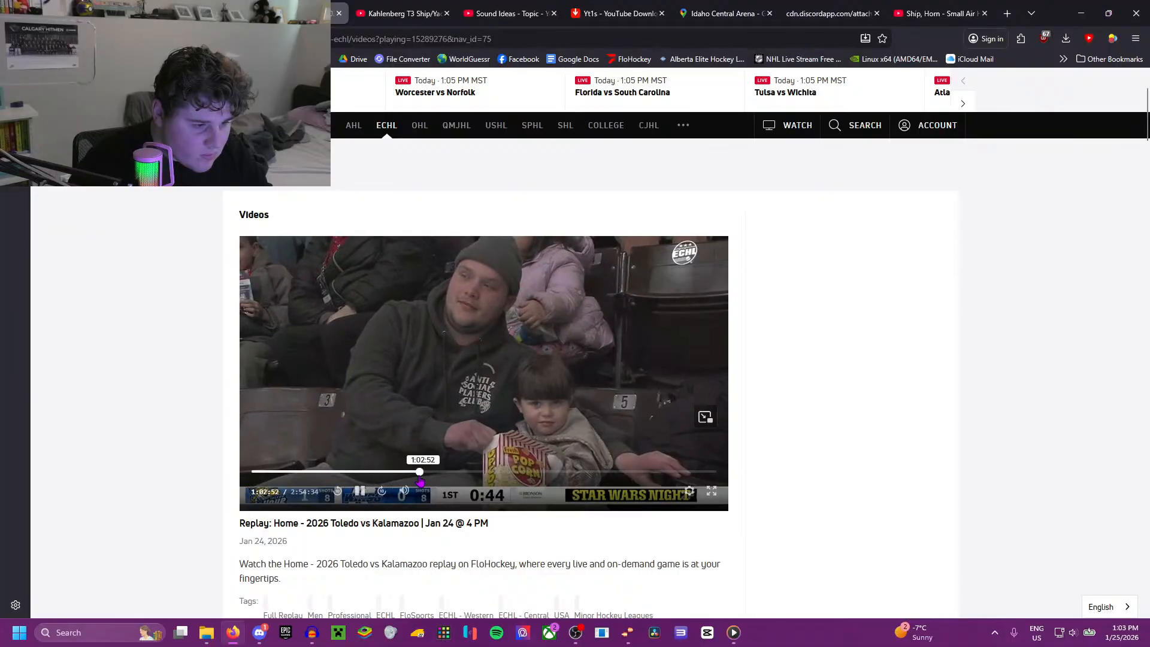
Step: Open the Away replay of Toledo vs Kalamazoo from Jan 24 and check the score around 51 minutes in
{"action": "scroll", "coordinate": [421, 481], "scroll_direction": "down", "scroll_amount": 15}
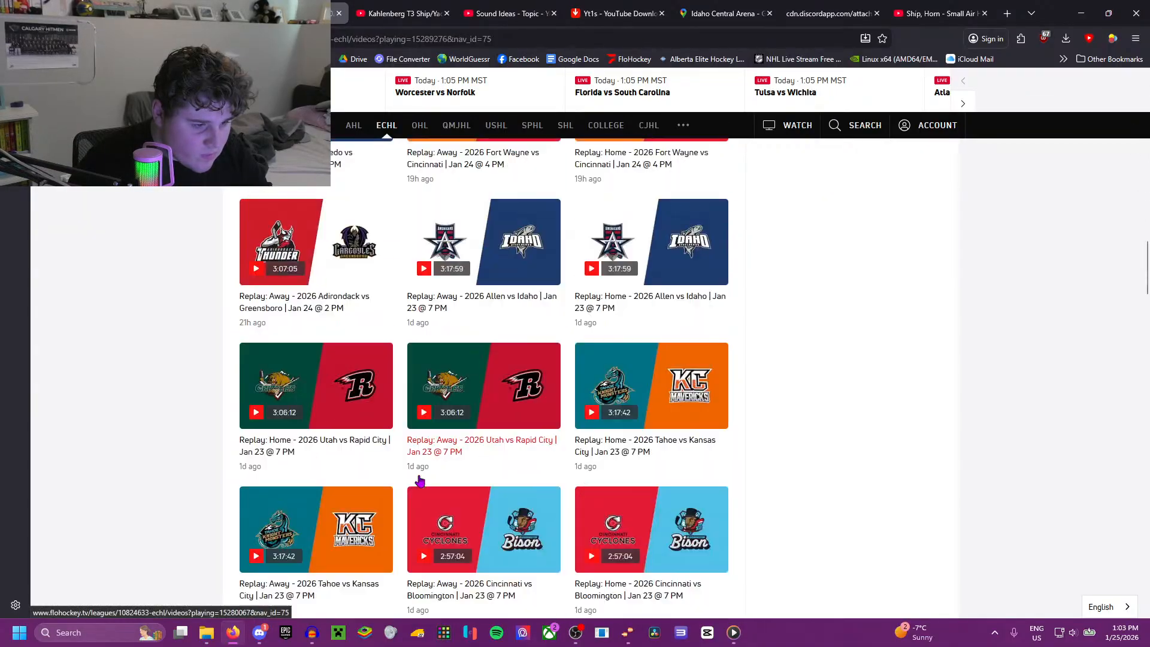
{"action": "scroll", "coordinate": [419, 478], "scroll_direction": "up", "scroll_amount": 6}
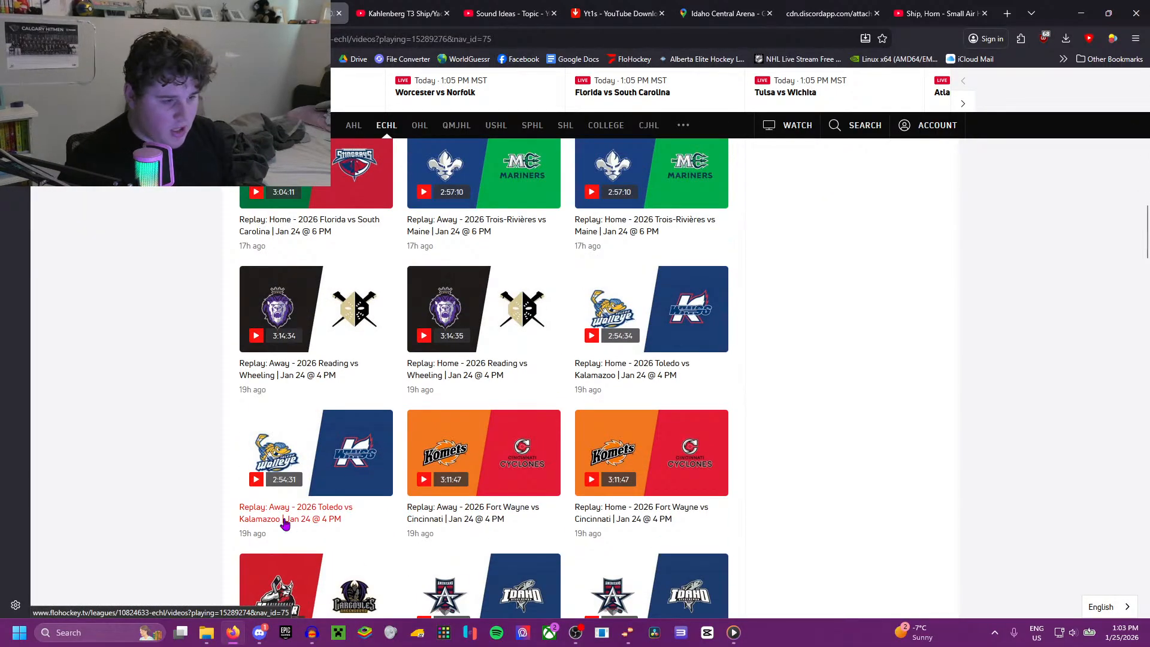
{"action": "left_click", "coordinate": [284, 519]}
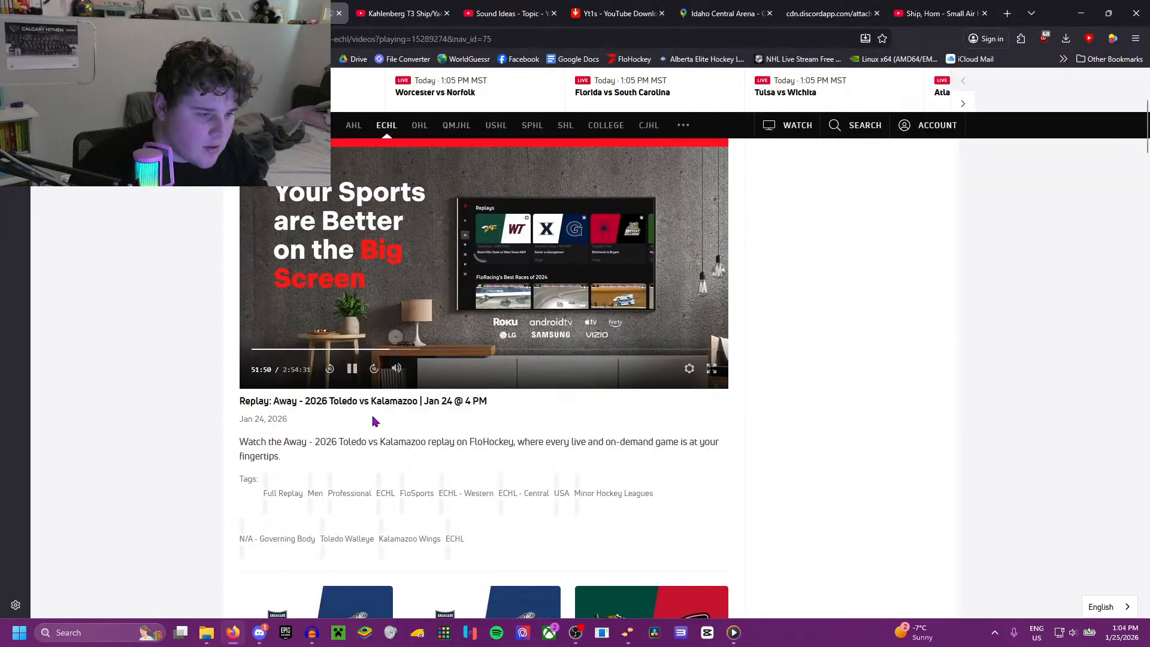
{"action": "scroll", "coordinate": [373, 421], "scroll_direction": "up", "scroll_amount": 1}
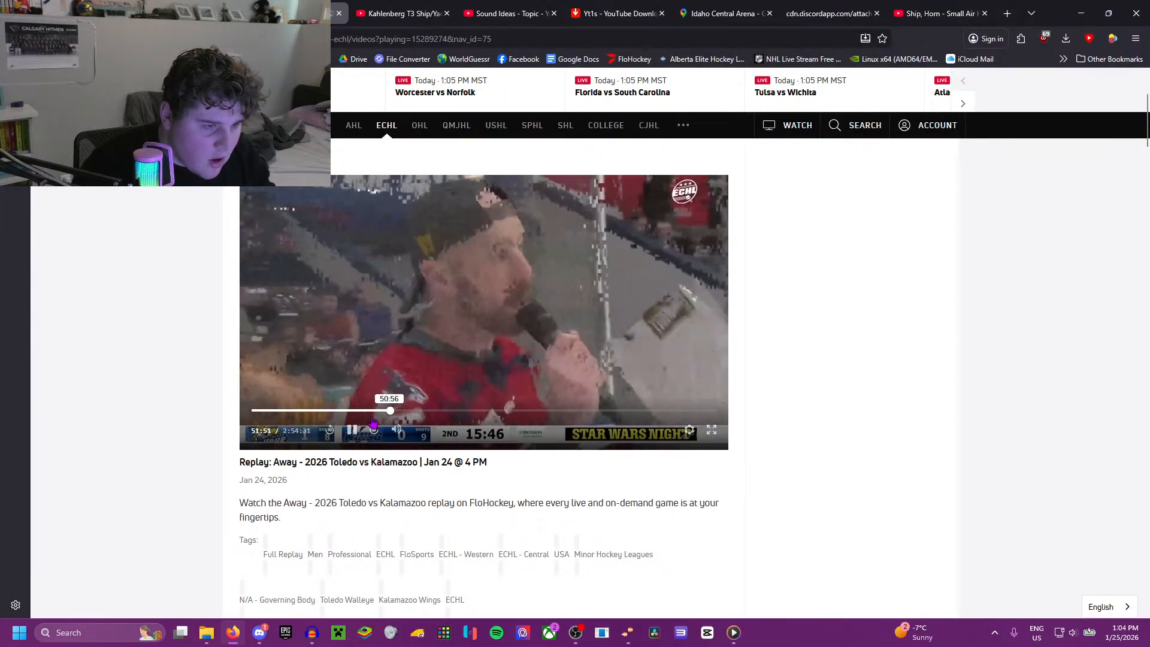
Step: Reopen the Home replay of Toledo vs Kalamazoo, scan the second period for a Kalamazoo goal in full screen, and leave full screen
{"action": "scroll", "coordinate": [378, 420], "scroll_direction": "down", "scroll_amount": 15}
{"action": "scroll", "coordinate": [622, 275], "scroll_direction": "up", "scroll_amount": 3}
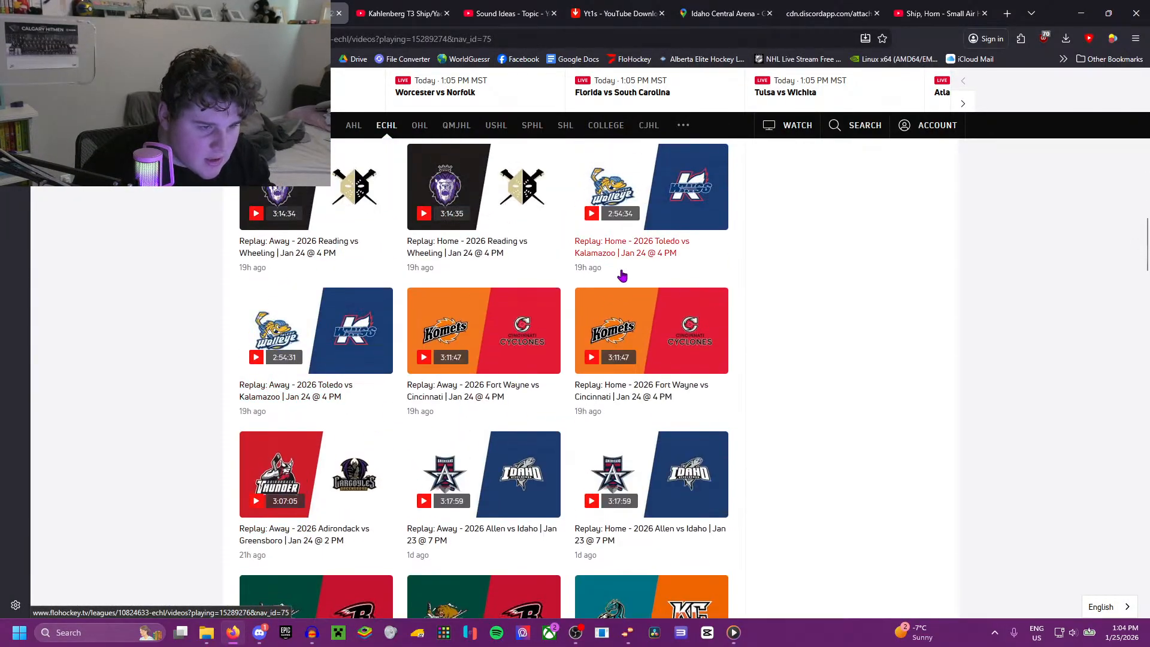
{"action": "left_click", "coordinate": [622, 276]}
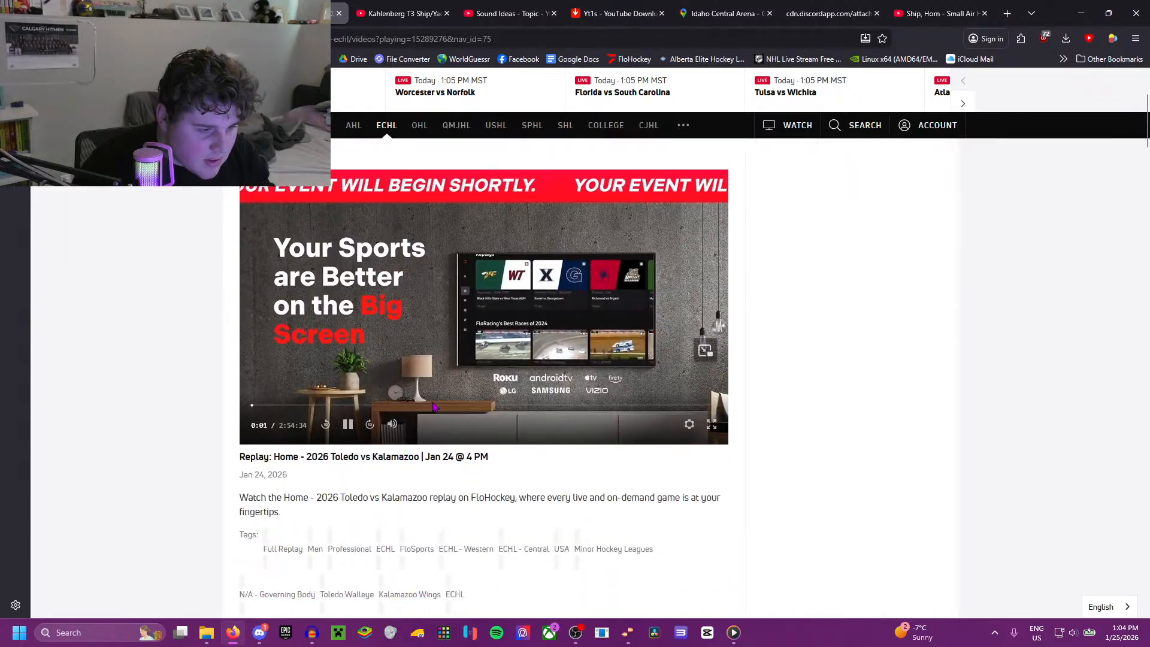
{"action": "left_click", "coordinate": [711, 425]}
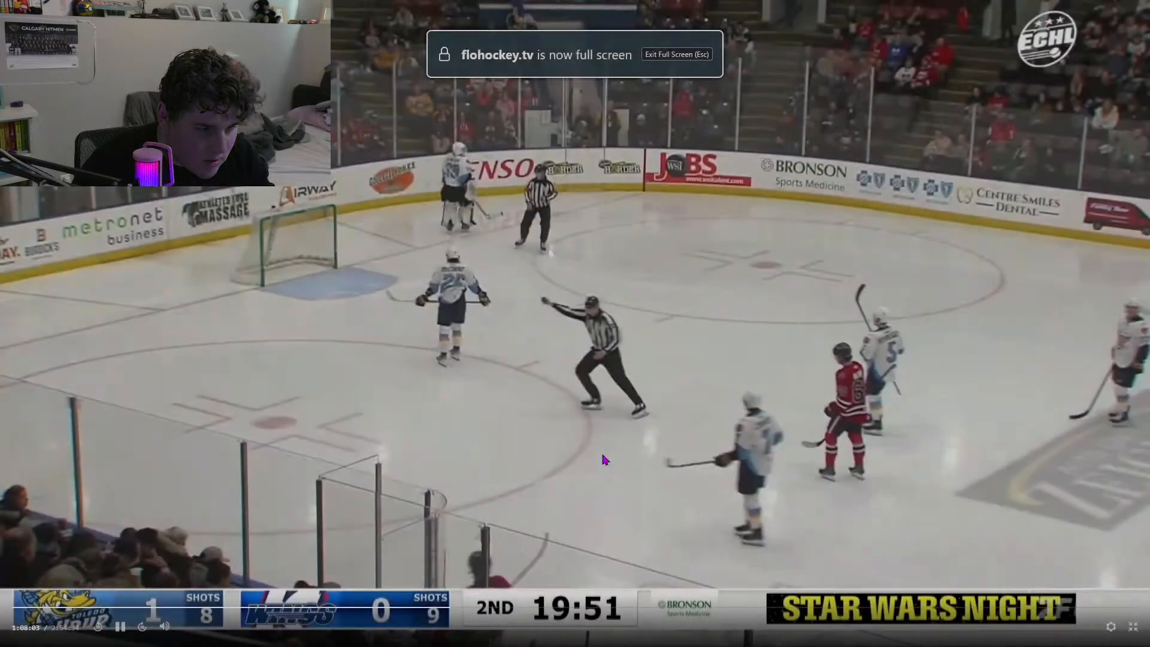
{"action": "left_click", "coordinate": [471, 609]}
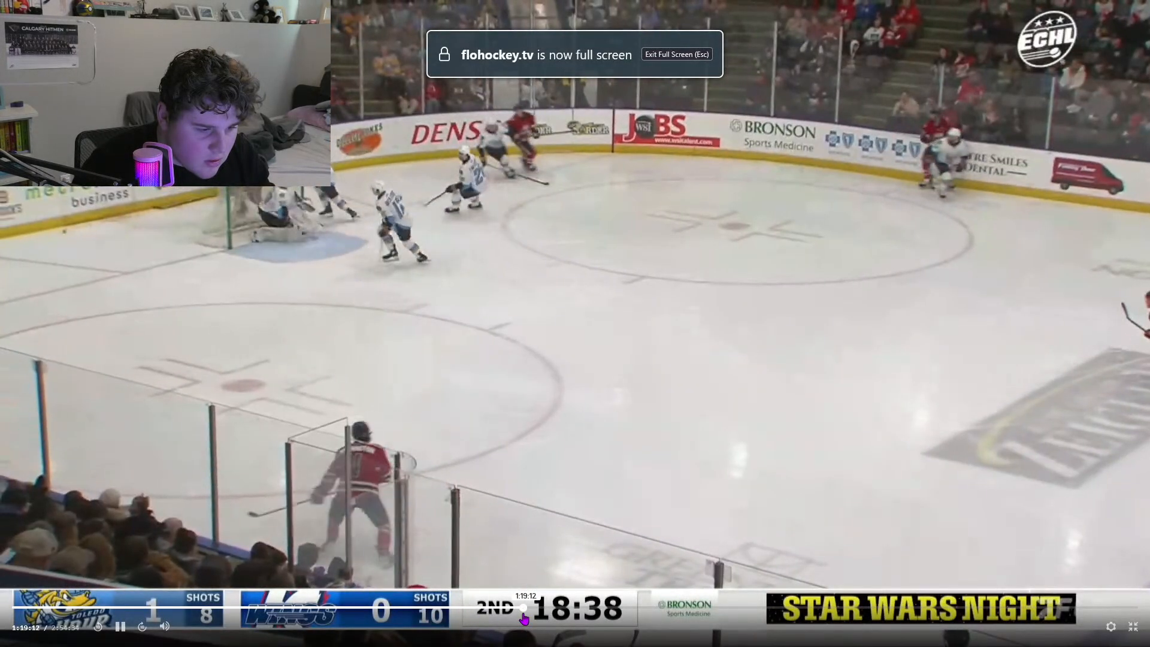
{"action": "left_click", "coordinate": [524, 609]}
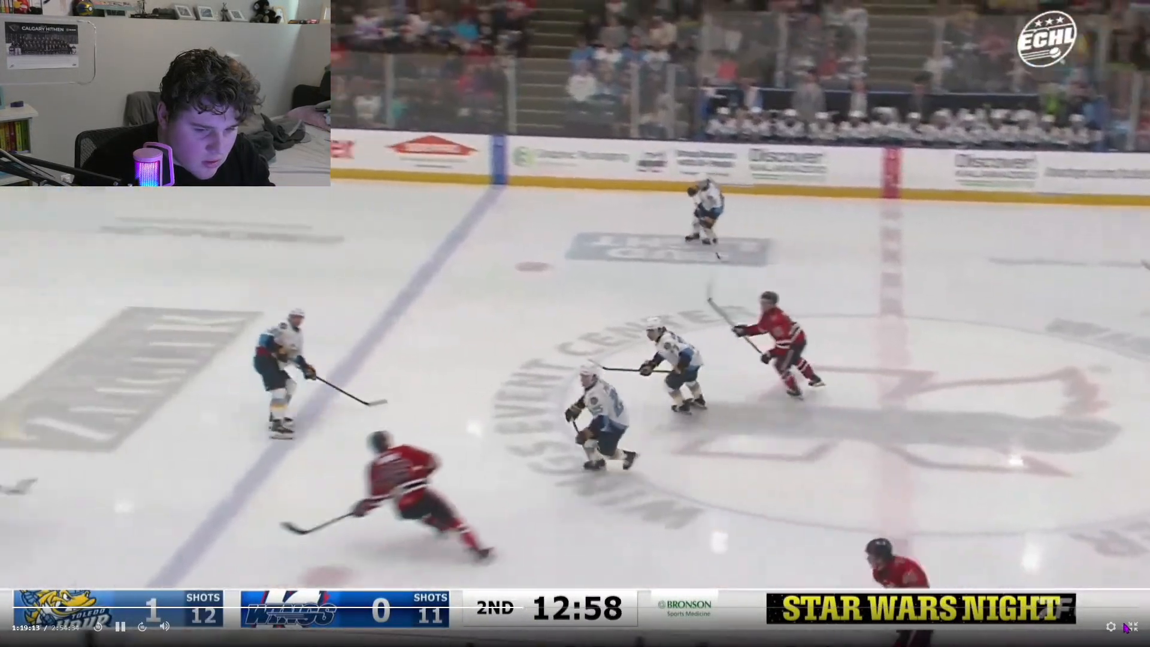
{"action": "left_click", "coordinate": [1126, 627]}
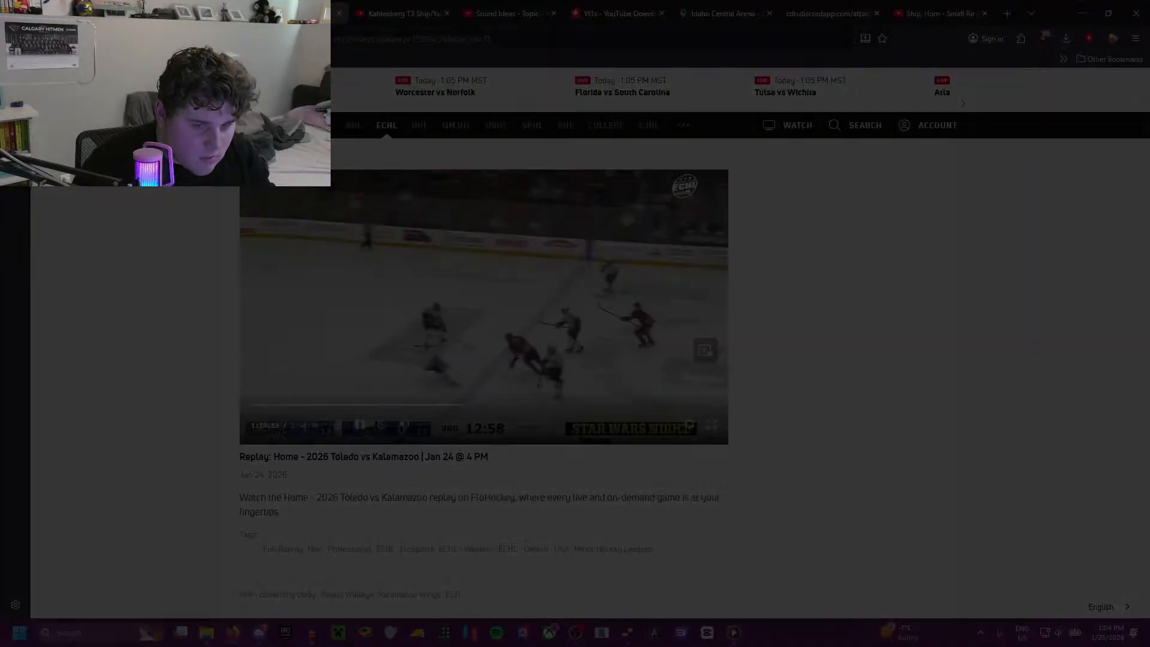
{"action": "left_click", "coordinate": [1022, 38]}
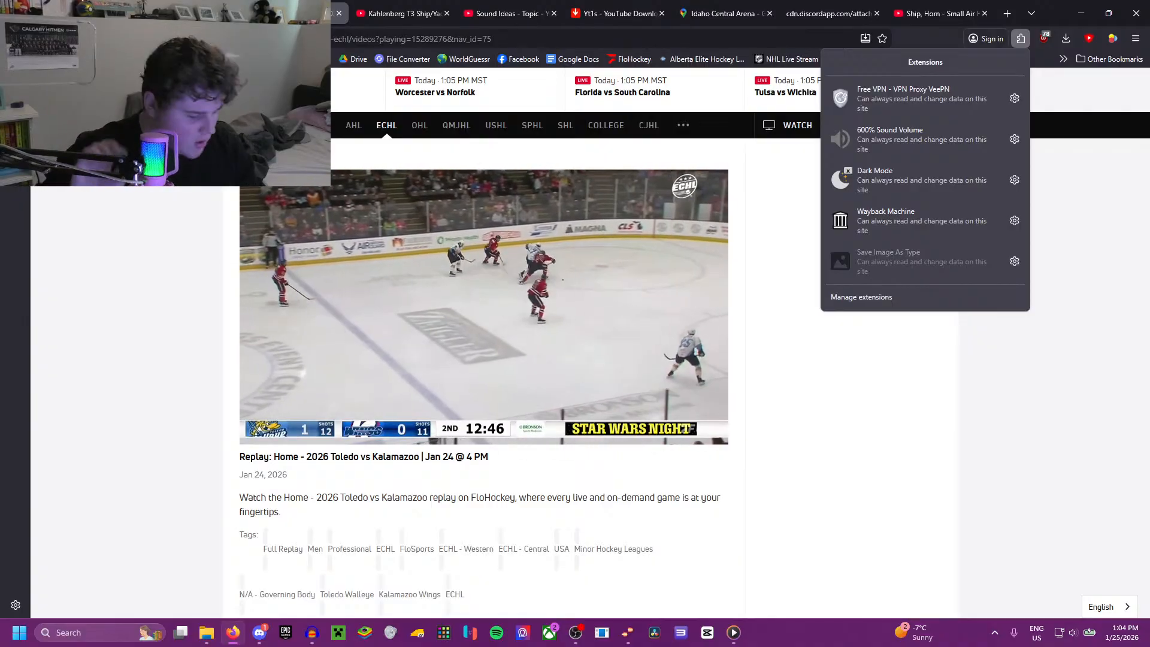
{"action": "key", "text": "XF86AudioMute"}
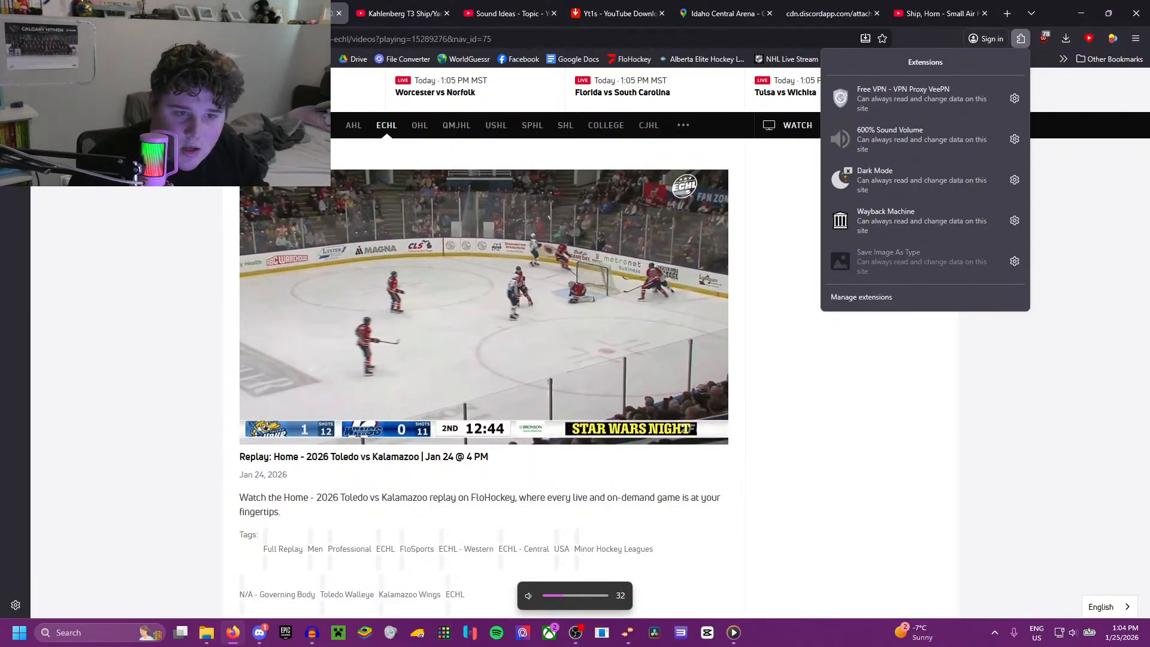
{"action": "left_click", "coordinate": [1022, 348]}
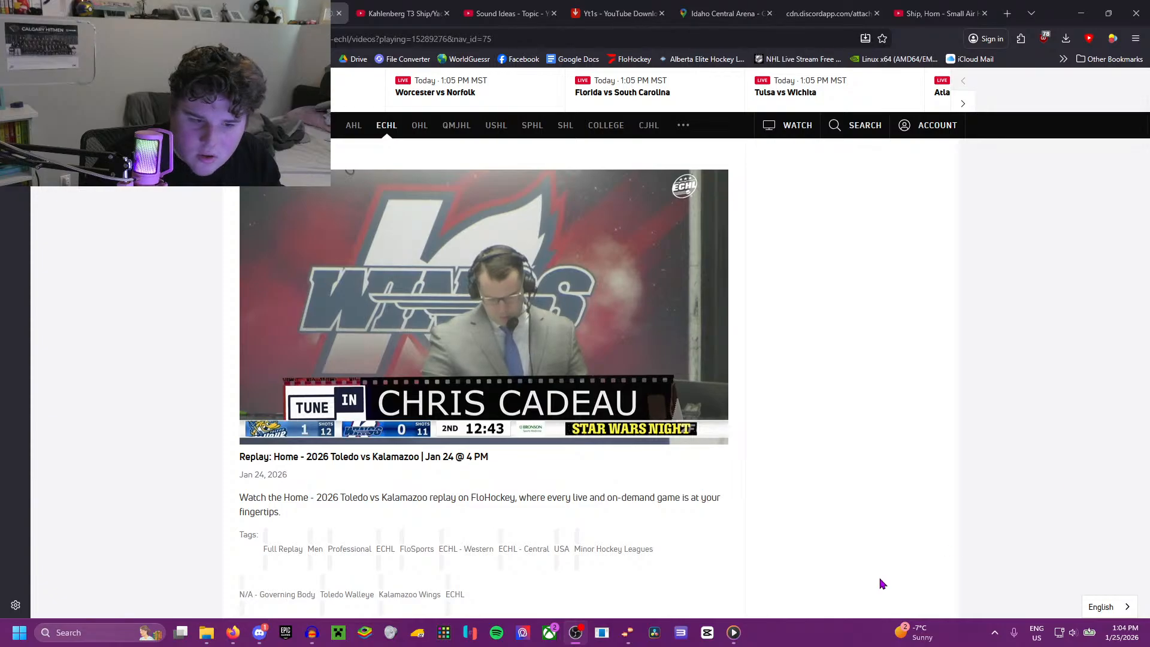
Step: Try to launch Voicemod from the Windows search and dismiss its information message
{"action": "left_click", "coordinate": [98, 626]}
{"action": "key", "text": "Escape"}
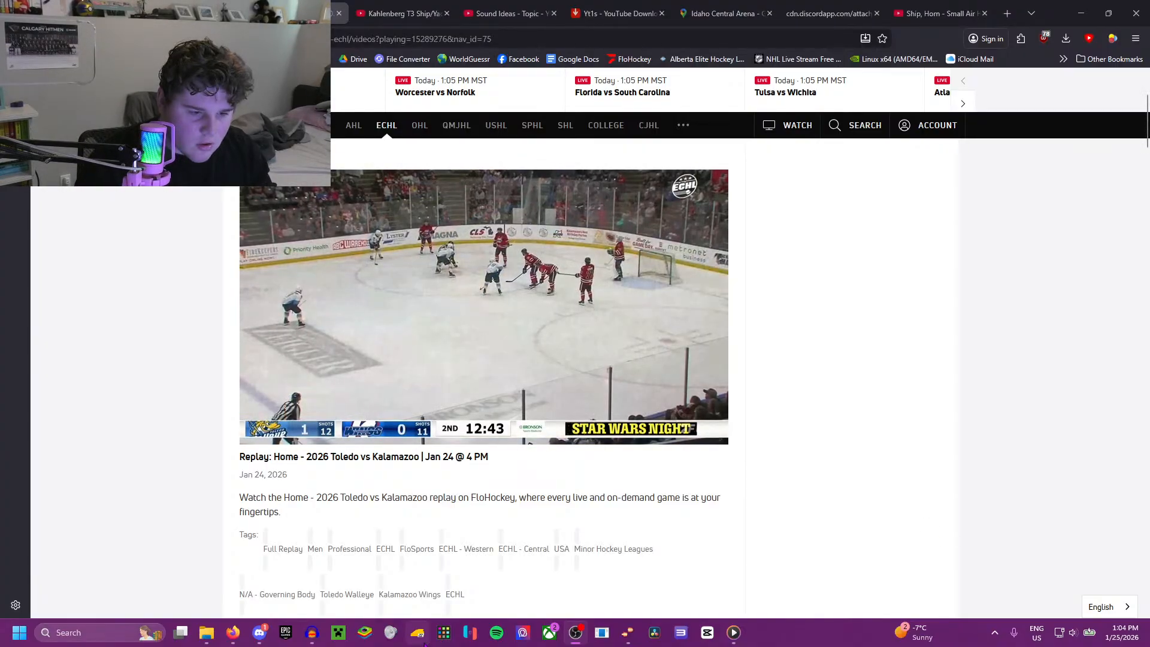
{"action": "left_click", "coordinate": [78, 633]}
{"action": "type", "text": "voicemod"}
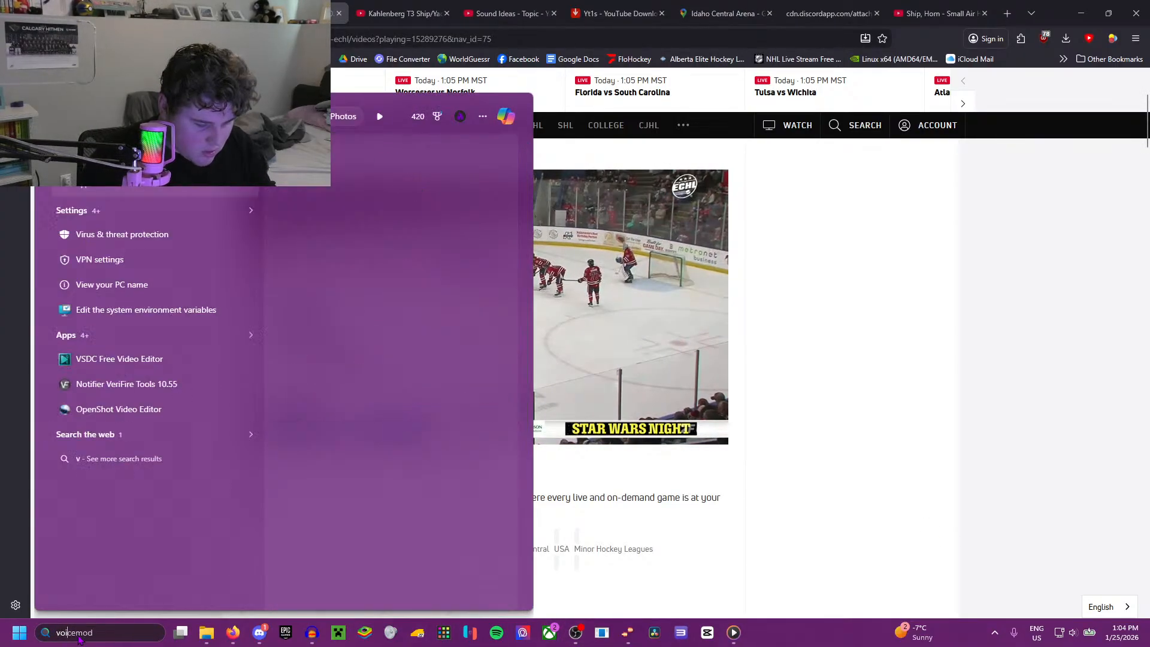
{"action": "key", "text": "Return"}
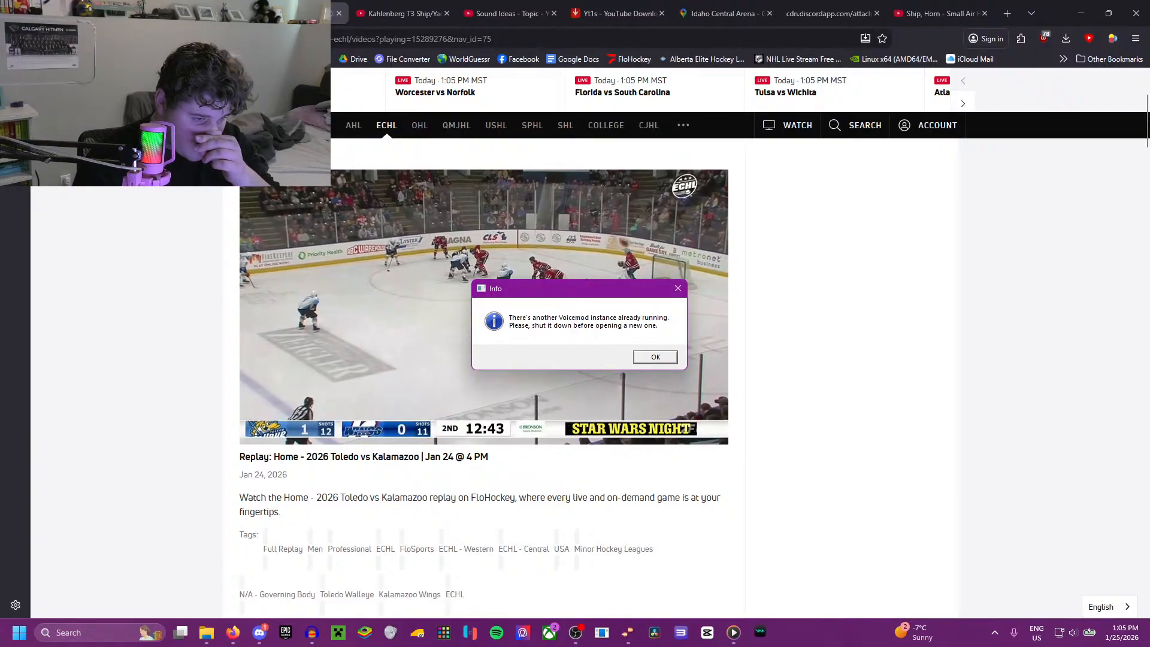
{"action": "left_click", "coordinate": [654, 357]}
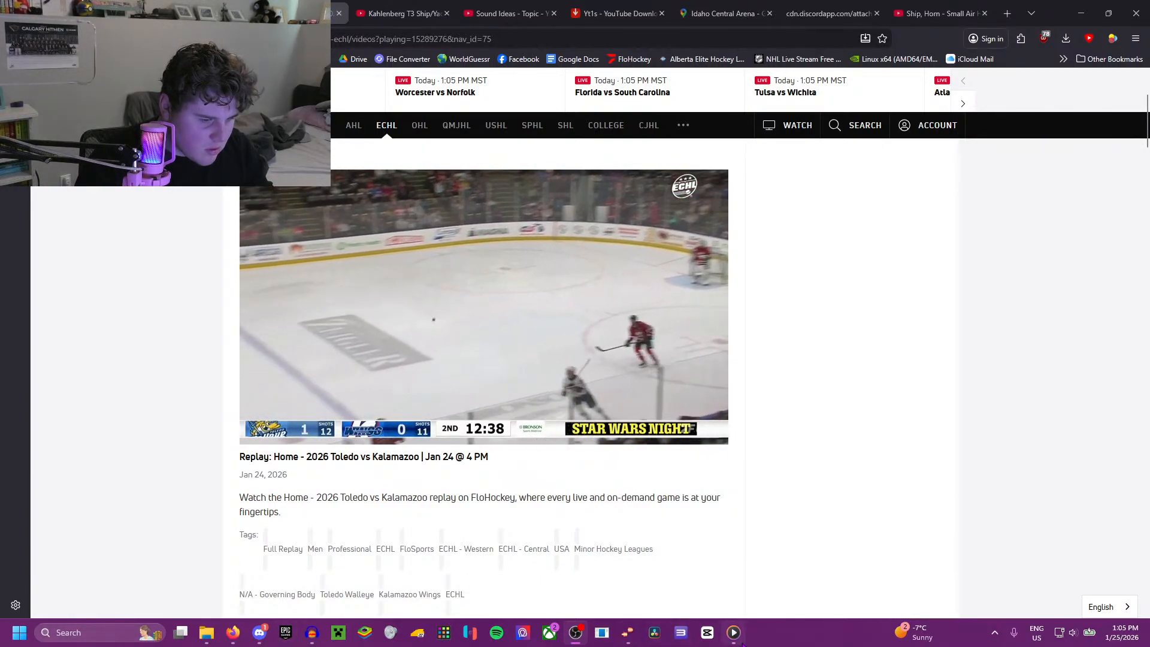
{"action": "right_click", "coordinate": [805, 643]}
{"action": "left_click", "coordinate": [1044, 466]}
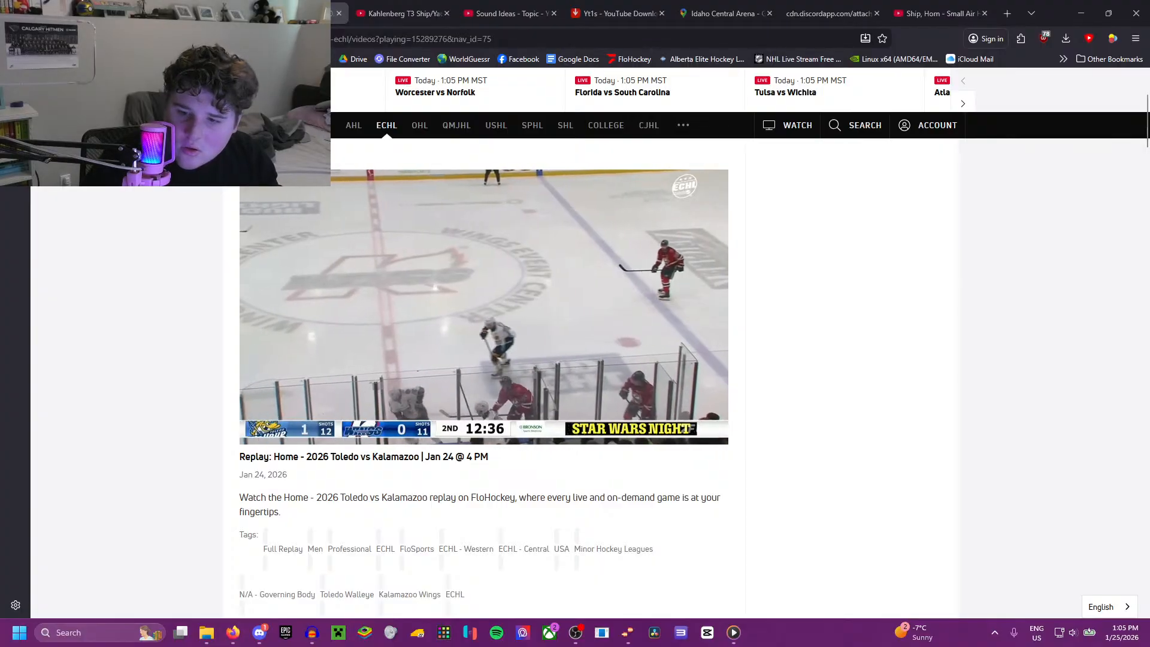
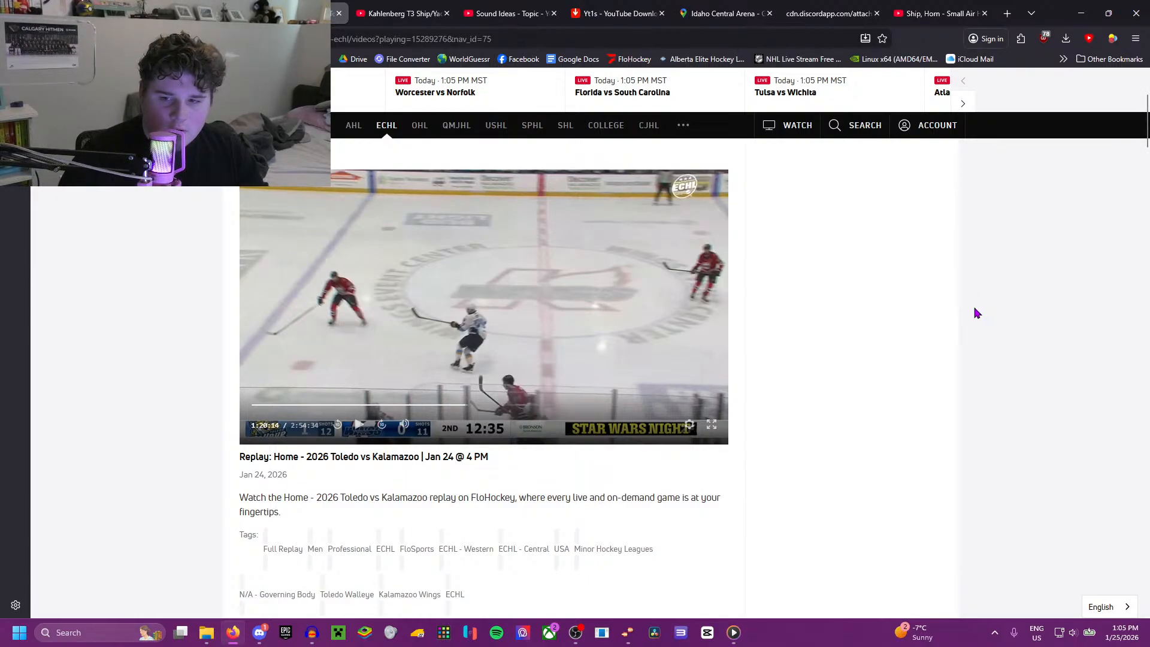
Step: Play the Toledo vs Kalamazoo replay and boost the tab's audio to 600% with the 600% Sound Volume extension
{"action": "left_click", "coordinate": [554, 309]}
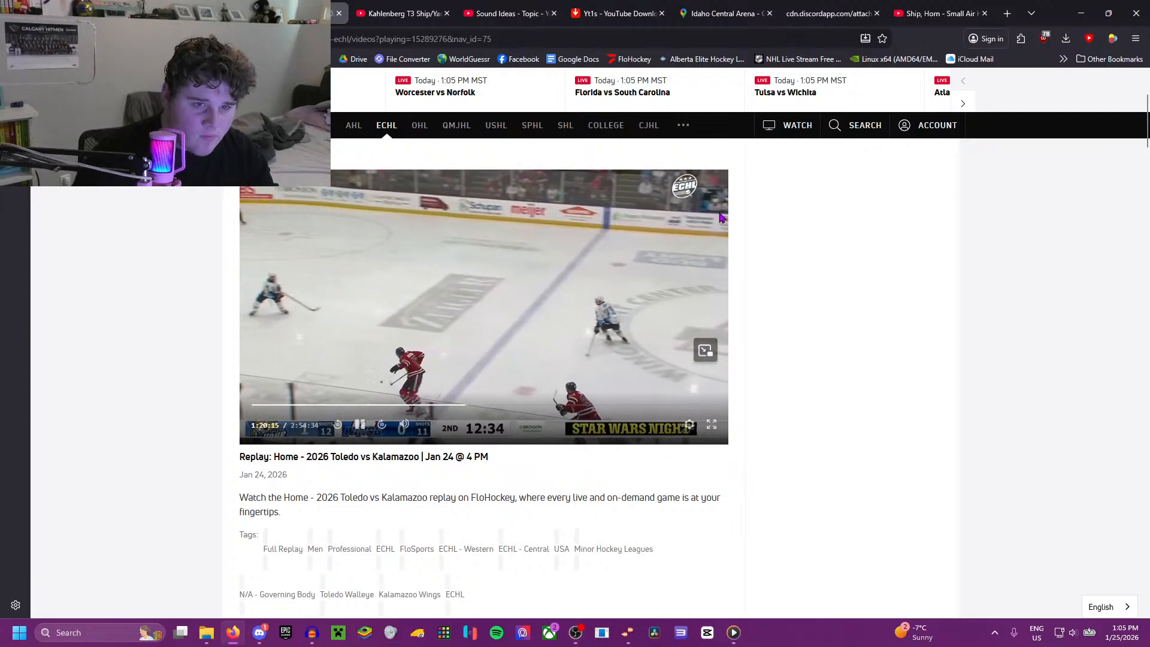
{"action": "left_click", "coordinate": [1021, 38]}
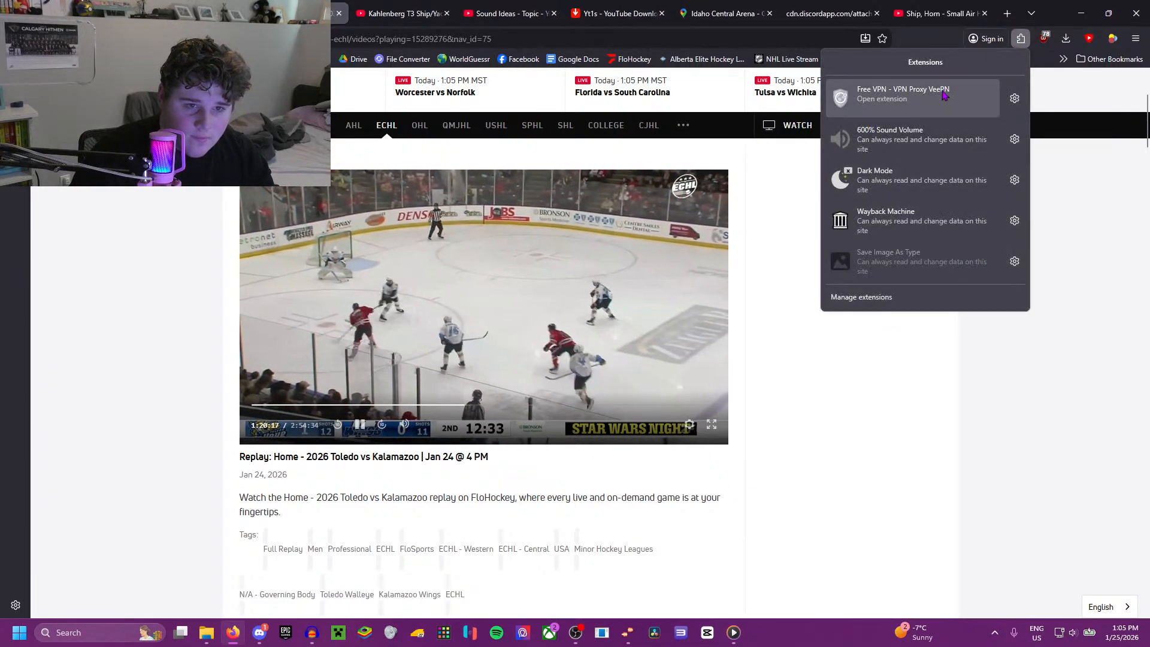
{"action": "left_click", "coordinate": [899, 135]}
{"action": "left_click_drag", "start_coordinate": [857, 214], "coordinate": [1008, 235]}
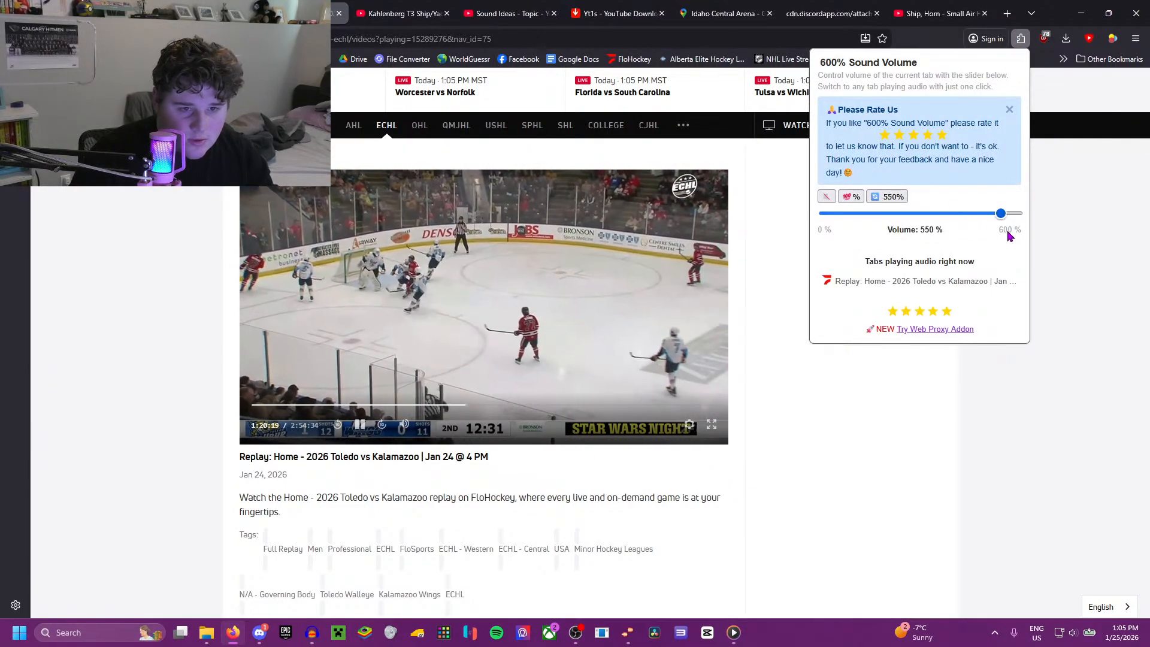
{"action": "left_click", "coordinate": [829, 385]}
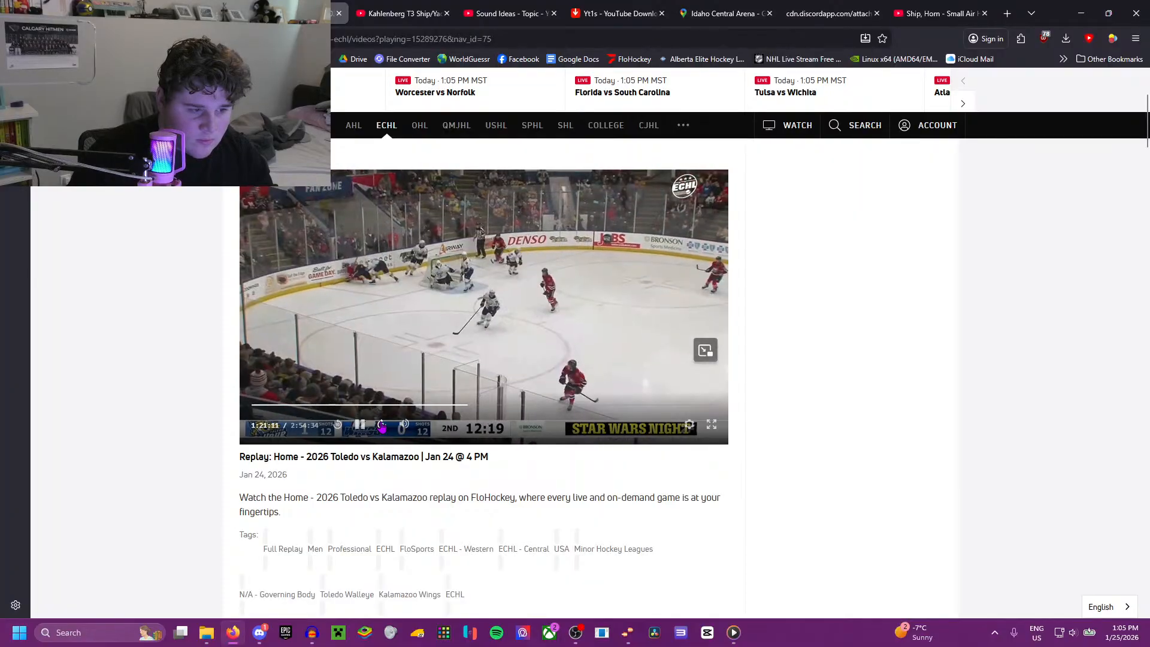
Step: Skip ahead through the Toledo vs Kalamazoo replay to the start of the 3rd period at 1:59:20
{"action": "left_click", "coordinate": [382, 426]}
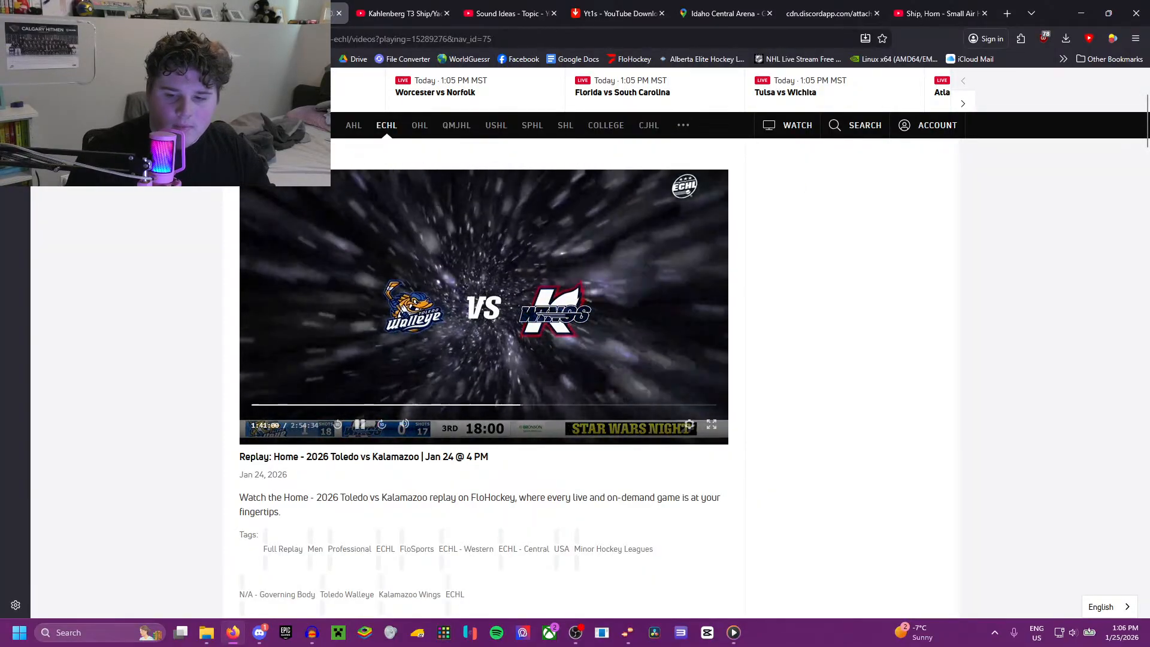
{"action": "key", "text": "alt+Tab"}
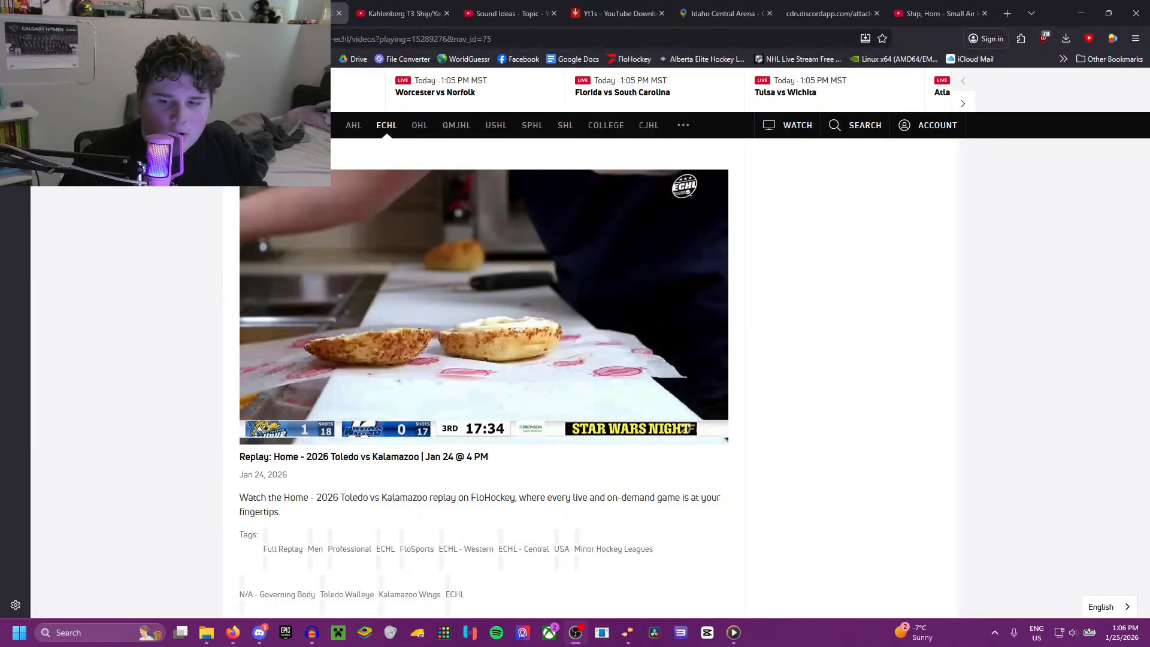
{"action": "left_click", "coordinate": [553, 408]}
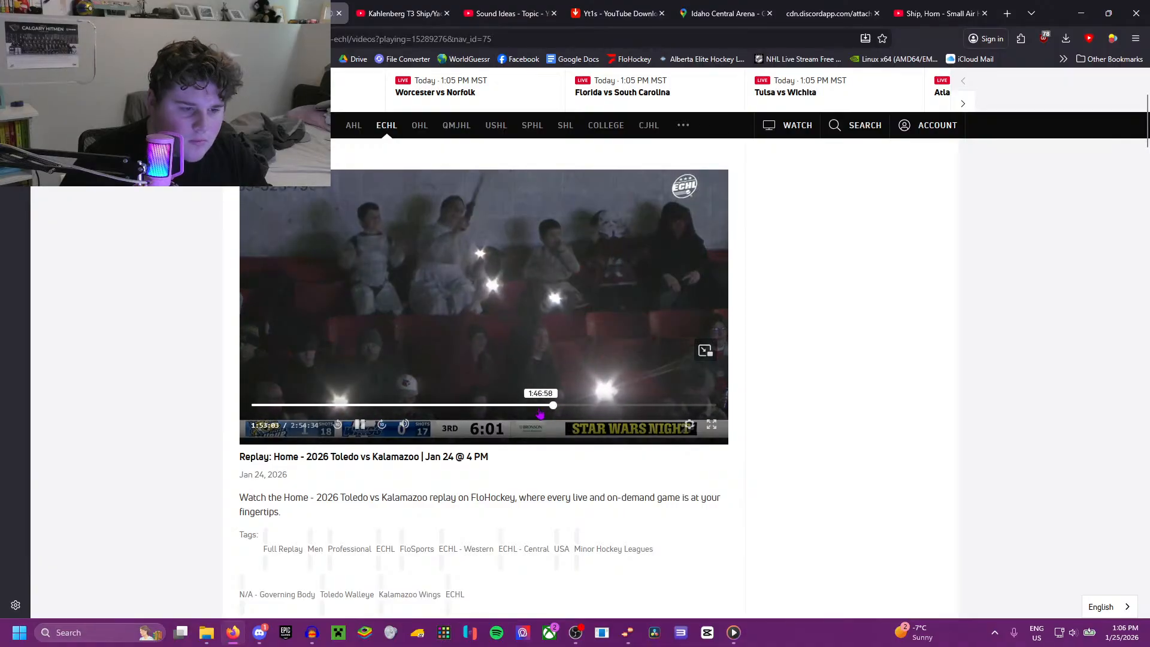
{"action": "left_click", "coordinate": [580, 406]}
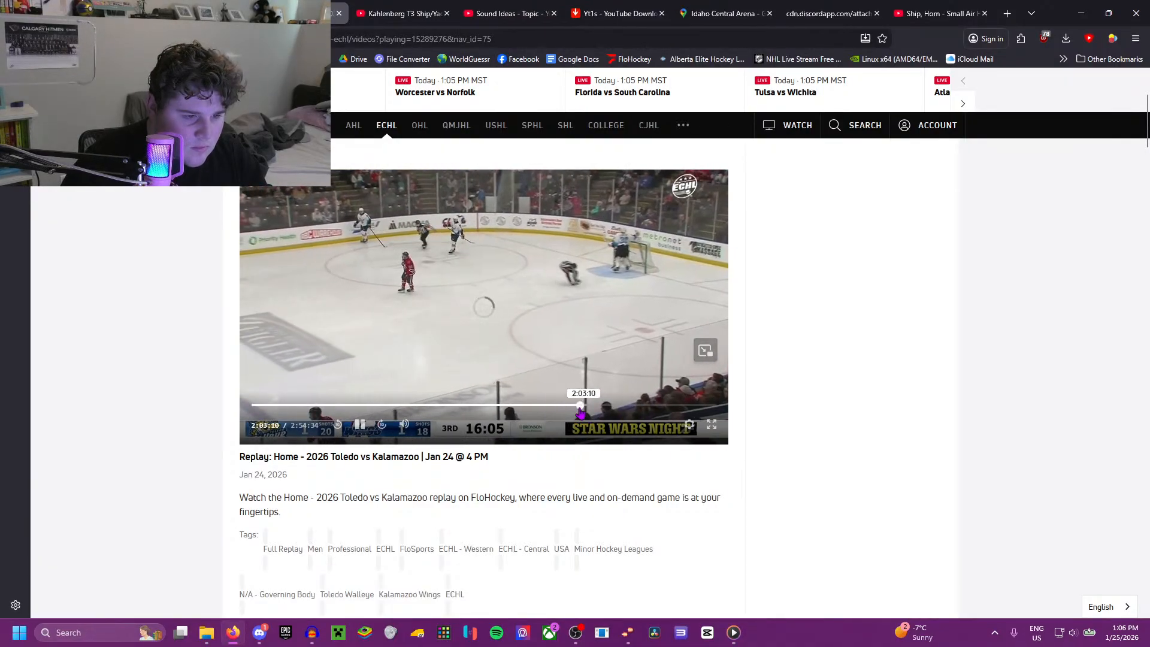
{"action": "left_click", "coordinate": [570, 407]}
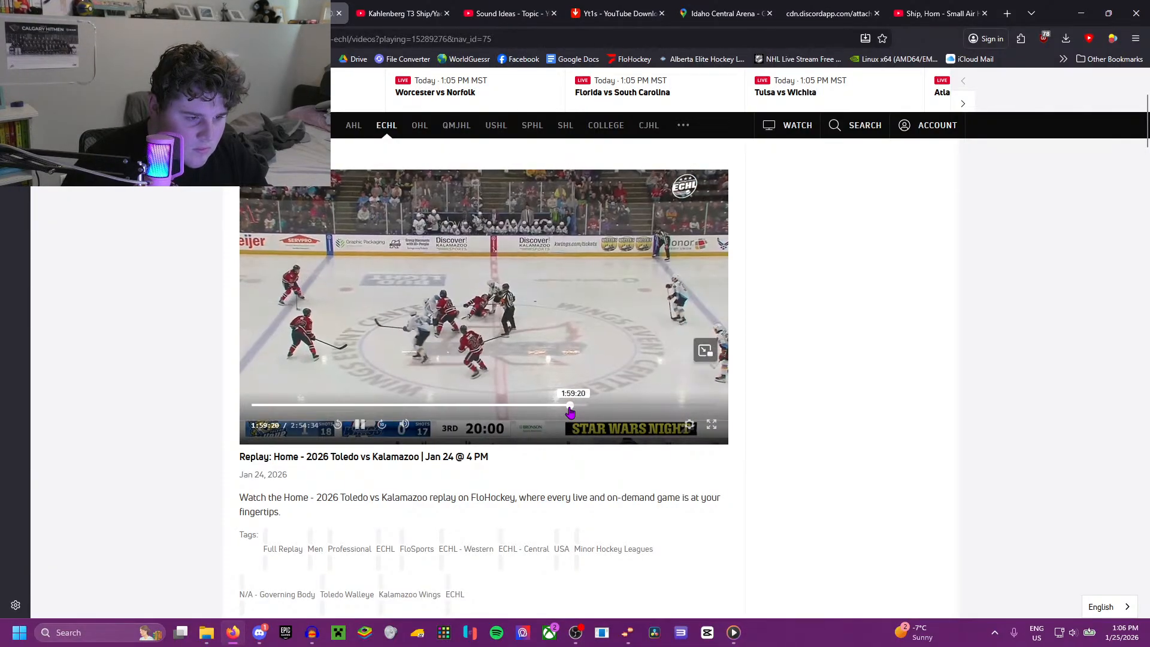
Step: Watch the early 3rd-period Kalamazoo goal in full screen, pause at 2:00:08 and exit full screen
{"action": "left_click", "coordinate": [711, 427]}
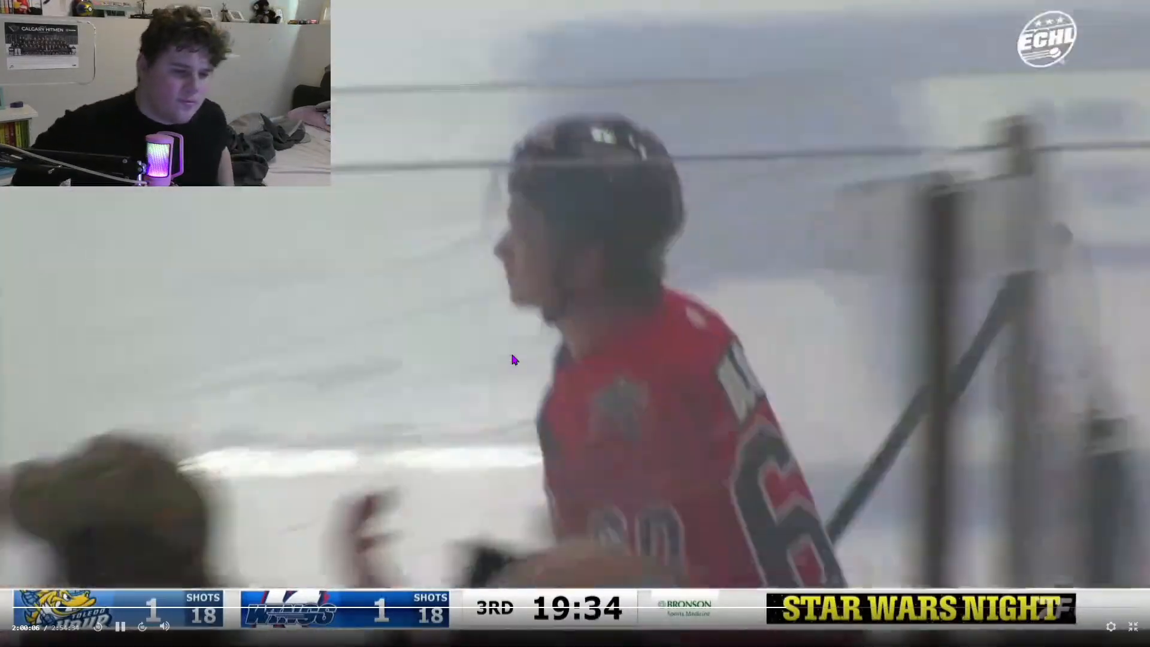
{"action": "key", "text": "space"}
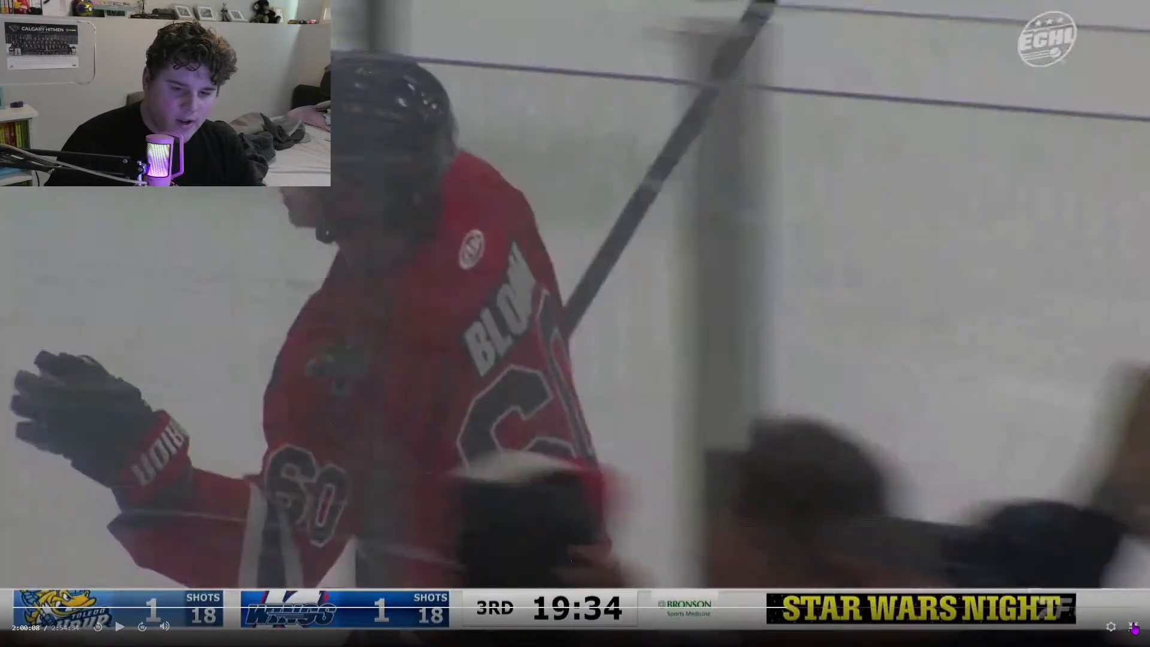
{"action": "left_click", "coordinate": [1133, 627]}
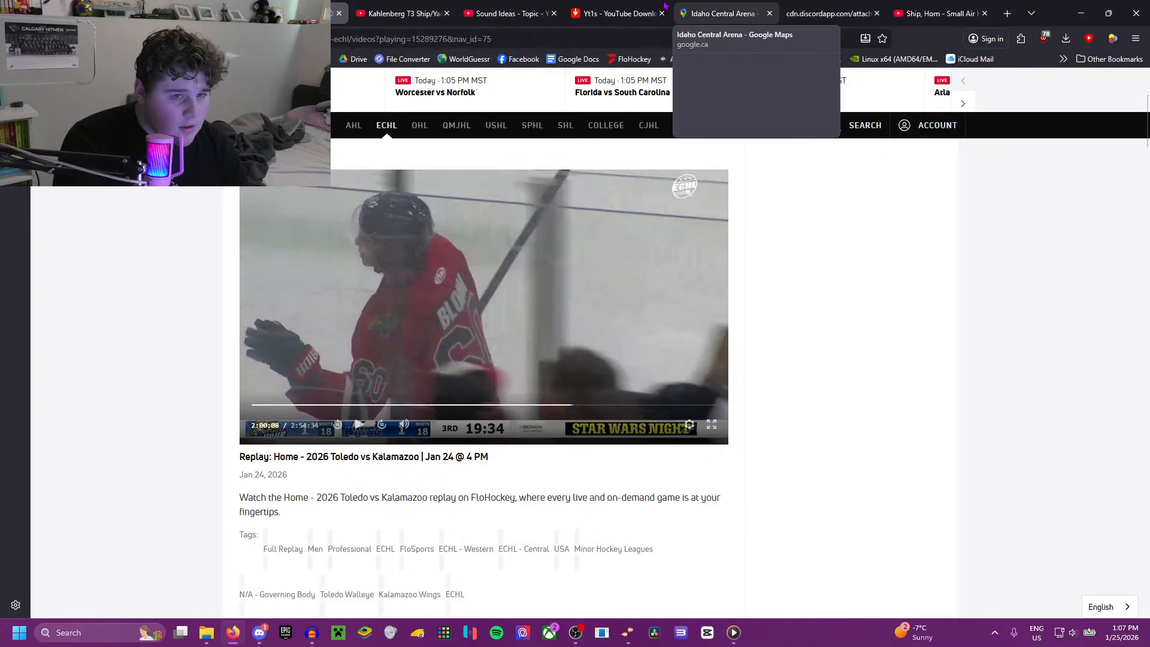
Step: Switch to the YouTube video of the Kahlenberg T3 ship horn and search for "Kahlenberg T3" copied from its title
{"action": "left_click", "coordinate": [402, 14]}
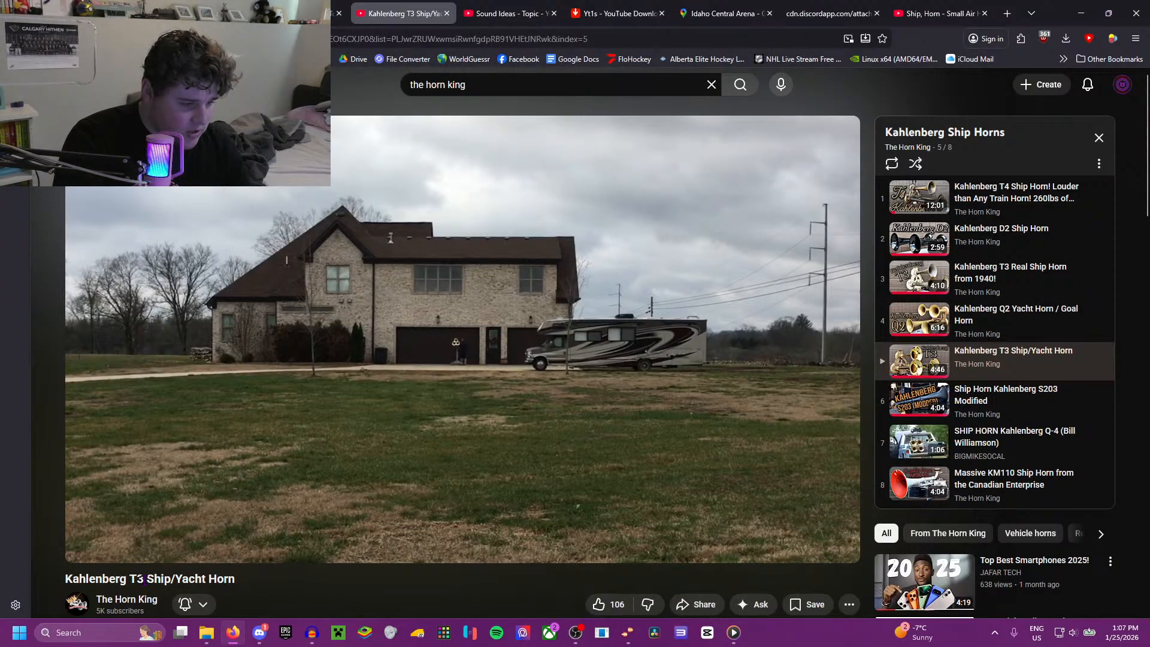
{"action": "left_click", "coordinate": [468, 106]}
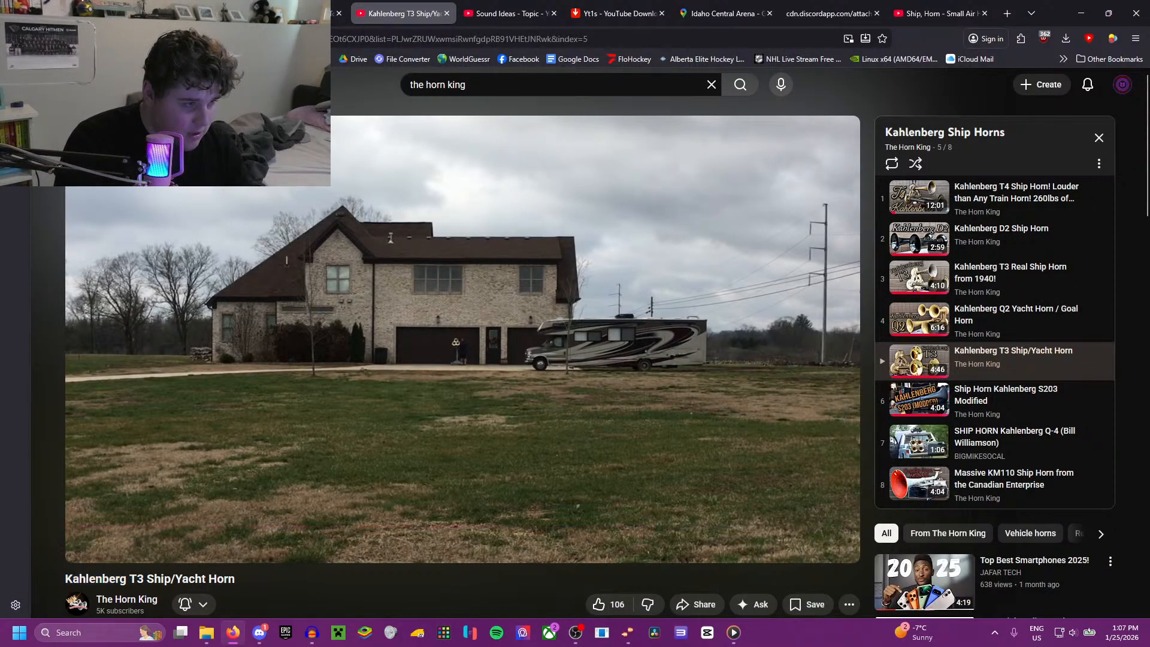
{"action": "left_click_drag", "start_coordinate": [65, 580], "coordinate": [143, 580]}
{"action": "key", "text": "ctrl+c"}
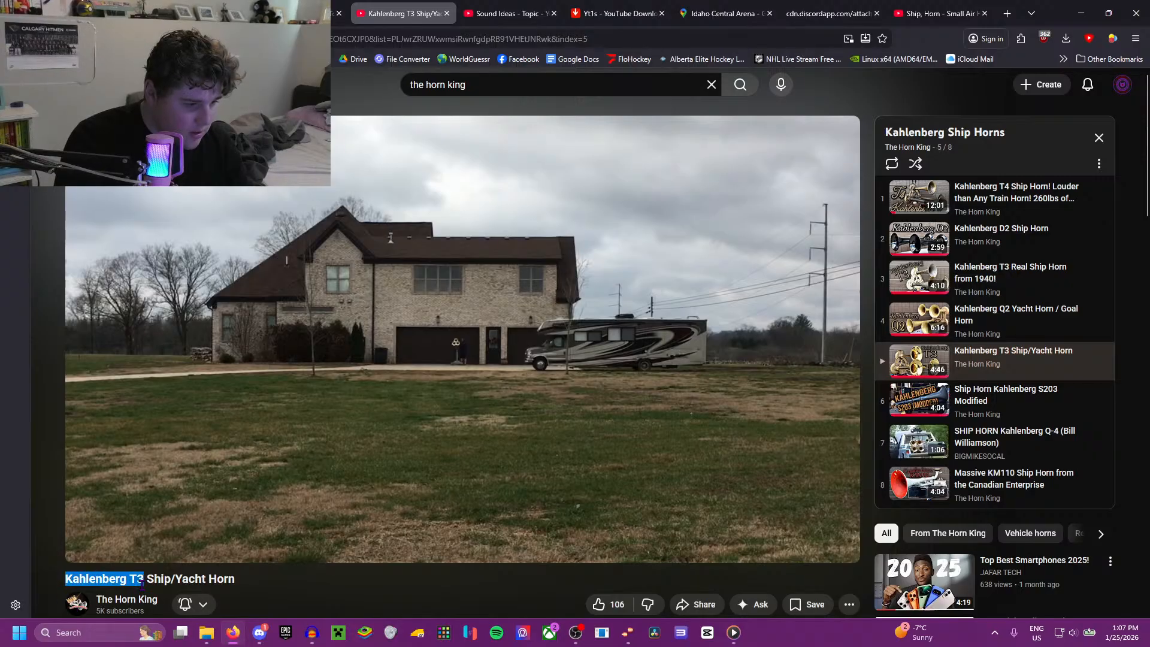
{"action": "triple_click", "coordinate": [487, 84]}
{"action": "key", "text": "ctrl+v"}
{"action": "key", "text": "Return"}
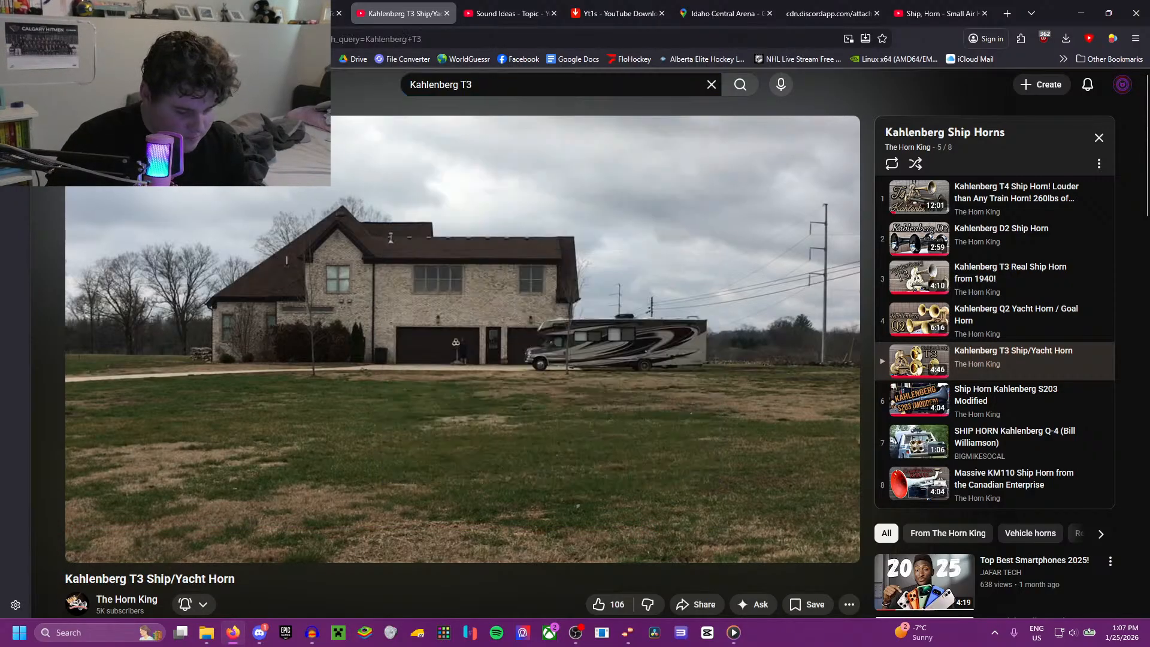
Step: Listen to the "Volume up" Wireless Kahlenberg T3 Short and return to the search results
{"action": "scroll", "coordinate": [460, 187], "scroll_direction": "down", "scroll_amount": 4}
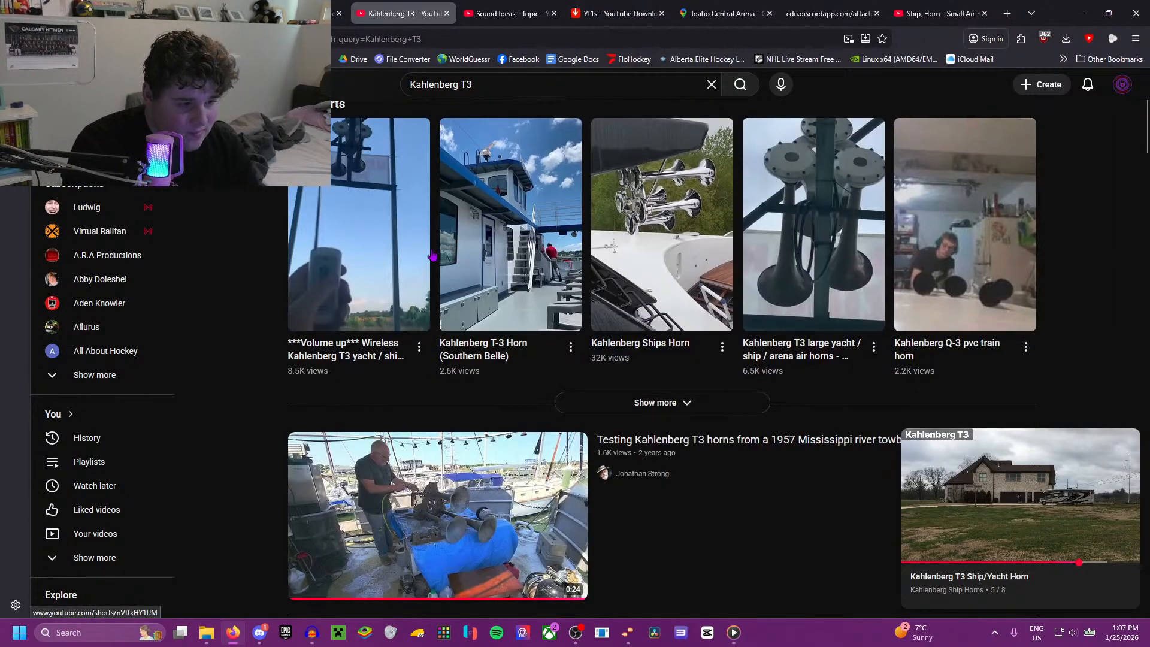
{"action": "left_click", "coordinate": [360, 249]}
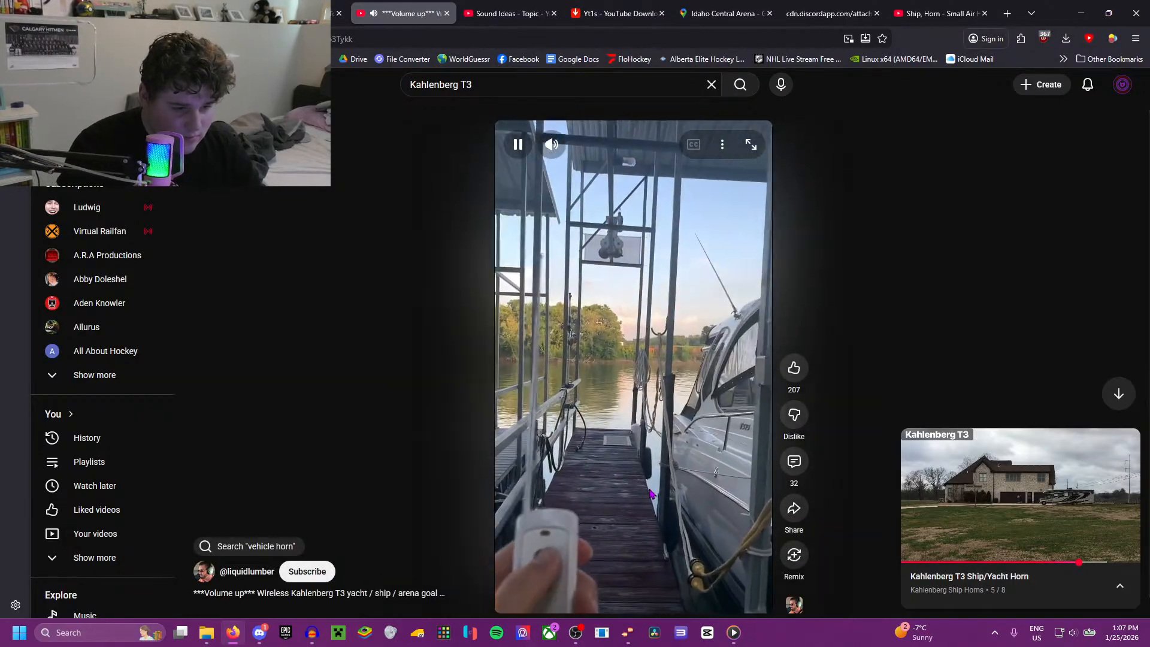
{"action": "left_click", "coordinate": [611, 614]}
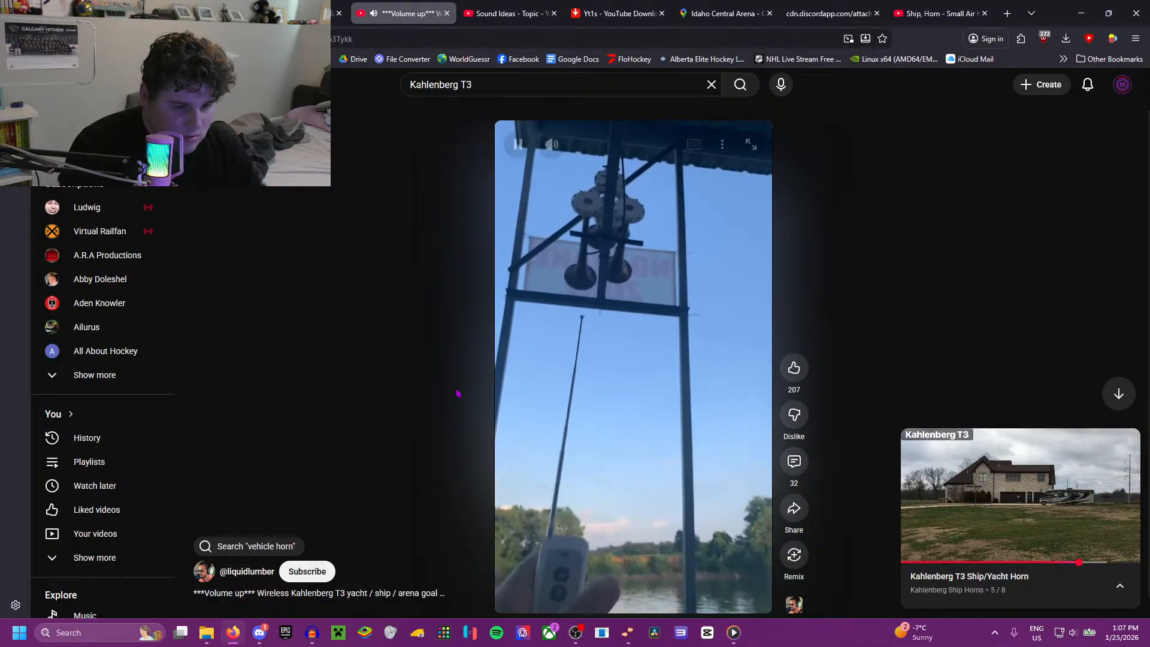
{"action": "left_click", "coordinate": [37, 39]}
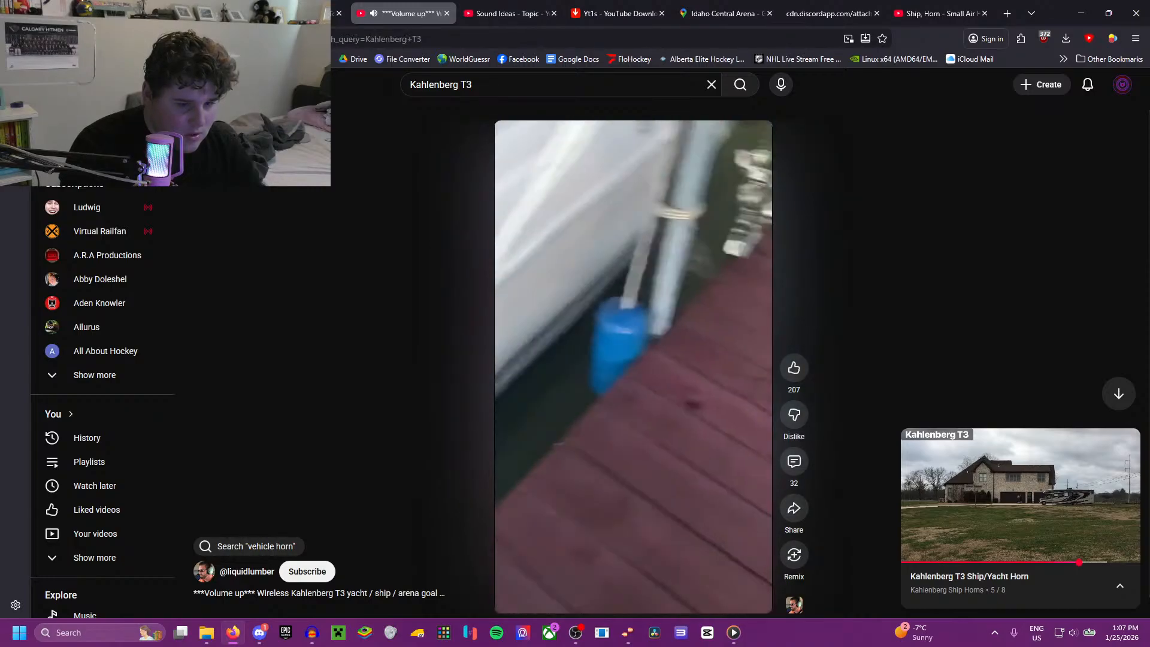
Step: Listen to the video testing Kahlenberg T3 horns from a 1957 Mississippi river towboat, skipping ahead, and return to the results
{"action": "left_click", "coordinate": [419, 546]}
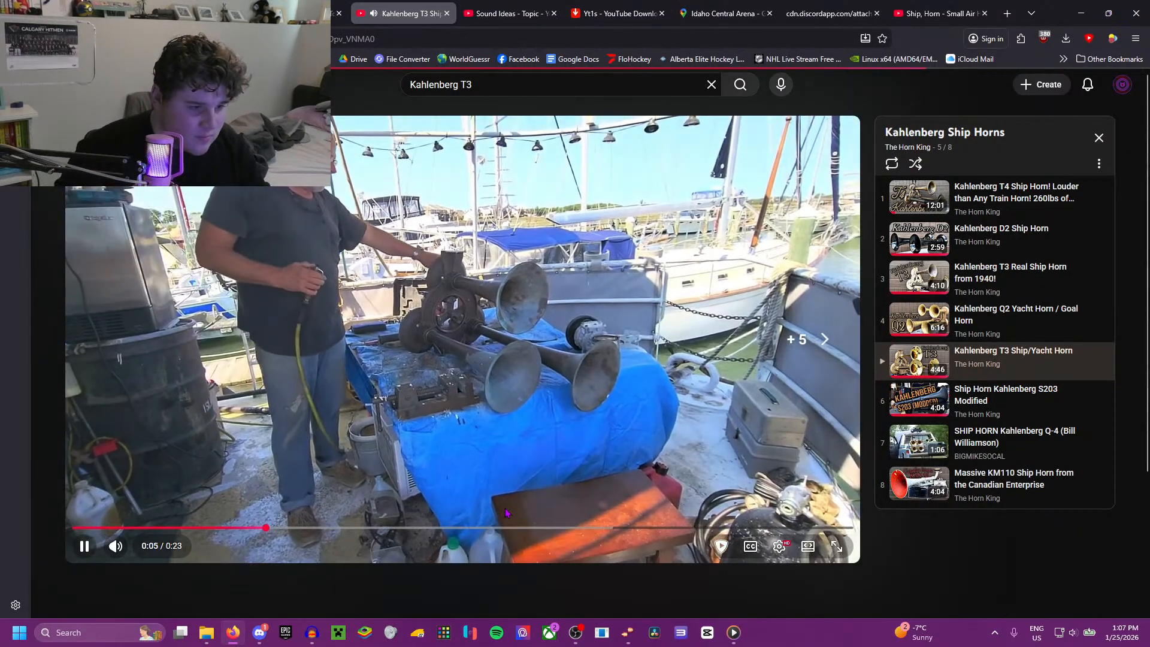
{"action": "key", "text": "l"}
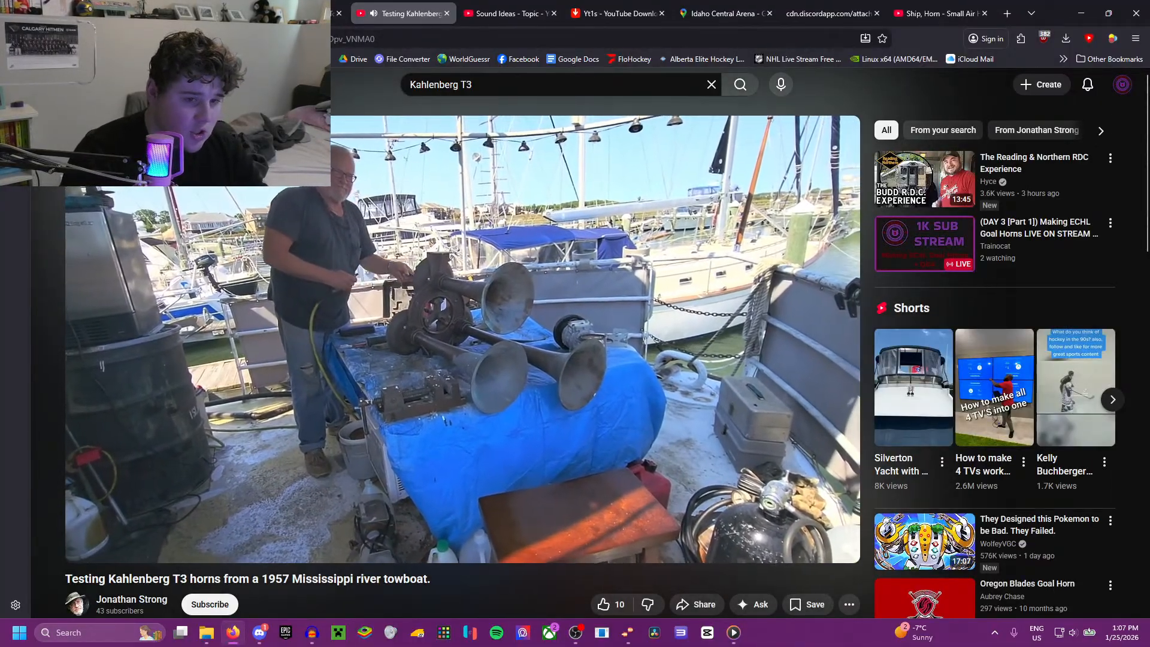
{"action": "key", "text": "alt+Left"}
Step: Listen to the Kahlenberg T-3 Horn (Southern Belle) Short
{"action": "scroll", "coordinate": [445, 277], "scroll_direction": "up", "scroll_amount": 4}
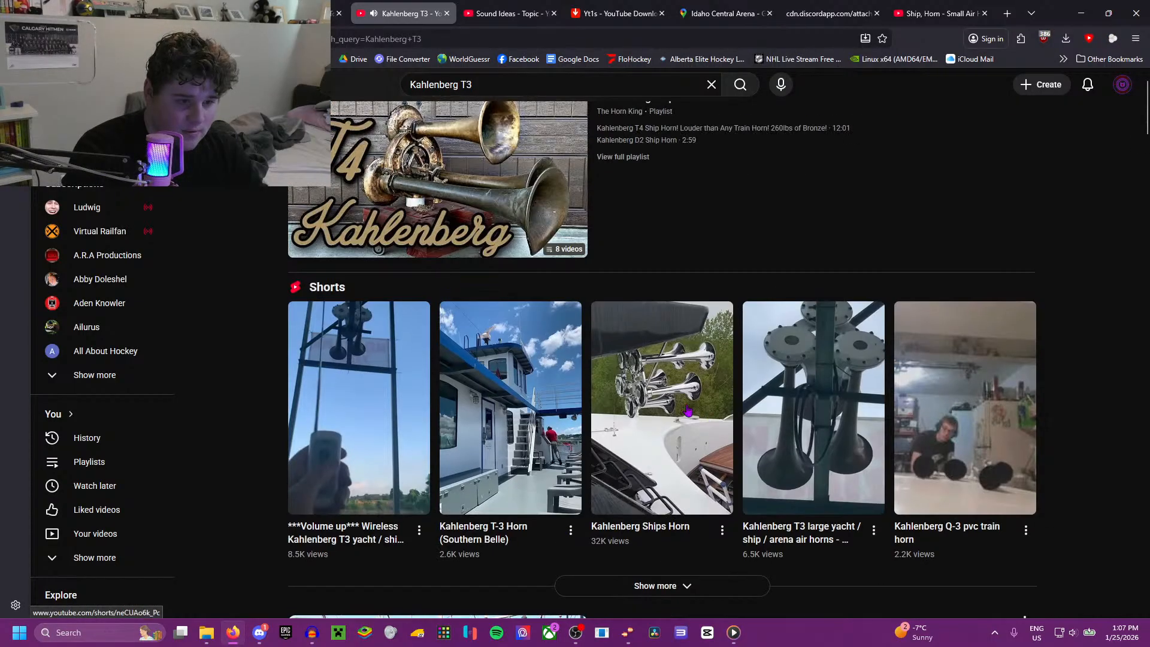
{"action": "left_click", "coordinate": [545, 424]}
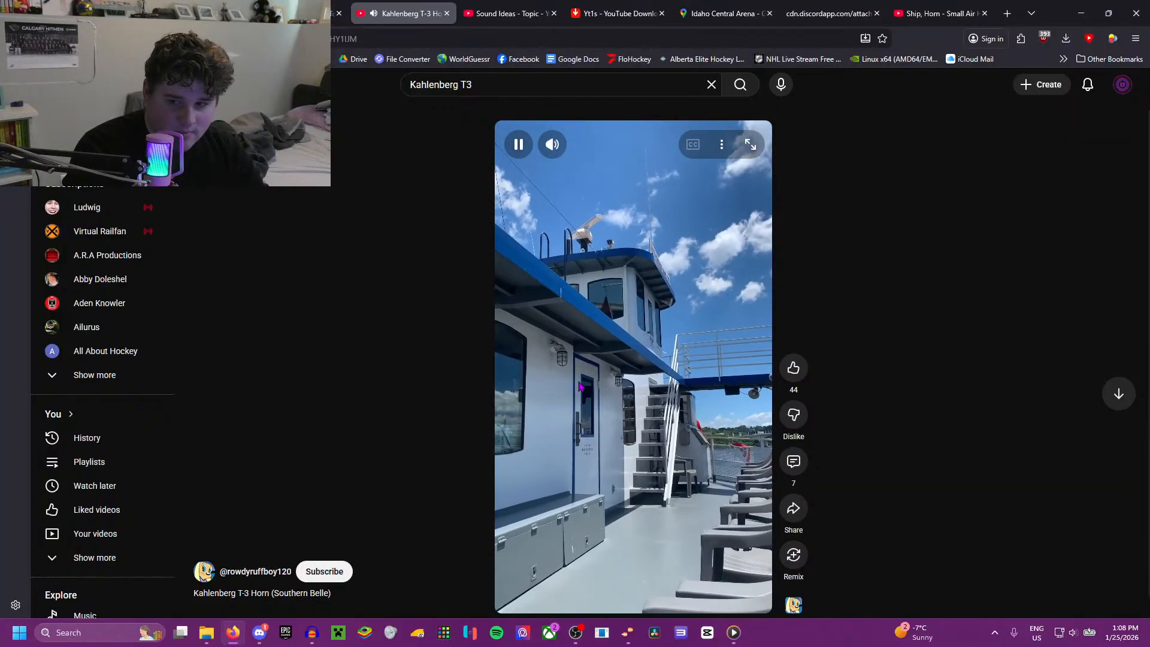
{"action": "left_click", "coordinate": [620, 339]}
Step: Return to the Toledo vs Kalamazoo replay and listen to the goal horn again for comparison, pausing at 1:59:59
{"action": "key", "text": "ctrl+shift+Tab"}
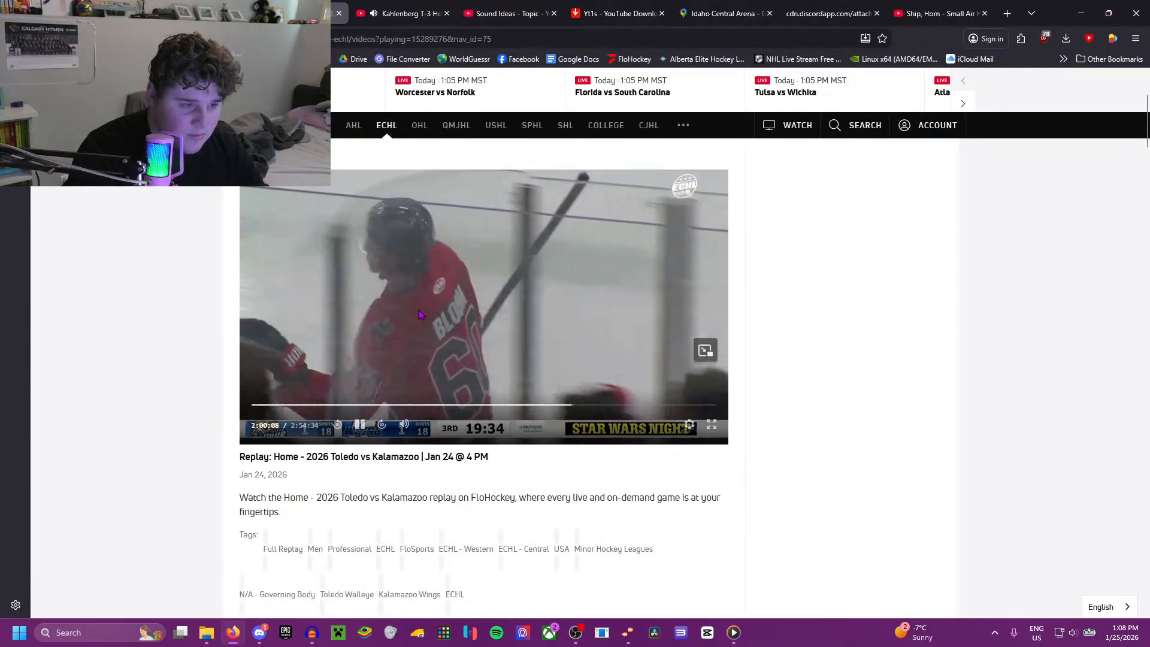
{"action": "scroll", "coordinate": [420, 314], "scroll_direction": "down", "scroll_amount": 1}
{"action": "scroll", "coordinate": [419, 315], "scroll_direction": "up", "scroll_amount": 1}
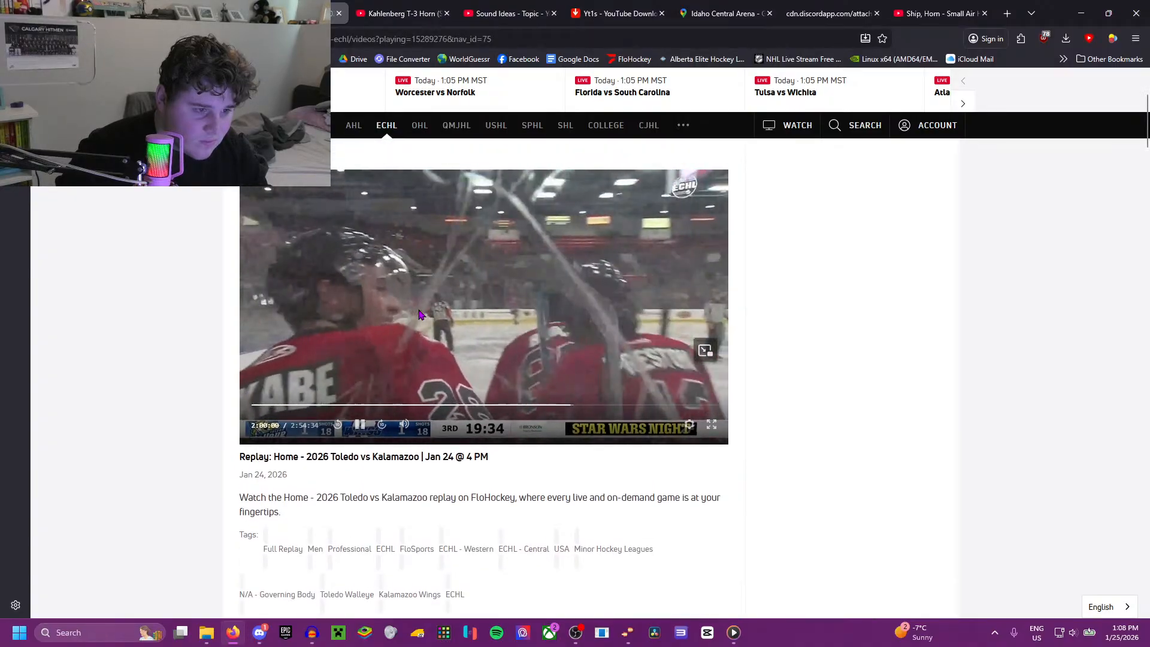
{"action": "left_click", "coordinate": [536, 285]}
Step: Go back to the YouTube results and listen to the Kahlenberg T3 large yacht / ship / arena air horns Short, seeking through it
{"action": "left_click", "coordinate": [403, 13]}
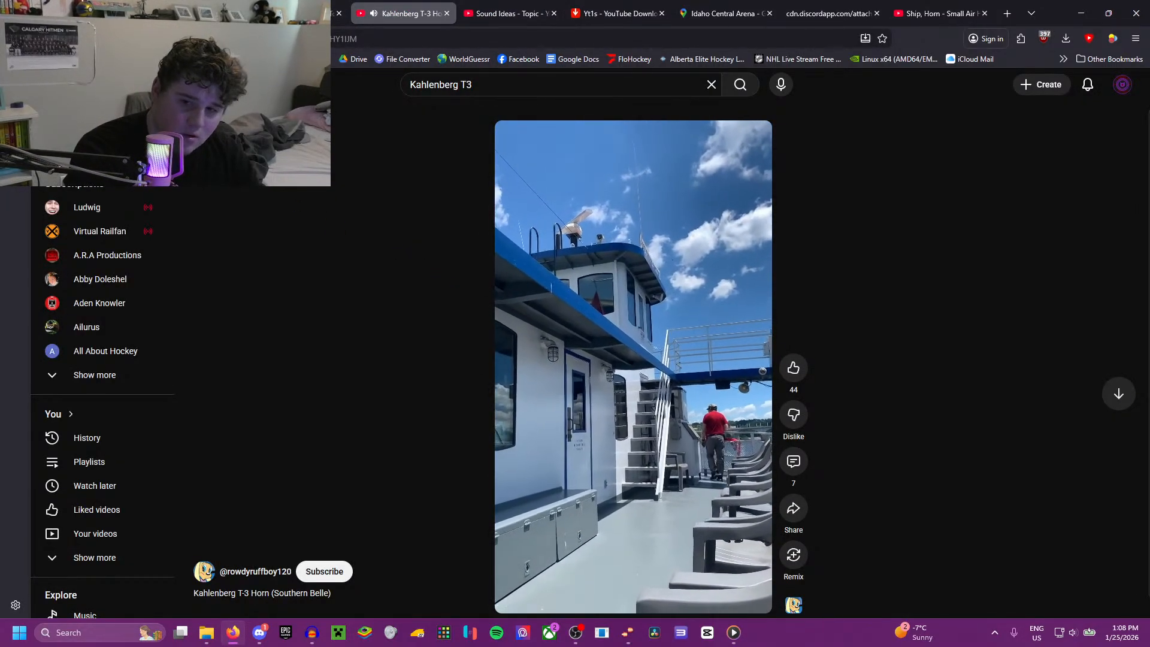
{"action": "key", "text": "alt+Left"}
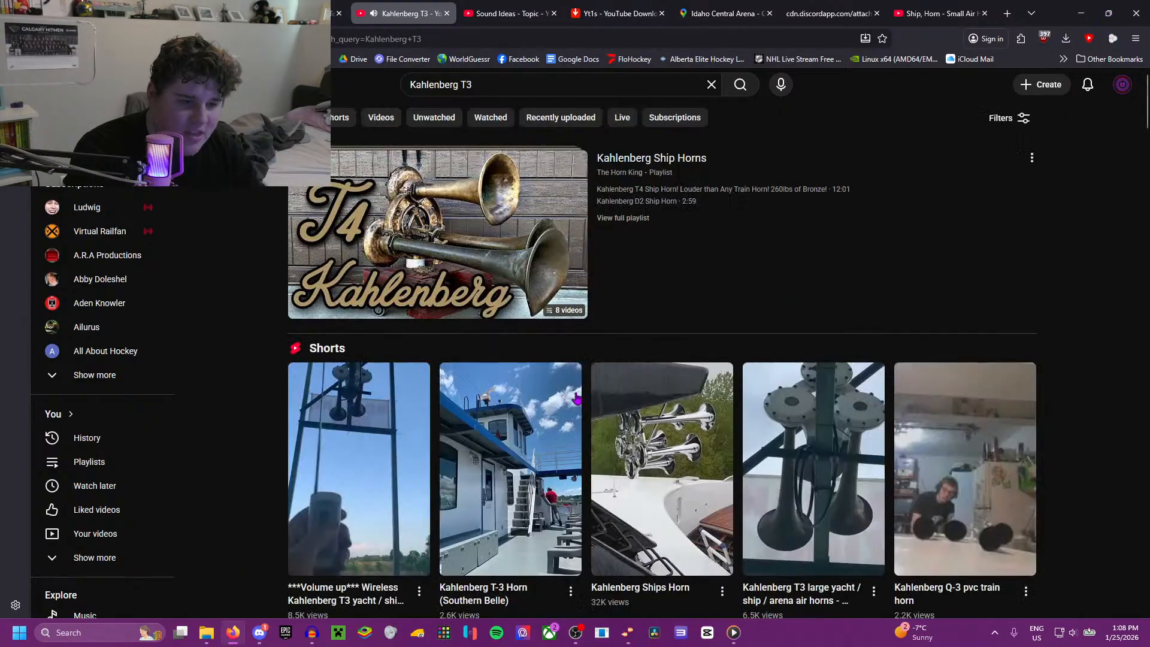
{"action": "scroll", "coordinate": [796, 448], "scroll_direction": "down", "scroll_amount": 1}
{"action": "left_click", "coordinate": [796, 449]}
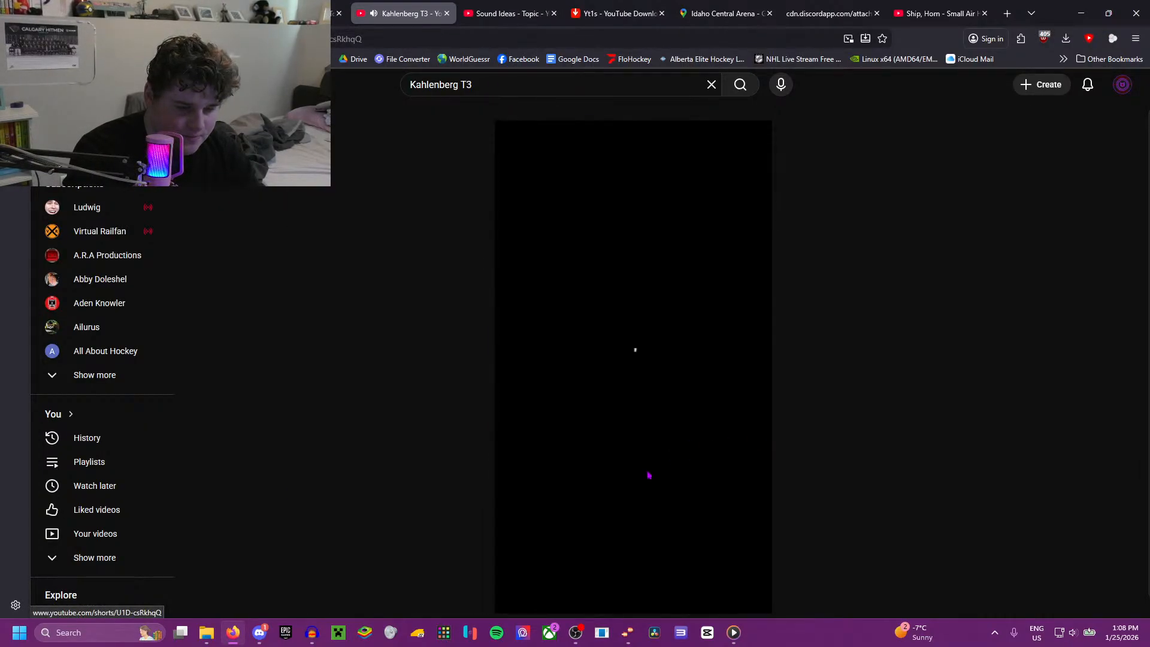
{"action": "scroll", "coordinate": [627, 514], "scroll_direction": "down", "scroll_amount": 1}
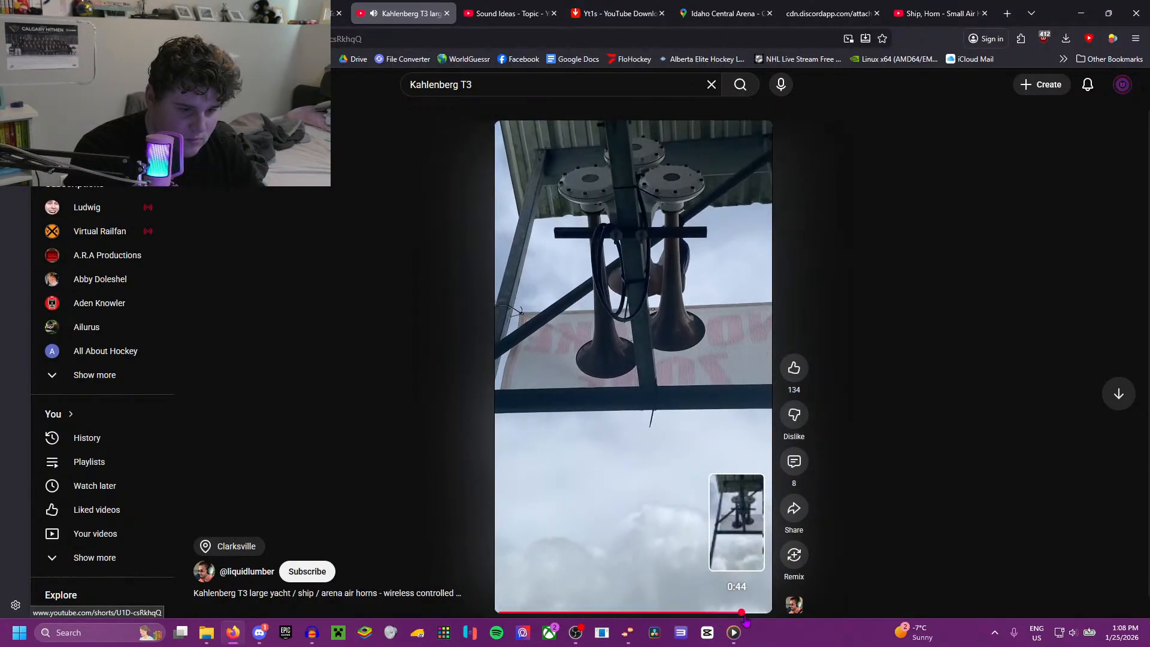
{"action": "left_click_drag", "start_coordinate": [757, 623], "coordinate": [711, 613]}
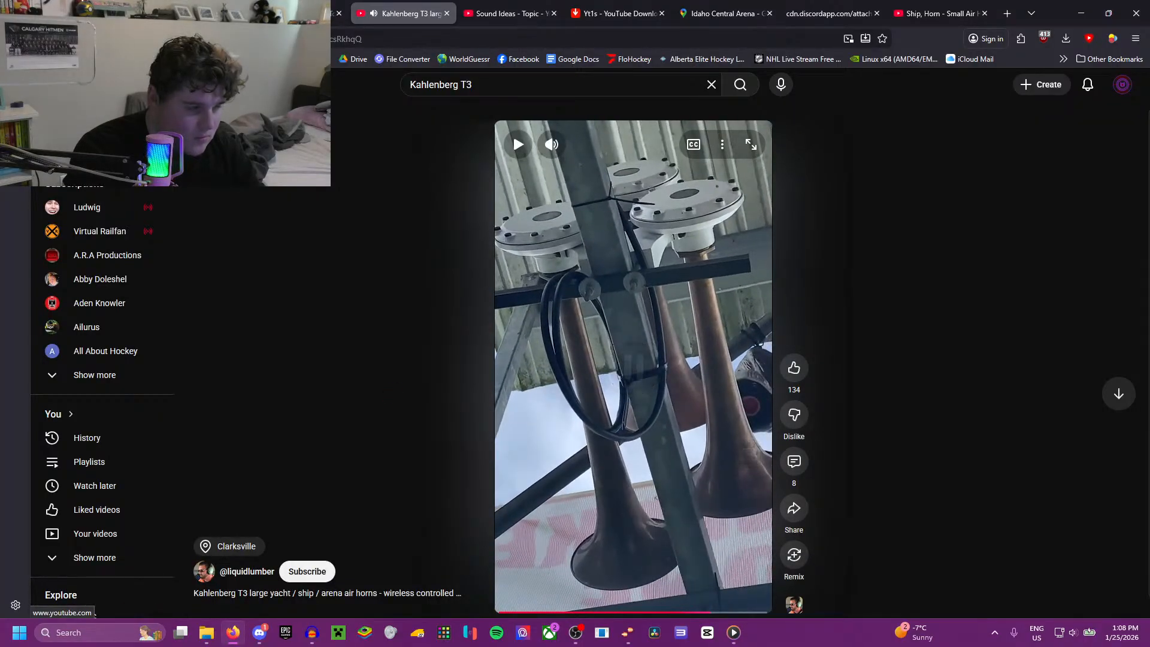
Step: Return to the results and open the "** VOLUME UP ** Kahlenberg T3 ship yacht arena horn blast with wireless controller" video
{"action": "key", "text": "alt+Left"}
{"action": "scroll", "coordinate": [526, 399], "scroll_direction": "down", "scroll_amount": 4}
{"action": "scroll", "coordinate": [526, 399], "scroll_direction": "down", "scroll_amount": 7}
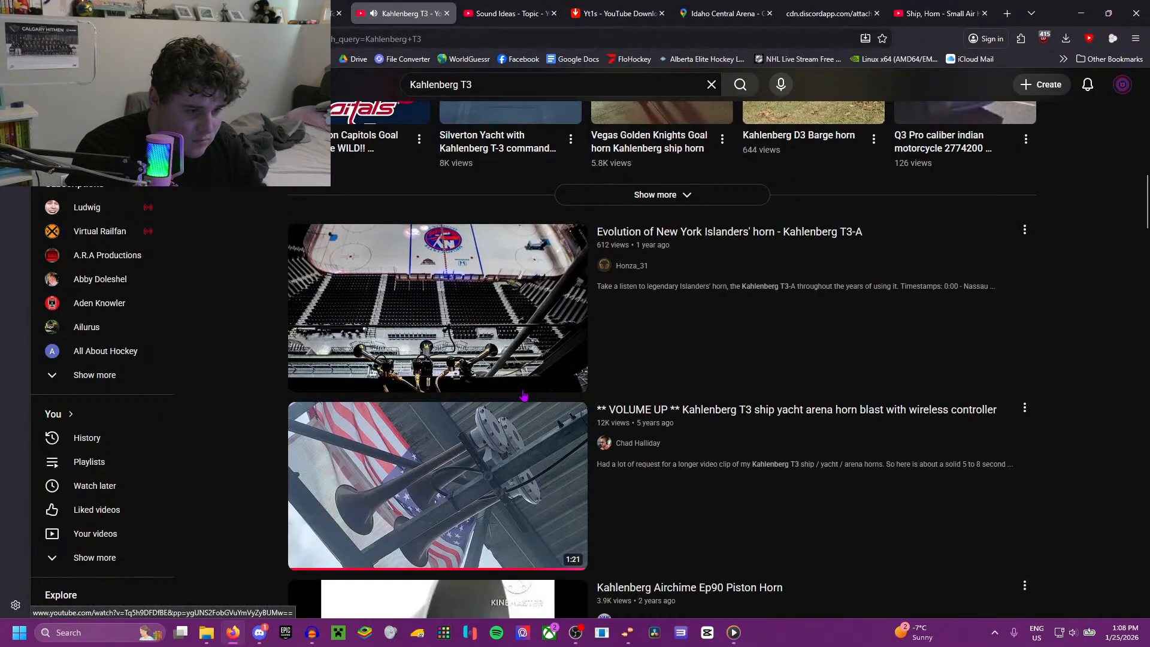
{"action": "scroll", "coordinate": [522, 393], "scroll_direction": "up", "scroll_amount": 4}
{"action": "left_click", "coordinate": [475, 451]}
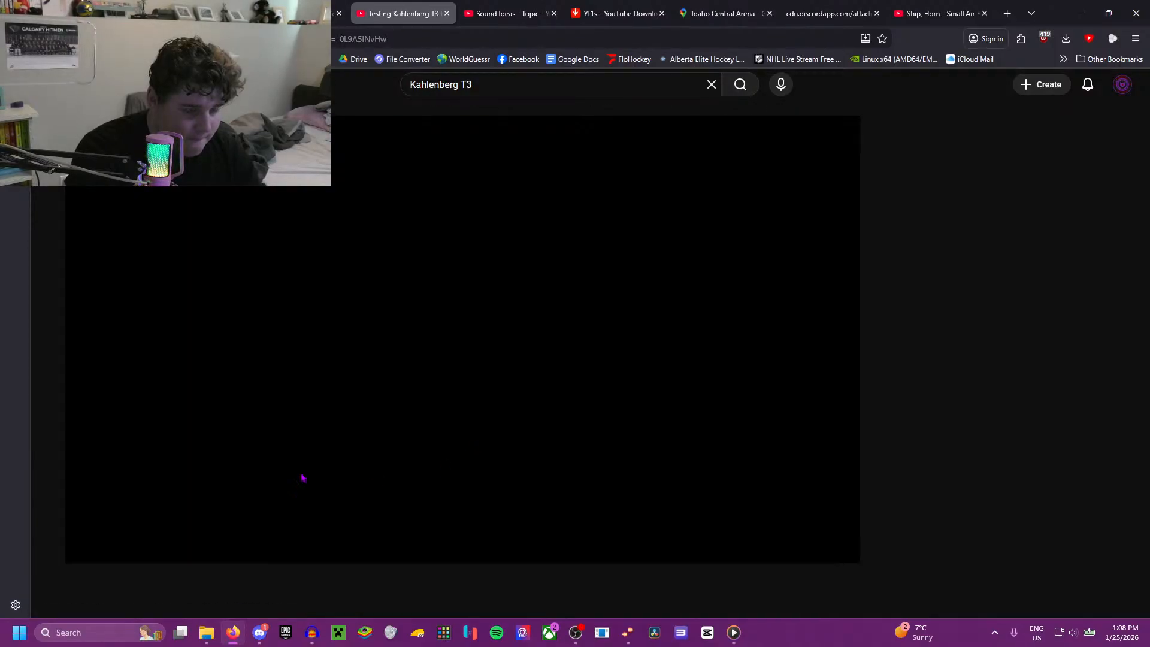
Step: Skip forward through the wireless controller horn blast video to 0:44 to find the horn blast
{"action": "left_click", "coordinate": [257, 528]}
{"action": "left_click", "coordinate": [326, 530]}
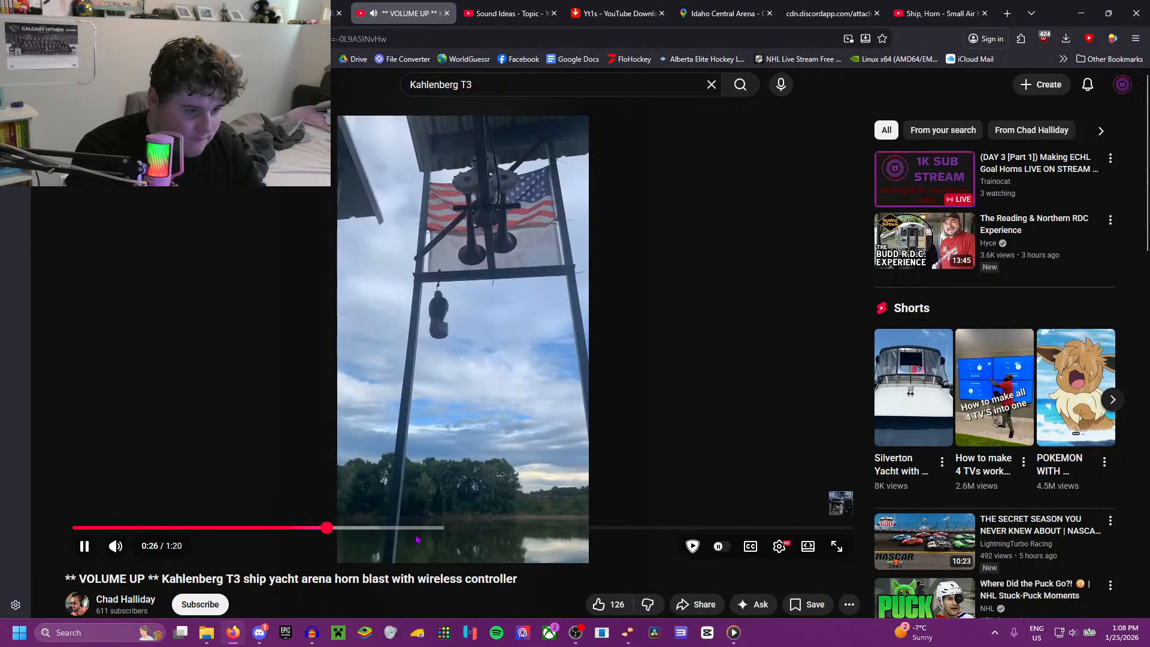
{"action": "left_click", "coordinate": [463, 529]}
{"action": "left_click", "coordinate": [509, 529]}
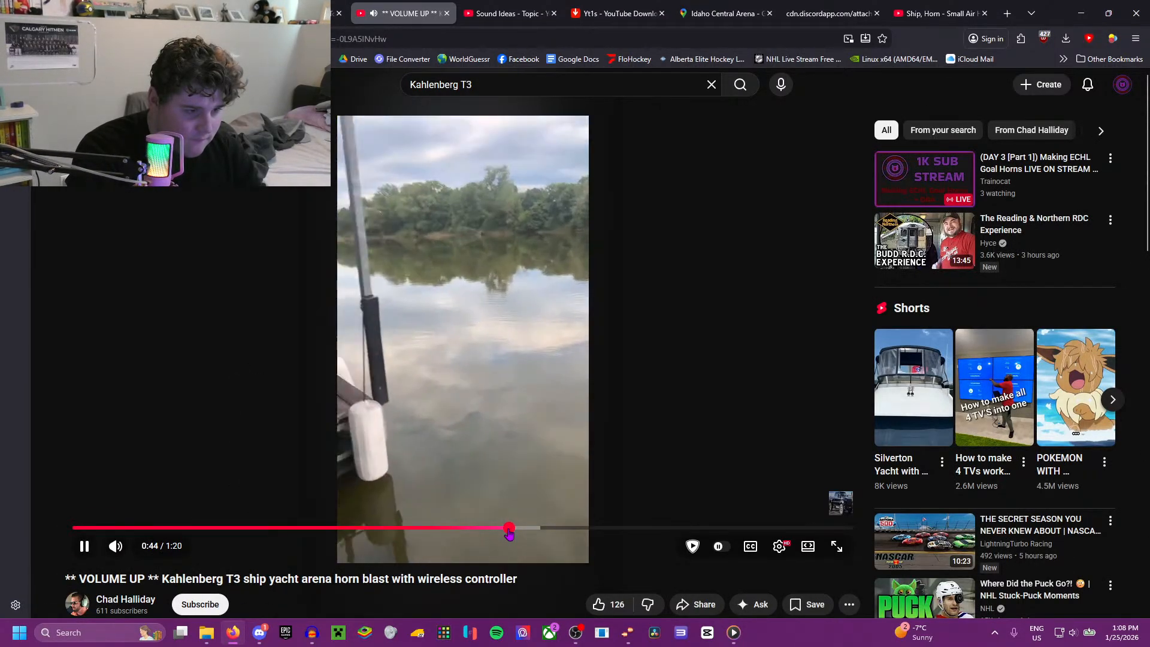
Step: Seek forward through the wireless controller horn blast video to 0:56, listen to the blast, and pause at 1:06
{"action": "left_click", "coordinate": [589, 530]}
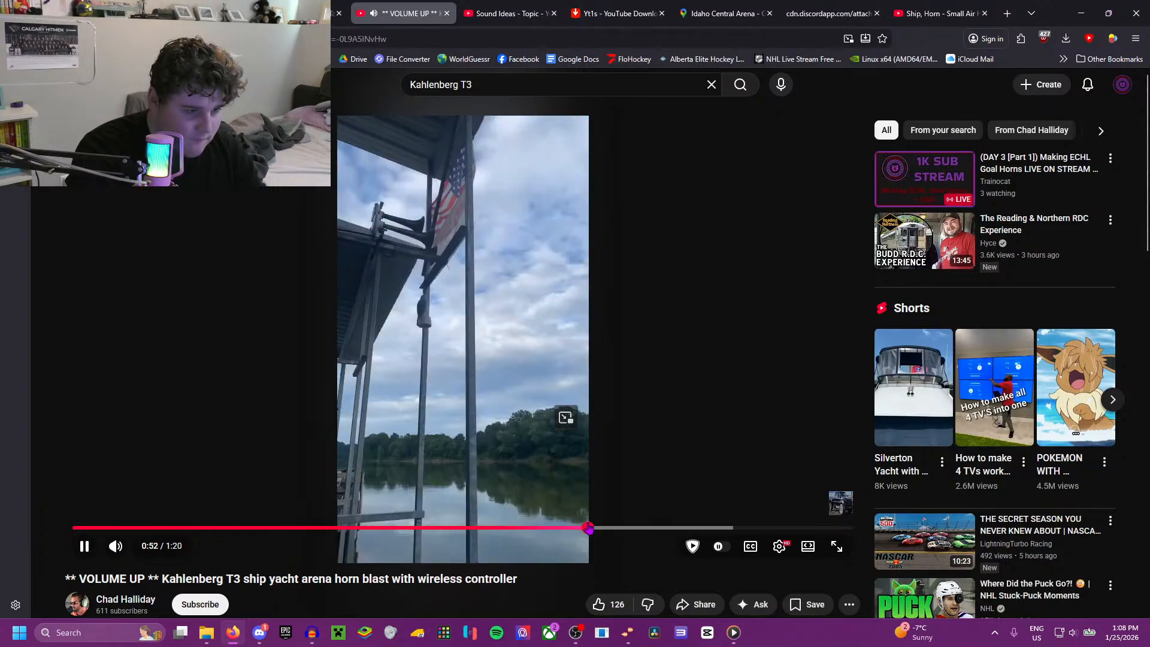
{"action": "left_click", "coordinate": [625, 530]}
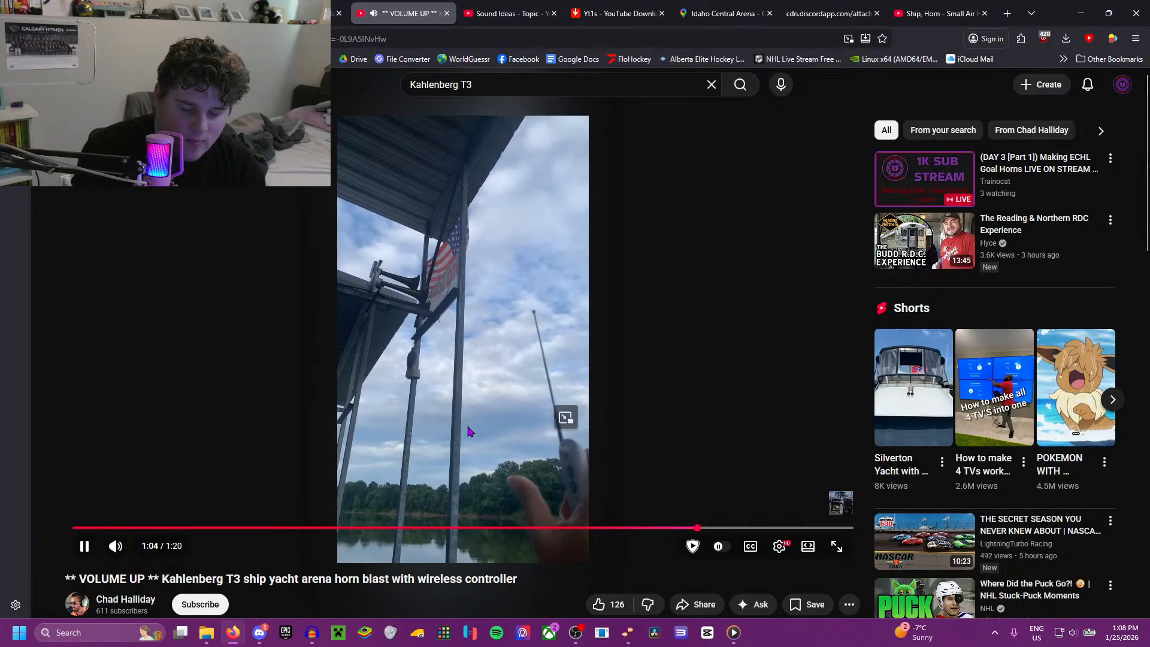
{"action": "left_click", "coordinate": [466, 370]}
Step: Return to the Toledo vs Kalamazoo replay, resume it from 1:59:59 and rewind to hear the goal horn again
{"action": "left_click", "coordinate": [510, 8]}
{"action": "left_click", "coordinate": [320, 12]}
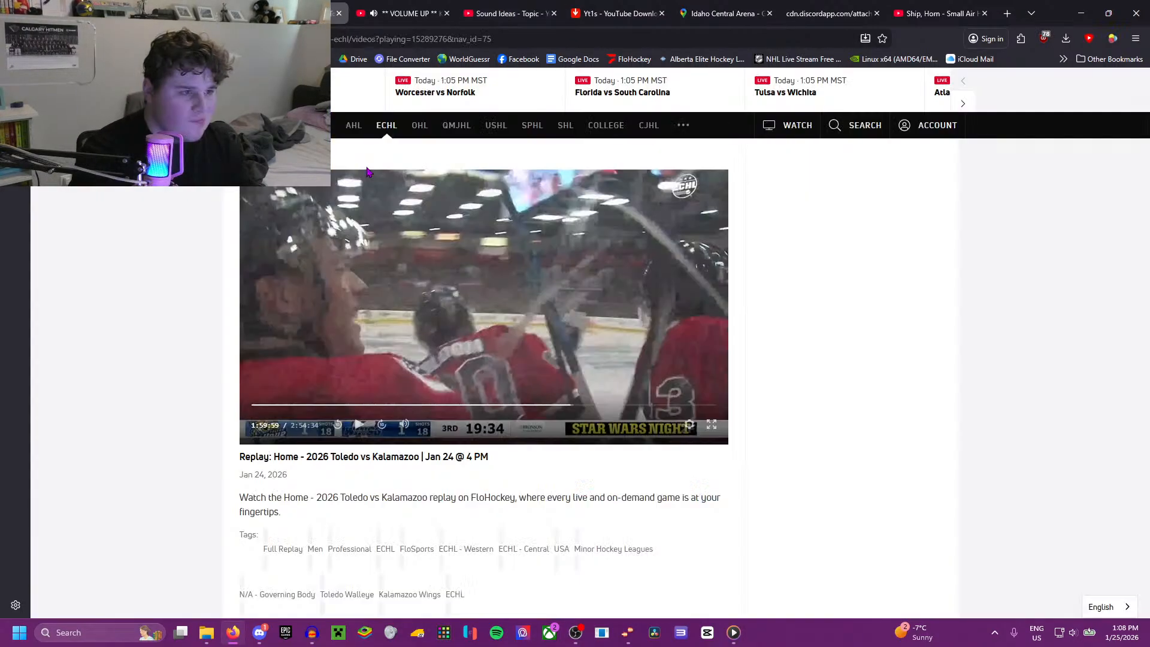
{"action": "left_click", "coordinate": [368, 174]}
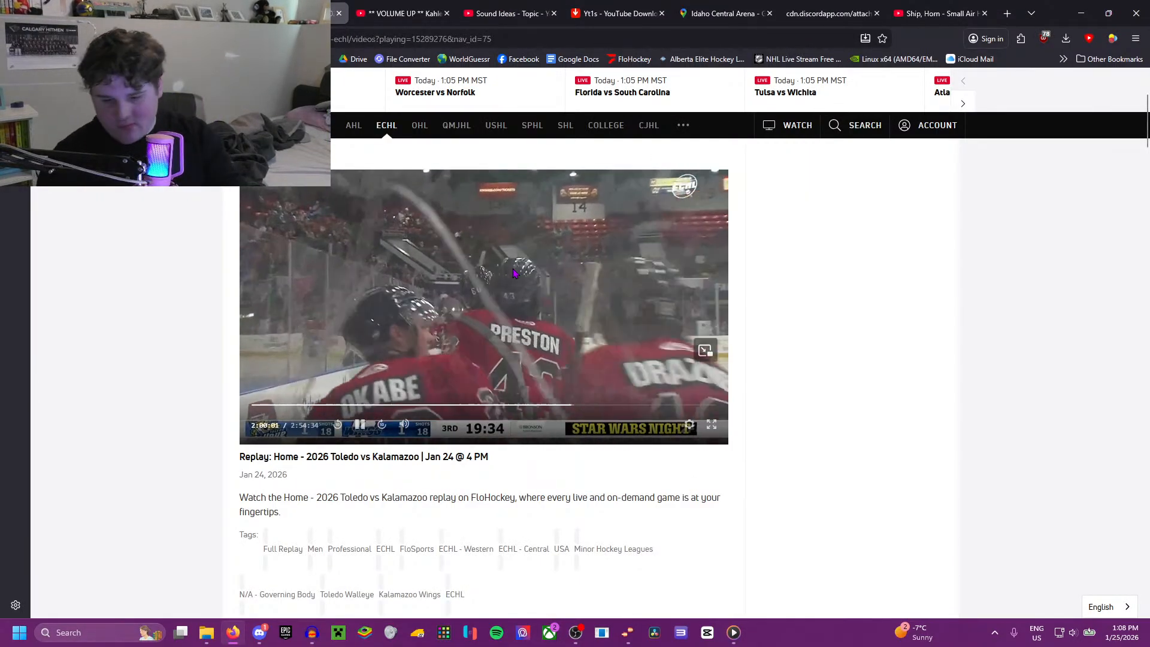
{"action": "key", "text": "Left"}
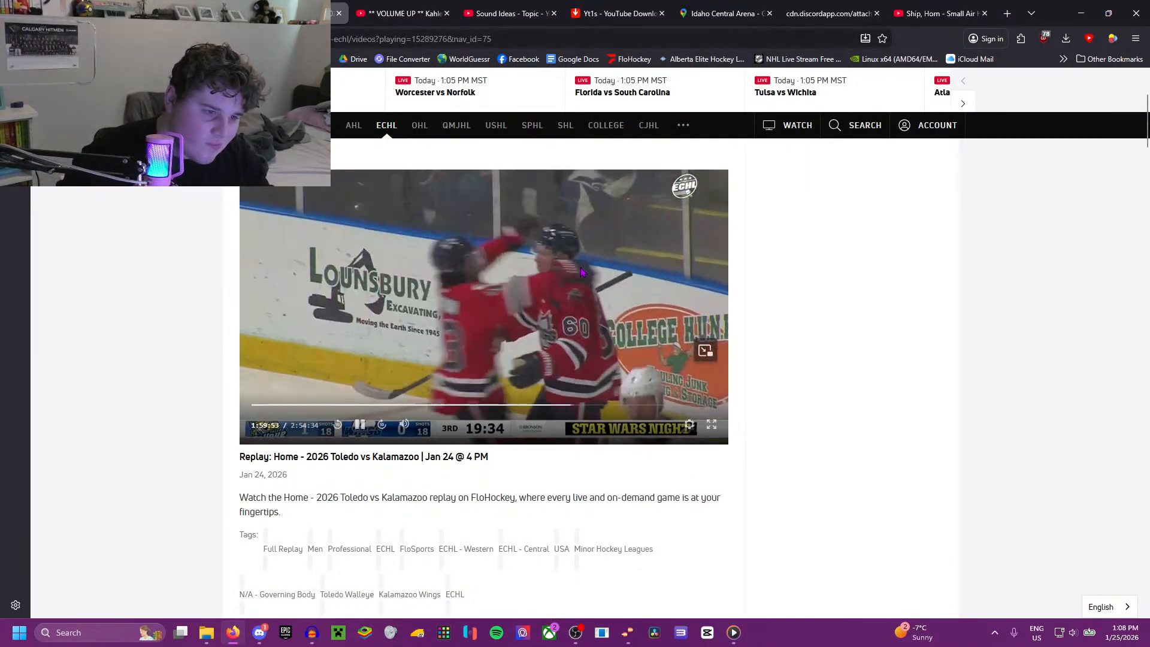
Step: Go back to the wireless controller horn blast video, rewind it to hear the blast again, and pause near 0:59
{"action": "left_click", "coordinate": [509, 13]}
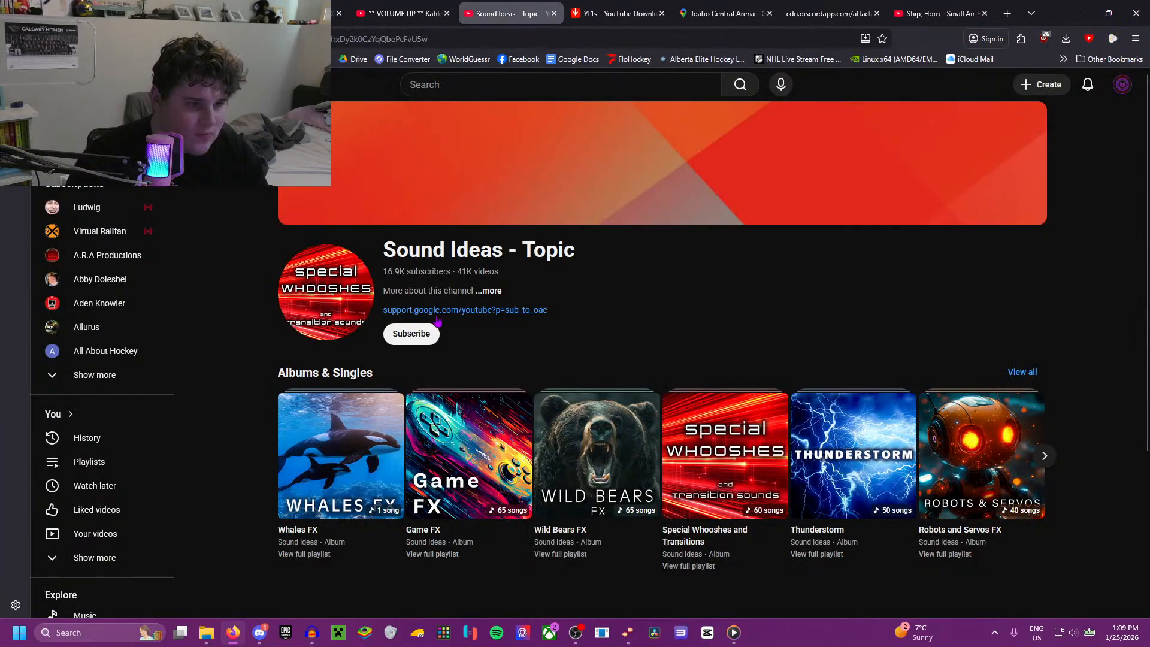
{"action": "left_click", "coordinate": [617, 13]}
{"action": "left_click", "coordinate": [401, 13]}
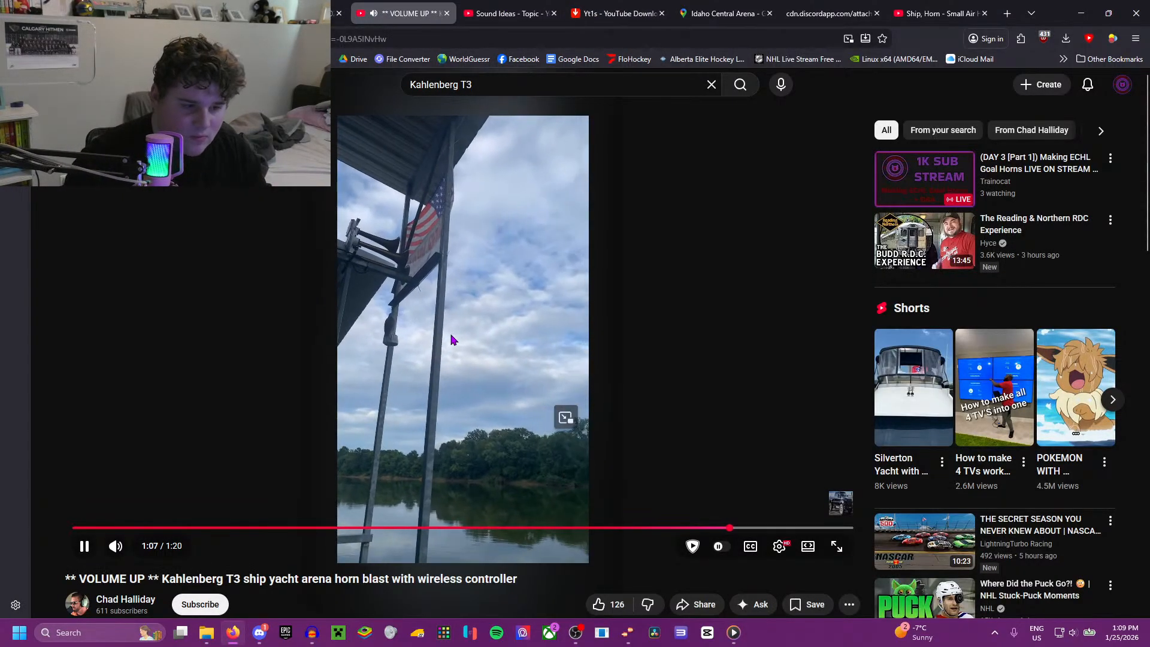
{"action": "key", "text": "Left"}
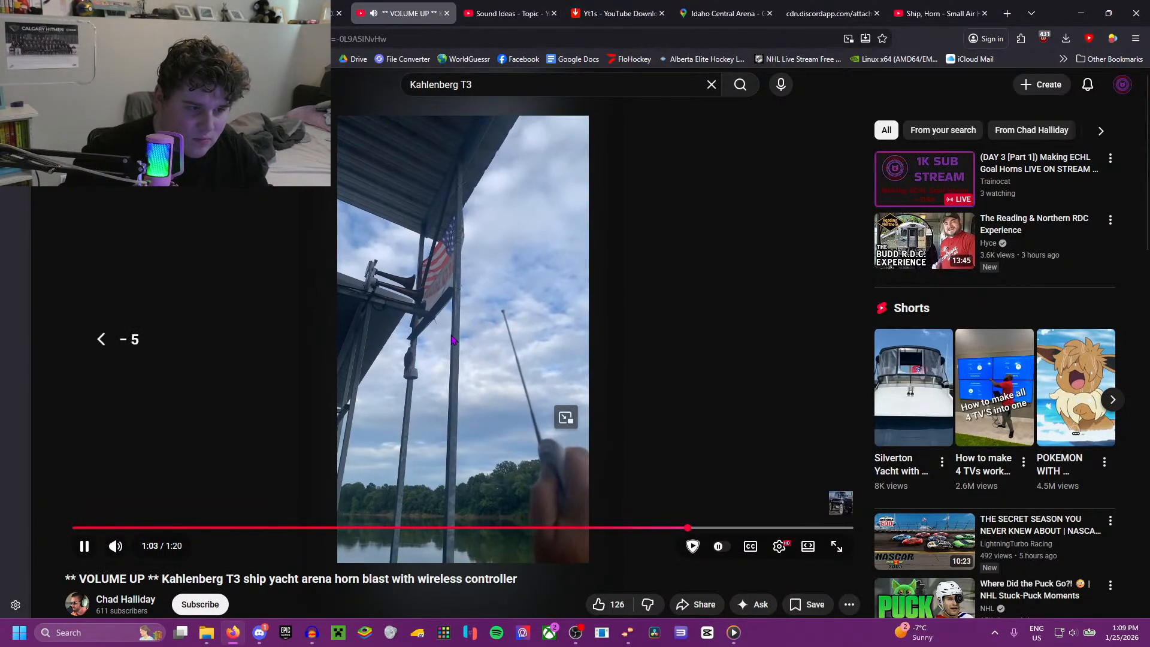
{"action": "key", "text": "Left"}
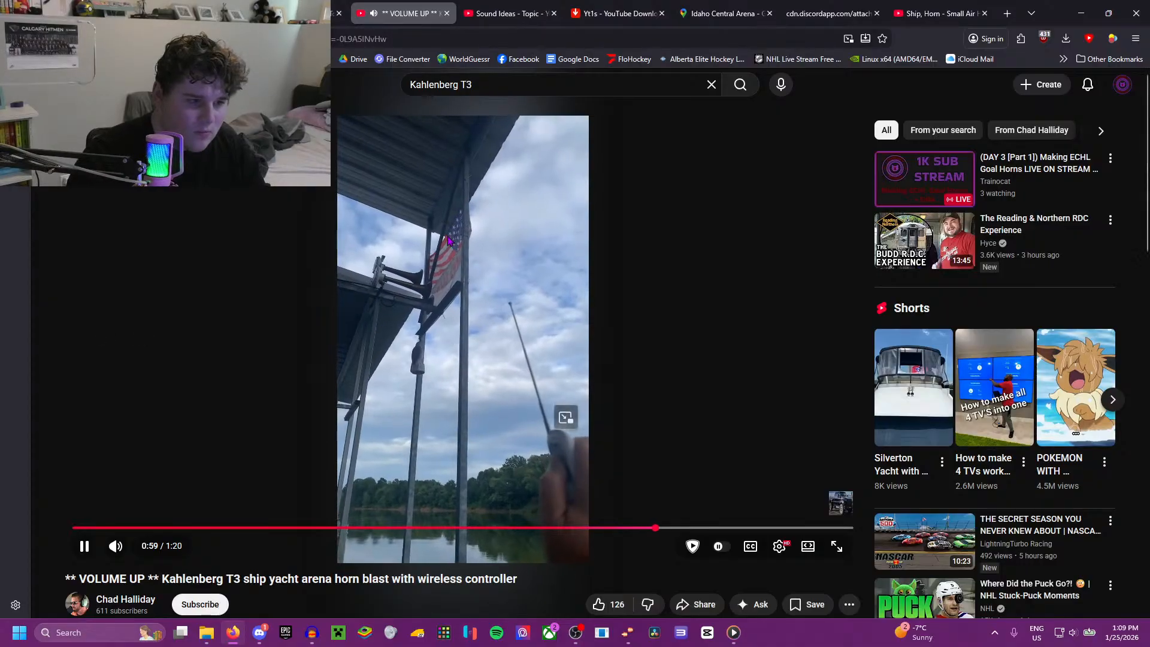
{"action": "key", "text": "space"}
Step: Switch to Audacity, play the existing horn clip from 1.440 s for comparison, and delete its track
{"action": "key", "text": "super+Down"}
{"action": "key", "text": "super+Down"}
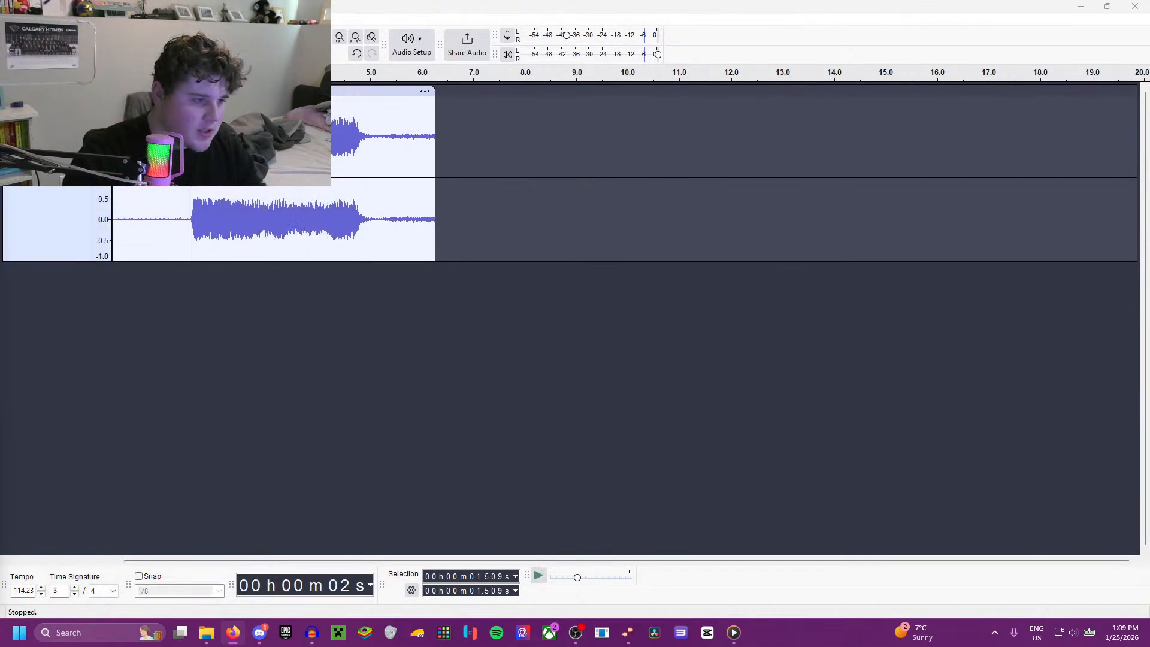
{"action": "left_click", "coordinate": [186, 147]}
{"action": "key", "text": "space"}
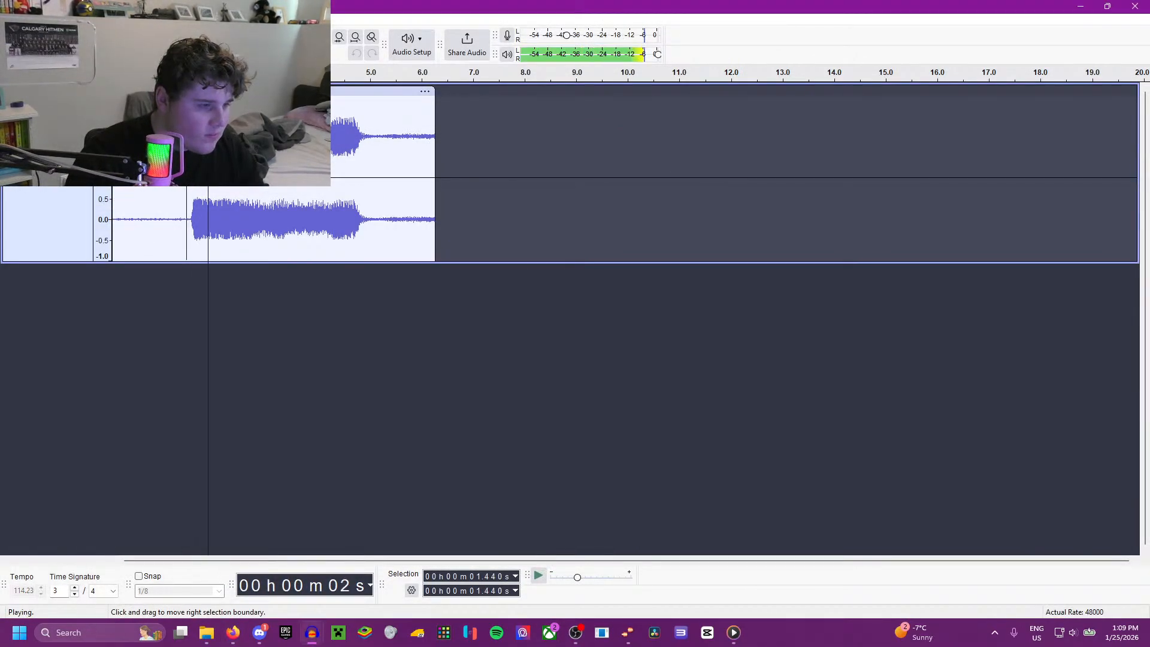
{"action": "key", "text": "space"}
{"action": "left_click", "coordinate": [9, 91]}
{"action": "key", "text": "alt+Tab"}
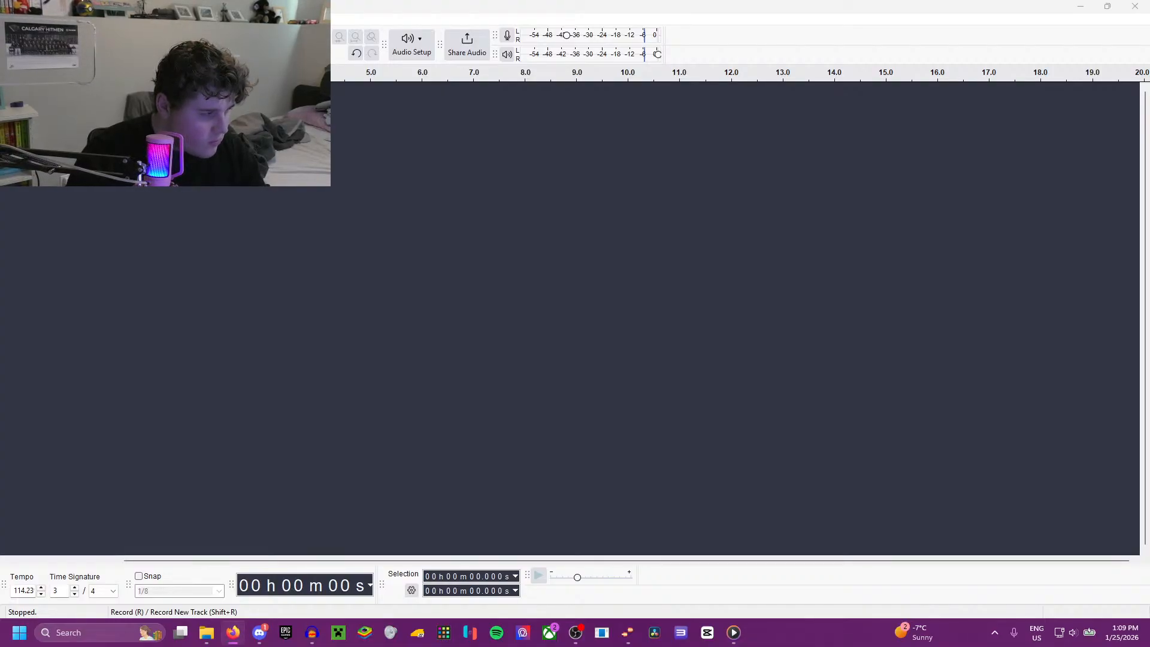
Step: Try recording the horn blast from the browser video in Audacity, and discard the short take
{"action": "left_click", "coordinate": [169, 44]}
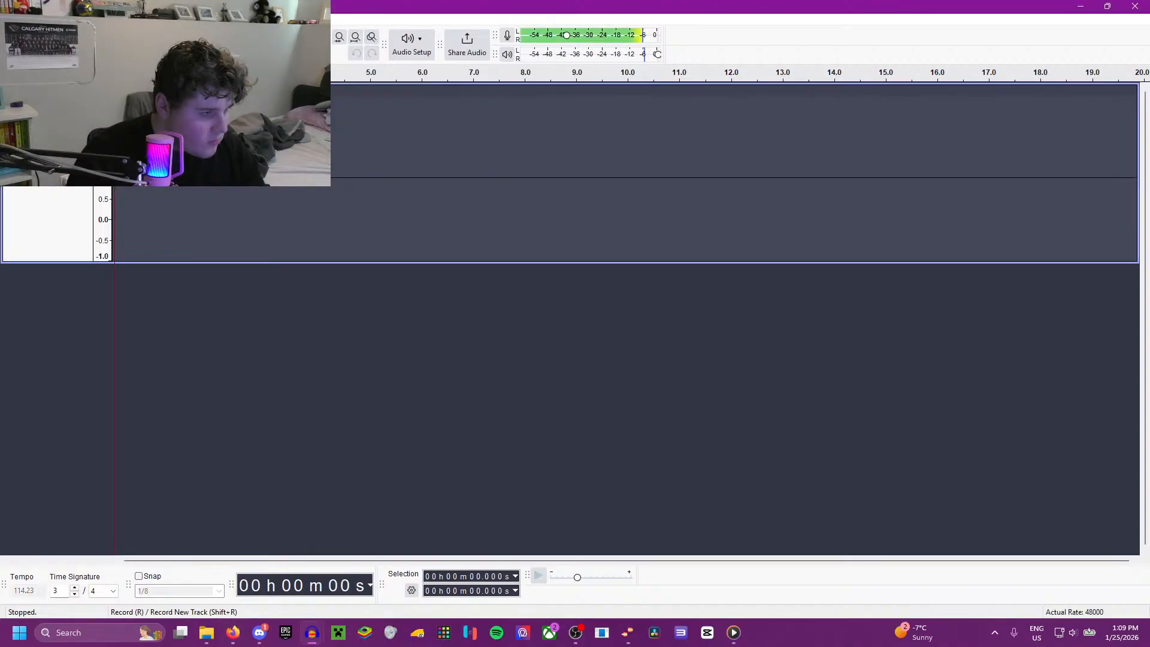
{"action": "key", "text": "space"}
{"action": "key", "text": "alt+Tab"}
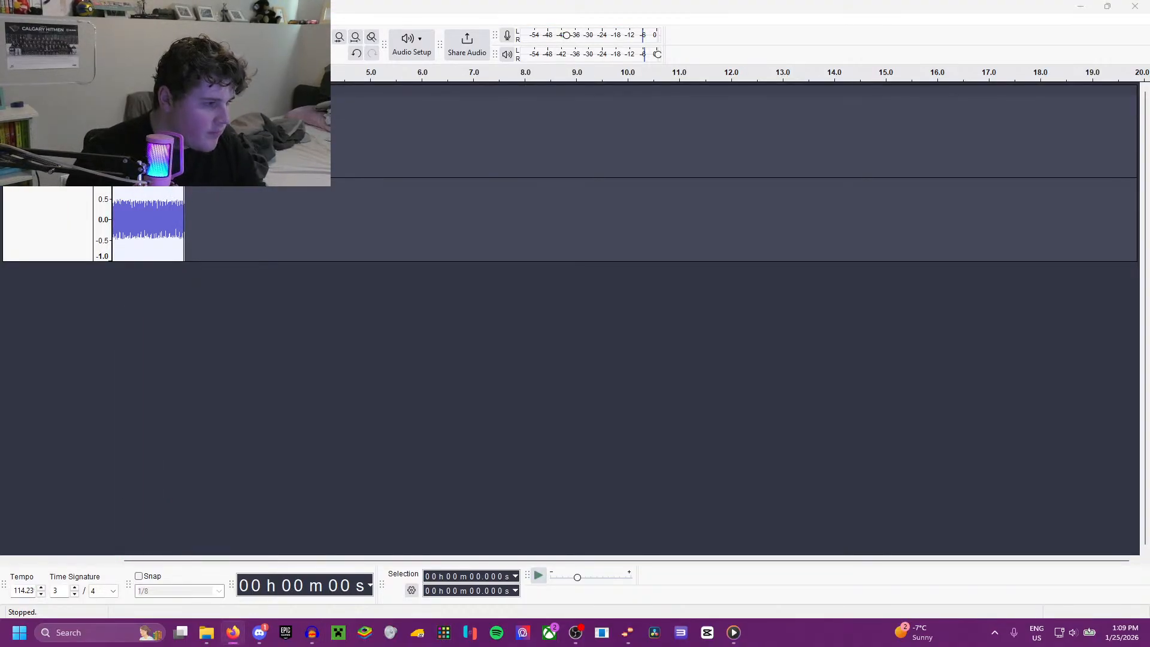
{"action": "left_click", "coordinate": [9, 91]}
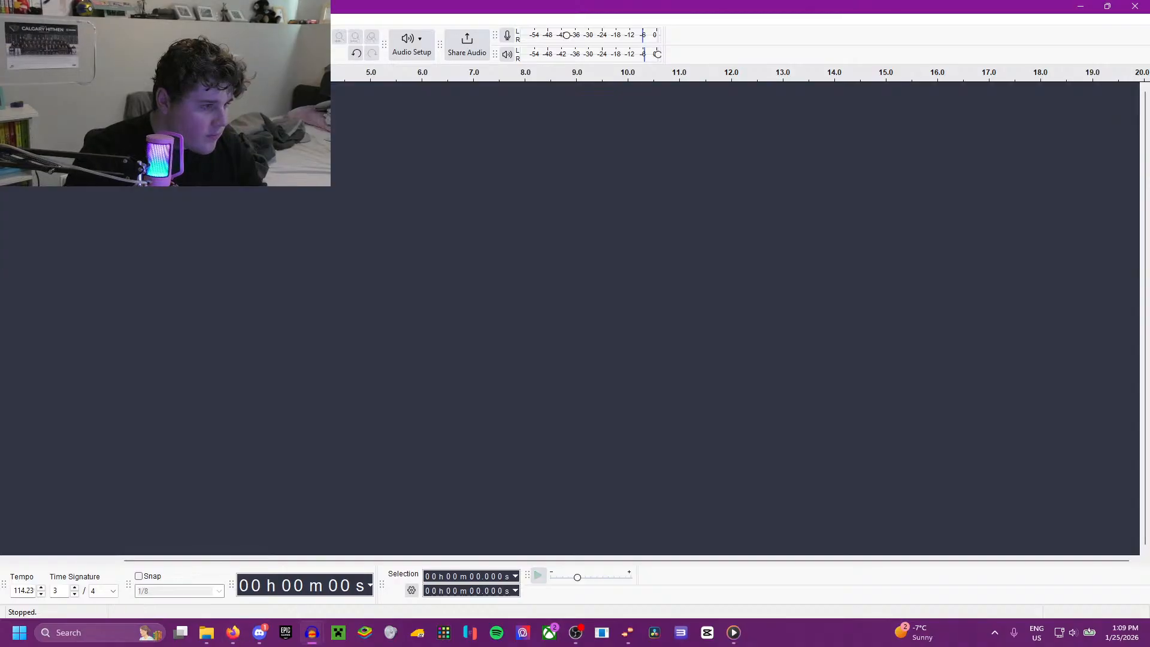
Step: Record the full horn blast from the browser video on a new Audacity track, stopping at about 11 s
{"action": "key", "text": "r"}
{"action": "key", "text": "alt+Tab"}
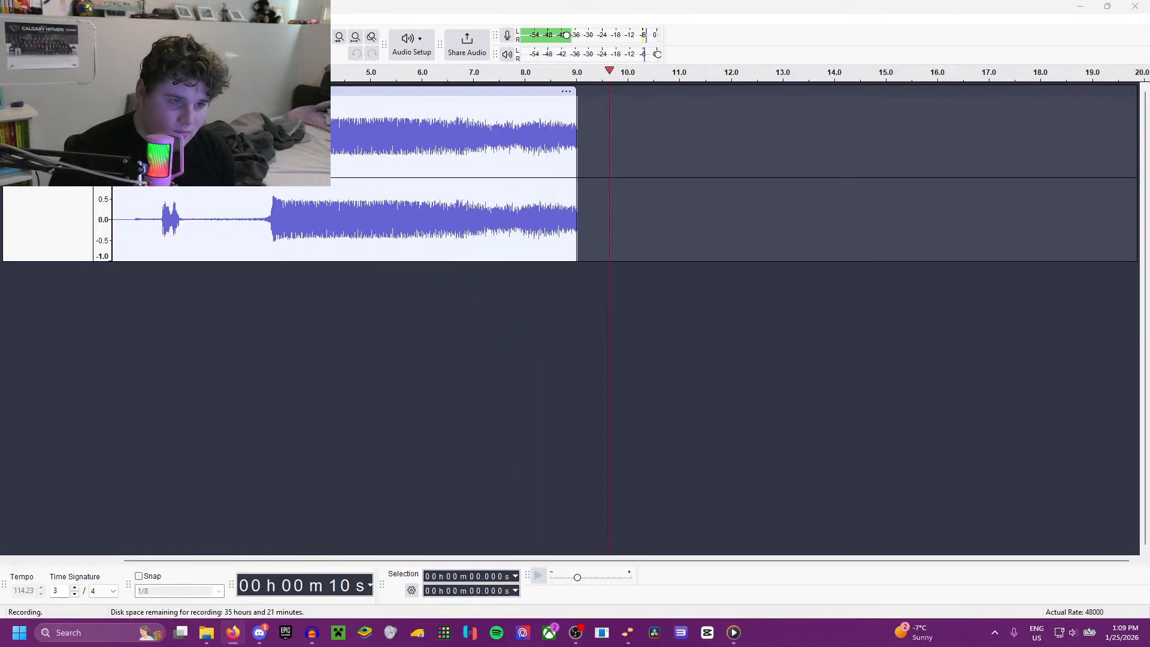
{"action": "left_click", "coordinate": [88, 45]}
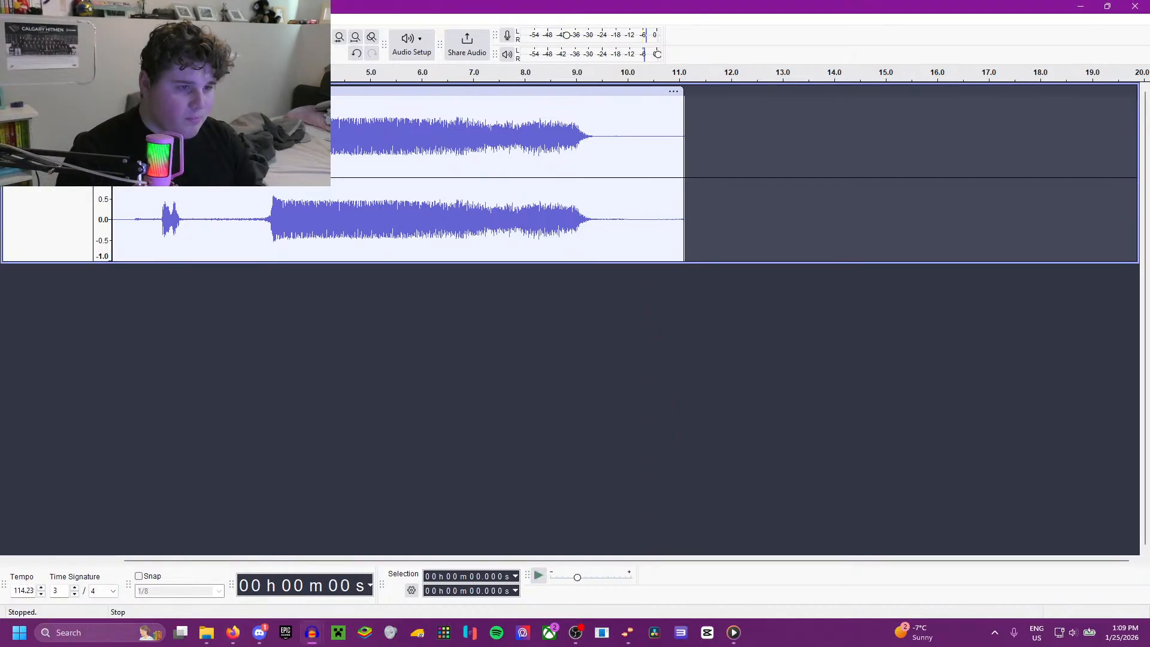
Step: Delete everything before 2.902 s in the horn recording so the blast starts the track, and play it back
{"action": "left_click", "coordinate": [261, 222]}
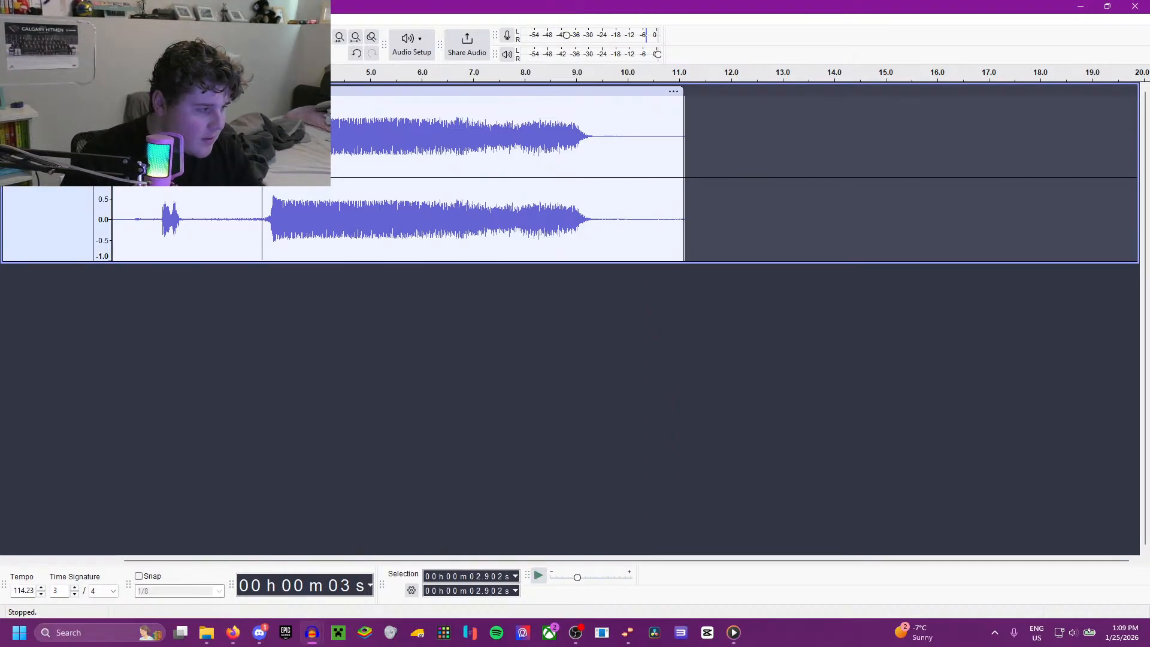
{"action": "key", "text": "space"}
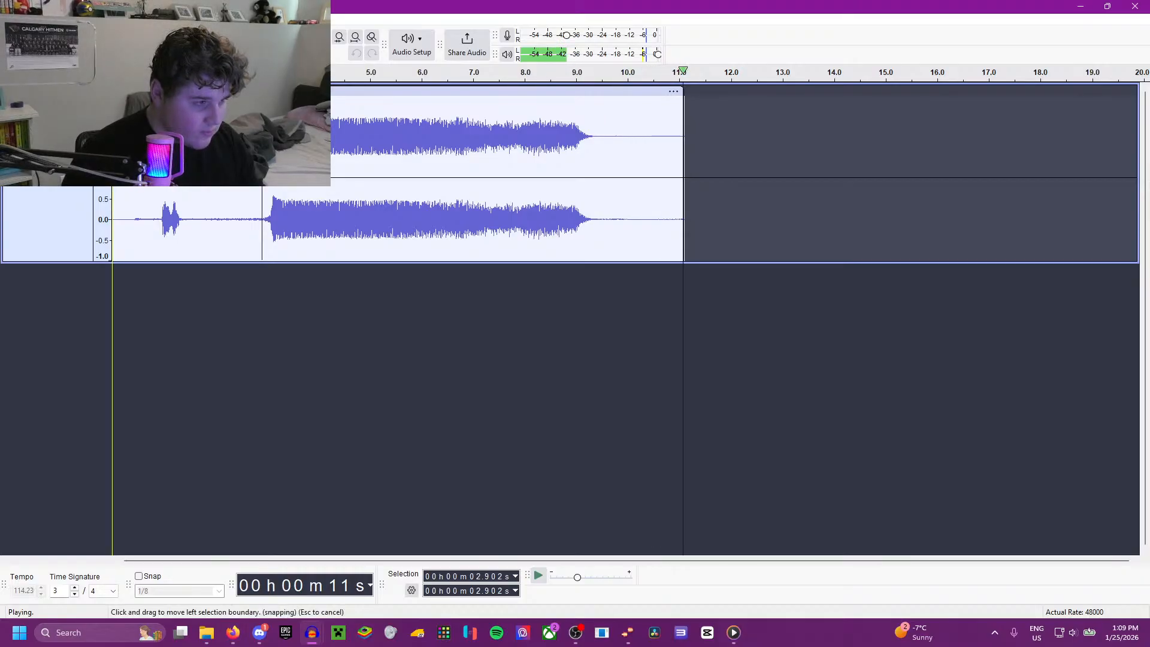
{"action": "left_click", "coordinate": [112, 144], "text": "shift"}
{"action": "key", "text": "space"}
{"action": "key", "text": "space"}
{"action": "key", "text": "Delete"}
{"action": "key", "text": "space"}
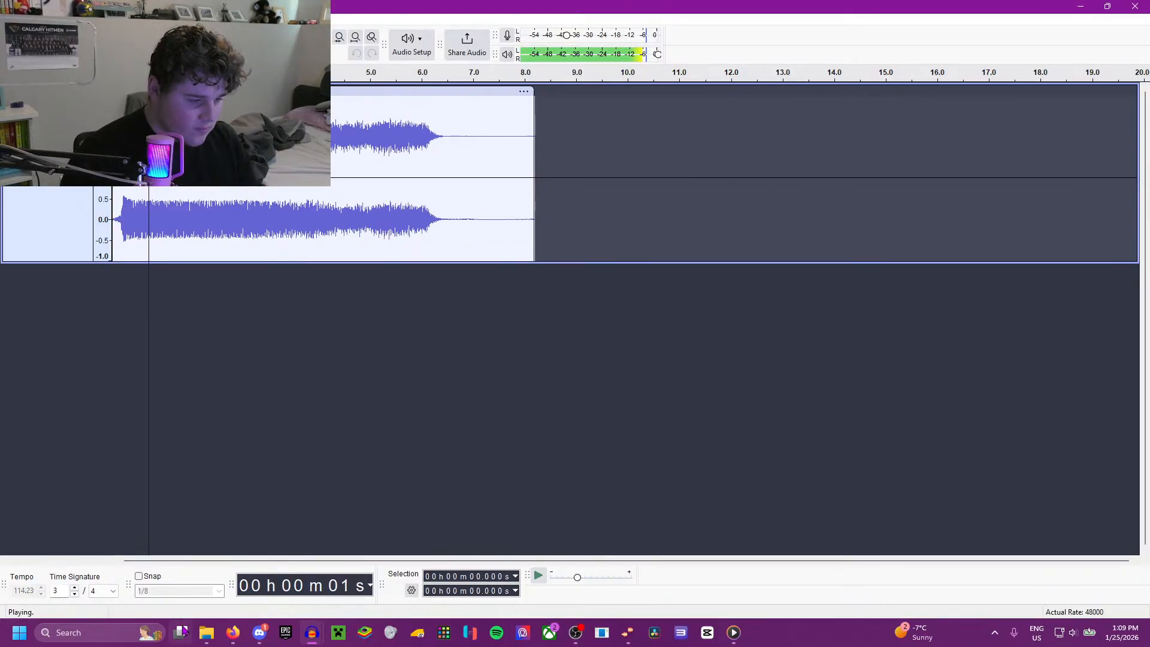
{"action": "key", "text": "space"}
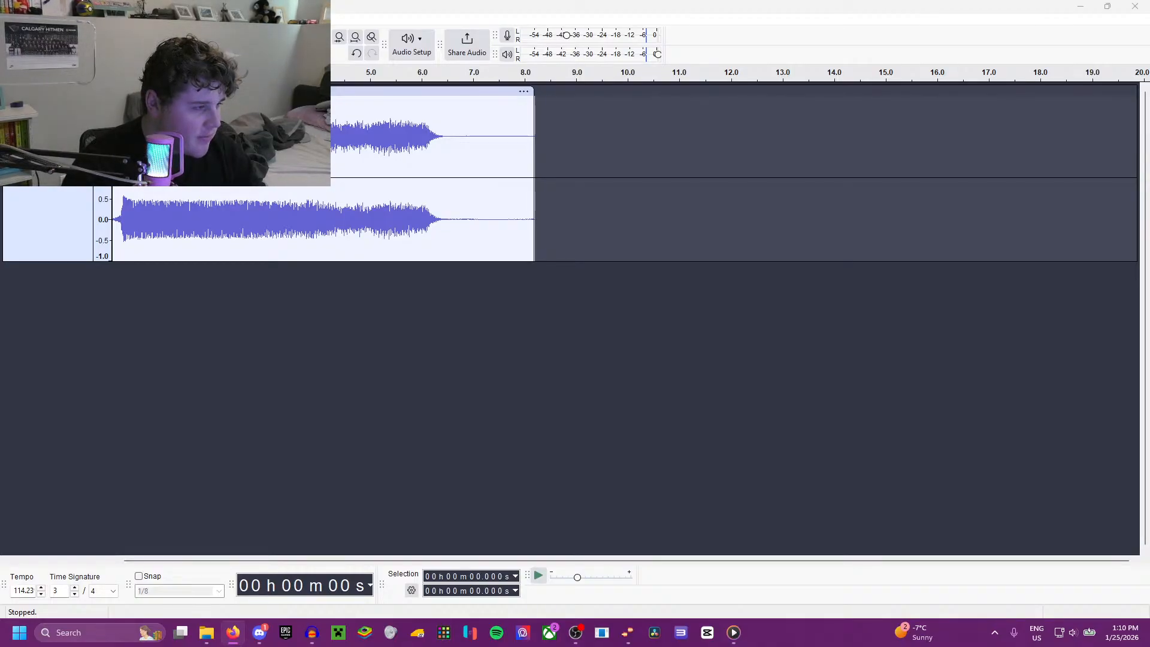
Step: Import "Red Hot Chili Peppers - Can't Stop (Lyrics)" below the horn track and shift its clip to start at about 7 s
{"action": "left_click_drag", "start_coordinate": [0, 226], "coordinate": [375, 335]}
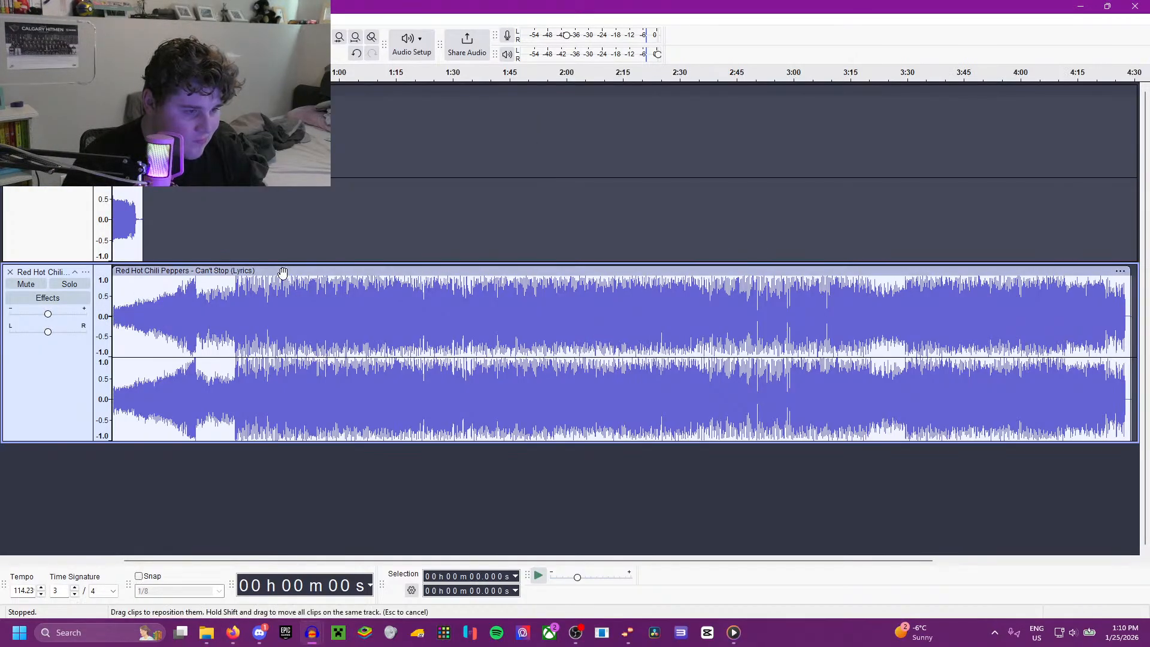
{"action": "left_click_drag", "start_coordinate": [276, 275], "coordinate": [302, 275]}
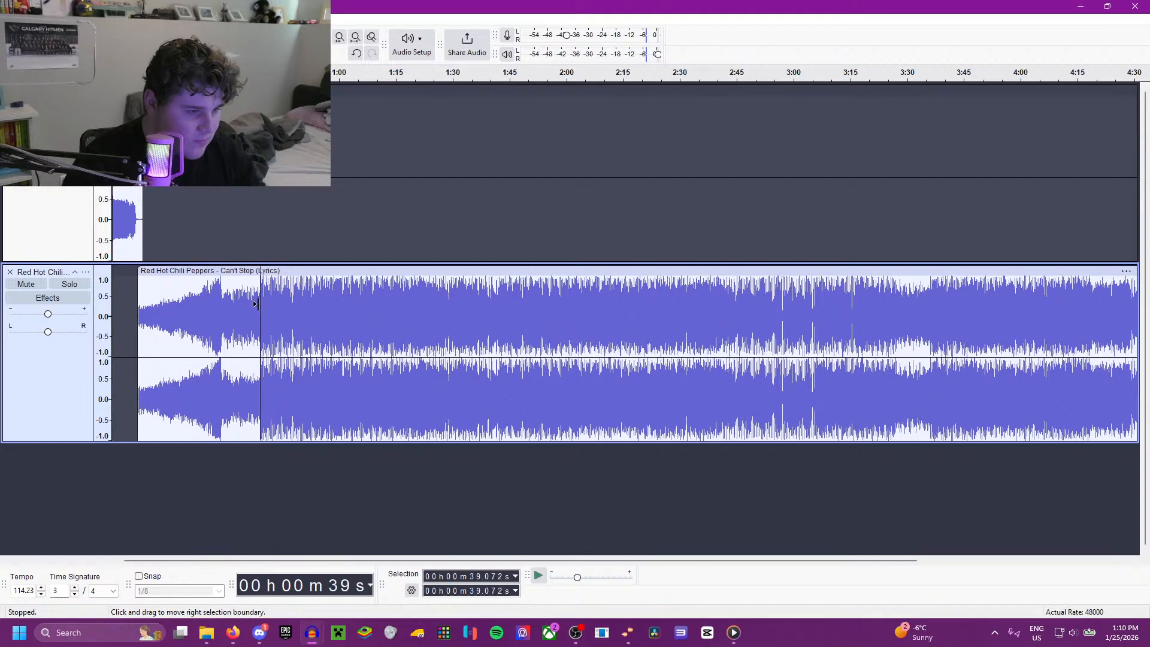
Step: Listen to the end of the song's build-up to find the goal song's starting point, placing the cursor at 28.623 s
{"action": "scroll", "coordinate": [254, 304], "scroll_direction": "up", "scroll_amount": 2}
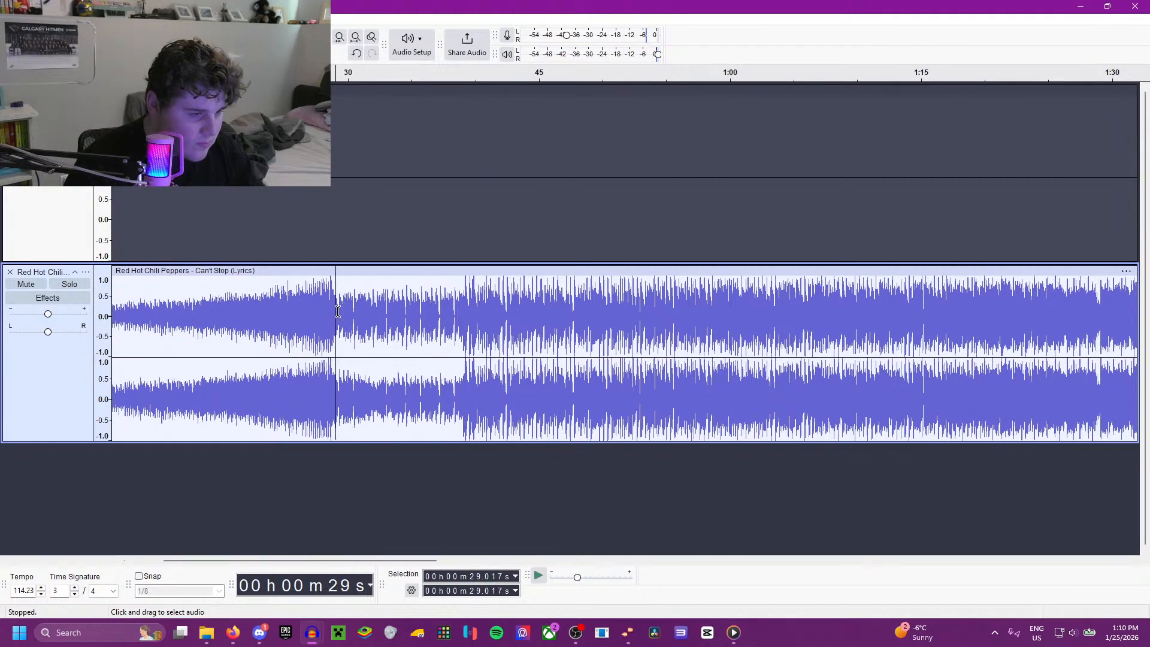
{"action": "left_click", "coordinate": [337, 309]}
{"action": "key", "text": "space"}
{"action": "scroll", "coordinate": [331, 305], "scroll_direction": "up", "scroll_amount": 2}
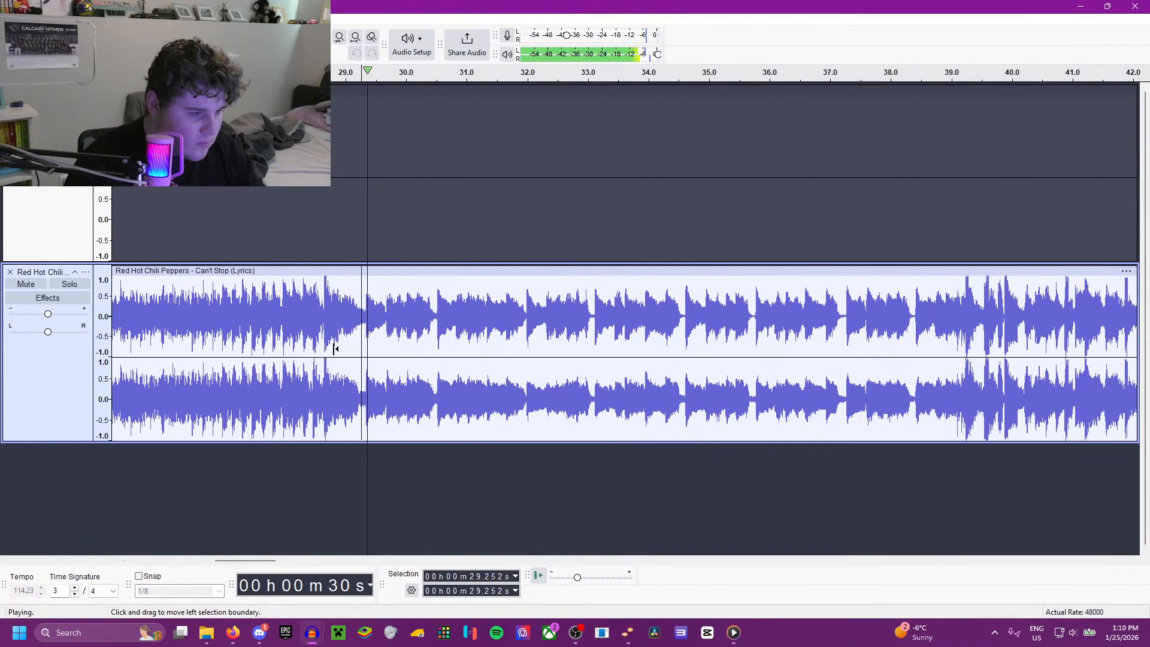
{"action": "key", "text": "space"}
{"action": "scroll", "coordinate": [341, 336], "scroll_direction": "up", "scroll_amount": 1}
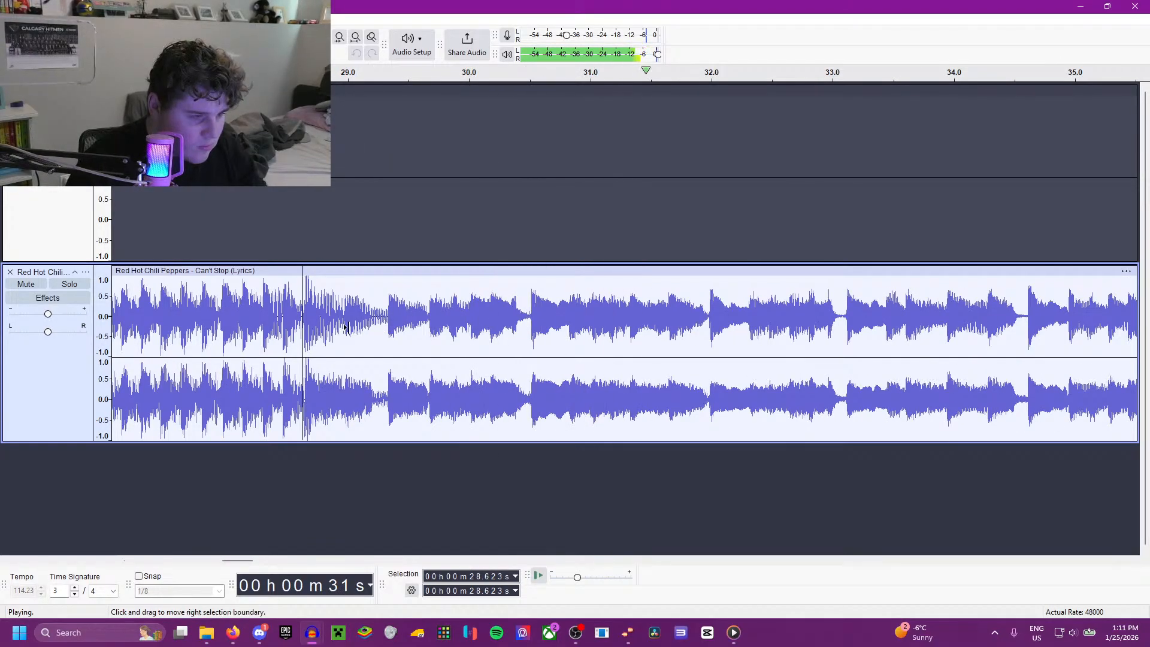
{"action": "scroll", "coordinate": [348, 326], "scroll_direction": "down", "scroll_amount": 1}
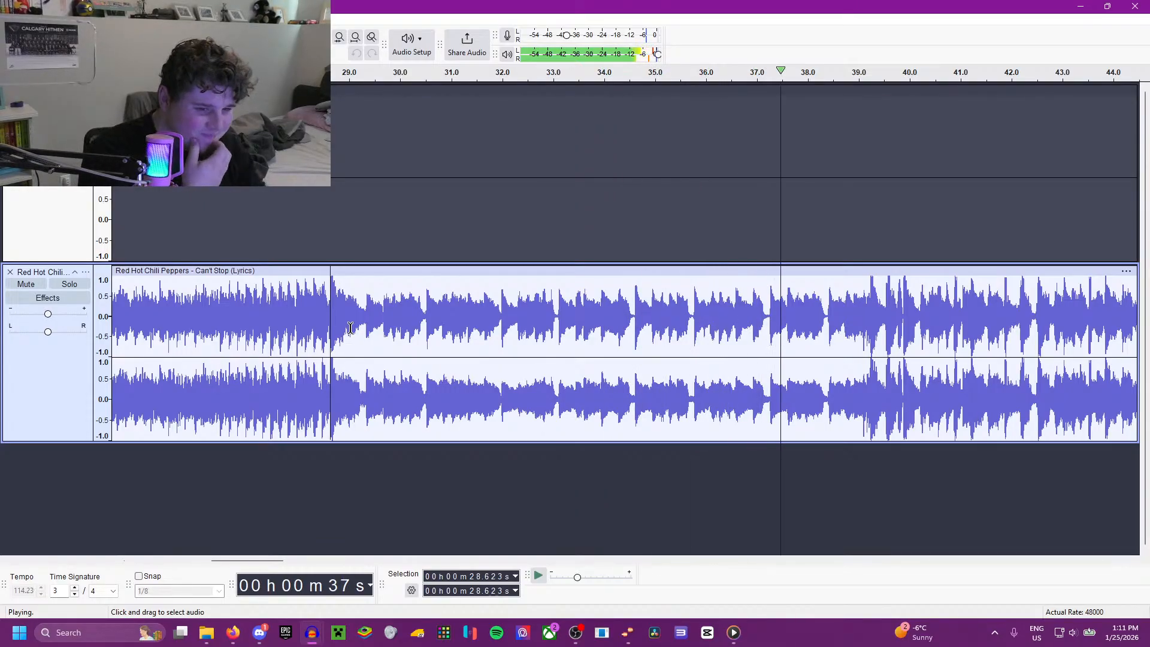
{"action": "key", "text": "space"}
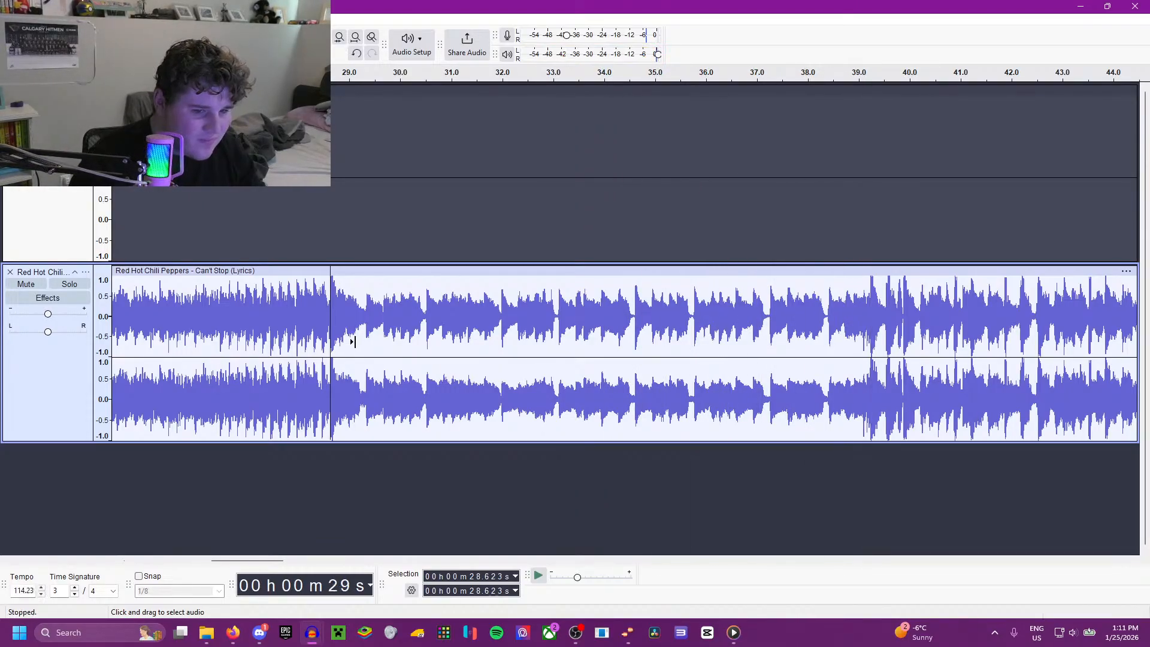
Step: Delete the song's intro from the clip's start up to 28.623 s and play the new beginning
{"action": "scroll", "coordinate": [342, 343], "scroll_direction": "down", "scroll_amount": 1}
{"action": "scroll", "coordinate": [317, 347], "scroll_direction": "left", "scroll_amount": 10}
{"action": "scroll", "coordinate": [282, 328], "scroll_direction": "down", "scroll_amount": 1}
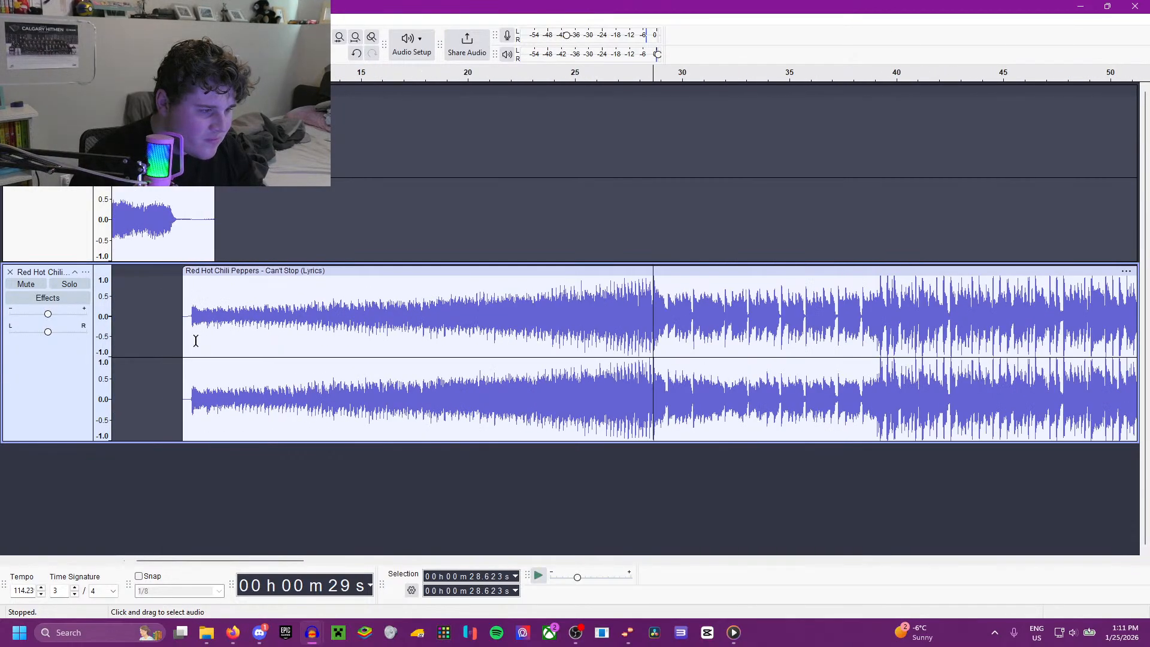
{"action": "left_click", "coordinate": [186, 322], "text": "shift"}
{"action": "key", "text": "Delete"}
{"action": "key", "text": "space"}
{"action": "scroll", "coordinate": [187, 322], "scroll_direction": "up", "scroll_amount": 3}
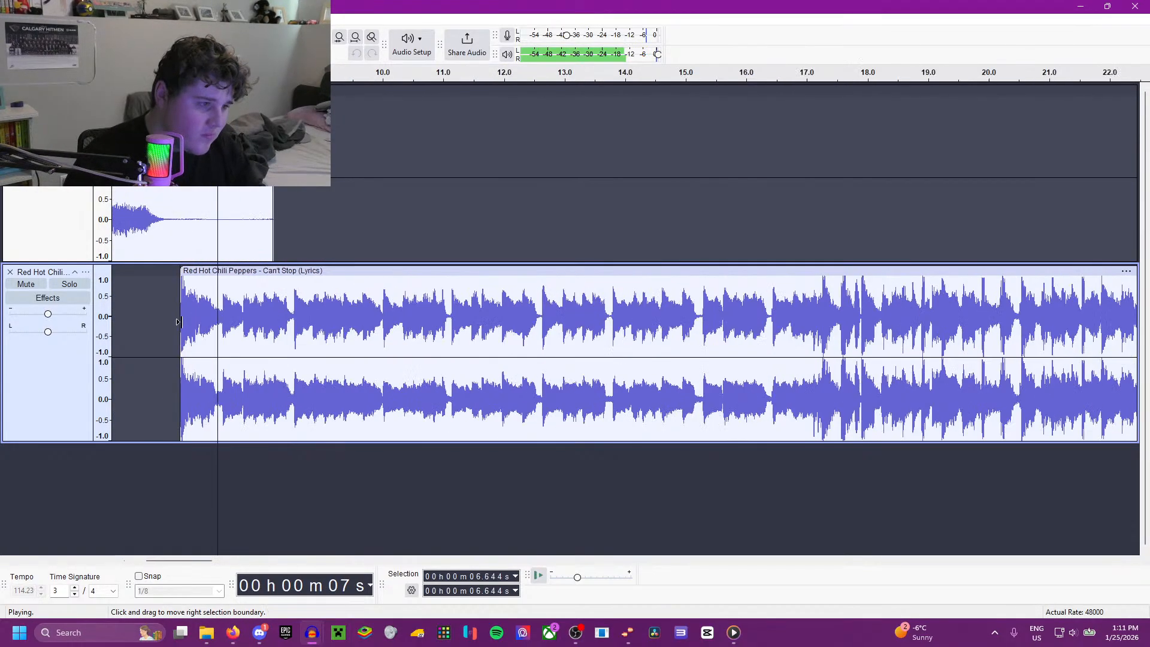
Step: Move the trimmed song clip earlier so it starts at about 1.6 s, overlapping the horn blast
{"action": "key", "text": "space"}
{"action": "scroll", "coordinate": [206, 333], "scroll_direction": "up", "scroll_amount": 1}
{"action": "scroll", "coordinate": [206, 333], "scroll_direction": "down", "scroll_amount": 1}
{"action": "scroll", "coordinate": [208, 336], "scroll_direction": "left", "scroll_amount": 7}
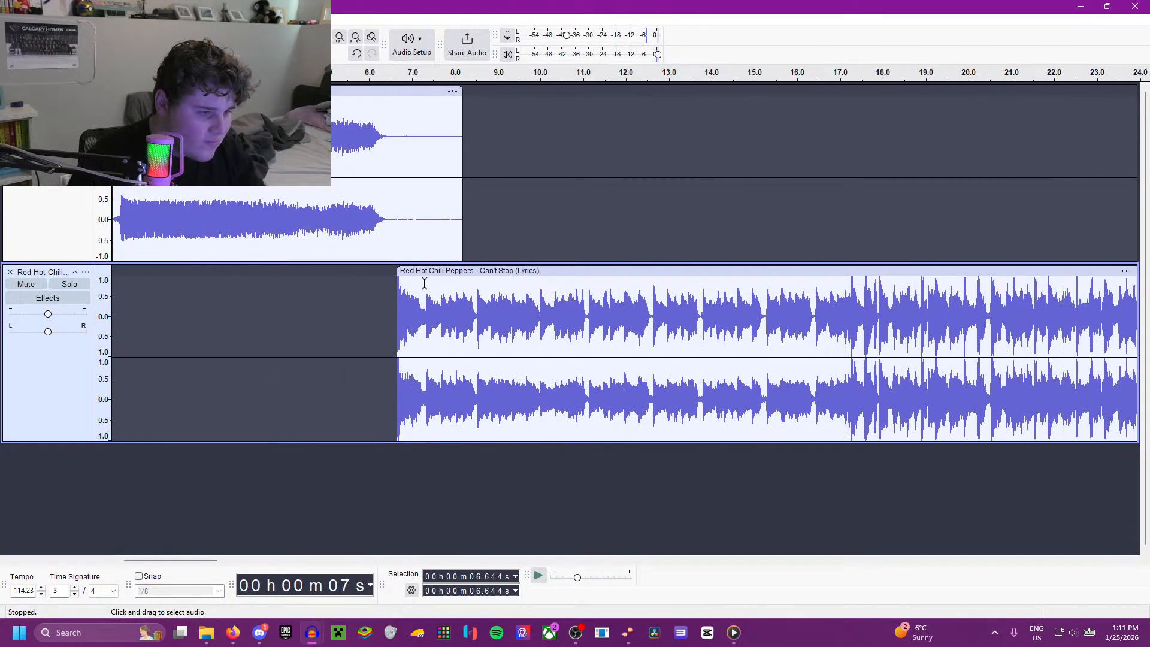
{"action": "left_click", "coordinate": [430, 280]}
{"action": "left_click_drag", "start_coordinate": [427, 271], "coordinate": [211, 286]}
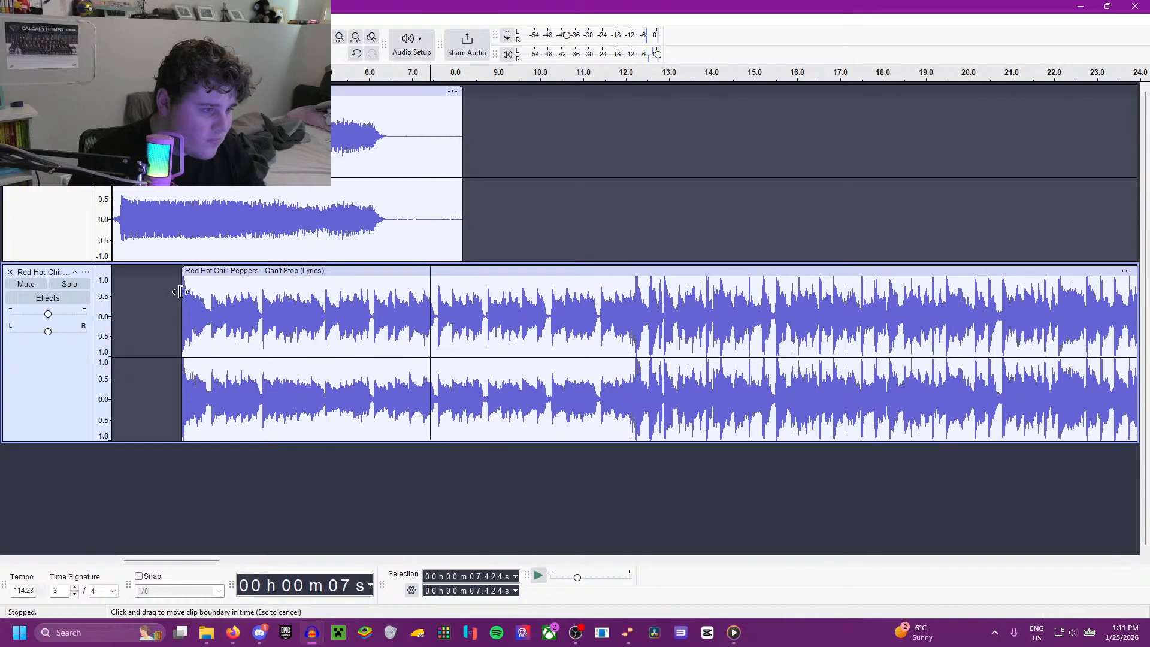
Step: Apply the Amplify effect to the whole horn clip and play the mix from the beginning
{"action": "double_click", "coordinate": [222, 202]}
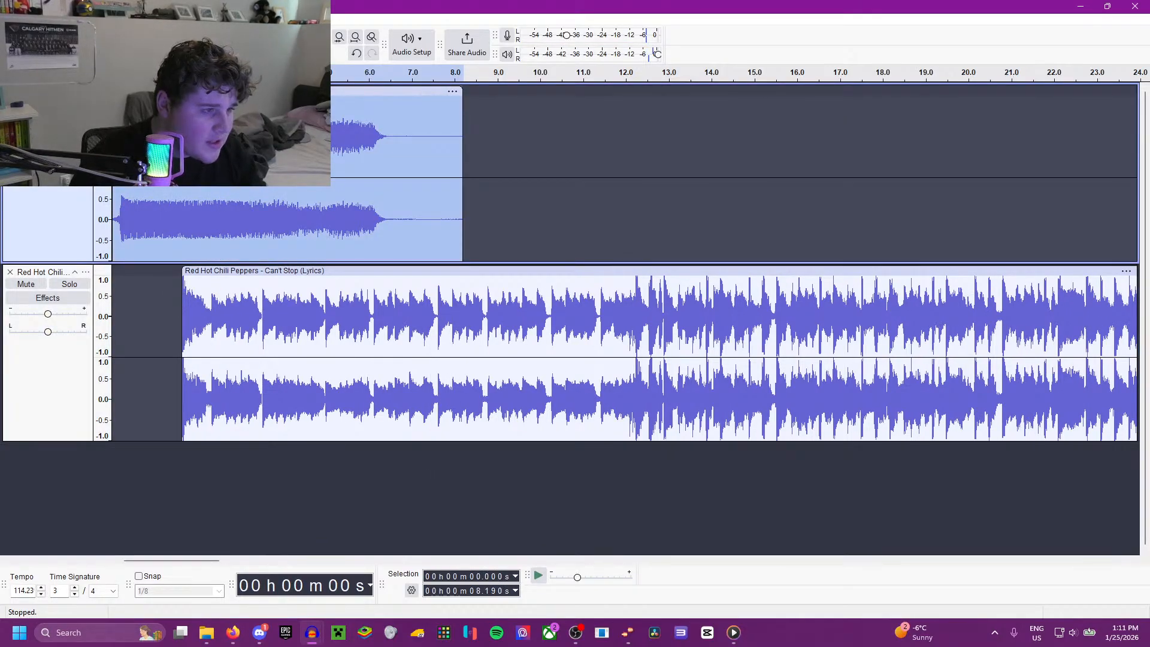
{"action": "left_click", "coordinate": [205, 19]}
{"action": "mouse_move", "coordinate": [299, 116]}
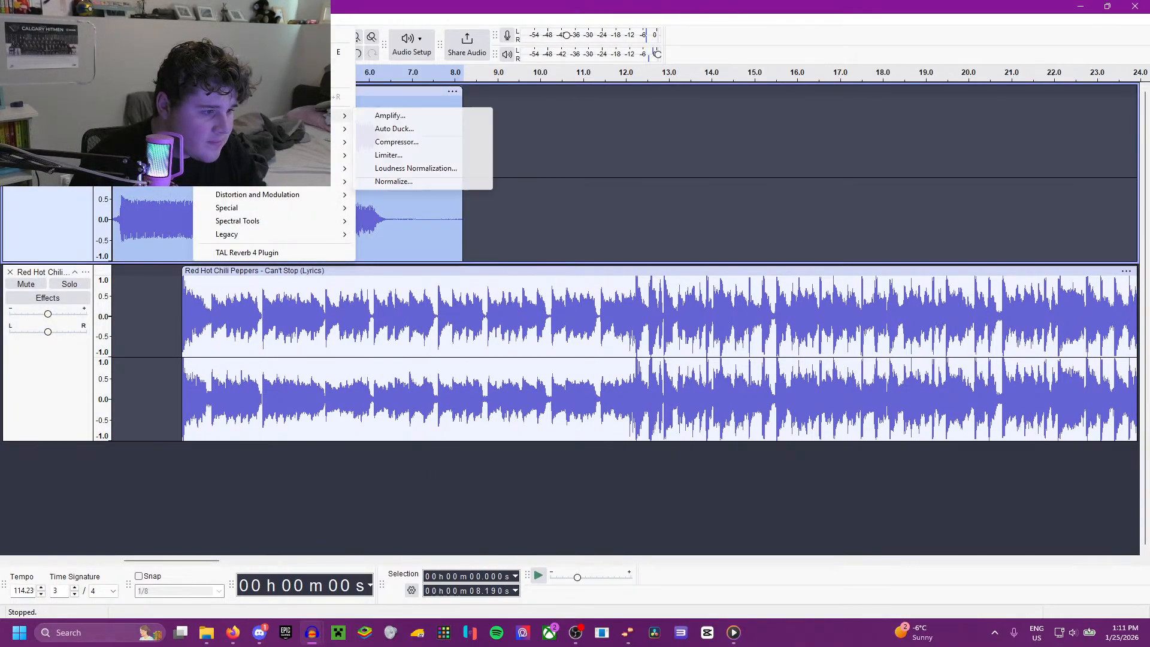
{"action": "left_click", "coordinate": [384, 120]}
{"action": "left_click", "coordinate": [626, 371]}
{"action": "key", "text": "space"}
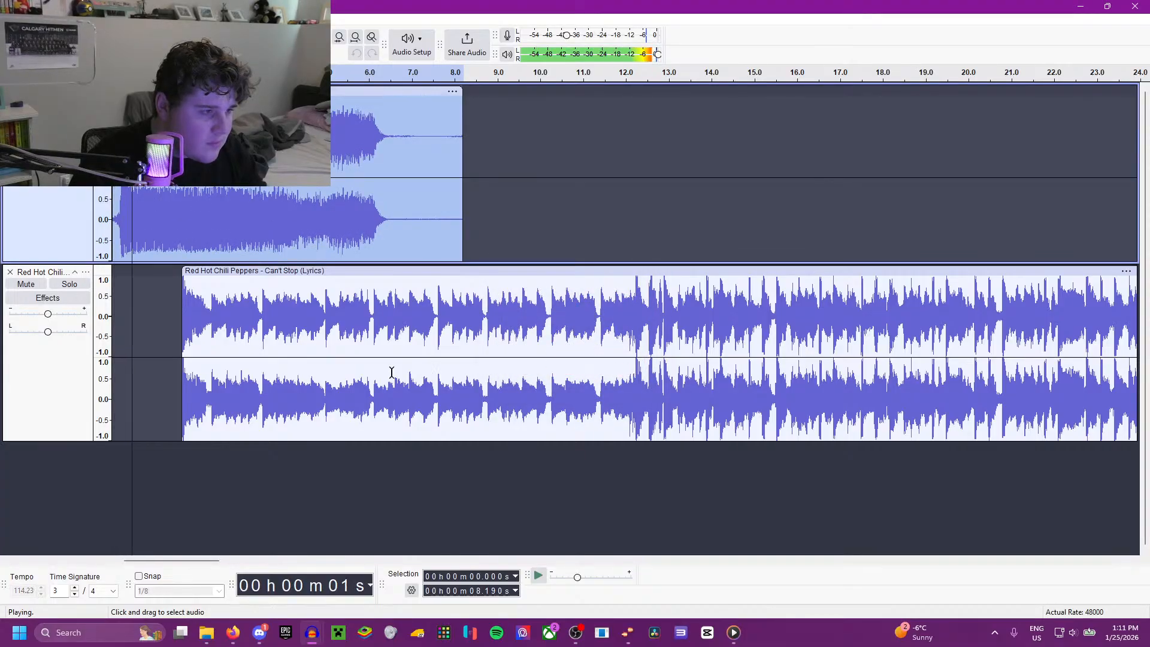
Step: Apply the Amplify effect at -1.122 dB to the whole Can't Stop clip and play the mix
{"action": "left_click", "coordinate": [297, 344]}
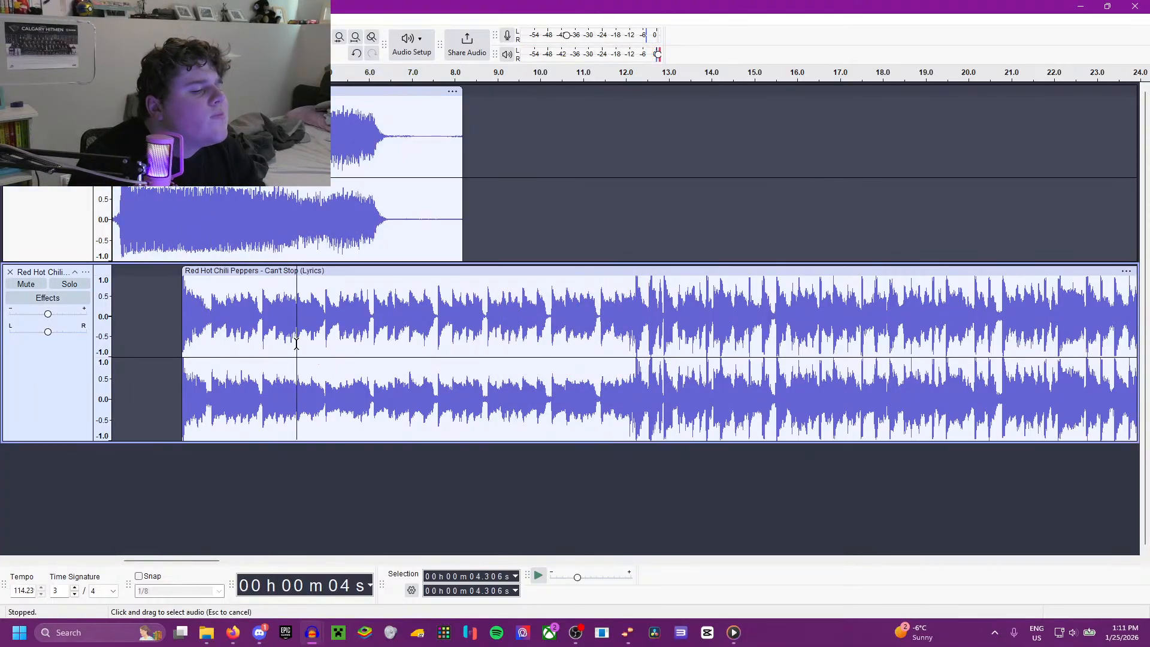
{"action": "left_click", "coordinate": [251, 271]}
{"action": "left_click", "coordinate": [205, 20]}
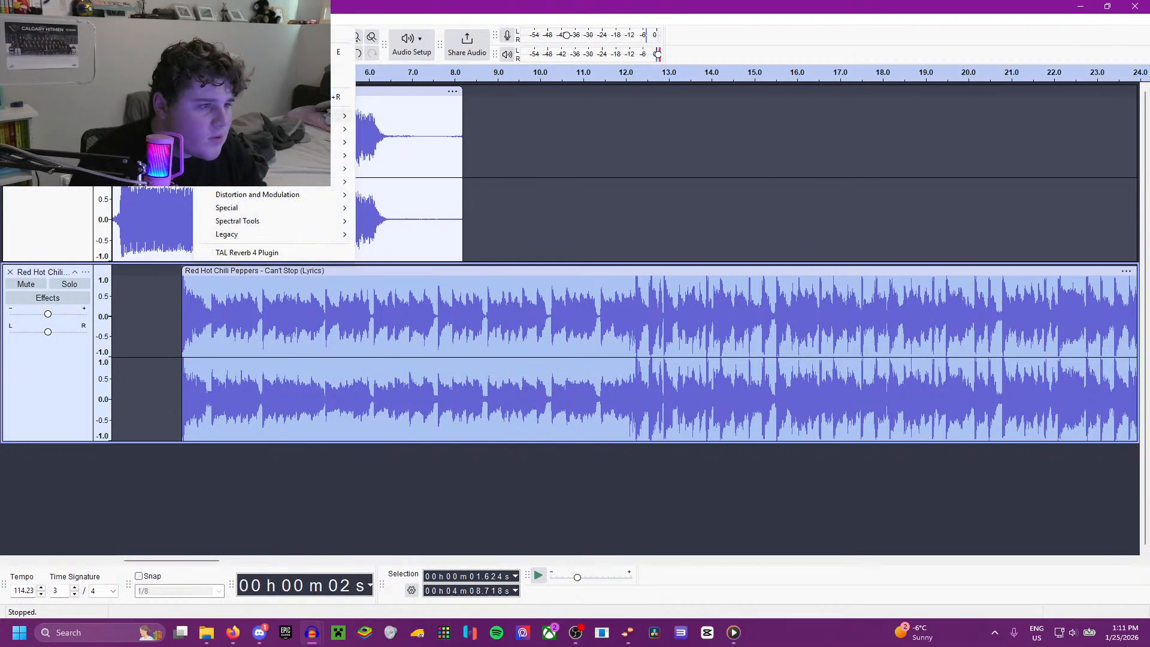
{"action": "mouse_move", "coordinate": [342, 116]}
{"action": "left_click", "coordinate": [384, 116]}
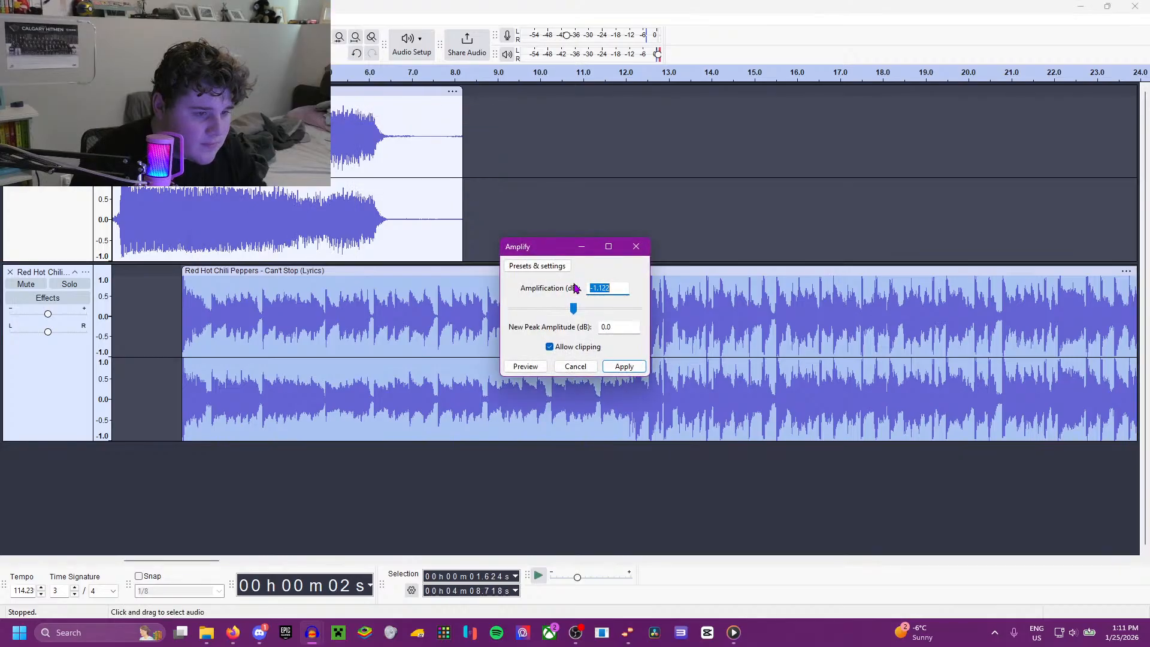
{"action": "left_click", "coordinate": [624, 366]}
{"action": "key", "text": "space"}
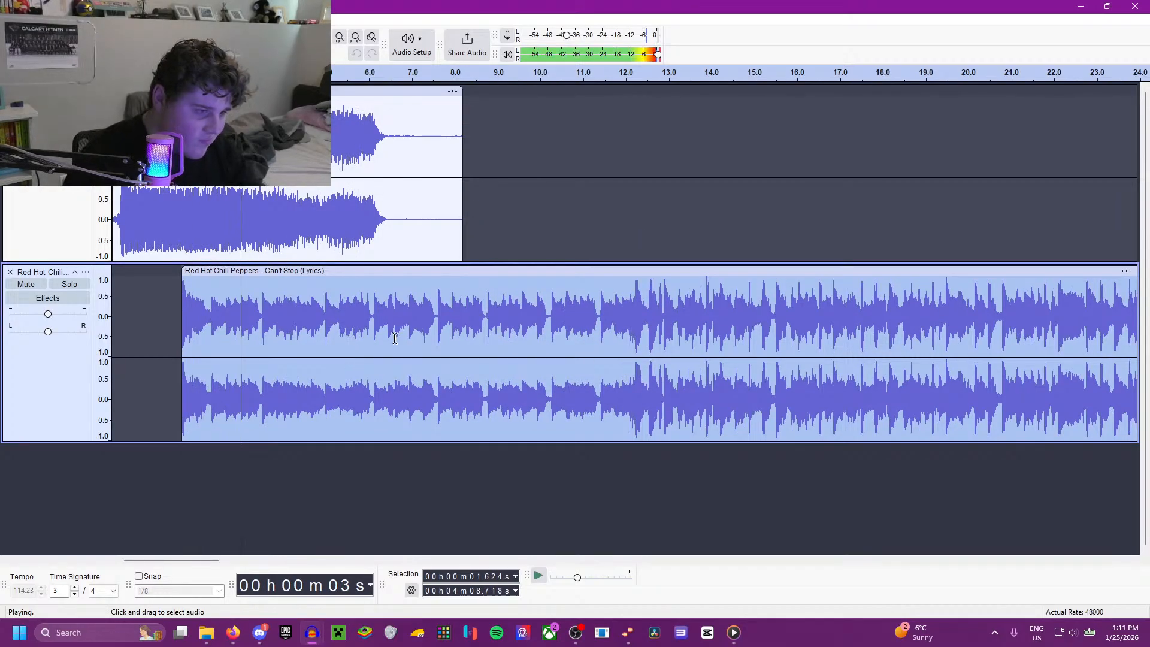
Step: Listen to Can't Stop from about 11.4 s to find its cut point, placing the cursor at 12.444 s
{"action": "left_click", "coordinate": [600, 306]}
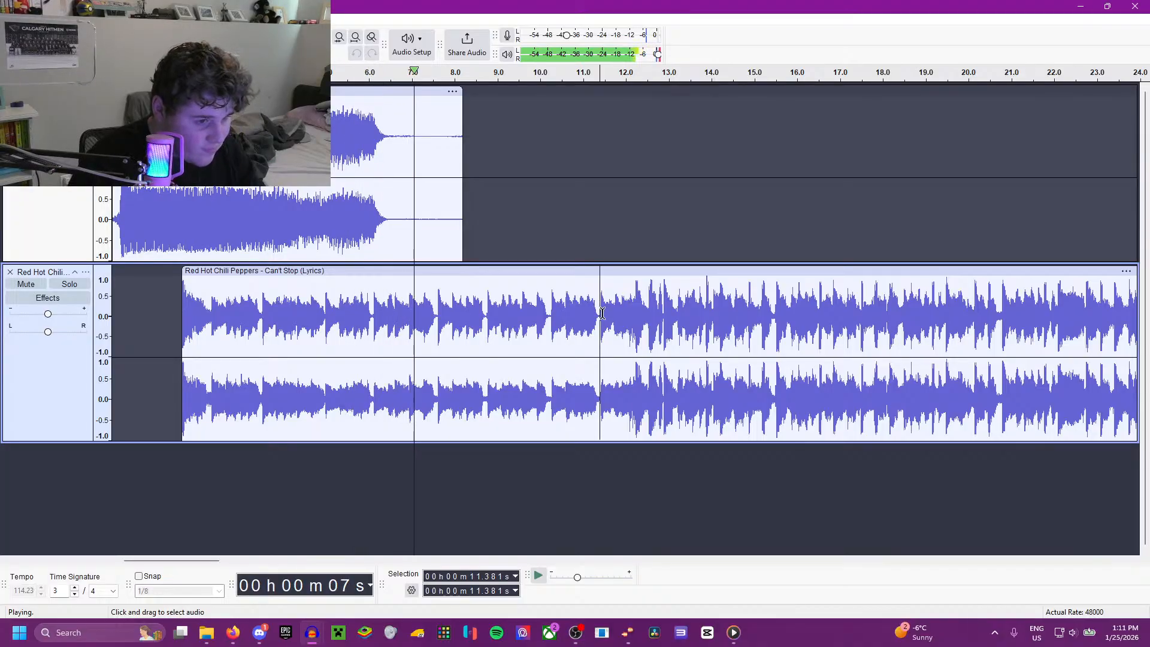
{"action": "key", "text": "space"}
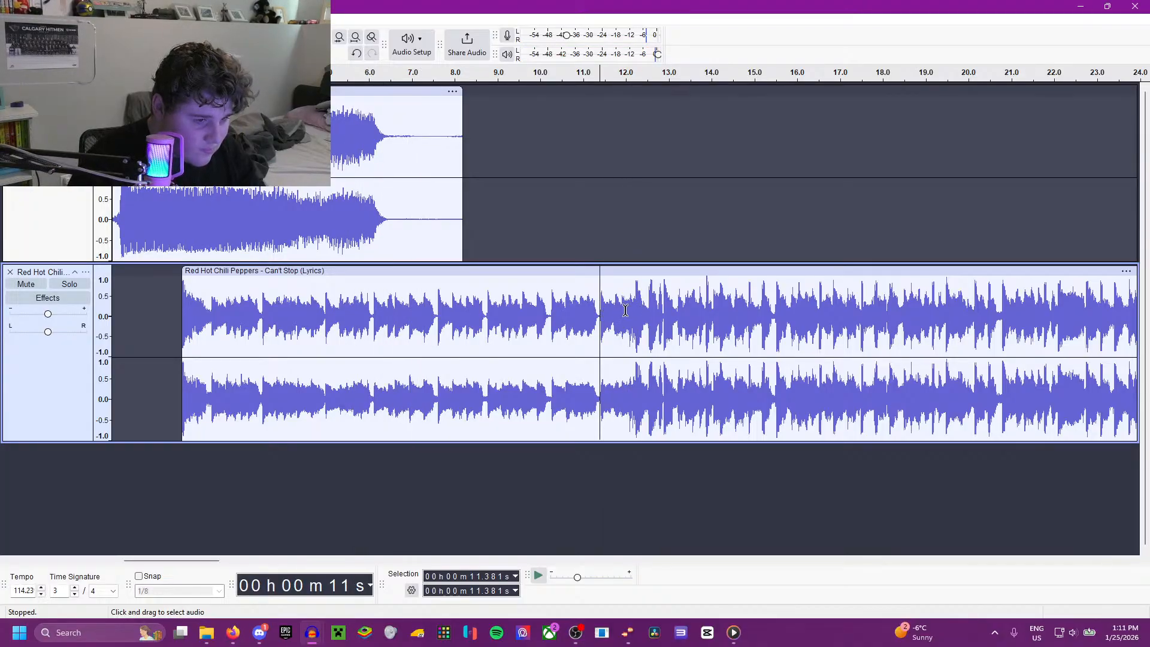
{"action": "key", "text": "space"}
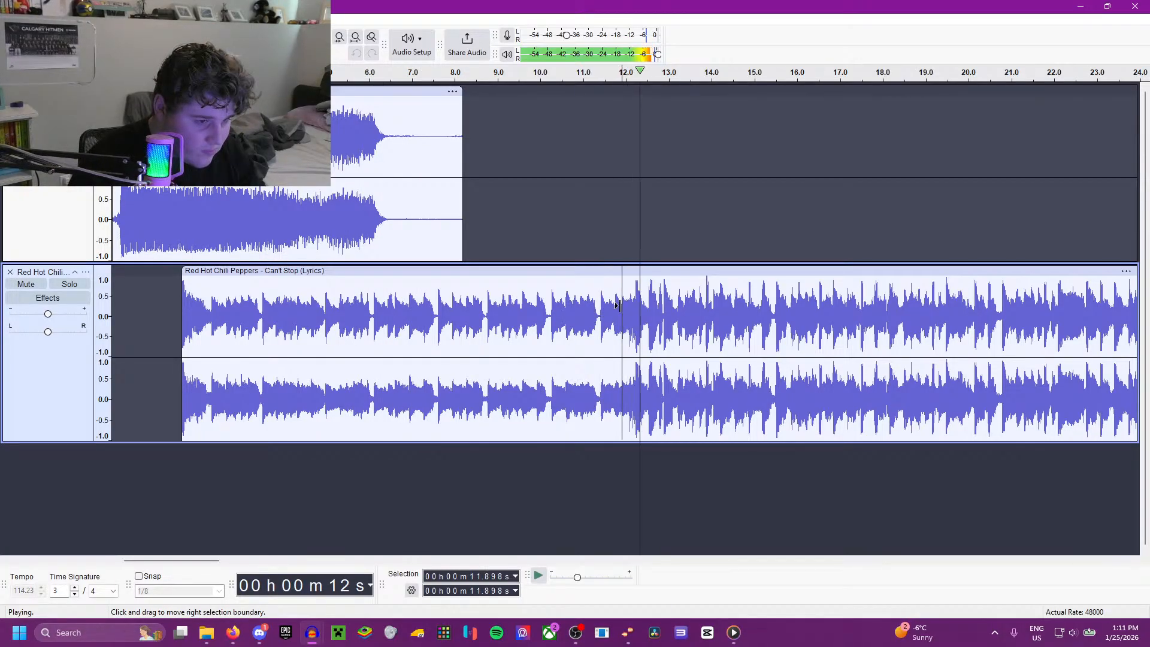
{"action": "key", "text": "space"}
{"action": "key", "text": "space"}
{"action": "key", "text": "space"}
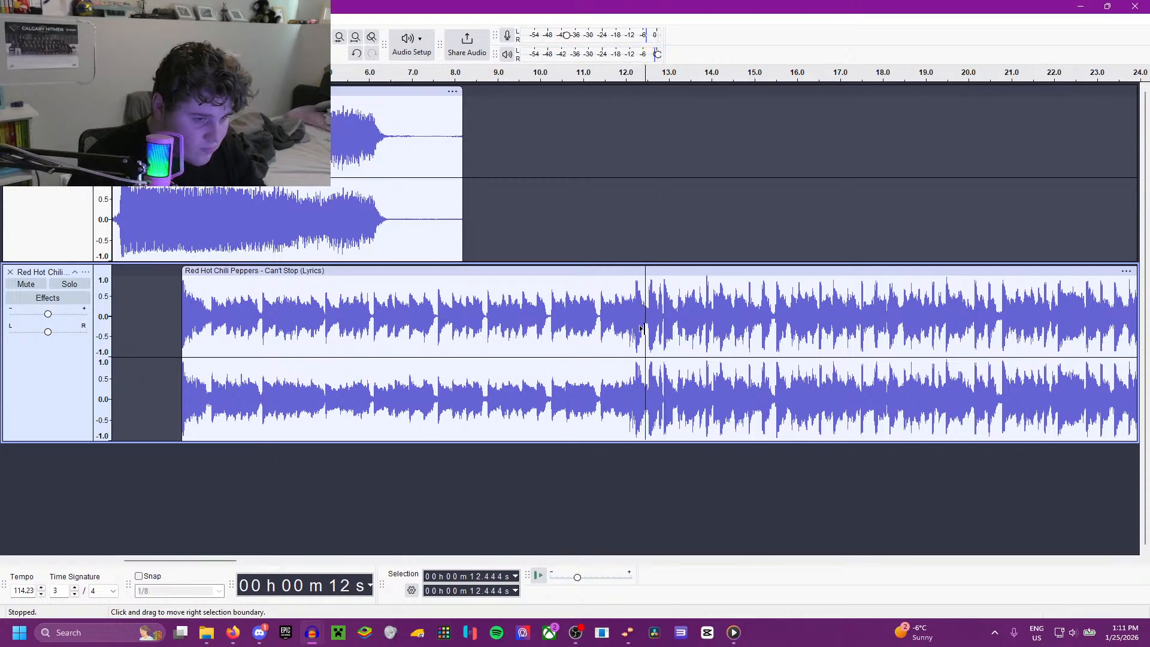
Step: Delete the rest of the Can't Stop clip from 12.444 s to its end and play the new ending from 10.235 s
{"action": "scroll", "coordinate": [658, 309], "scroll_direction": "down", "scroll_amount": 5, "text": "ctrl"}
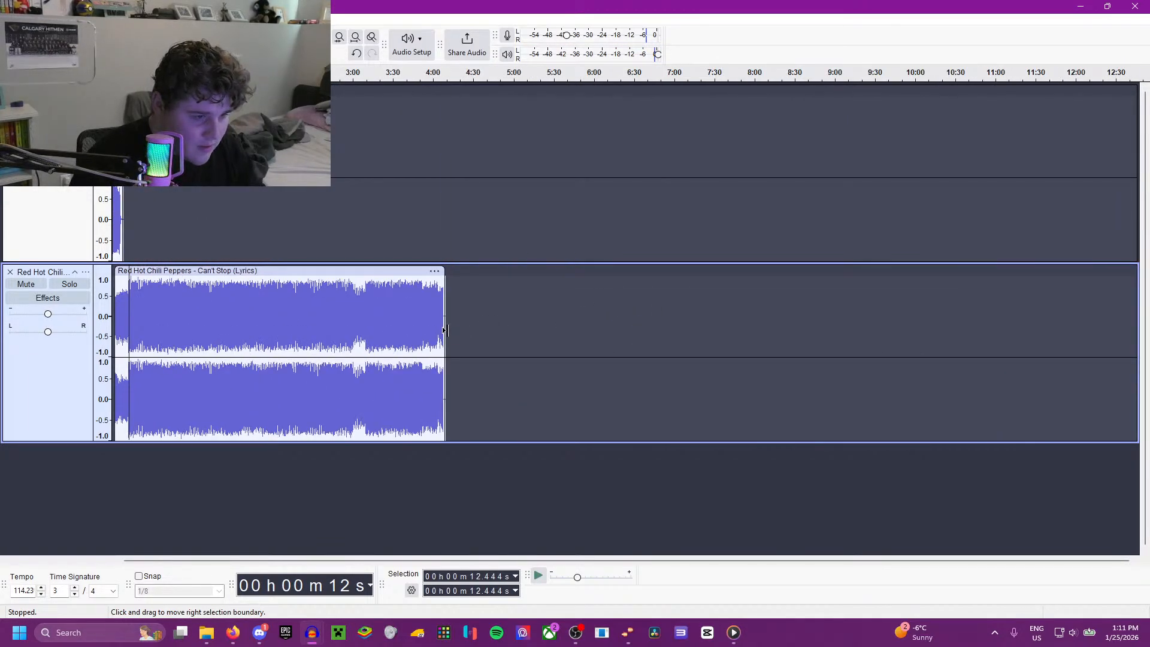
{"action": "left_click_drag", "start_coordinate": [445, 330], "coordinate": [441, 330]}
{"action": "key", "text": "Delete"}
{"action": "scroll", "coordinate": [434, 339], "scroll_direction": "up", "scroll_amount": 3, "text": "ctrl"}
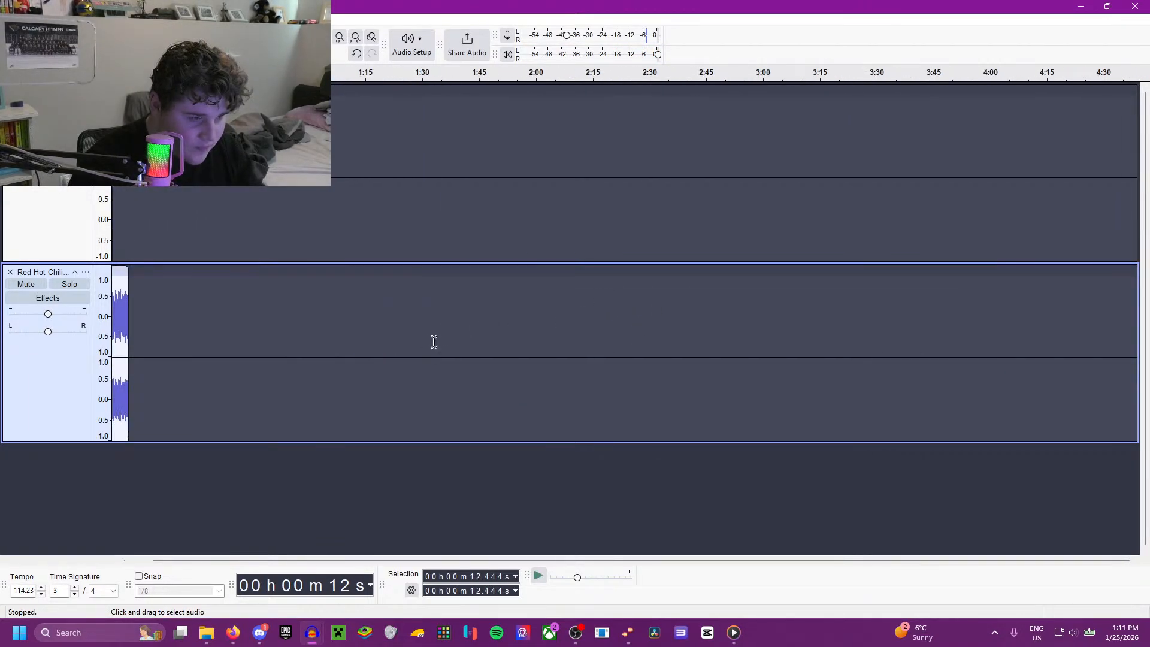
{"action": "scroll", "coordinate": [353, 383], "scroll_direction": "left", "scroll_amount": 3}
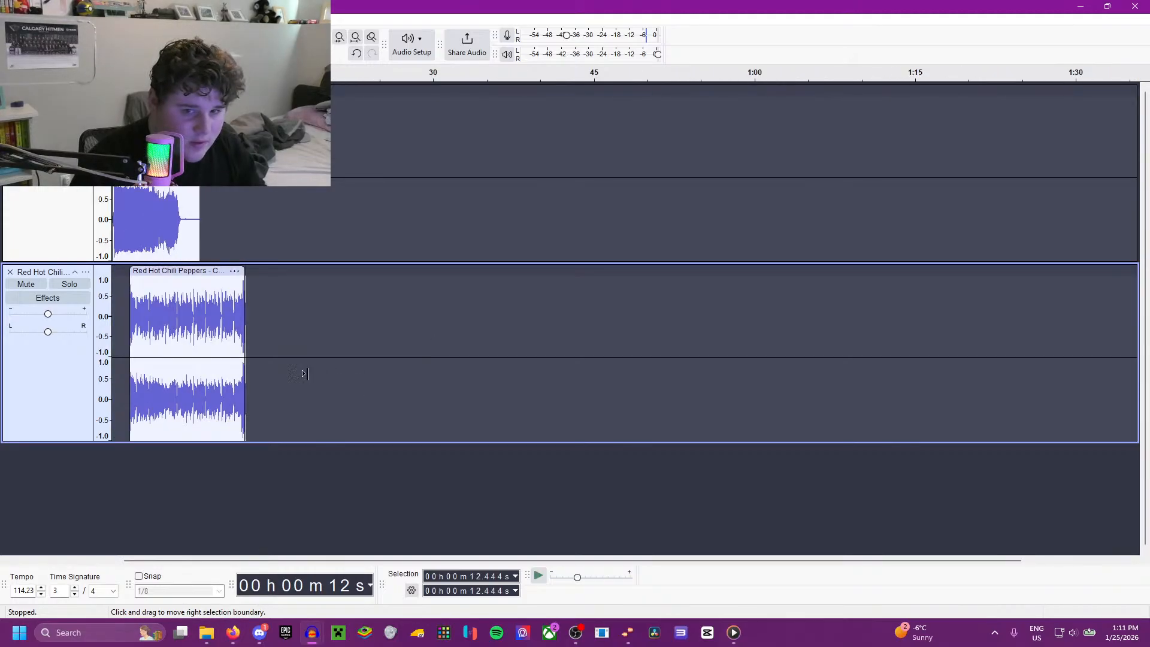
{"action": "left_click", "coordinate": [224, 330]}
{"action": "key", "text": "space"}
{"action": "scroll", "coordinate": [226, 330], "scroll_direction": "up", "scroll_amount": 3, "text": "ctrl"}
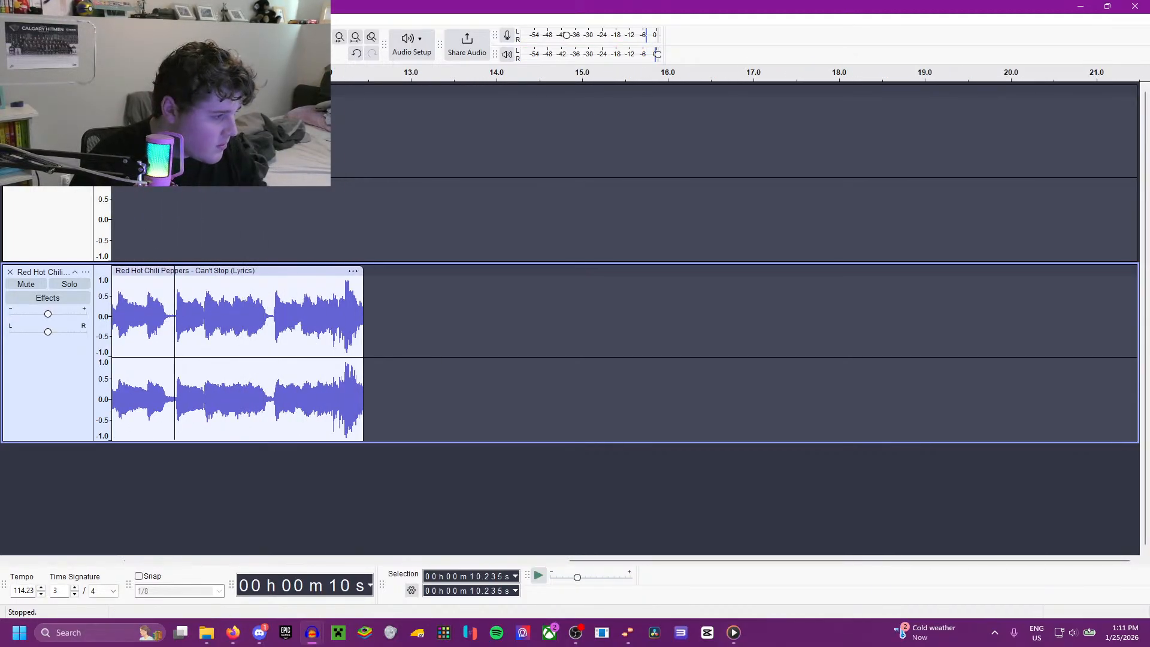
Step: Import the Mony Mony file as a new track, move its clip to start at about 11.7 s, and play the transition
{"action": "key", "text": "alt+Tab"}
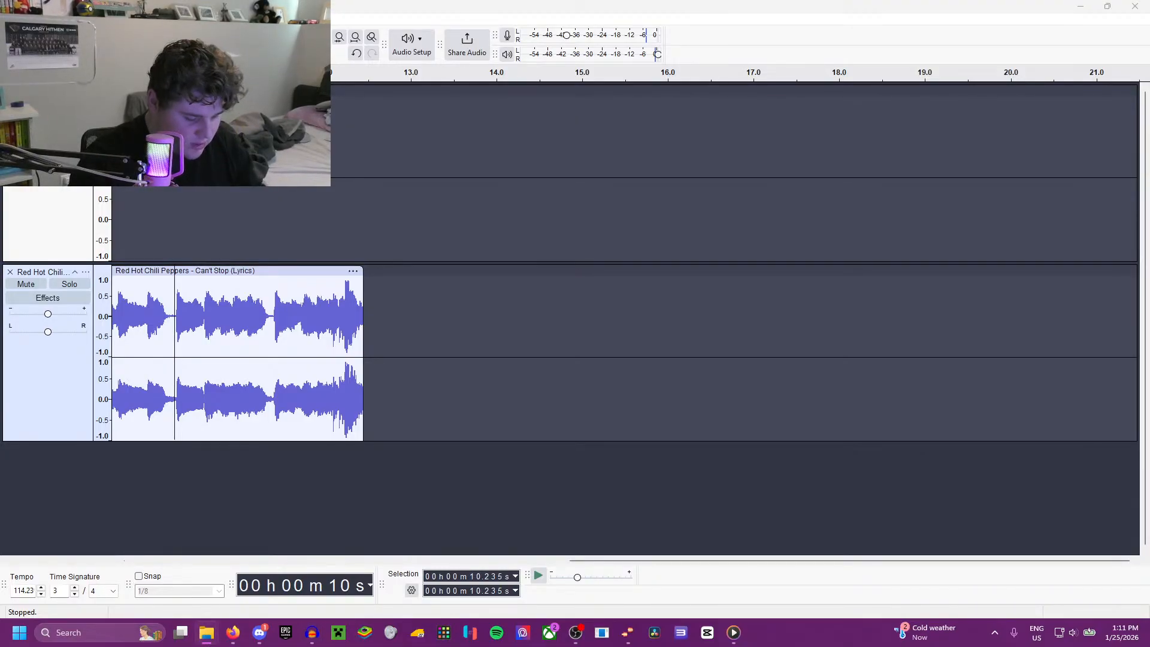
{"action": "left_click_drag", "start_coordinate": [1, 515], "coordinate": [222, 526]}
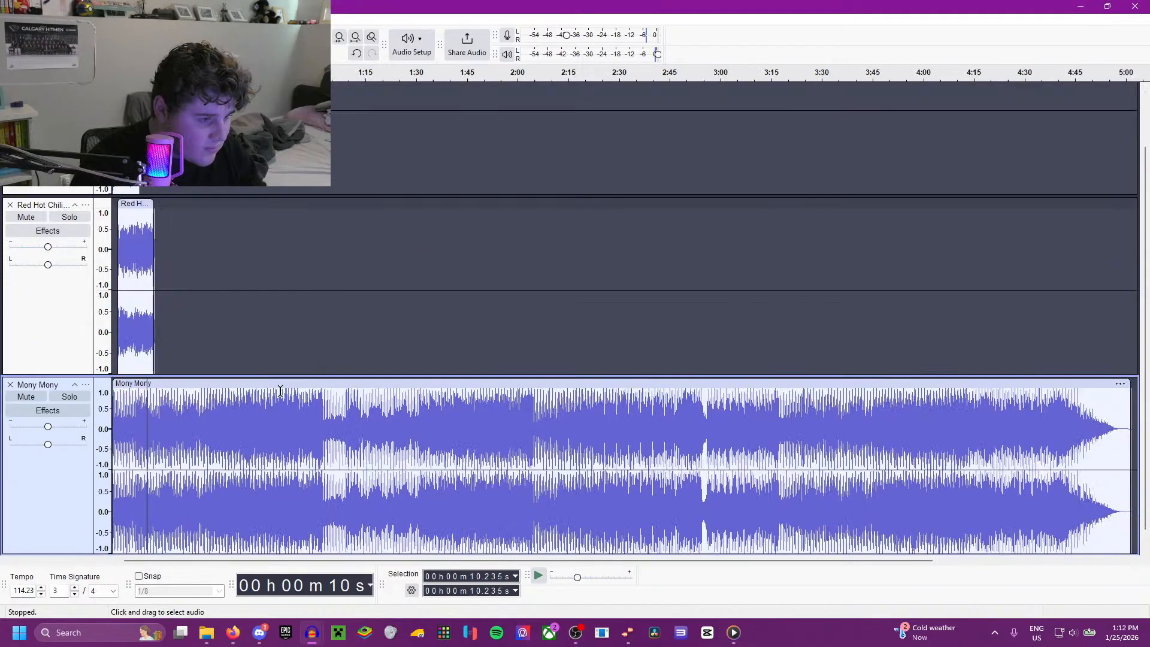
{"action": "left_click_drag", "start_coordinate": [277, 387], "coordinate": [313, 388]}
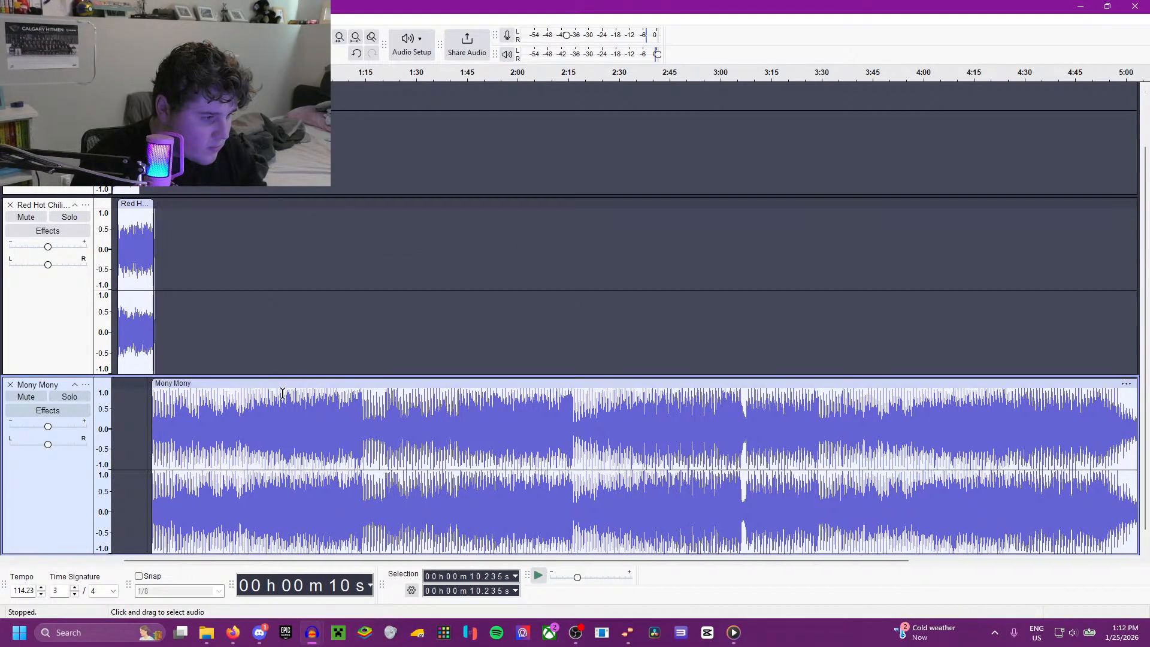
{"action": "scroll", "coordinate": [313, 389], "scroll_direction": "up", "scroll_amount": 4, "text": "ctrl"}
{"action": "left_click", "coordinate": [418, 414]}
{"action": "key", "text": "space"}
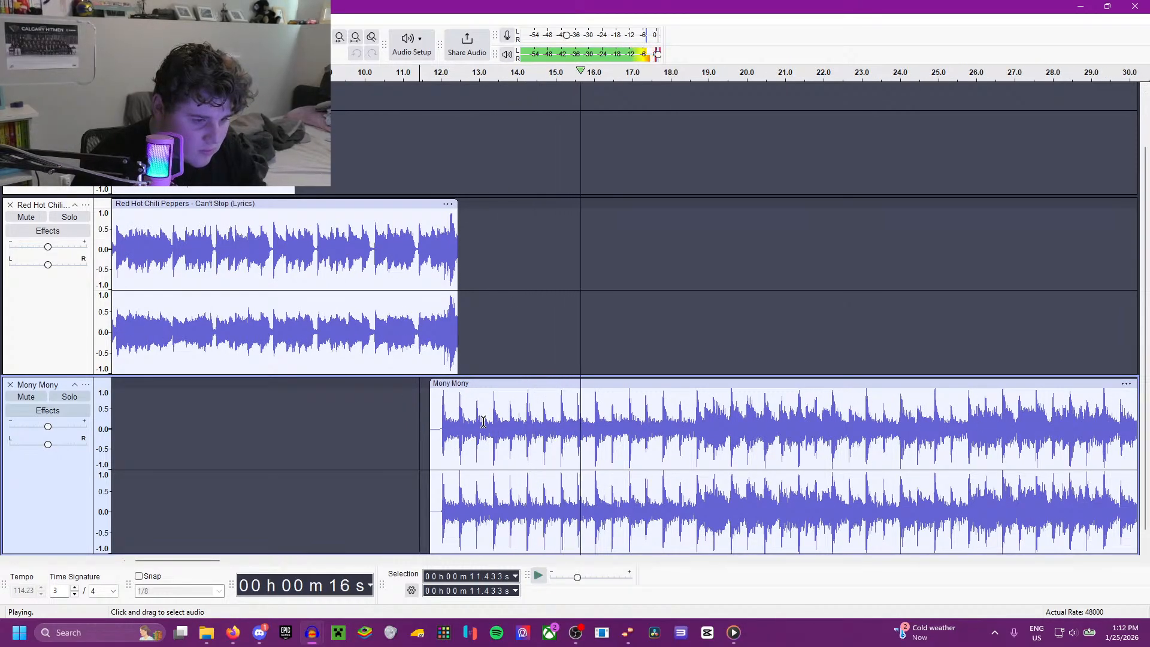
Step: Shift the Mony Mony clip slightly later to start at about 11.95 s and play the transition from 10.959 s
{"action": "left_click", "coordinate": [400, 397]}
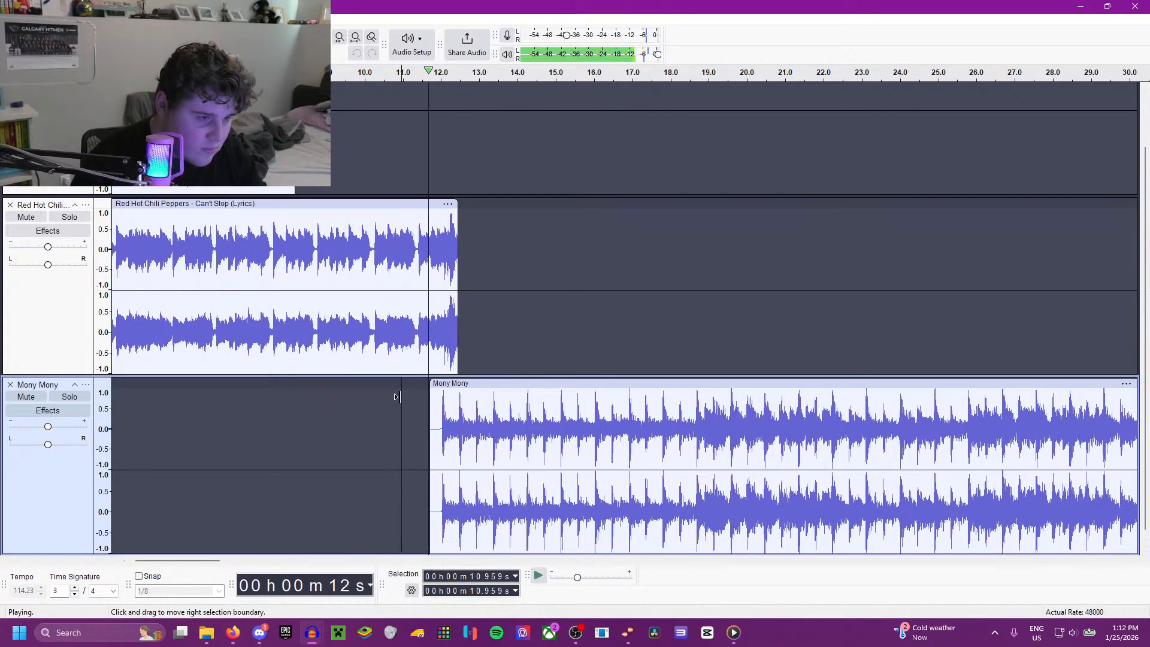
{"action": "key", "text": "space"}
{"action": "left_click_drag", "start_coordinate": [467, 377], "coordinate": [475, 377]}
{"action": "key", "text": "space"}
{"action": "scroll", "coordinate": [413, 391], "scroll_direction": "up", "scroll_amount": 2, "text": "ctrl"}
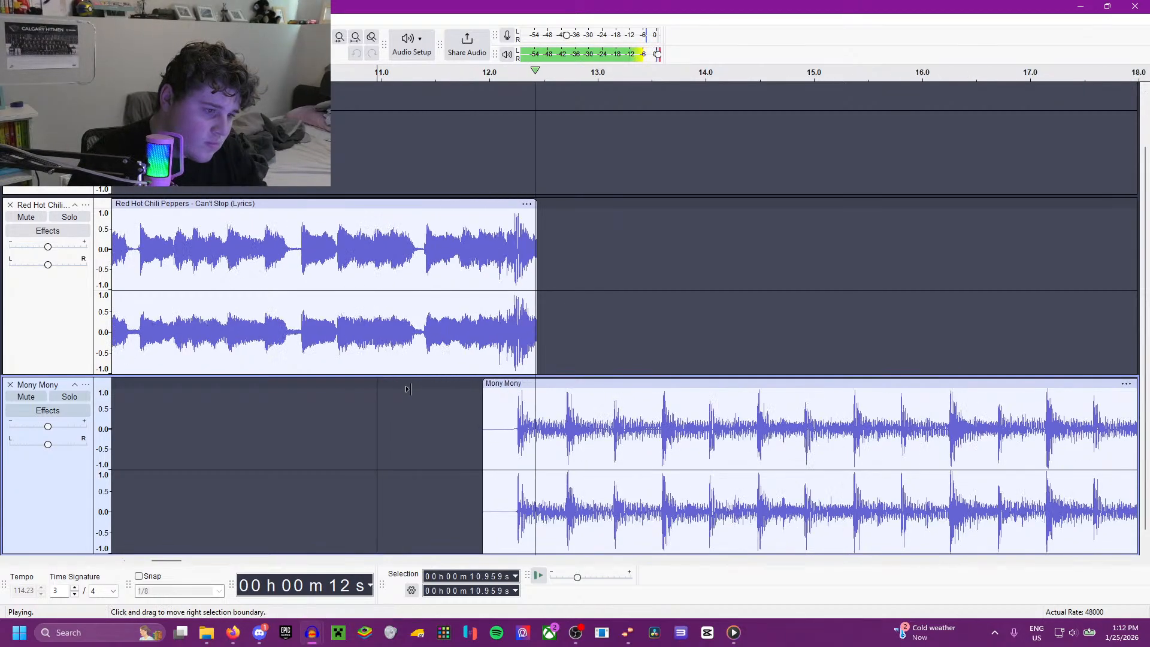
{"action": "key", "text": "space"}
Step: Try trimming the end of Can't Stop to about 12.15 s and moving Mony Mony to start at about 11.75 s, playing each change
{"action": "left_click_drag", "start_coordinate": [532, 209], "coordinate": [505, 209]}
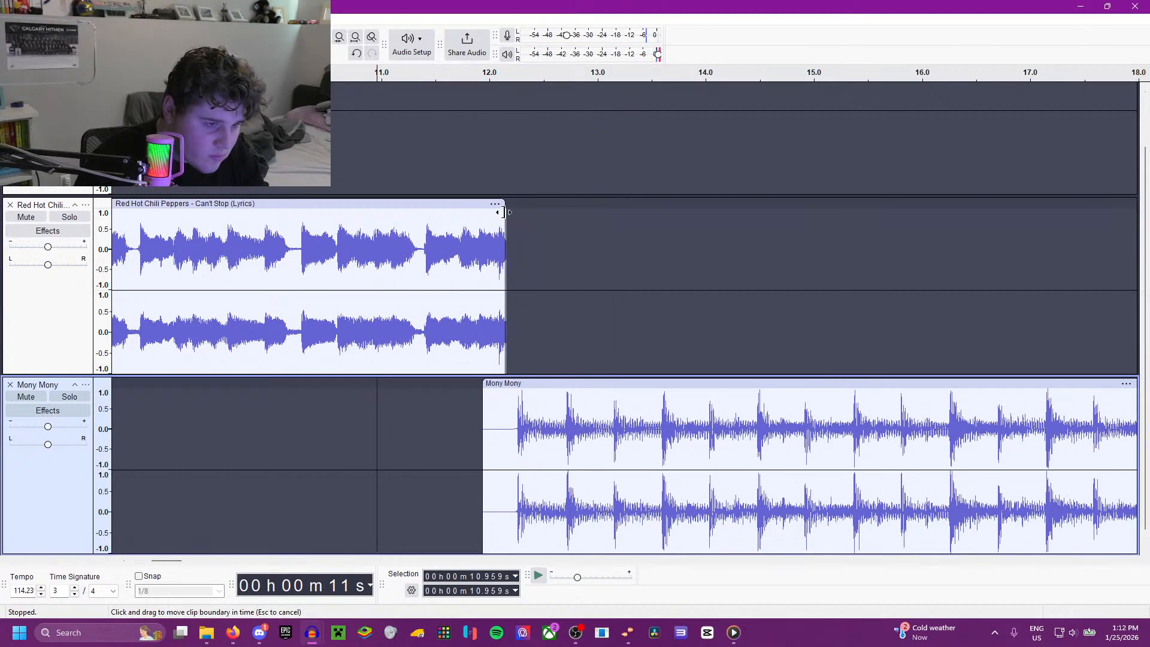
{"action": "key", "text": "space"}
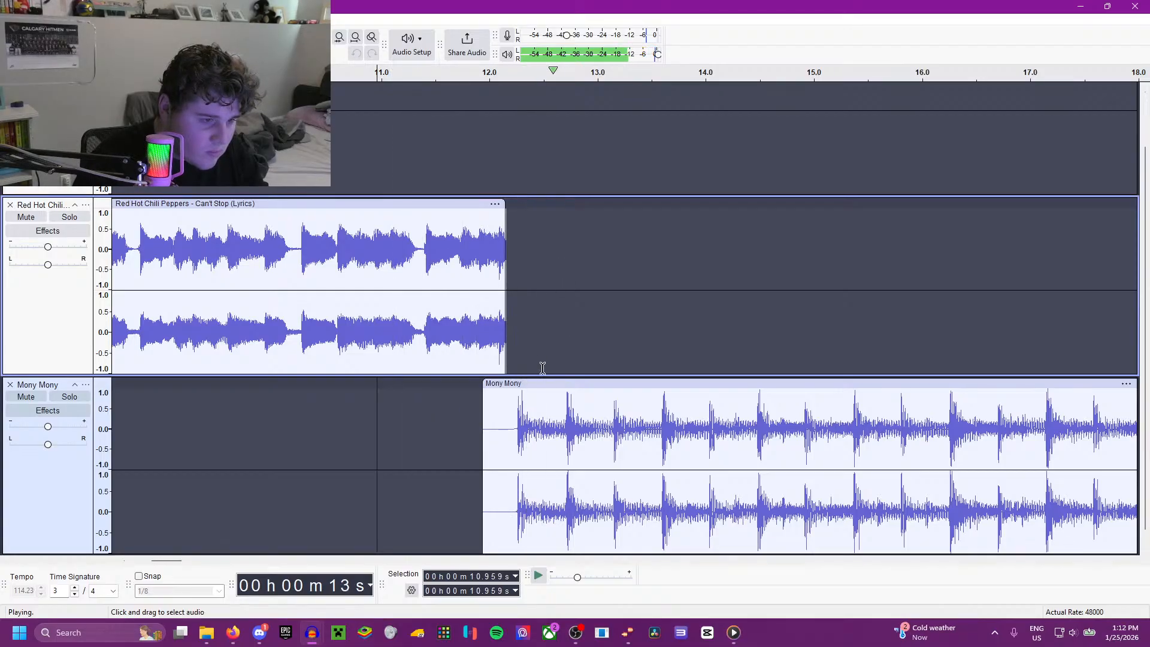
{"action": "key", "text": "space"}
{"action": "left_click_drag", "start_coordinate": [533, 384], "coordinate": [513, 382]}
{"action": "key", "text": "space"}
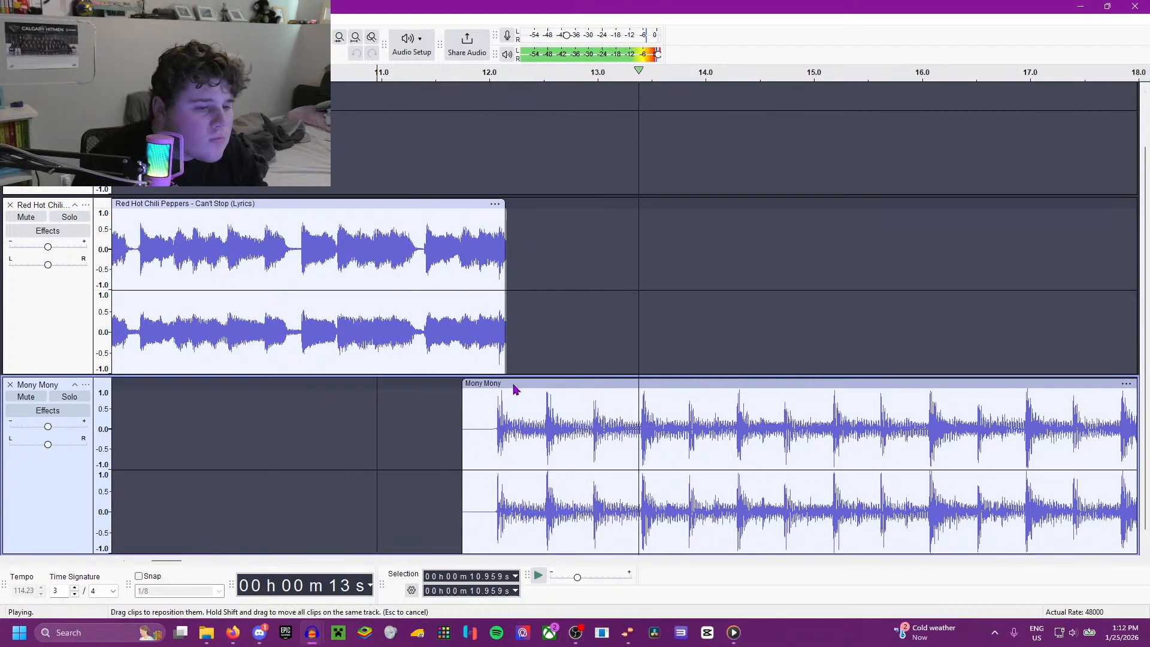
{"action": "key", "text": "space"}
Step: Restore the Can't Stop clip's trimmed end, fade out its section from 12.048 to 12.444 s, and play the result from 11.506 s
{"action": "left_click_drag", "start_coordinate": [505, 217], "coordinate": [543, 223]}
{"action": "left_click_drag", "start_coordinate": [539, 301], "coordinate": [496, 294]}
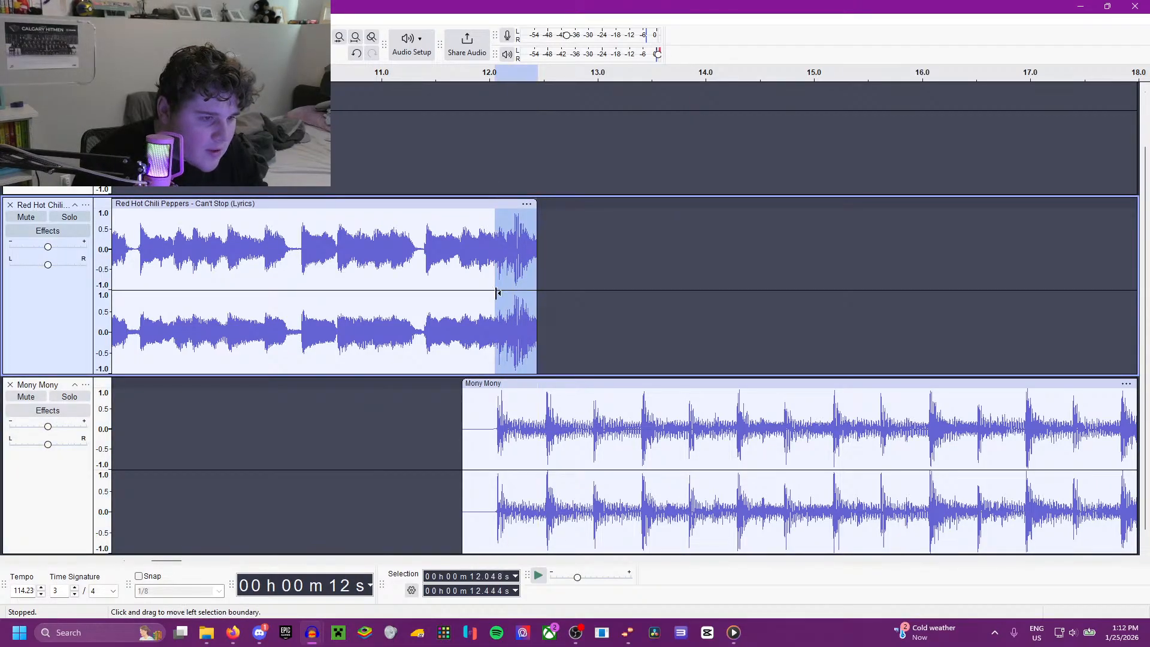
{"action": "left_click", "coordinate": [206, 19]}
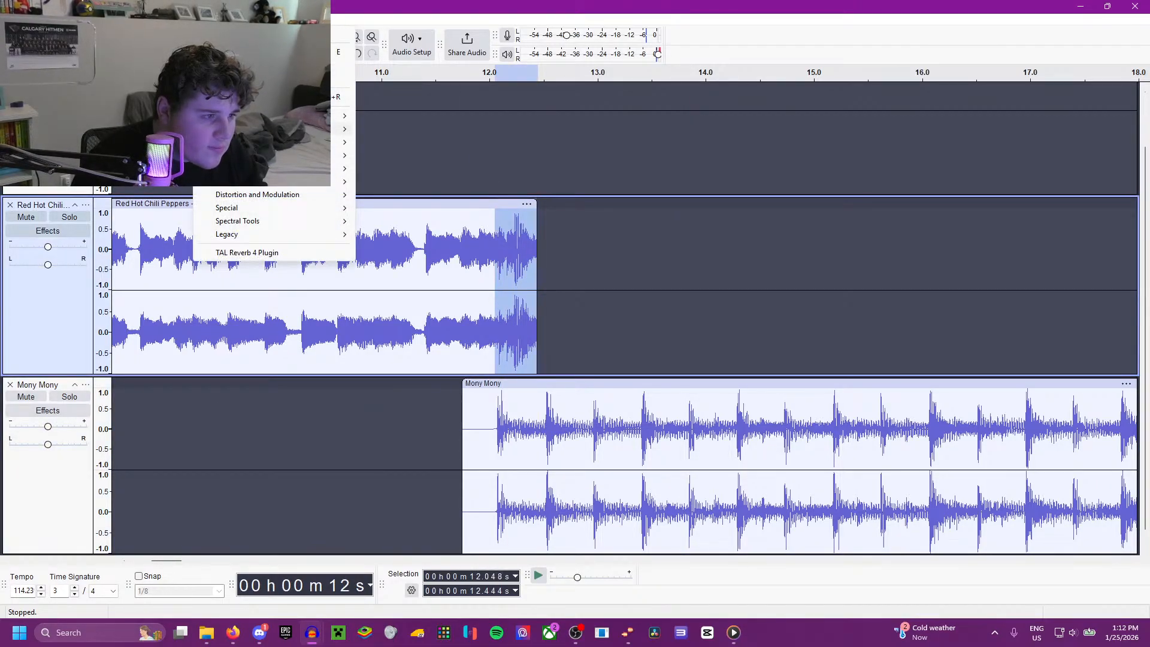
{"action": "mouse_move", "coordinate": [345, 129]}
{"action": "left_click", "coordinate": [396, 178]}
{"action": "left_click", "coordinate": [436, 240]}
{"action": "key", "text": "space"}
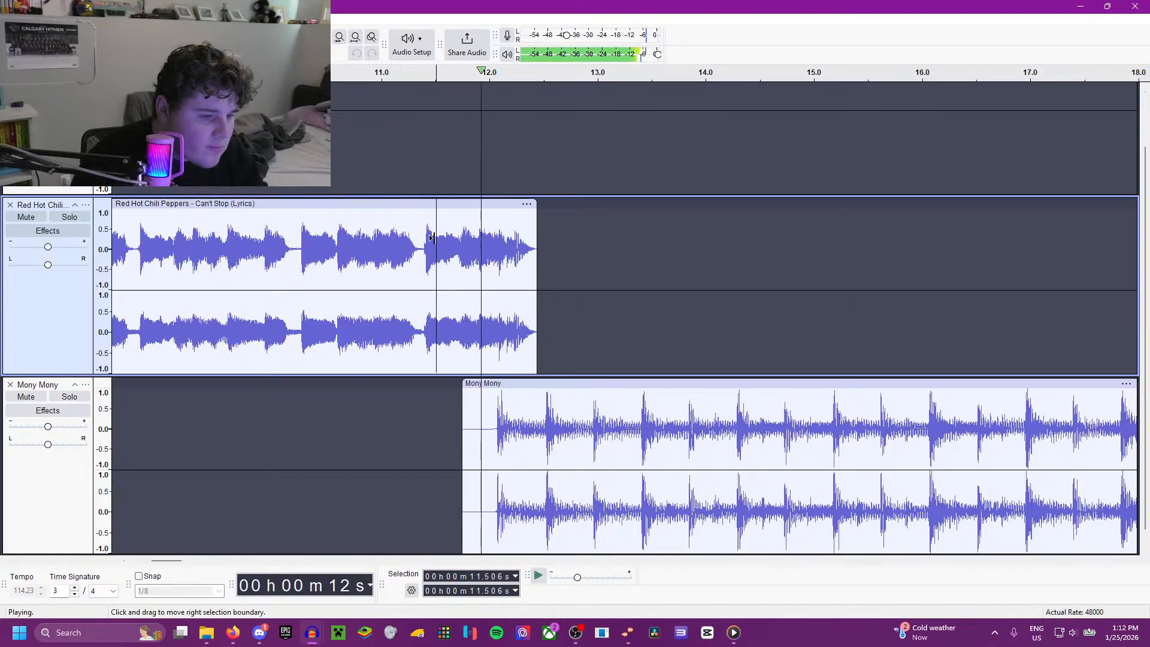
{"action": "key", "text": "space"}
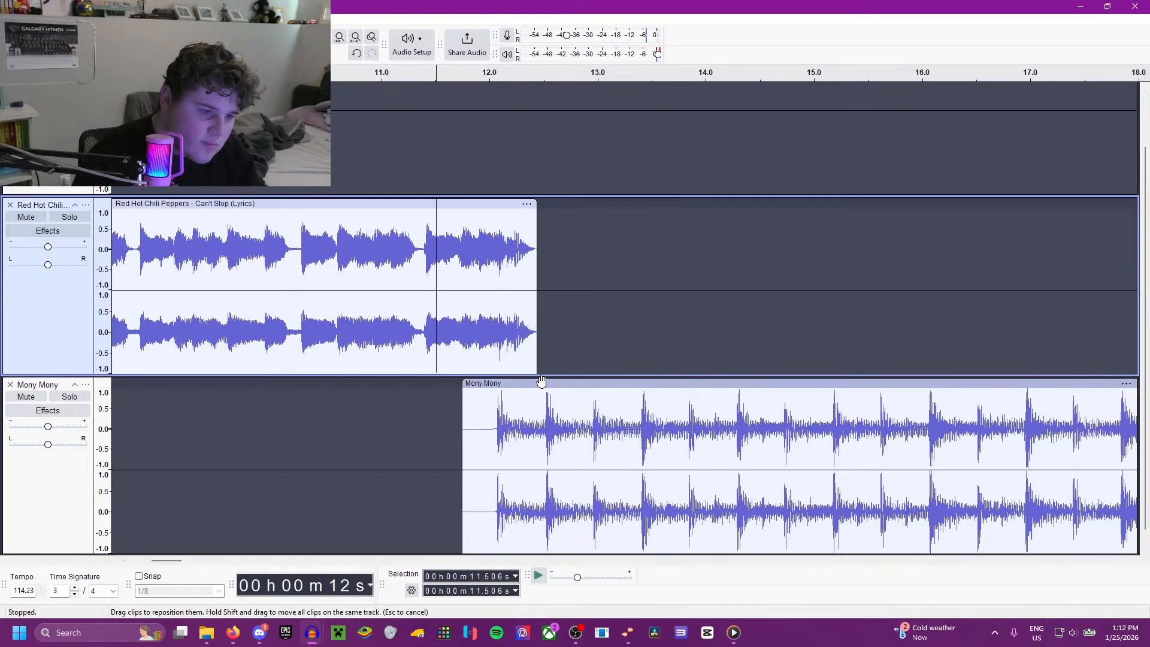
Step: Move the Mony Mony clip to start at about 11.9 s and play the transition from 11.506 s
{"action": "left_click_drag", "start_coordinate": [541, 382], "coordinate": [555, 384]}
{"action": "key", "text": "space"}
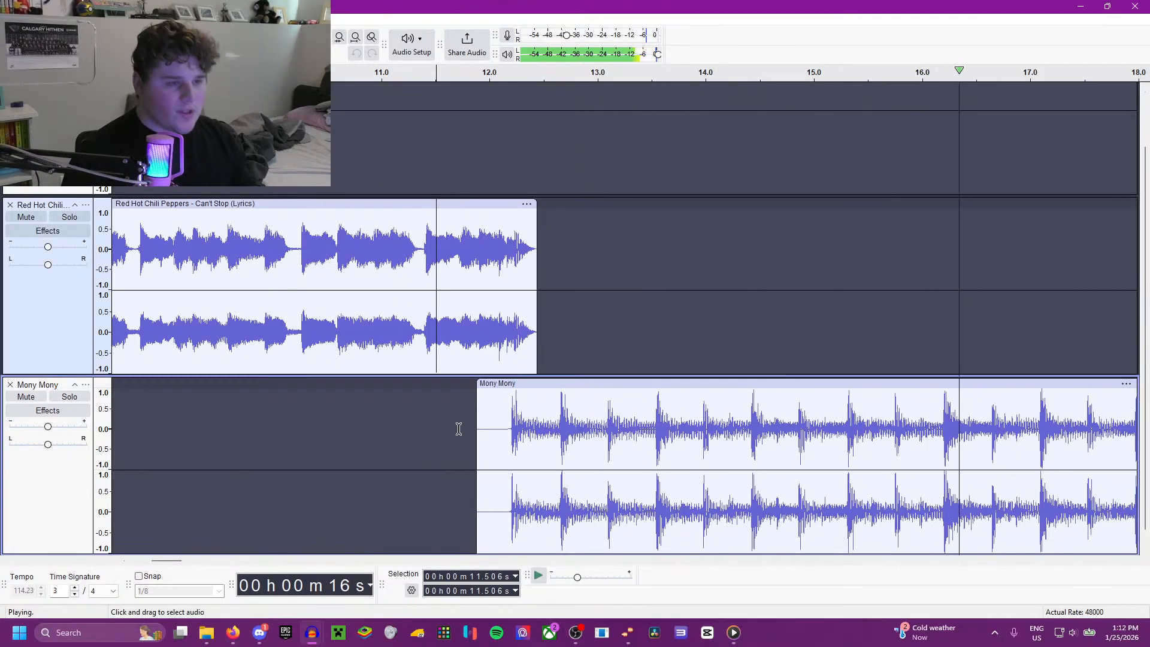
{"action": "scroll", "coordinate": [459, 429], "scroll_direction": "down", "scroll_amount": 1}
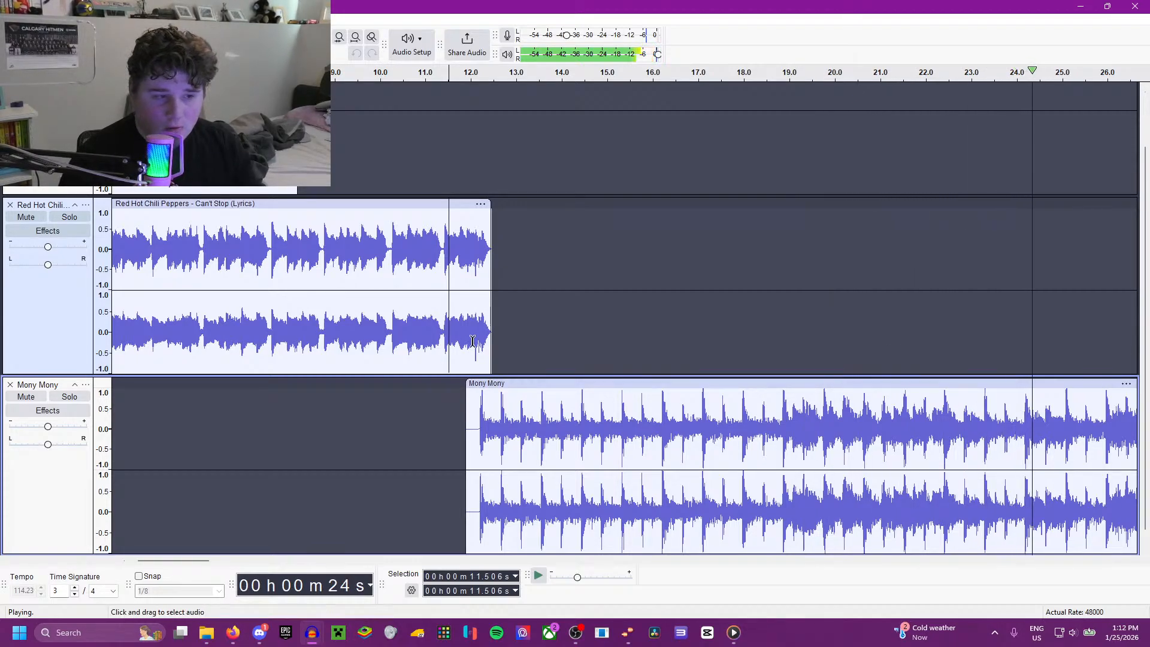
{"action": "left_click", "coordinate": [561, 345]}
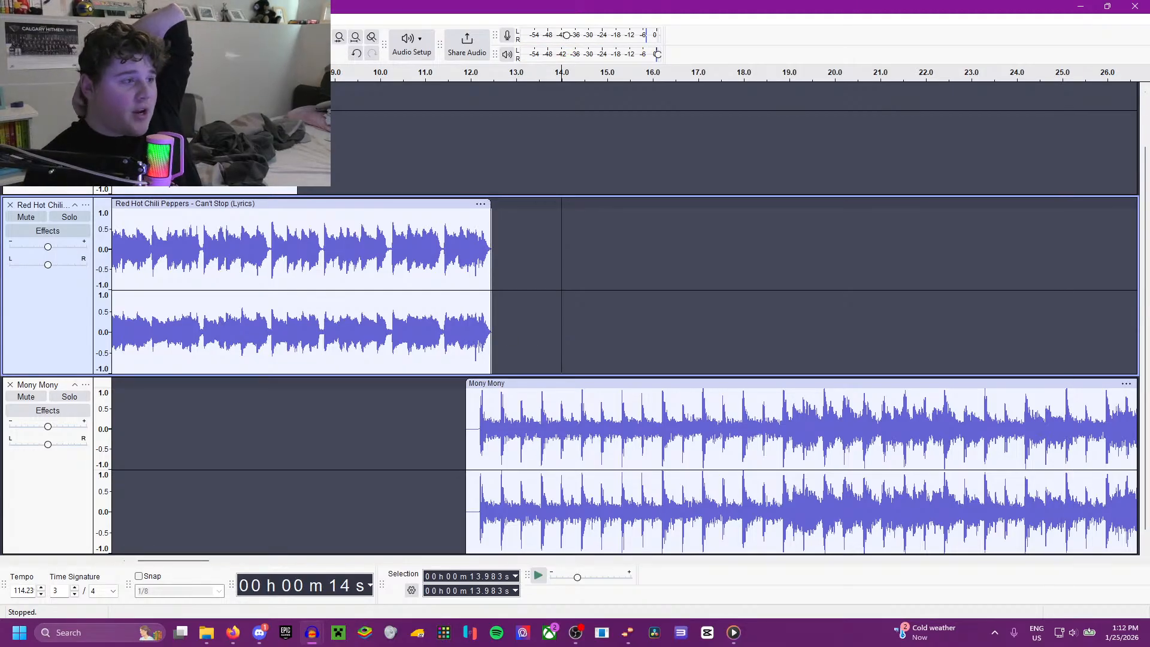
Step: Switch to the browser, view the ECHL videos page and the Can't Stop lyrics video, and return to Audacity
{"action": "key", "text": "alt+Tab"}
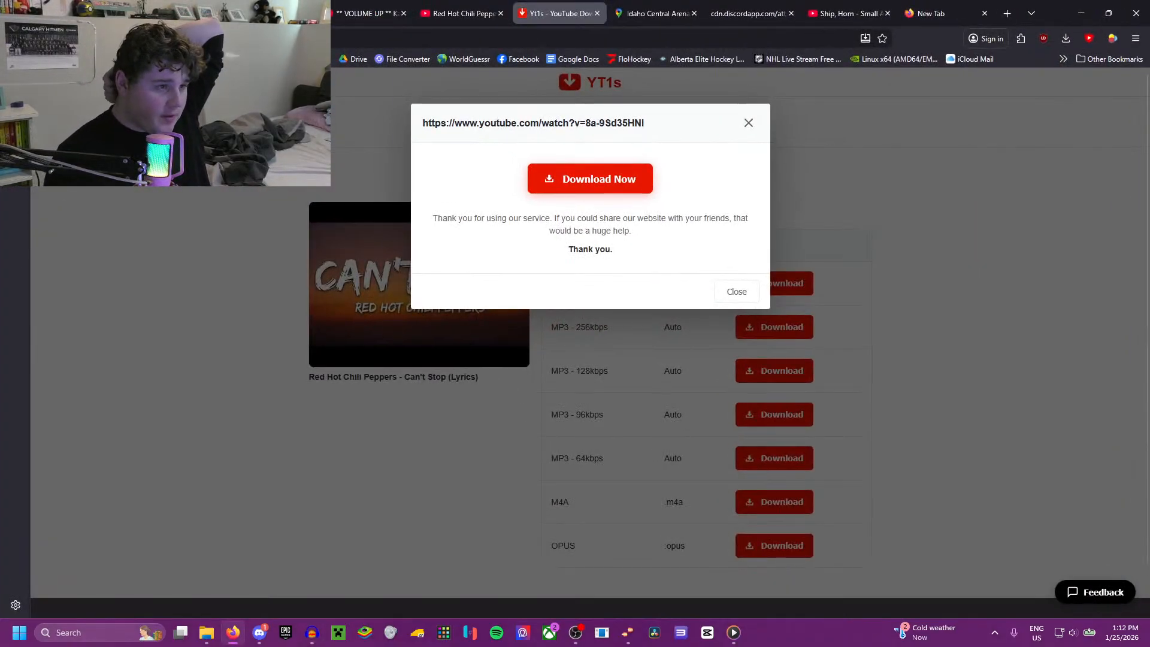
{"action": "left_click", "coordinate": [273, 13]}
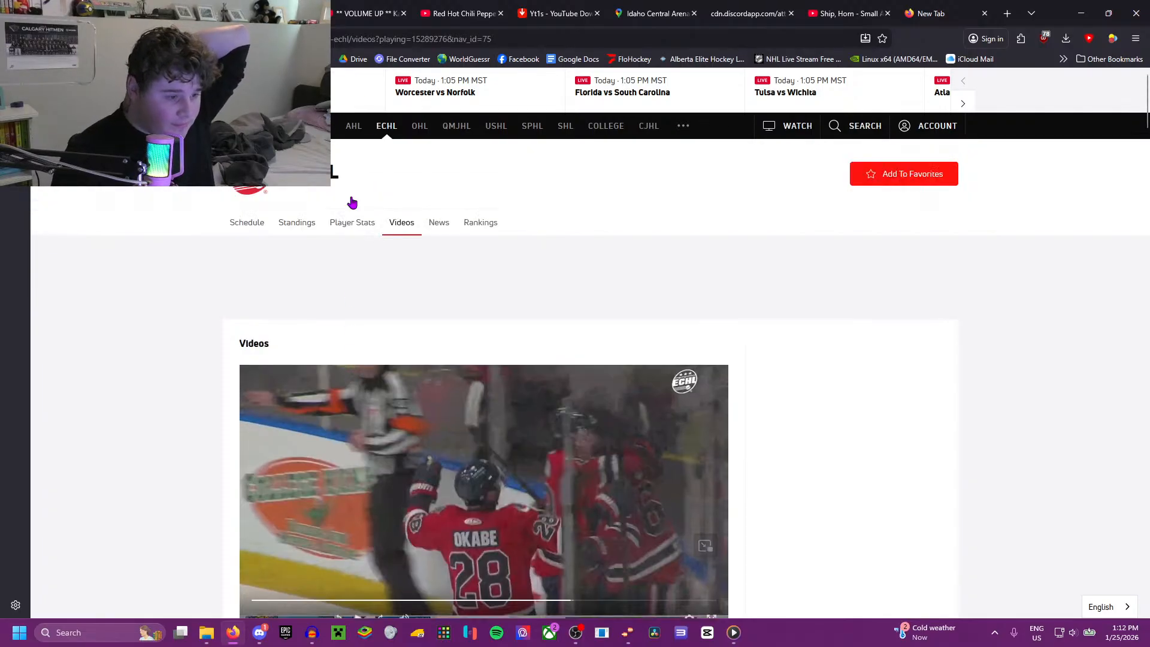
{"action": "left_click", "coordinate": [461, 13]}
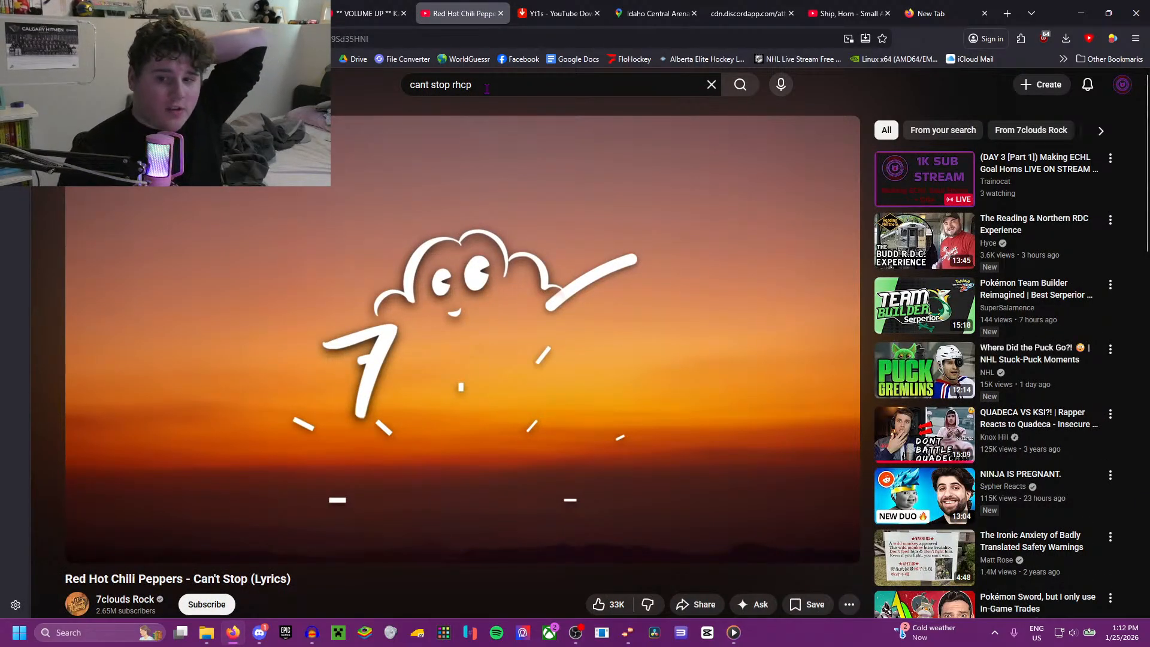
{"action": "key", "text": "alt+Tab"}
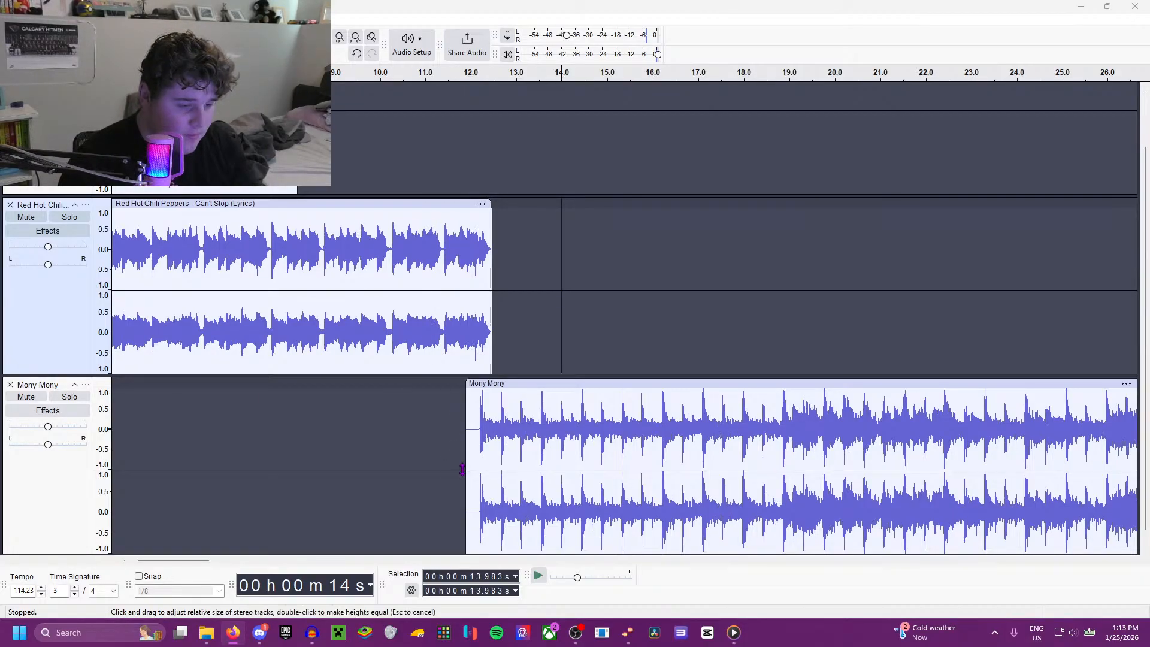
Step: Play the mix from 13.983 s to review the opening of Mony Mony
{"action": "left_click", "coordinate": [463, 405]}
{"action": "key", "text": "space"}
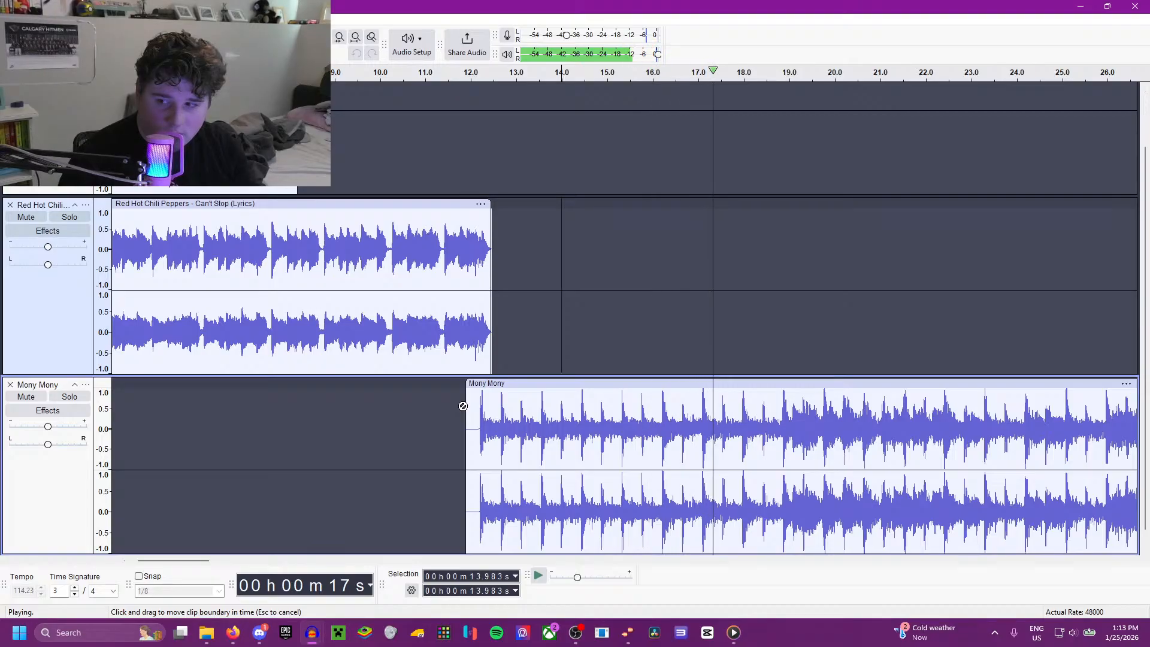
{"action": "key", "text": "space"}
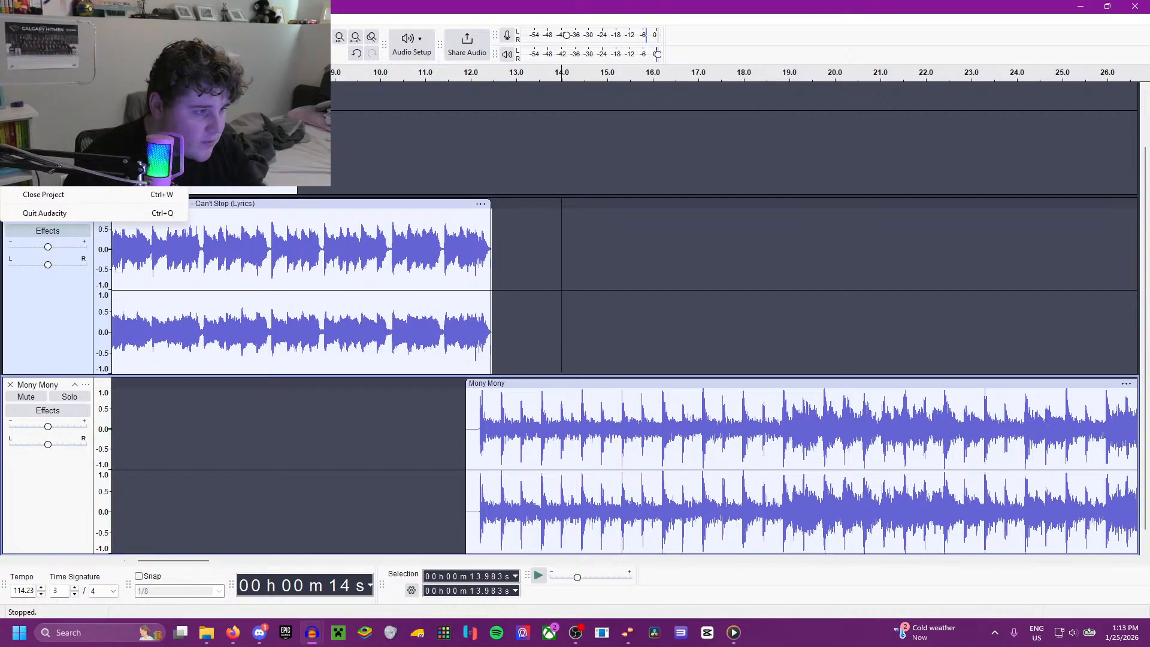
Step: Play Mony Mony from about 1:12.670 to find a suitable end point for the song section
{"action": "left_click", "coordinate": [468, 393]}
{"action": "scroll", "coordinate": [557, 414], "scroll_direction": "down", "scroll_amount": 3}
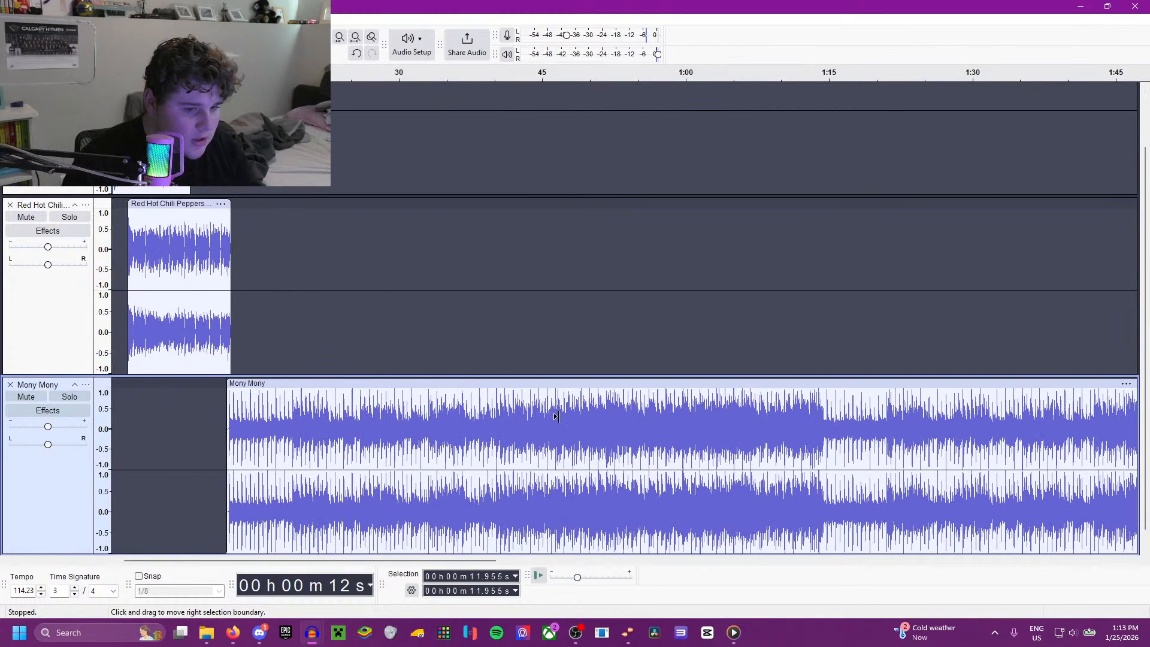
{"action": "left_click", "coordinate": [636, 436]}
{"action": "key", "text": "space"}
{"action": "scroll", "coordinate": [668, 436], "scroll_direction": "up", "scroll_amount": 1}
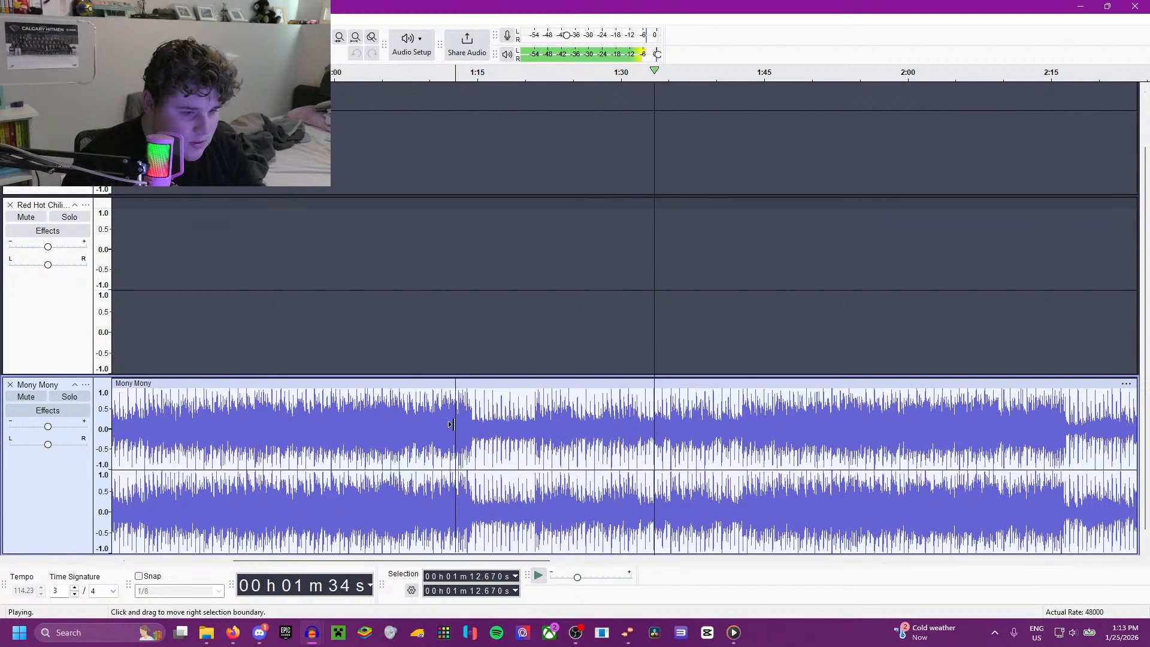
{"action": "left_click", "coordinate": [455, 444]}
{"action": "scroll", "coordinate": [453, 443], "scroll_direction": "up", "scroll_amount": 2}
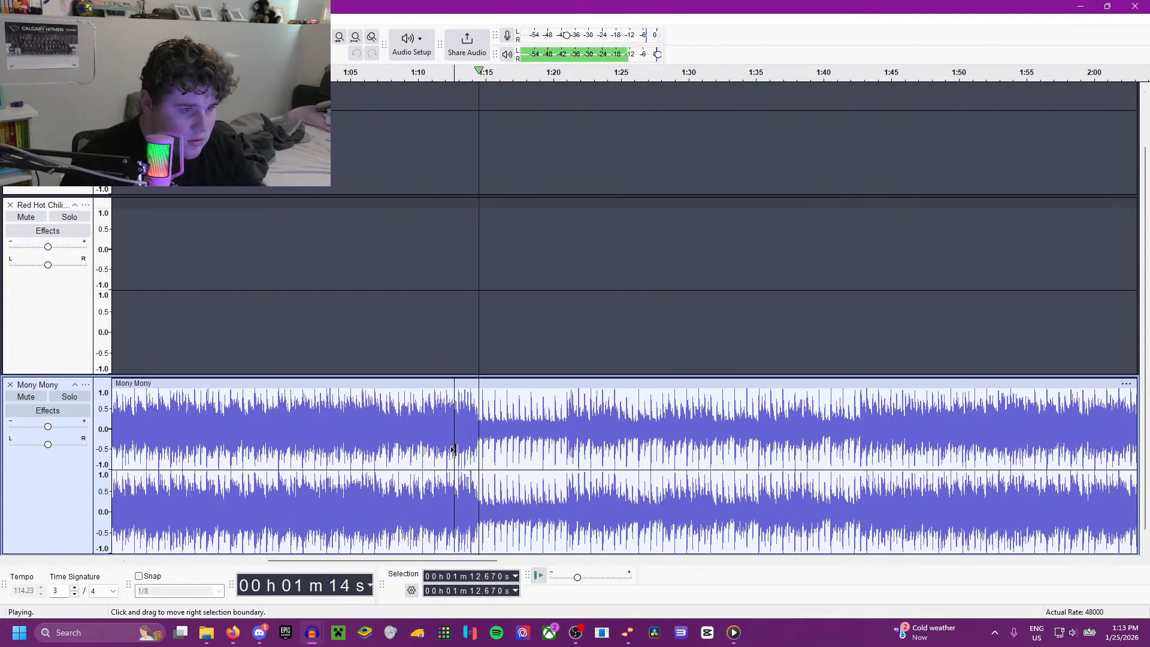
{"action": "key", "text": "space"}
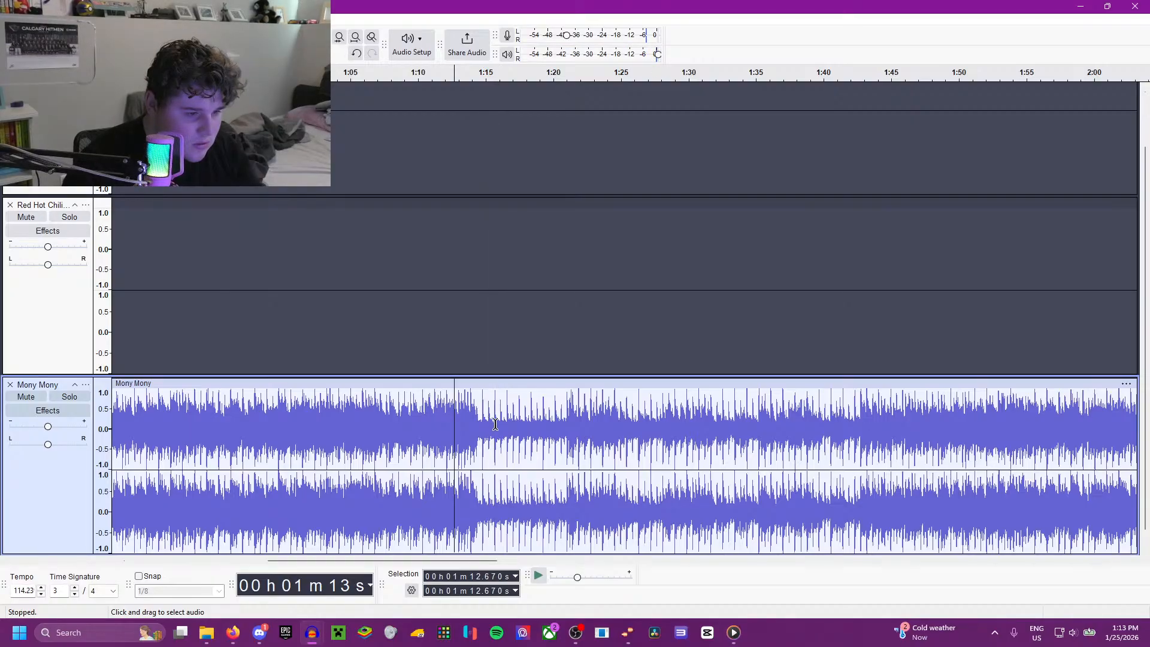
Step: Delete the Mony Mony audio from 1:16.198 to the end of the clip
{"action": "scroll", "coordinate": [684, 429], "scroll_direction": "down", "scroll_amount": 4}
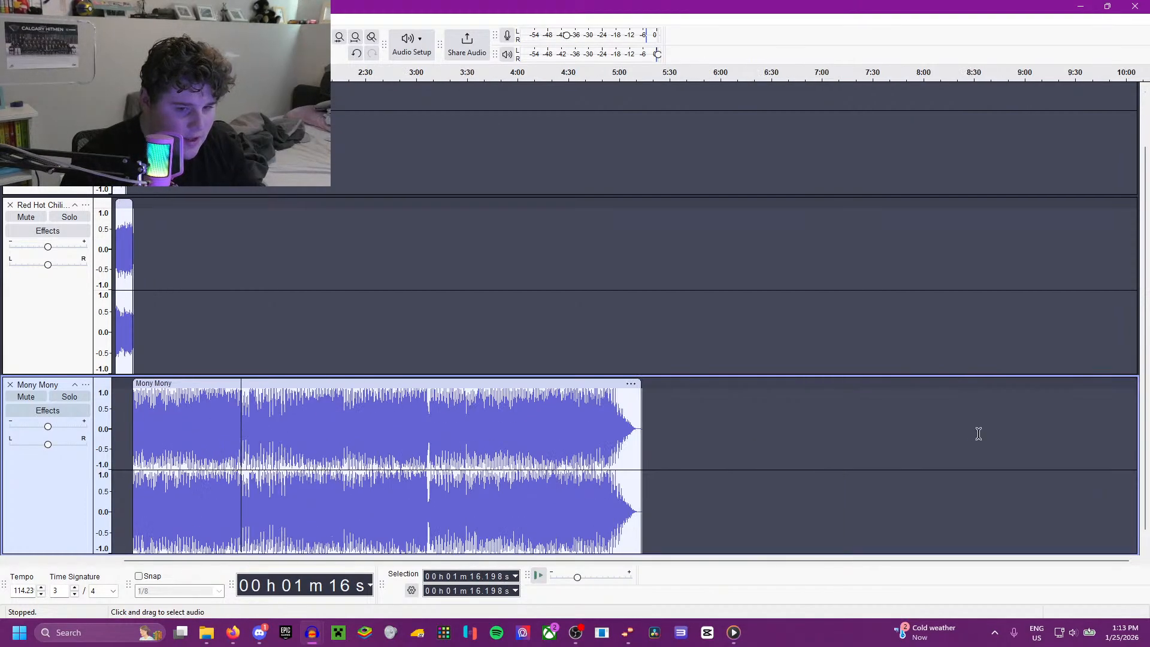
{"action": "left_click", "coordinate": [640, 440], "text": "shift"}
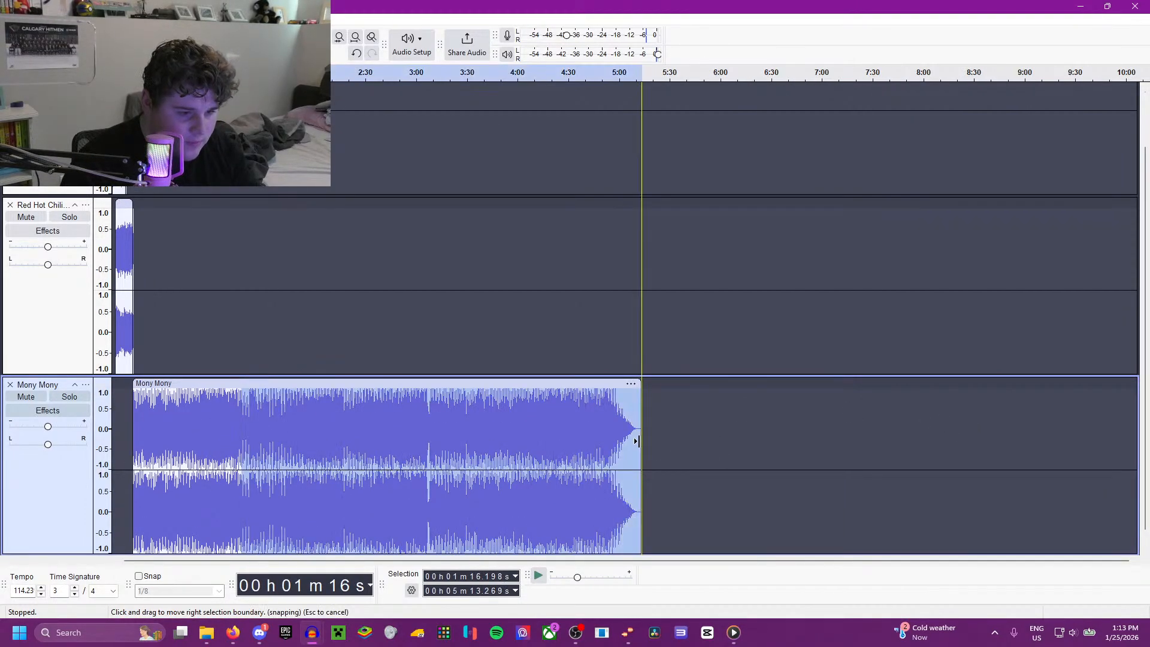
{"action": "key", "text": "Delete"}
Step: Fade out the Mony Mony ending from 1:14.712 to 1:16.198 and play the result from 1:14.463
{"action": "scroll", "coordinate": [454, 445], "scroll_direction": "up", "scroll_amount": 10}
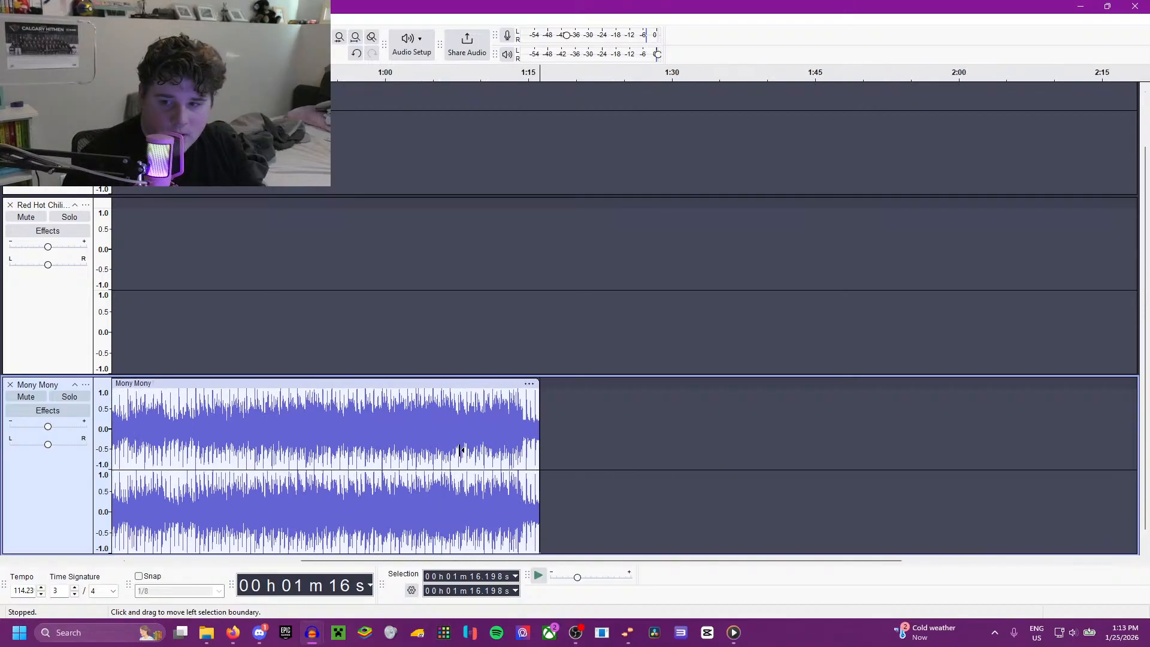
{"action": "scroll", "coordinate": [652, 464], "scroll_direction": "up", "scroll_amount": 2}
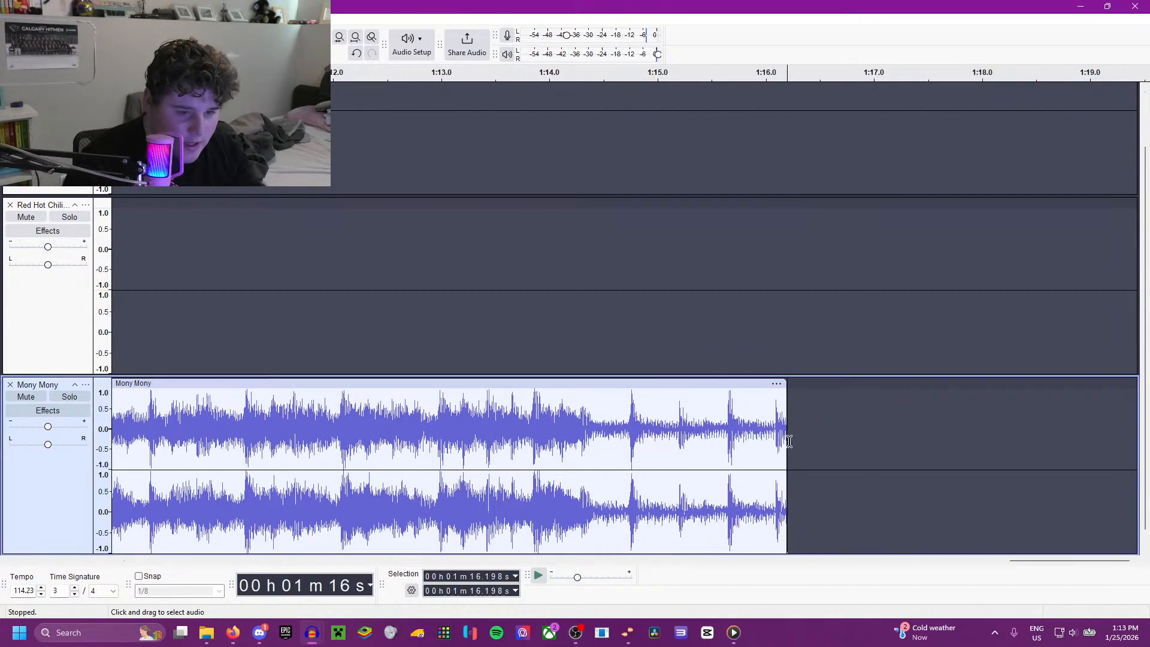
{"action": "left_click_drag", "start_coordinate": [789, 442], "coordinate": [625, 458]}
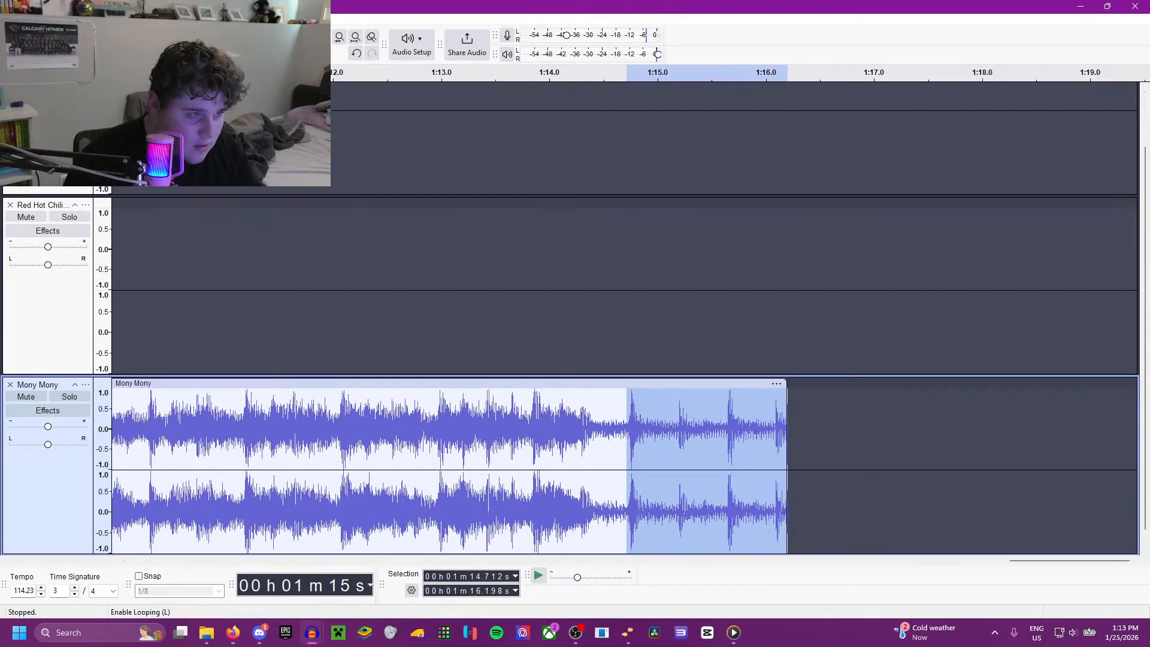
{"action": "left_click", "coordinate": [205, 20]}
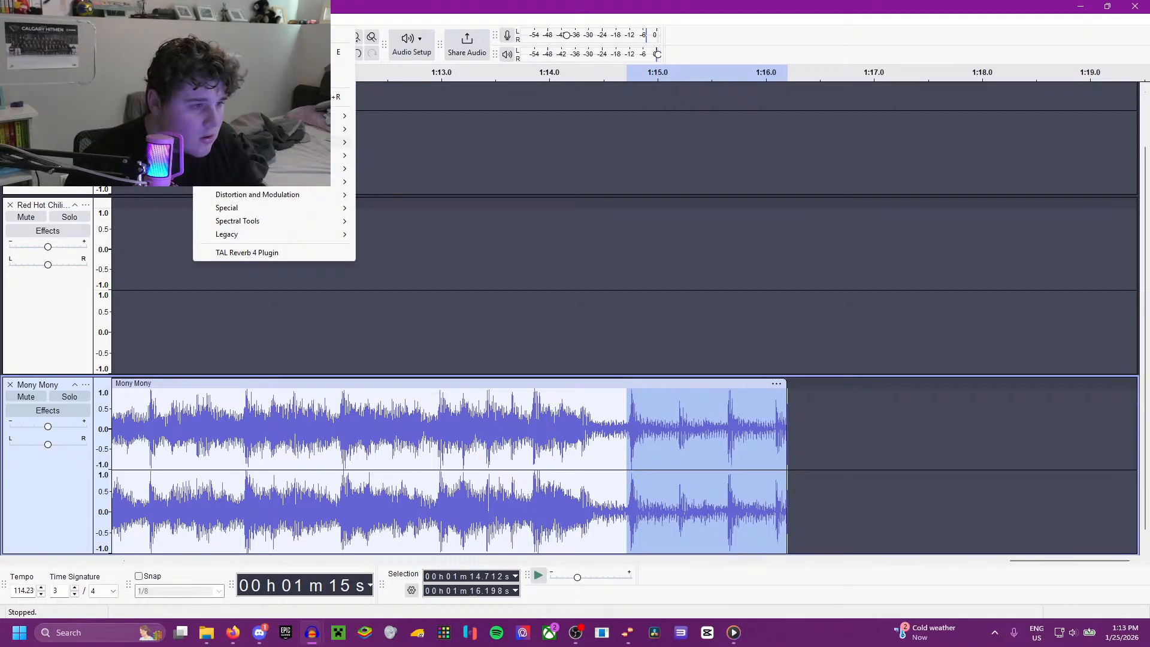
{"action": "mouse_move", "coordinate": [281, 138]}
{"action": "left_click", "coordinate": [406, 182]}
{"action": "left_click", "coordinate": [599, 292]}
{"action": "key", "text": "space"}
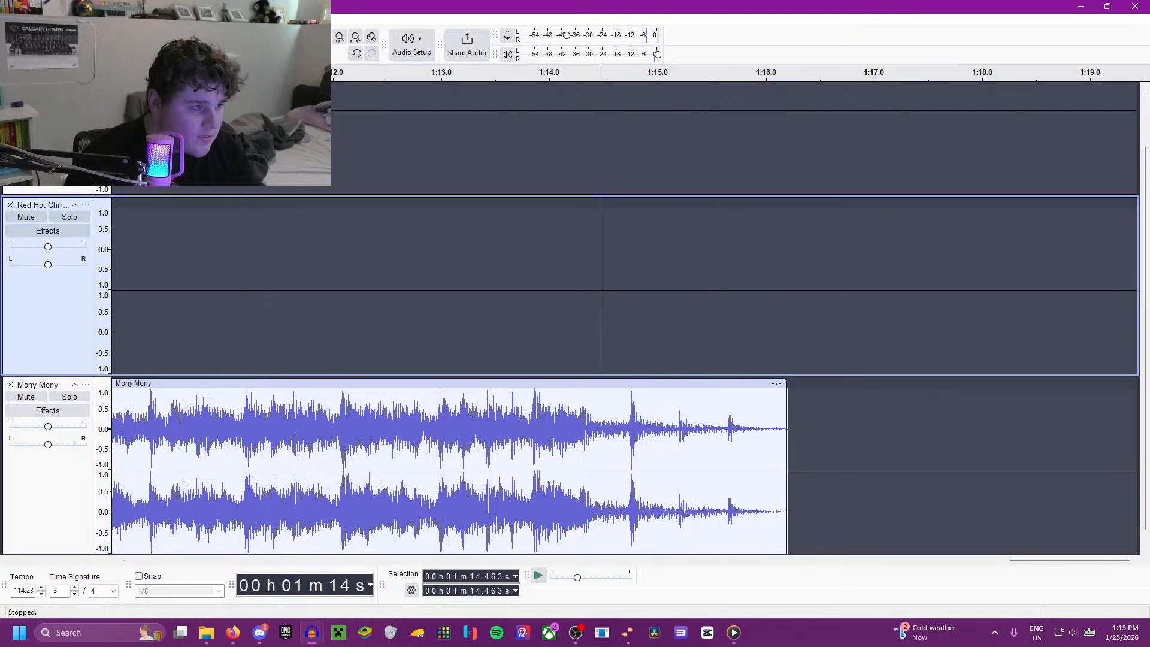
Step: Save the project as Kalamazoo Wings
{"action": "left_click", "coordinate": [9, 20]}
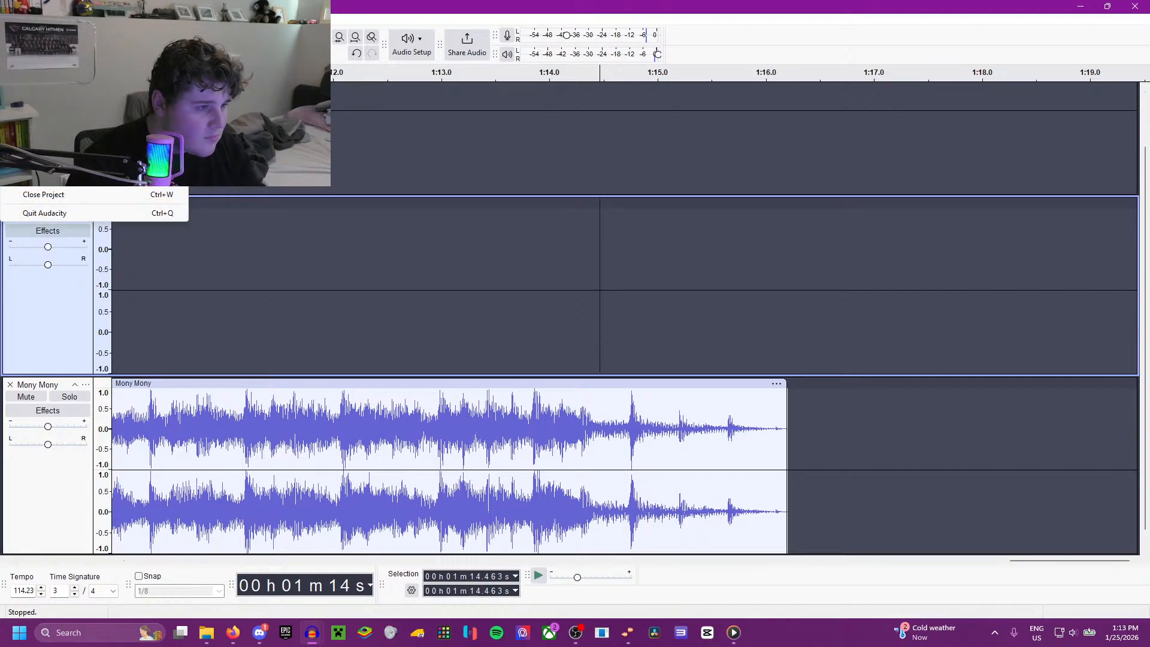
{"action": "left_click", "coordinate": [219, 102]}
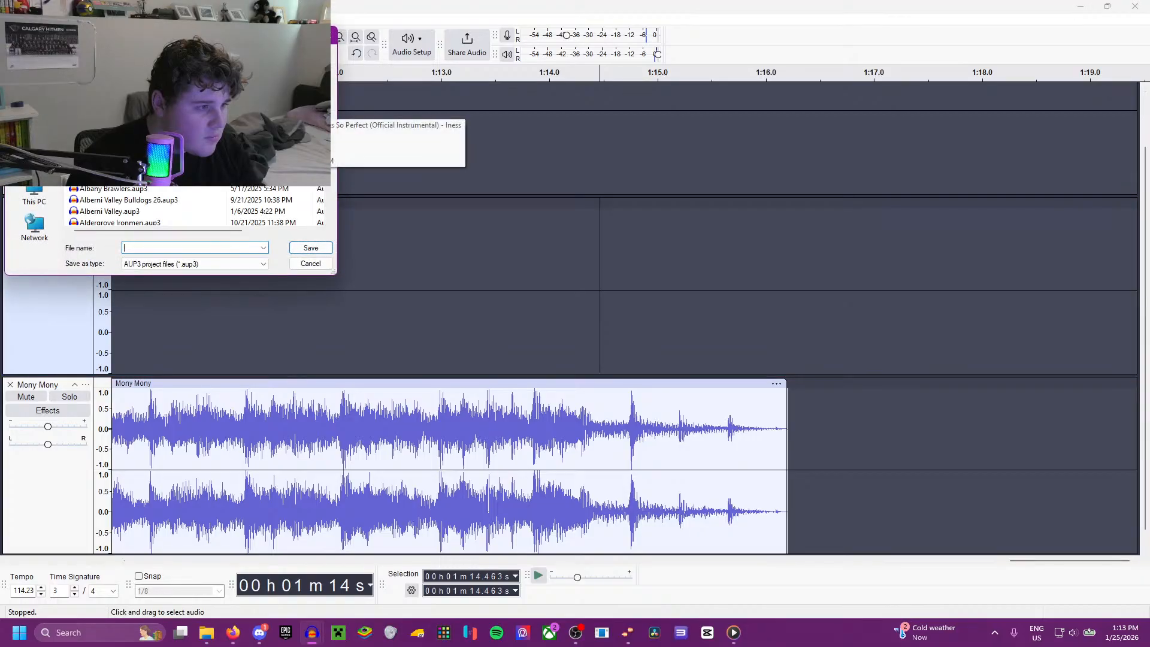
{"action": "type", "text": "Kalamazoo Wings"}
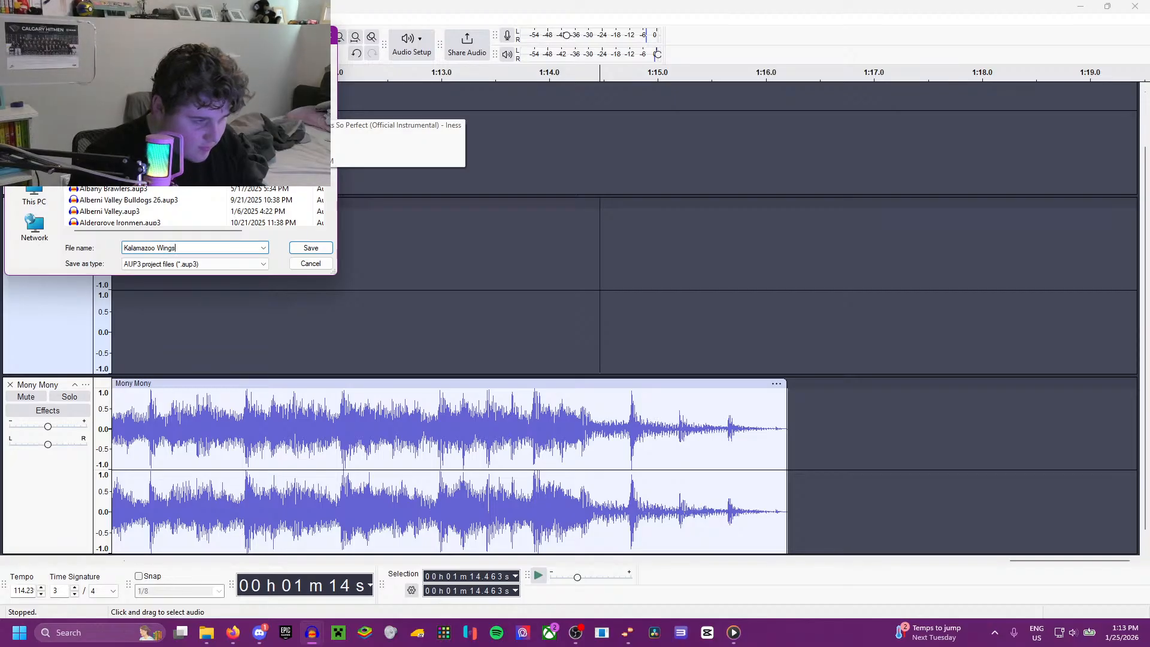
{"action": "left_click", "coordinate": [306, 248]}
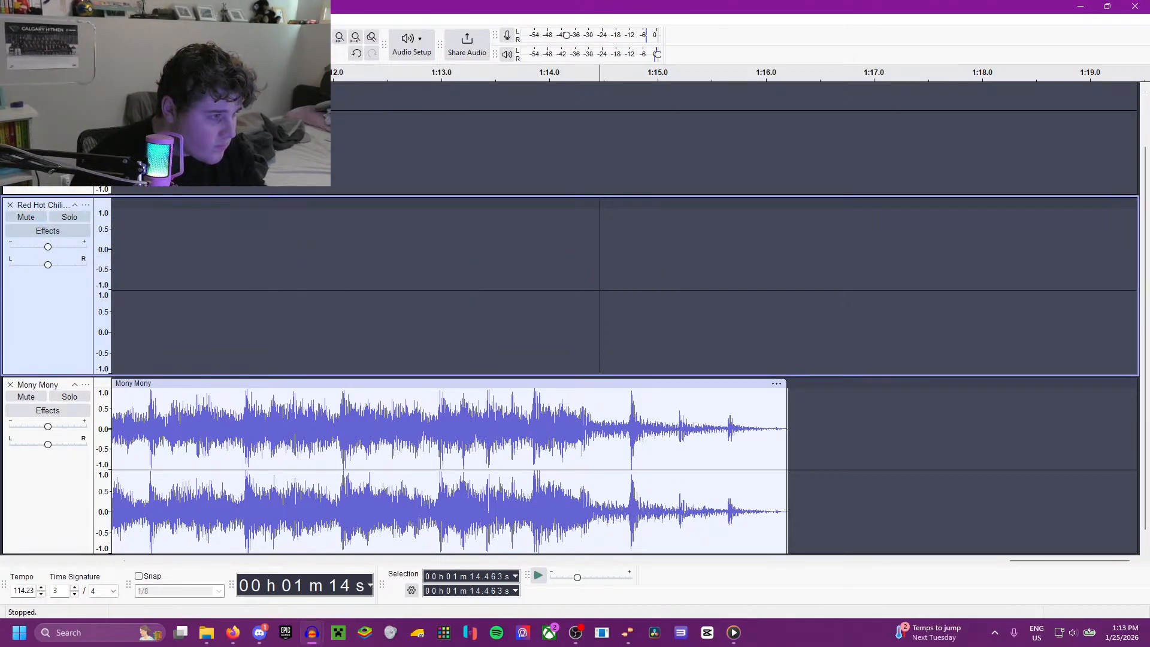
Step: Export the entire project as Kalamazoo Wings.wav with all metadata tags cleared, and close the finished project
{"action": "left_click", "coordinate": [9, 20]}
{"action": "left_click", "coordinate": [45, 149]}
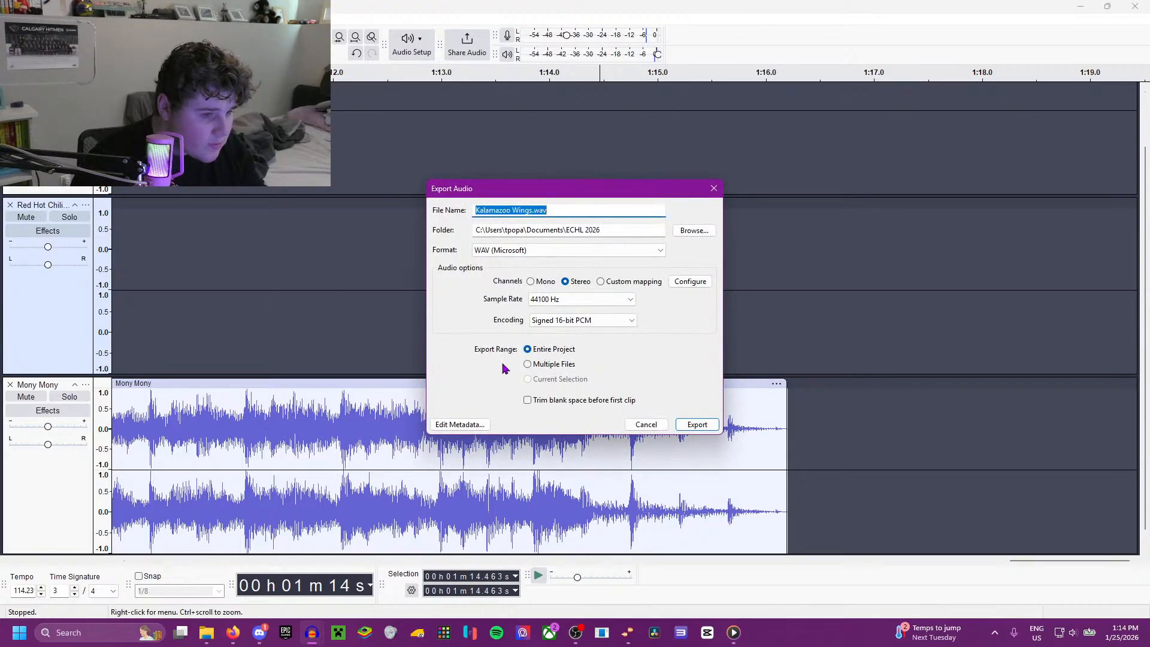
{"action": "left_click", "coordinate": [460, 424]}
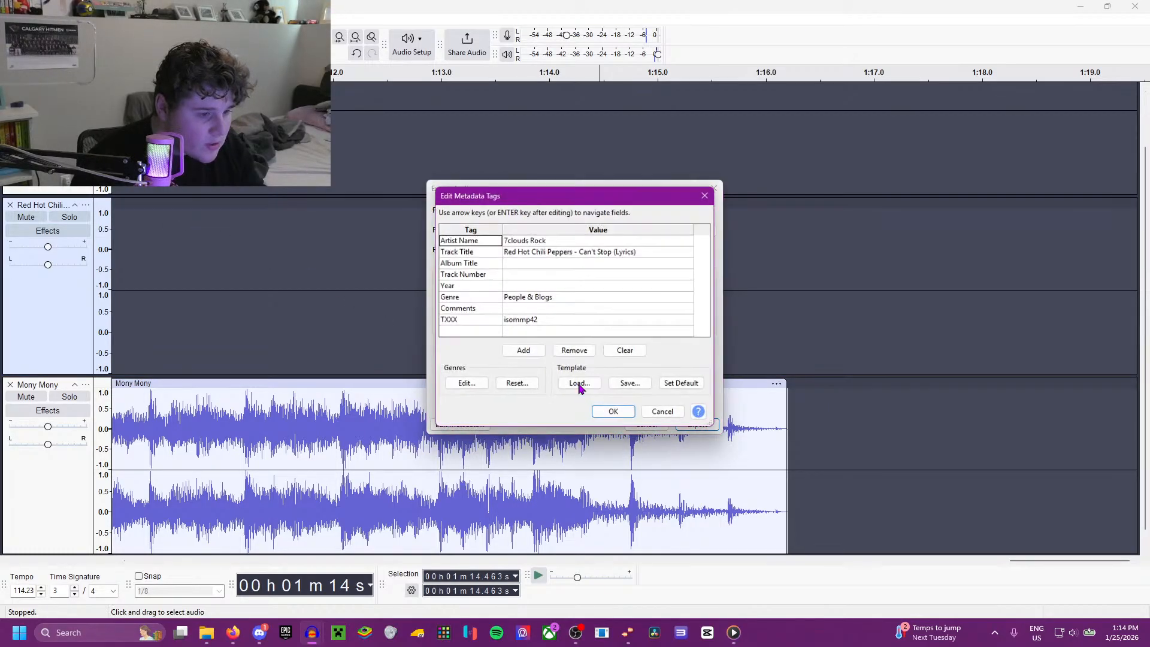
{"action": "left_click", "coordinate": [626, 352]}
{"action": "left_click", "coordinate": [614, 413]}
{"action": "left_click", "coordinate": [694, 426]}
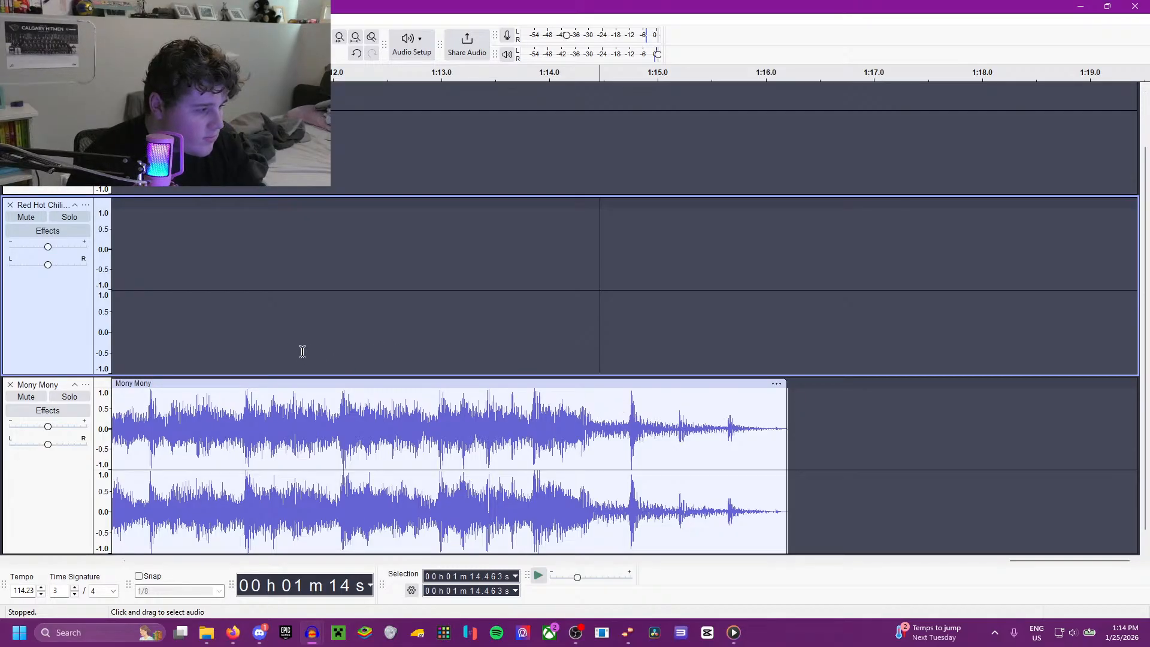
{"action": "scroll", "coordinate": [377, 312], "scroll_direction": "down", "scroll_amount": 4}
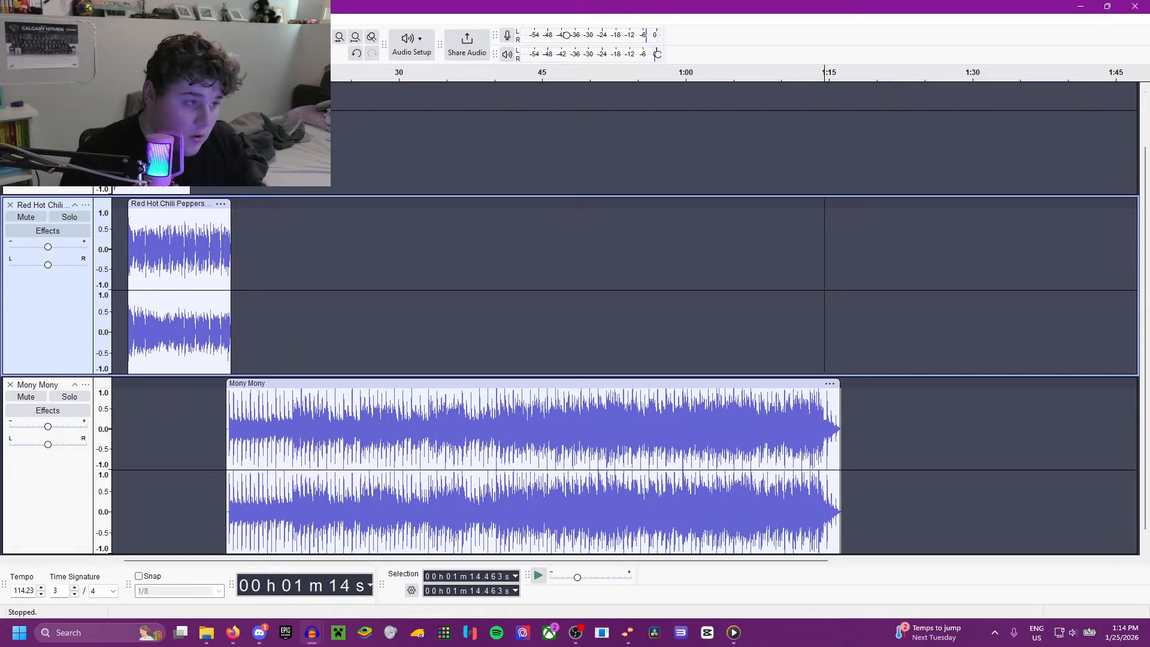
{"action": "left_click", "coordinate": [31, 33]}
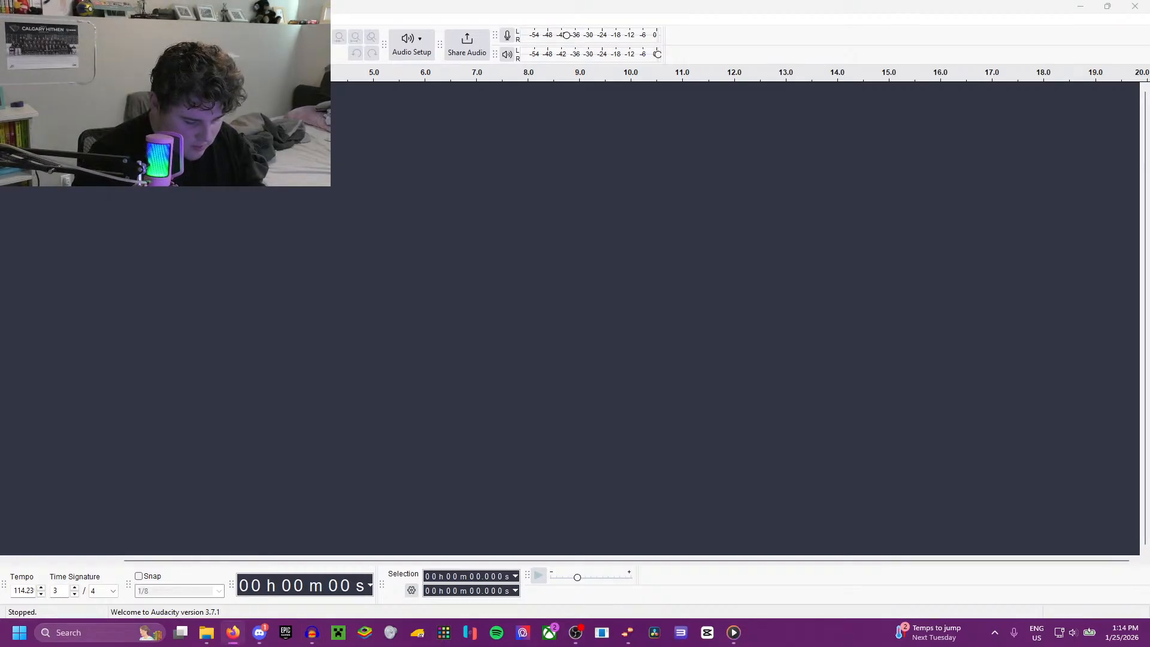
Step: Switch to the browser, open the Leslie Tyfons 300 and 425 video, and listen to its early horn blasts
{"action": "left_click_drag", "start_coordinate": [0, 90], "coordinate": [938, 68]}
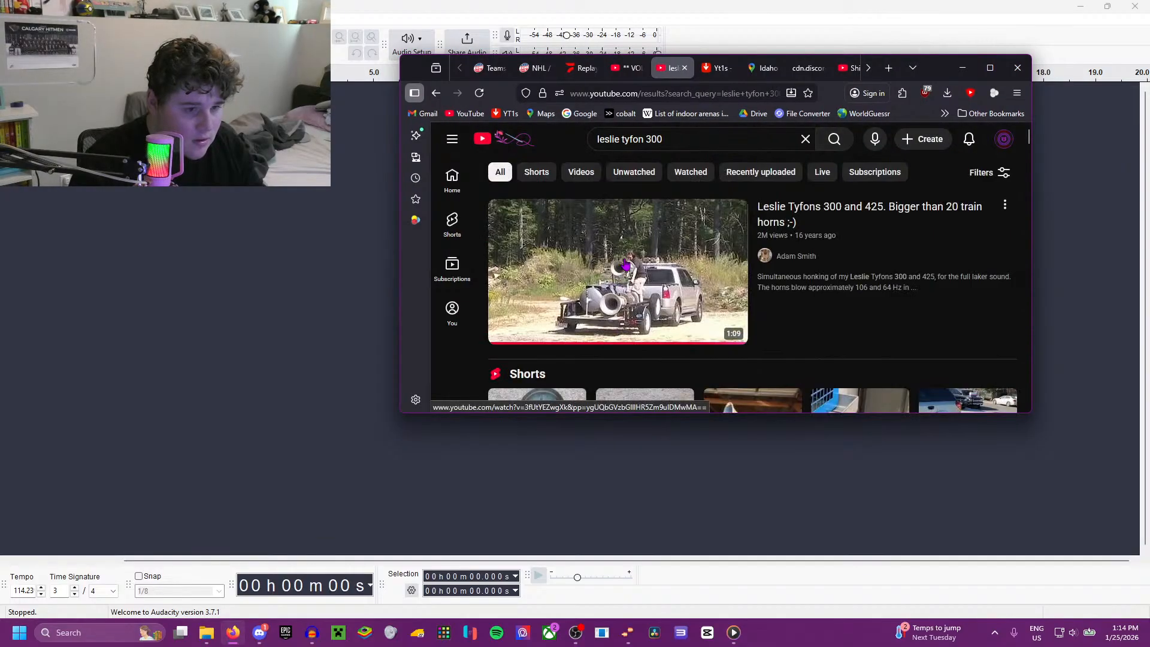
{"action": "left_click", "coordinate": [627, 266]}
{"action": "left_click", "coordinate": [503, 351]}
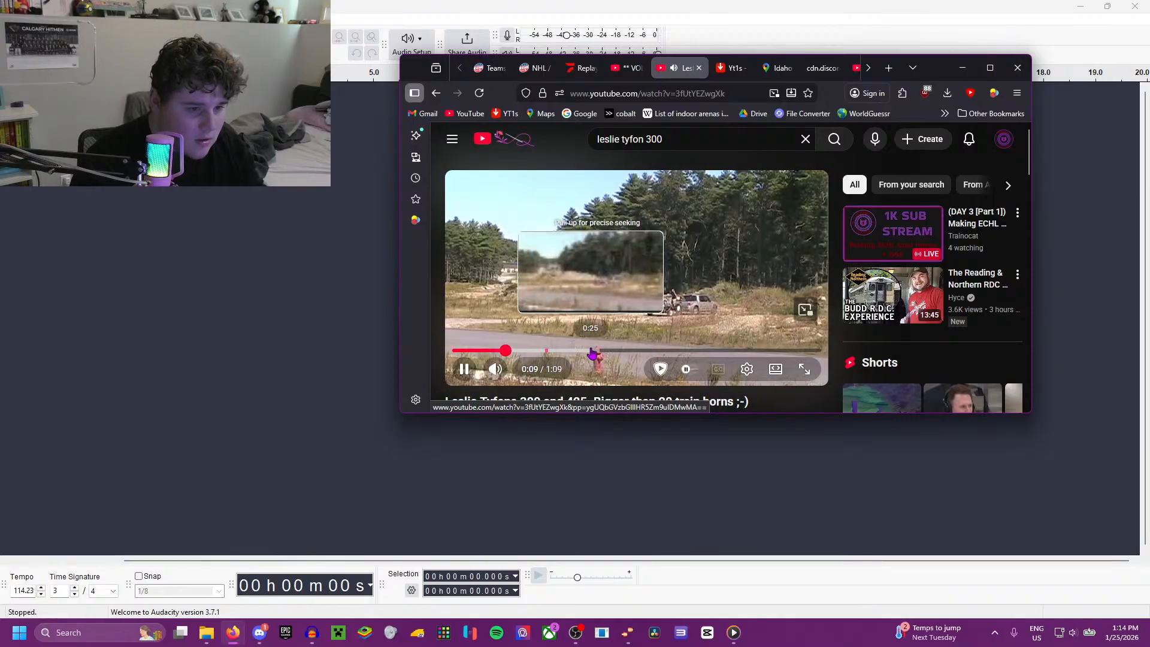
{"action": "left_click", "coordinate": [592, 352]}
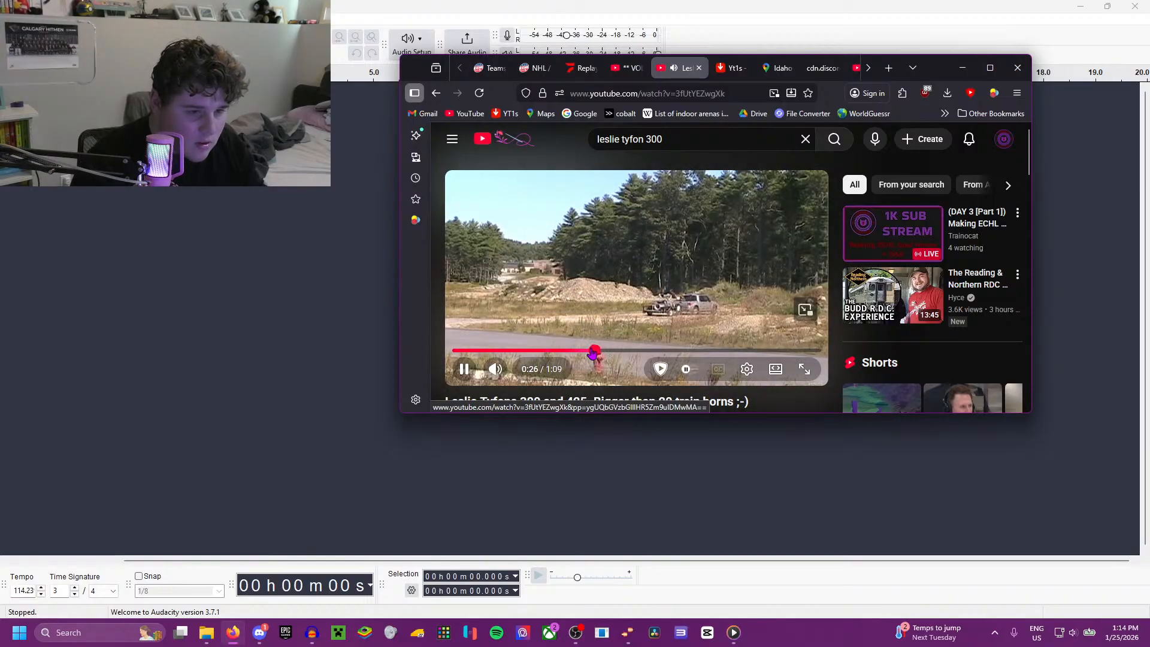
Step: Replay the early part of the Leslie Tyfons video, try recording it in Audacity for about three seconds, and remove the recorded track
{"action": "left_click_drag", "start_coordinate": [597, 352], "coordinate": [501, 352]}
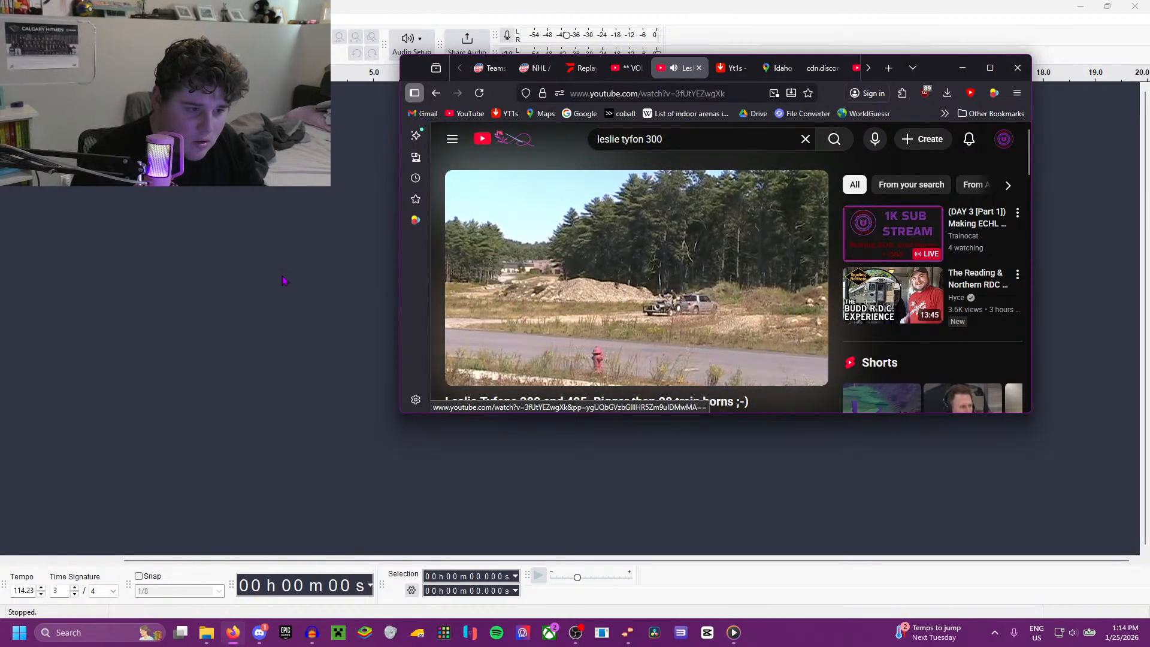
{"action": "left_click", "coordinate": [184, 45]}
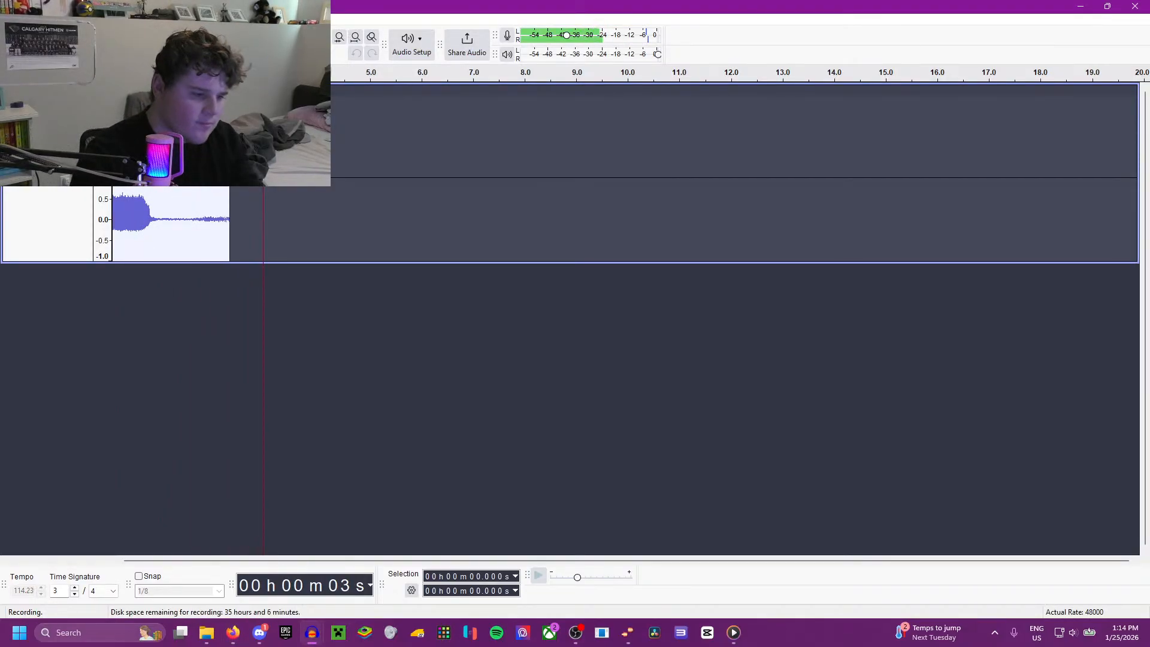
{"action": "key", "text": "space"}
{"action": "left_click", "coordinate": [8, 91]}
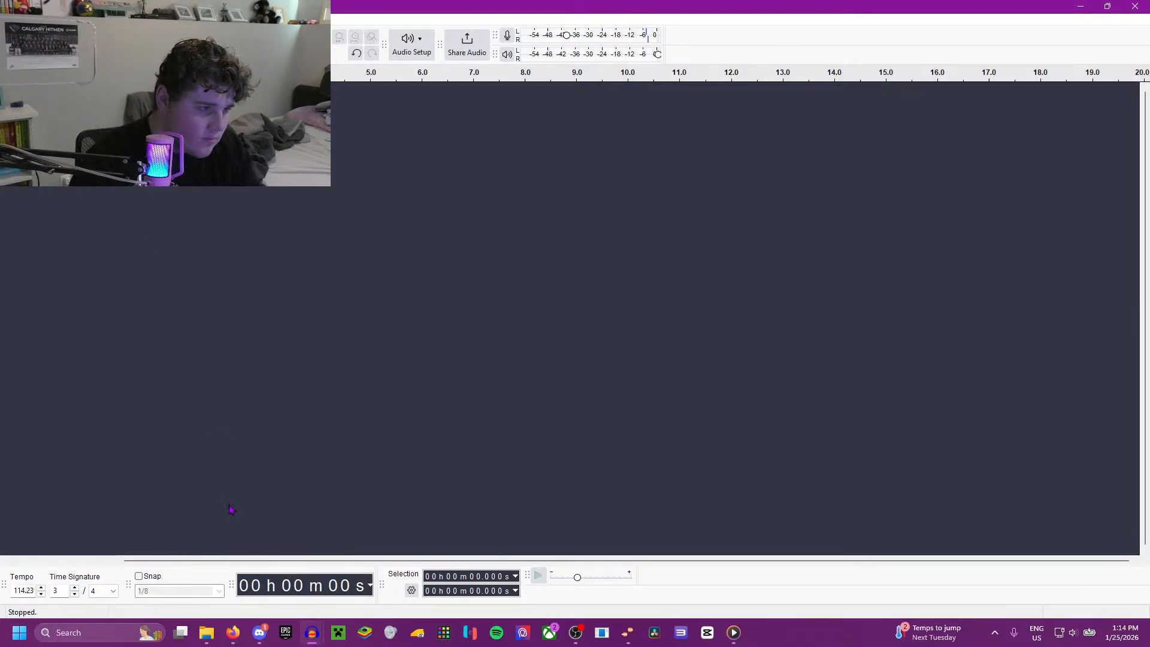
Step: Return to the browser and watch the Leslie Tyfons video from about 0:39 onward in full screen to hear its remaining blasts
{"action": "left_click", "coordinate": [233, 632]}
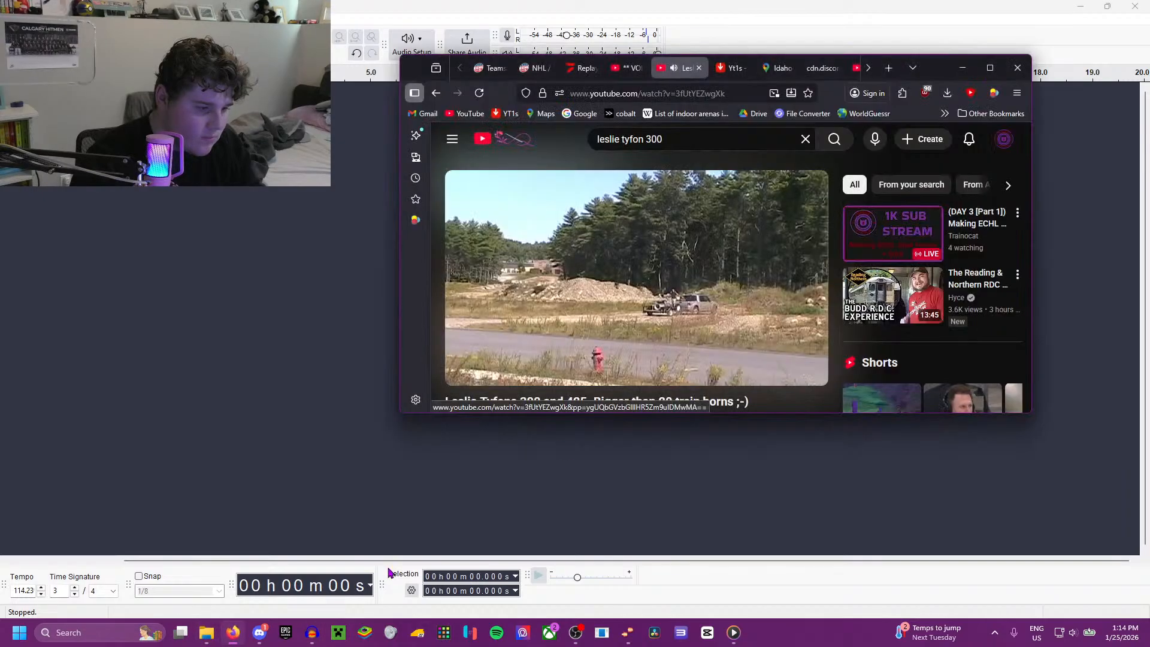
{"action": "left_click", "coordinate": [599, 352]}
{"action": "left_click_drag", "start_coordinate": [601, 353], "coordinate": [662, 353]}
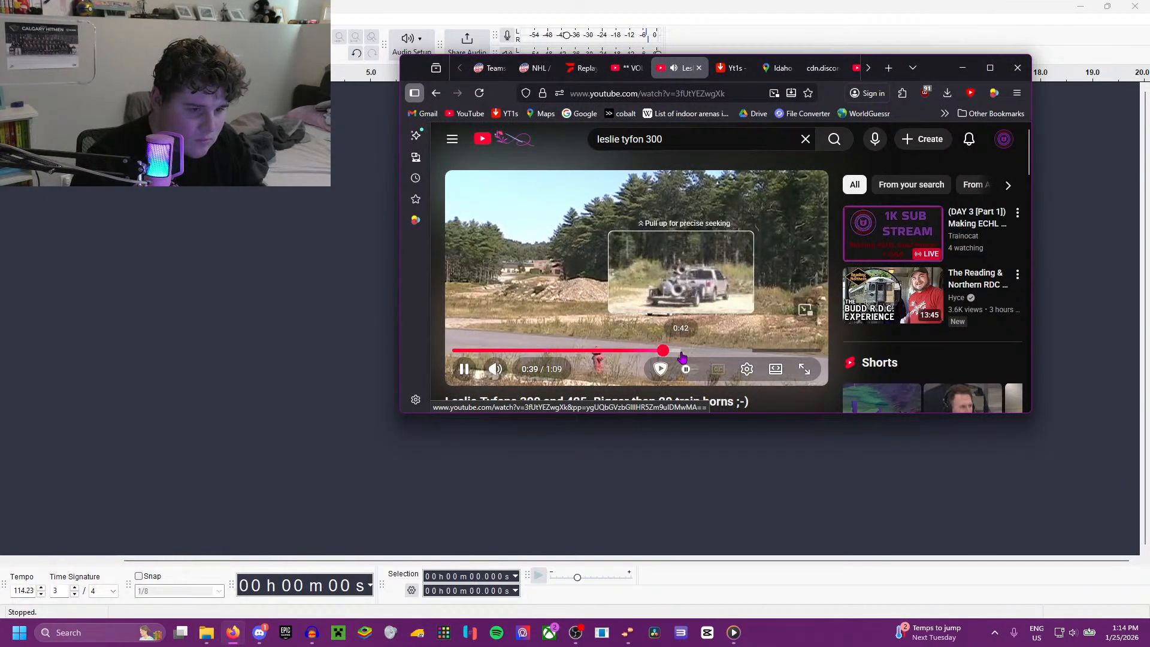
{"action": "key", "text": "f"}
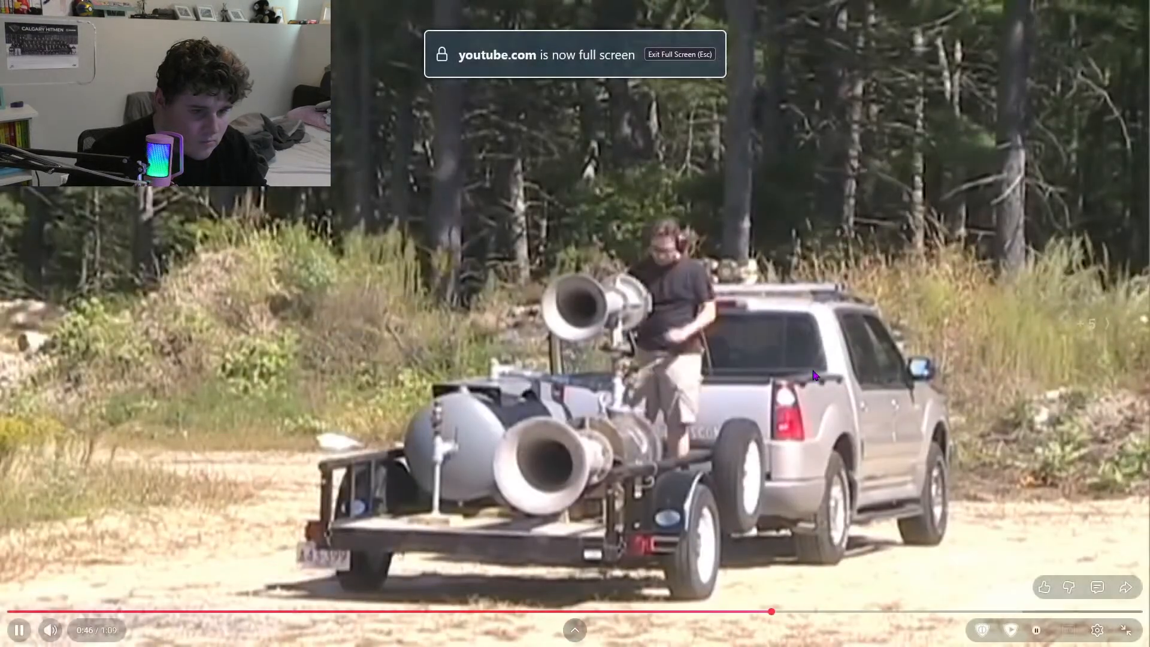
{"action": "key", "text": "l"}
{"action": "key", "text": "Left"}
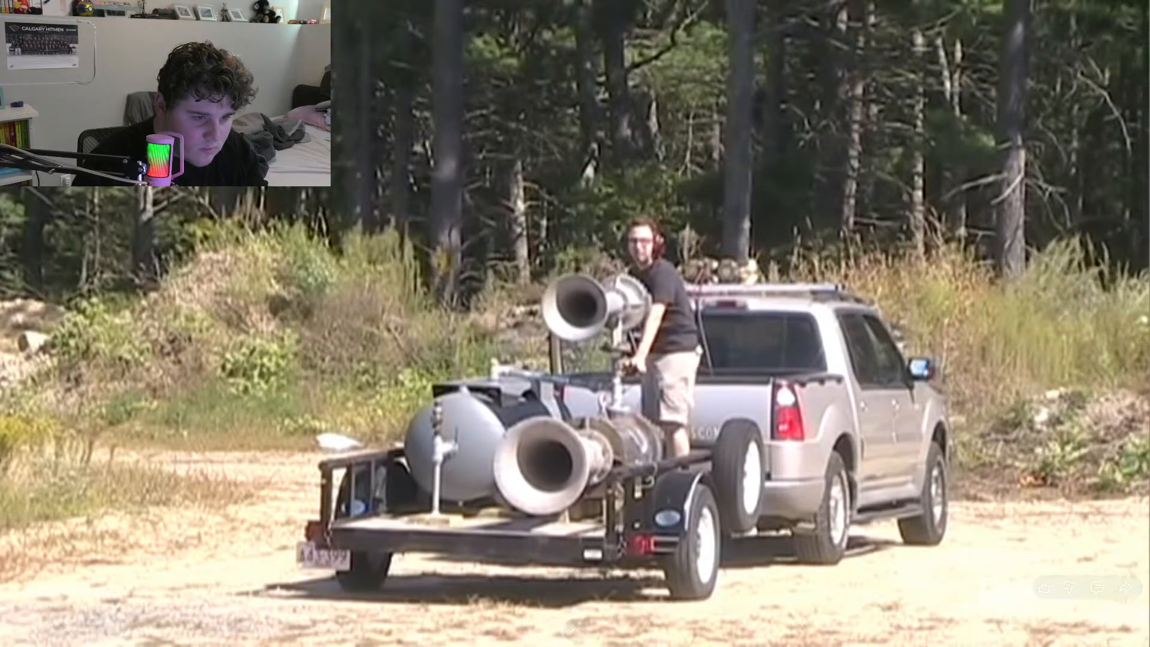
{"action": "left_click", "coordinate": [1122, 626]}
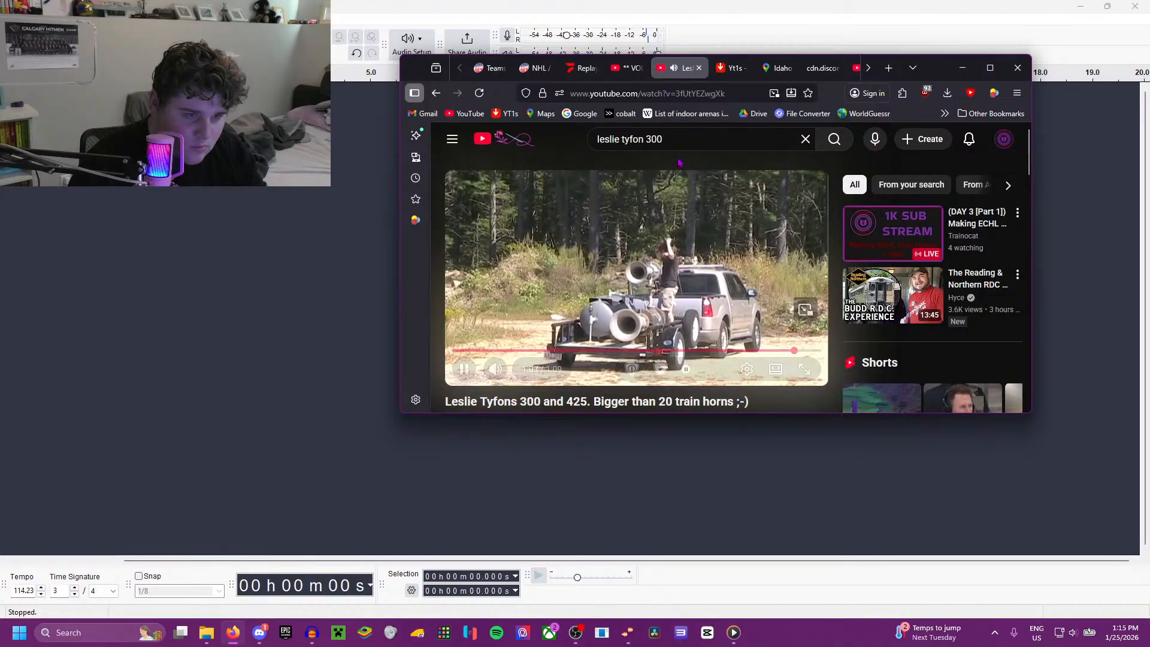
Step: Search YouTube again for leslie tyfon 300 and play the Short about playing with a foghorn
{"action": "left_click", "coordinate": [685, 136]}
{"action": "key", "text": "Return"}
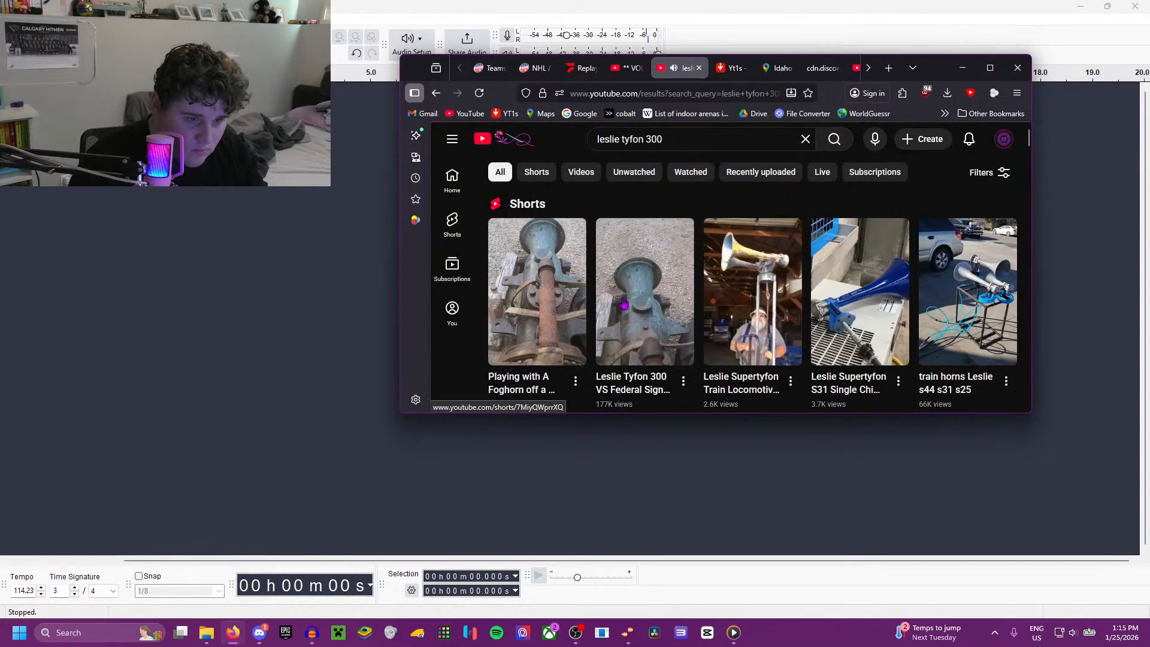
{"action": "left_click", "coordinate": [552, 298]}
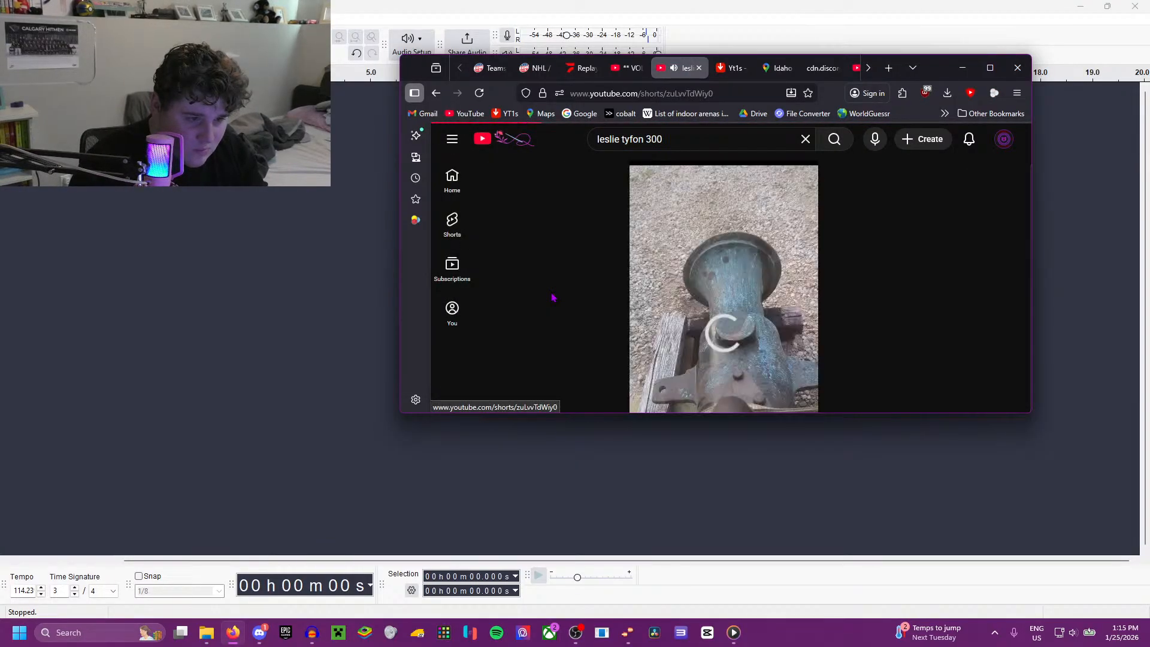
Step: Return to the leslie tyfon 300 search results and look through the listed videos for a suitable horn recording
{"action": "left_click", "coordinate": [436, 93]}
{"action": "scroll", "coordinate": [685, 307], "scroll_direction": "down", "scroll_amount": 1}
{"action": "scroll", "coordinate": [685, 307], "scroll_direction": "down", "scroll_amount": 12}
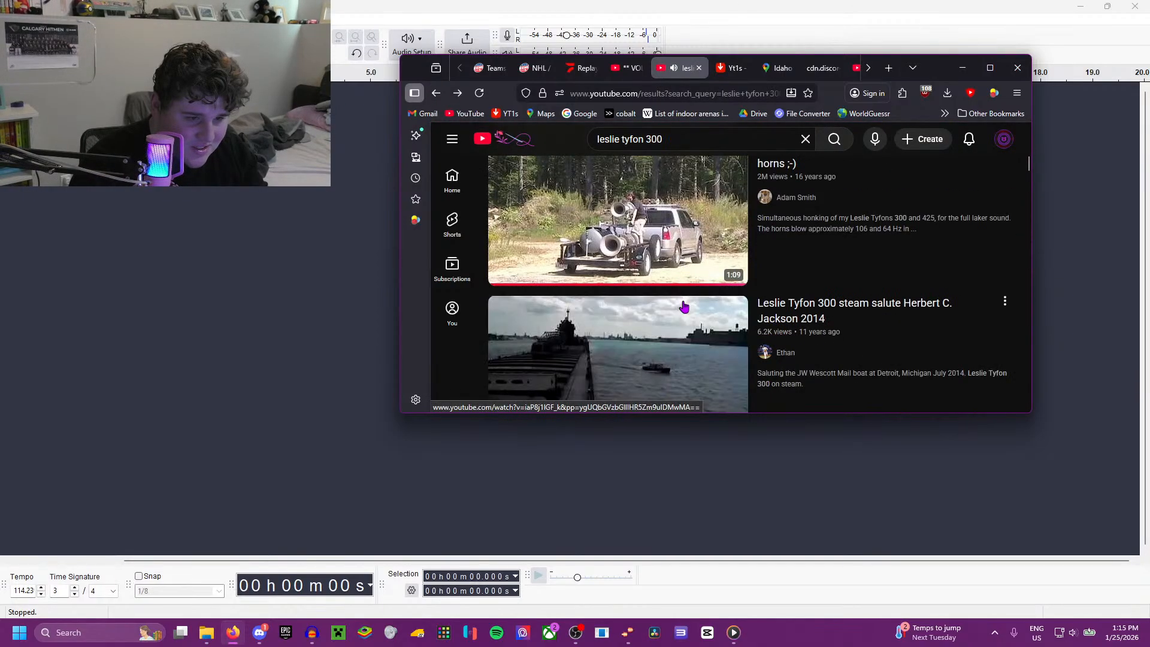
{"action": "scroll", "coordinate": [630, 315], "scroll_direction": "down", "scroll_amount": 8}
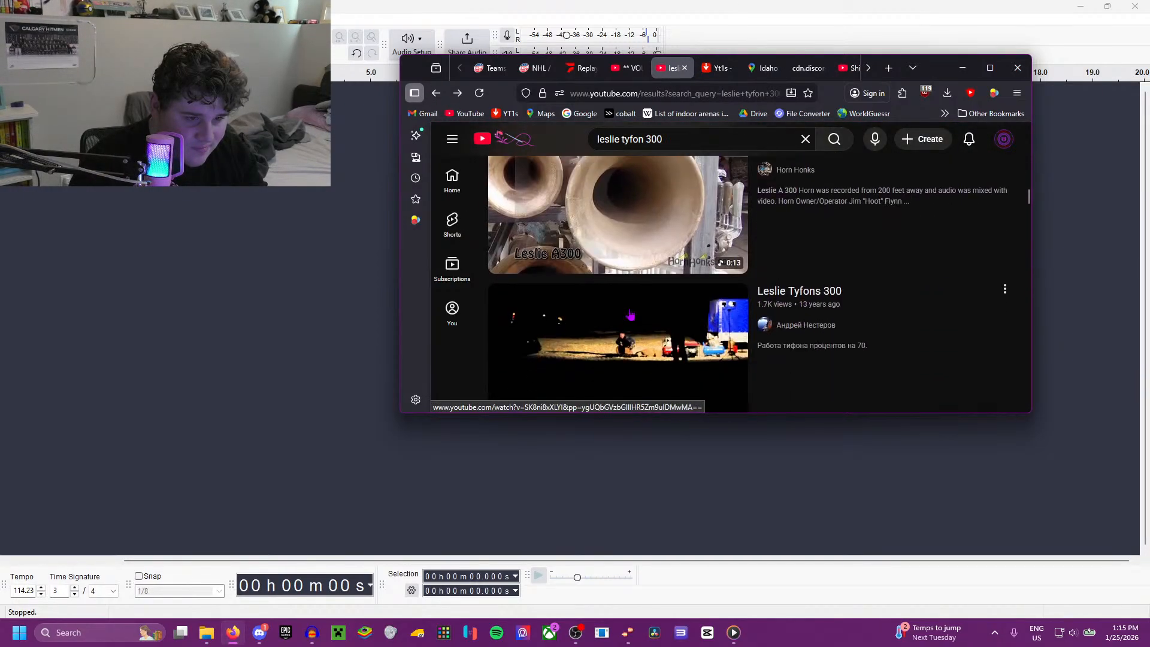
{"action": "scroll", "coordinate": [630, 314], "scroll_direction": "up", "scroll_amount": 1}
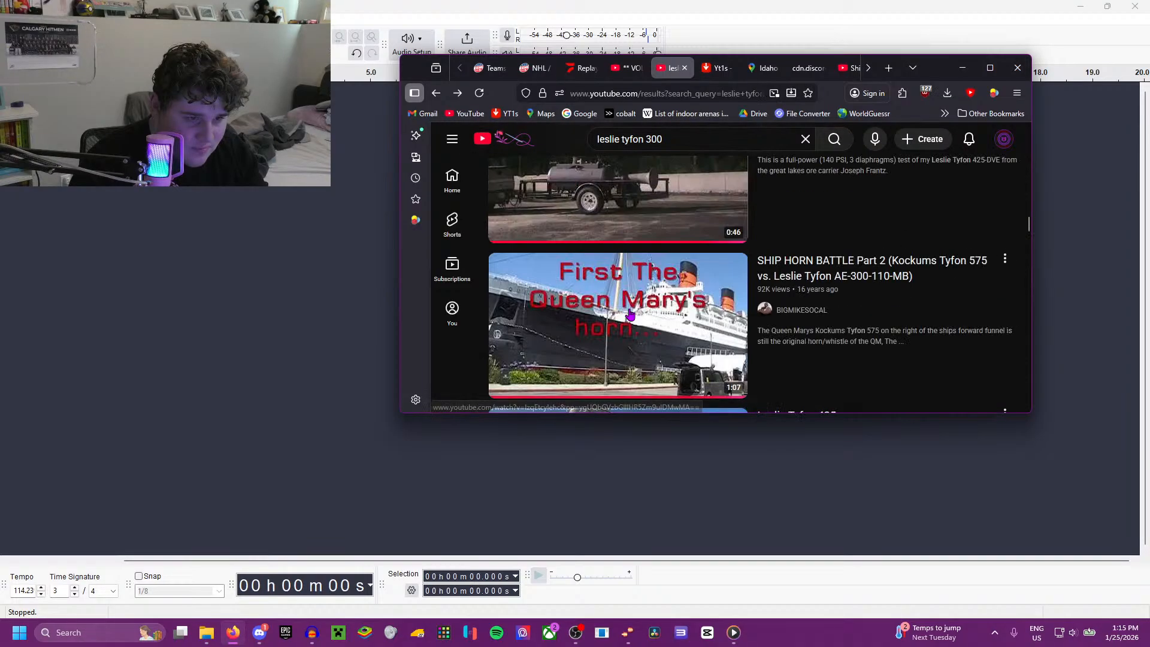
{"action": "scroll", "coordinate": [630, 315], "scroll_direction": "down", "scroll_amount": 10}
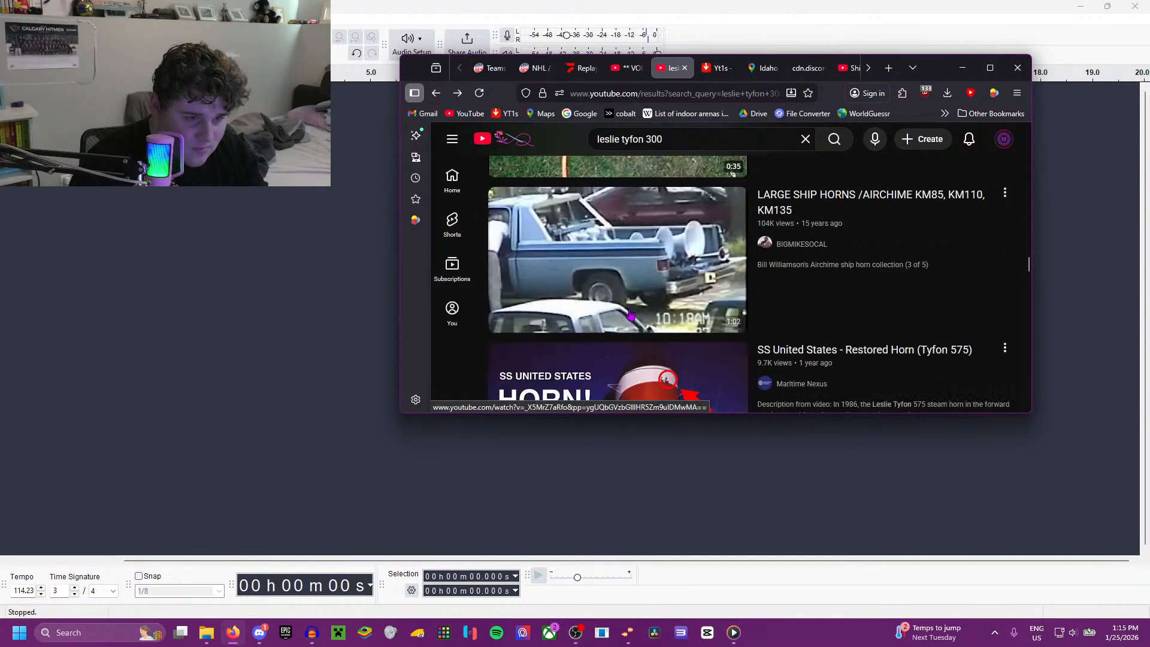
{"action": "scroll", "coordinate": [630, 315], "scroll_direction": "down", "scroll_amount": 8}
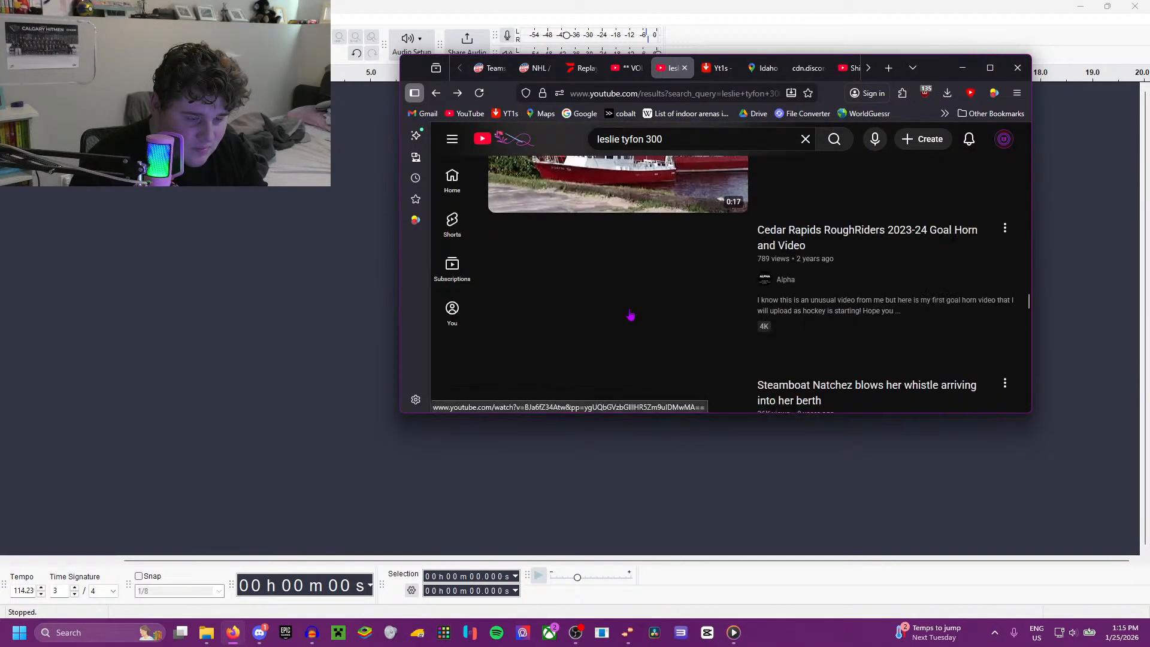
{"action": "scroll", "coordinate": [630, 315], "scroll_direction": "down", "scroll_amount": 5}
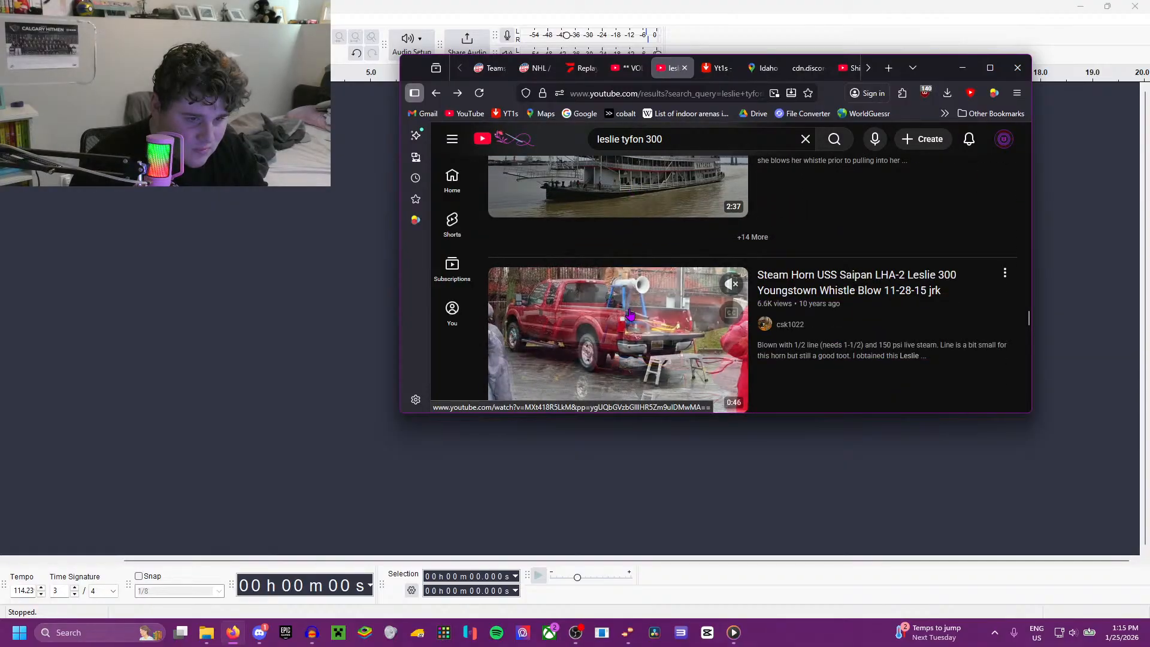
{"action": "scroll", "coordinate": [631, 314], "scroll_direction": "up", "scroll_amount": 4}
{"action": "scroll", "coordinate": [631, 315], "scroll_direction": "down", "scroll_amount": 10}
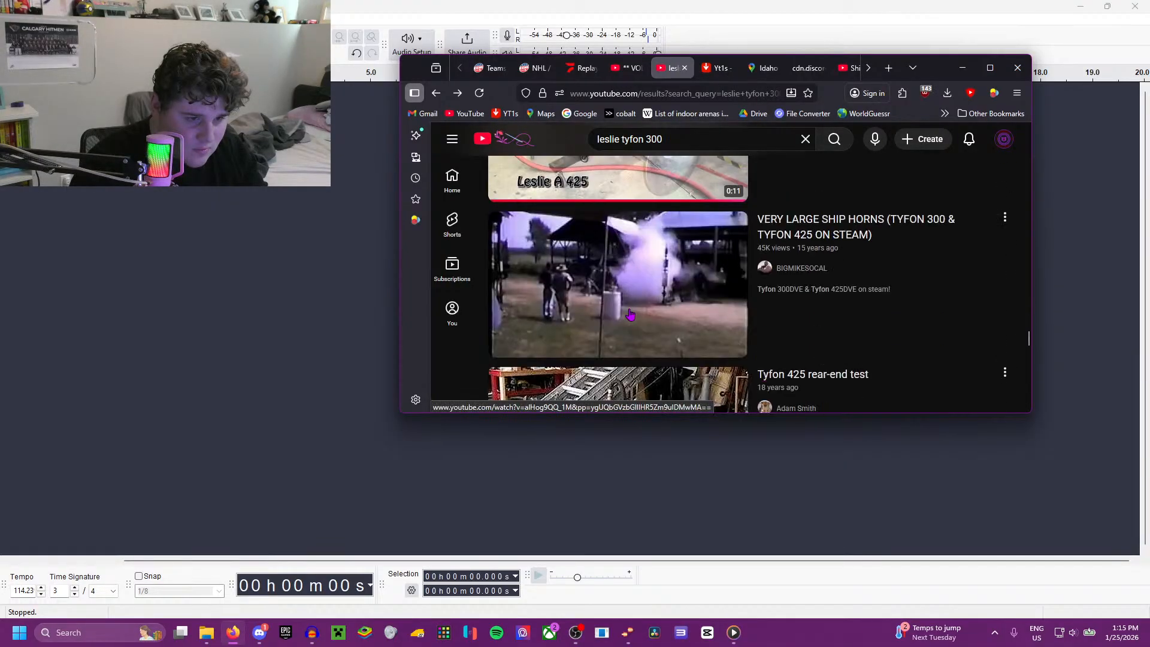
{"action": "scroll", "coordinate": [630, 314], "scroll_direction": "up", "scroll_amount": 2}
{"action": "scroll", "coordinate": [630, 315], "scroll_direction": "down", "scroll_amount": 12}
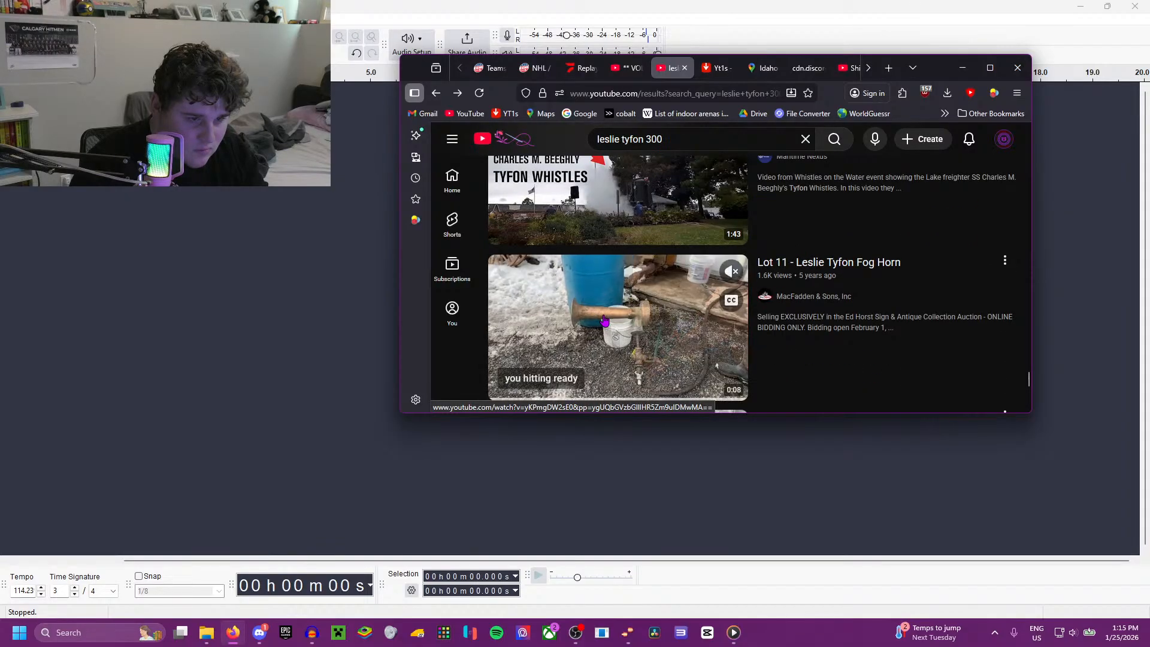
{"action": "scroll", "coordinate": [605, 322], "scroll_direction": "down", "scroll_amount": 3}
{"action": "scroll", "coordinate": [604, 322], "scroll_direction": "down", "scroll_amount": 6}
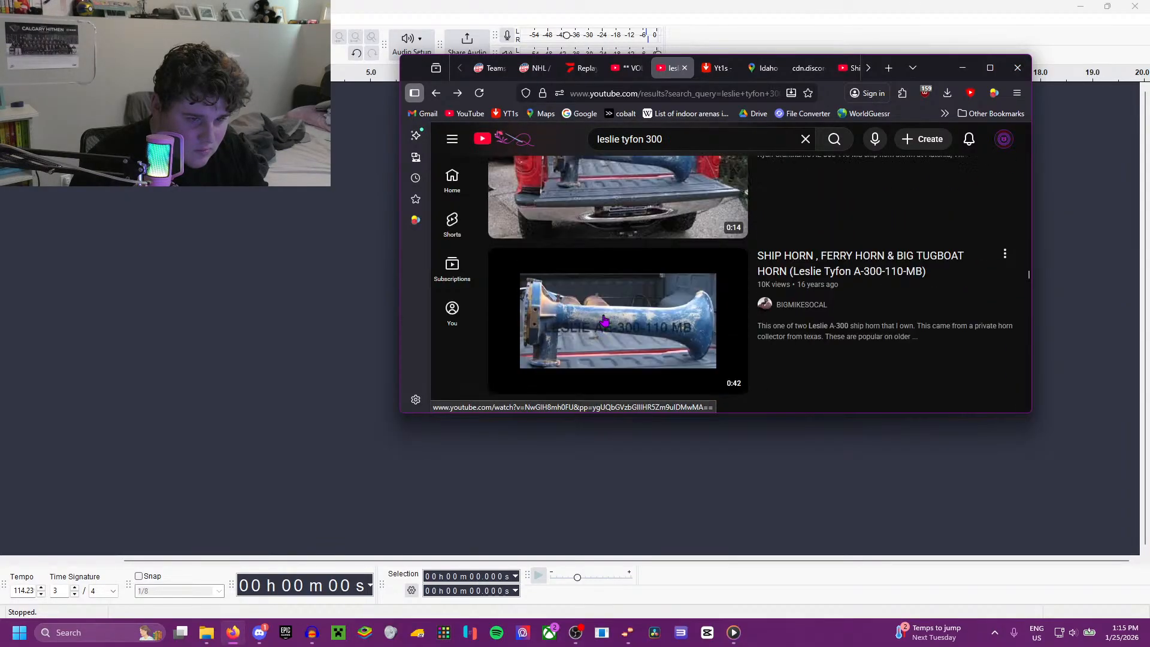
{"action": "scroll", "coordinate": [605, 324], "scroll_direction": "up", "scroll_amount": 4}
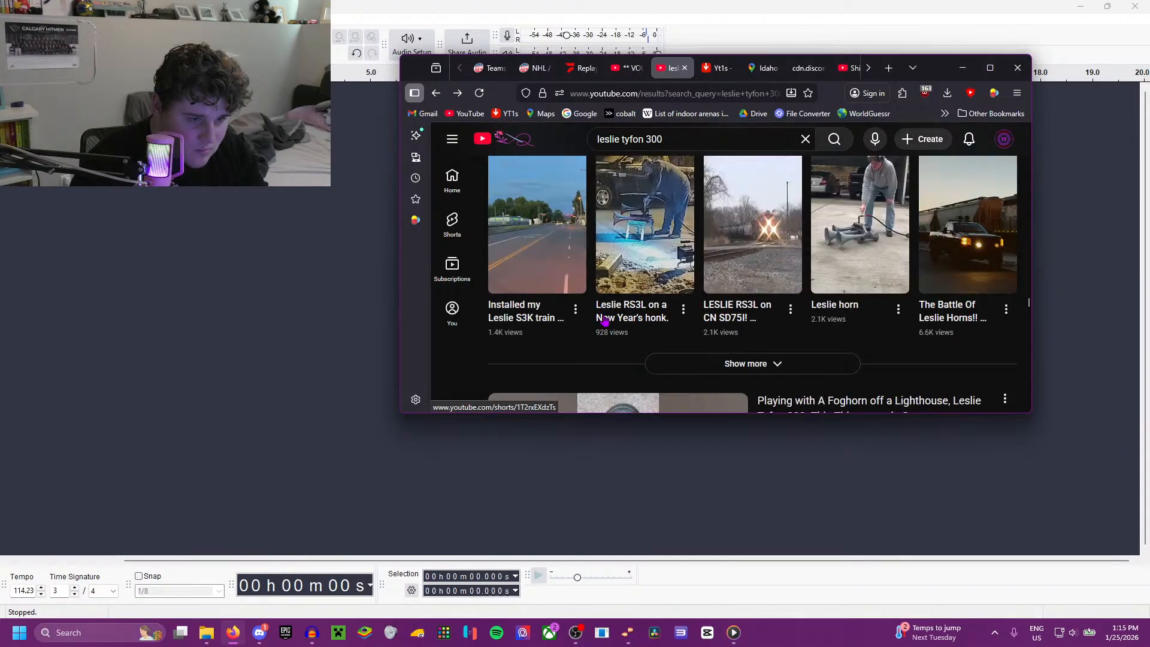
{"action": "scroll", "coordinate": [605, 324], "scroll_direction": "down", "scroll_amount": 3}
{"action": "scroll", "coordinate": [605, 322], "scroll_direction": "down", "scroll_amount": 3}
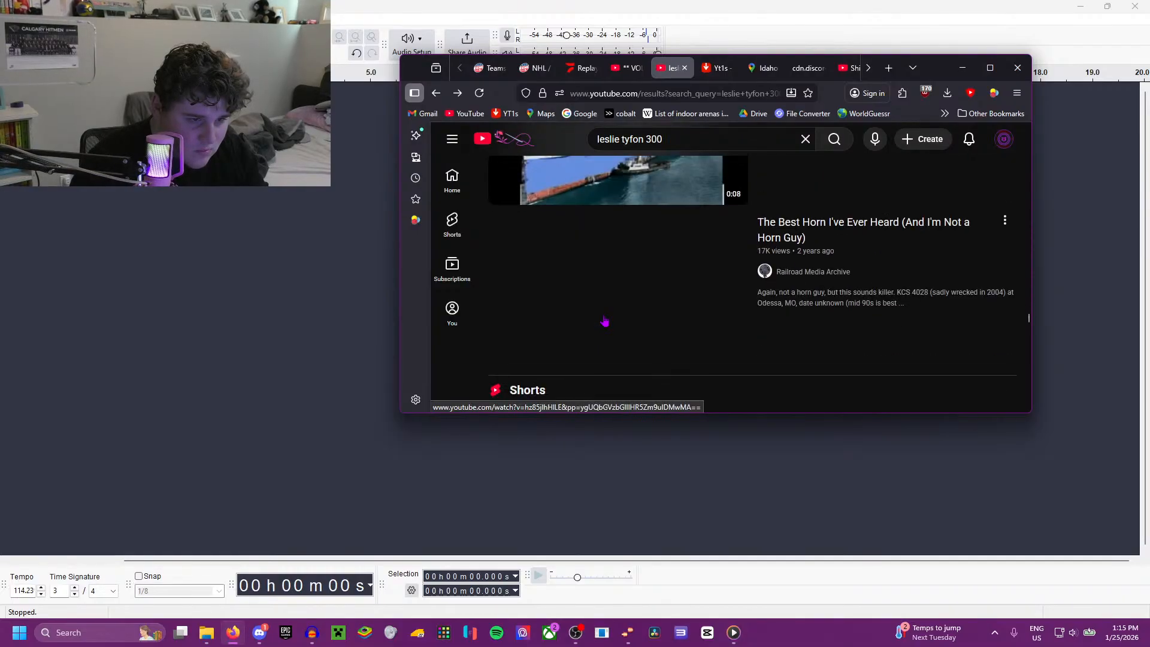
{"action": "scroll", "coordinate": [605, 322], "scroll_direction": "down", "scroll_amount": 3}
{"action": "scroll", "coordinate": [605, 321], "scroll_direction": "up", "scroll_amount": 2}
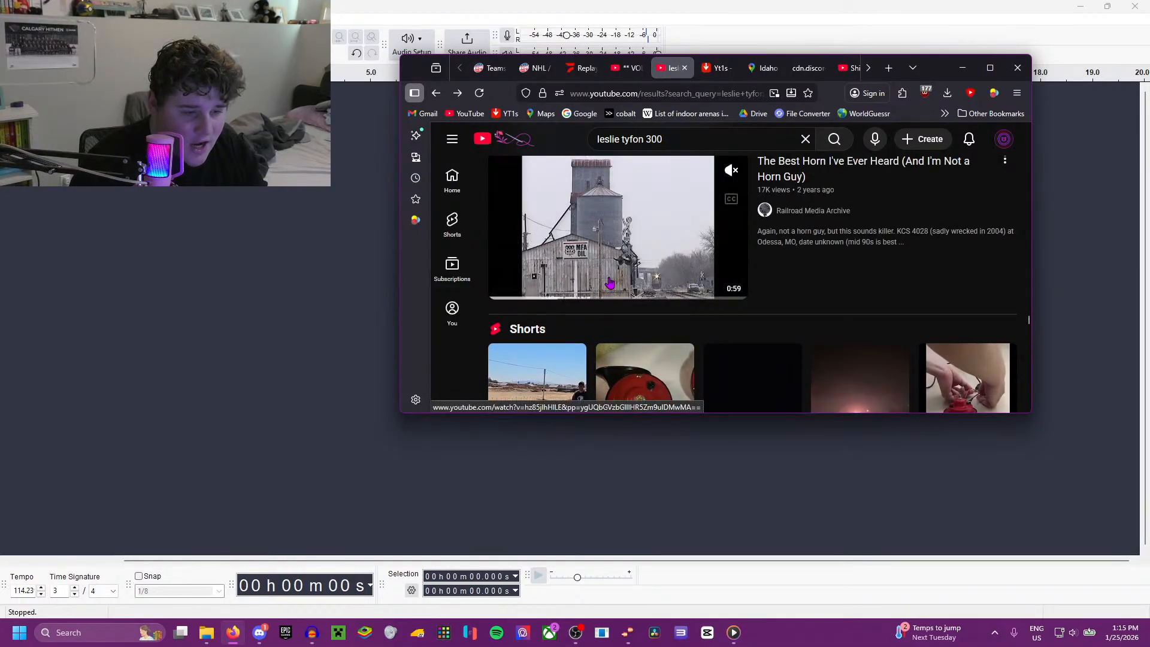
{"action": "scroll", "coordinate": [605, 321], "scroll_direction": "down", "scroll_amount": 8}
{"action": "scroll", "coordinate": [605, 280], "scroll_direction": "down", "scroll_amount": 1}
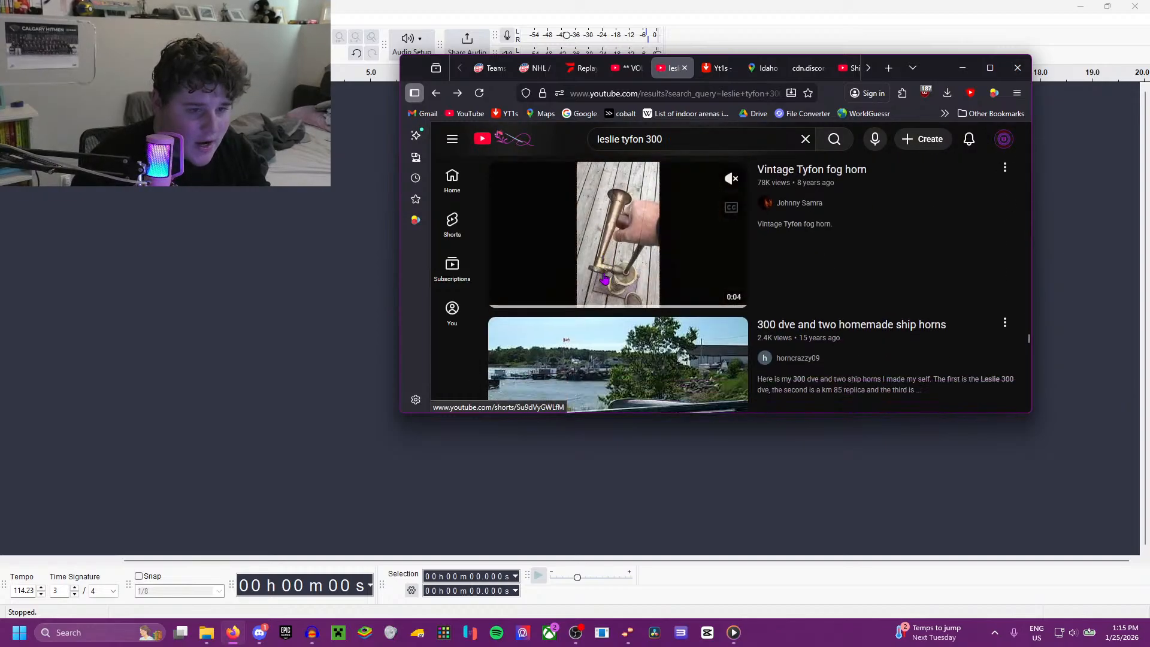
{"action": "scroll", "coordinate": [605, 279], "scroll_direction": "up", "scroll_amount": 2}
{"action": "scroll", "coordinate": [605, 279], "scroll_direction": "down", "scroll_amount": 2}
{"action": "scroll", "coordinate": [605, 280], "scroll_direction": "down", "scroll_amount": 10}
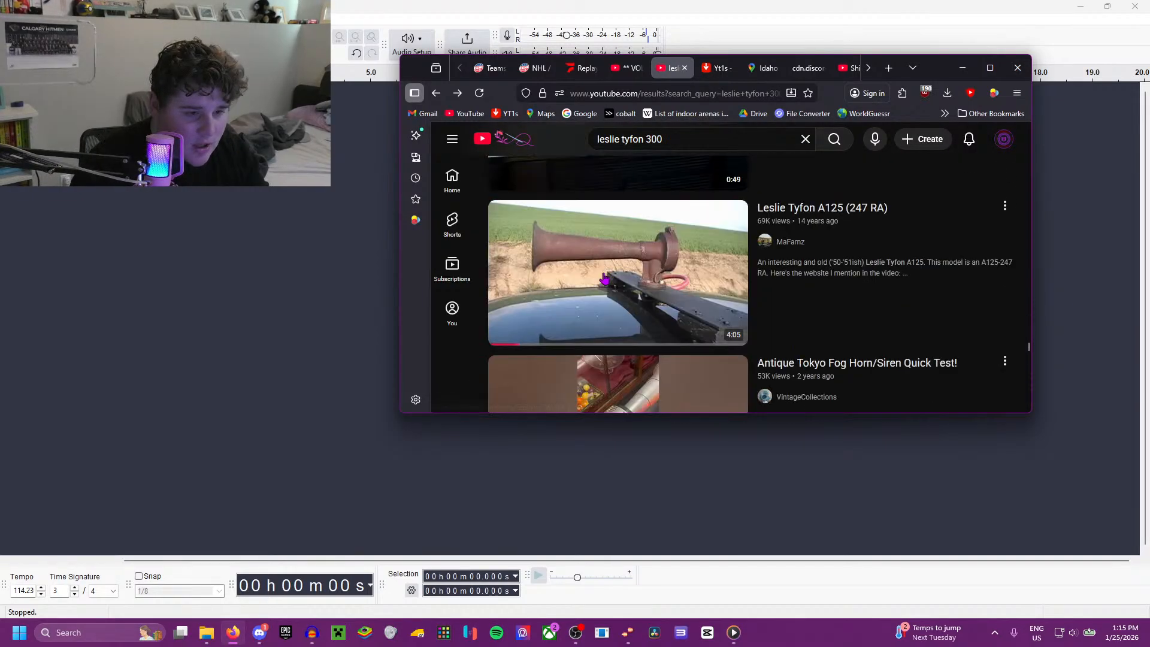
{"action": "scroll", "coordinate": [604, 279], "scroll_direction": "down", "scroll_amount": 1}
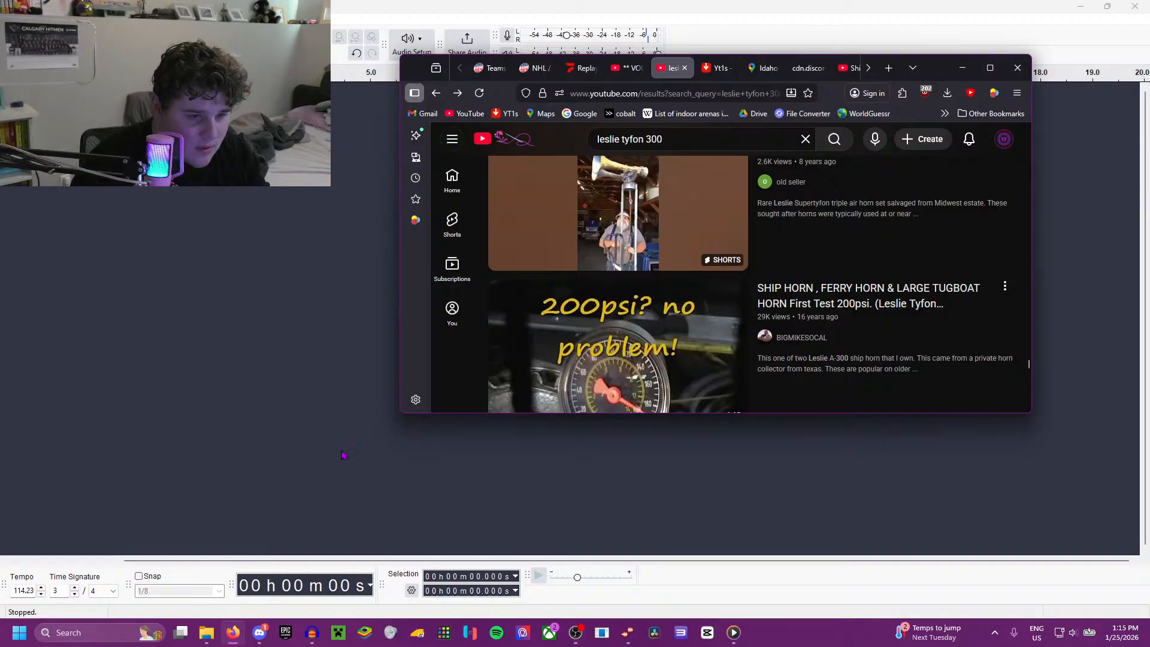
{"action": "scroll", "coordinate": [616, 320], "scroll_direction": "down", "scroll_amount": 8}
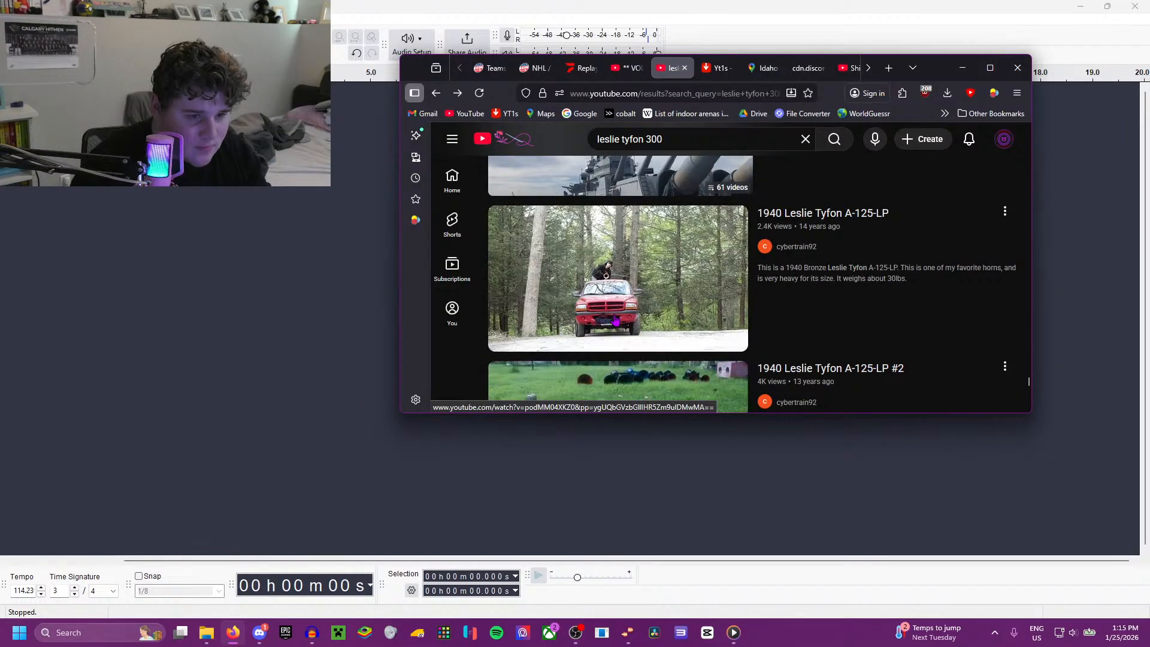
{"action": "scroll", "coordinate": [615, 321], "scroll_direction": "down", "scroll_amount": 11}
{"action": "scroll", "coordinate": [654, 160], "scroll_direction": "up", "scroll_amount": 12}
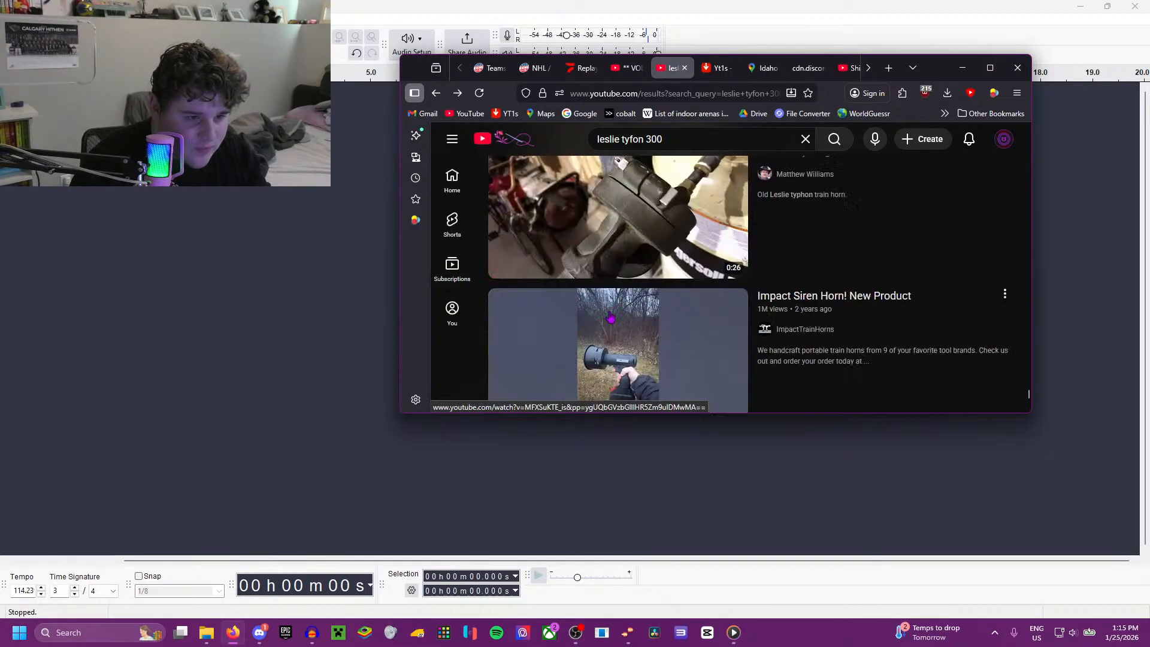
Step: Maximize the browser window, search YouTube for horn king, and open The Horn King channel
{"action": "left_click", "coordinate": [990, 68]}
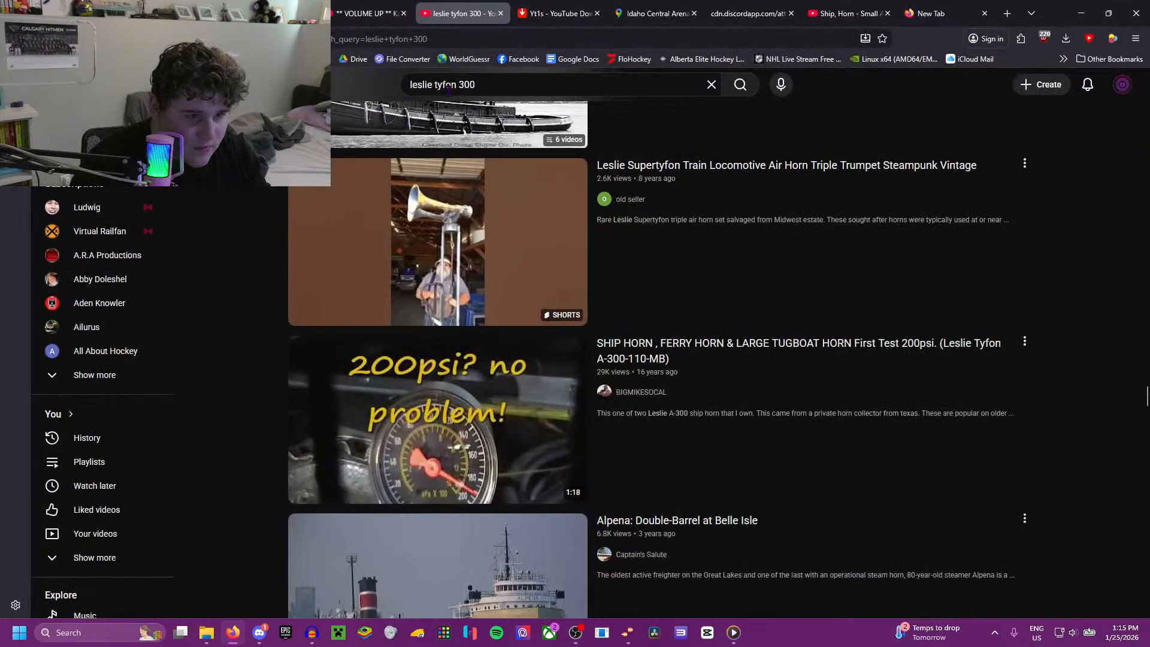
{"action": "left_click", "coordinate": [500, 78]}
{"action": "type", "text": "horn king"}
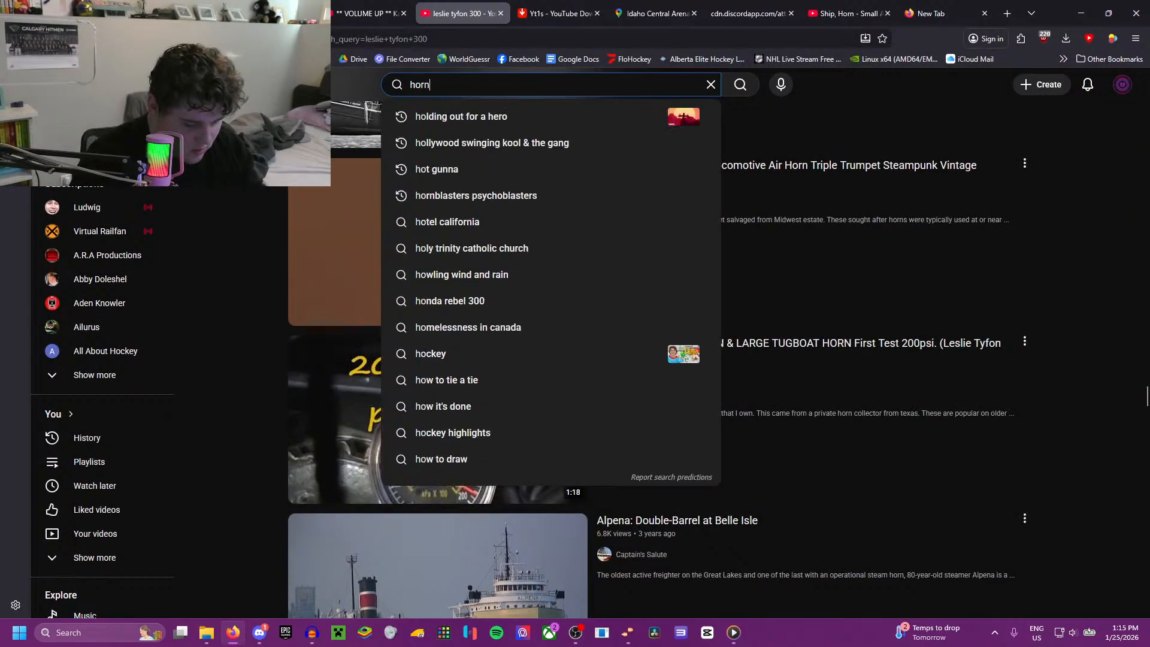
{"action": "key", "text": "Return"}
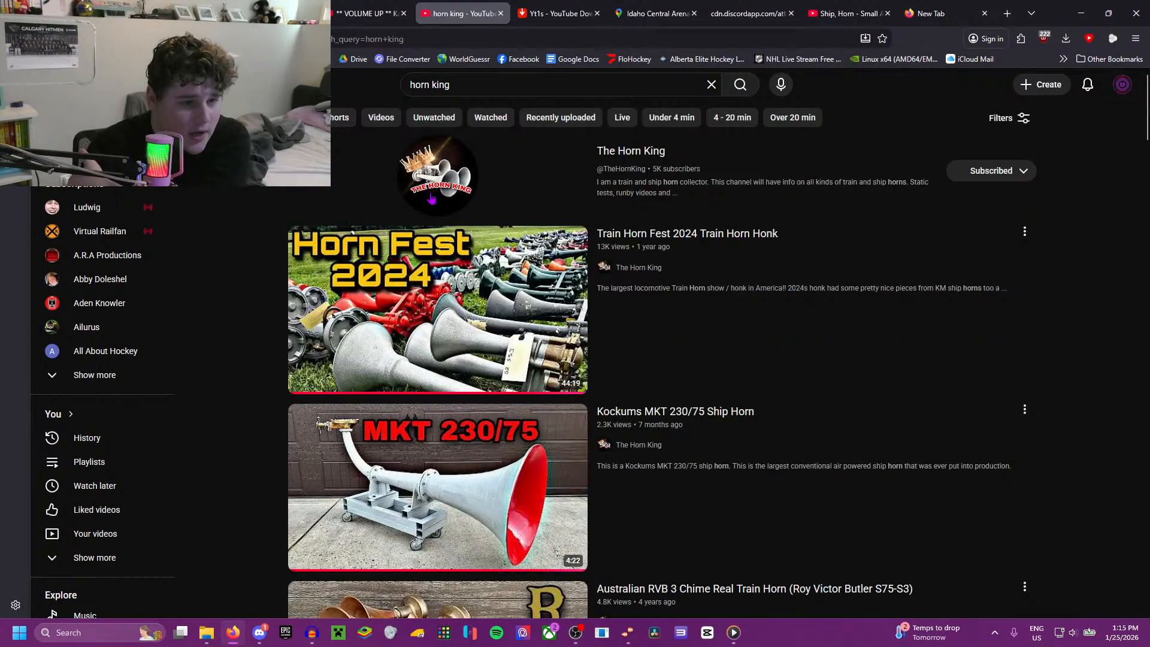
{"action": "left_click", "coordinate": [456, 208]}
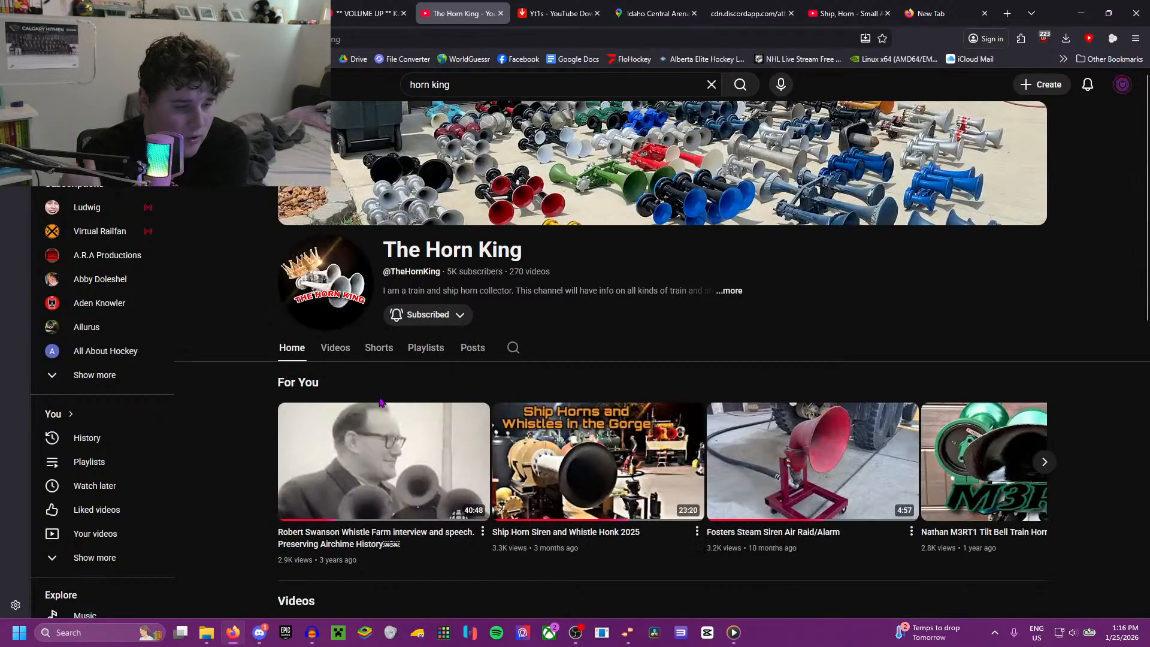
Step: Play Ship Horn Siren and Whistle Honk 2025, check its description and comments for timestamps, and jump to 2:06
{"action": "left_click", "coordinate": [590, 464]}
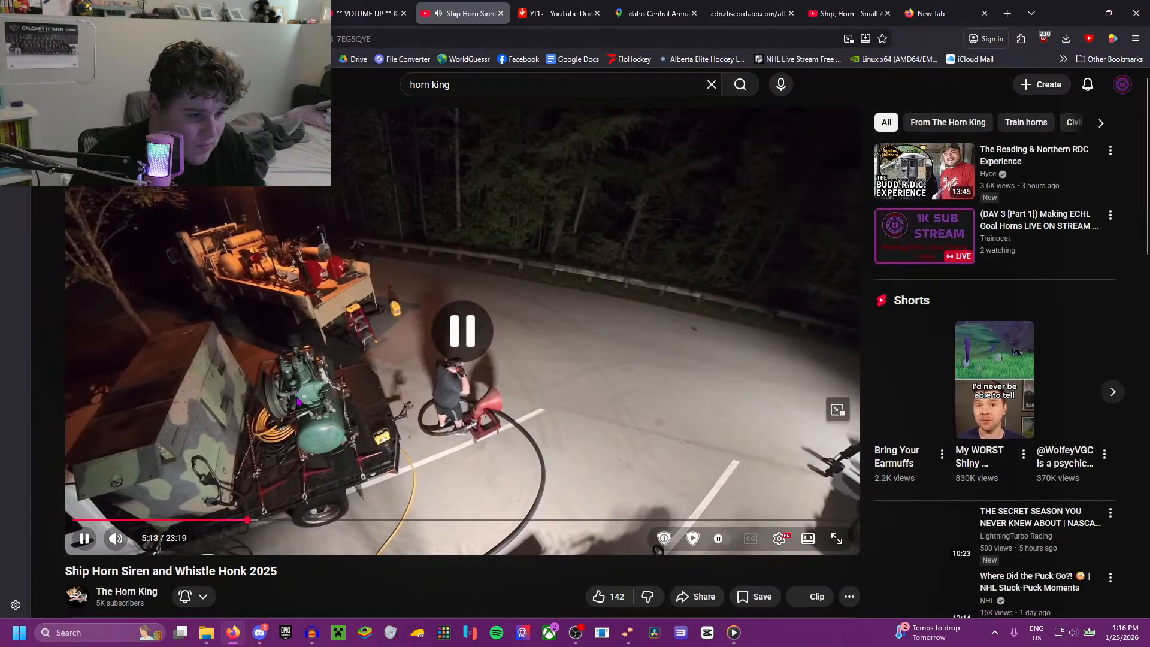
{"action": "scroll", "coordinate": [231, 295], "scroll_direction": "down", "scroll_amount": 7}
{"action": "left_click", "coordinate": [243, 248]}
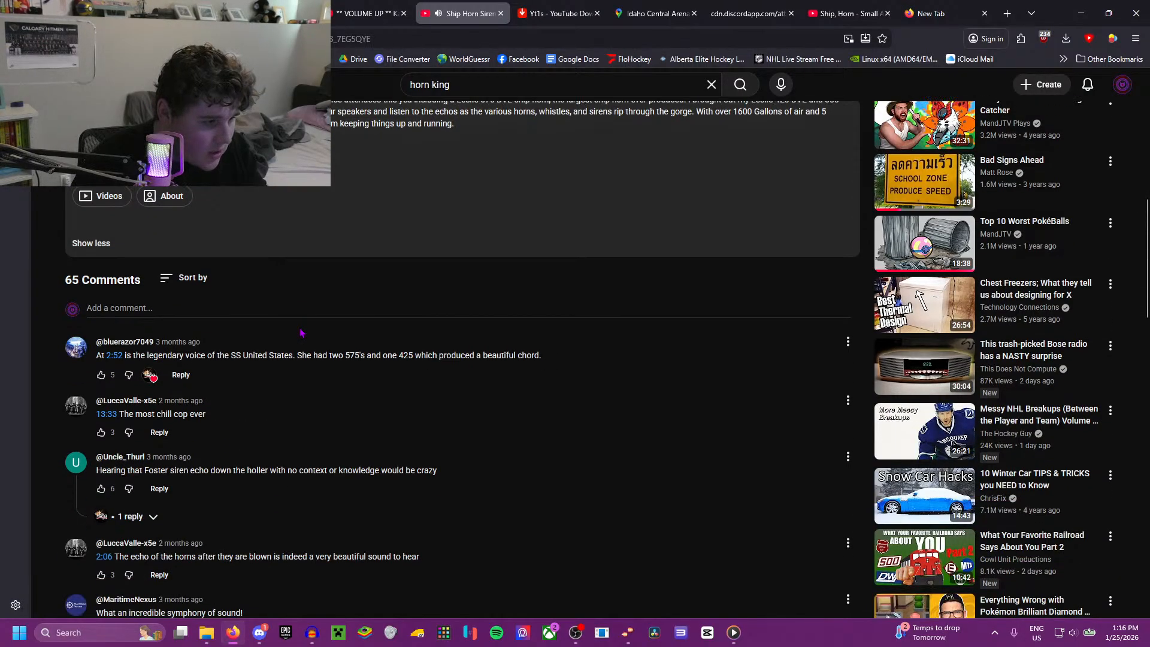
{"action": "scroll", "coordinate": [187, 360], "scroll_direction": "down", "scroll_amount": 2}
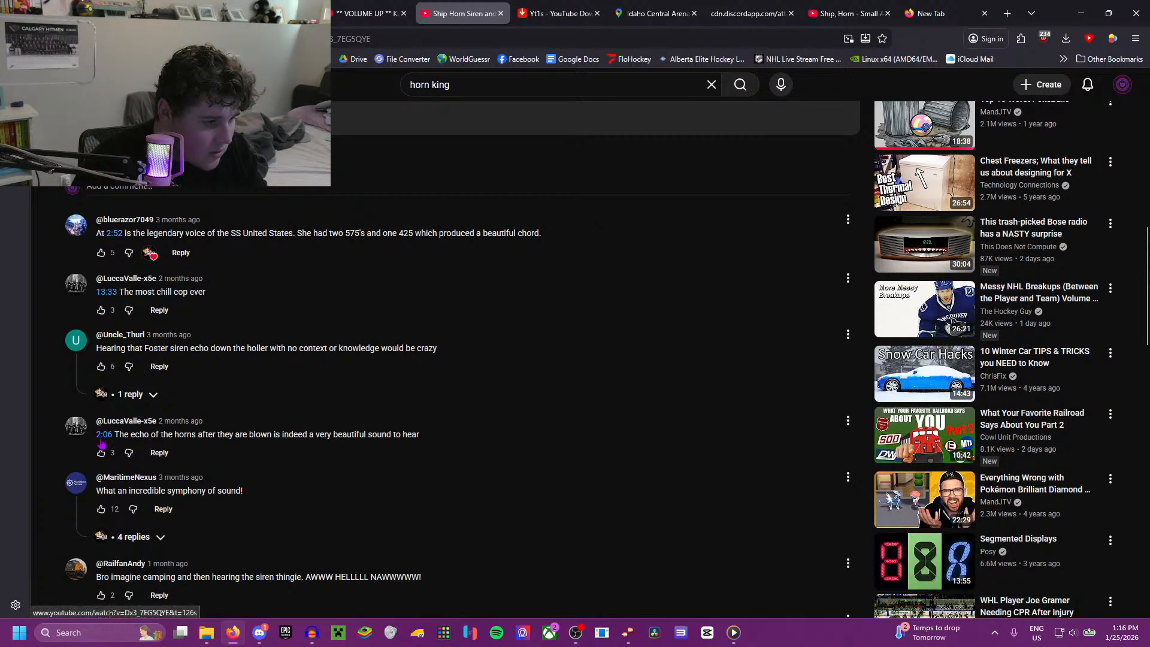
{"action": "scroll", "coordinate": [119, 422], "scroll_direction": "up", "scroll_amount": 10}
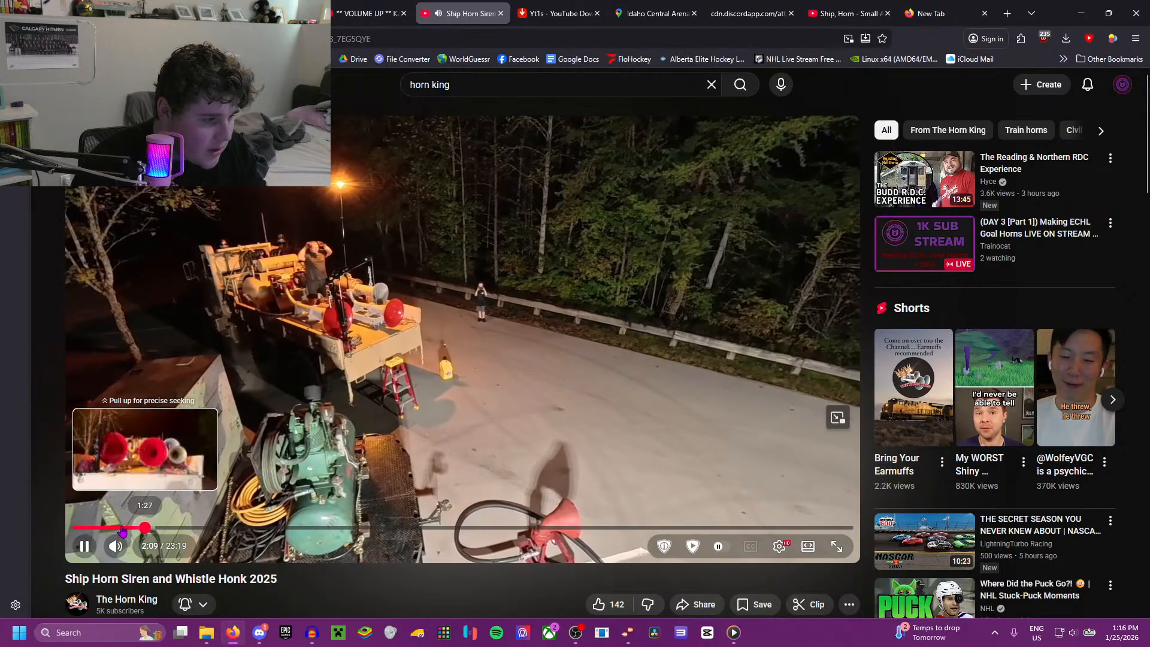
Step: Rewind the ship horn video to about 1:27 and skip forward in five-second jumps to hear the early horns
{"action": "left_click", "coordinate": [123, 528]}
{"action": "key", "text": "Right"}
{"action": "key", "text": "Right"}
{"action": "key", "text": "Right"}
{"action": "key", "text": "Right"}
{"action": "key", "text": "Right"}
{"action": "key", "text": "Right"}
{"action": "key", "text": "Right"}
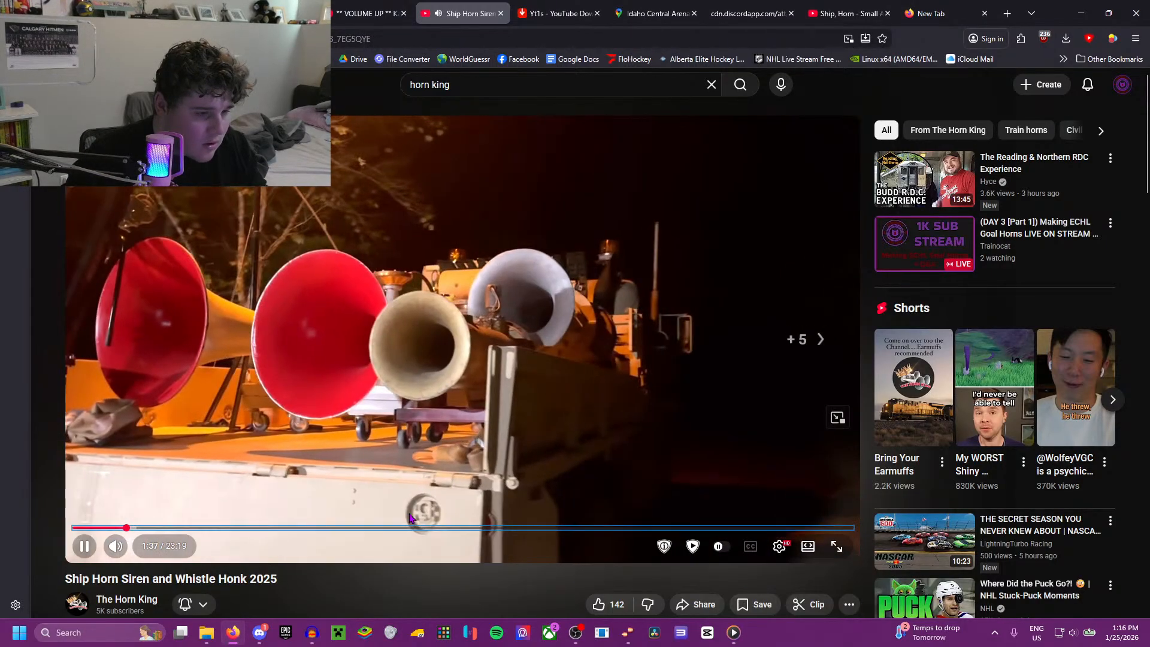
{"action": "key", "text": "Right"}
{"action": "key", "text": "Right"}
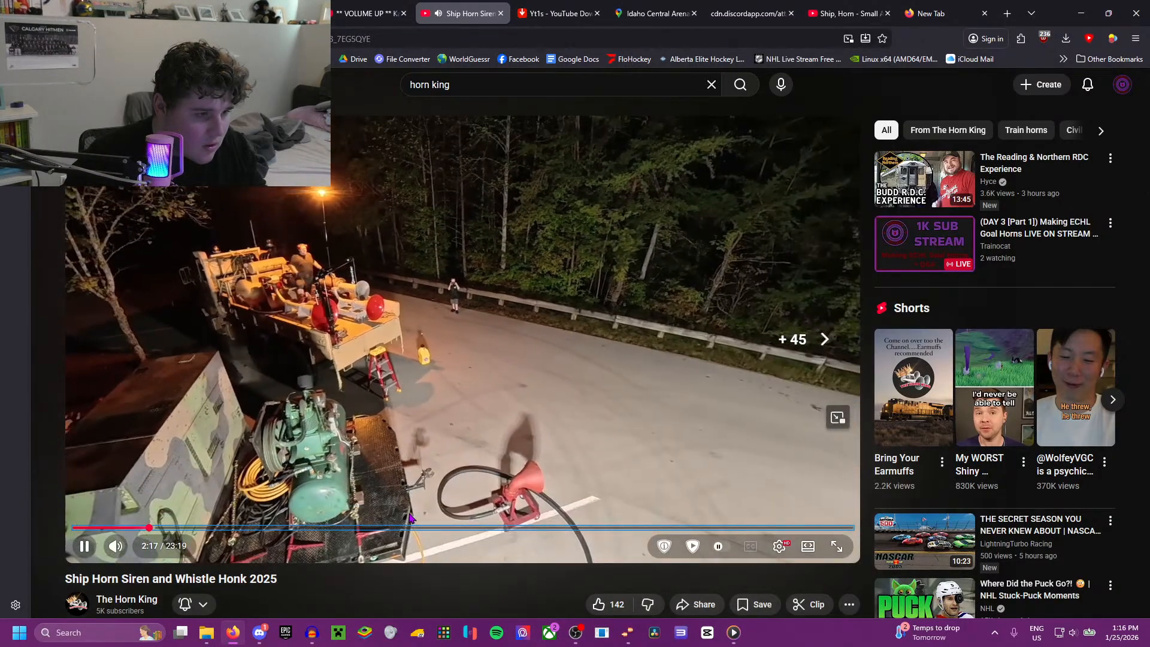
Step: Skim the ship horn video from just after 3:00 to about 8:47, looking for a usable horn blast
{"action": "left_click", "coordinate": [178, 528]}
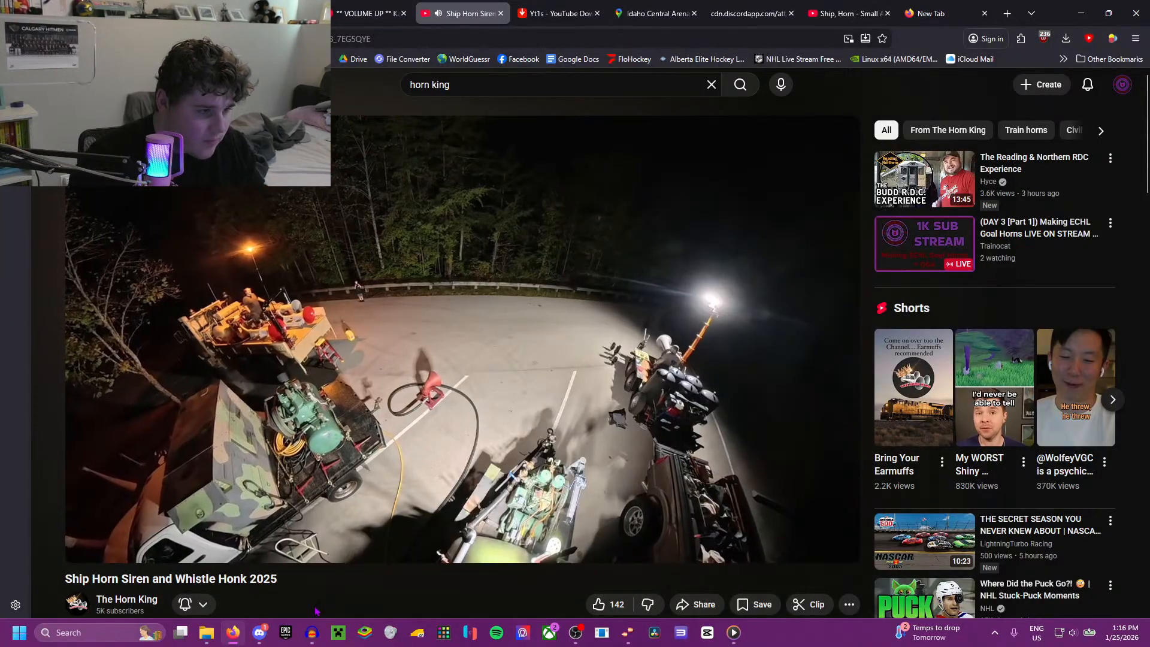
{"action": "key", "text": "Right"}
{"action": "key", "text": "Right"}
{"action": "key", "text": "Right"}
{"action": "key", "text": "Right"}
{"action": "key", "text": "Right"}
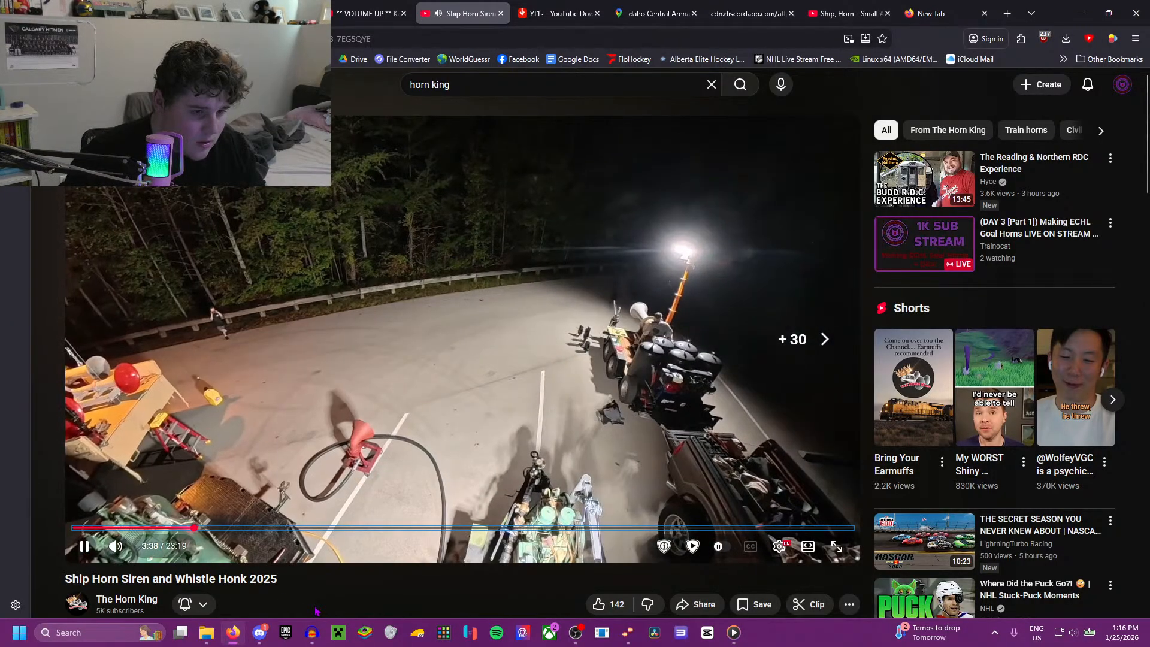
{"action": "key", "text": "Right"}
{"action": "key", "text": "Right"}
{"action": "key", "text": "Right"}
{"action": "key", "text": "Right"}
{"action": "key", "text": "Right"}
{"action": "key", "text": "Right"}
{"action": "key", "text": "Right"}
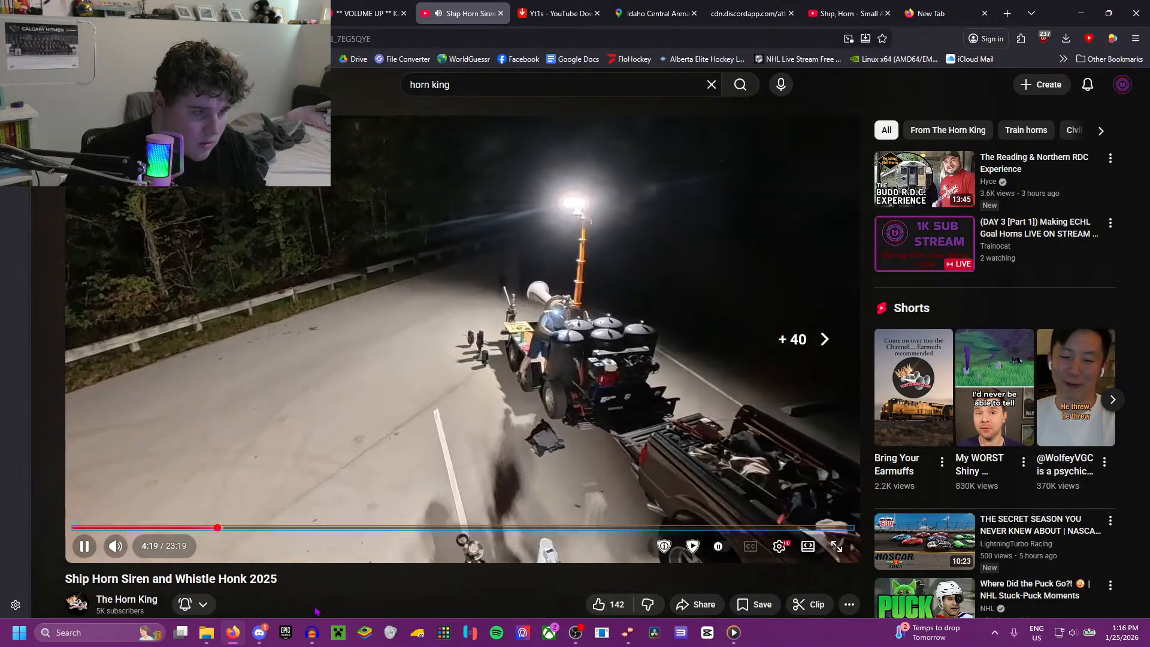
{"action": "key", "text": "Right"}
{"action": "key", "text": "Right"}
{"action": "key", "text": "Right"}
{"action": "key", "text": "Right"}
{"action": "key", "text": "Right"}
{"action": "key", "text": "Right"}
{"action": "key", "text": "Right"}
{"action": "key", "text": "Right"}
{"action": "key", "text": "Right"}
{"action": "key", "text": "Right"}
{"action": "key", "text": "Right"}
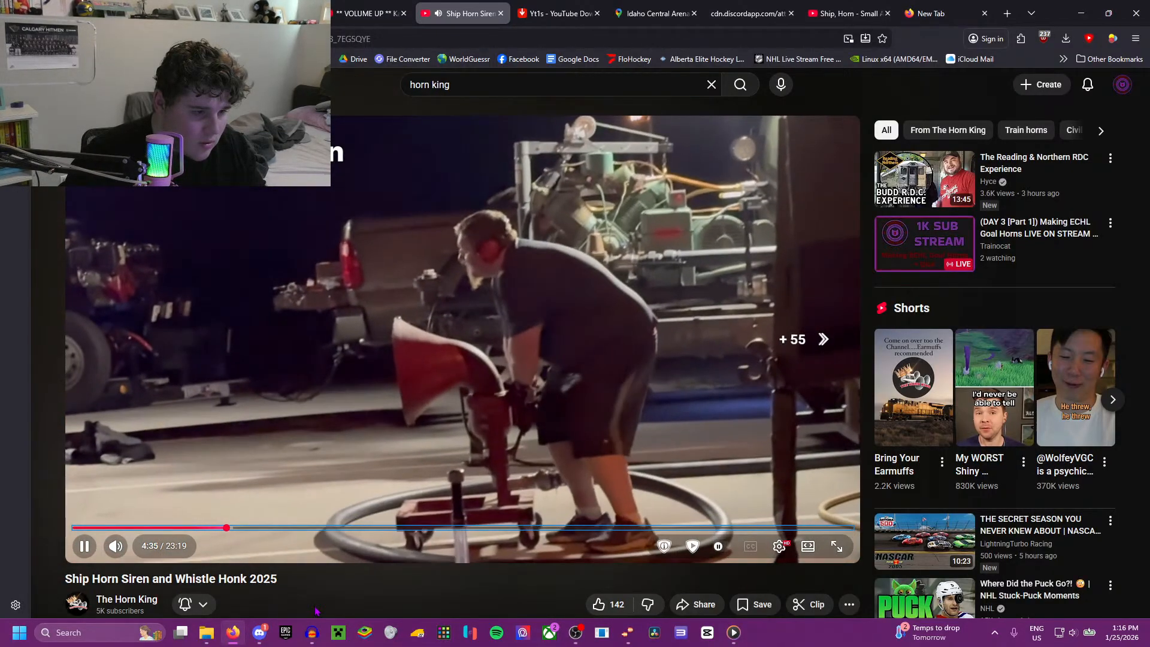
{"action": "key", "text": "Right"}
{"action": "key", "text": "Right"}
{"action": "key", "text": "Right"}
{"action": "key", "text": "Right"}
{"action": "key", "text": "Right"}
{"action": "key", "text": "Right"}
{"action": "key", "text": "Right"}
{"action": "key", "text": "Right"}
{"action": "key", "text": "Right"}
{"action": "key", "text": "Right"}
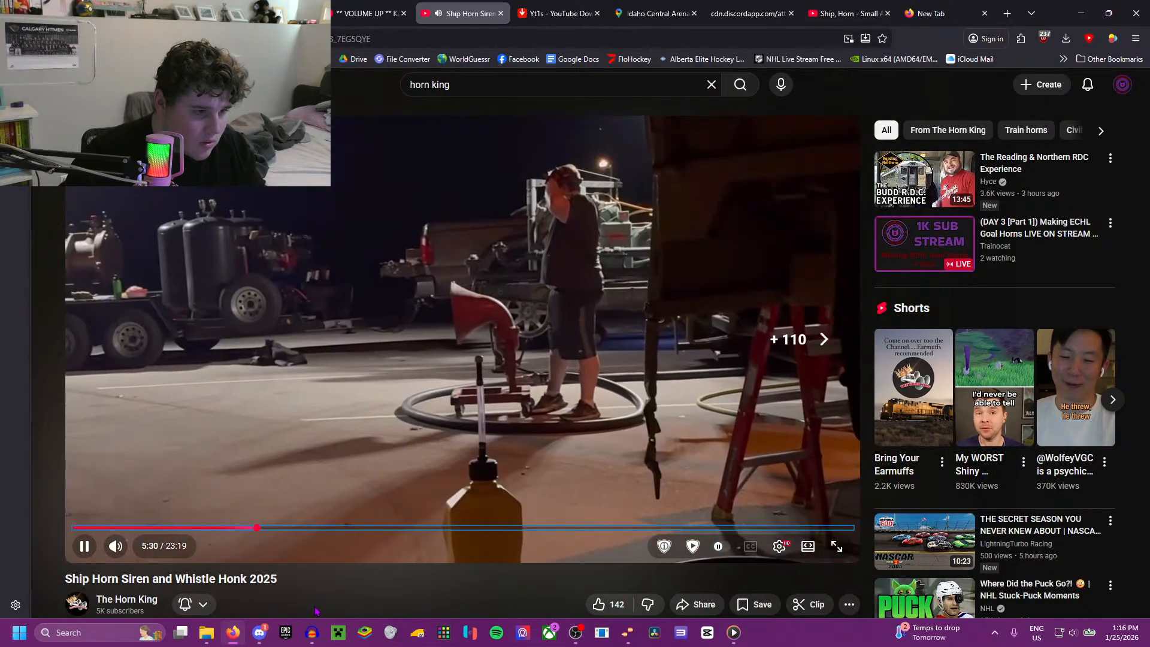
{"action": "key", "text": "Right"}
{"action": "key", "text": "Right"}
{"action": "key", "text": "Right"}
{"action": "key", "text": "Right"}
{"action": "key", "text": "Right"}
{"action": "key", "text": "Right"}
{"action": "key", "text": "Right"}
{"action": "key", "text": "Right"}
{"action": "key", "text": "Right"}
{"action": "key", "text": "Right"}
{"action": "key", "text": "Right"}
{"action": "key", "text": "Right"}
{"action": "key", "text": "Right"}
{"action": "key", "text": "Right"}
{"action": "key", "text": "Right"}
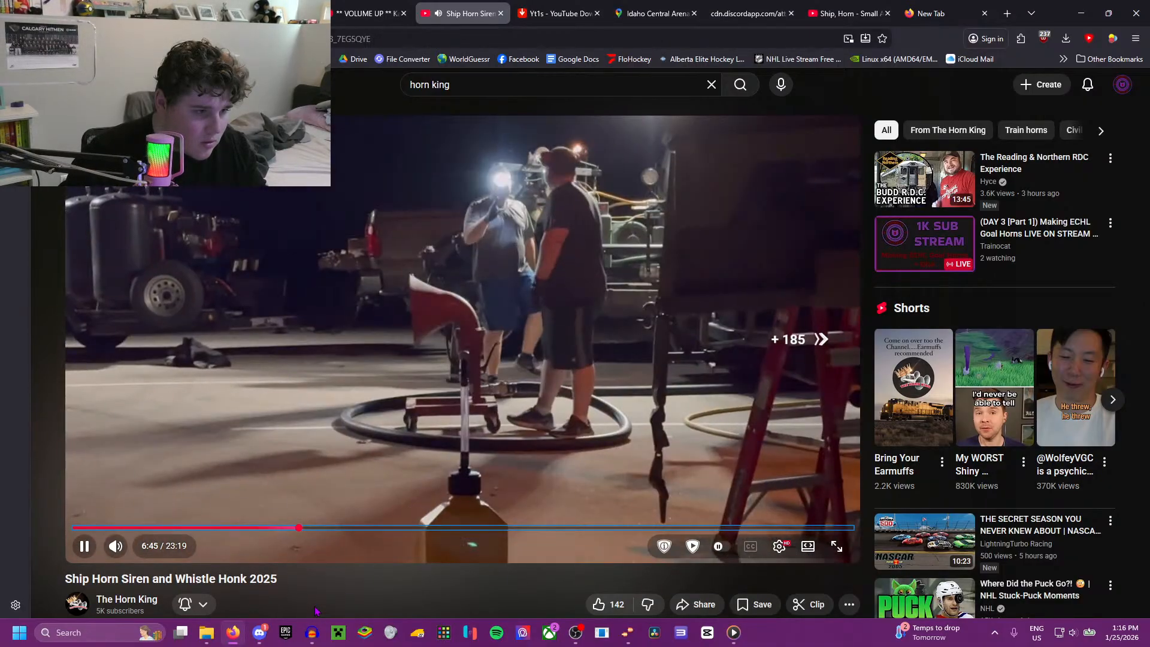
{"action": "key", "text": "Right"}
{"action": "key", "text": "Right"}
{"action": "key", "text": "Right"}
{"action": "key", "text": "Right"}
{"action": "key", "text": "Right"}
{"action": "key", "text": "Right"}
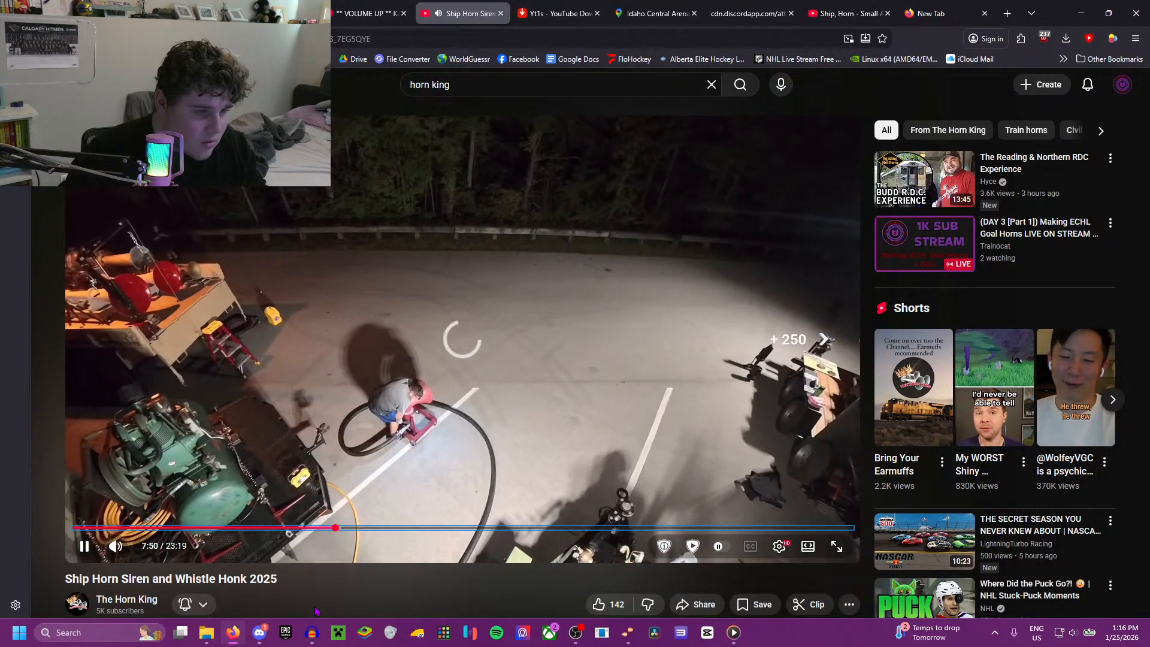
{"action": "left_click", "coordinate": [370, 527]}
{"action": "key", "text": "Left"}
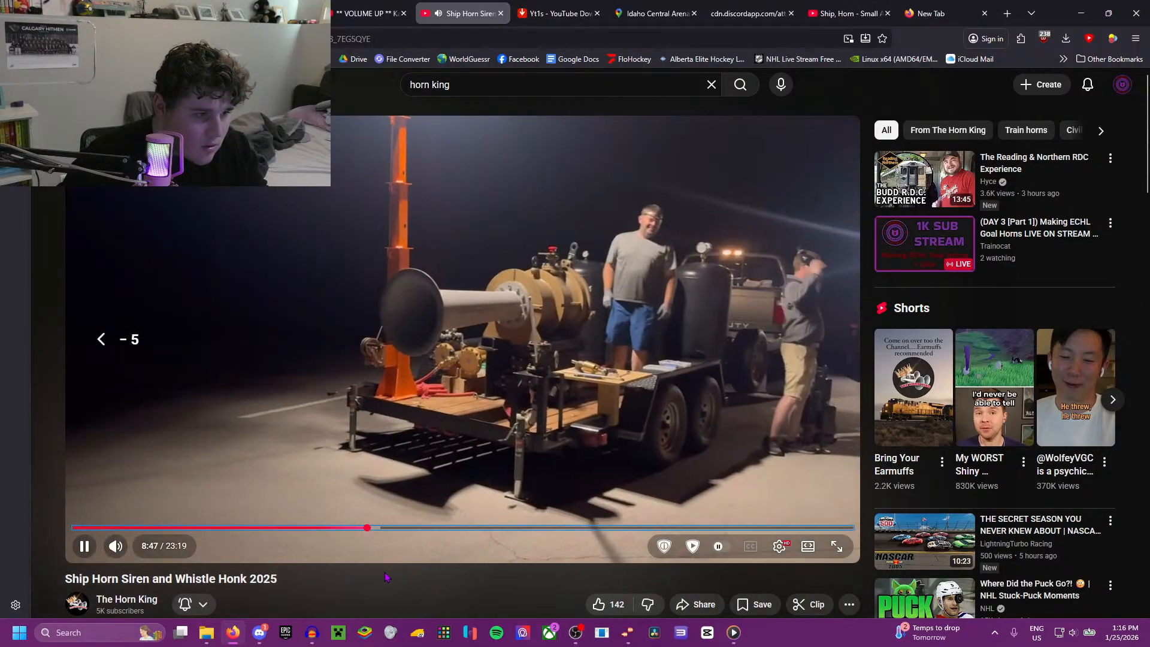
Step: Skim the ship horn video from 8:47 to about 17:10, listening for a usable horn blast
{"action": "key", "text": "Right"}
{"action": "key", "text": "Right"}
{"action": "key", "text": "Right"}
{"action": "key", "text": "Right"}
{"action": "key", "text": "Right"}
{"action": "key", "text": "Right"}
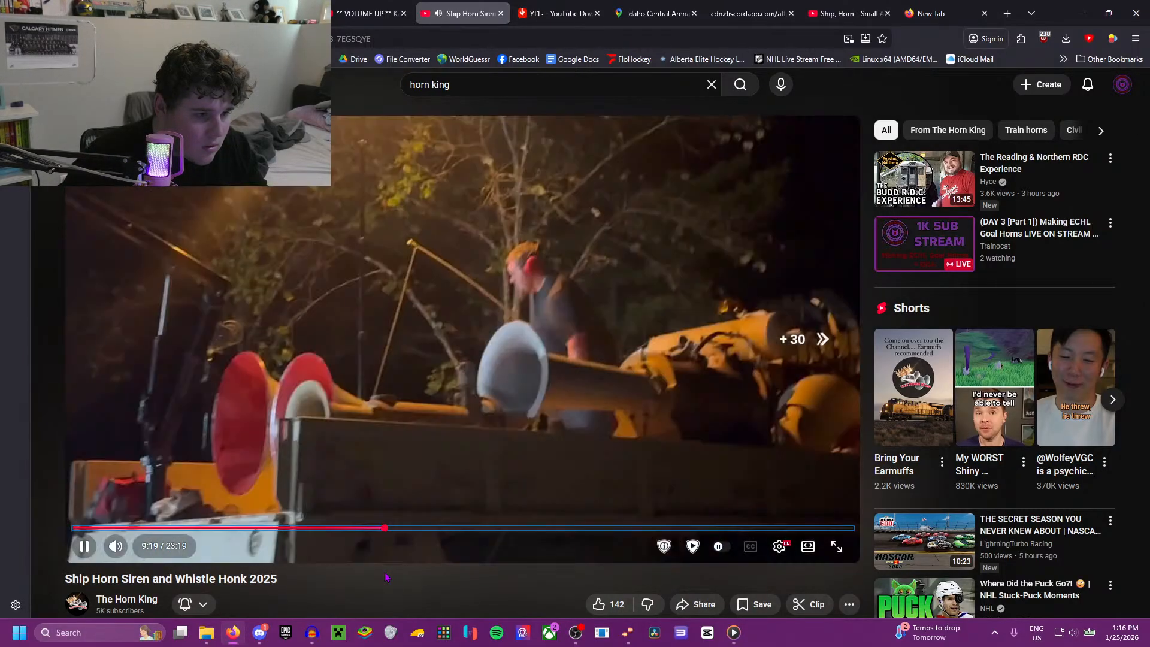
{"action": "key", "text": "Right"}
{"action": "key", "text": "Right"}
{"action": "key", "text": "Right"}
{"action": "key", "text": "Left"}
{"action": "key", "text": "Left"}
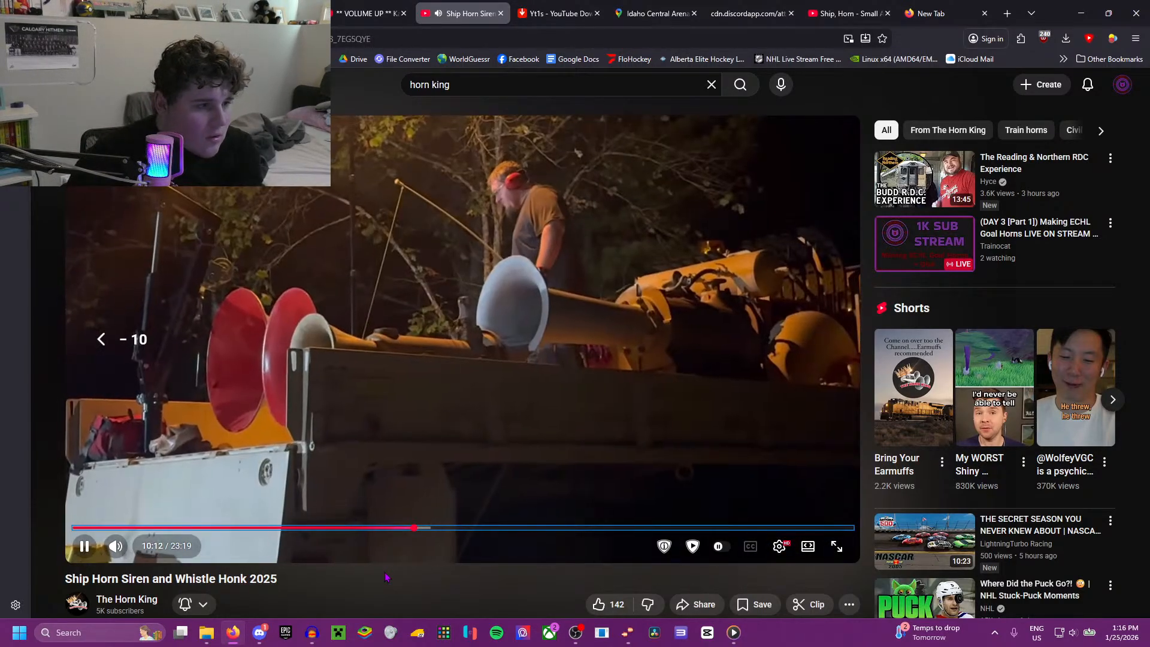
{"action": "key", "text": "Right"}
{"action": "key", "text": "Right"}
{"action": "key", "text": "Right"}
{"action": "key", "text": "Right"}
{"action": "key", "text": "Right"}
{"action": "key", "text": "Right"}
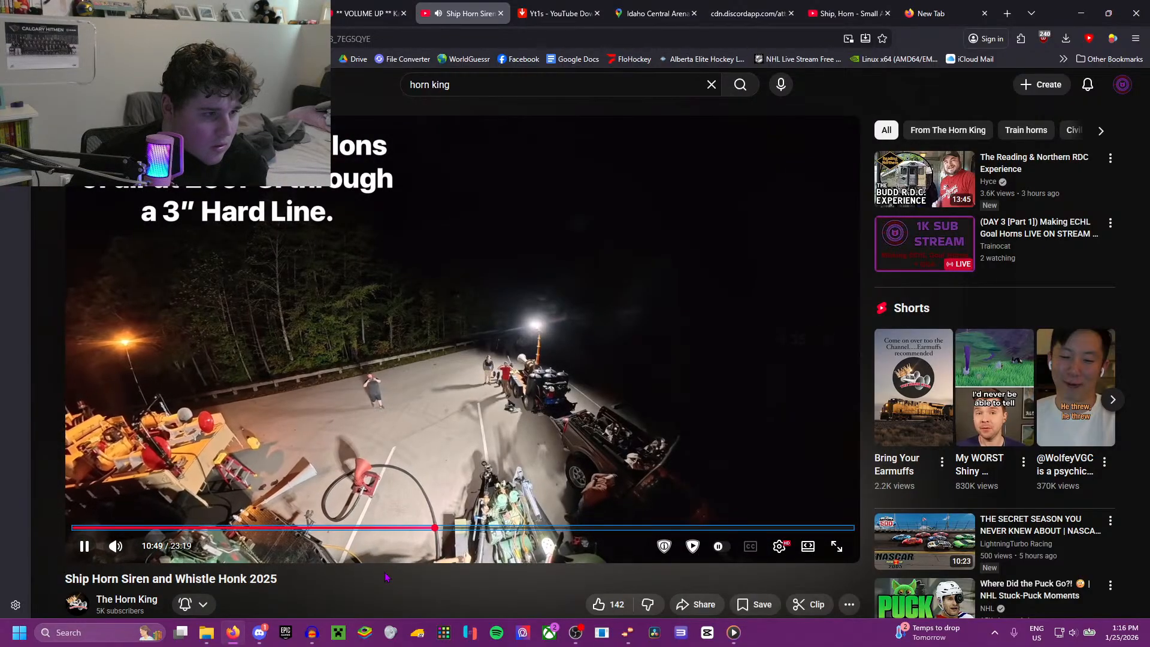
{"action": "key", "text": "Right"}
{"action": "key", "text": "Right"}
{"action": "key", "text": "Right"}
{"action": "key", "text": "Right"}
{"action": "key", "text": "Right"}
{"action": "key", "text": "Right"}
{"action": "key", "text": "Right"}
{"action": "key", "text": "Right"}
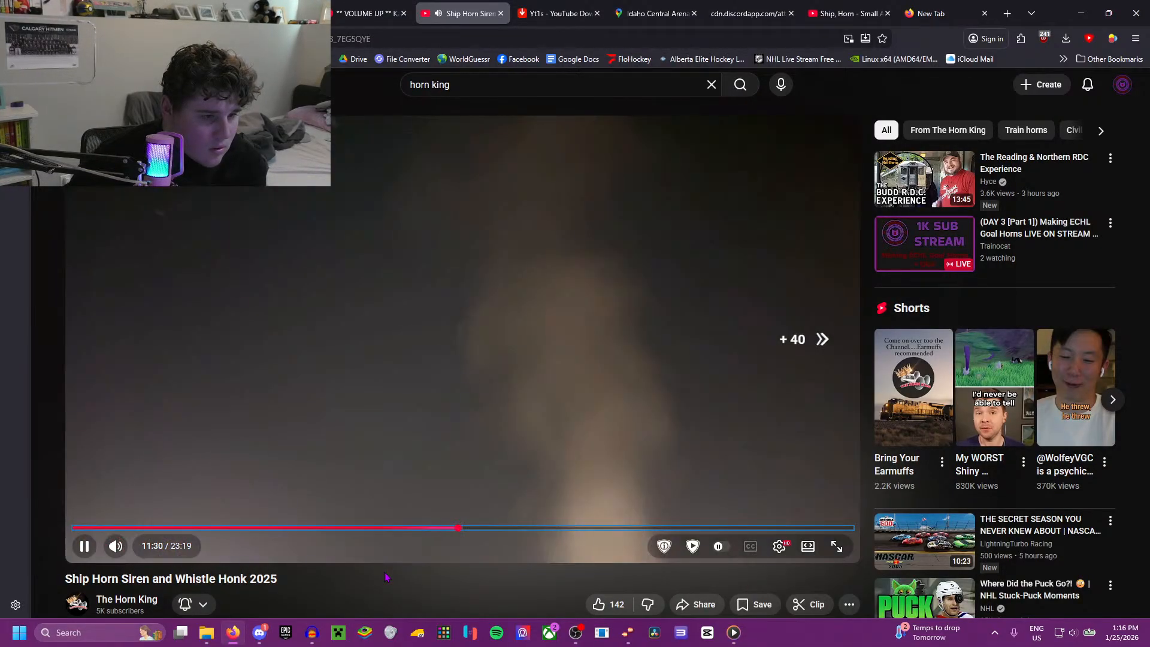
{"action": "key", "text": "Right"}
{"action": "key", "text": "Right"}
{"action": "key", "text": "Right"}
{"action": "key", "text": "Right"}
{"action": "key", "text": "Right"}
{"action": "key", "text": "Right"}
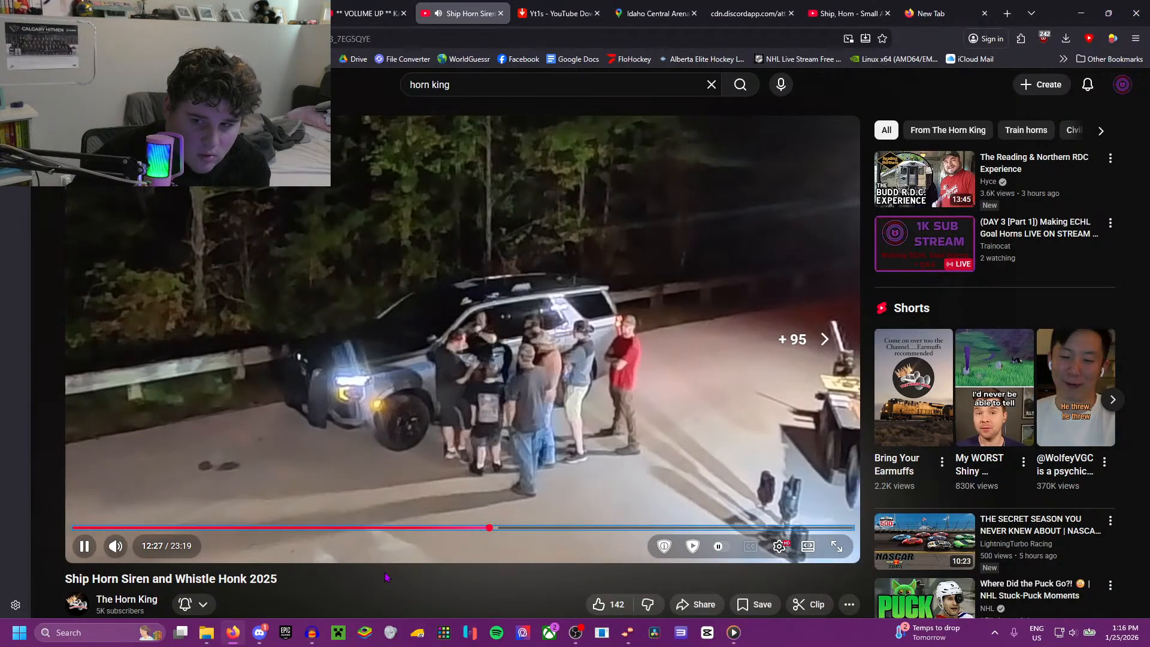
{"action": "key", "text": "Right"}
{"action": "key", "text": "Right"}
{"action": "key", "text": "Right"}
{"action": "key", "text": "Right"}
{"action": "key", "text": "Right"}
{"action": "key", "text": "Left"}
{"action": "key", "text": "Left"}
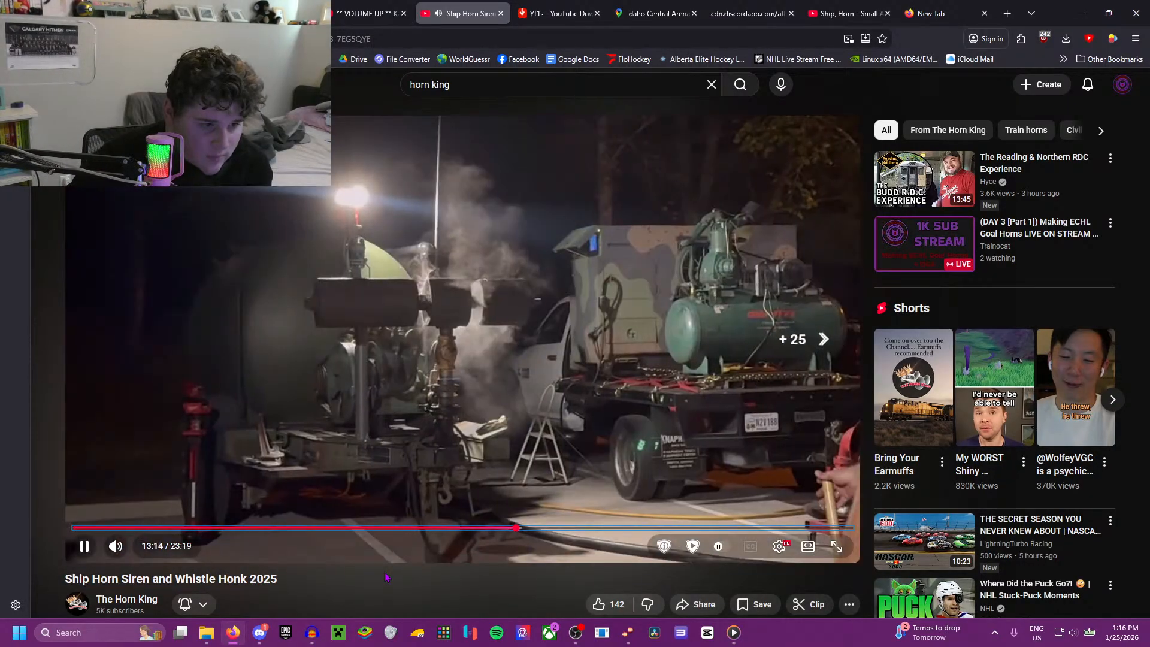
{"action": "key", "text": "Right"}
{"action": "key", "text": "Right"}
{"action": "key", "text": "Right"}
{"action": "key", "text": "Right"}
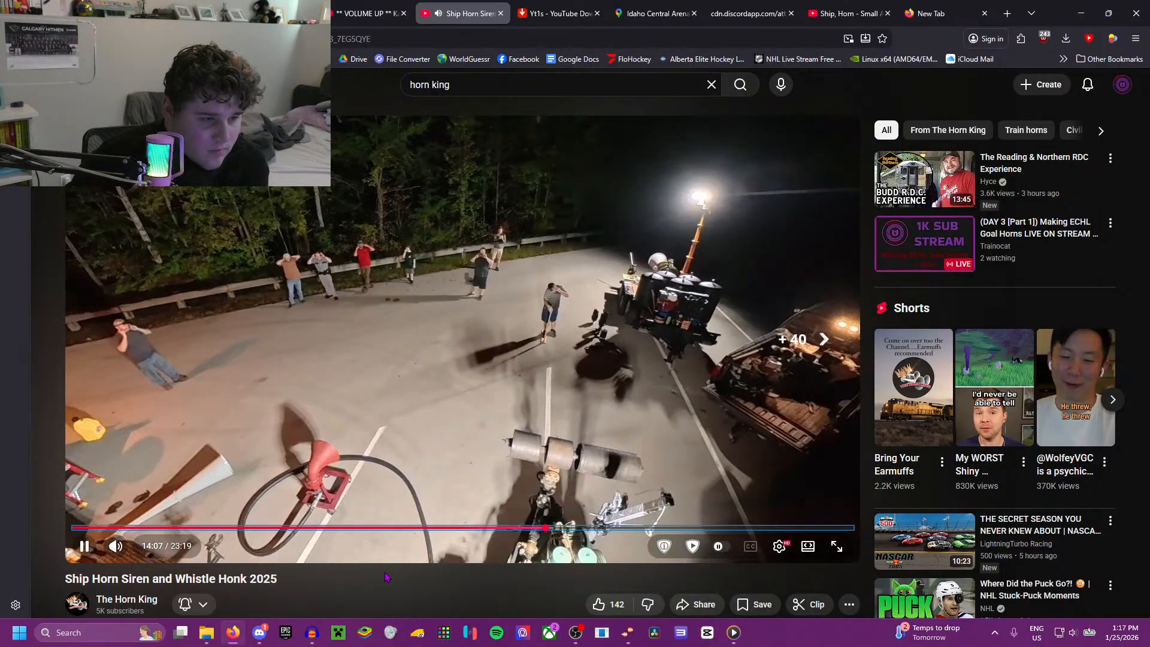
{"action": "key", "text": "Right"}
{"action": "key", "text": "Right"}
{"action": "key", "text": "Right"}
{"action": "key", "text": "Right"}
{"action": "key", "text": "Right"}
{"action": "key", "text": "Right"}
{"action": "key", "text": "Right"}
{"action": "key", "text": "Right"}
{"action": "key", "text": "Right"}
{"action": "key", "text": "Right"}
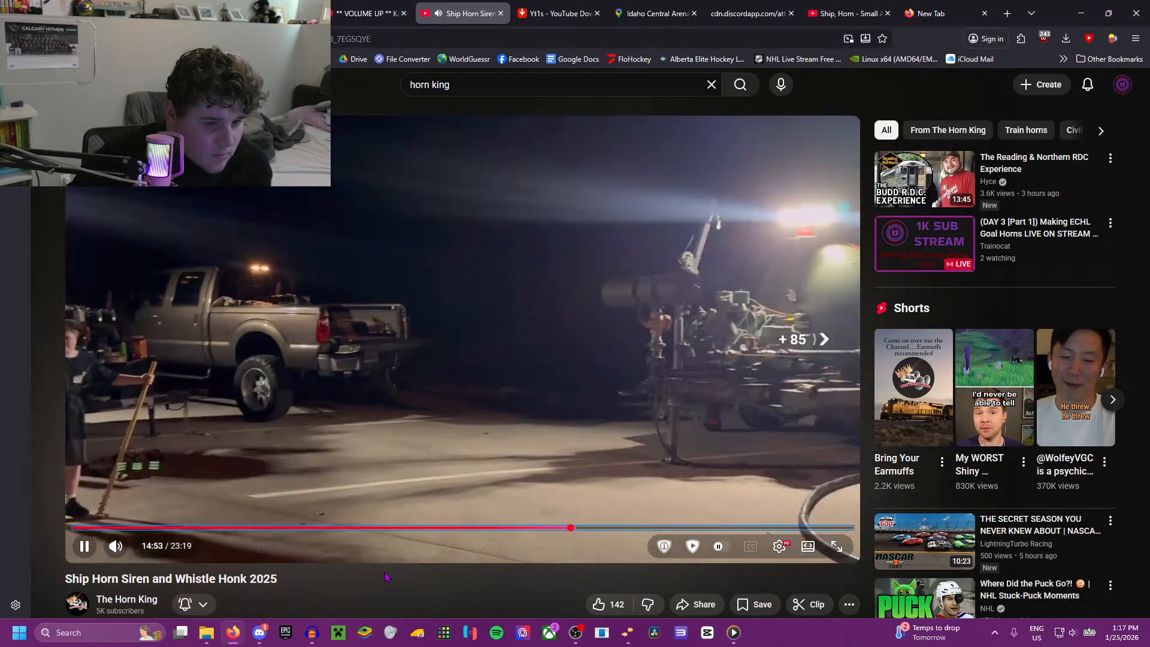
{"action": "key", "text": "Right"}
{"action": "key", "text": "Right"}
{"action": "key", "text": "Right"}
{"action": "key", "text": "Right"}
{"action": "key", "text": "Right"}
{"action": "key", "text": "Right"}
{"action": "key", "text": "Right"}
{"action": "key", "text": "Right"}
{"action": "key", "text": "Right"}
{"action": "key", "text": "Right"}
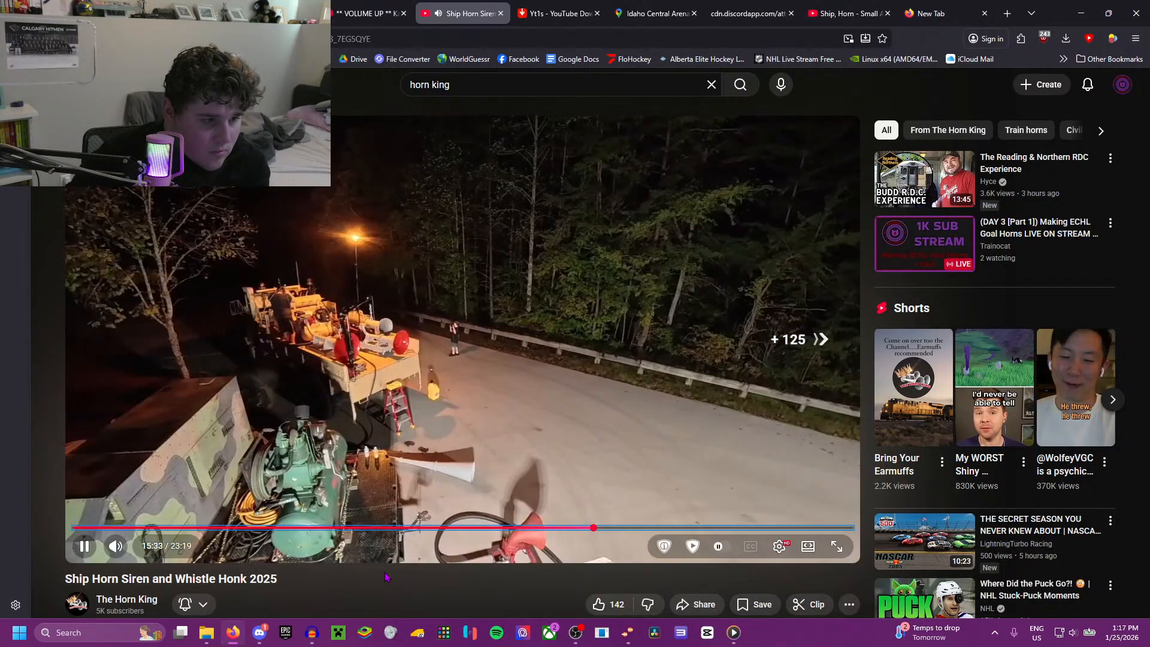
{"action": "key", "text": "Right"}
{"action": "key", "text": "Right"}
{"action": "key", "text": "Right"}
{"action": "key", "text": "Right"}
{"action": "key", "text": "Right"}
{"action": "key", "text": "Right"}
{"action": "key", "text": "Right"}
{"action": "key", "text": "Right"}
{"action": "key", "text": "Right"}
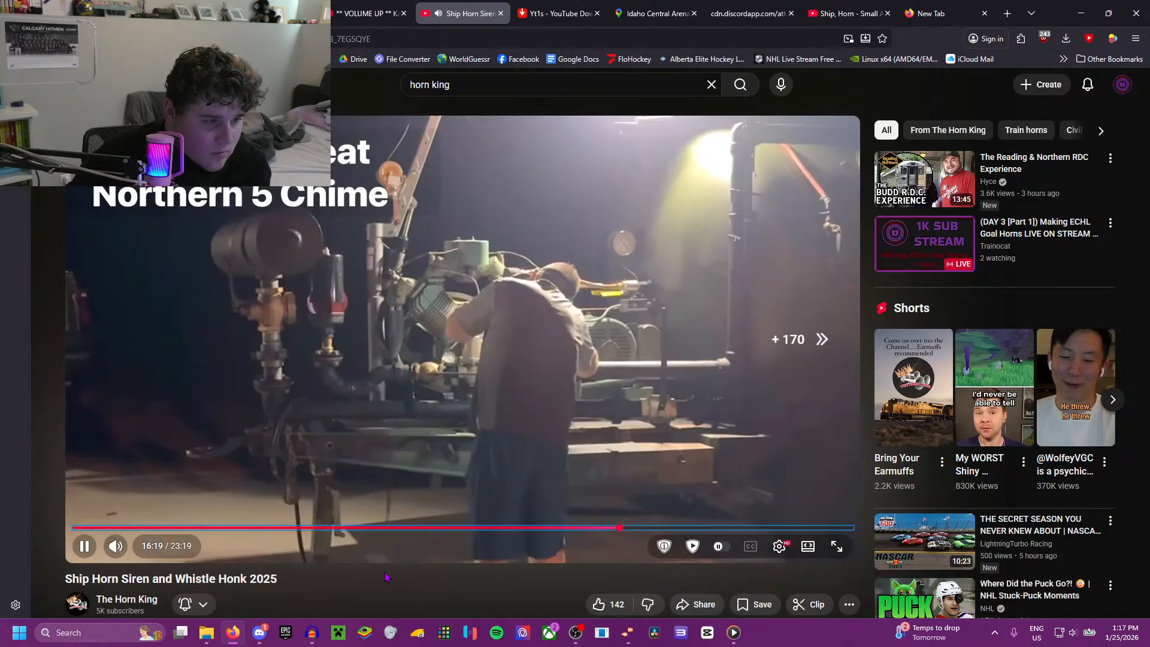
{"action": "key", "text": "Right"}
{"action": "key", "text": "Right"}
{"action": "key", "text": "Right"}
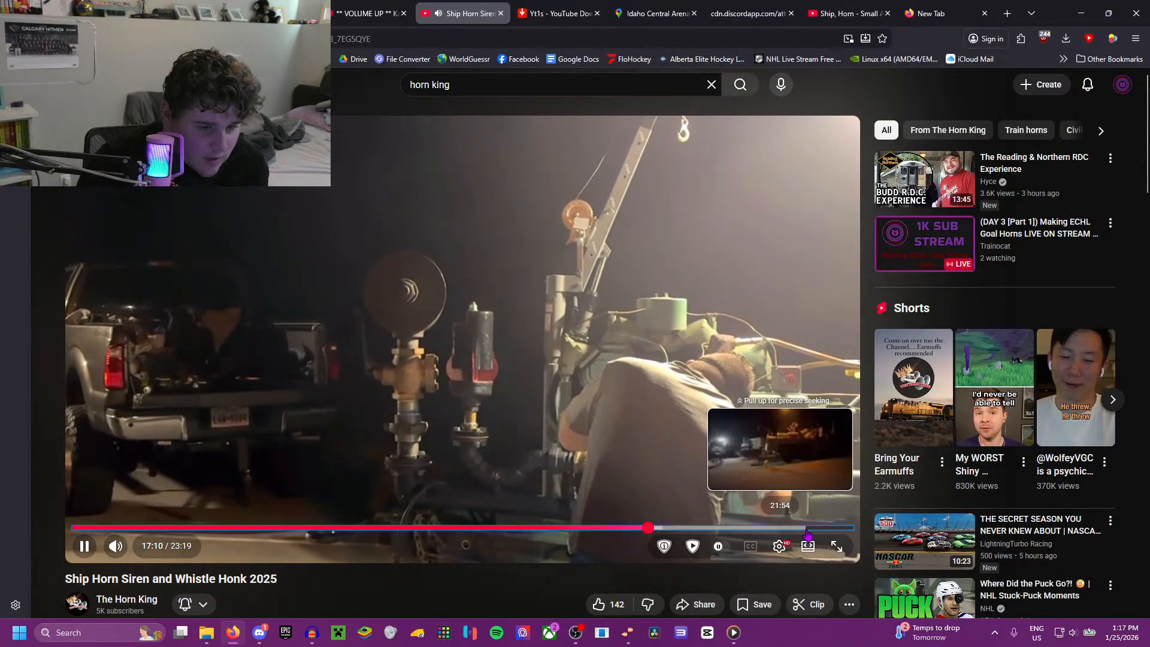
Step: Return to the start of the ship horn video, around 0:26, and skim forward to about 4:52 to recheck the early horns
{"action": "left_click", "coordinate": [166, 528]}
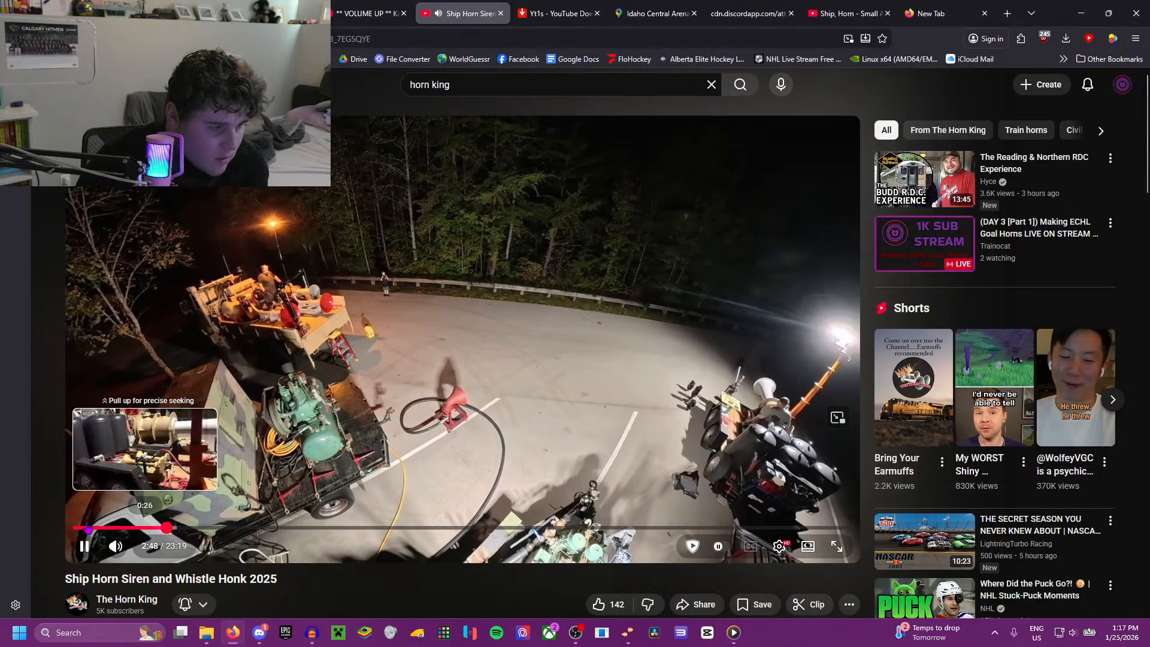
{"action": "key", "text": "l"}
{"action": "key", "text": "l"}
{"action": "key", "text": "l"}
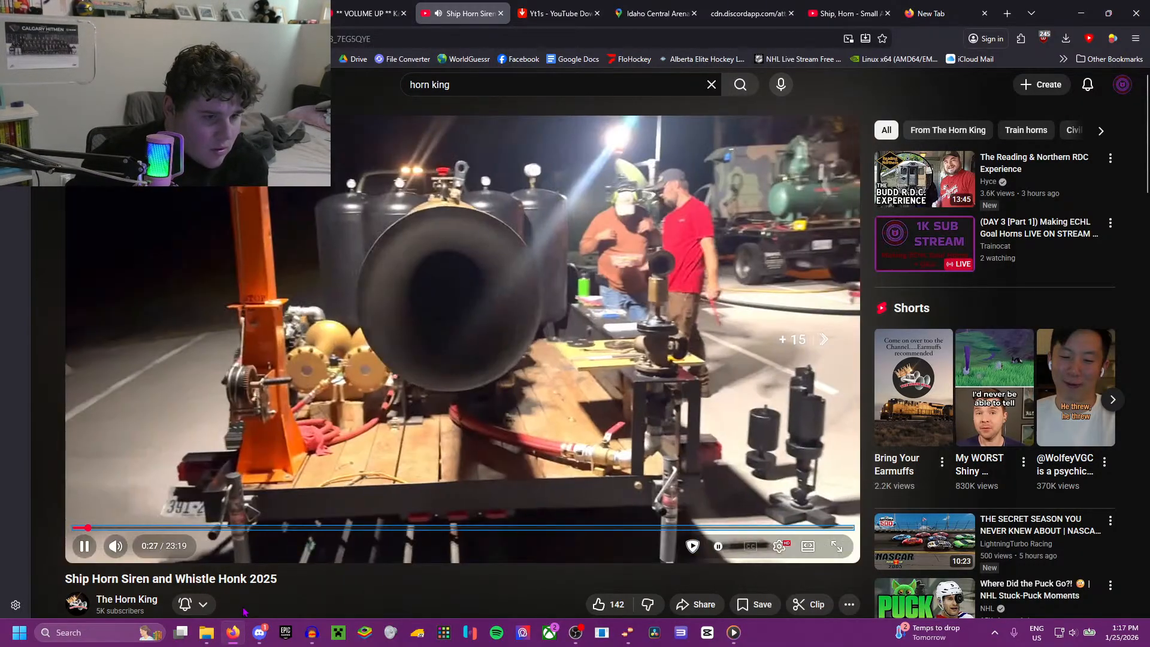
{"action": "key", "text": "Right"}
{"action": "key", "text": "Right"}
{"action": "key", "text": "Right"}
{"action": "key", "text": "Right"}
{"action": "key", "text": "Right"}
{"action": "key", "text": "Right"}
{"action": "key", "text": "Right"}
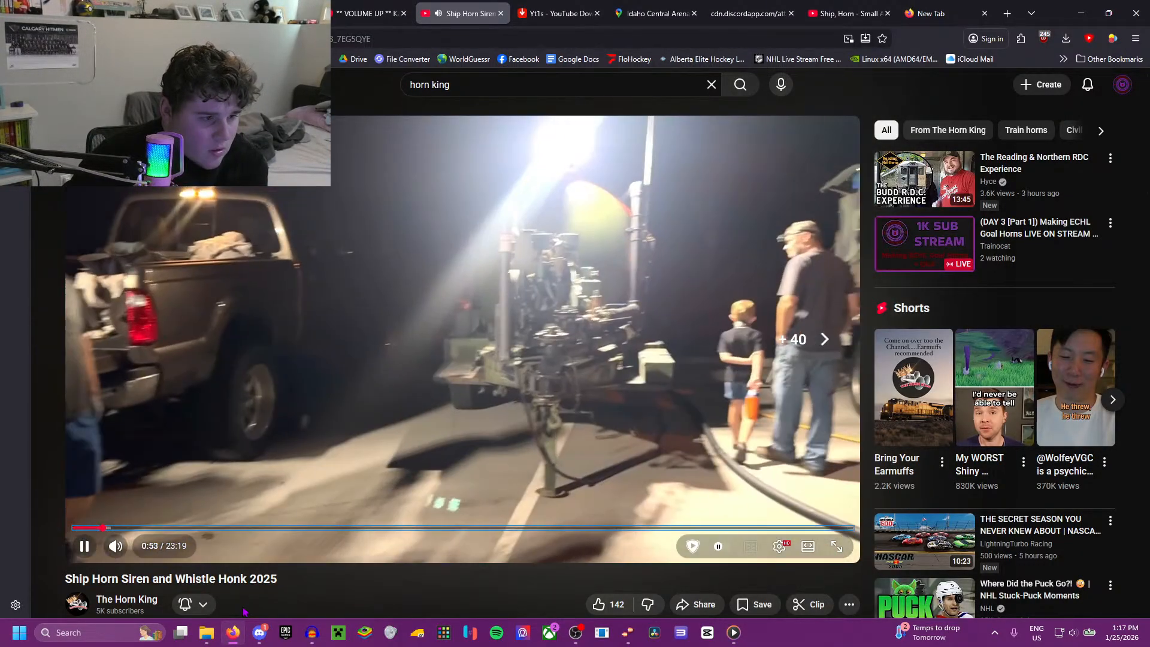
{"action": "key", "text": "Right"}
{"action": "key", "text": "Right"}
{"action": "key", "text": "Right"}
{"action": "key", "text": "Right"}
{"action": "key", "text": "Right"}
{"action": "key", "text": "Right"}
{"action": "key", "text": "Right"}
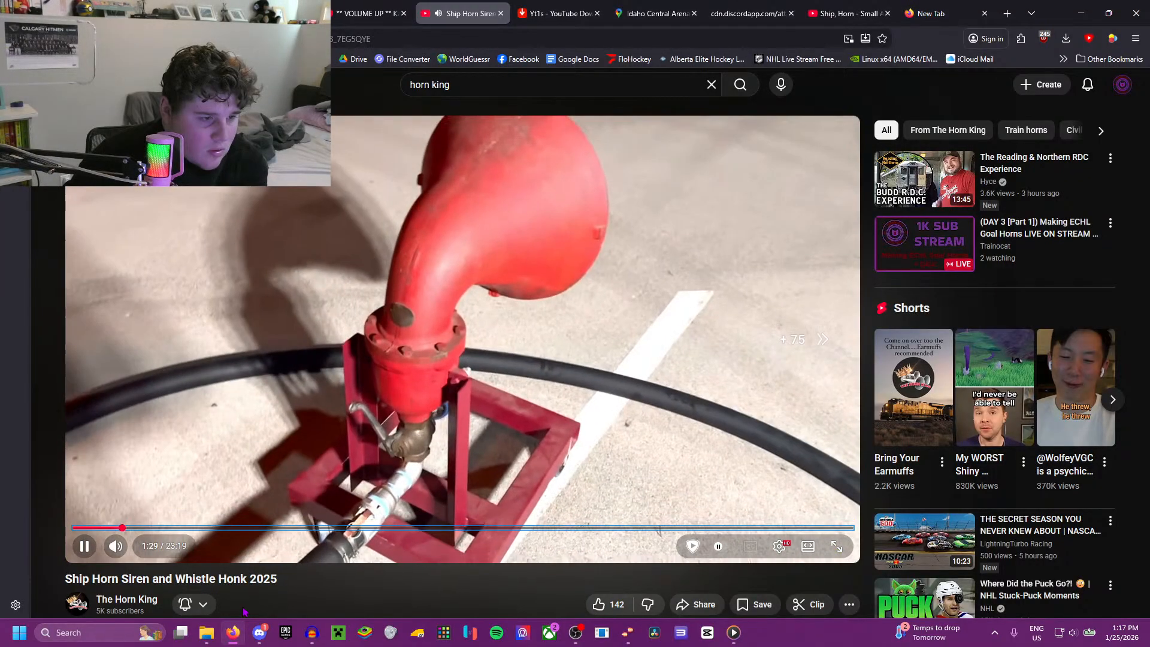
{"action": "key", "text": "Left"}
{"action": "key", "text": "Left"}
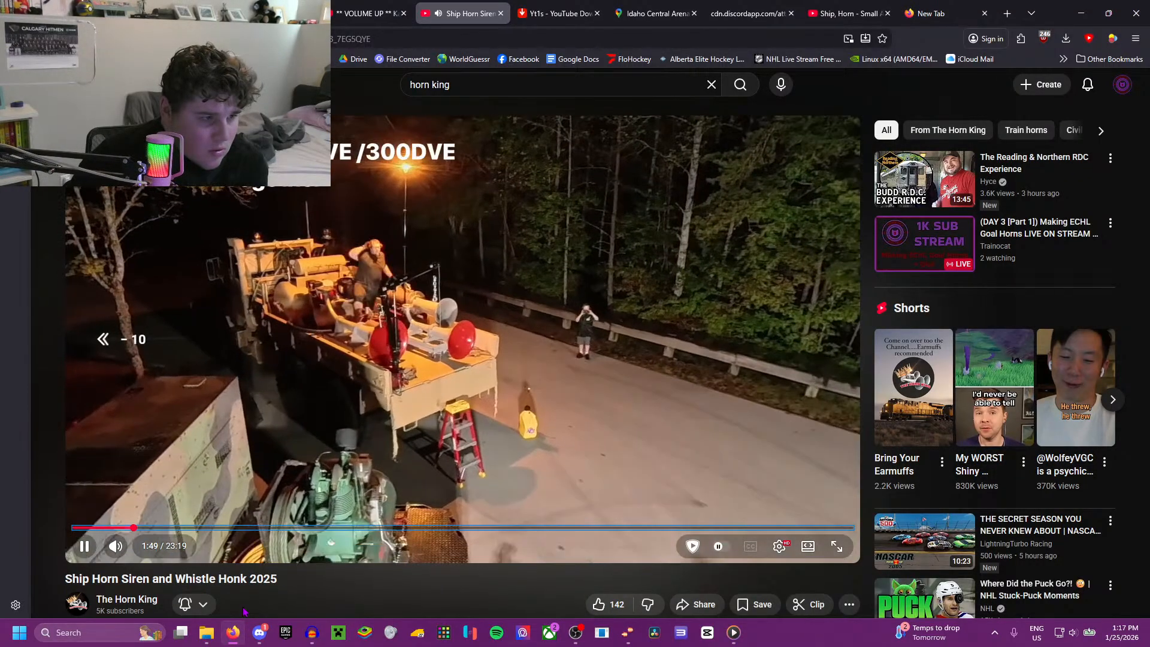
{"action": "key", "text": "Right"}
{"action": "key", "text": "Right"}
{"action": "key", "text": "Right"}
{"action": "key", "text": "Right"}
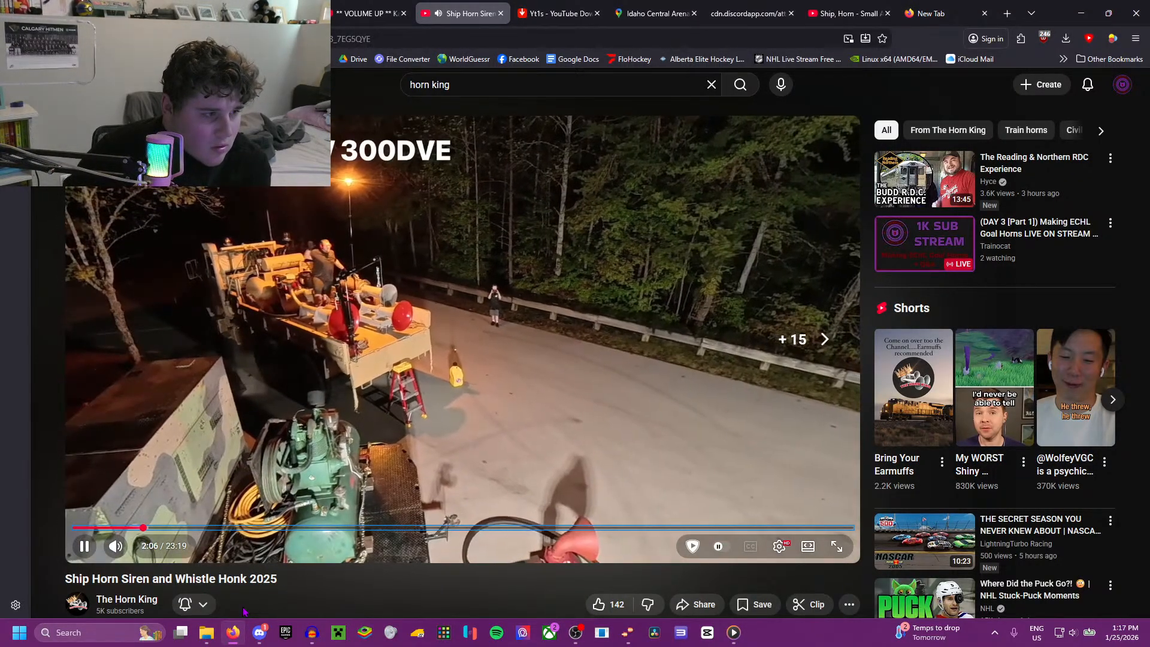
{"action": "key", "text": "Right"}
{"action": "key", "text": "Right"}
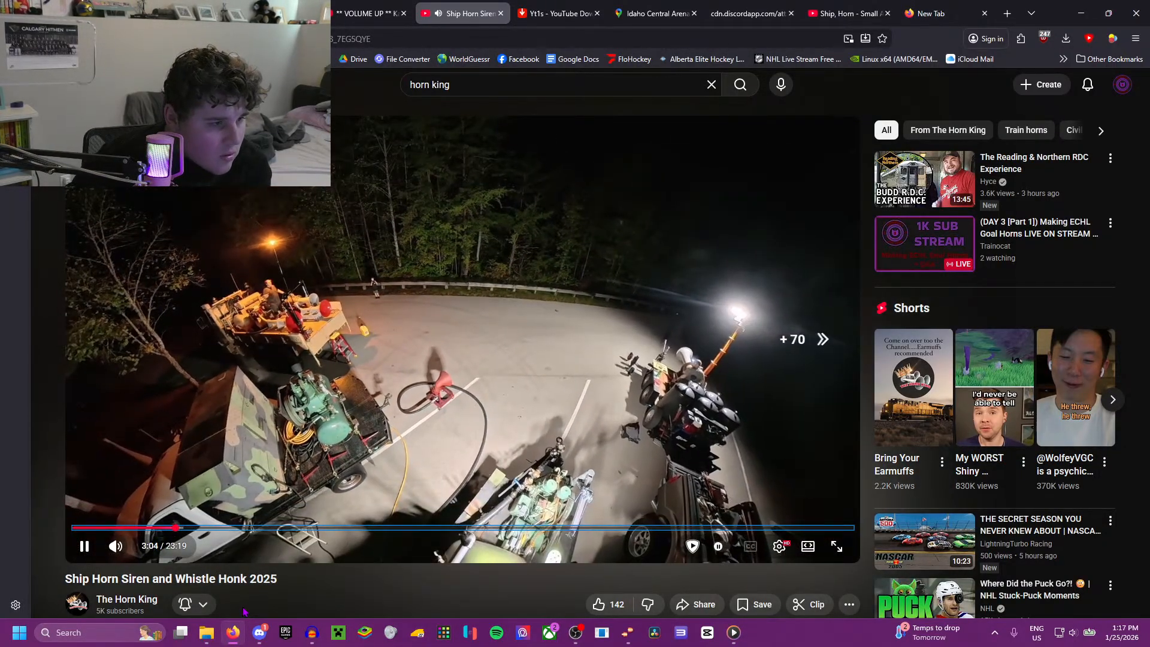
{"action": "key", "text": "Right"}
{"action": "key", "text": "Right"}
{"action": "key", "text": "Right"}
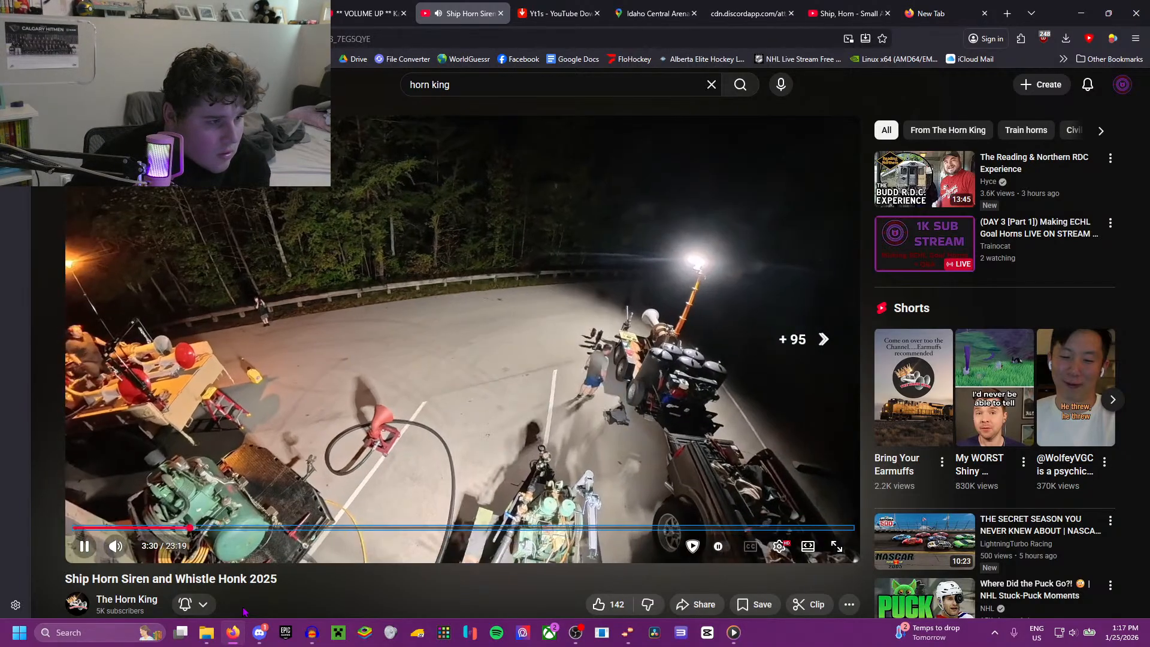
{"action": "key", "text": "Right"}
{"action": "key", "text": "Right"}
{"action": "key", "text": "Right"}
{"action": "key", "text": "Right"}
{"action": "key", "text": "Right"}
{"action": "key", "text": "Right"}
{"action": "key", "text": "Right"}
{"action": "key", "text": "Right"}
{"action": "key", "text": "Right"}
{"action": "key", "text": "Right"}
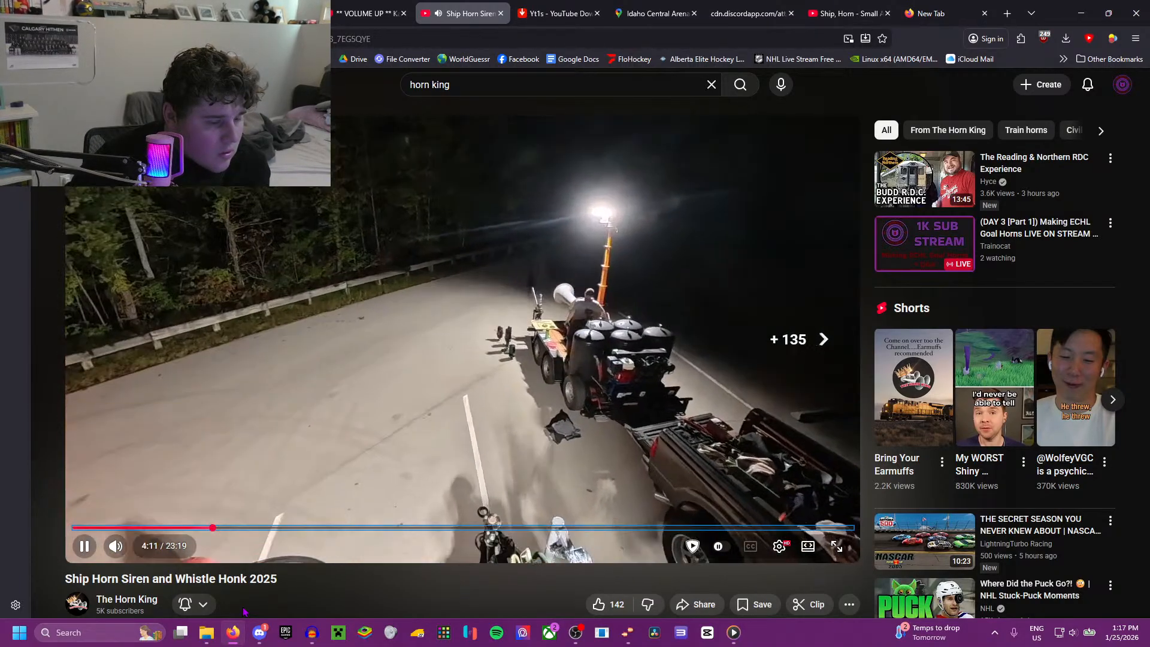
{"action": "key", "text": "Right"}
{"action": "key", "text": "Right"}
{"action": "key", "text": "Right"}
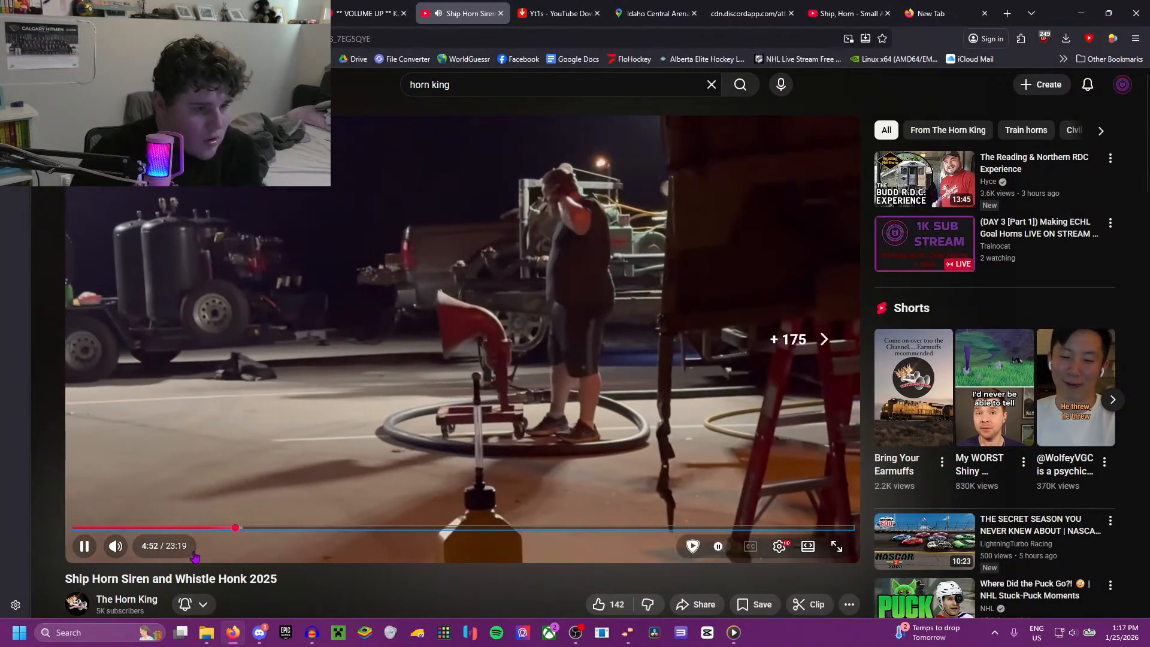
Step: Pause the video, read the comments for horn timestamps, and jump to 4:15 from the Leslie DVE Brothers comment
{"action": "left_click", "coordinate": [395, 400]}
{"action": "scroll", "coordinate": [415, 414], "scroll_direction": "down", "scroll_amount": 5}
{"action": "scroll", "coordinate": [415, 414], "scroll_direction": "down", "scroll_amount": 10}
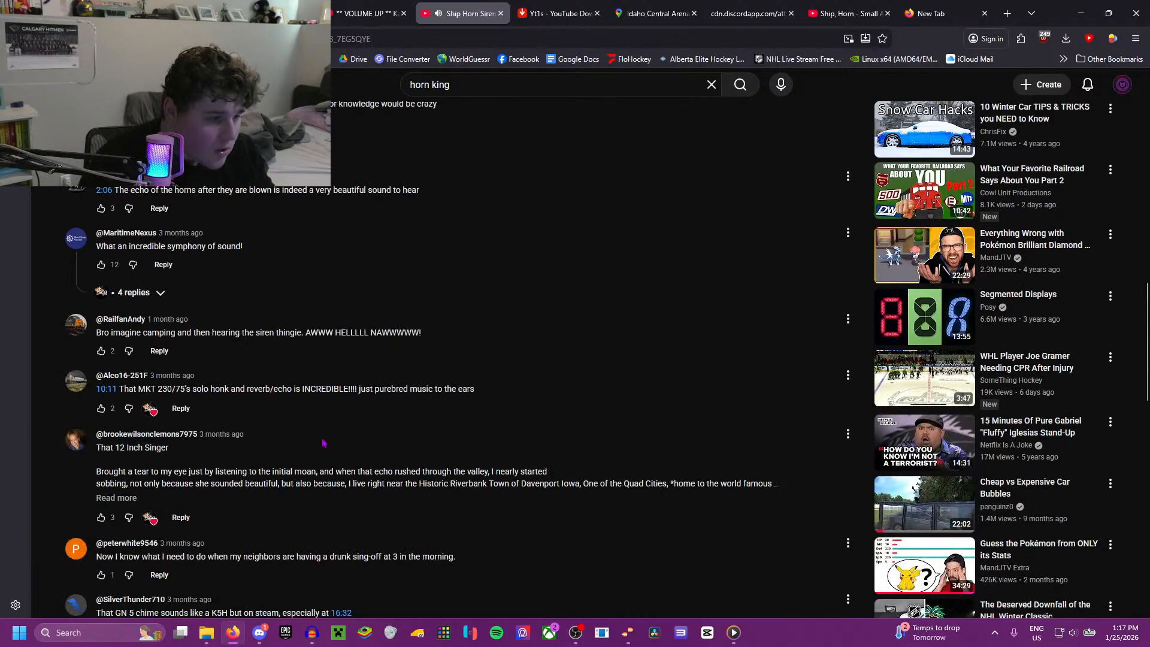
{"action": "scroll", "coordinate": [252, 454], "scroll_direction": "down", "scroll_amount": 4}
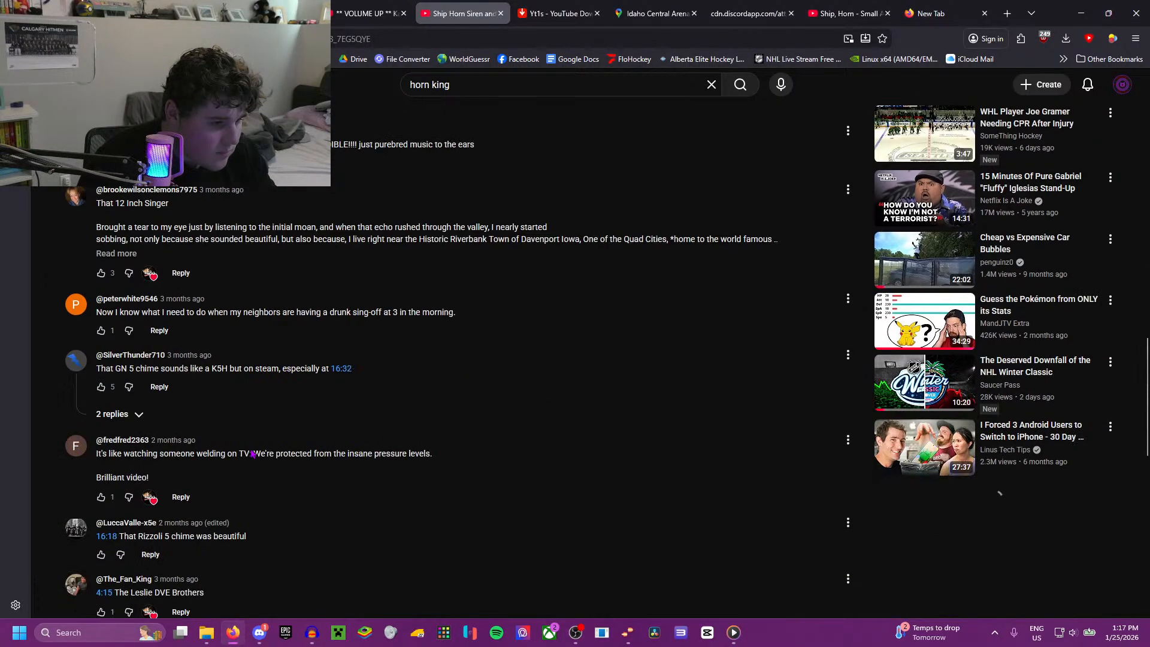
{"action": "scroll", "coordinate": [252, 454], "scroll_direction": "down", "scroll_amount": 4}
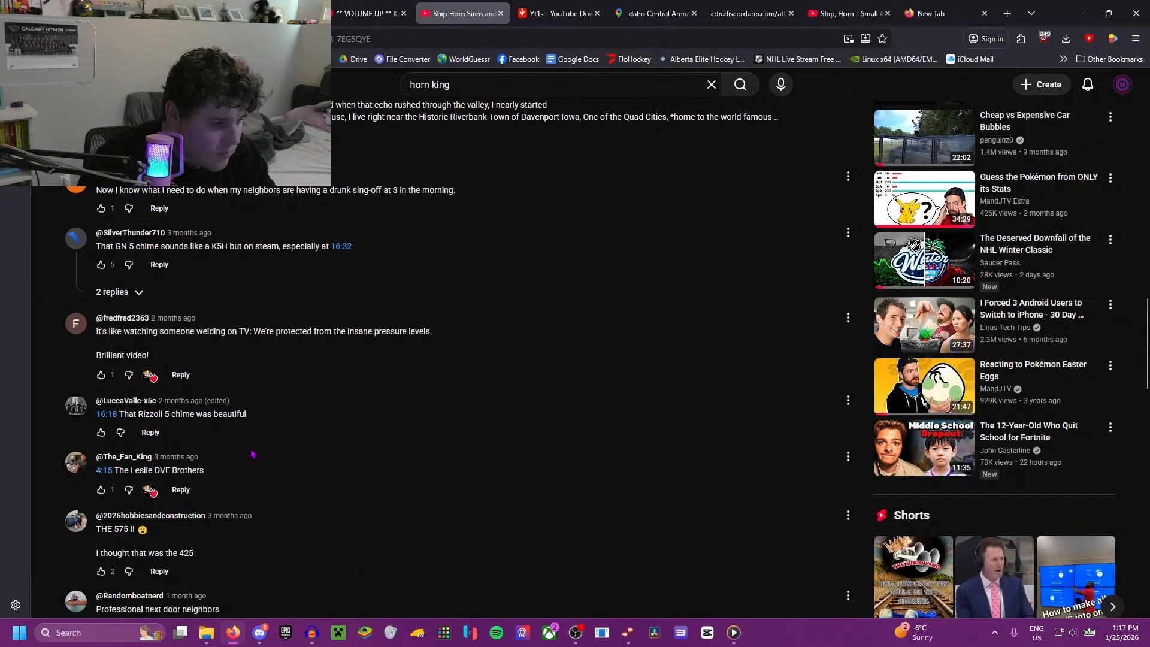
{"action": "scroll", "coordinate": [198, 439], "scroll_direction": "down", "scroll_amount": 3}
{"action": "left_click", "coordinate": [105, 288]}
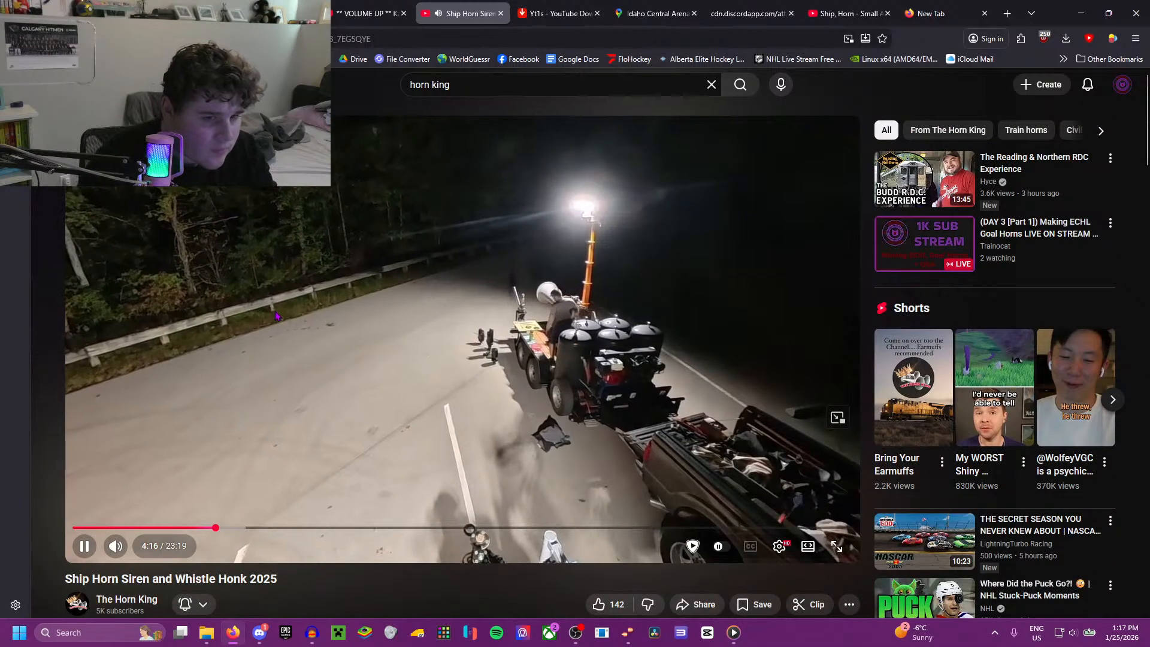
Step: Leave the video, go back past the channel page to the horn king search results, and browse them for another horn video
{"action": "left_click", "coordinate": [201, 370]}
{"action": "key", "text": "alt+Left"}
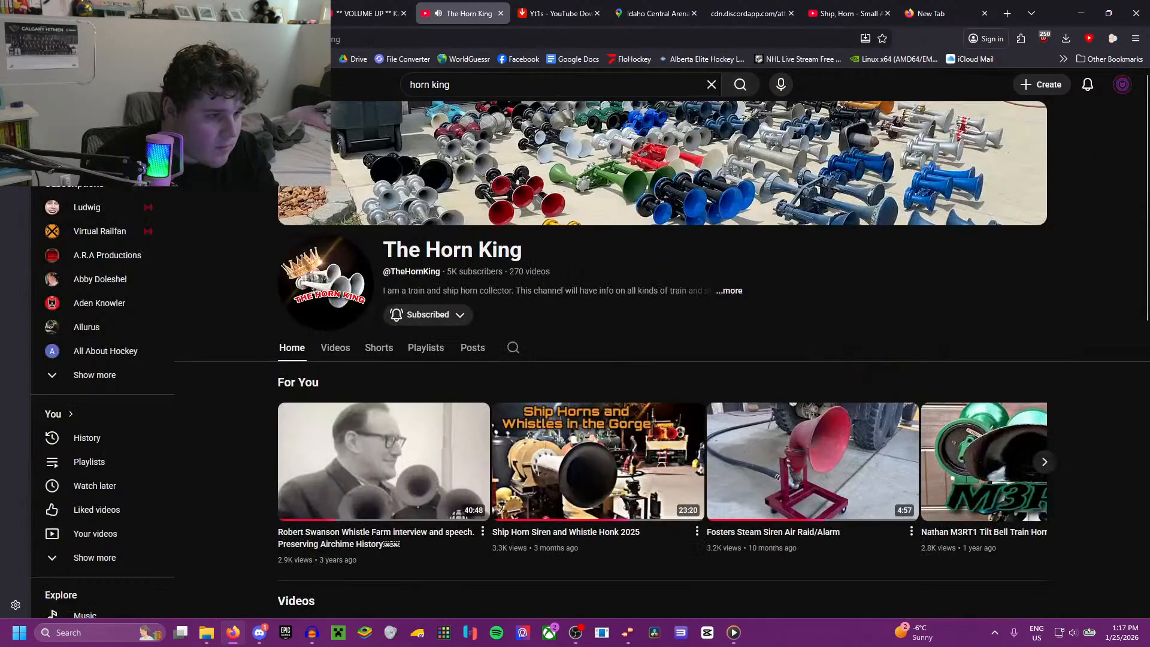
{"action": "key", "text": "alt+Left"}
{"action": "scroll", "coordinate": [207, 295], "scroll_direction": "down", "scroll_amount": 20}
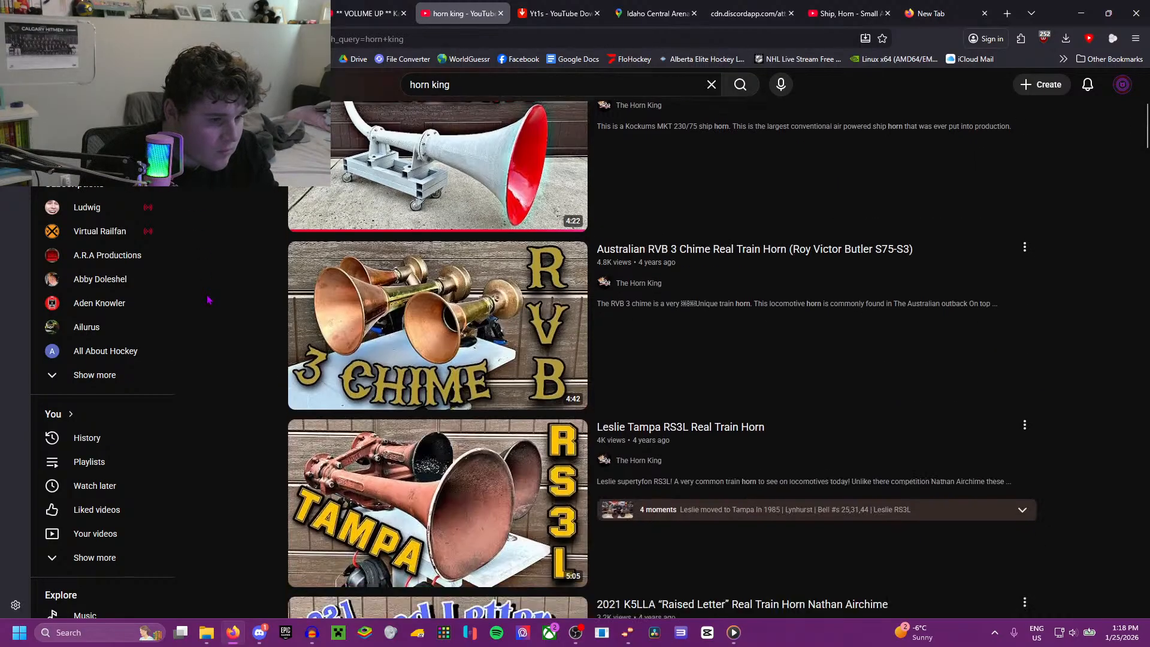
{"action": "scroll", "coordinate": [208, 299], "scroll_direction": "down", "scroll_amount": 5}
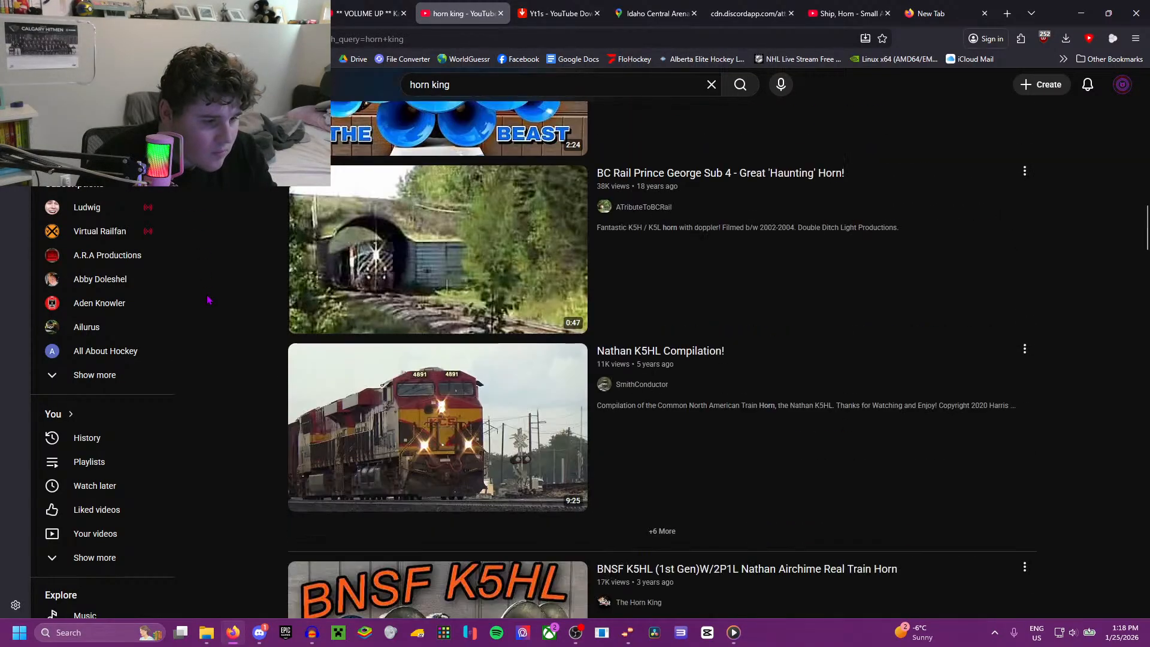
Step: Return to the earlier Leslie search, refine it to leslie tyfon 300 dve, and open Leslie 425 DVE and 300 DVE Ship Horns
{"action": "key", "text": "alt+Left"}
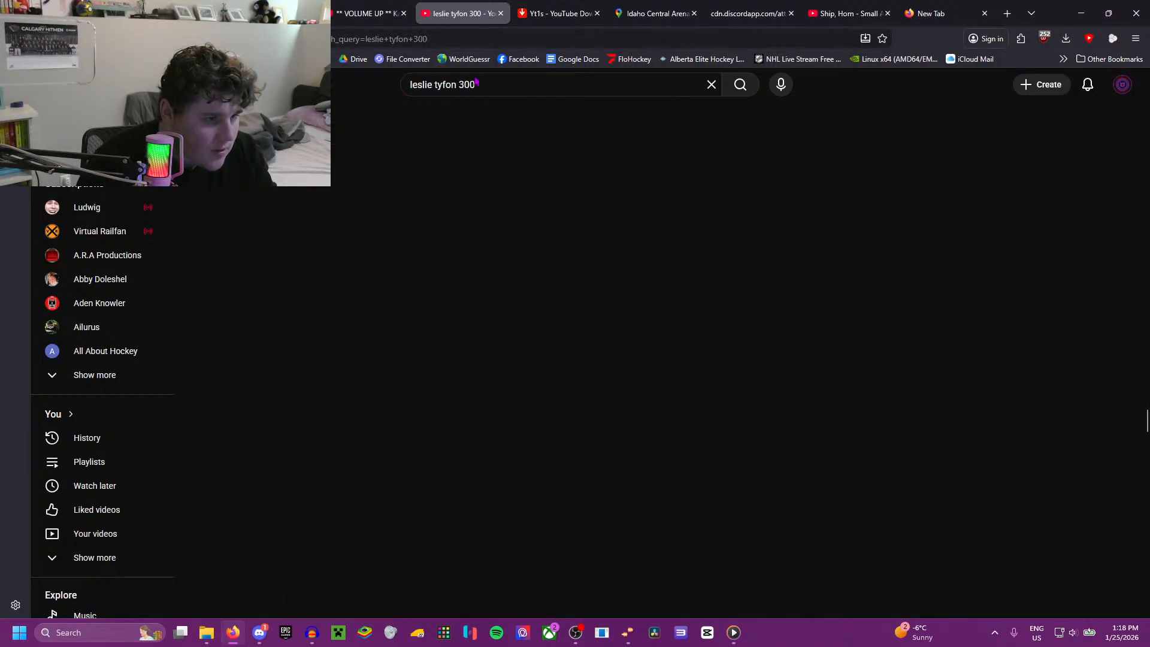
{"action": "left_click", "coordinate": [476, 84]}
{"action": "type", "text": "dve"}
{"action": "key", "text": "Return"}
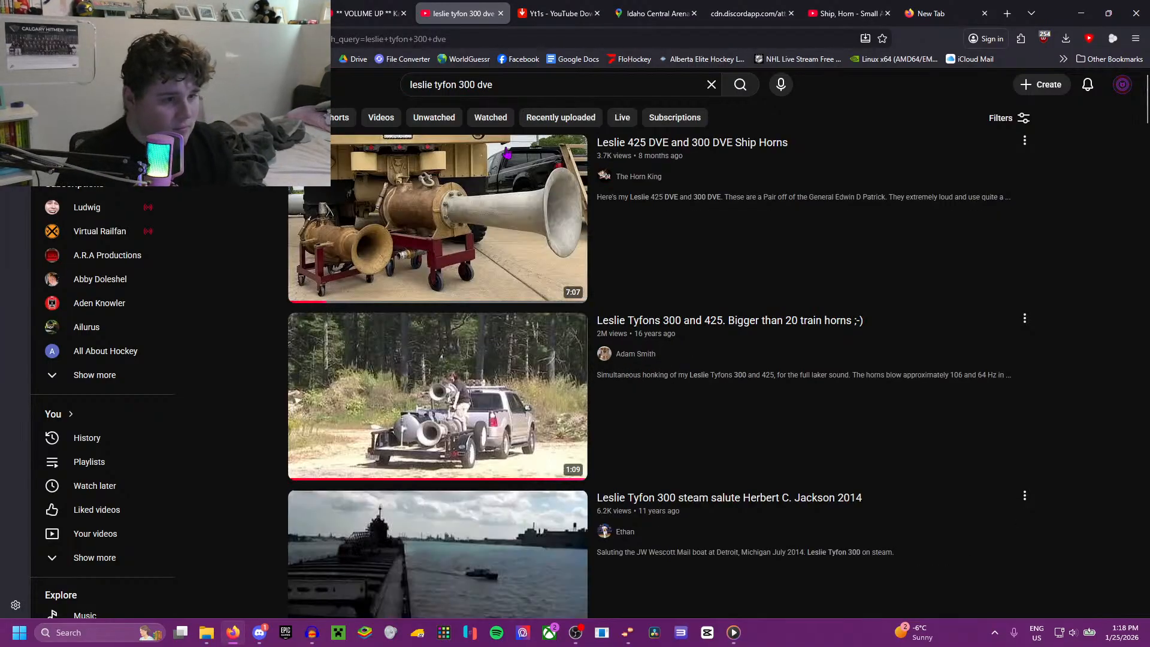
{"action": "left_click", "coordinate": [462, 192]}
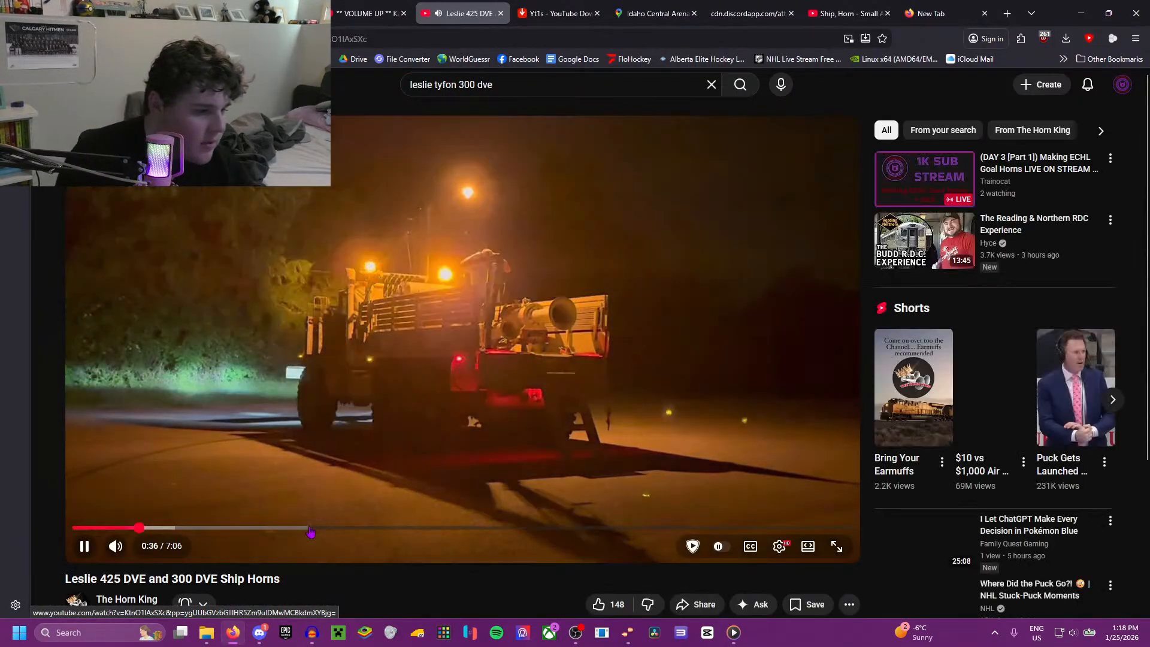
Step: Skip back and forth within the first minute of the Leslie 425 DVE and 300 DVE video to hear its horn blasts
{"action": "key", "text": "Right"}
{"action": "key", "text": "Right"}
{"action": "key", "text": "Right"}
{"action": "key", "text": "Right"}
{"action": "key", "text": "Right"}
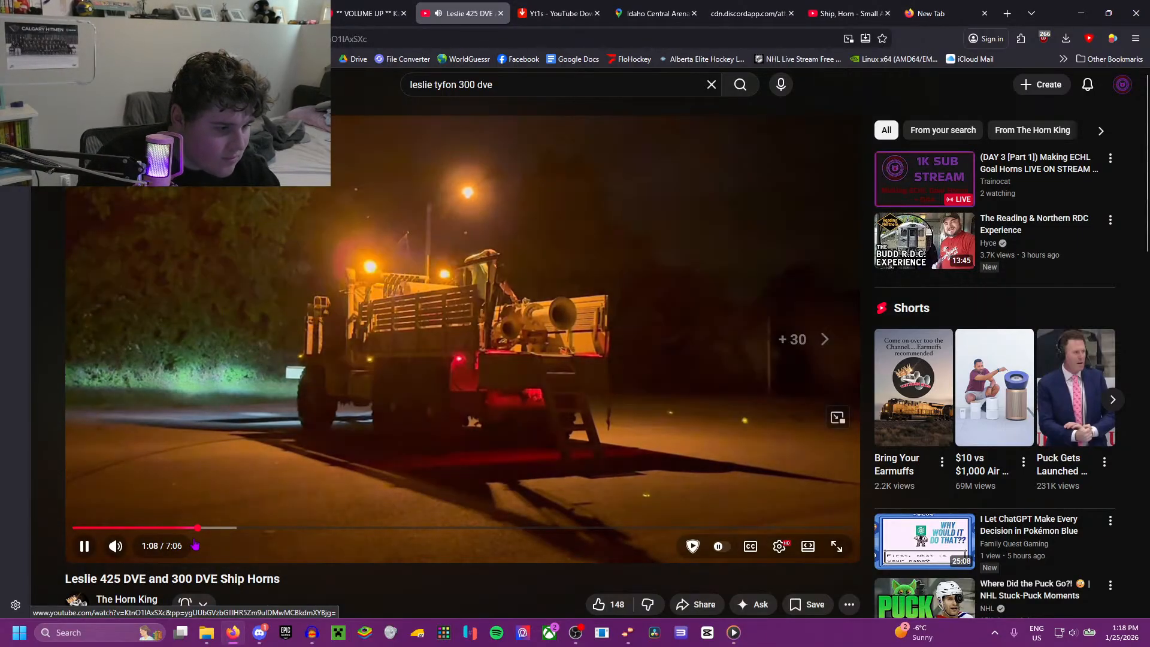
{"action": "key", "text": "Left"}
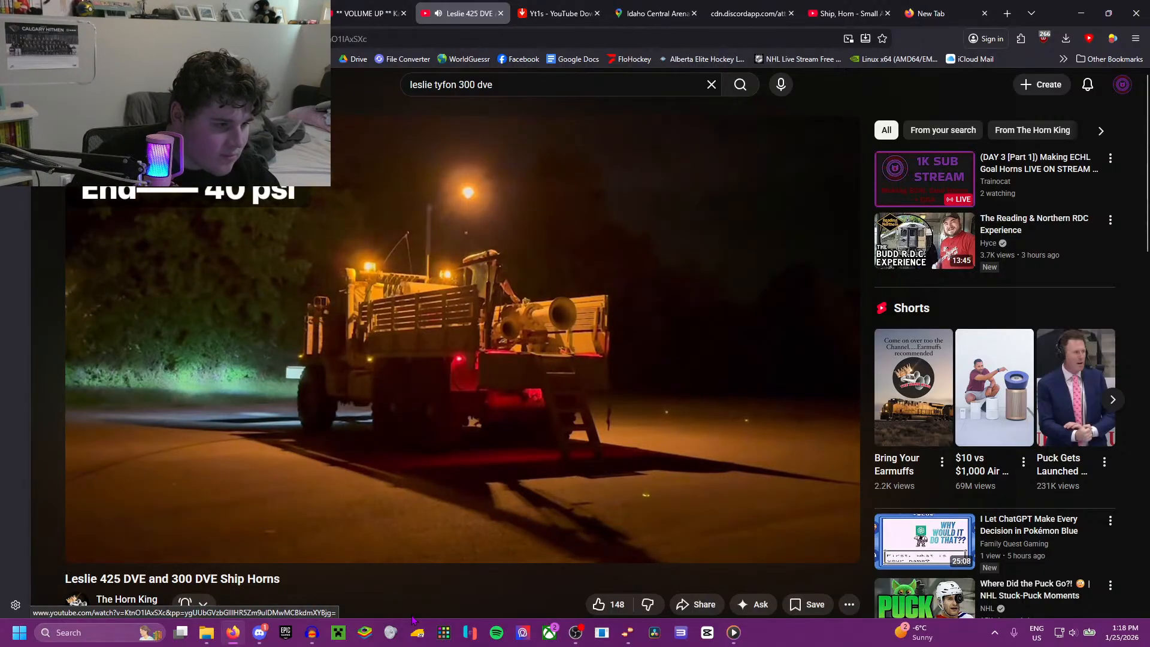
{"action": "key", "text": "Right"}
{"action": "key", "text": "Left"}
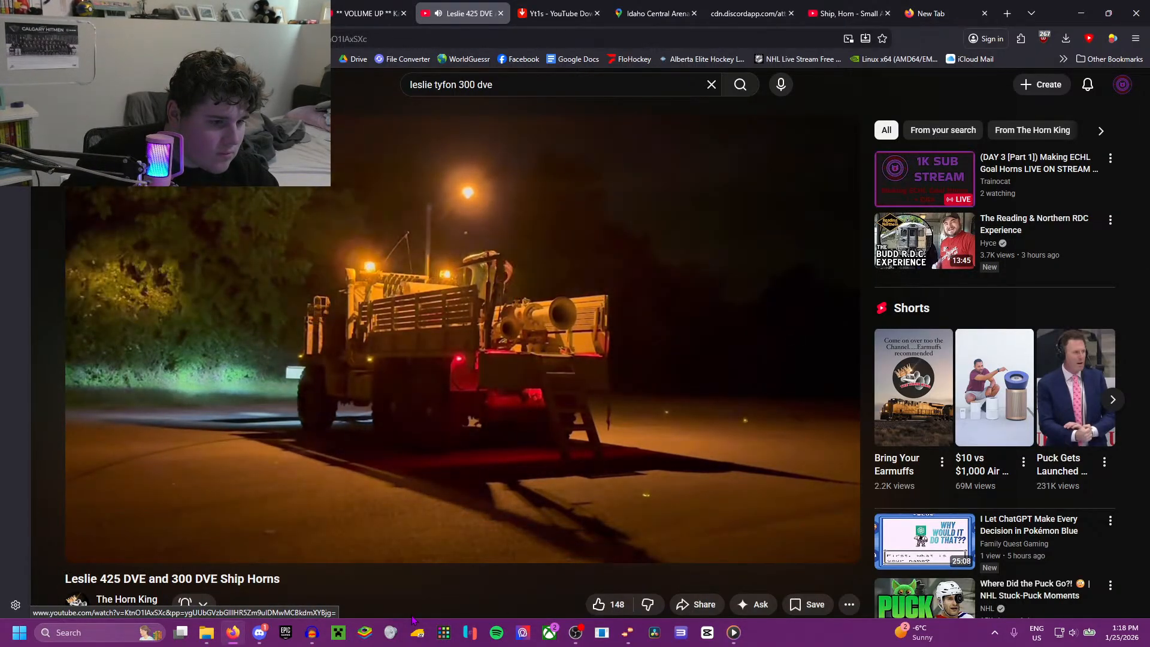
{"action": "key", "text": "Right"}
{"action": "key", "text": "Right"}
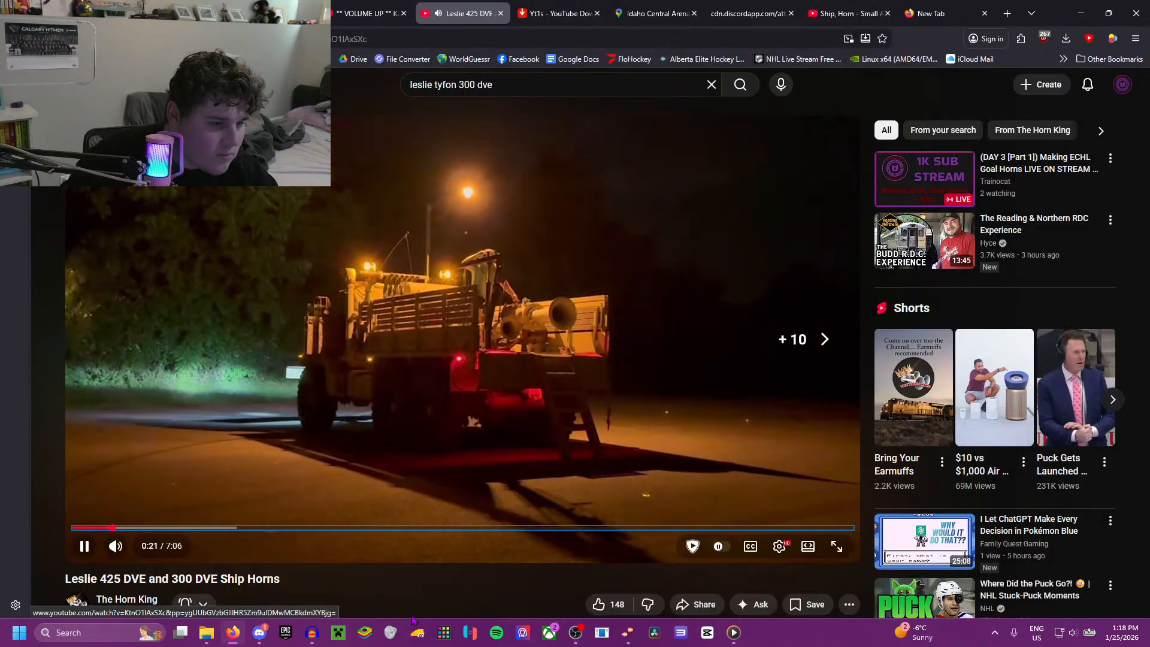
{"action": "key", "text": "Left"}
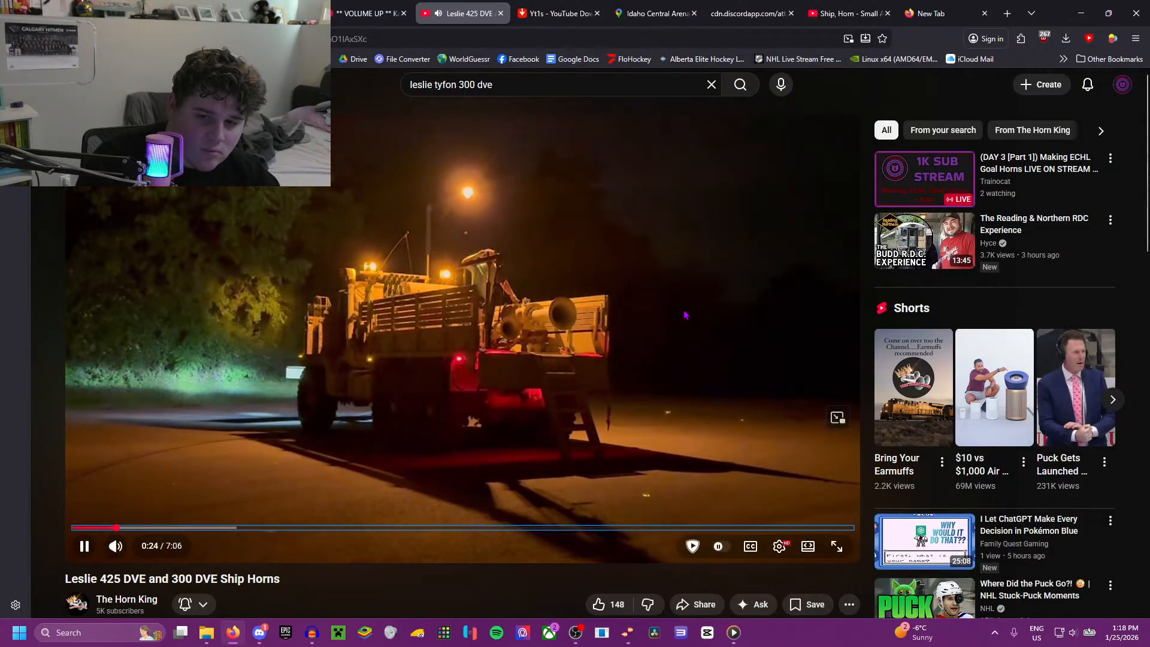
Step: Skip forward through the Leslie 425 DVE and 300 DVE video to about 3:39, checking for more usable horn blasts
{"action": "key", "text": "Right"}
{"action": "key", "text": "Right"}
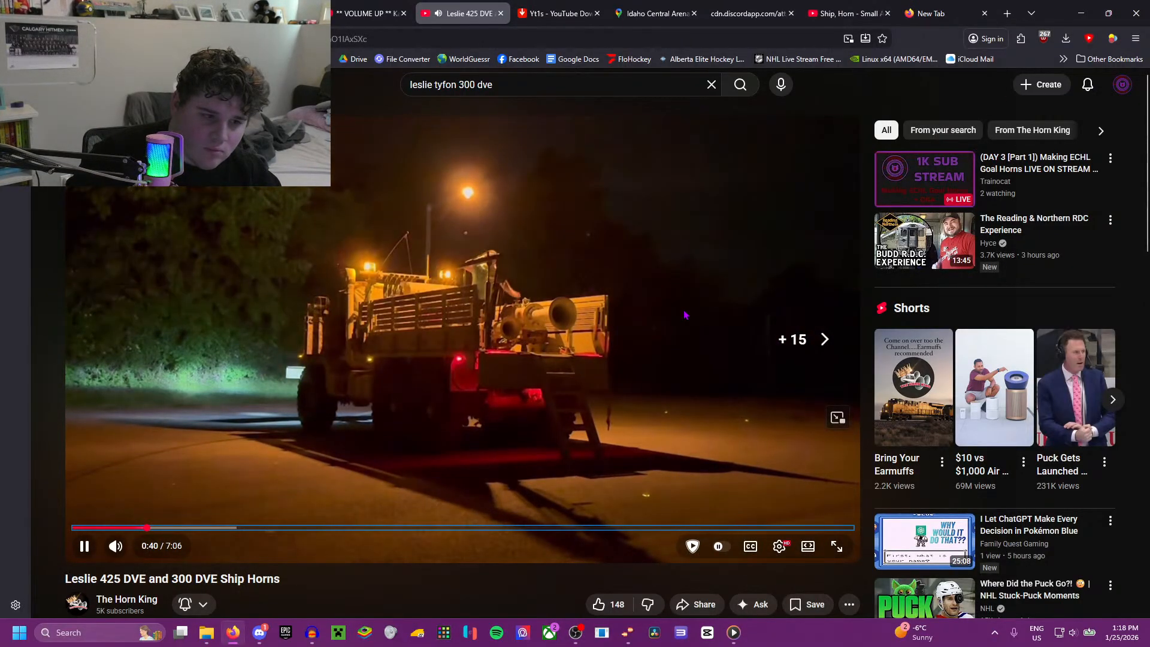
{"action": "key", "text": "Right"}
{"action": "key", "text": "Right"}
{"action": "key", "text": "Right"}
{"action": "key", "text": "Right"}
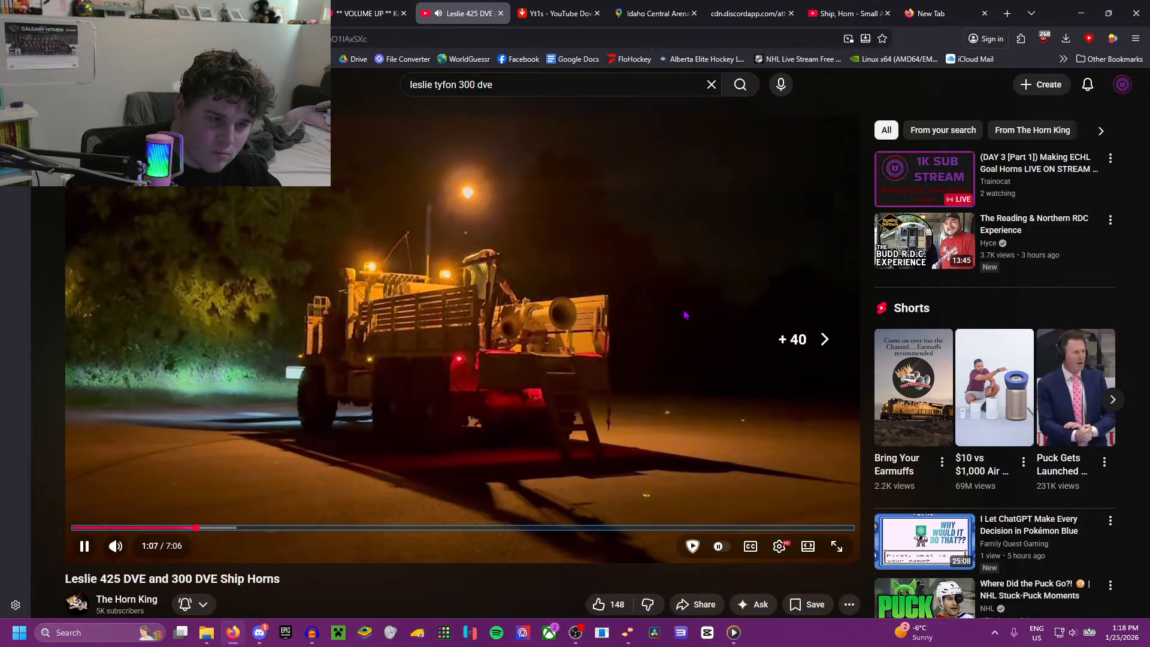
{"action": "key", "text": "Right"}
{"action": "key", "text": "Right"}
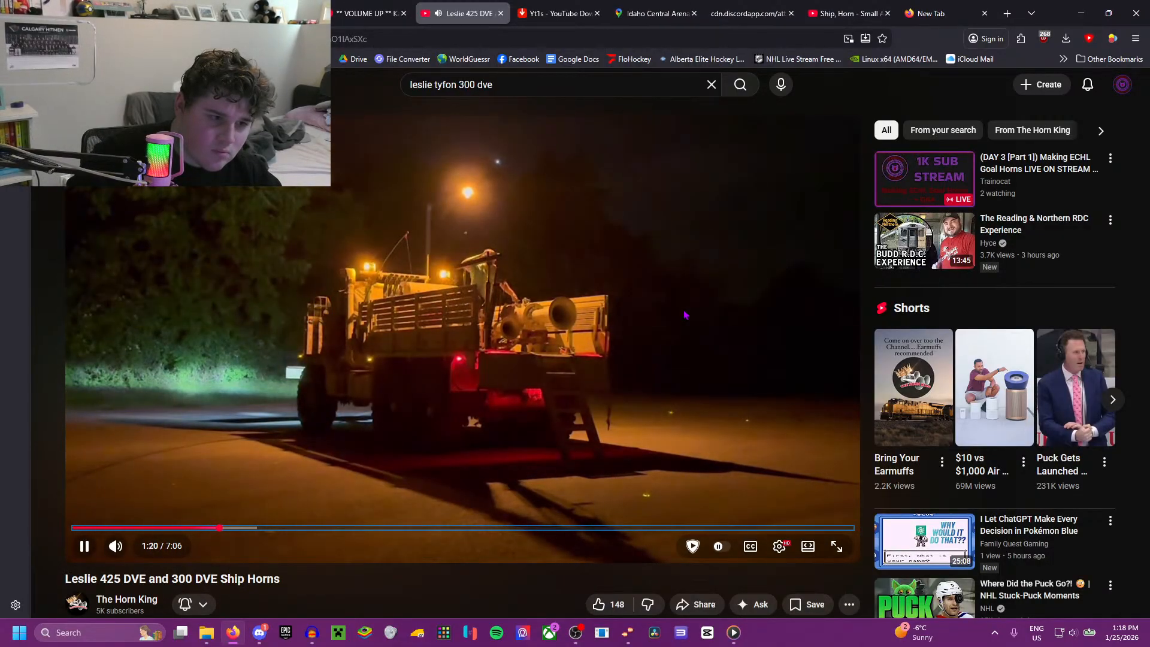
{"action": "key", "text": "Right"}
{"action": "key", "text": "Right"}
{"action": "key", "text": "Right"}
{"action": "key", "text": "Right"}
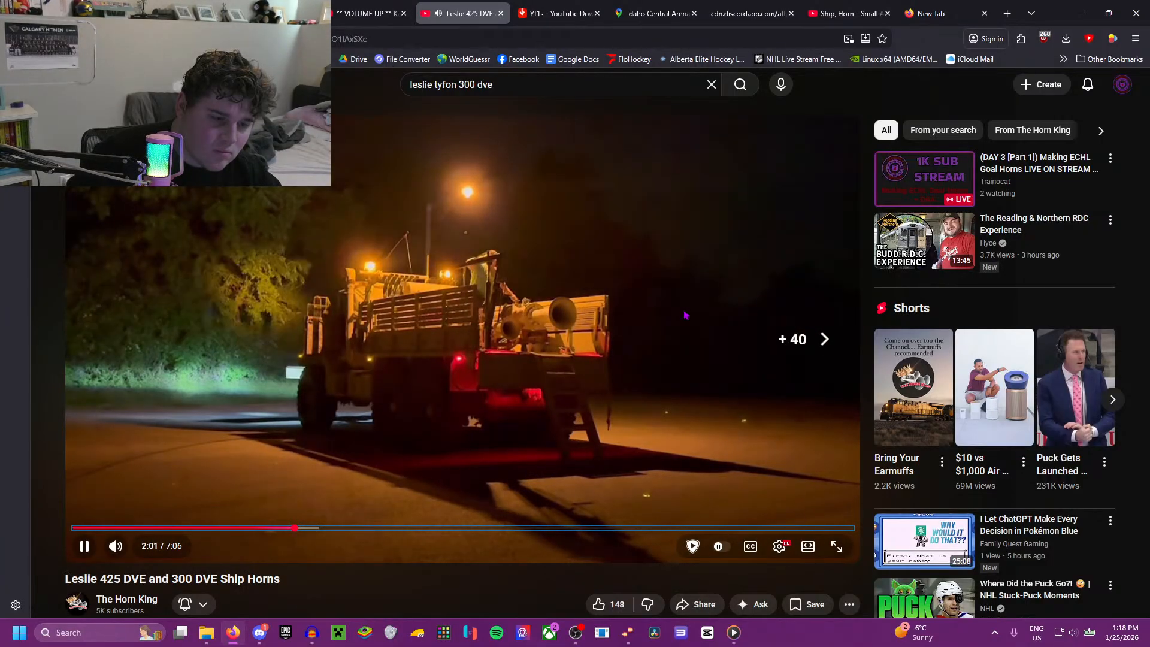
{"action": "key", "text": "Right"}
{"action": "key", "text": "Right"}
{"action": "key", "text": "Right"}
{"action": "key", "text": "Right"}
{"action": "key", "text": "Right"}
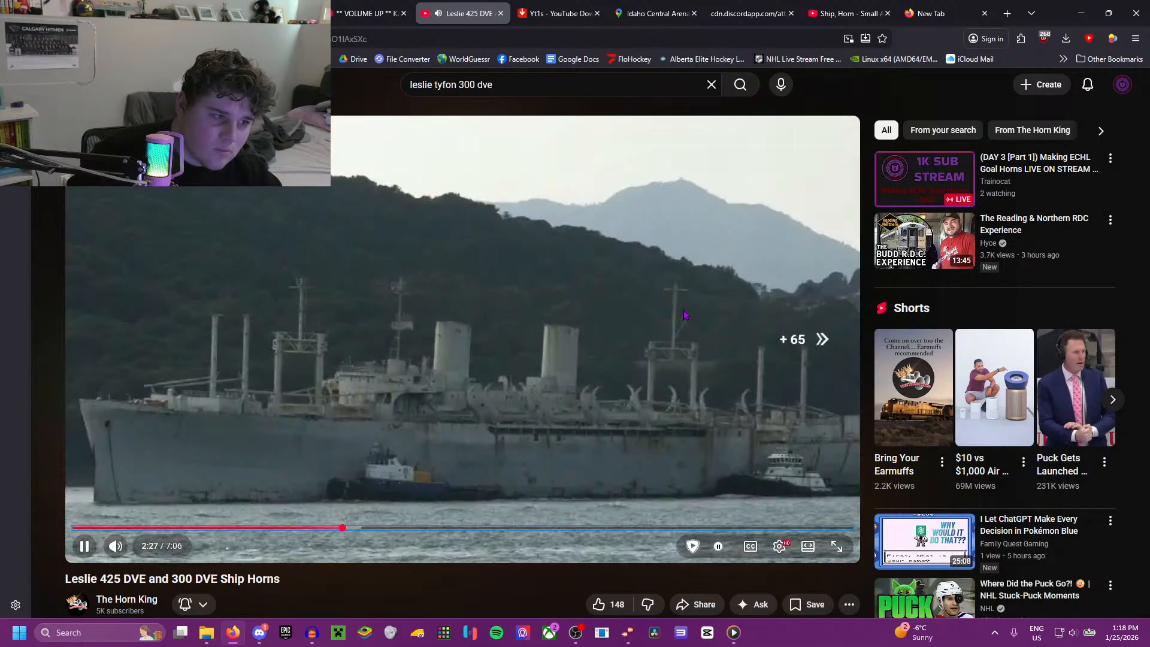
{"action": "key", "text": "Right"}
{"action": "key", "text": "Right"}
{"action": "key", "text": "Right"}
{"action": "key", "text": "Right"}
{"action": "key", "text": "Right"}
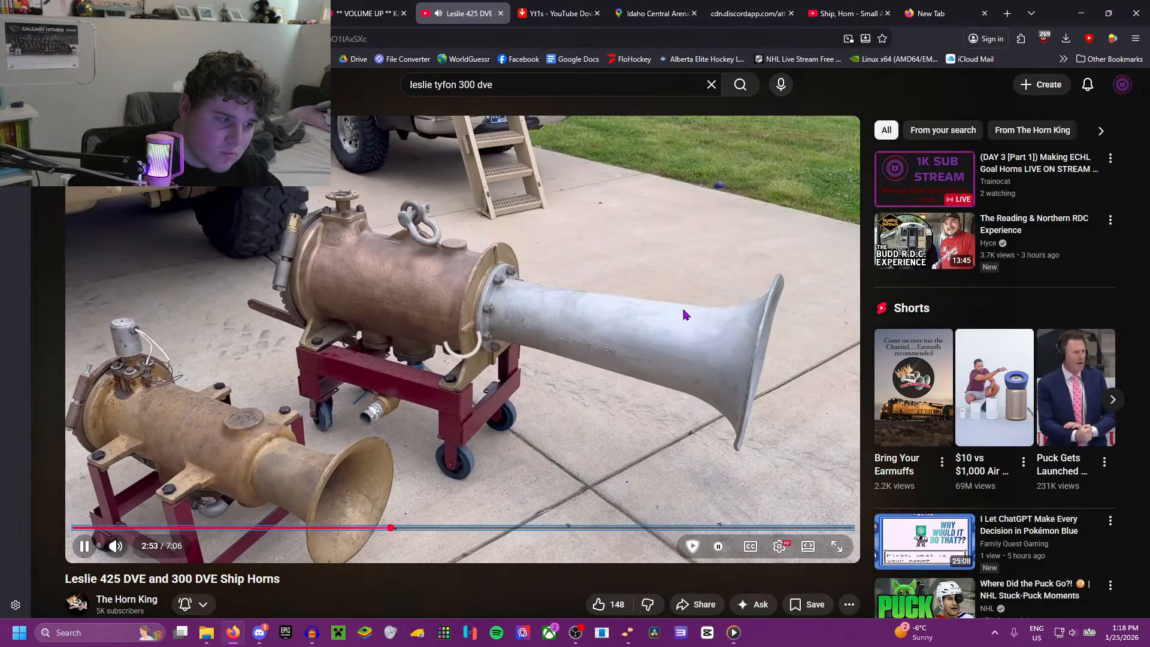
{"action": "key", "text": "Right"}
{"action": "key", "text": "Right"}
{"action": "key", "text": "Right"}
{"action": "key", "text": "Right"}
{"action": "key", "text": "Right"}
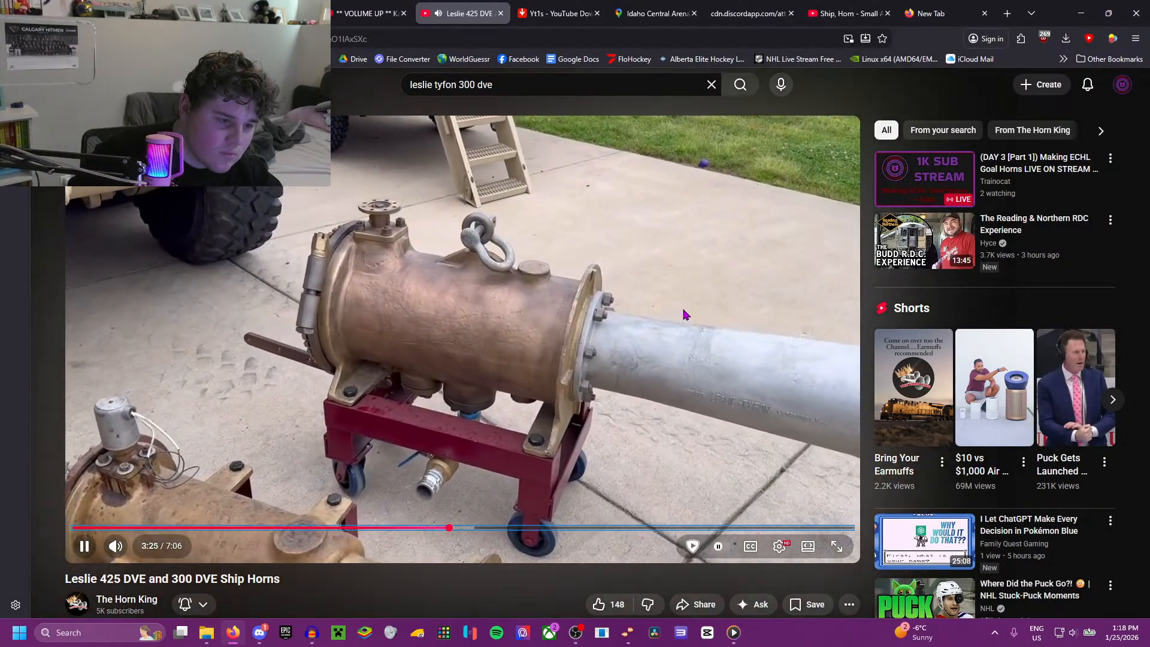
{"action": "key", "text": "Right"}
{"action": "key", "text": "Right"}
{"action": "key", "text": "Right"}
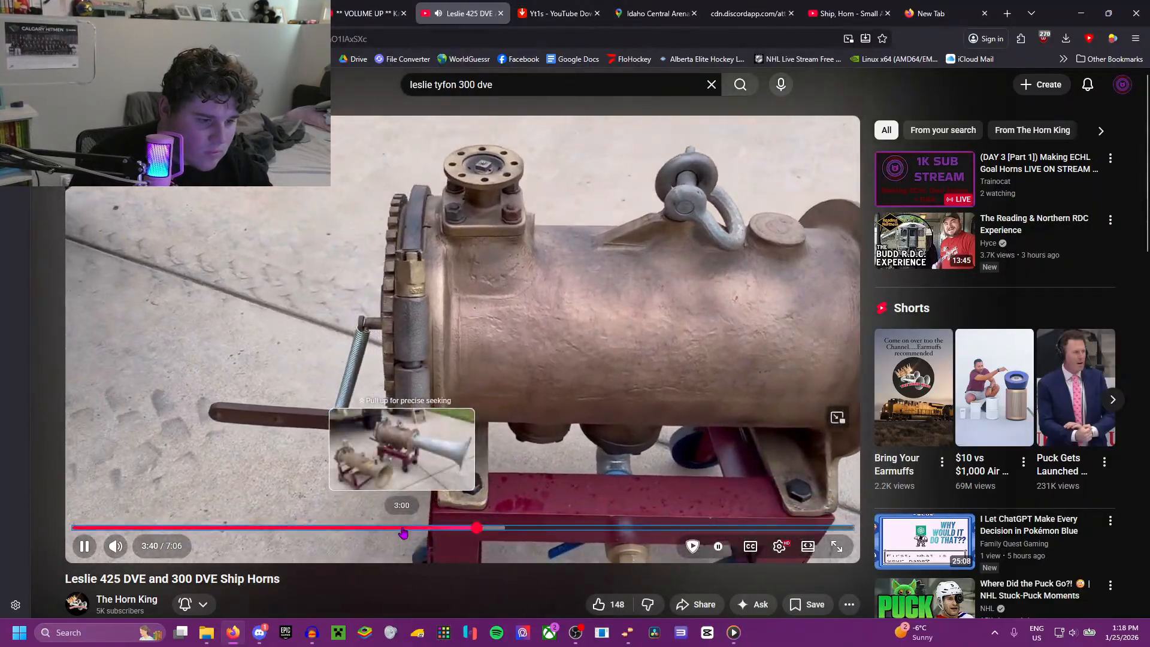
Step: Jump back through the video's horn close-ups to about 1:57, in the night footage of the truck
{"action": "left_click", "coordinate": [401, 528]}
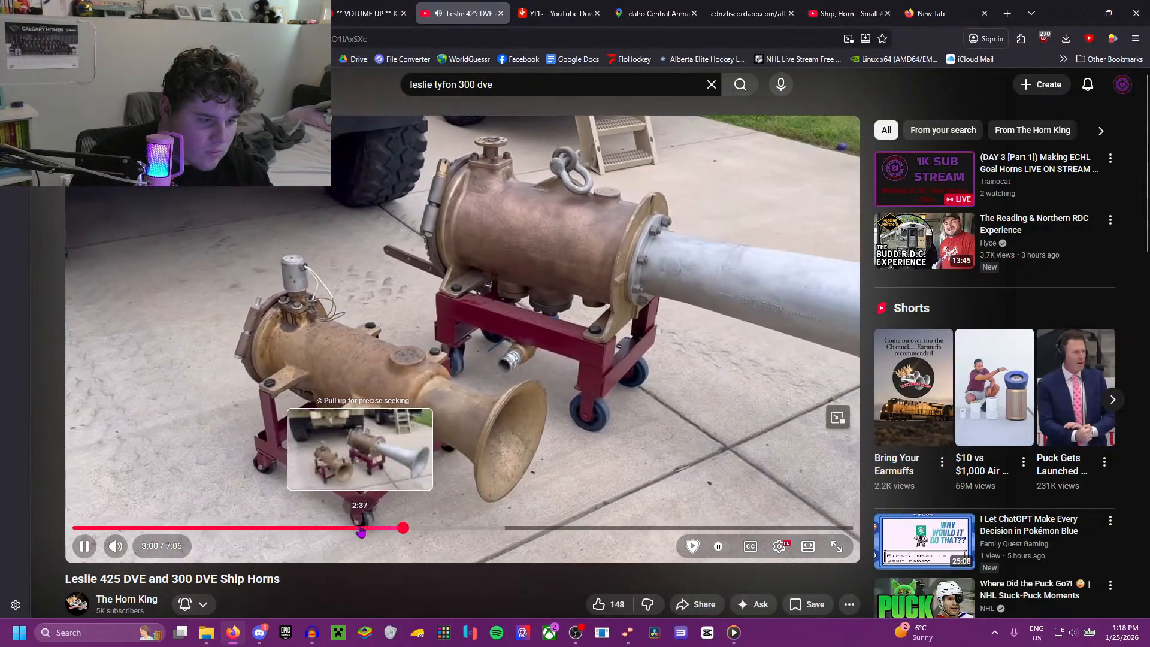
{"action": "left_click", "coordinate": [360, 530]}
{"action": "left_click", "coordinate": [288, 528]}
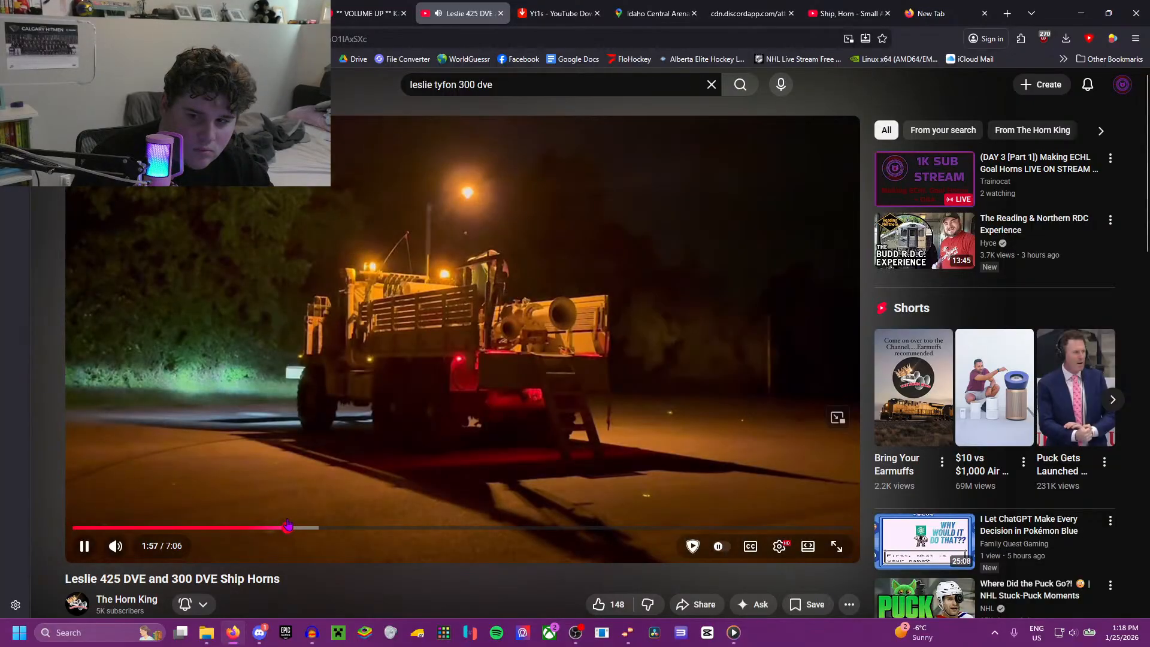
Step: Rewind in short skips to about 0:24, listen to the horn blast again, pause the video, and switch away from the browser
{"action": "key", "text": "Left"}
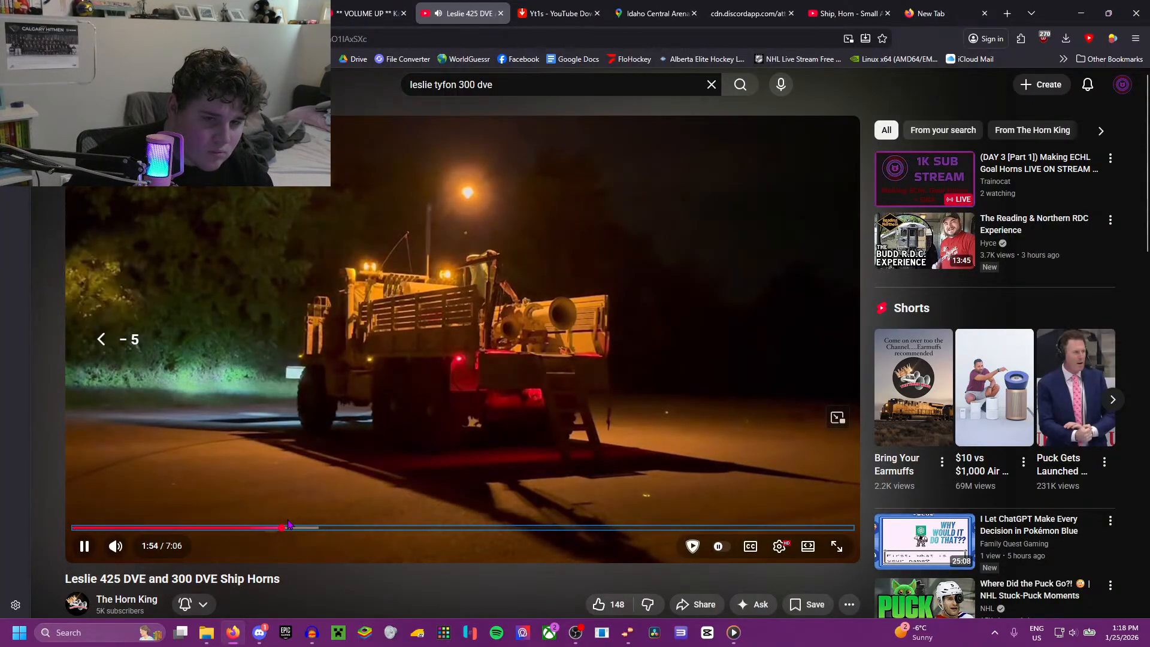
{"action": "key", "text": "Left"}
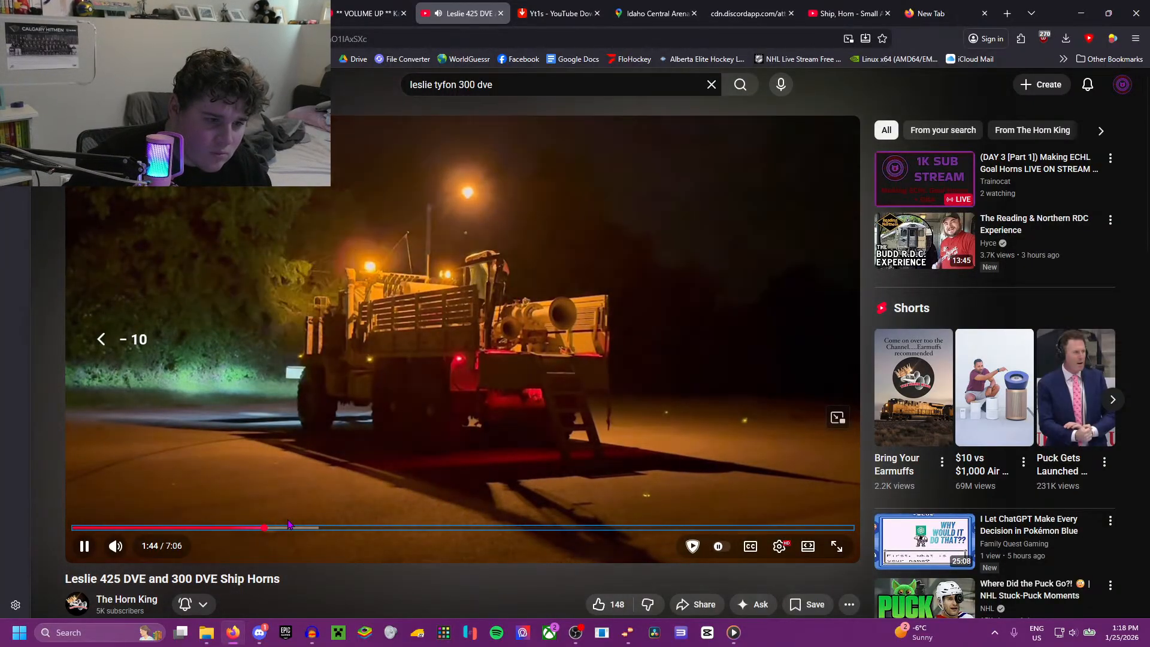
{"action": "key", "text": "Left"}
{"action": "key", "text": "Left"}
{"action": "key", "text": "Left"}
{"action": "key", "text": "Left"}
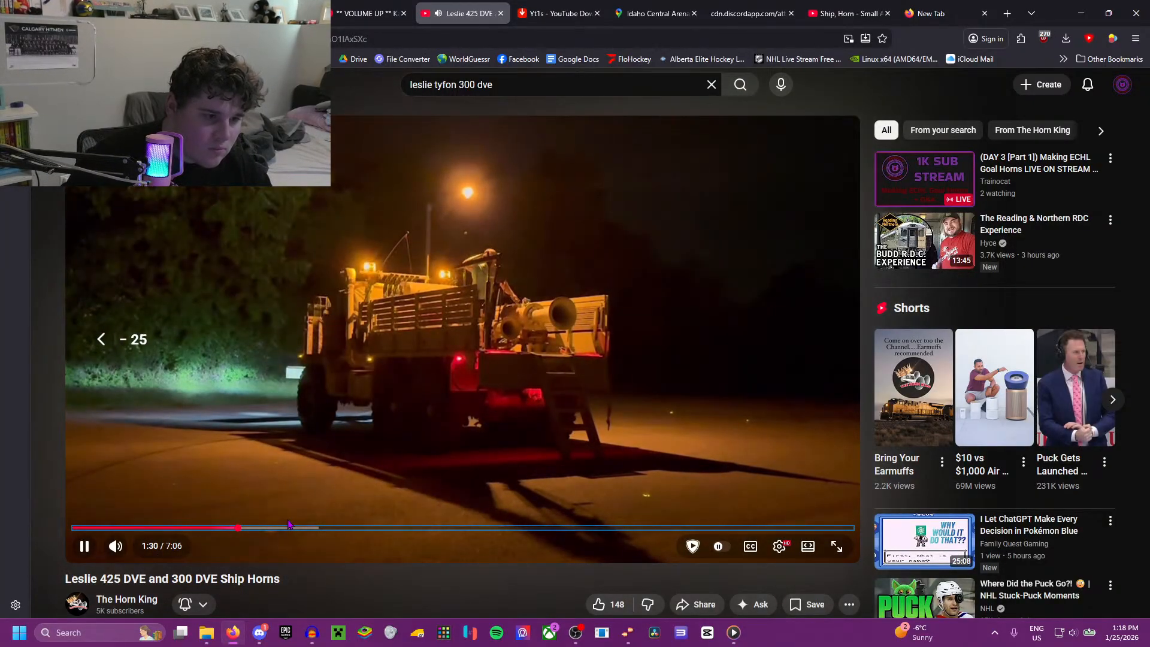
{"action": "key", "text": "Left"}
{"action": "key", "text": "Left"}
{"action": "key", "text": "Left"}
{"action": "key", "text": "Left"}
{"action": "key", "text": "Left"}
{"action": "key", "text": "Left"}
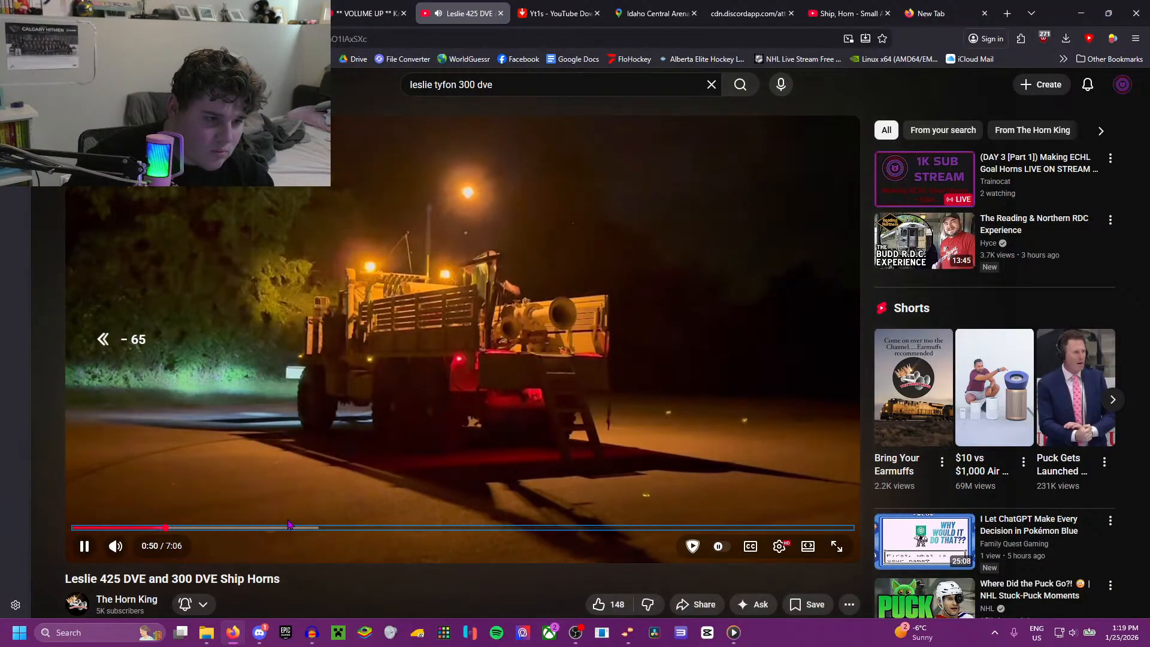
{"action": "key", "text": "Left"}
{"action": "key", "text": "Left"}
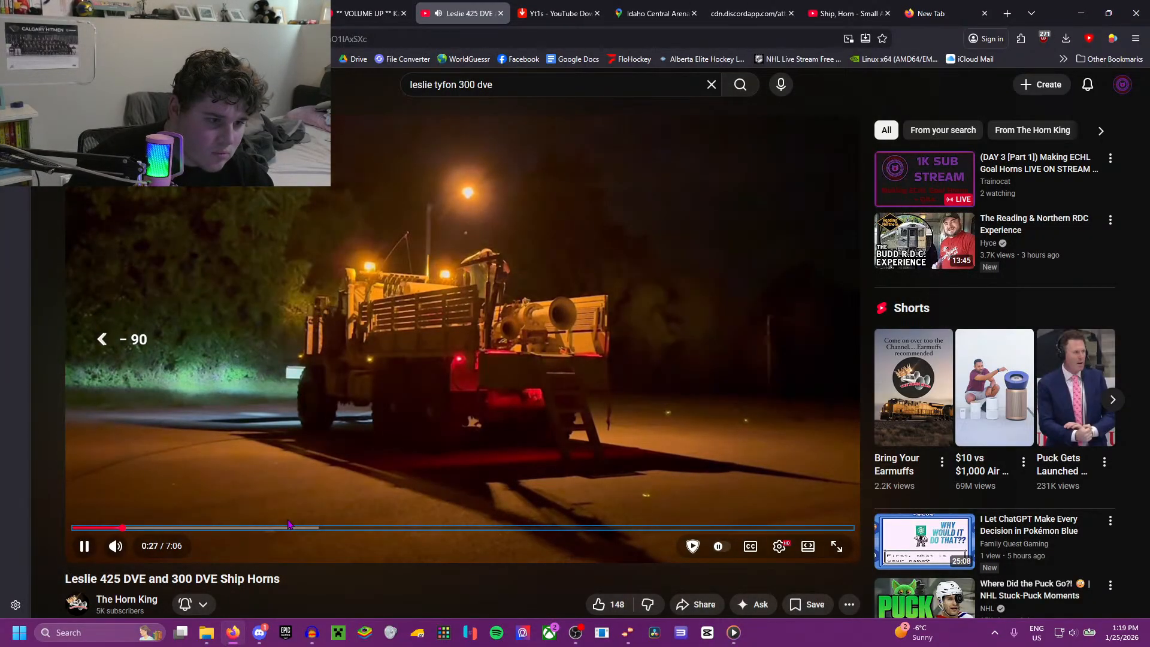
{"action": "key", "text": "Left"}
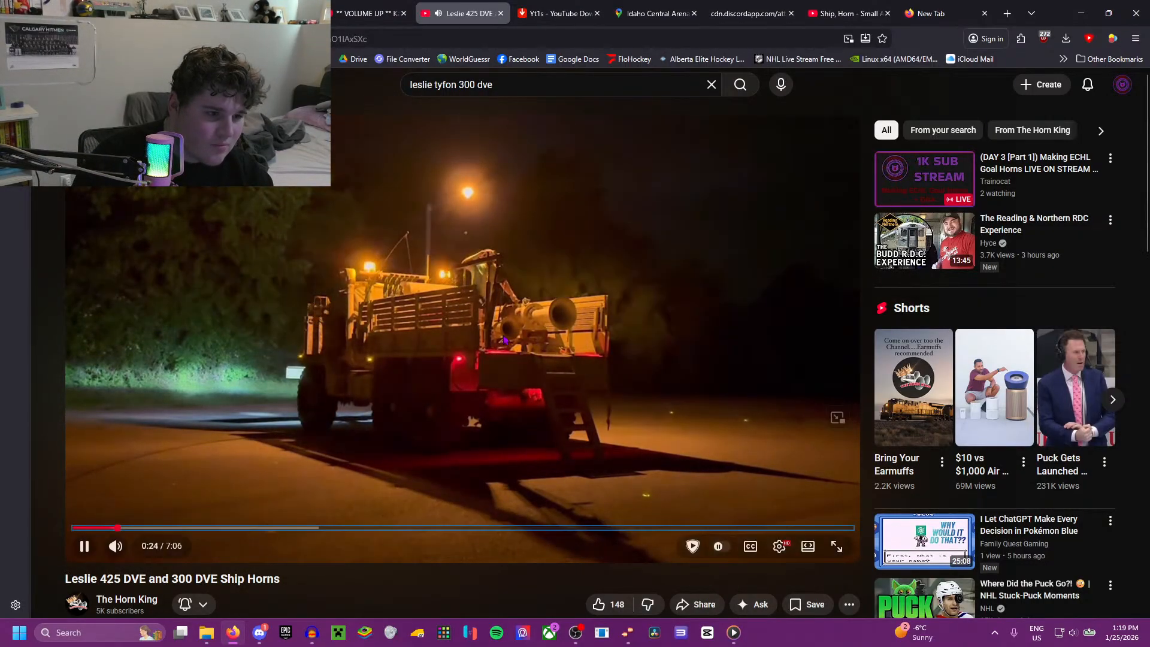
{"action": "key", "text": "space"}
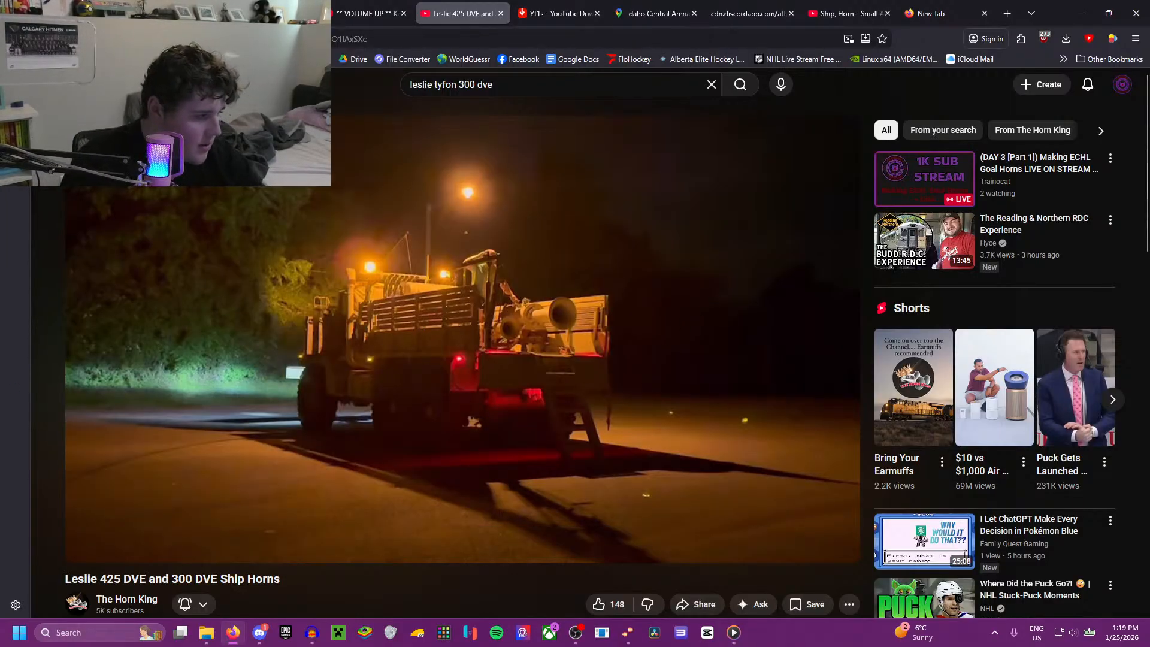
{"action": "key", "text": "alt+Tab"}
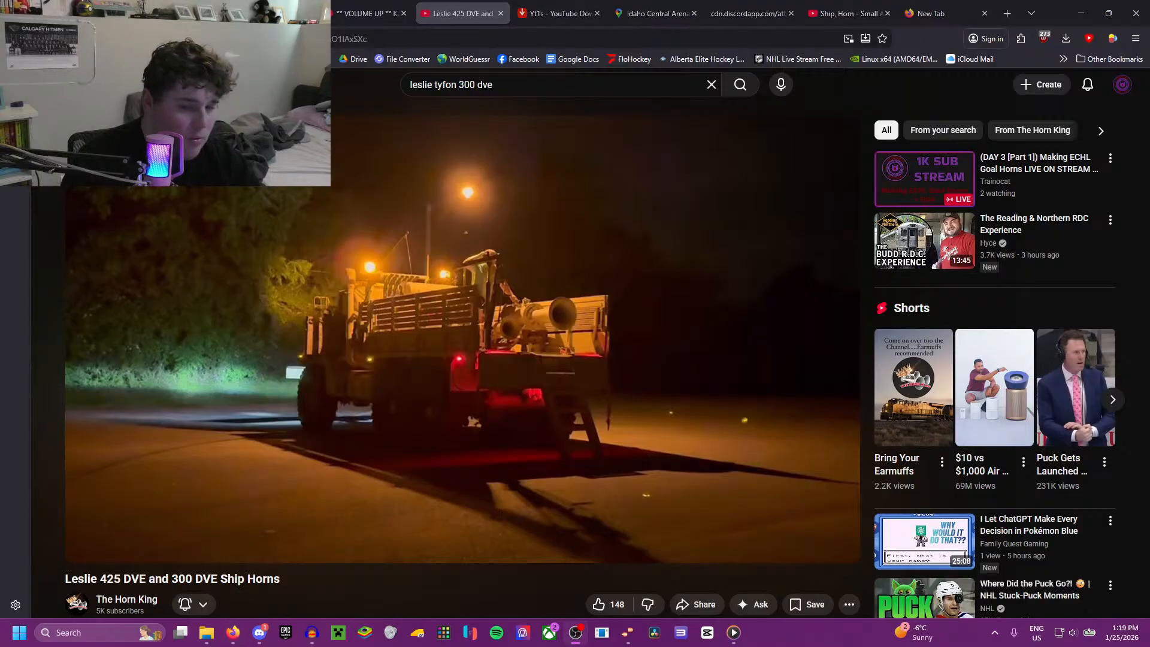